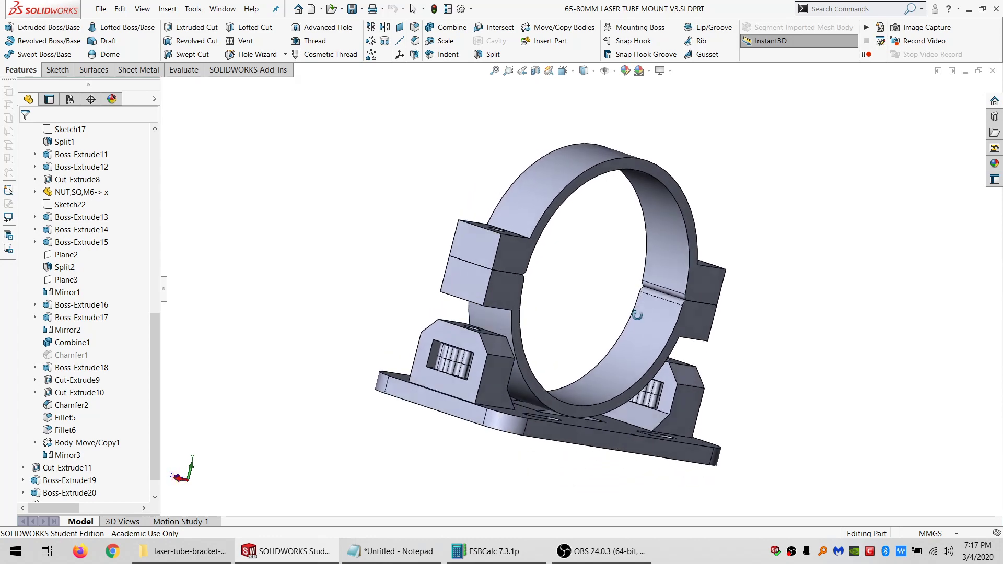
# - Examine the laser tube mount from several angles, including the clamp ring, the adjuster blocks and the slotted base plate
pyautogui.click(562, 387)
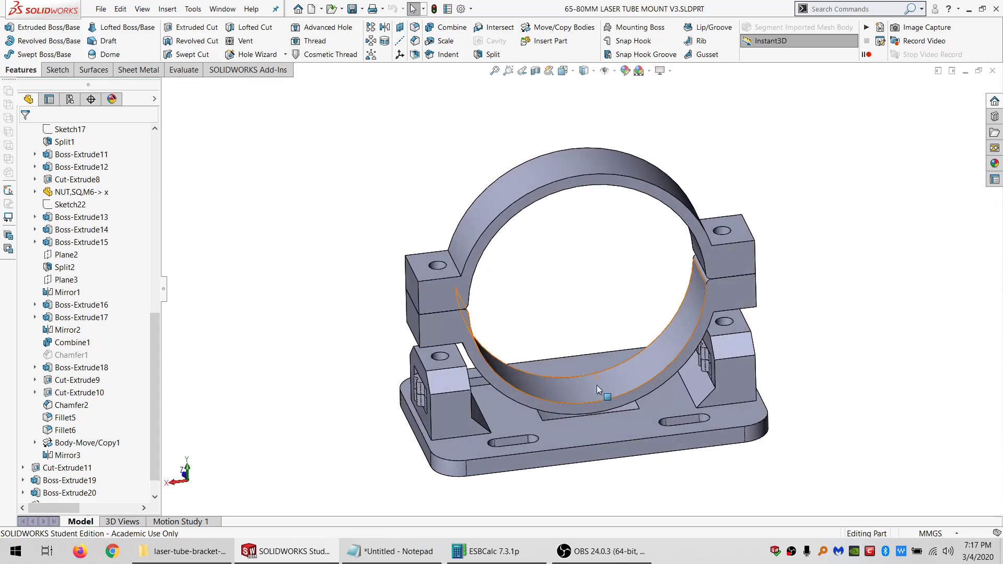
pyautogui.moveTo(597, 385); pyautogui.dragTo(632, 369, button='middle')
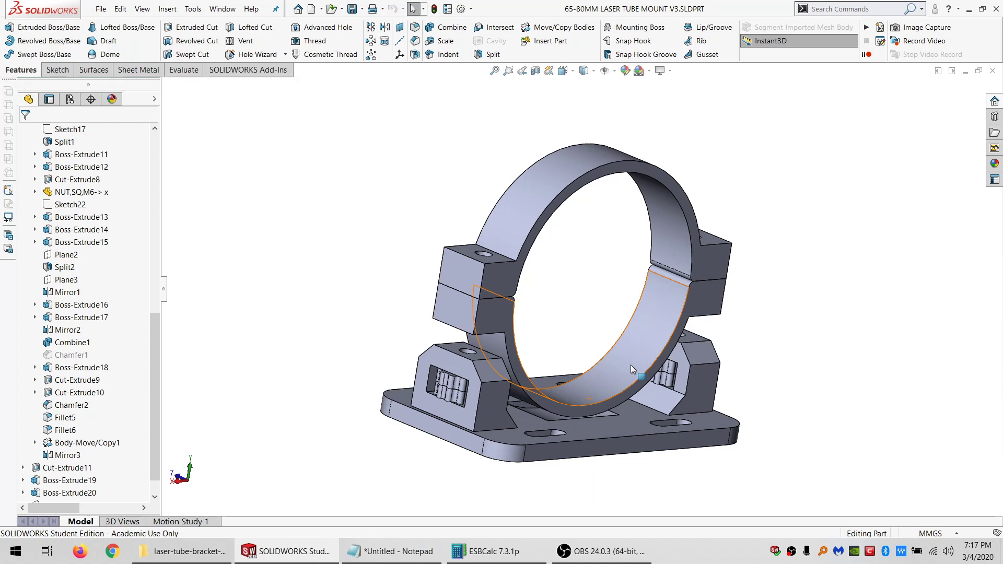
pyautogui.moveTo(629, 352); pyautogui.dragTo(607, 377, button='middle')
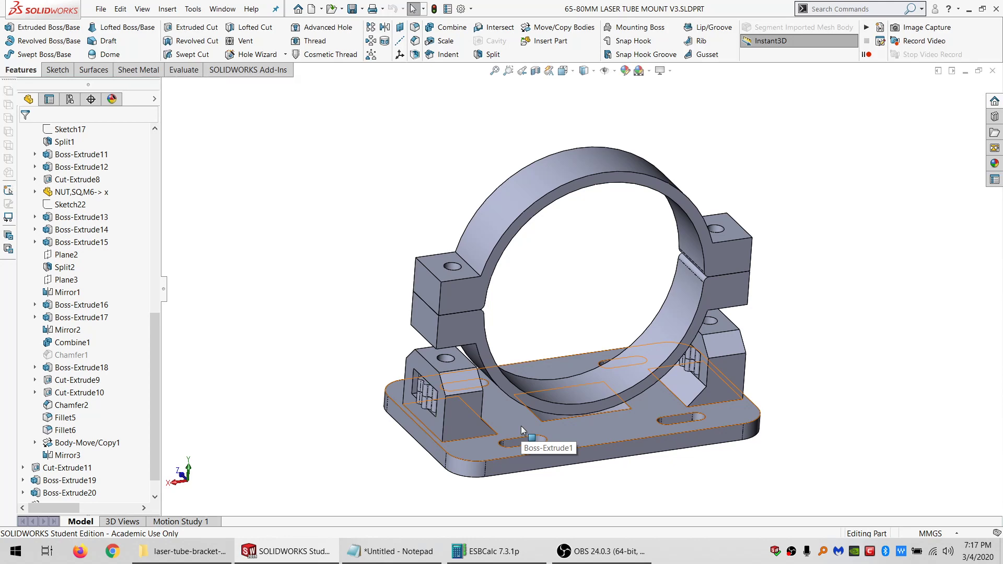
pyautogui.moveTo(522, 431); pyautogui.dragTo(447, 438, button='middle')
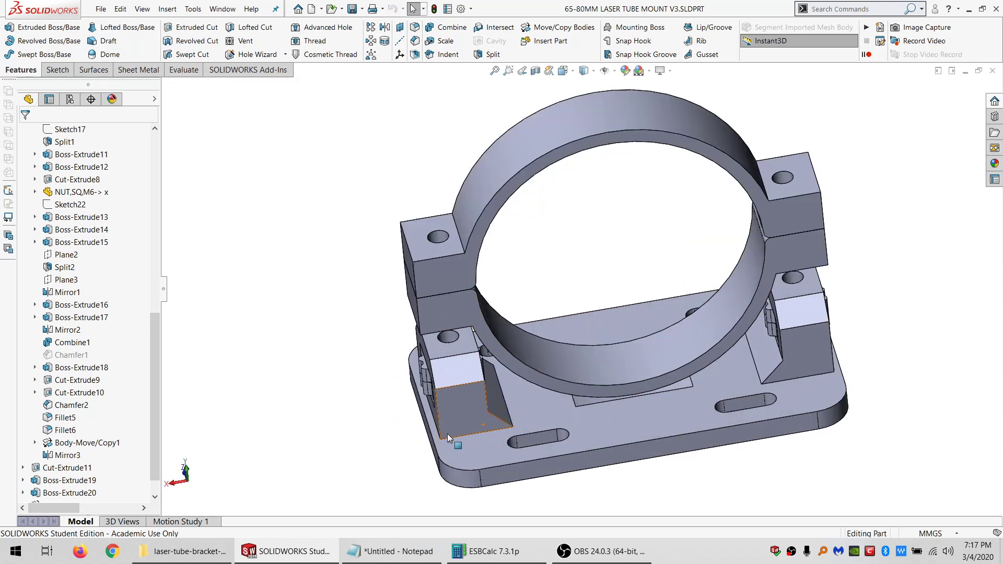
pyautogui.scroll(5, 515, 419)
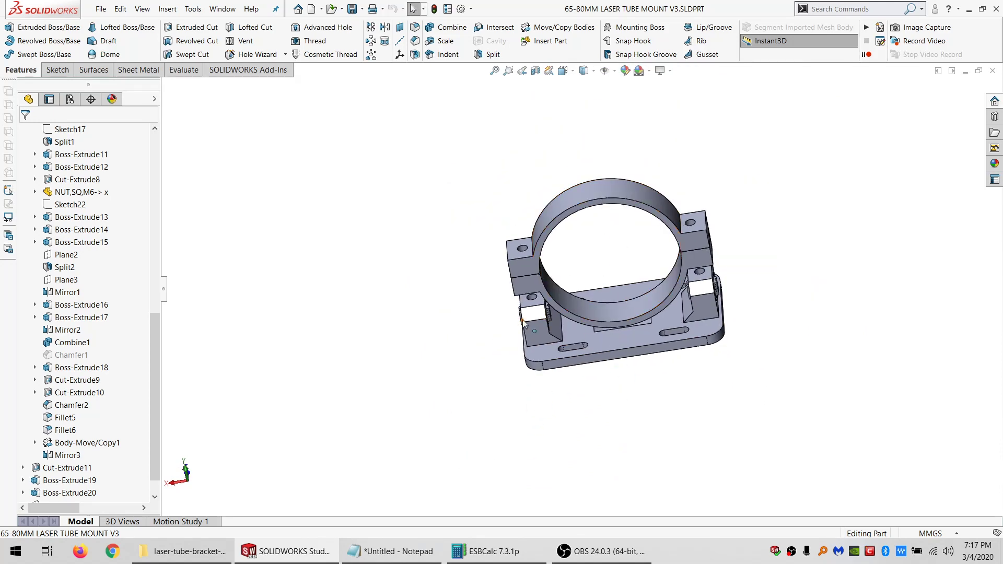
pyautogui.moveTo(522, 320); pyautogui.dragTo(519, 353, button='middle')
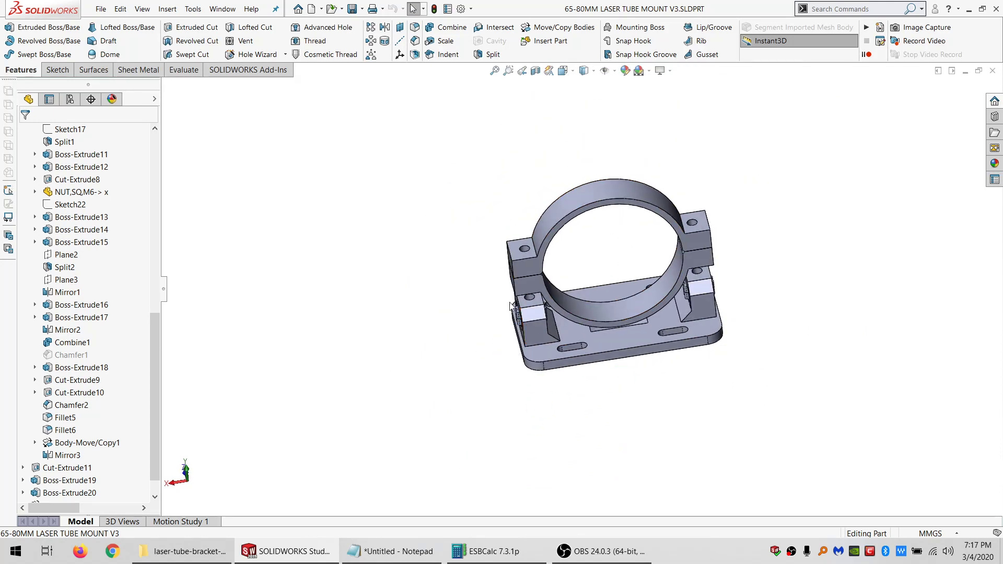
pyautogui.moveTo(514, 302); pyautogui.dragTo(525, 226, button='middle')
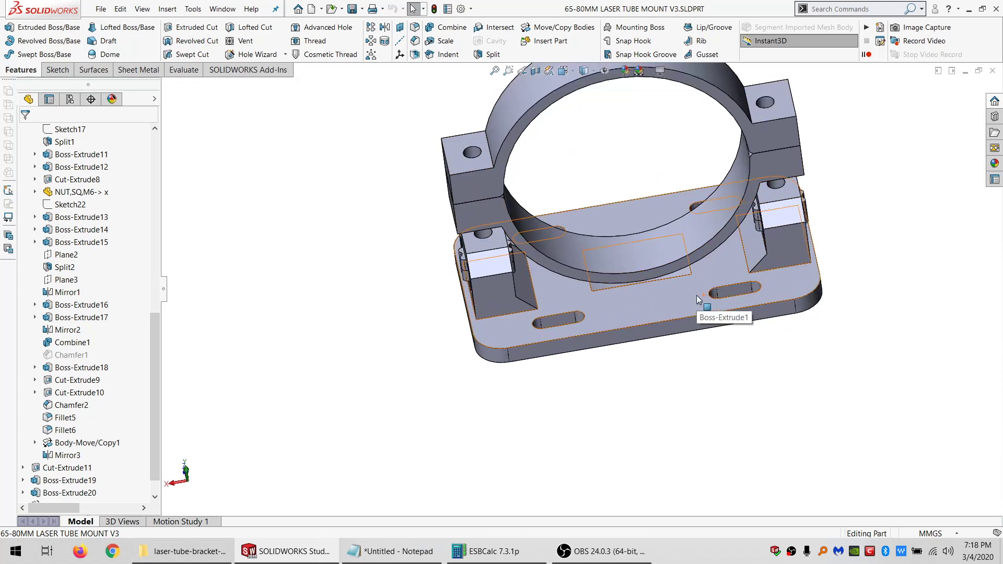
pyautogui.scroll(-6, 697, 296)
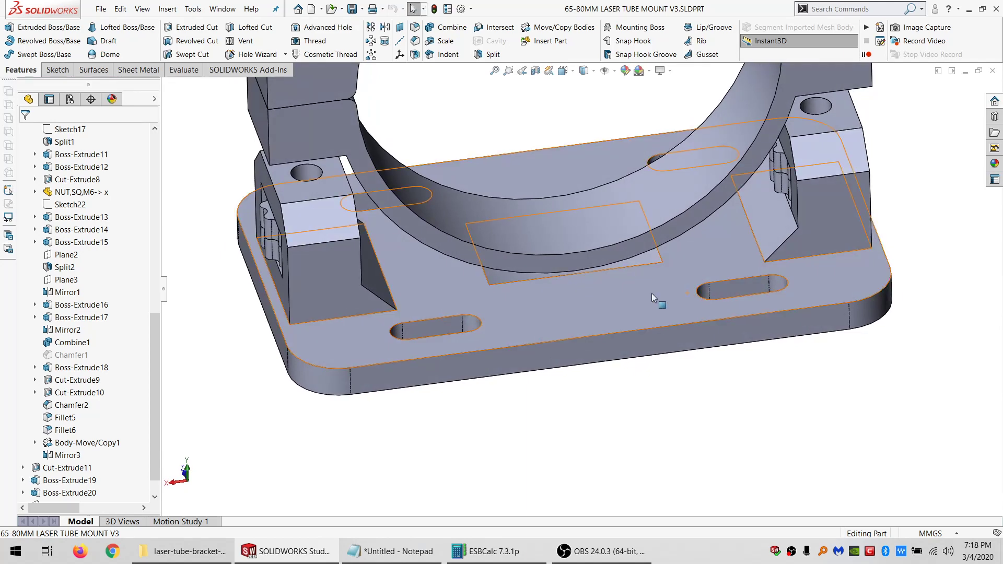
pyautogui.scroll(8, 630, 272)
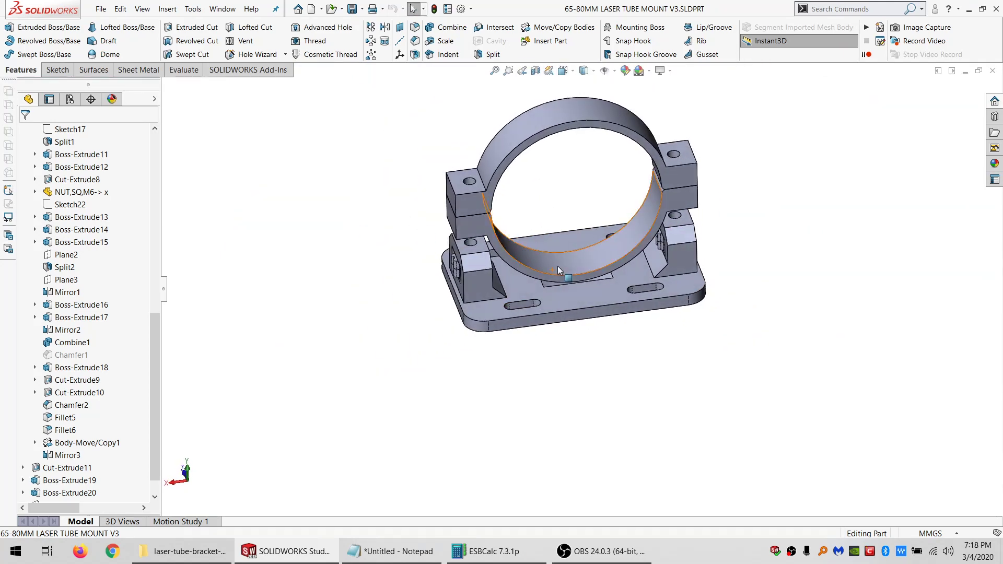
pyautogui.scroll(-5, 567, 262)
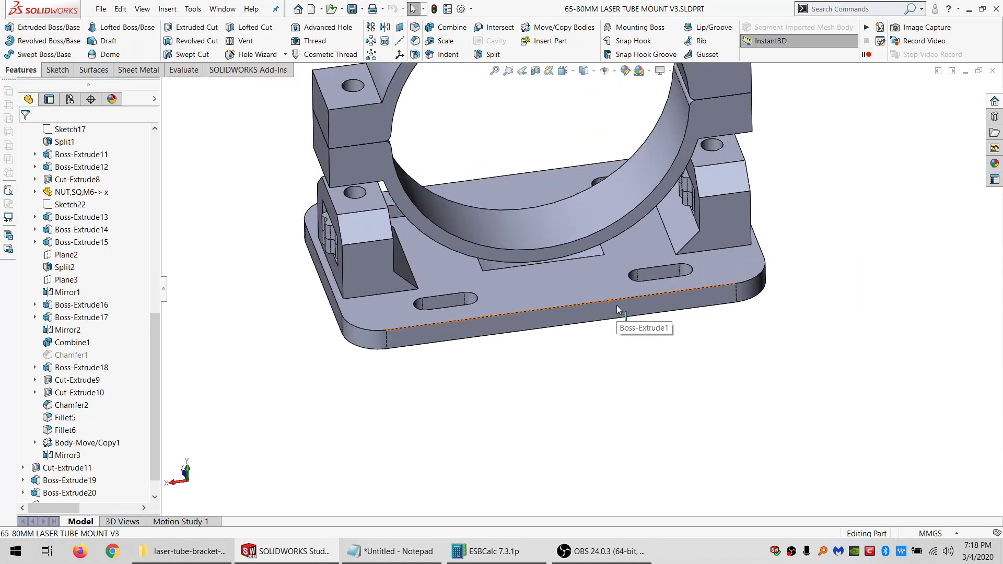
# - Switch to Notepad and read the design notes, highlighting the line on how far the current adapters are slid in
pyautogui.click(401, 558)
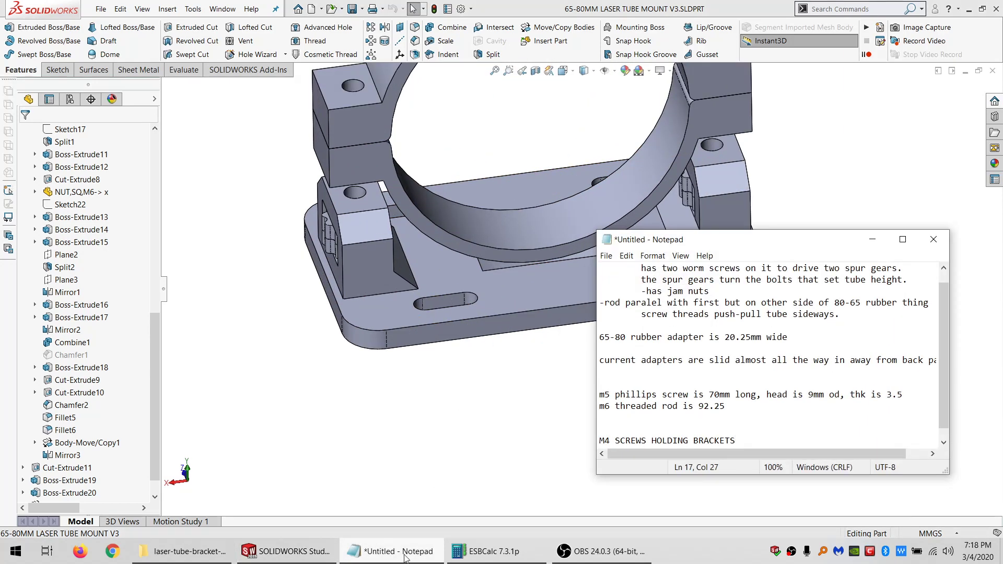
pyautogui.scroll(1, 784, 330)
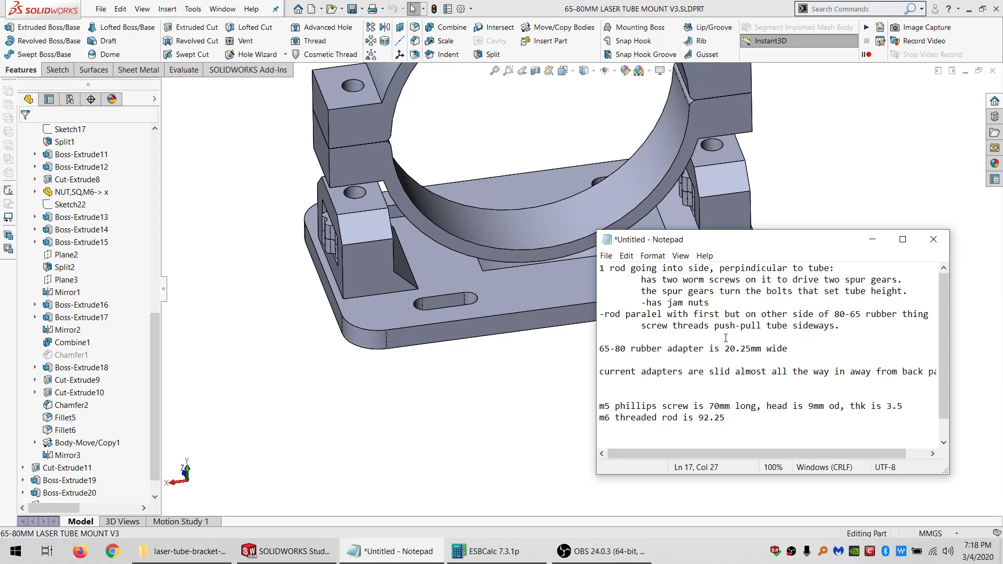
pyautogui.scroll(-1, 726, 338)
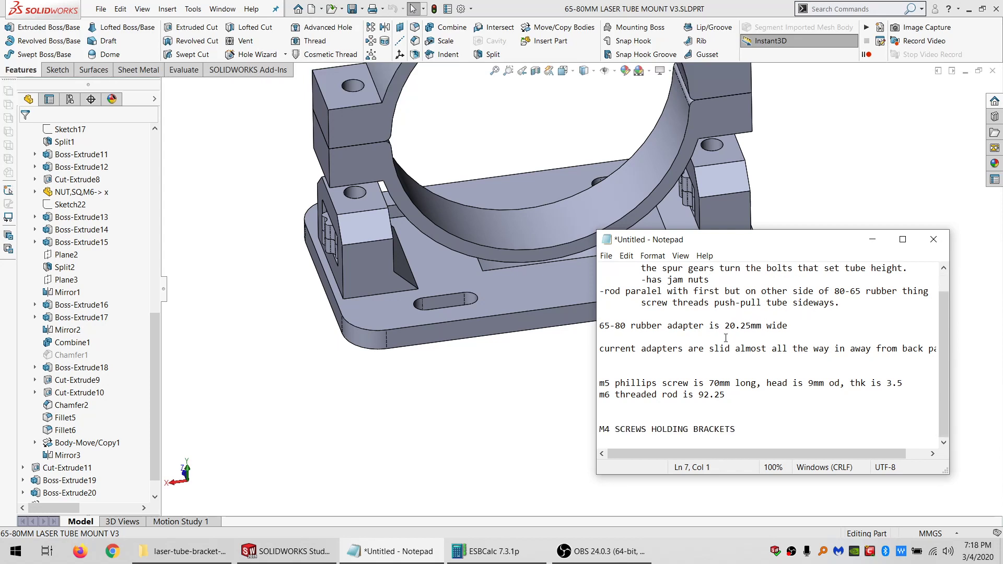
pyautogui.scroll(1, 726, 338)
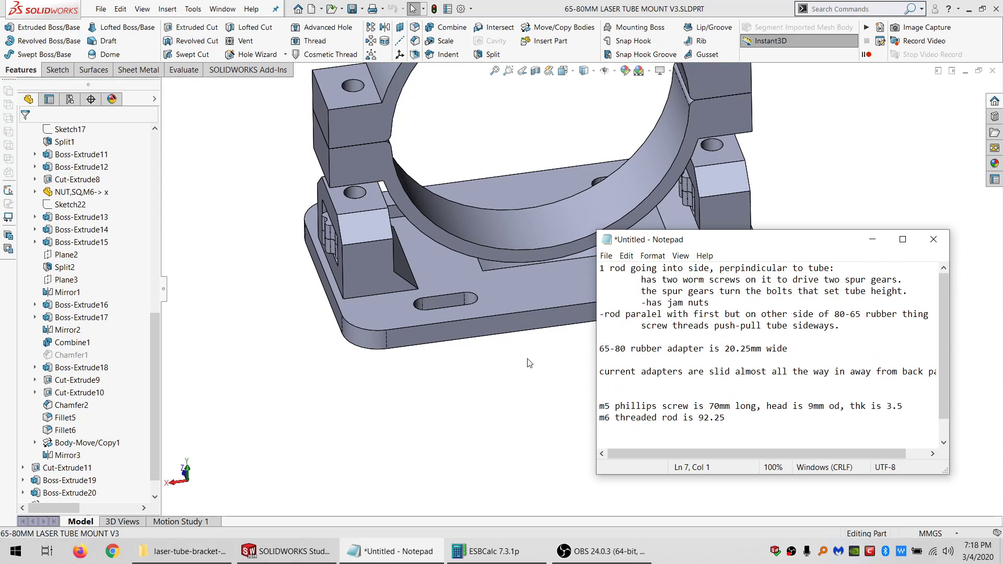
pyautogui.scroll(-1, 717, 376)
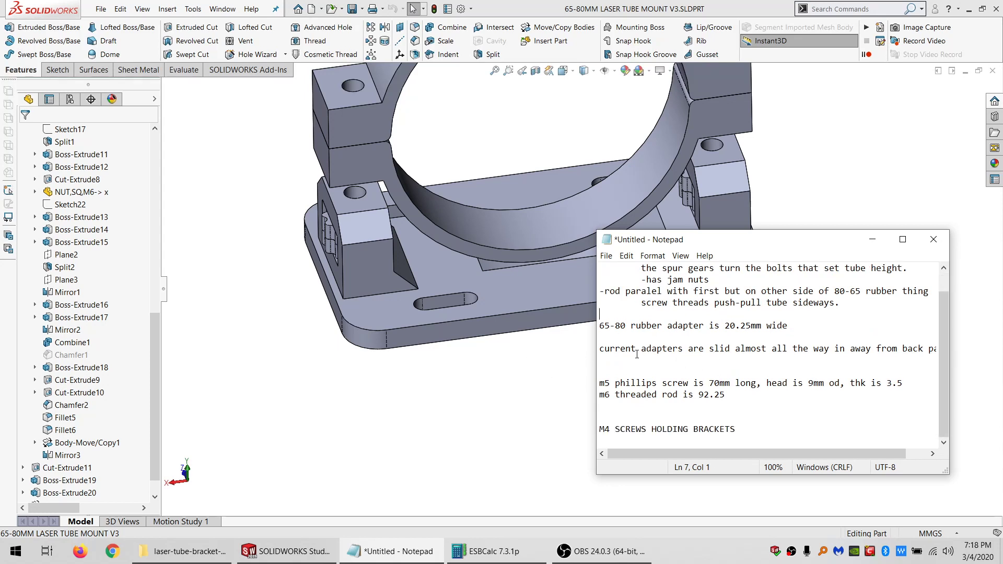
pyautogui.moveTo(601, 351); pyautogui.dragTo(601, 359)
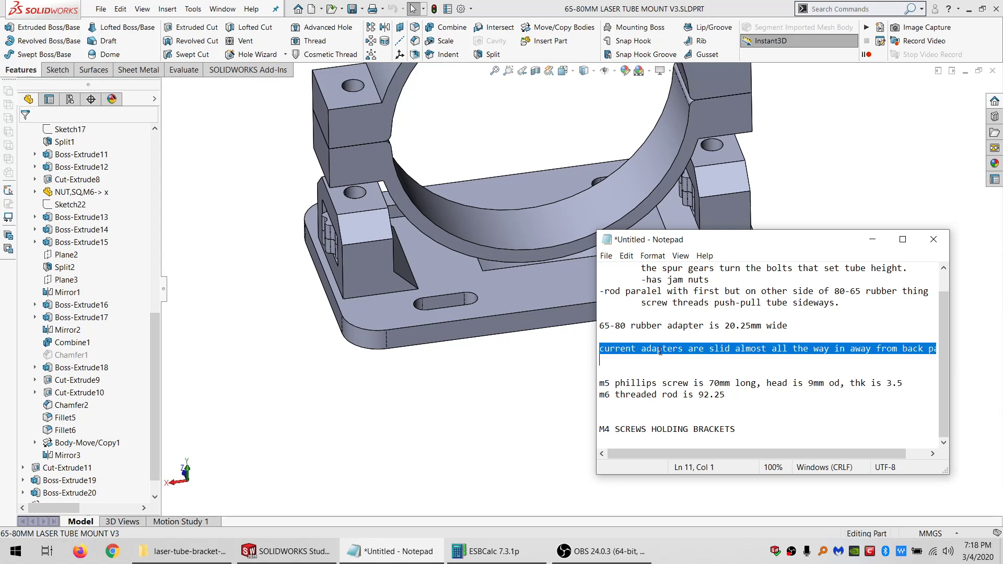
# - Return to SOLIDWORKS and inspect the rounded inner end of one mounting slot at the base plate's front edge
pyautogui.click(475, 408)
pyautogui.scroll(-8, 493, 291)
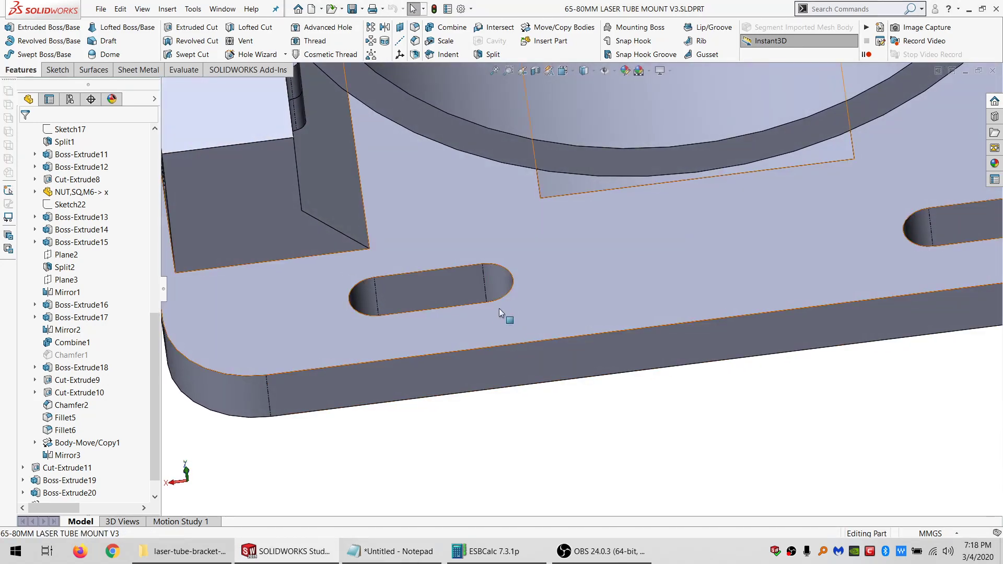
pyautogui.click(499, 283)
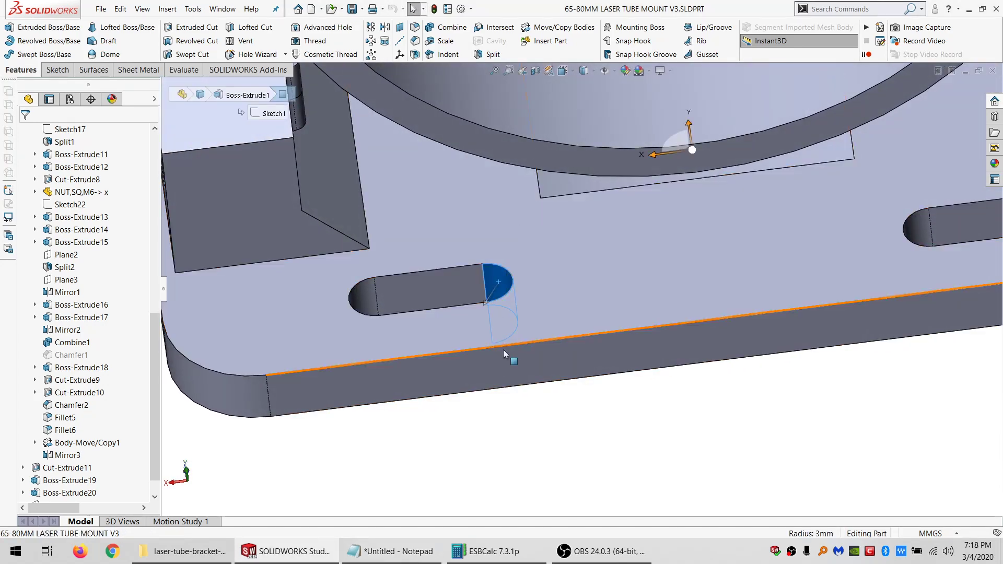
pyautogui.scroll(8, 526, 284)
pyautogui.scroll(-5, 526, 284)
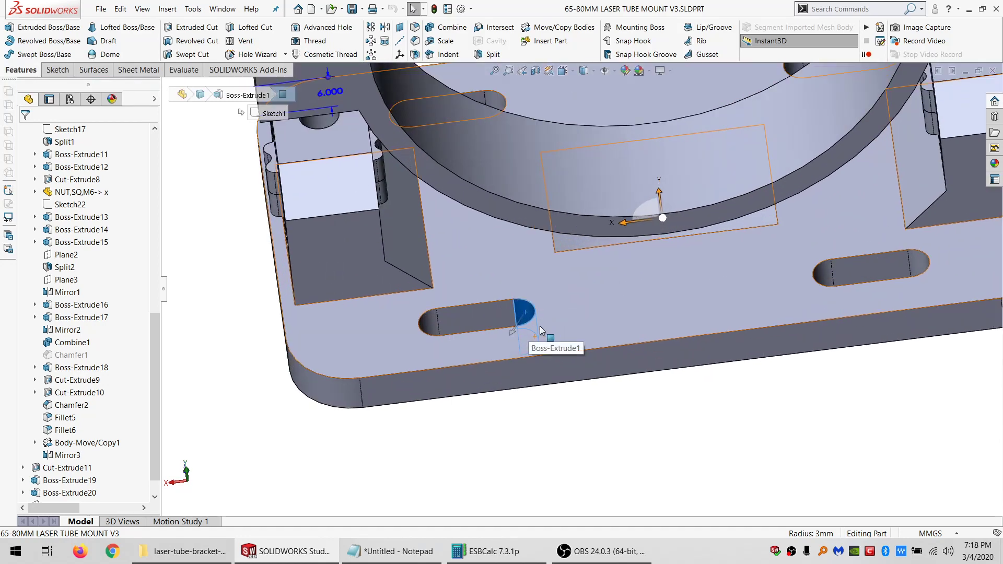
pyautogui.moveTo(541, 331); pyautogui.dragTo(488, 317, button='middle')
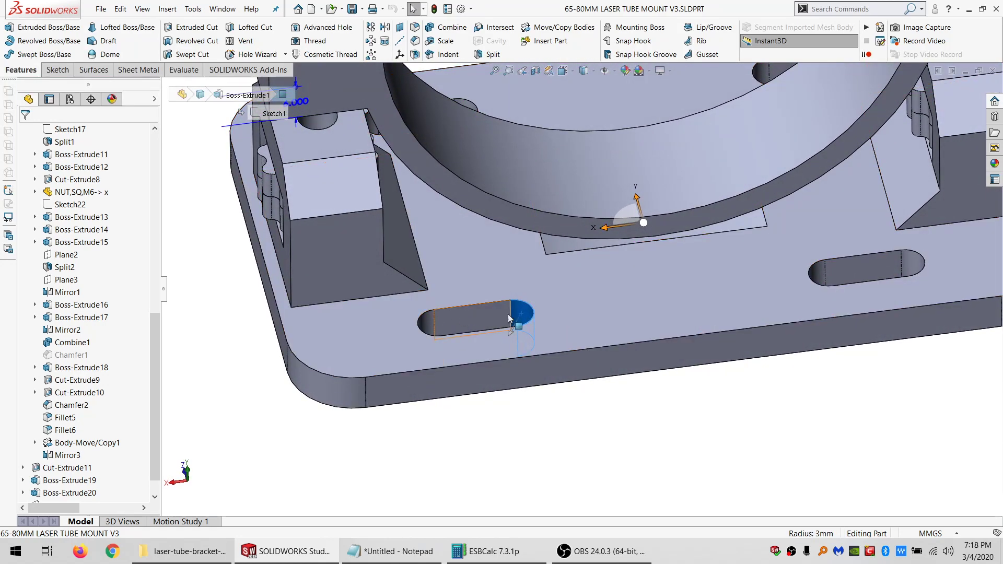
pyautogui.scroll(3, 545, 289)
pyautogui.scroll(-5, 575, 303)
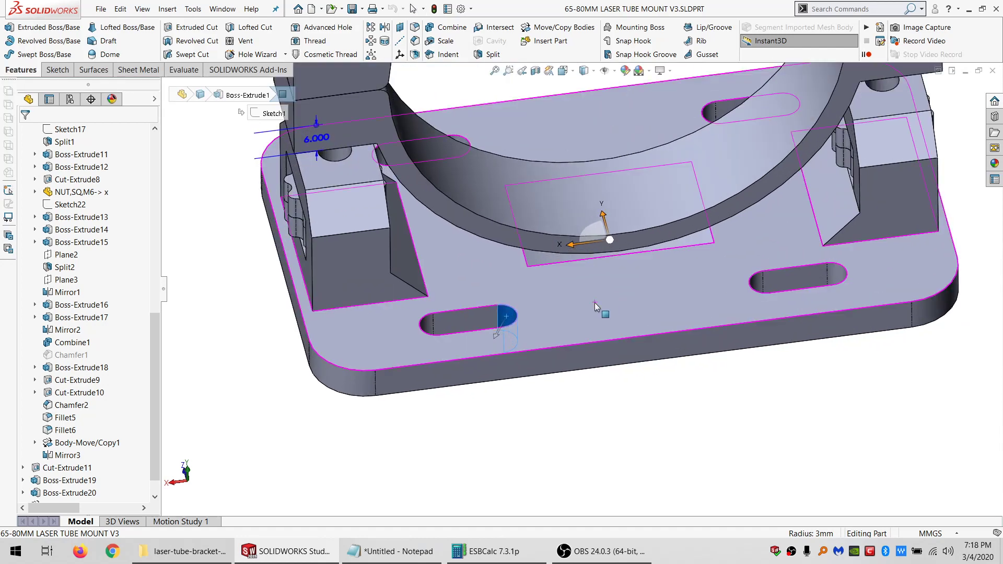
# - On the base plate's top face, sketch a centerpoint straight slot about 24.8 mm long and 5.9 mm wide, centred on the existing slot's inner arc centre
pyautogui.click(566, 317)
pyautogui.click(56, 69)
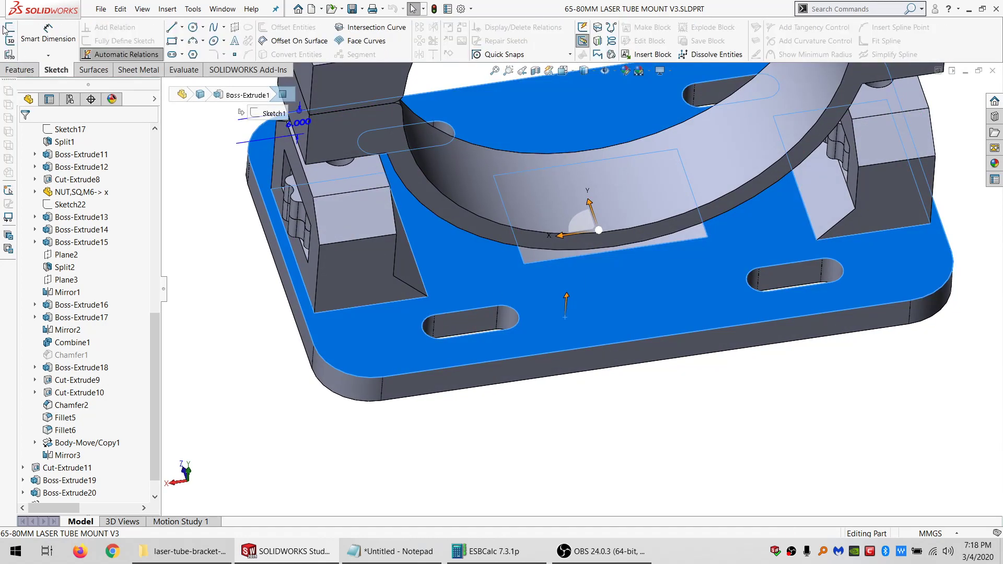
pyautogui.click(10, 29)
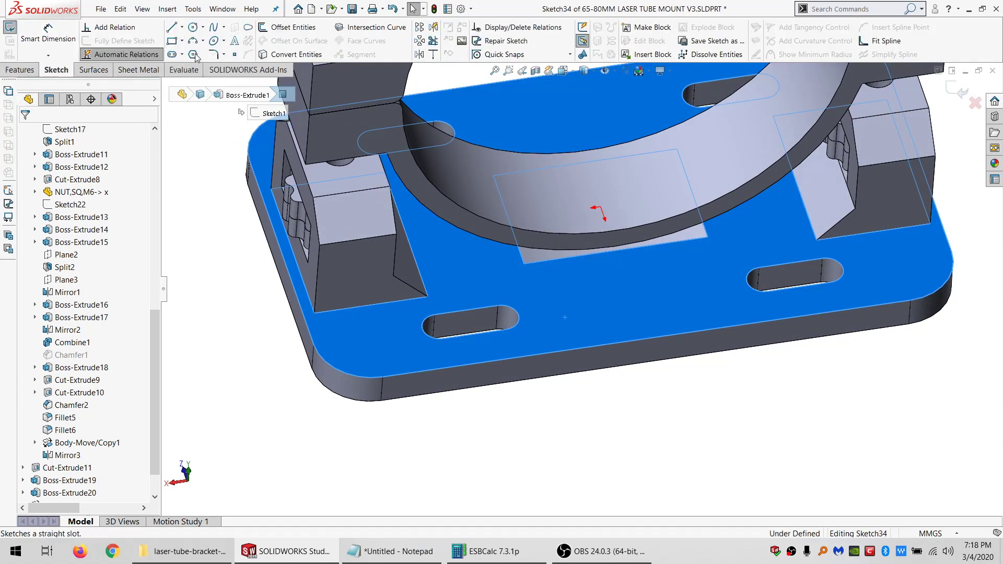
pyautogui.click(171, 58)
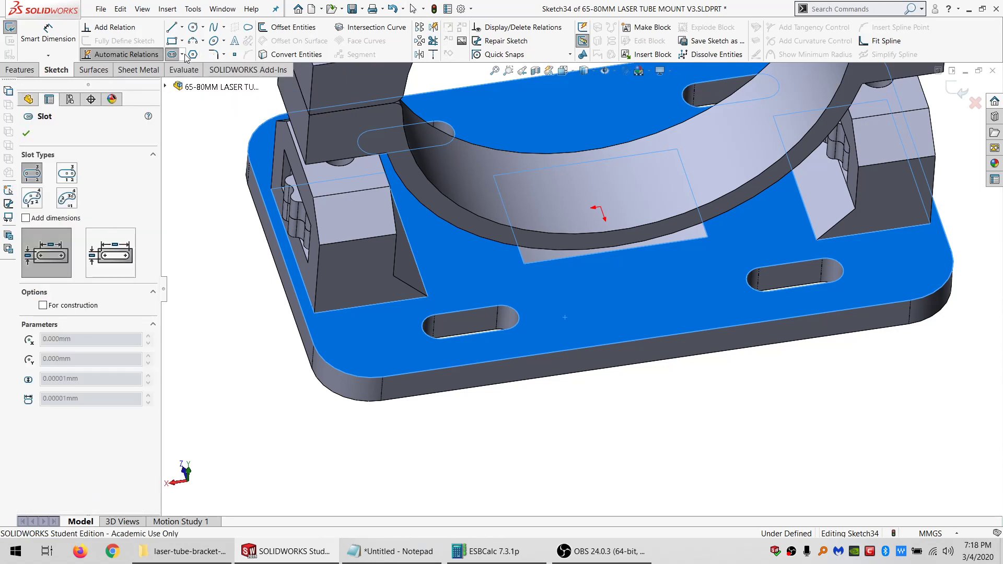
pyautogui.moveTo(172, 46)
pyautogui.click(186, 83)
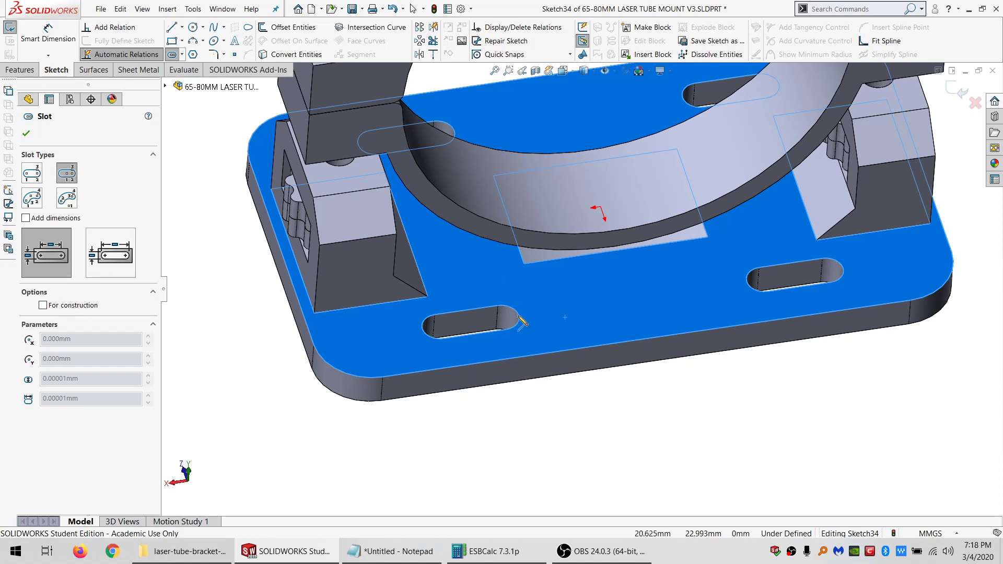
pyautogui.click(502, 317)
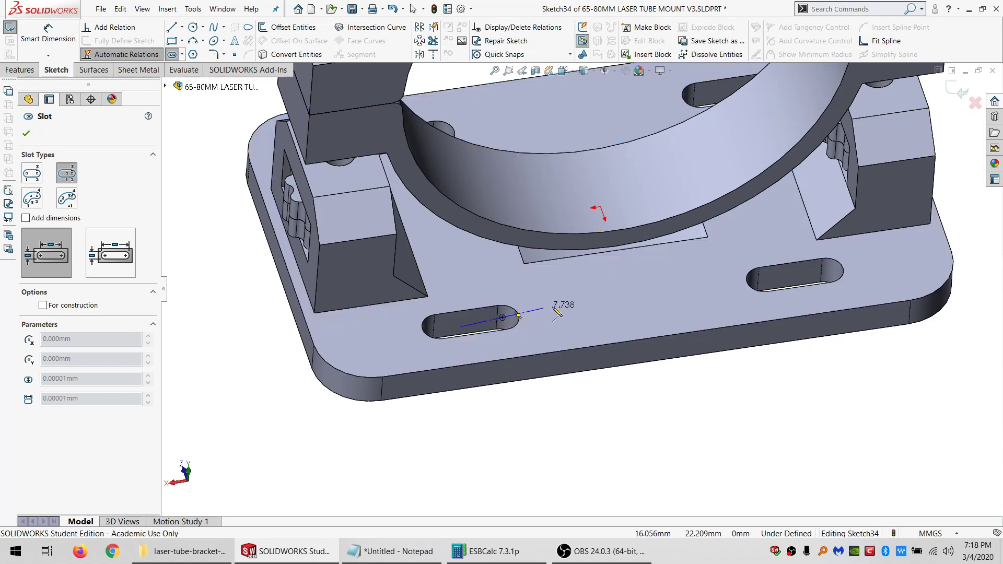
pyautogui.click(569, 305)
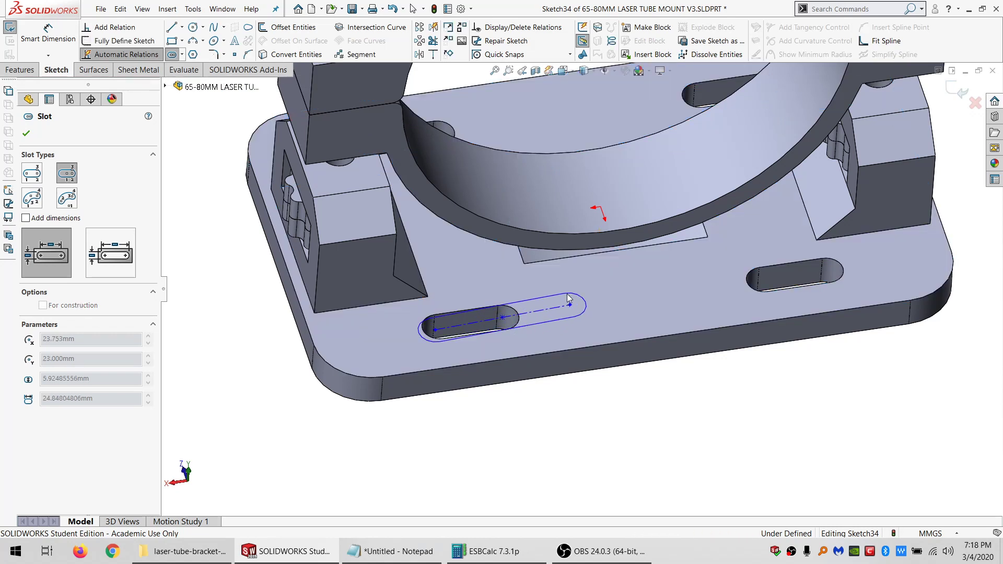
pyautogui.click(585, 302)
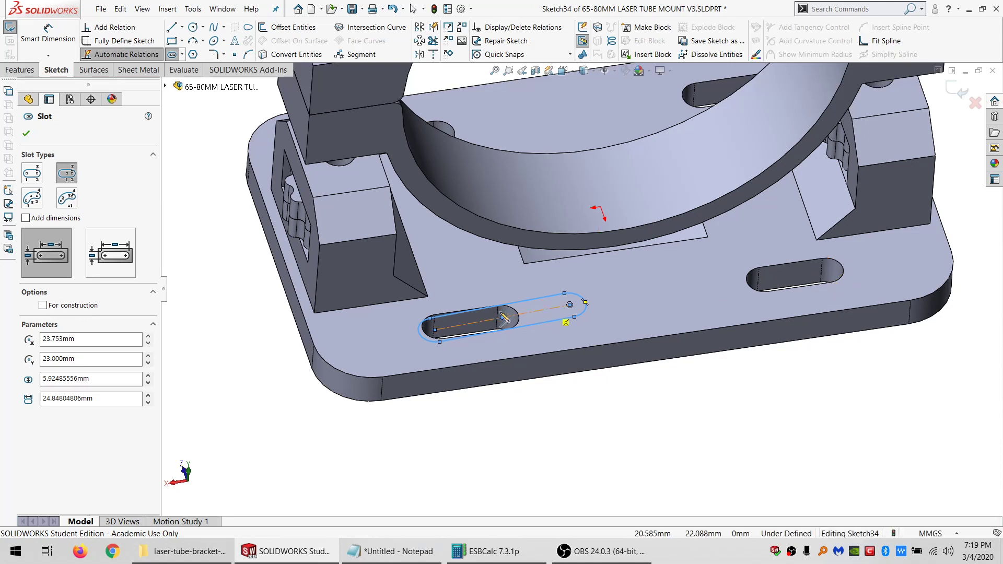
# - Make the sketched slot's rear outer corner point coincident with the existing slot's rear straight edge
pyautogui.press('Escape')
pyautogui.scroll(-4, 447, 318)
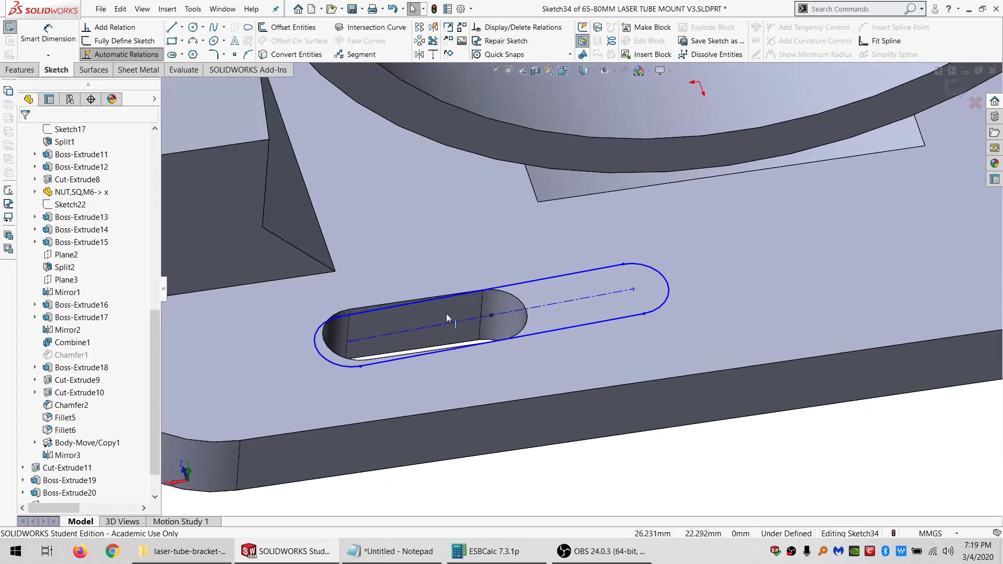
pyautogui.keyDown('ctrl'); pyautogui.click(340, 317); pyautogui.keyUp('ctrl')
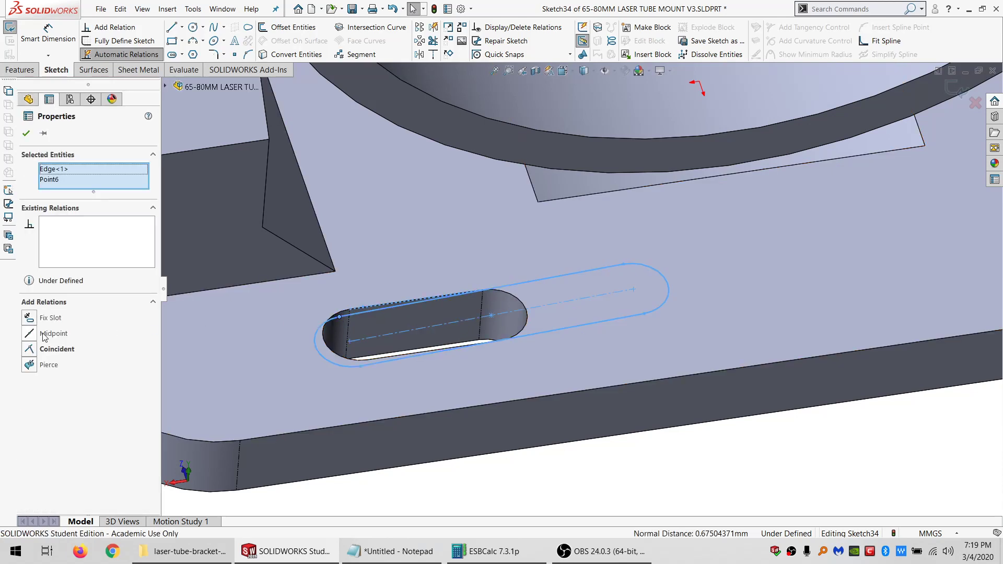
pyautogui.click(43, 353)
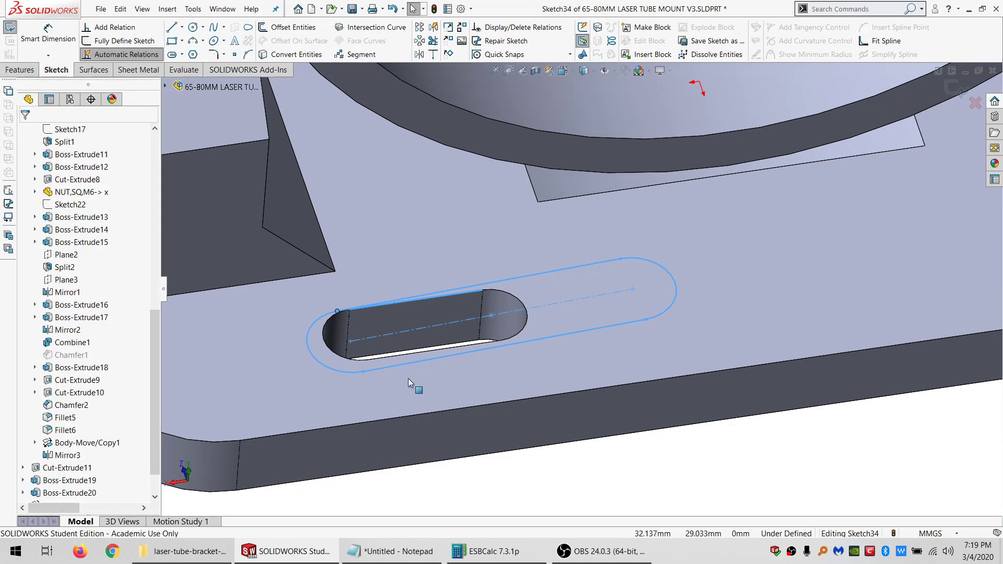
pyautogui.press('Escape')
# - Make the sketched slot's front side line parallel to the existing slot's front straight edge
pyautogui.click(387, 360)
pyautogui.keyDown('ctrl'); pyautogui.click(372, 371); pyautogui.keyUp('ctrl')
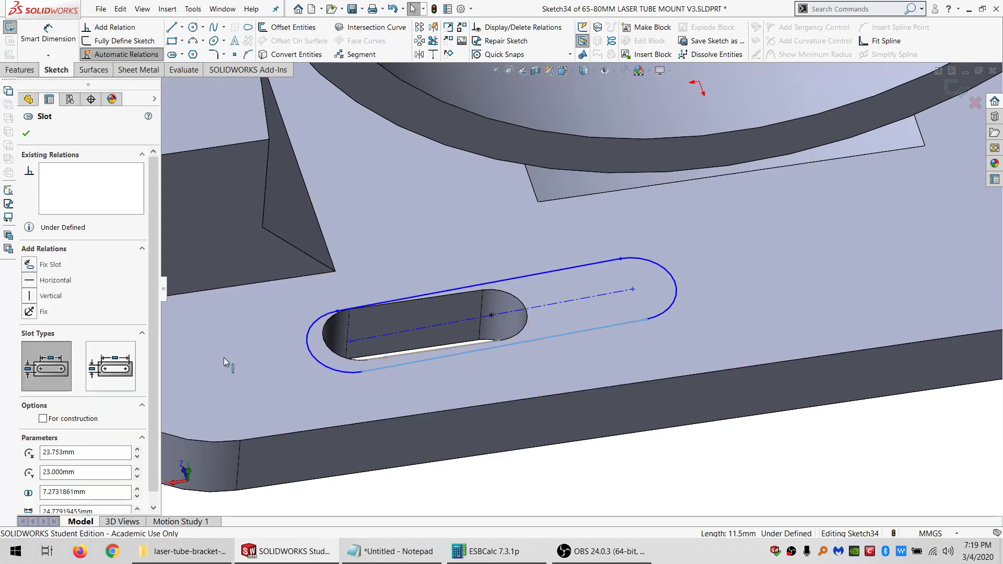
pyautogui.click(48, 365)
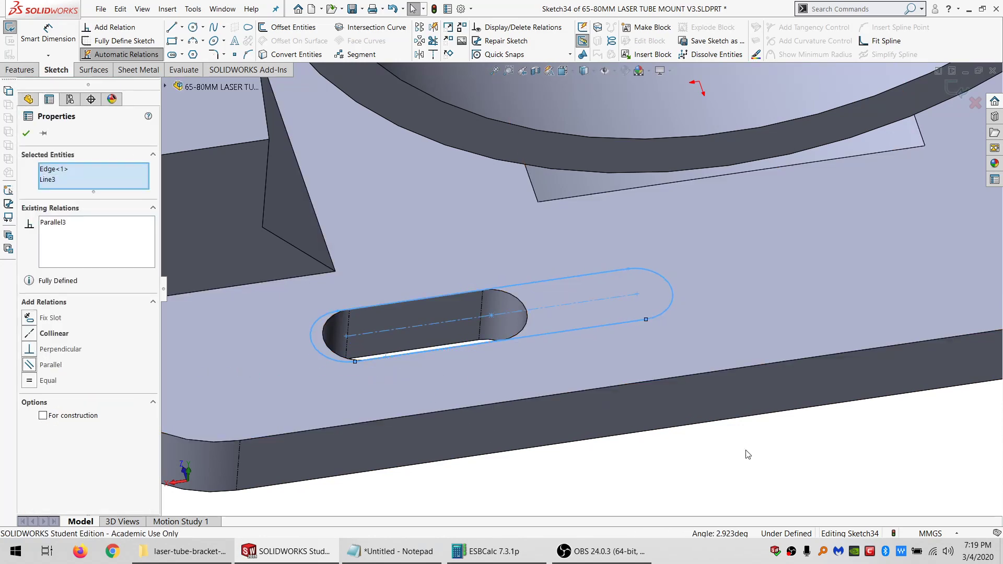
pyautogui.press('Escape')
# - Dimension the distance from the sketched slot's centre point to its inner end arc centre as 5 mm
pyautogui.scroll(2, 546, 325)
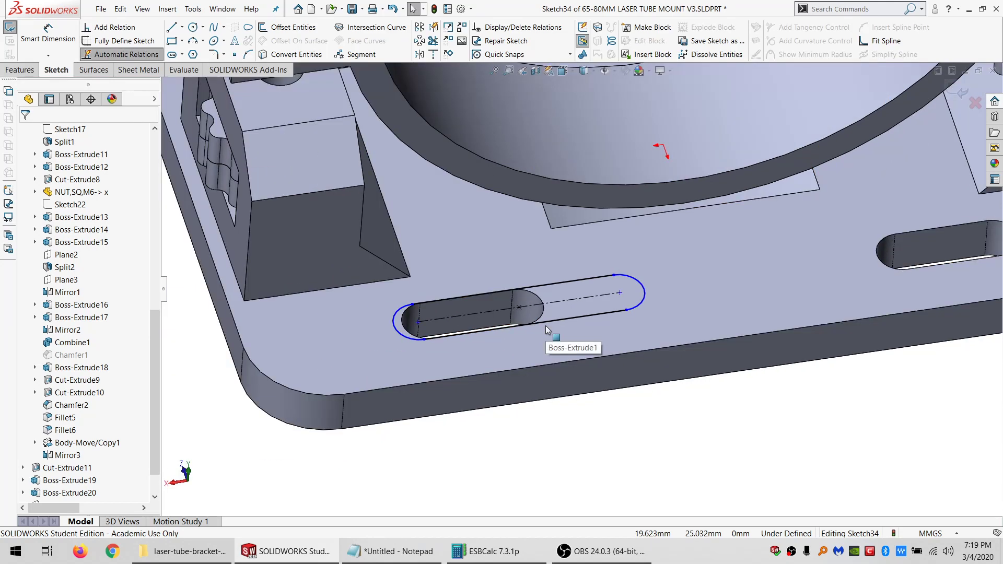
pyautogui.click(48, 35)
pyautogui.click(520, 308)
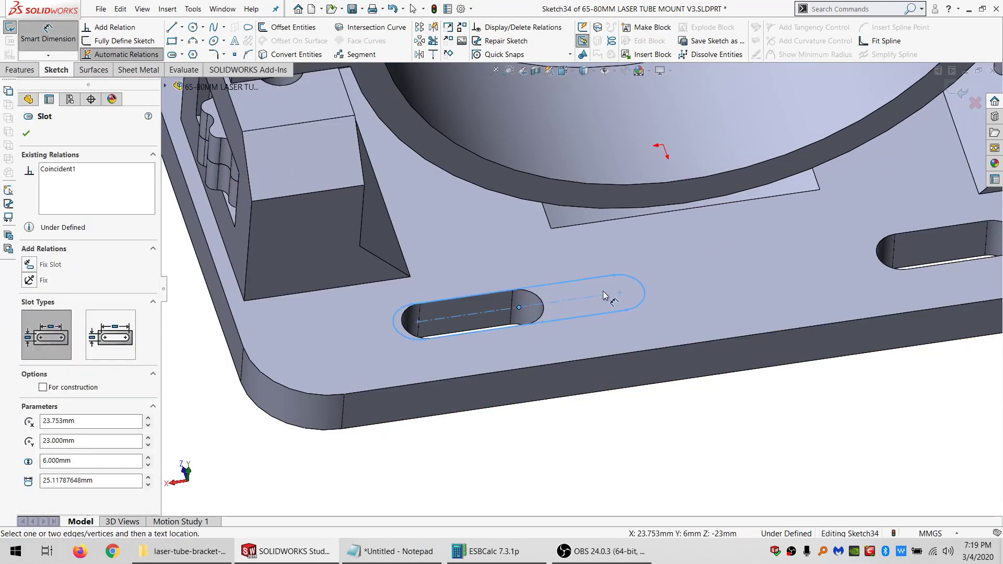
pyautogui.click(620, 294)
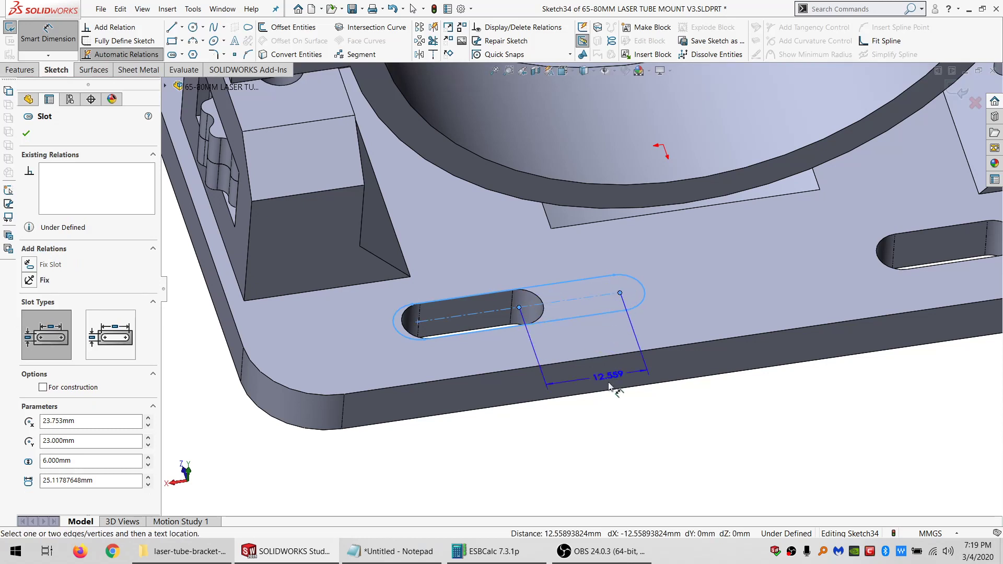
pyautogui.click(609, 415)
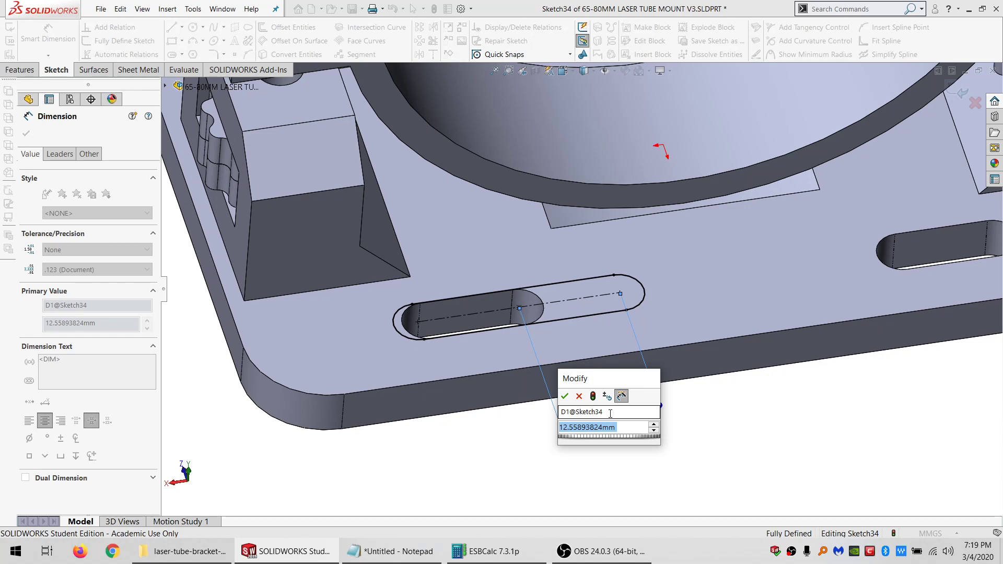
pyautogui.write('5')
pyautogui.press('Return')
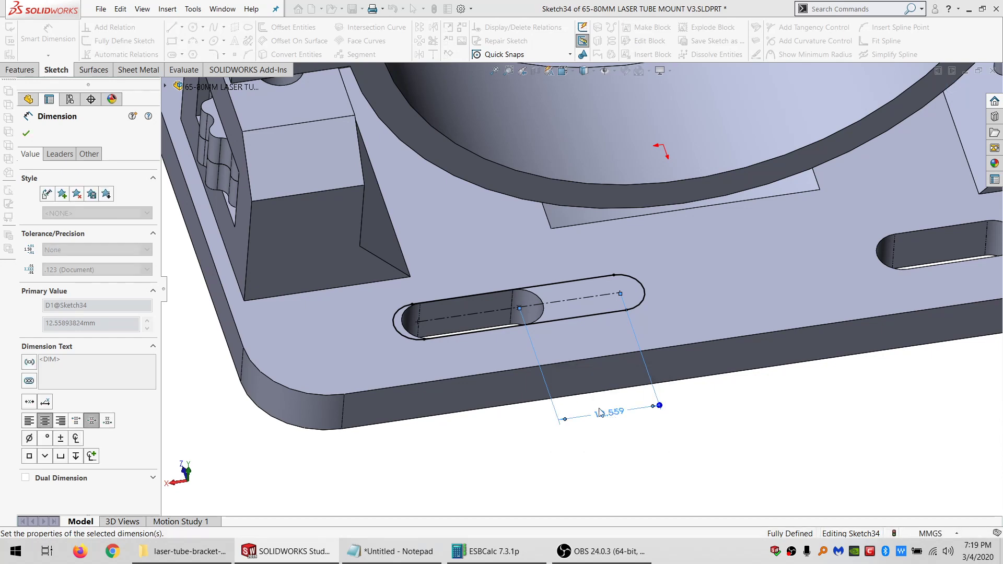
pyautogui.scroll(5, 591, 345)
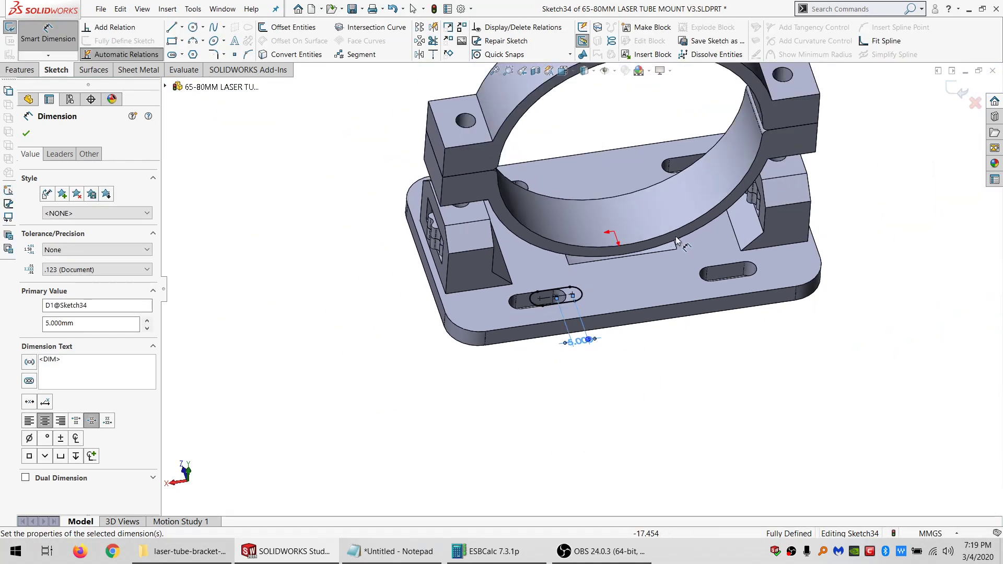
pyautogui.scroll(-4, 542, 328)
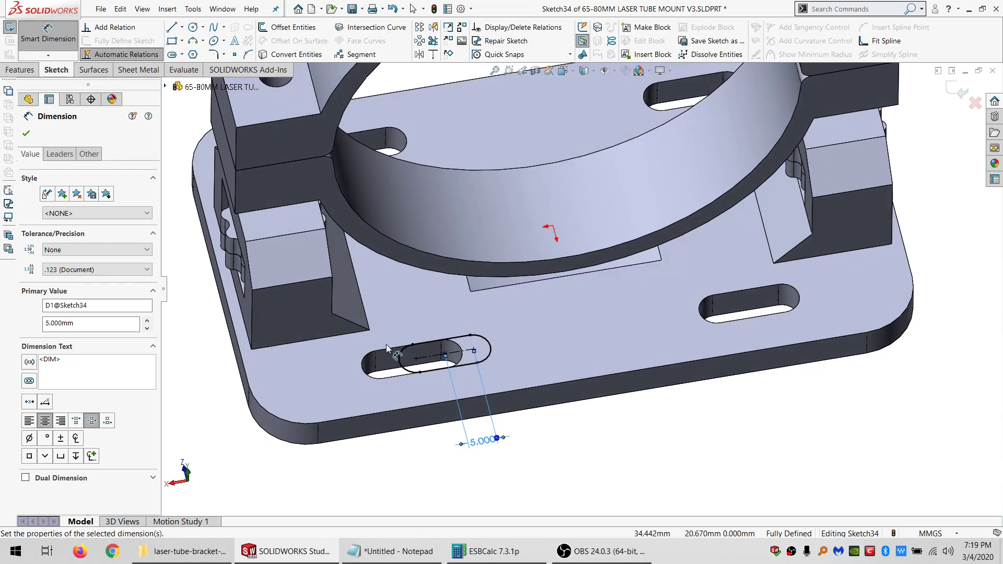
pyautogui.press('Escape')
# - Set up a linear sketch pattern of the whole slot profile with two instances along X and two along Y, both directions reversed
pyautogui.scroll(3, 378, 370)
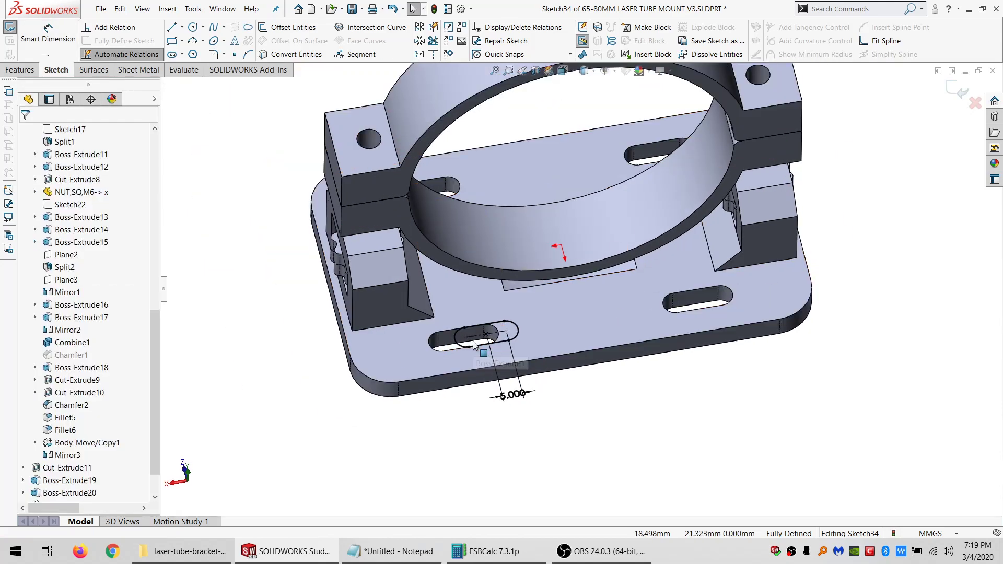
pyautogui.rightClick(504, 344)
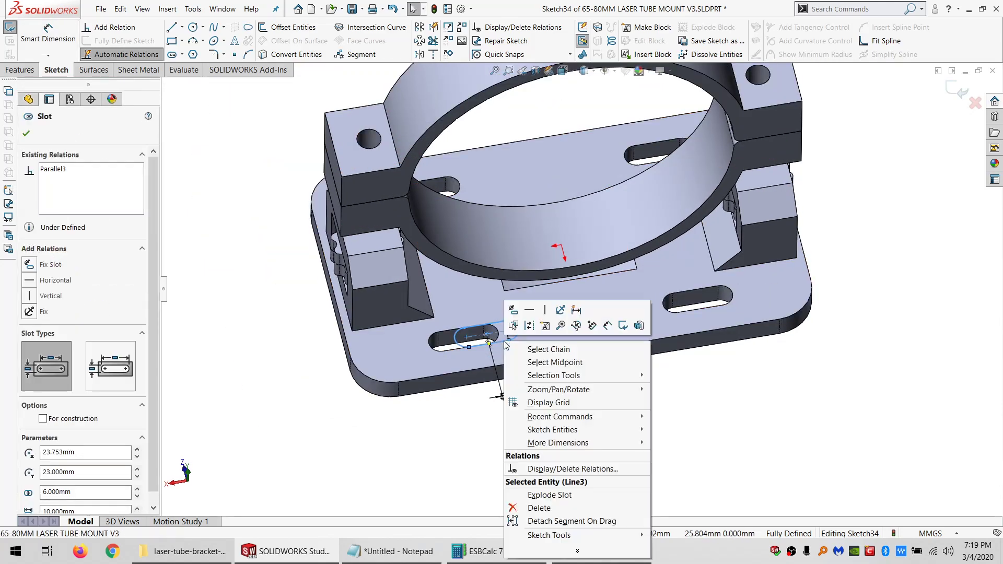
pyautogui.click(546, 349)
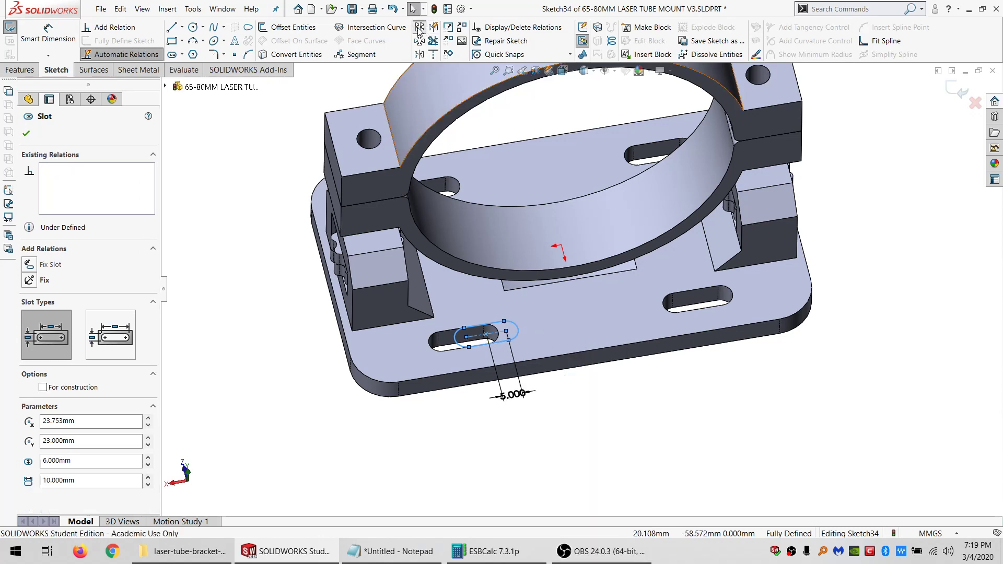
pyautogui.click(419, 28)
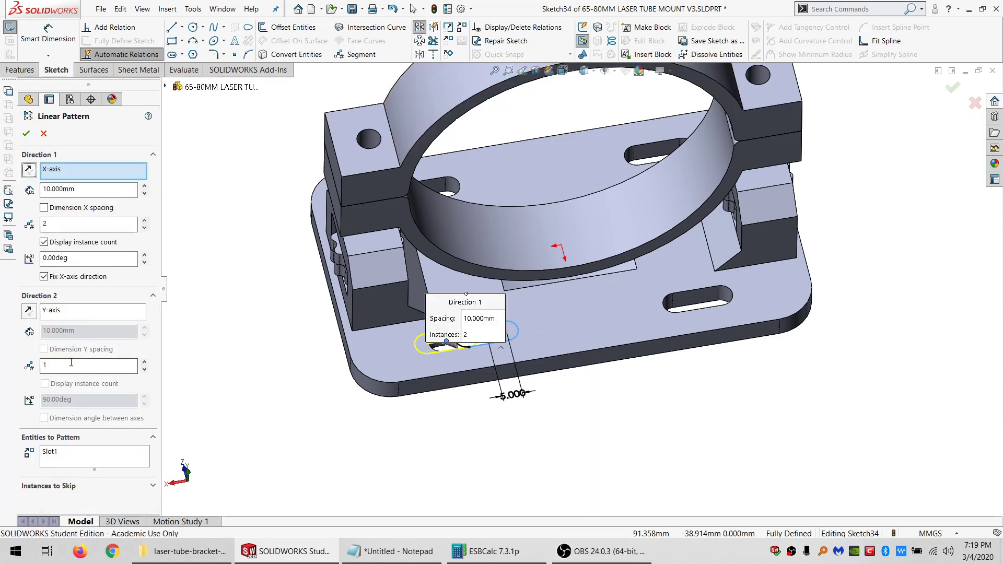
pyautogui.write('2')
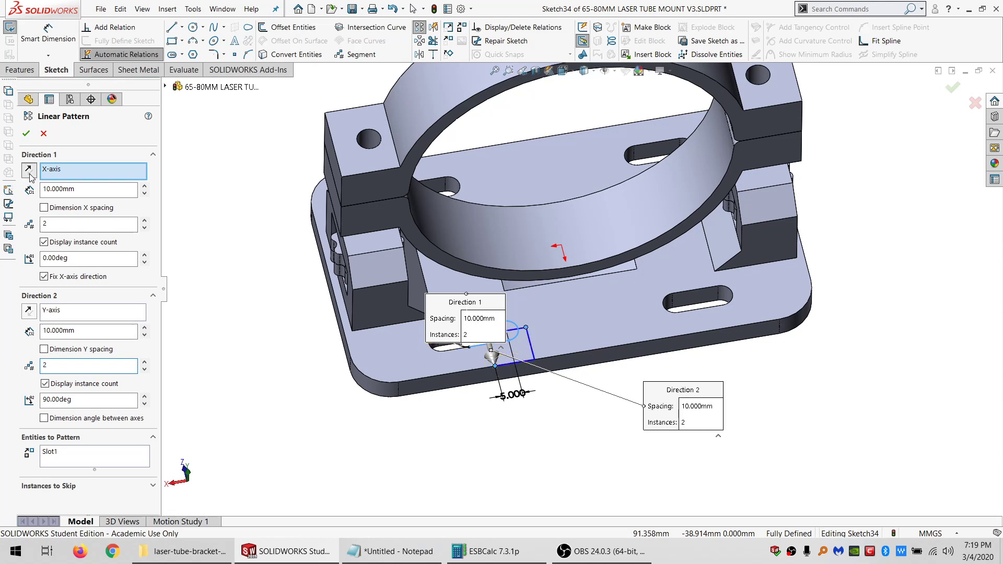
pyautogui.click(29, 170)
pyautogui.click(28, 311)
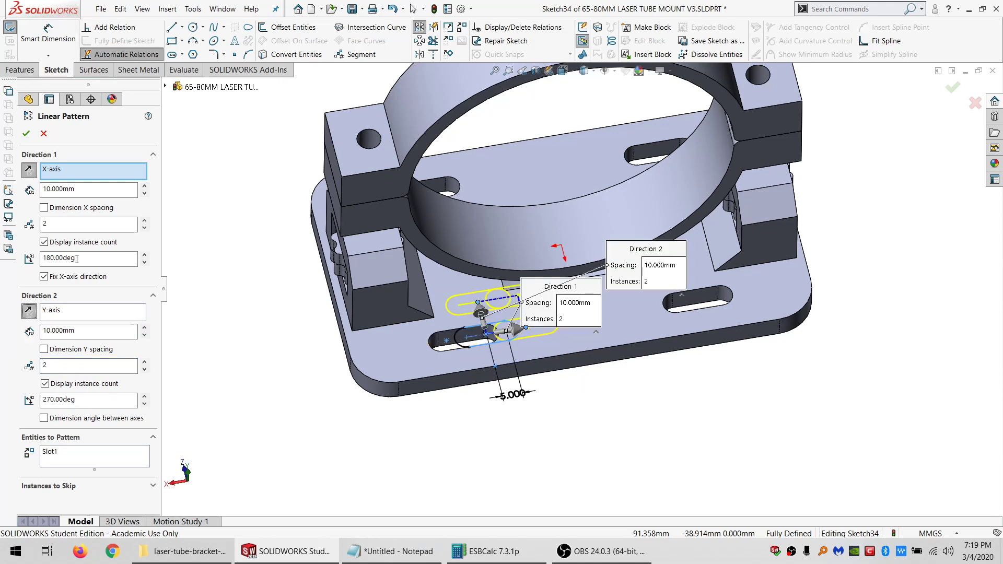
# - Set the slot pattern's spacing to 25 mm in both directions and apply the pattern
pyautogui.hotkey('shift', 'Tab')
pyautogui.hotkey('shift', 'Tab')
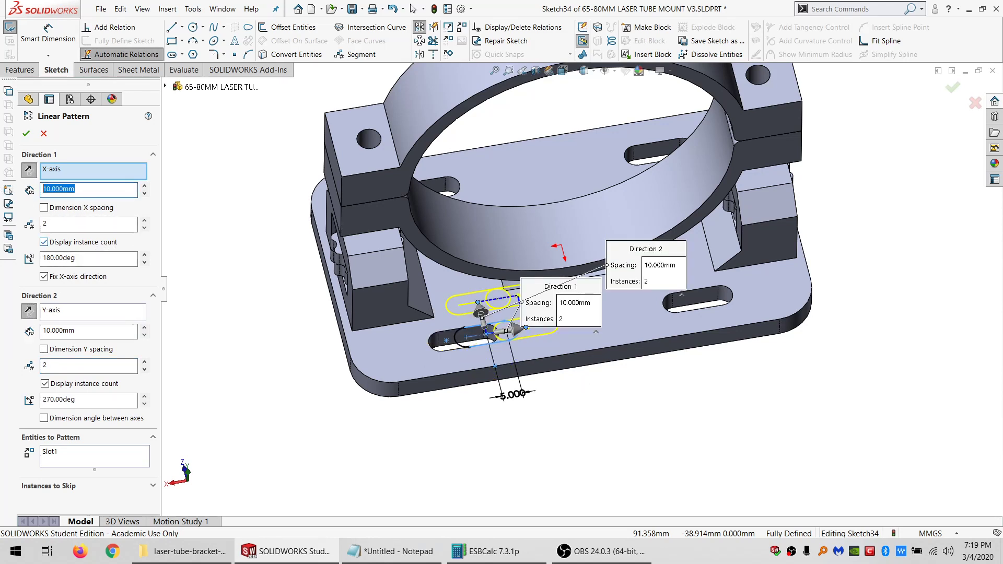
pyautogui.write('25')
pyautogui.press('Tab')
pyautogui.press('Tab')
pyautogui.press('Tab')
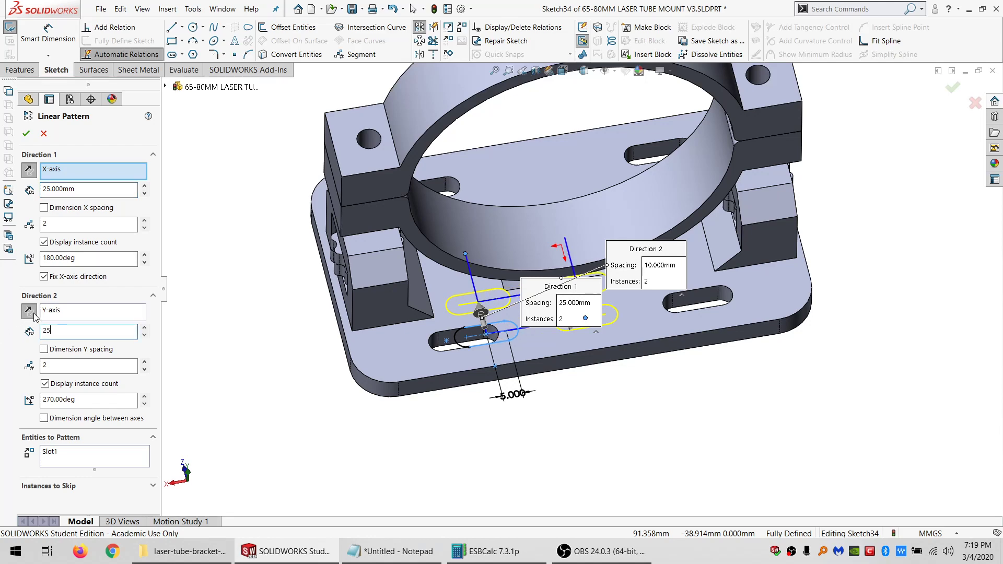
pyautogui.write('25')
pyautogui.press('Return')
pyautogui.click(27, 133)
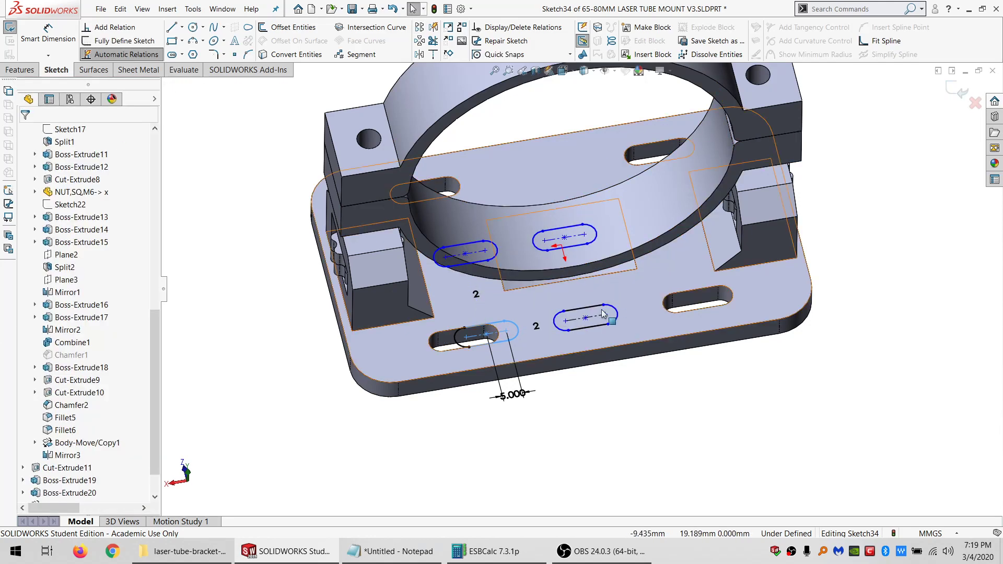
# - Make the centre points of the front-right and rear-left slot copies concentric with the inner end arcs of their existing slots
pyautogui.keyDown('ctrl'); pyautogui.click(727, 293); pyautogui.keyUp('ctrl')
pyautogui.click(49, 319)
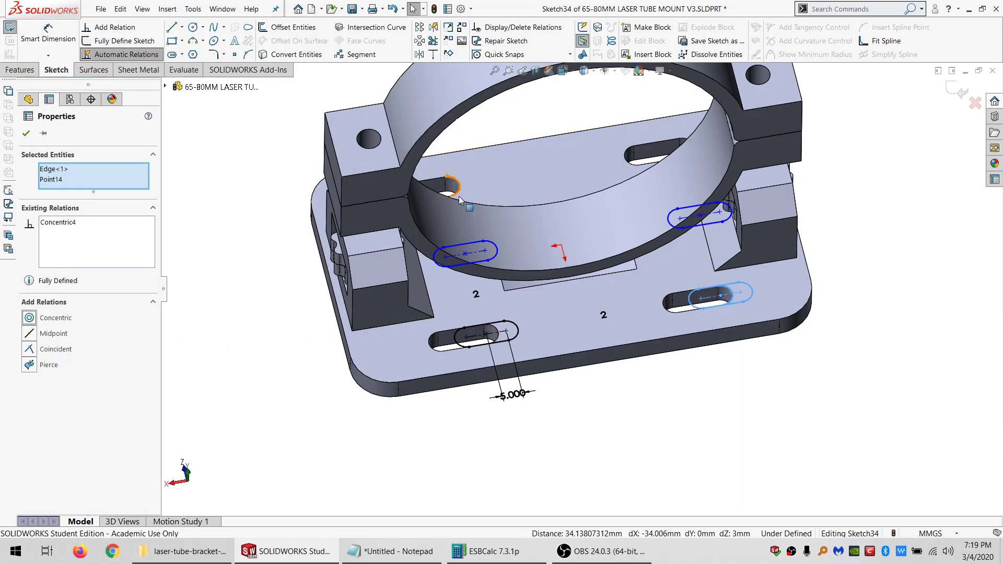
pyautogui.click(465, 253)
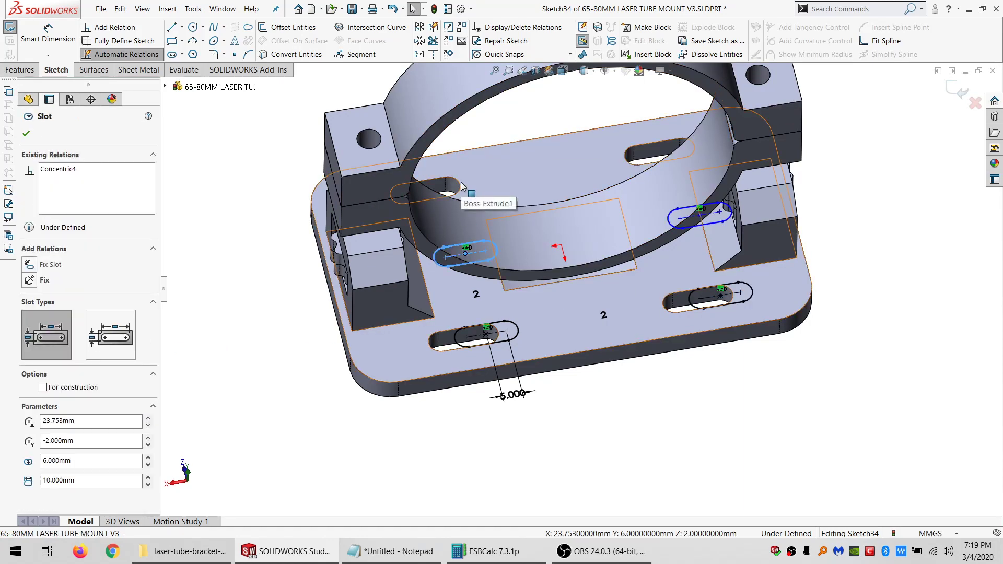
pyautogui.keyDown('ctrl'); pyautogui.click(454, 187); pyautogui.keyUp('ctrl')
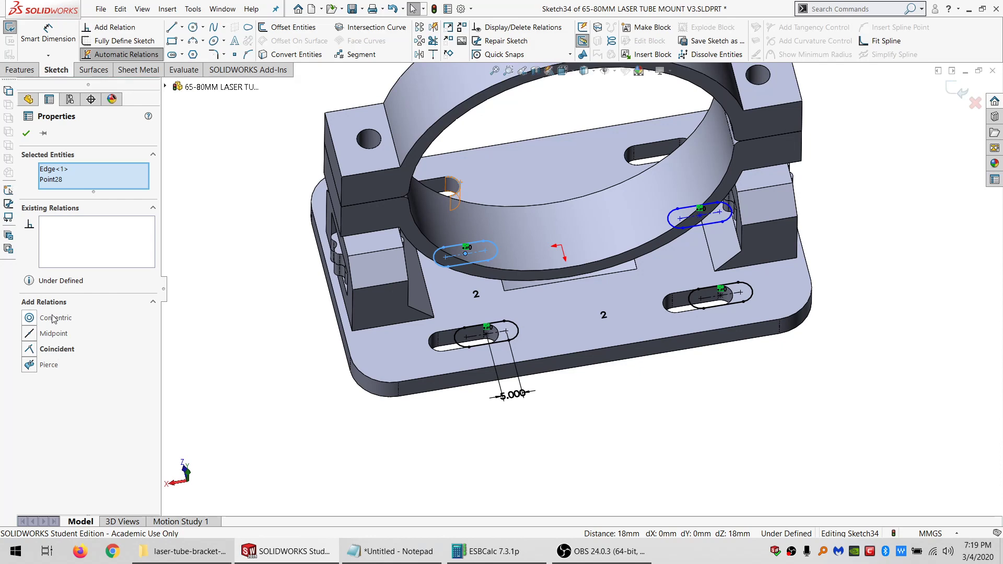
pyautogui.click(54, 319)
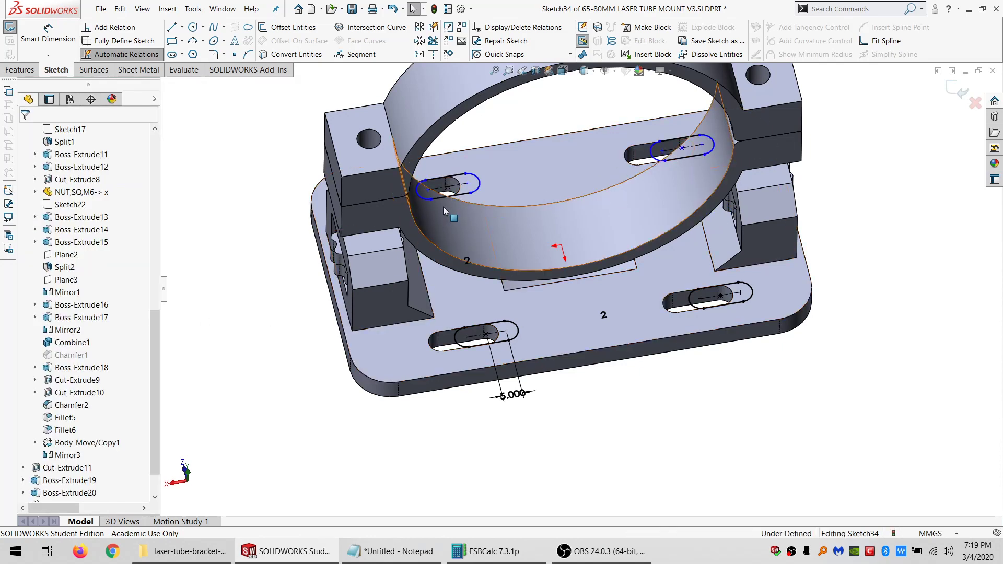
# - Examine the points and existing relations of the two rear slot copies to see what leaves them under-defined
pyautogui.click(473, 192)
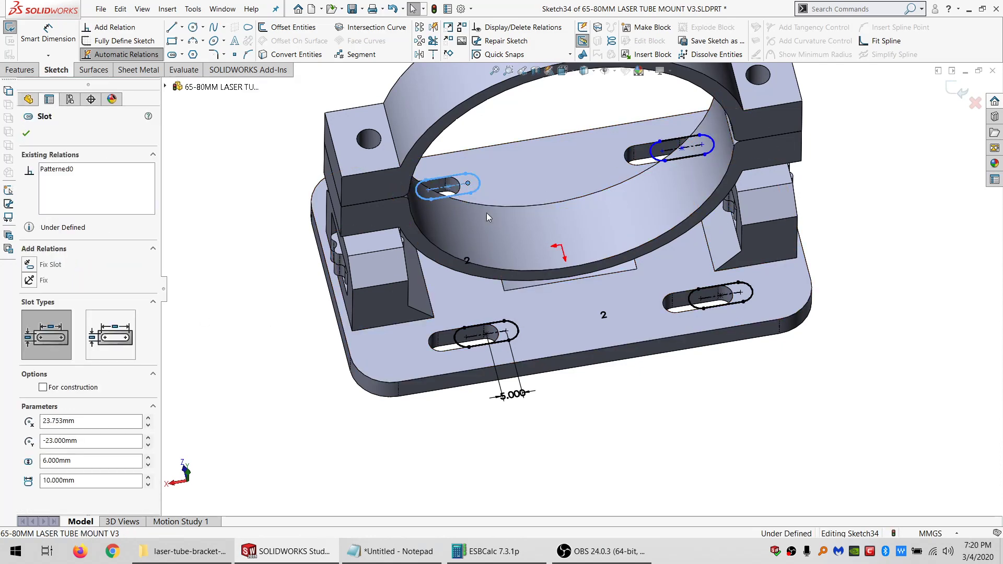
pyautogui.press('Escape')
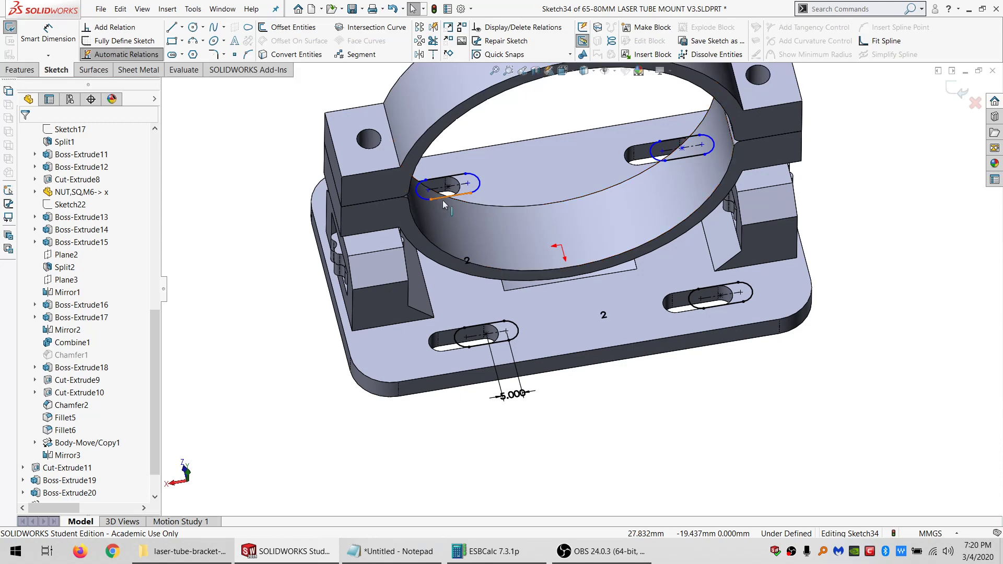
pyautogui.click(480, 192)
pyautogui.press('Escape')
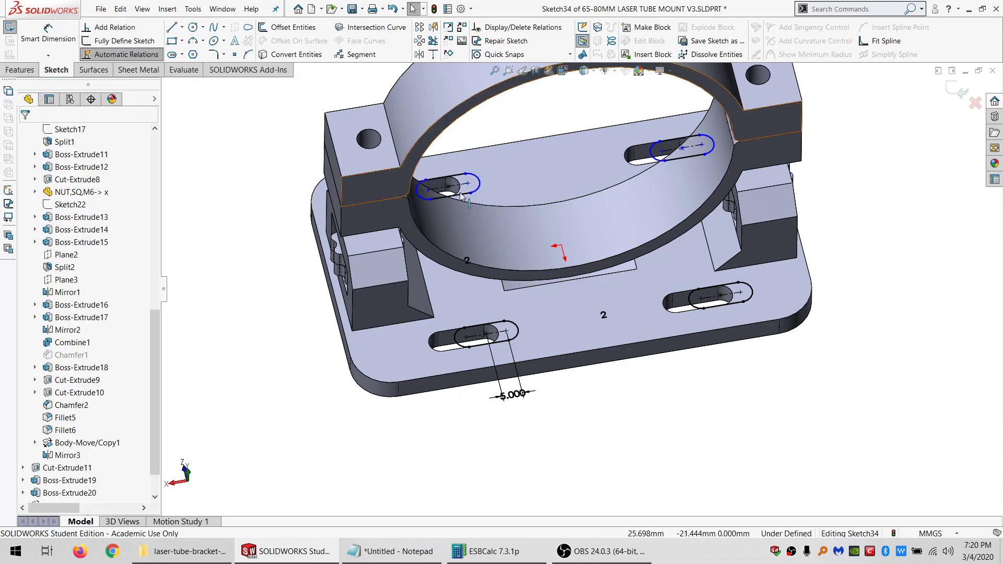
pyautogui.click(471, 192)
pyautogui.click(637, 148)
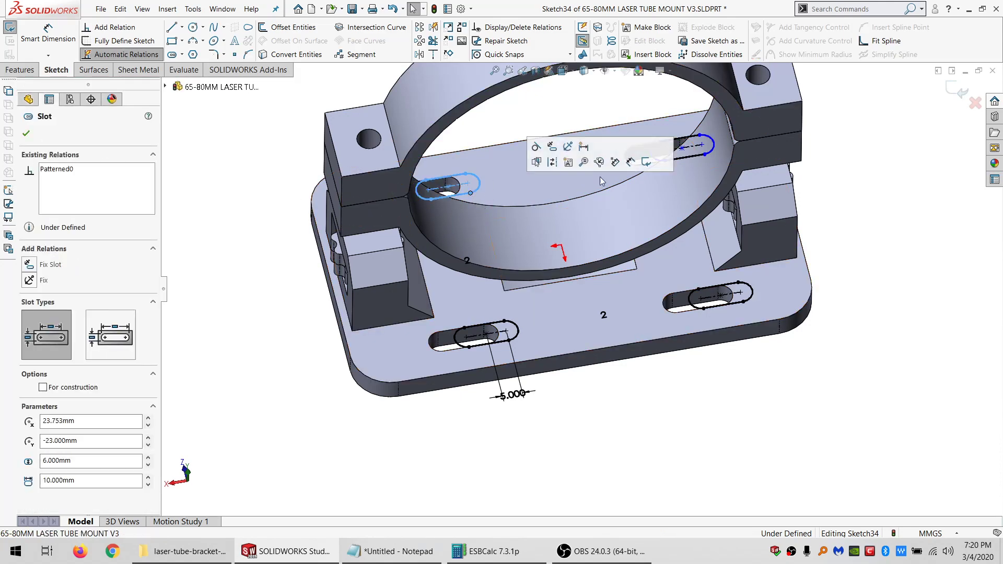
pyautogui.press('Escape')
pyautogui.scroll(-3, 637, 147)
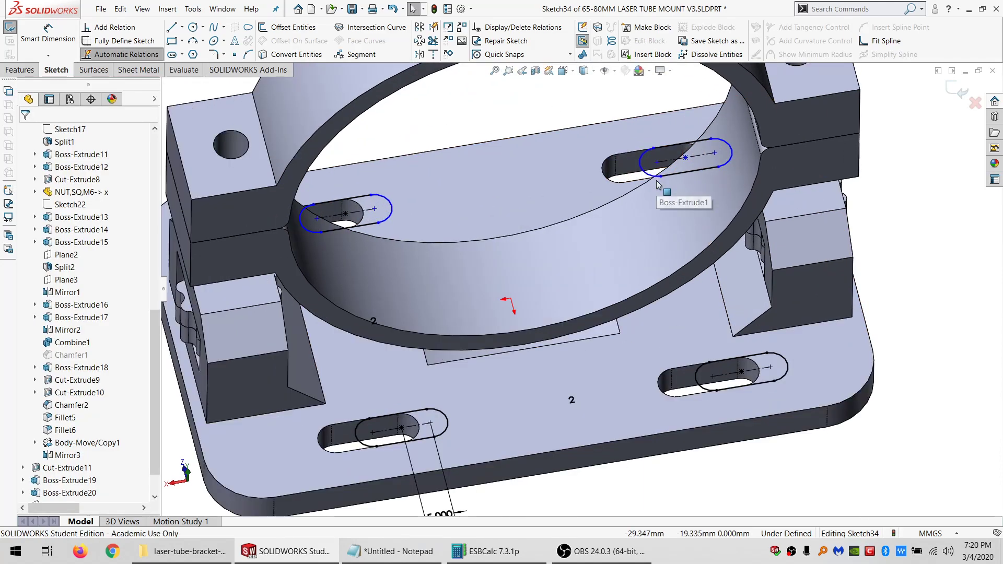
pyautogui.click(657, 164)
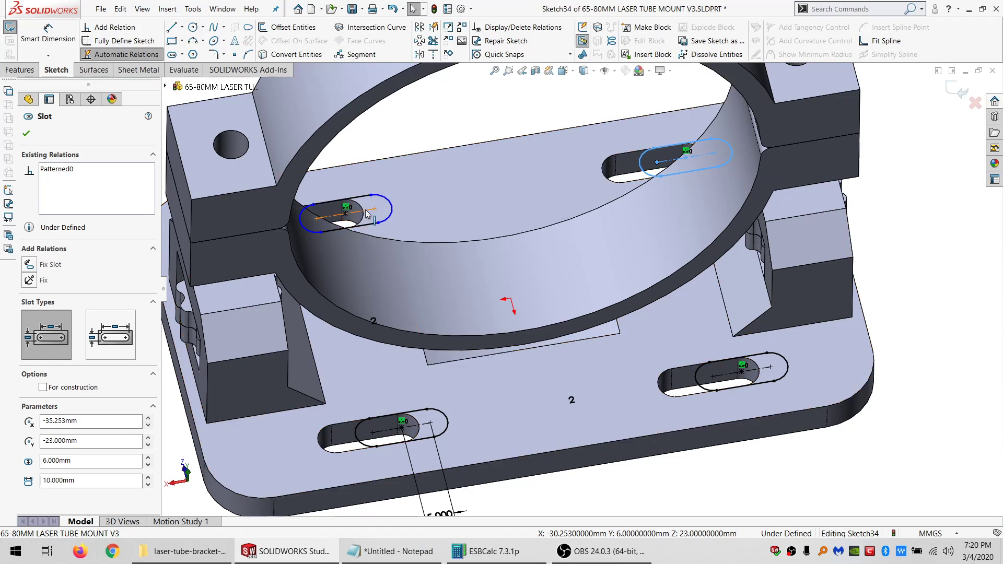
# - Add a Horizontal relation to the rear side line of the rear-left slot copy
pyautogui.scroll(3, 581, 282)
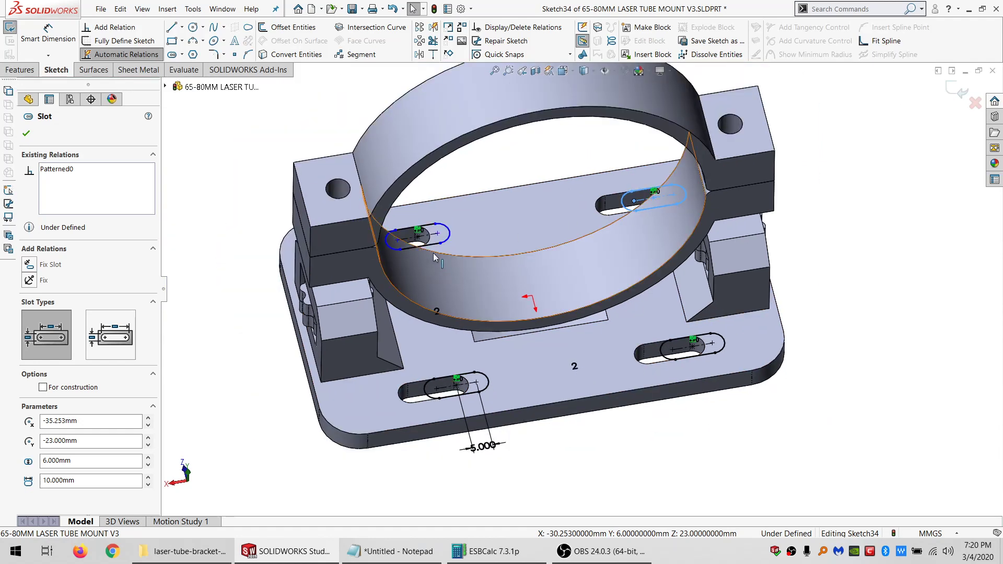
pyautogui.scroll(-5, 434, 251)
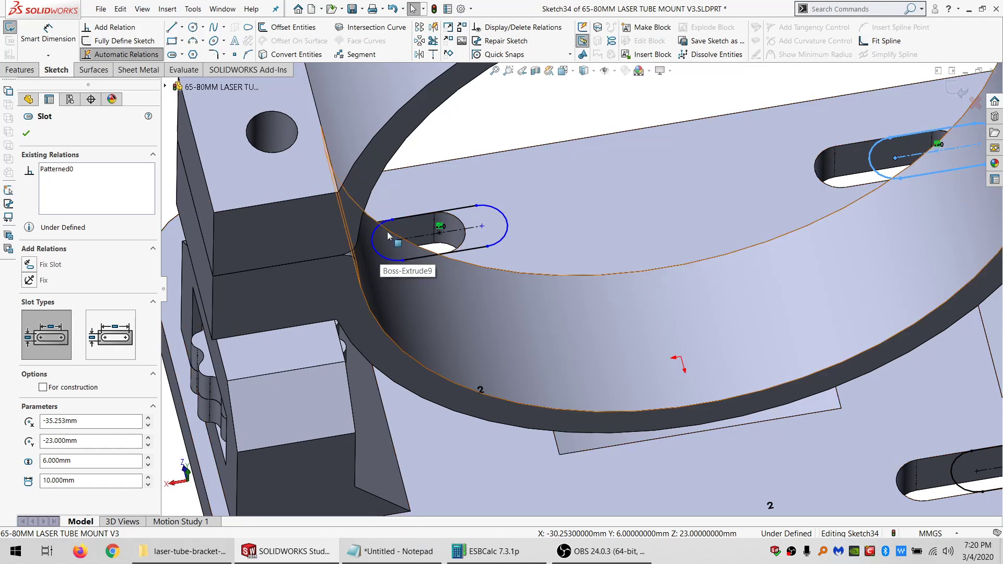
pyautogui.click(400, 218)
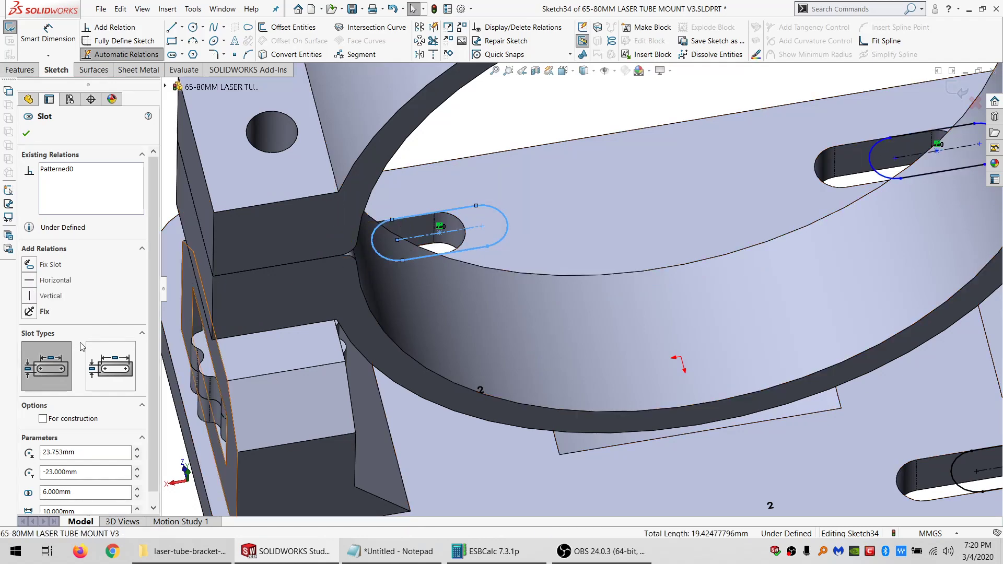
pyautogui.click(466, 210)
pyautogui.scroll(5, 566, 235)
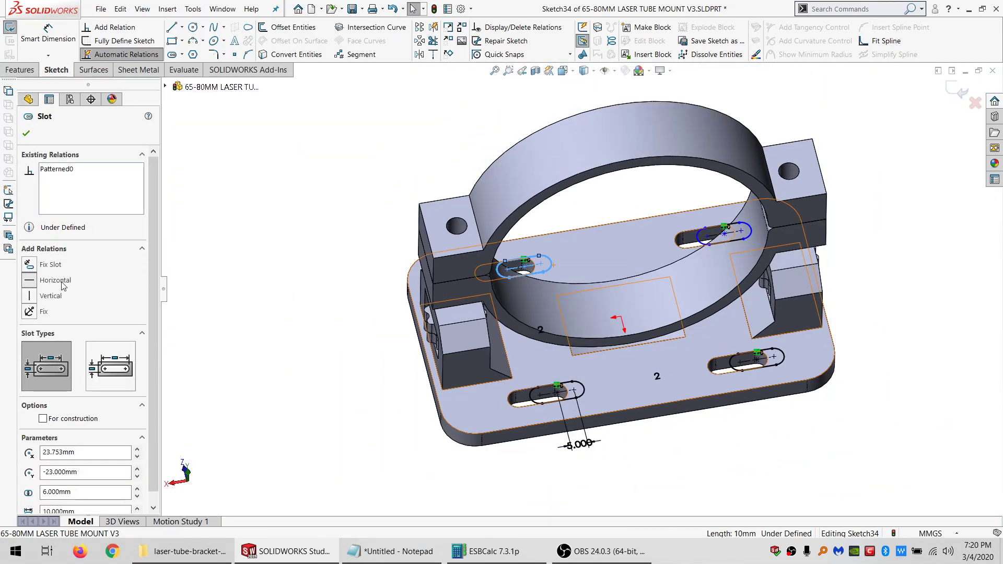
pyautogui.click(61, 285)
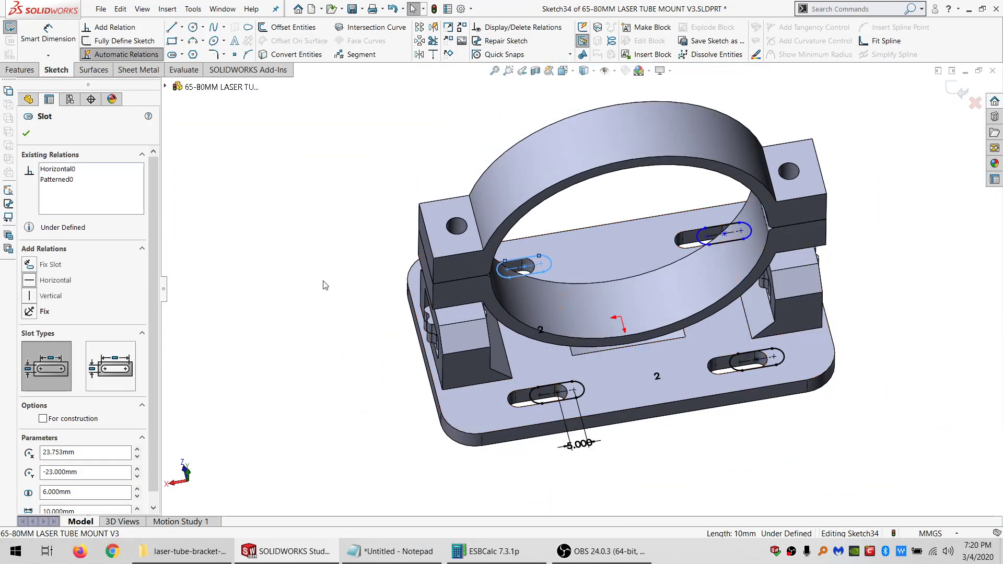
pyautogui.click(325, 283)
pyautogui.scroll(-3, 616, 287)
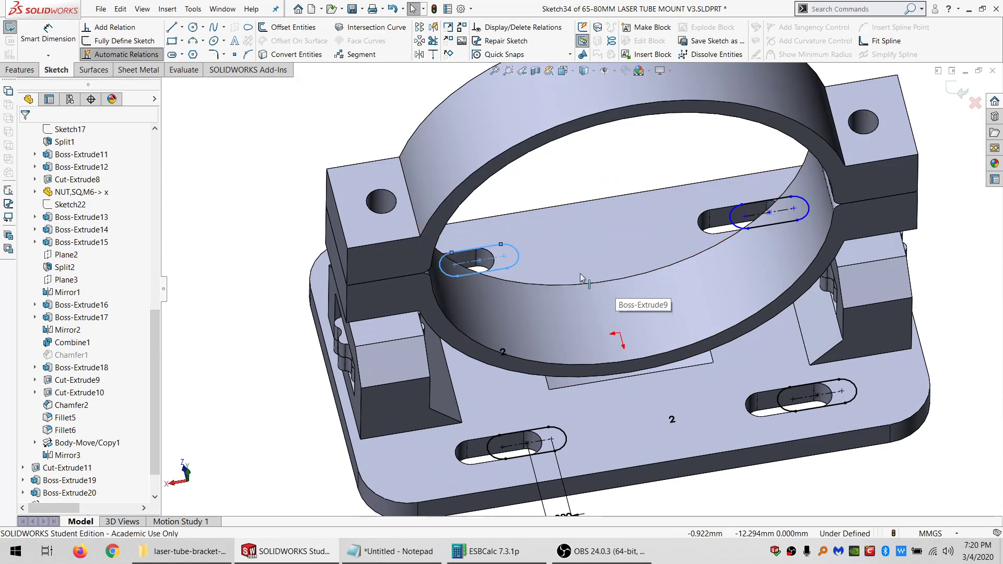
pyautogui.click(501, 272)
pyautogui.press('Escape')
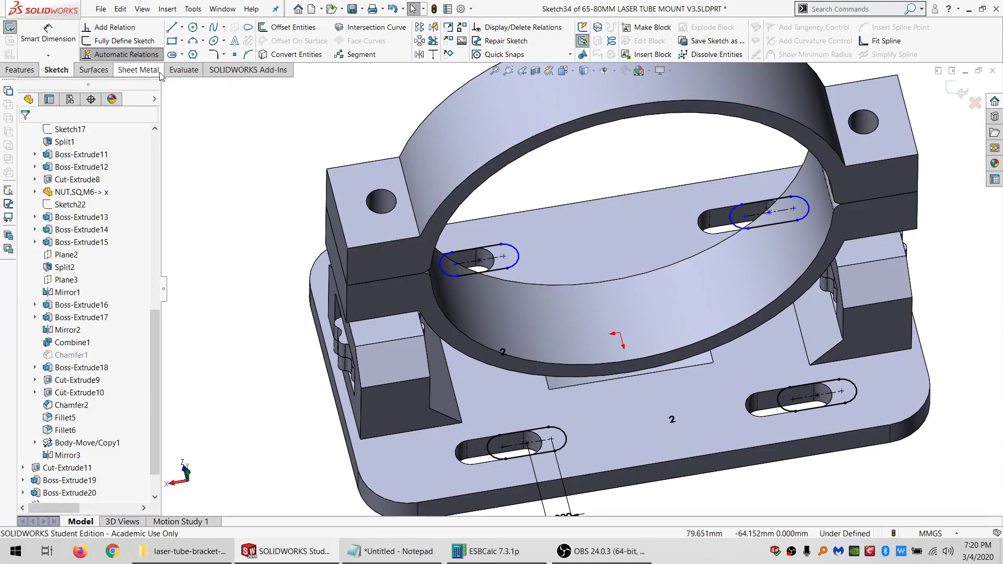
# - Make the rear-right slot copy's centre point concentric with the existing slot's inner end arc
pyautogui.click(769, 217)
pyautogui.moveTo(769, 217)
pyautogui.mouseDown(button='middle')
pyautogui.moveTo(752, 206)
pyautogui.moveTo(762, 209)
pyautogui.mouseUp(button='middle')
pyautogui.keyDown('ctrl'); pyautogui.click(763, 209); pyautogui.keyUp('ctrl')
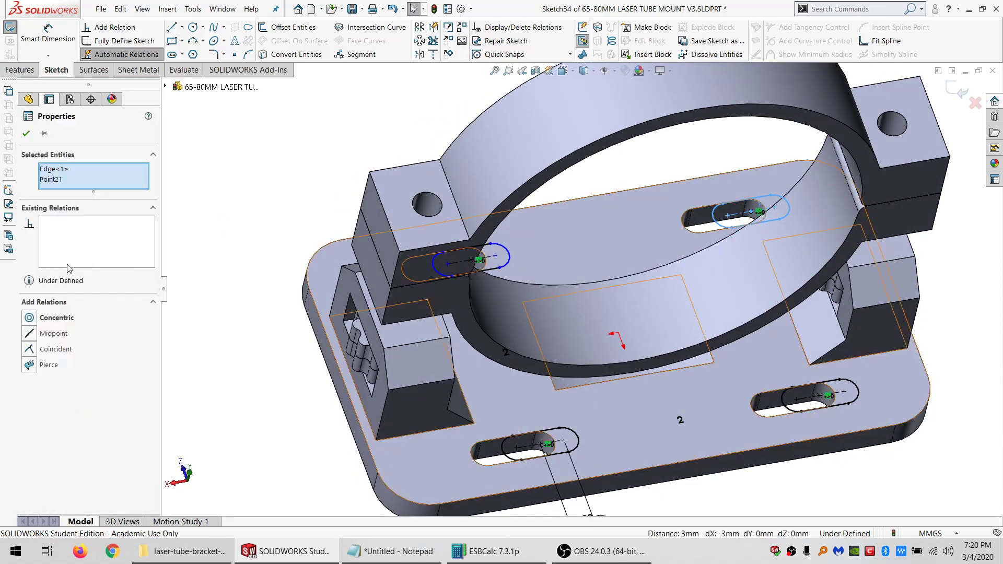
pyautogui.click(322, 155)
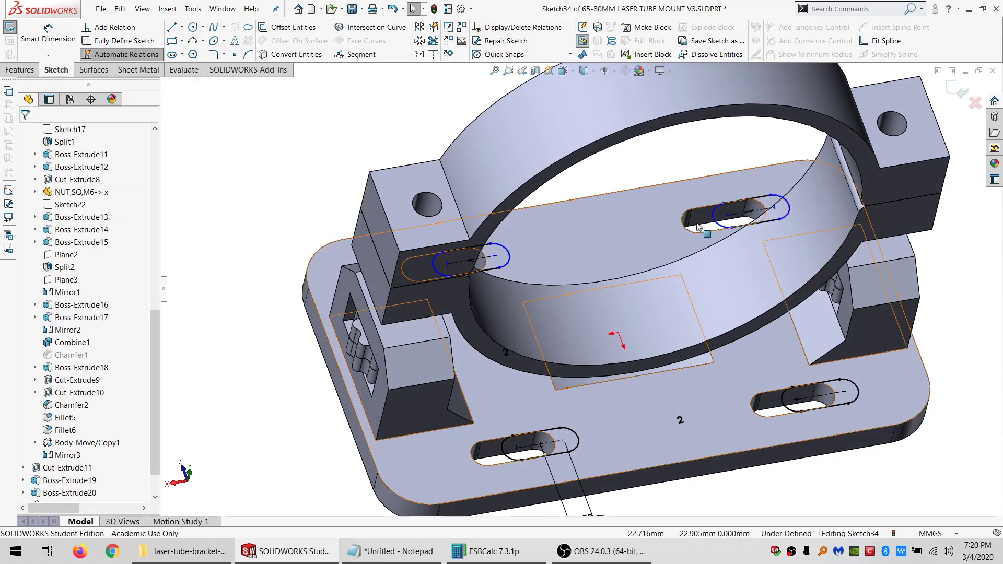
# - Undo the relations added to the slot copies and the pattern itself, back to the single front-left slot in the sketch
pyautogui.moveTo(693, 218); pyautogui.dragTo(726, 240, button='middle')
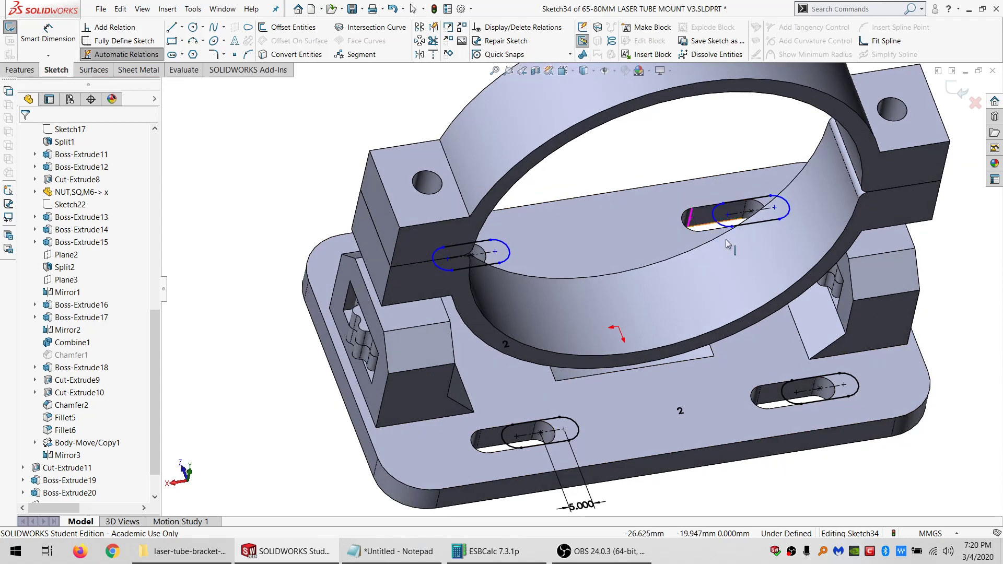
pyautogui.click(823, 393)
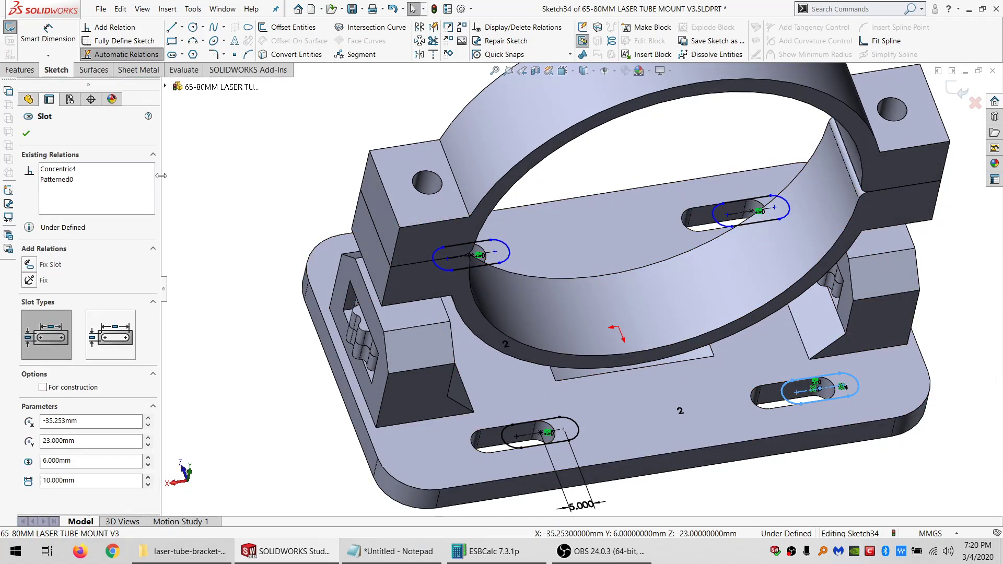
pyautogui.moveTo(789, 213); pyautogui.dragTo(779, 220, button='middle')
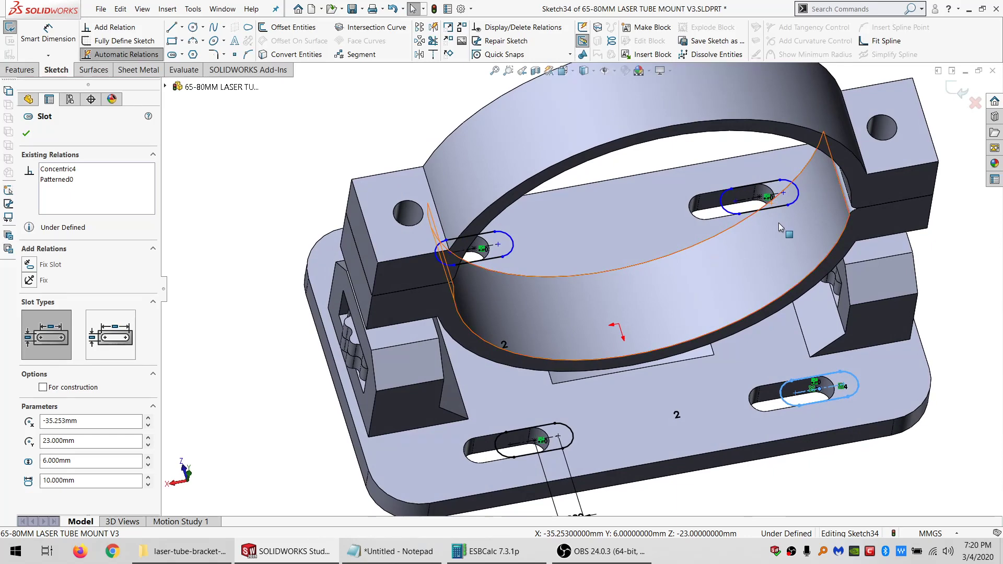
pyautogui.hotkey('ctrl', 'z')
pyautogui.hotkey('ctrl', 'z')
pyautogui.hotkey('ctrl', 'z')
pyautogui.hotkey('ctrl', 'z')
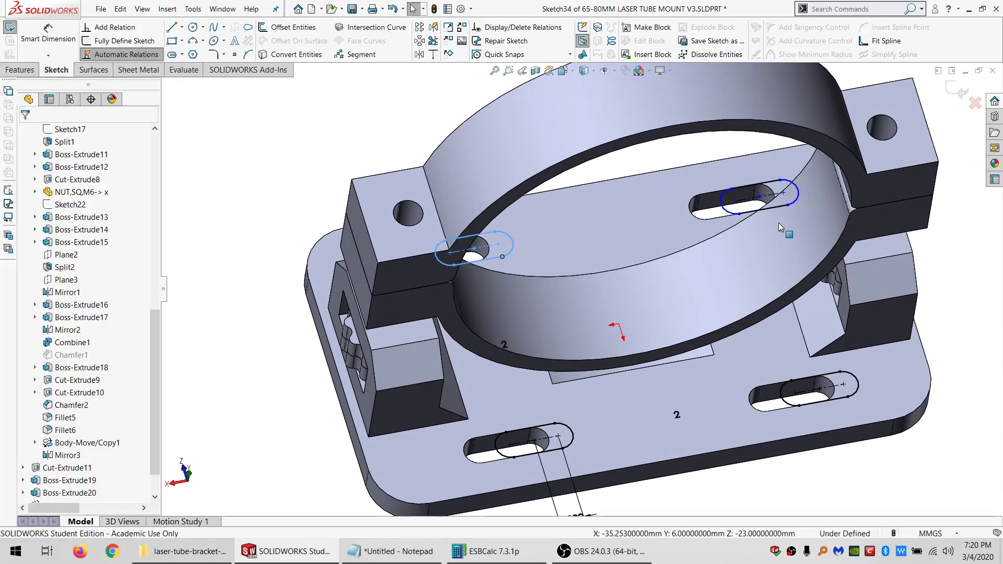
pyautogui.hotkey('ctrl', 'z')
pyautogui.hotkey('ctrl', 'z')
pyautogui.hotkey('ctrl', 'z')
pyautogui.hotkey('ctrl', 'z')
pyautogui.hotkey('ctrl', 'z')
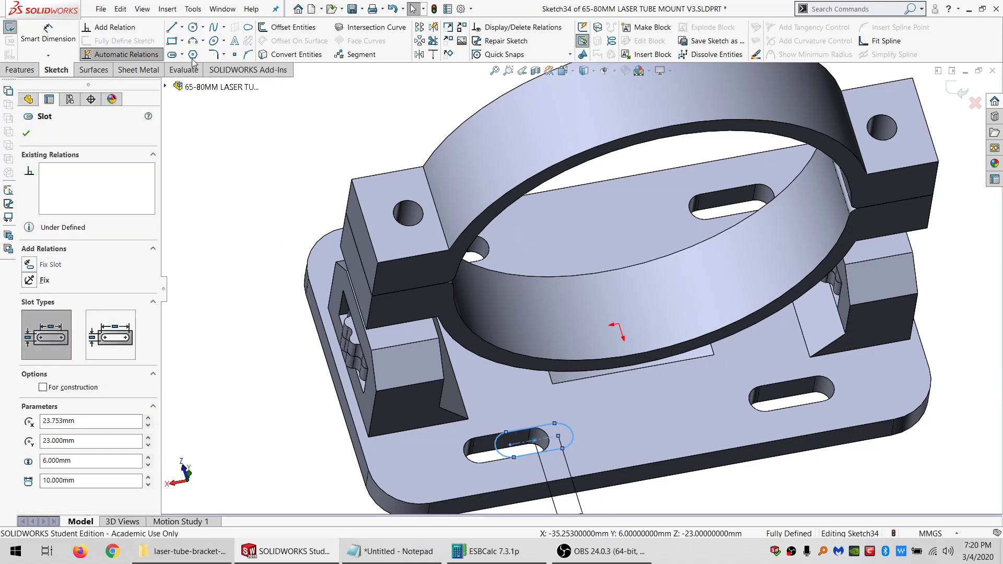
# - Sketch centerpoint slots centred on the inner end arcs of the rear-left, rear-right and front-right slots, about 24, 16 and 14 mm long respectively
pyautogui.click(172, 55)
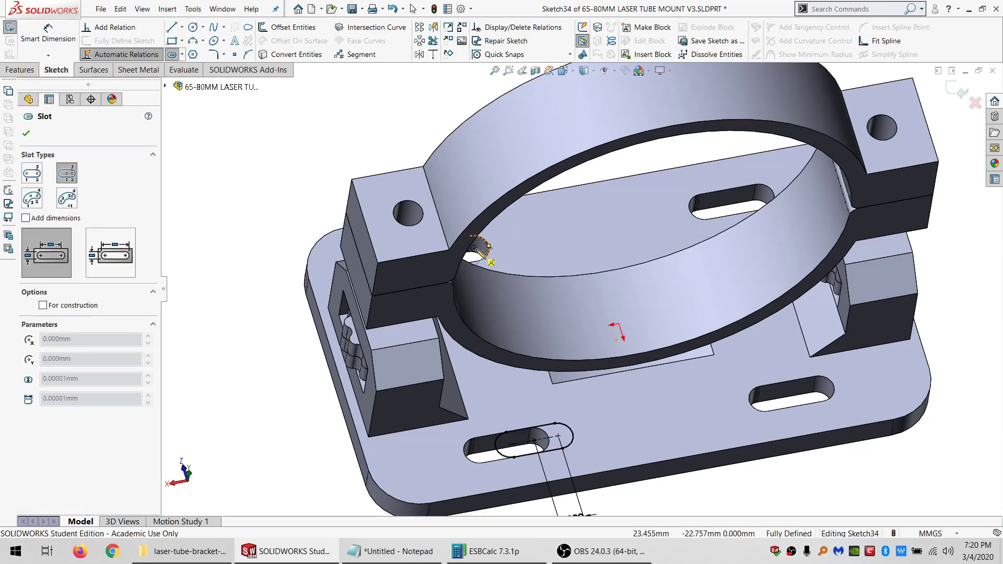
pyautogui.click(532, 242)
pyautogui.click(566, 238)
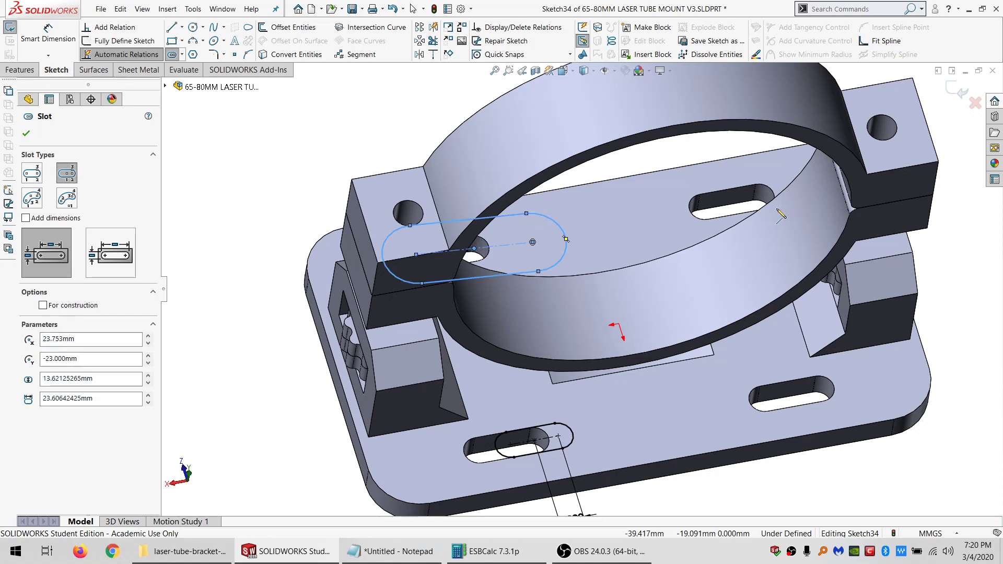
pyautogui.click(760, 197)
pyautogui.click(783, 166)
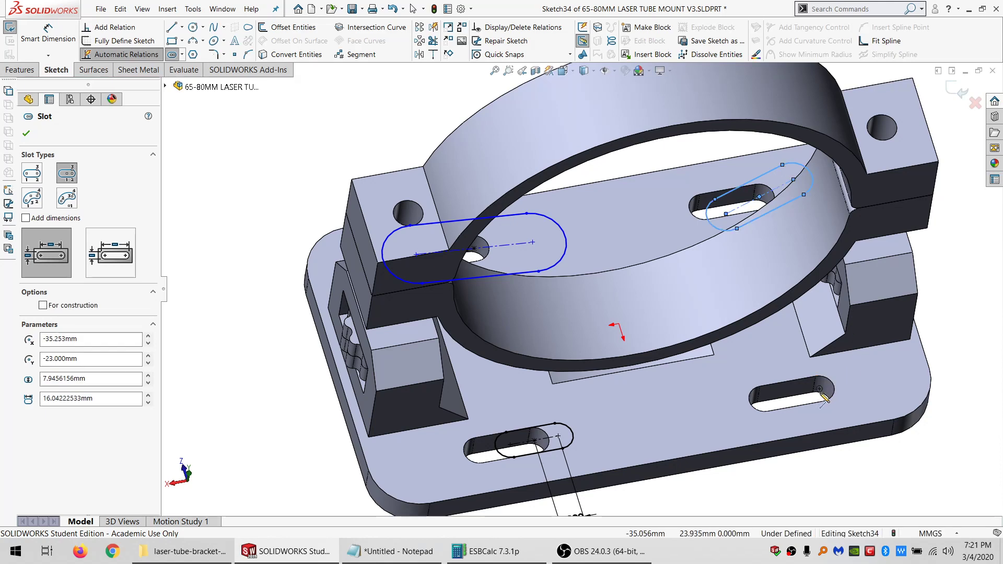
pyautogui.click(820, 390)
pyautogui.click(852, 371)
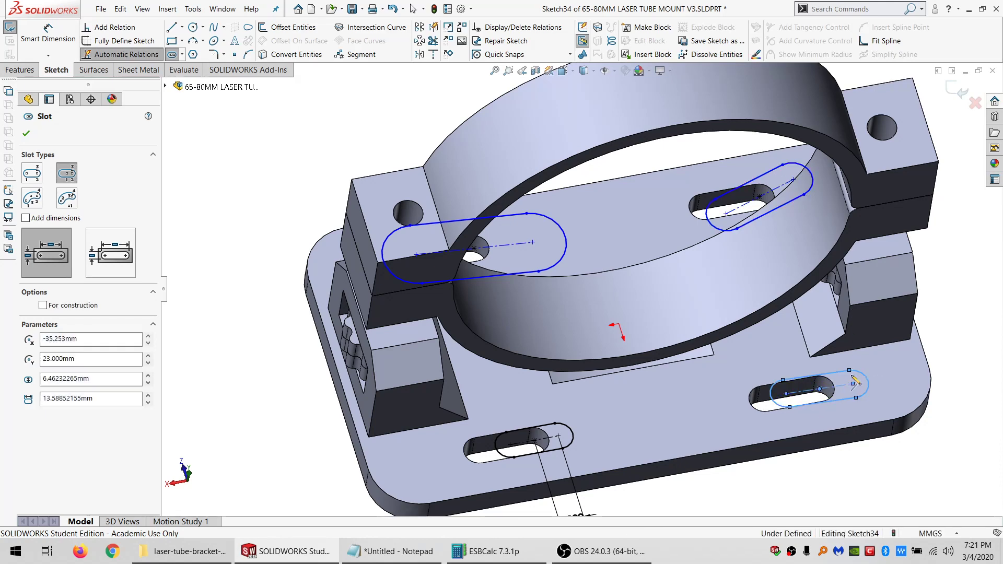
pyautogui.press('Escape')
# - Make one side line of each of the four sketched slots horizontal and equal in length
pyautogui.click(844, 401)
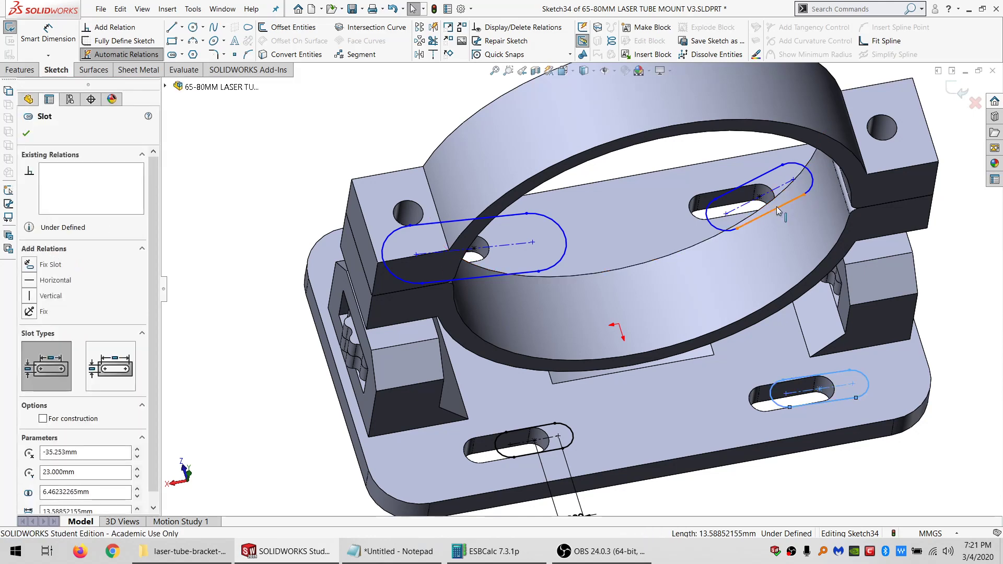
pyautogui.keyDown('ctrl'); pyautogui.click(777, 206); pyautogui.keyUp('ctrl')
pyautogui.keyDown('ctrl'); pyautogui.click(501, 275); pyautogui.keyUp('ctrl')
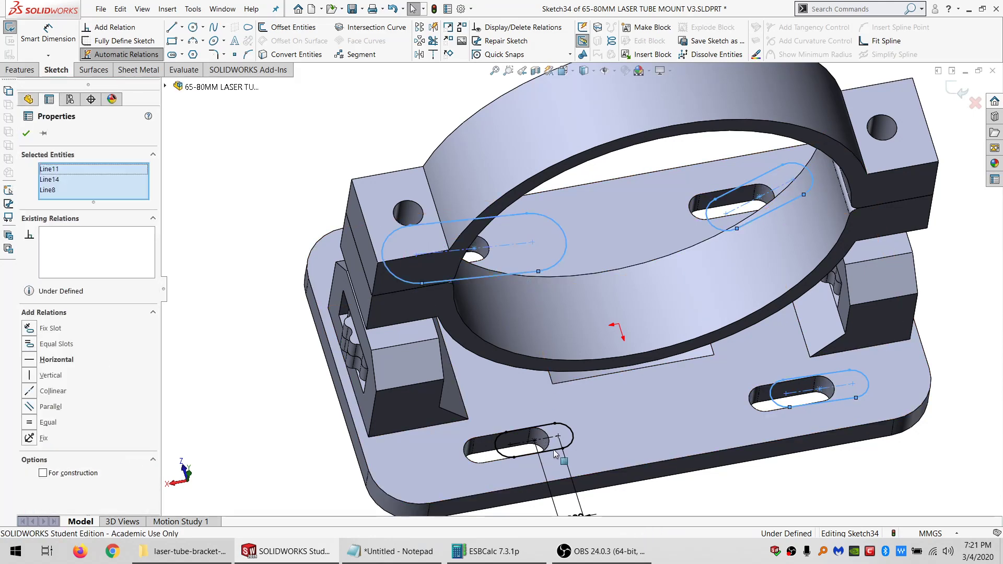
pyautogui.keyDown('ctrl'); pyautogui.click(547, 452); pyautogui.keyUp('ctrl')
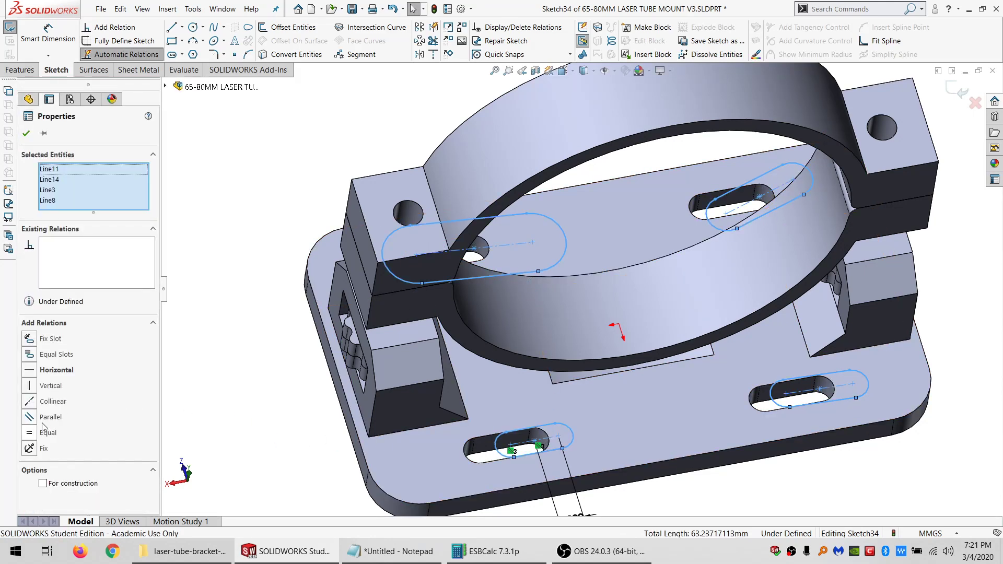
pyautogui.click(47, 433)
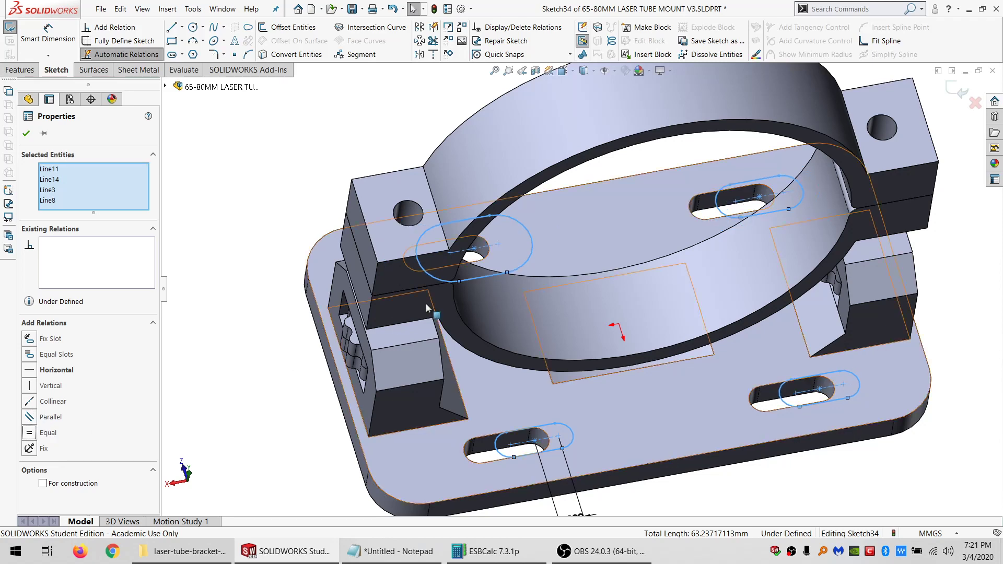
# - Add an Equal relation between one end arc of each of the four sketched slots
pyautogui.click(527, 259)
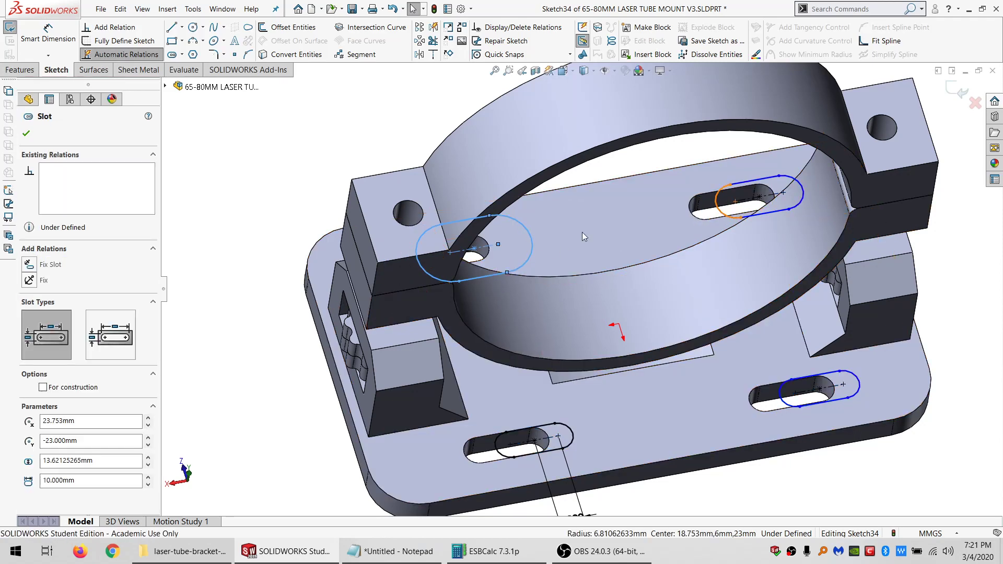
pyautogui.keyDown('ctrl'); pyautogui.click(782, 404); pyautogui.keyUp('ctrl')
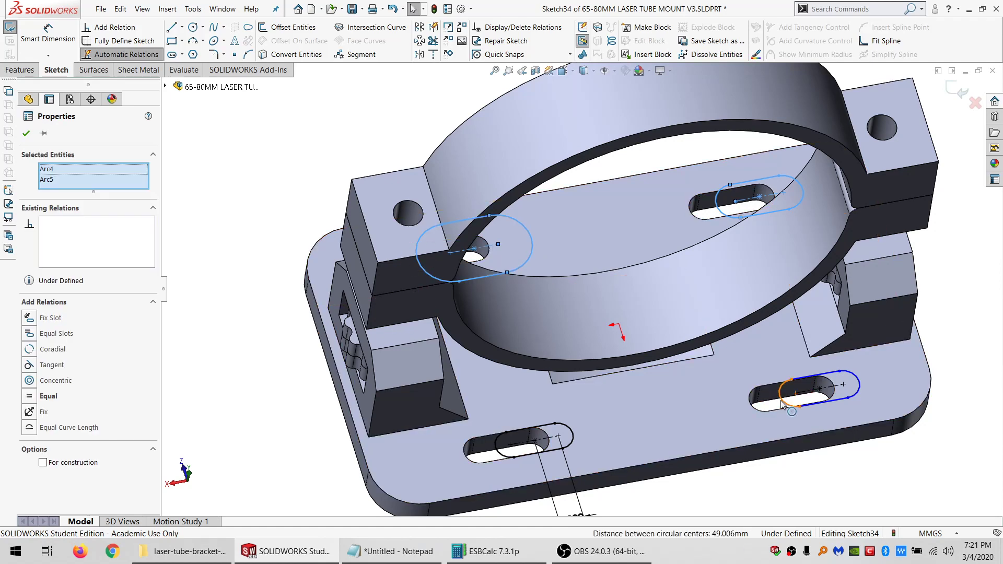
pyautogui.keyDown('ctrl'); pyautogui.click(573, 438); pyautogui.keyUp('ctrl')
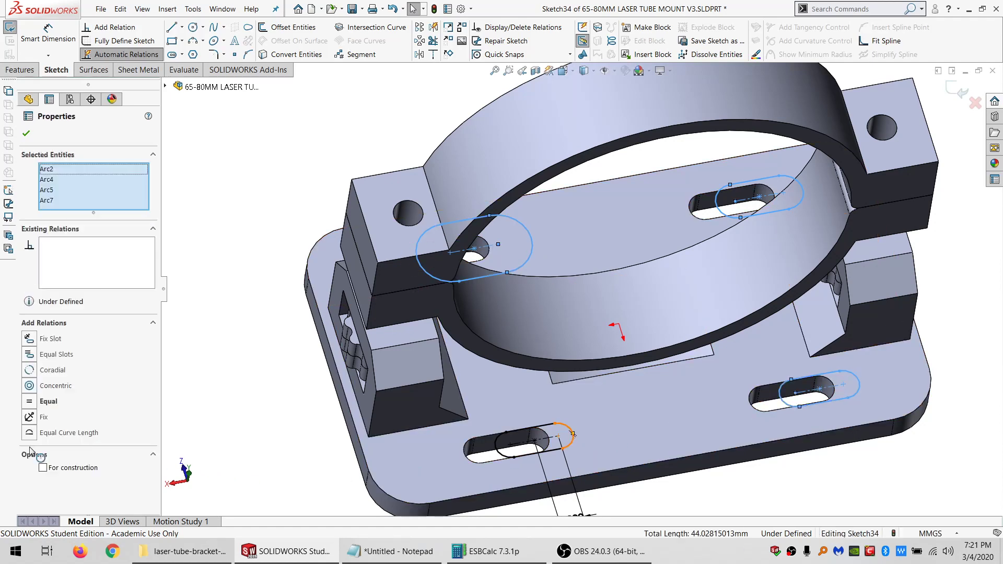
pyautogui.click(38, 405)
pyautogui.click(292, 370)
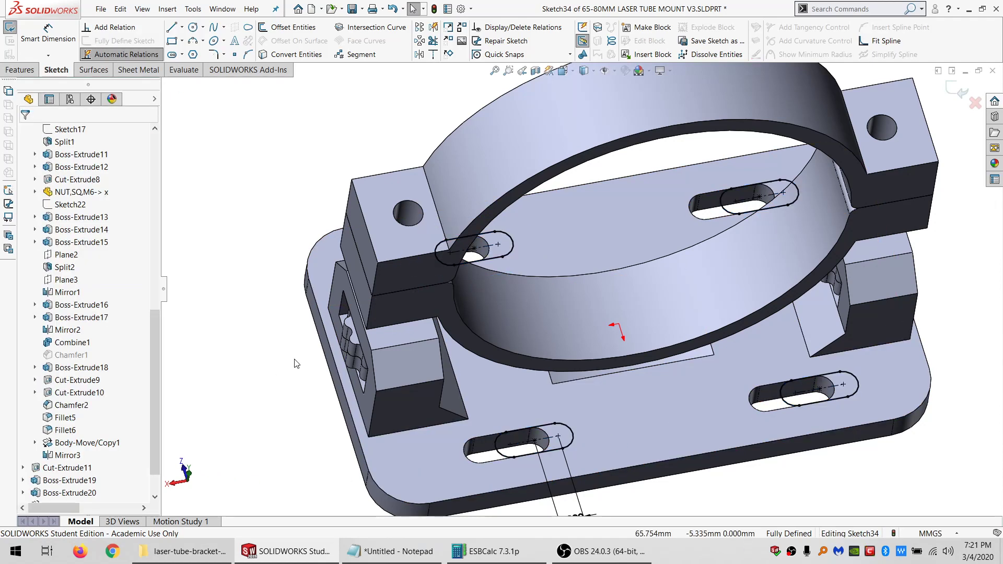
# - Cut the four sketched slots Through All, with automatic body selection off and only the base plate body in the feature scope
pyautogui.click(20, 69)
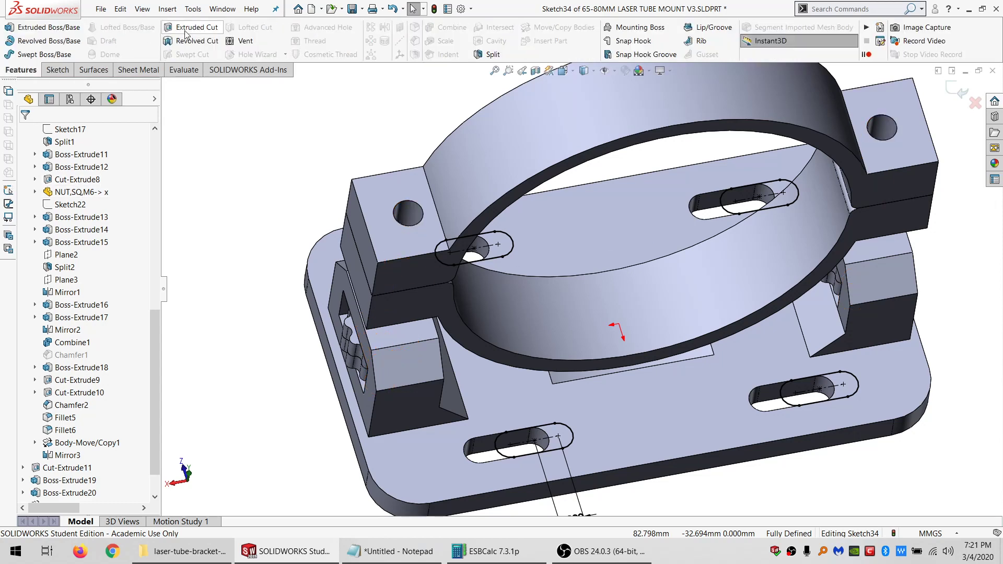
pyautogui.click(78, 205)
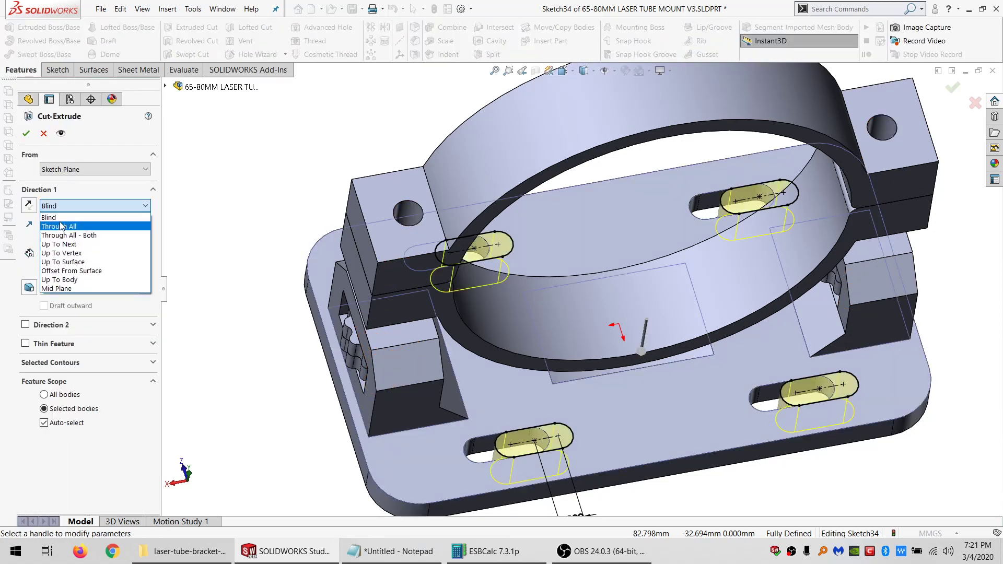
pyautogui.click(61, 223)
pyautogui.click(44, 403)
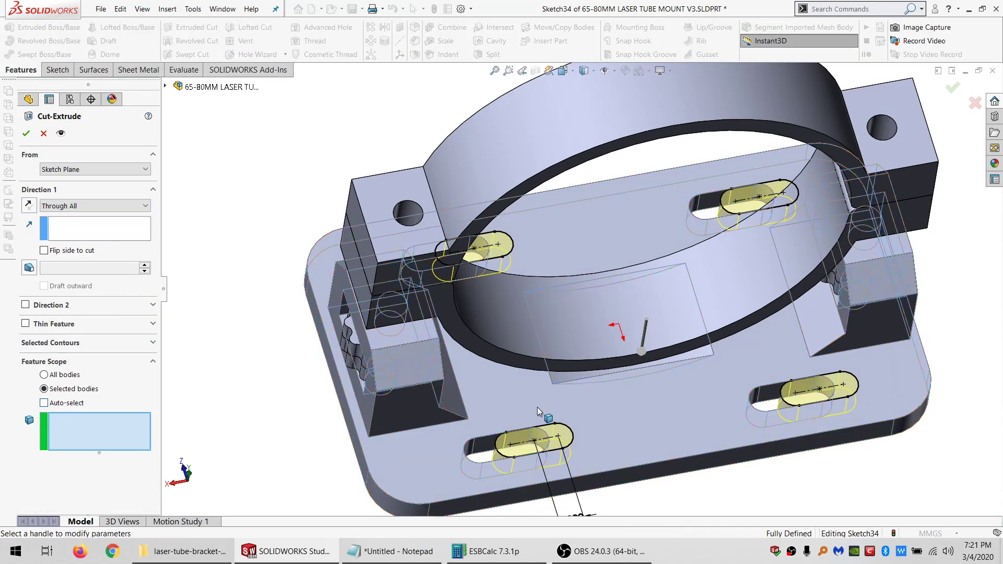
pyautogui.click(26, 134)
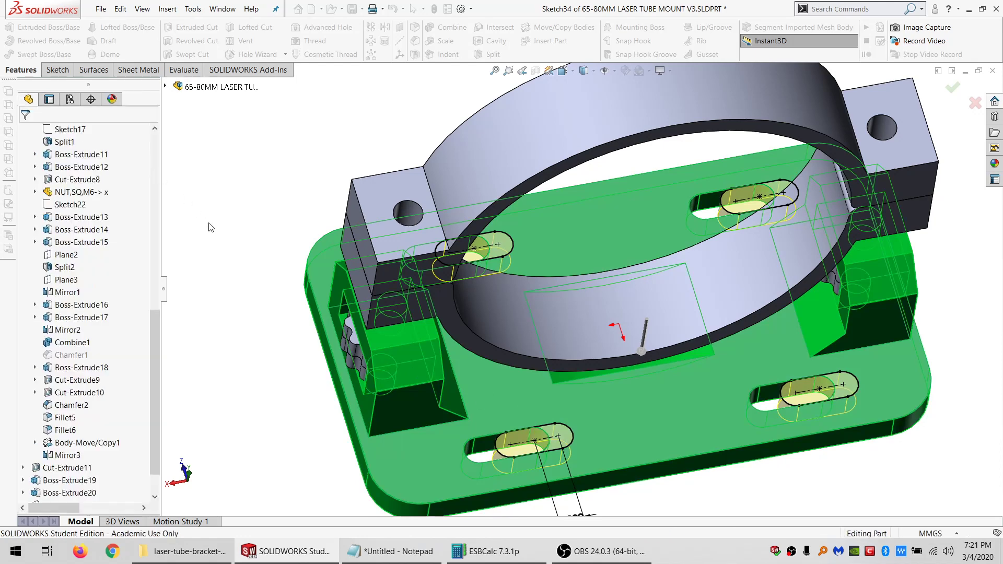
pyautogui.click(57, 70)
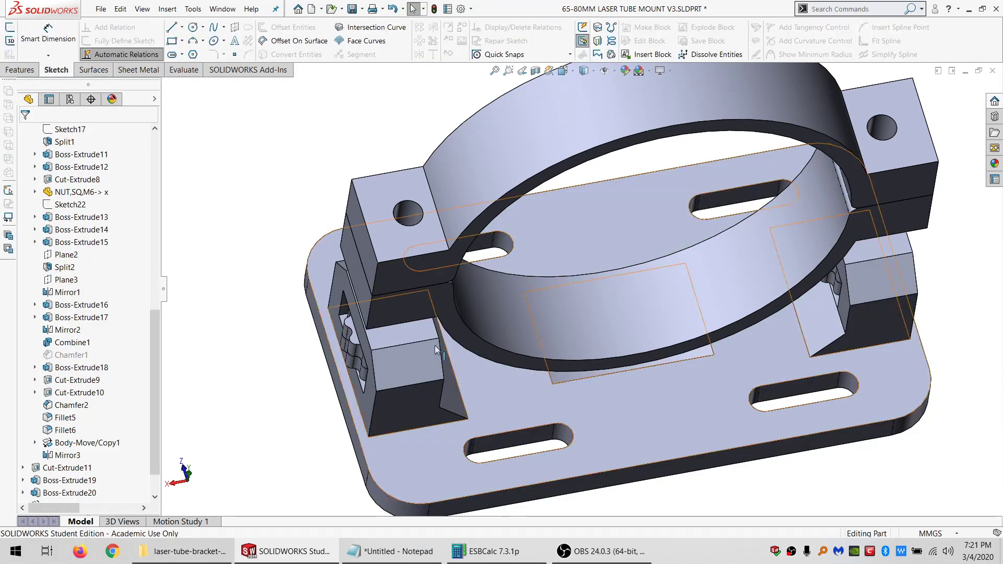
pyautogui.click(469, 408)
pyautogui.click(9, 27)
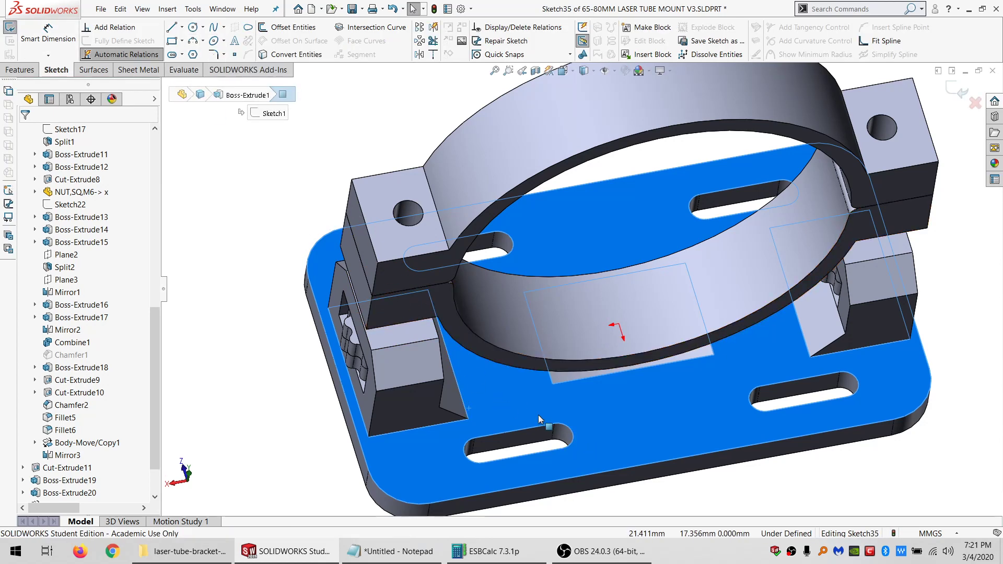
pyautogui.scroll(-4, 538, 415)
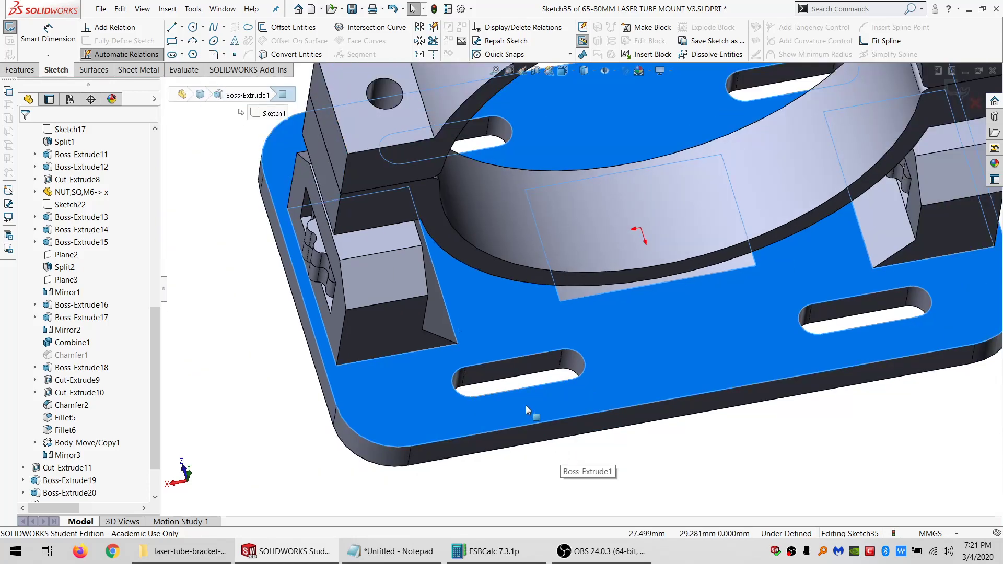
pyautogui.click(11, 29)
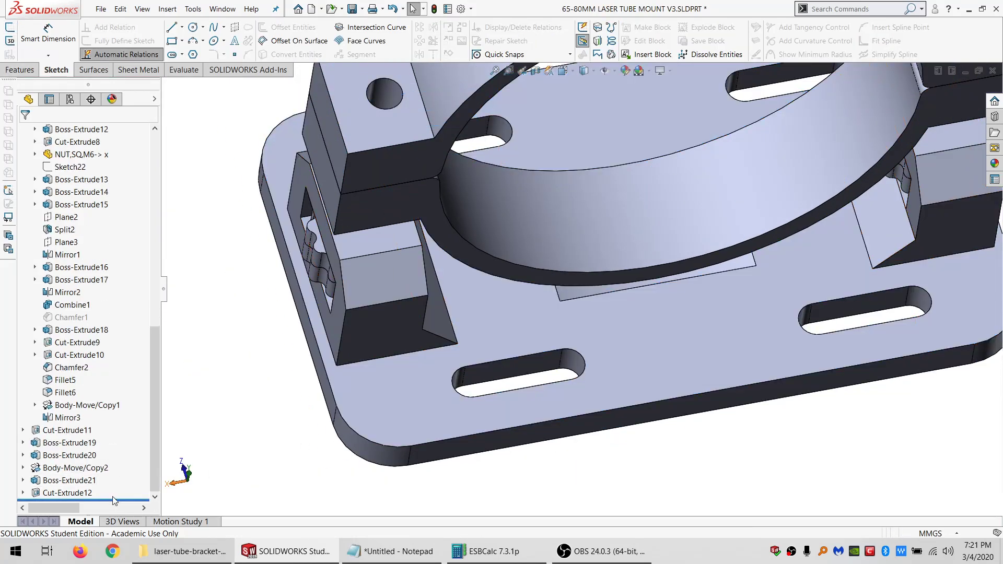
# - Roll the feature history back to before the last slot cut and start a sketch on the base plate's top face
pyautogui.moveTo(119, 497); pyautogui.dragTo(123, 487)
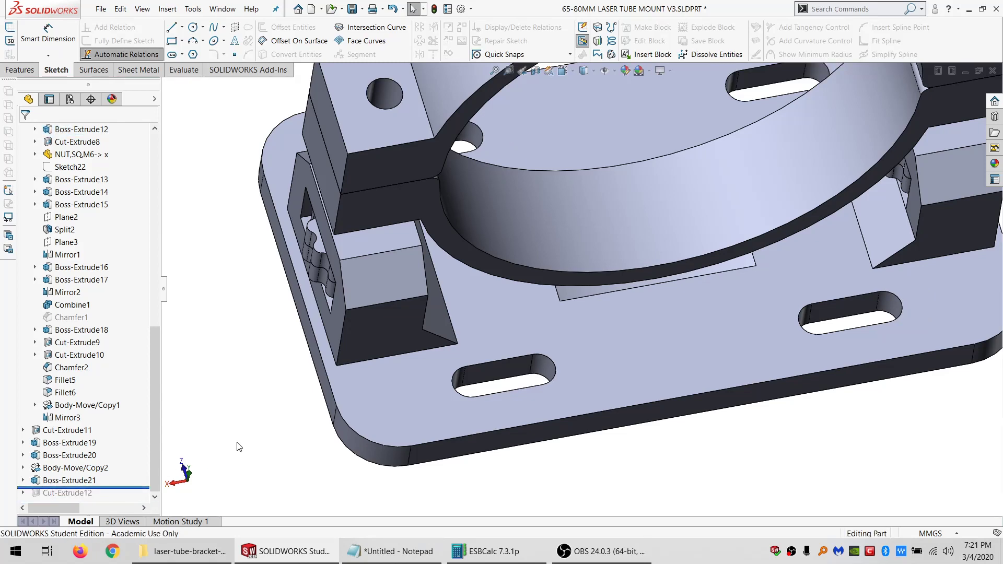
pyautogui.click(412, 410)
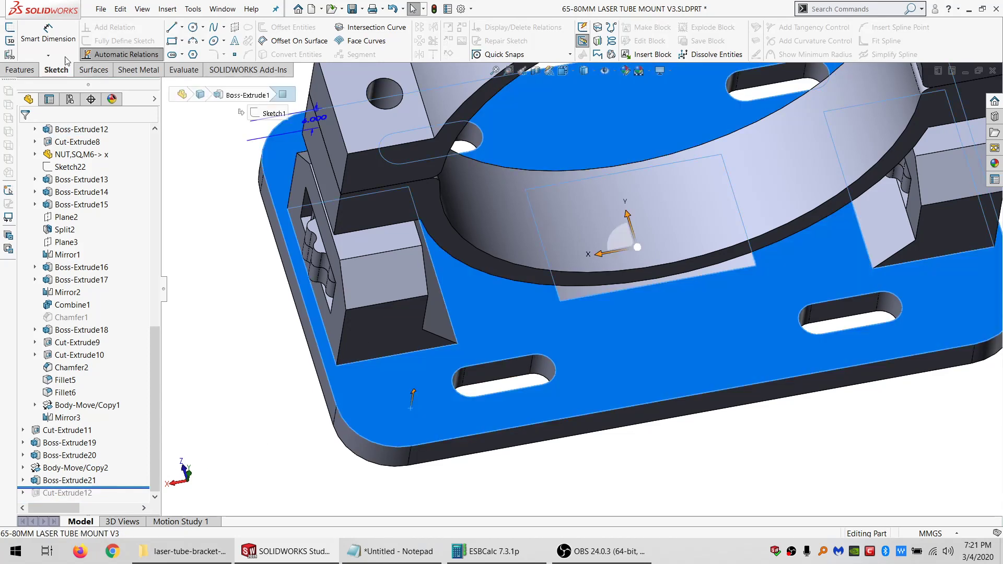
pyautogui.click(19, 30)
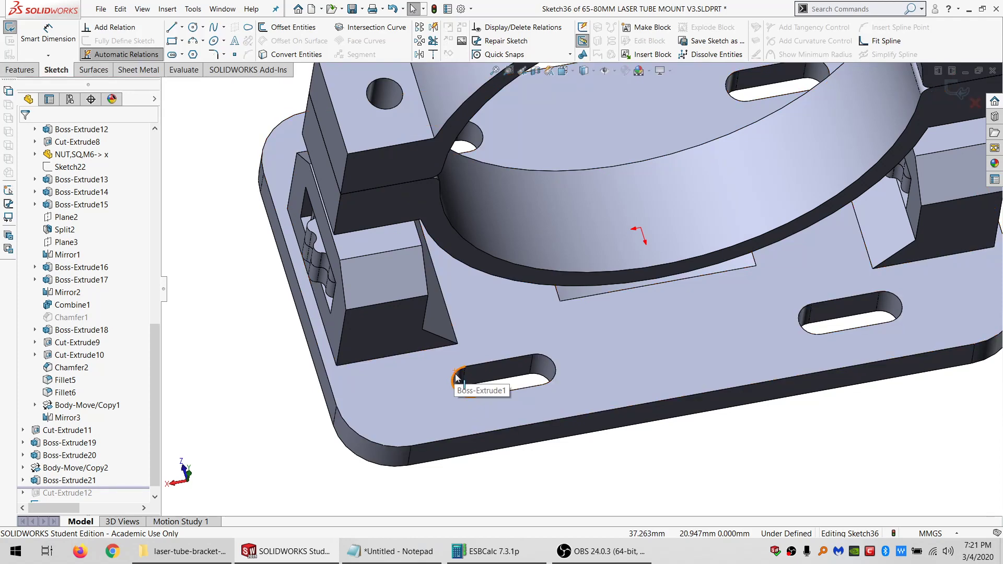
# - Draw a three-point arc inside the front-left slot, spanning between its two long side edges
pyautogui.click(191, 45)
pyautogui.click(518, 365)
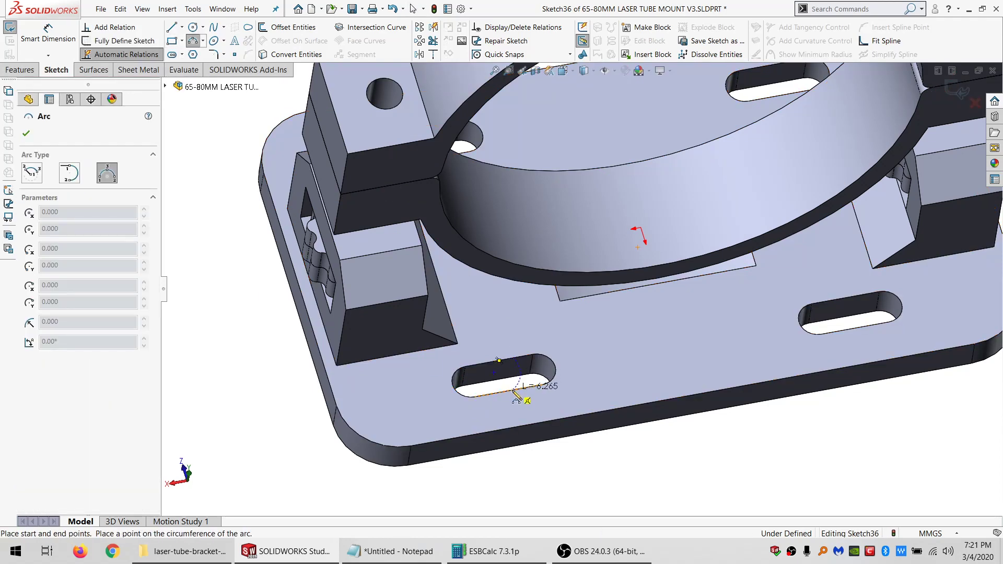
pyautogui.click(504, 390)
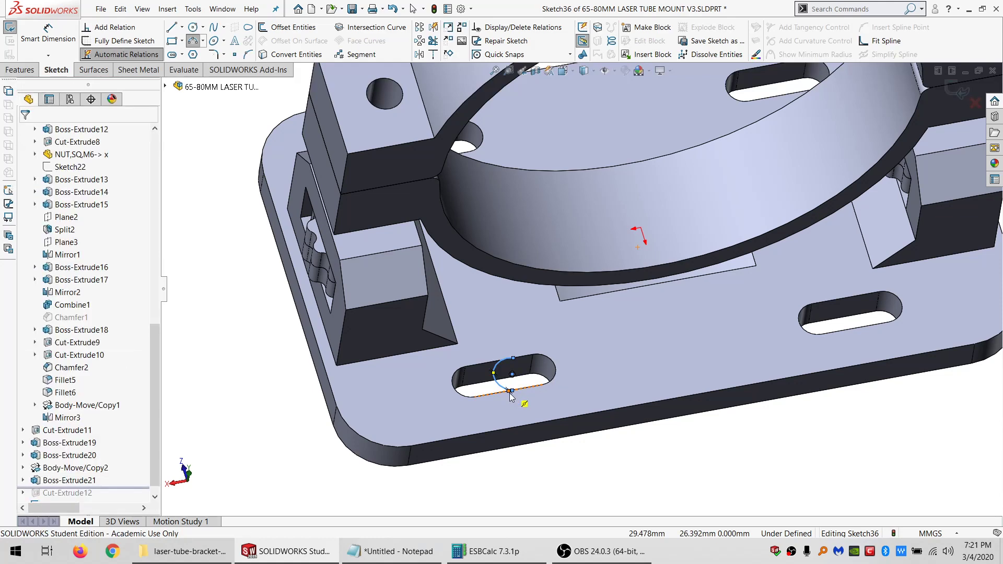
pyautogui.click(512, 391)
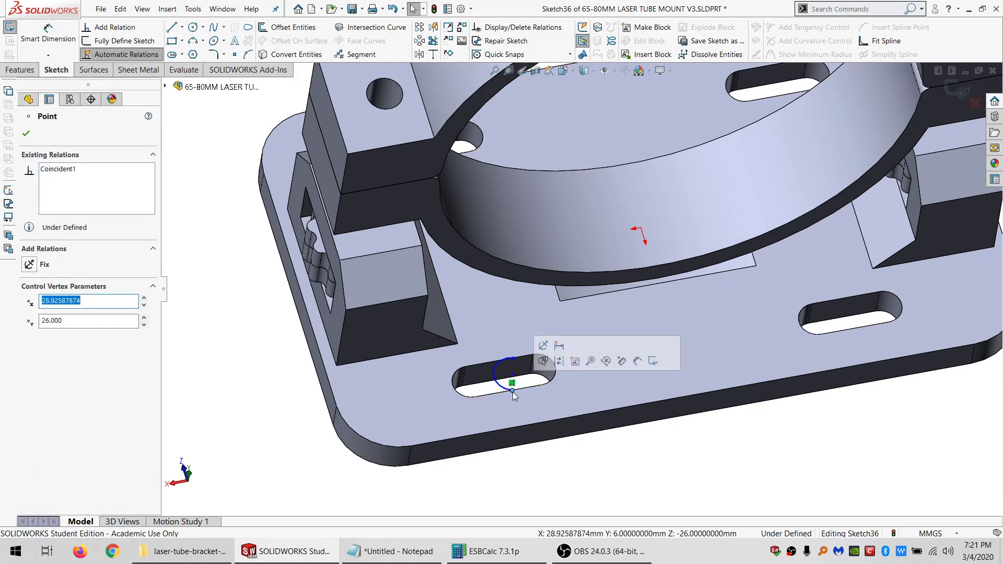
# - Convert the front-left slot's outer end edge into a sketch arc and make the drawn arc equal to it in radius
pyautogui.keyDown('ctrl'); pyautogui.click(462, 395); pyautogui.keyUp('ctrl')
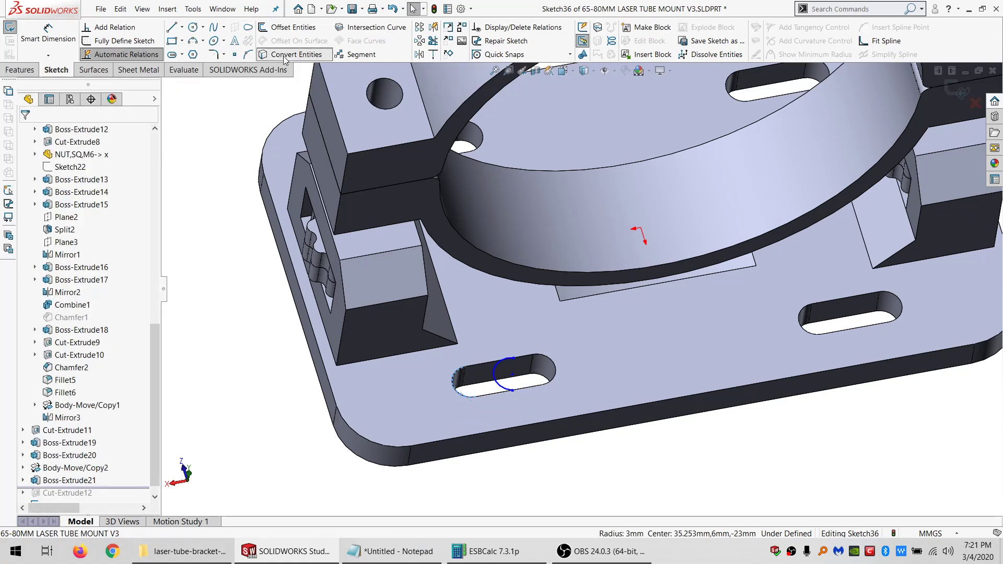
pyautogui.click(285, 56)
pyautogui.click(464, 397)
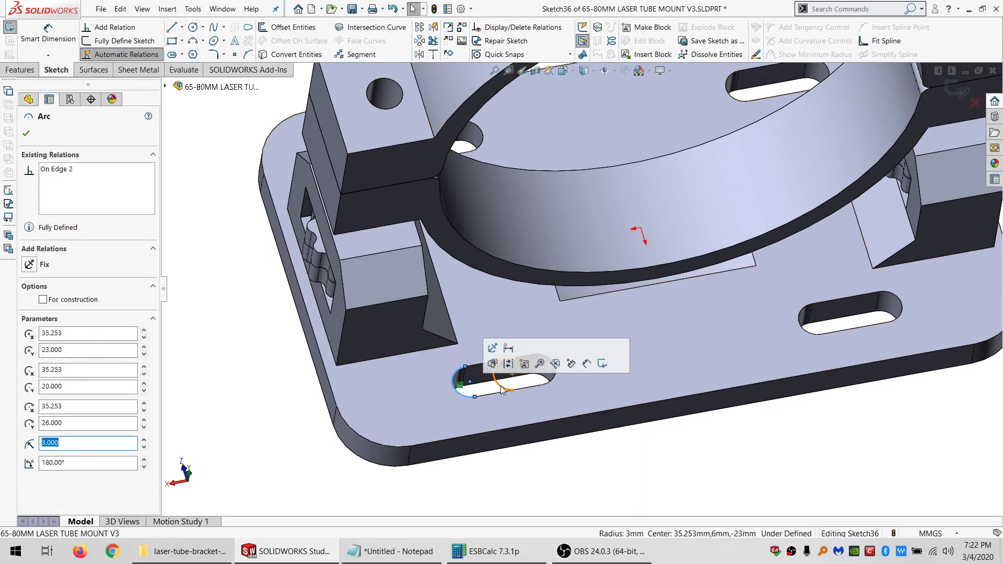
pyautogui.keyDown('ctrl'); pyautogui.click(494, 374); pyautogui.keyUp('ctrl')
pyautogui.click(42, 368)
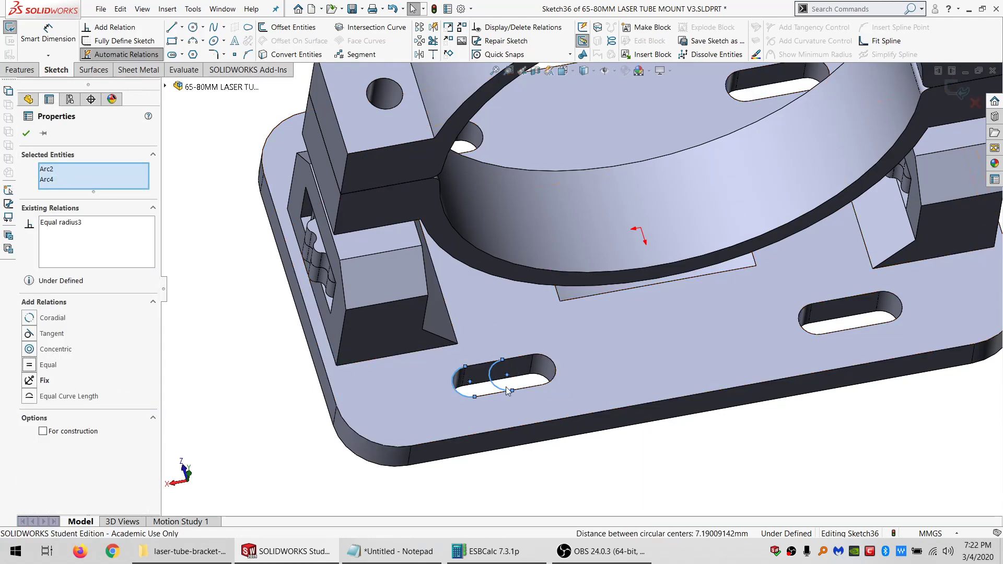
# - Dimension the spacing between the lower endpoints of the two arcs in the front-left slot and set it to 5 mm
pyautogui.click(499, 393)
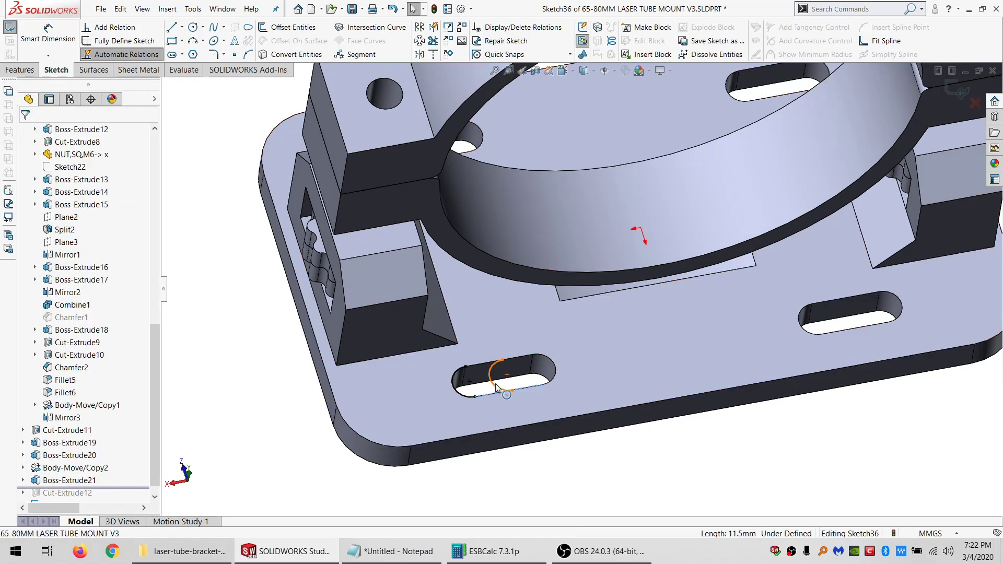
pyautogui.keyDown('ctrl'); pyautogui.click(496, 387); pyautogui.keyUp('ctrl')
pyautogui.press('Escape')
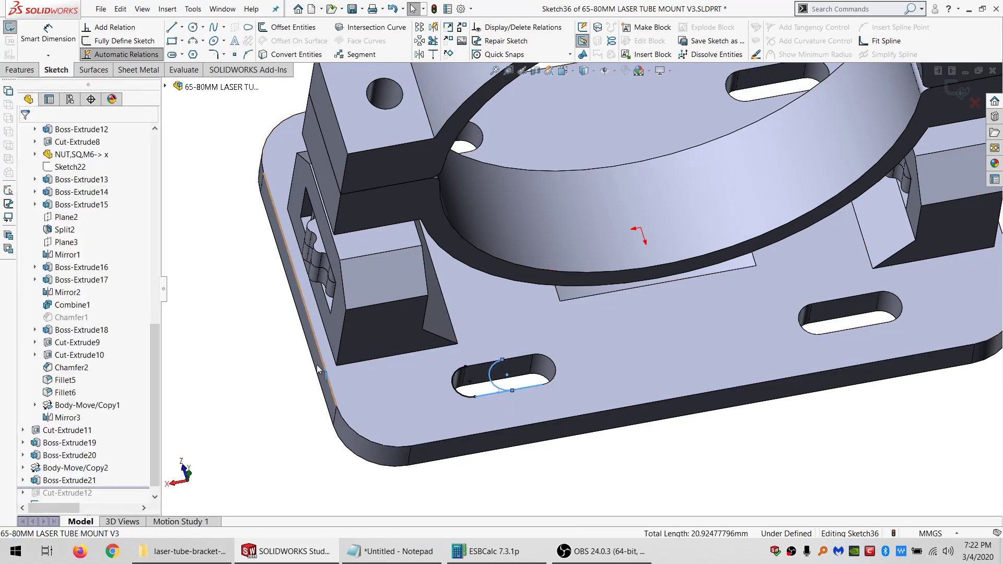
pyautogui.click(53, 41)
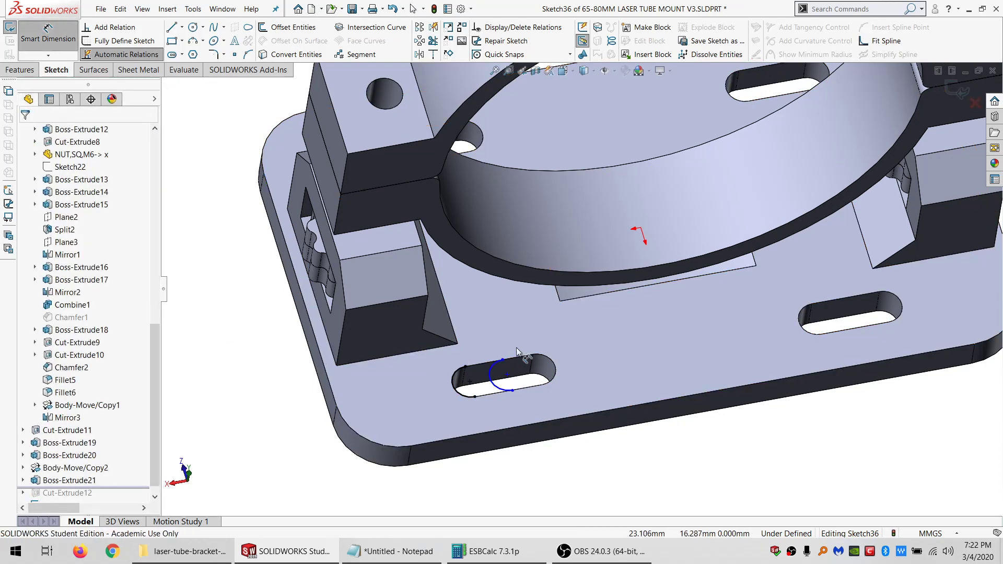
pyautogui.click(474, 397)
pyautogui.click(513, 390)
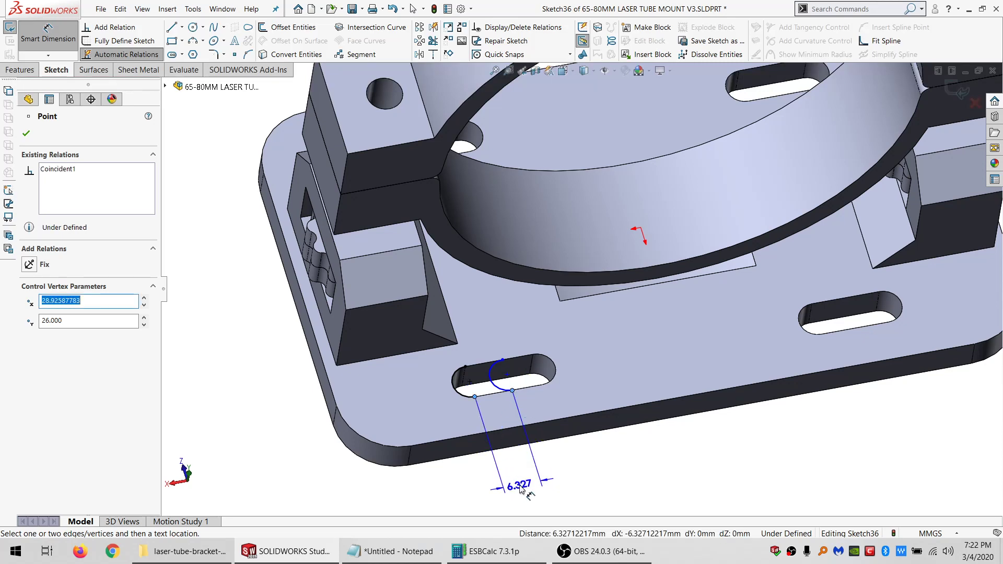
pyautogui.click(520, 487)
pyautogui.write('5')
pyautogui.press('Return')
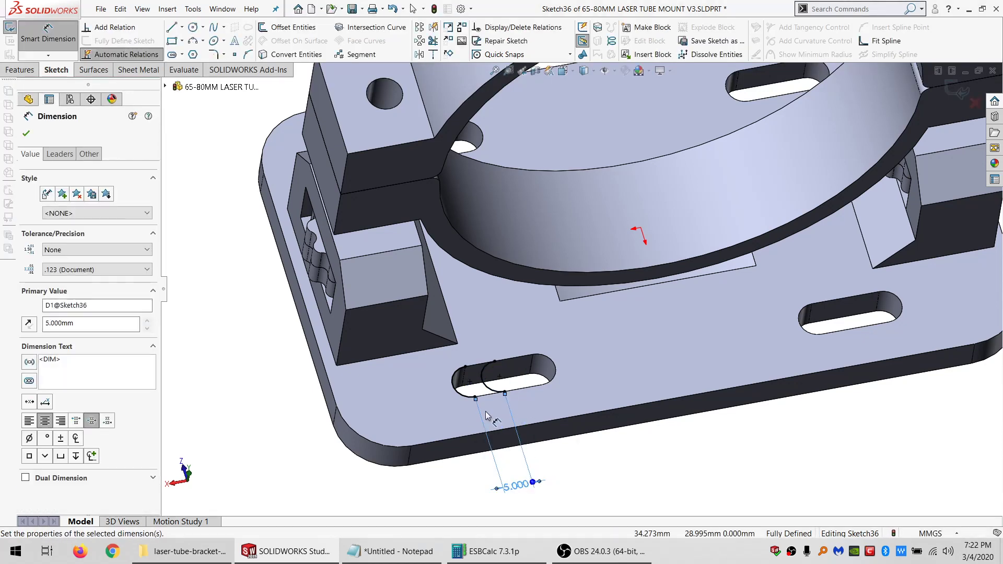
pyautogui.press('Escape')
# - Draw two 5 mm lines joining the arcs' upper and lower endpoints to close the profile in the front-left slot
pyautogui.scroll(-4, 489, 393)
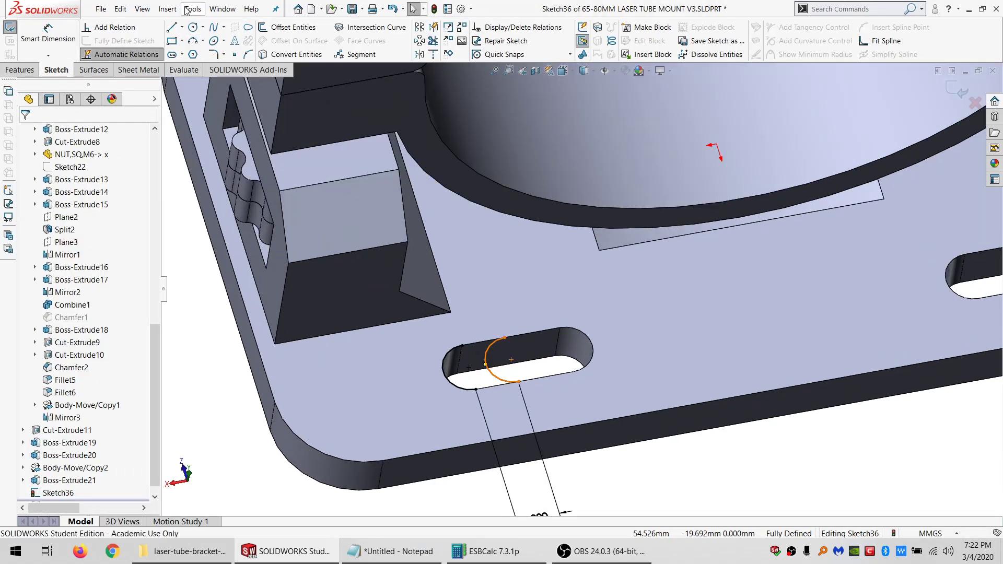
pyautogui.press('l')
pyautogui.moveTo(463, 345); pyautogui.dragTo(505, 337)
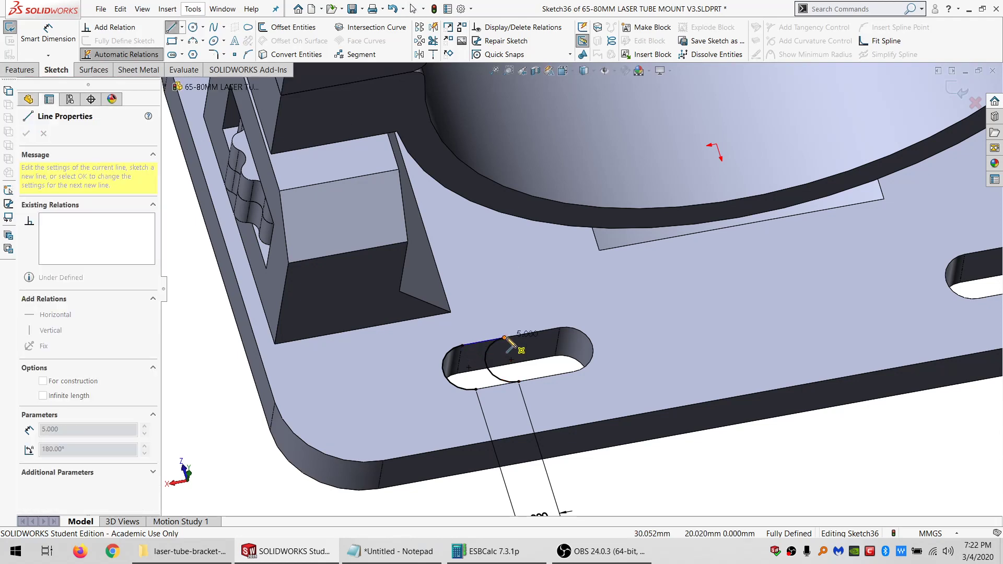
pyautogui.click(519, 382)
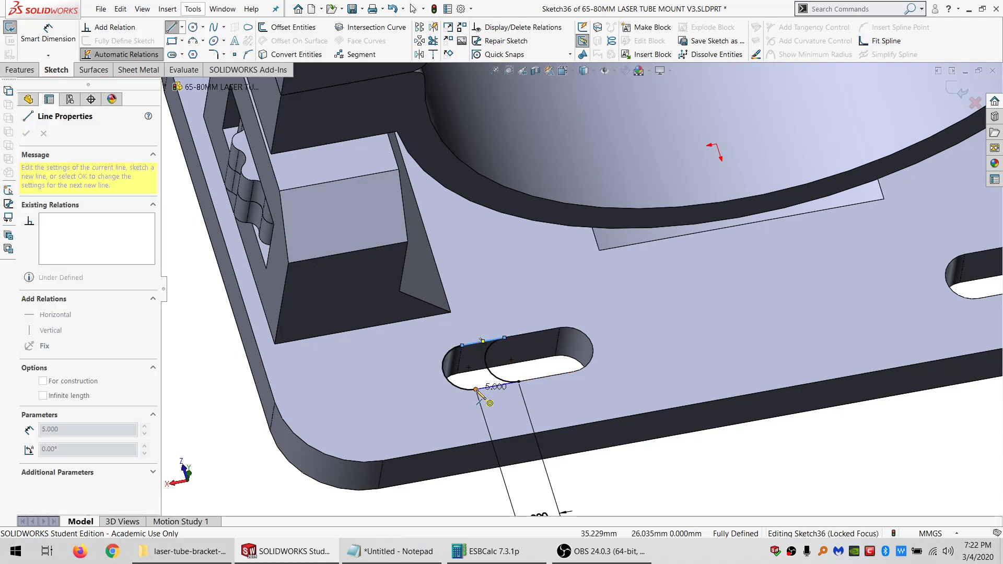
pyautogui.click(476, 390)
pyautogui.press('Escape')
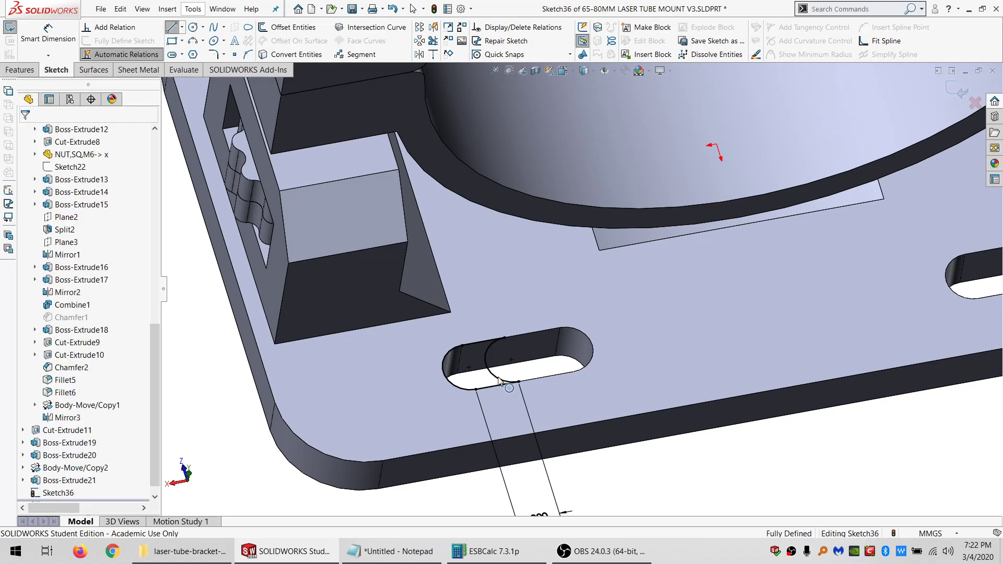
# - Linear-pattern the closed profile with two instances at 25 mm along X and two at 25 mm along Y, both directions reversed
pyautogui.rightClick(499, 381)
pyautogui.click(533, 355)
pyautogui.scroll(5, 550, 333)
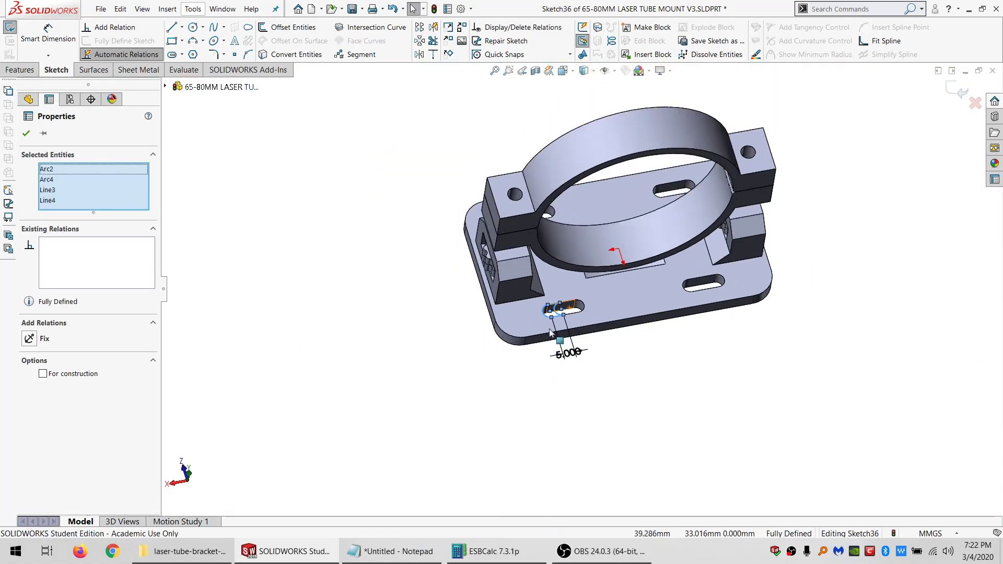
pyautogui.click(420, 28)
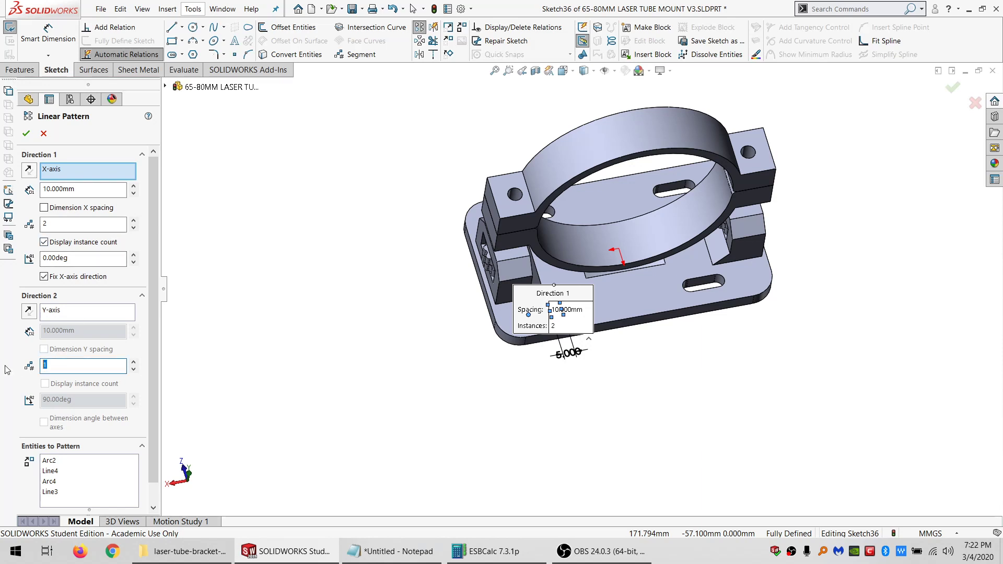
pyautogui.click(29, 311)
pyautogui.click(29, 170)
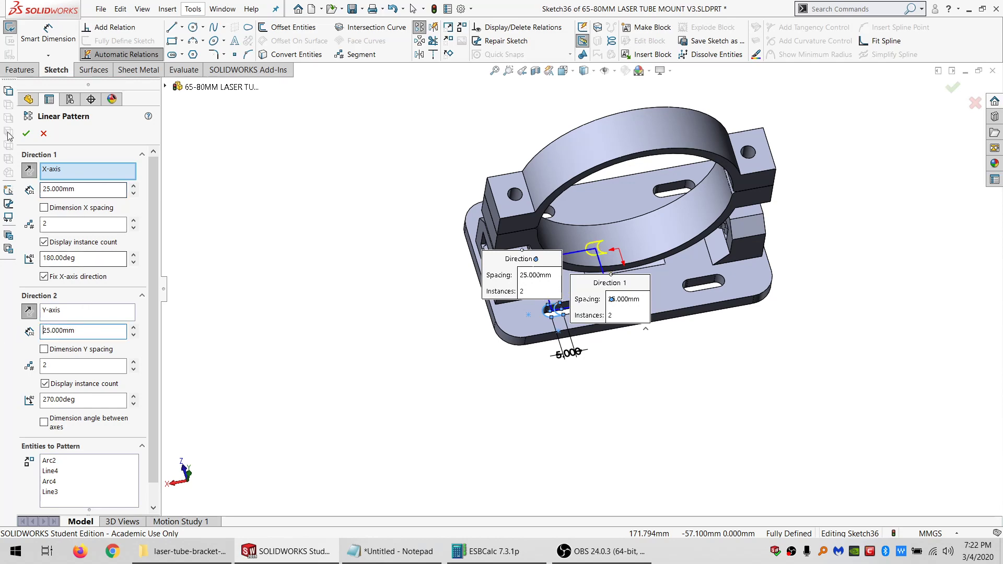
pyautogui.click(26, 134)
# - Make the patterned profiles' end arcs concentric with the left end edges of the front-right and rear-left slots
pyautogui.scroll(-5, 550, 303)
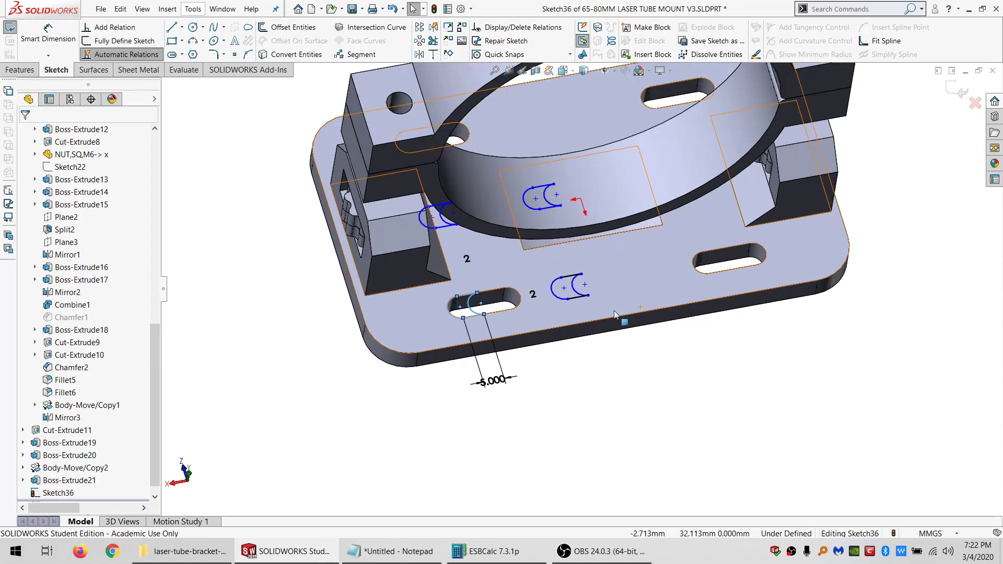
pyautogui.click(540, 294)
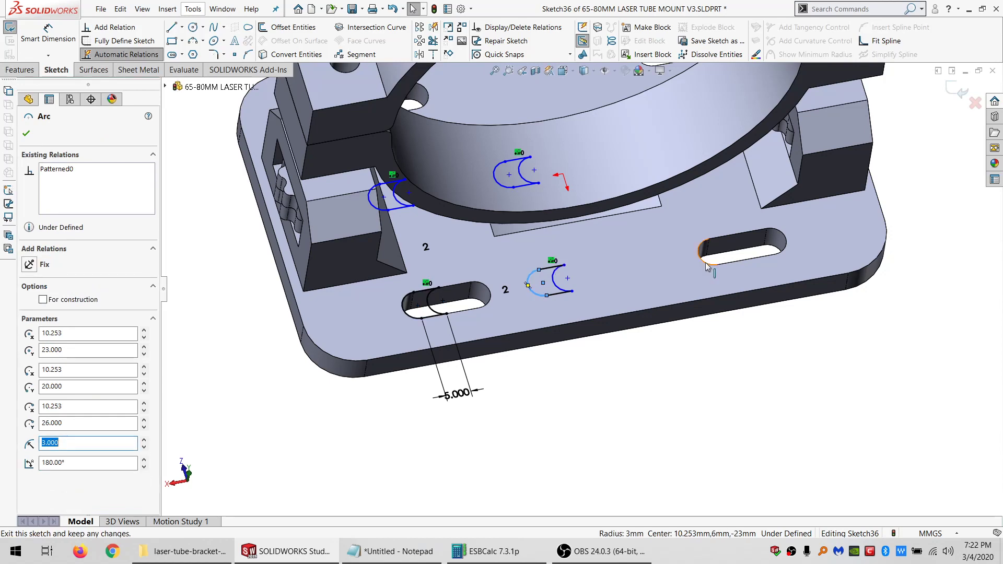
pyautogui.click(42, 350)
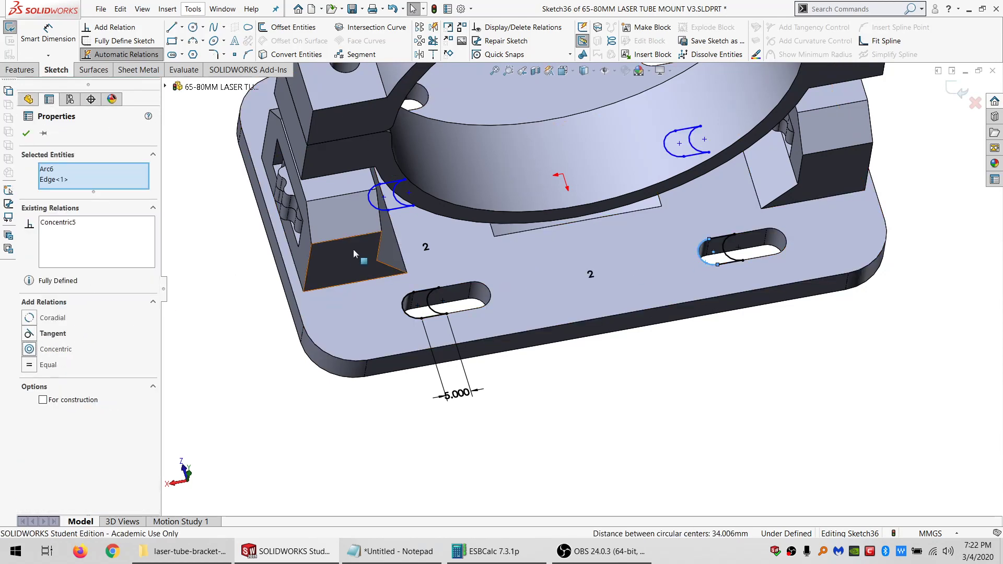
pyautogui.click(376, 212)
pyautogui.moveTo(376, 211)
pyautogui.mouseDown(button='middle')
pyautogui.moveTo(416, 163)
pyautogui.moveTo(406, 163)
pyautogui.moveTo(422, 184)
pyautogui.mouseUp(button='middle')
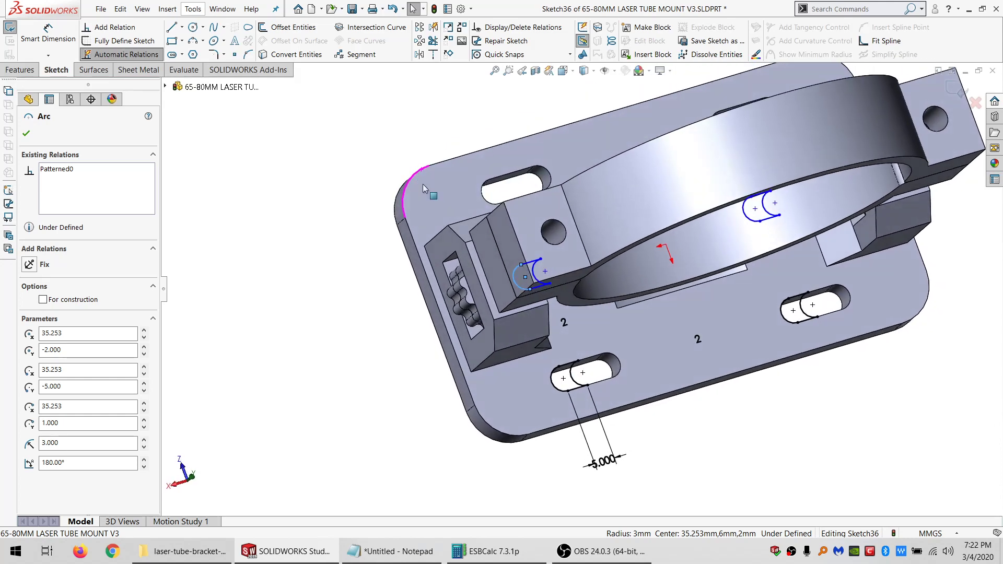
pyautogui.keyDown('ctrl'); pyautogui.click(487, 203); pyautogui.keyUp('ctrl')
pyautogui.click(46, 441)
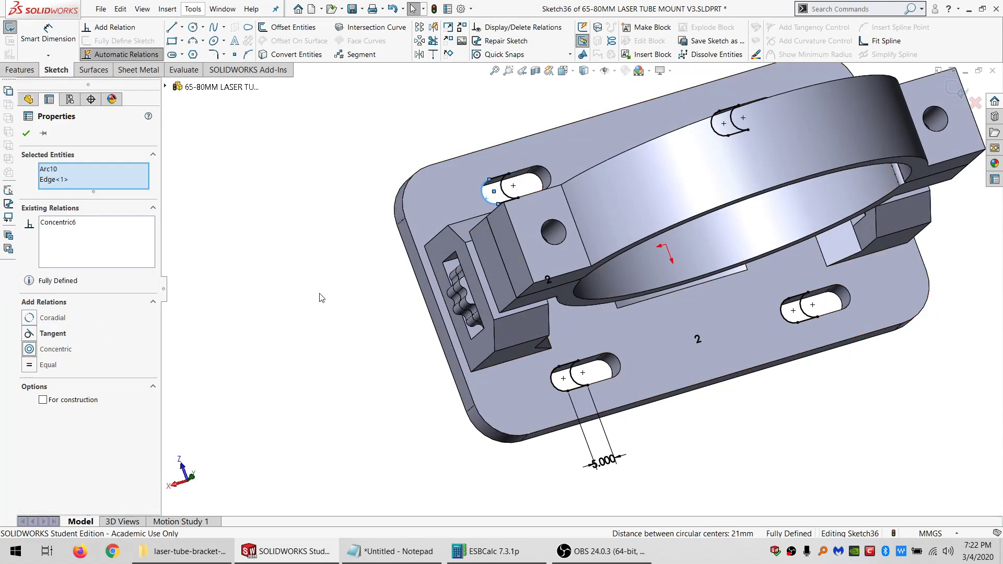
pyautogui.press('Escape')
# - Extrude the four profiles up to the base plate's underside, merged, with automatic body selection off and only the base plate in scope
pyautogui.moveTo(540, 288); pyautogui.dragTo(514, 219, button='middle')
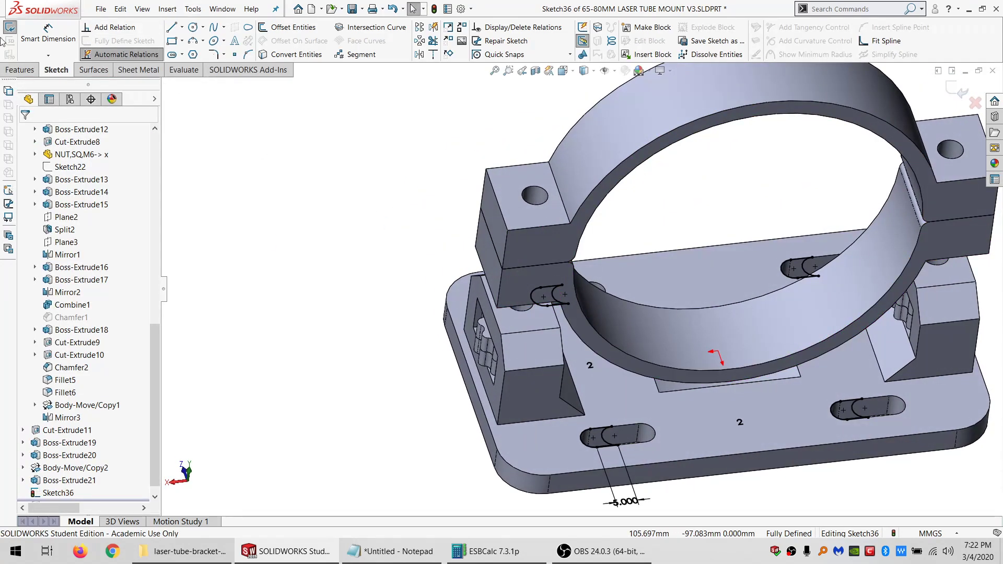
pyautogui.click(15, 69)
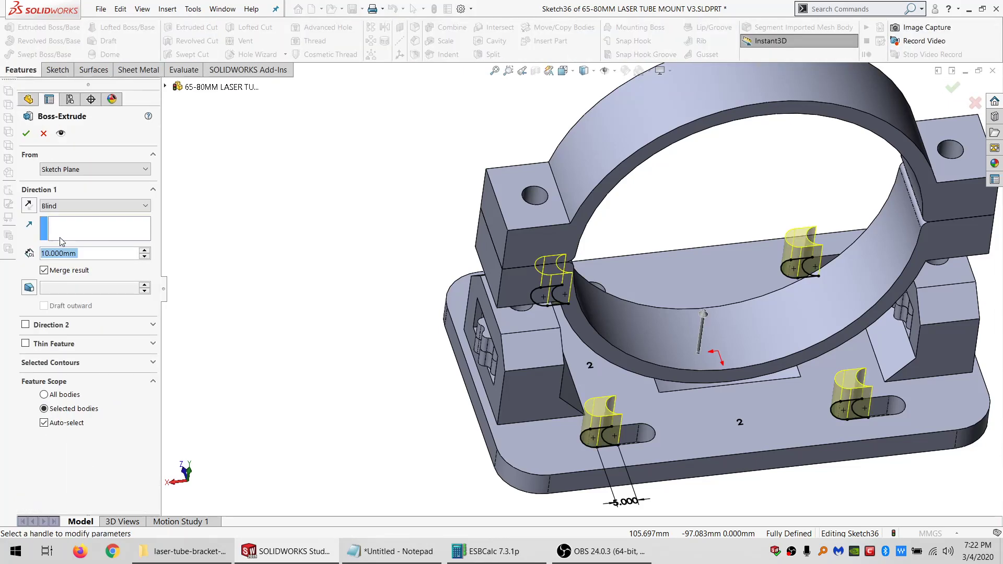
pyautogui.click(79, 206)
pyautogui.click(68, 245)
pyautogui.moveTo(575, 314); pyautogui.dragTo(397, 417, button='middle')
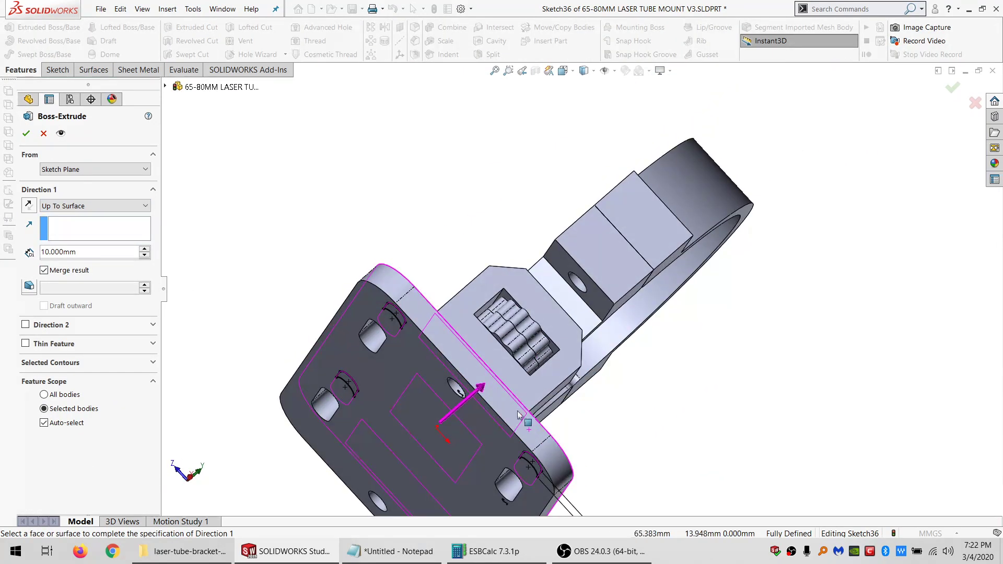
pyautogui.click(396, 417)
pyautogui.click(44, 422)
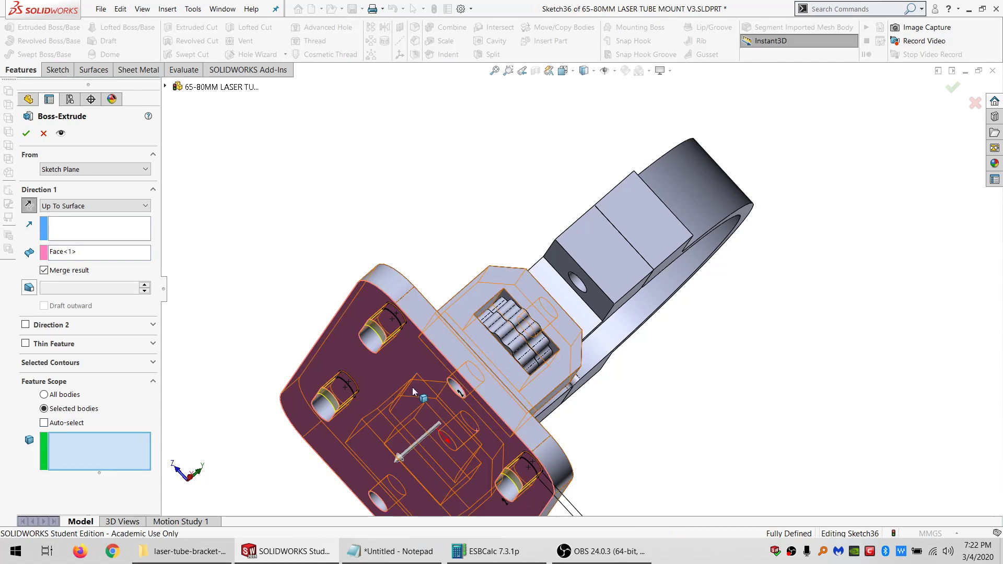
pyautogui.click(412, 388)
pyautogui.click(25, 133)
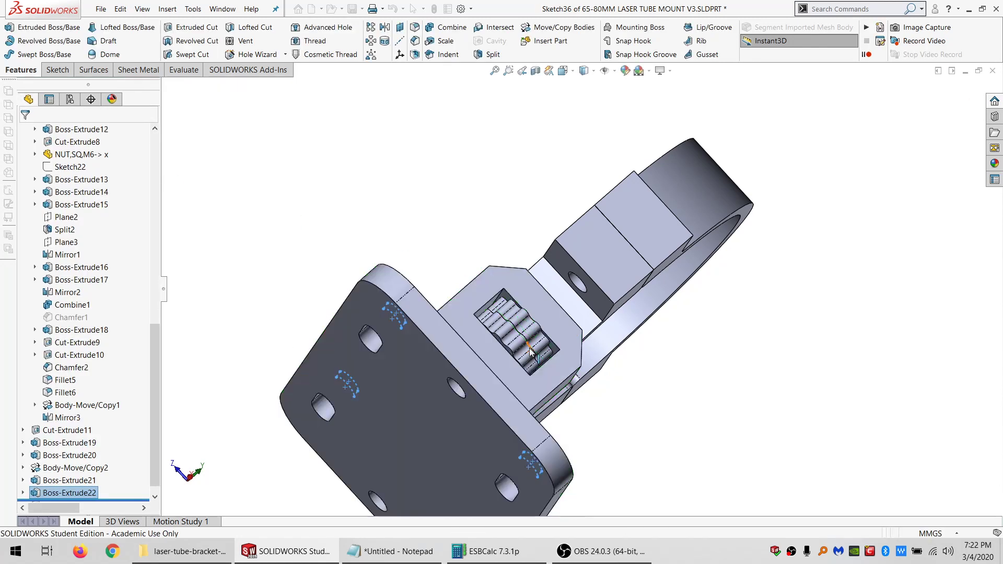
# - Examine the partly filled mounting slots, the ring's inner face and the clamp brackets from several angles
pyautogui.moveTo(408, 376); pyautogui.dragTo(678, 375, button='middle')
pyautogui.scroll(6, 678, 360)
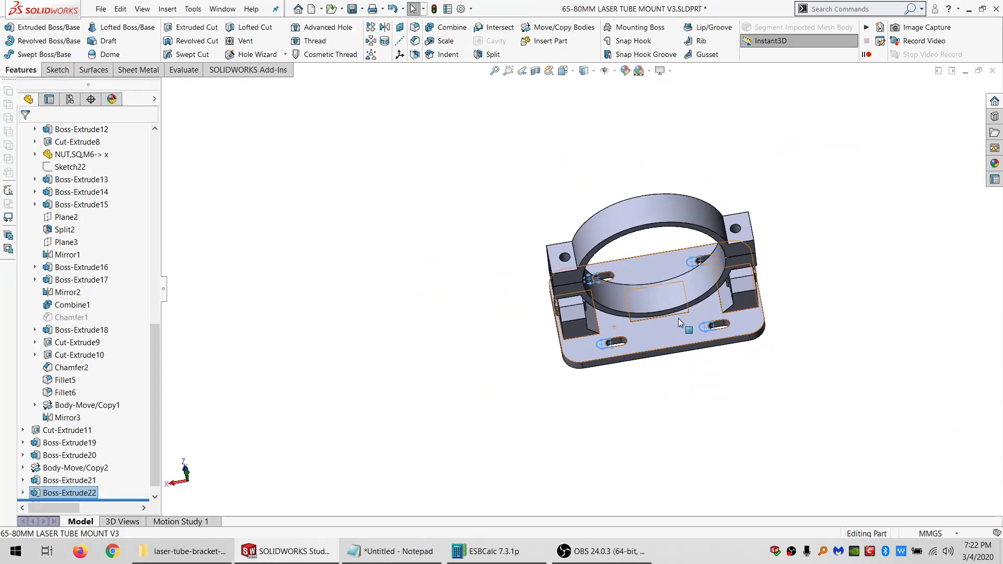
pyautogui.scroll(-5, 679, 308)
pyautogui.moveTo(681, 301); pyautogui.dragTo(654, 322, button='middle')
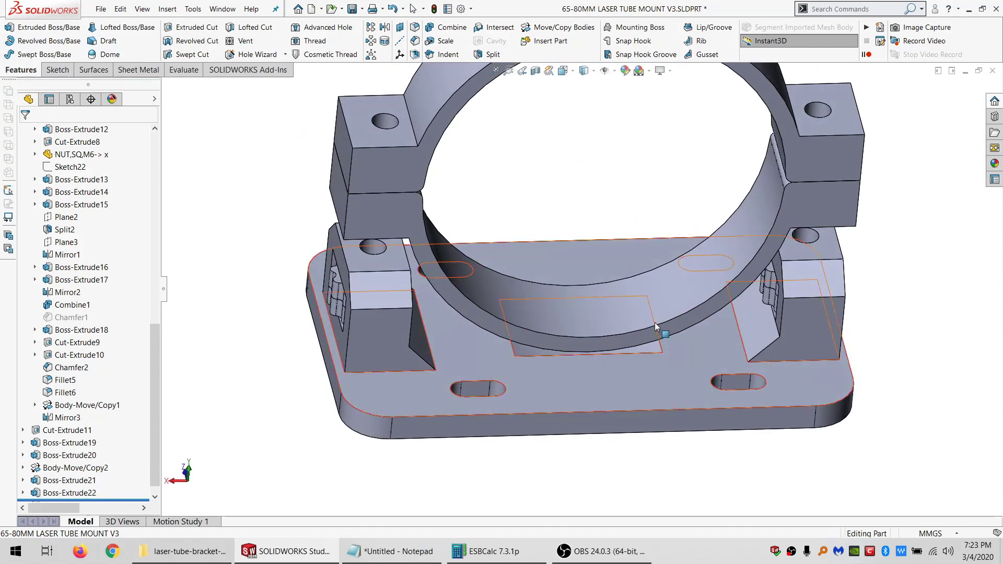
pyautogui.click(613, 302)
pyautogui.moveTo(568, 309); pyautogui.dragTo(516, 260, button='middle')
pyautogui.scroll(3, 516, 260)
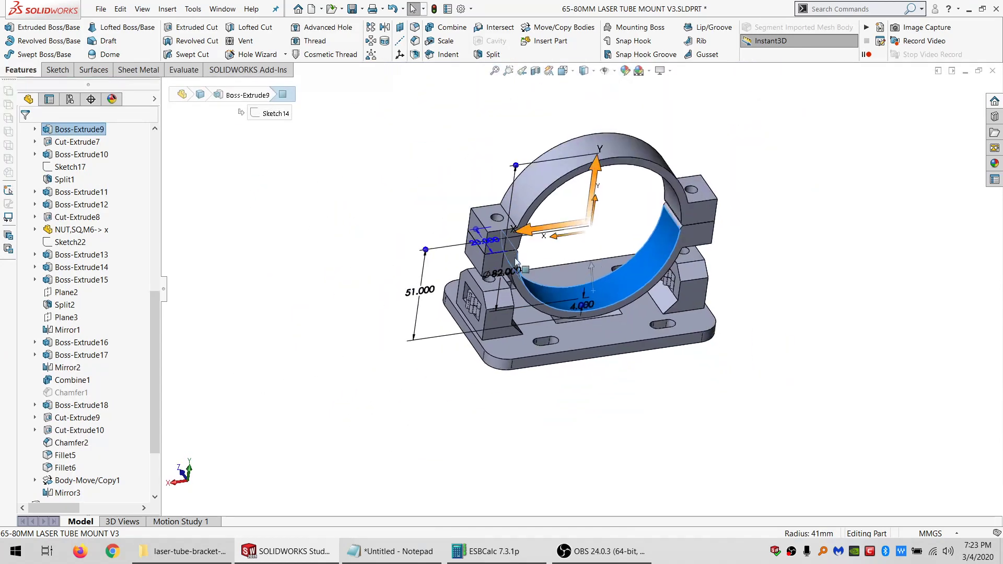
pyautogui.scroll(-3, 516, 262)
pyautogui.scroll(-2, 501, 224)
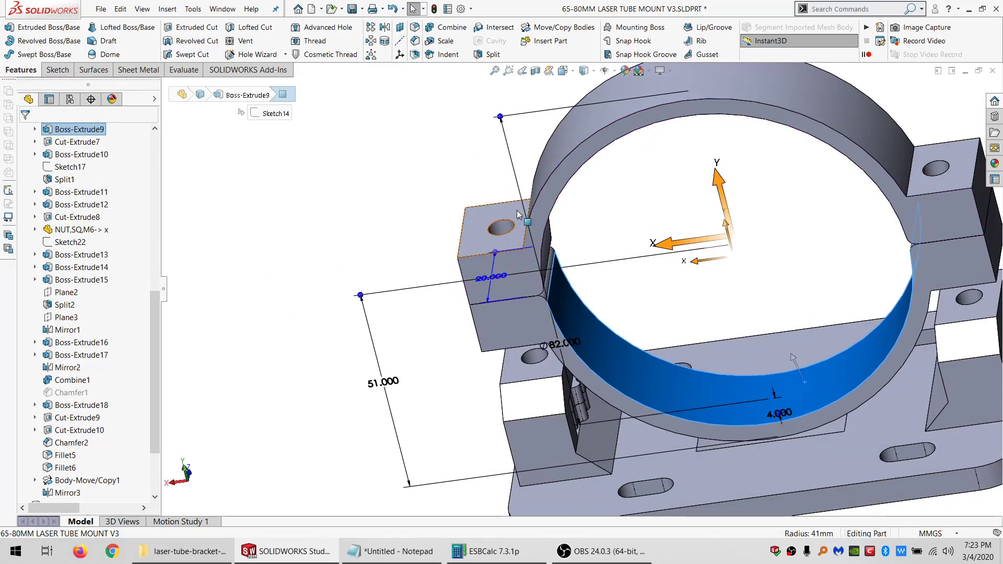
pyautogui.moveTo(519, 214); pyautogui.dragTo(486, 219, button='middle')
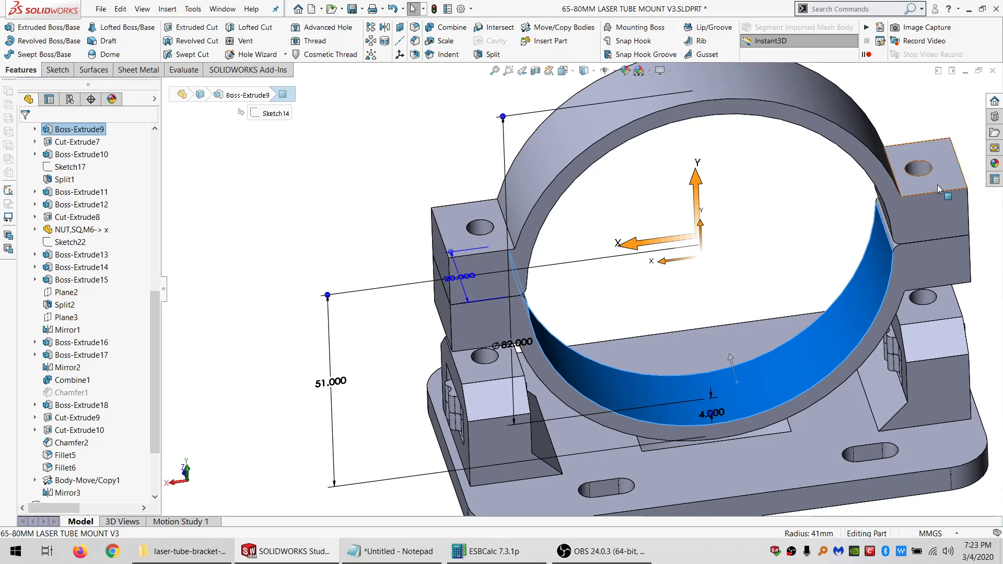
pyautogui.scroll(2, 628, 368)
pyautogui.moveTo(584, 424)
pyautogui.mouseDown(button='middle')
pyautogui.moveTo(559, 306)
pyautogui.moveTo(539, 281)
pyautogui.moveTo(522, 373)
pyautogui.moveTo(560, 378)
pyautogui.moveTo(590, 361)
pyautogui.moveTo(579, 360)
pyautogui.mouseUp(button='middle')
pyautogui.scroll(-2, 538, 281)
pyautogui.press('Escape')
# - Delete the four ribbed bodies 03, 03-2, 03-3 and 03-4 inside the two bracket pockets
pyautogui.scroll(-3, 544, 382)
pyautogui.click(473, 352)
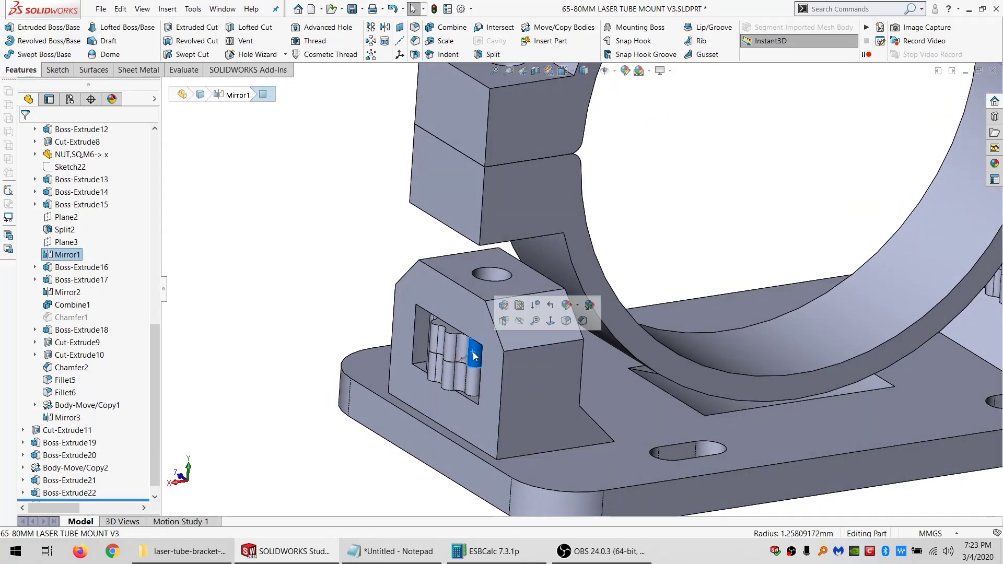
pyautogui.scroll(10, 73, 230)
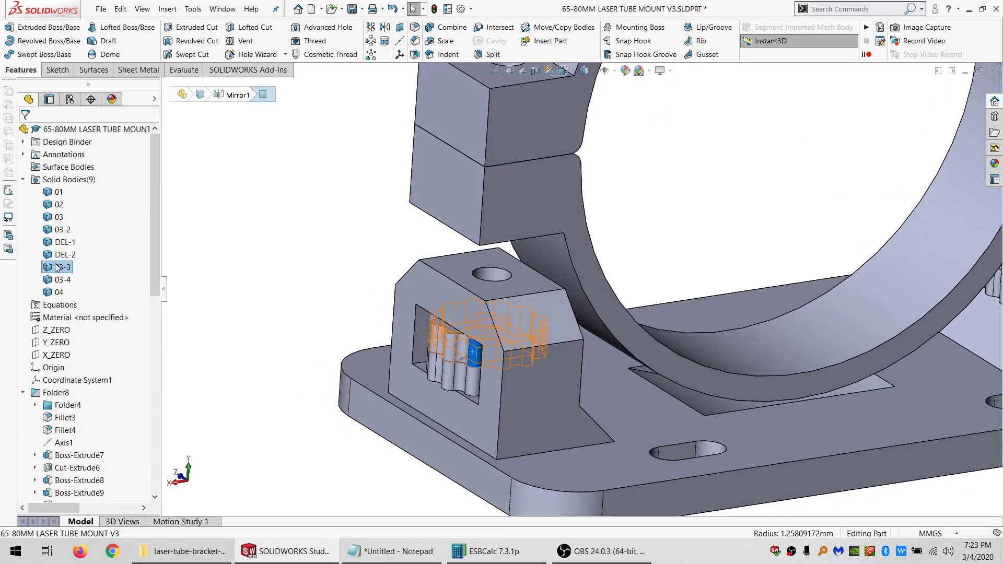
pyautogui.click(58, 268)
pyautogui.press('Delete')
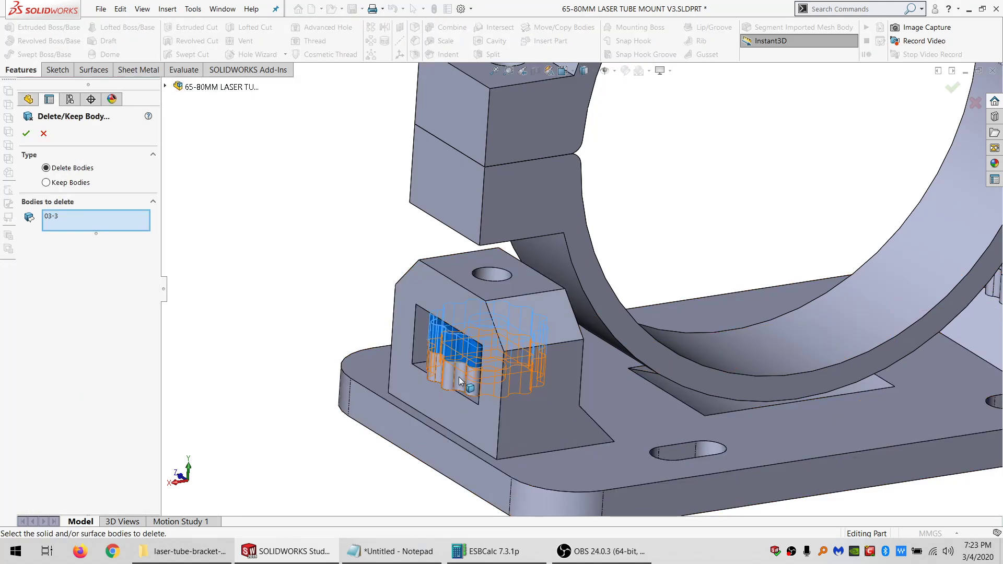
pyautogui.click(464, 375)
pyautogui.scroll(3, 580, 290)
pyautogui.moveTo(750, 338); pyautogui.dragTo(653, 272, button='middle')
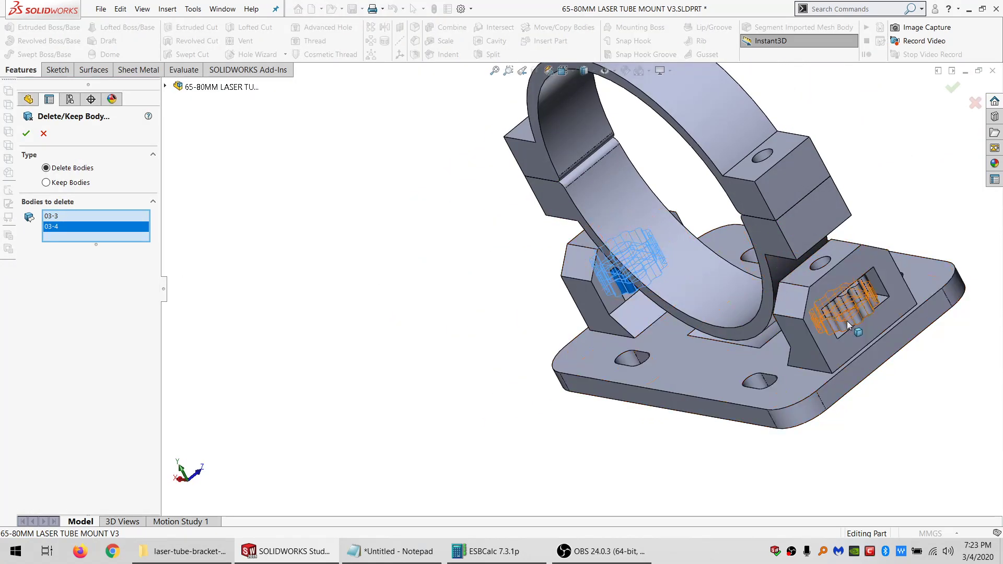
pyautogui.click(635, 264)
pyautogui.click(847, 296)
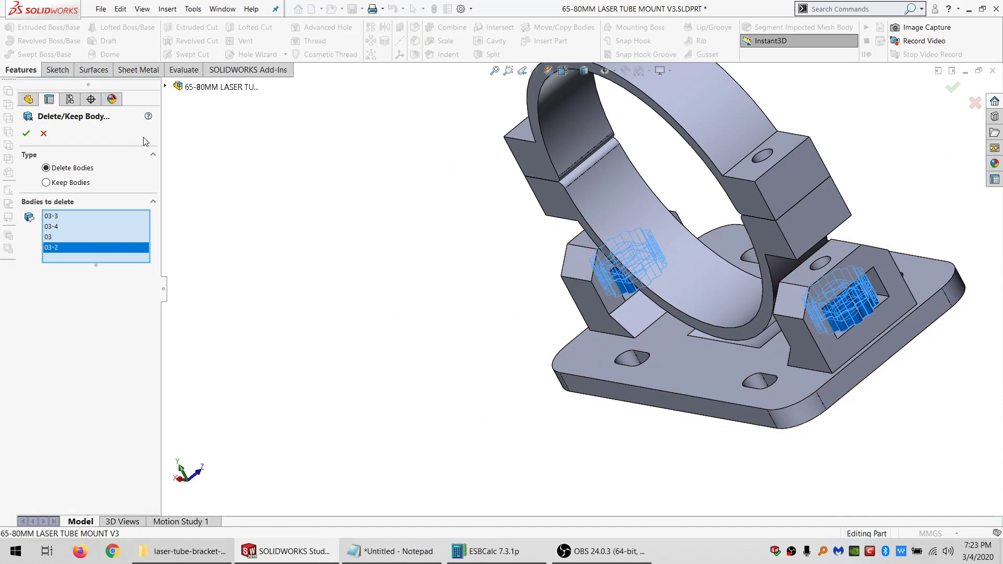
pyautogui.click(25, 134)
# - Delete the two square nut bodies DEL-1 and DEL-2 inside the bracket pockets
pyautogui.moveTo(477, 343); pyautogui.dragTo(732, 273, button='middle')
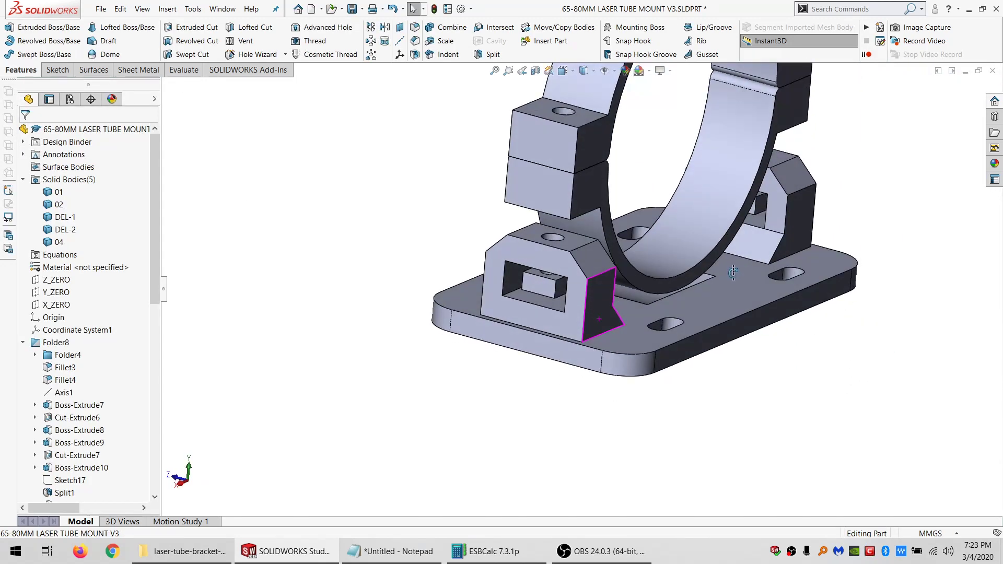
pyautogui.scroll(-6, 548, 272)
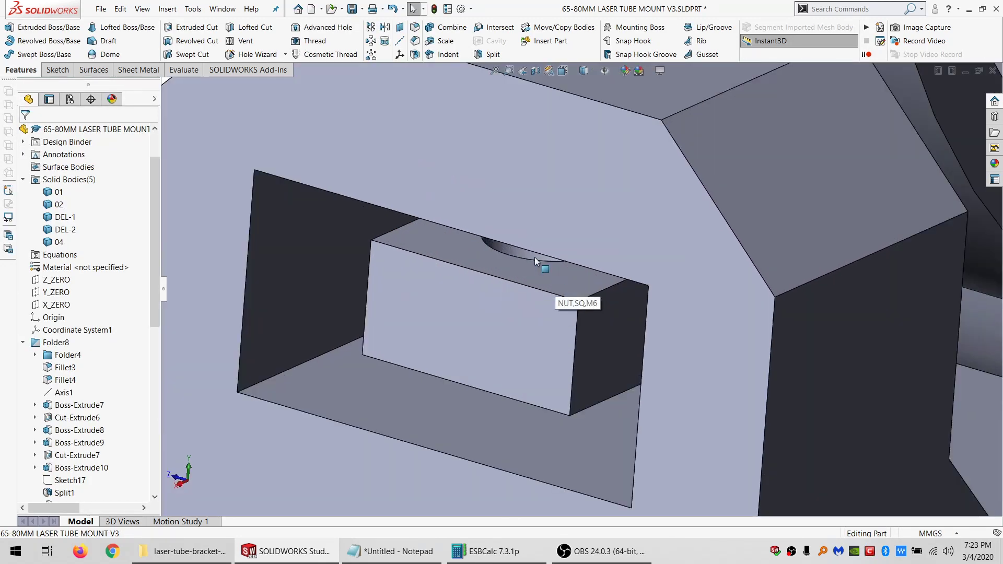
pyautogui.click(534, 257)
pyautogui.scroll(8, 512, 310)
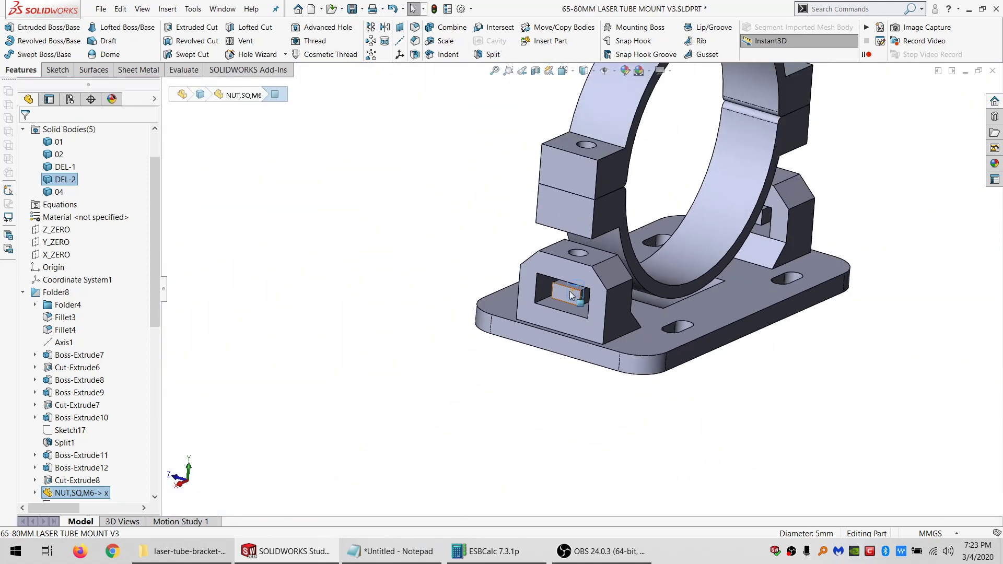
pyautogui.scroll(-3, 613, 285)
pyautogui.moveTo(612, 285); pyautogui.dragTo(523, 289, button='middle')
pyautogui.scroll(3, 576, 267)
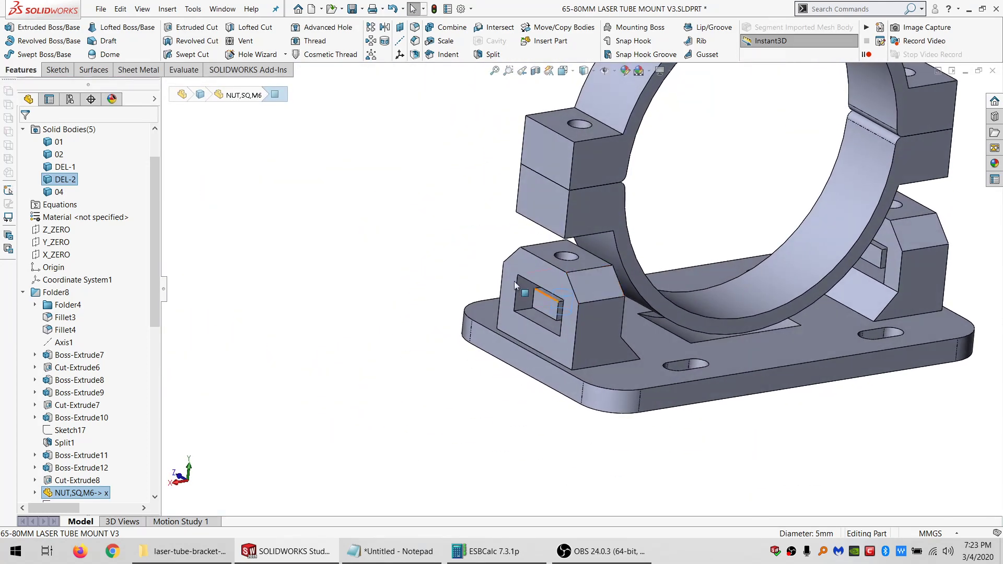
pyautogui.press('Escape')
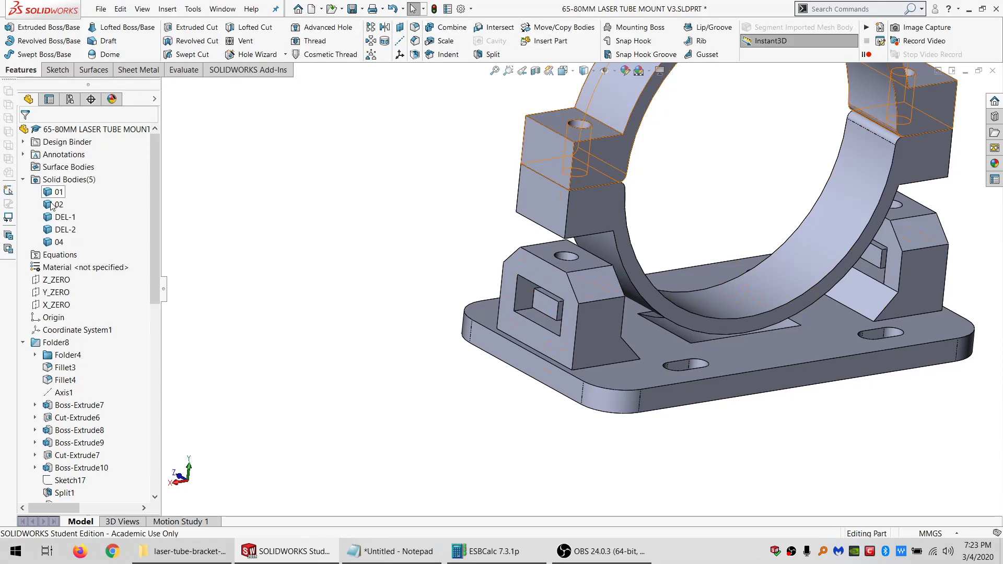
pyautogui.click(58, 233)
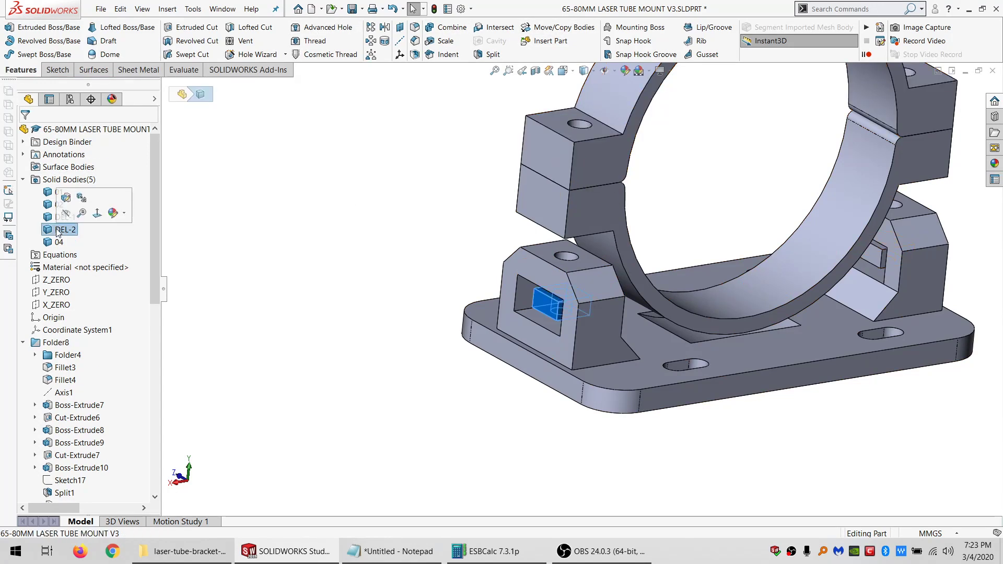
pyautogui.keyDown('ctrl'); pyautogui.click(51, 222); pyautogui.keyUp('ctrl')
pyautogui.press('Delete')
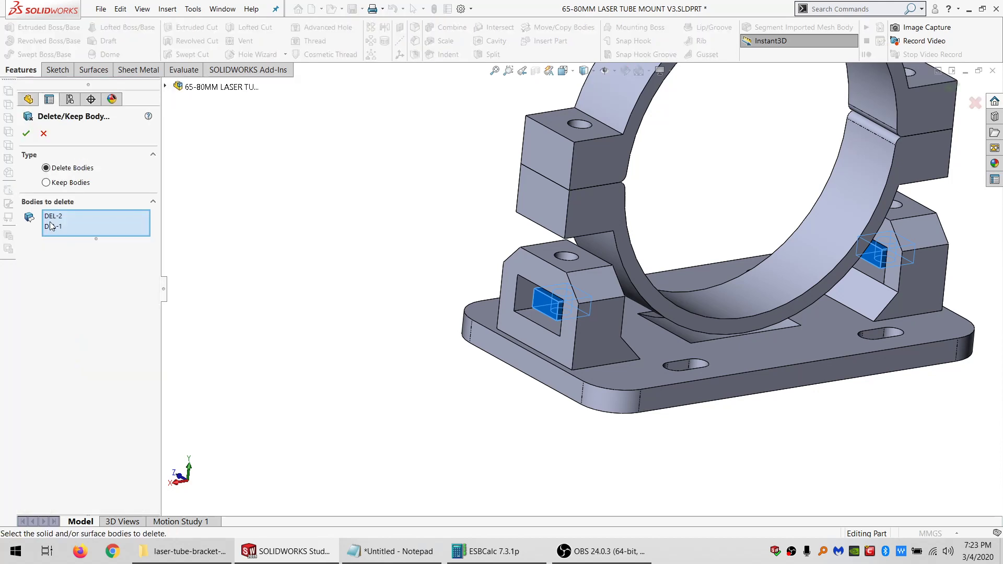
pyautogui.press('Return')
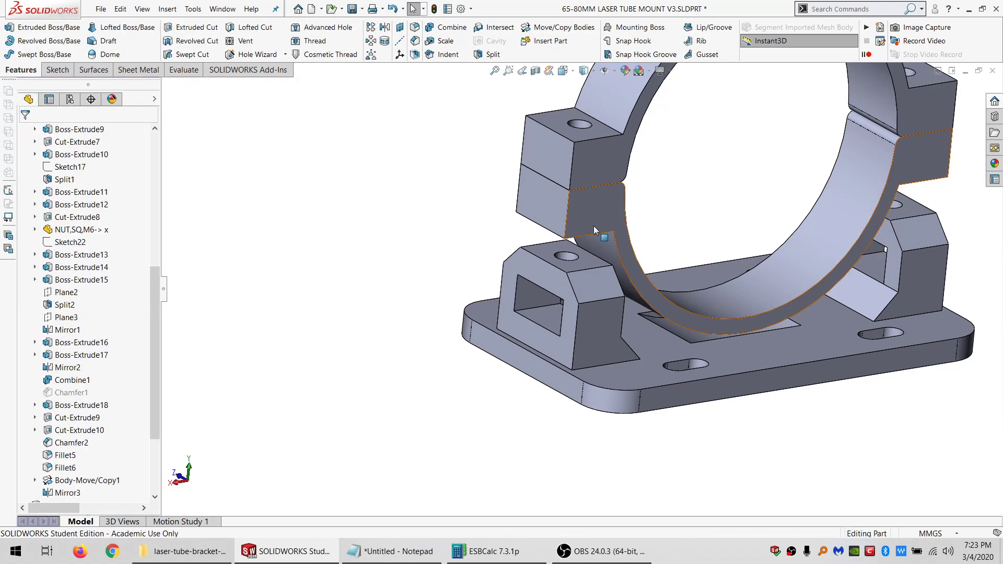
# - Start a sketch on the base plate's top face and convert all of the face's inner loops into sketch entities
pyautogui.moveTo(593, 226); pyautogui.dragTo(632, 295, button='middle')
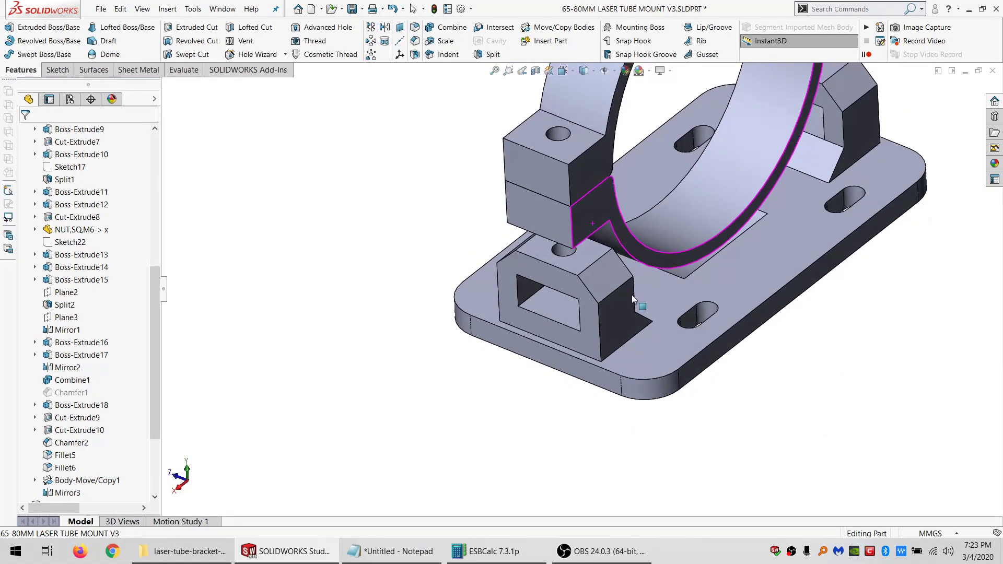
pyautogui.scroll(-5, 627, 334)
pyautogui.click(634, 358)
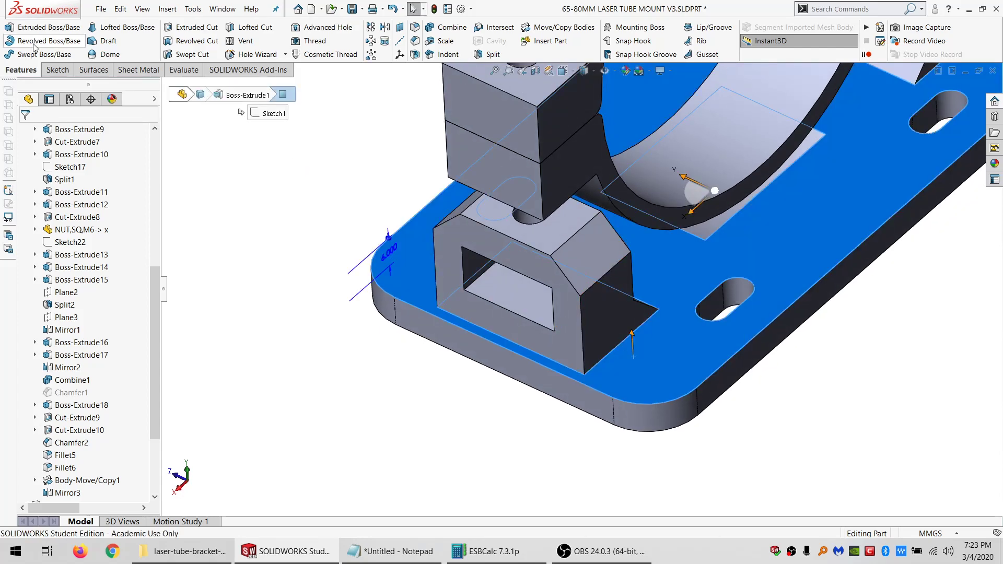
pyautogui.click(57, 70)
pyautogui.click(9, 29)
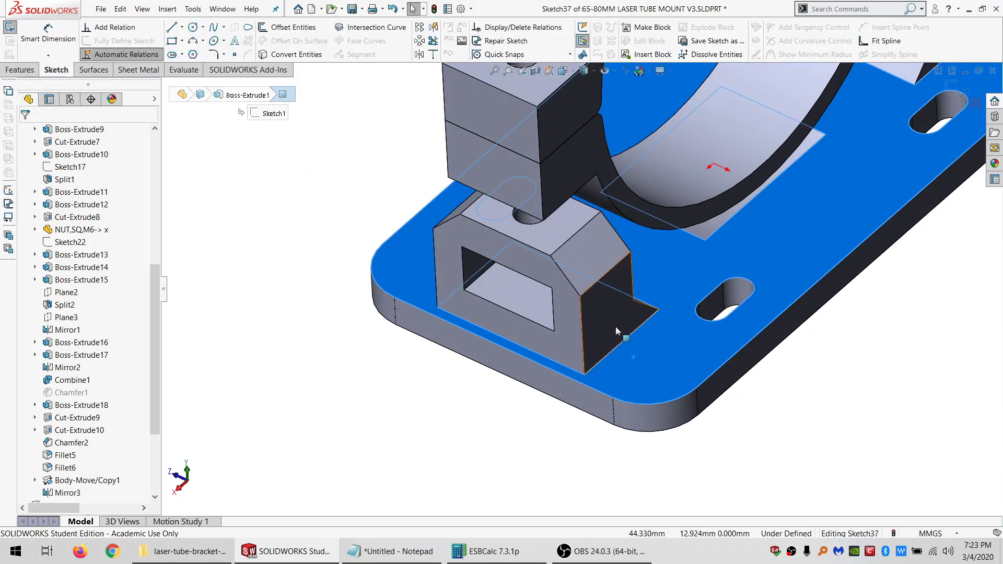
pyautogui.scroll(6, 535, 327)
pyautogui.click(381, 213)
pyautogui.click(291, 54)
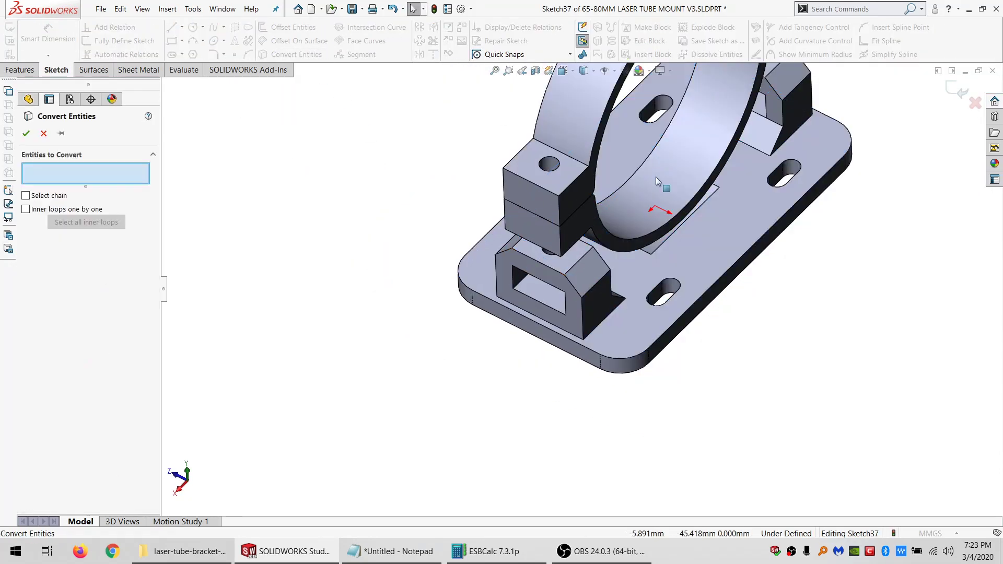
pyautogui.click(726, 240)
pyautogui.click(60, 223)
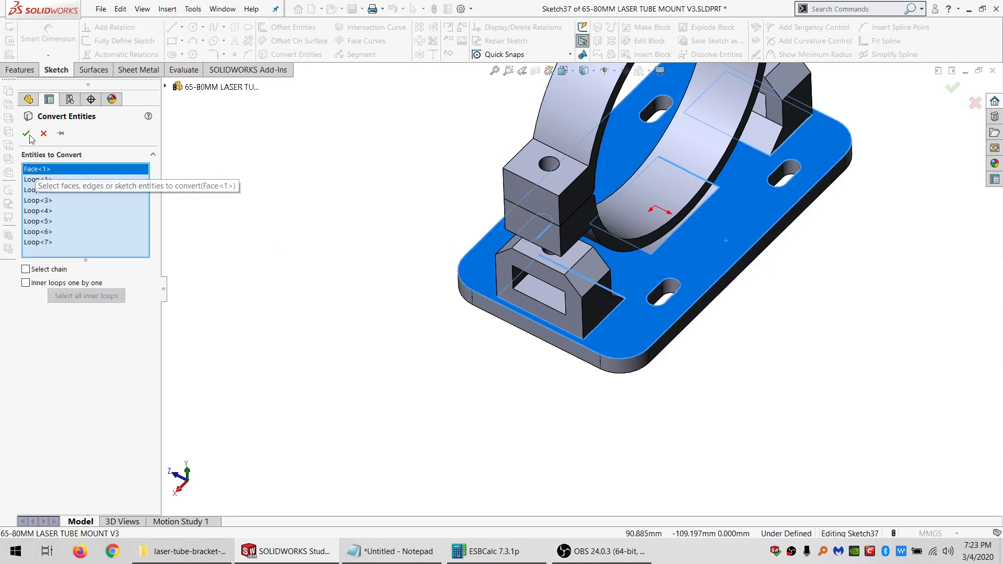
pyautogui.press('Return')
# - Delete the four slot outlines and the central rectangle from the sketch, keeping only the two bracket footprints
pyautogui.moveTo(763, 373)
pyautogui.mouseDown()
pyautogui.moveTo(668, 334)
pyautogui.moveTo(639, 285)
pyautogui.mouseUp()
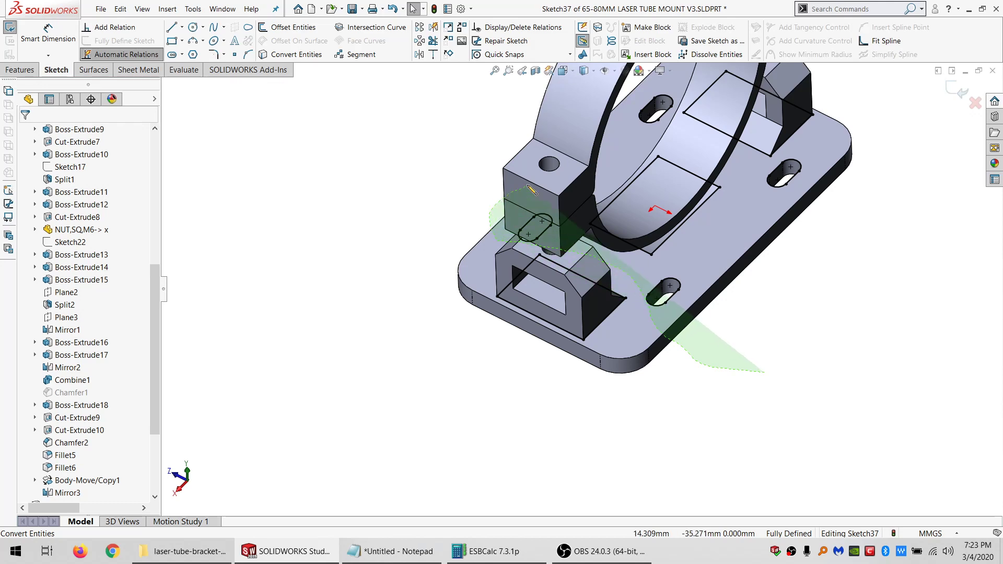
pyautogui.moveTo(675, 79)
pyautogui.mouseDown()
pyautogui.moveTo(688, 141)
pyautogui.moveTo(754, 165)
pyautogui.moveTo(790, 152)
pyautogui.moveTo(868, 224)
pyautogui.mouseUp()
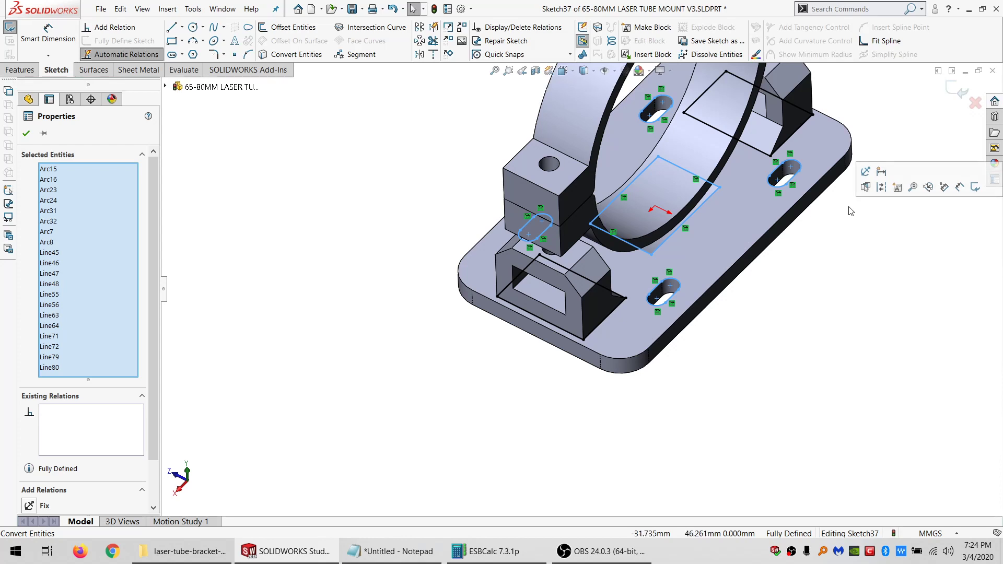
pyautogui.click(207, 250)
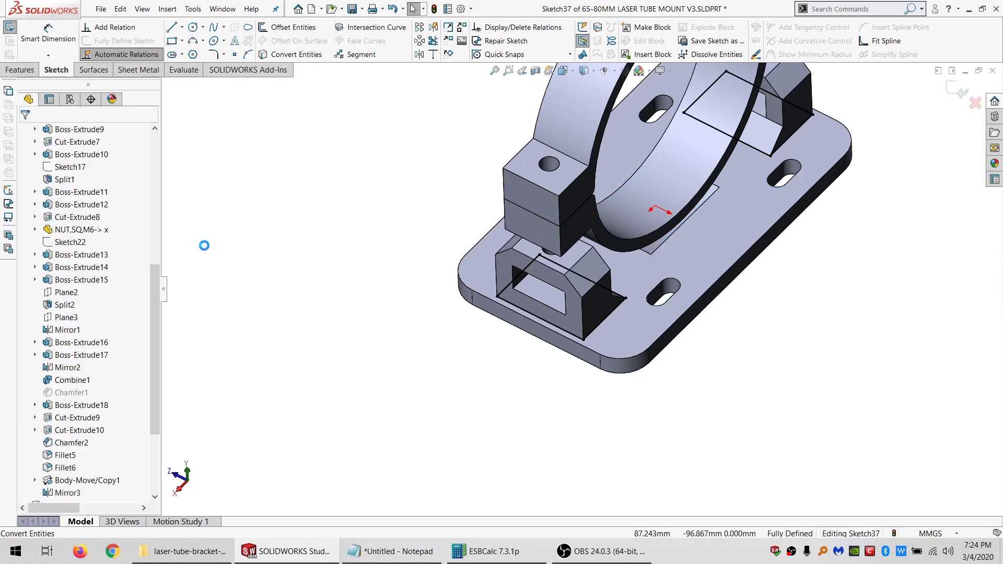
# - Cut the two bracket footprints upward through all, with automatic body selection off and only base plate body 04 in scope
pyautogui.click(20, 70)
pyautogui.click(187, 27)
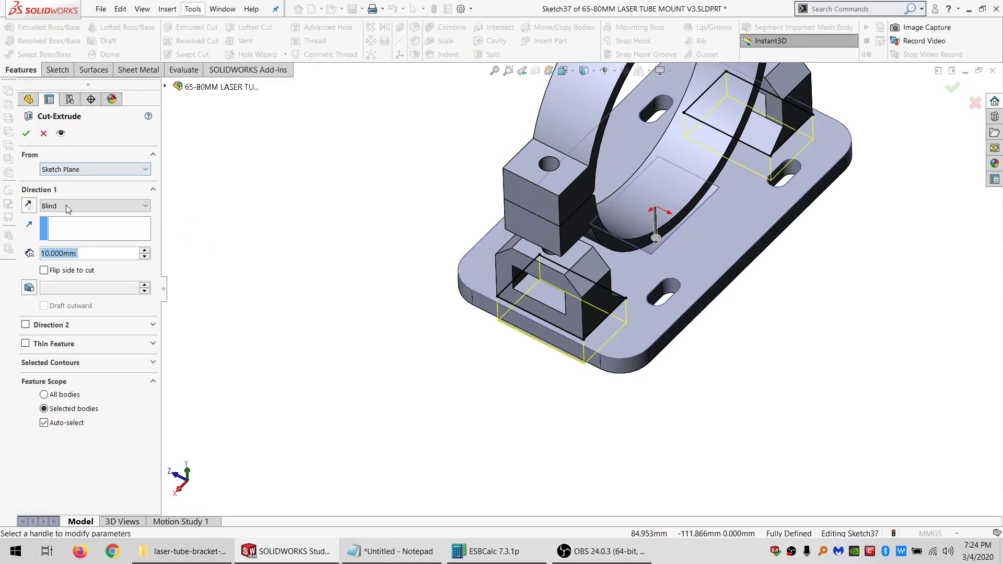
pyautogui.click(69, 209)
pyautogui.click(63, 225)
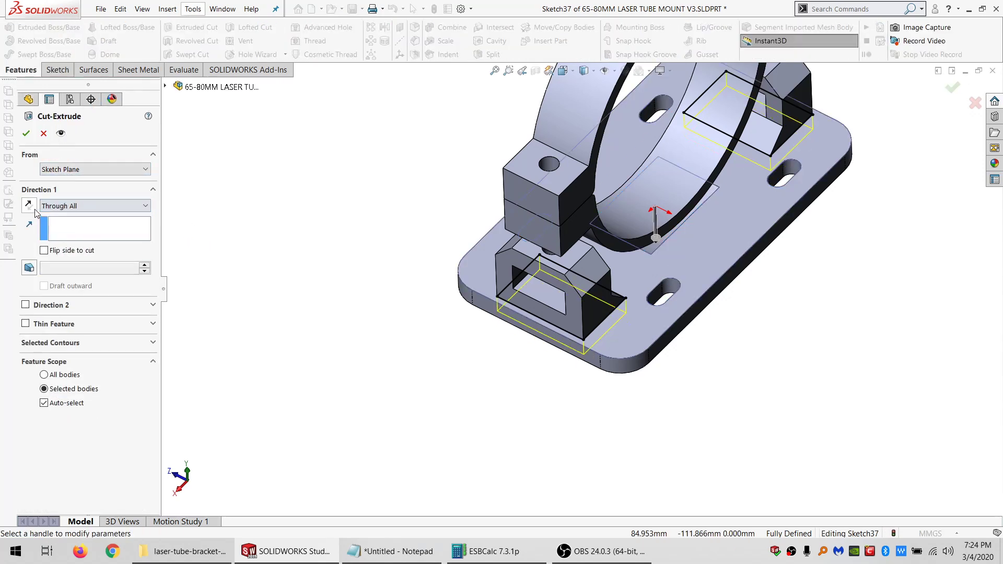
pyautogui.click(61, 404)
pyautogui.click(693, 265)
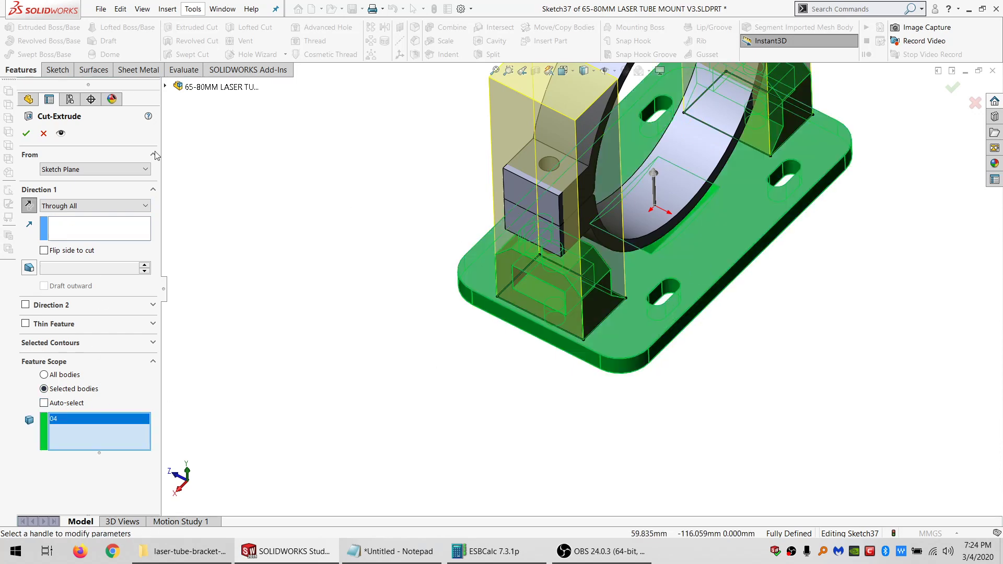
pyautogui.click(26, 134)
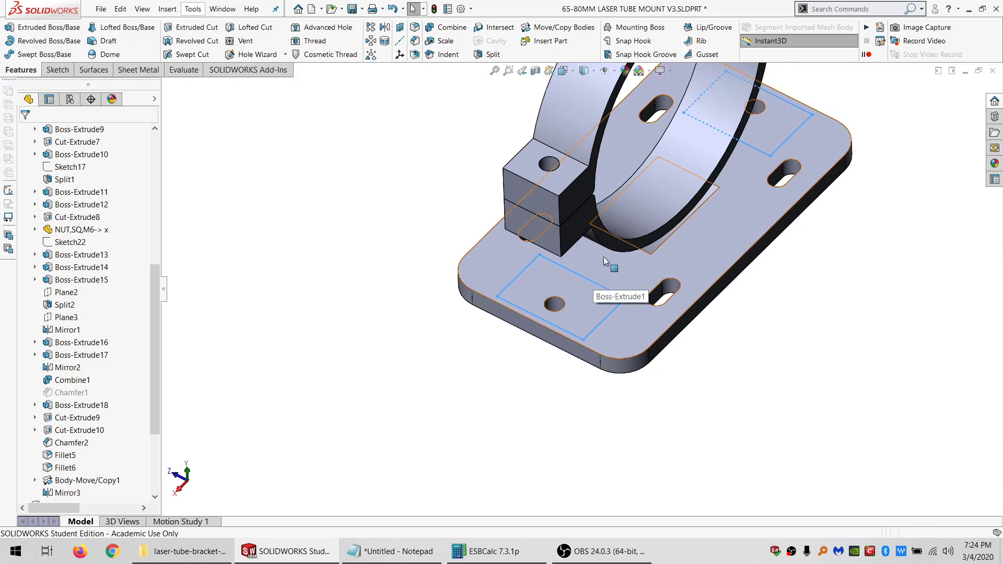
# - Insert the M5 NUT,SQ part beside the round hole near the base plate's front-left corner, without adding locating mates
pyautogui.moveTo(601, 256); pyautogui.dragTo(547, 304, button='middle')
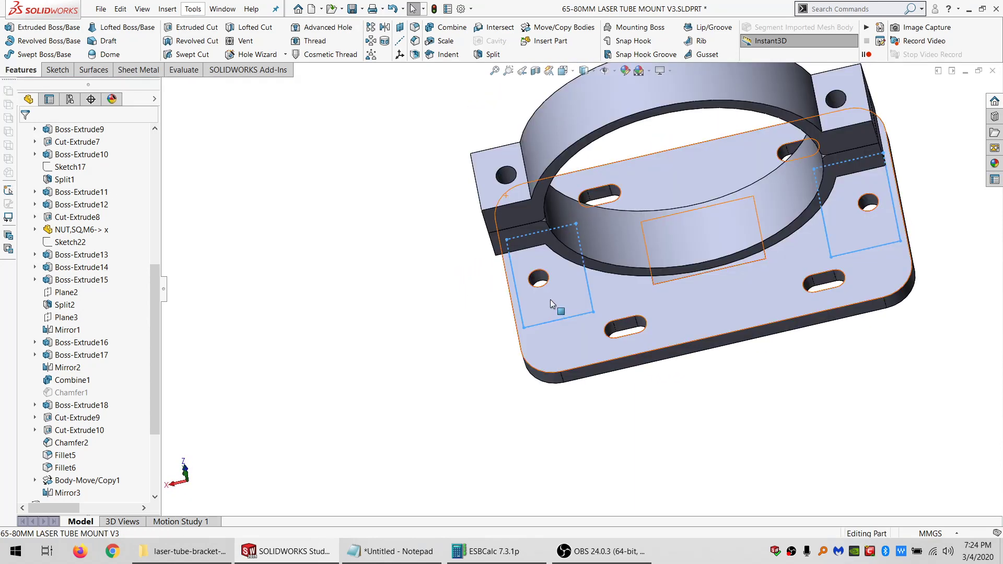
pyautogui.scroll(-5, 531, 269)
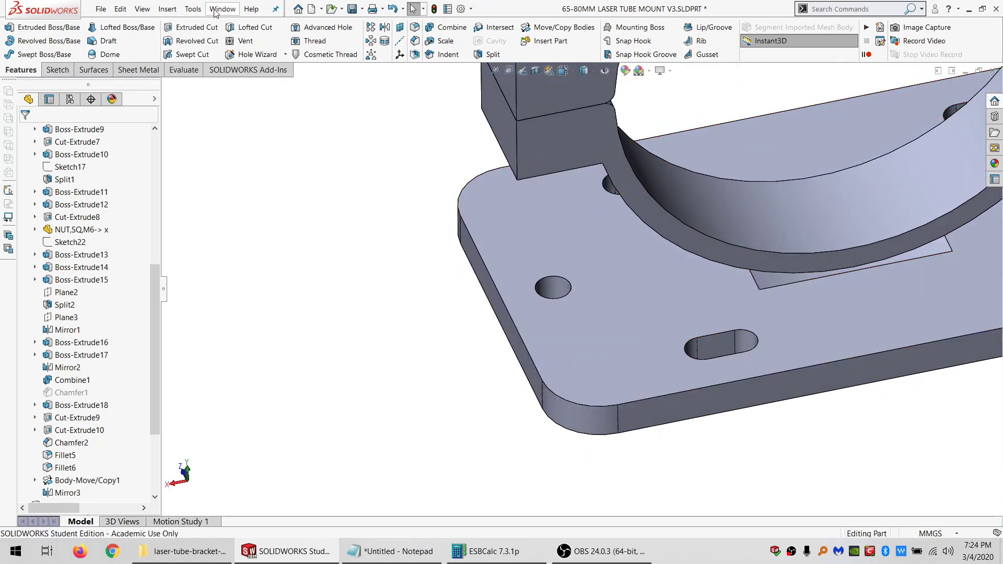
pyautogui.click(215, 10)
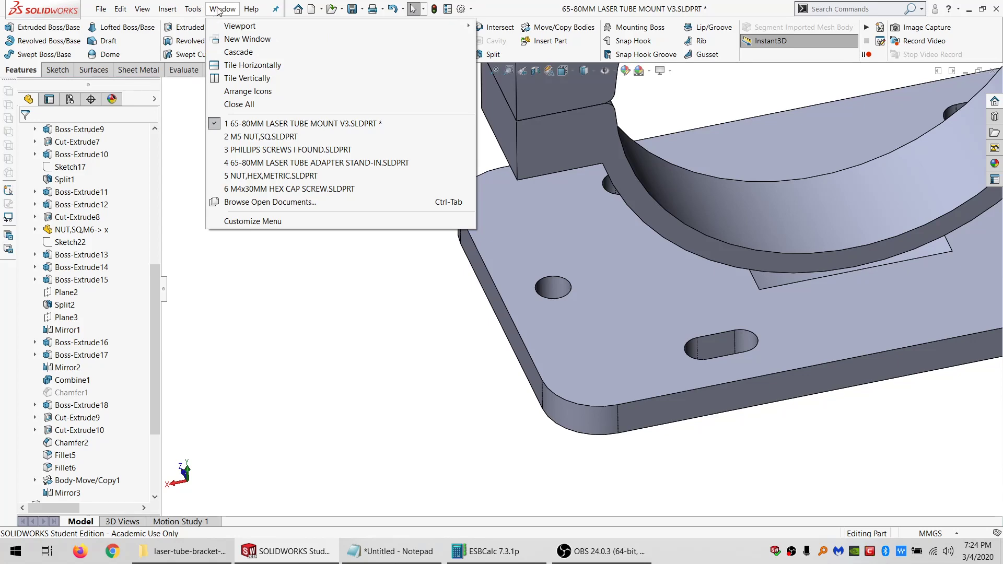
pyautogui.click(358, 282)
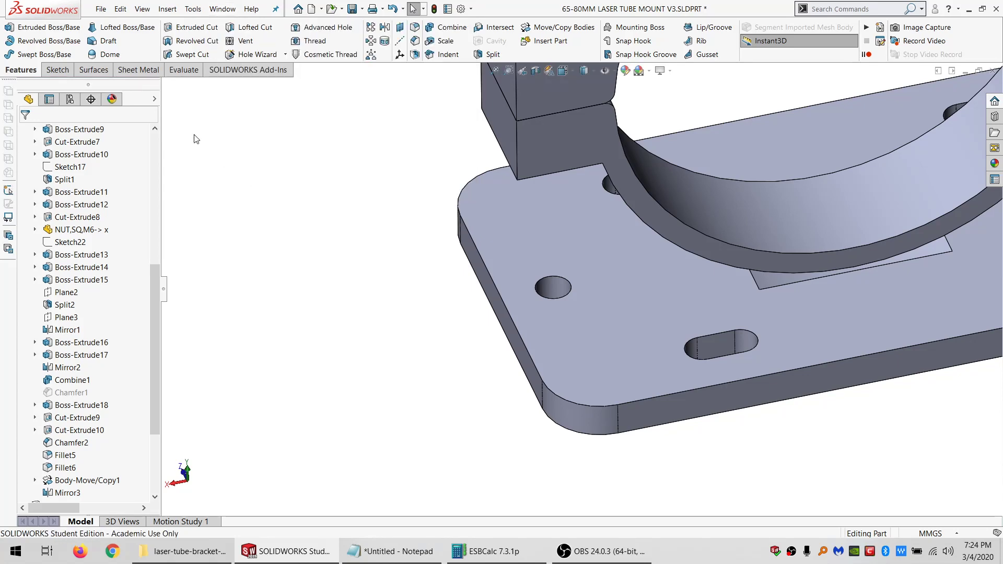
pyautogui.click(173, 14)
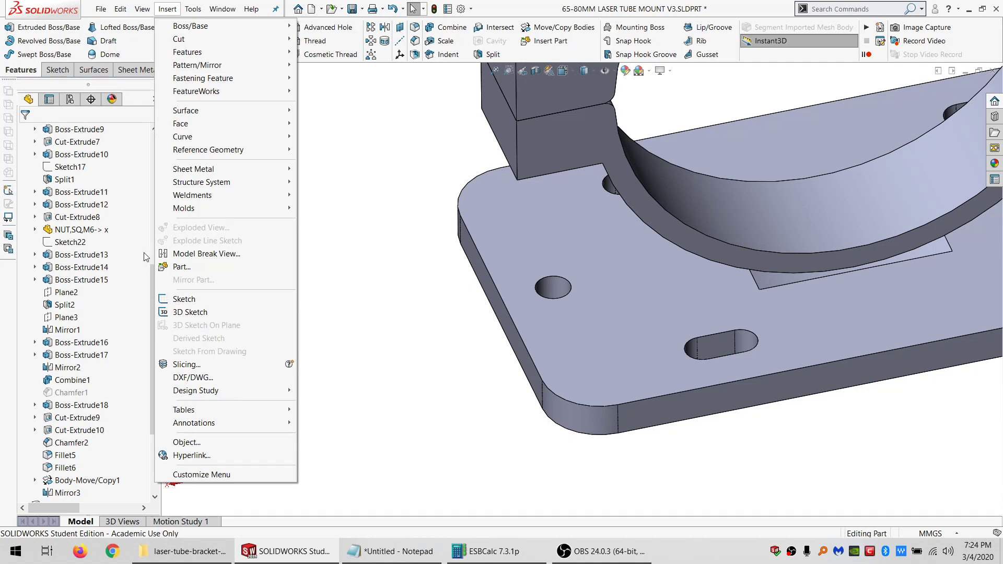
pyautogui.click(181, 267)
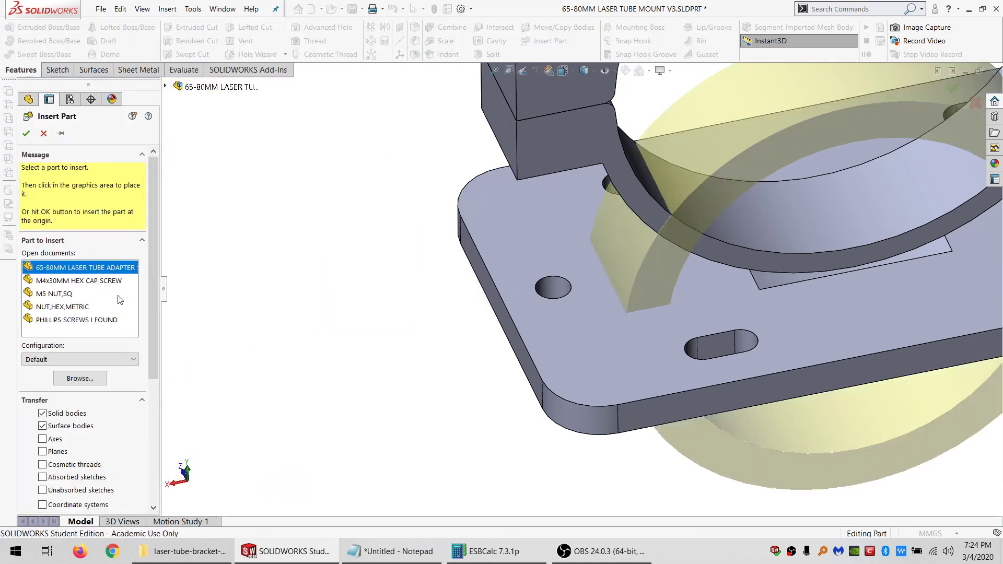
pyautogui.click(51, 298)
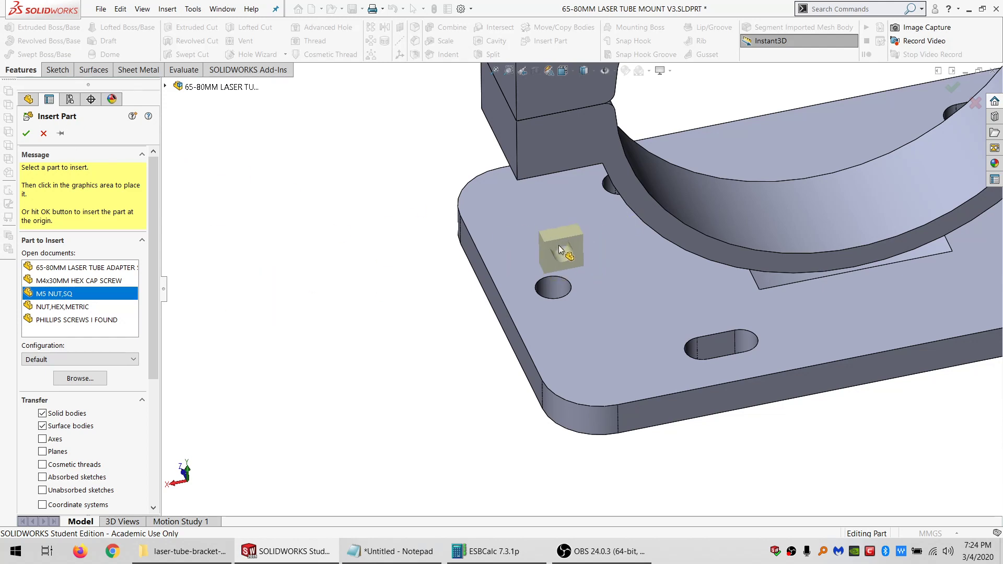
pyautogui.click(559, 245)
pyautogui.click(436, 257)
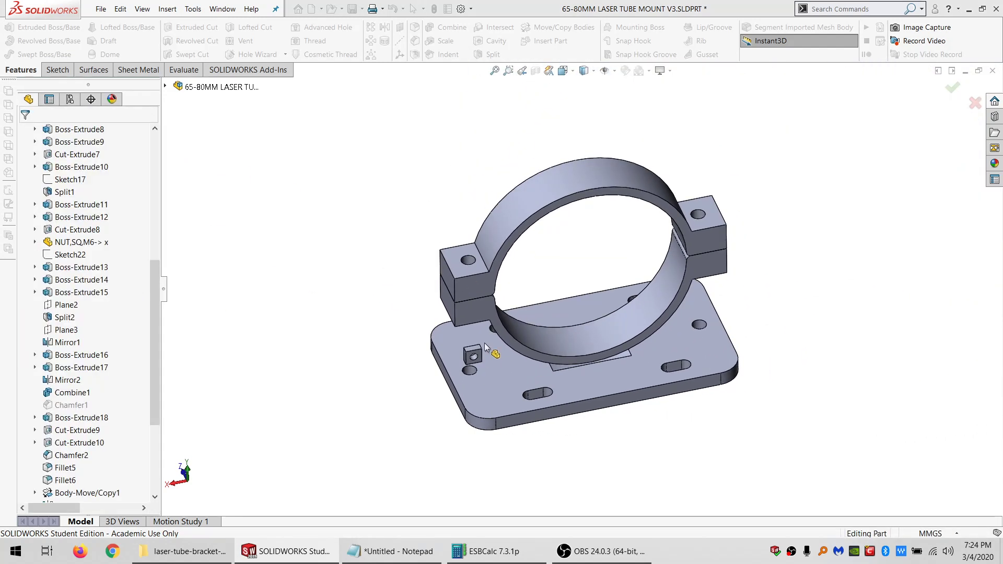
pyautogui.click(44, 134)
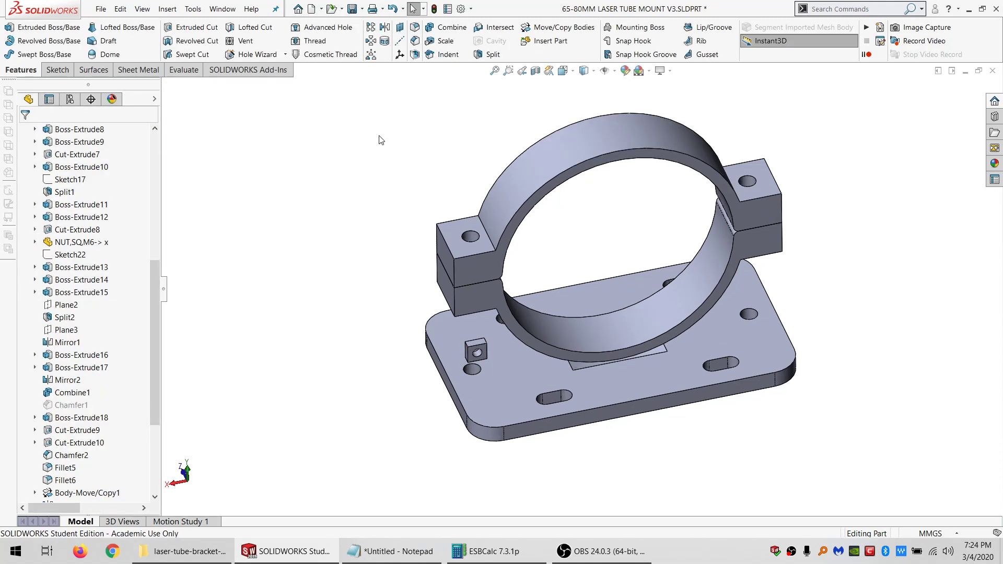
# - Insert the PHILLIPS SCREWS I FOUND part beside the mount, changing its units to the base part's, without adding locating mates
pyautogui.click(538, 40)
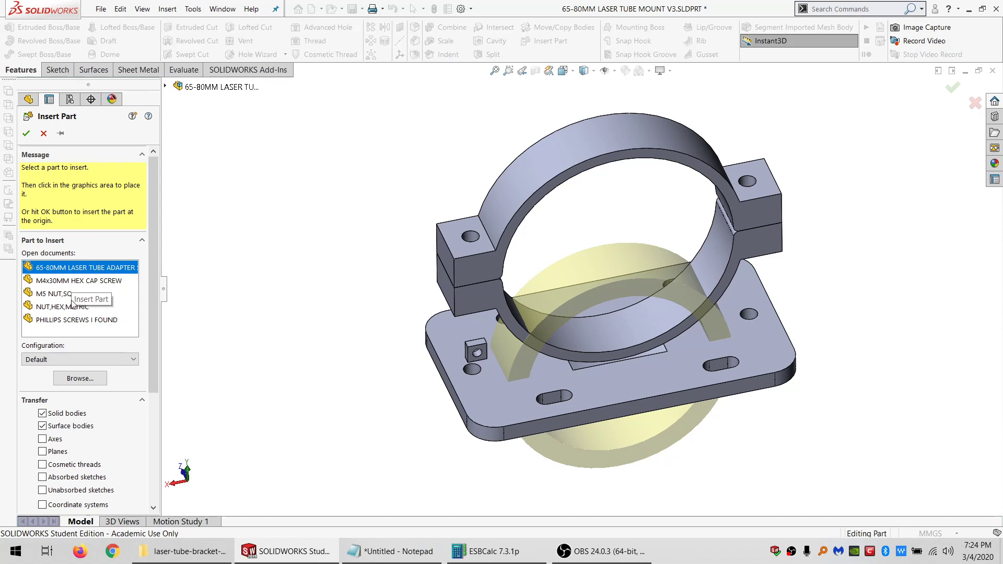
pyautogui.click(76, 318)
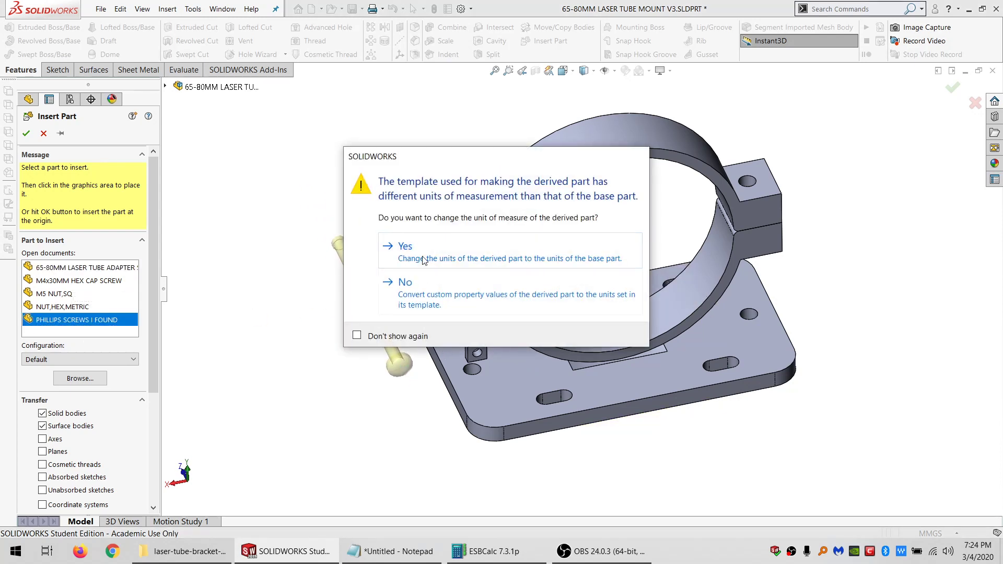
pyautogui.click(424, 260)
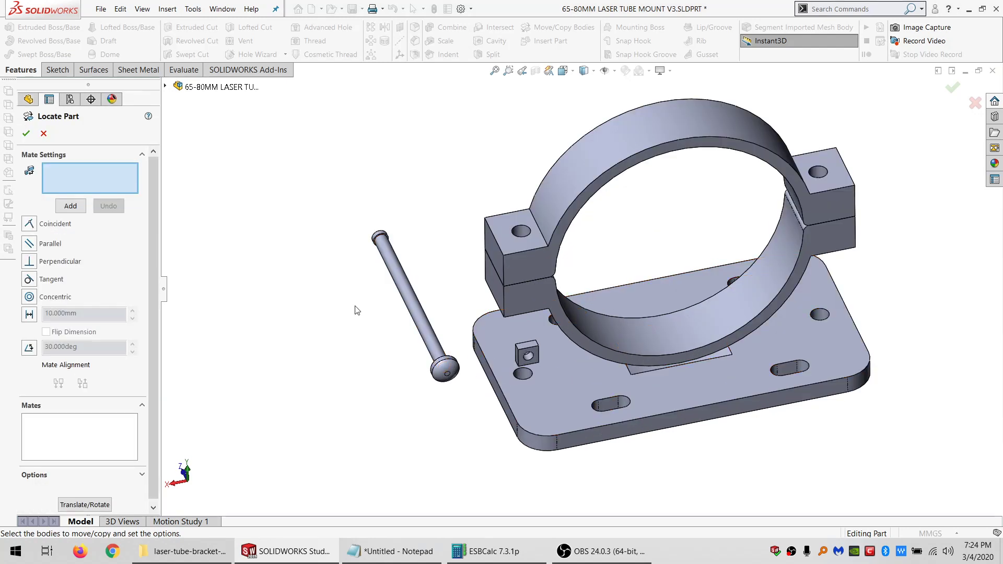
pyautogui.click(44, 134)
# - Move the PHILLIPS SCREWS I FOUND body with a concentric mate between its shank and the hole in the upper clamp ear
pyautogui.rightClick(438, 356)
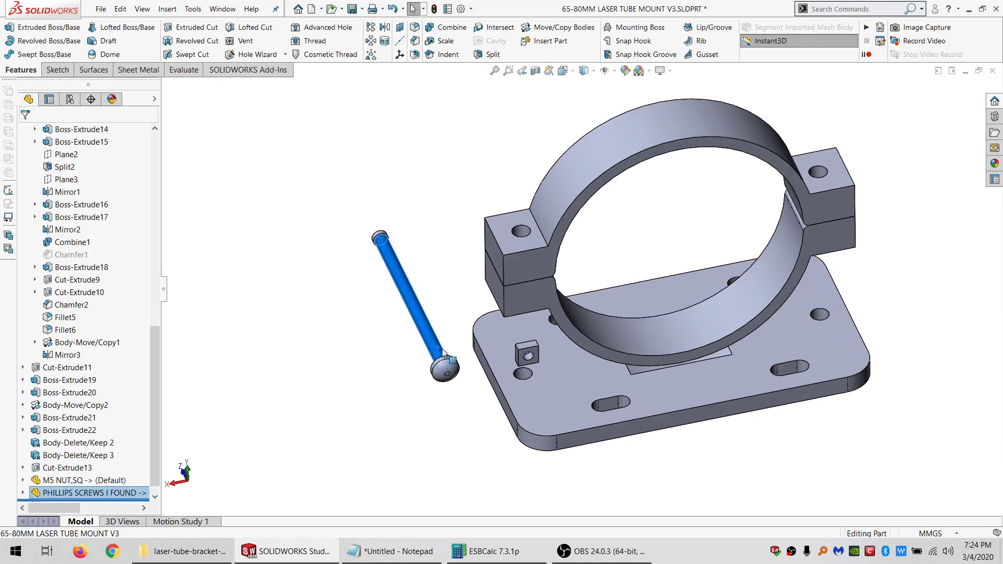
pyautogui.click(358, 369)
pyautogui.moveTo(359, 370); pyautogui.dragTo(509, 341, button='middle')
pyautogui.scroll(-3, 509, 341)
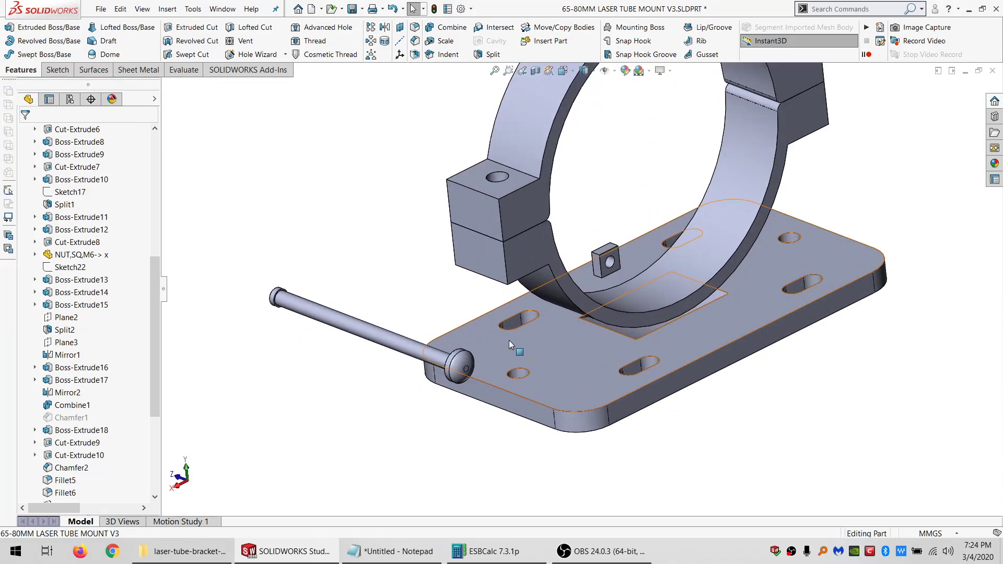
pyautogui.click(543, 28)
pyautogui.click(372, 340)
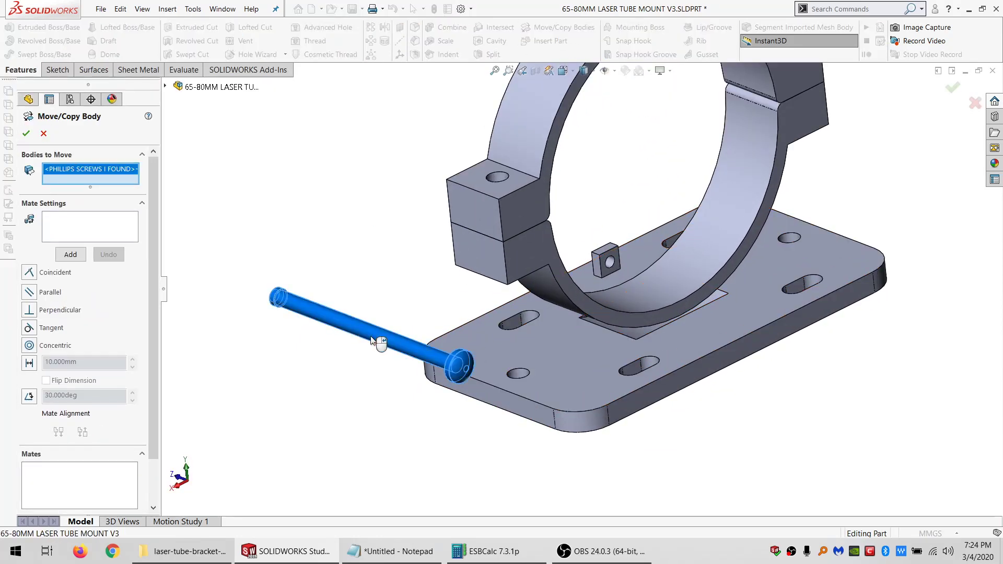
pyautogui.click(46, 225)
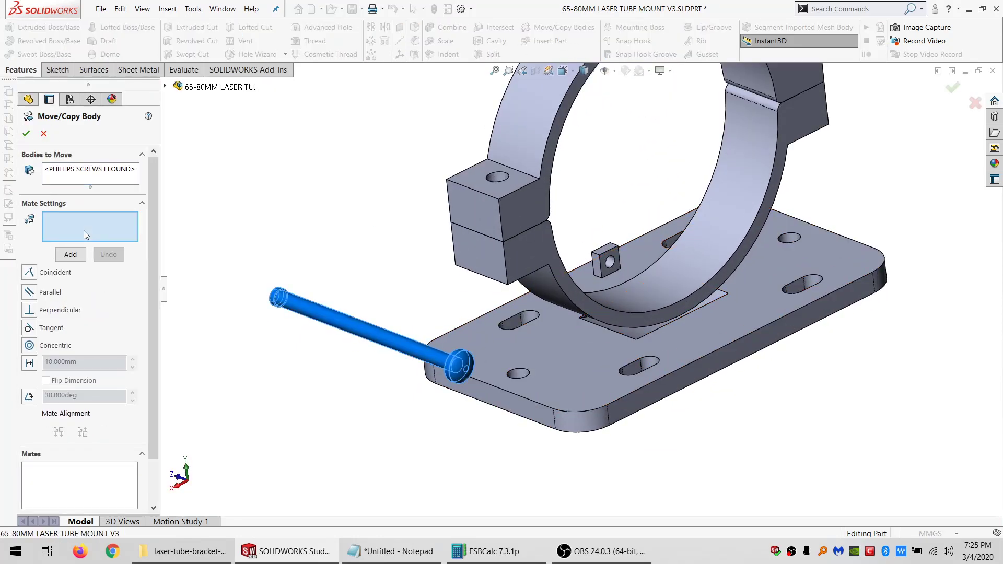
pyautogui.click(314, 311)
pyautogui.click(499, 181)
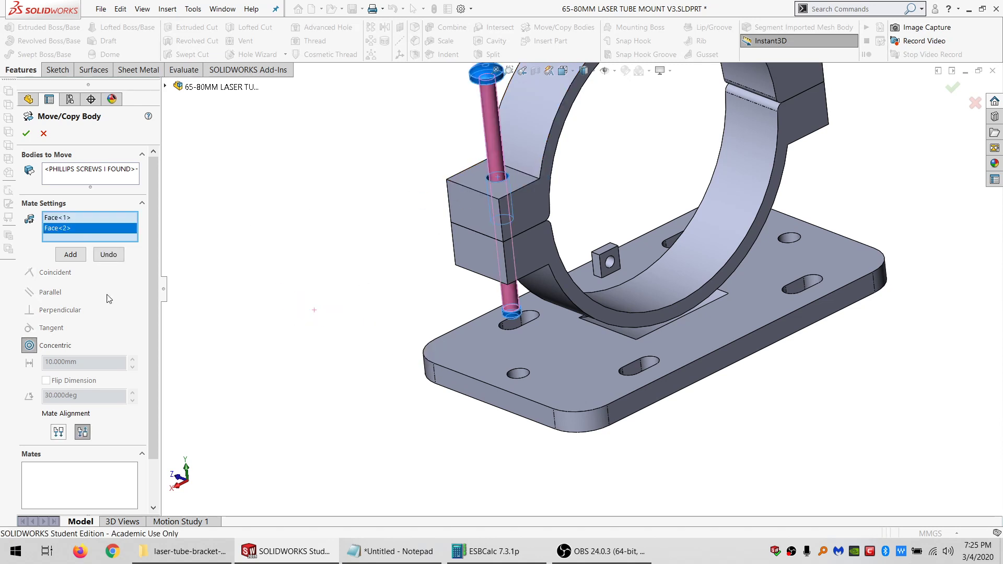
pyautogui.click(71, 255)
# - Seat the screw head on the clamp ear with a coincident mate between the head's underside and the ear's upper face
pyautogui.click(478, 165)
pyautogui.moveTo(478, 173); pyautogui.dragTo(679, 157, button='middle')
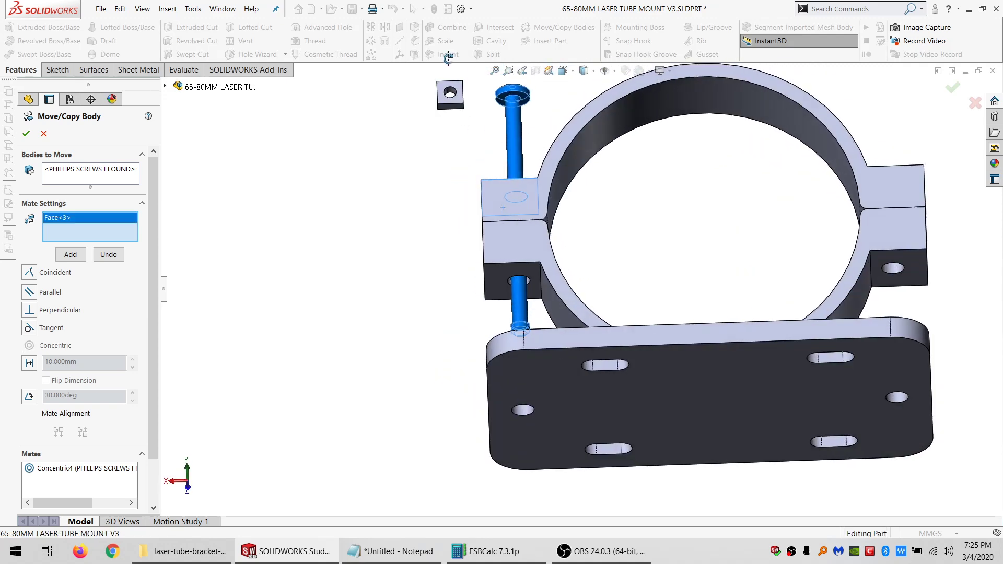
pyautogui.scroll(5, 418, 78)
pyautogui.click(528, 119)
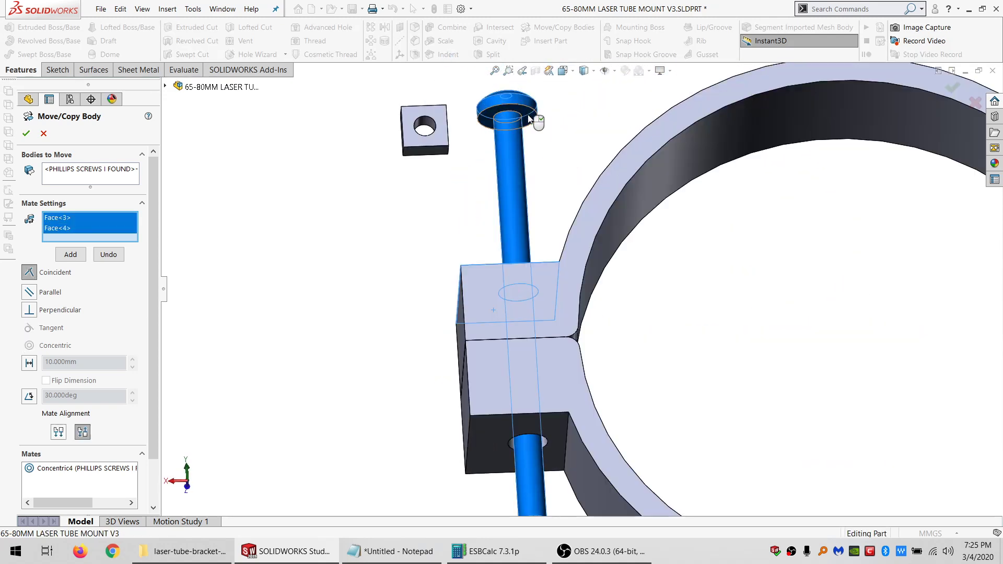
pyautogui.click(70, 255)
pyautogui.moveTo(549, 352); pyautogui.dragTo(537, 329, button='middle')
pyautogui.scroll(4, 544, 235)
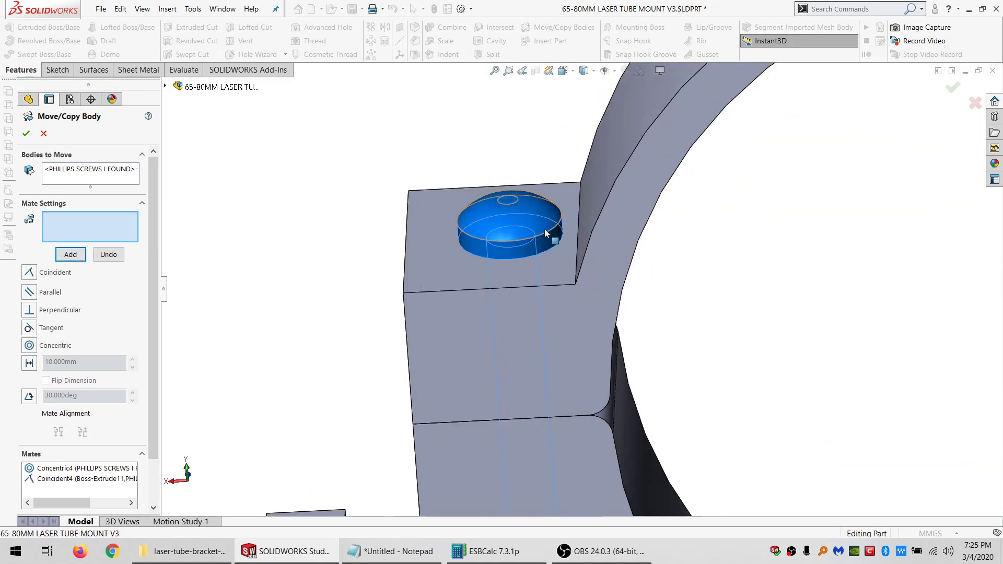
pyautogui.moveTo(545, 234); pyautogui.dragTo(572, 269, button='middle')
pyautogui.scroll(4, 564, 269)
pyautogui.scroll(-2, 573, 279)
pyautogui.scroll(-3, 568, 285)
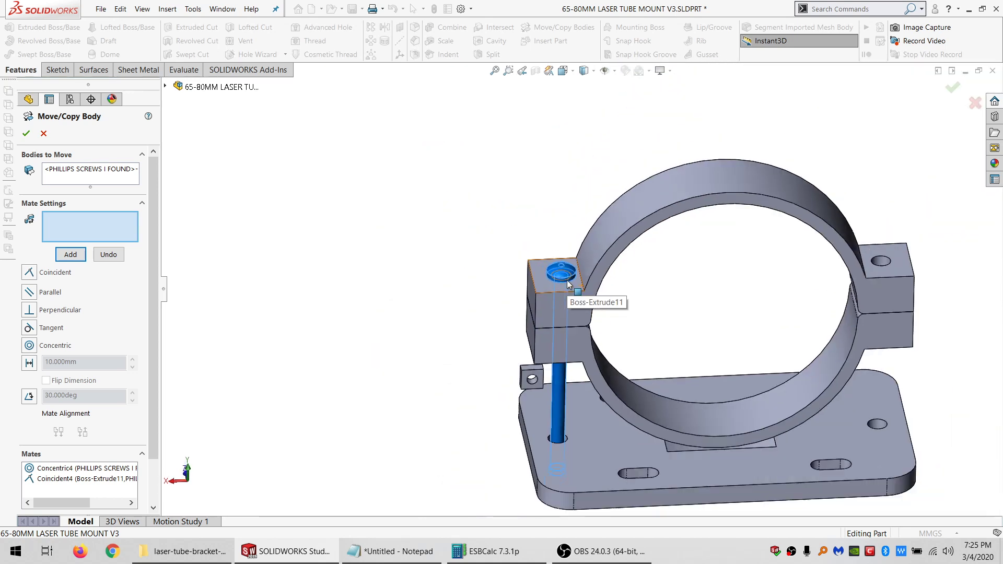
pyautogui.moveTo(585, 351); pyautogui.dragTo(591, 237, button='middle')
pyautogui.scroll(3, 591, 369)
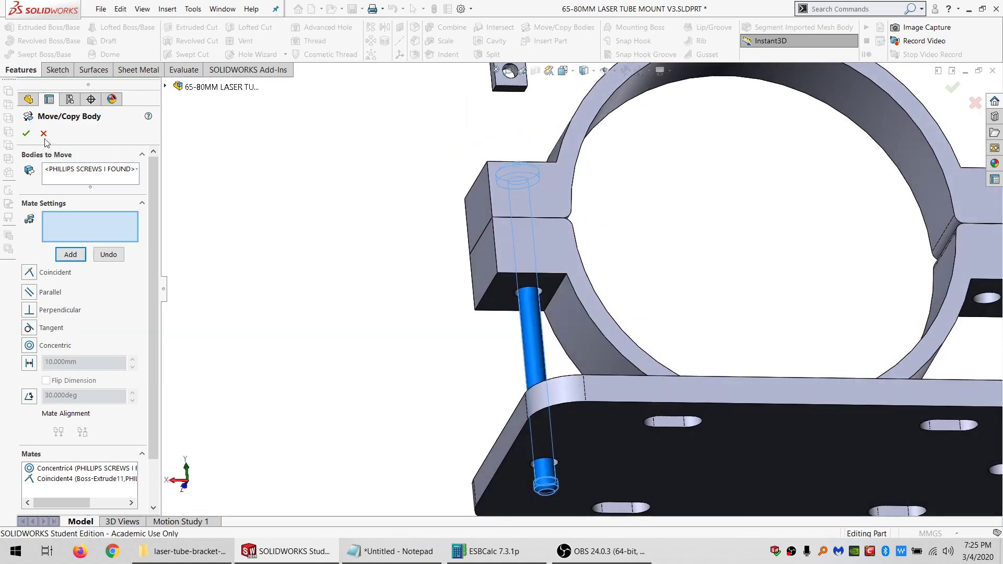
pyautogui.press('Return')
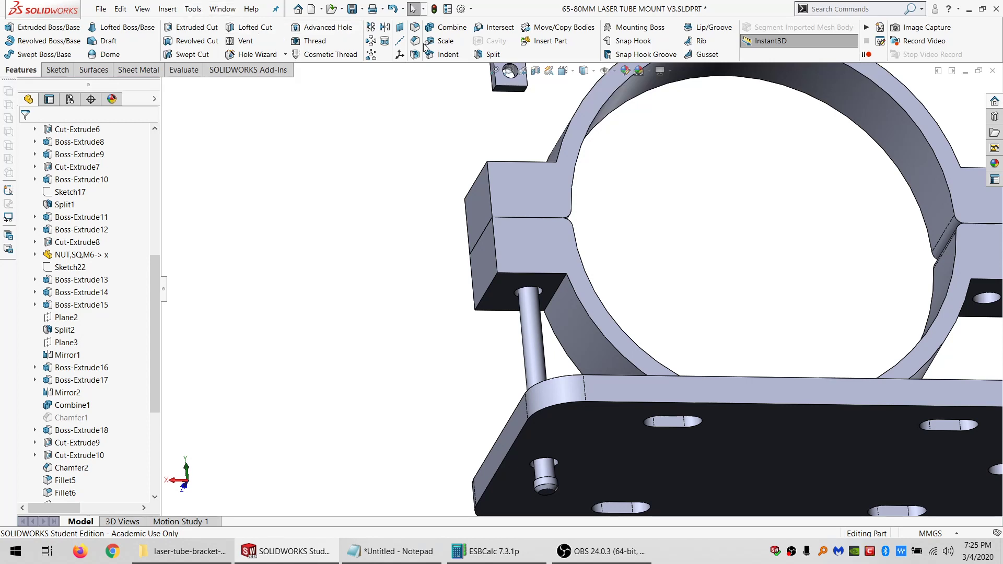
# - Insert the NUT,HEX,METRIC part in its M05.0x0.50 configuration beside the screw under the clamp ear, changing its units to the base part's
pyautogui.click(547, 42)
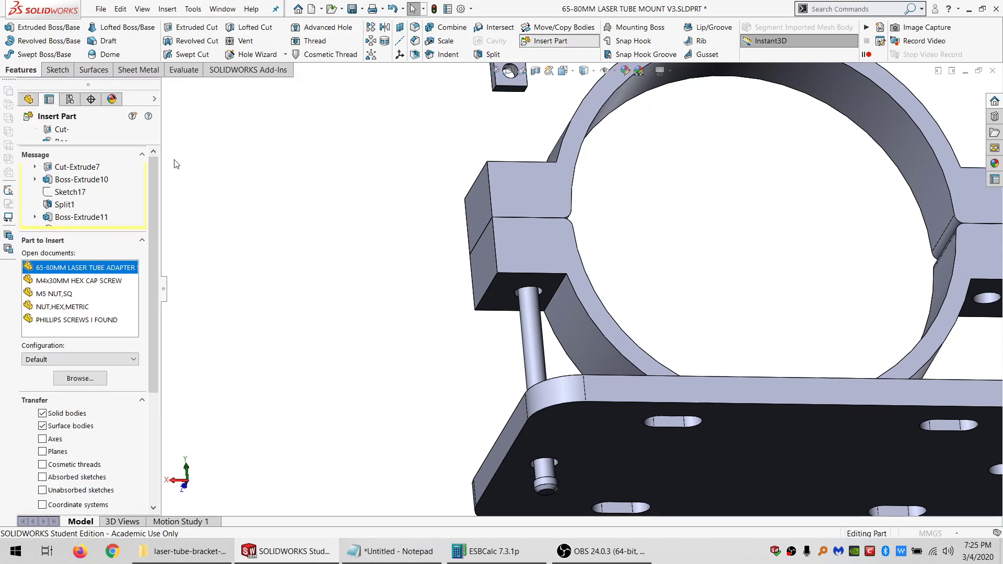
pyautogui.click(64, 308)
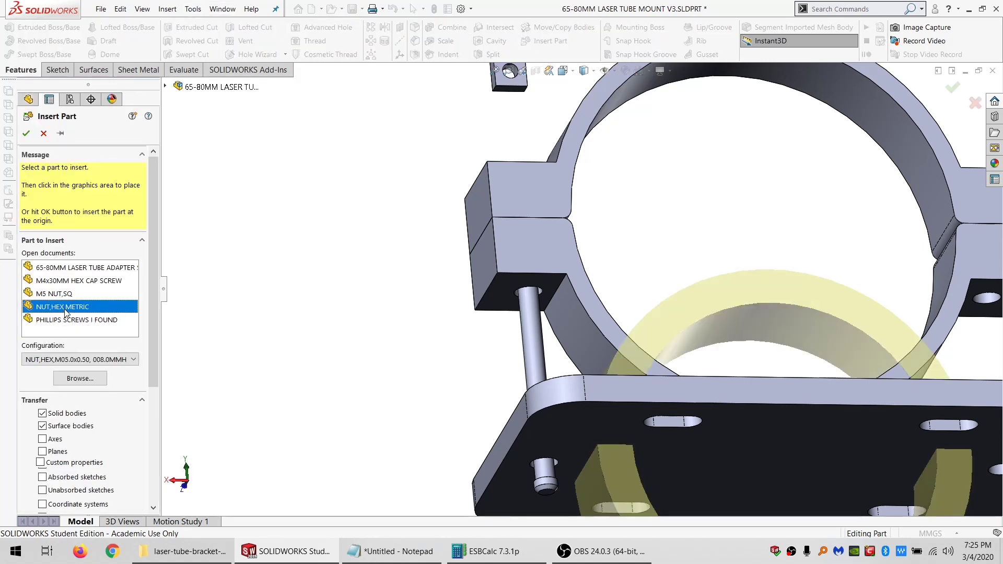
pyautogui.click(60, 359)
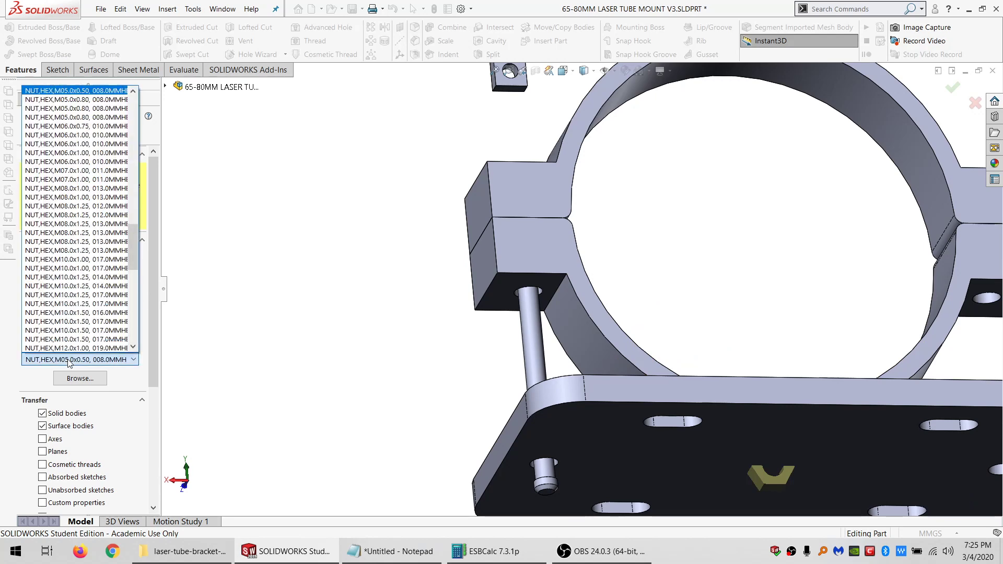
pyautogui.click(62, 361)
pyautogui.click(515, 300)
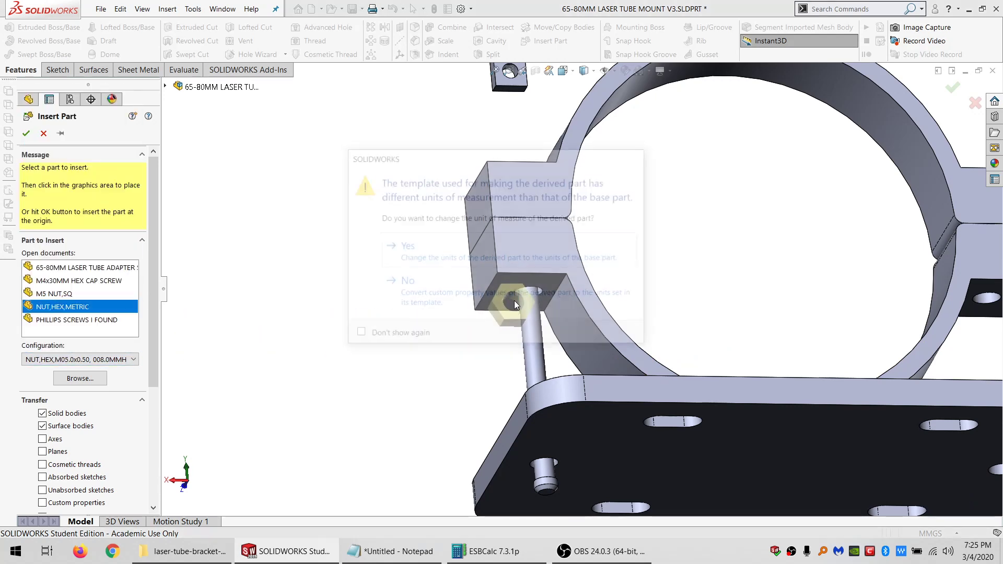
pyautogui.click(431, 247)
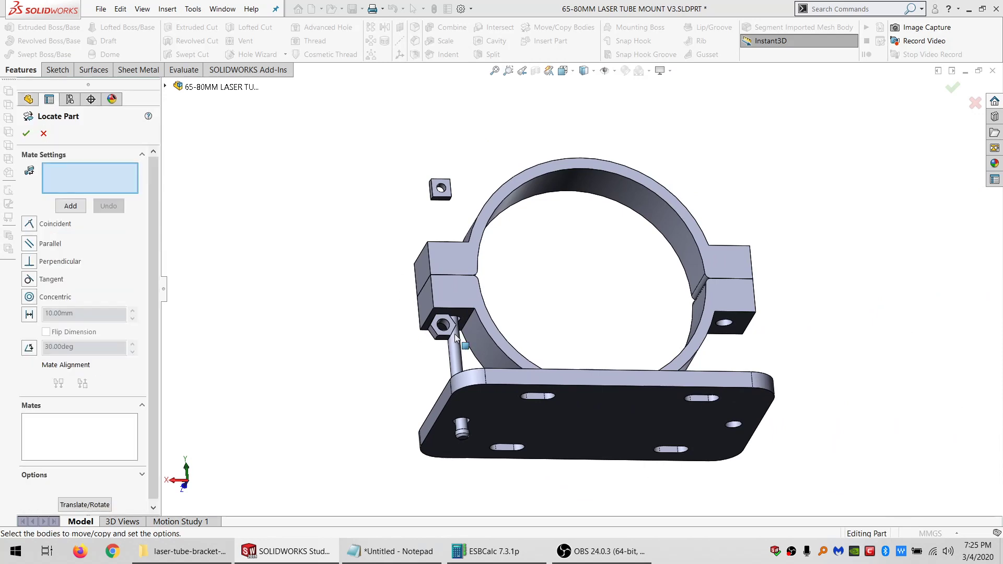
# - Mate the hex nut's bore concentric with the screw shank and its upper face coincident with the lower clamp ear's underside
pyautogui.scroll(-5, 453, 324)
pyautogui.click(478, 289)
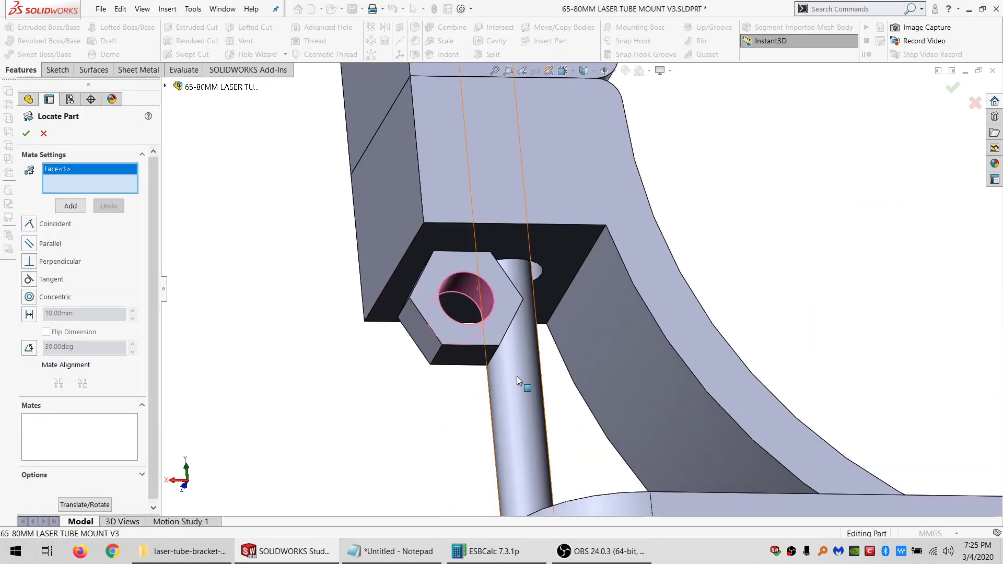
pyautogui.click(517, 376)
pyautogui.click(77, 208)
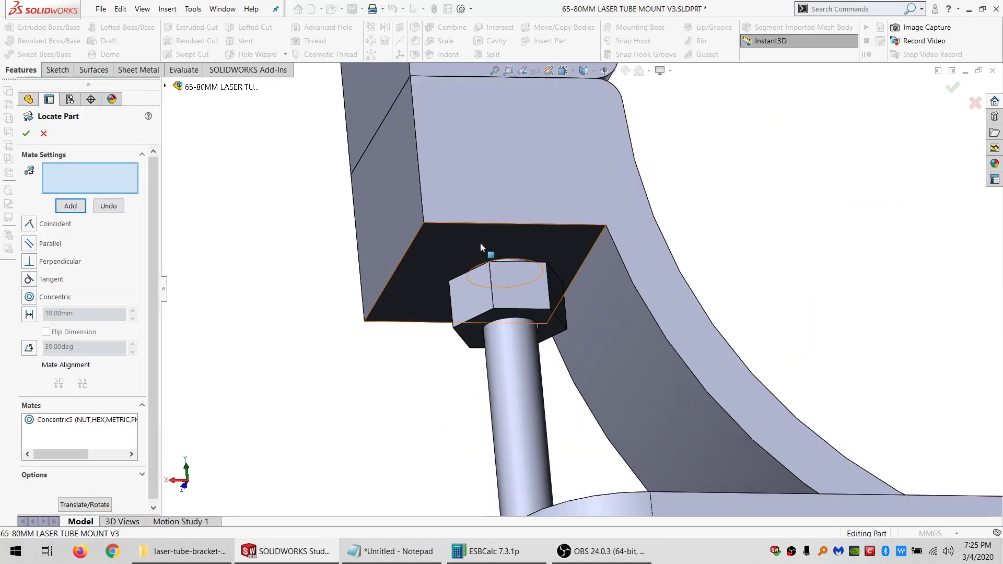
pyautogui.click(481, 243)
pyautogui.moveTo(481, 242); pyautogui.dragTo(534, 307, button='middle')
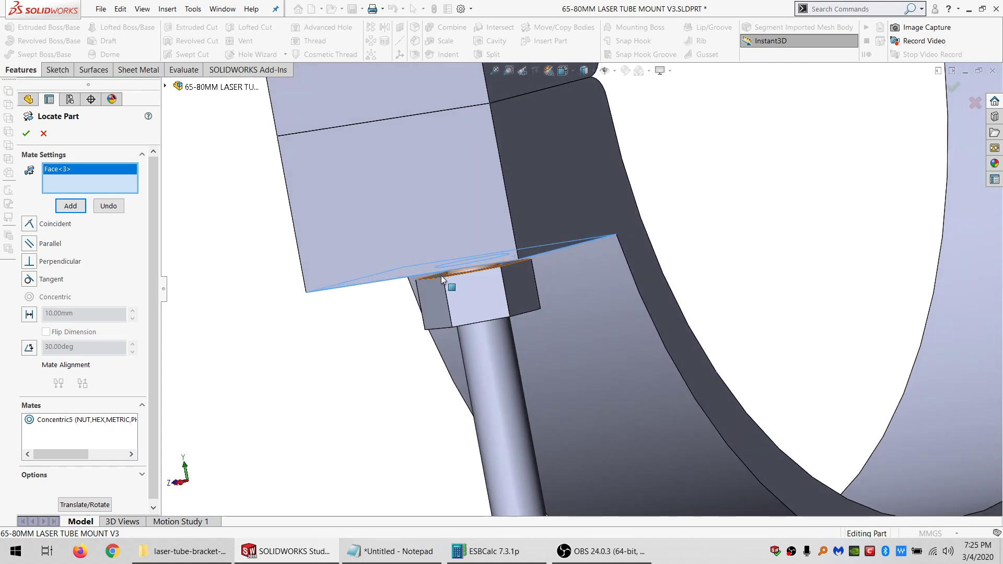
pyautogui.click(441, 275)
pyautogui.click(63, 207)
# - Align one flat of the hex nut with the clamp ear's front face using a parallel mate, and finish locating the part
pyautogui.moveTo(454, 280)
pyautogui.mouseDown(button='middle')
pyautogui.moveTo(510, 267)
pyautogui.moveTo(489, 258)
pyautogui.moveTo(464, 277)
pyautogui.moveTo(473, 250)
pyautogui.moveTo(476, 259)
pyautogui.moveTo(460, 261)
pyautogui.mouseUp(button='middle')
pyautogui.click(459, 261)
pyautogui.click(432, 174)
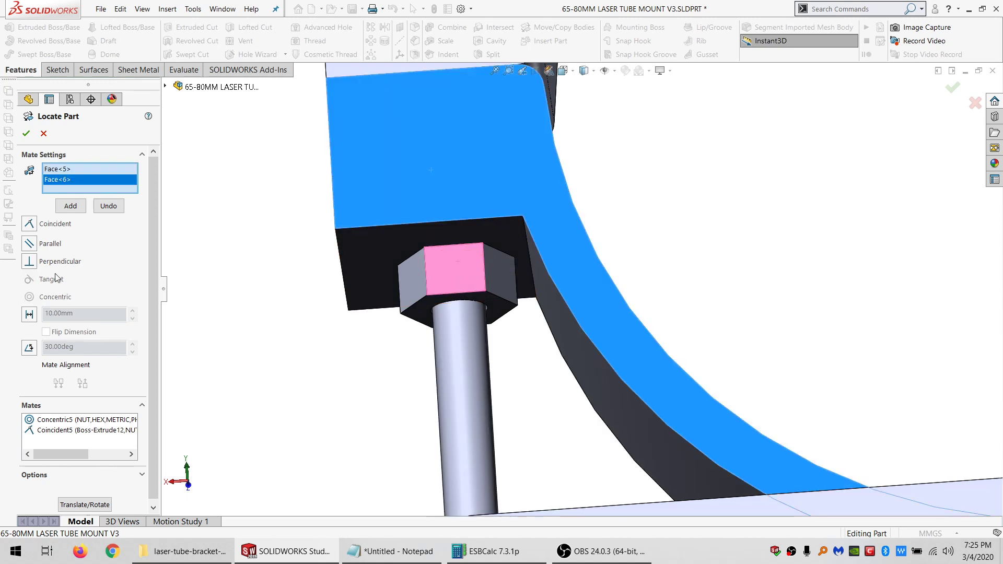
pyautogui.click(29, 244)
pyautogui.click(71, 206)
pyautogui.press('Return')
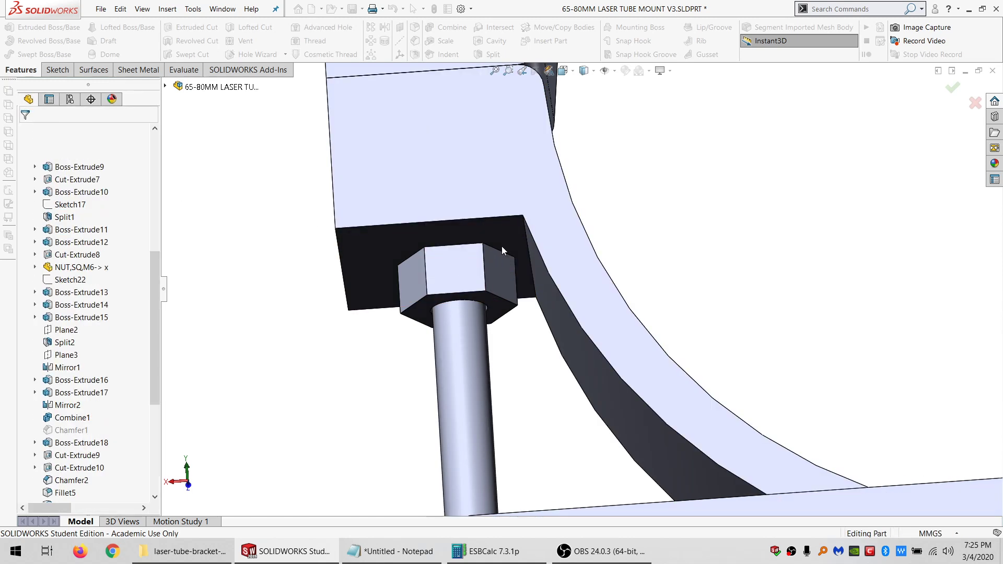
# - Mirror the hex nut body about its lower face to stack a second nut on the screw
pyautogui.scroll(5, 515, 242)
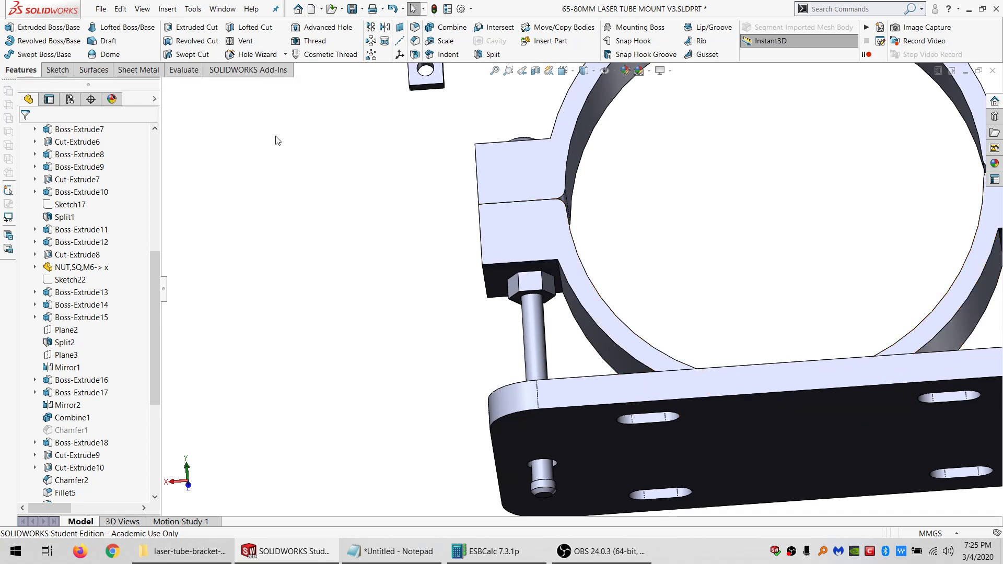
pyautogui.scroll(-3, 540, 314)
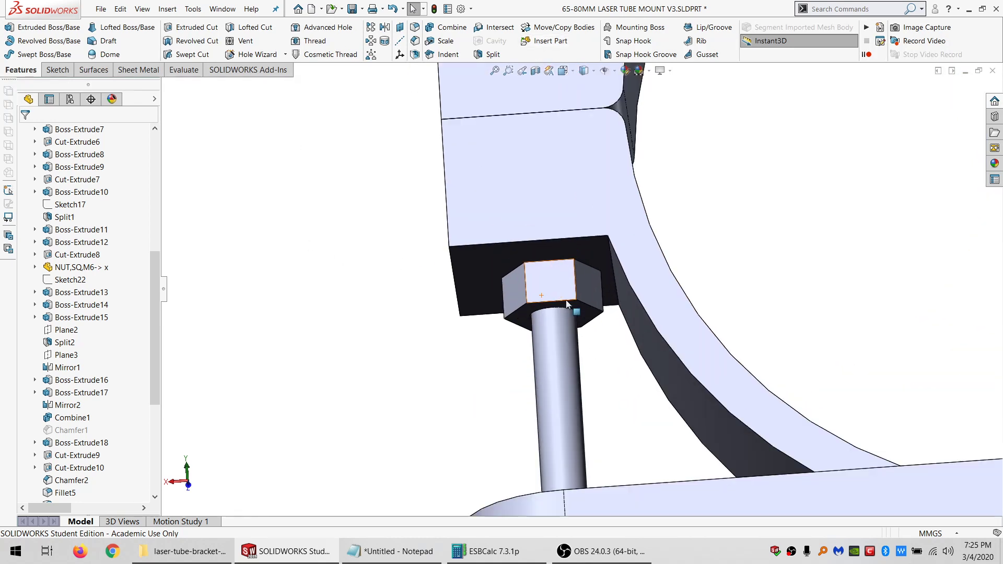
pyautogui.click(540, 314)
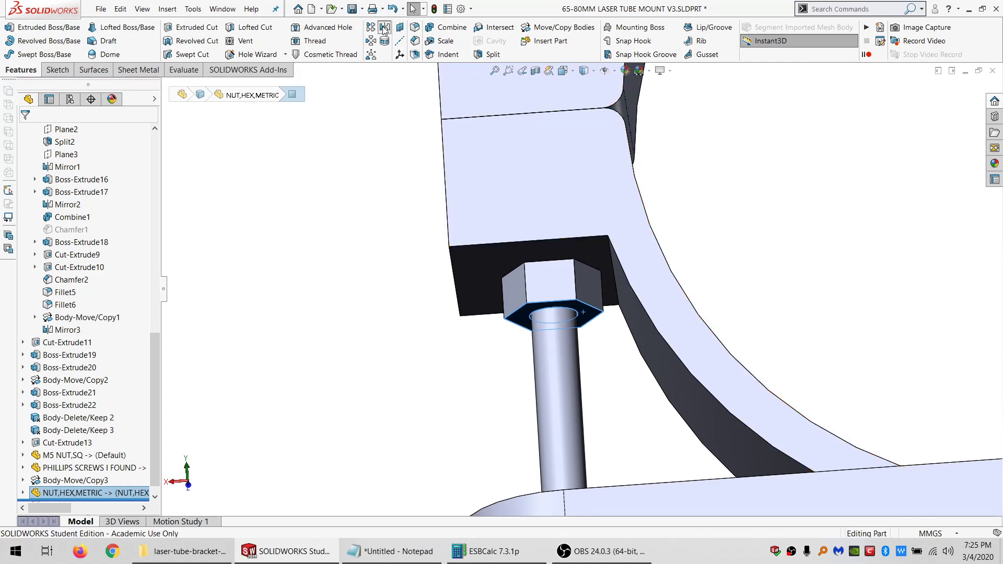
pyautogui.click(384, 29)
pyautogui.click(45, 259)
pyautogui.click(551, 283)
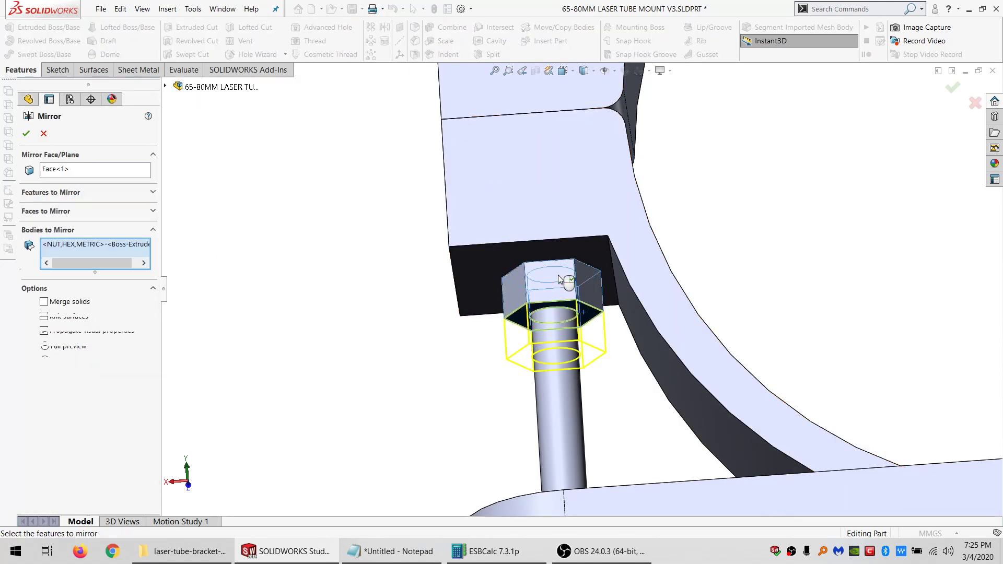
pyautogui.press('Return')
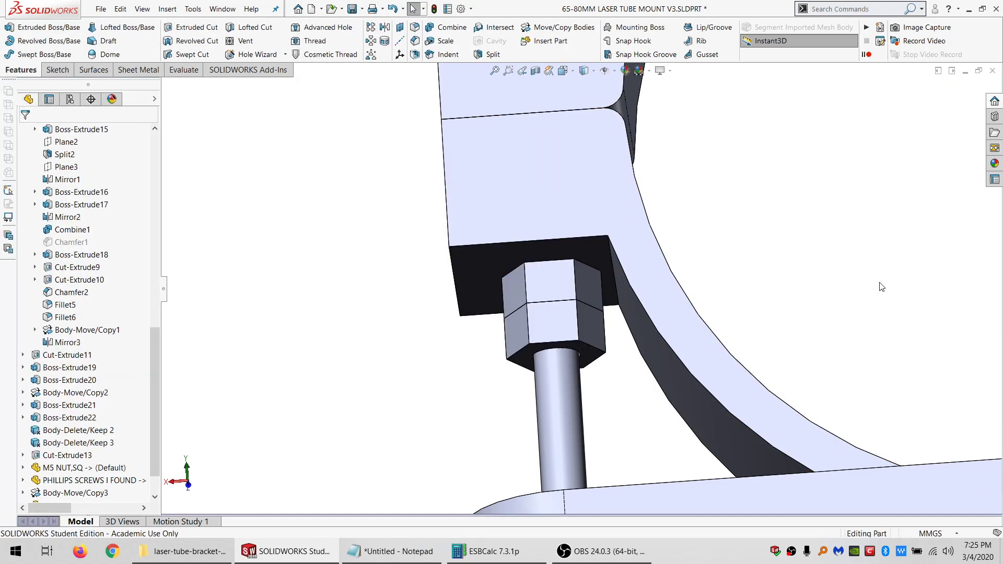
# - Examine the screw, the stacked hex nuts and their fit between clamp ear and base plate from several angles
pyautogui.scroll(5, 839, 302)
pyautogui.moveTo(840, 303); pyautogui.dragTo(773, 334, button='middle')
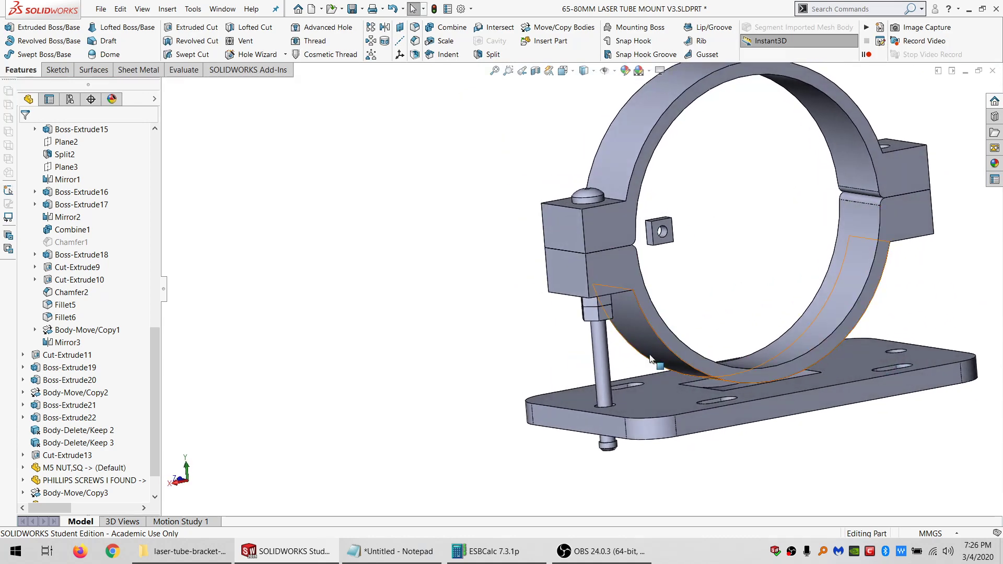
pyautogui.scroll(5, 614, 311)
pyautogui.moveTo(623, 245); pyautogui.dragTo(577, 398, button='middle')
pyautogui.scroll(3, 643, 365)
pyautogui.scroll(-2, 643, 371)
pyautogui.scroll(-3, 612, 360)
pyautogui.scroll(4, 581, 352)
pyautogui.moveTo(580, 274); pyautogui.dragTo(587, 314, button='middle')
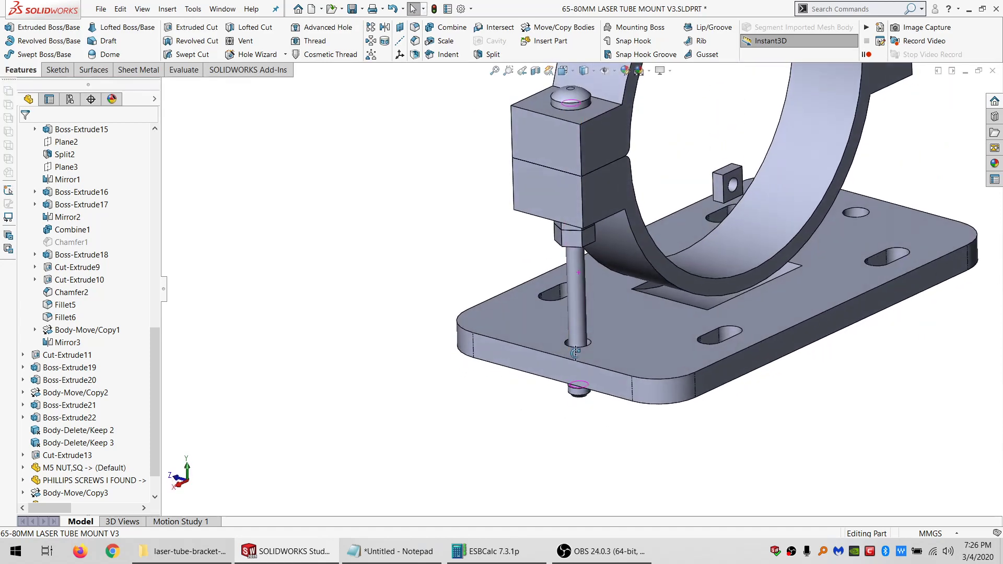
pyautogui.scroll(-3, 588, 317)
pyautogui.scroll(3, 592, 297)
pyautogui.scroll(-3, 589, 260)
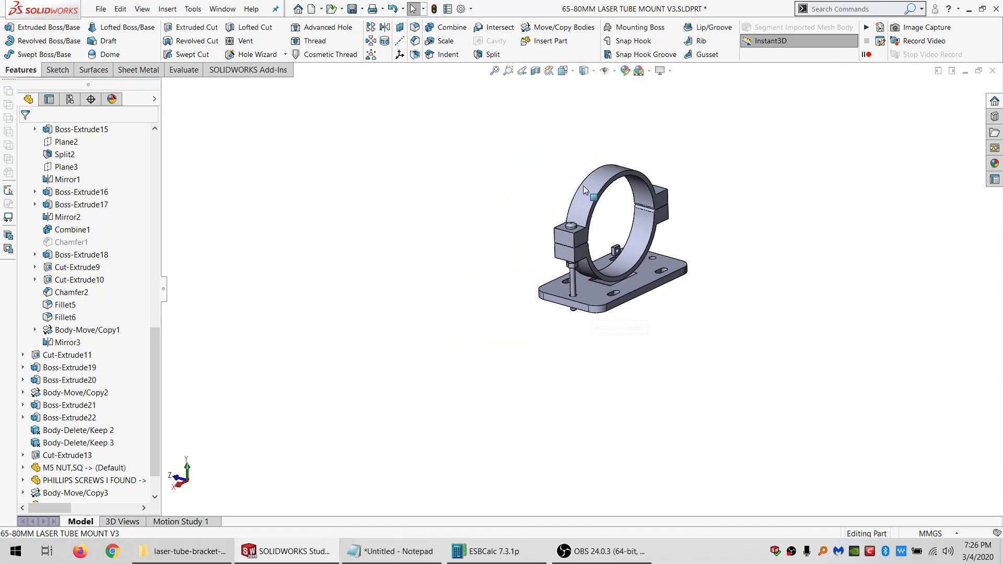
pyautogui.scroll(4, 566, 334)
pyautogui.moveTo(566, 334); pyautogui.dragTo(517, 387, button='middle')
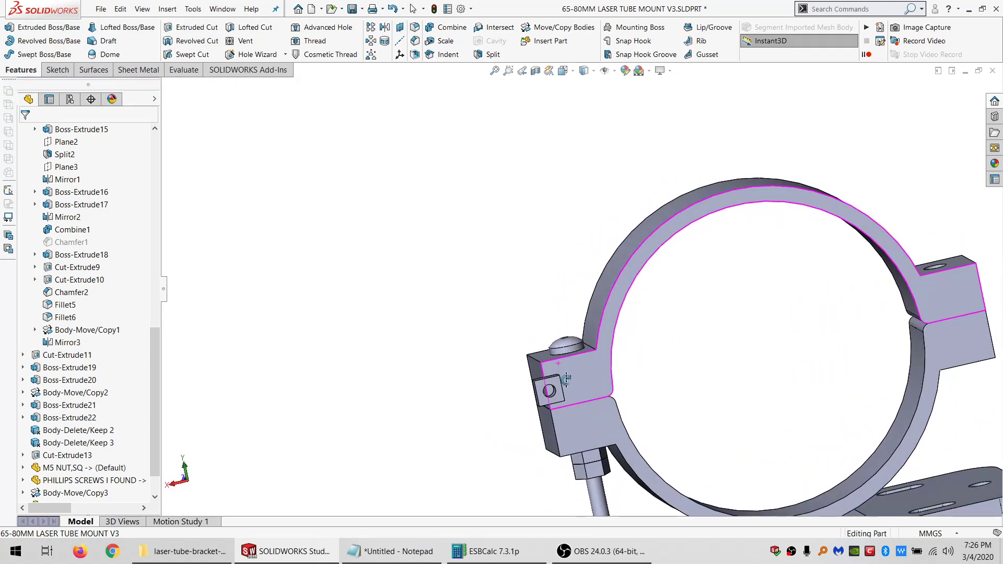
pyautogui.moveTo(539, 351); pyautogui.dragTo(366, 447, button='middle')
pyautogui.click(586, 475)
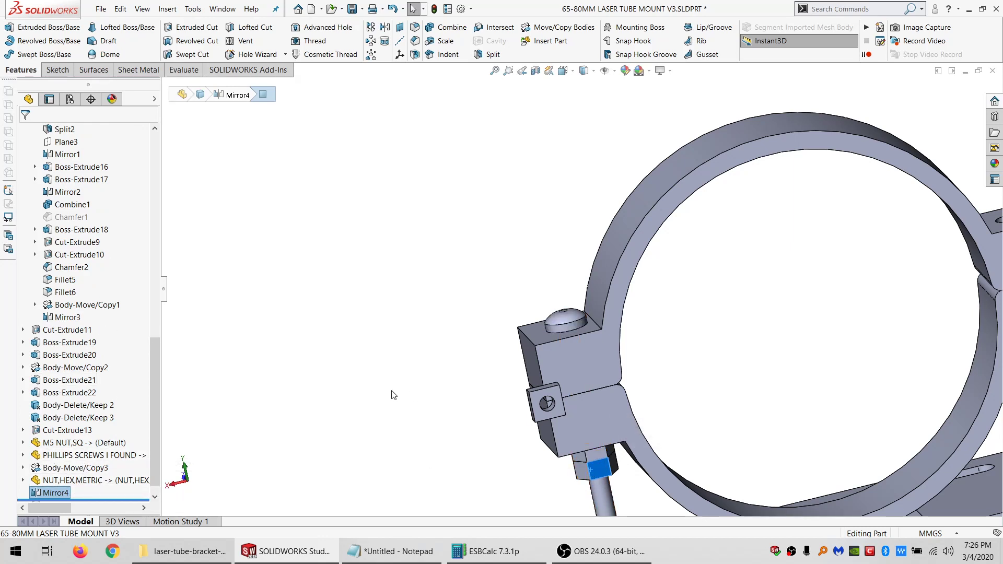
pyautogui.moveTo(566, 441)
pyautogui.mouseDown(button='middle')
pyautogui.moveTo(585, 400)
pyautogui.moveTo(564, 429)
pyautogui.mouseUp(button='middle')
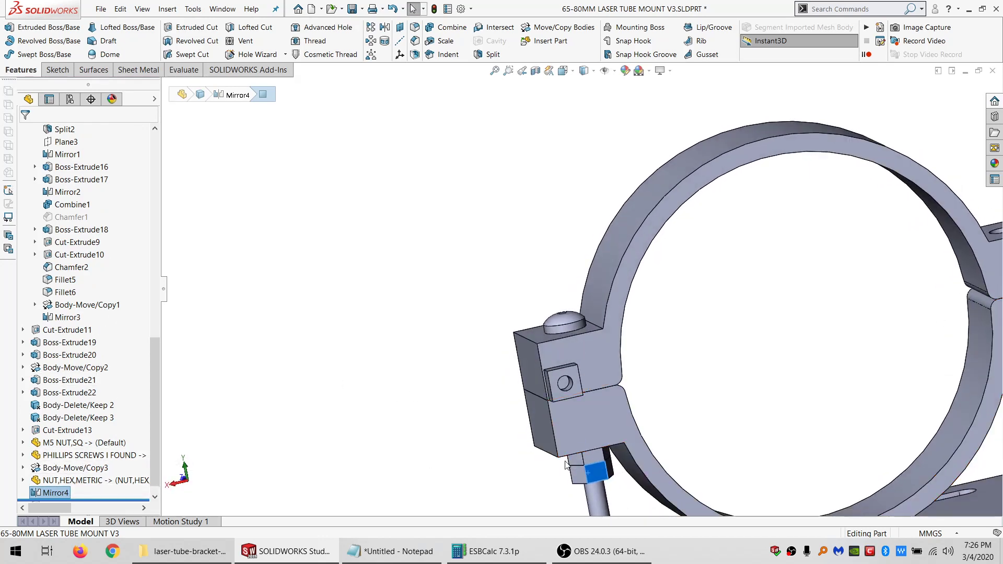
pyautogui.click(335, 265)
# - Insert another NUT,HEX,METRIC part in the M05.0x0.50 configuration beside the screw head above the clamp ear
pyautogui.click(543, 41)
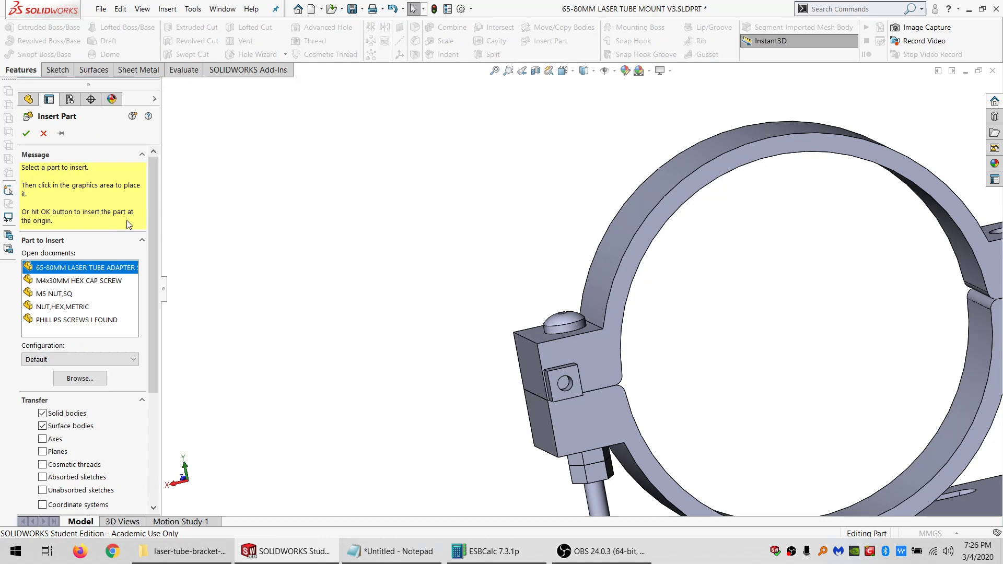
pyautogui.click(73, 307)
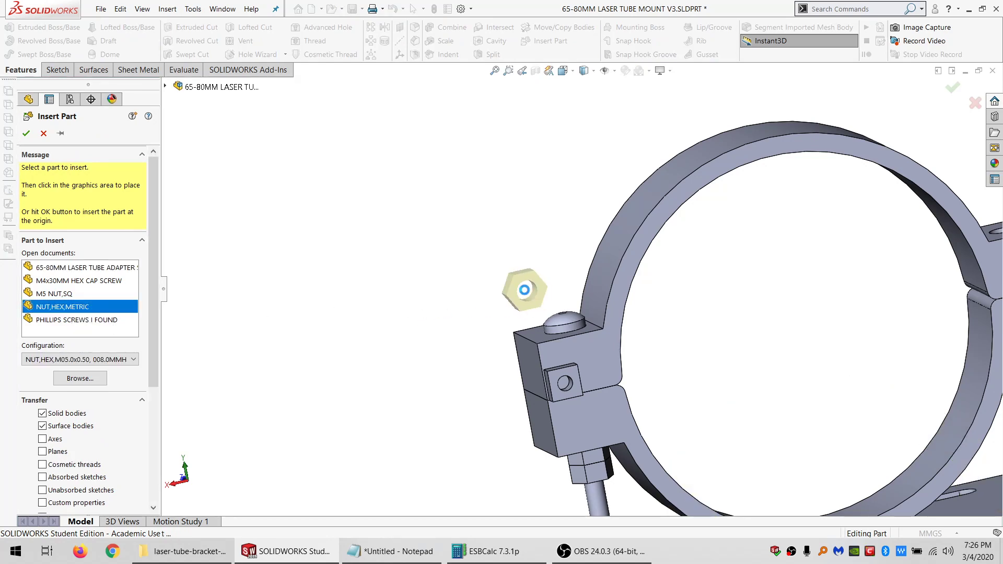
pyautogui.scroll(3, 491, 291)
pyautogui.click(491, 291)
pyautogui.scroll(-5, 477, 272)
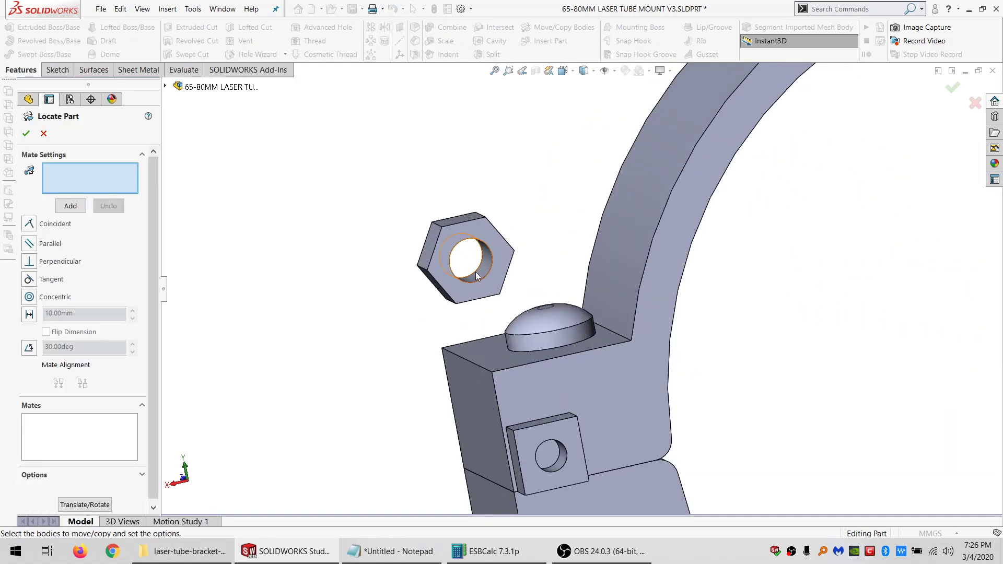
# - Mate the hex nut's lower face coincident with the clamp ear's top face and one flat parallel to the ear's front face
pyautogui.click(478, 290)
pyautogui.click(479, 355)
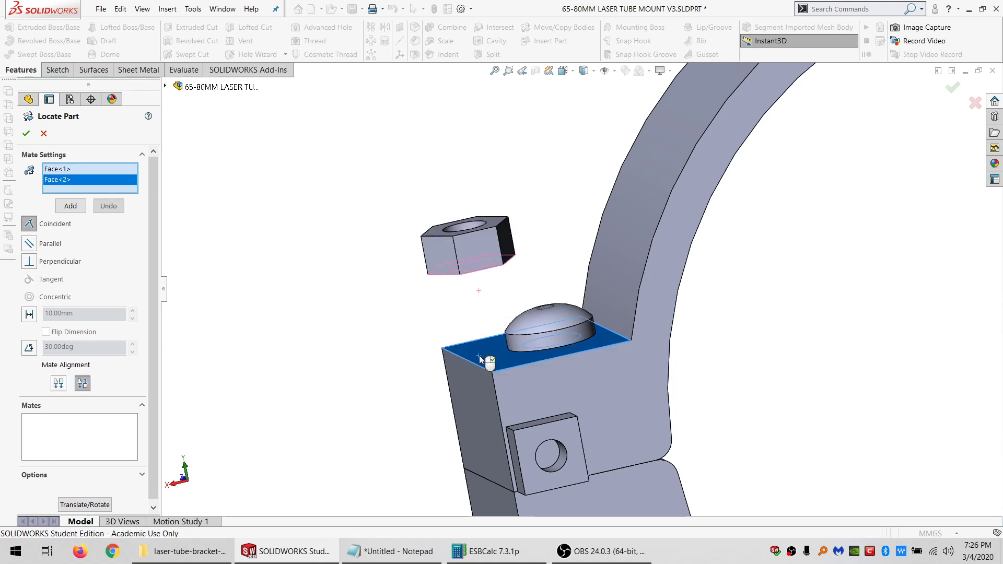
pyautogui.click(69, 207)
pyautogui.click(475, 248)
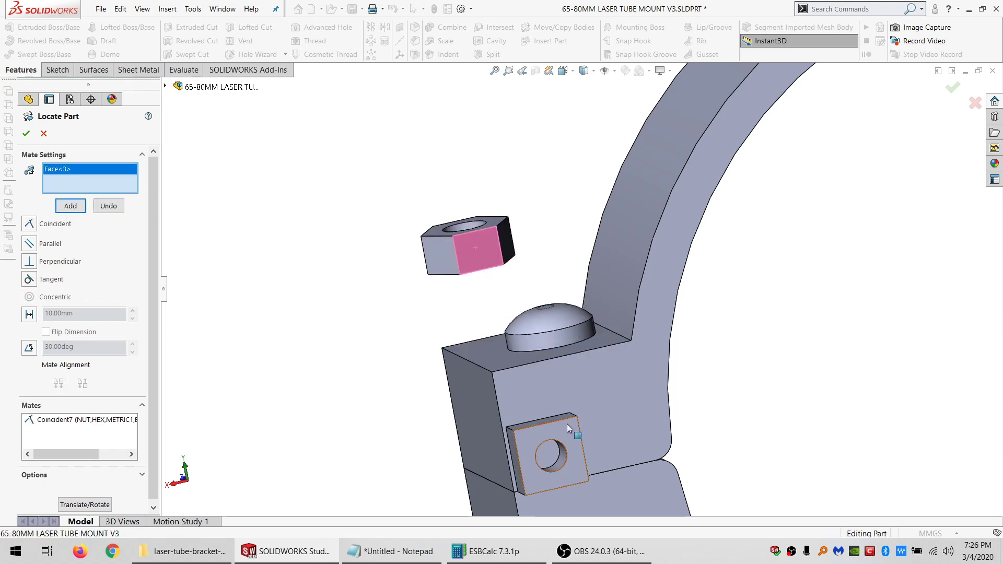
pyautogui.click(540, 395)
pyautogui.click(32, 246)
pyautogui.click(71, 206)
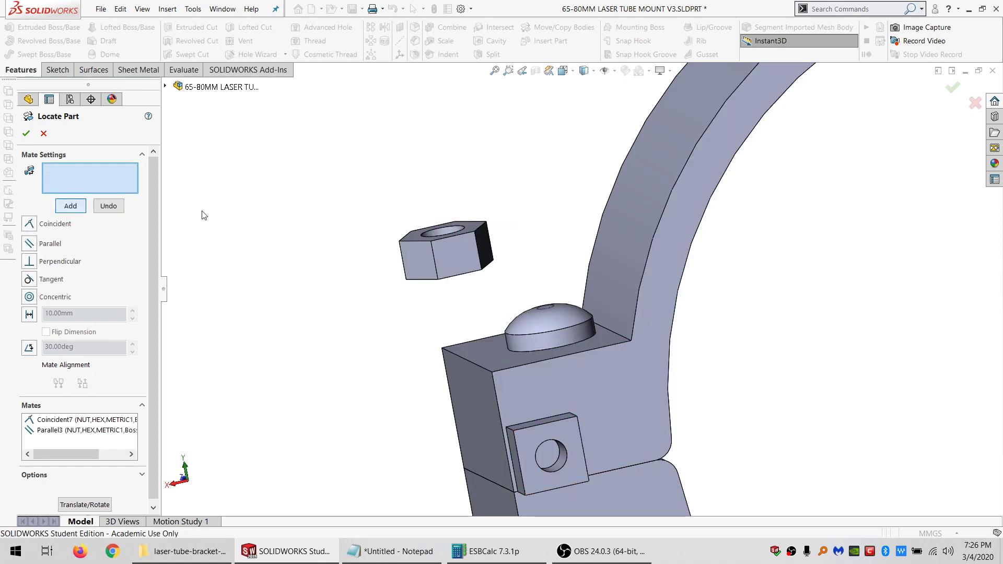
# - Mate the hex nut's hole concentric with the screw shaft and finish locating the part
pyautogui.click(442, 235)
pyautogui.scroll(5, 570, 415)
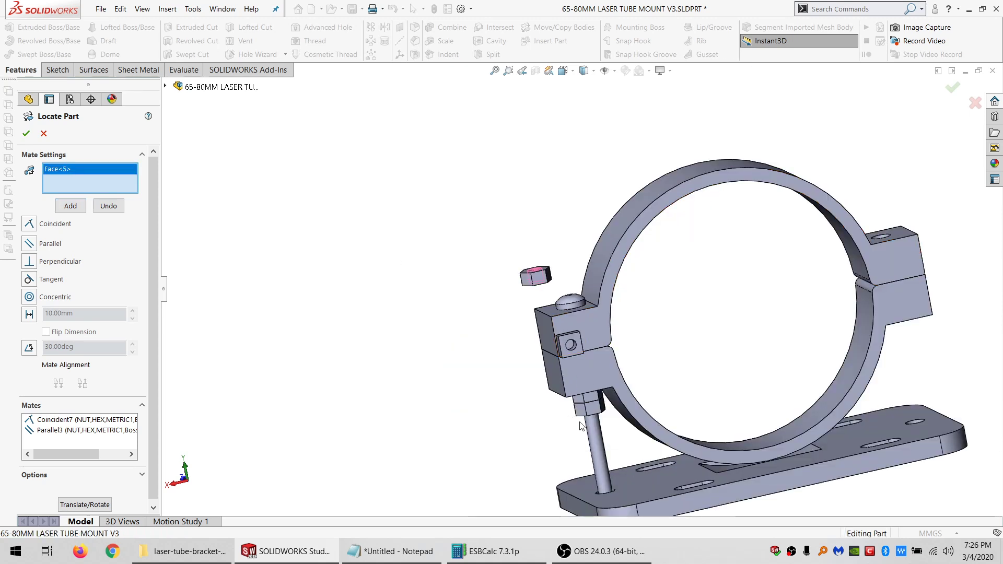
pyautogui.click(591, 426)
pyautogui.click(71, 206)
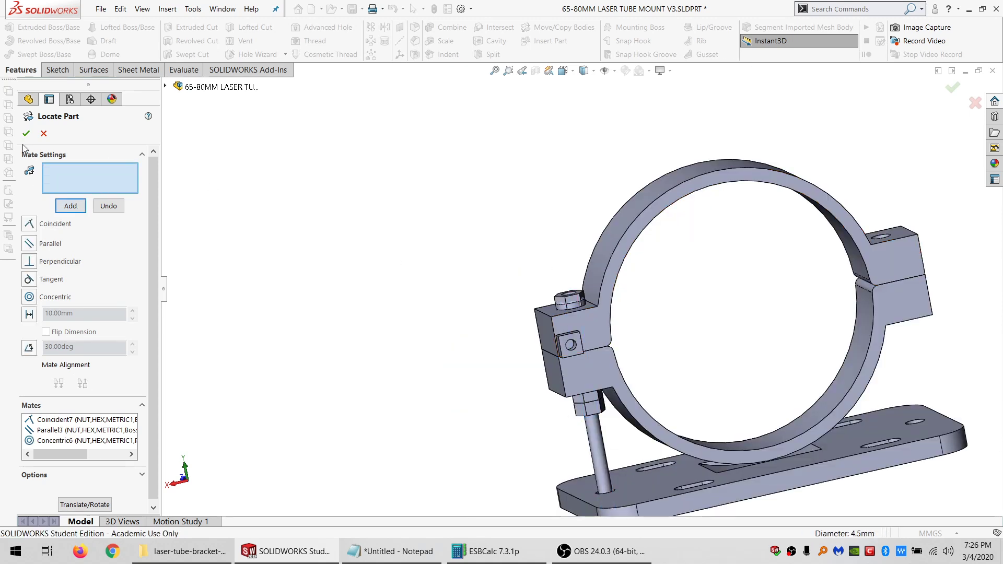
pyautogui.scroll(-8, 594, 297)
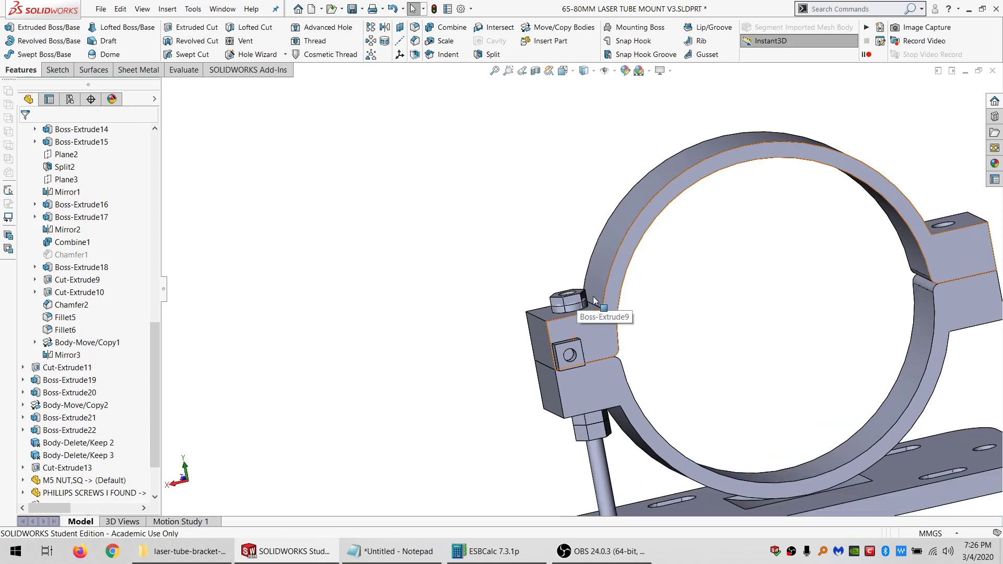
# - Examine the hex nuts on the screw, the clamp ear and the screw's passage through the base plate from several angles
pyautogui.moveTo(563, 307)
pyautogui.mouseDown(button='middle')
pyautogui.moveTo(525, 265)
pyautogui.moveTo(560, 303)
pyautogui.mouseUp(button='middle')
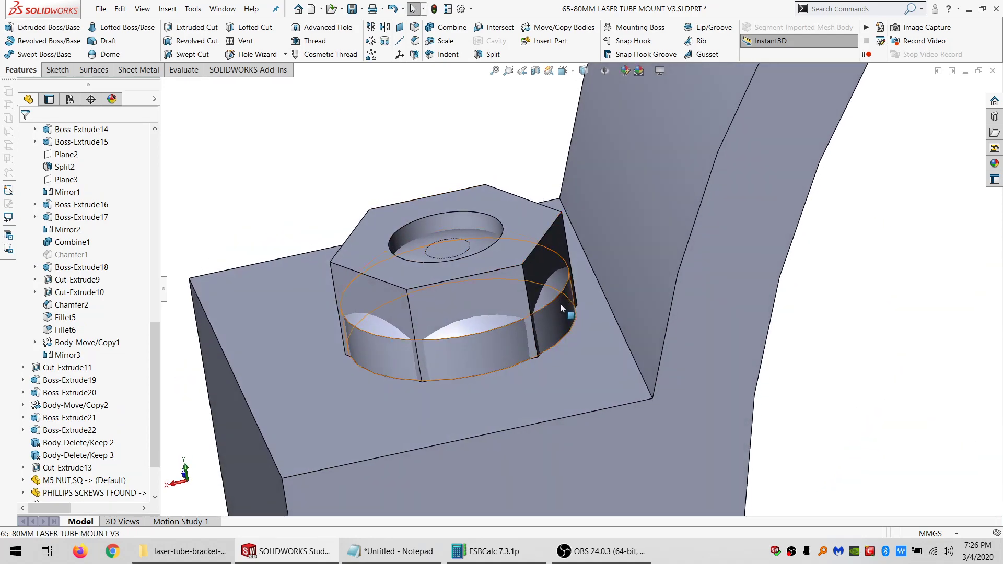
pyautogui.scroll(6, 574, 371)
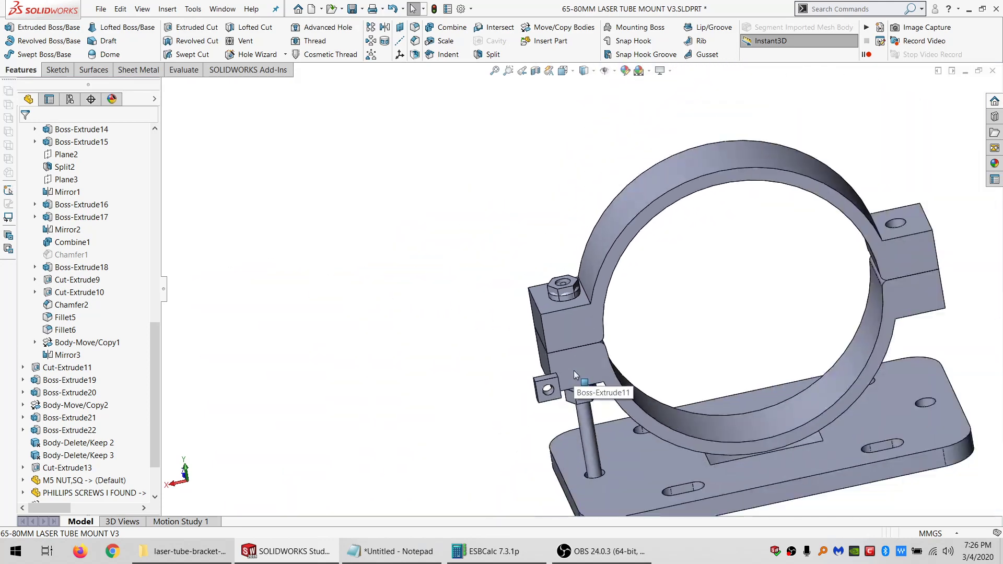
pyautogui.scroll(-6, 592, 397)
pyautogui.moveTo(594, 368); pyautogui.dragTo(605, 237, button='middle')
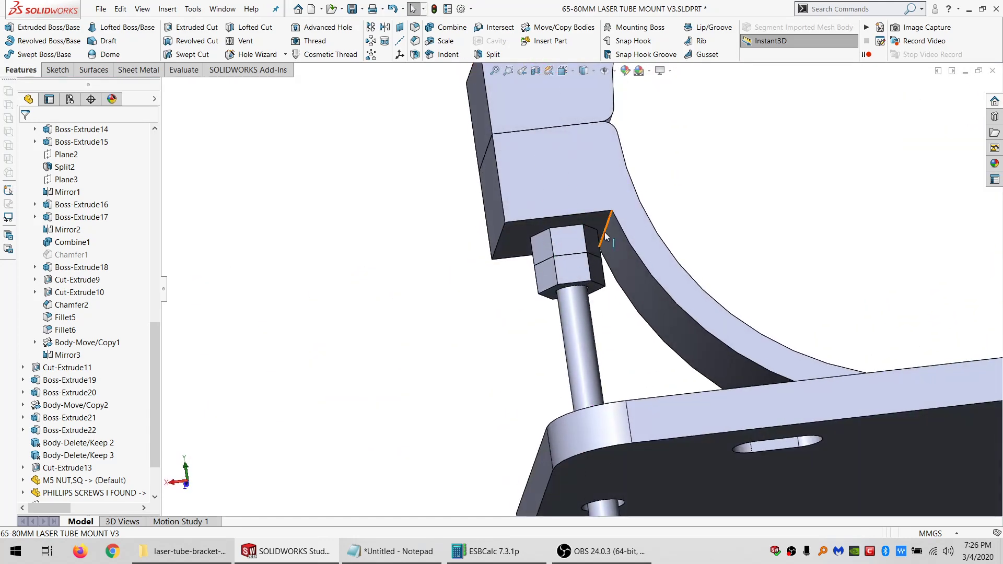
pyautogui.scroll(5, 596, 345)
pyautogui.scroll(-6, 596, 345)
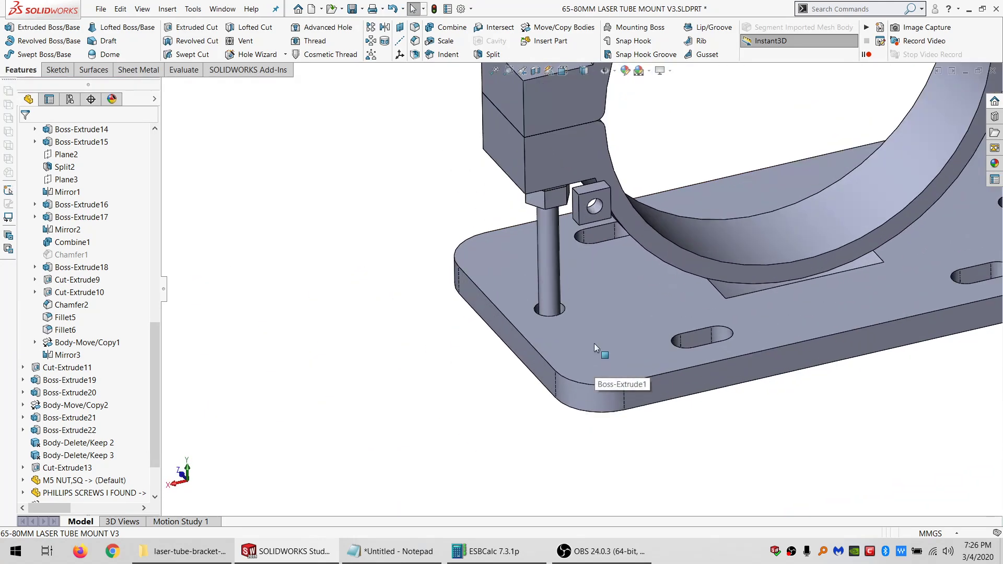
pyautogui.scroll(5, 587, 271)
pyautogui.scroll(-7, 595, 246)
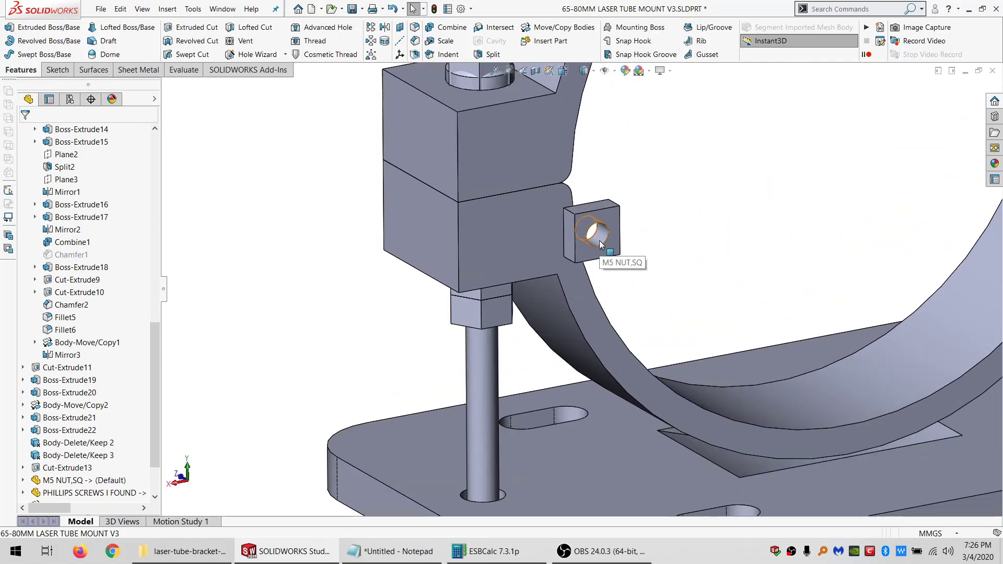
# - Try to move the M5 square nut body with a concentric mate to the screw shaft, and undo that mate
pyautogui.click(600, 240)
pyautogui.scroll(5, 597, 317)
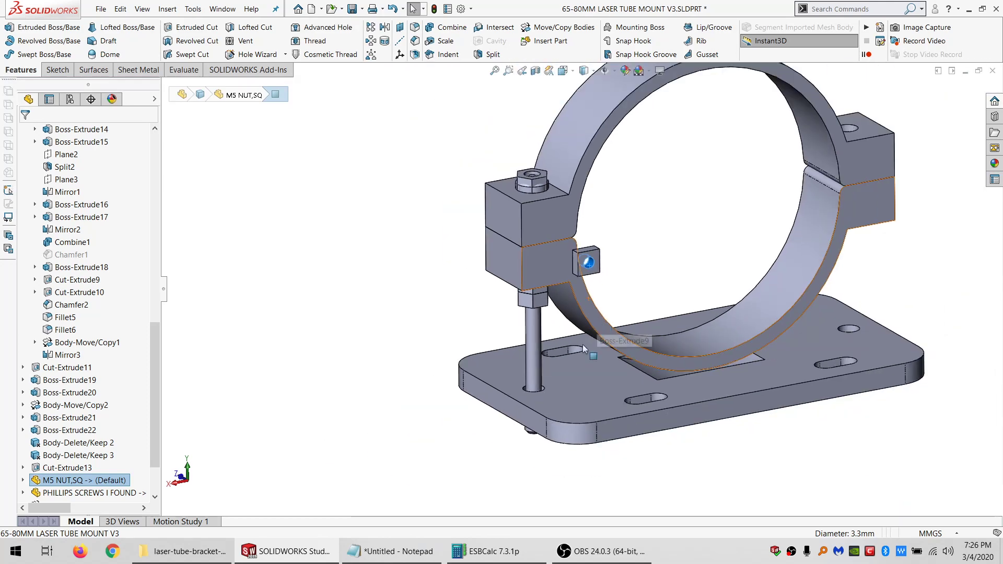
pyautogui.scroll(-4, 582, 344)
pyautogui.moveTo(600, 337)
pyautogui.mouseDown(button='middle')
pyautogui.moveTo(590, 385)
pyautogui.moveTo(591, 335)
pyautogui.mouseUp(button='middle')
pyautogui.click(558, 27)
pyautogui.click(637, 290)
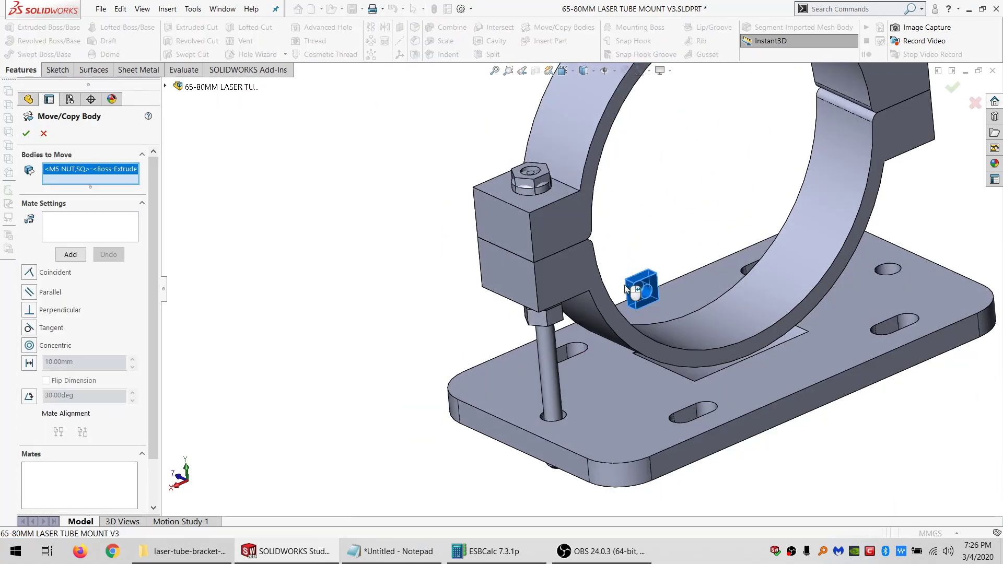
pyautogui.click(103, 236)
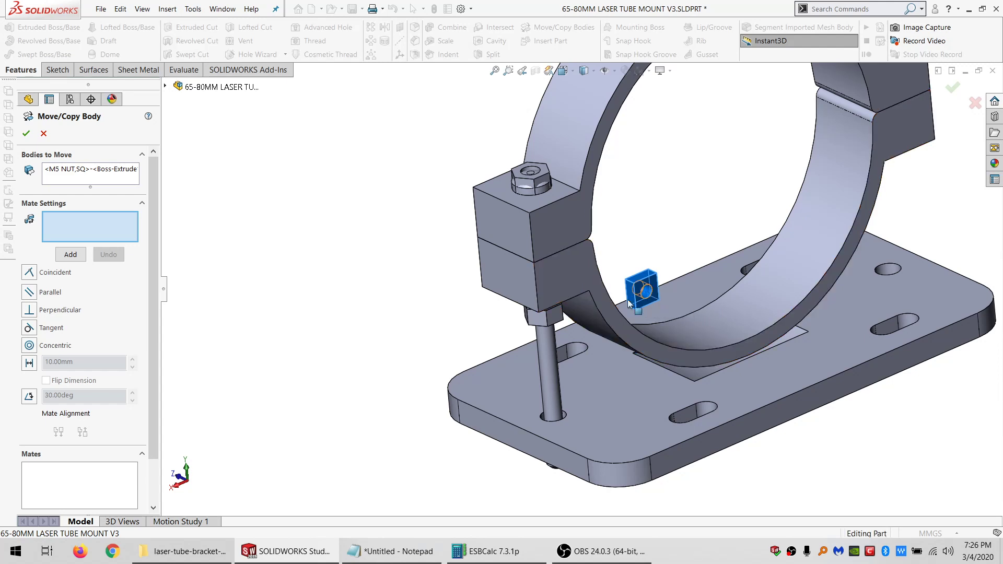
pyautogui.click(629, 303)
pyautogui.click(553, 367)
pyautogui.scroll(-3, 541, 320)
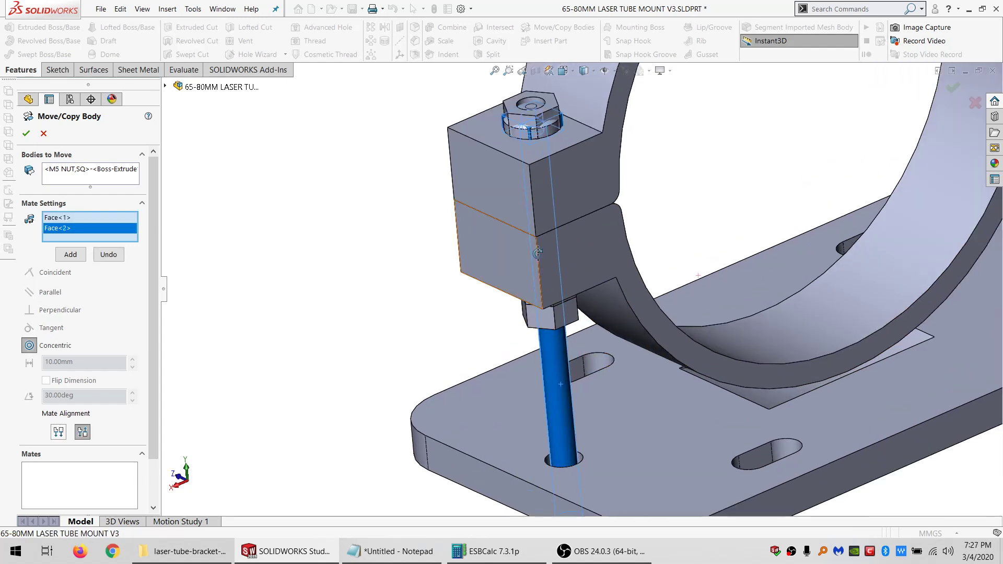
pyautogui.click(108, 255)
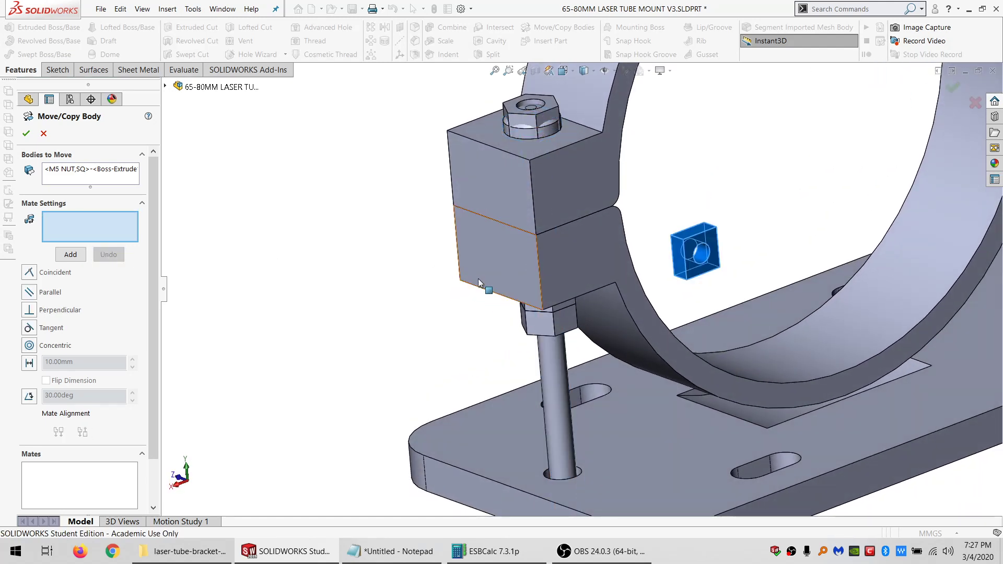
# - Try a coincident mate between the square nut and the base plate's top face, and remove the nut face from the selection
pyautogui.click(604, 449)
pyautogui.click(698, 277)
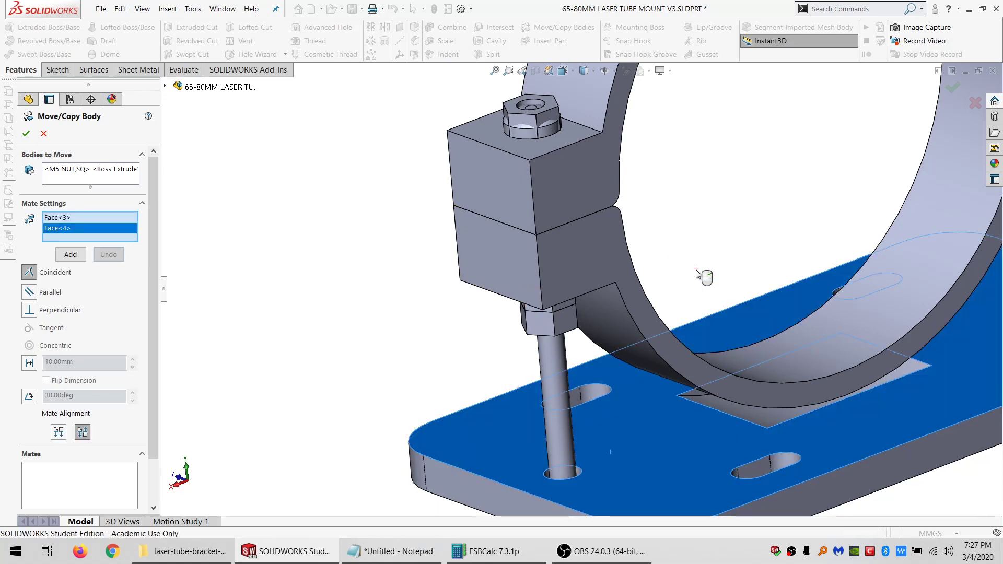
pyautogui.scroll(5, 680, 322)
pyautogui.scroll(-4, 605, 359)
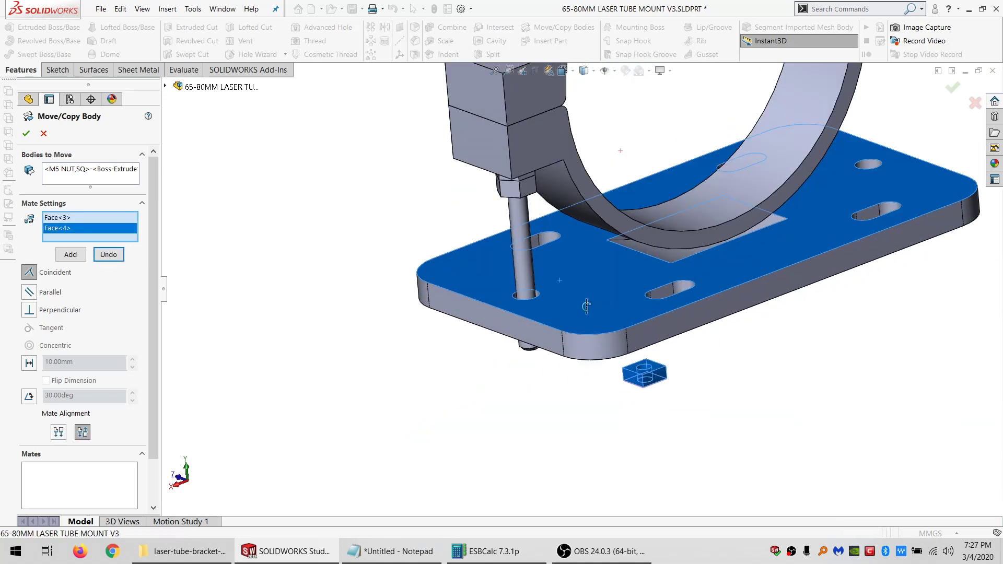
pyautogui.moveTo(587, 306); pyautogui.dragTo(566, 303, button='middle')
pyautogui.moveTo(512, 334); pyautogui.dragTo(484, 340, button='middle')
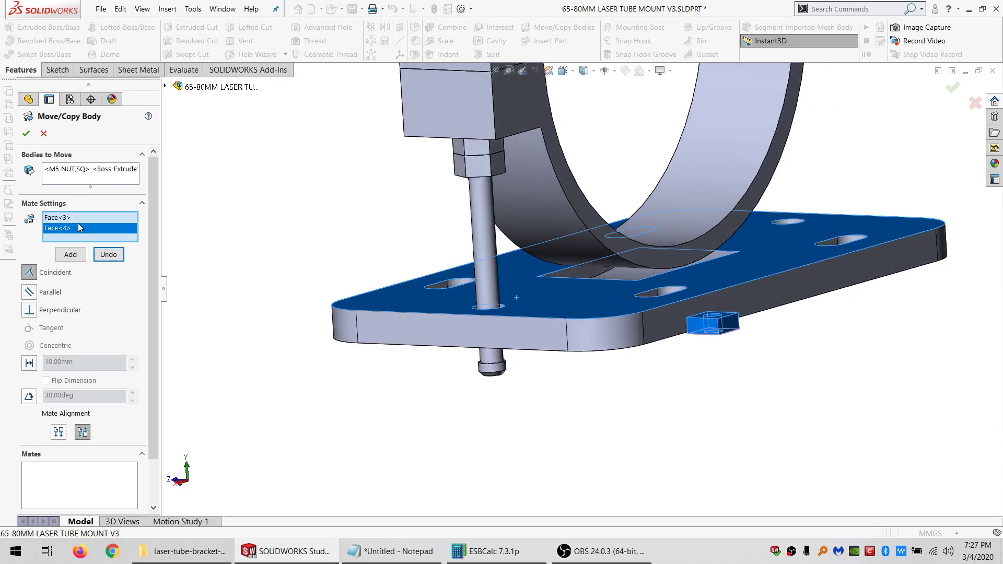
pyautogui.press('Delete')
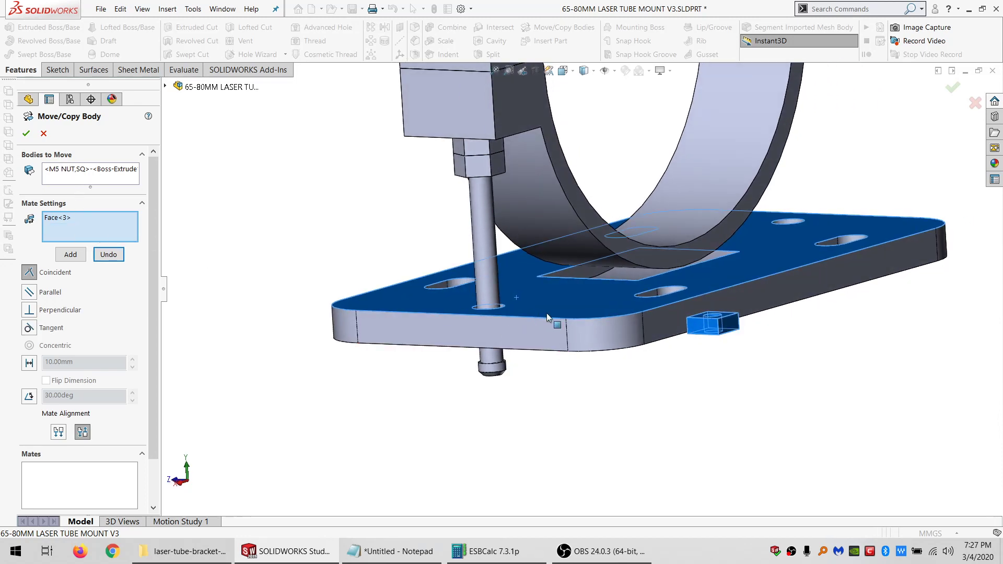
# - Replace the plate's top face with its underside in the square nut's coincident mate selection
pyautogui.moveTo(546, 312); pyautogui.dragTo(555, 228, button='middle')
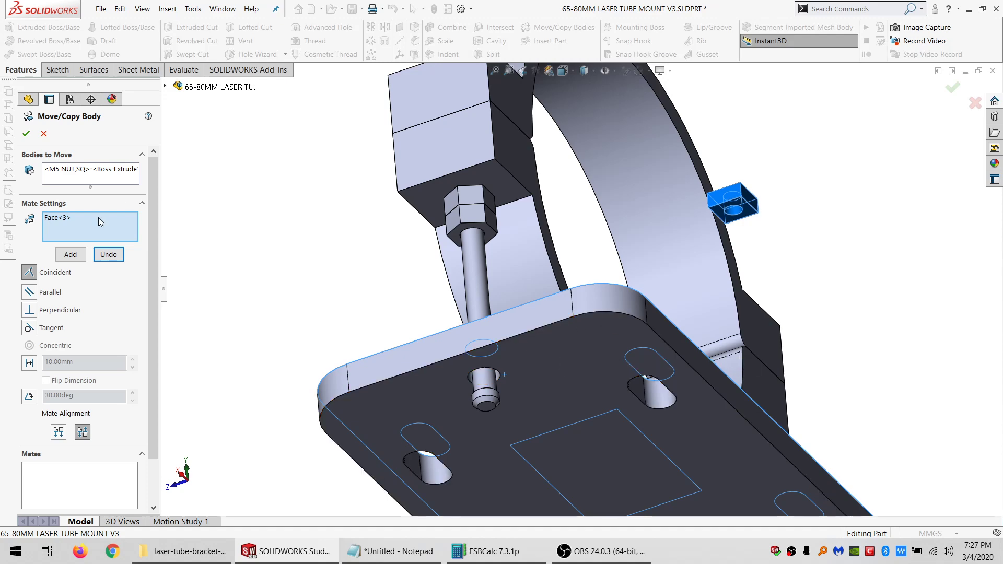
pyautogui.press('Delete')
pyautogui.click(735, 218)
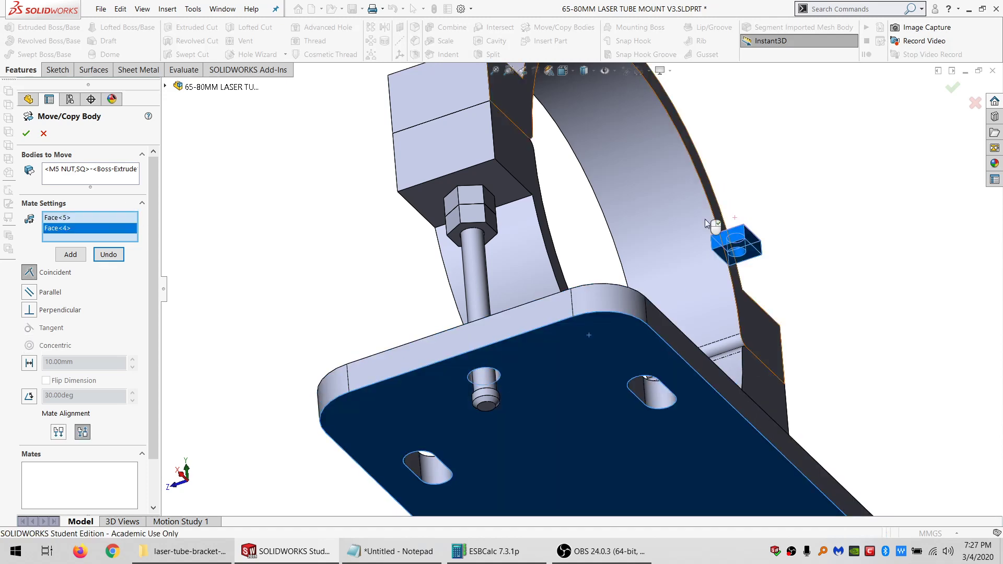
pyautogui.moveTo(669, 238); pyautogui.dragTo(620, 376, button='middle')
pyautogui.scroll(3, 616, 382)
pyautogui.scroll(-5, 591, 444)
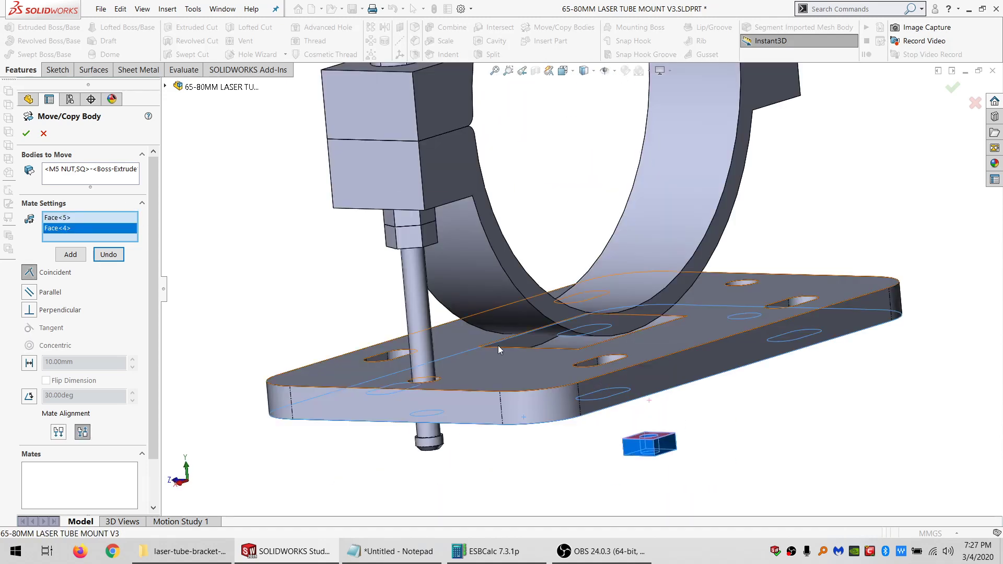
# - Try a flipped distance mate between the square nut and the plate's underside, and cancel the body move
pyautogui.click(29, 363)
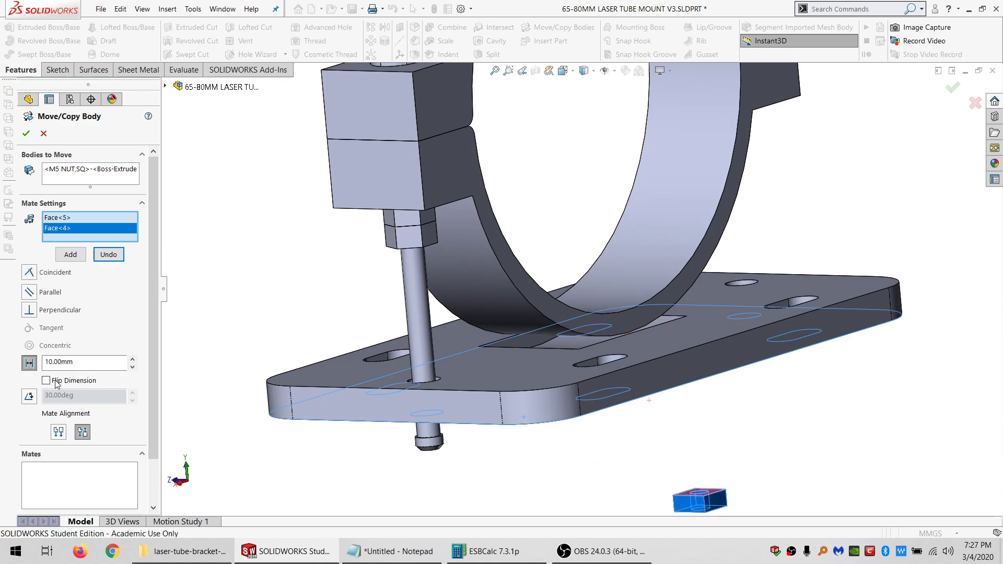
pyautogui.click(46, 380)
pyautogui.moveTo(553, 381); pyautogui.dragTo(584, 399, button='middle')
pyautogui.click(107, 366)
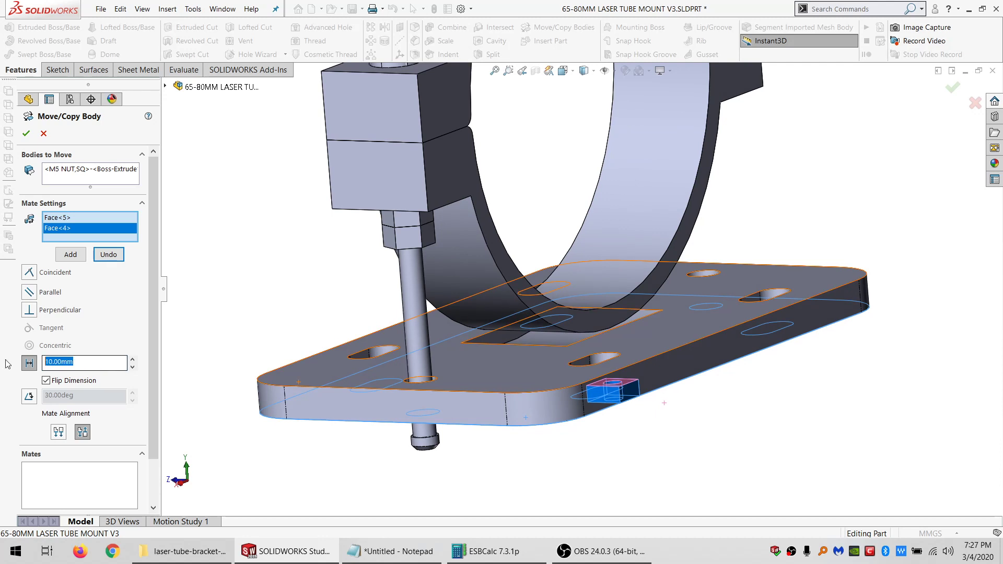
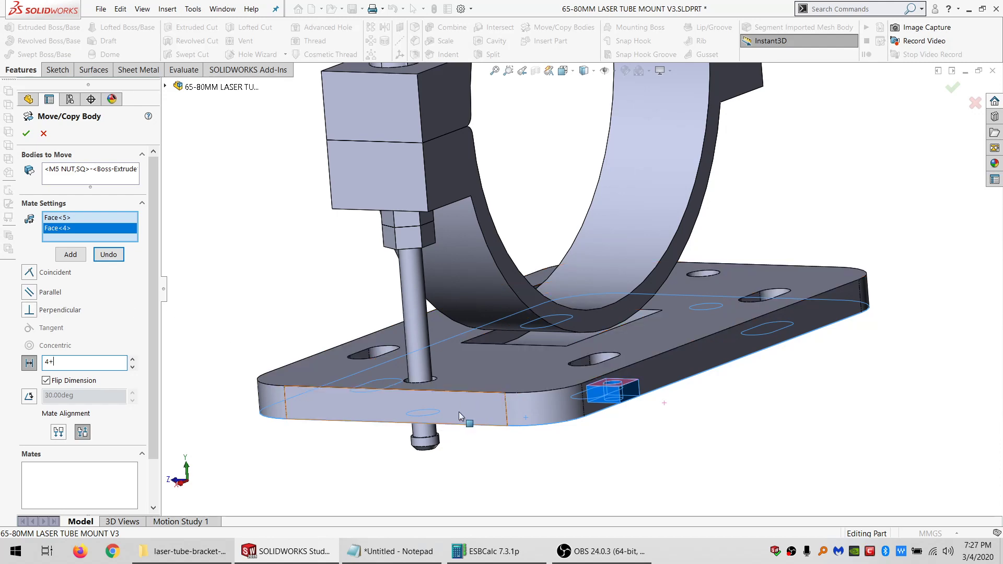
pyautogui.moveTo(474, 391); pyautogui.dragTo(473, 418, button='middle')
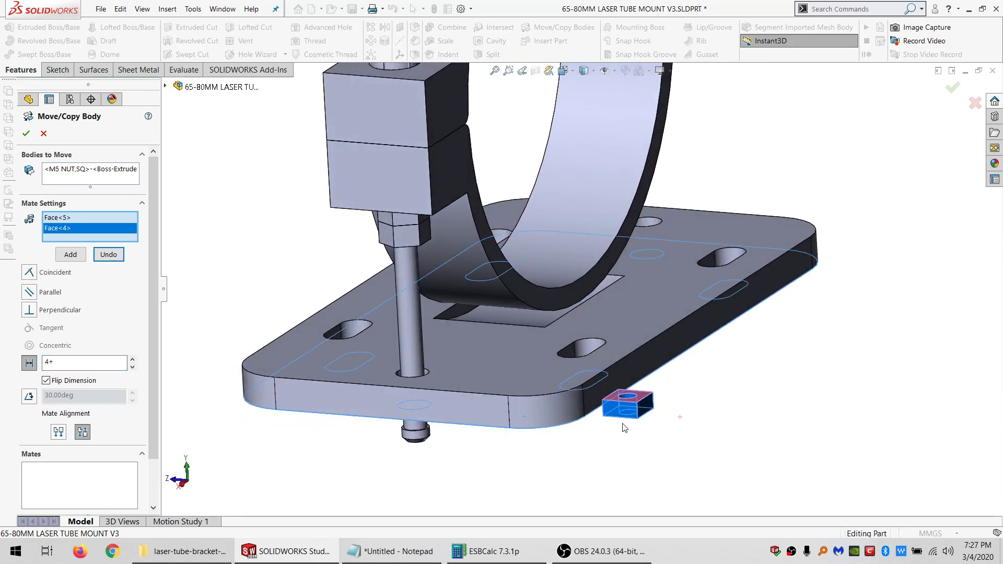
pyautogui.click(638, 415)
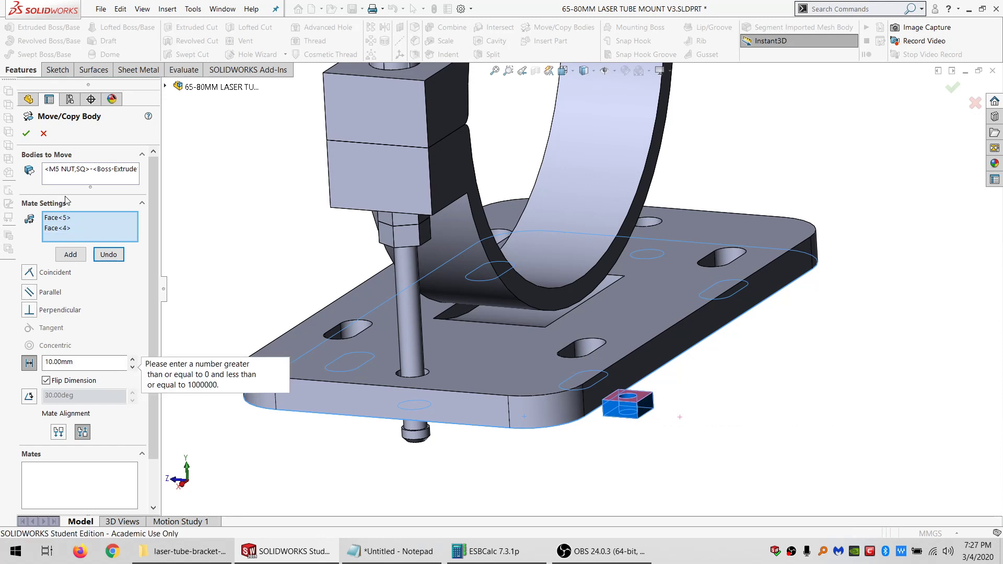
pyautogui.click(43, 133)
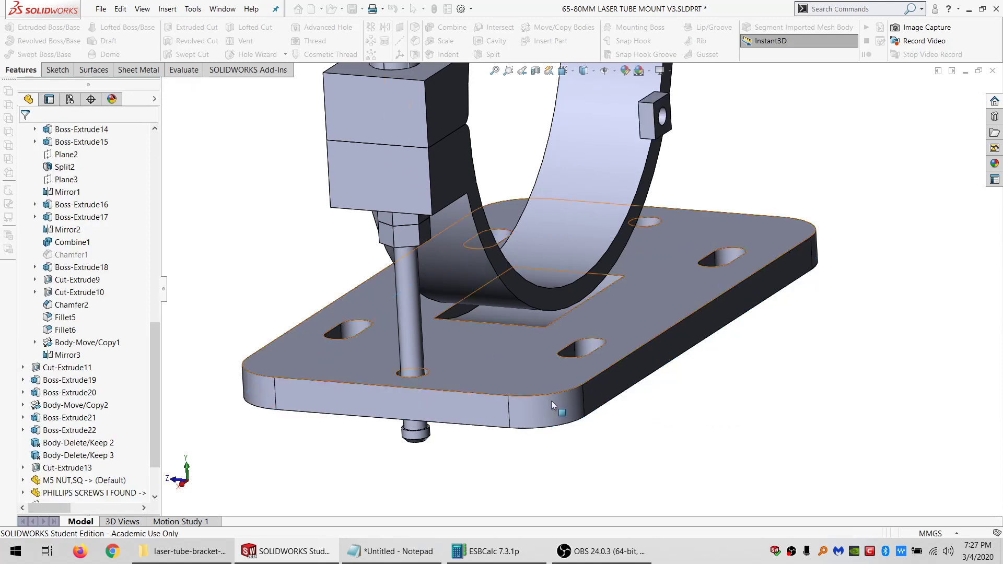
# - Begin a body move of the M5 square nut, mating its flat face to the base plate's underside
pyautogui.click(649, 105)
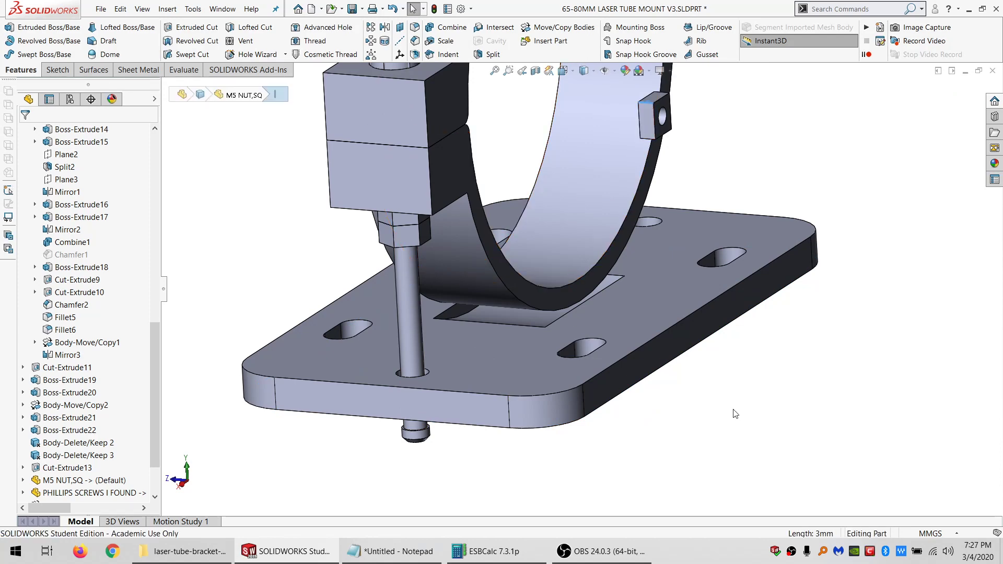
pyautogui.click(558, 27)
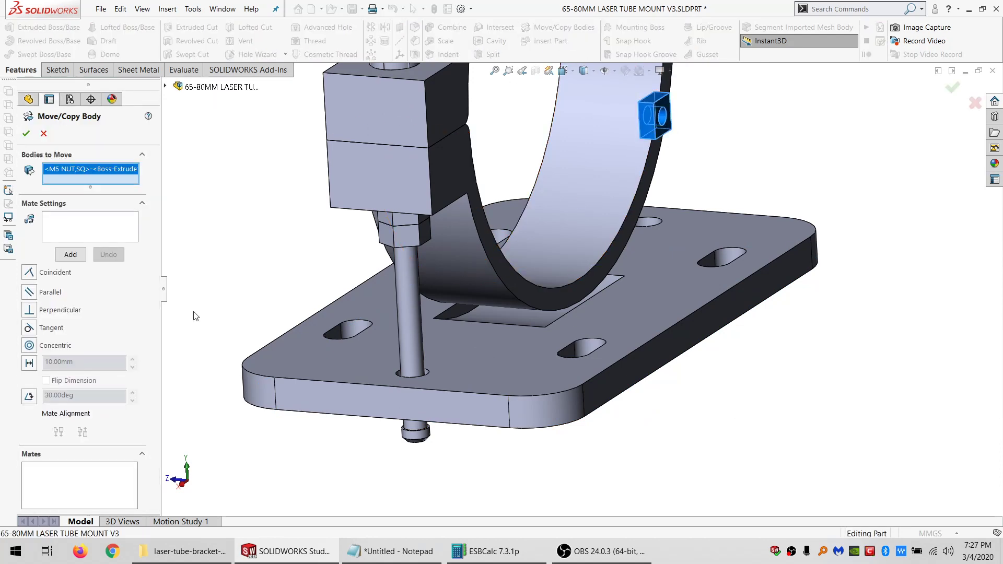
pyautogui.click(90, 226)
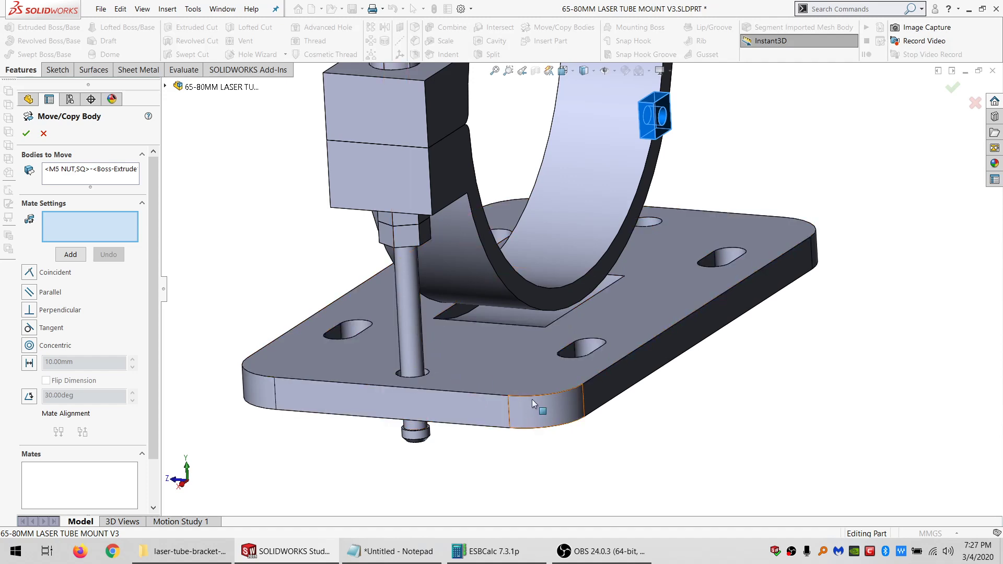
pyautogui.moveTo(532, 399); pyautogui.dragTo(527, 453, button='middle')
pyautogui.click(527, 453)
pyautogui.moveTo(548, 365); pyautogui.dragTo(568, 384, button='middle')
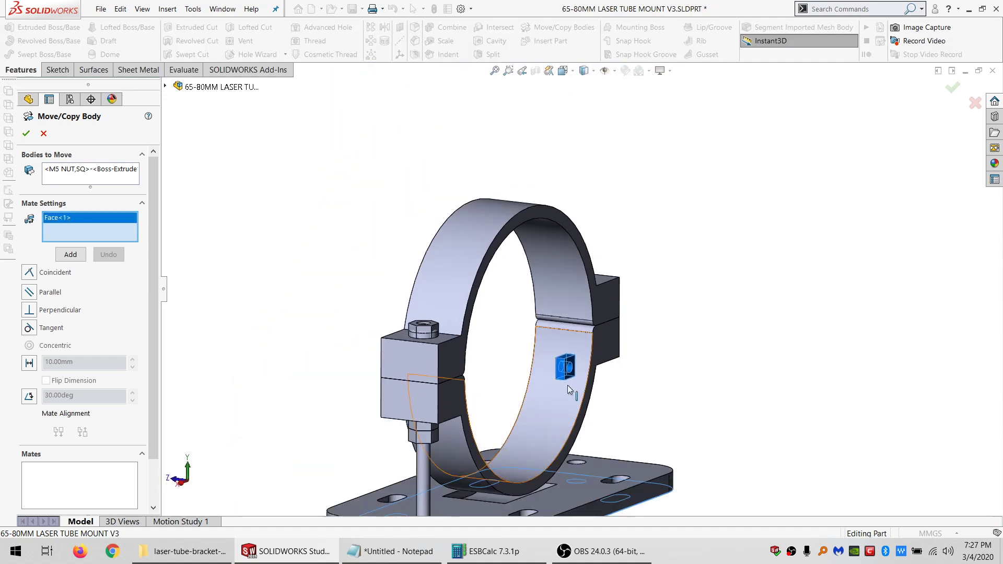
pyautogui.scroll(4, 568, 385)
pyautogui.click(596, 289)
pyautogui.scroll(-8, 538, 380)
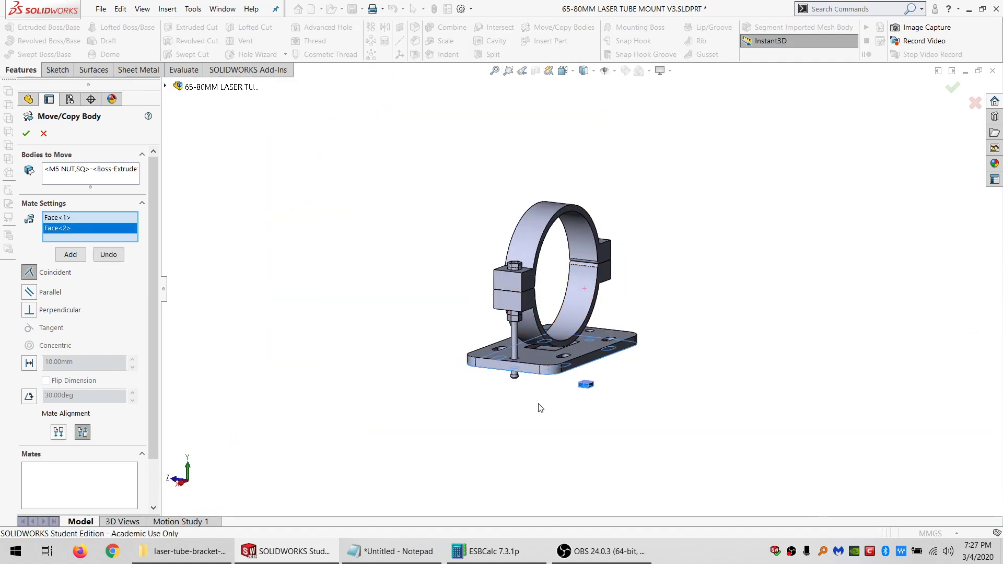
# - Change the square nut's mate to an aligned, flipped distance mate, enter the distance as a sum starting with 3+4, and add it
pyautogui.scroll(5, 540, 409)
pyautogui.click(62, 432)
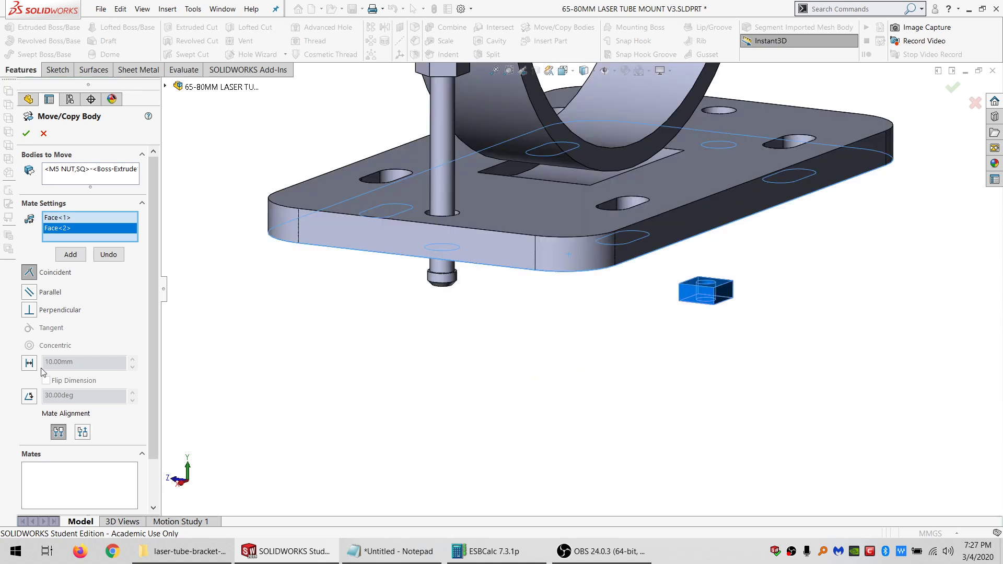
pyautogui.click(32, 367)
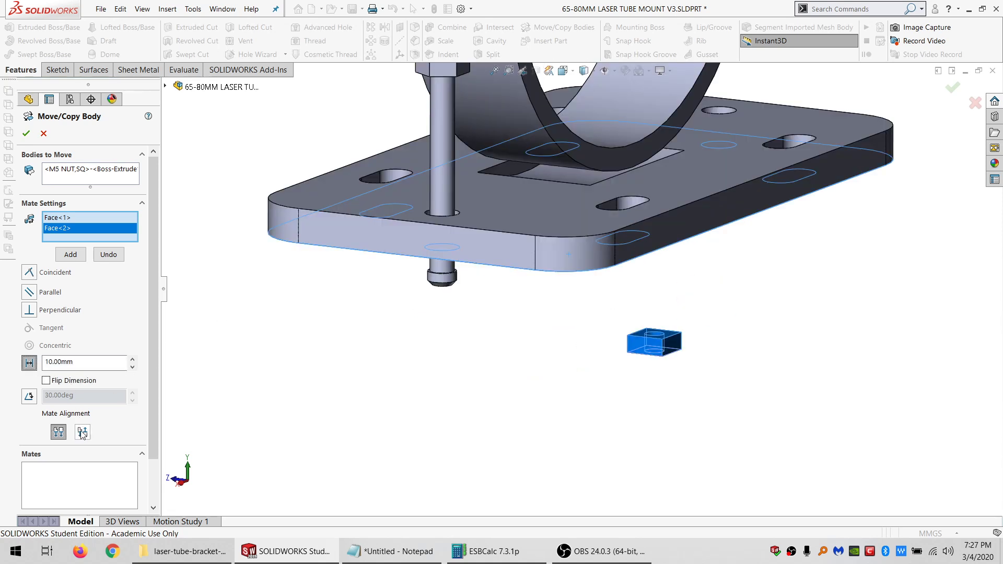
pyautogui.click(63, 382)
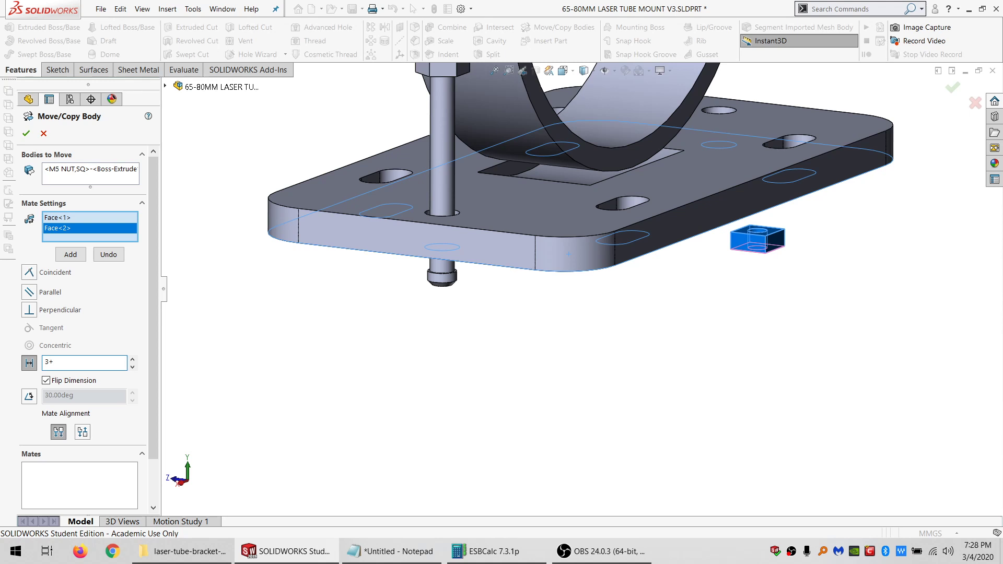
pyautogui.rightClick(2, 355)
pyautogui.click(82, 364)
pyautogui.scroll(2, 574, 231)
pyautogui.scroll(-2, 576, 238)
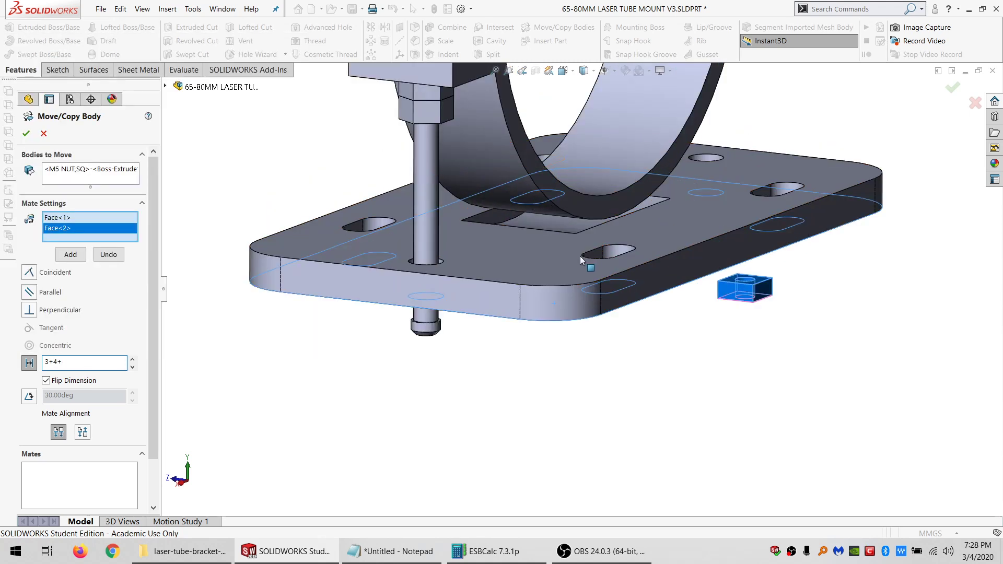
pyautogui.moveTo(581, 256); pyautogui.dragTo(477, 320, button='middle')
pyautogui.scroll(5, 559, 223)
pyautogui.scroll(-3, 560, 222)
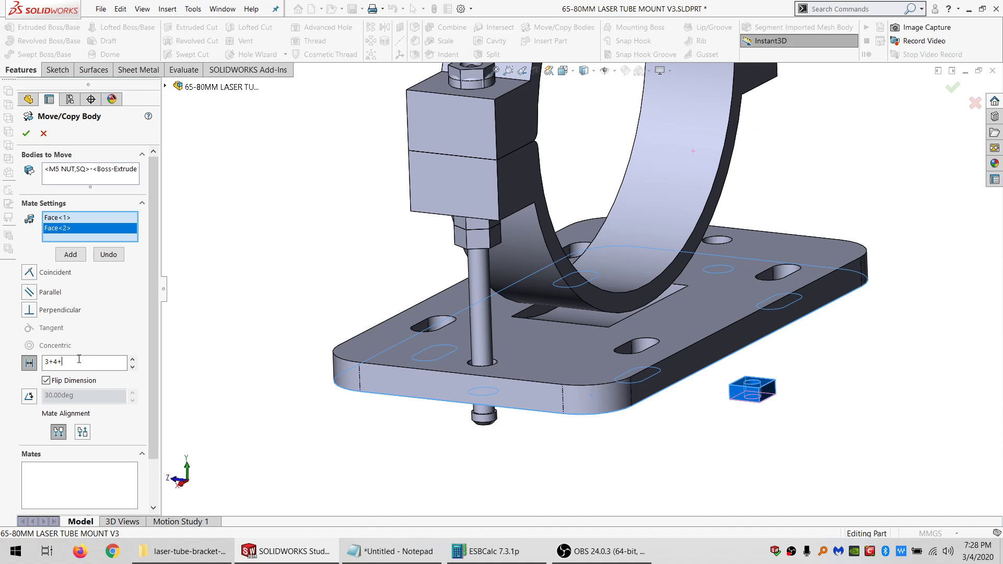
pyautogui.press('Return')
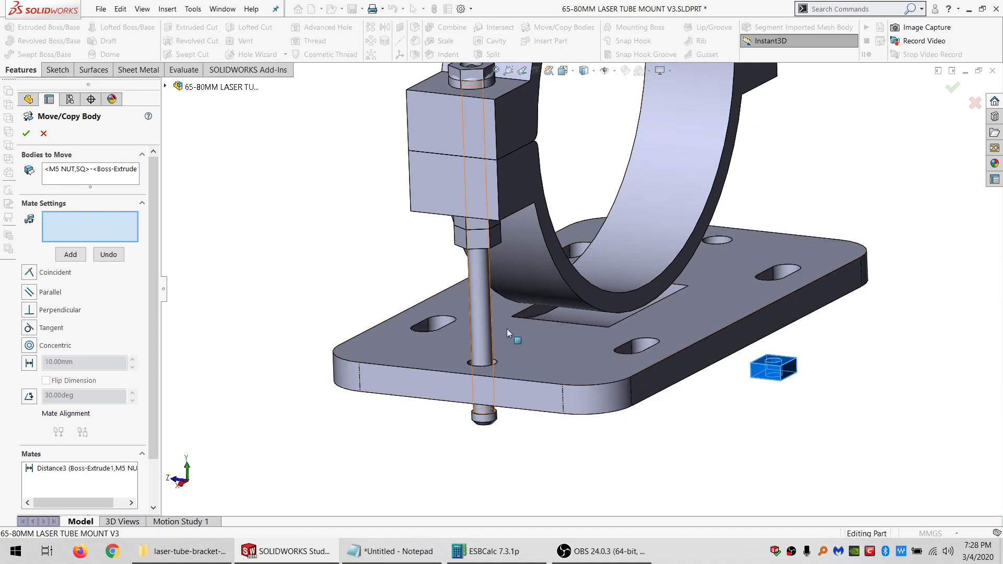
# - Add a concentric mate between the screw shaft and the square nut's hole, and accept the body move
pyautogui.click(479, 329)
pyautogui.scroll(-3, 759, 385)
pyautogui.click(790, 358)
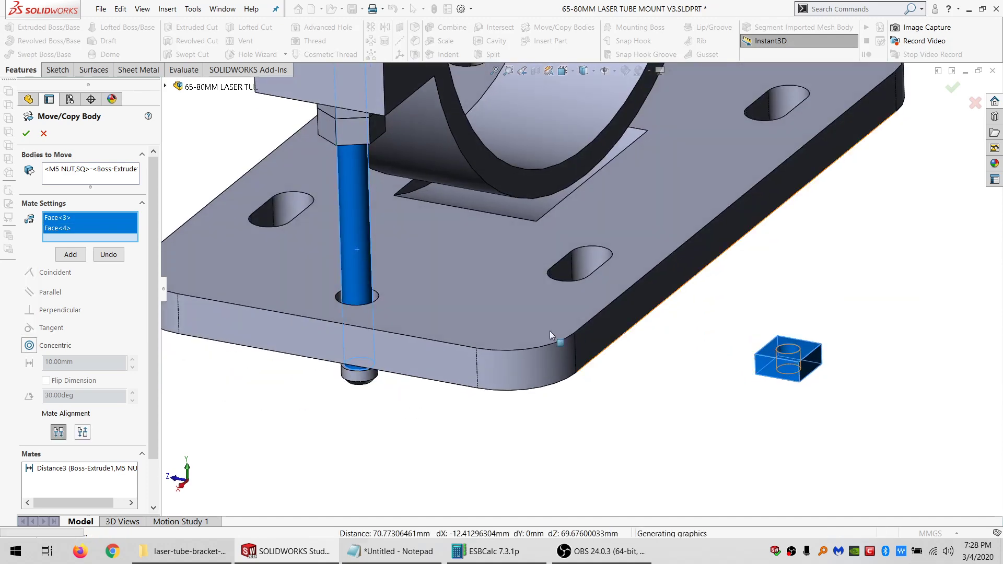
pyautogui.click(72, 254)
pyautogui.moveTo(416, 284); pyautogui.dragTo(445, 241, button='middle')
pyautogui.scroll(1, 392, 205)
pyautogui.scroll(-3, 449, 237)
pyautogui.scroll(5, 312, 200)
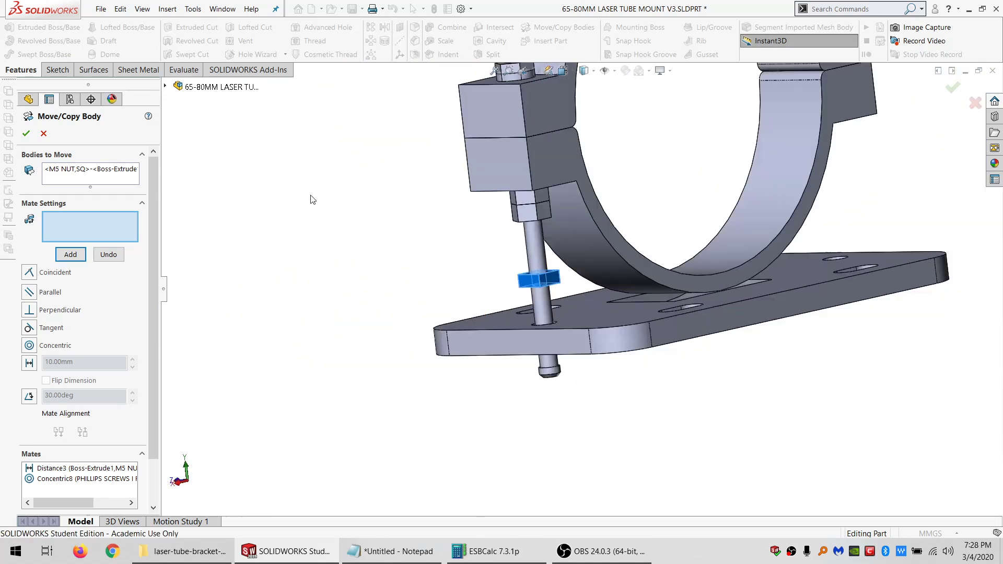
pyautogui.press('Return')
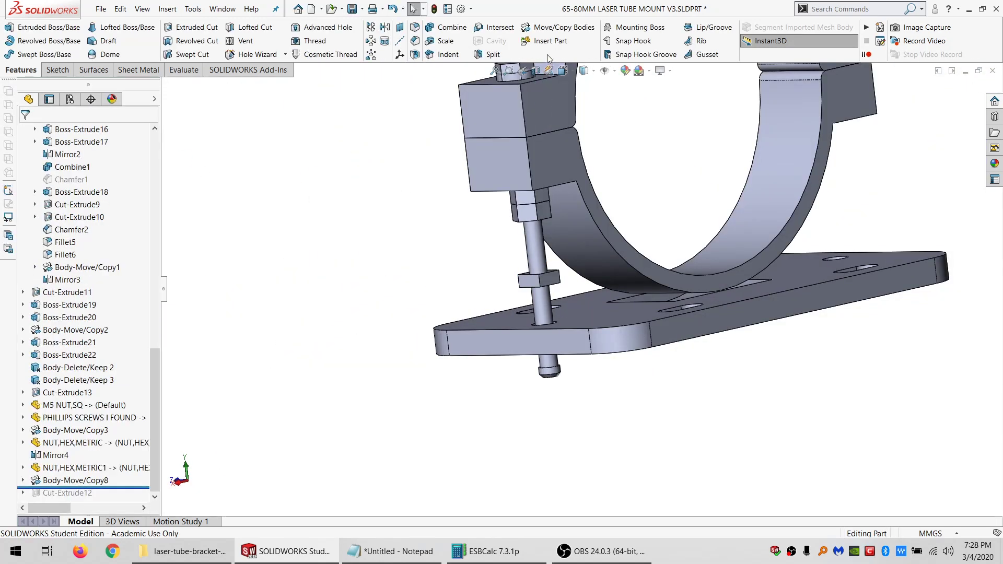
# - Select the top hex nut, Phillips screw, both lower hex nuts and the M5 square nut for a body move/copy
pyautogui.click(562, 27)
pyautogui.scroll(3, 528, 134)
pyautogui.scroll(-5, 544, 212)
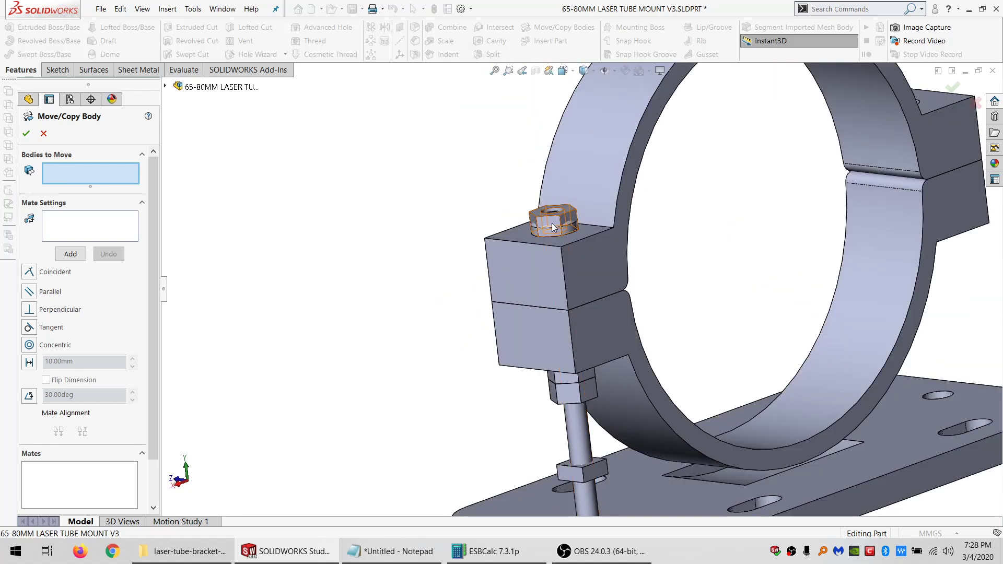
pyautogui.click(551, 222)
pyautogui.click(553, 230)
pyautogui.click(570, 365)
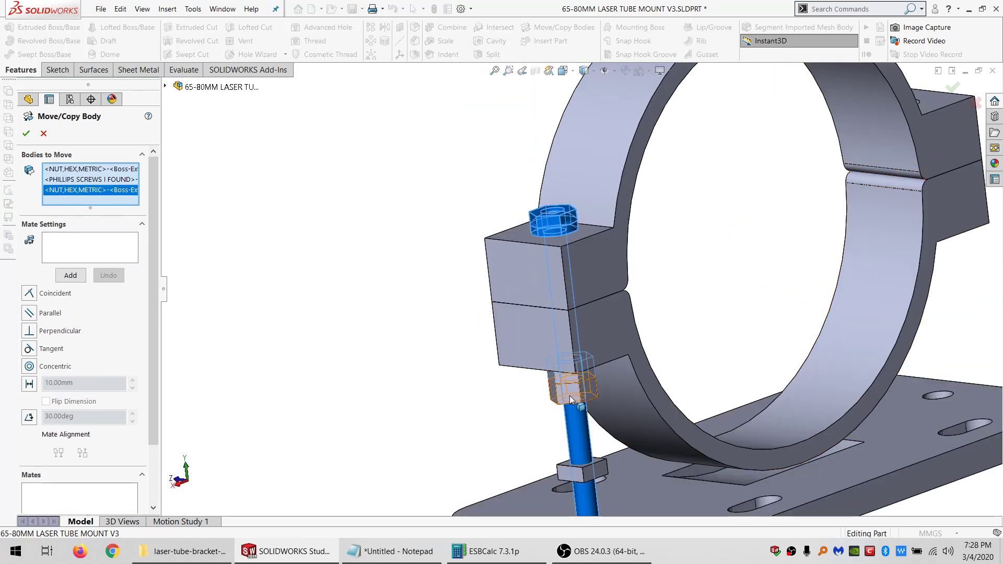
pyautogui.click(573, 389)
pyautogui.click(582, 472)
pyautogui.scroll(4, 581, 472)
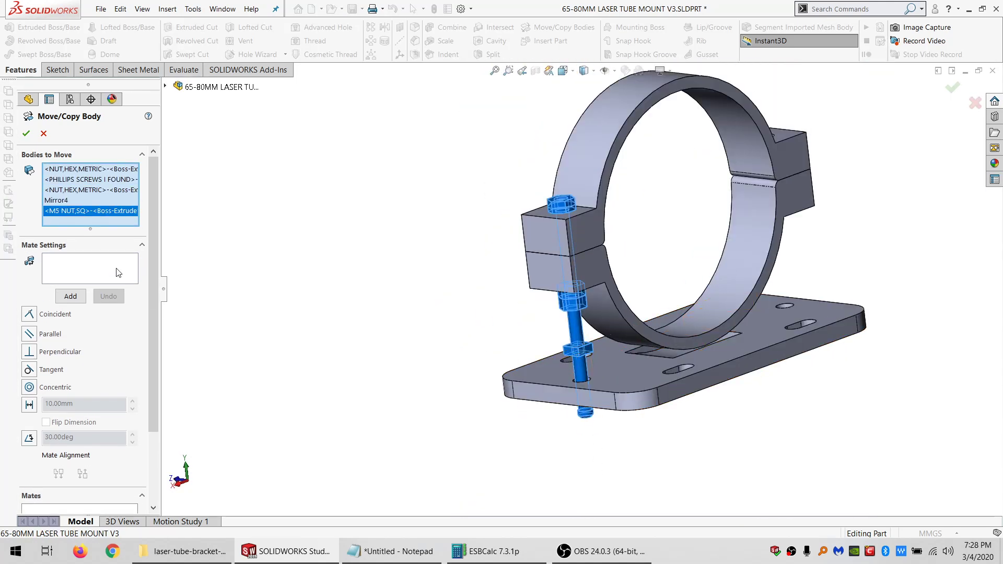
pyautogui.scroll(-3, 103, 406)
# - Make one copy of the selected screw and nuts, translated about 35 mm along X, and accept it
pyautogui.click(103, 502)
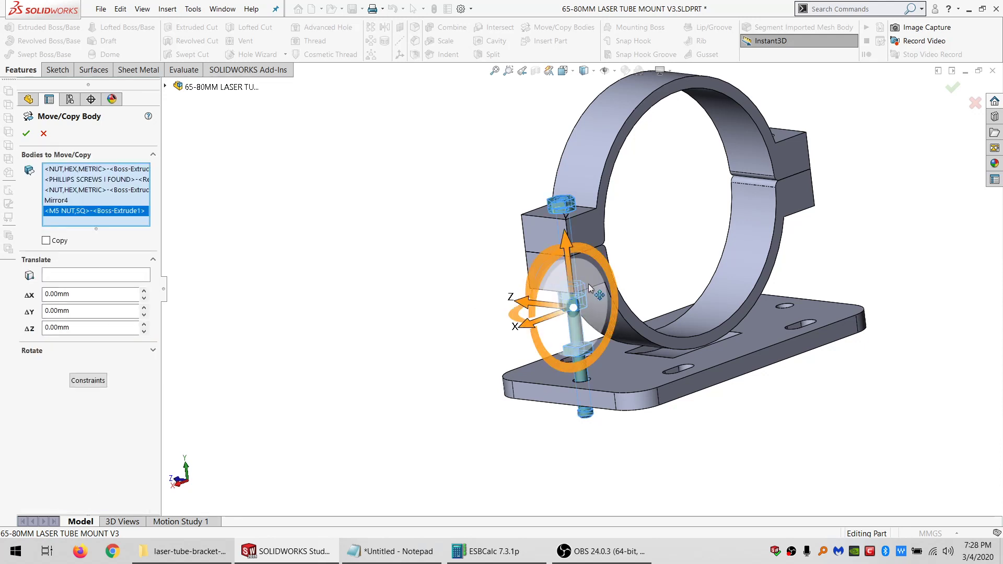
pyautogui.moveTo(461, 331); pyautogui.dragTo(398, 340)
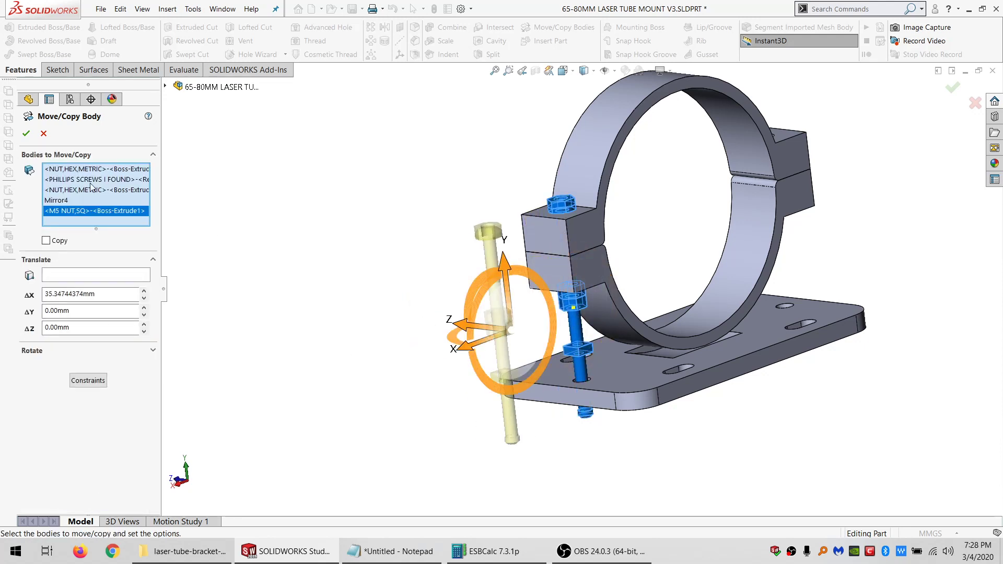
pyautogui.click(59, 241)
pyautogui.click(25, 133)
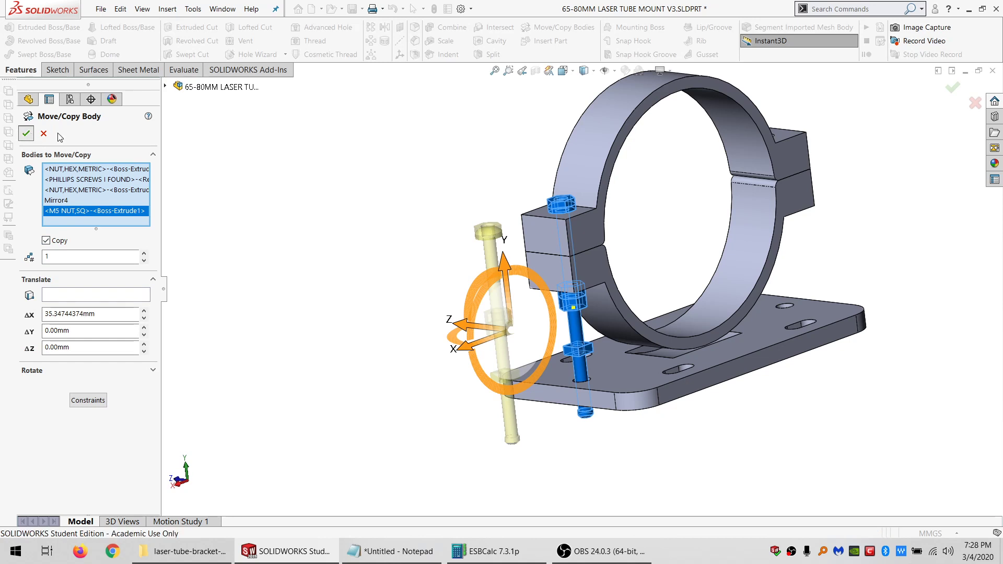
# - Begin a constrained move of the five copied bodies and add a coincident mate between the side faces of both square nuts
pyautogui.scroll(10, 72, 216)
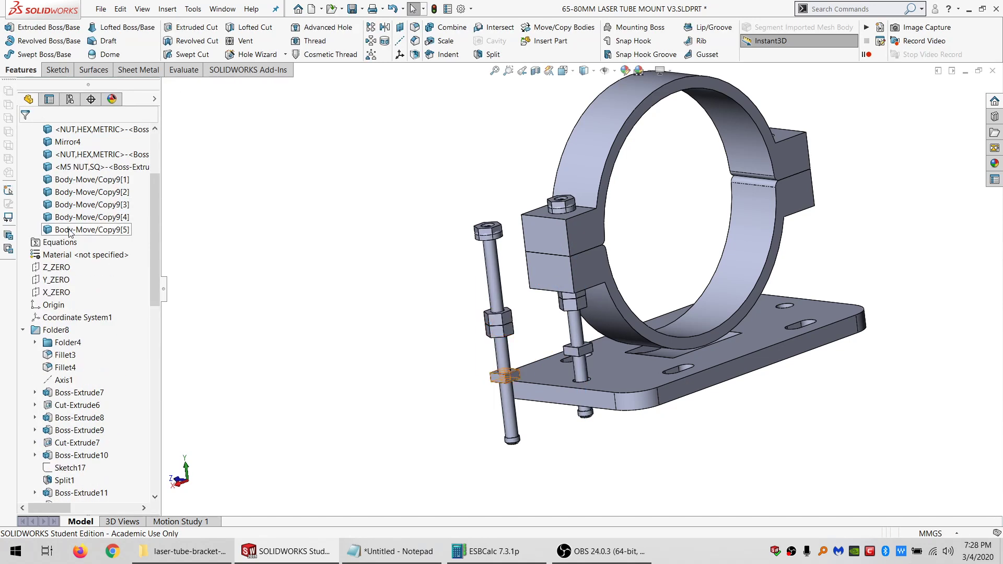
pyautogui.click(84, 229)
pyautogui.keyDown('shift'); pyautogui.click(87, 180); pyautogui.keyUp('shift')
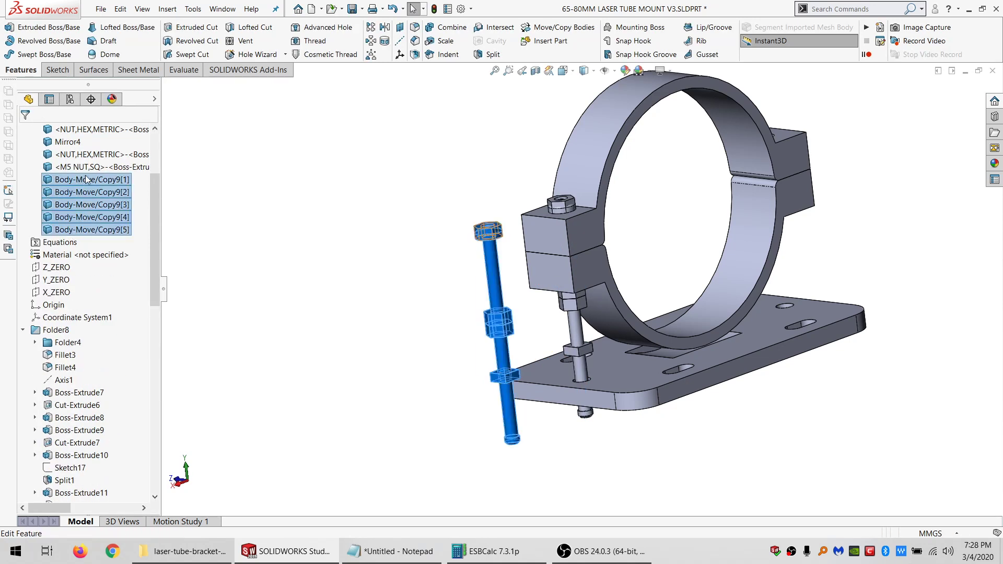
pyautogui.click(557, 27)
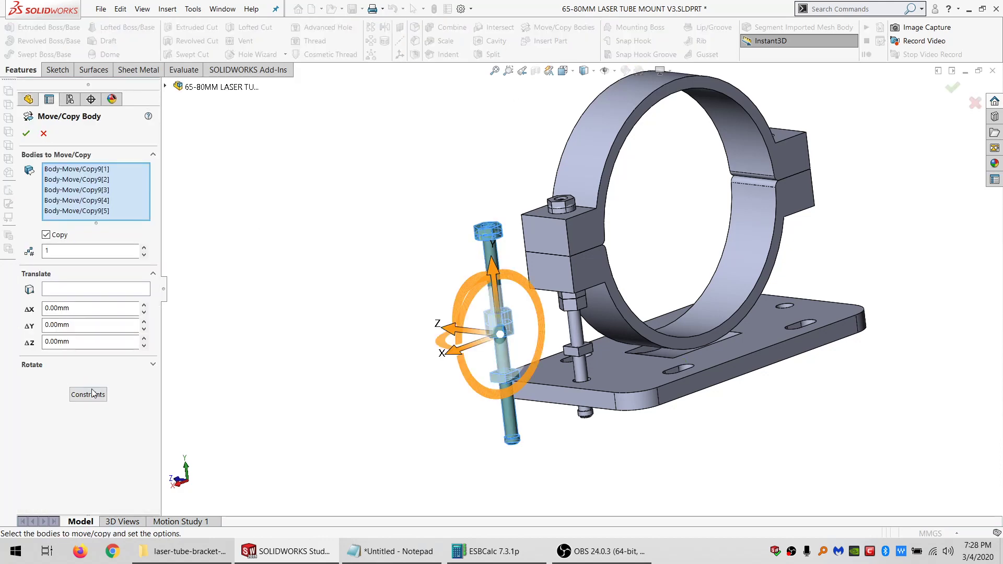
pyautogui.click(93, 393)
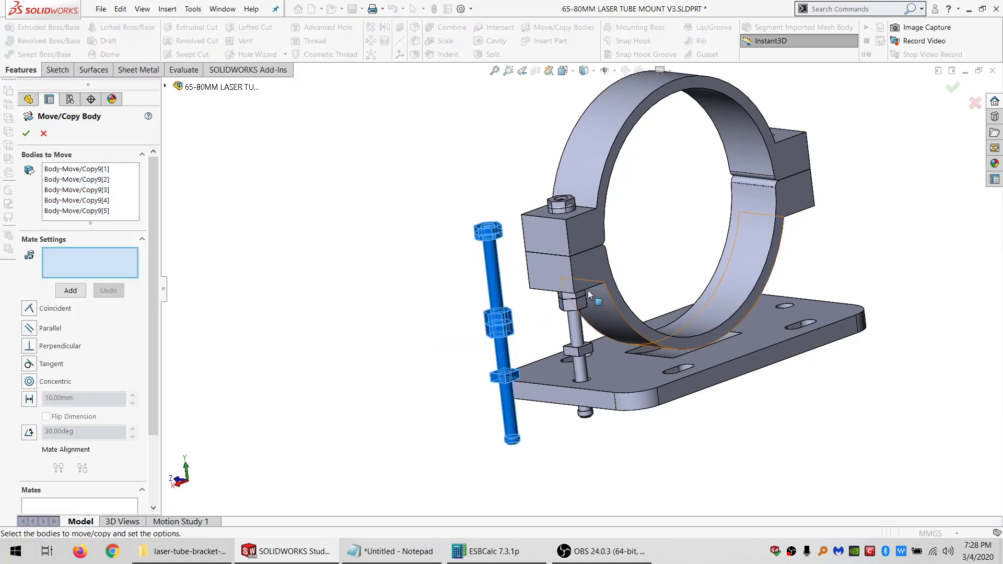
pyautogui.scroll(-2, 584, 334)
pyautogui.click(585, 359)
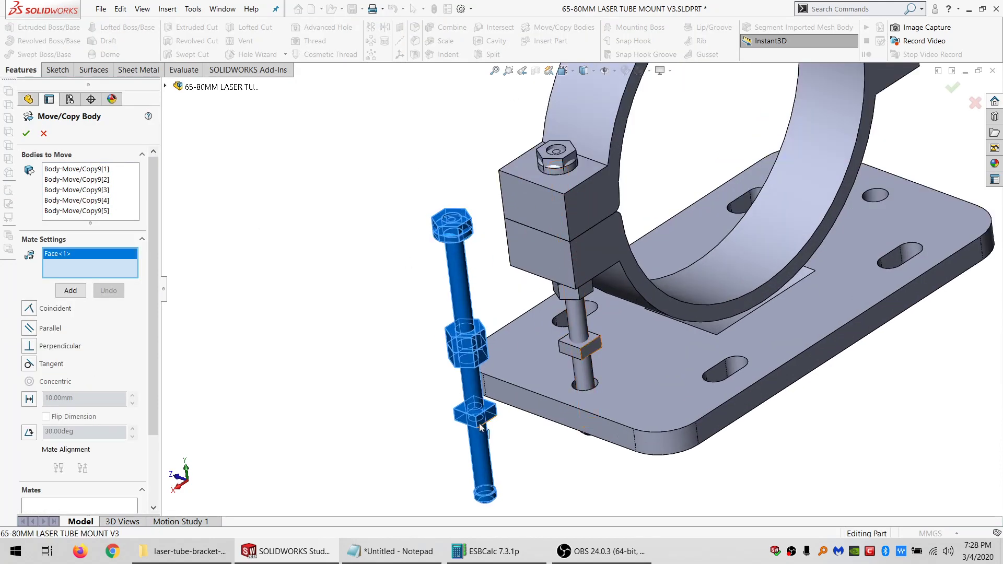
pyautogui.click(494, 416)
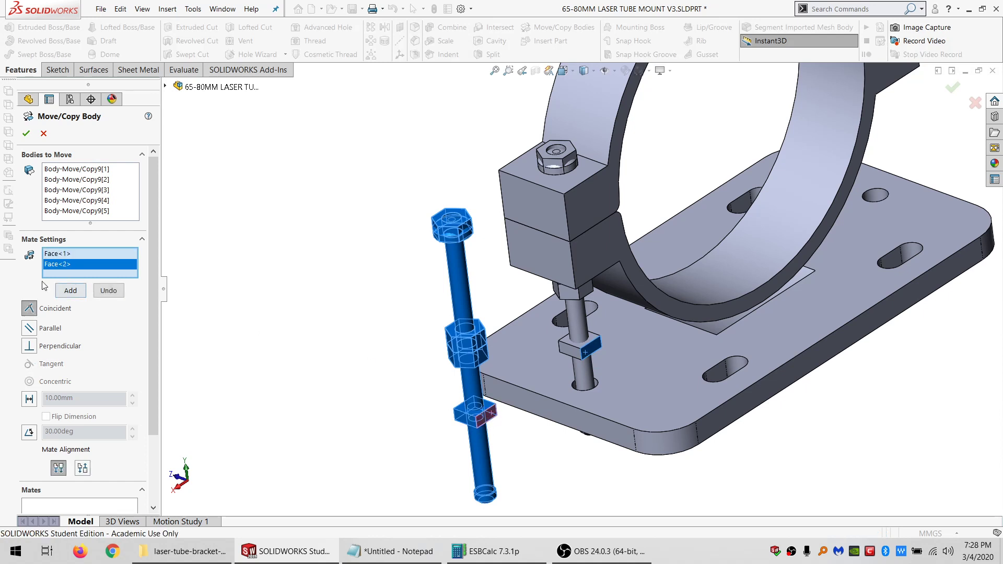
pyautogui.click(70, 290)
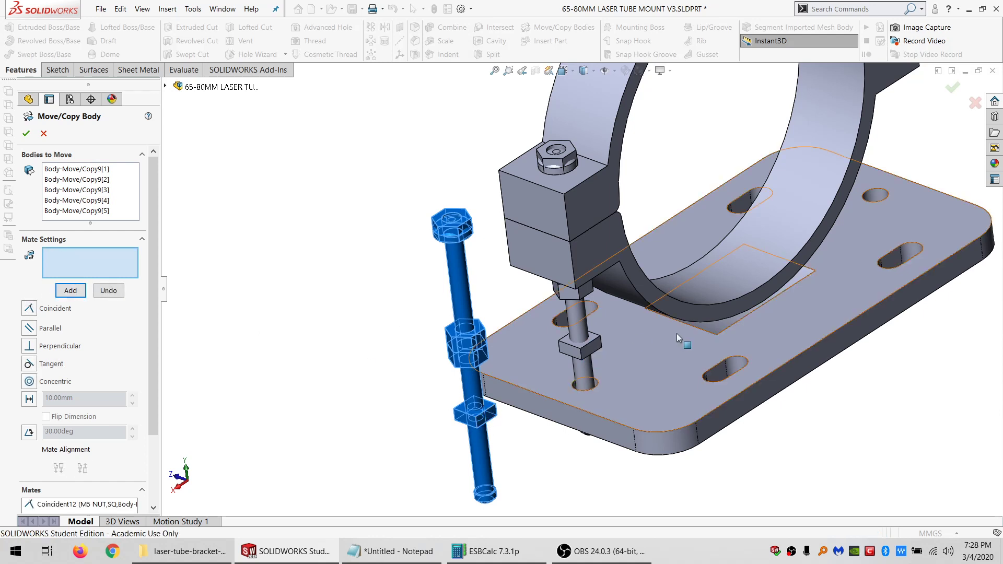
# - Add a coincident mate between the top faces of the original and copied square nuts
pyautogui.click(569, 344)
pyautogui.click(473, 409)
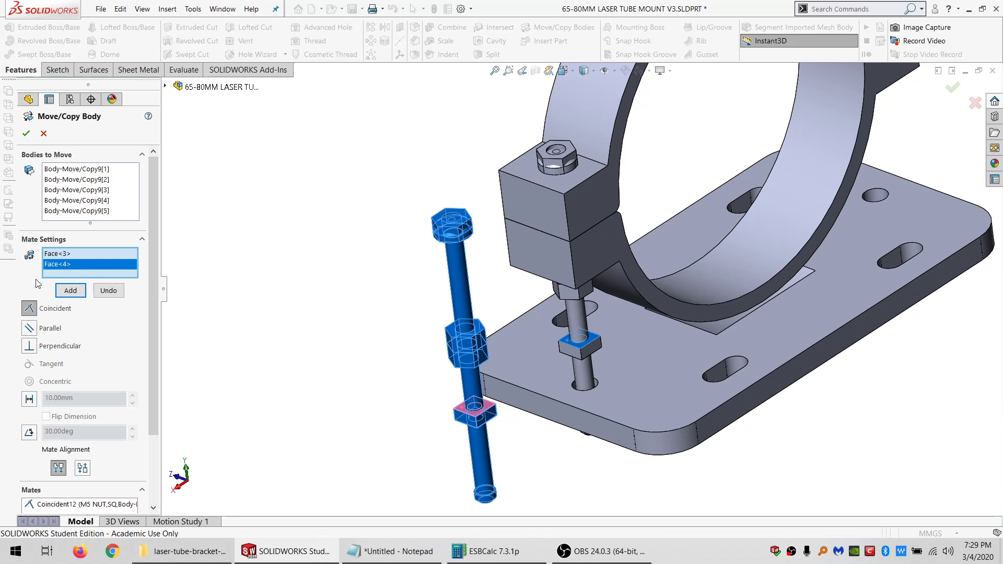
pyautogui.click(70, 291)
# - Add a concentric mate between the copied screw's shaft and the opposite clamp block's hole, and accept the move
pyautogui.click(484, 448)
pyautogui.scroll(3, 580, 350)
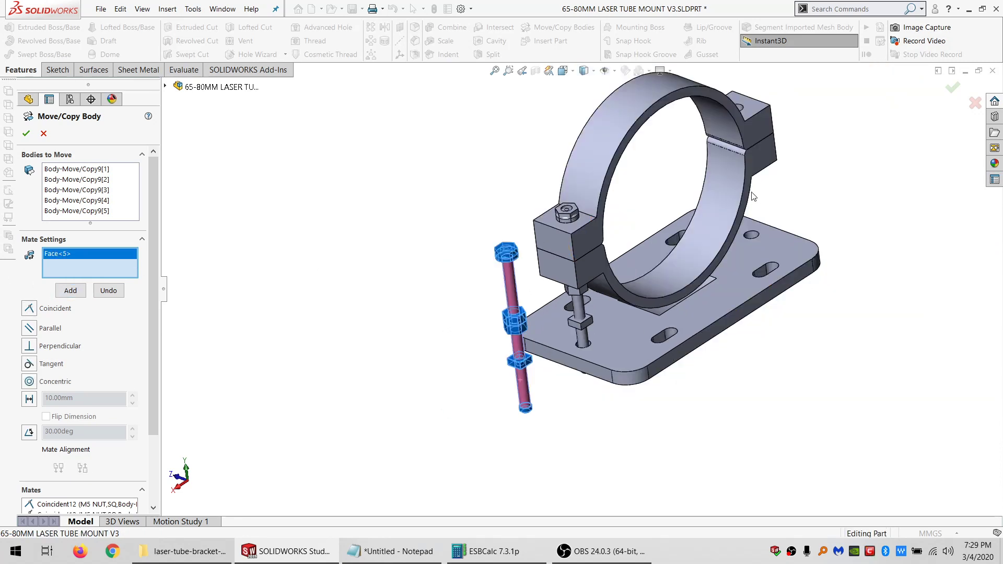
pyautogui.scroll(-3, 761, 162)
pyautogui.moveTo(698, 118); pyautogui.dragTo(689, 129, button='middle')
pyautogui.click(706, 86)
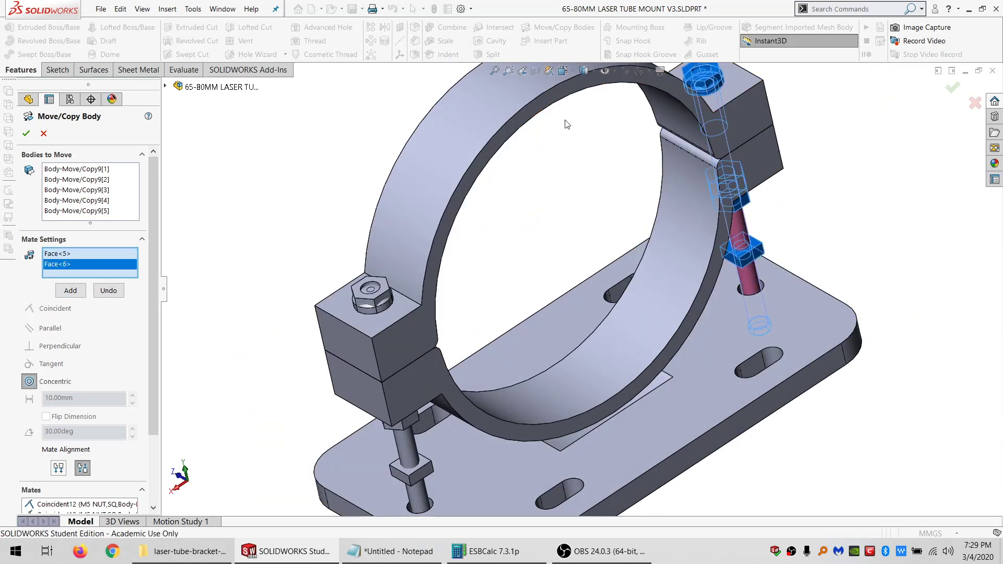
pyautogui.click(64, 290)
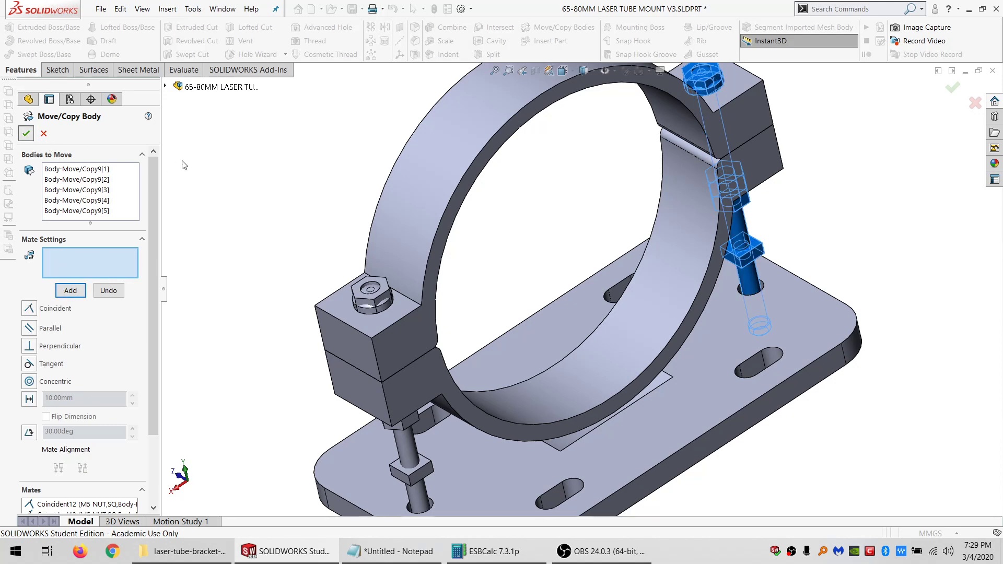
pyautogui.press('Return')
# - Inspect the screws and nuts against the base plate and measure the plate's thickness between its top and bottom faces
pyautogui.moveTo(428, 331); pyautogui.dragTo(529, 320, button='middle')
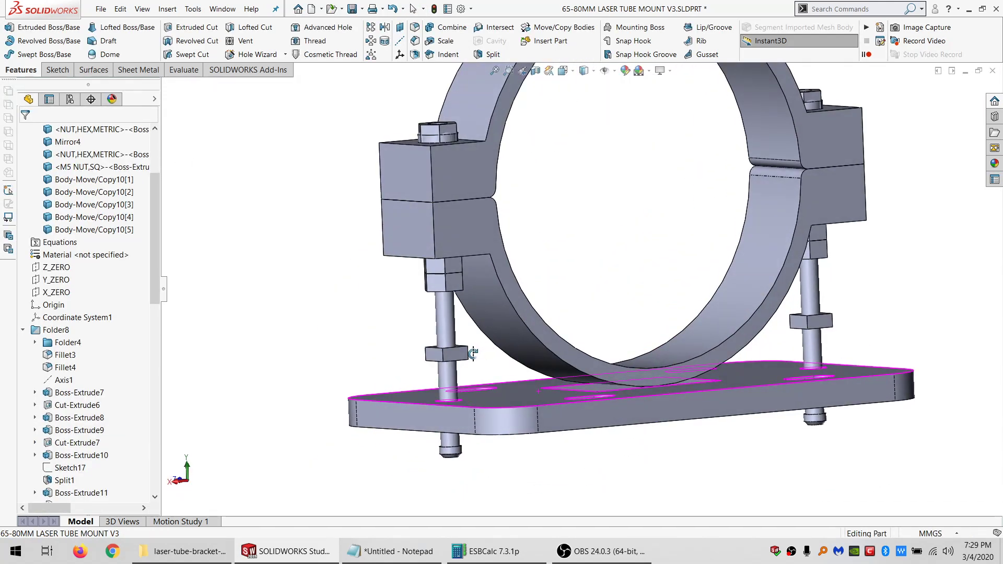
pyautogui.moveTo(473, 354); pyautogui.dragTo(466, 368, button='middle')
pyautogui.moveTo(548, 416); pyautogui.dragTo(598, 462, button='middle')
pyautogui.scroll(-3, 585, 425)
pyautogui.moveTo(584, 424)
pyautogui.mouseDown(button='middle')
pyautogui.moveTo(579, 381)
pyautogui.moveTo(586, 409)
pyautogui.moveTo(593, 399)
pyautogui.moveTo(572, 418)
pyautogui.mouseUp(button='middle')
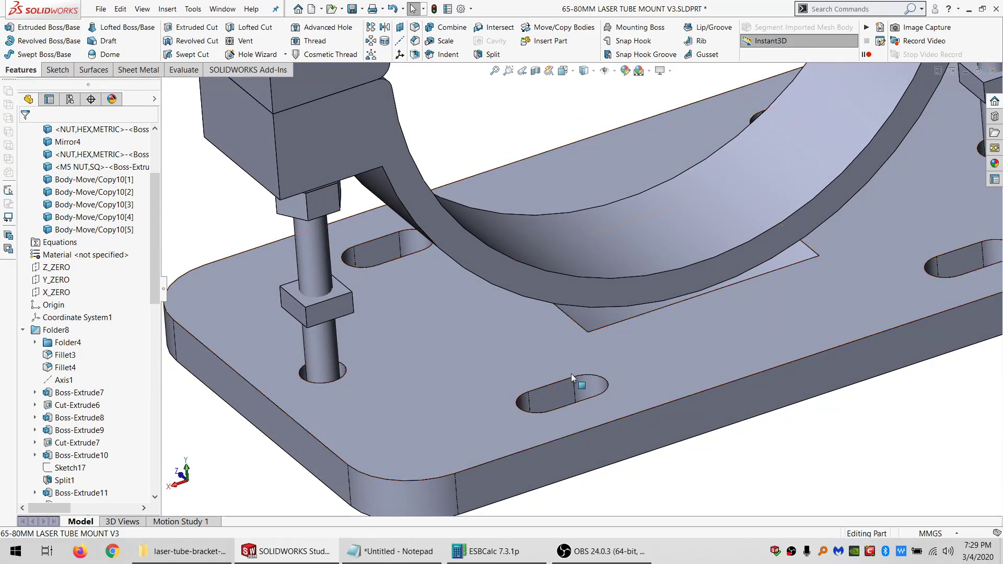
pyautogui.moveTo(593, 382); pyautogui.dragTo(616, 394, button='middle')
pyautogui.scroll(5, 650, 425)
pyautogui.click(618, 378)
pyautogui.keyDown('ctrl'); pyautogui.click(616, 394); pyautogui.keyUp('ctrl')
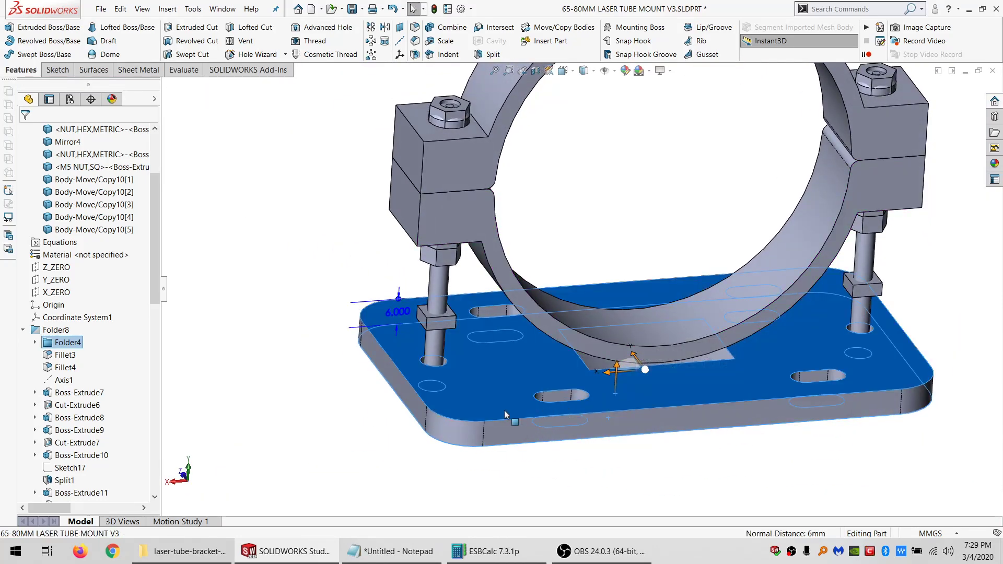
pyautogui.moveTo(505, 415); pyautogui.dragTo(546, 350, button='middle')
pyautogui.scroll(-4, 569, 416)
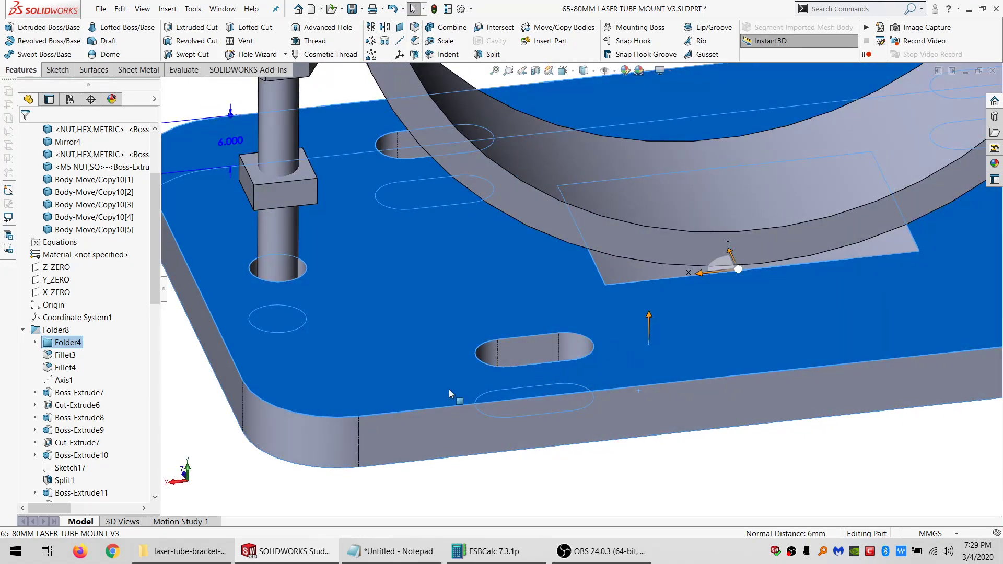
# - Start a sketch on the base plate's top face
pyautogui.scroll(3, 577, 340)
pyautogui.scroll(-4, 580, 345)
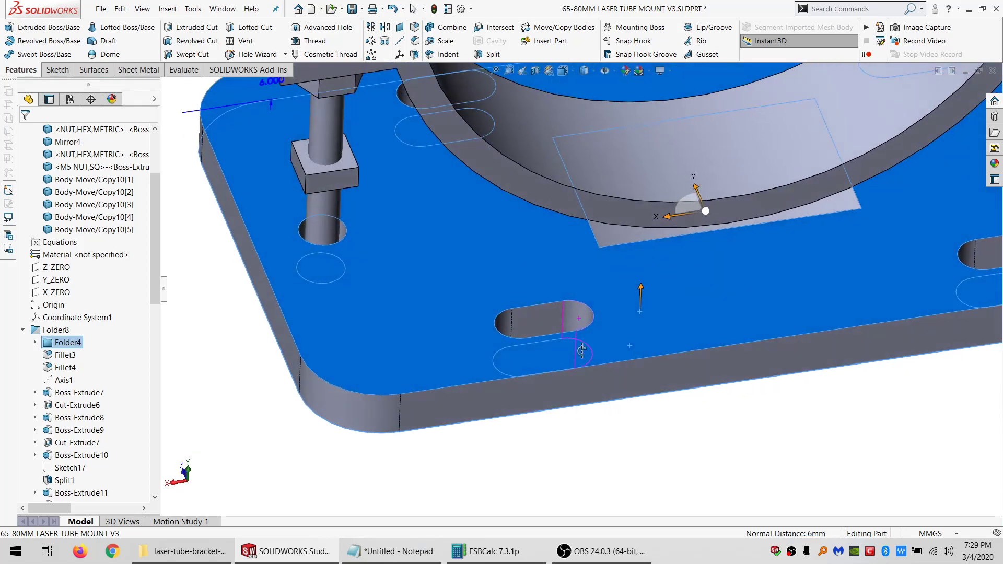
pyautogui.moveTo(582, 356); pyautogui.dragTo(582, 361, button='middle')
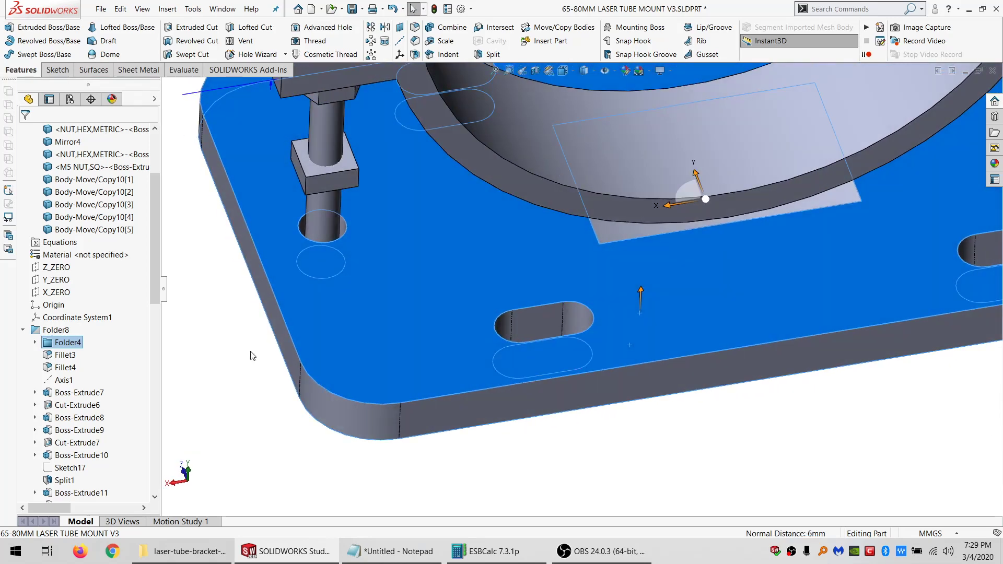
pyautogui.click(237, 347)
pyautogui.click(58, 71)
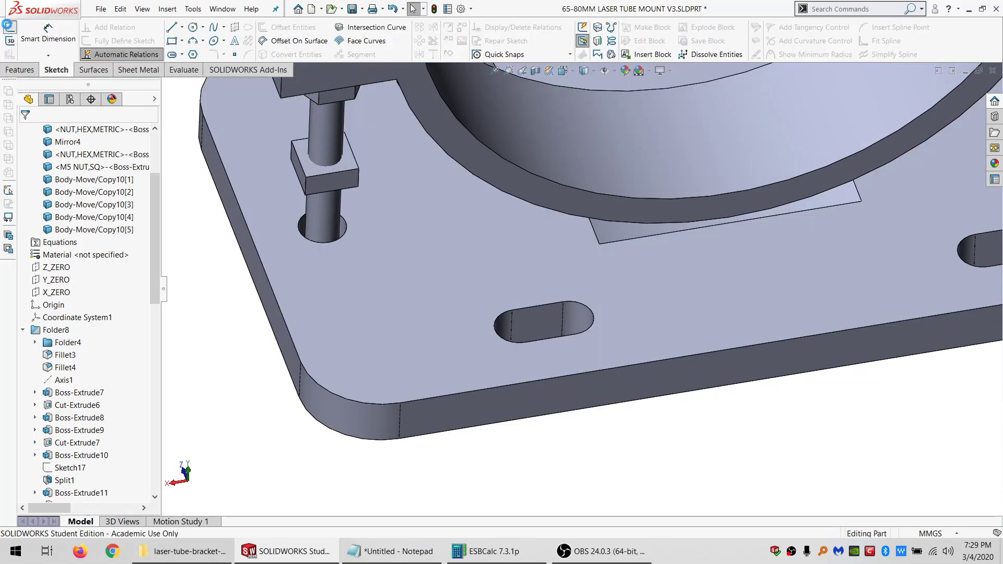
pyautogui.click(10, 27)
pyautogui.click(438, 297)
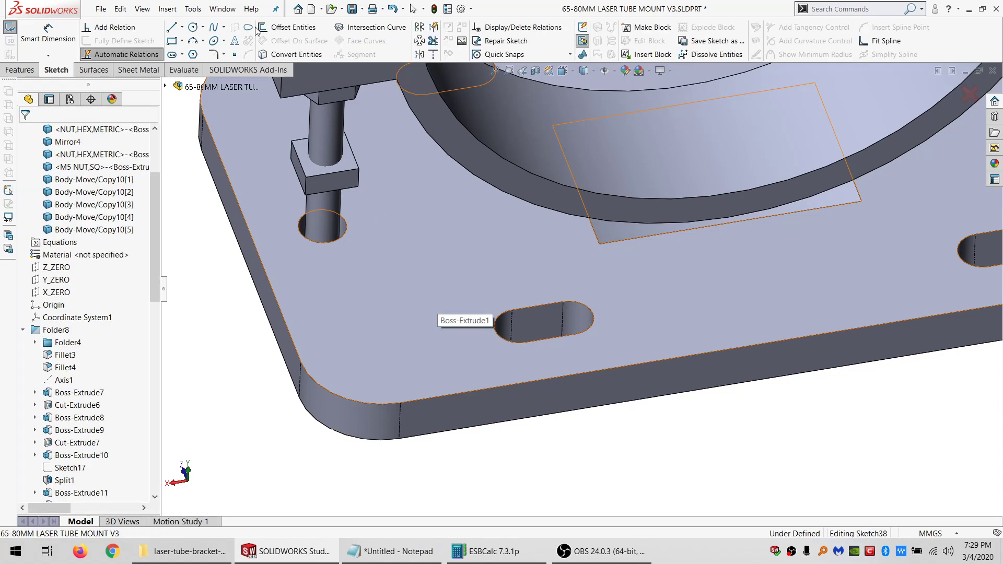
# - Sketch a straight slot about 27 mm wide around the base plate's front-left mounting slot, aligned with its end-arc centres
pyautogui.click(192, 28)
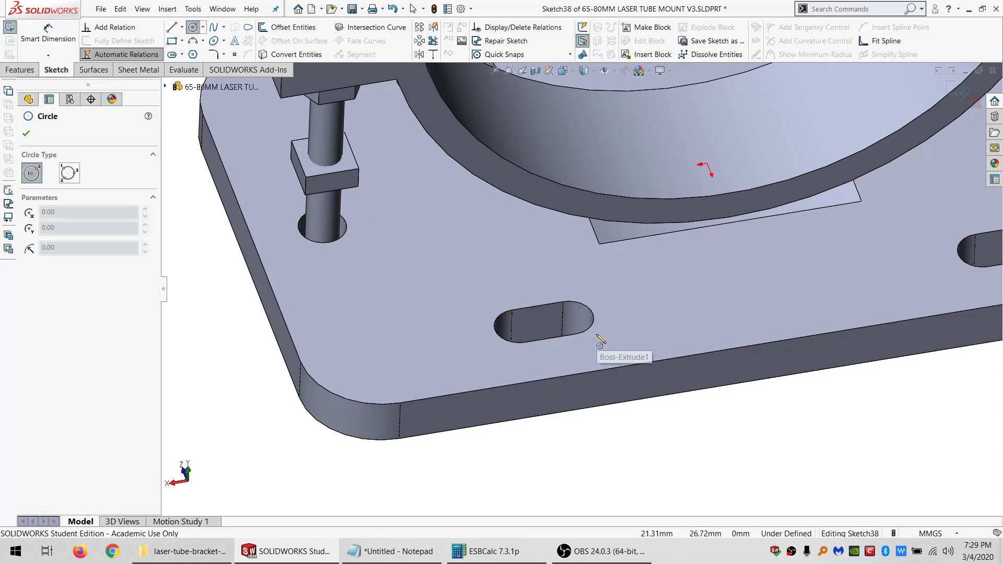
pyautogui.click(570, 319)
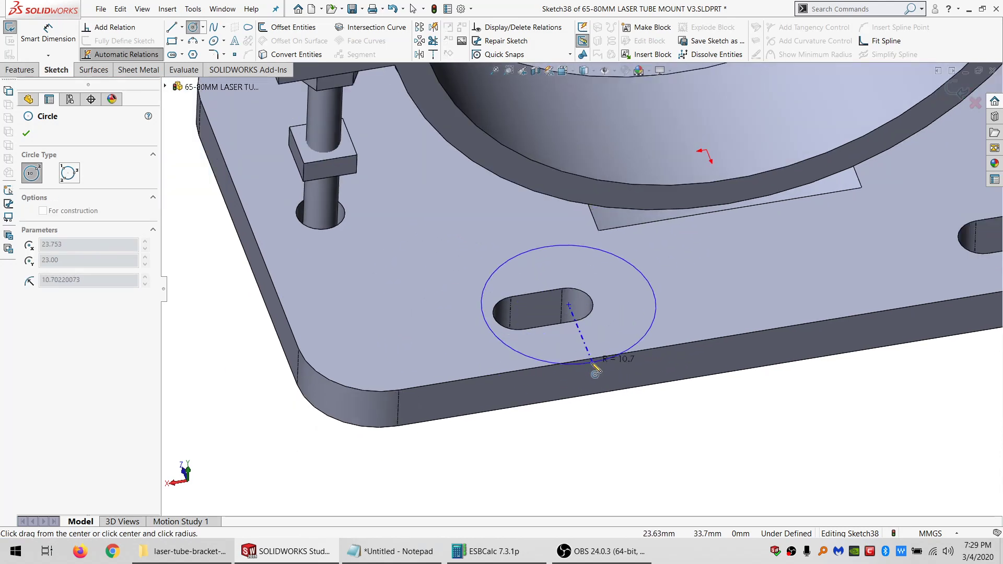
pyautogui.click(172, 55)
pyautogui.click(182, 54)
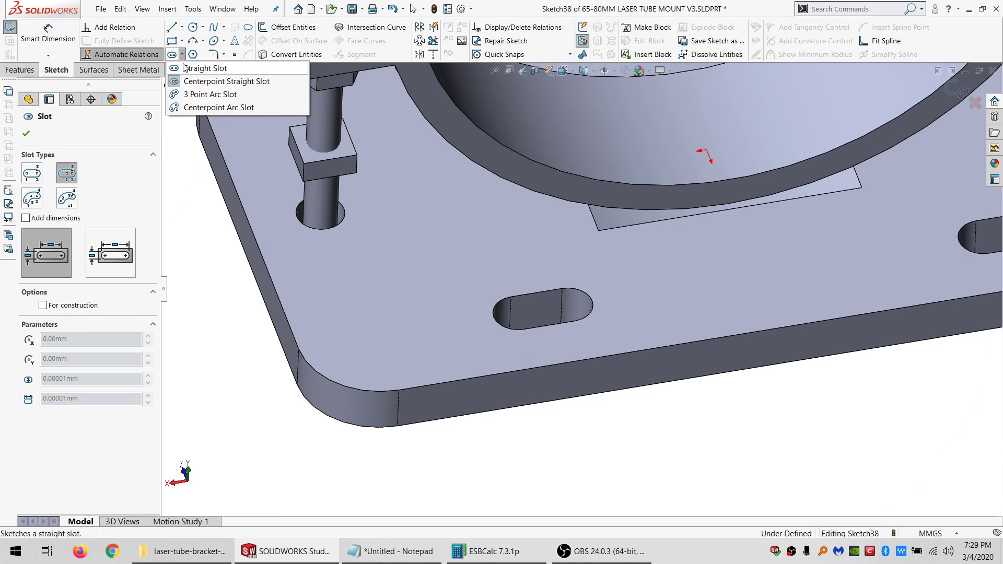
pyautogui.click(209, 79)
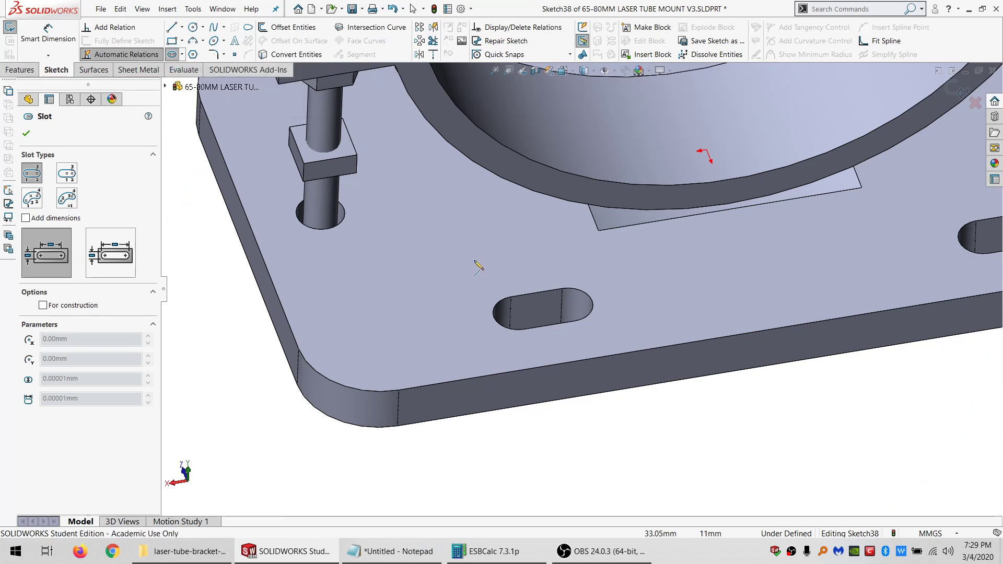
pyautogui.click(517, 313)
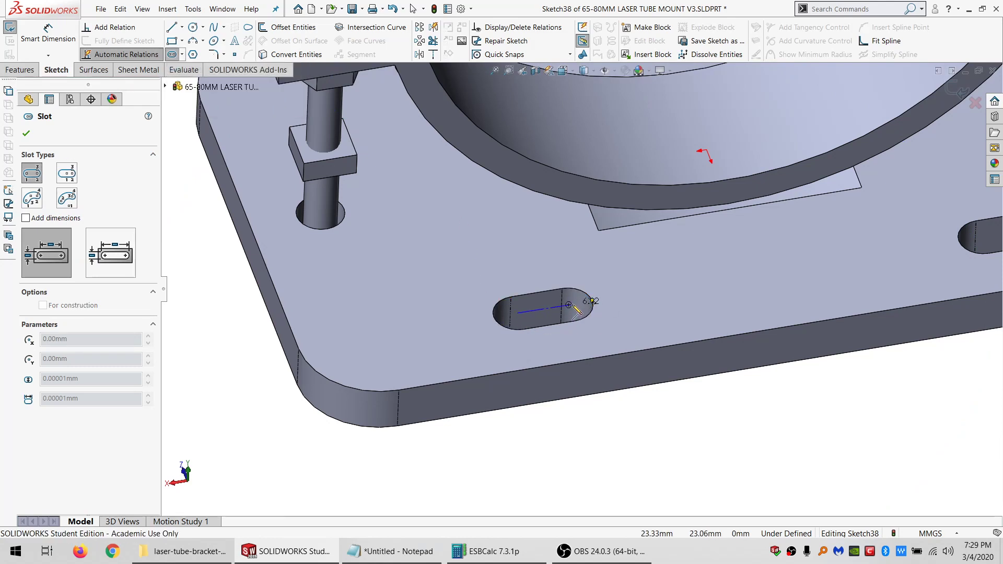
pyautogui.click(570, 305)
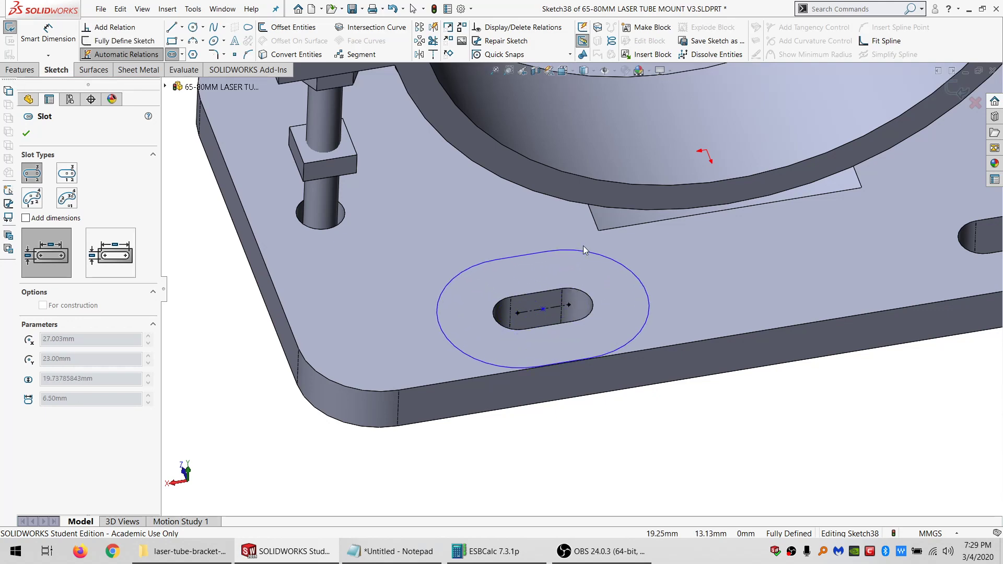
pyautogui.click(572, 227)
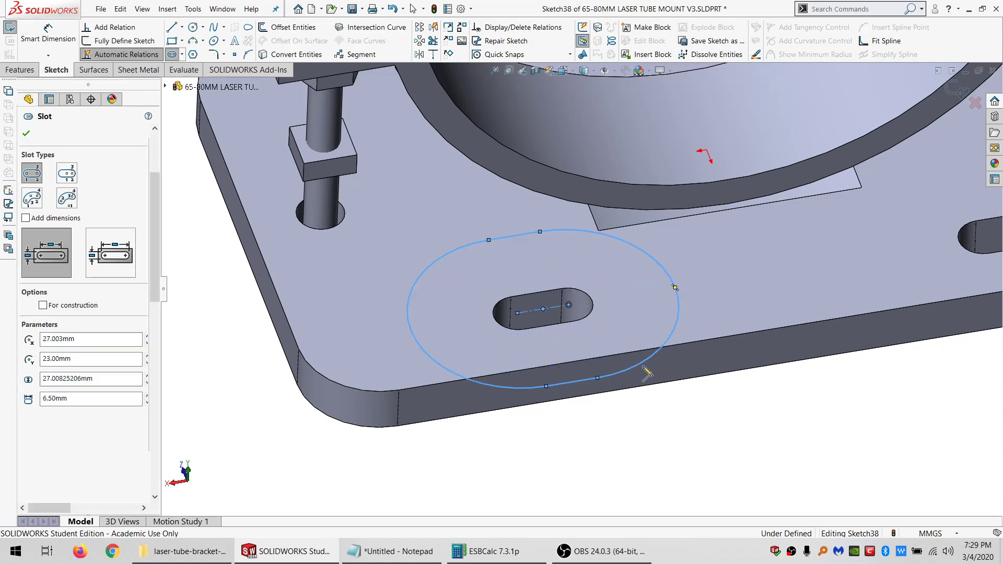
pyautogui.press('Escape')
# - Dimension the new slot outline's outer side to extend 5 mm beyond the plate's front edge
pyautogui.scroll(2, 579, 318)
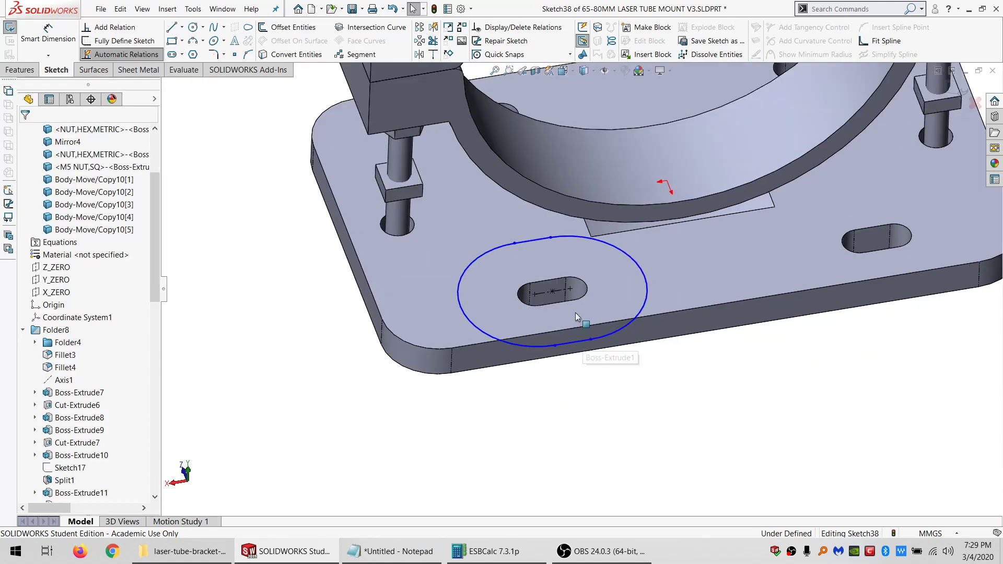
pyautogui.scroll(-2, 572, 296)
pyautogui.scroll(-1, 572, 290)
pyautogui.moveTo(572, 310); pyautogui.dragTo(571, 323, button='middle')
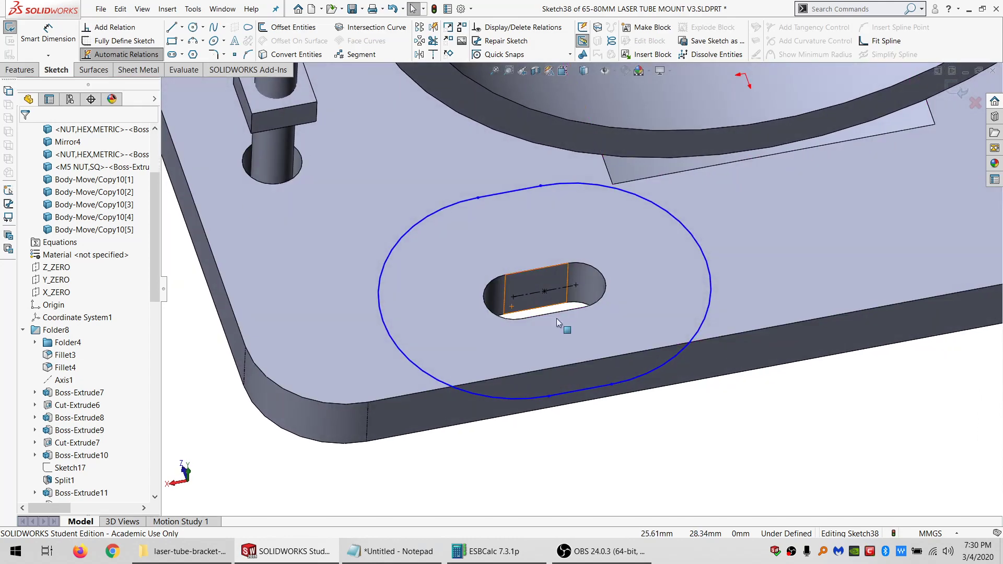
pyautogui.click(52, 50)
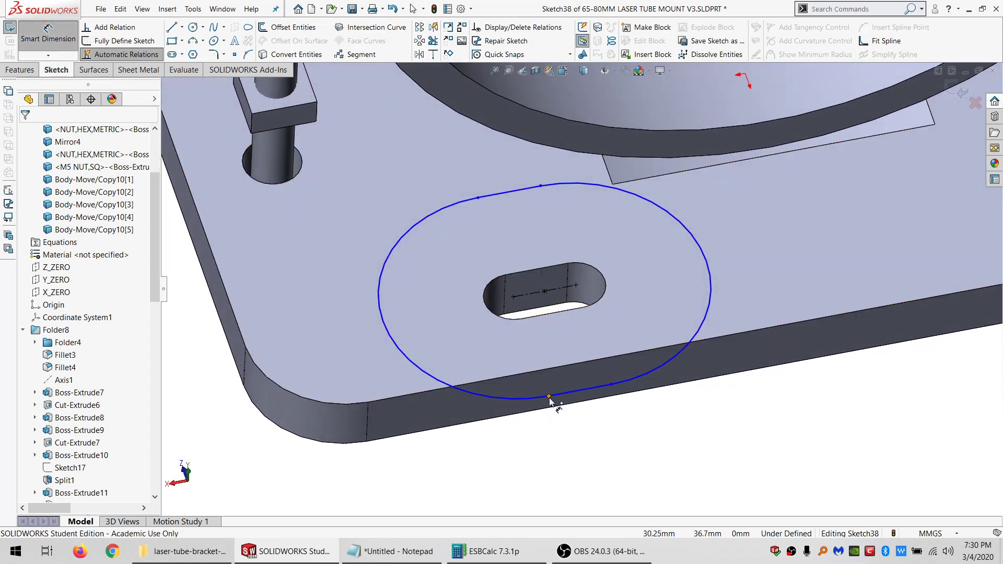
pyautogui.click(550, 396)
pyautogui.click(549, 373)
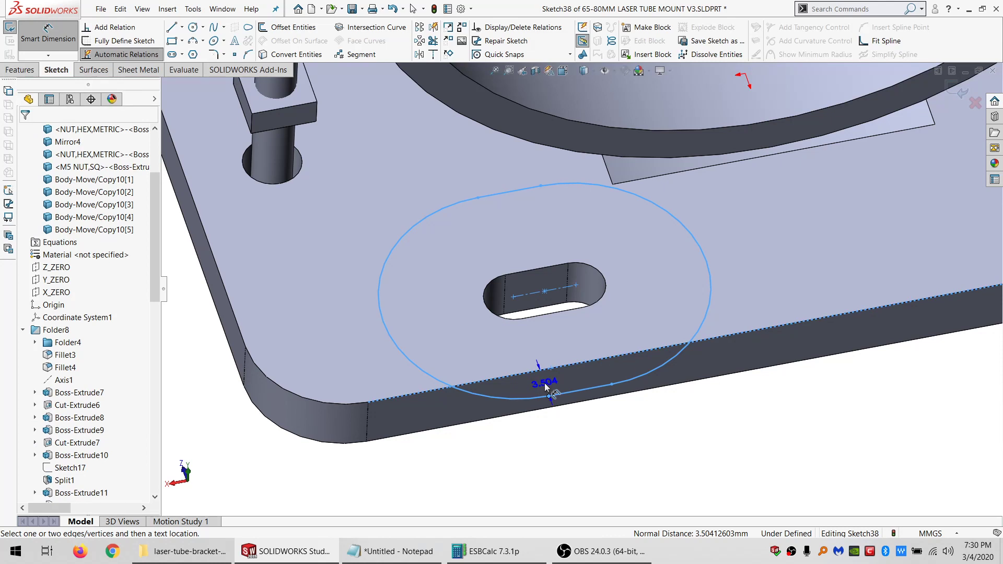
pyautogui.click(565, 385)
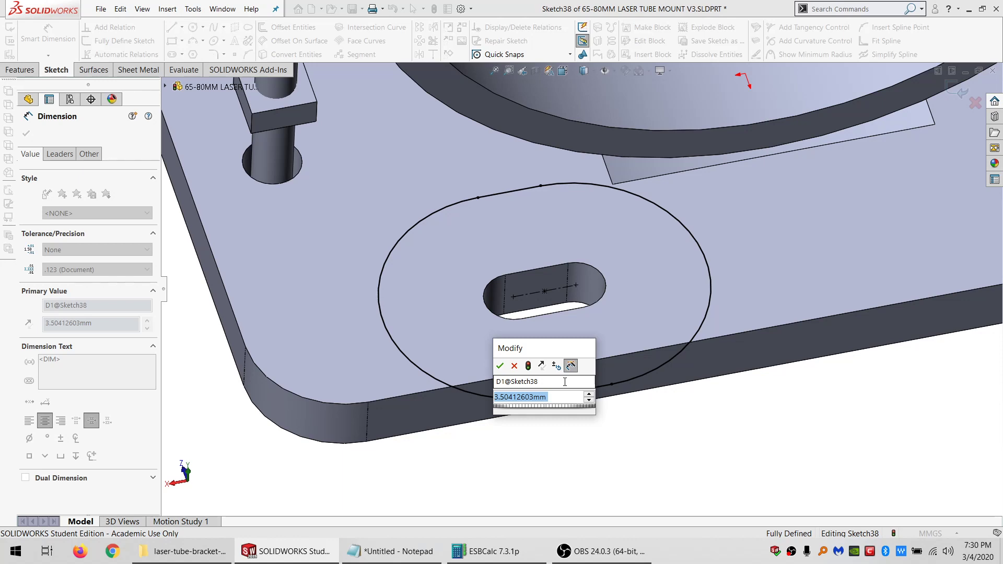
pyautogui.write('5')
pyautogui.press('Return')
pyautogui.scroll(2, 555, 375)
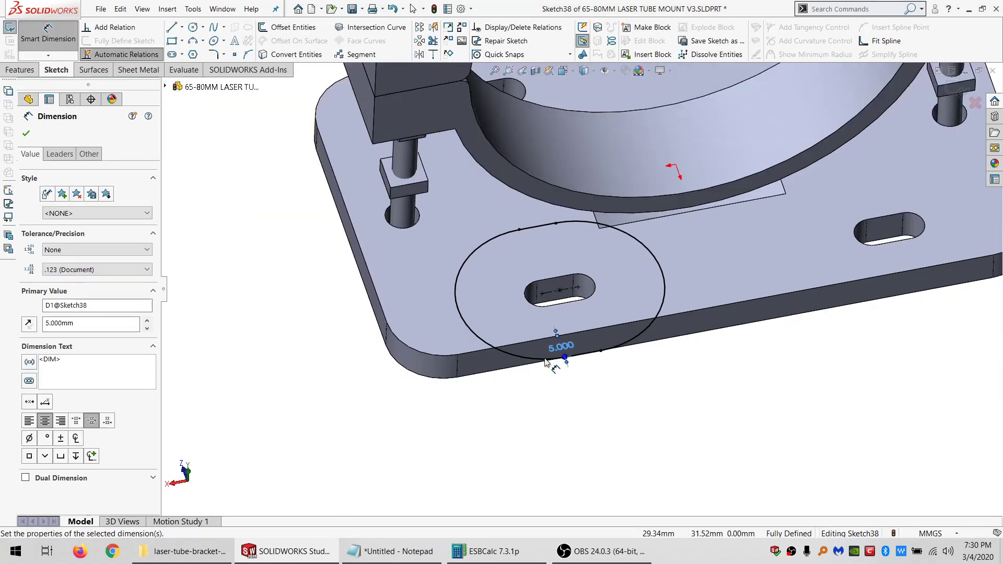
pyautogui.scroll(1, 545, 360)
pyautogui.scroll(-1, 610, 287)
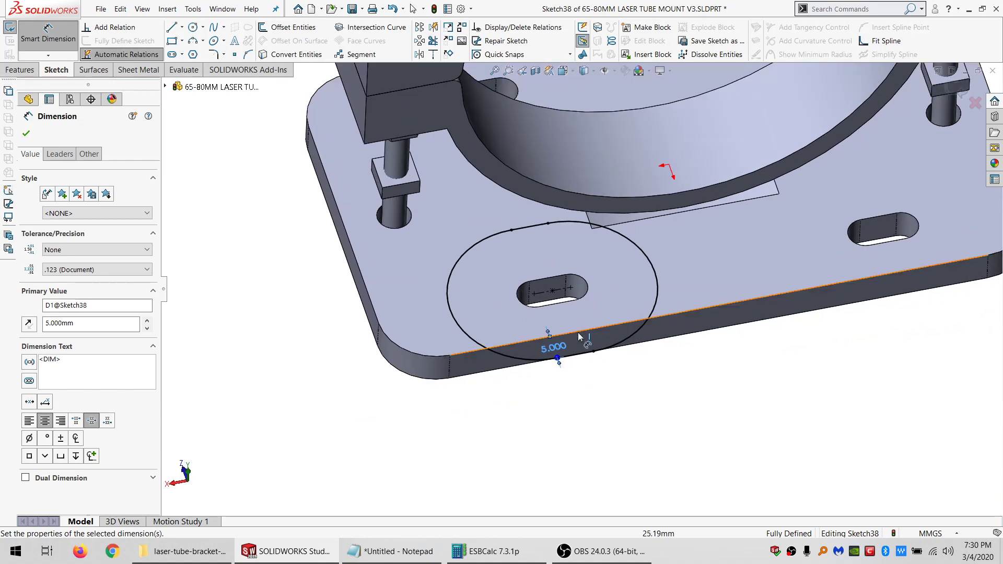
pyautogui.press('Escape')
# - Check the radius of both end arcs of the large slot outline against the surrounding plate
pyautogui.moveTo(578, 332); pyautogui.dragTo(538, 309, button='middle')
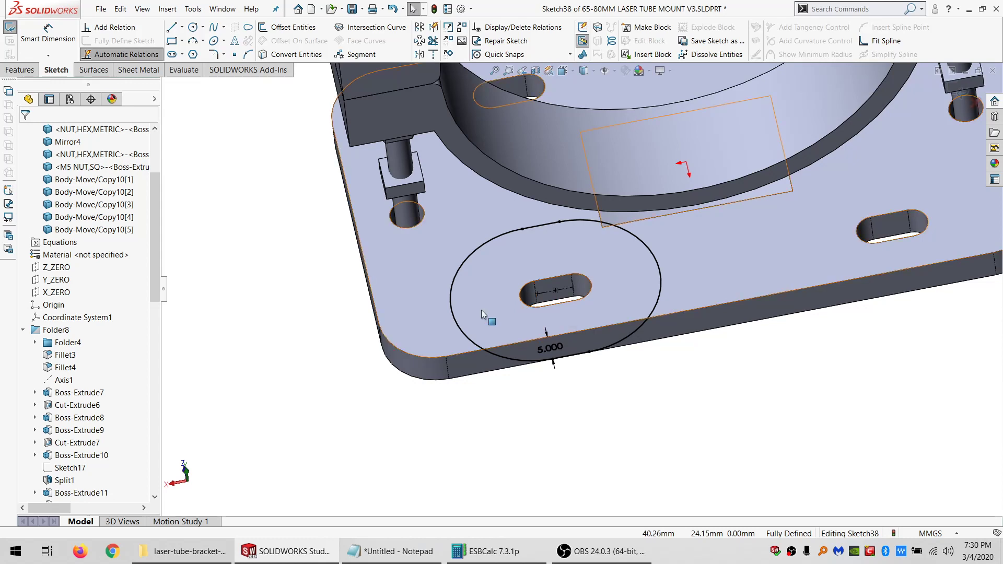
pyautogui.click(452, 299)
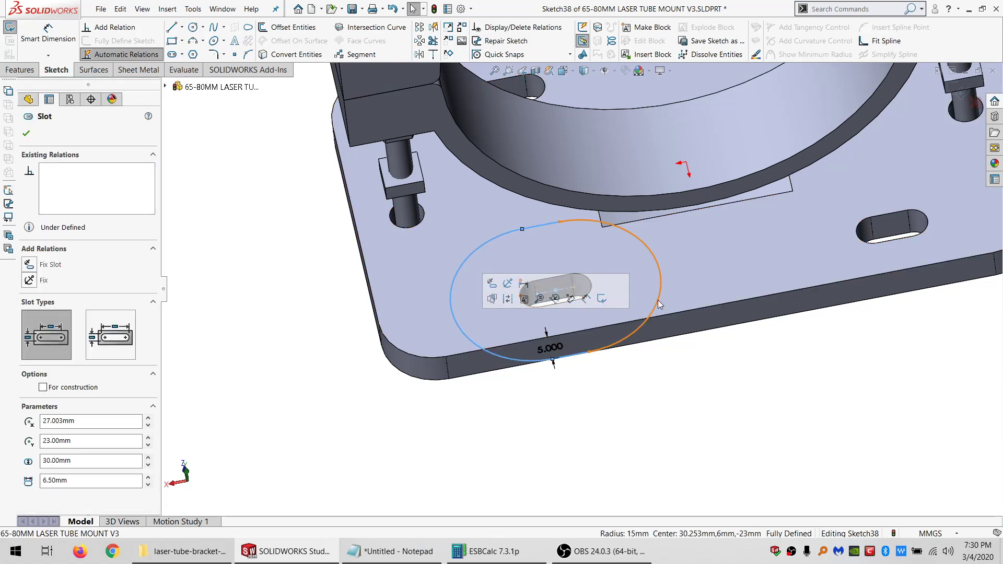
pyautogui.click(657, 300)
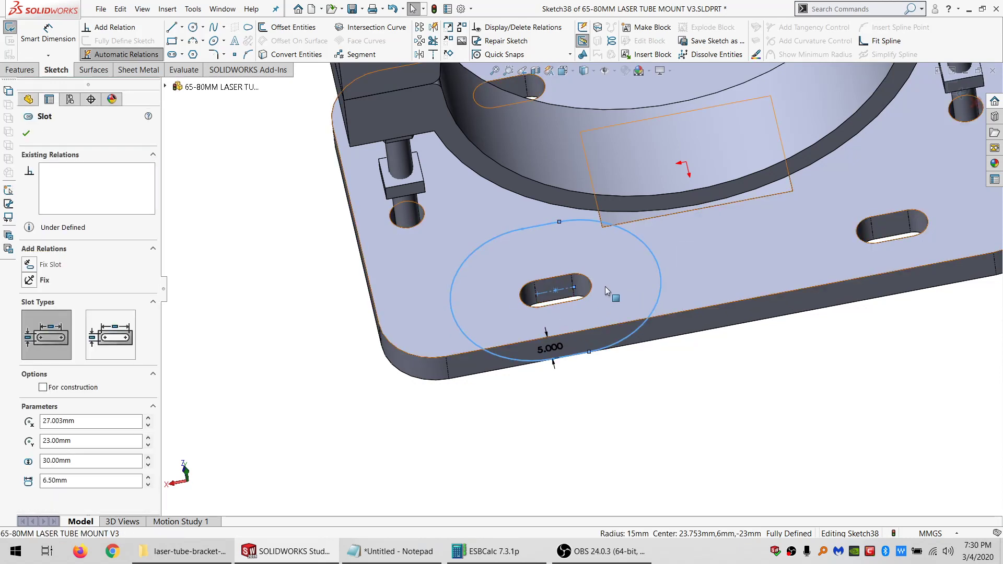
pyautogui.scroll(5, 635, 280)
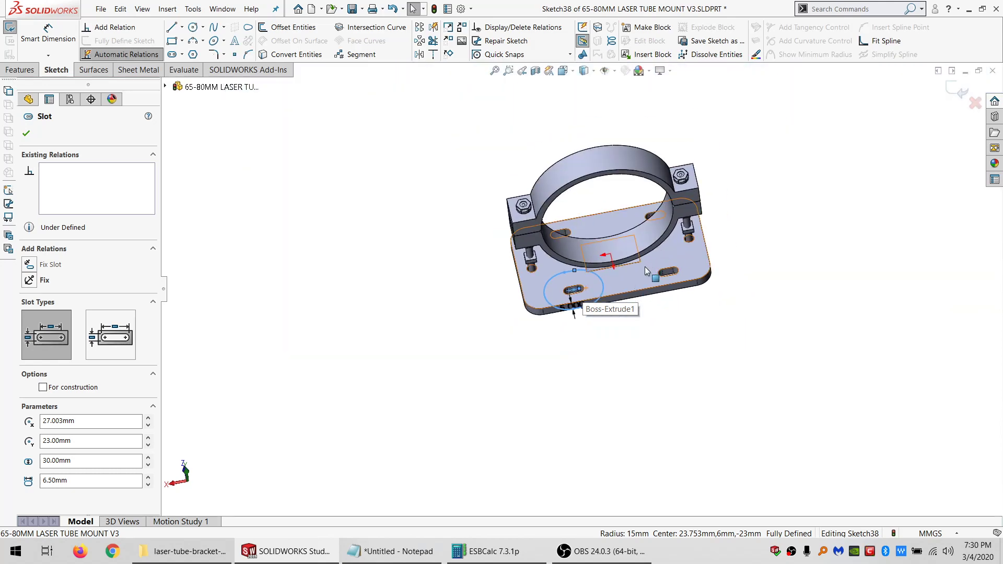
pyautogui.scroll(-4, 645, 266)
pyautogui.press('Escape')
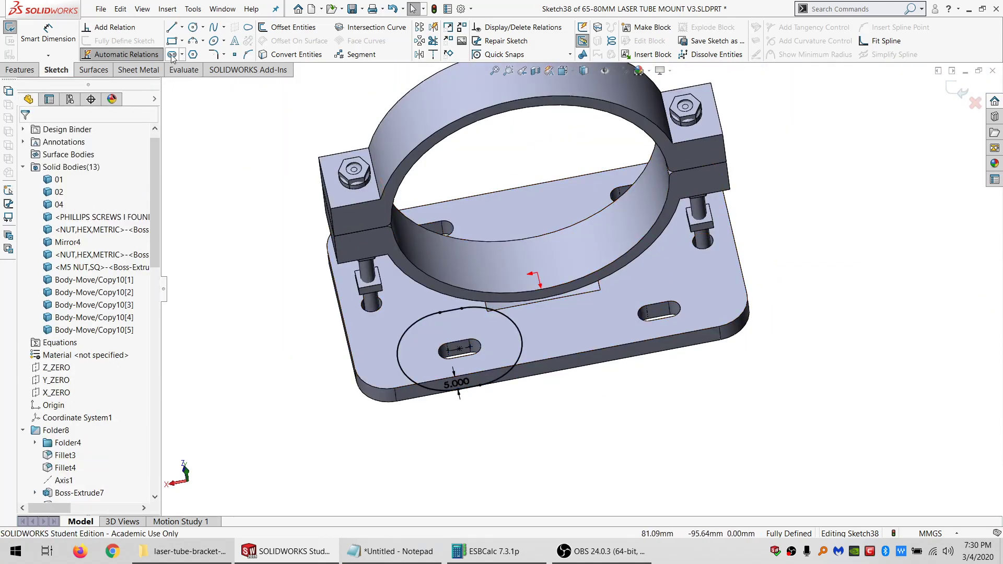
# - Sketch straight slots around the other three mounting slots, spanning their end-arc centres, each about 19 to 20 mm wide
pyautogui.click(171, 56)
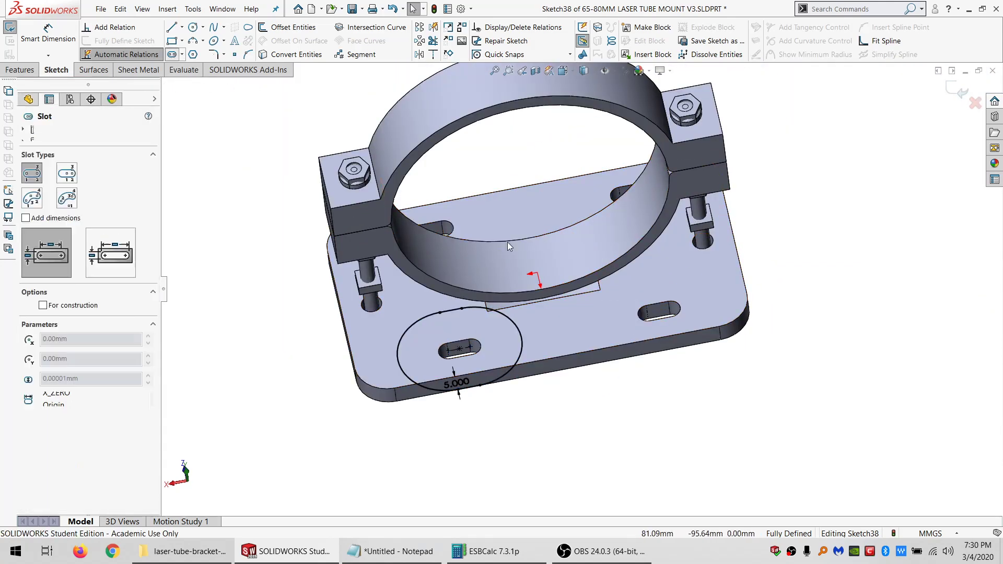
pyautogui.click(648, 313)
pyautogui.click(675, 311)
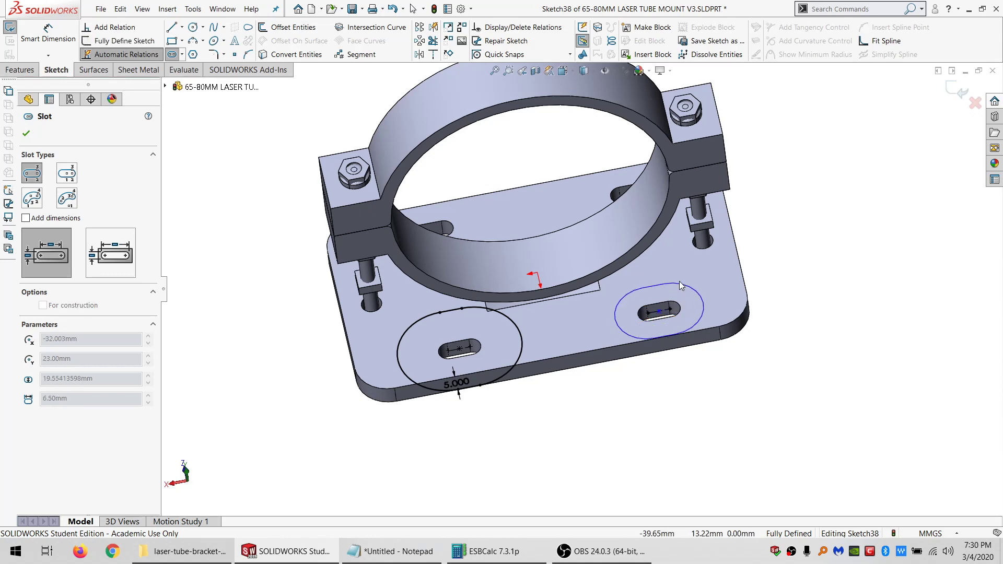
pyautogui.click(680, 282)
pyautogui.moveTo(616, 213); pyautogui.dragTo(622, 207, button='middle')
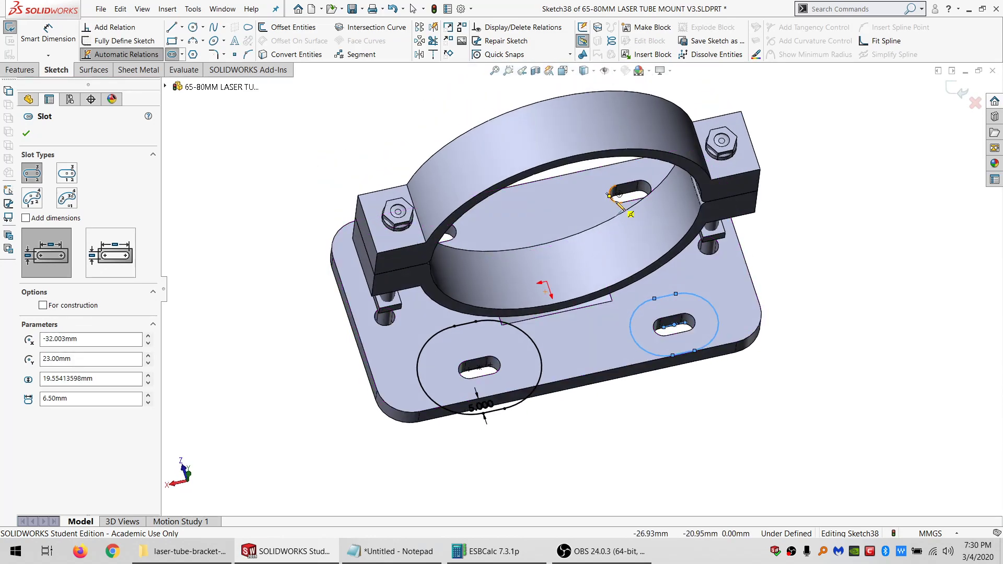
pyautogui.click(612, 195)
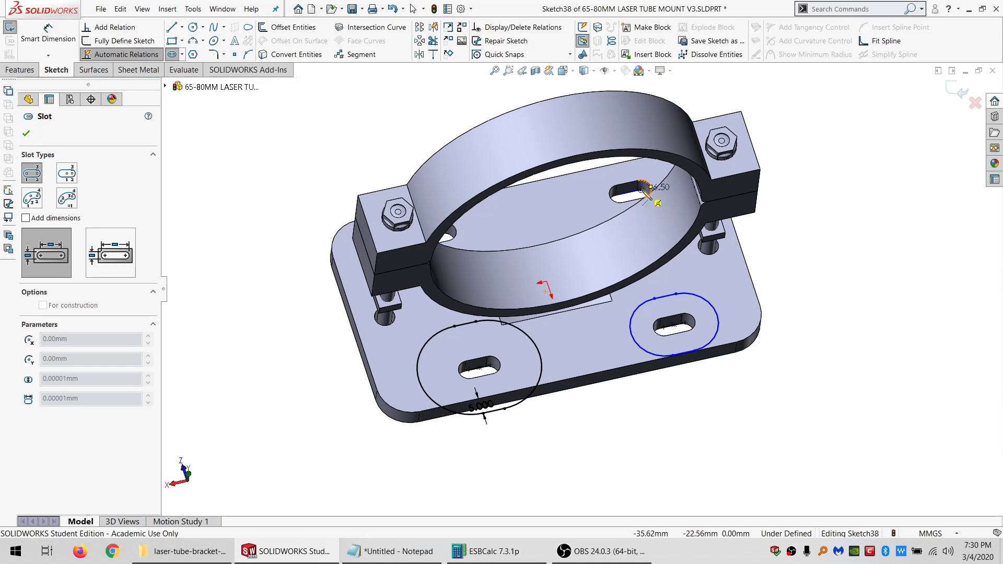
pyautogui.click(634, 162)
pyautogui.moveTo(567, 212); pyautogui.dragTo(524, 226, button='middle')
pyautogui.click(429, 237)
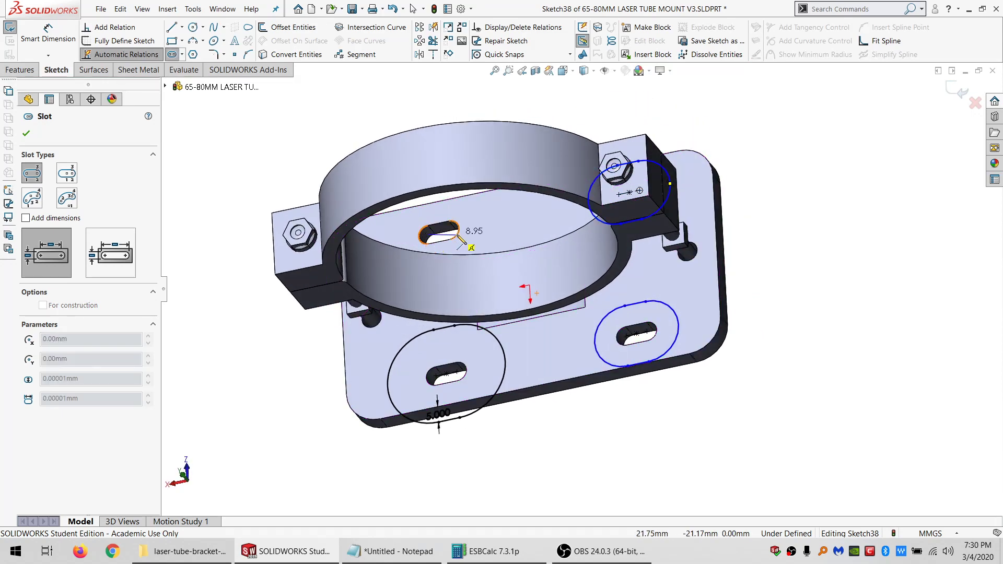
pyautogui.click(468, 202)
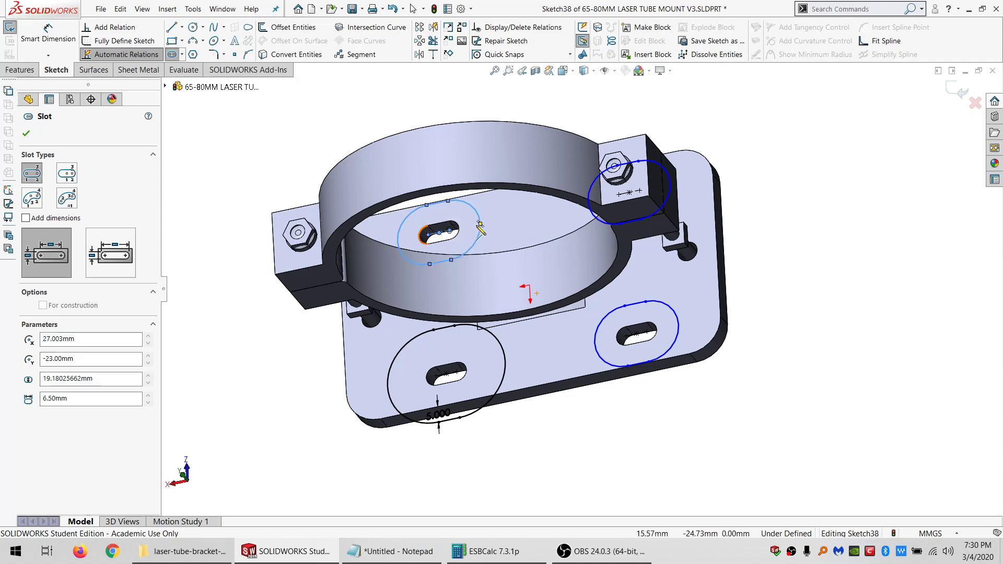
# - Add an Equal relation between the end arcs of the three new slot outlines and the dimensioned one
pyautogui.keyDown('ctrl'); pyautogui.click(599, 218); pyautogui.keyUp('ctrl')
pyautogui.keyDown('ctrl'); pyautogui.click(502, 349); pyautogui.keyUp('ctrl')
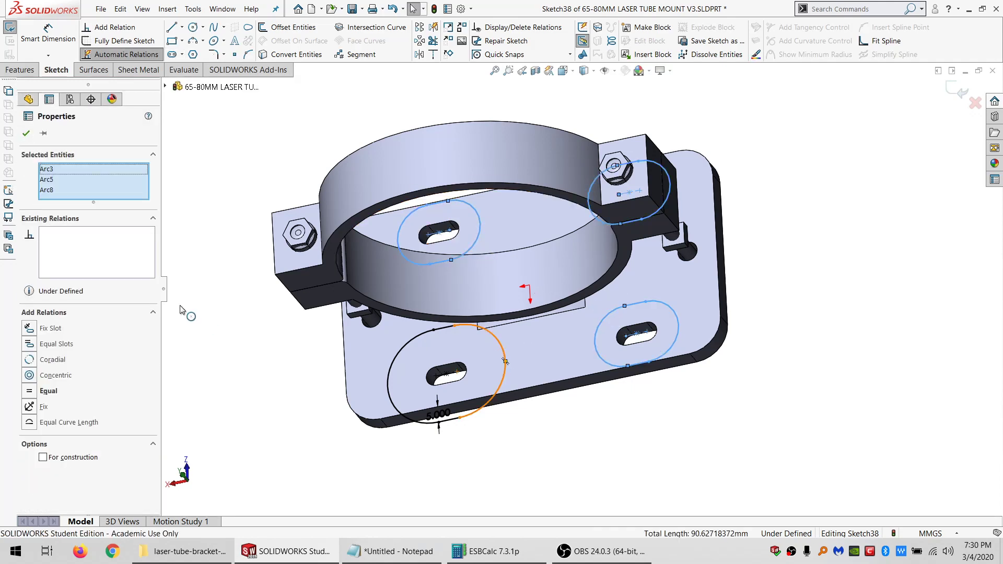
pyautogui.click(44, 402)
pyautogui.click(246, 399)
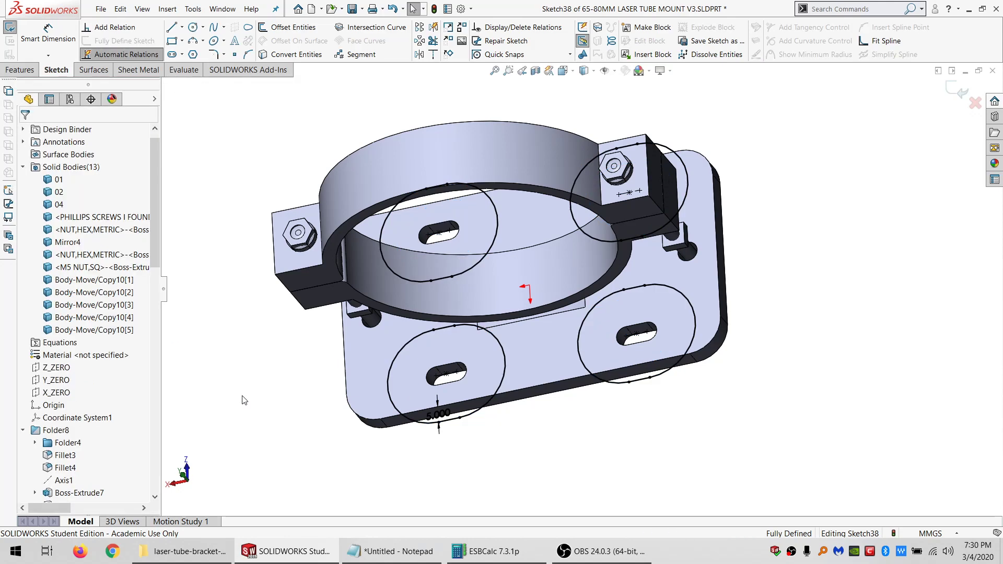
# - Cut the four slot outlines into the base plate body only, using Offset From Surface to end 4 mm from its underside
pyautogui.moveTo(246, 400); pyautogui.dragTo(448, 364, button='middle')
pyautogui.scroll(-4, 456, 411)
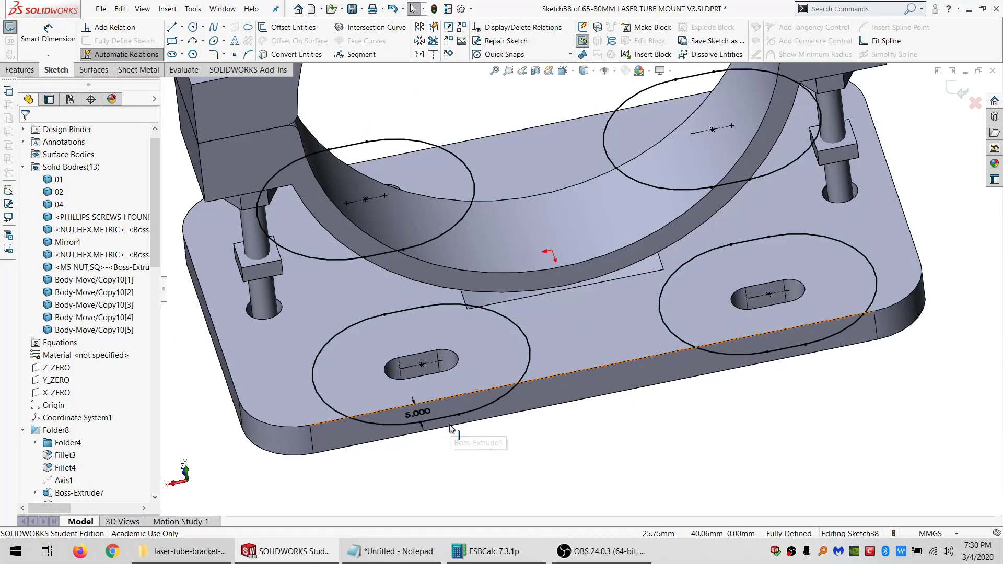
pyautogui.click(12, 72)
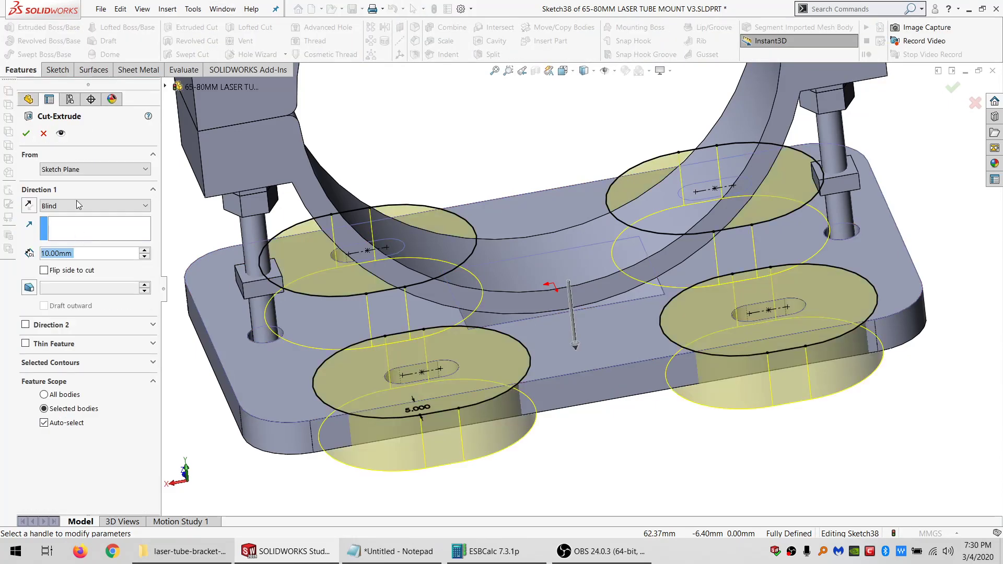
pyautogui.click(76, 205)
pyautogui.click(72, 272)
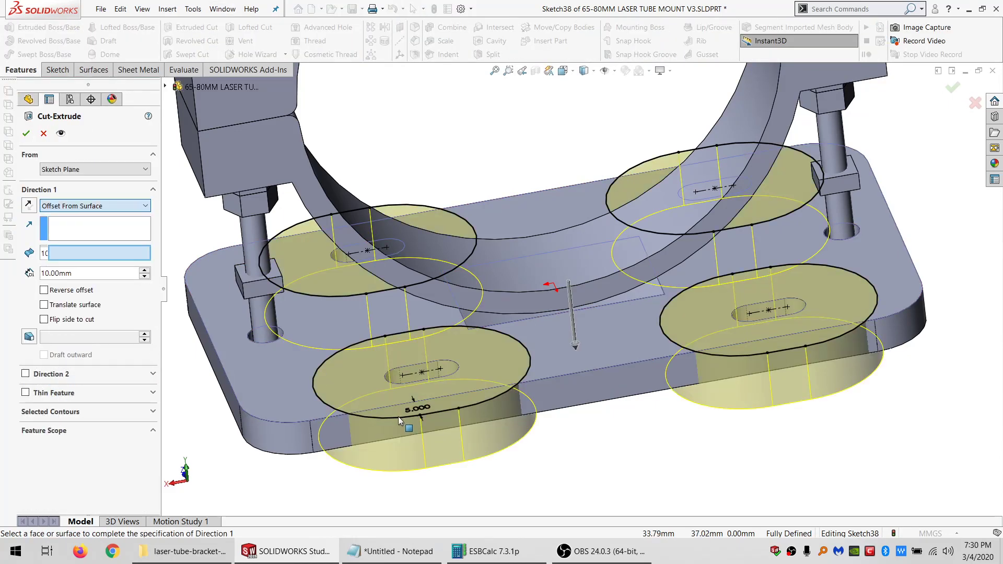
pyautogui.moveTo(398, 416); pyautogui.dragTo(331, 381, button='middle')
pyautogui.click(323, 372)
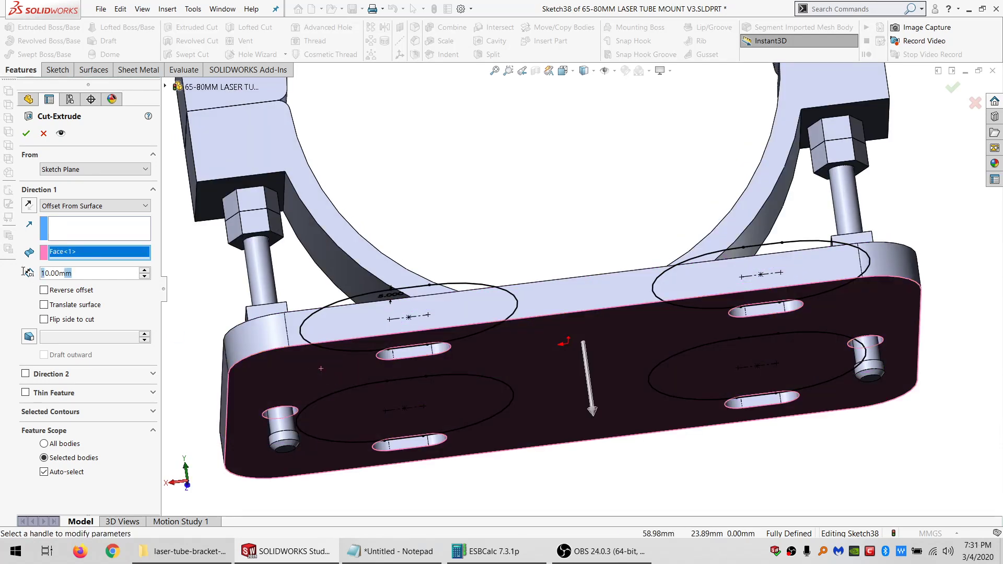
pyautogui.write('4')
pyautogui.press('Return')
pyautogui.moveTo(347, 353); pyautogui.dragTo(338, 449, button='middle')
pyautogui.click(52, 472)
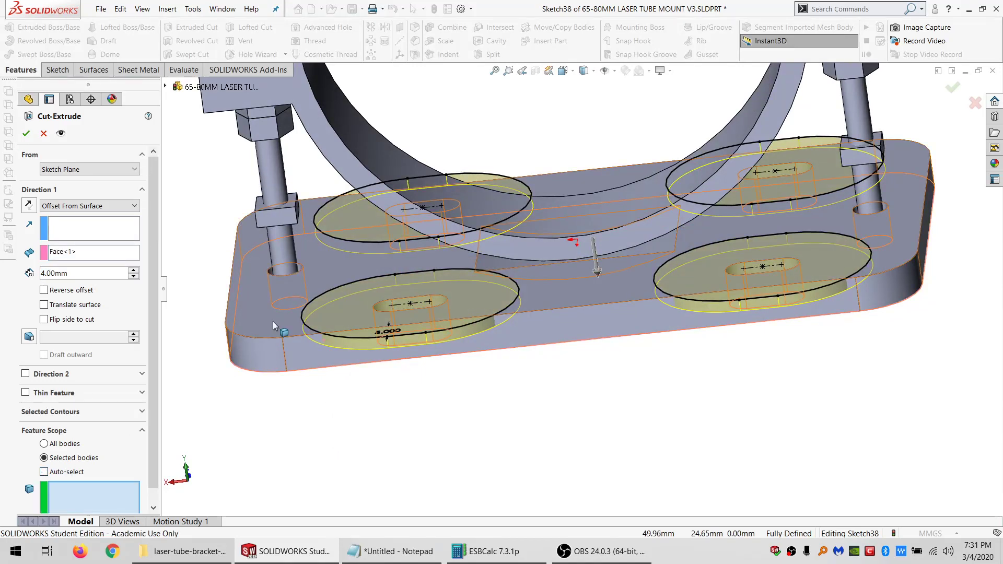
pyautogui.click(26, 134)
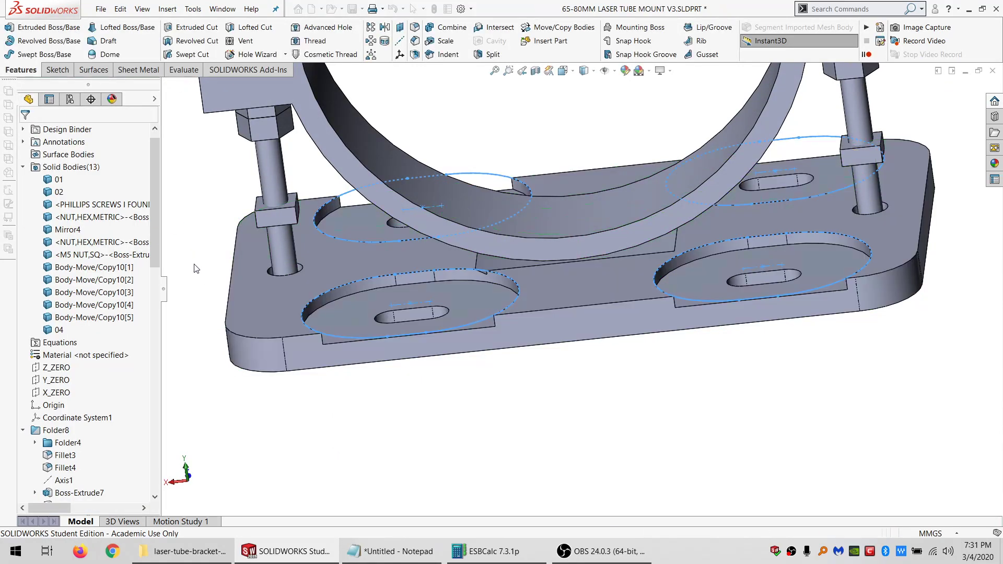
# - Examine the slot-shaped recesses in the base plate and the plate area beneath the clamp ring
pyautogui.click(519, 297)
pyautogui.moveTo(519, 297); pyautogui.dragTo(548, 337, button='middle')
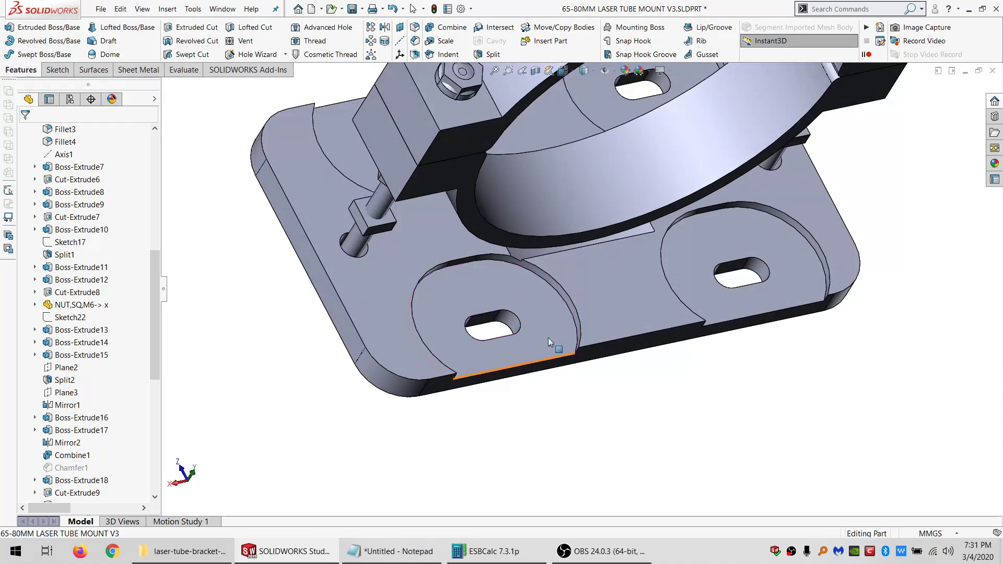
pyautogui.scroll(-3, 540, 292)
pyautogui.moveTo(540, 292); pyautogui.dragTo(550, 212, button='middle')
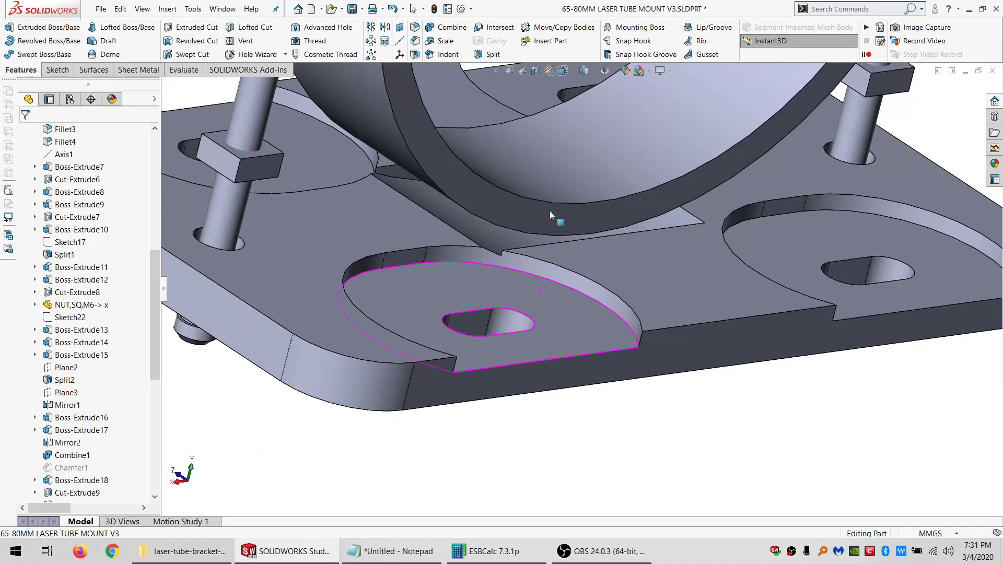
pyautogui.press('Escape')
pyautogui.click(486, 219)
pyautogui.moveTo(486, 219); pyautogui.dragTo(521, 233, button='middle')
pyautogui.scroll(4, 522, 233)
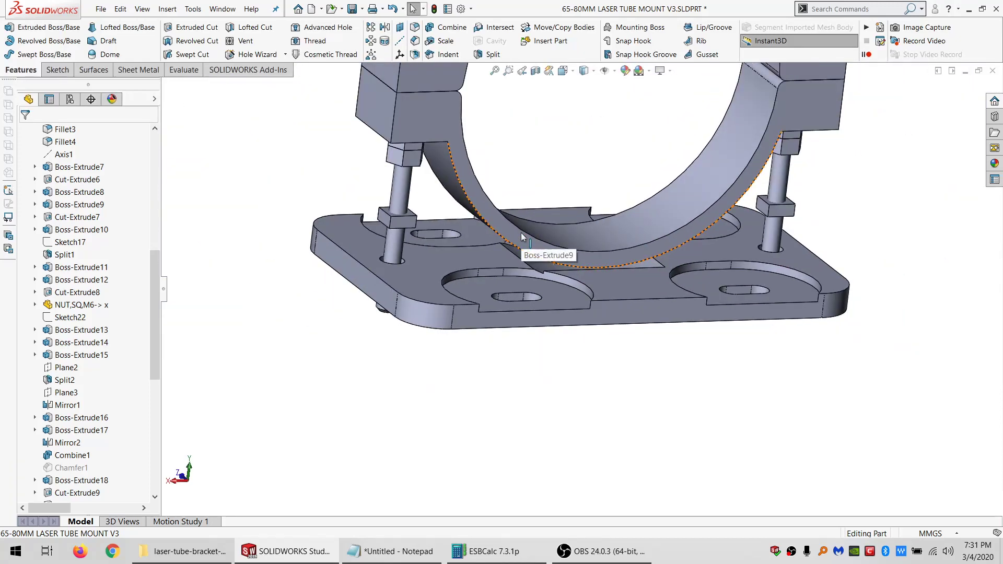
pyautogui.moveTo(508, 271); pyautogui.dragTo(422, 277, button='middle')
pyautogui.moveTo(527, 274); pyautogui.dragTo(463, 288, button='middle')
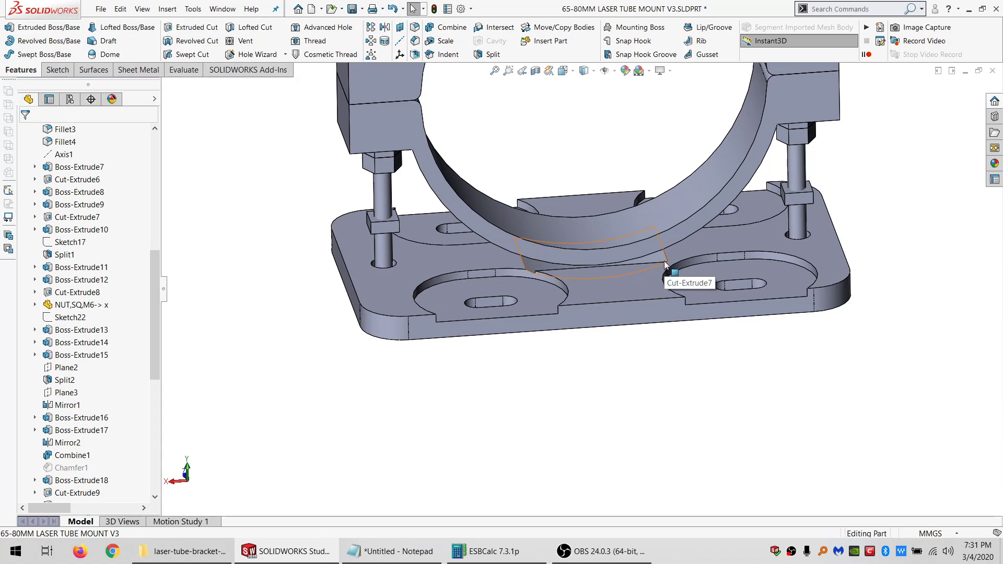
pyautogui.moveTo(665, 264); pyautogui.dragTo(514, 294, button='middle')
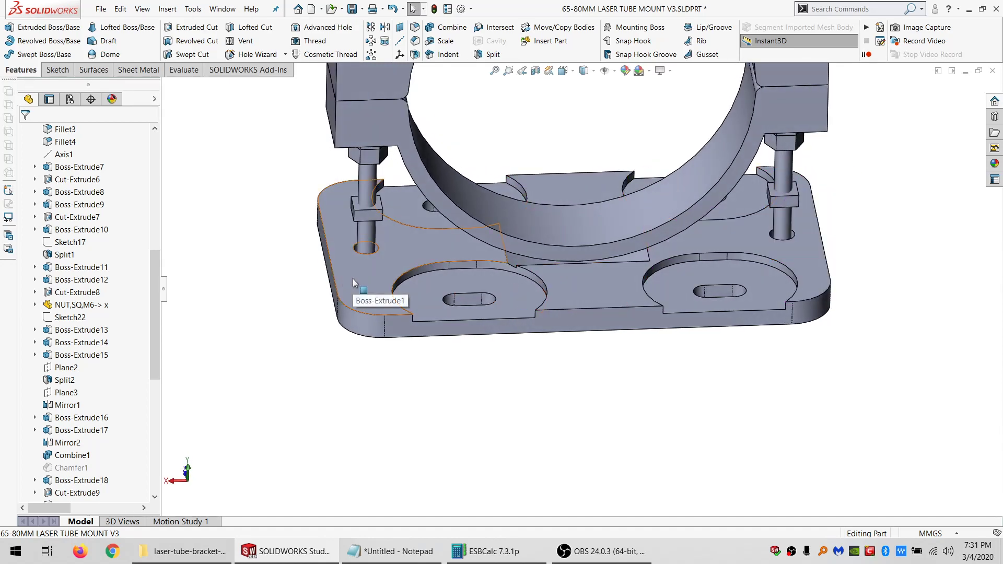
# - Delete the slot recess cut from the base plate, keeping its sketch of the four slot outlines
pyautogui.scroll(-9, 91, 489)
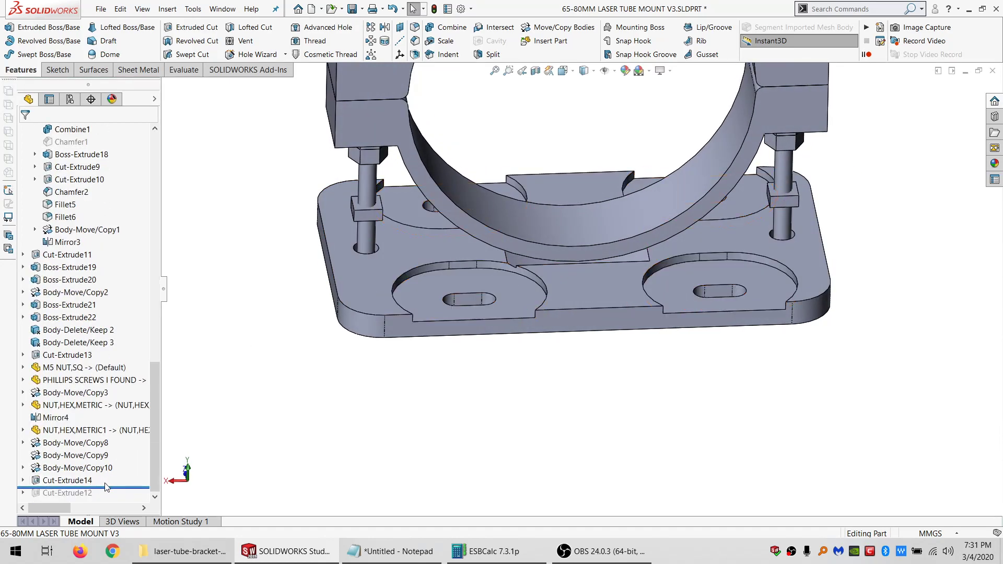
pyautogui.click(86, 486)
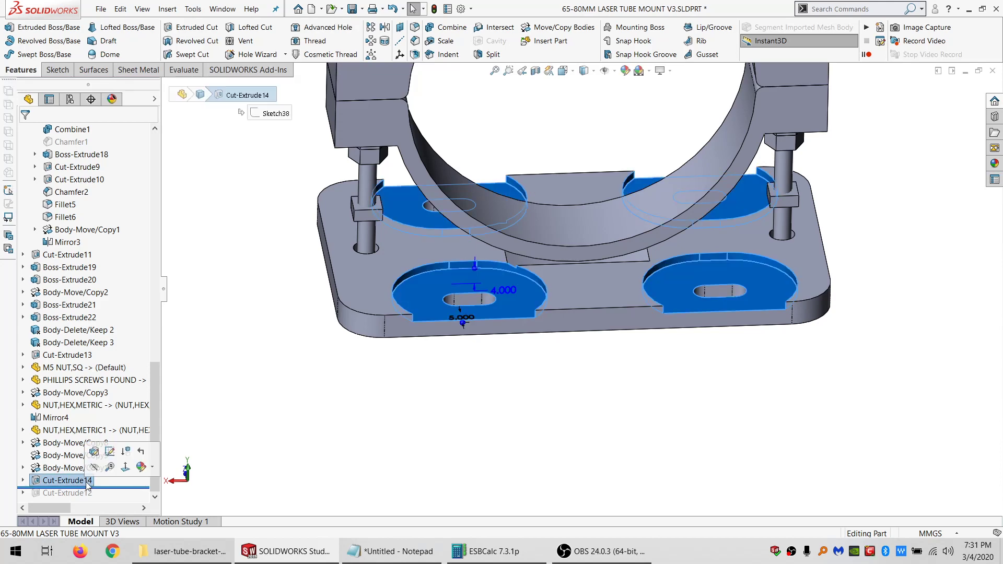
pyautogui.click(131, 452)
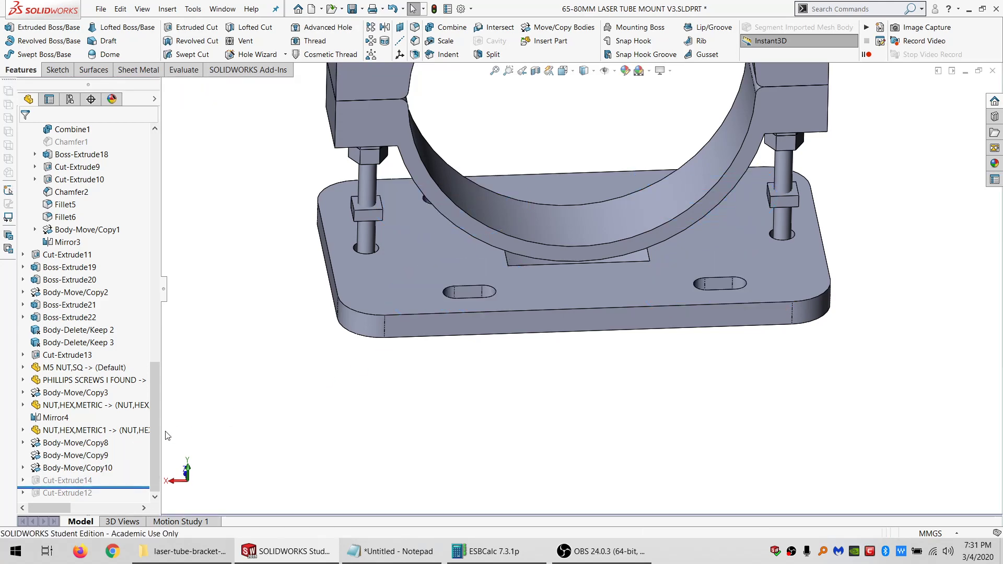
pyautogui.click(394, 278)
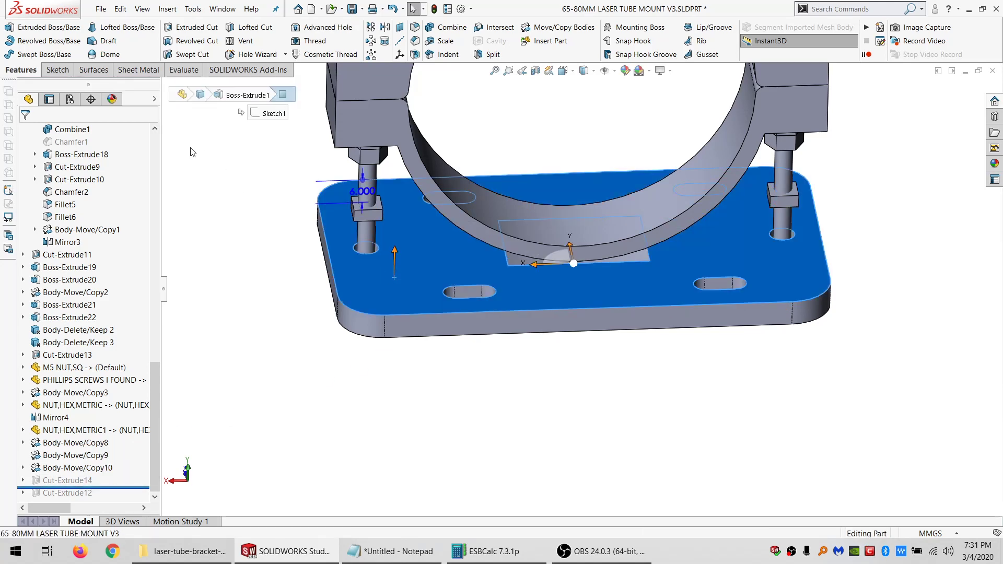
pyautogui.click(55, 480)
pyautogui.press('Delete')
pyautogui.press('Return')
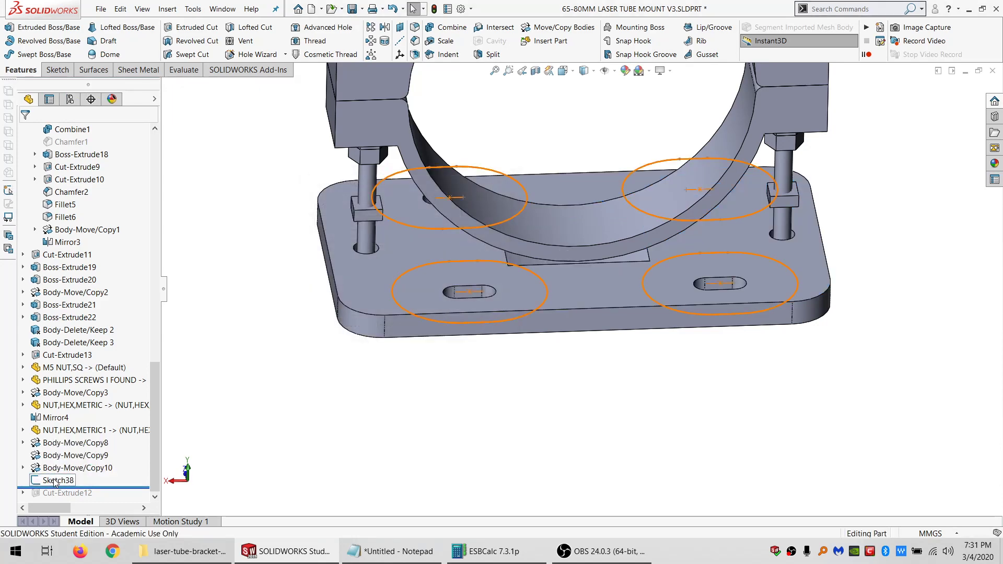
pyautogui.click(54, 481)
pyautogui.press('Escape')
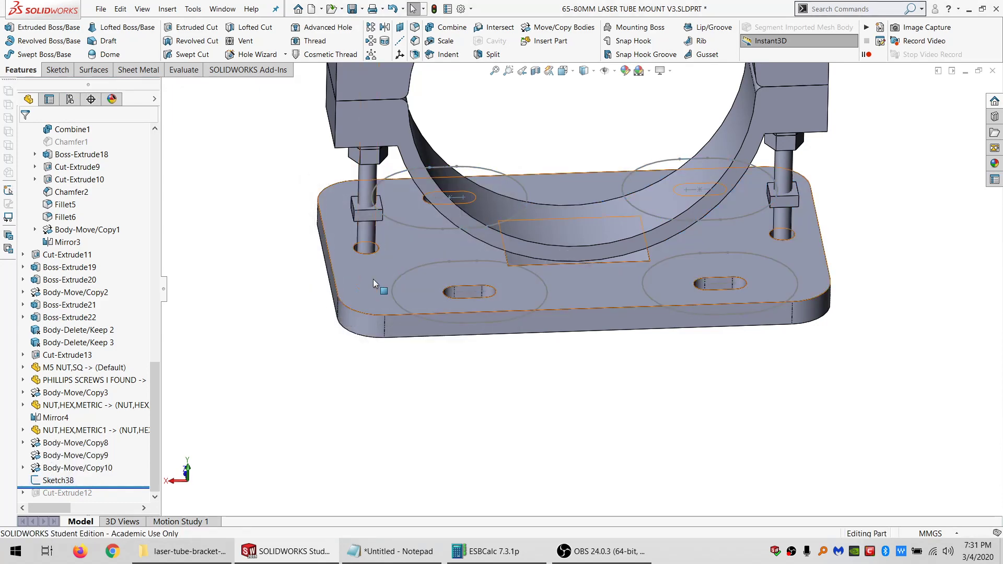
# - Start a sketch on the base plate's upper face and convert the plate's outer outline into sketch entities
pyautogui.click(373, 280)
pyautogui.click(57, 69)
pyautogui.click(10, 32)
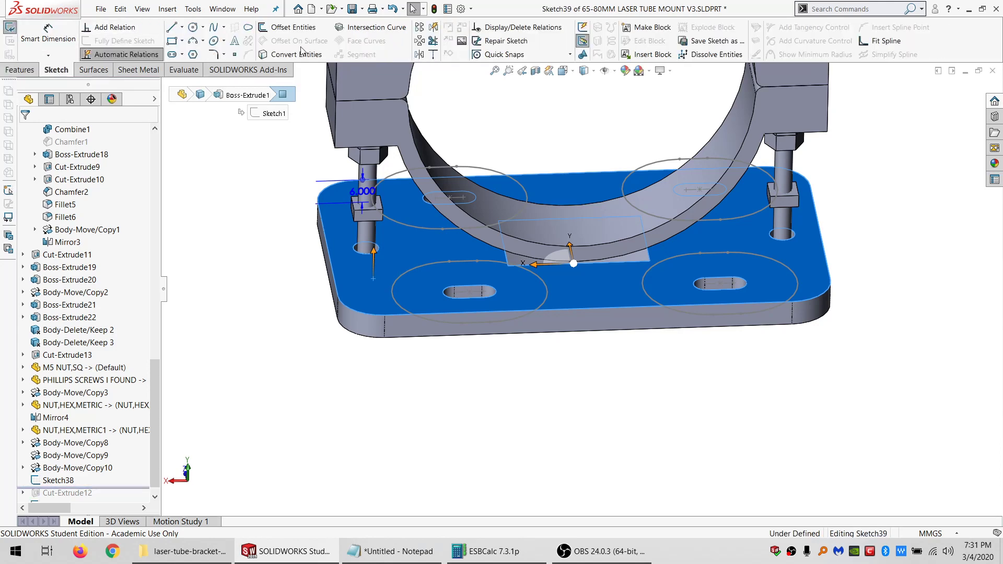
# - Cut the plate outline with Offset From Surface, ending 4 mm from the plate's underside and affecting only the base plate body
pyautogui.click(19, 71)
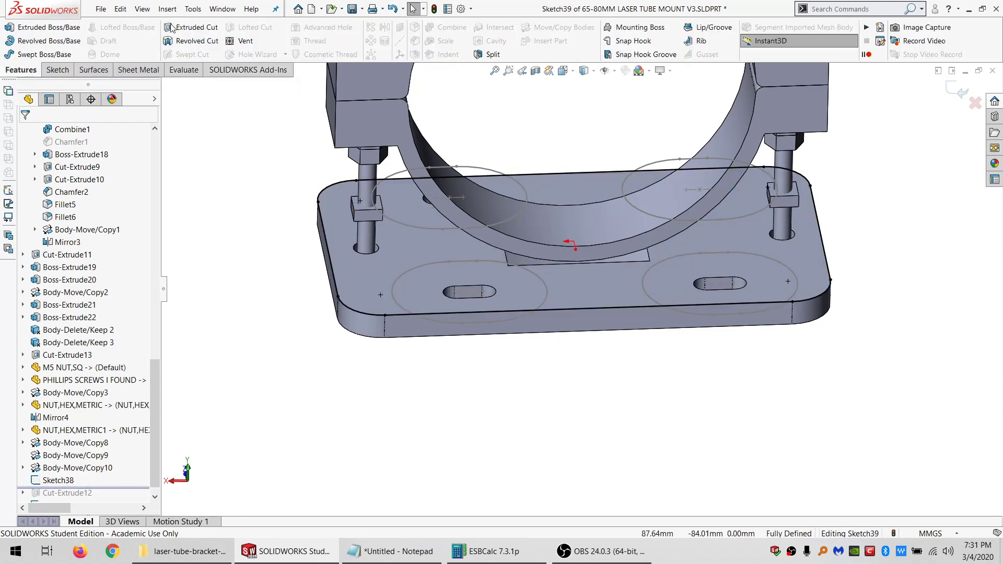
pyautogui.click(174, 27)
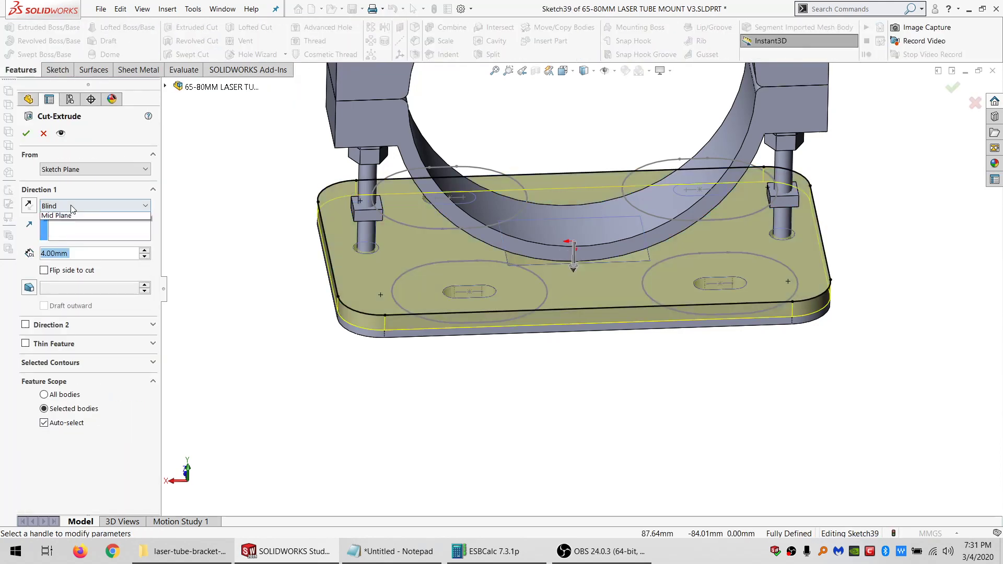
pyautogui.click(62, 268)
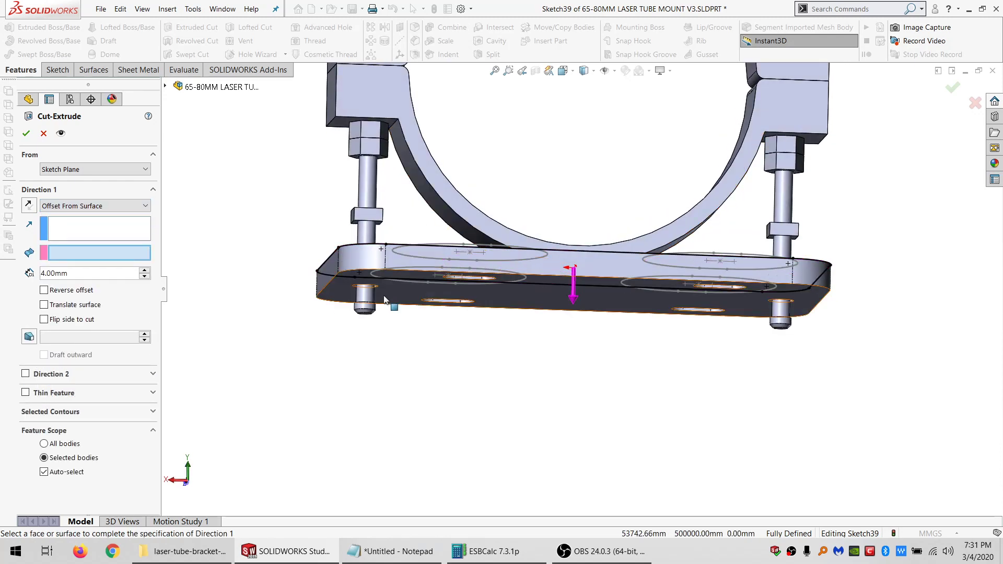
pyautogui.click(385, 299)
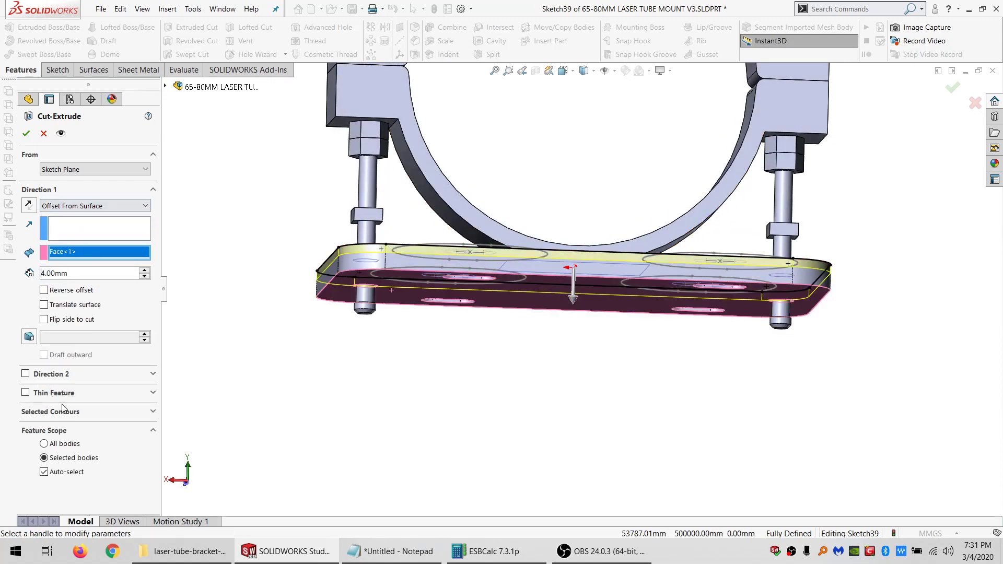
pyautogui.click(43, 472)
pyautogui.click(351, 286)
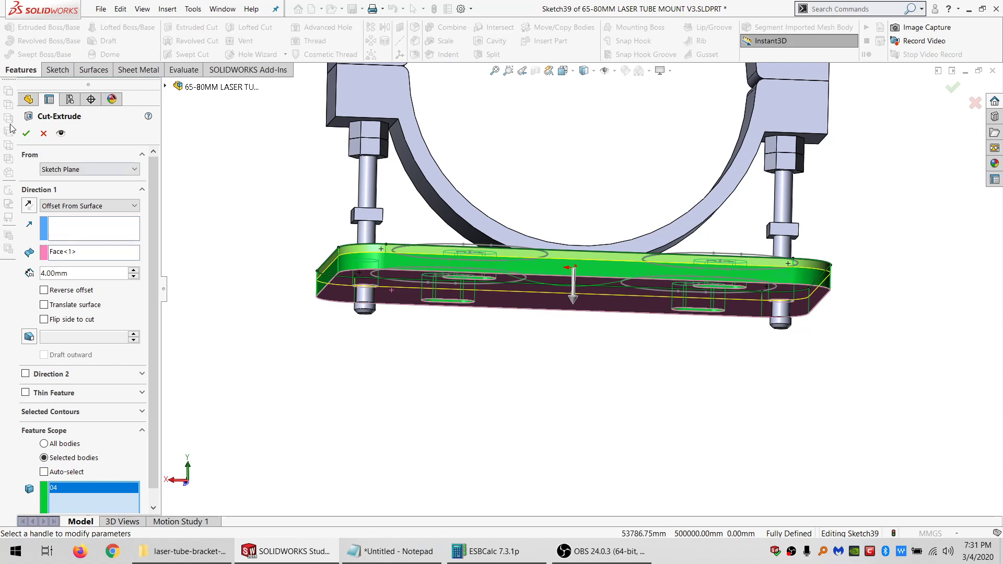
pyautogui.press('Return')
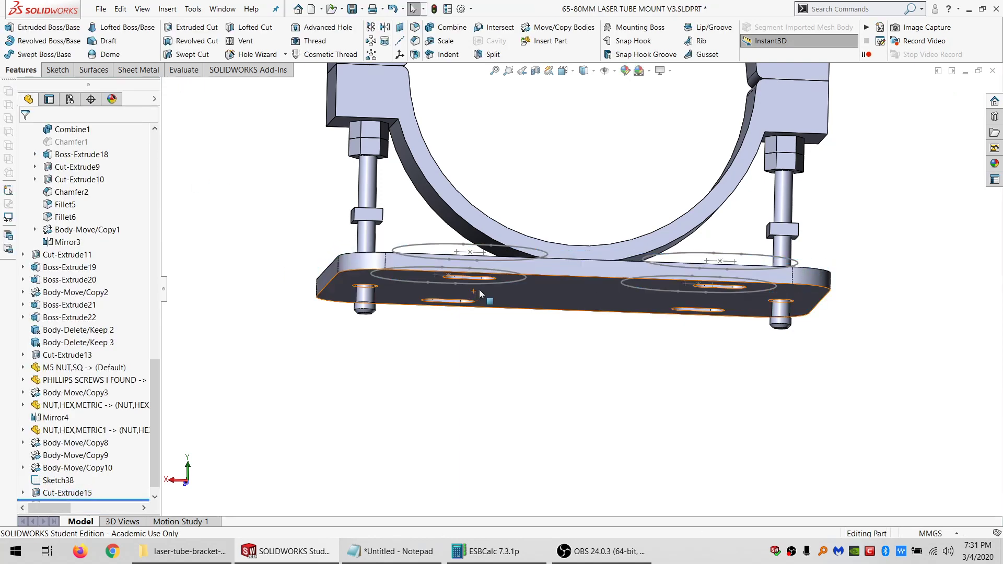
# - Examine the thinned base plate and the pocket beneath the clamp ring from below and above
pyautogui.moveTo(479, 289)
pyautogui.mouseDown(button='middle')
pyautogui.moveTo(451, 380)
pyautogui.moveTo(482, 330)
pyautogui.moveTo(475, 282)
pyautogui.moveTo(475, 291)
pyautogui.mouseUp(button='middle')
pyautogui.scroll(3, 487, 312)
pyautogui.scroll(-3, 650, 313)
pyautogui.moveTo(654, 302); pyautogui.dragTo(709, 294, button='middle')
pyautogui.scroll(-6, 672, 296)
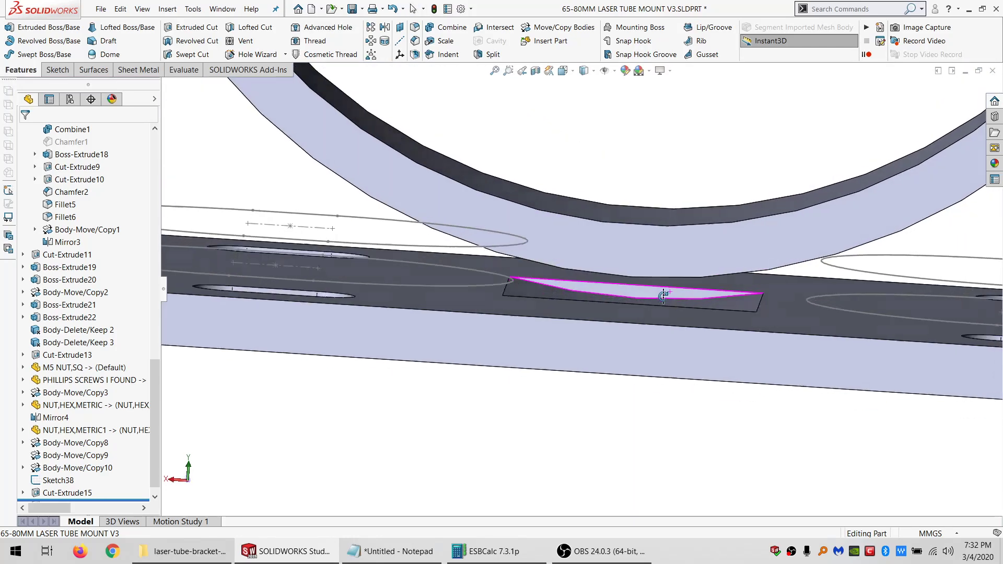
pyautogui.moveTo(644, 298); pyautogui.dragTo(601, 359, button='middle')
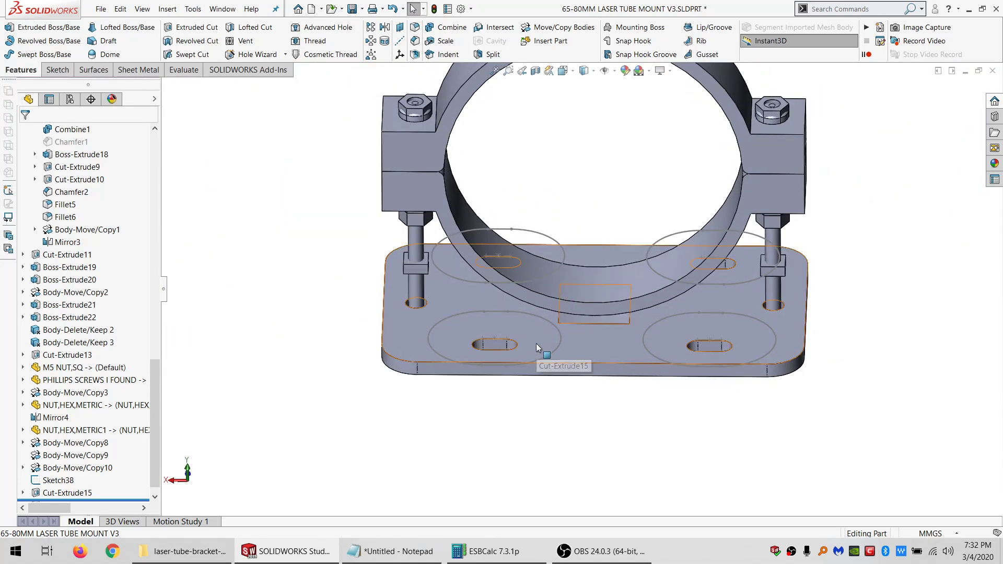
pyautogui.moveTo(537, 344); pyautogui.dragTo(545, 353, button='middle')
pyautogui.scroll(3, 545, 353)
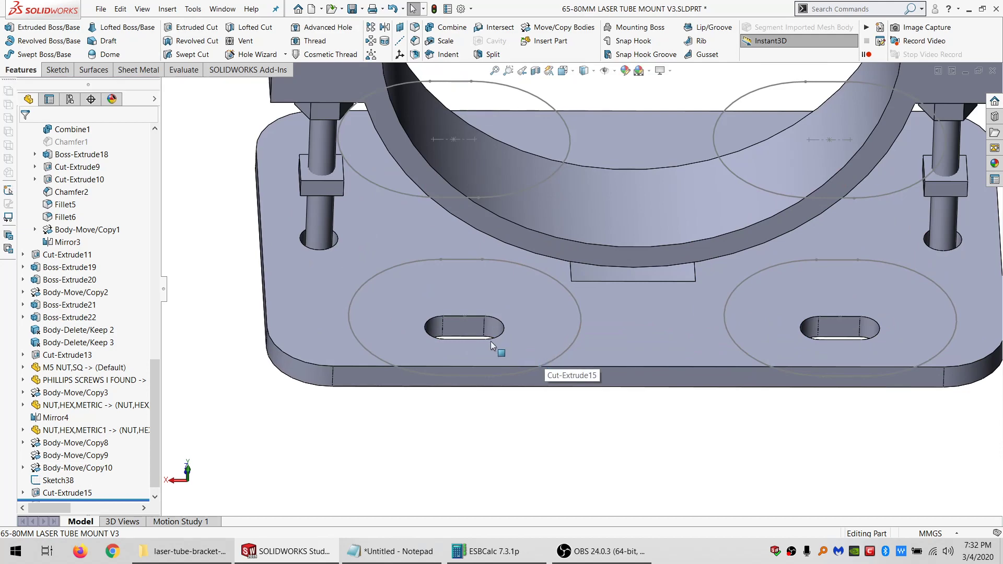
# - Sketch a circle of about 7.4 mm radius on the base plate's upper face, beside the front-left mounting slot
pyautogui.click(417, 299)
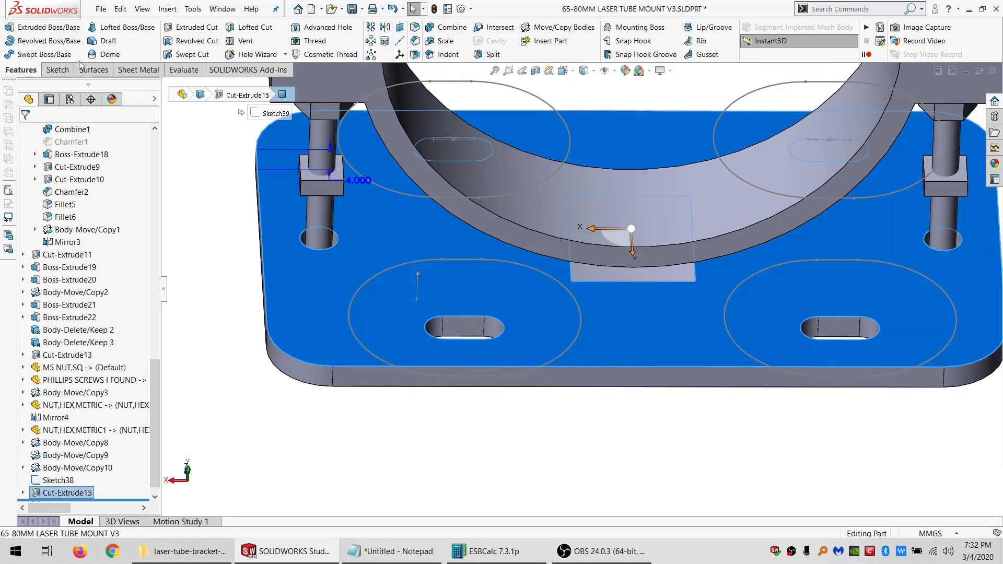
pyautogui.click(54, 73)
pyautogui.click(9, 29)
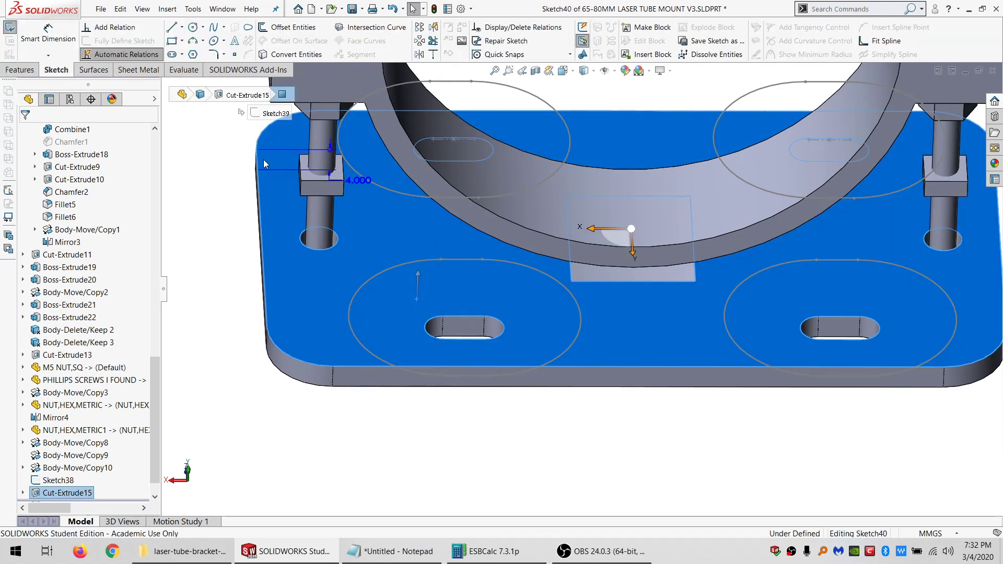
pyautogui.click(193, 29)
pyautogui.click(535, 320)
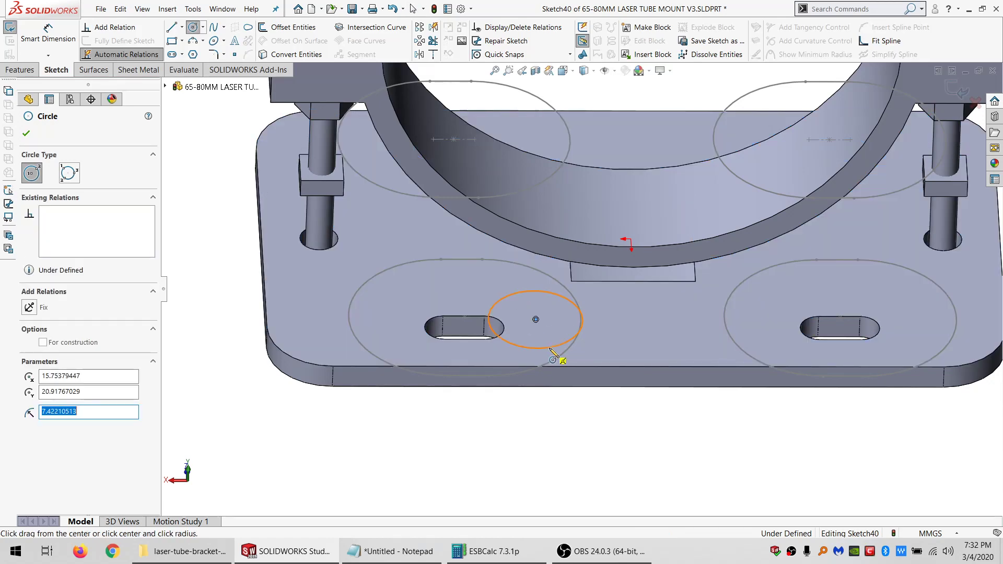
pyautogui.click(577, 303)
pyautogui.press('Escape')
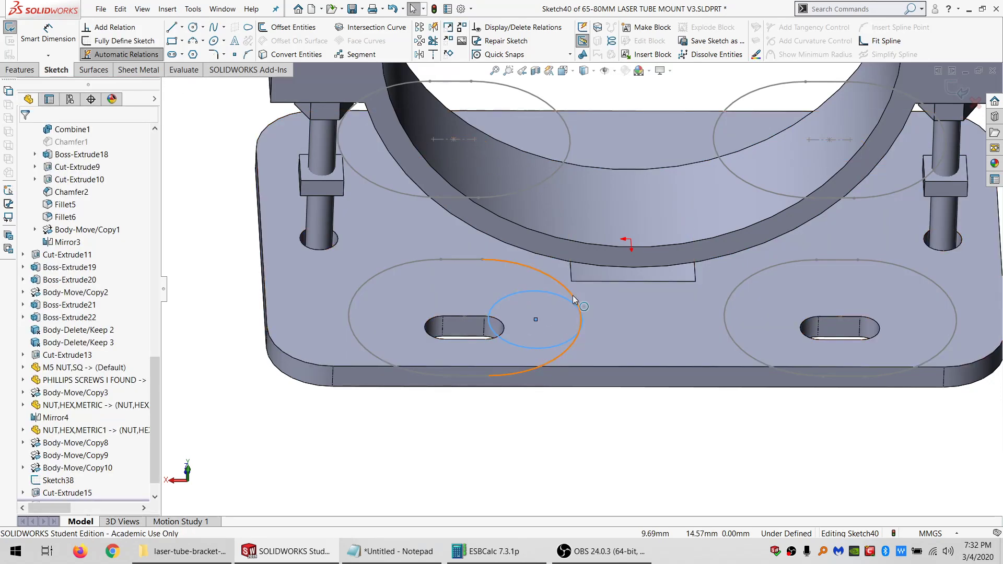
# - Make the circle equal in radius to the slot outline's end arc and move it clear of the plate's front edge
pyautogui.keyDown('ctrl'); pyautogui.click(573, 299); pyautogui.keyUp('ctrl')
pyautogui.click(49, 365)
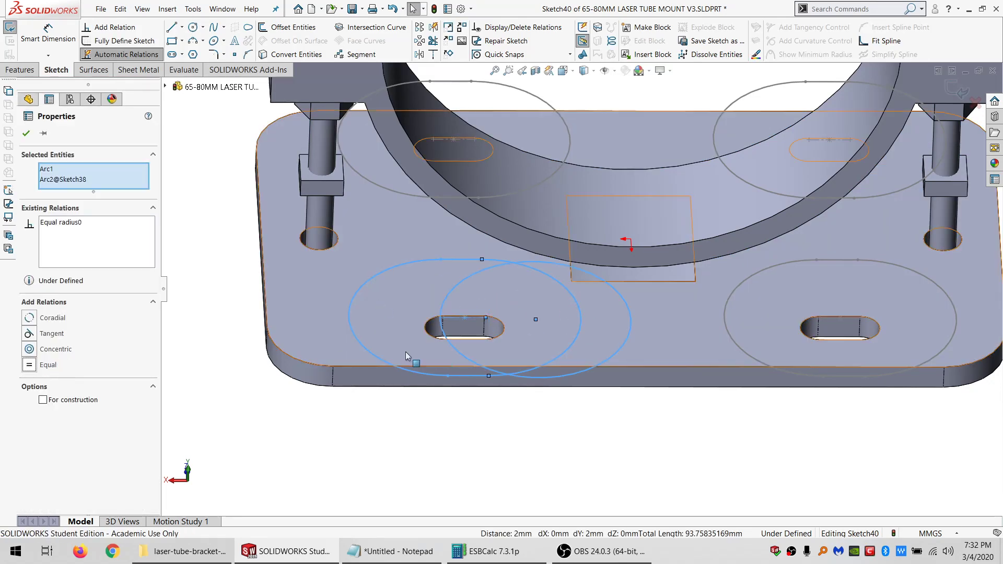
pyautogui.click(565, 442)
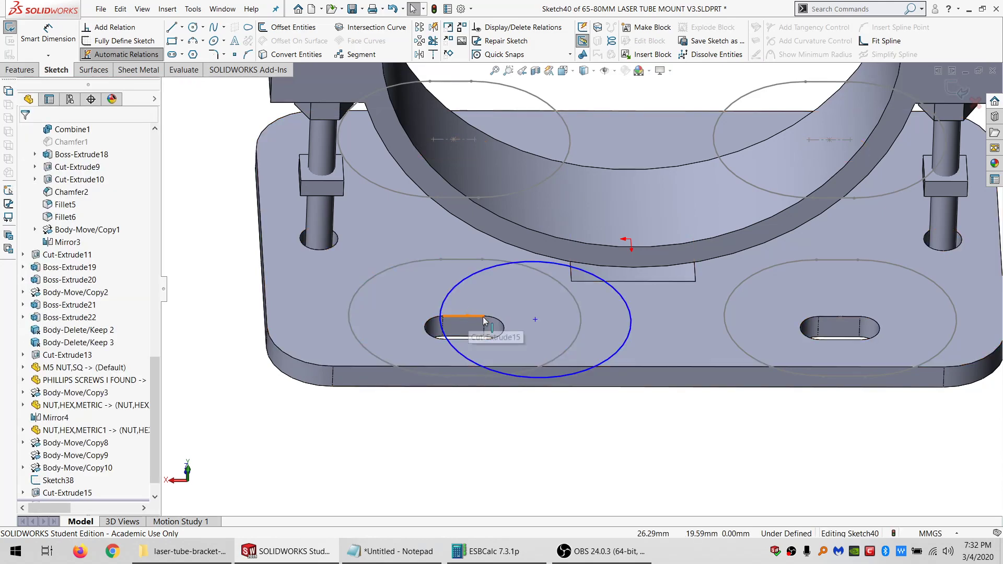
pyautogui.moveTo(535, 320); pyautogui.dragTo(577, 455)
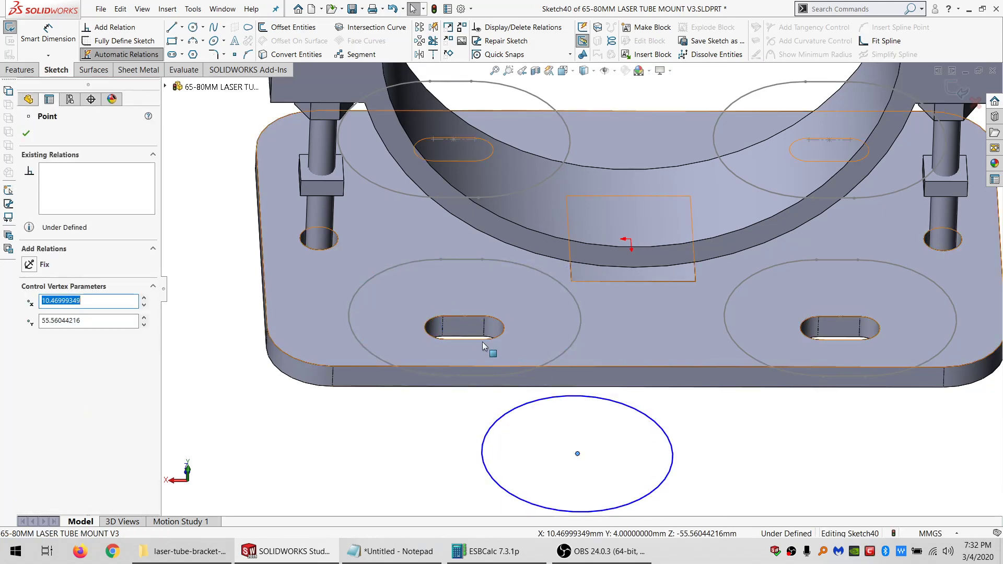
# - Make the circle's centre coincident with the centre point of the outline around the front-left mounting slot and finish the sketch
pyautogui.moveTo(482, 341); pyautogui.dragTo(465, 311, button='middle')
pyautogui.click(465, 310)
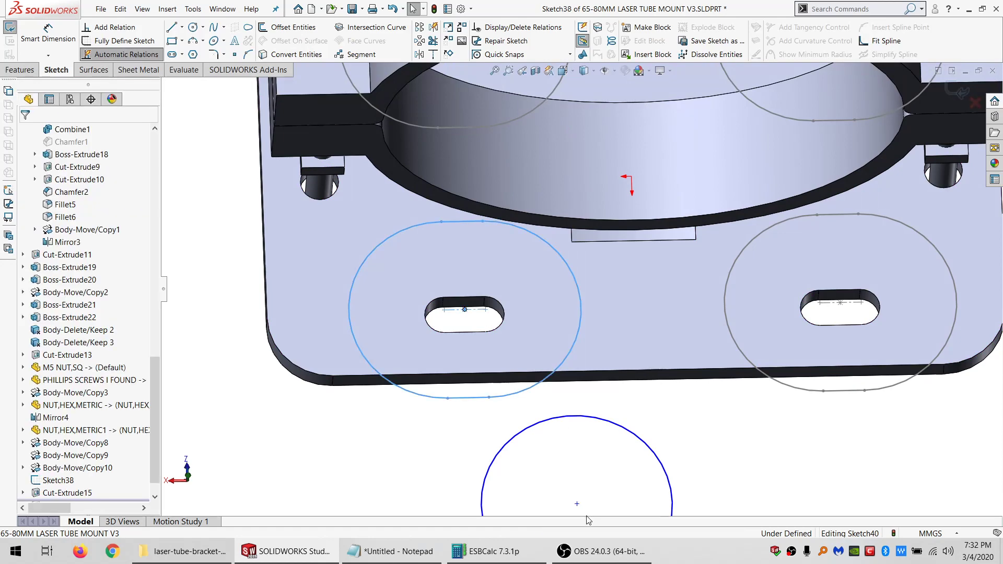
pyautogui.keyDown('ctrl'); pyautogui.click(577, 504); pyautogui.keyUp('ctrl')
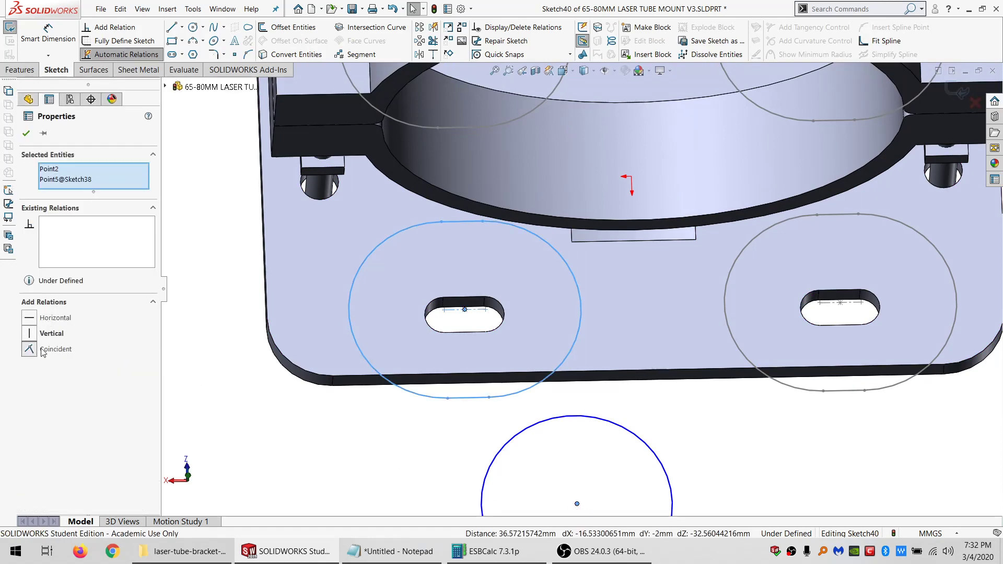
pyautogui.click(41, 349)
pyautogui.scroll(1, 449, 335)
pyautogui.moveTo(461, 340); pyautogui.dragTo(517, 288, button='middle')
pyautogui.scroll(-3, 523, 308)
pyautogui.click(10, 28)
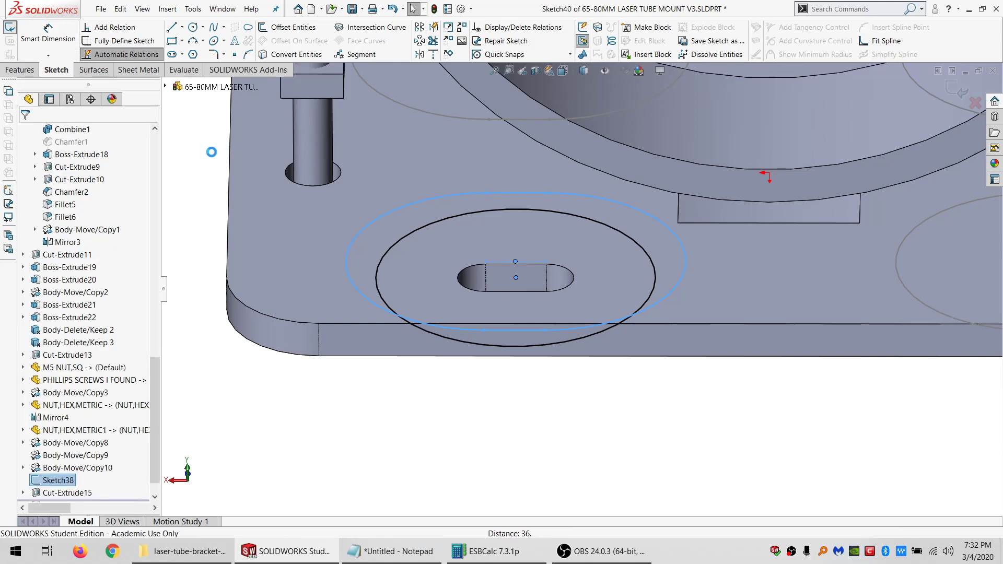
# - Insert the M4x30MM HEX CAP SCREW part and place it just in front of the base plate, near the front-left mounting slot
pyautogui.click(19, 70)
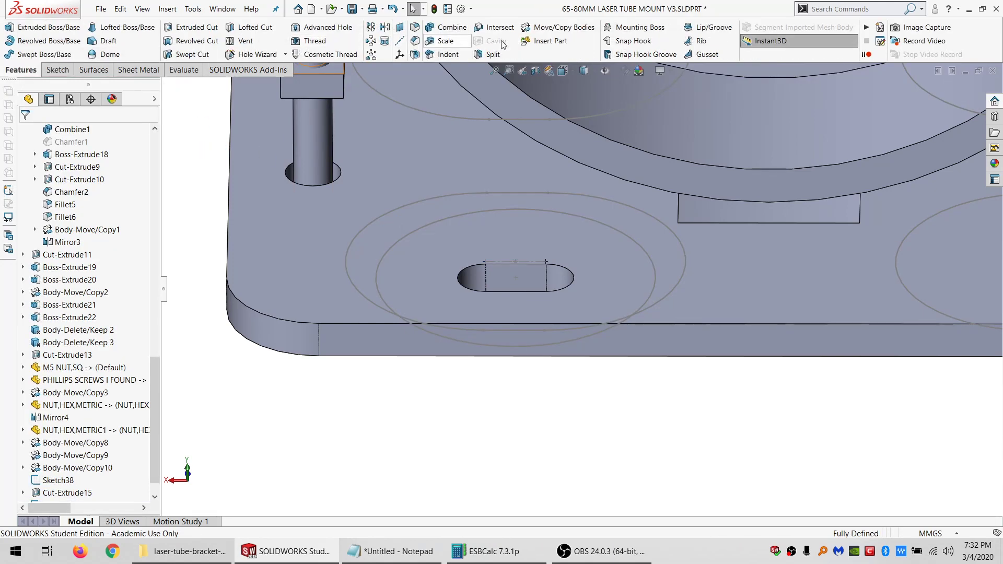
pyautogui.click(544, 41)
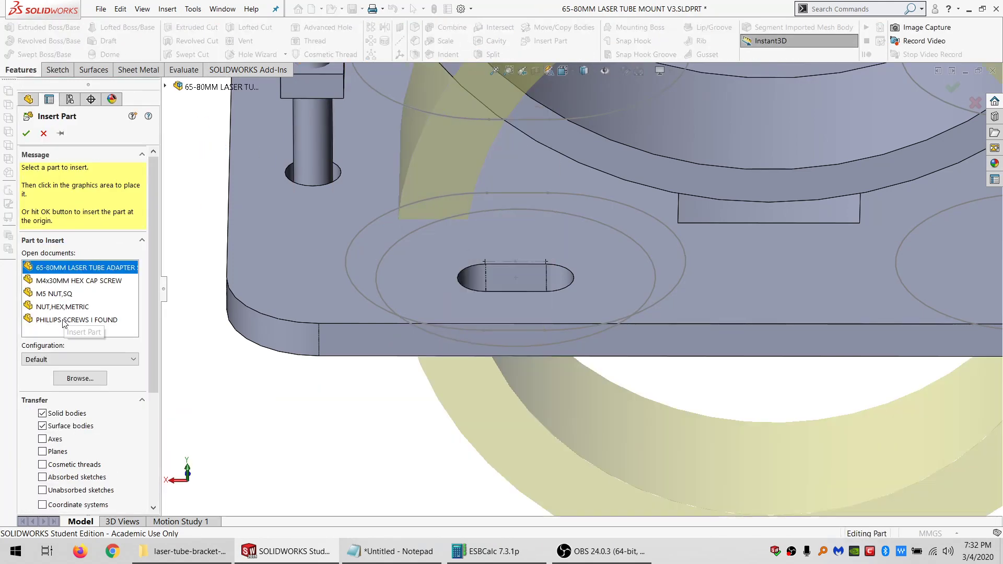
pyautogui.click(56, 284)
pyautogui.scroll(5, 517, 293)
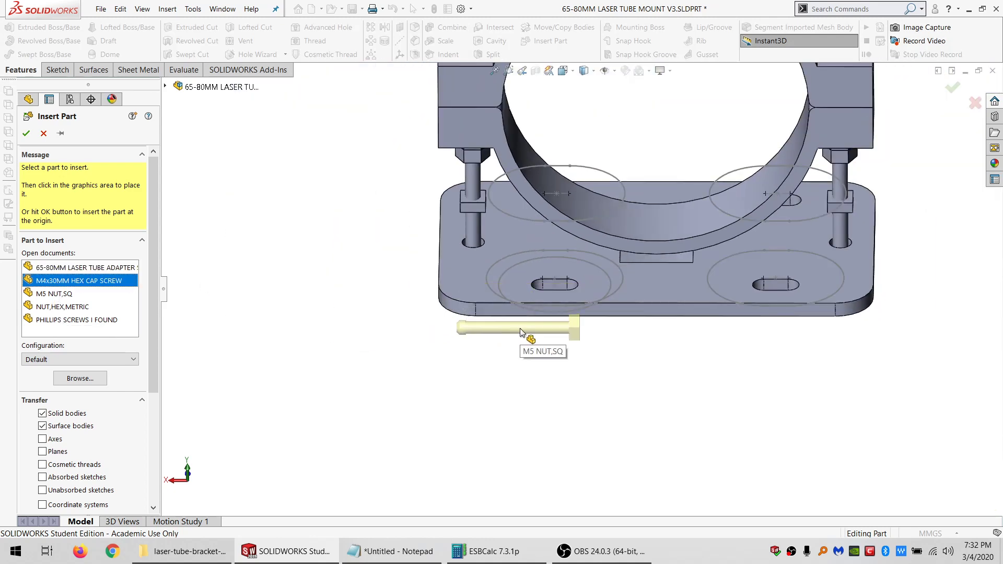
pyautogui.click(521, 333)
pyautogui.click(437, 258)
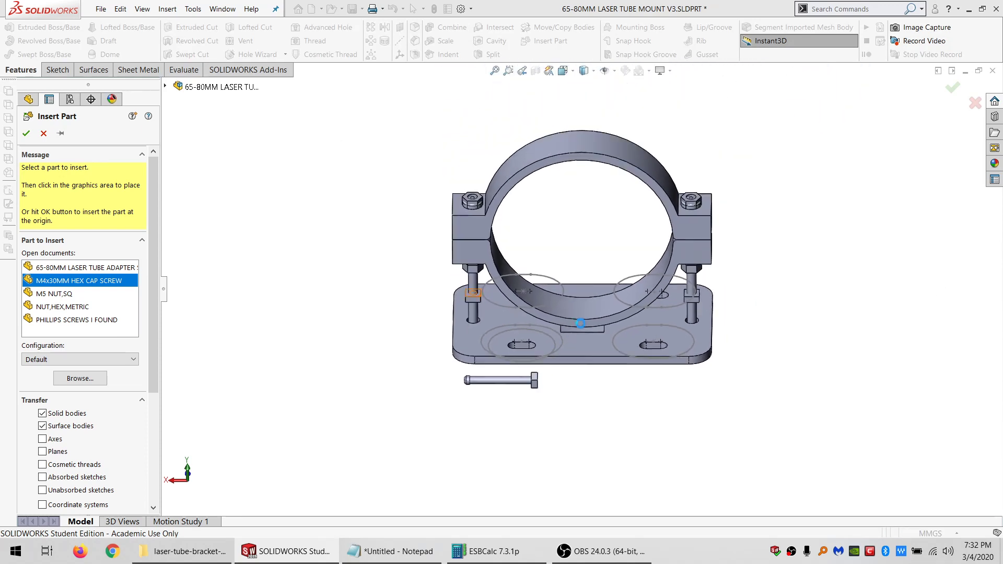
pyautogui.scroll(-6, 529, 354)
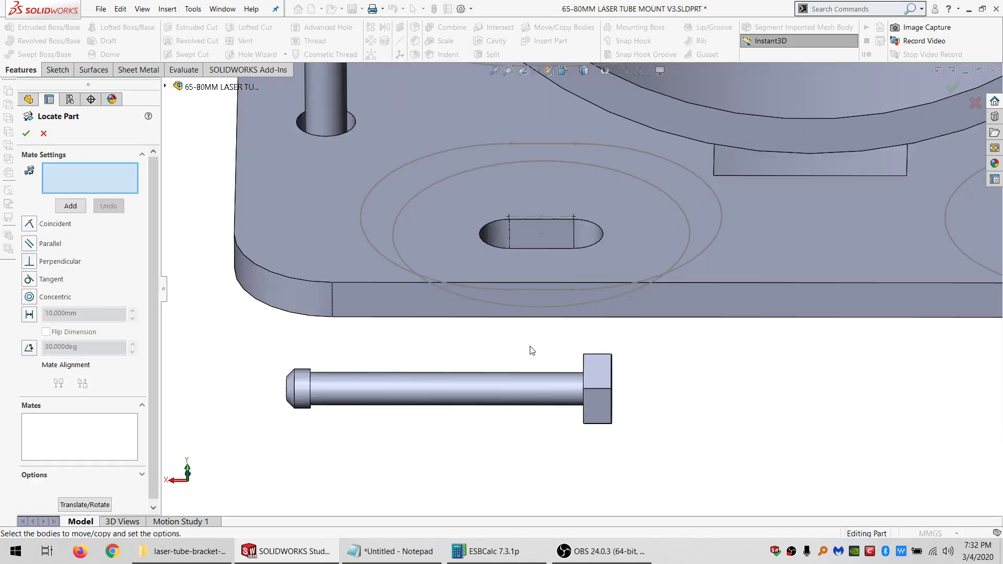
# - Add a parallel mate between the underside of the M4x30MM hex cap screw's head and the plate's top face
pyautogui.moveTo(548, 383); pyautogui.dragTo(575, 361, button='middle')
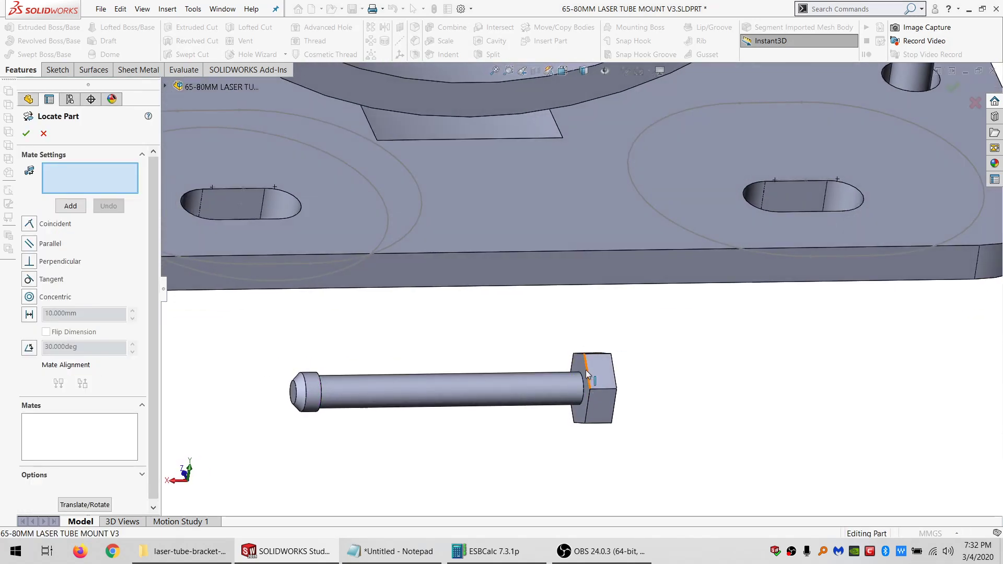
pyautogui.click(579, 374)
pyautogui.click(527, 262)
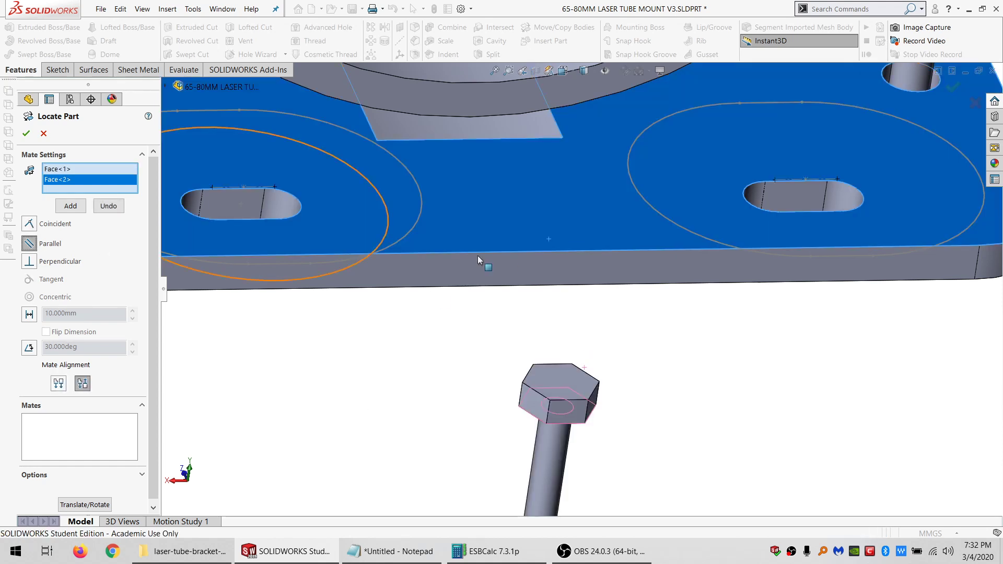
pyautogui.scroll(3, 471, 265)
pyautogui.click(83, 206)
pyautogui.scroll(-3, 472, 272)
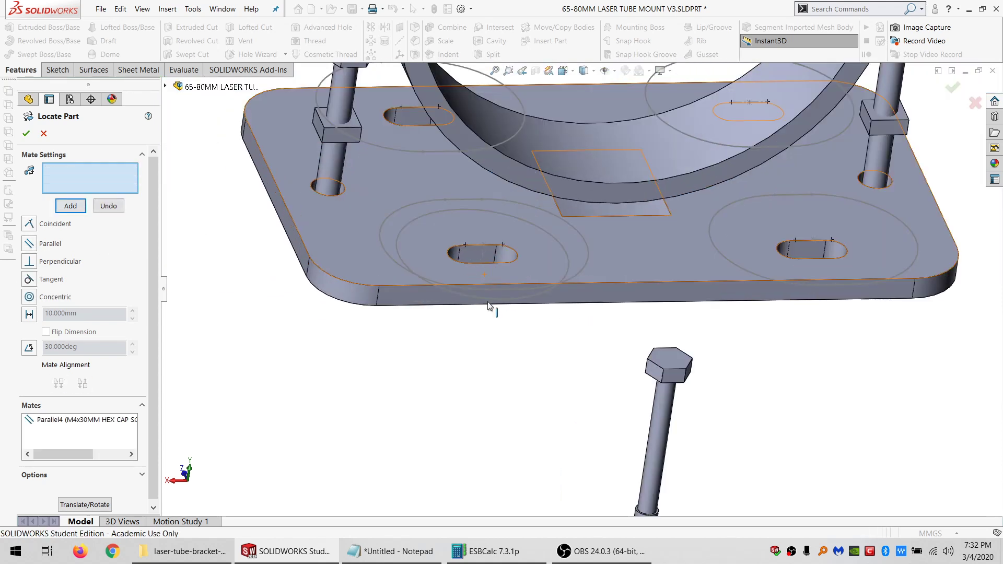
# - Add a concentric mate between the screw's shank and the front slot's centre point, and accept the part placement
pyautogui.scroll(-2, 490, 277)
pyautogui.click(500, 263)
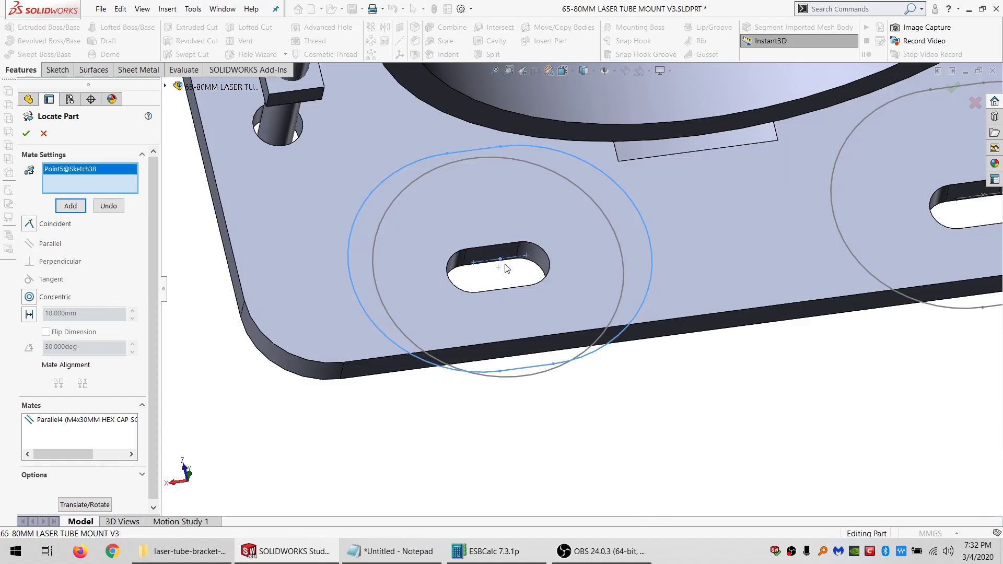
pyautogui.scroll(4, 617, 349)
pyautogui.scroll(-1, 681, 452)
pyautogui.scroll(1, 683, 483)
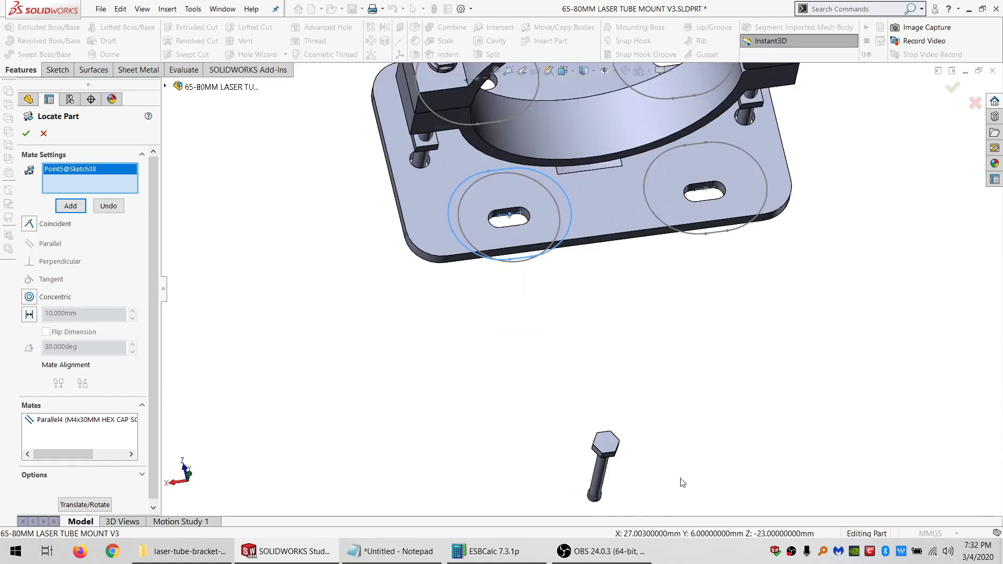
pyautogui.click(595, 472)
pyautogui.click(67, 209)
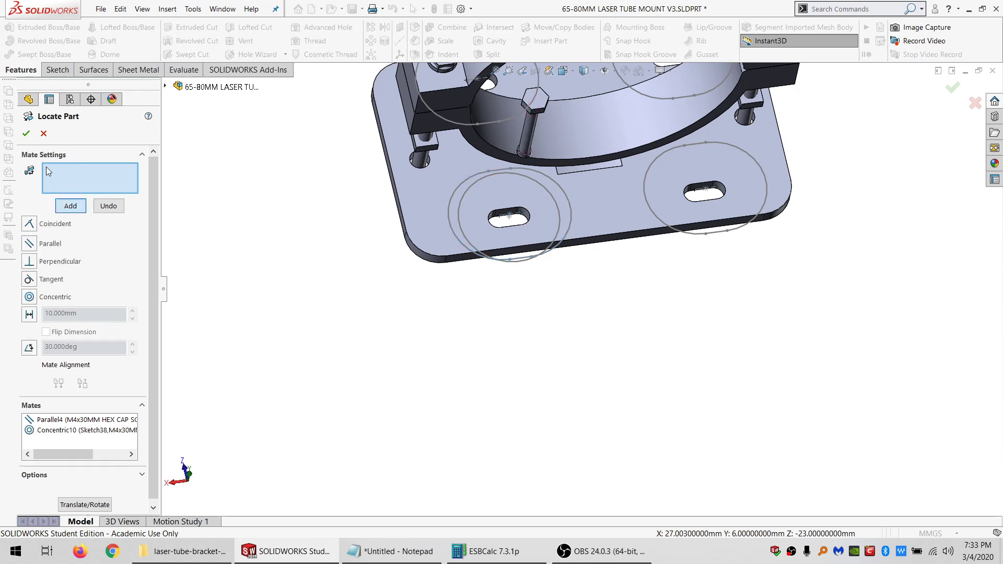
pyautogui.click(26, 134)
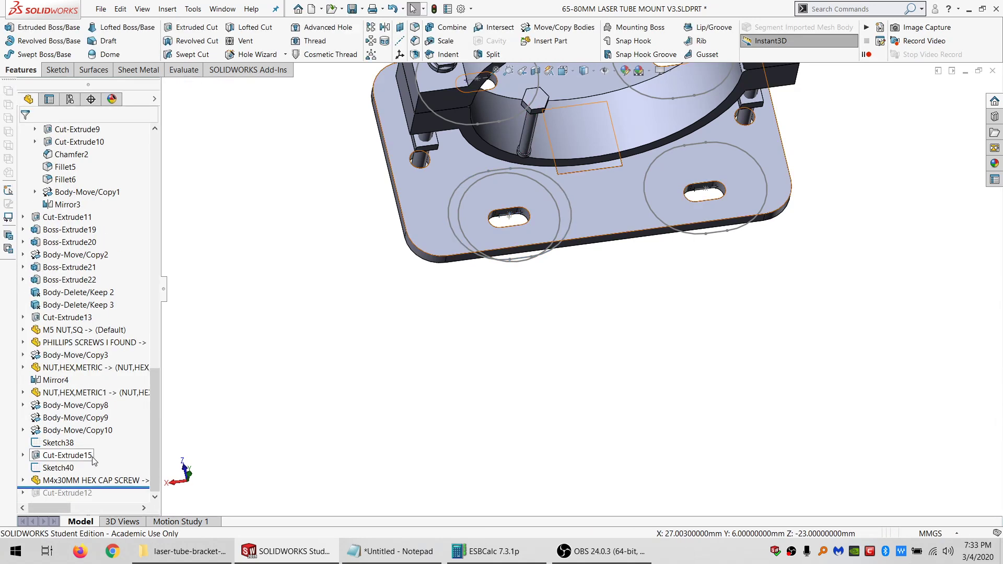
# - Hide the Sketch40 circle around the front slot
pyautogui.click(67, 470)
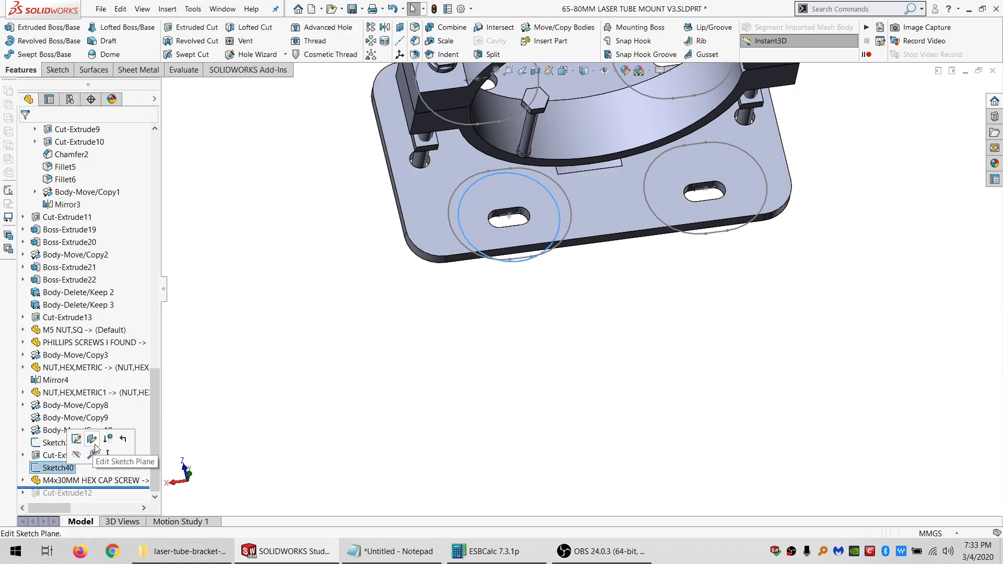
pyautogui.press('Escape')
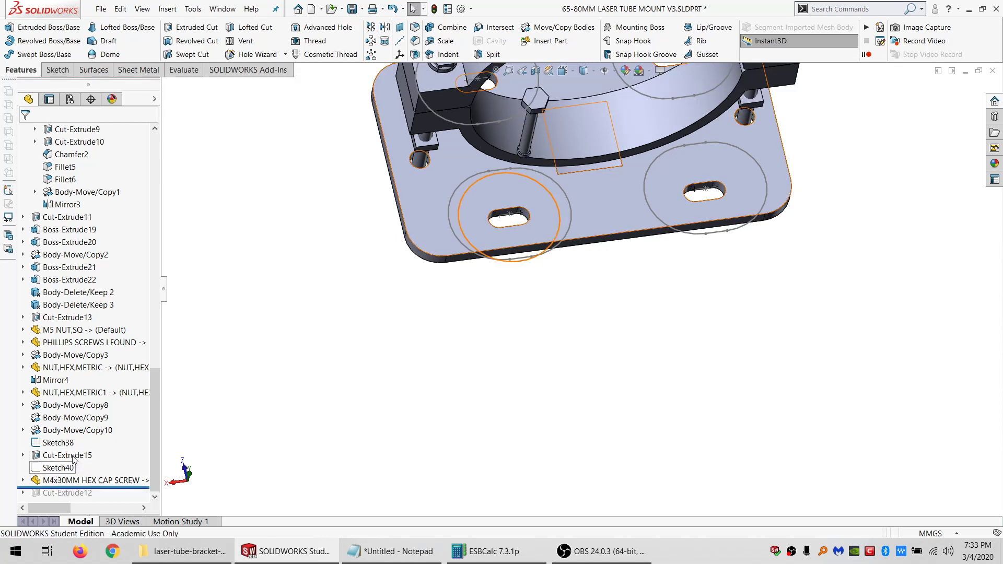
pyautogui.click(62, 468)
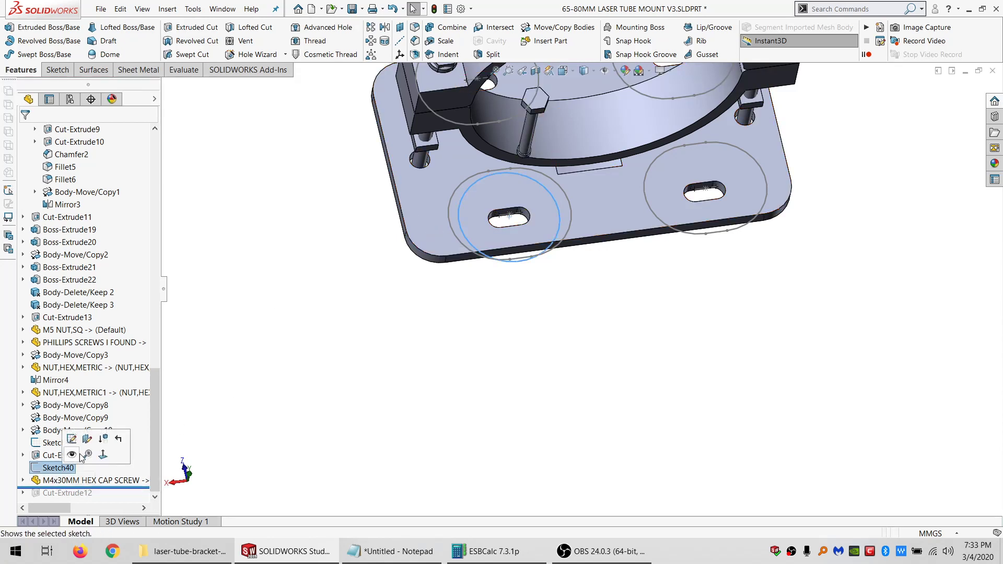
pyautogui.click(99, 440)
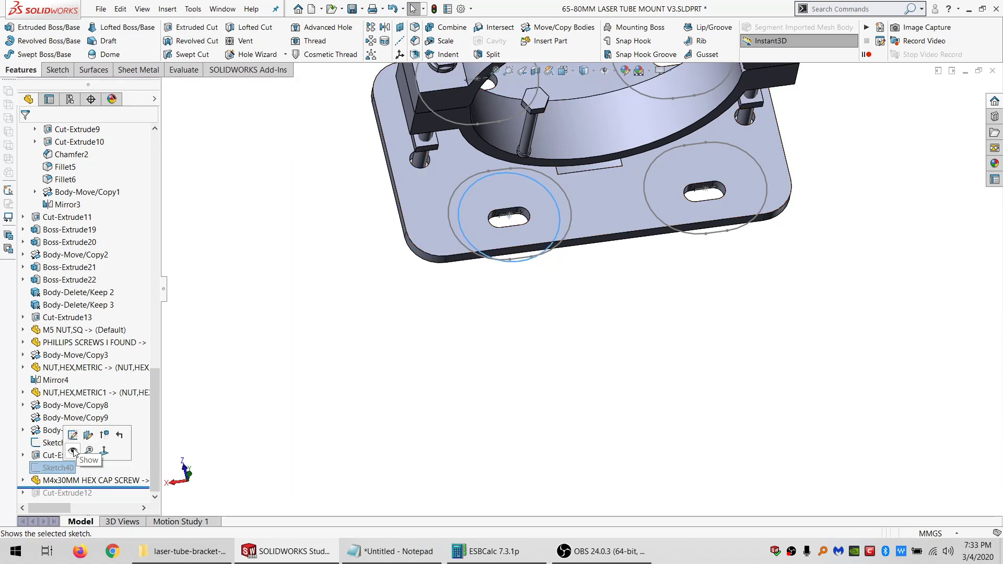
pyautogui.click(103, 438)
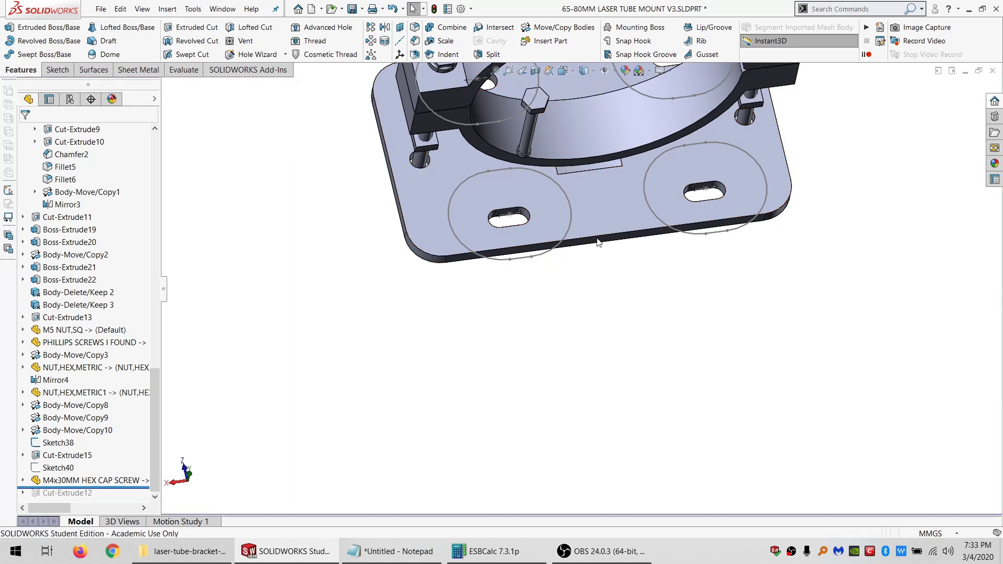
pyautogui.scroll(-2, 517, 207)
pyautogui.click(131, 480)
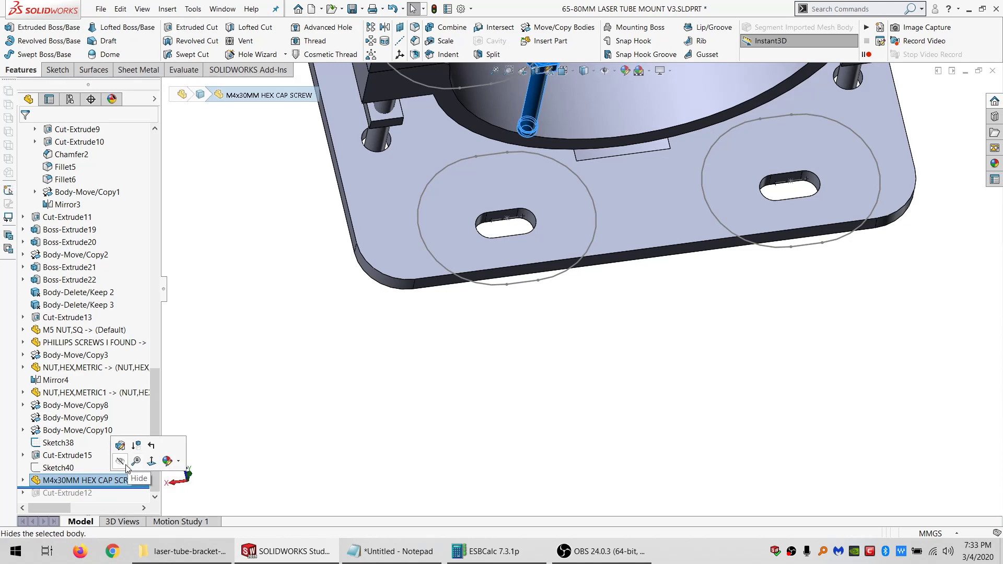
pyautogui.click(108, 479)
pyautogui.rightClick(109, 479)
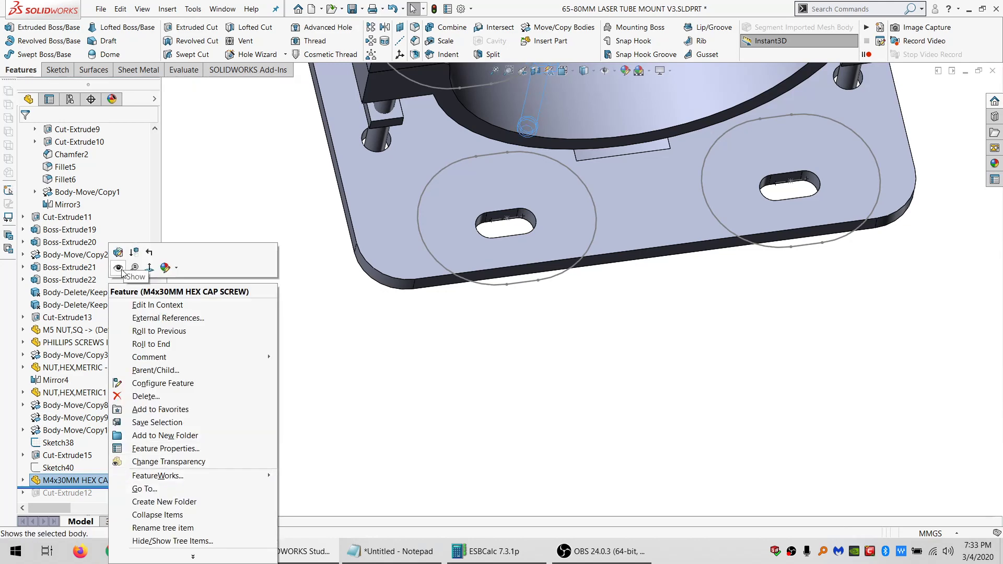
pyautogui.click(577, 312)
pyautogui.scroll(-3, 566, 224)
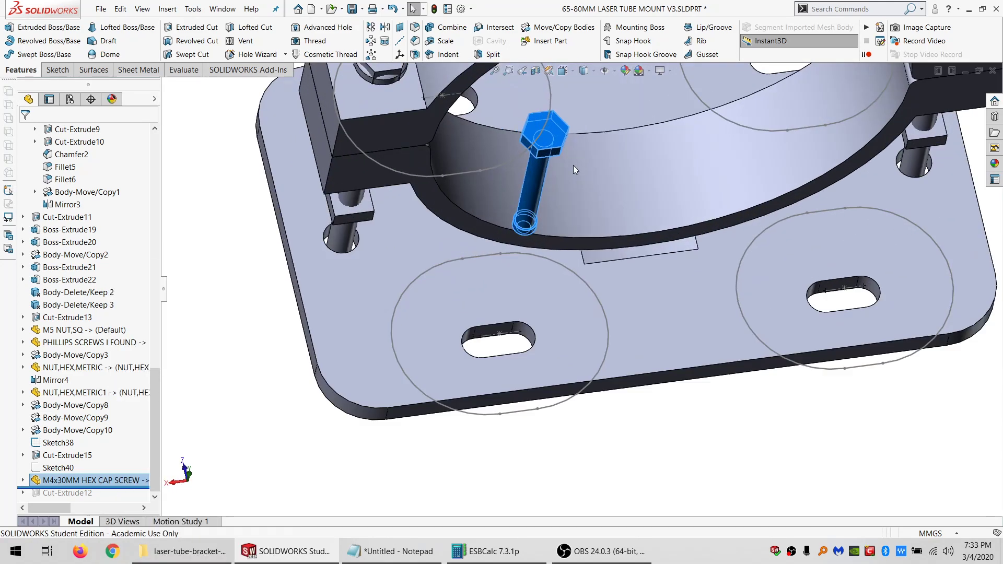
pyautogui.click(626, 402)
# - Start Move/Copy Body on the hex cap screw and add a concentric mate between its shank and the front slot's centre point
pyautogui.moveTo(541, 340); pyautogui.dragTo(503, 257, button='middle')
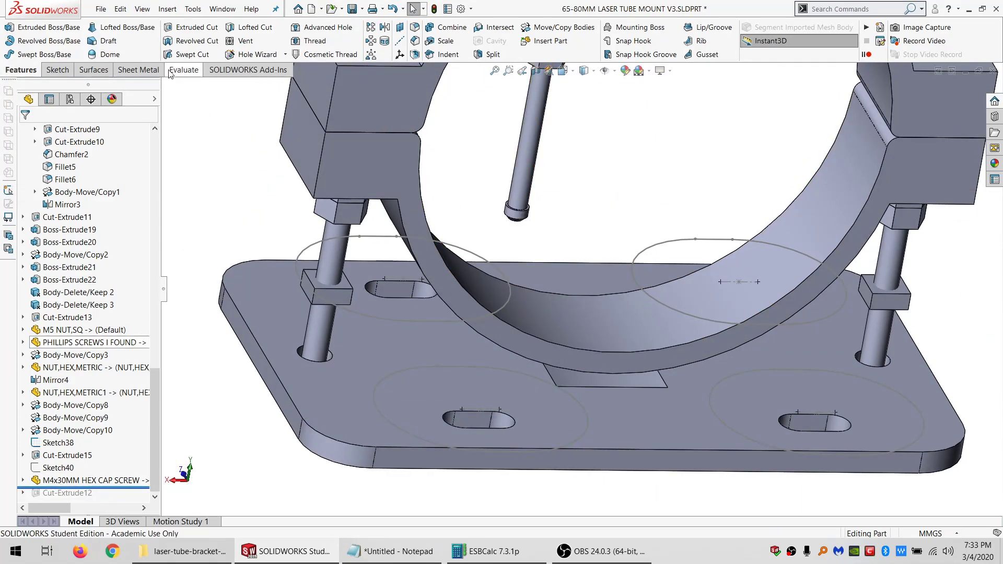
pyautogui.click(531, 157)
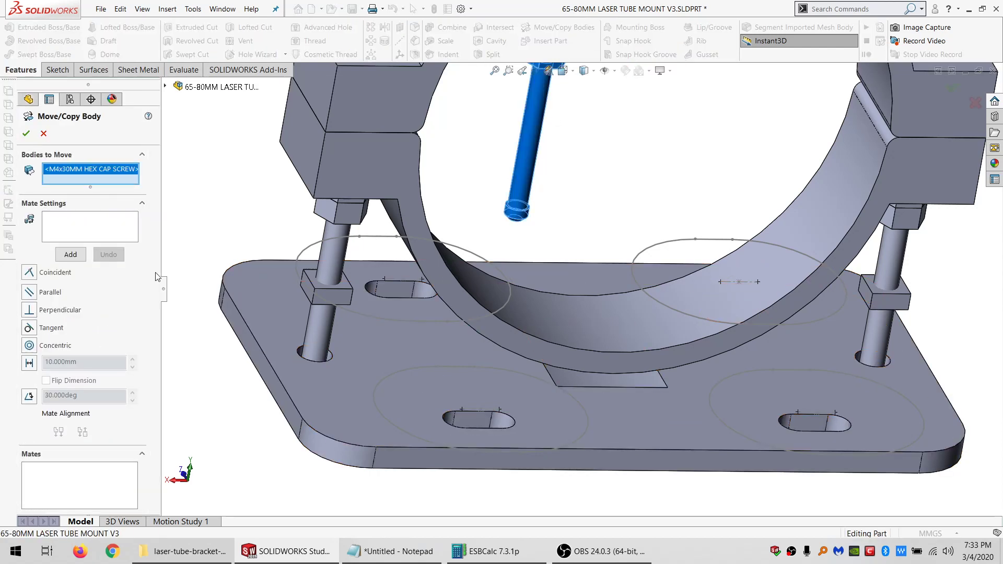
pyautogui.click(99, 228)
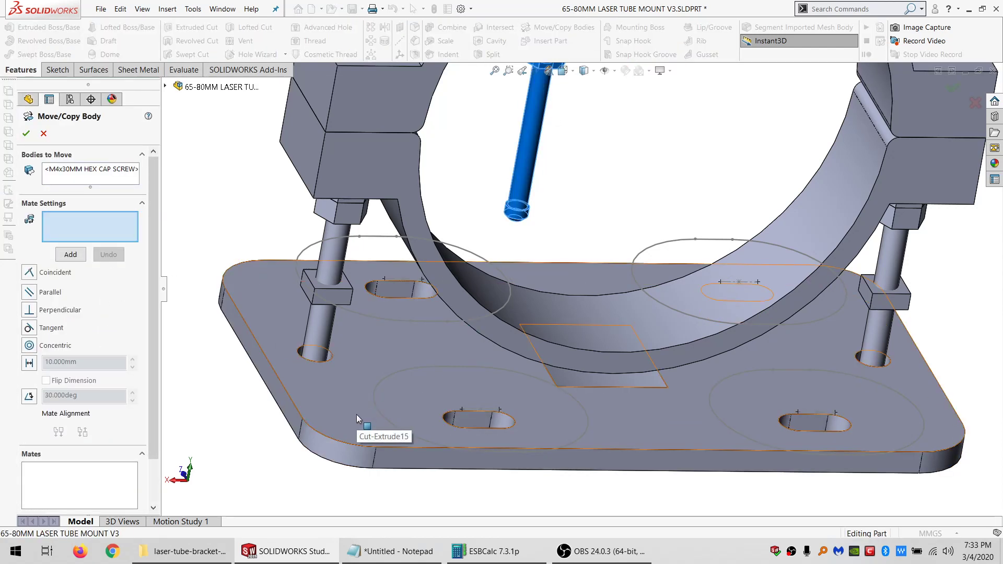
pyautogui.moveTo(480, 424); pyautogui.dragTo(470, 486, button='middle')
pyautogui.click(480, 423)
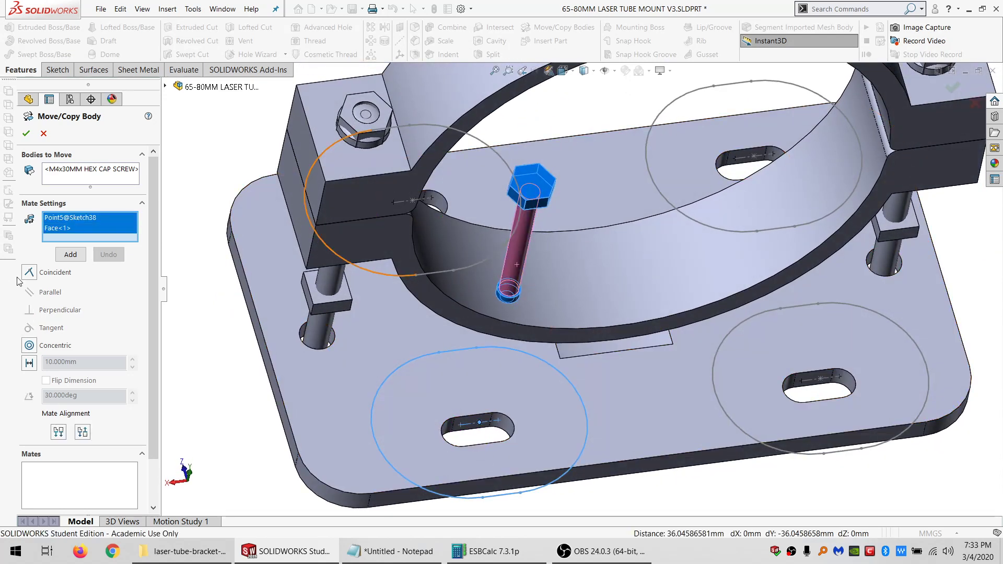
pyautogui.click(517, 265)
pyautogui.click(72, 258)
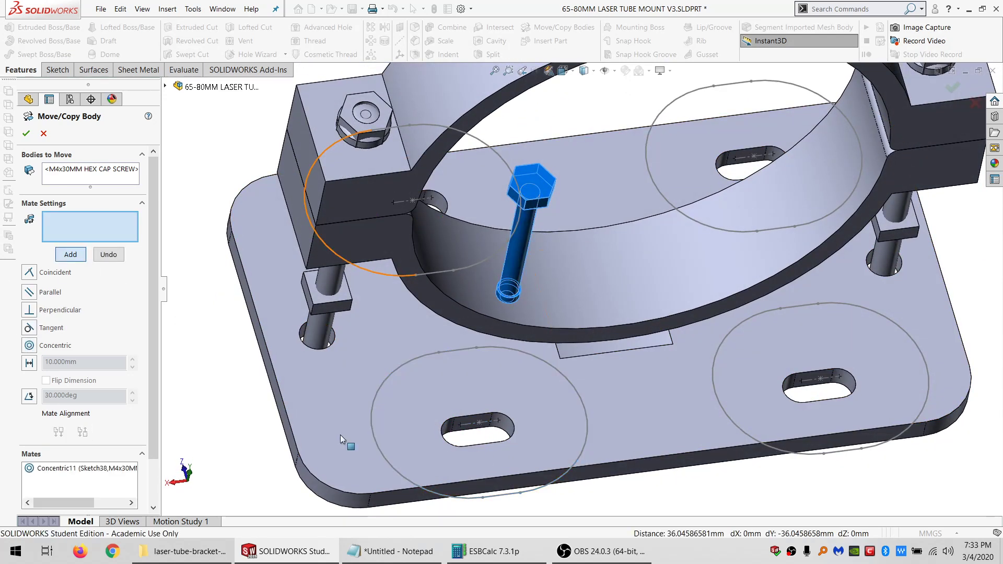
# - Add a distance mate between the plate's top face and the underside of the screw head
pyautogui.click(356, 461)
pyautogui.moveTo(357, 460); pyautogui.dragTo(443, 253, button='middle')
pyautogui.click(429, 264)
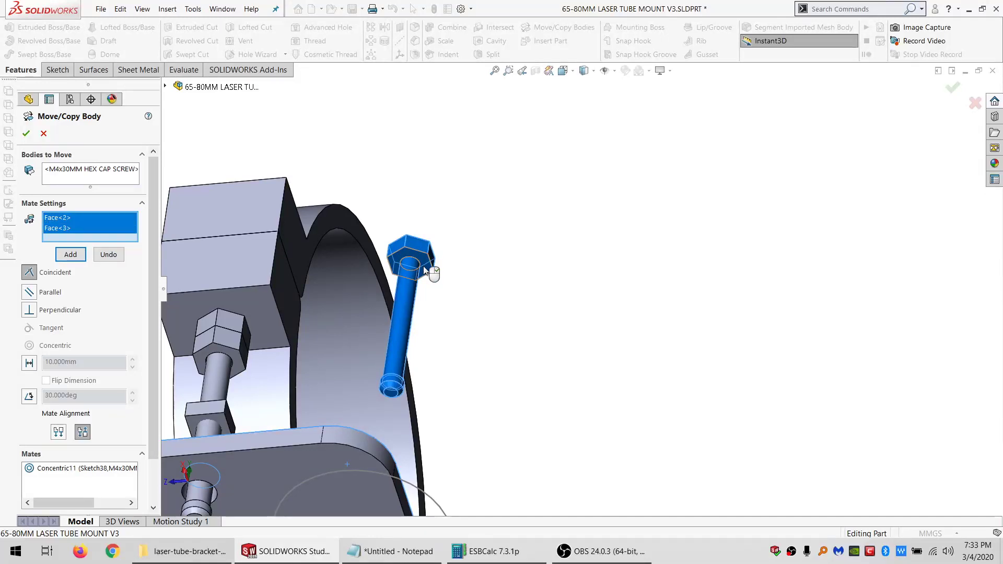
pyautogui.click(31, 366)
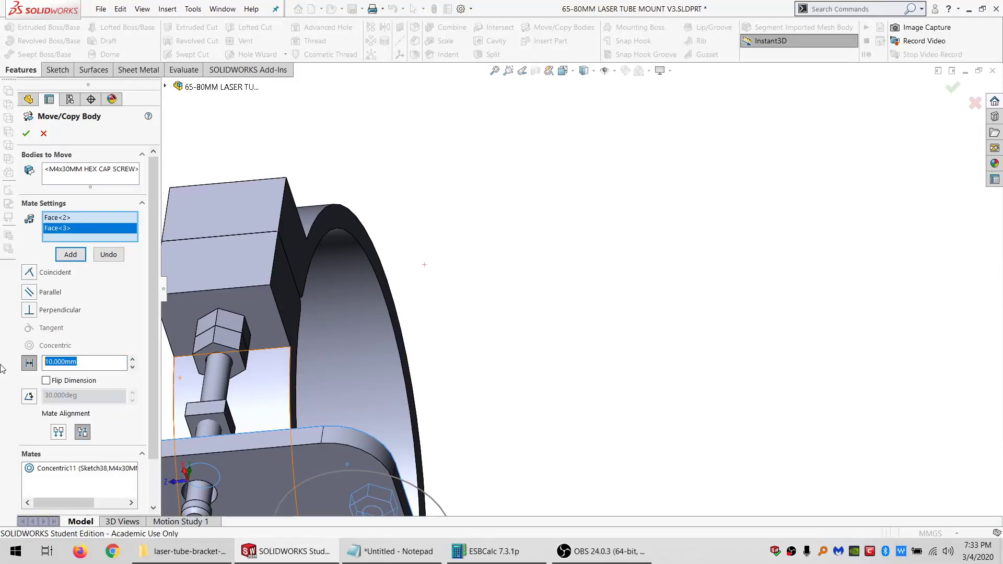
pyautogui.rightClick(1, 369)
pyautogui.click(74, 365)
pyautogui.press('Return')
pyautogui.press('f')
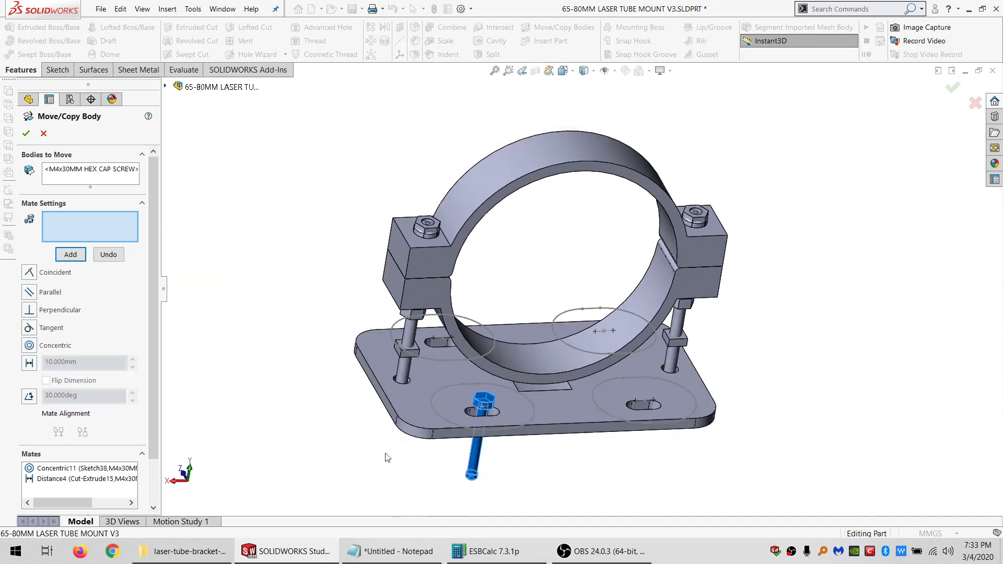
# - Add a parallel mate between the plate's front side face and a flat of the hex head, and accept the body move
pyautogui.scroll(-5, 387, 458)
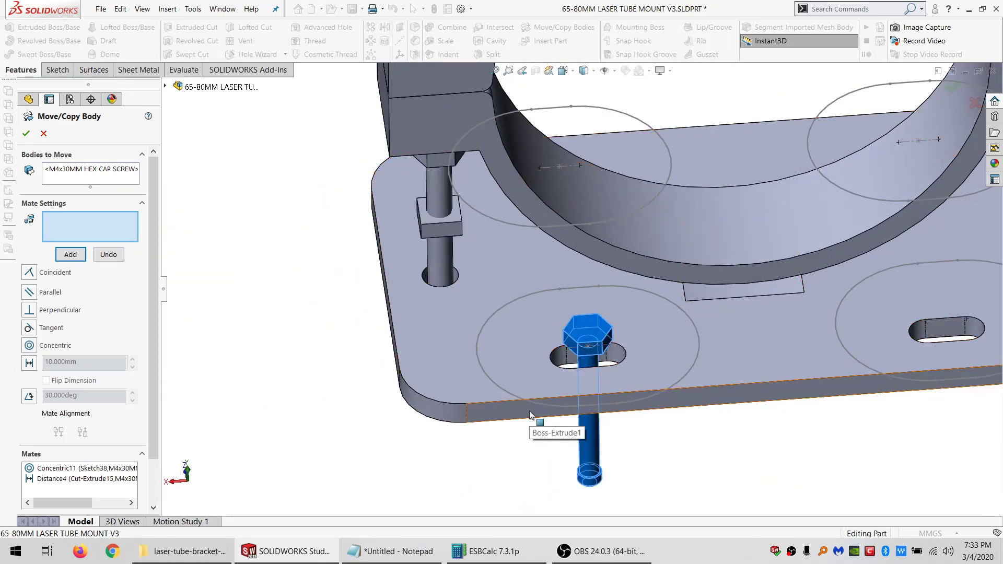
pyautogui.click(529, 412)
pyautogui.click(593, 351)
pyautogui.click(29, 292)
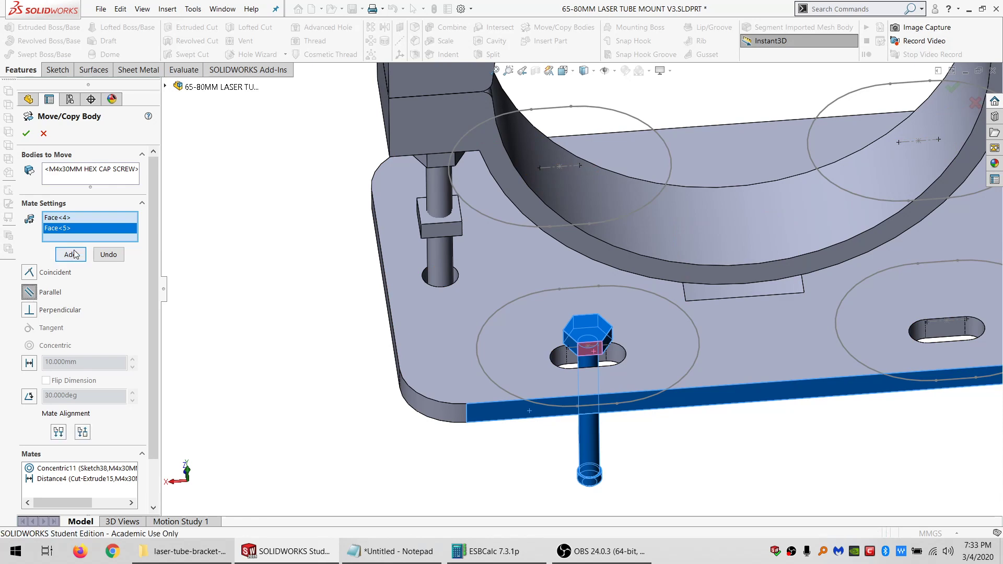
pyautogui.press('Return')
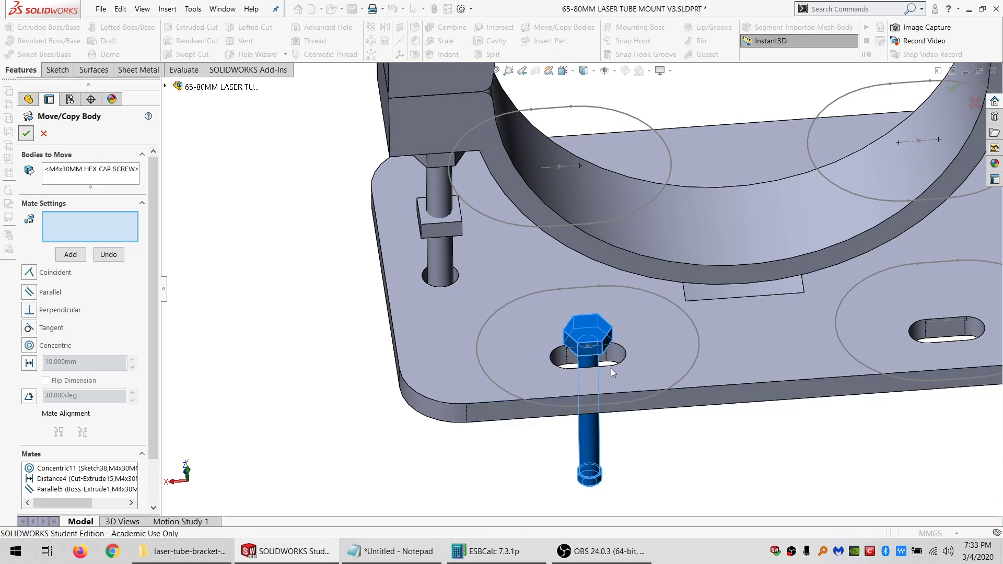
pyautogui.press('Return')
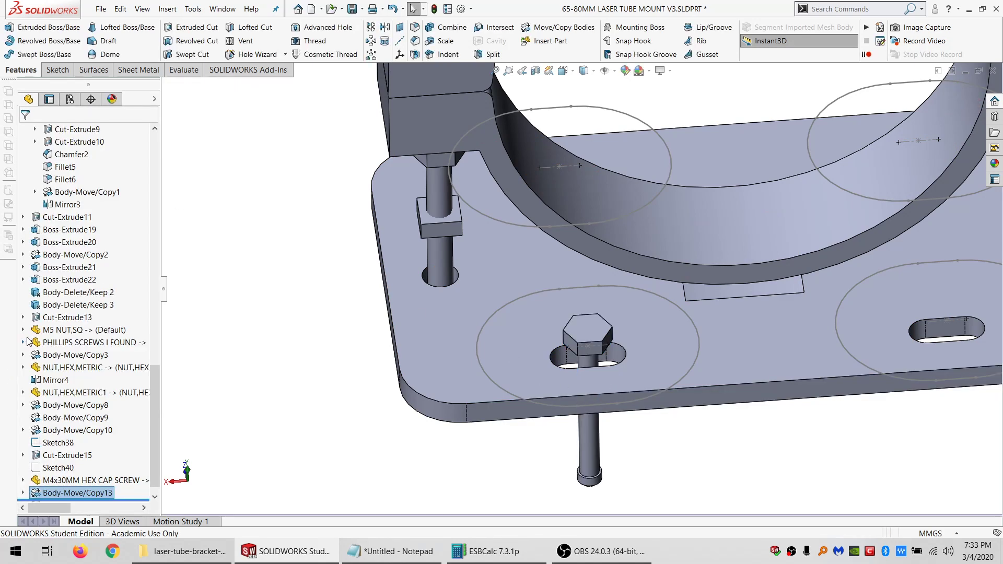
# - Reorder Sketch40 below Body-Move/Copy13 in the feature order and open the sketch for editing
pyautogui.moveTo(59, 468); pyautogui.dragTo(101, 493)
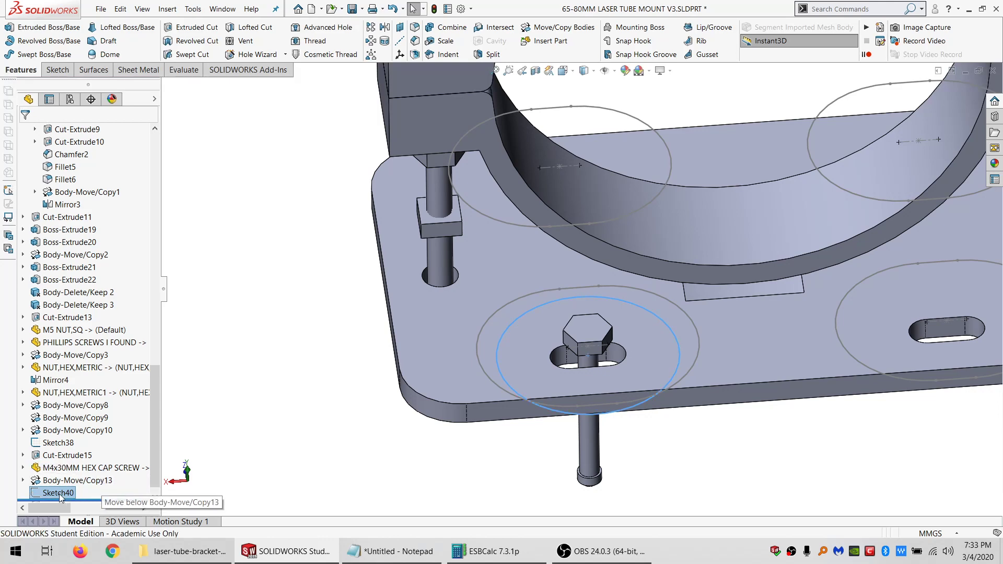
pyautogui.rightClick(60, 493)
pyautogui.click(68, 292)
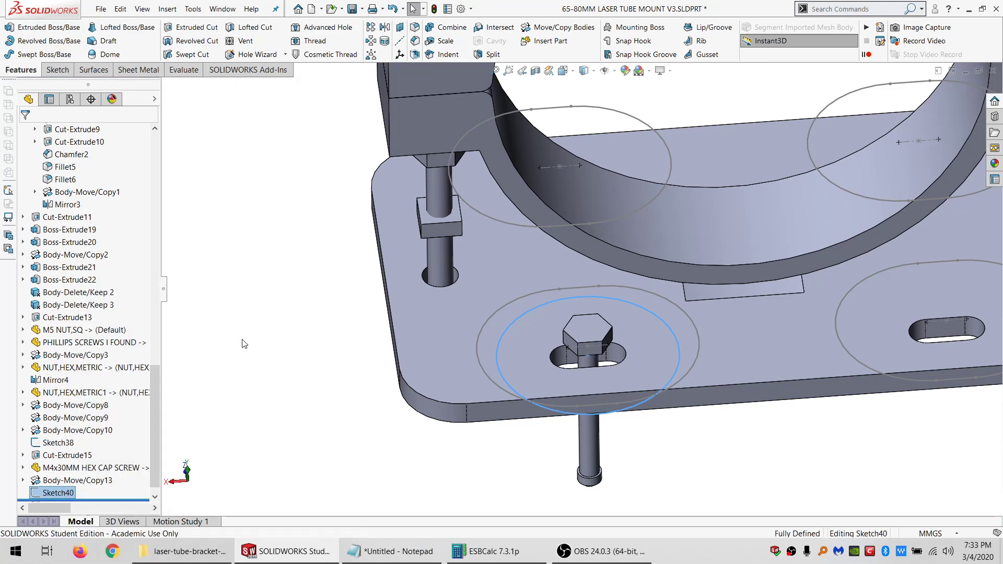
# - Convert the screw's circular edge above its end collar into a 4 mm circle in Sketch40
pyautogui.scroll(-2, 580, 349)
pyautogui.scroll(-3, 581, 349)
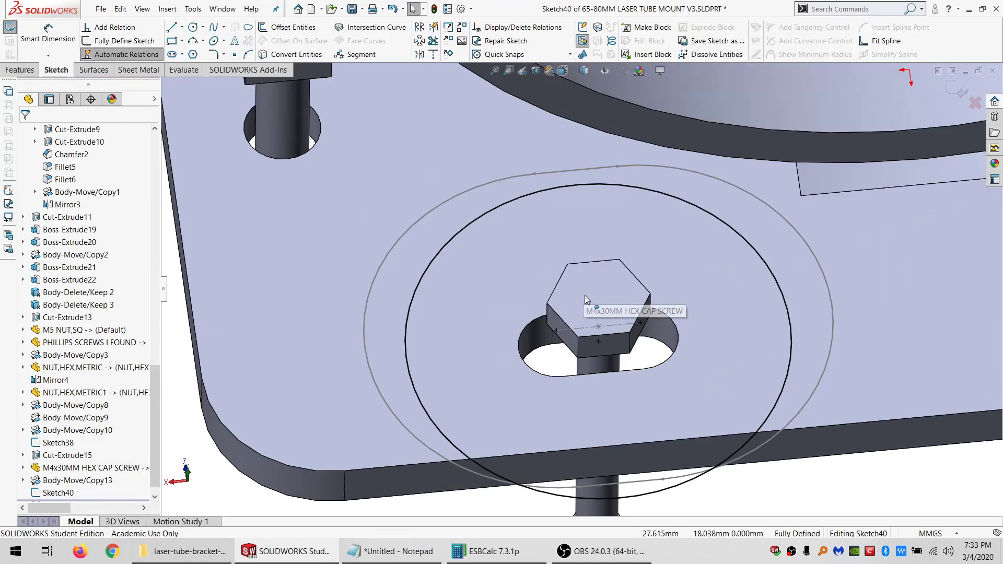
pyautogui.scroll(4, 585, 365)
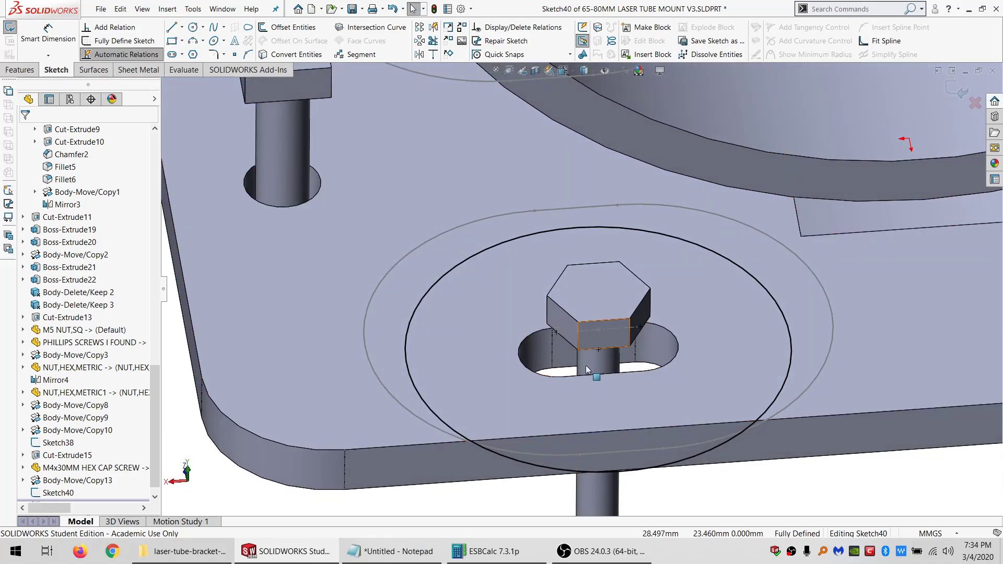
pyautogui.scroll(-5, 583, 421)
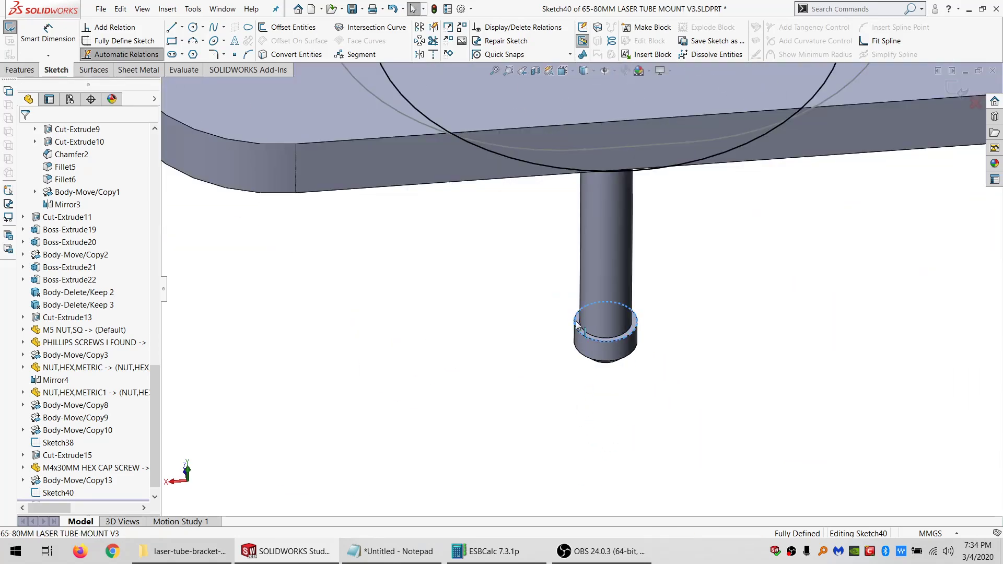
pyautogui.scroll(3, 531, 256)
pyautogui.scroll(-2, 584, 202)
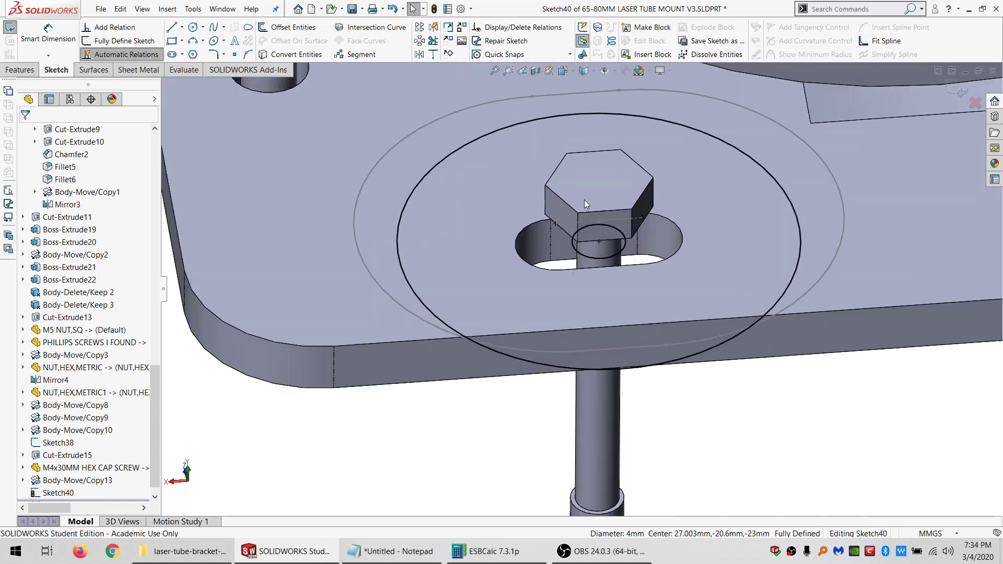
# - Extrude Sketch40 up to the underside of the screw's hex head as a separate body without merging the result
pyautogui.click(12, 73)
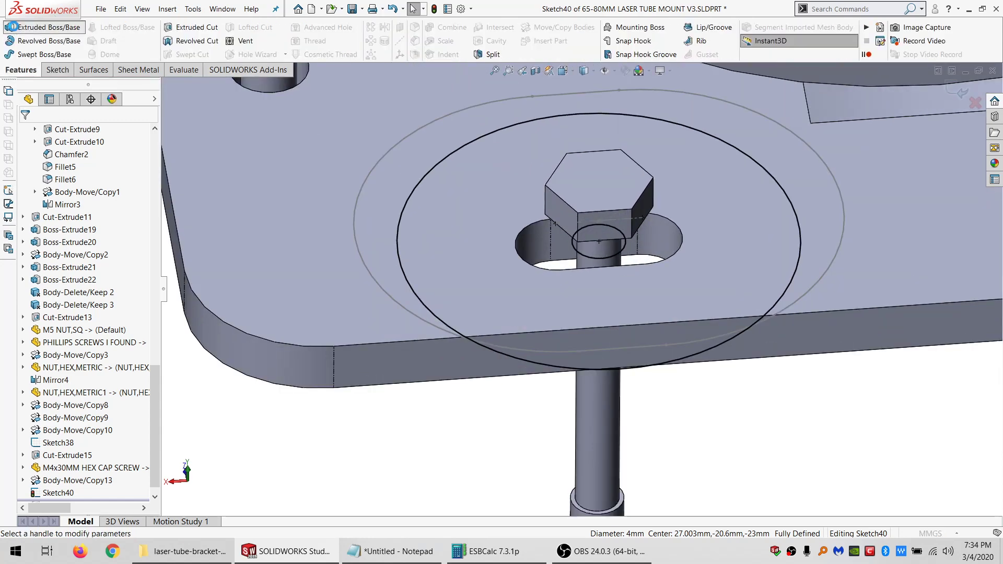
pyautogui.click(16, 29)
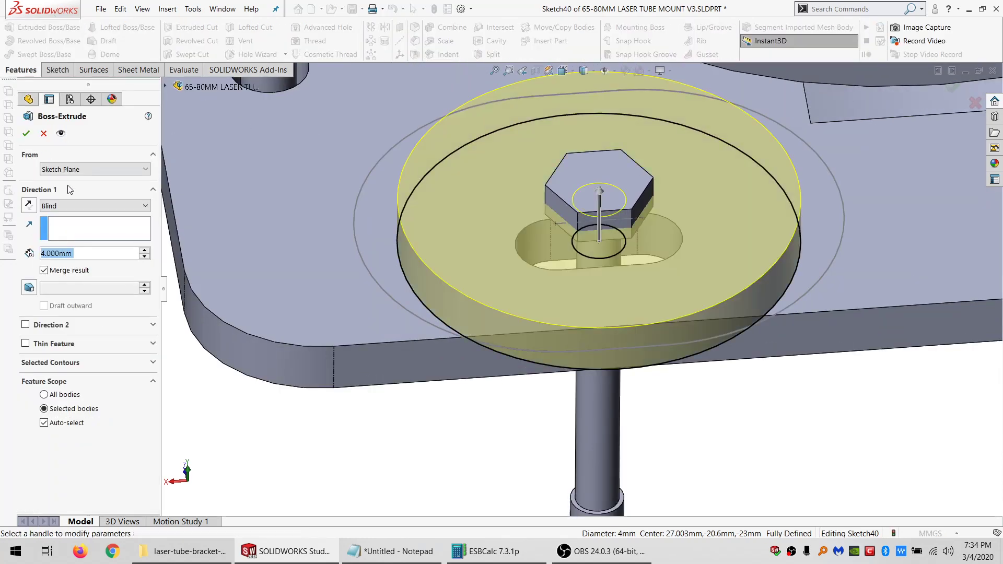
pyautogui.click(94, 205)
pyautogui.click(63, 254)
pyautogui.moveTo(605, 210); pyautogui.dragTo(601, 258, button='middle')
pyautogui.click(635, 216)
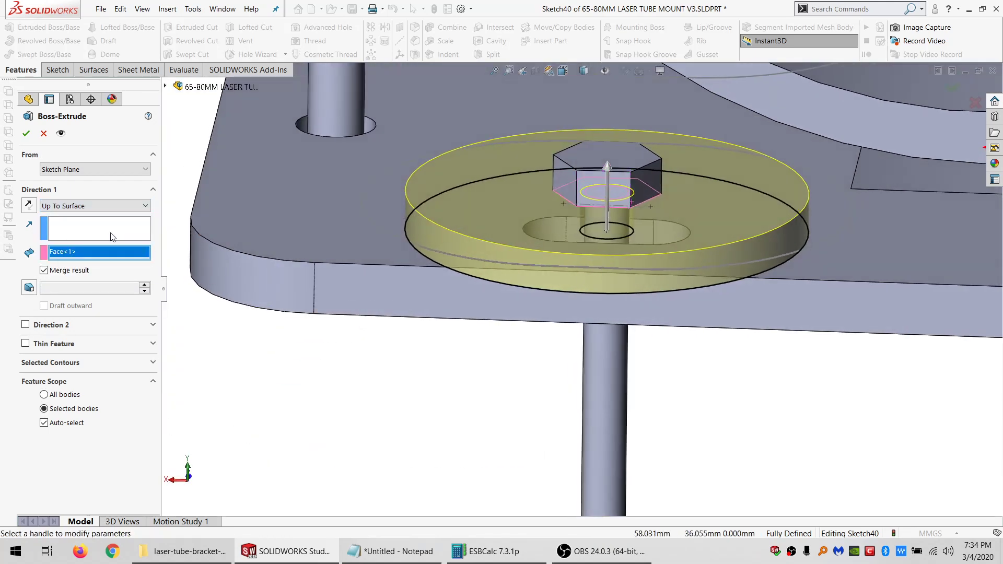
pyautogui.click(81, 271)
pyautogui.click(25, 134)
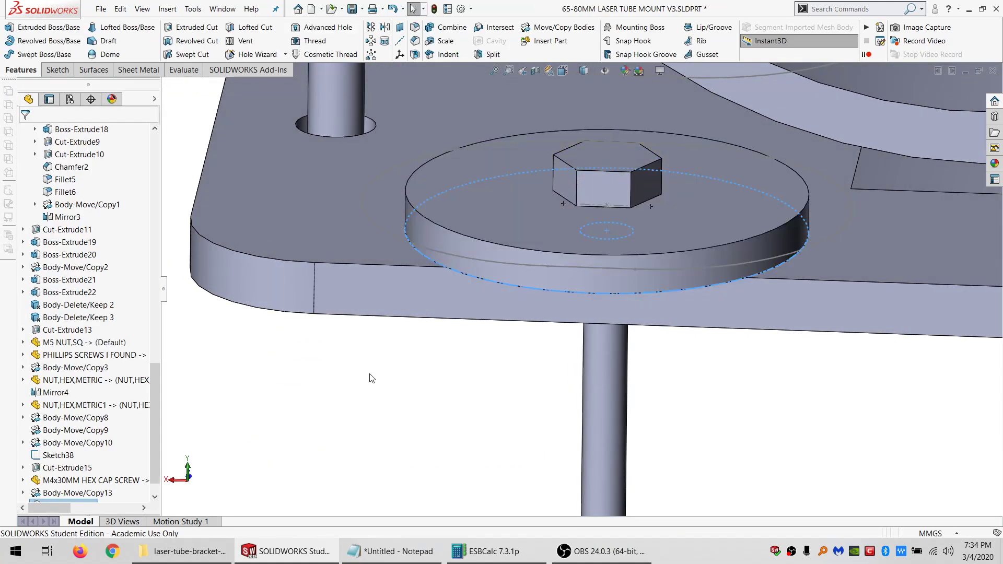
# - Open a sketch on the disc's top face and convert the disc's outer edge and the hex head outline into it
pyautogui.moveTo(552, 185); pyautogui.dragTo(563, 228, button='middle')
pyautogui.click(534, 312)
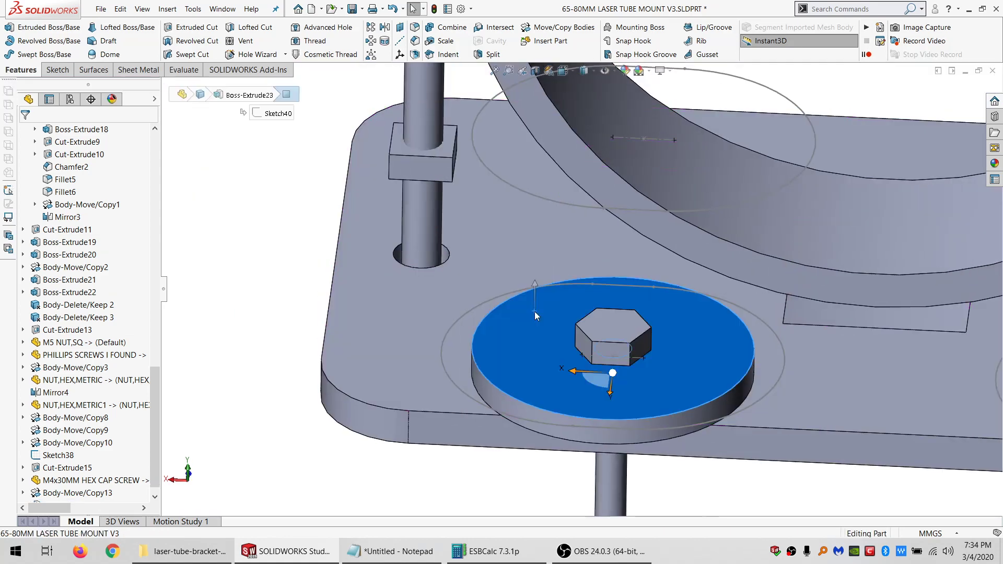
pyautogui.click(57, 70)
pyautogui.click(10, 31)
pyautogui.click(272, 54)
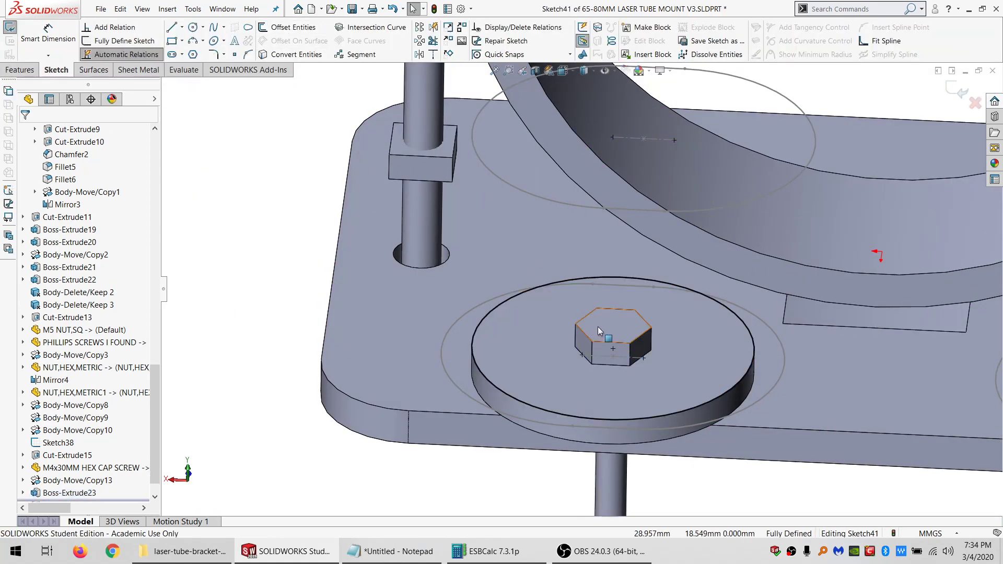
# - Extrude the converted ring up to the top face of the hex head, with automatic body selection turned off
pyautogui.click(19, 70)
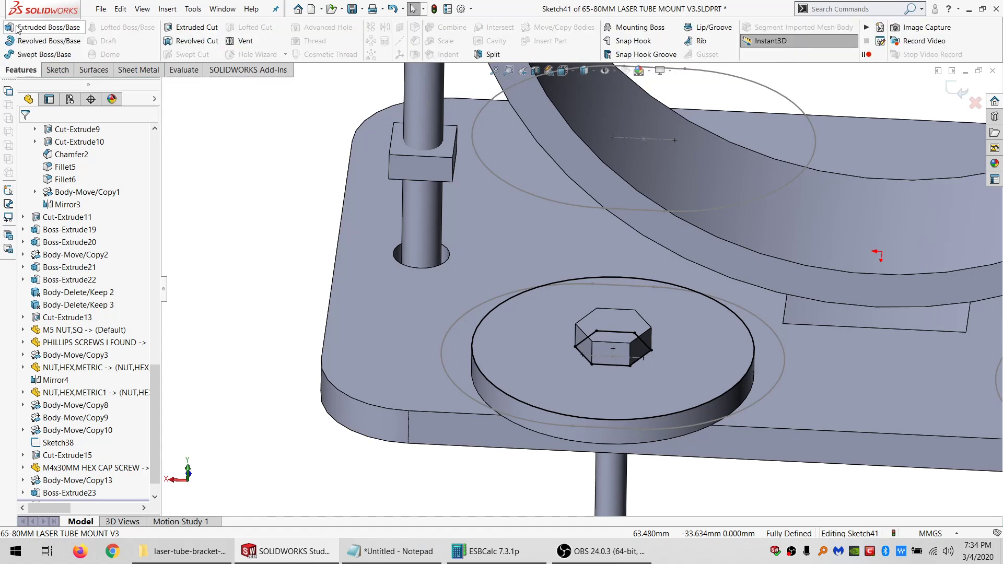
pyautogui.click(42, 27)
pyautogui.click(55, 206)
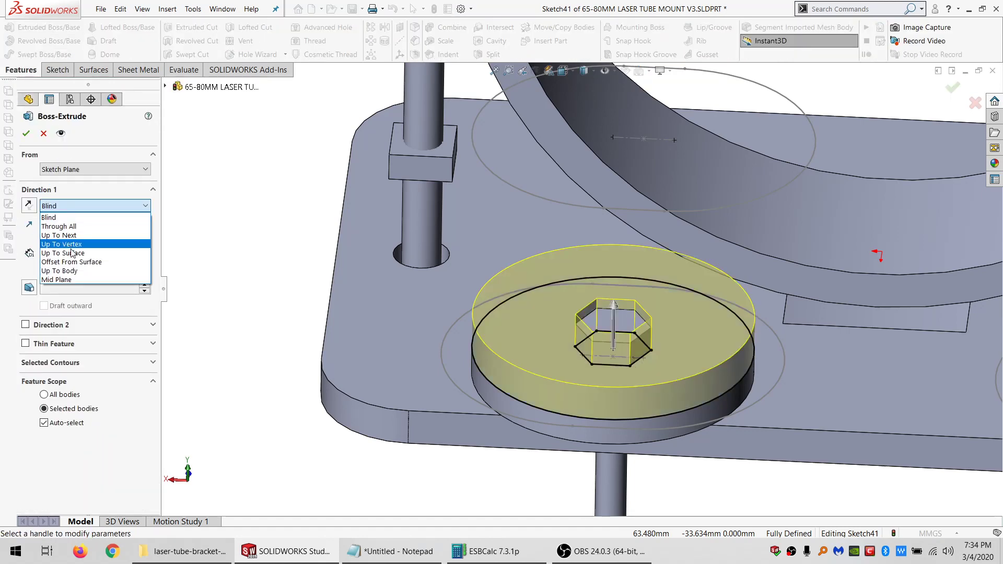
pyautogui.click(57, 251)
pyautogui.click(591, 317)
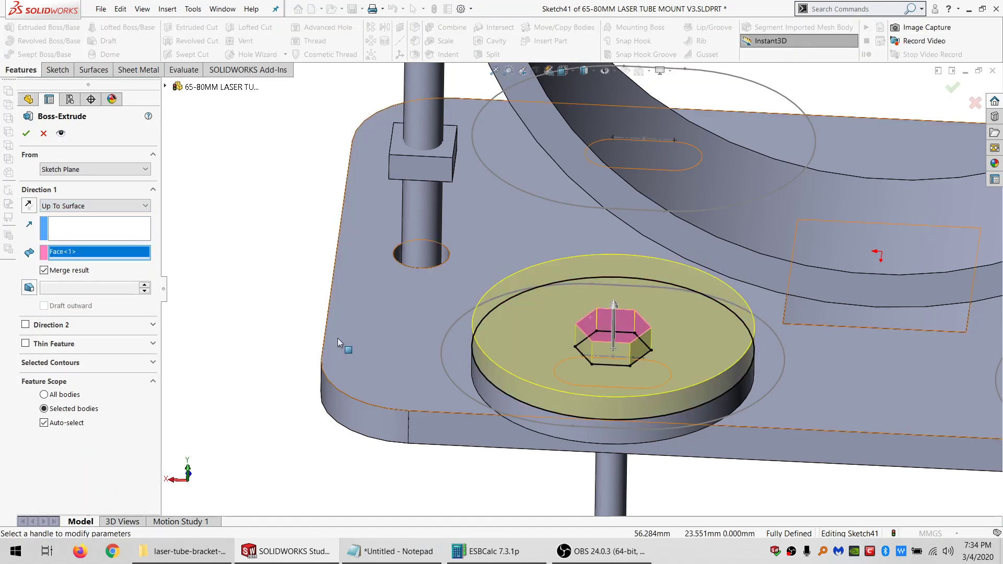
pyautogui.click(79, 425)
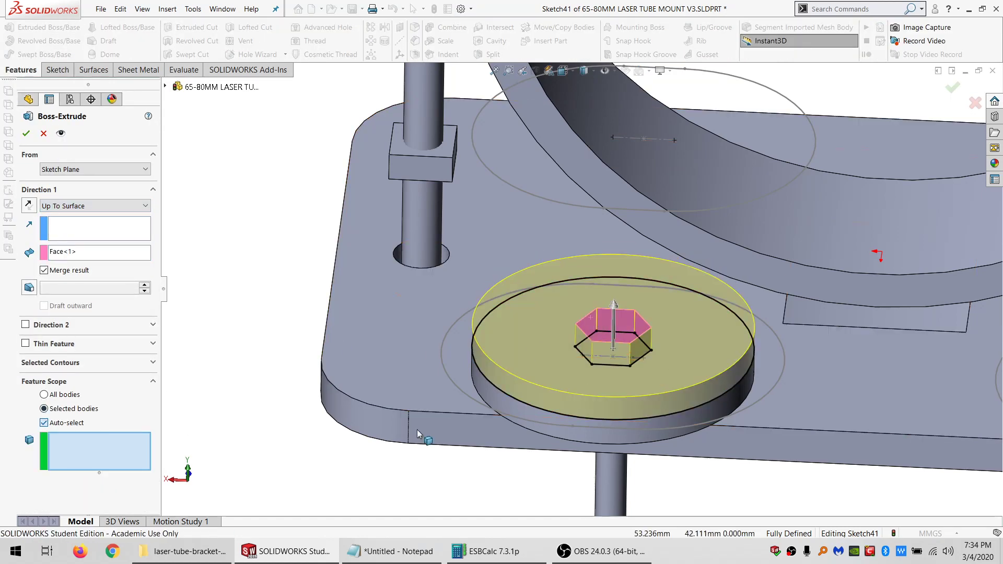
pyautogui.click(25, 133)
pyautogui.click(324, 270)
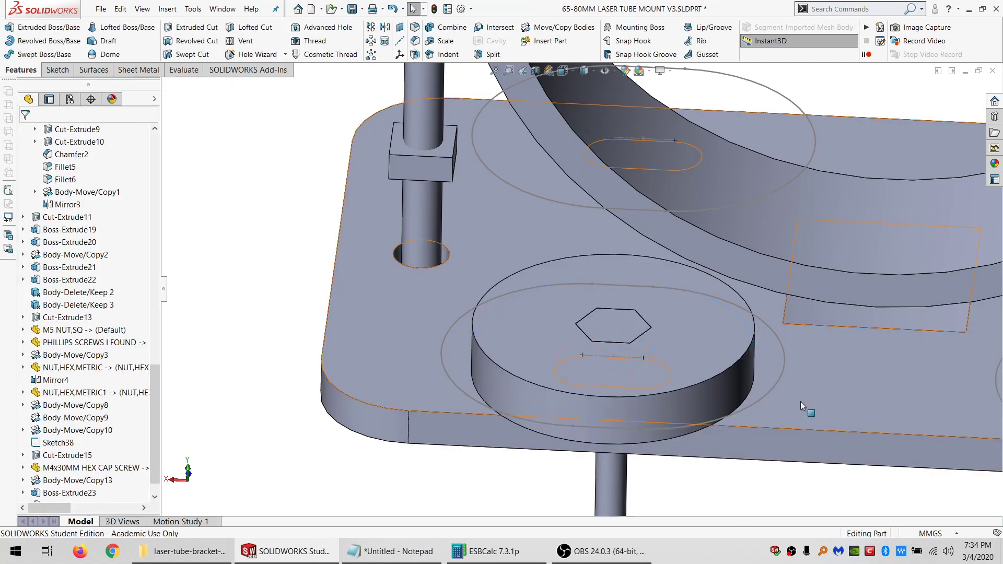
# - Hide Sketch38 so its slot outlines no longer overlay the base plate
pyautogui.scroll(3, 801, 401)
pyautogui.scroll(-2, 638, 321)
pyautogui.moveTo(639, 321)
pyautogui.mouseDown(button='middle')
pyautogui.moveTo(641, 295)
pyautogui.moveTo(681, 269)
pyautogui.moveTo(635, 299)
pyautogui.moveTo(651, 333)
pyautogui.moveTo(581, 292)
pyautogui.moveTo(612, 258)
pyautogui.moveTo(609, 321)
pyautogui.moveTo(596, 333)
pyautogui.moveTo(548, 319)
pyautogui.moveTo(576, 266)
pyautogui.moveTo(642, 313)
pyautogui.moveTo(694, 324)
pyautogui.moveTo(665, 321)
pyautogui.moveTo(677, 350)
pyautogui.moveTo(635, 320)
pyautogui.mouseUp(button='middle')
pyautogui.scroll(-3, 581, 291)
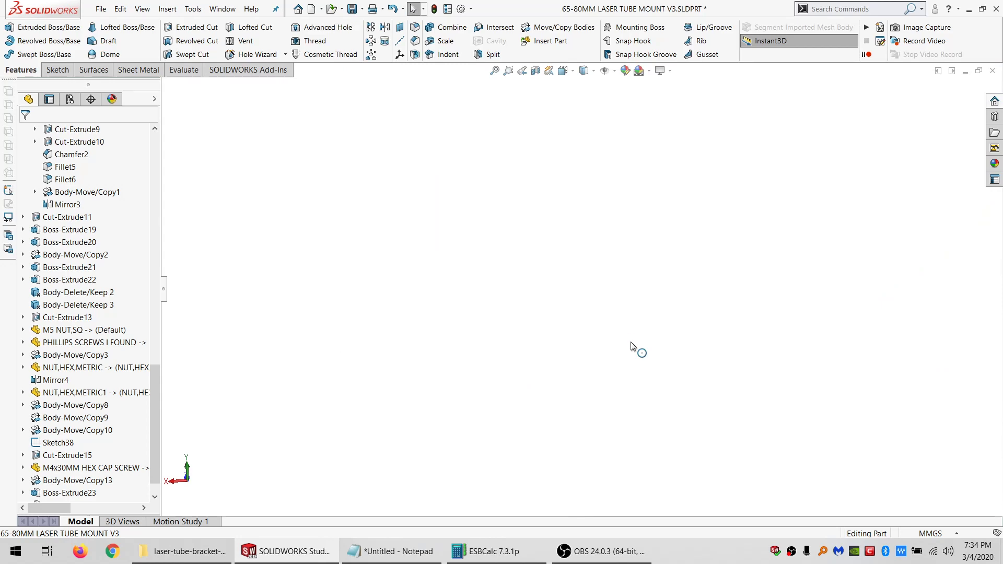
pyautogui.scroll(-5, 569, 317)
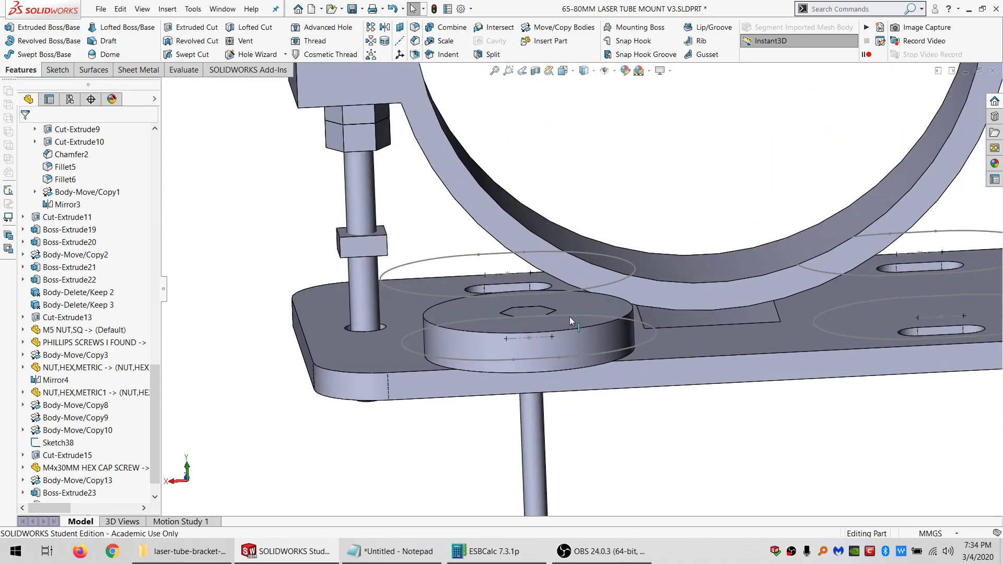
pyautogui.moveTo(572, 332); pyautogui.dragTo(562, 313, button='middle')
pyautogui.scroll(-3, 575, 308)
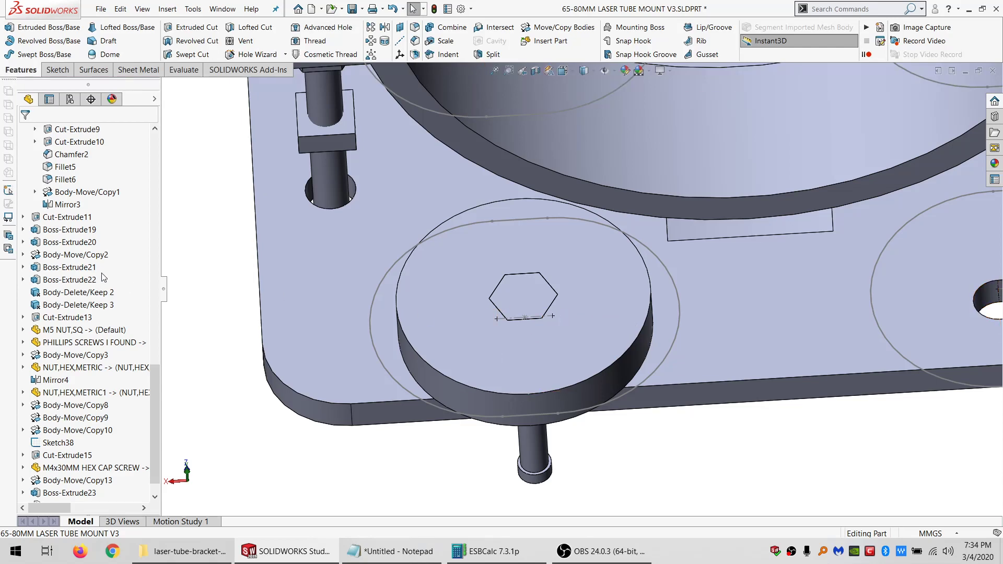
pyautogui.scroll(1, 71, 449)
pyautogui.click(70, 454)
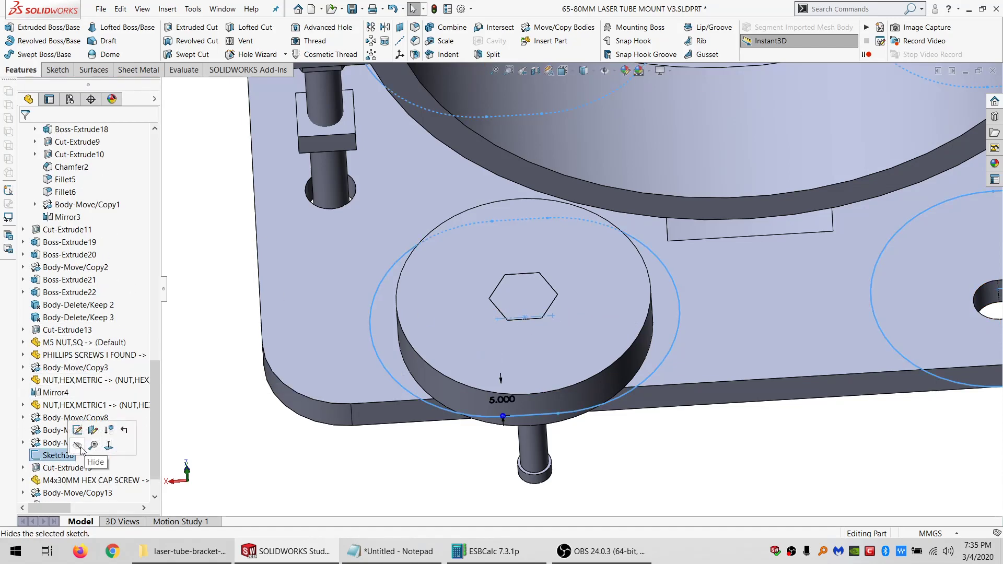
pyautogui.click(91, 429)
# - Hide all solid bodies and show only the disc body Boss-Extrude24
pyautogui.scroll(20, 151, 305)
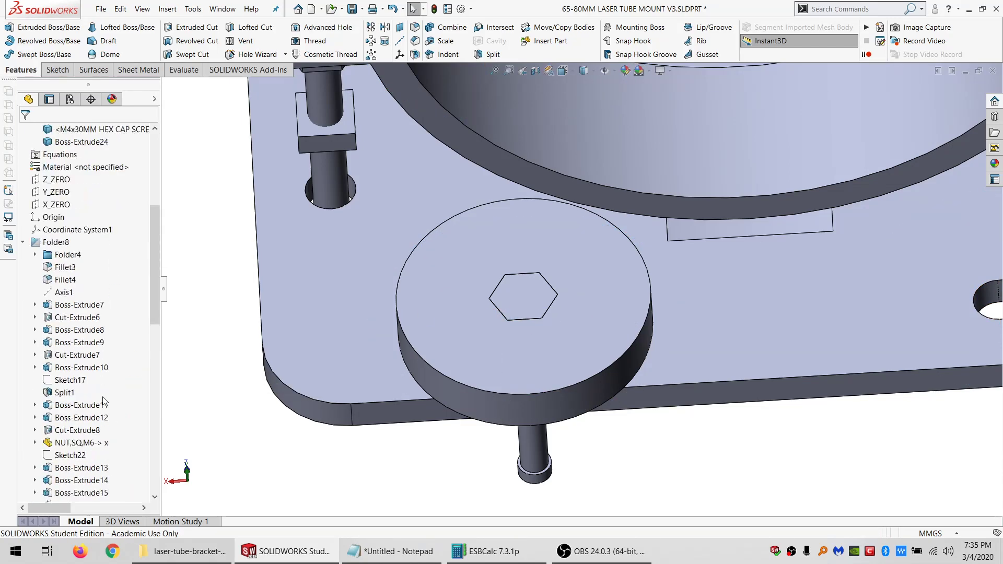
pyautogui.click(71, 179)
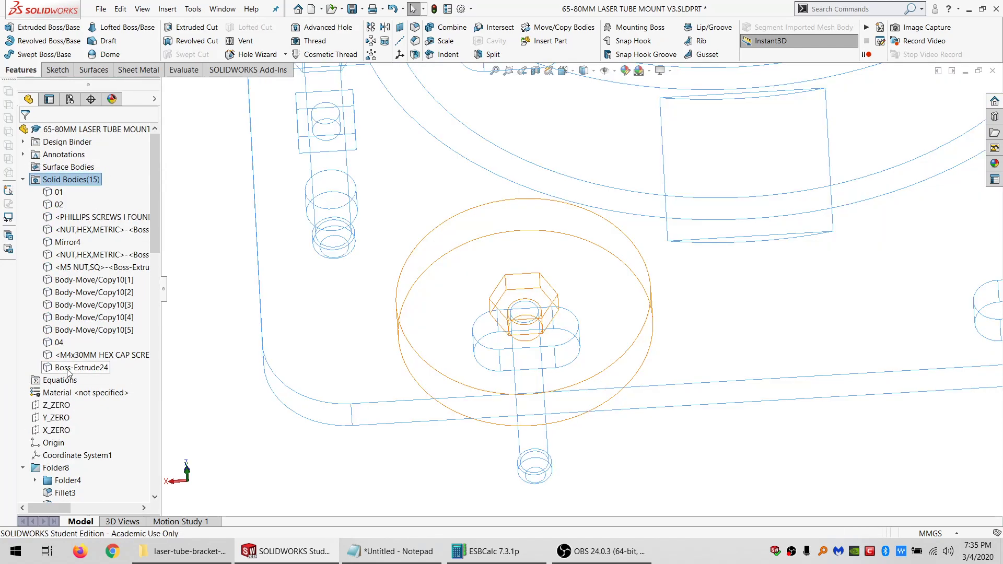
pyautogui.click(69, 368)
pyautogui.click(78, 354)
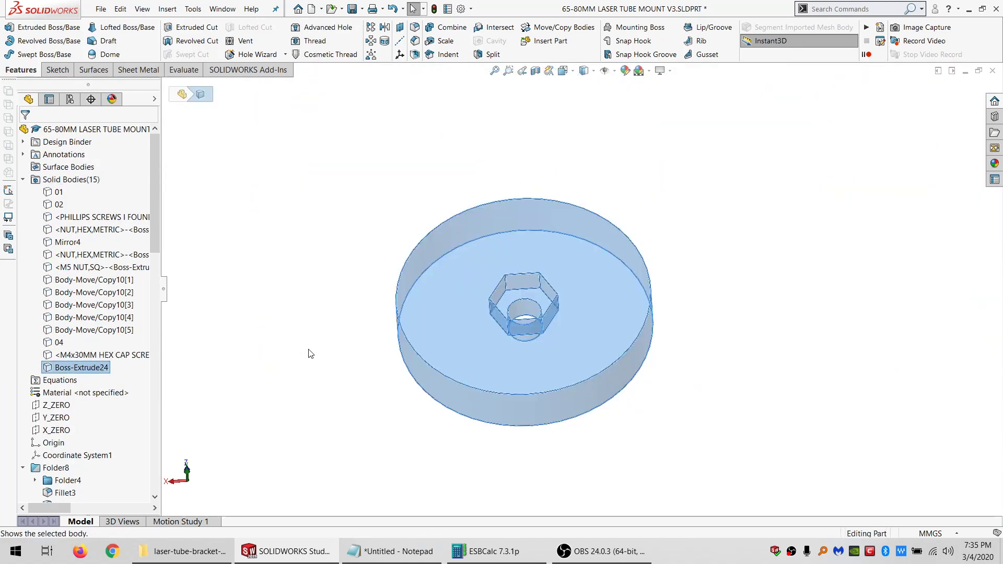
pyautogui.click(386, 321)
# - Sketch a circle of about 2.5 mm radius on the disc's top face, centred on its outer edge above the centre hole
pyautogui.scroll(-2, 581, 303)
pyautogui.moveTo(581, 303); pyautogui.dragTo(586, 357, button='middle')
pyautogui.click(482, 378)
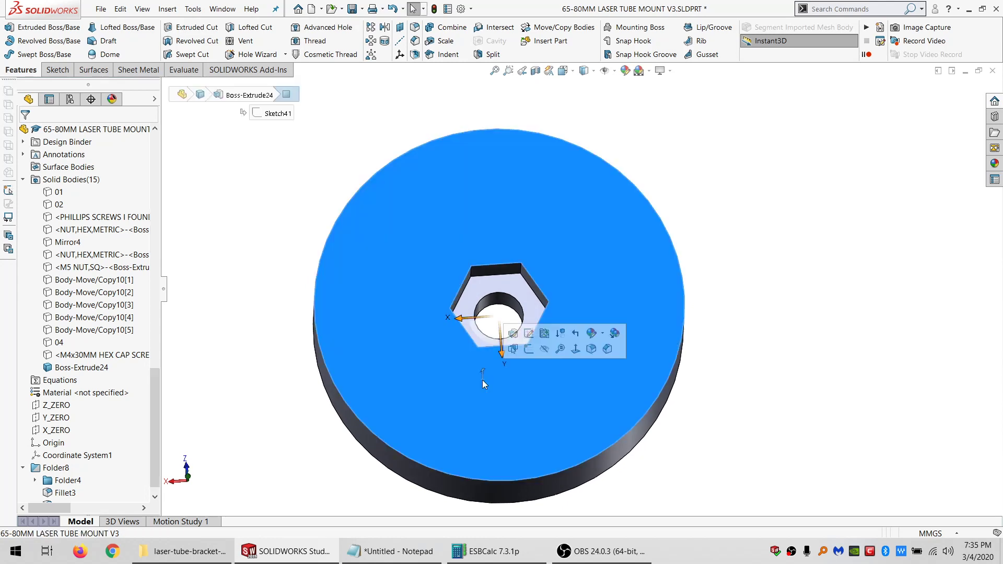
pyautogui.click(574, 349)
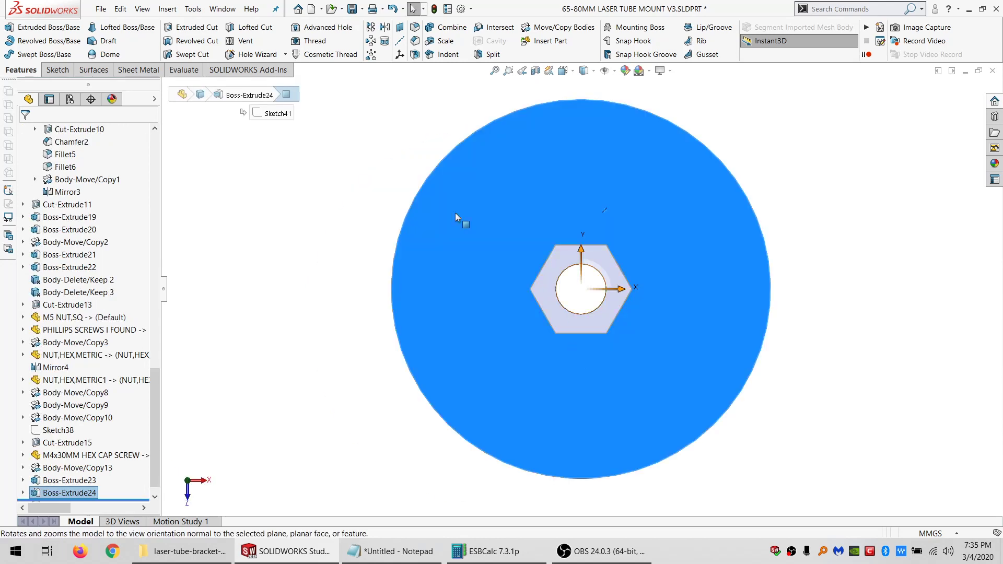
pyautogui.click(54, 70)
pyautogui.click(9, 28)
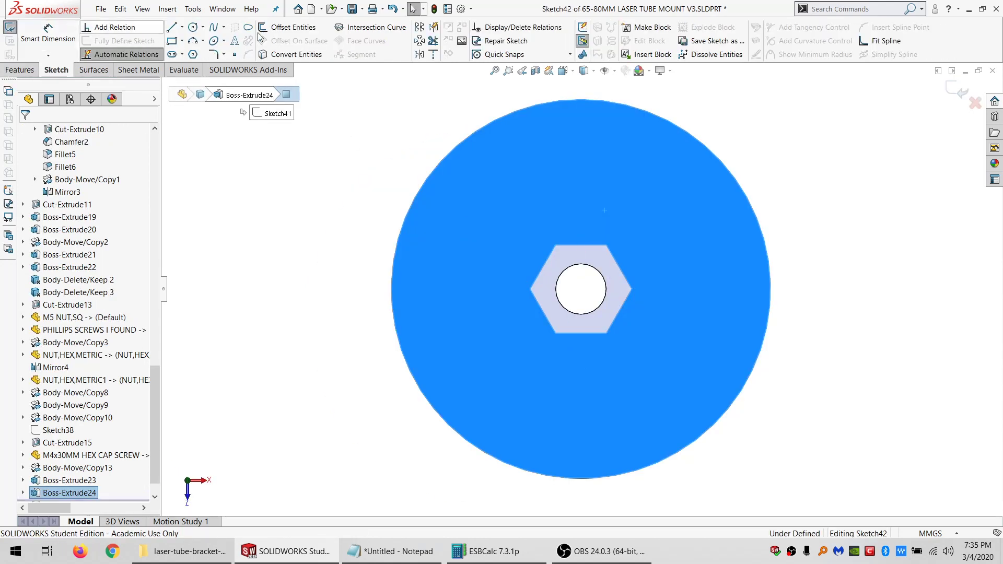
pyautogui.click(193, 27)
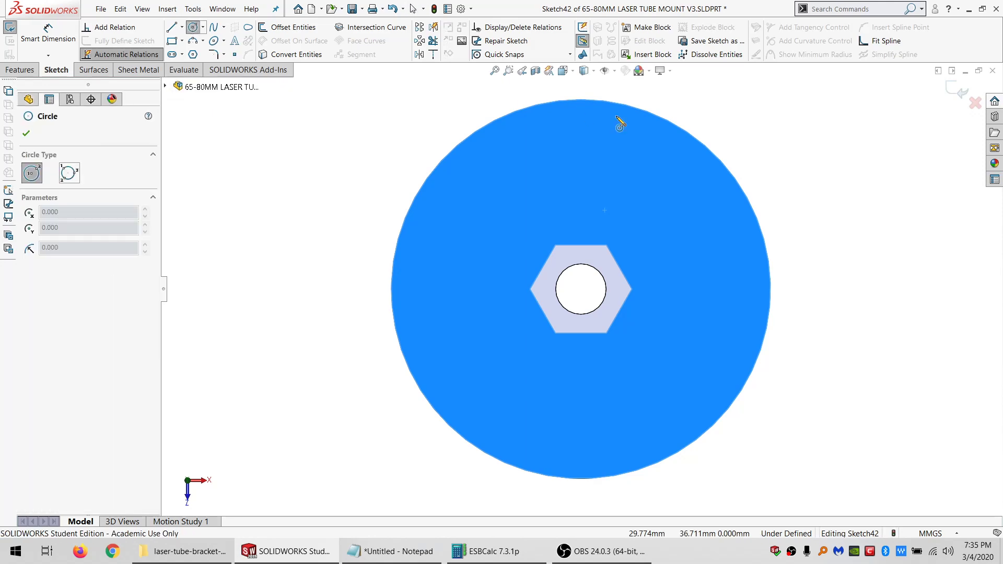
pyautogui.click(583, 100)
pyautogui.click(583, 131)
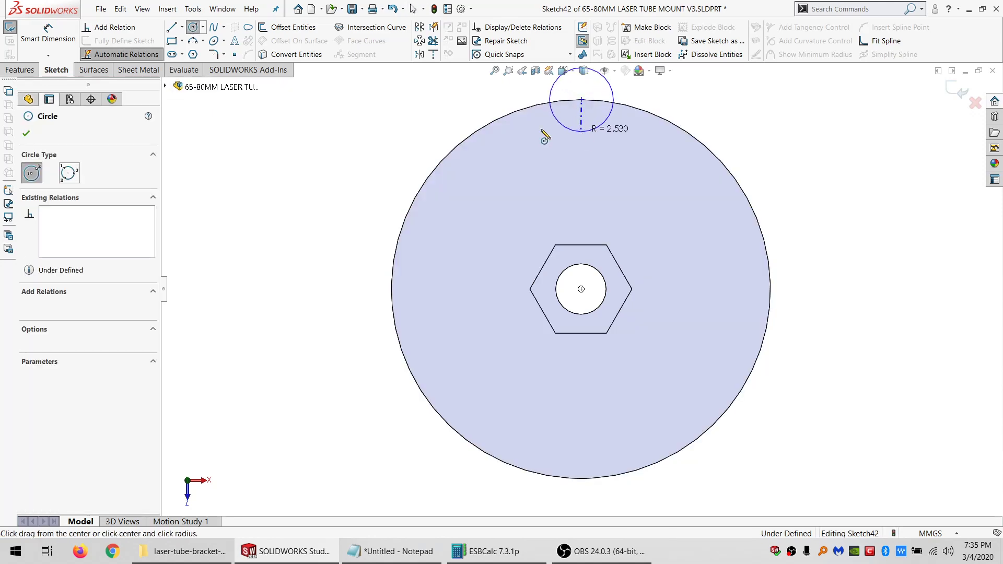
# - Dimension the small edge circle's diameter and set it to 4 mm
pyautogui.click(61, 32)
pyautogui.click(597, 128)
pyautogui.scroll(2, 598, 128)
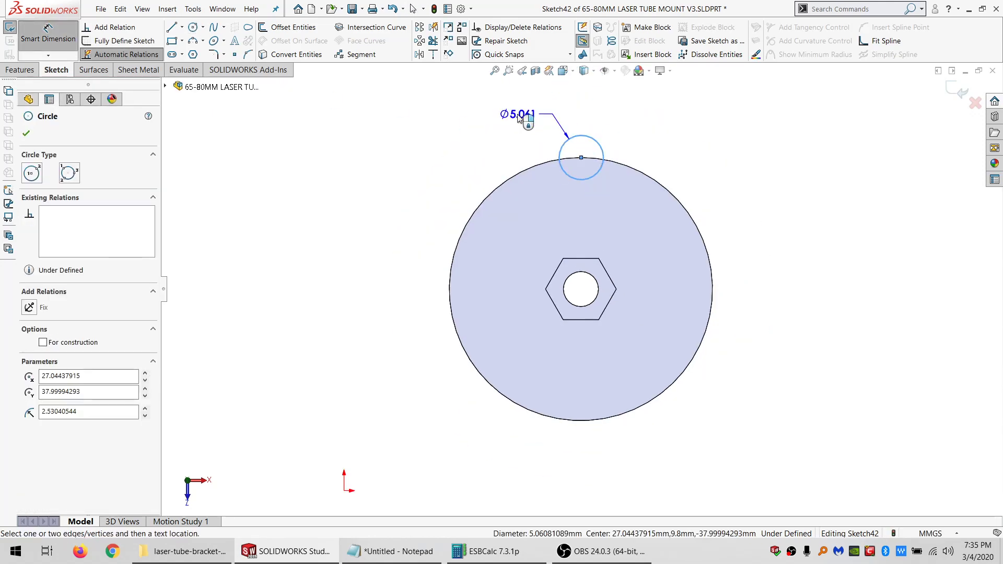
pyautogui.click(518, 114)
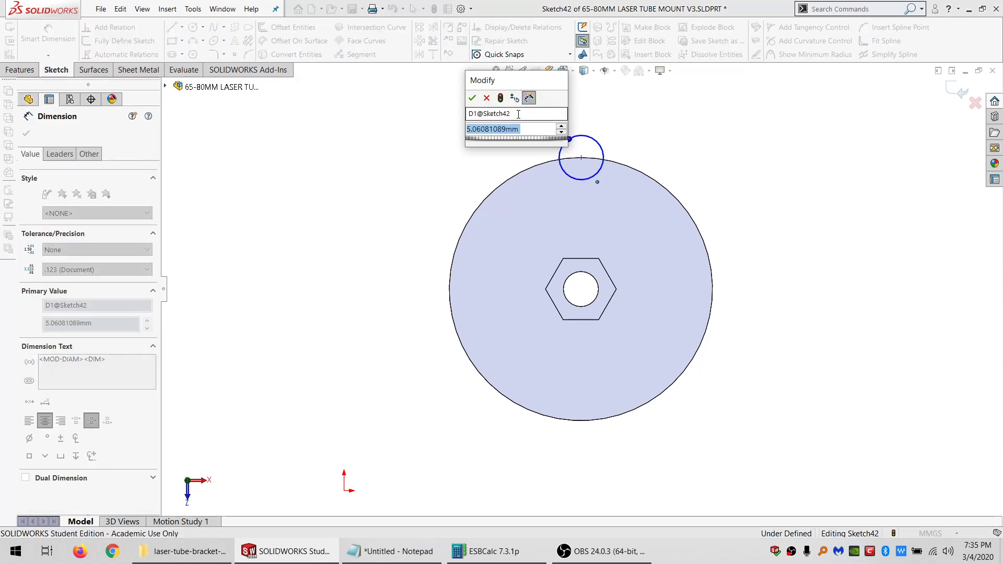
pyautogui.write('4')
pyautogui.press('Return')
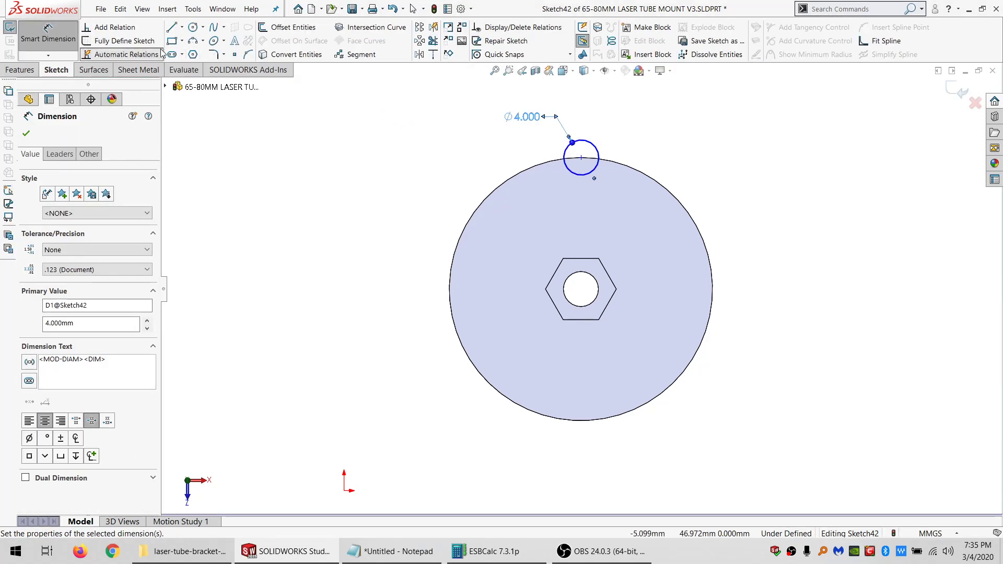
pyautogui.scroll(-2, 590, 200)
pyautogui.press('Escape')
pyautogui.press('Escape')
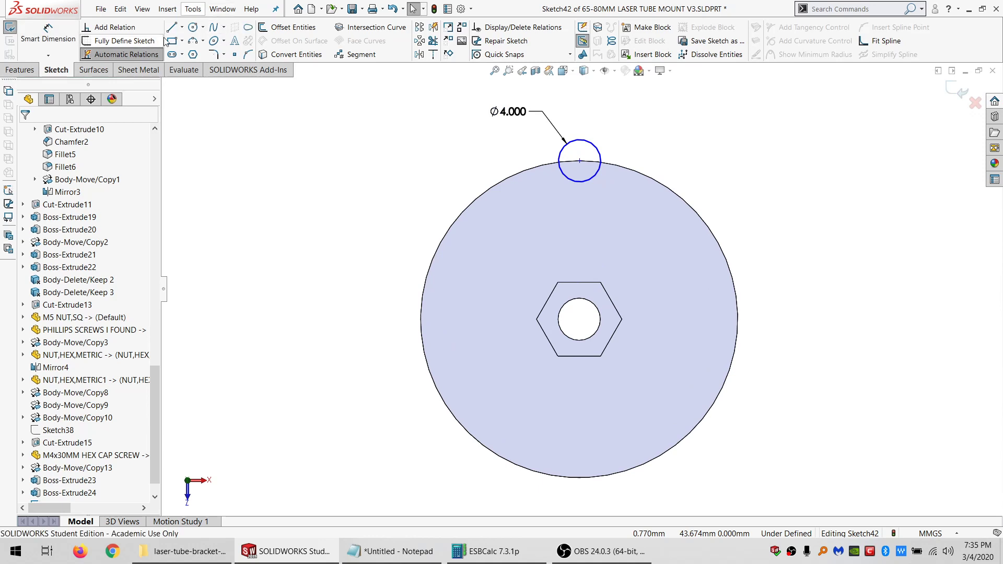
# - Draw a vertical construction line from the disc's centre to the centre of the 4 mm circle
pyautogui.press('l')
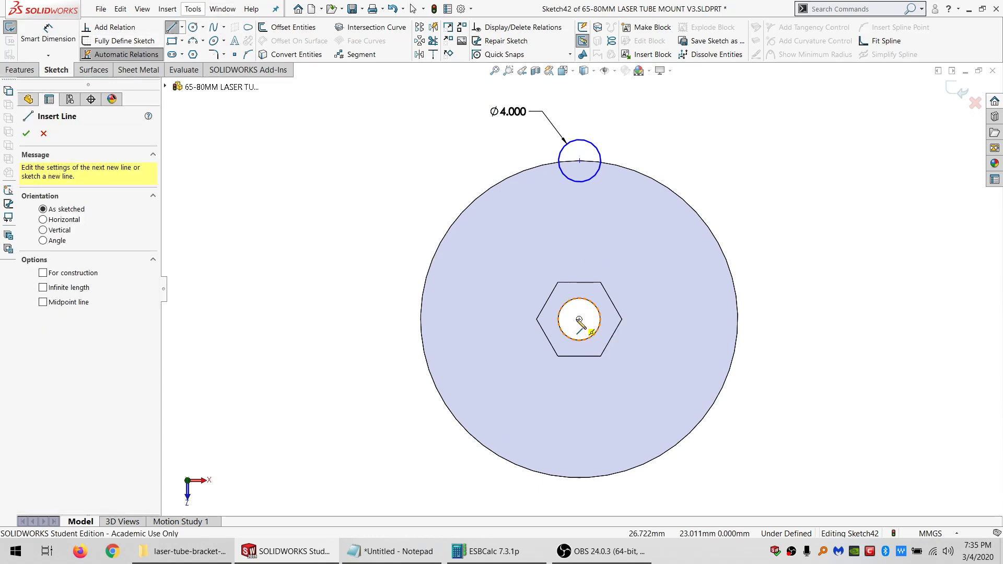
pyautogui.click(579, 320)
pyautogui.click(579, 160)
pyautogui.press('Escape')
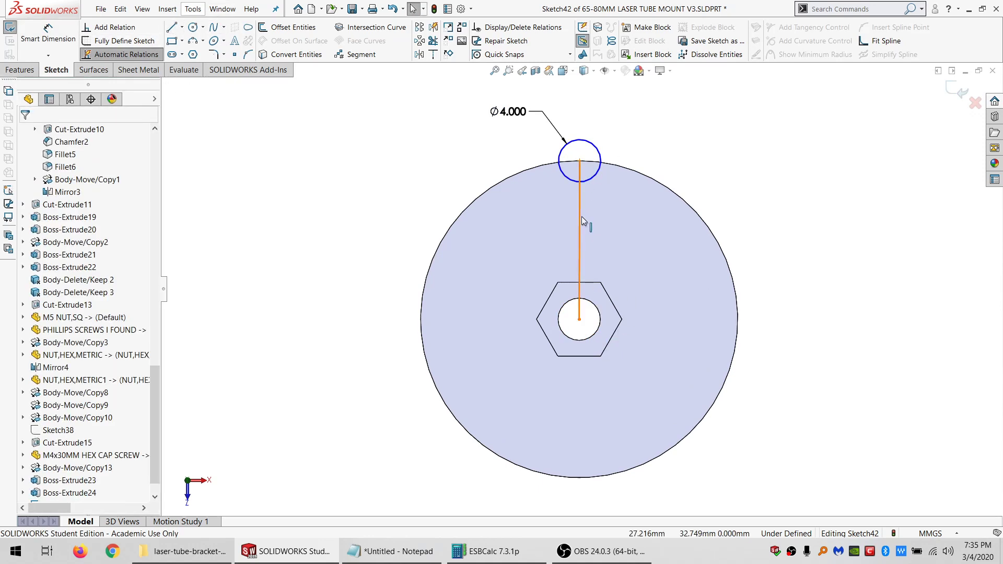
pyautogui.click(580, 221)
pyautogui.click(29, 280)
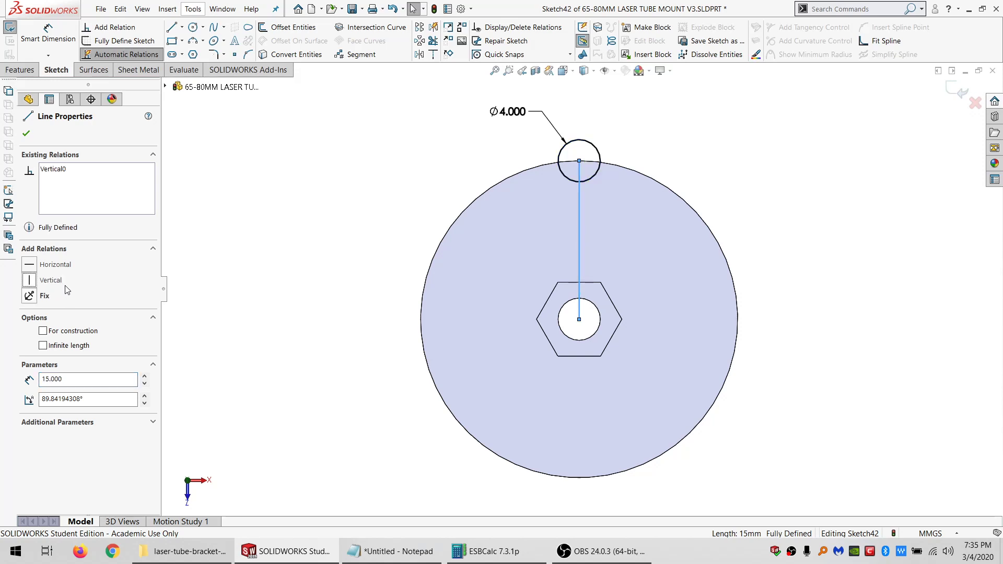
pyautogui.click(437, 200)
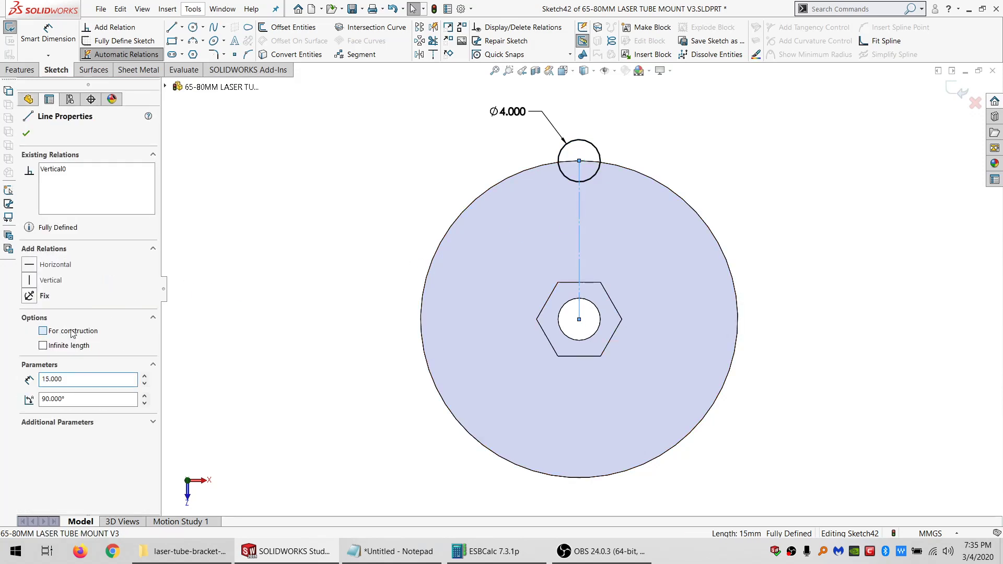
pyautogui.click(73, 331)
pyautogui.click(340, 254)
# - Draw a second circle just outside the disc's edge beside the 4 mm circle and make the two circles tangent
pyautogui.click(192, 27)
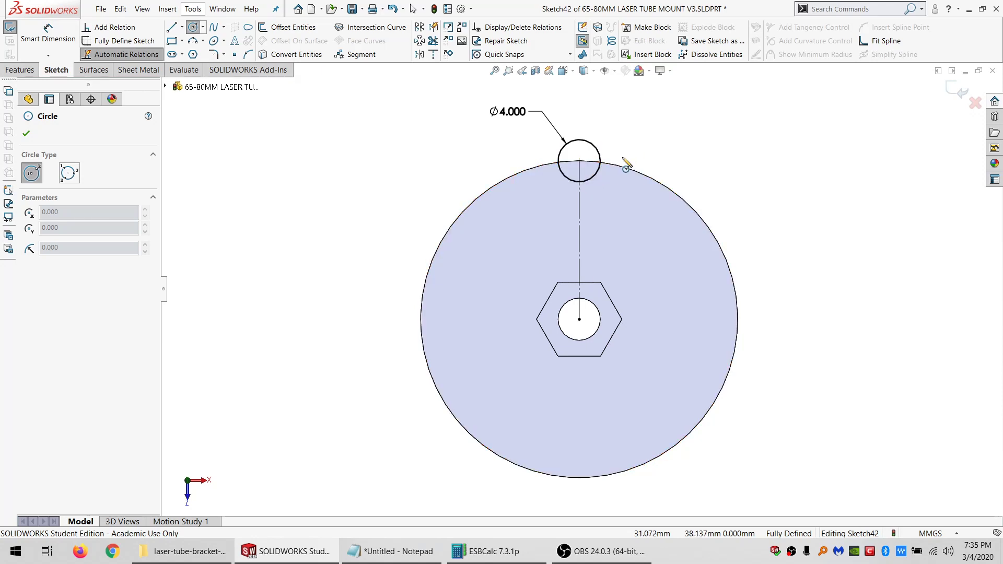
pyautogui.click(630, 137)
pyautogui.click(648, 152)
pyautogui.press('Escape')
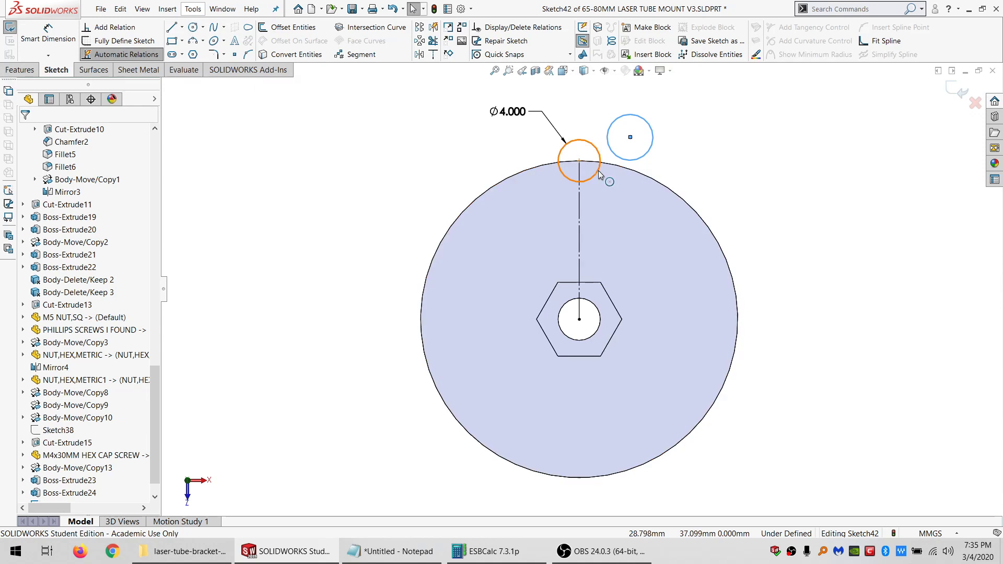
pyautogui.click(599, 174)
pyautogui.keyDown('ctrl'); pyautogui.click(615, 153); pyautogui.keyUp('ctrl')
pyautogui.click(46, 337)
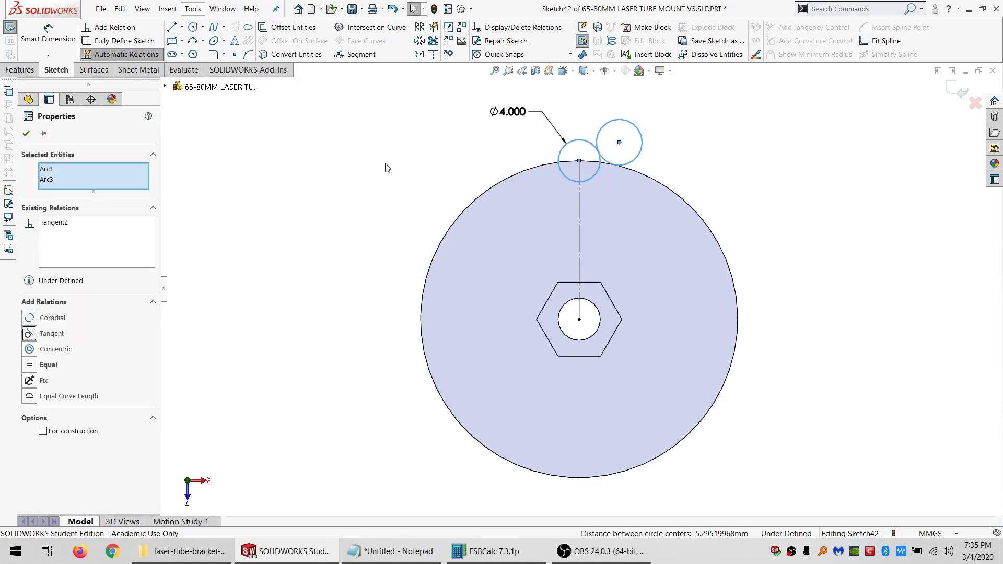
pyautogui.click(385, 165)
# - Draw a third circle centred on the disc's outer edge beyond the outer circle and make it equal to the 4 mm circle
pyautogui.click(193, 26)
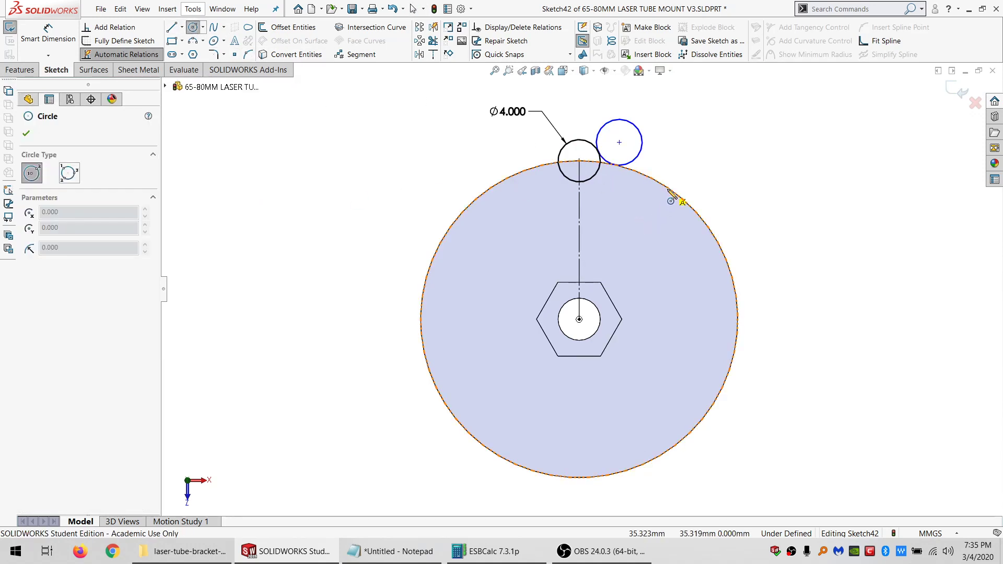
pyautogui.click(669, 188)
pyautogui.click(665, 213)
pyautogui.press('Escape')
pyautogui.click(590, 177)
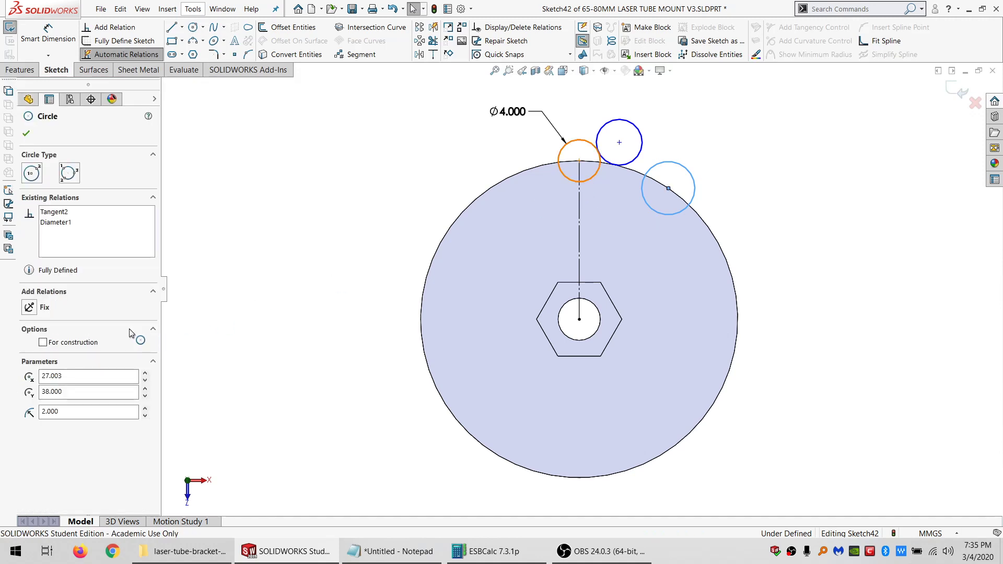
pyautogui.click(47, 367)
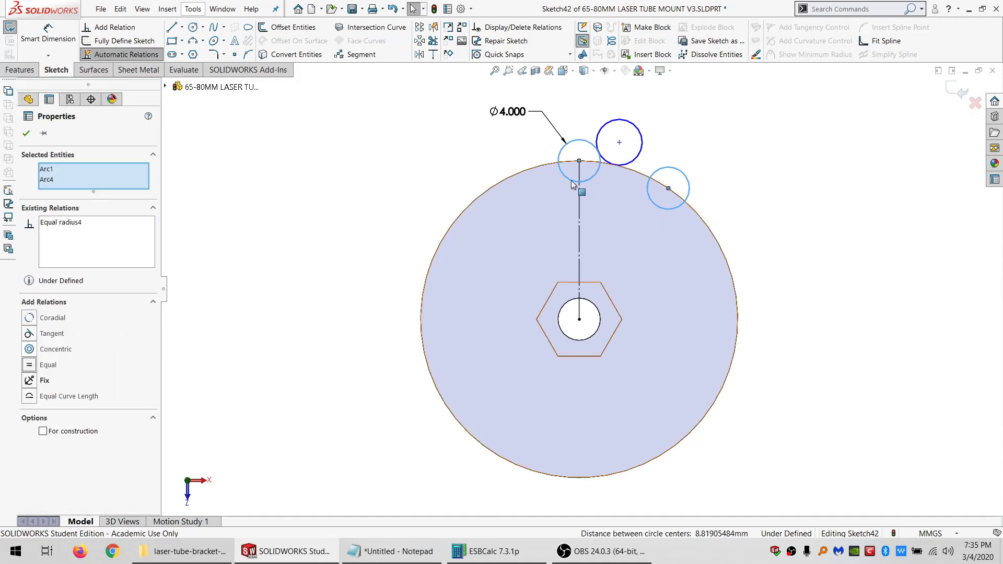
pyautogui.press('Escape')
# - Make the circle just outside the disc's edge equal and tangent to the third circle centred on the edge
pyautogui.click(632, 165)
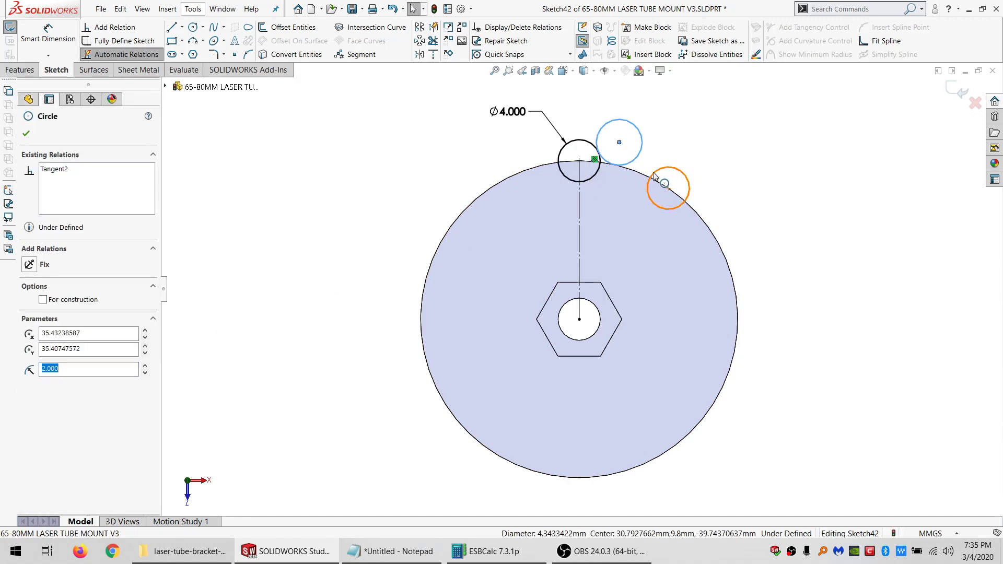
pyautogui.keyDown('ctrl'); pyautogui.click(654, 174); pyautogui.keyUp('ctrl')
pyautogui.click(41, 365)
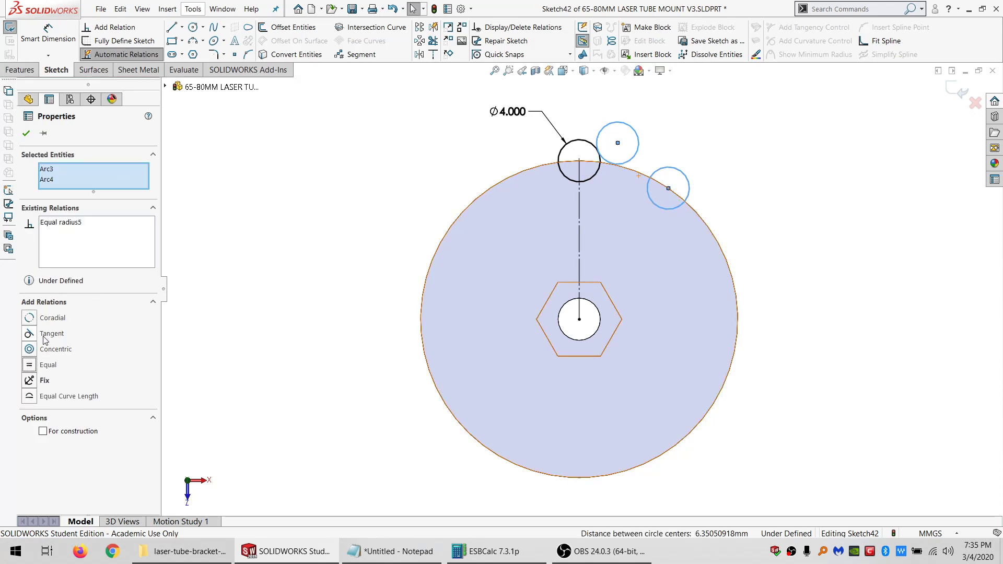
pyautogui.click(44, 337)
pyautogui.press('Escape')
# - Move the middle circle to just inside the disc's edge between its neighbours and make it tangent to the disc's outer edge
pyautogui.scroll(-2, 622, 135)
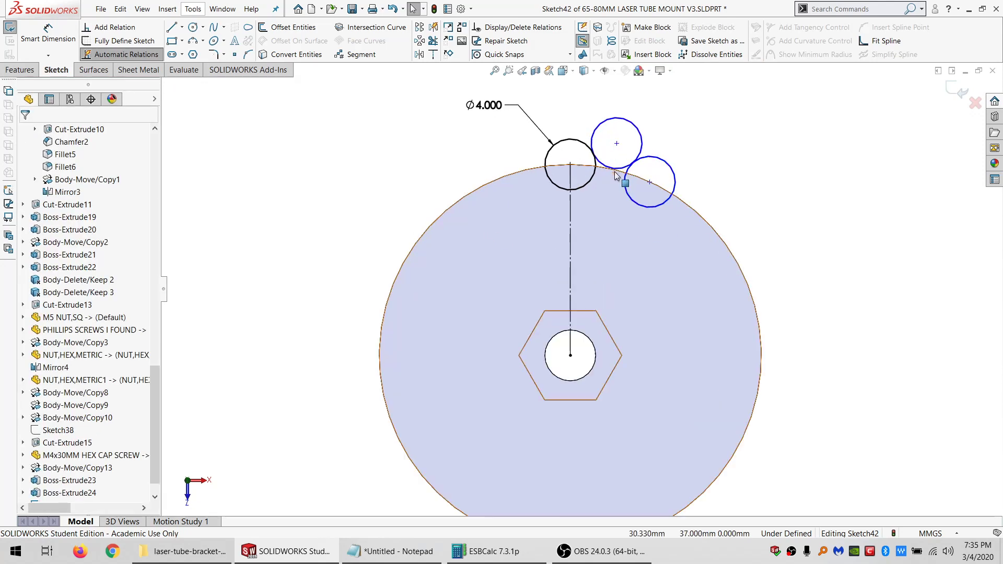
pyautogui.scroll(-3, 617, 176)
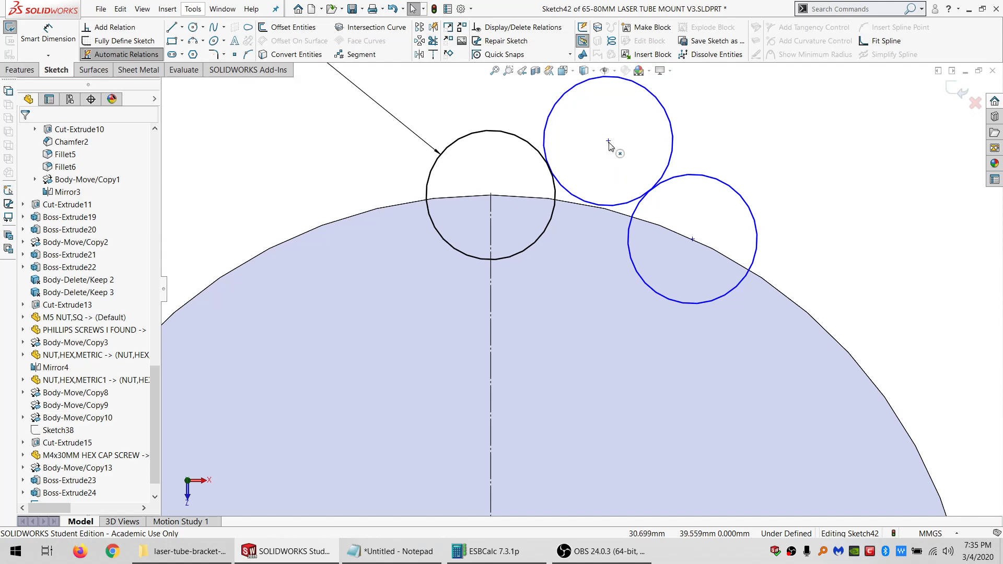
pyautogui.moveTo(607, 154); pyautogui.dragTo(572, 258)
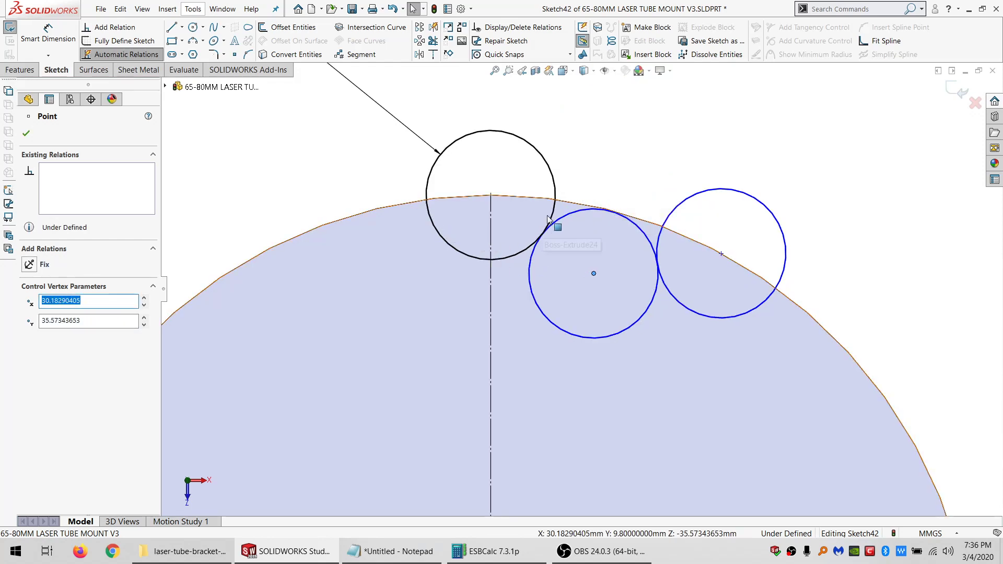
pyautogui.moveTo(593, 274)
pyautogui.mouseDown()
pyautogui.moveTo(647, 132)
pyautogui.moveTo(643, 202)
pyautogui.moveTo(612, 244)
pyautogui.moveTo(605, 279)
pyautogui.mouseUp()
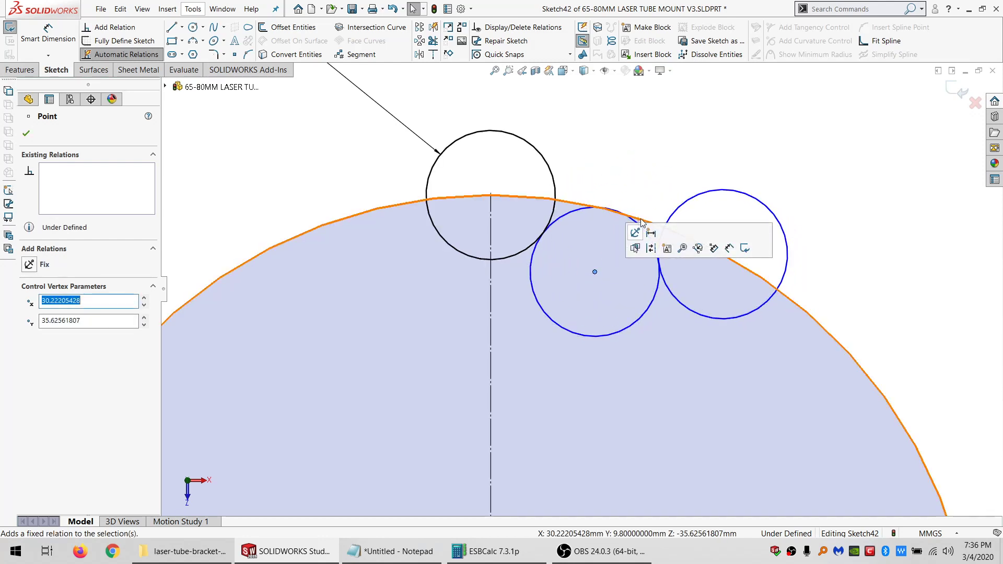
pyautogui.press('Escape')
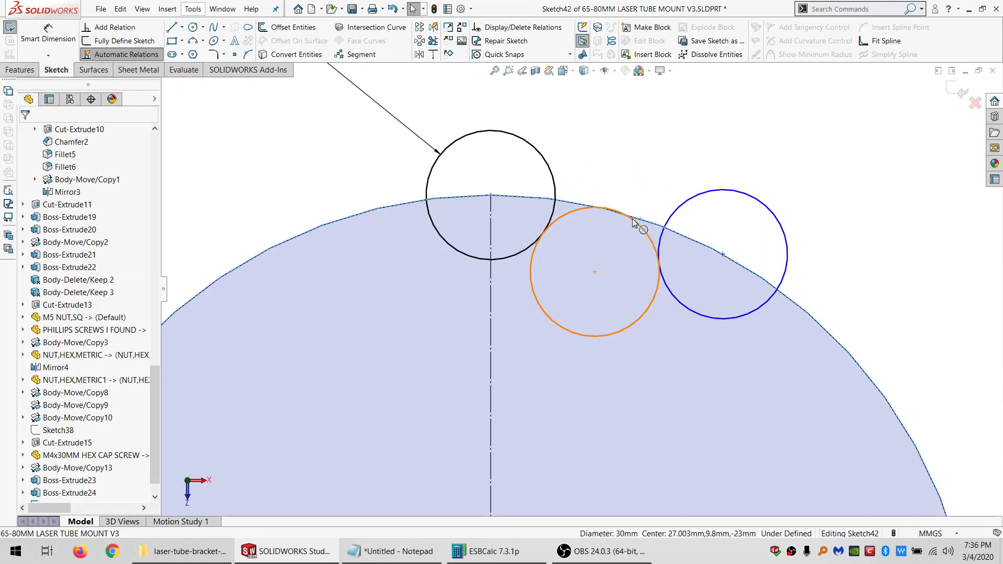
pyautogui.keyDown('ctrl'); pyautogui.click(563, 215); pyautogui.keyUp('ctrl')
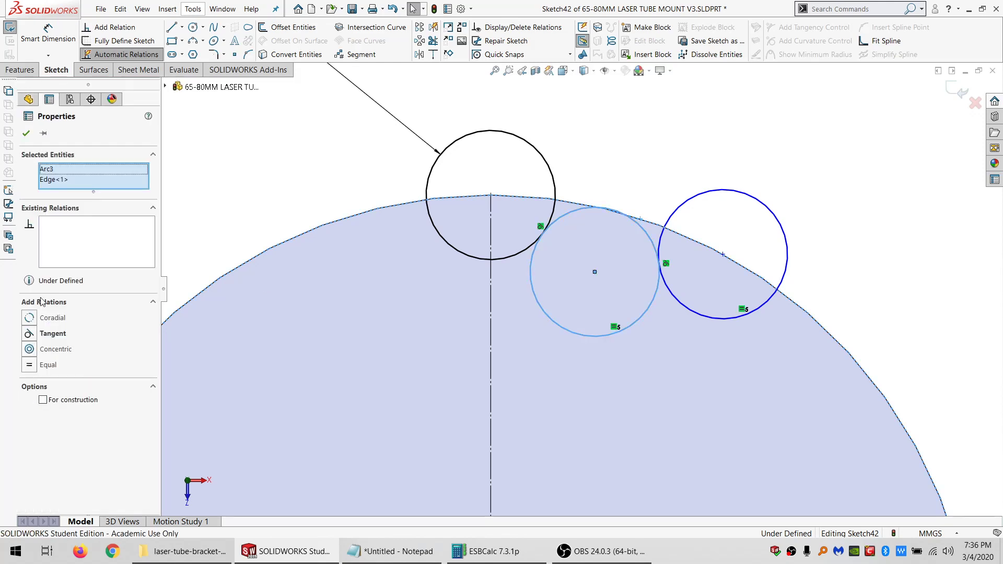
pyautogui.click(37, 334)
pyautogui.press('Escape')
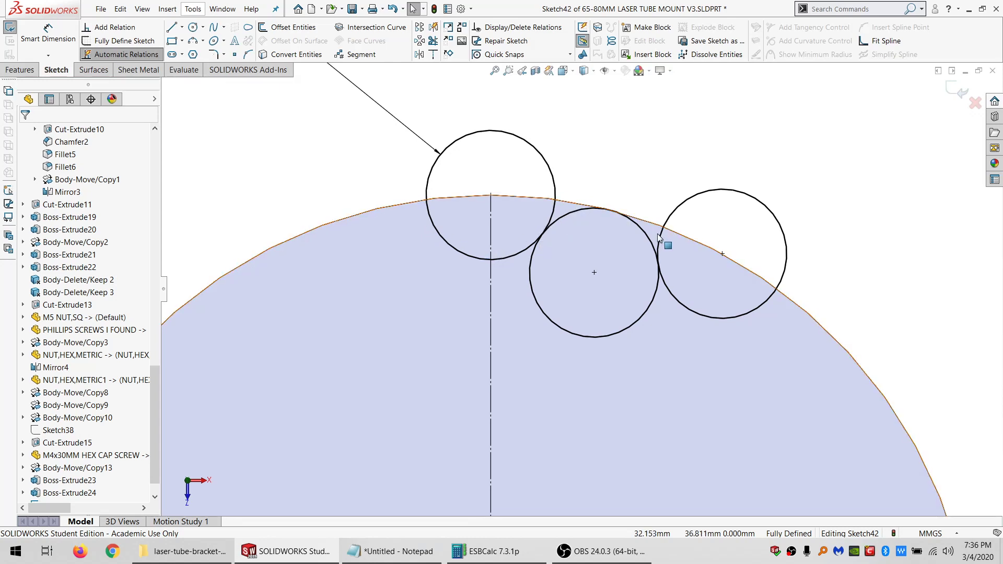
# - Convert the three tangent circles to construction geometry
pyautogui.scroll(2, 678, 258)
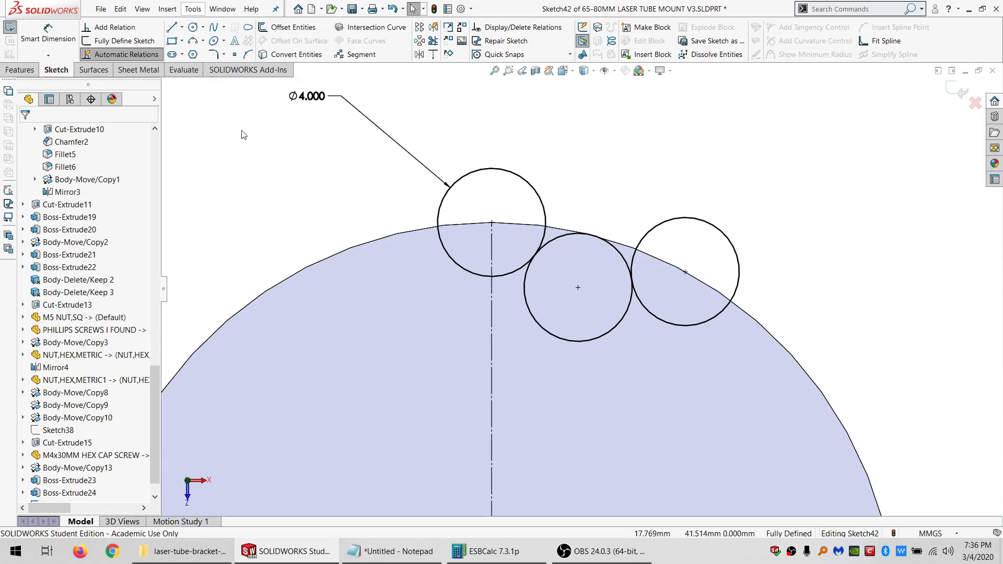
pyautogui.moveTo(256, 173)
pyautogui.mouseDown()
pyautogui.moveTo(822, 417)
pyautogui.moveTo(246, 157)
pyautogui.moveTo(256, 173)
pyautogui.mouseUp()
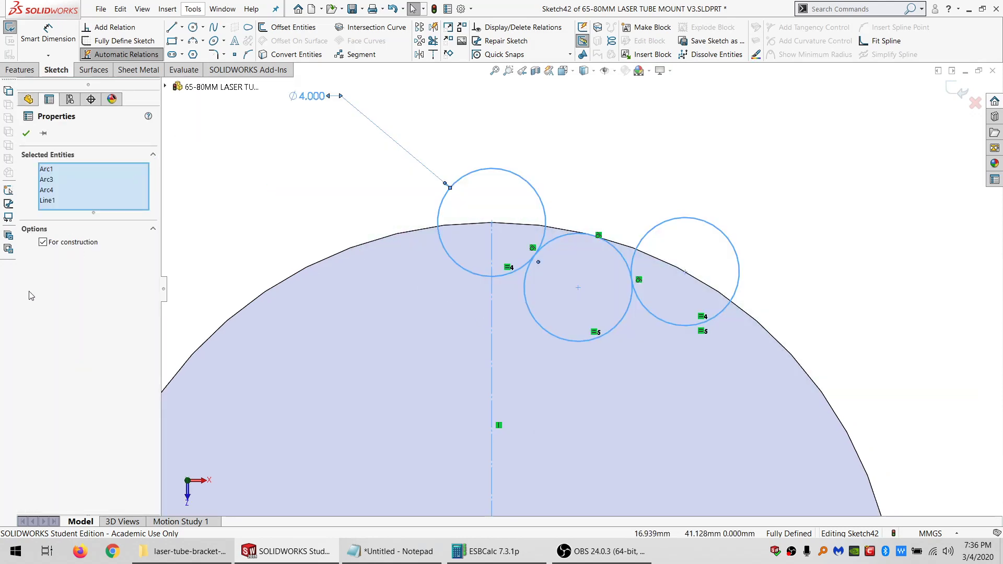
pyautogui.click(297, 189)
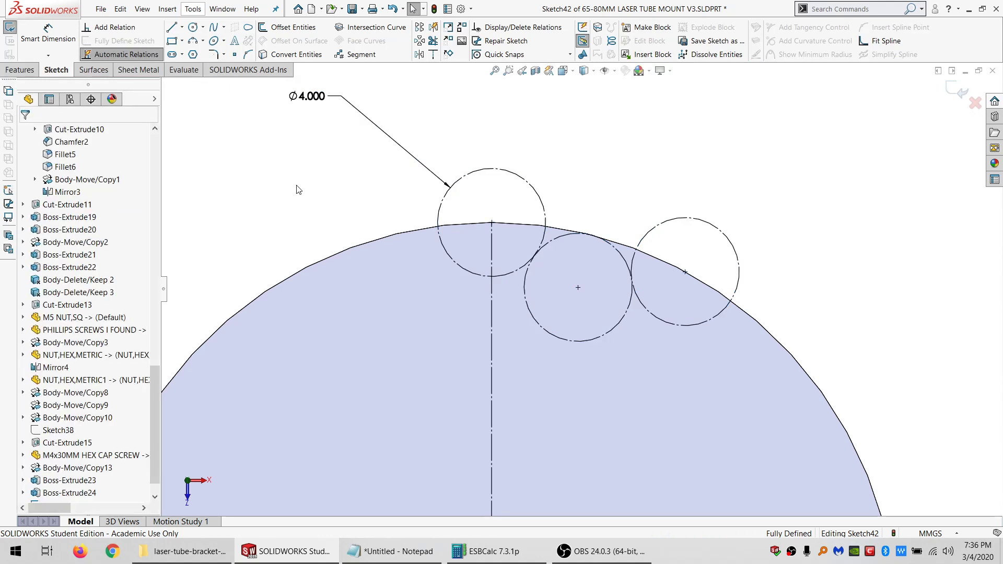
# - Draw three small separate circles in the empty area outside the disc, above the construction circles
pyautogui.click(193, 29)
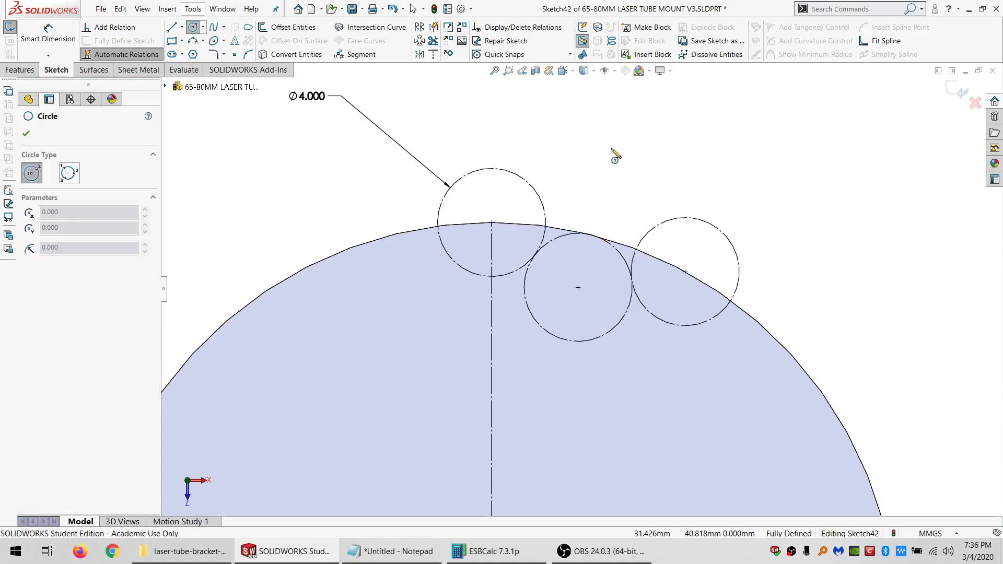
pyautogui.click(612, 145)
pyautogui.click(641, 146)
pyautogui.click(697, 139)
pyautogui.click(708, 163)
pyautogui.click(763, 162)
pyautogui.click(751, 186)
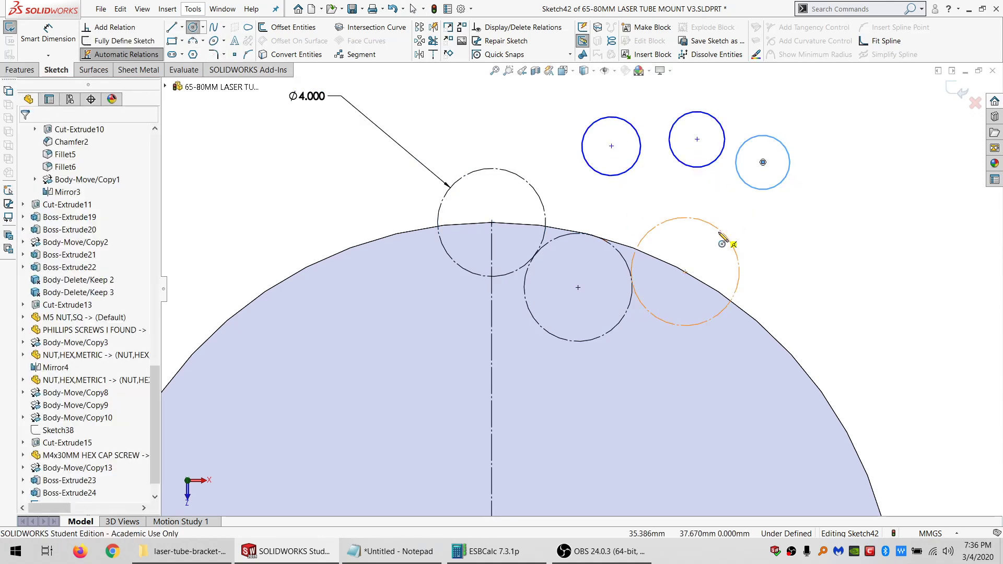
pyautogui.press('Escape')
# - Make each of the three new small circles coradial with one of the three construction circles
pyautogui.click(724, 234)
pyautogui.keyDown('ctrl'); pyautogui.click(760, 189); pyautogui.keyUp('ctrl')
pyautogui.click(748, 185)
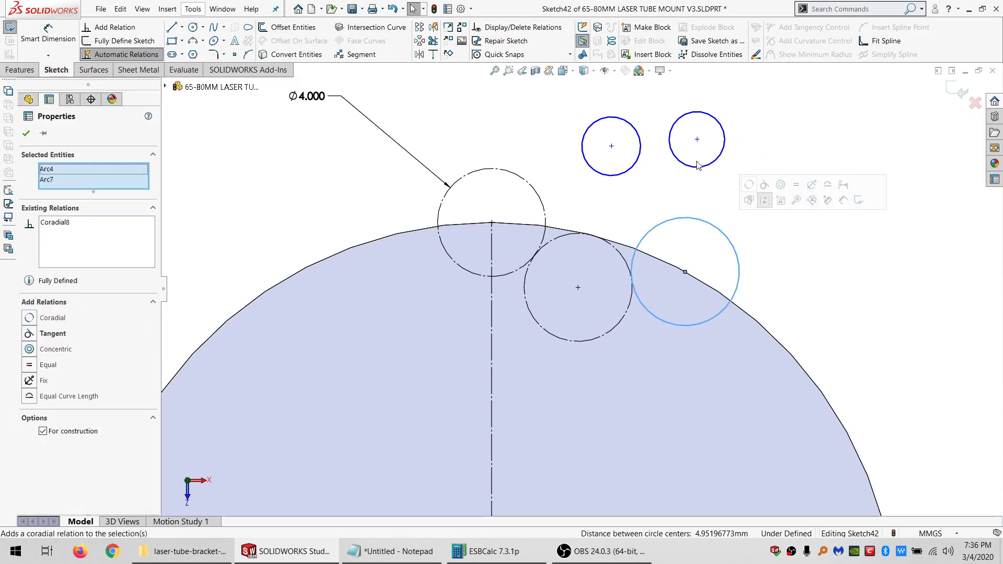
pyautogui.click(697, 166)
pyautogui.keyDown('ctrl'); pyautogui.click(617, 250); pyautogui.keyUp('ctrl')
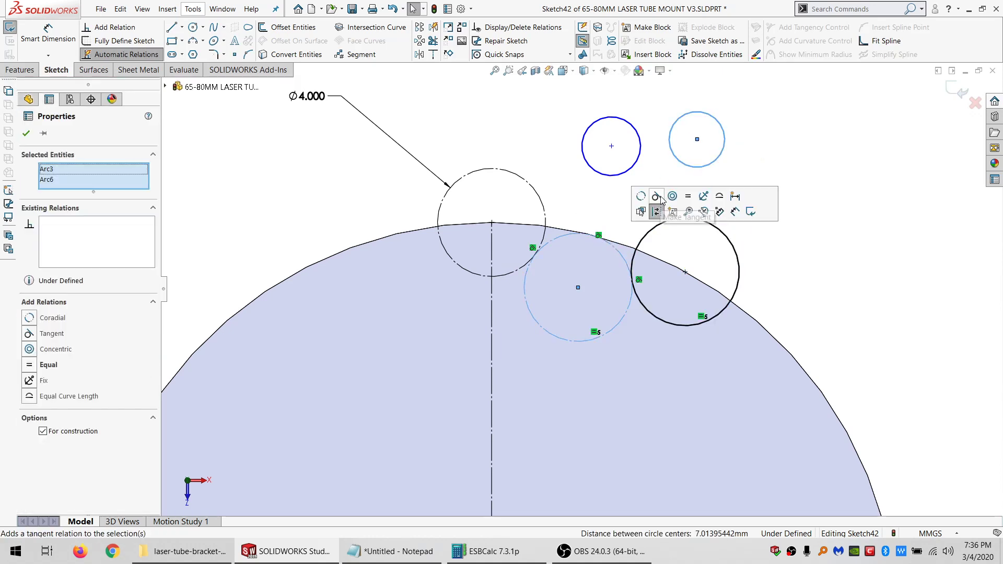
pyautogui.click(656, 197)
pyautogui.click(533, 188)
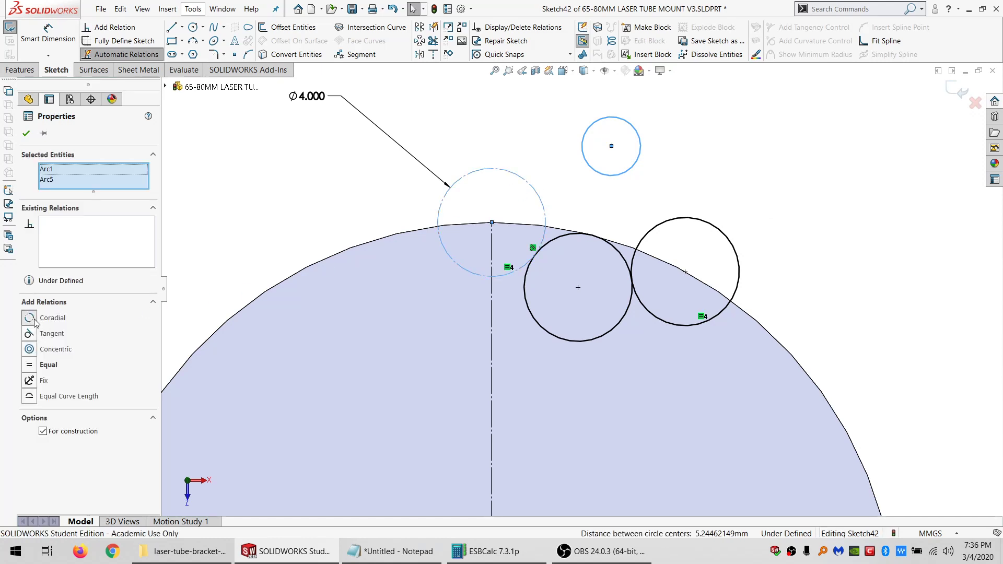
pyautogui.click(29, 318)
pyautogui.click(261, 168)
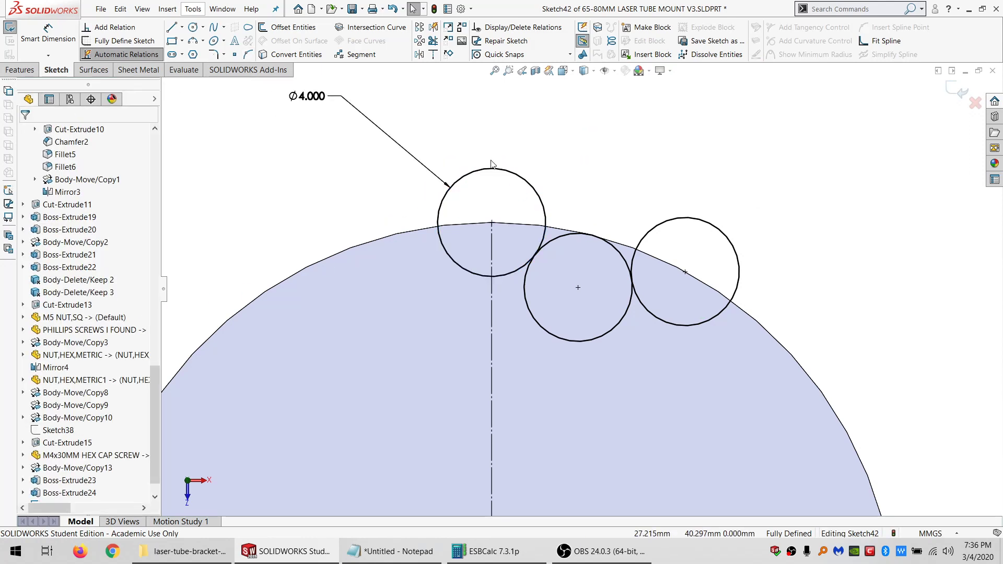
# - Draw a line from the top of the 4 mm circle to the top of the third circle on the edge
pyautogui.click(192, 28)
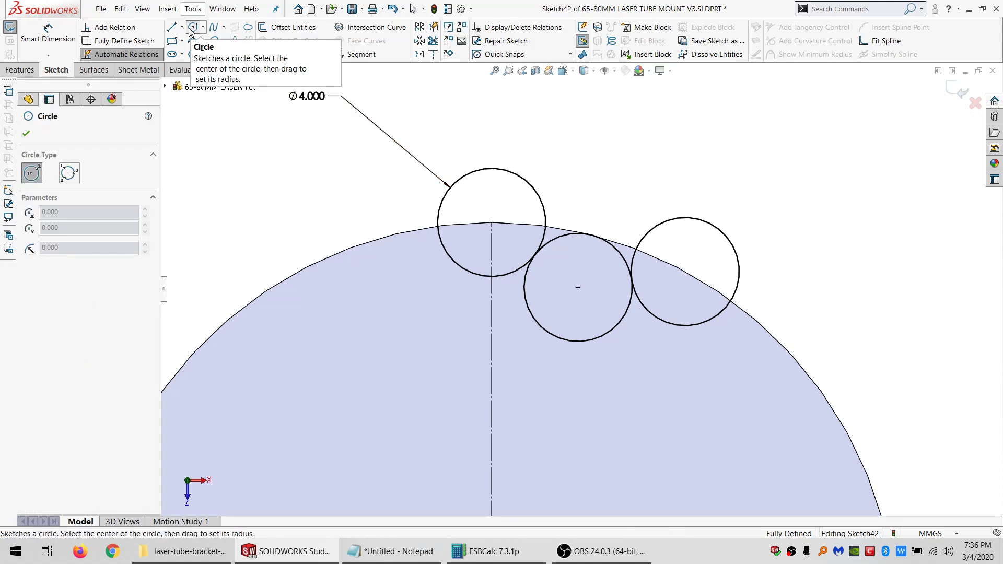
pyautogui.click(176, 28)
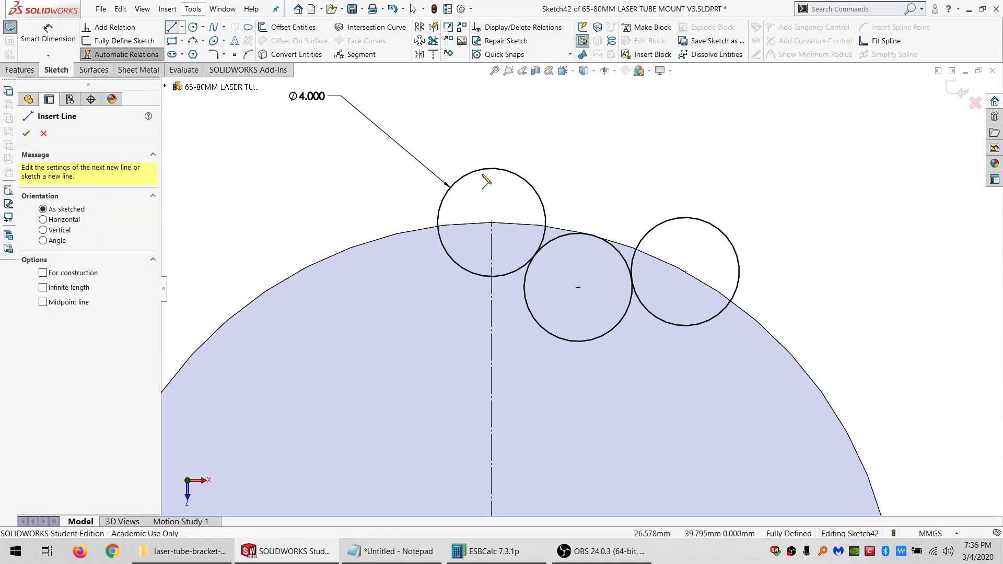
pyautogui.moveTo(492, 169)
pyautogui.mouseDown()
pyautogui.moveTo(697, 206)
pyautogui.moveTo(704, 222)
pyautogui.mouseUp()
pyautogui.press('Escape')
# - Make the slanted line tangent to both circles centred on the disc's edge
pyautogui.click(730, 242)
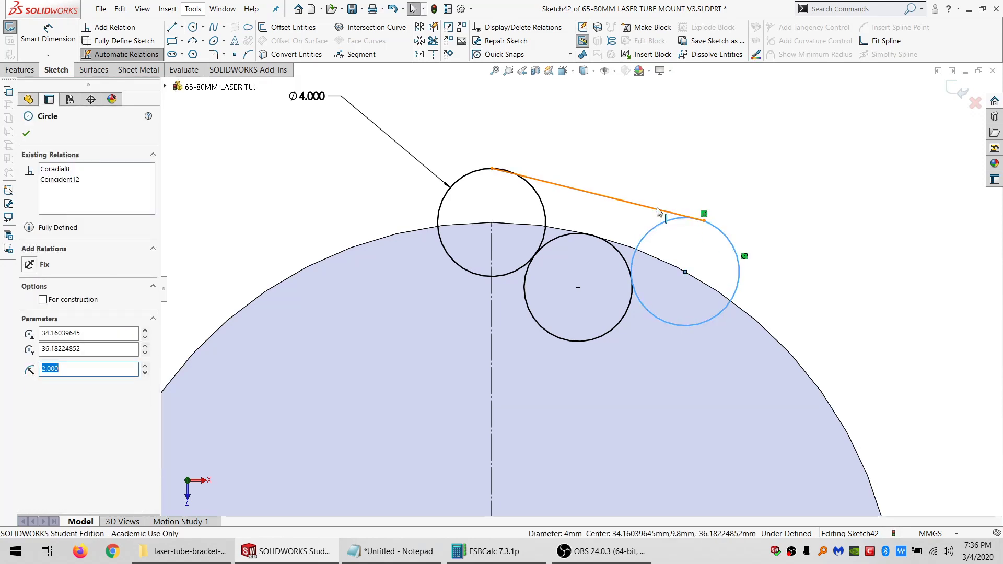
pyautogui.keyDown('ctrl'); pyautogui.click(679, 213); pyautogui.keyUp('ctrl')
pyautogui.click(688, 162)
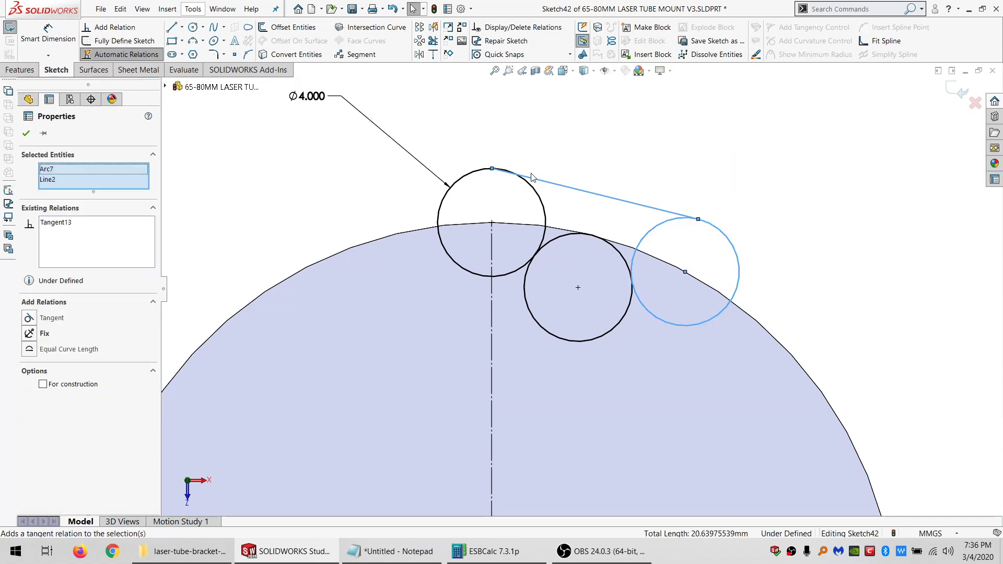
pyautogui.click(541, 202)
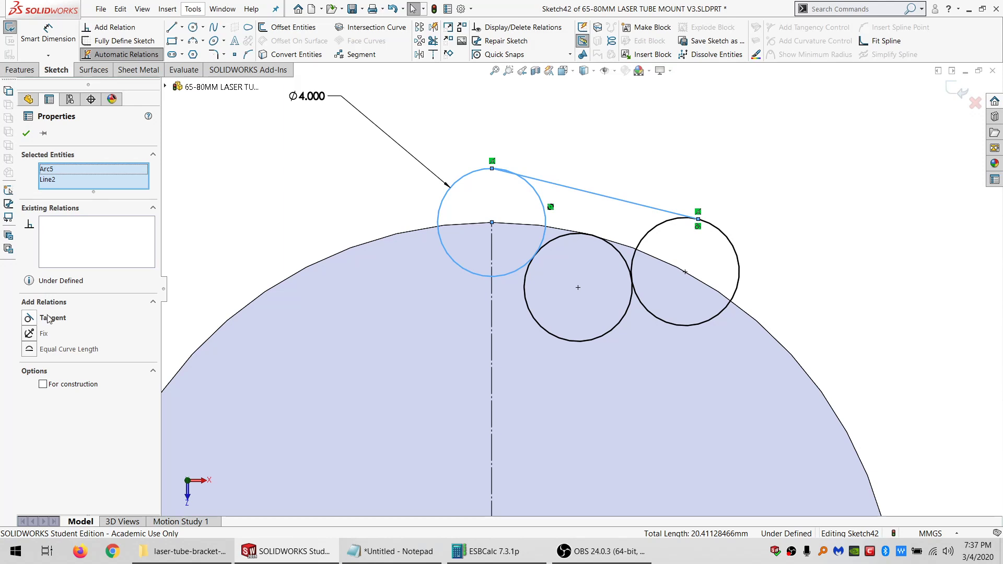
pyautogui.click(49, 319)
pyautogui.click(284, 119)
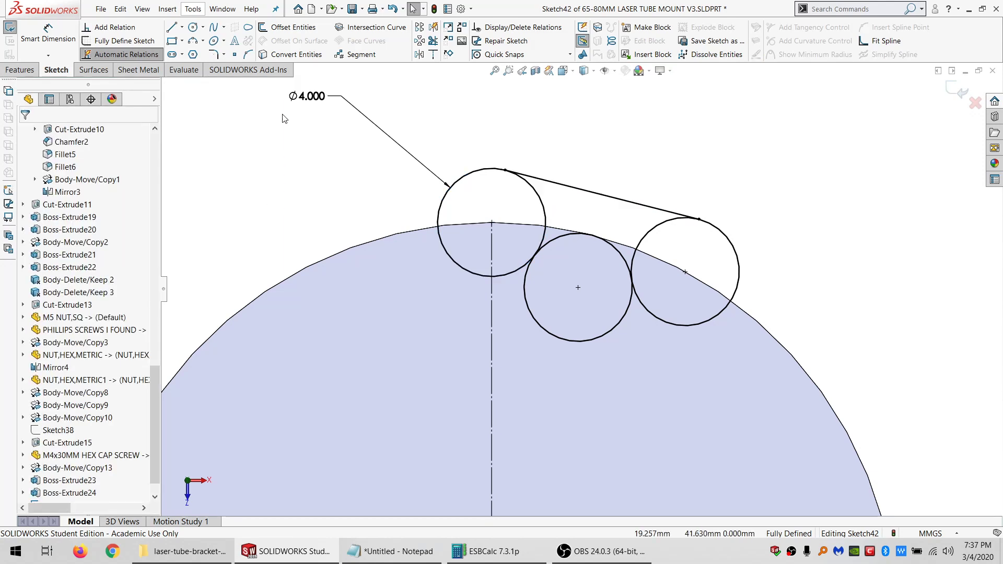
# - Try to trim the three circles down to the arcs between their tangent points and undo the trims
pyautogui.click(433, 41)
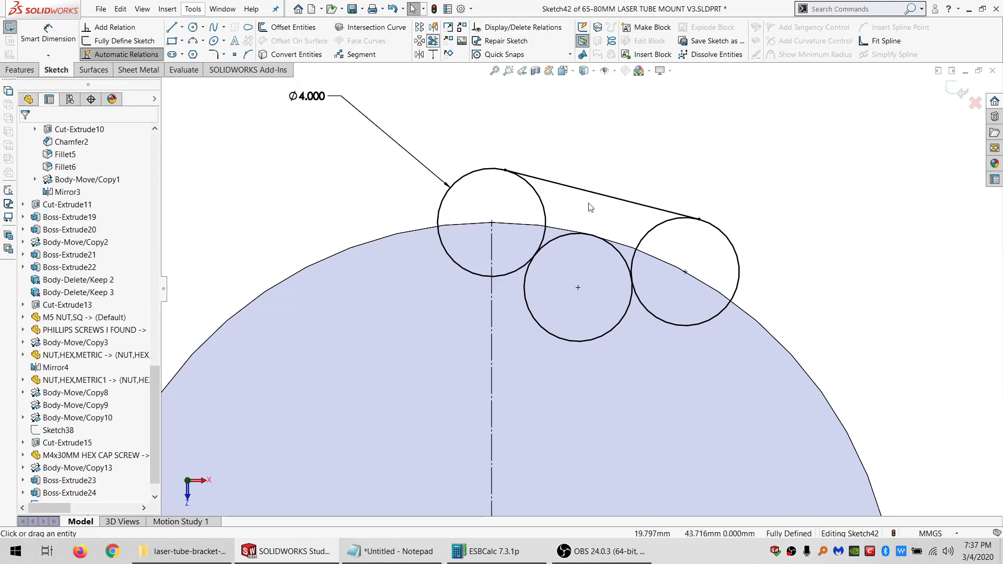
pyautogui.click(526, 284)
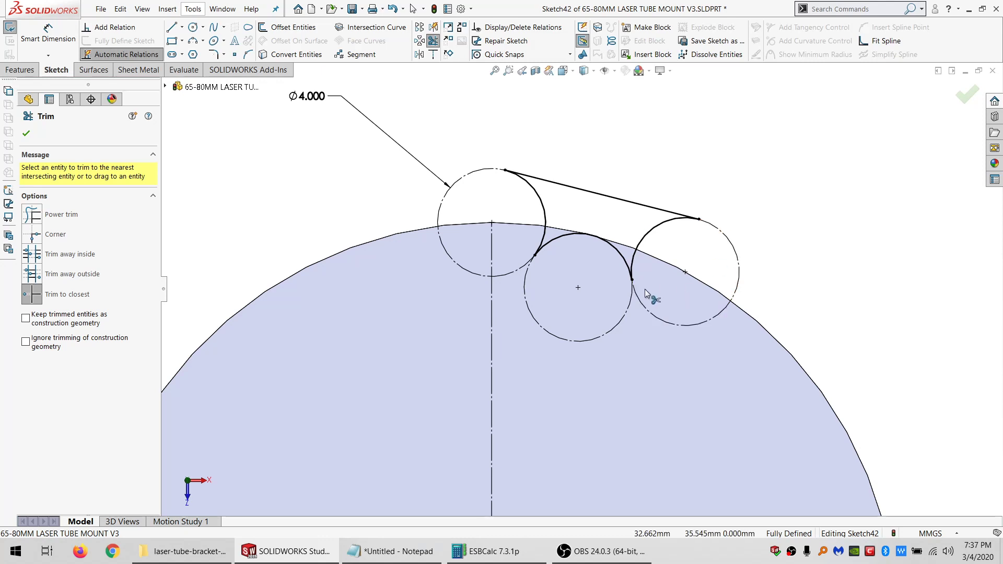
pyautogui.scroll(-4, 630, 282)
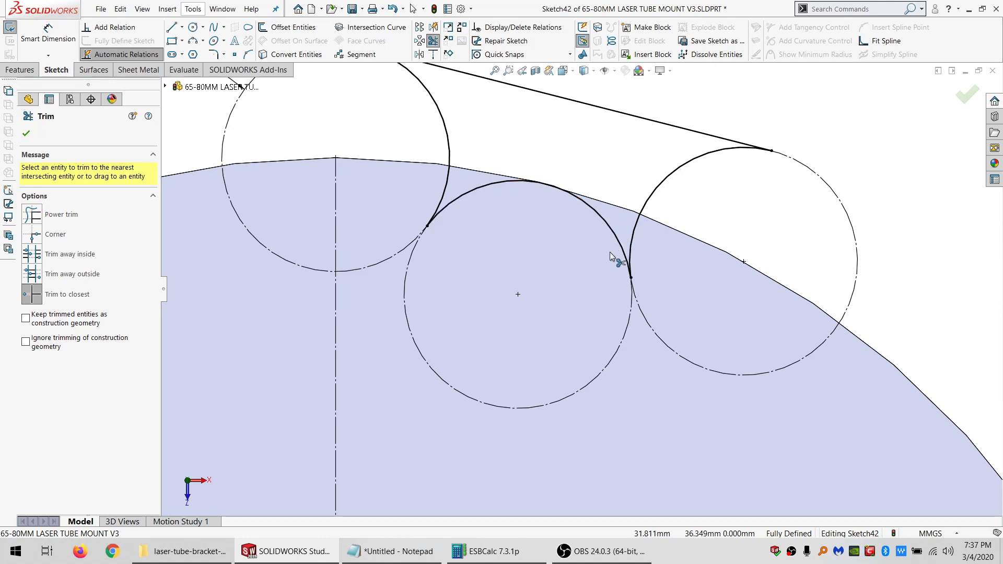
pyautogui.hotkey('ctrl', 'z')
pyautogui.hotkey('ctrl', 'z')
pyautogui.hotkey('ctrl', 'z')
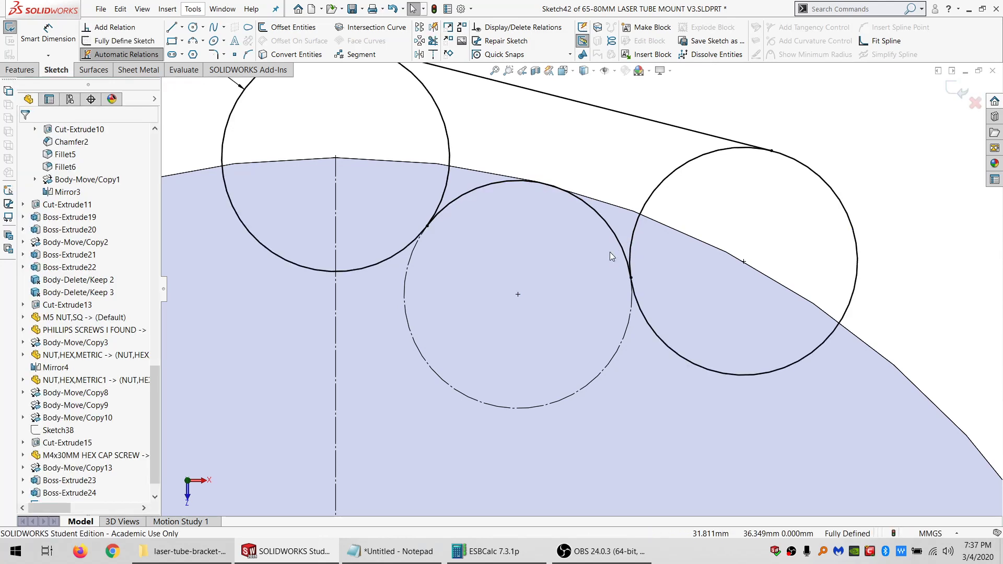
# - Remove the solid middle circle and the slanted tangent line, keeping the middle construction circle
pyautogui.scroll(2, 610, 252)
pyautogui.scroll(2, 610, 252)
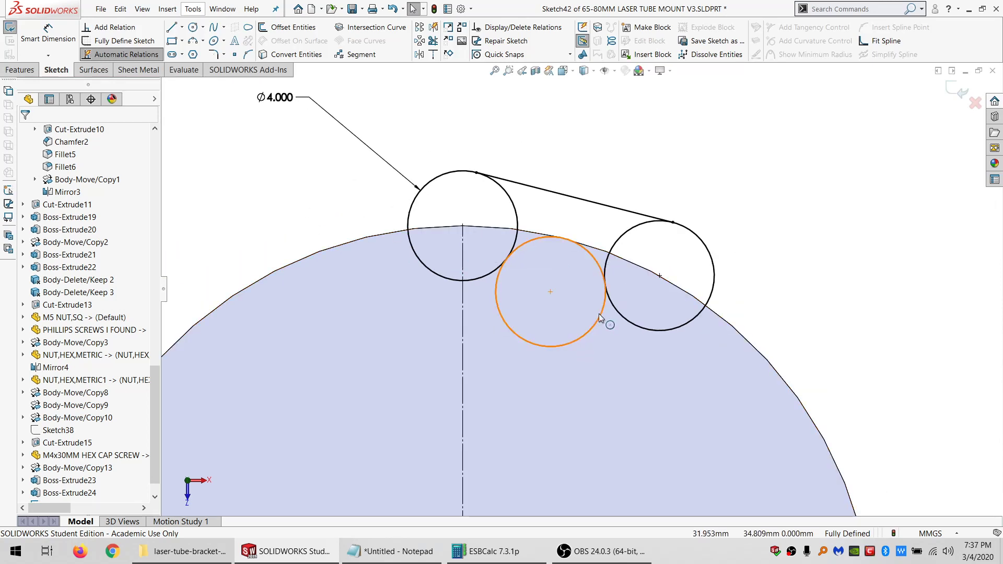
pyautogui.scroll(3, 599, 313)
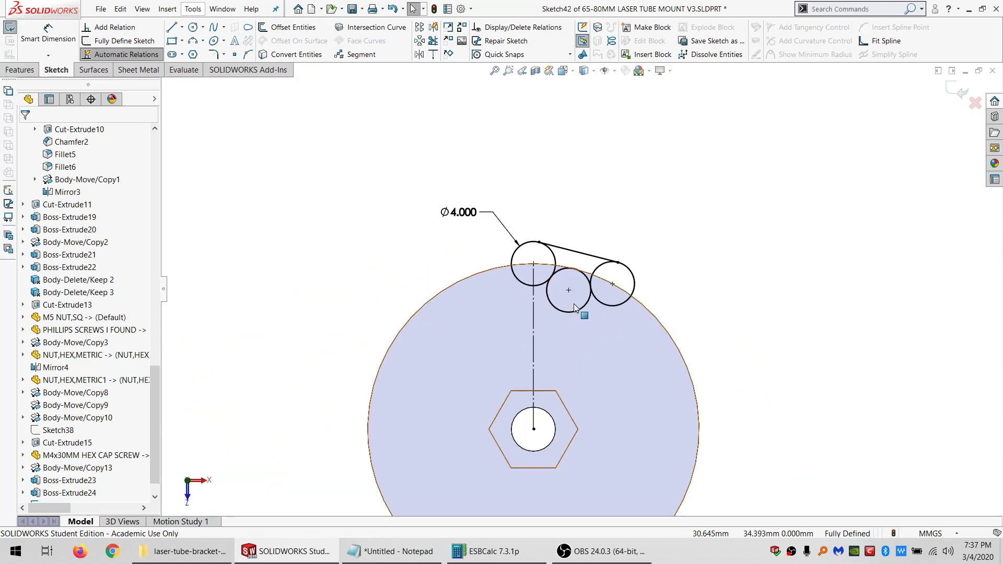
pyautogui.click(580, 308)
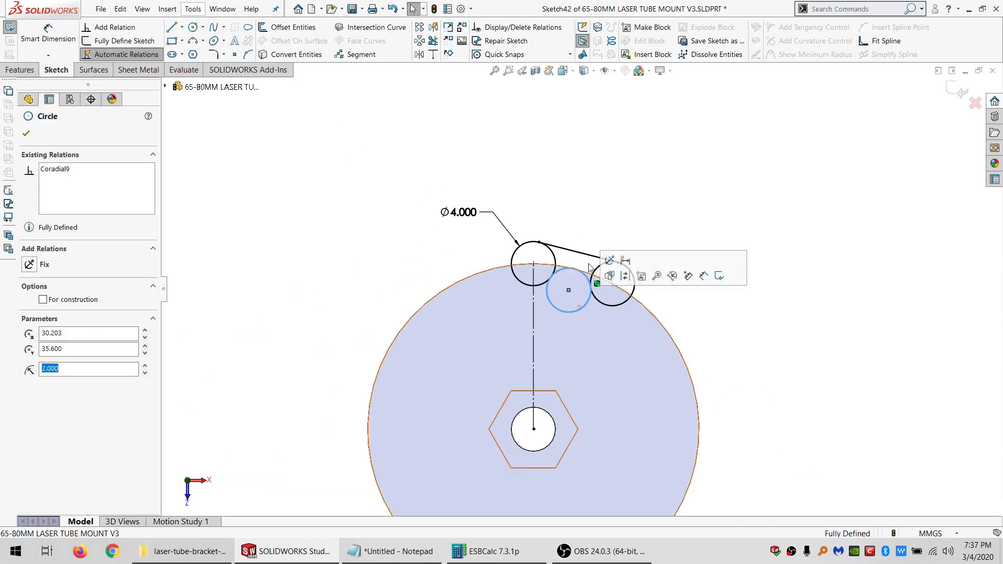
pyautogui.click(609, 276)
pyautogui.click(579, 253)
pyautogui.click(585, 280)
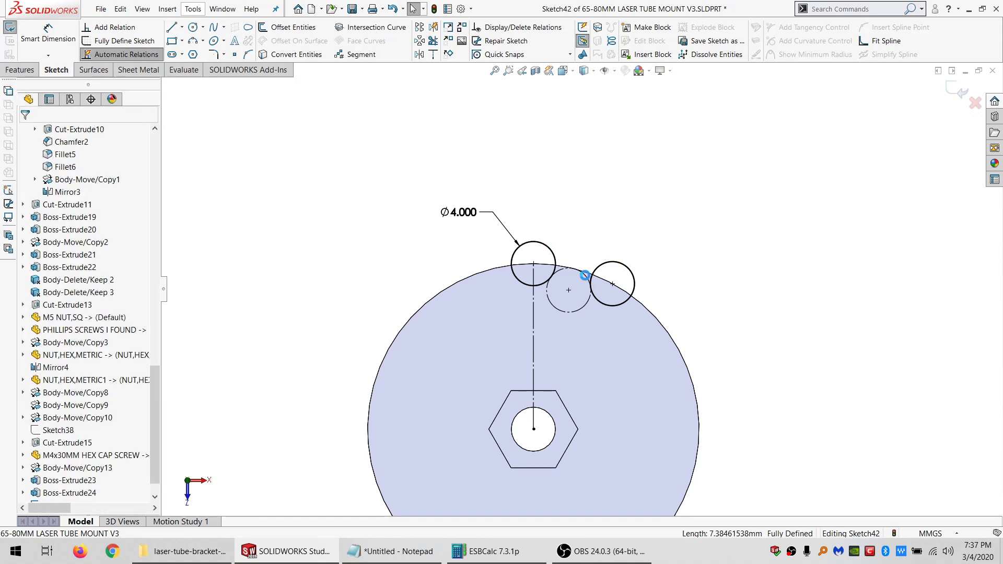
# - Delete the middle construction circle and the third circle on the disc's edge, keeping the dimensioned 4 mm circle
pyautogui.press('Delete')
pyautogui.moveTo(668, 276)
pyautogui.mouseDown()
pyautogui.moveTo(583, 317)
pyautogui.moveTo(616, 338)
pyautogui.mouseUp()
pyautogui.press('Delete')
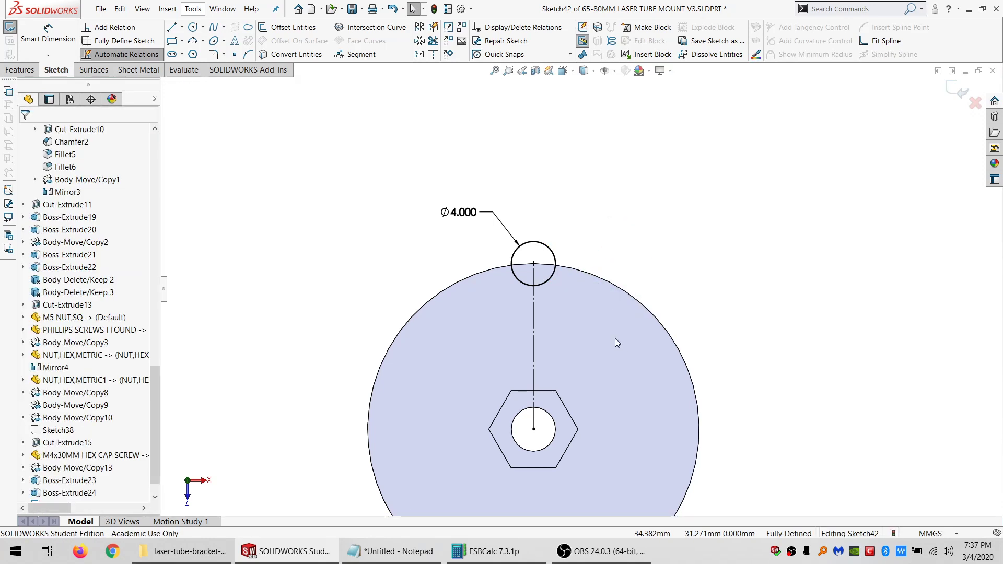
# - Sketch a circle of about 1.4 mm radius inside the disc beside the 4 mm circle and make the two tangent
pyautogui.scroll(-3, 554, 287)
pyautogui.click(192, 28)
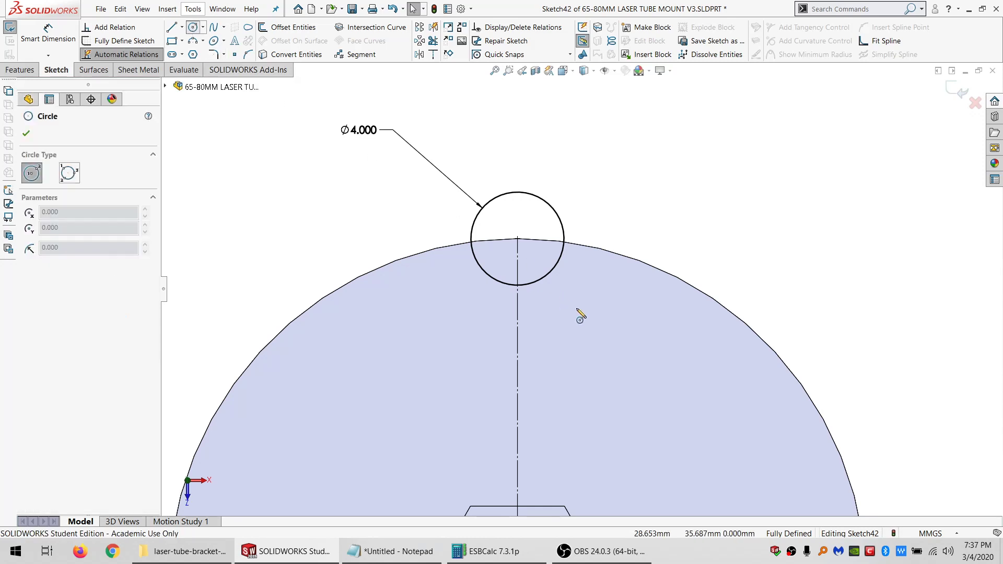
pyautogui.click(585, 288)
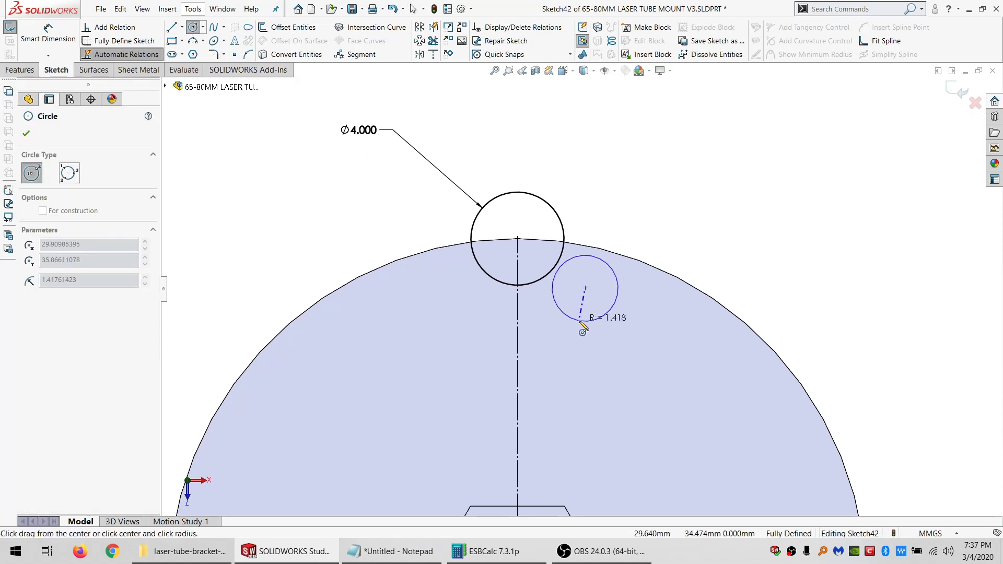
pyautogui.click(587, 320)
pyautogui.press('Escape')
pyautogui.click(562, 264)
pyautogui.keyDown('ctrl'); pyautogui.click(584, 257); pyautogui.keyUp('ctrl')
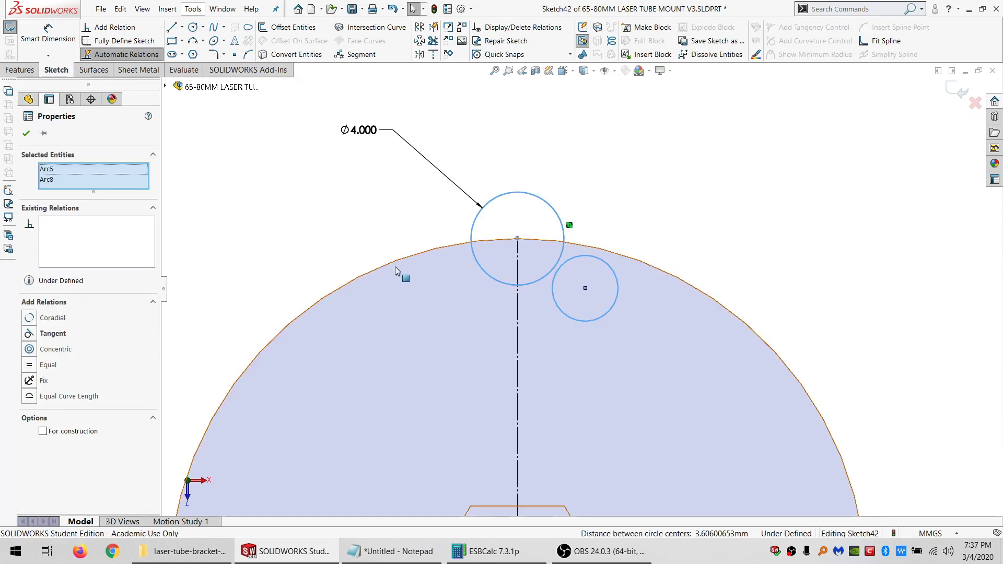
pyautogui.click(53, 334)
pyautogui.press('Escape')
# - Make the small inner circle tangent to the disc's outer edge
pyautogui.click(578, 253)
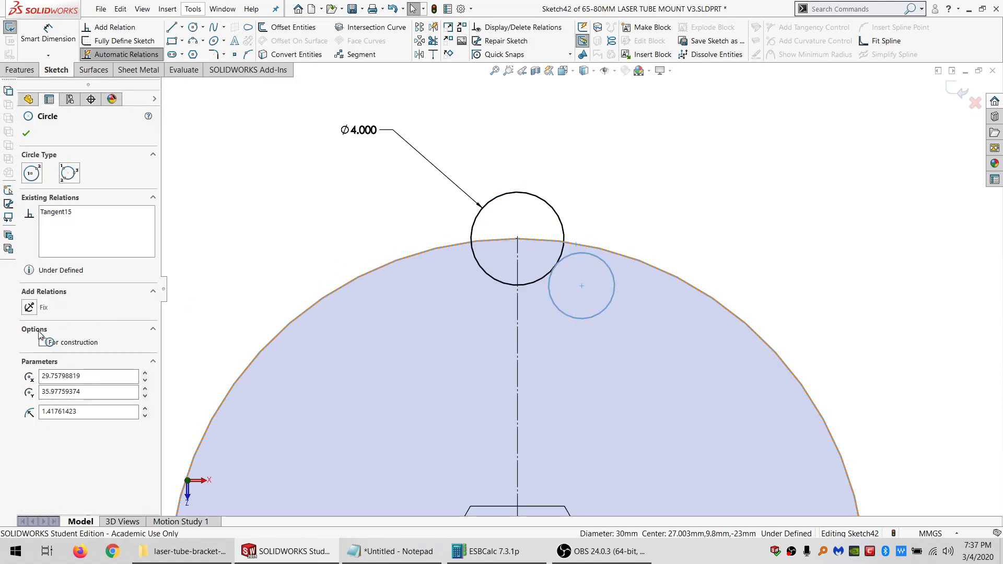
pyautogui.click(53, 334)
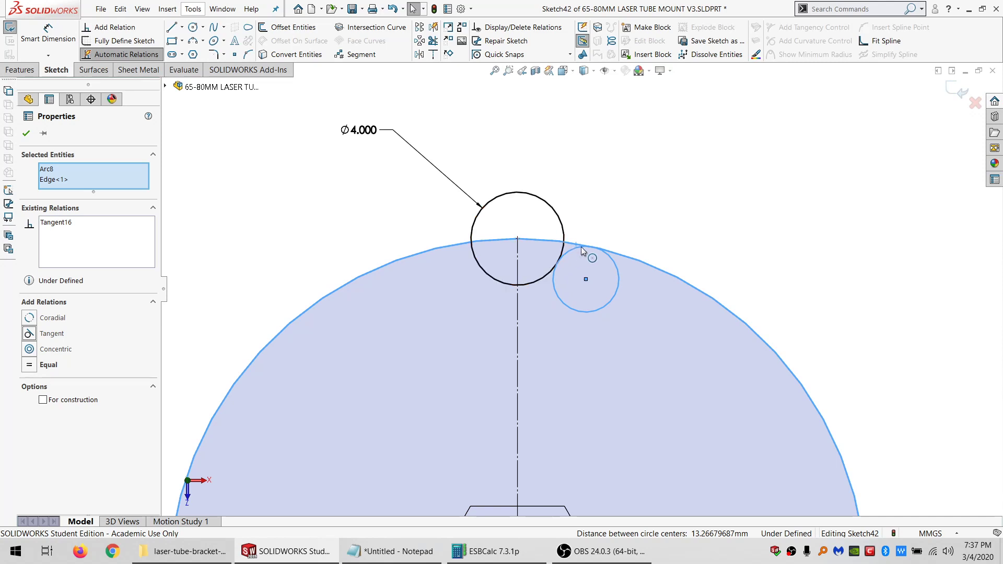
pyautogui.click(510, 346)
pyautogui.press('Escape')
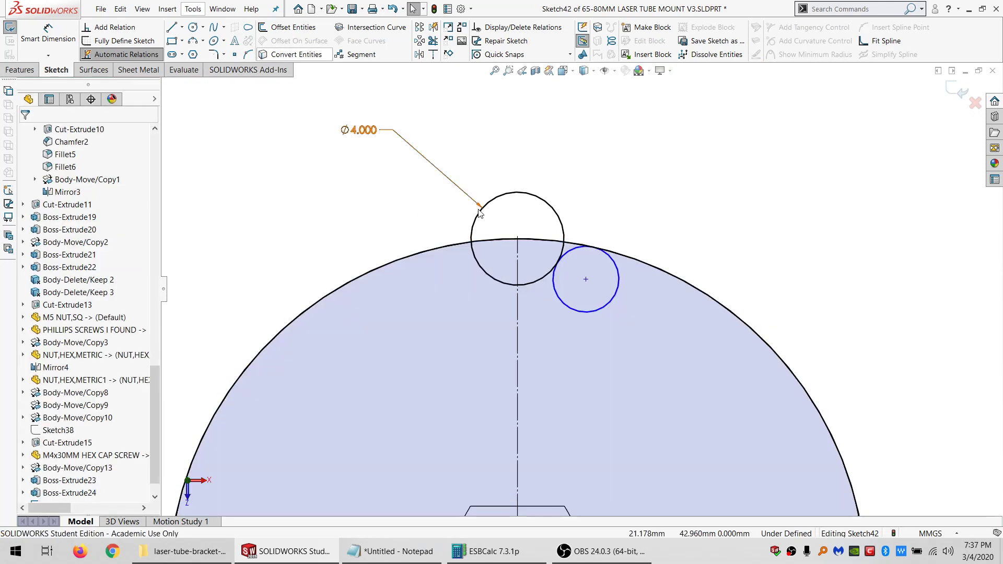
# - Make the inner tangent circle equal in size to the 4 mm circle
pyautogui.scroll(-3, 583, 293)
pyautogui.click(545, 208)
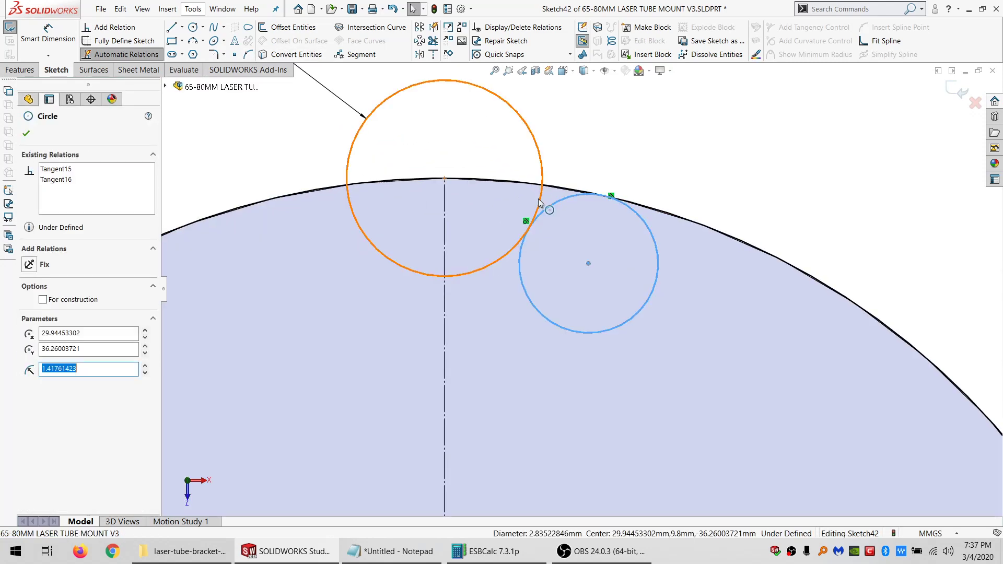
pyautogui.click(544, 208)
pyautogui.click(45, 364)
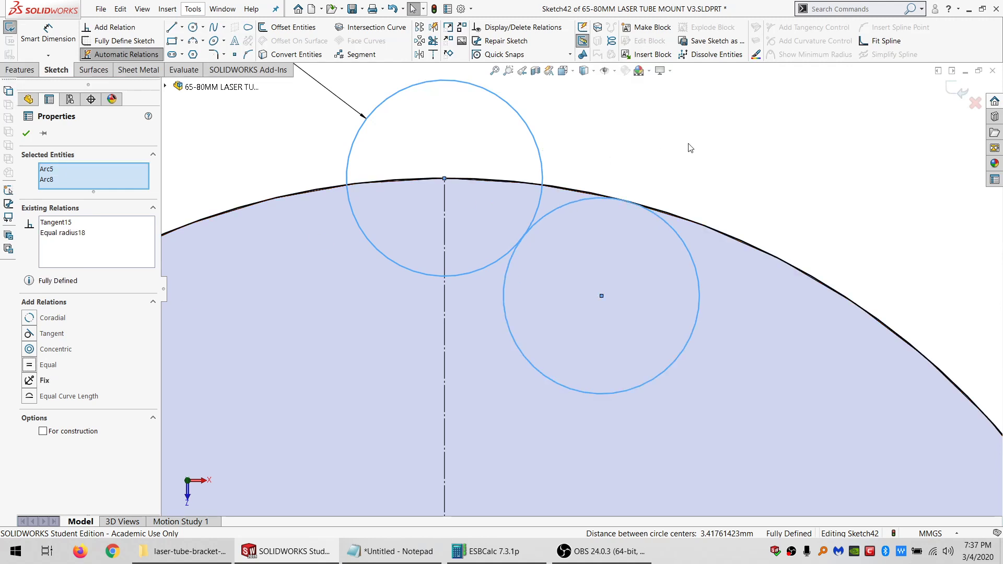
pyautogui.press('Escape')
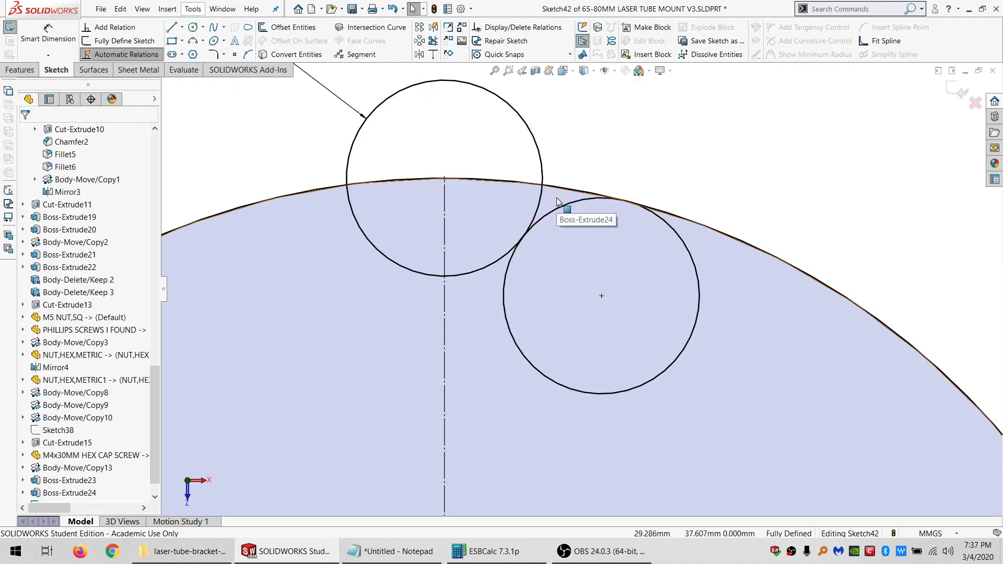
# - Sketch a third circle centred on the disc's edge and make it equal to the 4 mm circle
pyautogui.press('z')
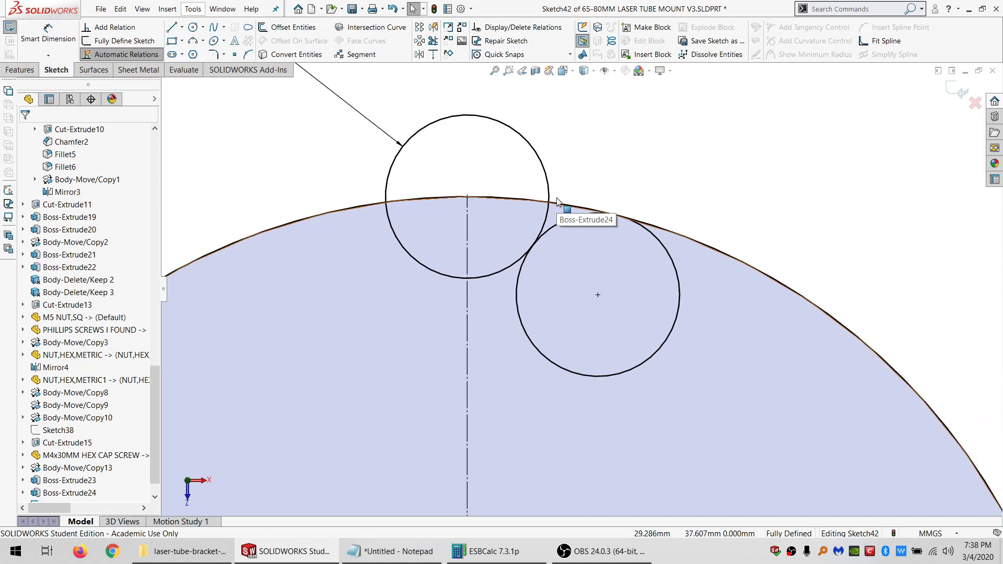
pyautogui.press('z')
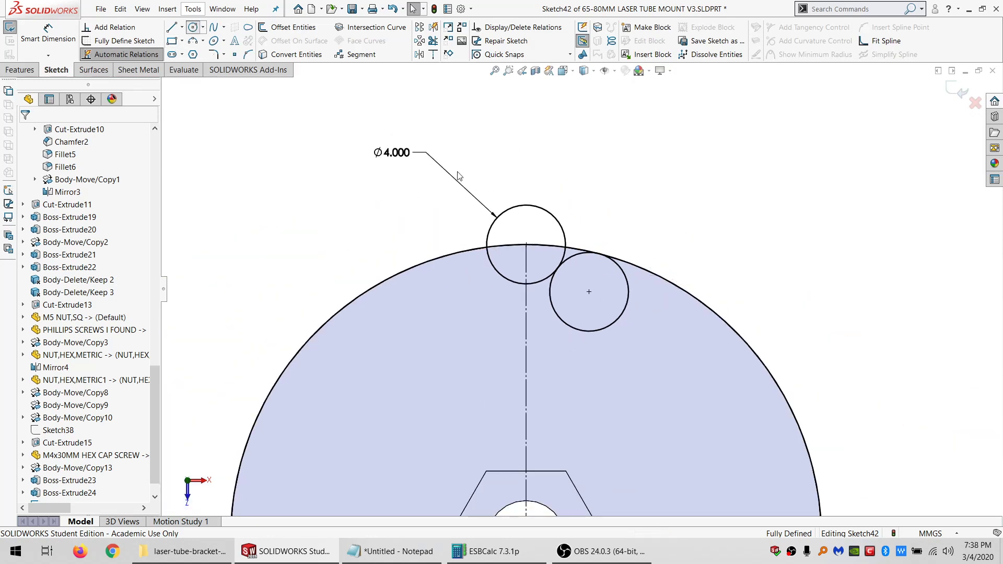
pyautogui.press('c')
pyautogui.click(669, 281)
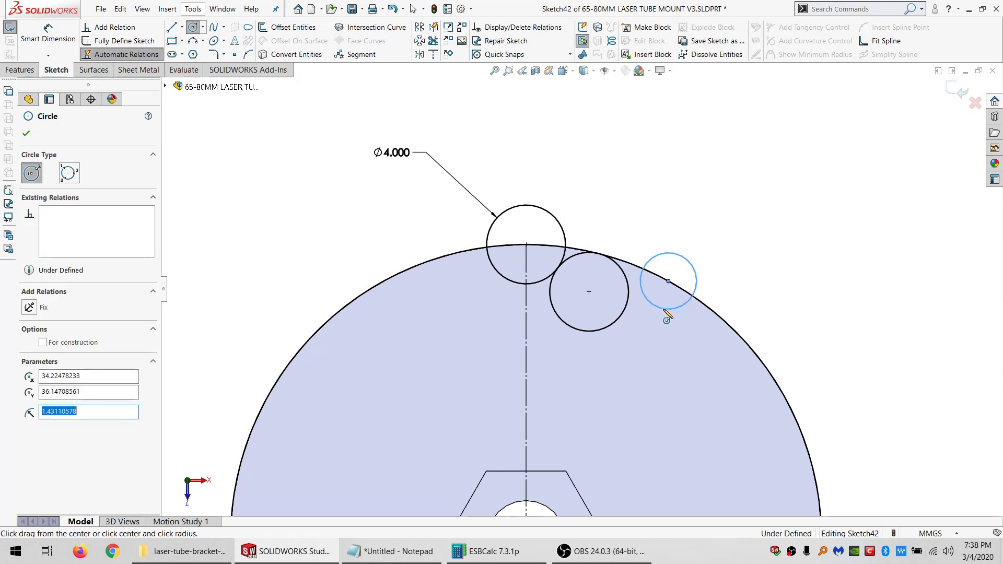
pyautogui.press('Escape')
pyautogui.keyDown('ctrl'); pyautogui.click(564, 240); pyautogui.keyUp('ctrl')
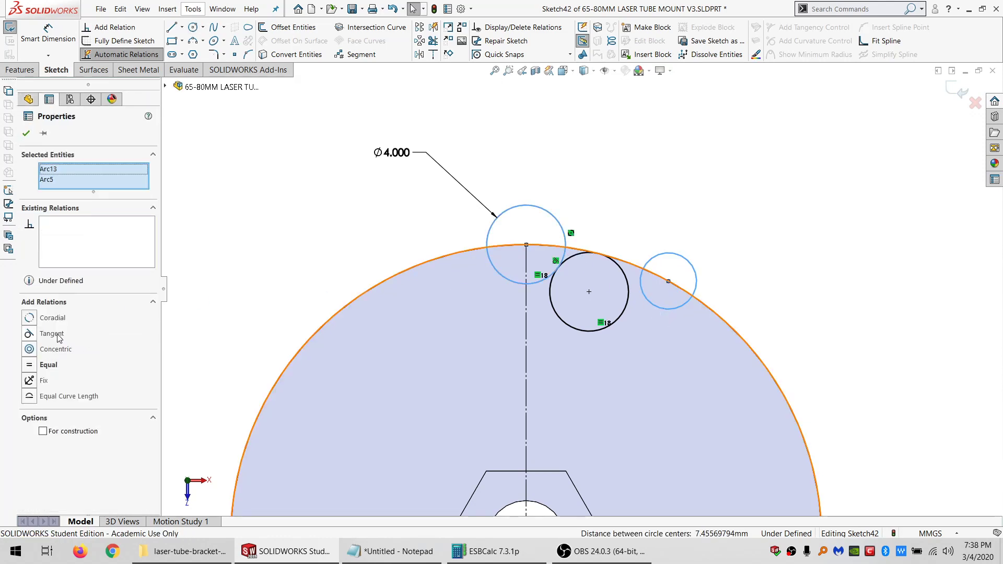
pyautogui.click(53, 364)
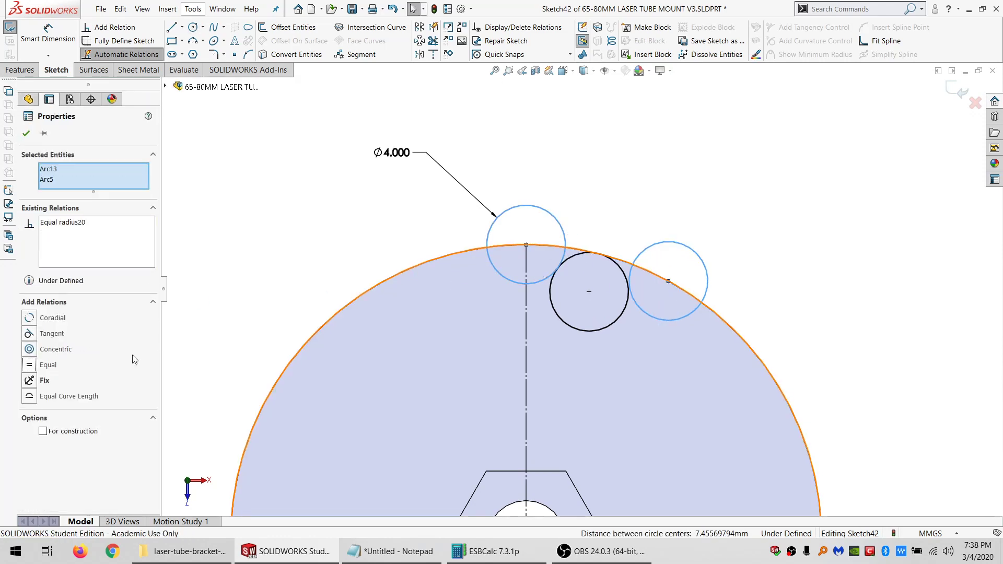
# - Make the third circle tangent to the inner circle beside it
pyautogui.click(644, 313)
pyautogui.keyDown('ctrl'); pyautogui.click(624, 276); pyautogui.keyUp('ctrl')
pyautogui.click(42, 334)
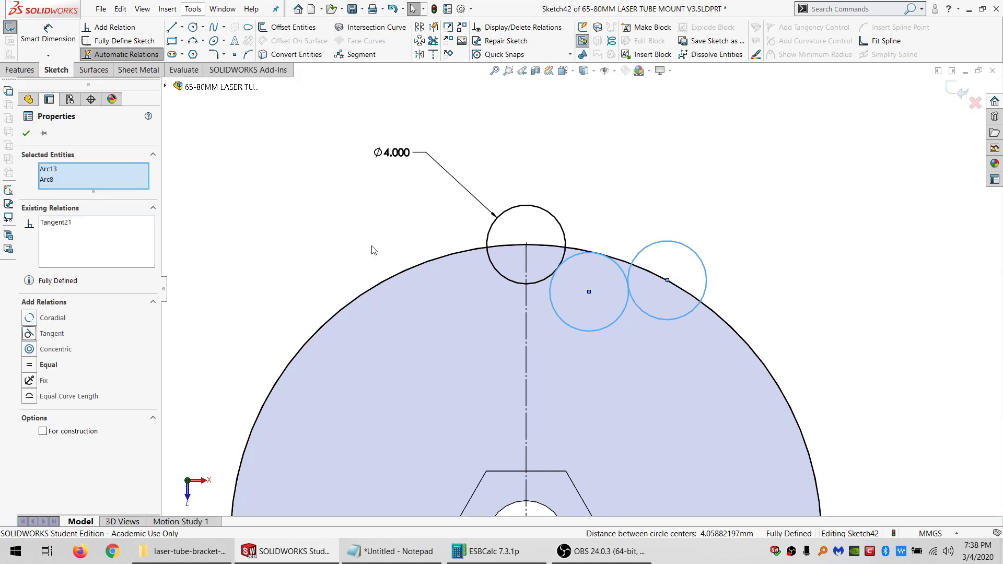
pyautogui.press('Escape')
# - Create a circular sketch pattern of the inner circle and the third circle about the disc's centre with 12 instances over 360 degrees
pyautogui.scroll(-3, 608, 285)
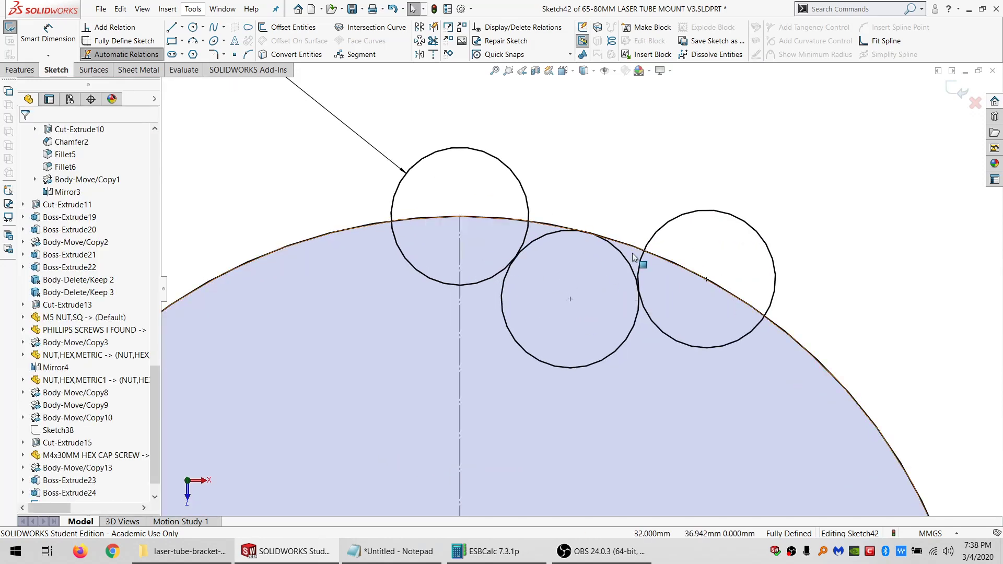
pyautogui.scroll(5, 647, 300)
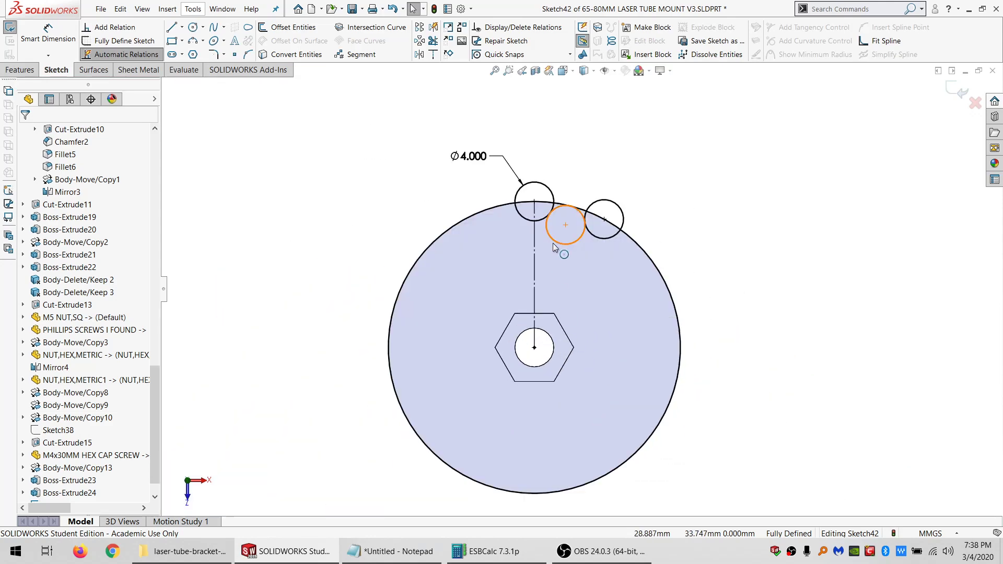
pyautogui.click(553, 243)
pyautogui.keyDown('ctrl'); pyautogui.click(601, 240); pyautogui.keyUp('ctrl')
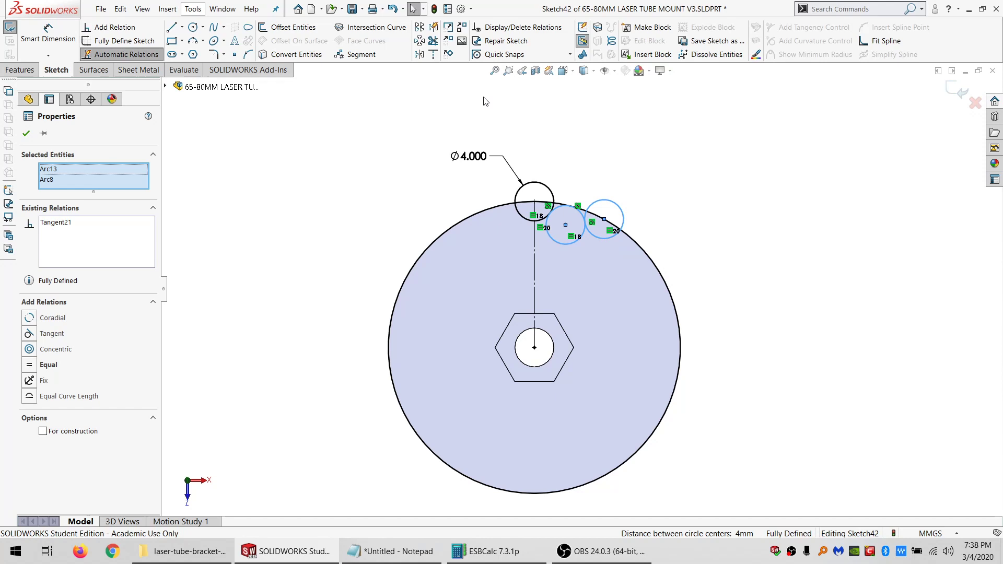
pyautogui.click(422, 46)
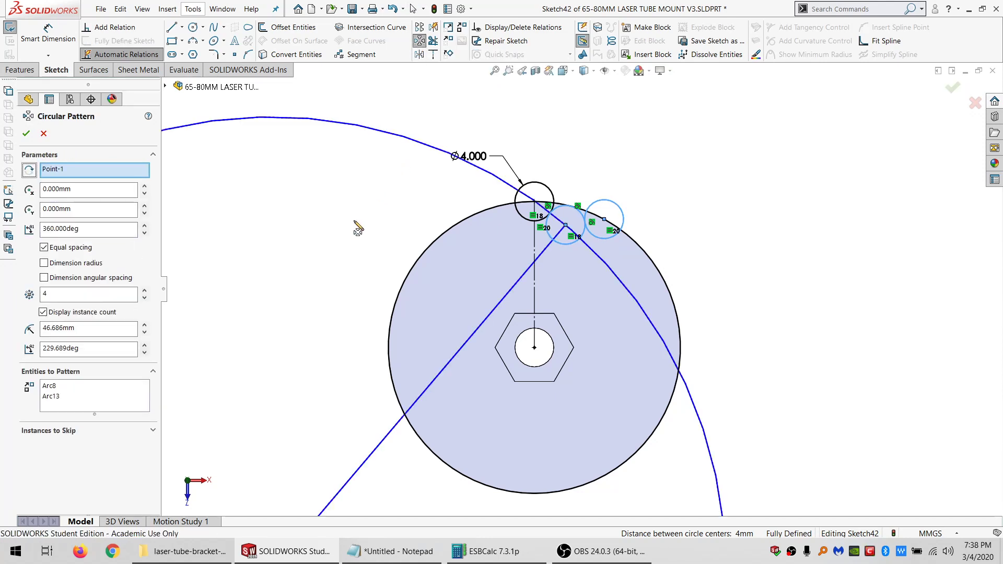
pyautogui.click(534, 350)
pyautogui.click(47, 294)
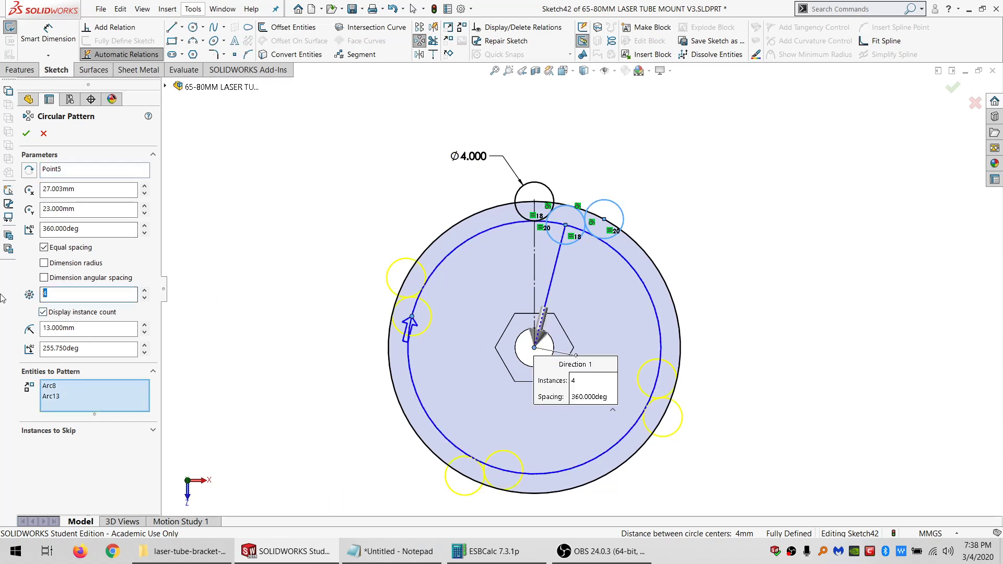
pyautogui.write('8')
pyautogui.rightClick(2, 297)
pyautogui.click(23, 199)
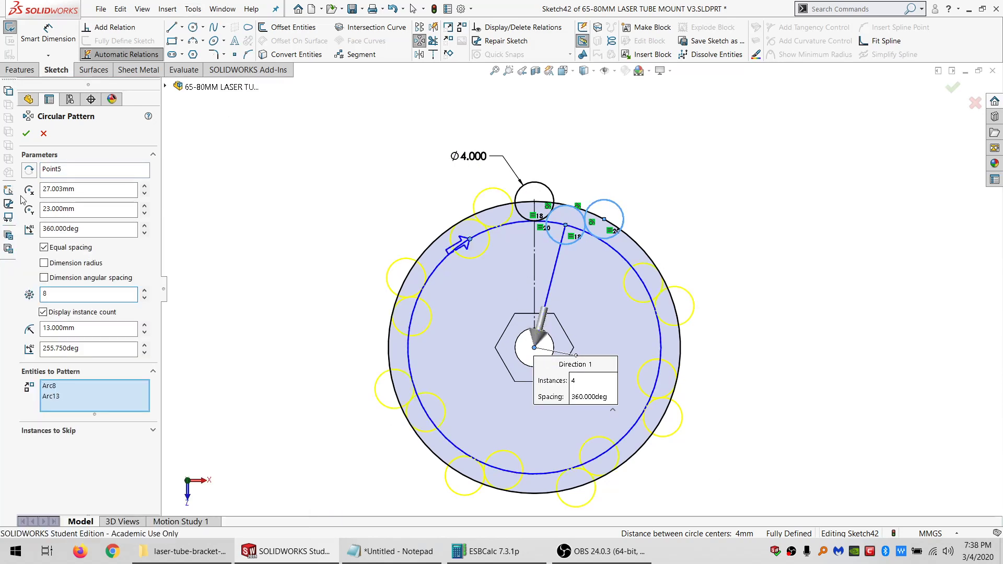
pyautogui.moveTo(59, 291); pyautogui.dragTo(2, 296)
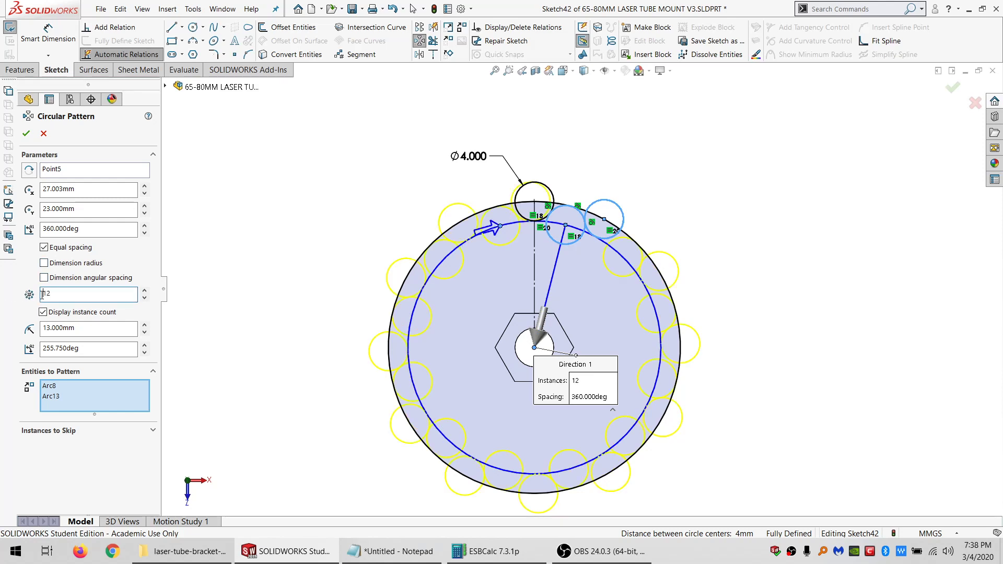
pyautogui.click(25, 133)
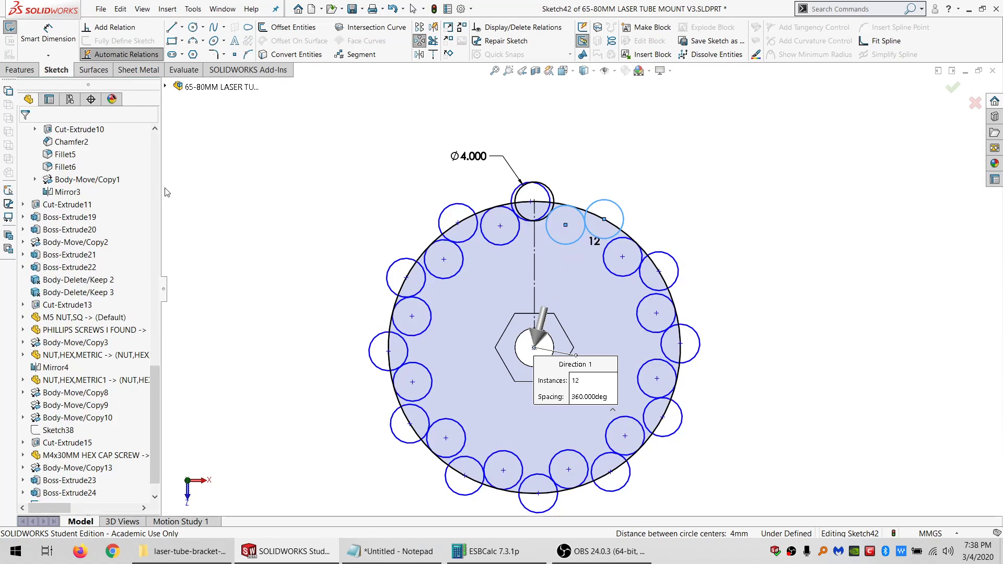
# - Try making the original third circle tangent to the neighbouring patterned inner circle
pyautogui.scroll(-3, 629, 240)
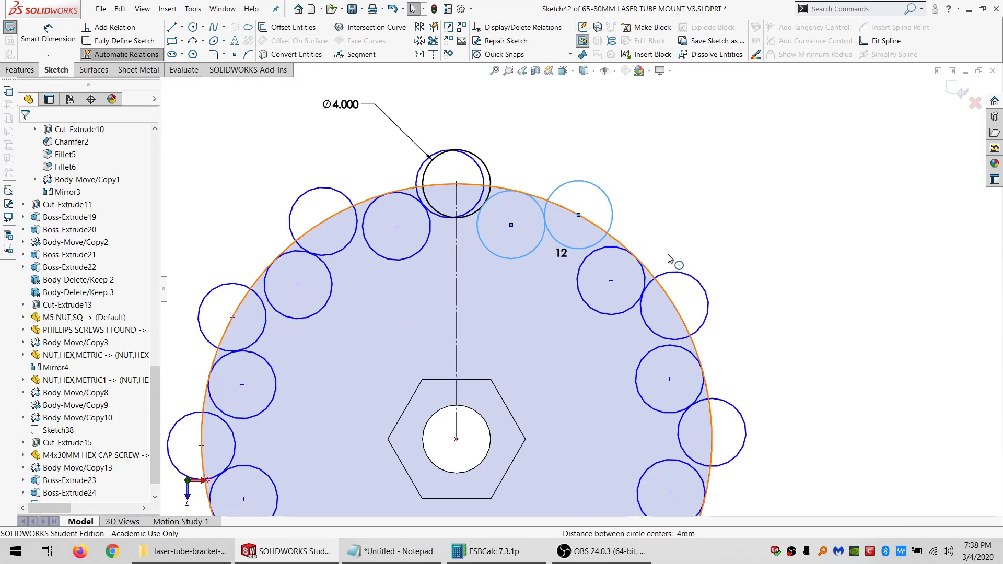
pyautogui.click(600, 242)
pyautogui.keyDown('ctrl'); pyautogui.click(588, 255); pyautogui.keyUp('ctrl')
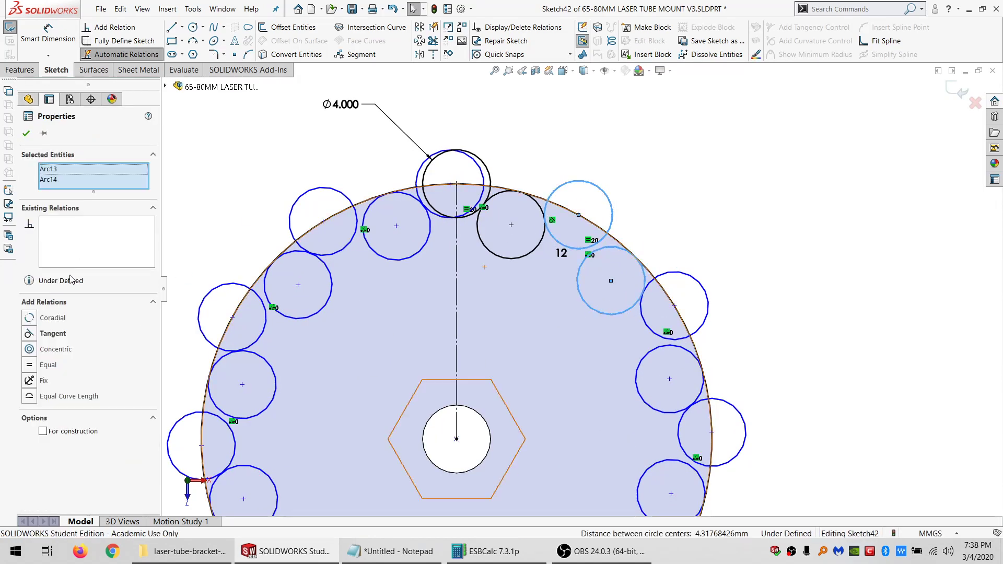
pyautogui.click(42, 334)
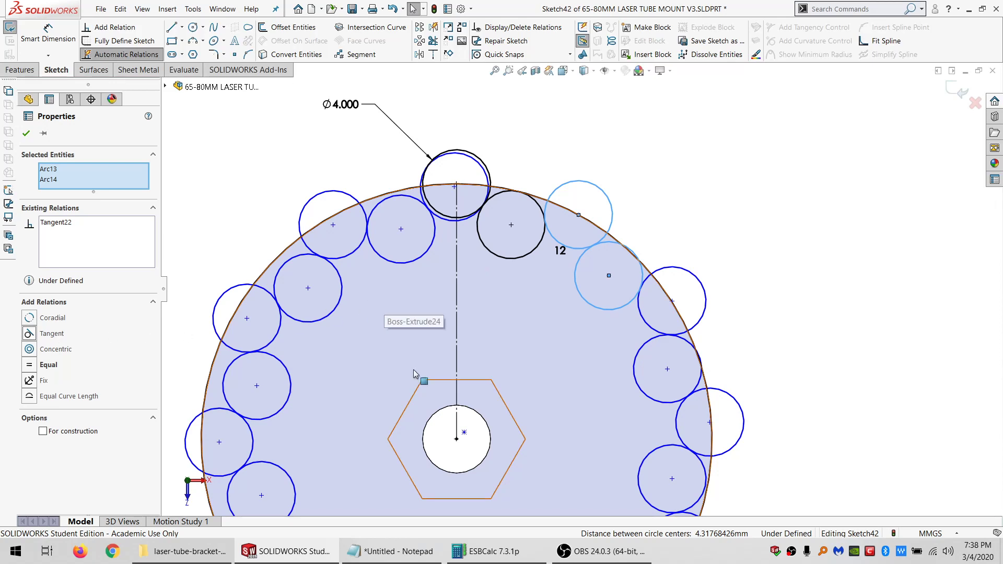
# - Try to make the pattern's centre point coincident with the disc's centre and undo the relation
pyautogui.click(463, 433)
pyautogui.keyDown('ctrl'); pyautogui.click(457, 439); pyautogui.keyUp('ctrl')
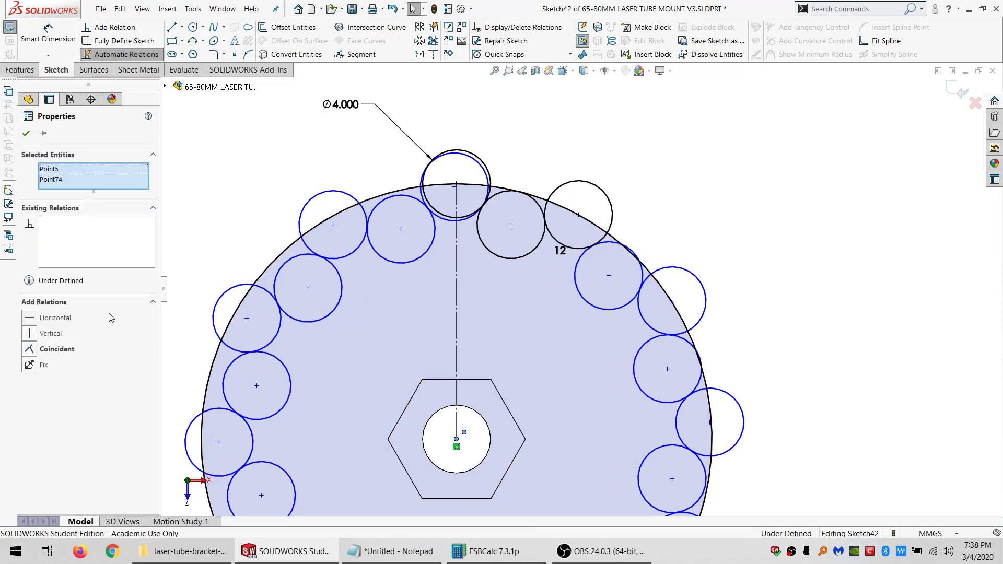
pyautogui.click(56, 349)
pyautogui.hotkey('ctrl', 'z')
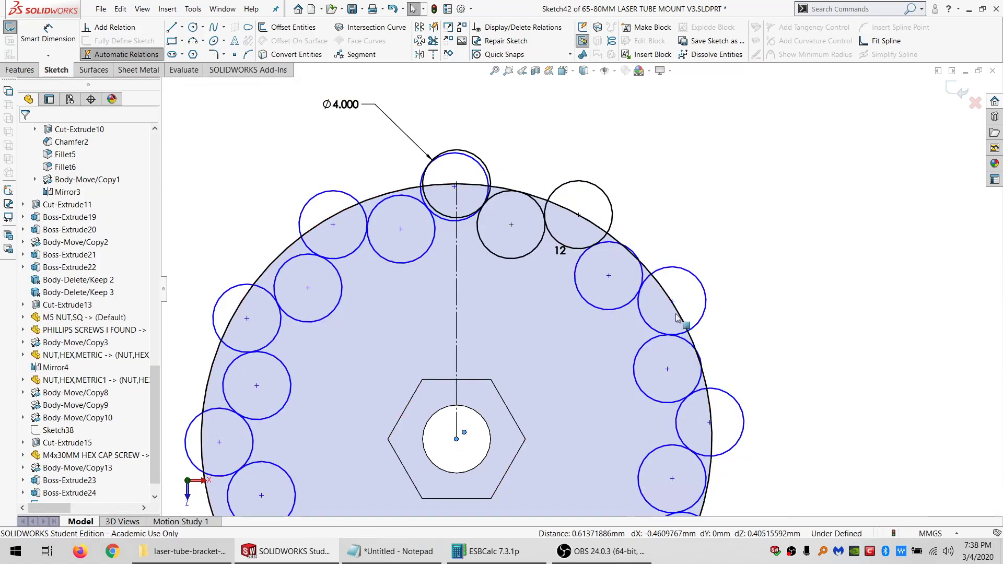
# - Try making a lower patterned inner circle tangent to the disc's outline, and undo both tangent relations added to the pattern
pyautogui.click(742, 367)
pyautogui.scroll(5, 695, 423)
pyautogui.scroll(-1, 533, 439)
pyautogui.scroll(-2, 533, 437)
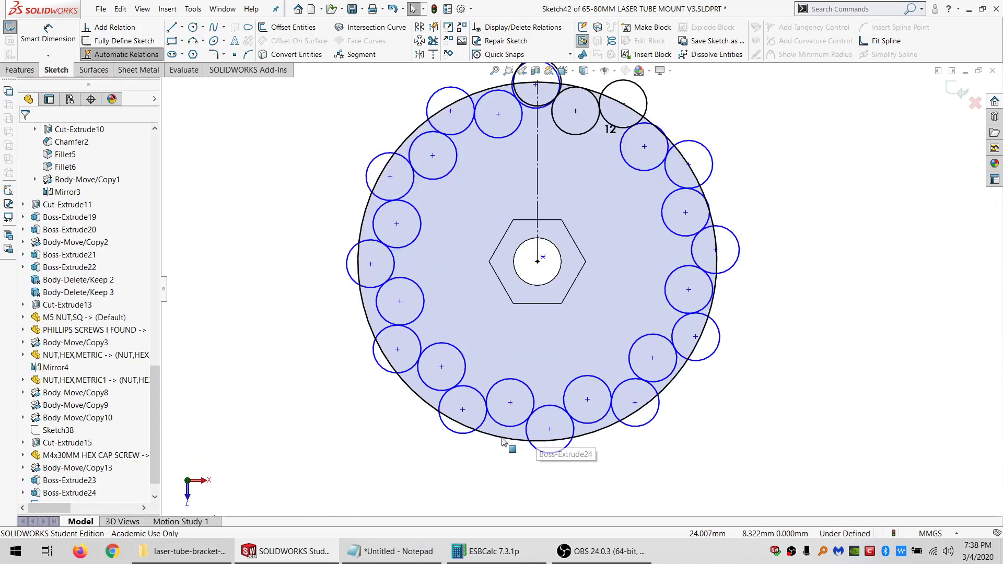
pyautogui.click(511, 439)
pyautogui.keyDown('ctrl'); pyautogui.click(459, 423); pyautogui.keyUp('ctrl')
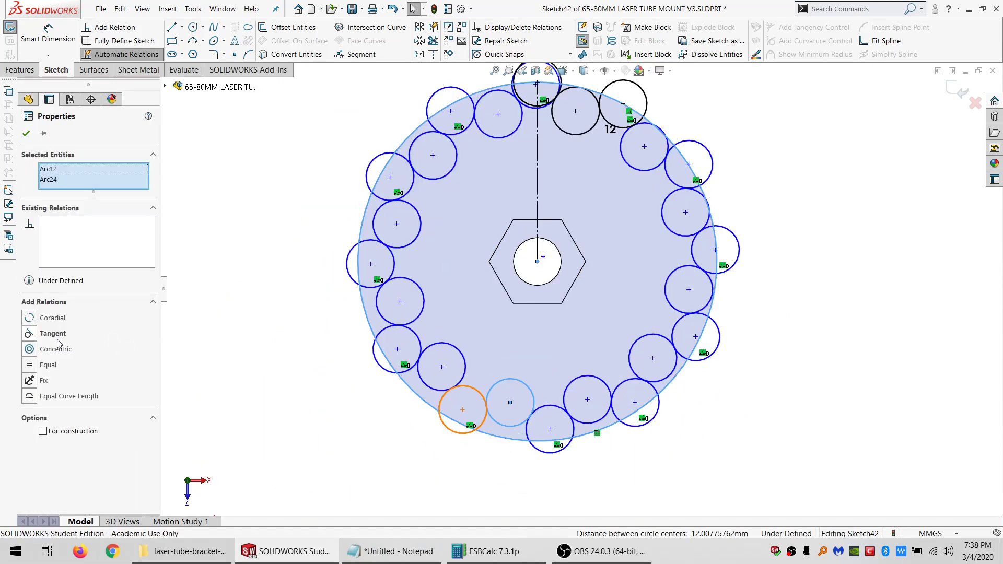
pyautogui.click(50, 334)
pyautogui.click(216, 267)
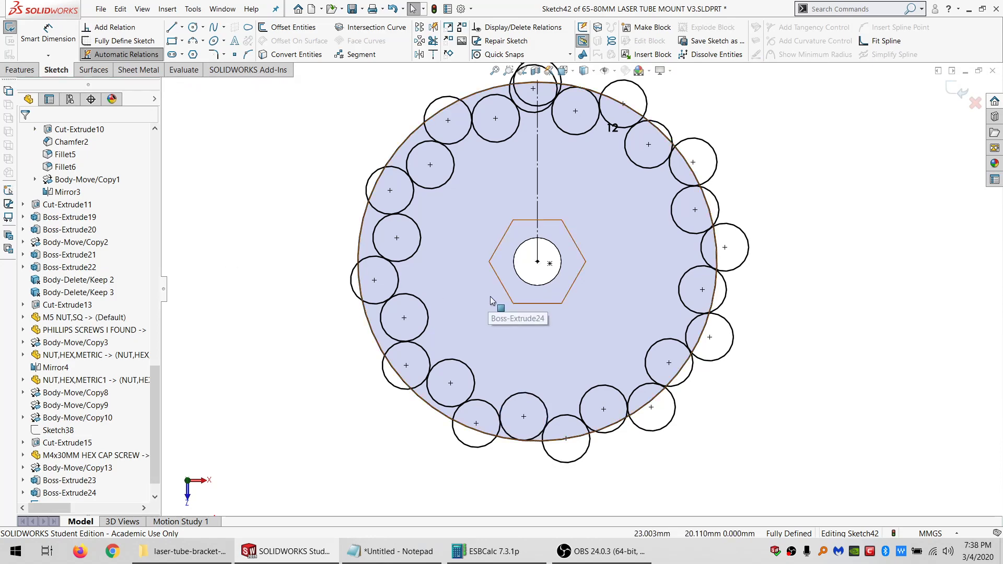
pyautogui.hotkey('ctrl', 'z')
pyautogui.hotkey('ctrl', 'z')
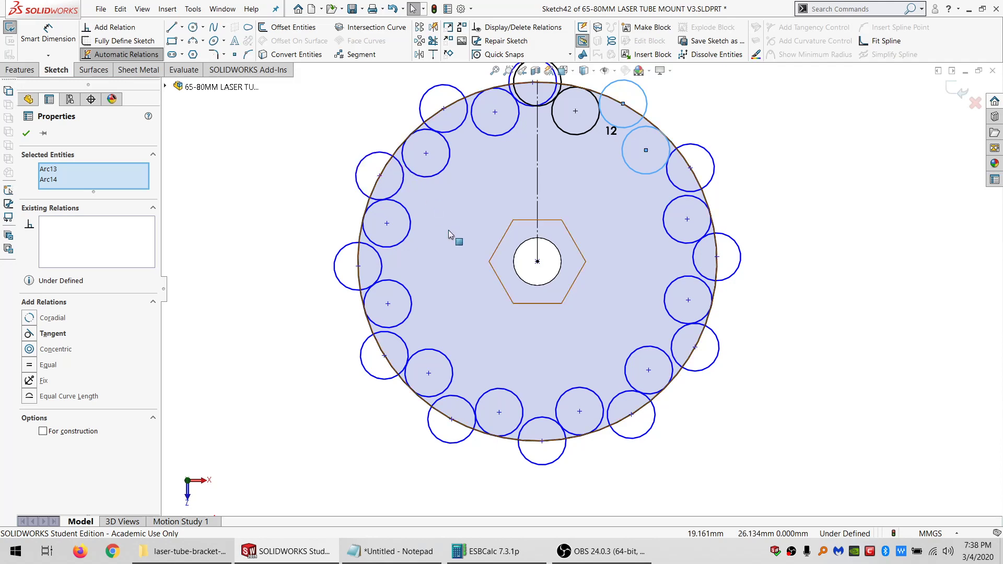
# - Move a lower-left patterned inner circle outward beyond the disc's edge and exit the sketch
pyautogui.moveTo(428, 373); pyautogui.dragTo(363, 434)
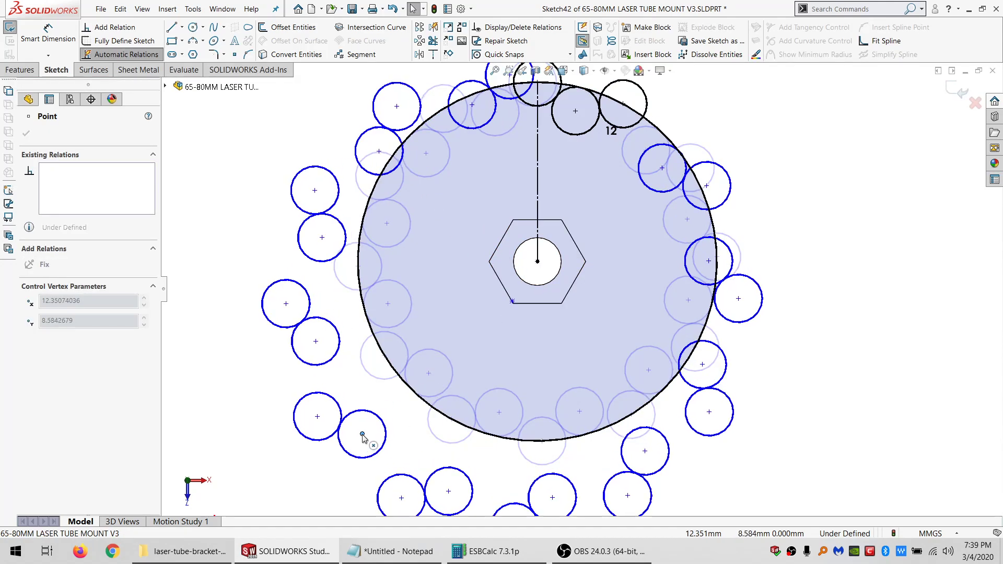
pyautogui.press('Escape')
pyautogui.hotkey('ctrl', 'b')
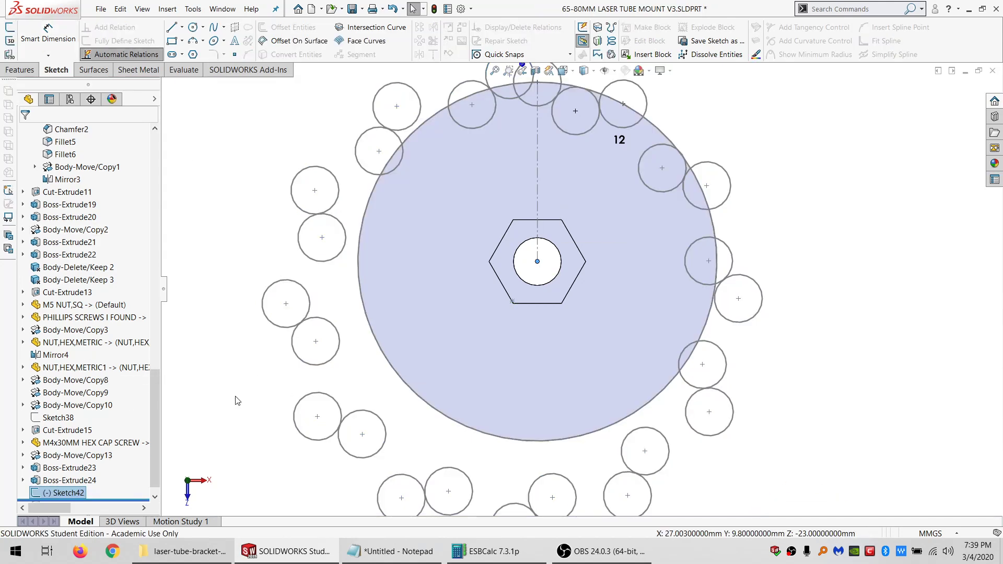
# - Reopen the knob's circle sketch and make the circular pattern's centre point coincident with the disc's centre
pyautogui.click(326, 366)
pyautogui.click(399, 314)
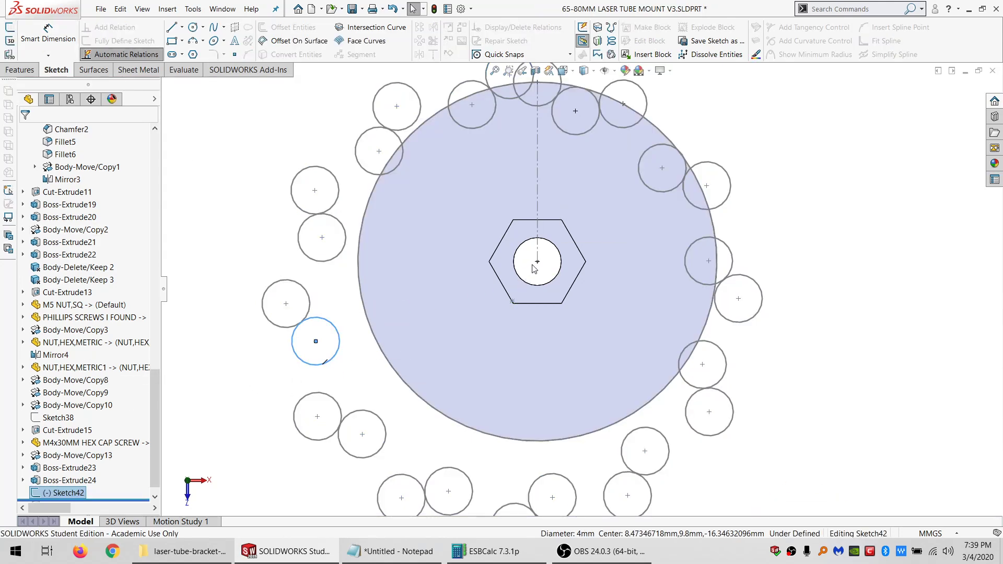
pyautogui.click(512, 302)
pyautogui.keyDown('ctrl'); pyautogui.click(538, 262); pyautogui.keyUp('ctrl')
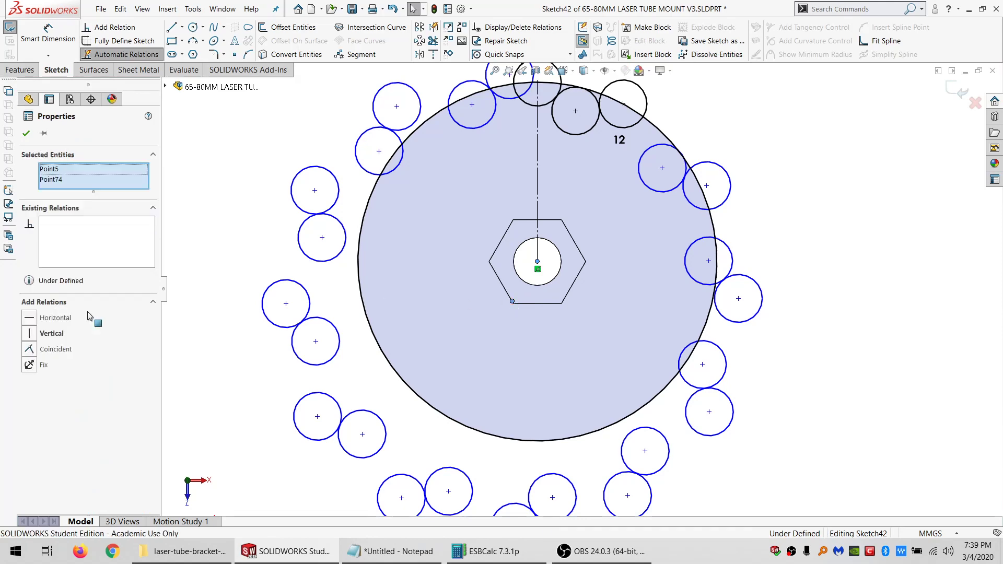
pyautogui.click(55, 350)
pyautogui.click(219, 203)
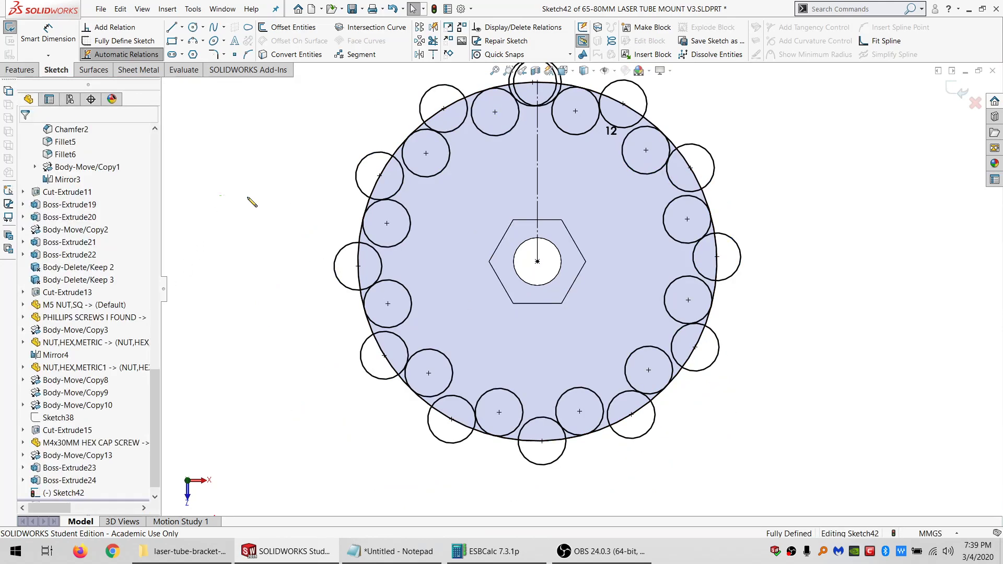
pyautogui.press('f')
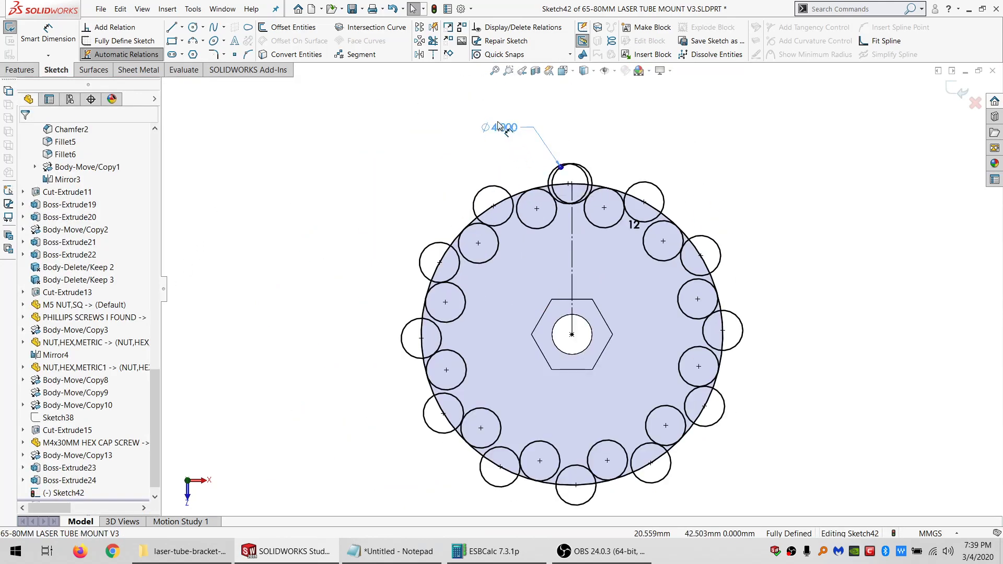
# - Delete the 4 mm diameter dimension at the disc's upper edge and make the two overlapping circles there concentric
pyautogui.click(547, 146)
pyautogui.press('Delete')
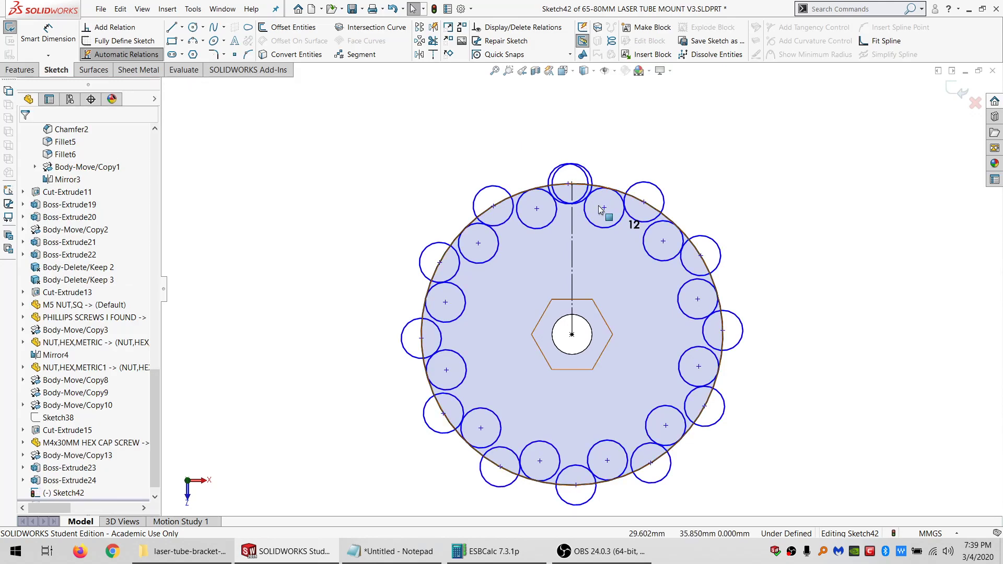
pyautogui.scroll(3, 585, 190)
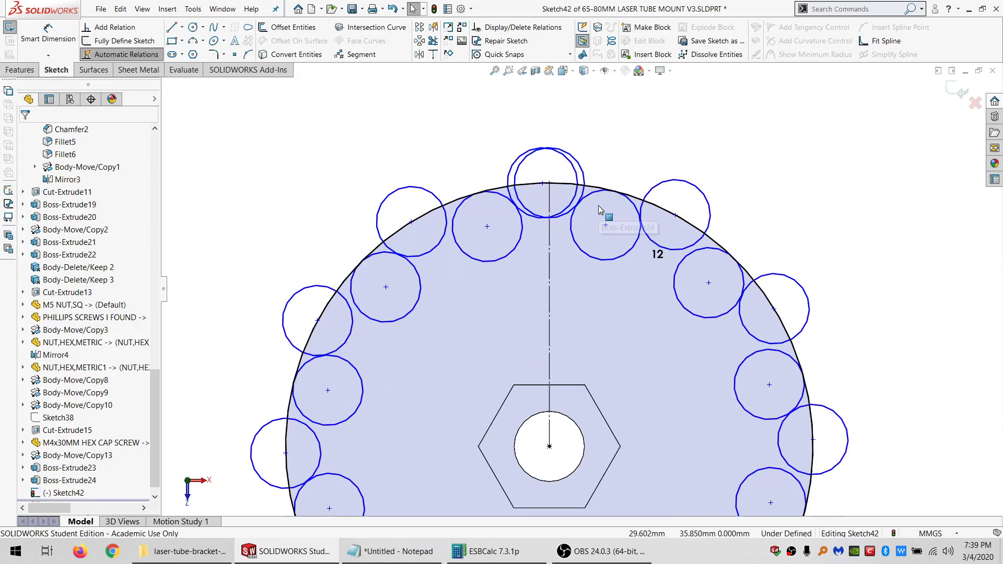
pyautogui.click(585, 179)
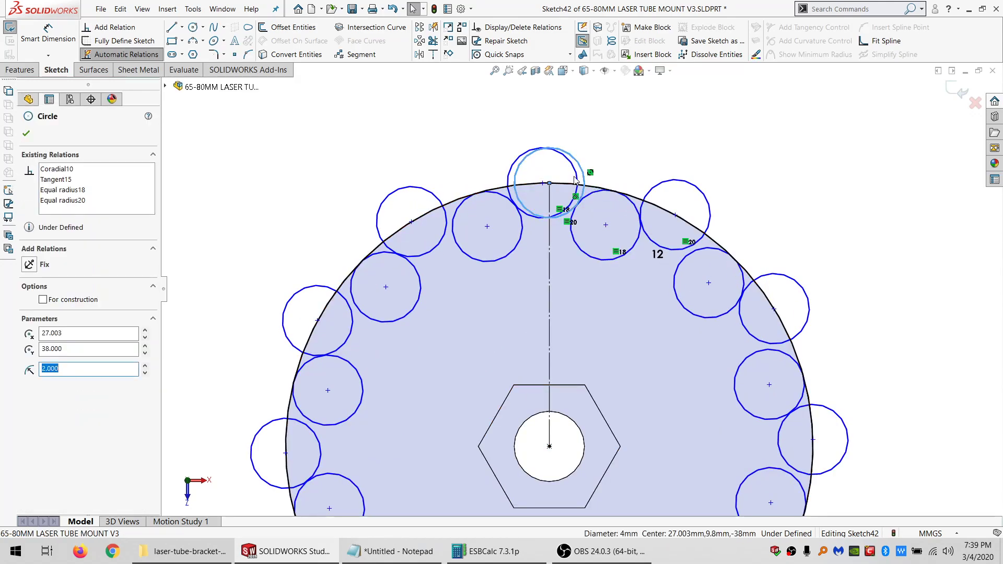
pyautogui.keyDown('ctrl'); pyautogui.click(510, 202); pyautogui.keyUp('ctrl')
pyautogui.click(52, 349)
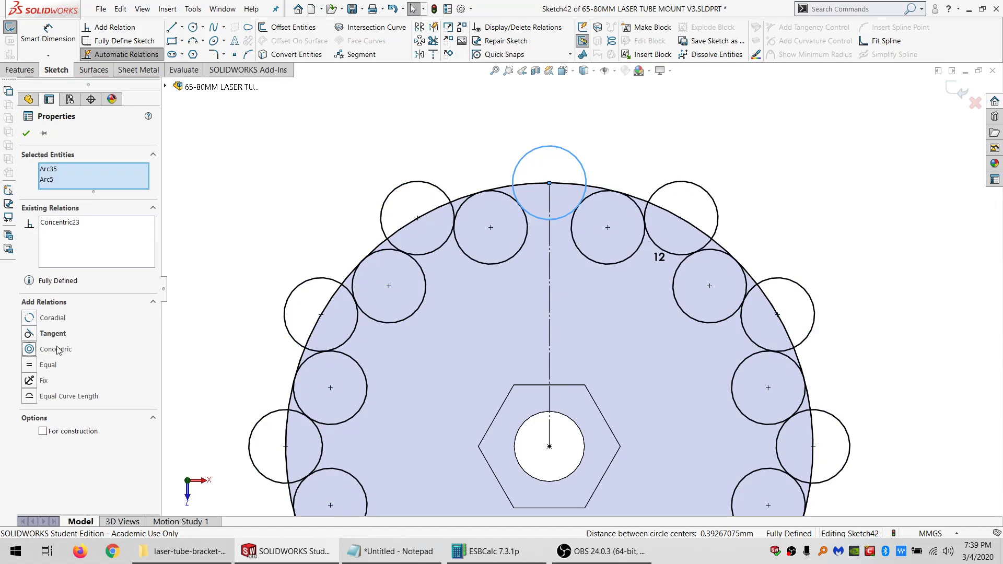
pyautogui.press('Escape')
pyautogui.press('f')
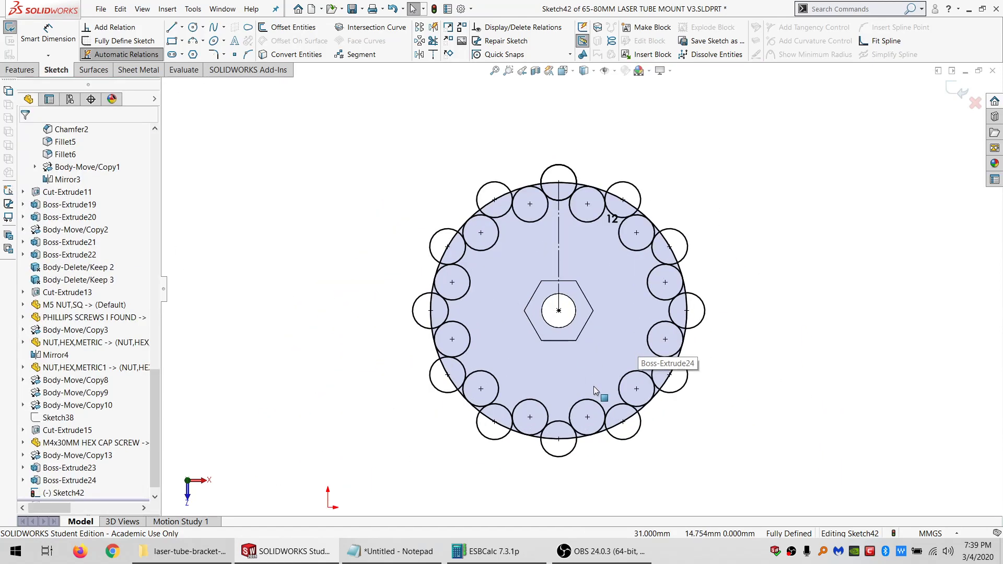
# - Convert all the patterned circles around the disc to construction geometry
pyautogui.moveTo(786, 424); pyautogui.dragTo(833, 285, button='right')
pyautogui.moveTo(833, 285)
pyautogui.mouseDown()
pyautogui.moveTo(225, 334)
pyautogui.moveTo(774, 502)
pyautogui.moveTo(786, 426)
pyautogui.mouseUp()
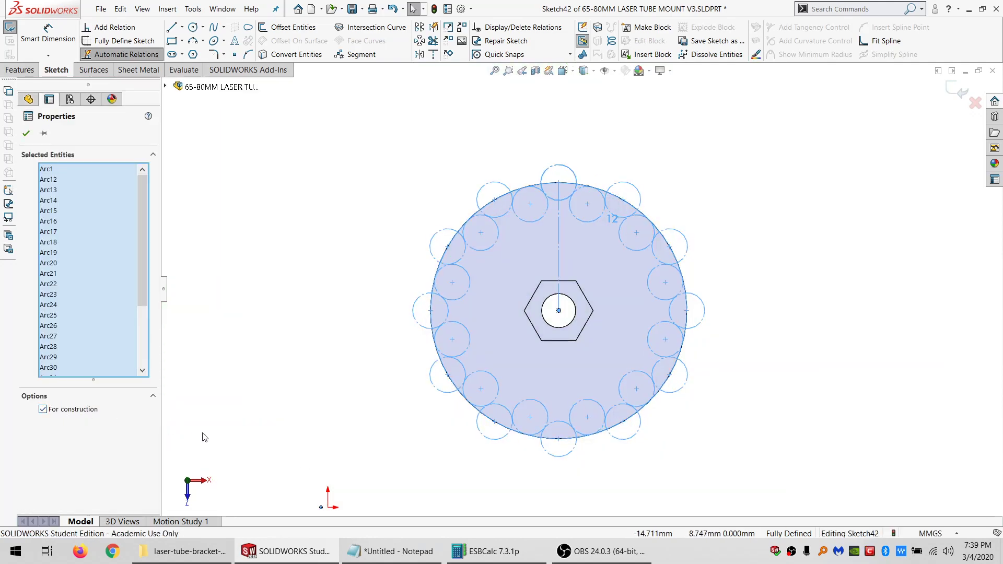
pyautogui.press('Escape')
pyautogui.scroll(-2, 594, 403)
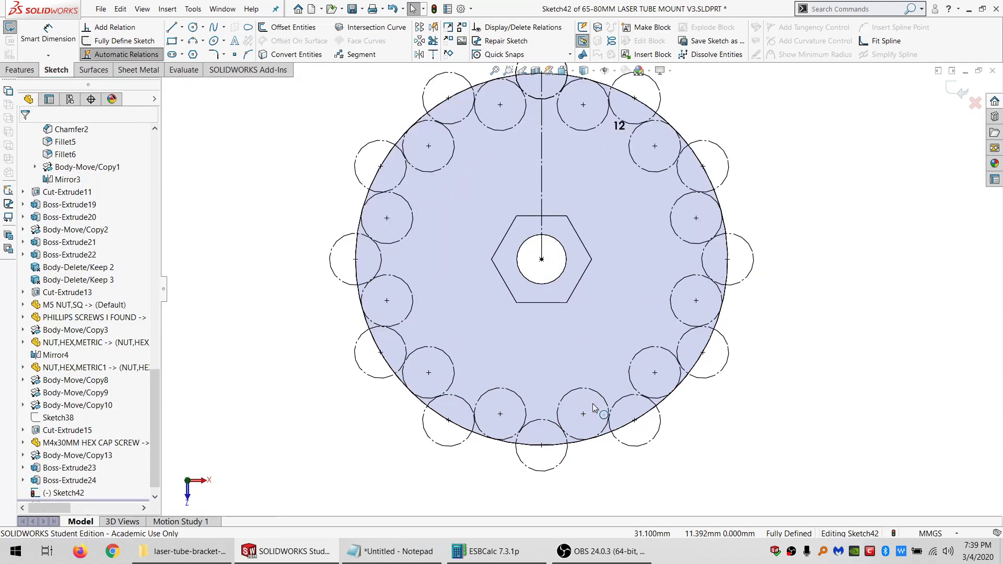
# - Turn the twelve inner circles back into regular geometry, keeping the vertical centerline as construction geometry
pyautogui.moveTo(595, 402); pyautogui.dragTo(617, 393, button='right')
pyautogui.moveTo(690, 286)
pyautogui.mouseDown()
pyautogui.moveTo(678, 208)
pyautogui.moveTo(618, 125)
pyautogui.moveTo(529, 110)
pyautogui.moveTo(469, 141)
pyautogui.moveTo(420, 189)
pyautogui.moveTo(395, 261)
pyautogui.moveTo(407, 312)
pyautogui.moveTo(588, 403)
pyautogui.mouseUp()
pyautogui.click(60, 348)
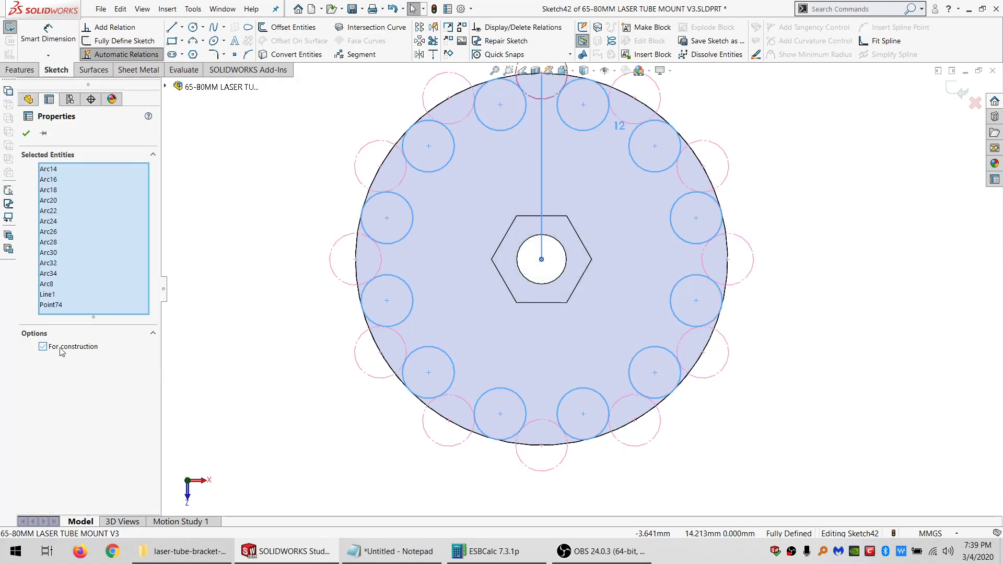
pyautogui.click(289, 190)
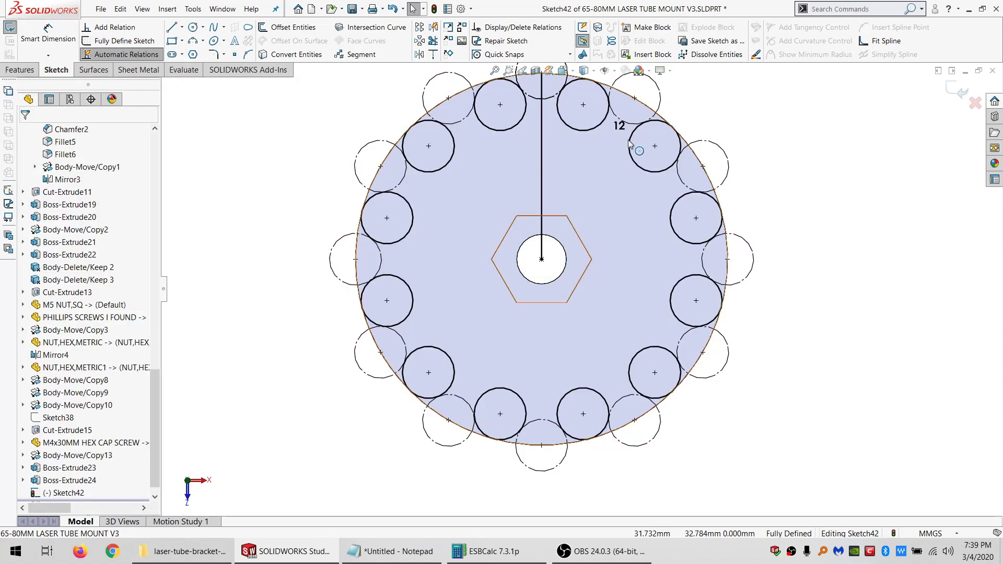
pyautogui.click(541, 177)
pyautogui.click(84, 331)
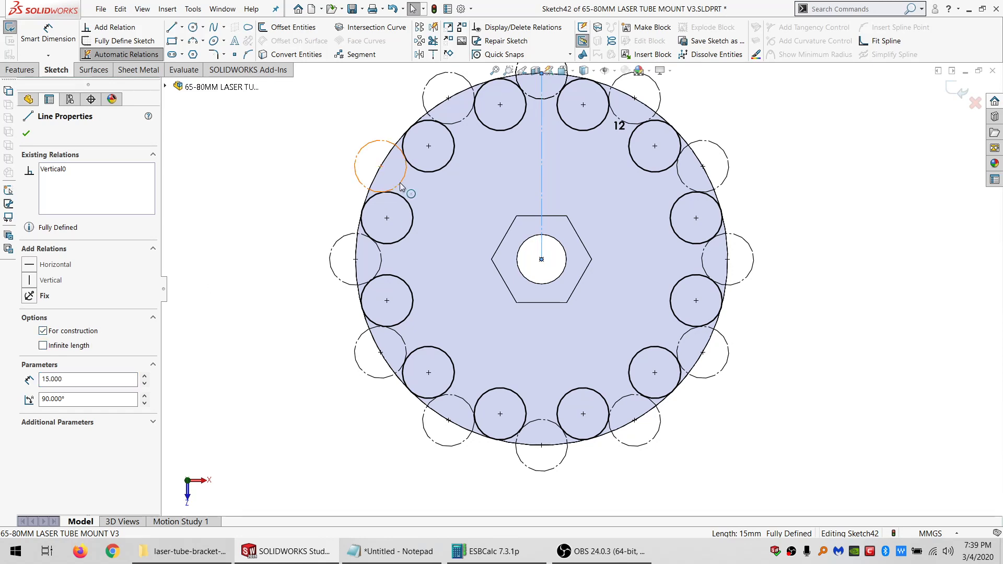
# - Turn the twelve outer circles centred on the disc's edge back into regular geometry
pyautogui.scroll(-5, 462, 211)
pyautogui.scroll(3, 479, 221)
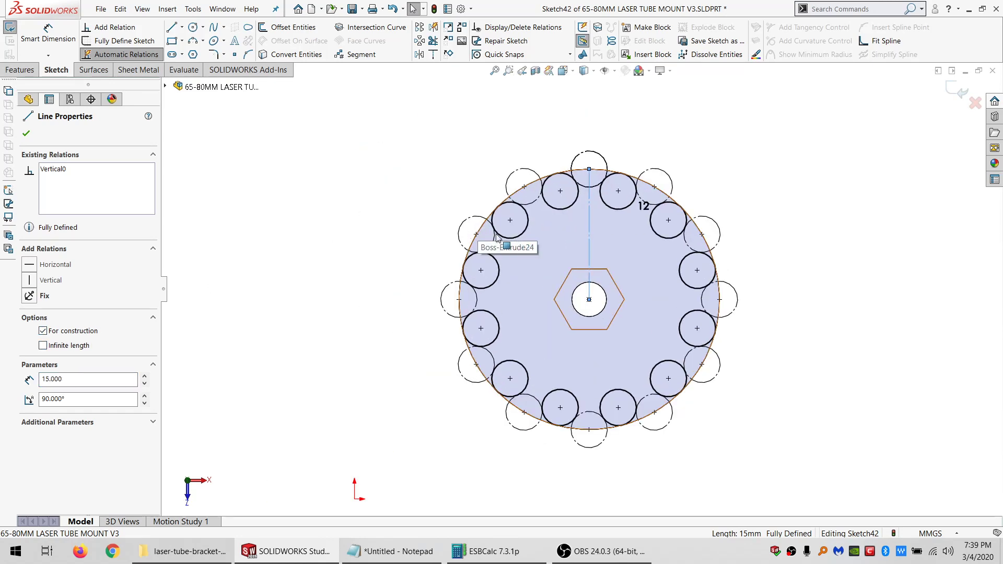
pyautogui.click(480, 221)
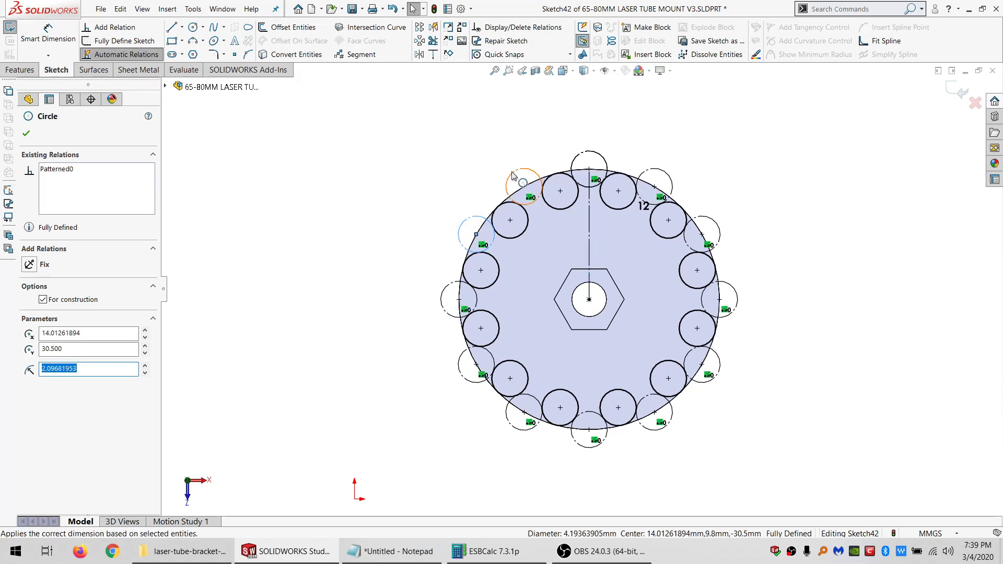
pyautogui.keyDown('ctrl'); pyautogui.click(513, 176); pyautogui.keyUp('ctrl')
pyautogui.keyDown('ctrl'); pyautogui.click(604, 159); pyautogui.keyUp('ctrl')
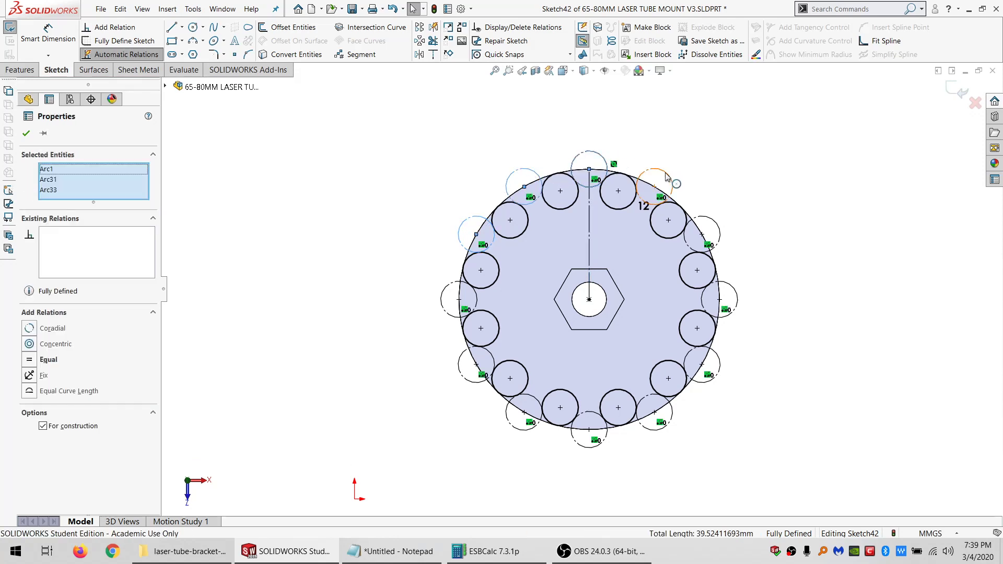
pyautogui.keyDown('ctrl'); pyautogui.click(667, 178); pyautogui.keyUp('ctrl')
pyautogui.keyDown('ctrl'); pyautogui.click(717, 225); pyautogui.keyUp('ctrl')
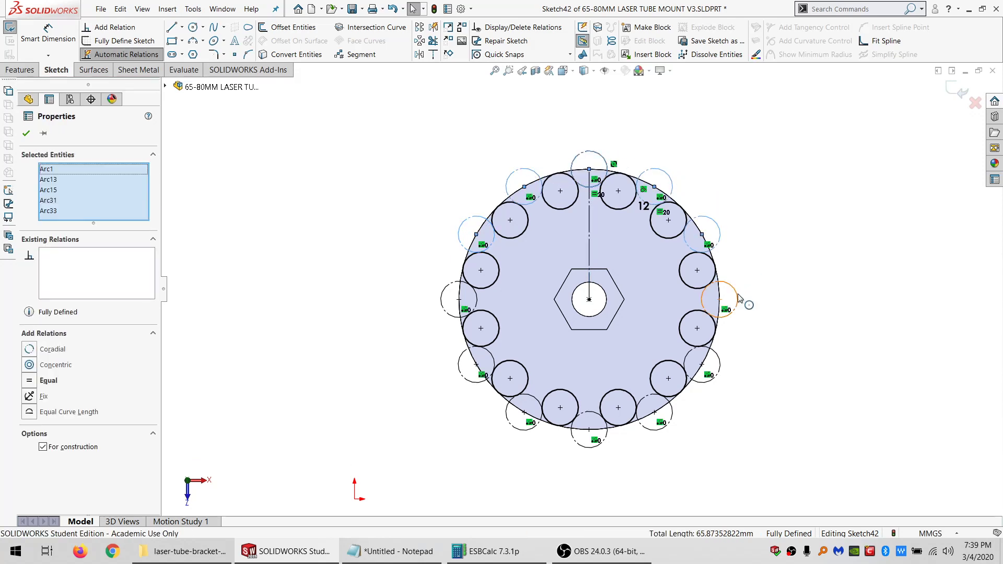
pyautogui.keyDown('ctrl'); pyautogui.click(736, 308); pyautogui.keyUp('ctrl')
pyautogui.keyDown('ctrl'); pyautogui.click(447, 314); pyautogui.keyUp('ctrl')
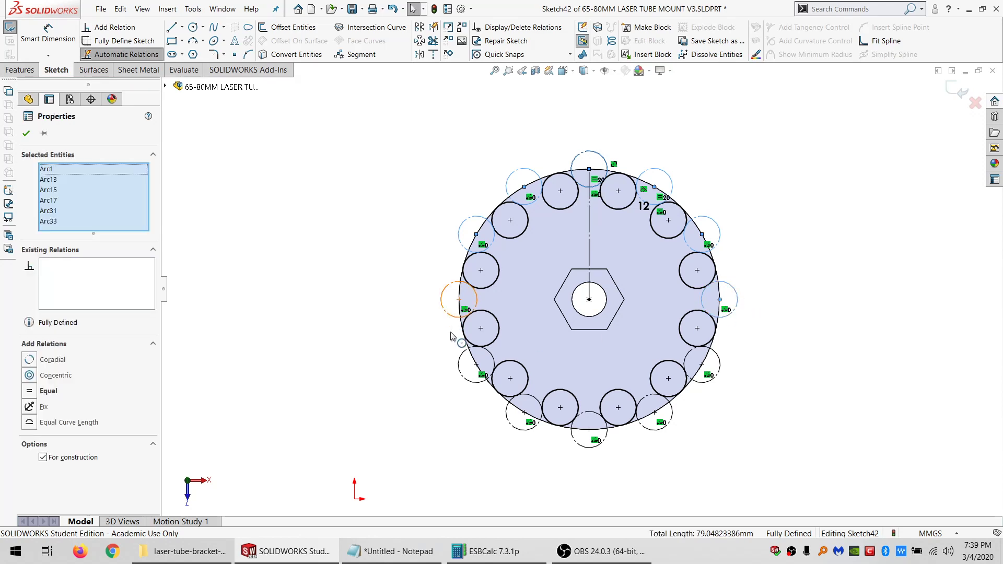
pyautogui.keyDown('ctrl'); pyautogui.click(460, 369); pyautogui.keyUp('ctrl')
pyautogui.keyDown('ctrl'); pyautogui.click(518, 430); pyautogui.keyUp('ctrl')
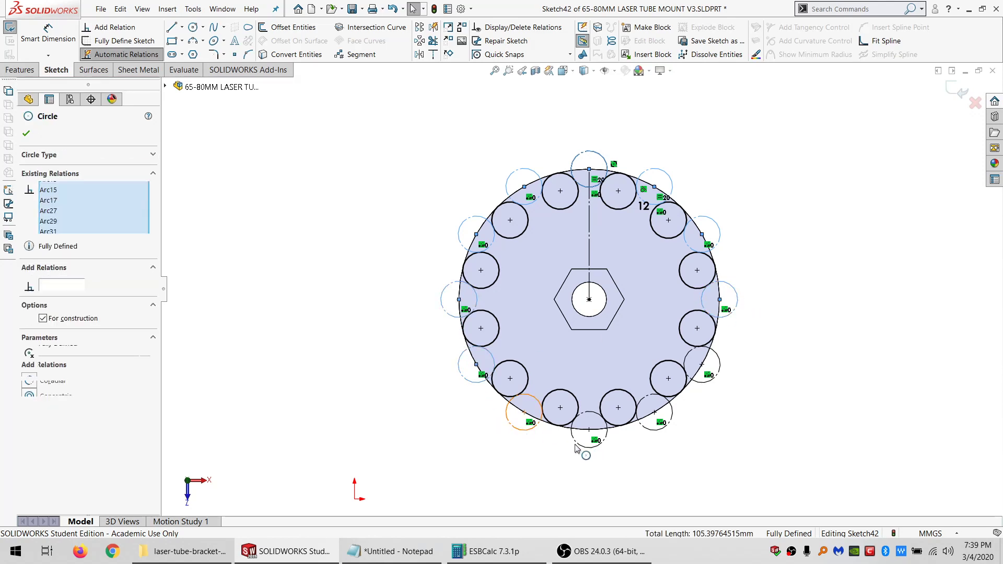
pyautogui.keyDown('ctrl'); pyautogui.click(577, 444); pyautogui.keyUp('ctrl')
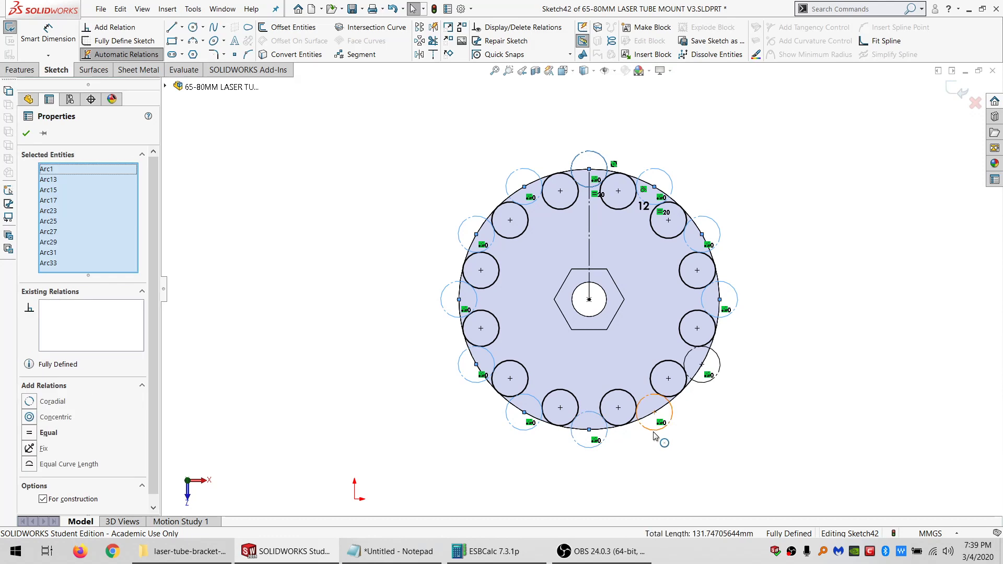
pyautogui.keyDown('ctrl'); pyautogui.click(655, 432); pyautogui.keyUp('ctrl')
pyautogui.keyDown('ctrl'); pyautogui.click(722, 368); pyautogui.keyUp('ctrl')
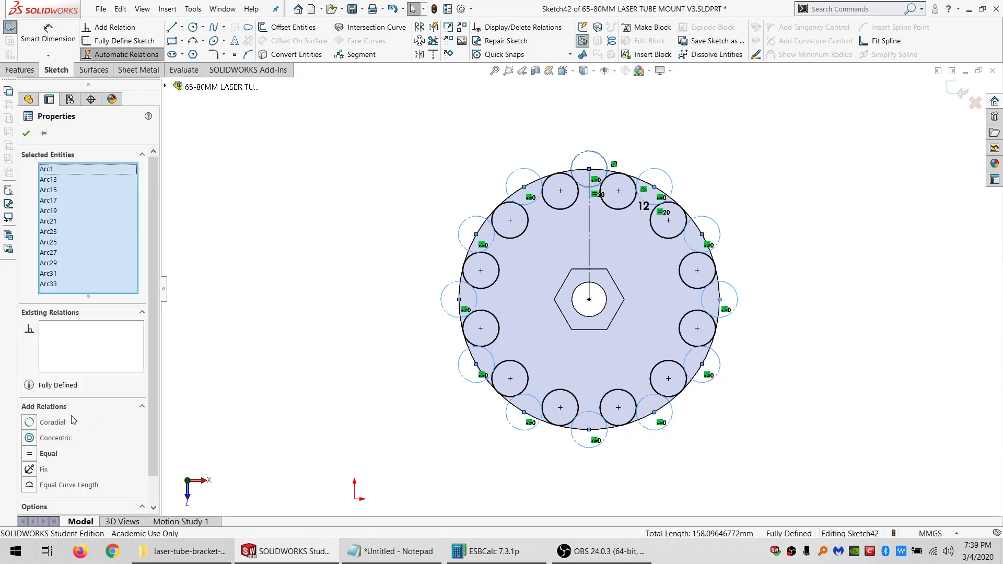
pyautogui.click(61, 492)
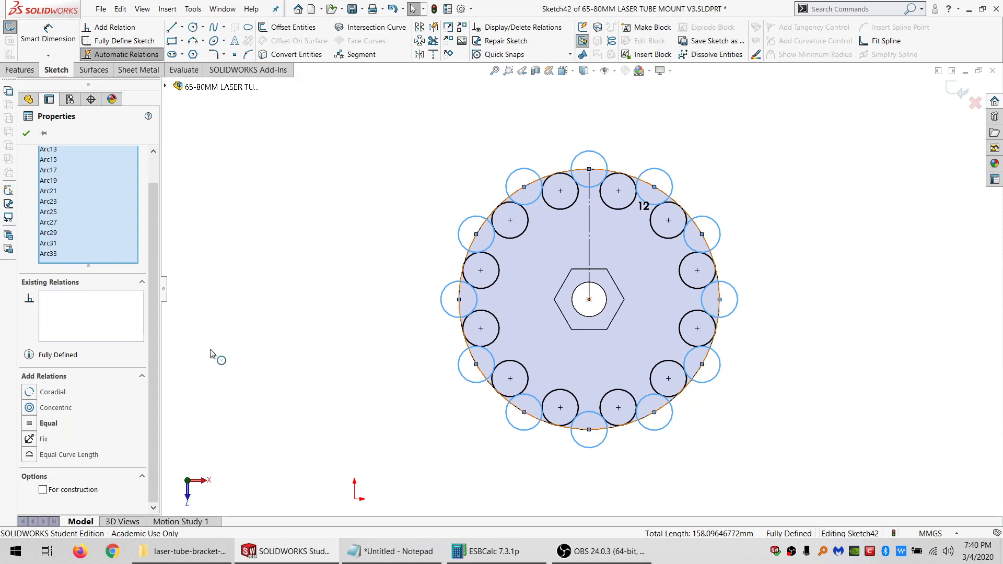
pyautogui.click(302, 324)
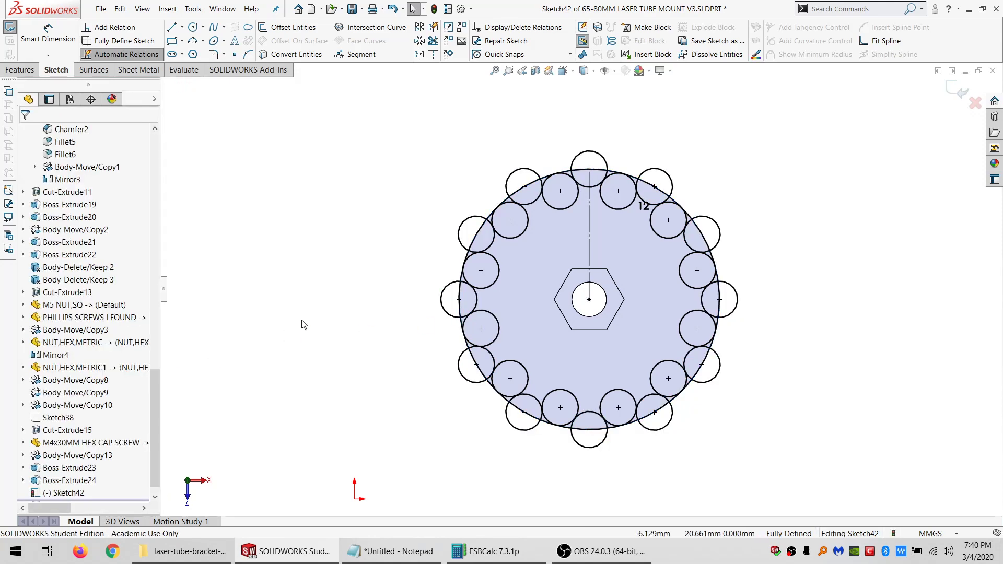
# - Start an Extruded Cut and choose as contours the six edge slivers flanking three adjacent inner circles near the disc's top
pyautogui.click(22, 71)
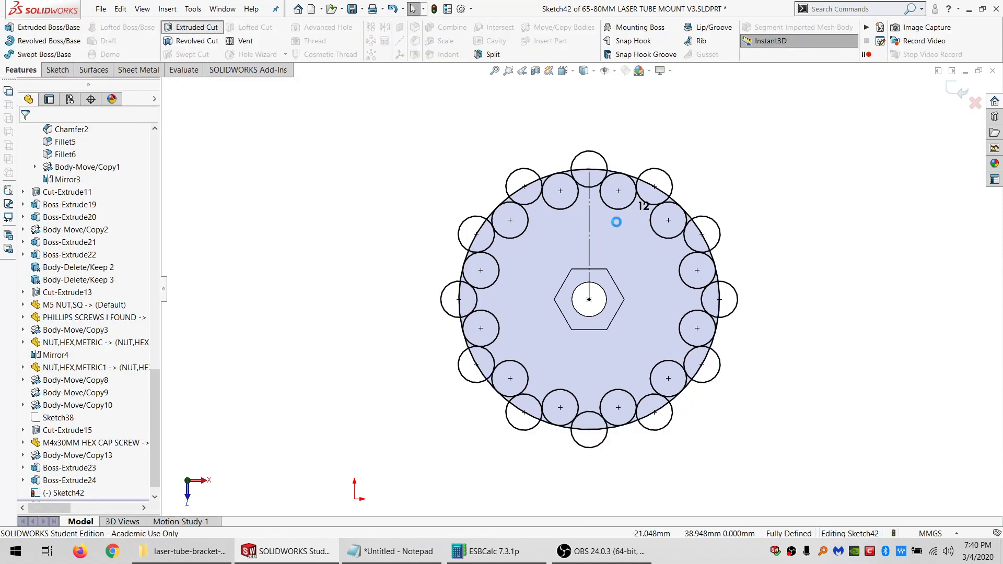
pyautogui.scroll(-3, 617, 209)
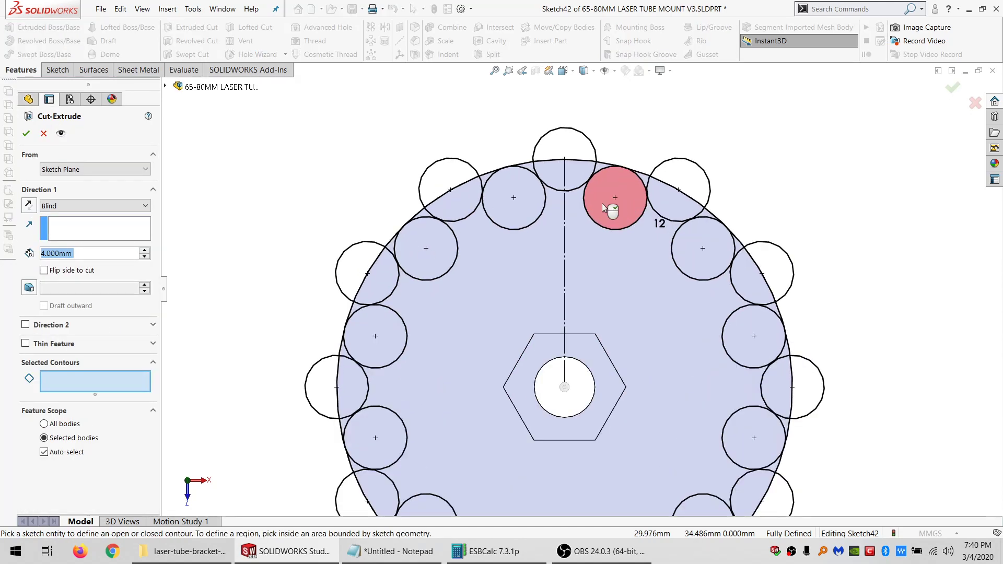
pyautogui.scroll(-2, 597, 202)
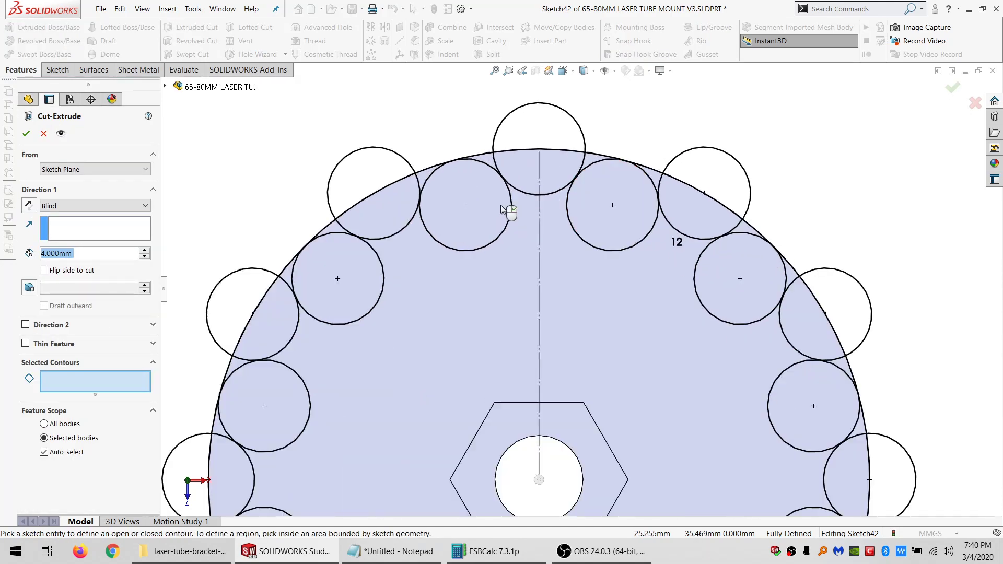
pyautogui.scroll(-2, 484, 188)
pyautogui.click(500, 152)
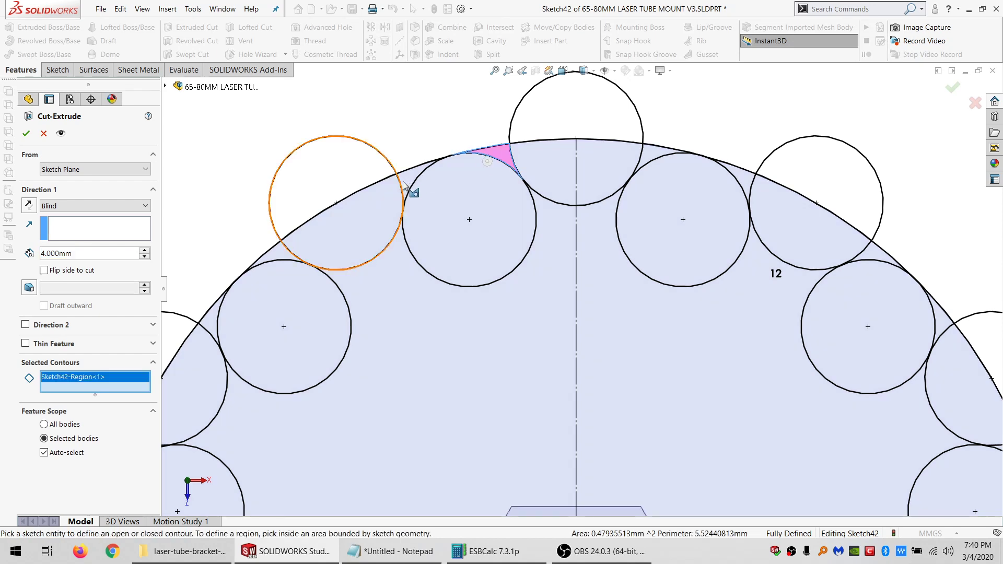
pyautogui.click(404, 181)
pyautogui.click(689, 158)
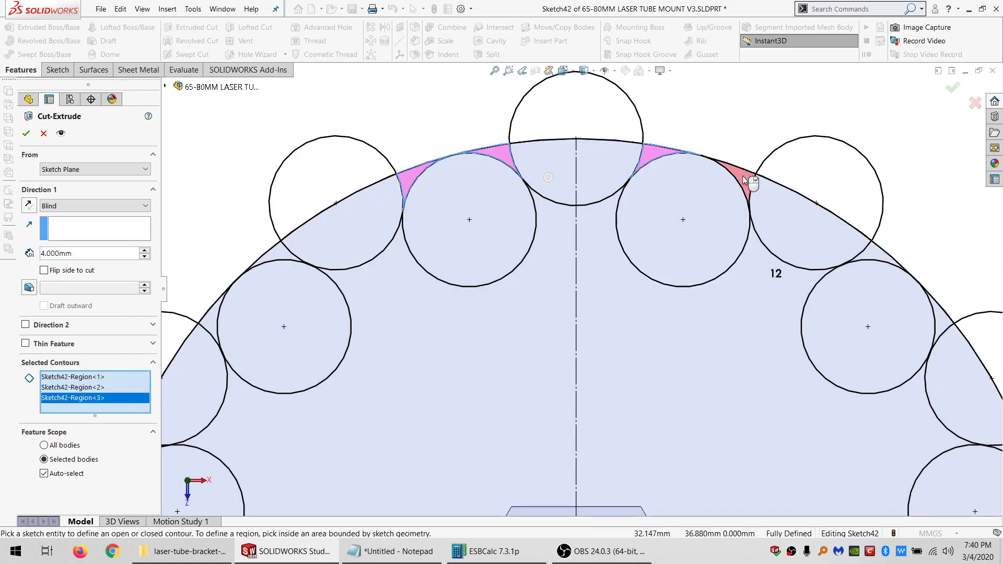
pyautogui.click(743, 184)
pyautogui.click(871, 252)
pyautogui.click(946, 327)
pyautogui.scroll(4, 801, 284)
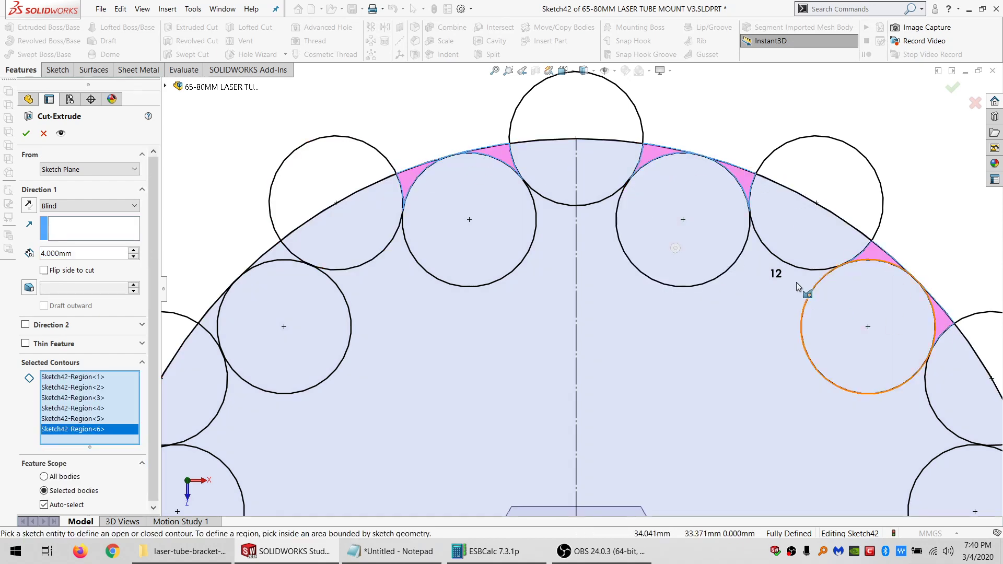
# - Add to the cut's contours the parts of all twelve outer circles that lie inside the disc's edge
pyautogui.click(675, 259)
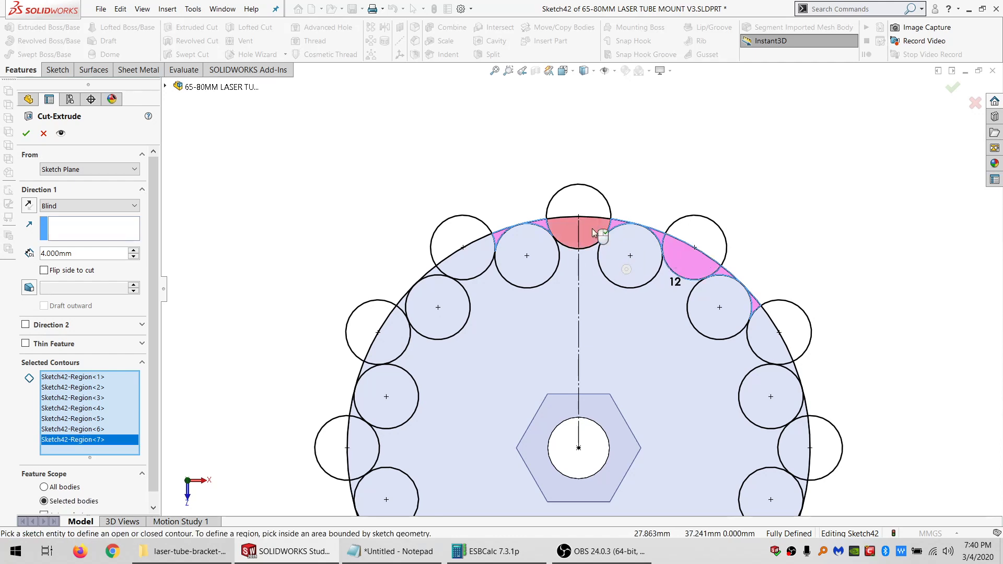
pyautogui.click(577, 234)
pyautogui.click(467, 256)
pyautogui.click(398, 337)
pyautogui.scroll(5, 512, 399)
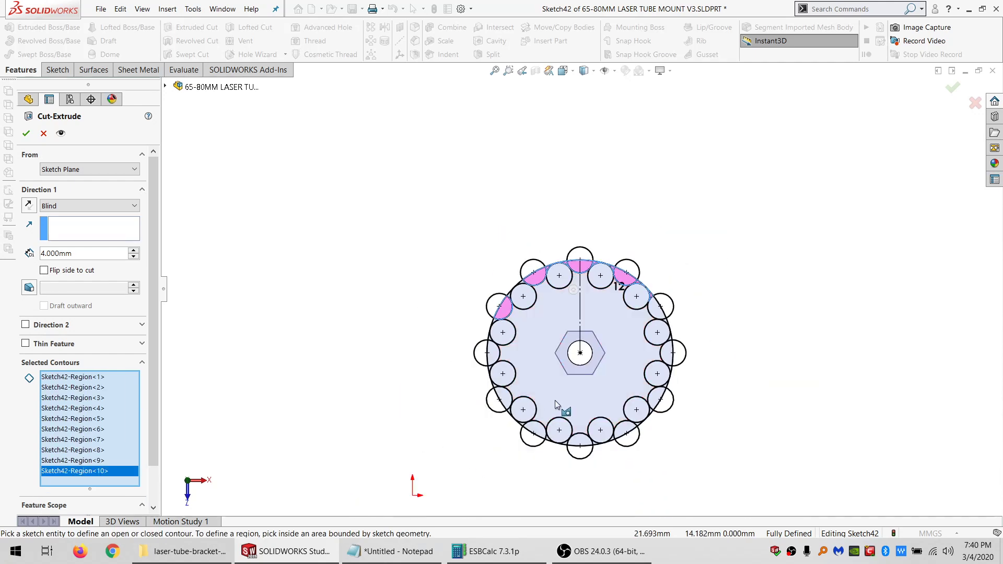
pyautogui.scroll(-3, 538, 407)
pyautogui.click(439, 272)
pyautogui.click(459, 366)
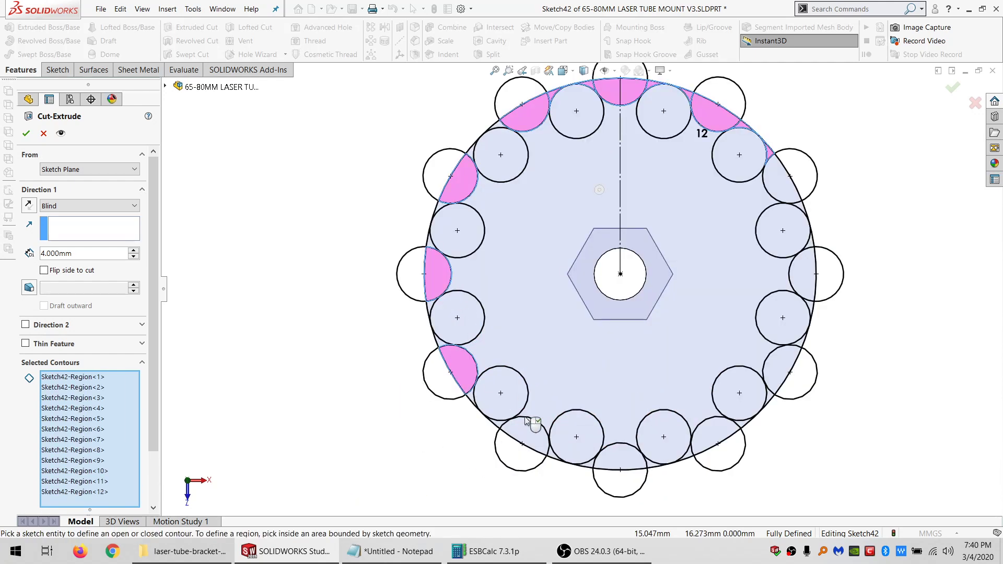
pyautogui.click(524, 434)
pyautogui.click(635, 454)
pyautogui.click(720, 440)
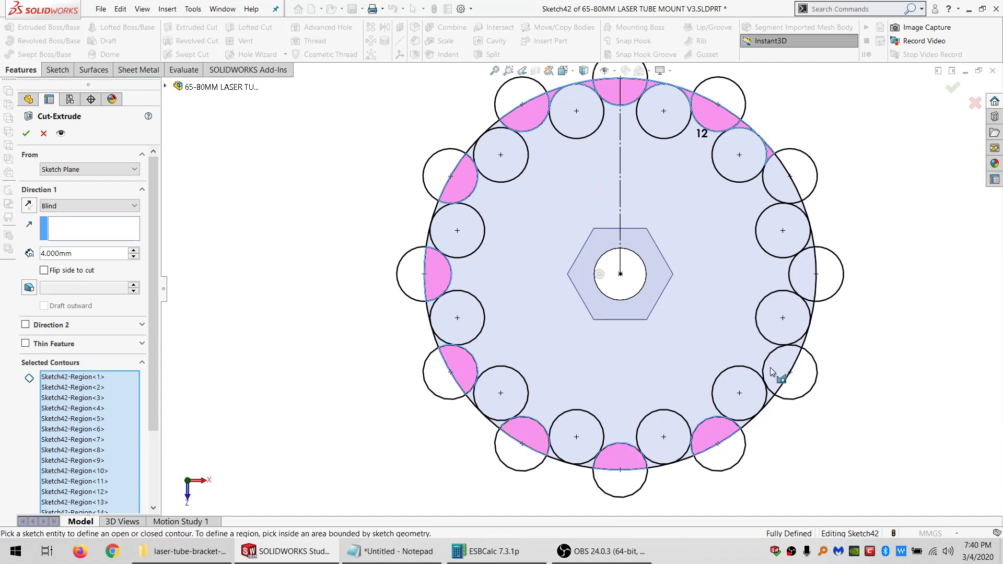
pyautogui.click(778, 372)
pyautogui.click(798, 277)
pyautogui.click(781, 175)
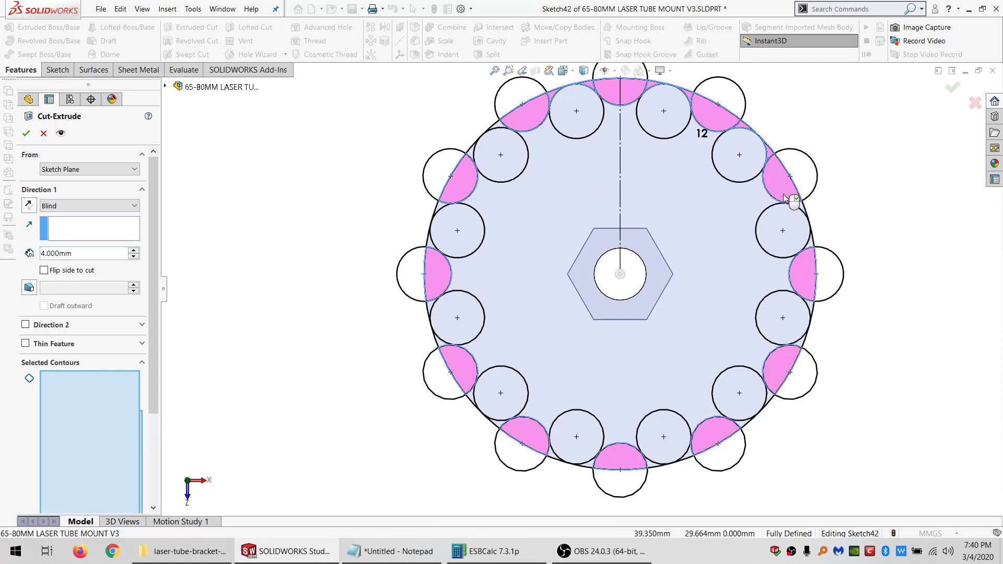
# - Add the edge slivers flanking the inner circles along the disc's right and lower edge to the cut's contours
pyautogui.scroll(-3, 779, 217)
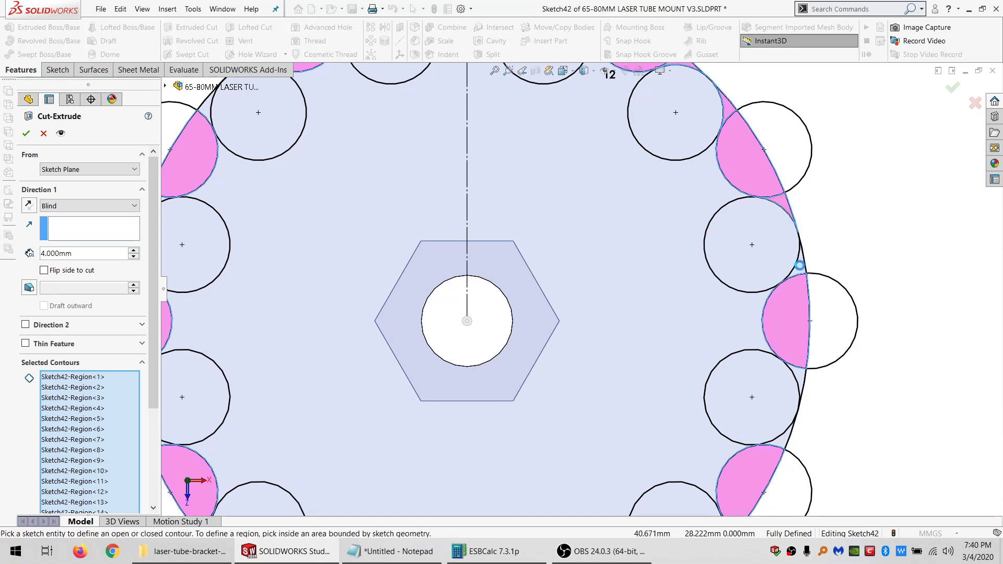
pyautogui.click(795, 224)
pyautogui.click(800, 393)
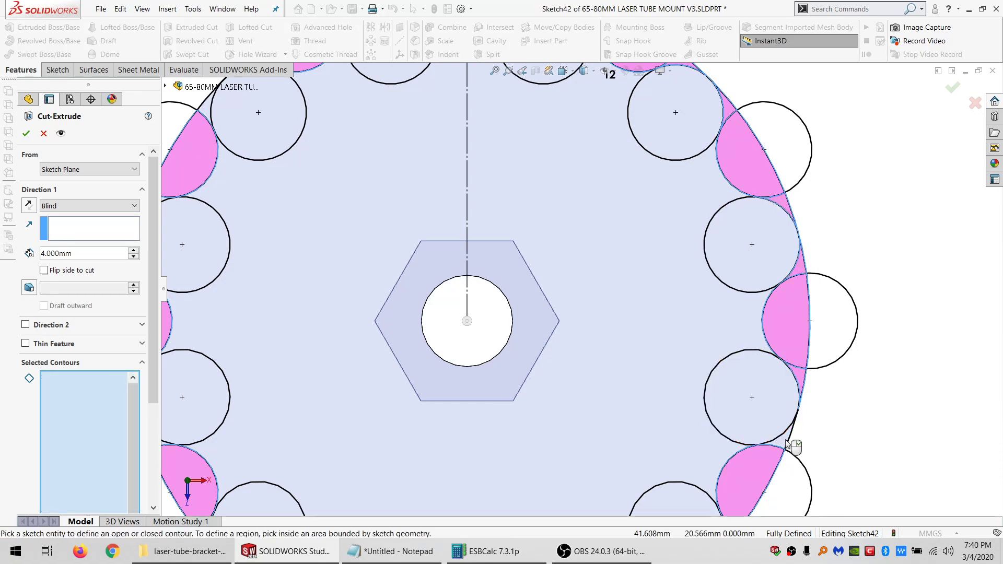
pyautogui.scroll(4, 711, 448)
pyautogui.scroll(-5, 585, 459)
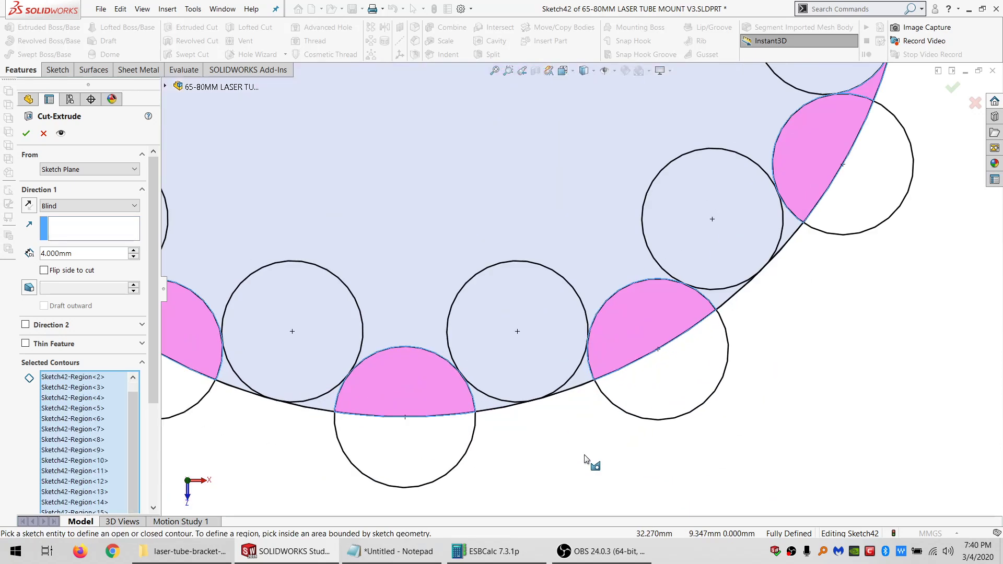
pyautogui.click(485, 405)
pyautogui.click(594, 394)
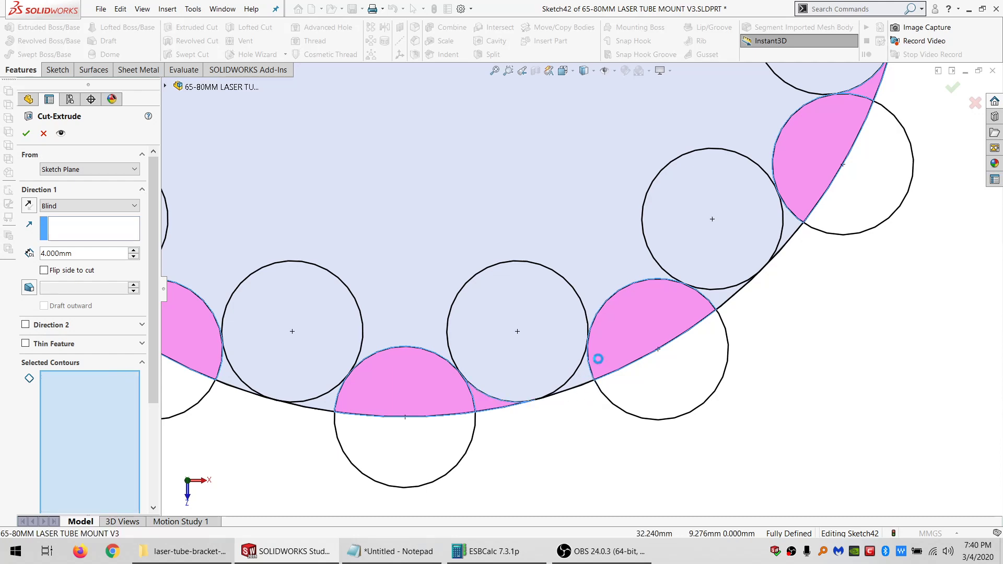
pyautogui.click(788, 227)
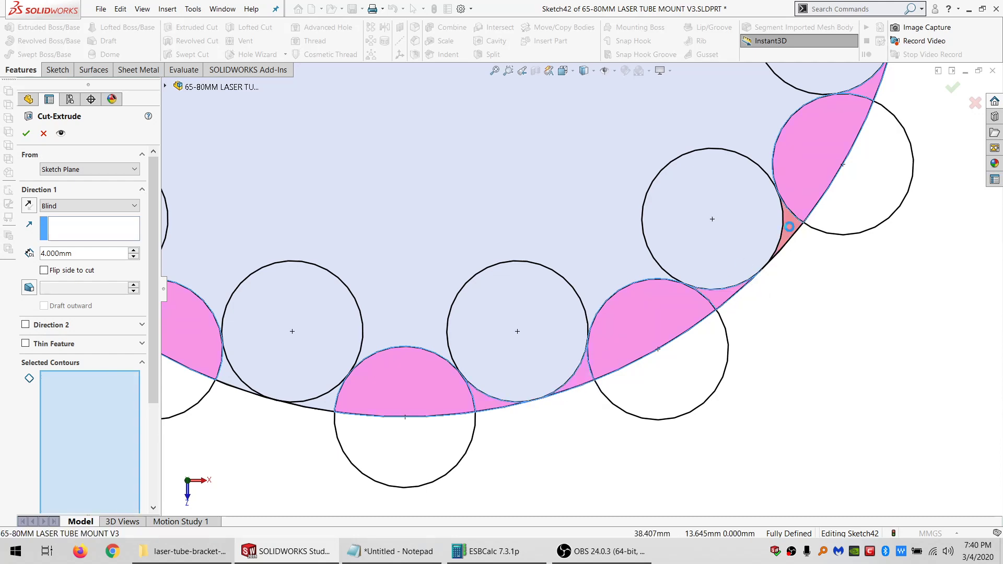
pyautogui.click(337, 407)
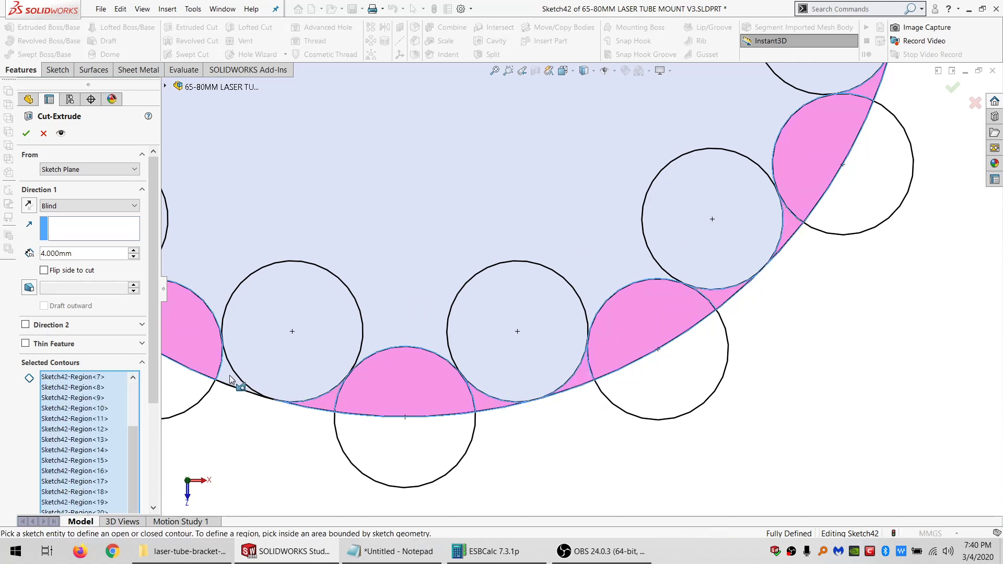
# - Add the edge slivers flanking the inner circles along the disc's lower-left and left edge to the cut's contours
pyautogui.scroll(5, 271, 333)
pyautogui.scroll(-5, 398, 219)
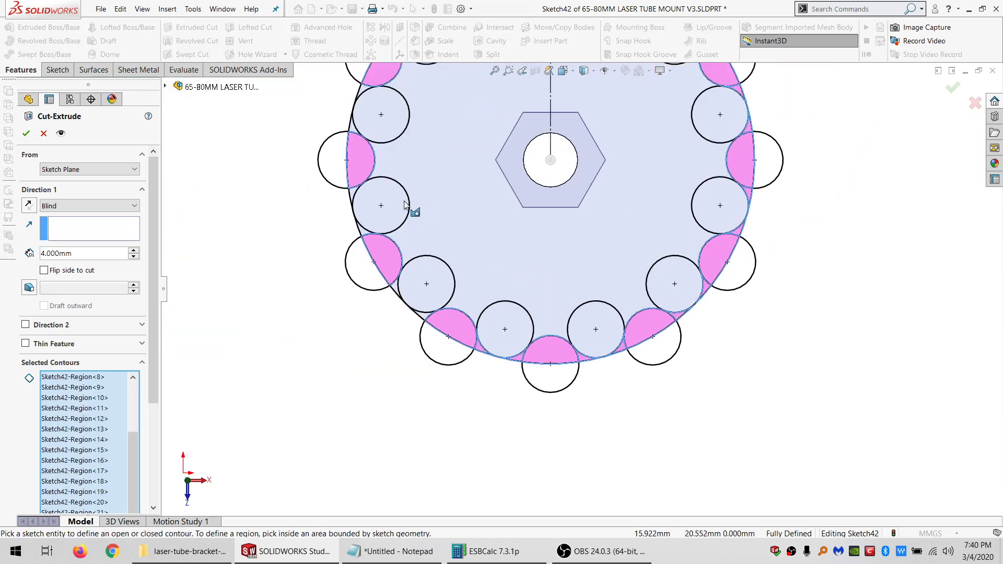
pyautogui.click(489, 464)
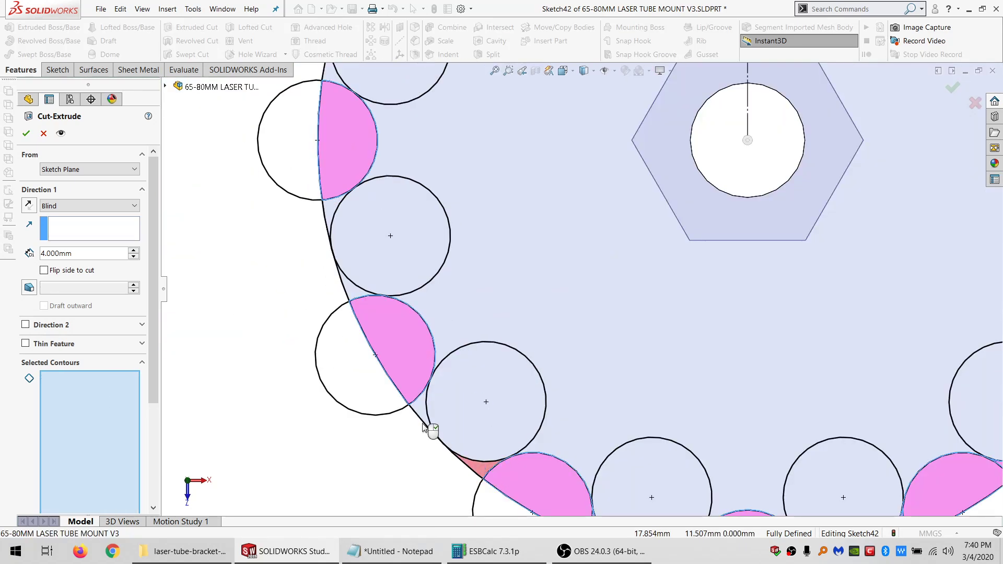
pyautogui.click(355, 271)
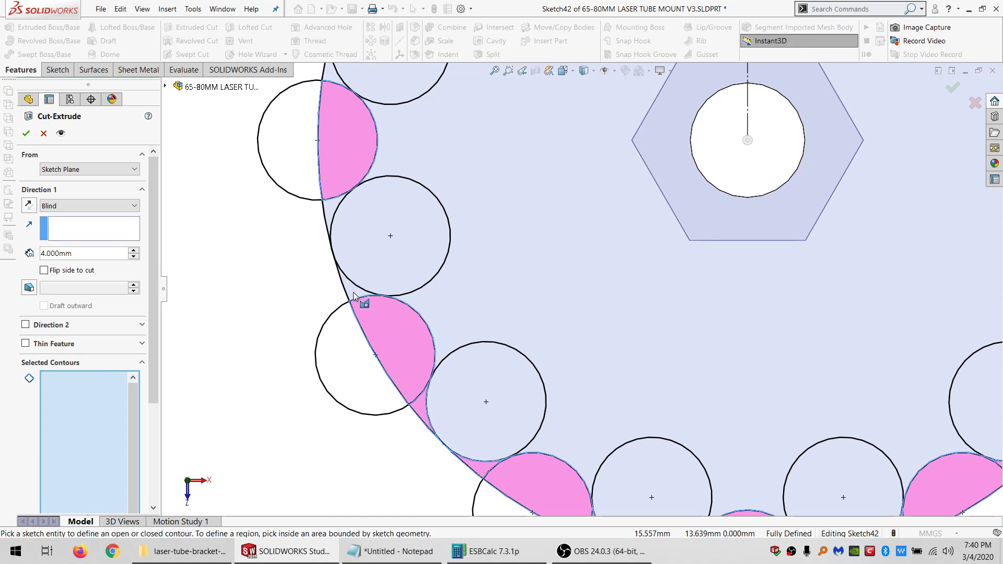
pyautogui.click(332, 211)
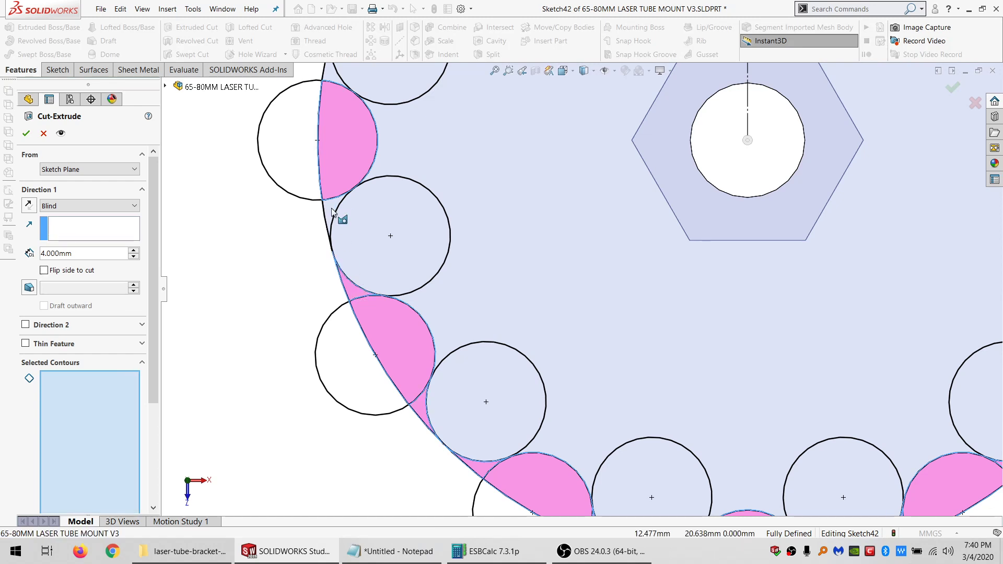
pyautogui.click(335, 72)
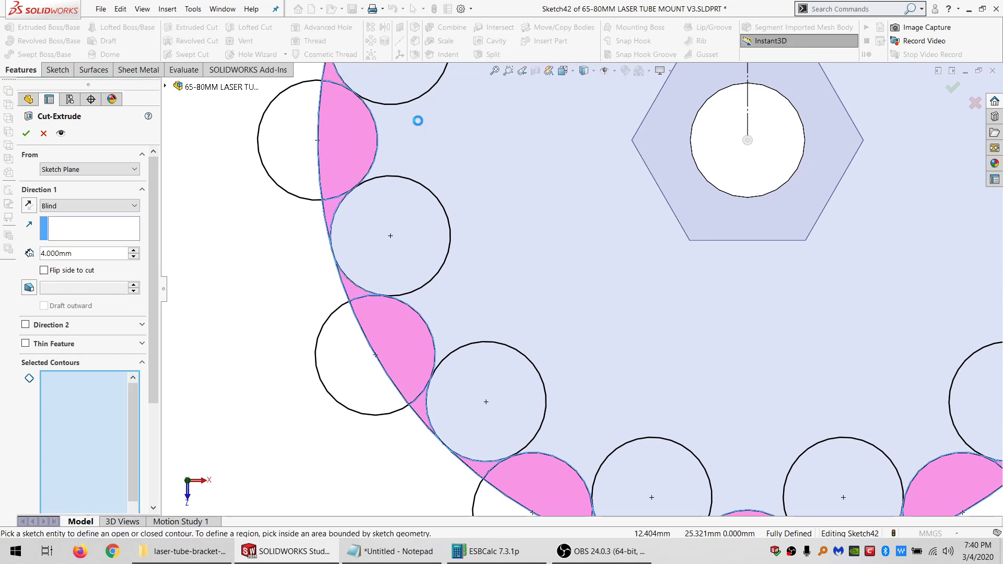
# - Complete the cut's contours with the remaining edge slivers beside the inner circles at the disc's upper left
pyautogui.scroll(5, 421, 125)
pyautogui.scroll(-5, 575, 246)
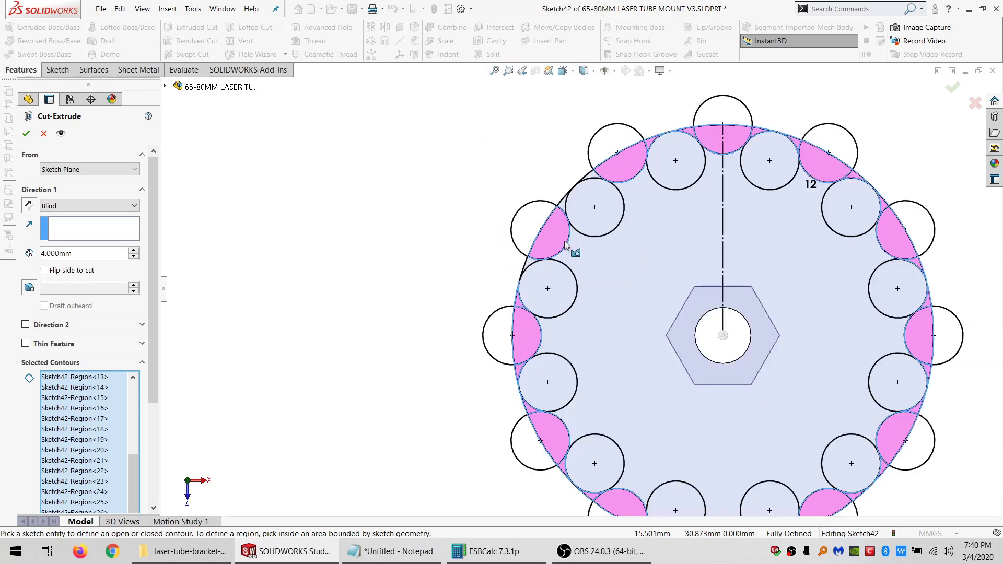
pyautogui.scroll(-2, 576, 243)
pyautogui.click(633, 137)
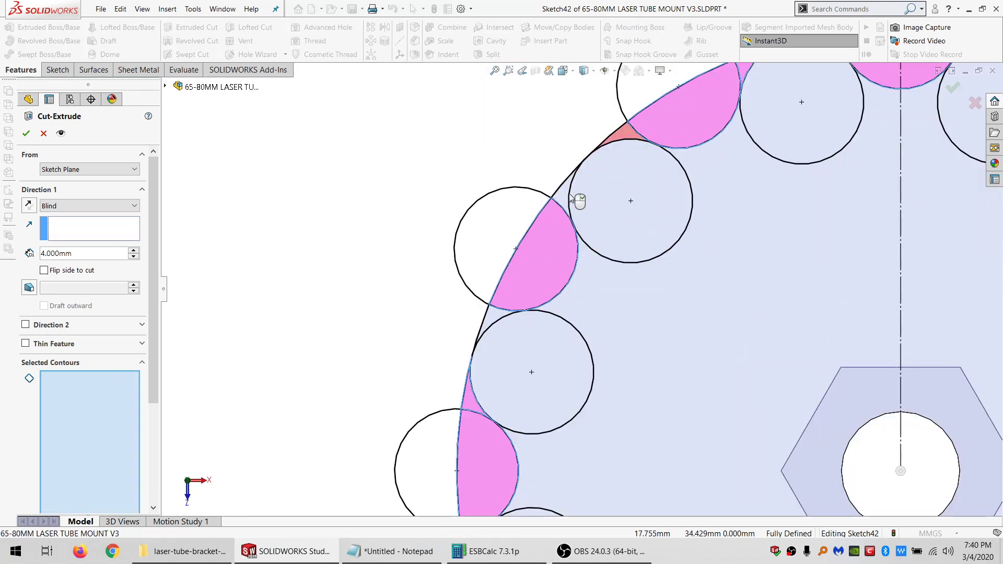
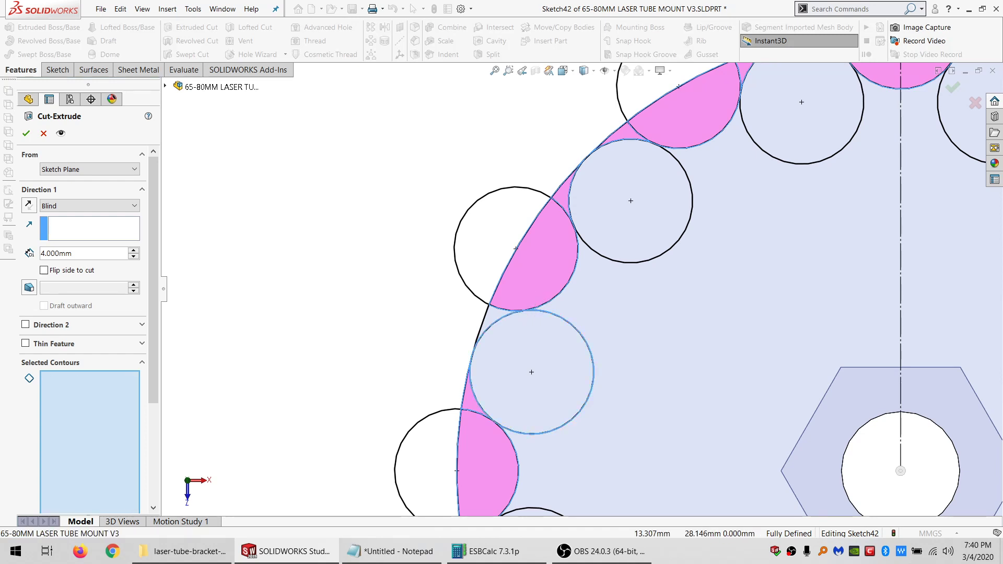
pyautogui.click(502, 320)
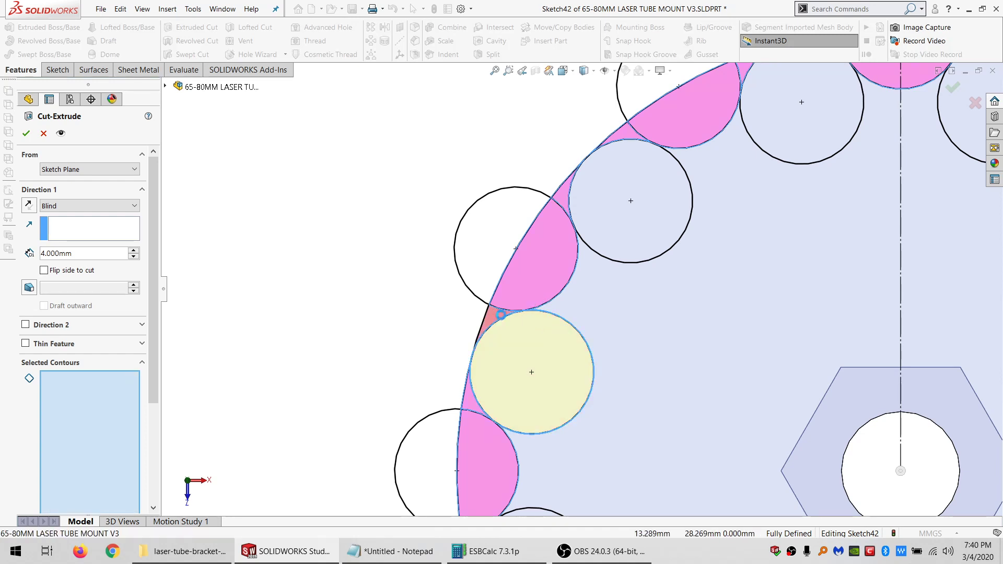
# - Remove the mistakenly chosen full inner circle at the disc's upper left from the cut's contours
pyautogui.scroll(5, 630, 312)
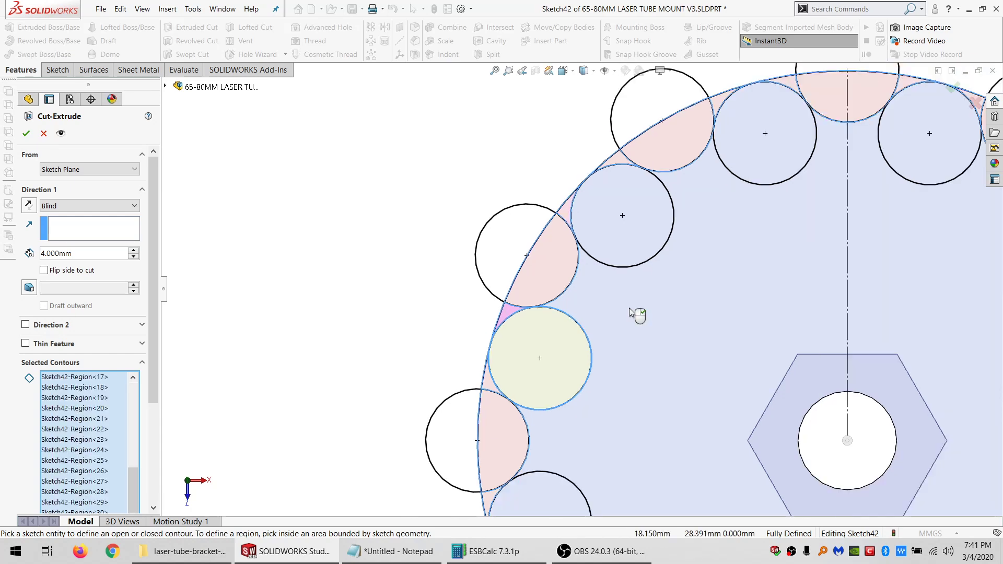
pyautogui.scroll(-2, 599, 347)
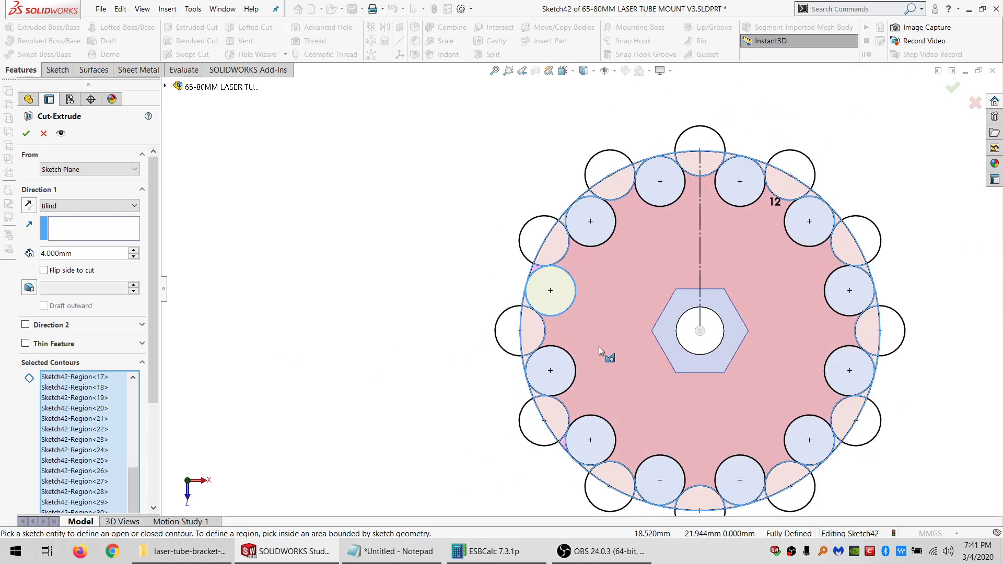
pyautogui.scroll(-2, 599, 347)
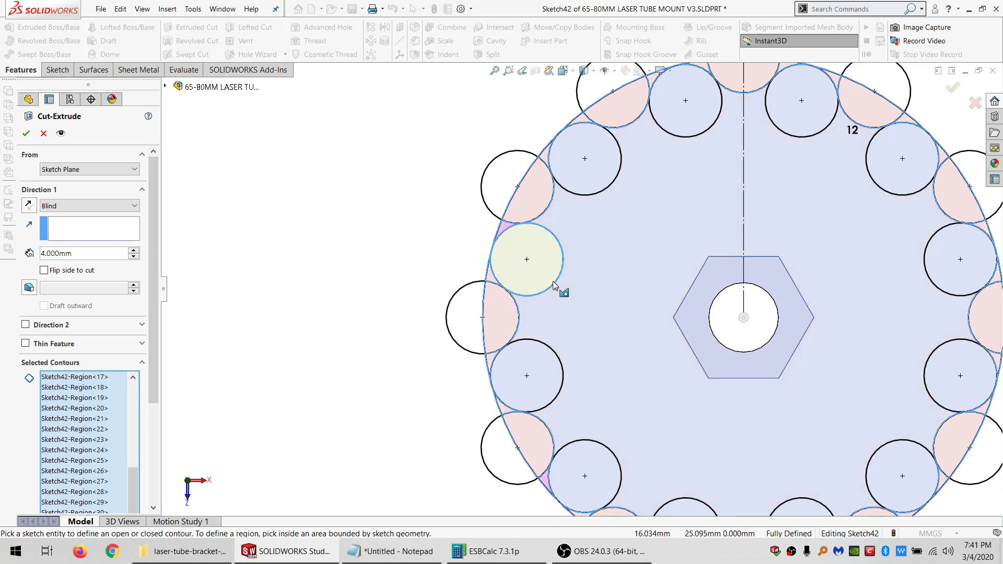
pyautogui.click(554, 283)
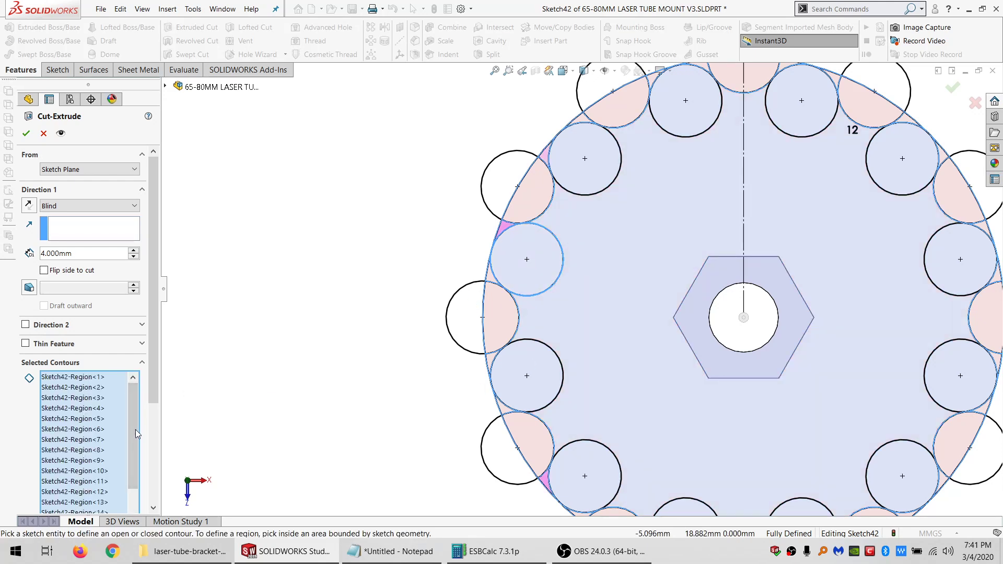
pyautogui.scroll(-5, 135, 429)
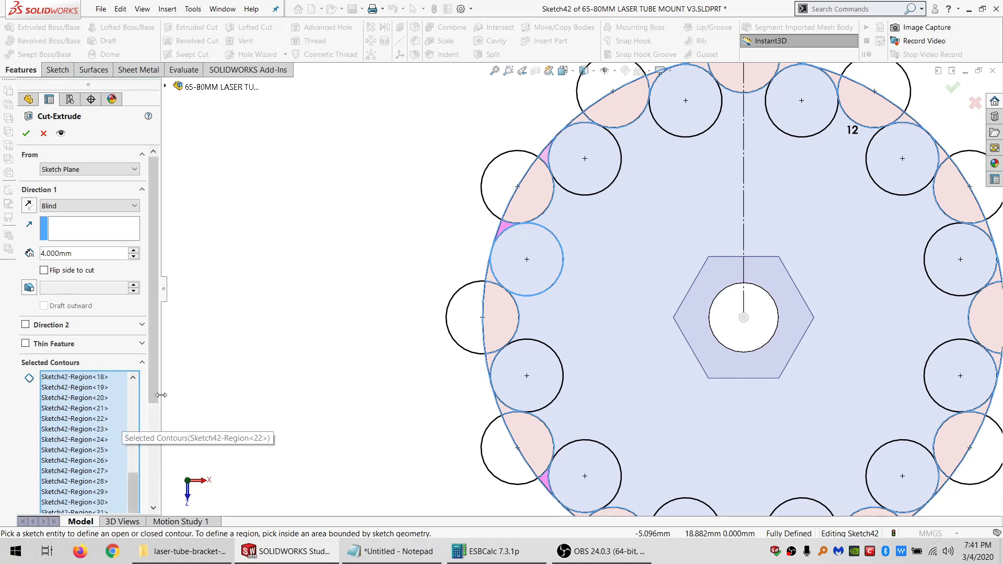
pyautogui.scroll(-3, 118, 443)
pyautogui.click(97, 435)
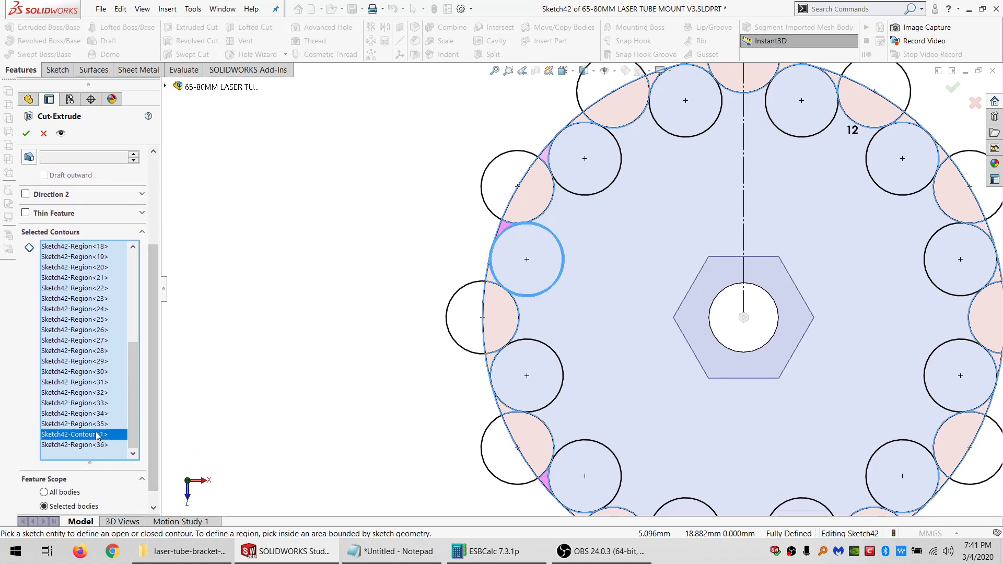
pyautogui.press('Delete')
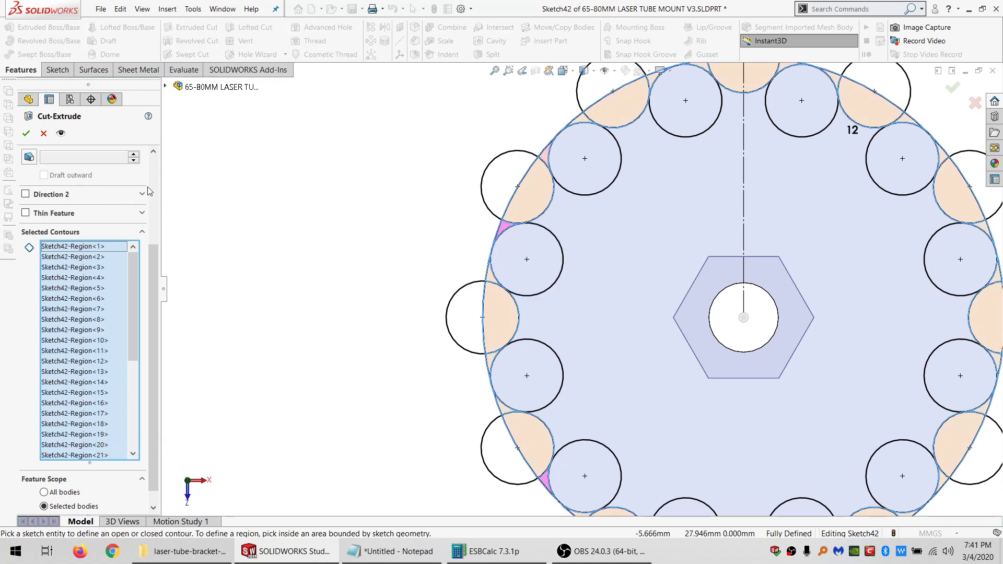
# - Set the cut's end condition to Through All and finish the scalloped grip cut
pyautogui.scroll(3, 149, 191)
pyautogui.click(89, 205)
pyautogui.click(73, 219)
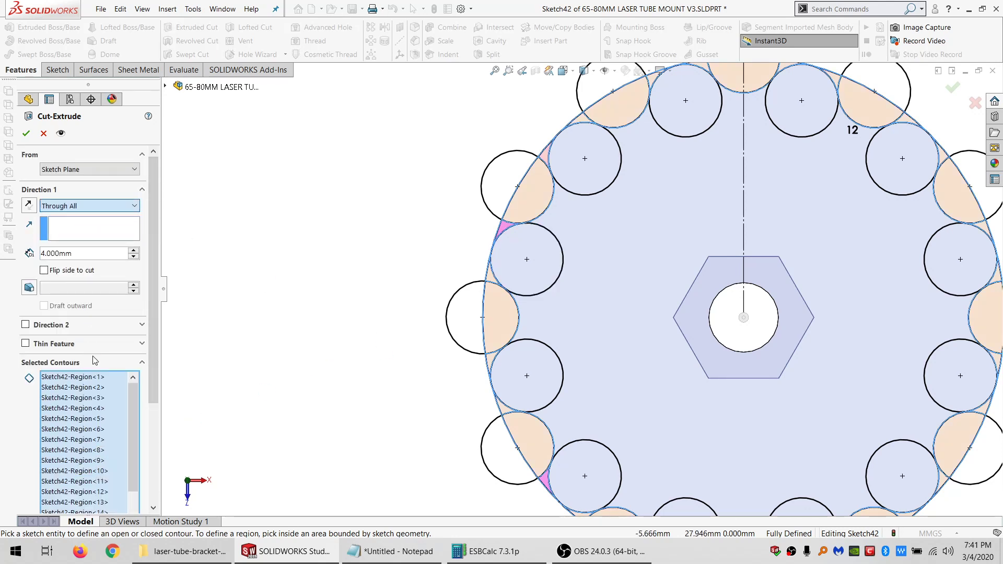
pyautogui.scroll(-3, 153, 418)
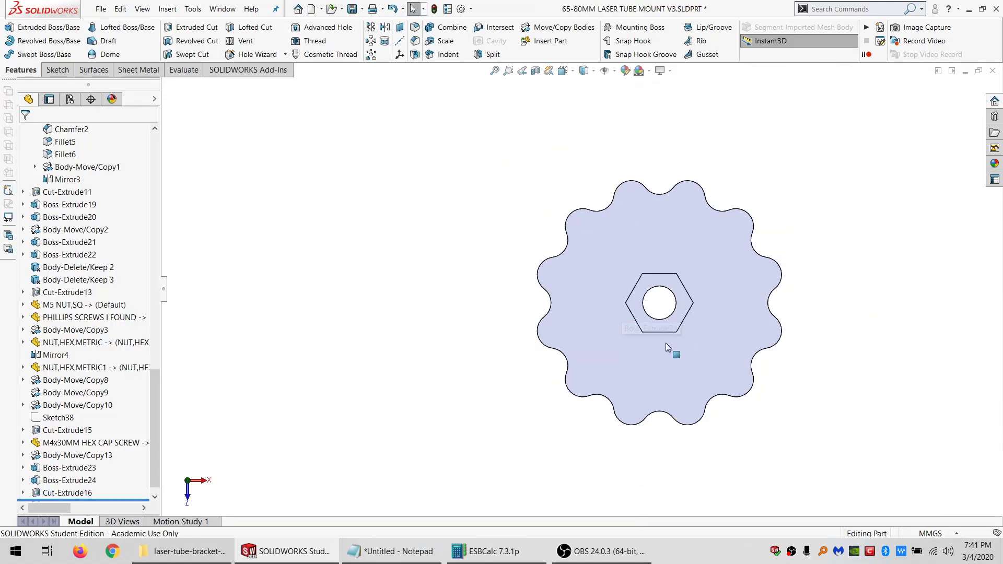
# - Show all solid bodies of the tube mount together with the scalloped knob
pyautogui.scroll(-1, 667, 344)
pyautogui.moveTo(668, 346); pyautogui.dragTo(689, 248, button='middle')
pyautogui.scroll(4, 632, 275)
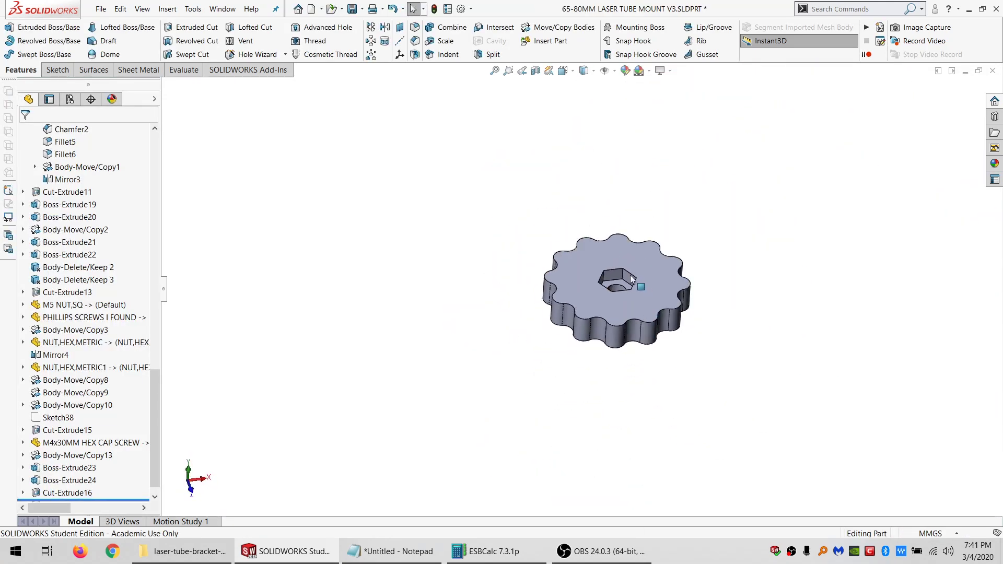
pyautogui.scroll(-3, 630, 277)
pyautogui.moveTo(630, 277); pyautogui.dragTo(607, 286, button='middle')
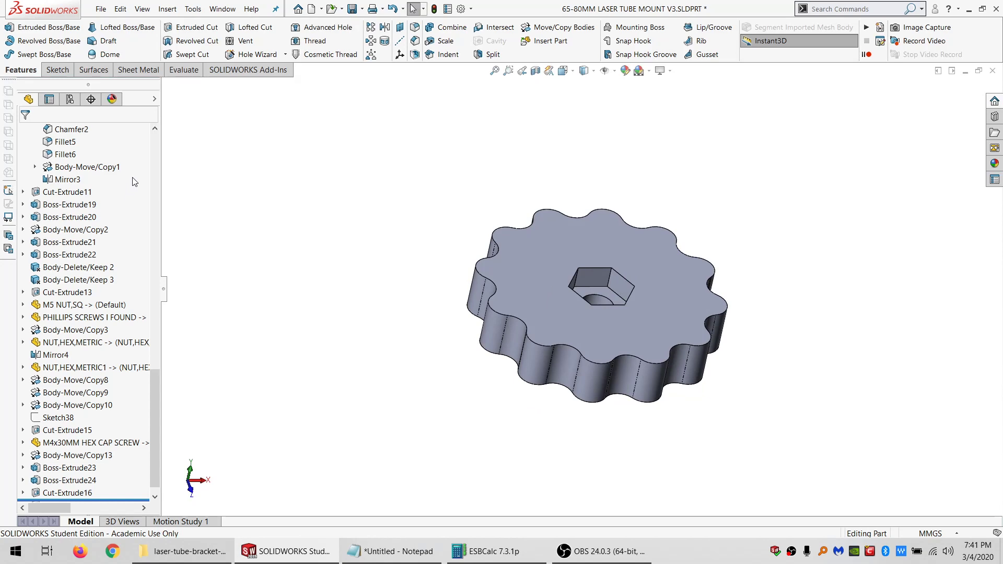
pyautogui.scroll(10, 134, 181)
pyautogui.scroll(6, 81, 192)
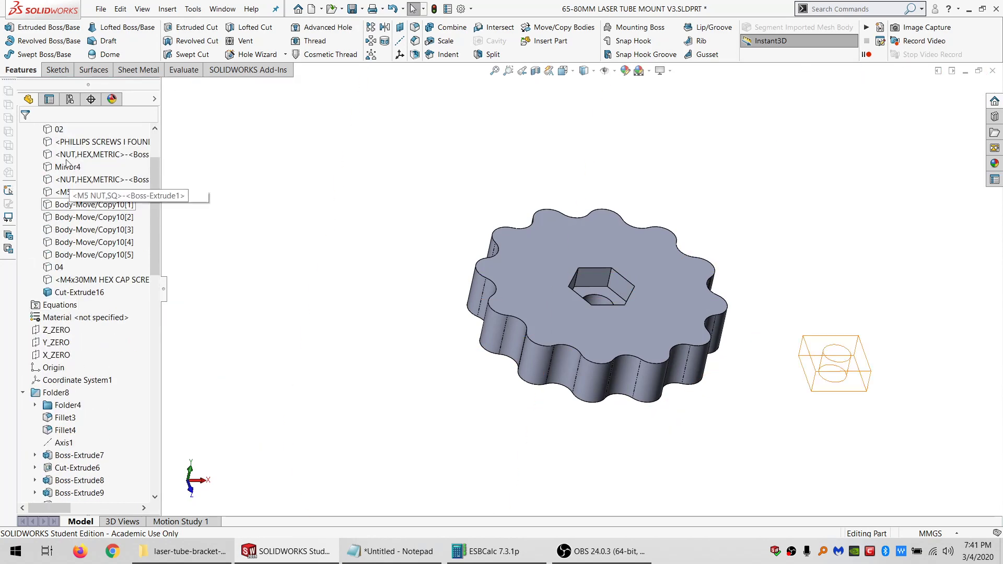
pyautogui.click(71, 179)
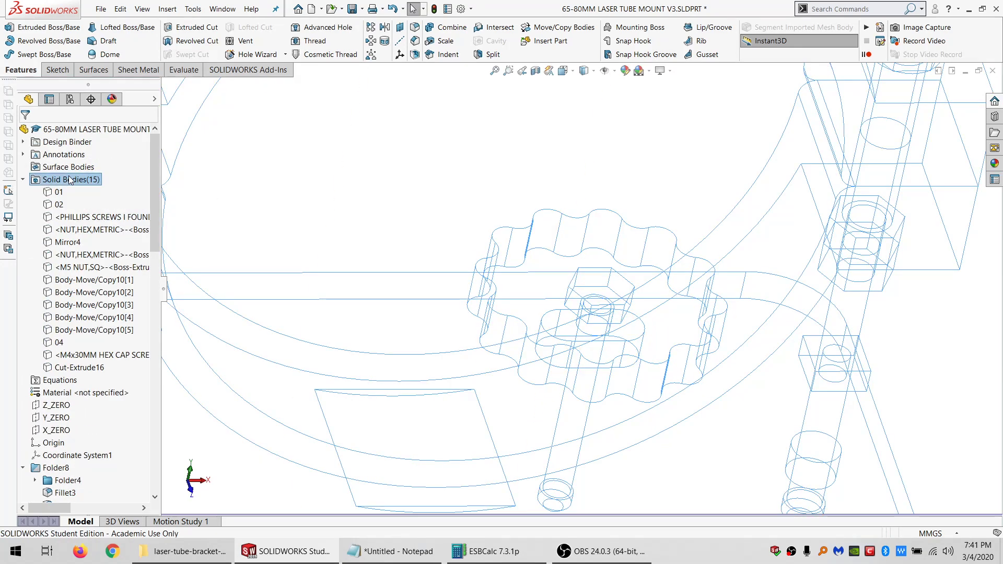
pyautogui.rightClick(70, 179)
pyautogui.click(79, 159)
pyautogui.scroll(4, 619, 259)
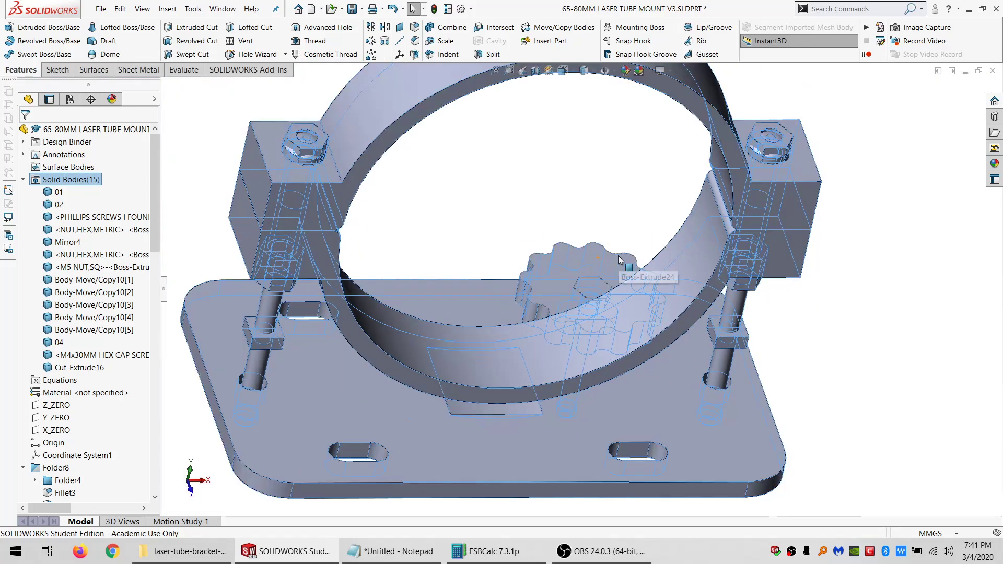
# - Examine how the knob and the M4x30 hex cap screw sit on the base plate
pyautogui.middleClick(619, 261)
pyautogui.moveTo(618, 262); pyautogui.dragTo(395, 180, button='middle')
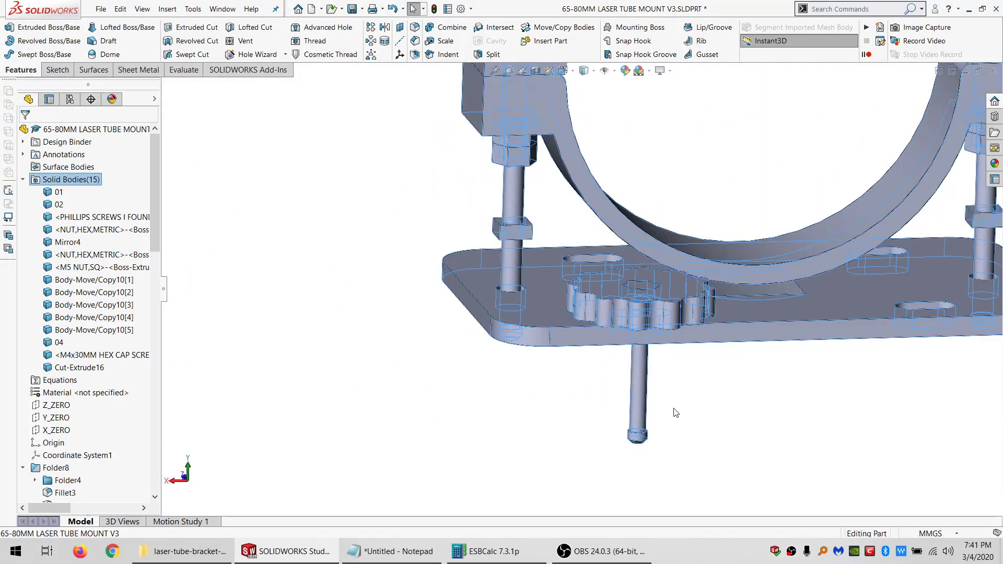
pyautogui.click(674, 410)
pyautogui.scroll(-5, 673, 410)
pyautogui.click(563, 348)
pyautogui.scroll(5, 563, 348)
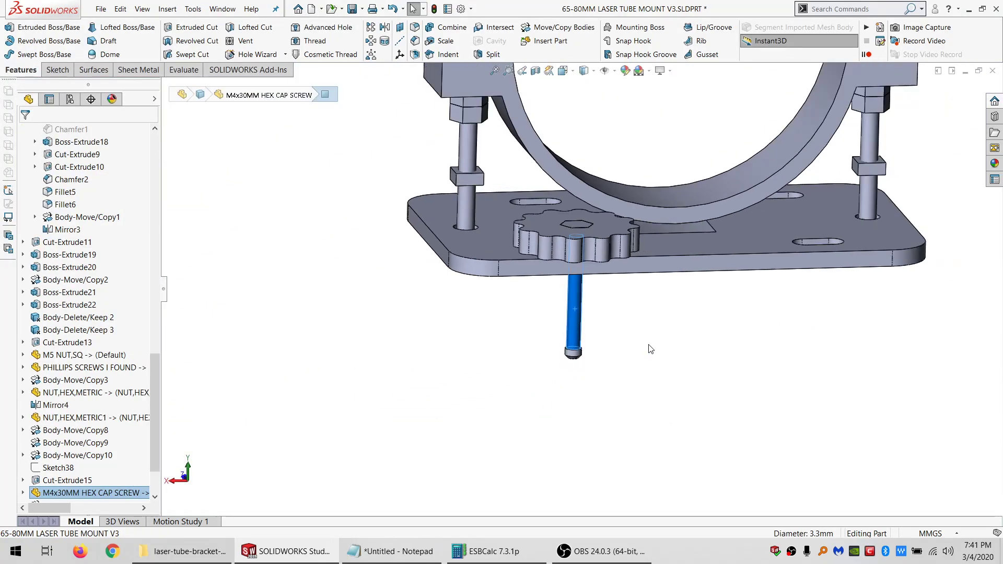
pyautogui.moveTo(563, 348); pyautogui.dragTo(656, 241, button='middle')
pyautogui.scroll(-3, 656, 242)
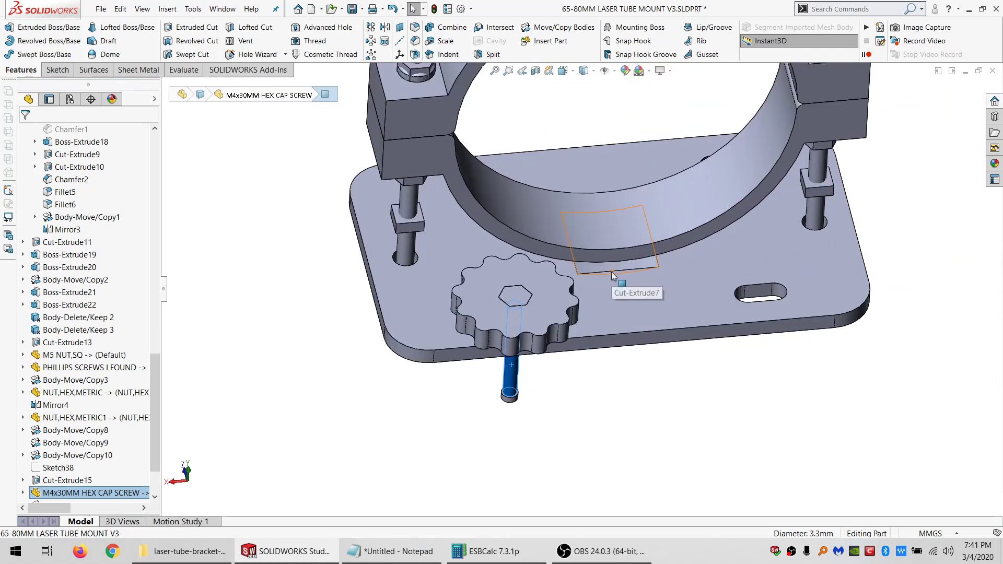
# - Start a sketch on the base plate's upper face and hide the knob body covering the slot
pyautogui.click(601, 286)
pyautogui.click(57, 70)
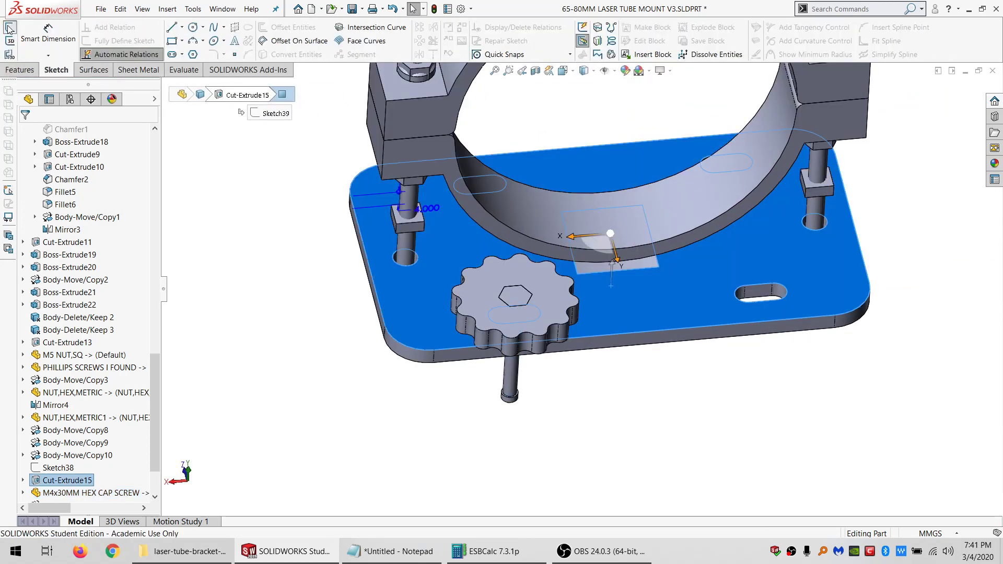
pyautogui.click(9, 29)
pyautogui.rightClick(511, 314)
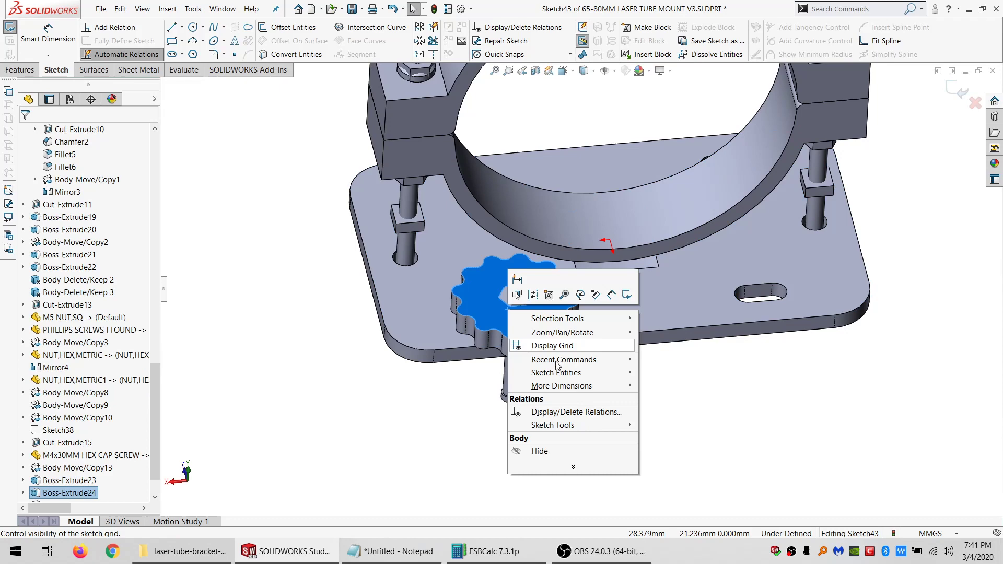
pyautogui.click(561, 453)
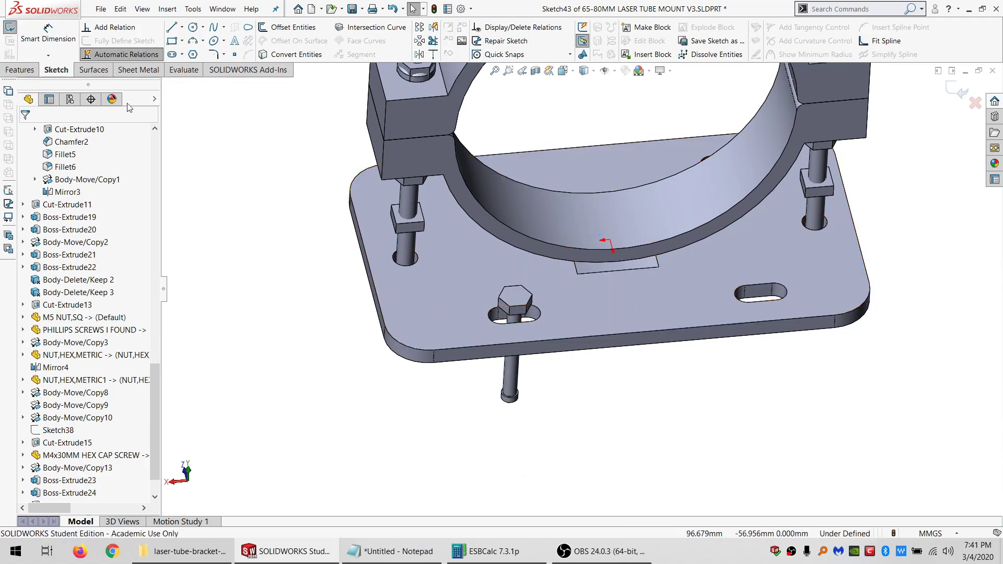
# - Place four sketch points on the base plate's upper face, spread across the area near the two front slots
pyautogui.click(235, 55)
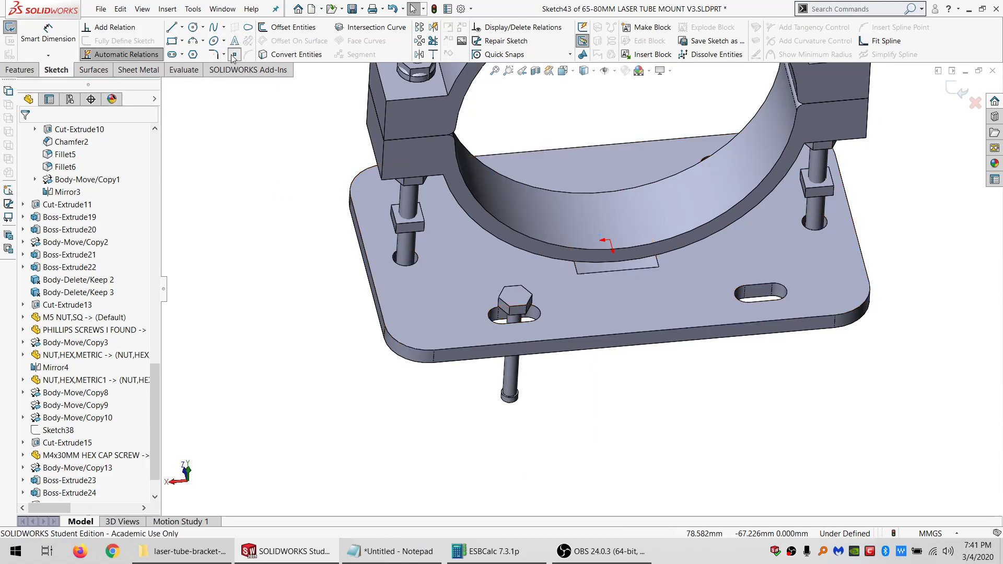
pyautogui.click(452, 300)
pyautogui.click(450, 255)
pyautogui.click(577, 308)
pyautogui.click(640, 289)
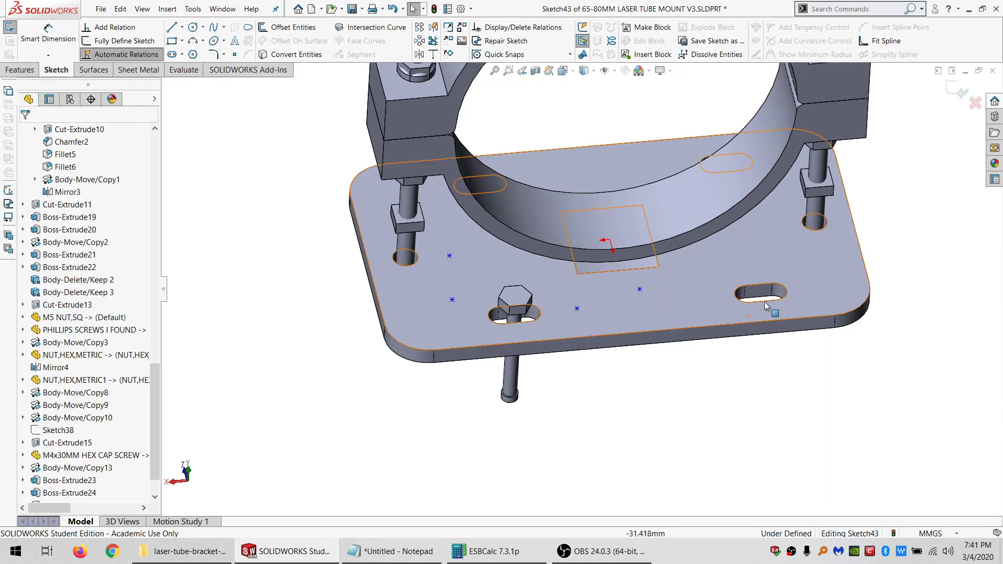
pyautogui.press('Escape')
# - Make one point coincident with the empty front slot's rounded end and another concentric with the screw slot's rounded end
pyautogui.click(641, 291)
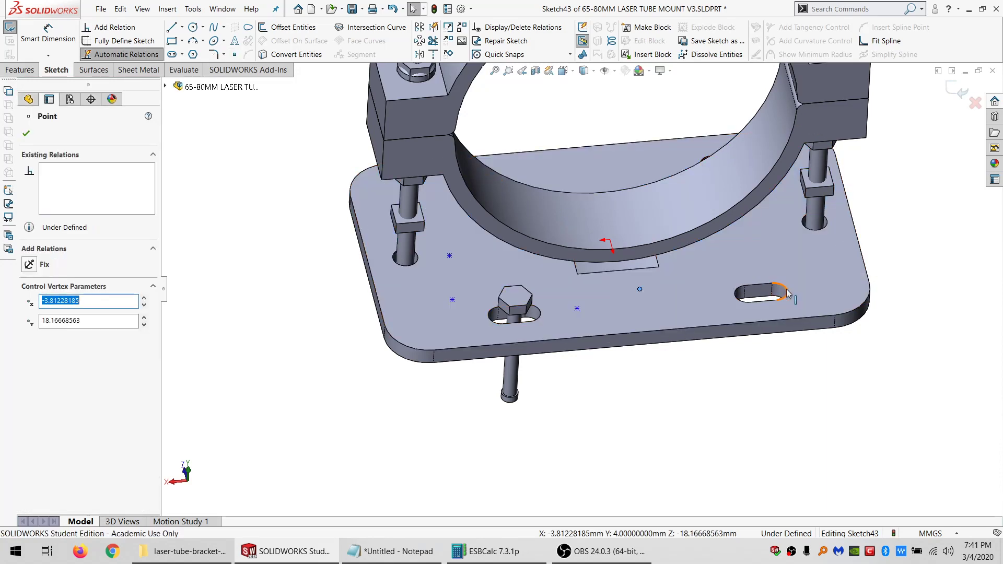
pyautogui.keyDown('ctrl'); pyautogui.click(788, 294); pyautogui.keyUp('ctrl')
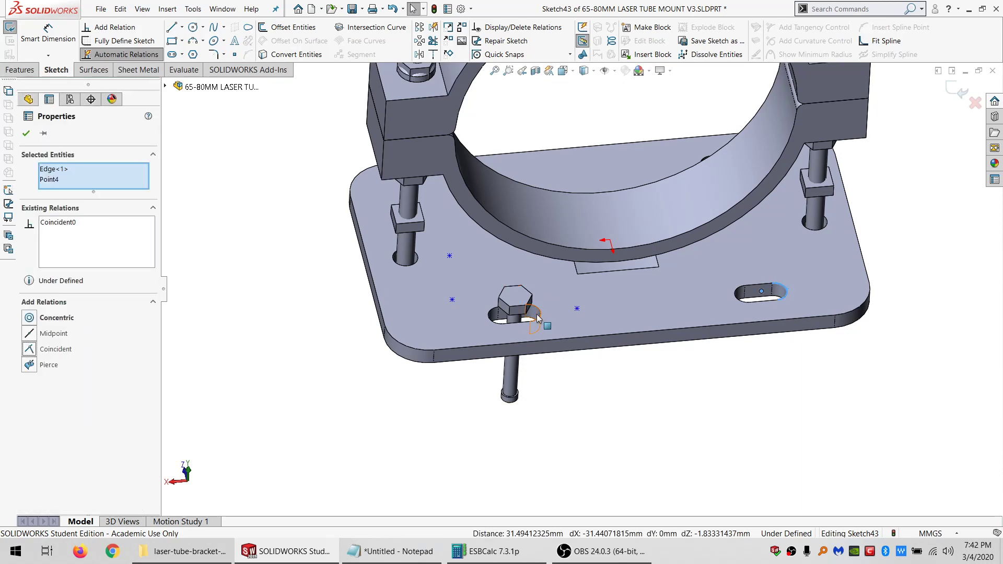
pyautogui.click(541, 313)
pyautogui.keyDown('ctrl'); pyautogui.click(578, 309); pyautogui.keyUp('ctrl')
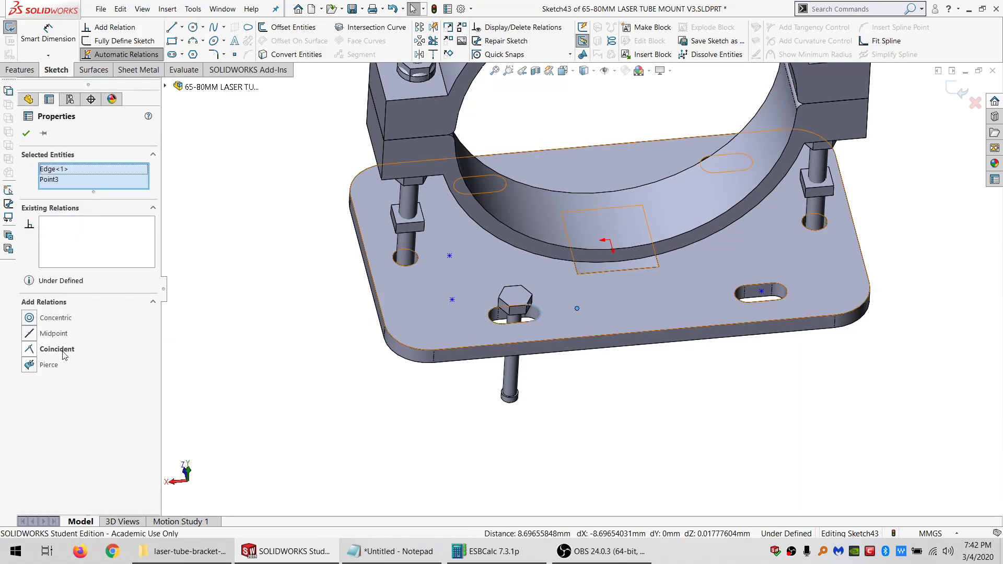
pyautogui.scroll(1, 506, 287)
pyautogui.hotkey('ctrl', 'z')
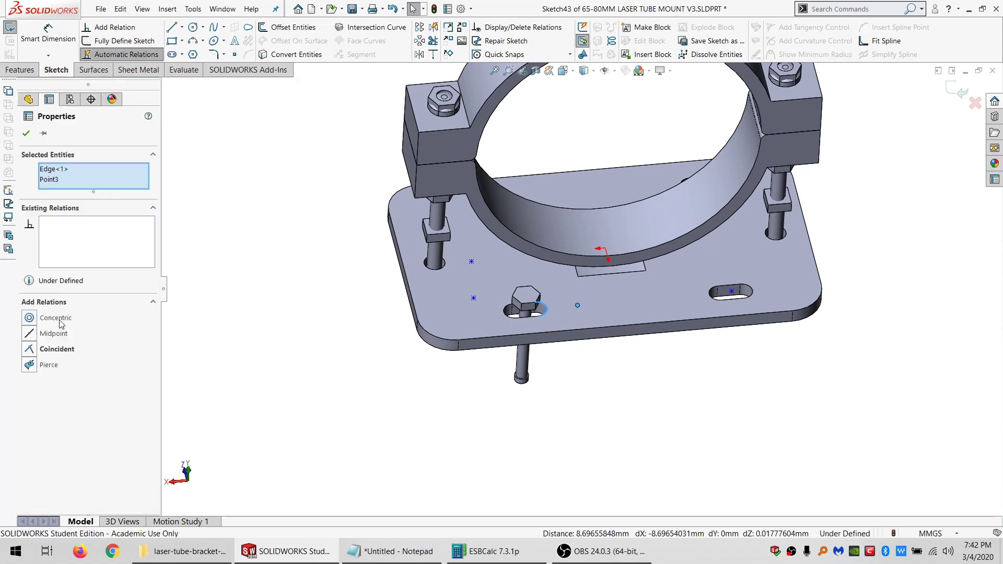
pyautogui.scroll(-2, 795, 298)
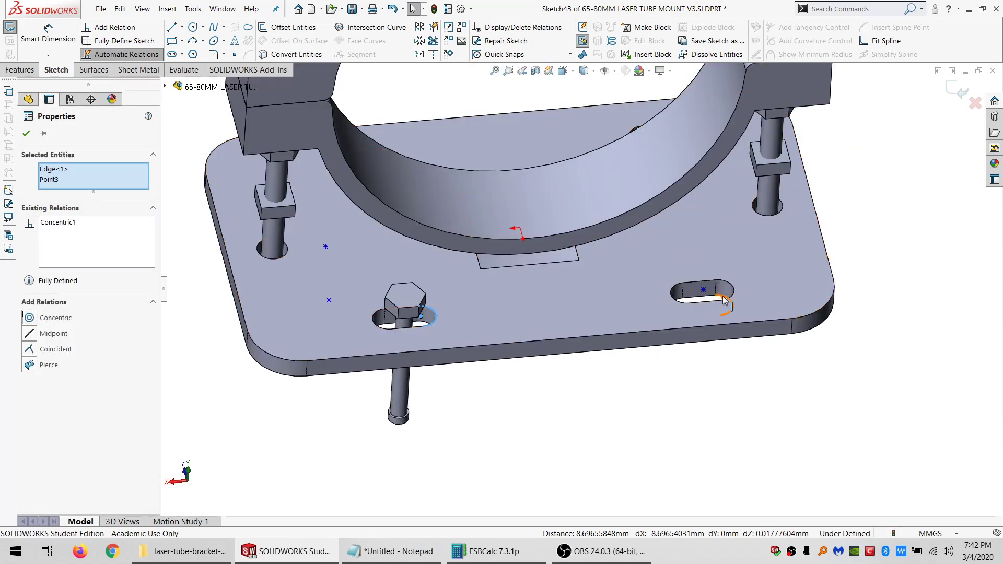
# - Replace the coincident relation on the empty front slot's point with a concentric relation to the slot's end arc
pyautogui.click(703, 290)
pyautogui.click(67, 169)
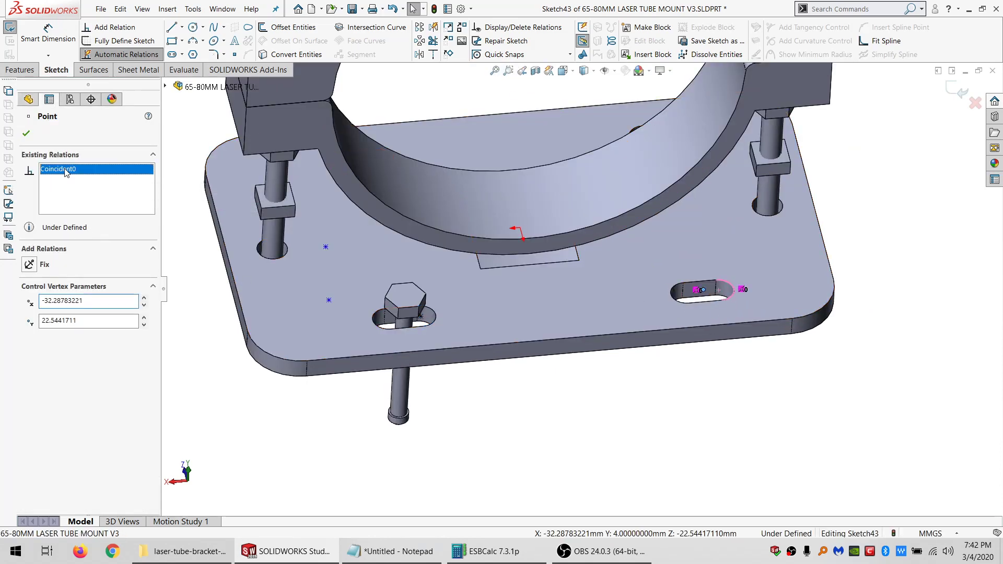
pyautogui.keyDown('ctrl'); pyautogui.click(733, 291); pyautogui.keyUp('ctrl')
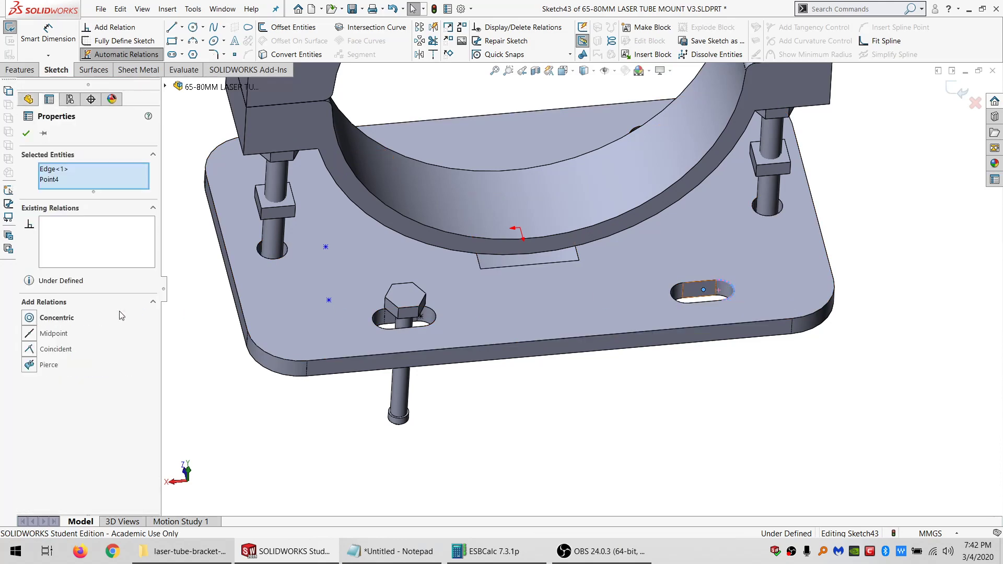
pyautogui.click(47, 319)
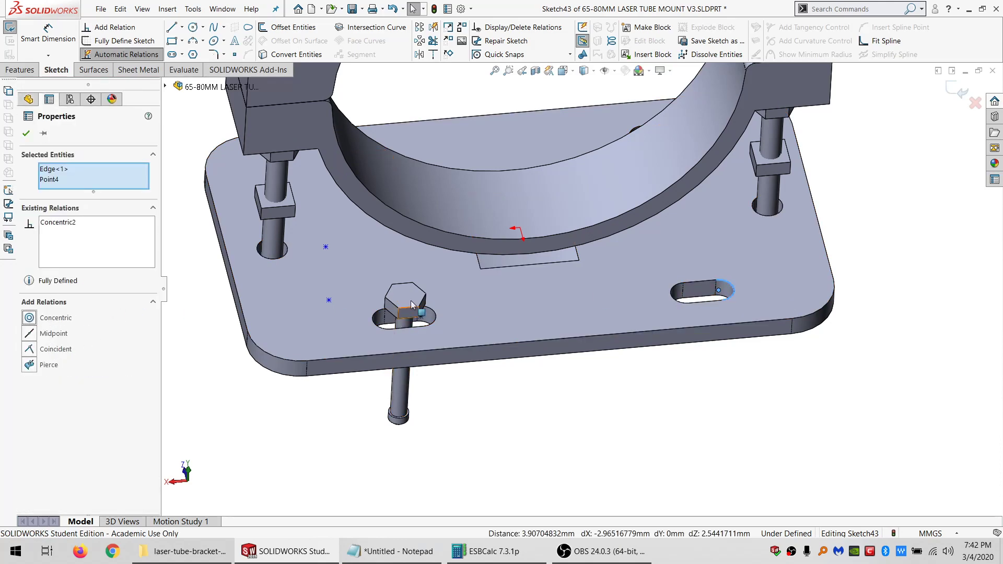
# - Make the remaining two points concentric with the matching end arcs of the two rear slots and exit the sketch
pyautogui.scroll(3, 484, 218)
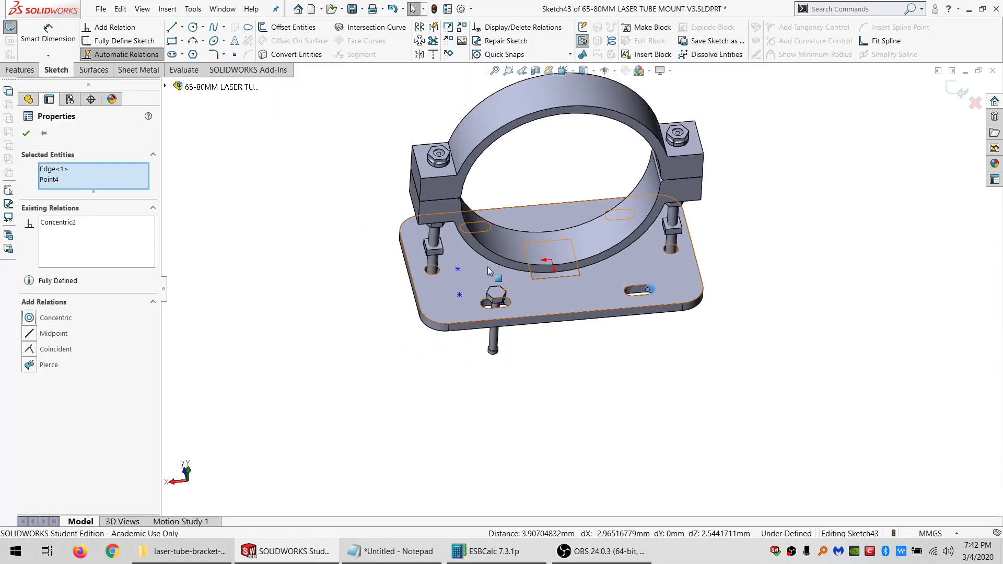
pyautogui.scroll(-4, 520, 274)
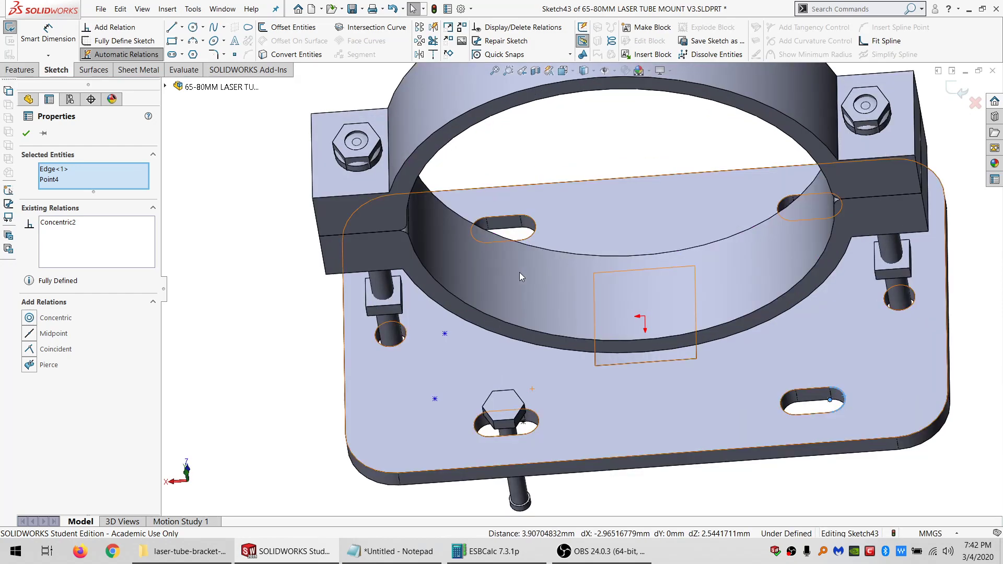
pyautogui.click(534, 224)
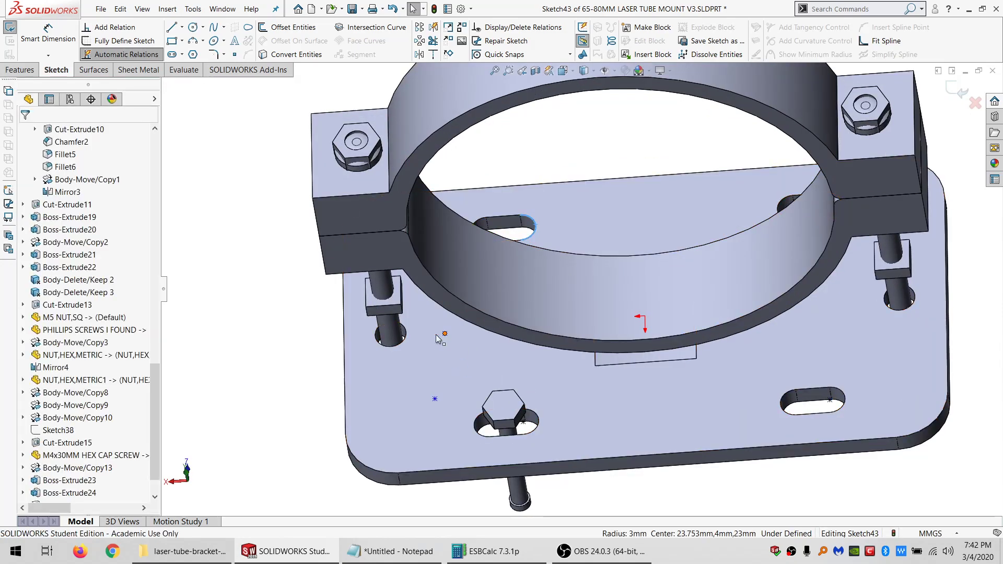
pyautogui.keyDown('ctrl'); pyautogui.click(444, 333); pyautogui.keyUp('ctrl')
pyautogui.click(56, 318)
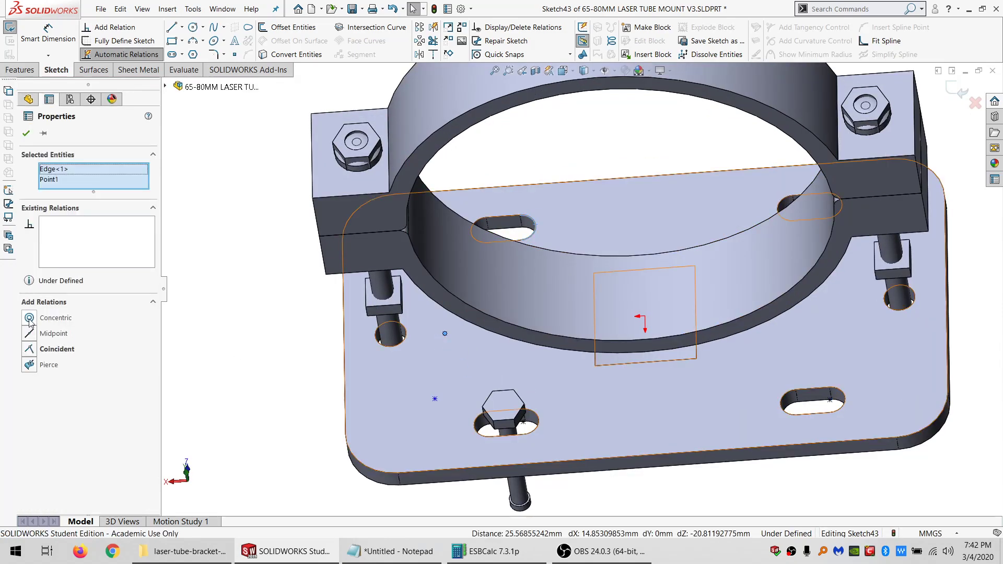
pyautogui.click(435, 398)
pyautogui.moveTo(628, 426); pyautogui.dragTo(687, 417, button='middle')
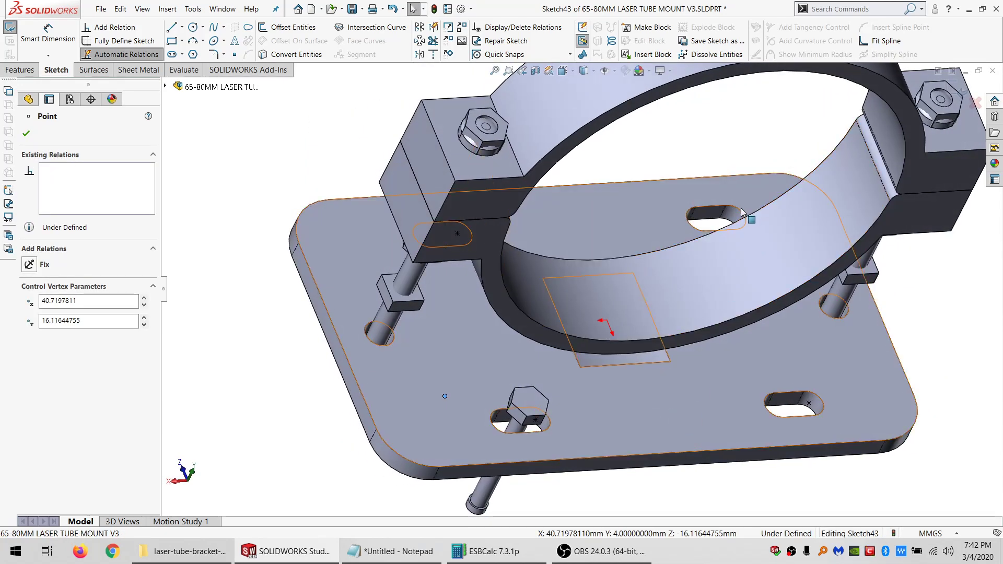
pyautogui.keyDown('ctrl'); pyautogui.click(742, 213); pyautogui.keyUp('ctrl')
pyautogui.click(56, 319)
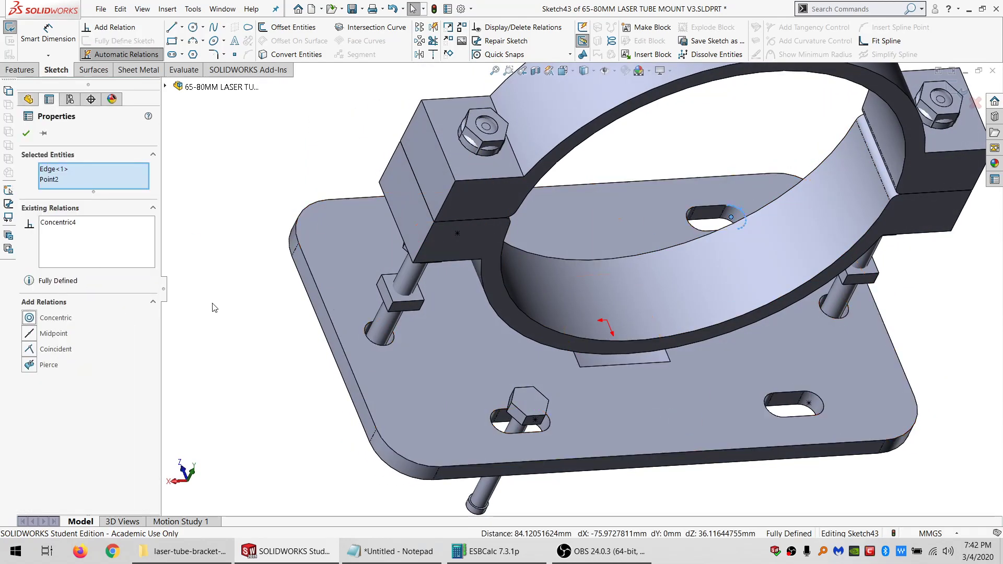
pyautogui.click(242, 310)
pyautogui.click(10, 27)
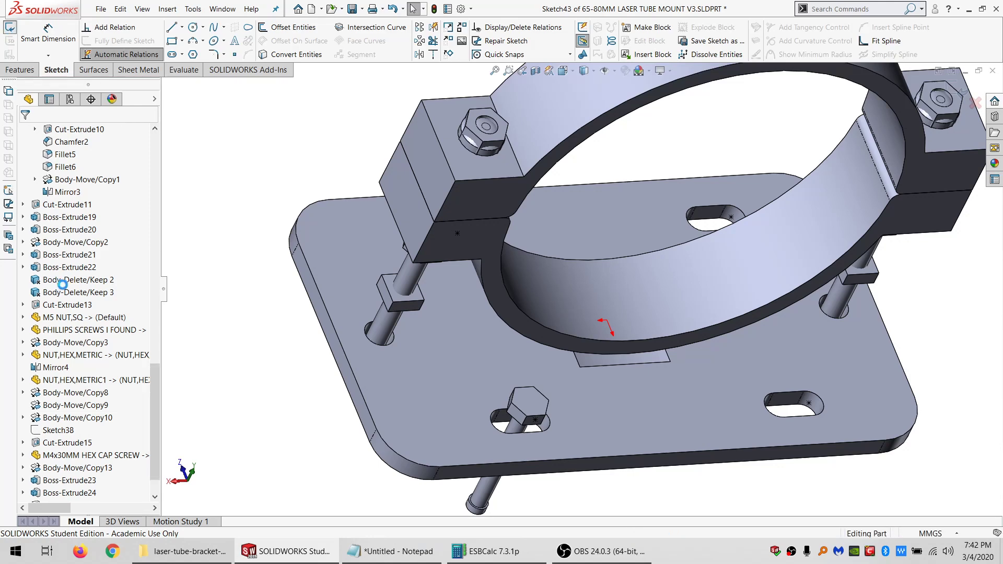
# - Create a sketch-driven pattern of the M4x30 screw and knob bodies on the four-point sketch, using the screw slot's point as reference
pyautogui.scroll(15, 61, 286)
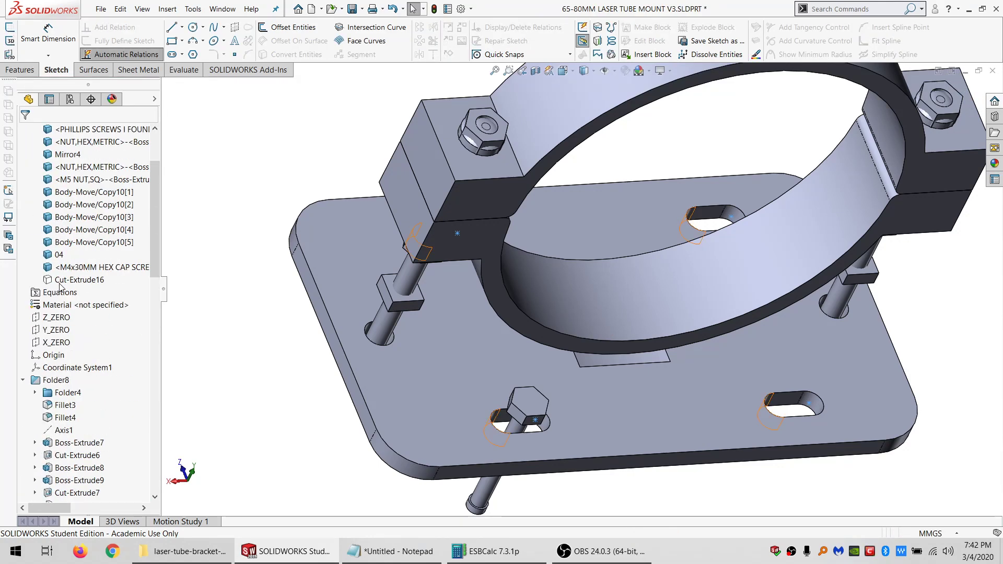
pyautogui.click(65, 269)
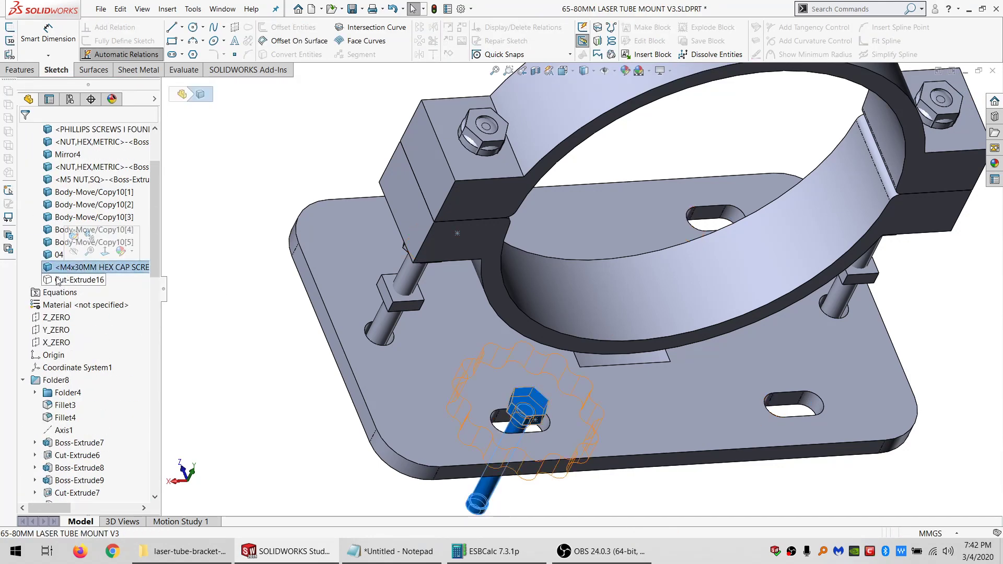
pyautogui.click(71, 279)
pyautogui.click(66, 261)
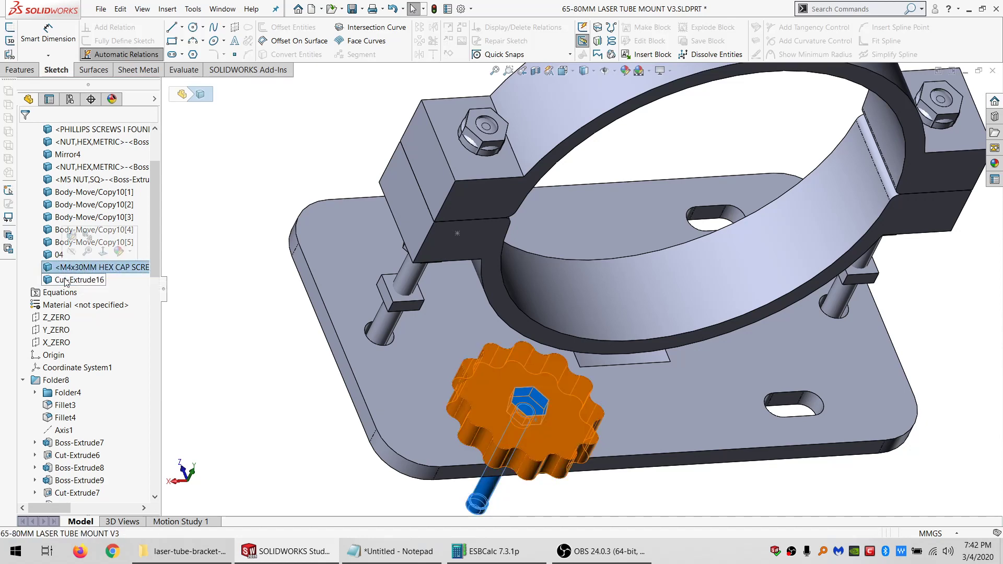
pyautogui.click(20, 70)
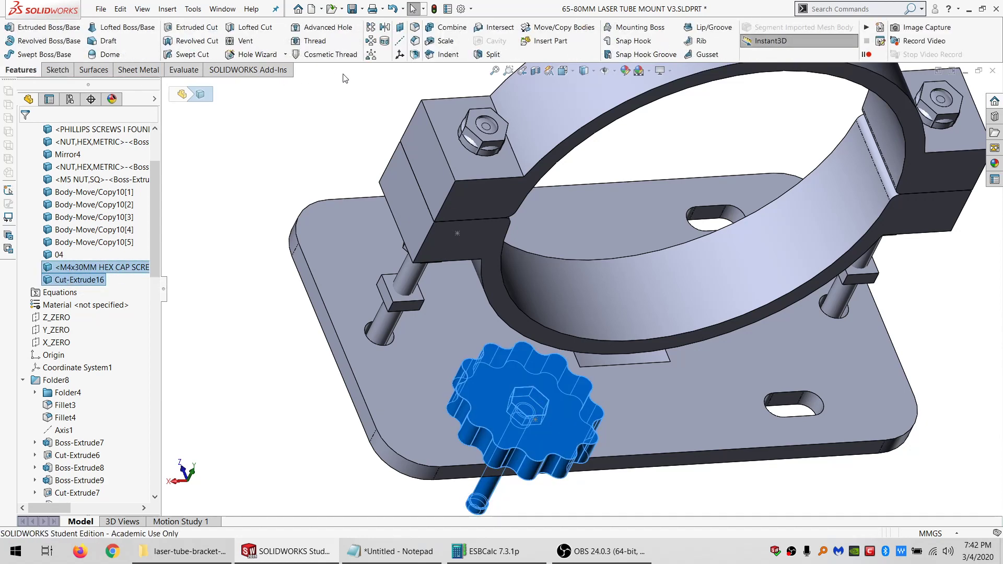
pyautogui.click(373, 55)
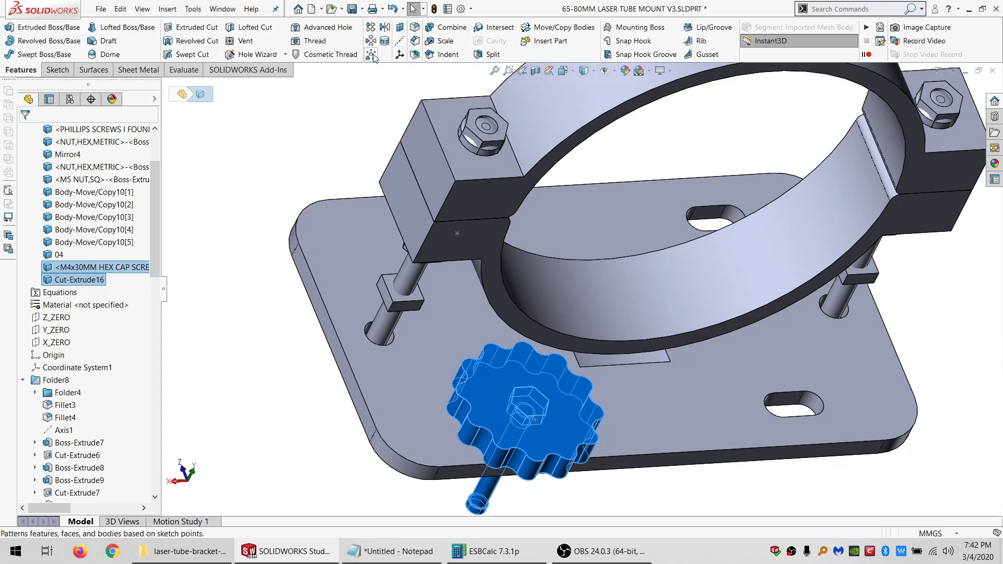
pyautogui.click(30, 99)
pyautogui.scroll(-3, 219, 347)
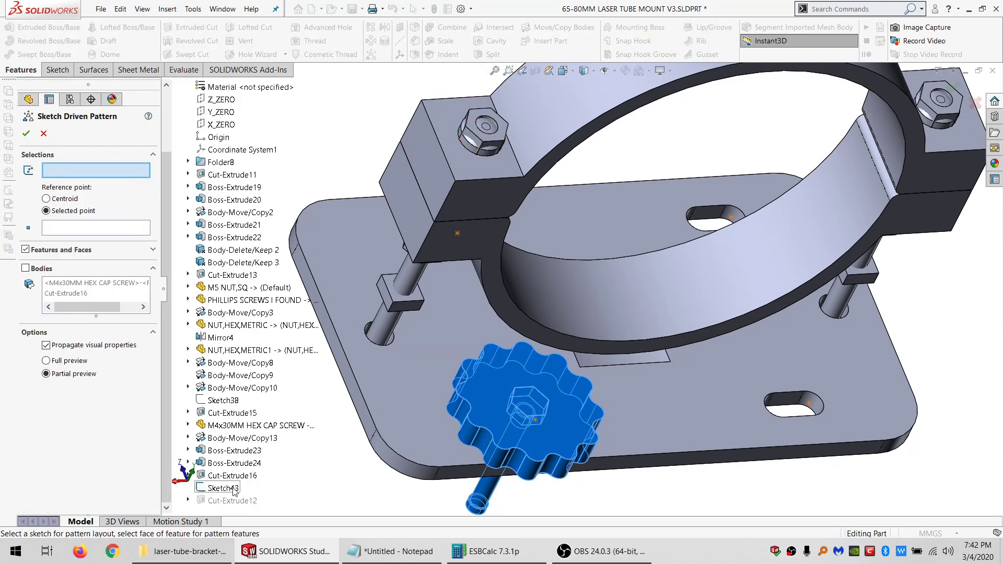
pyautogui.click(223, 488)
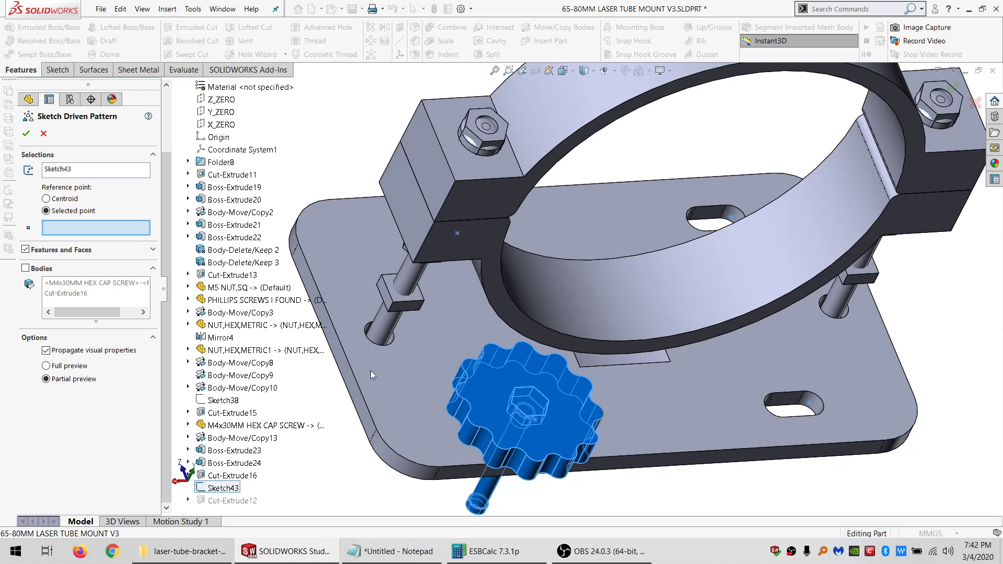
pyautogui.click(536, 420)
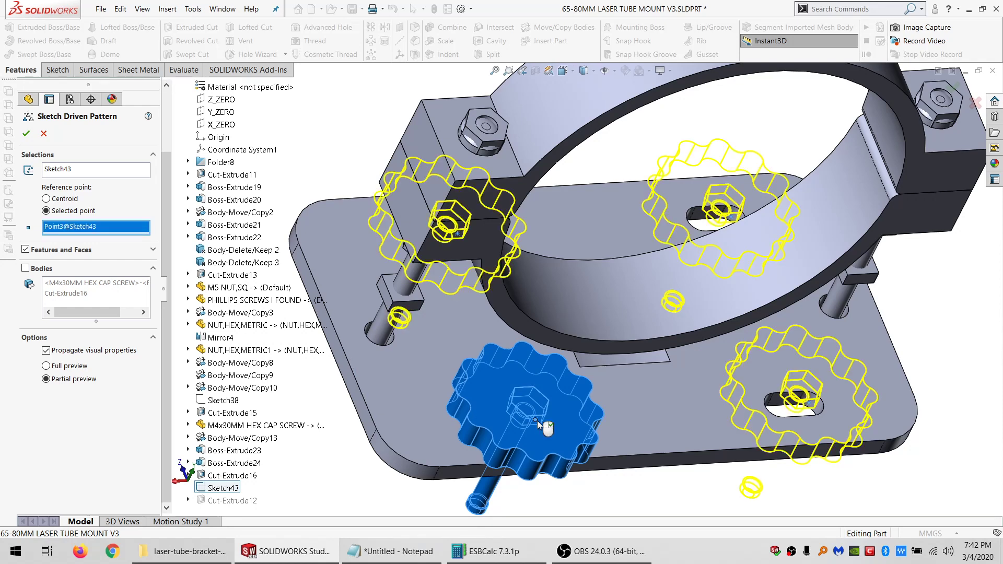
pyautogui.click(26, 269)
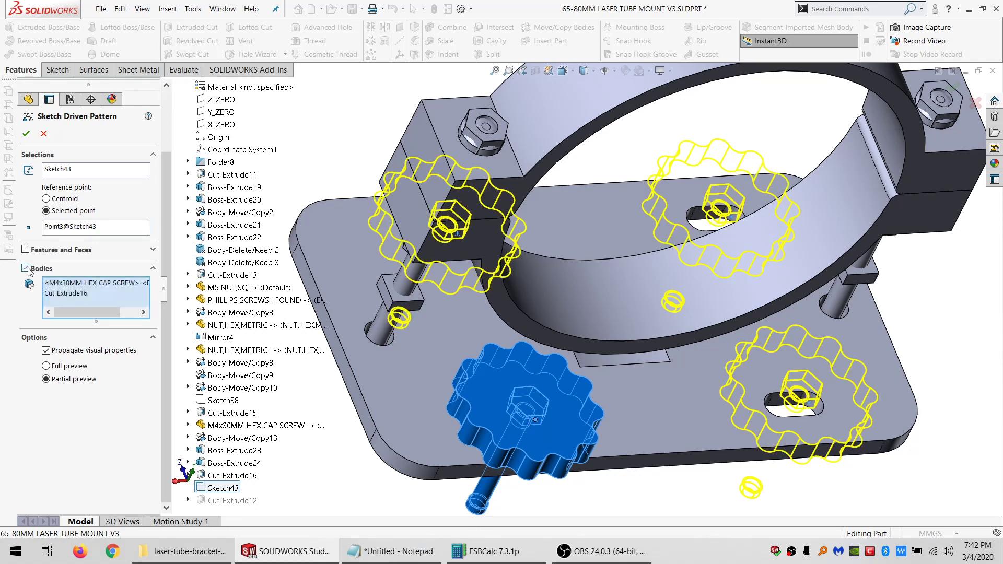
pyautogui.click(30, 138)
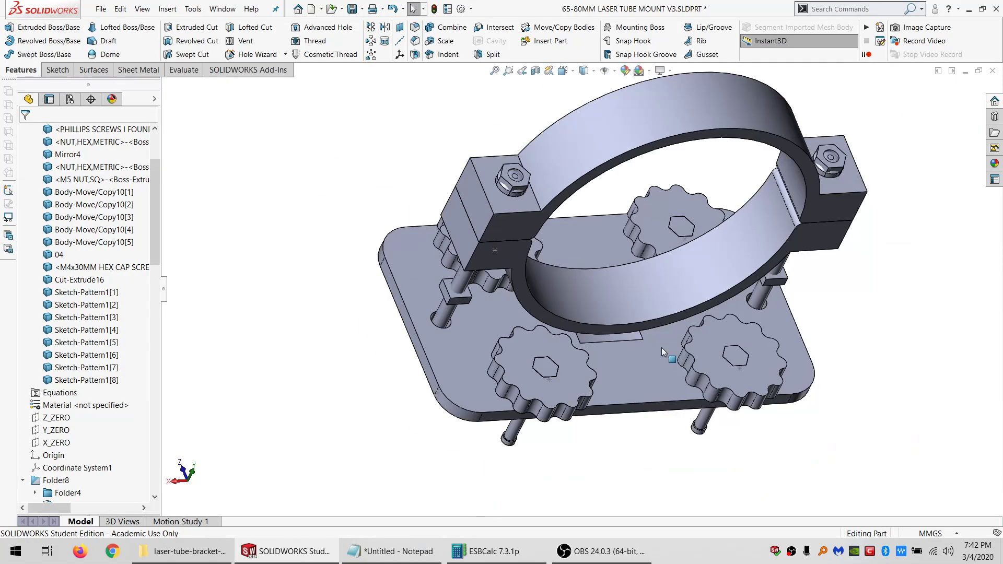
# - Delete the patterned knob and screw bodies that duplicate the originals, Sketch-Pattern1[3] and Sketch-Pattern1[7]
pyautogui.moveTo(641, 350); pyautogui.dragTo(587, 262, button='middle')
pyautogui.scroll(-3, 647, 392)
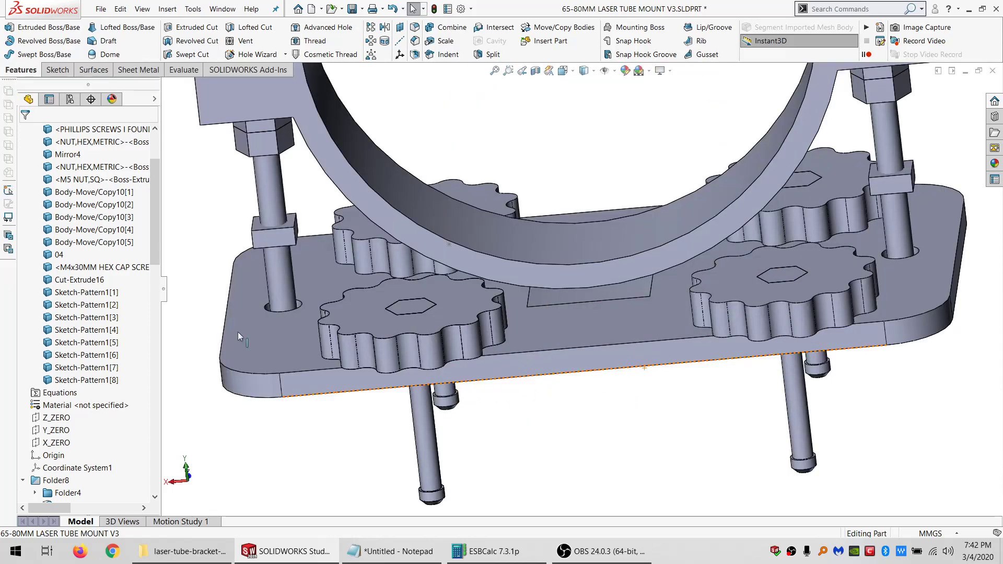
pyautogui.moveTo(416, 421); pyautogui.dragTo(397, 412, button='middle')
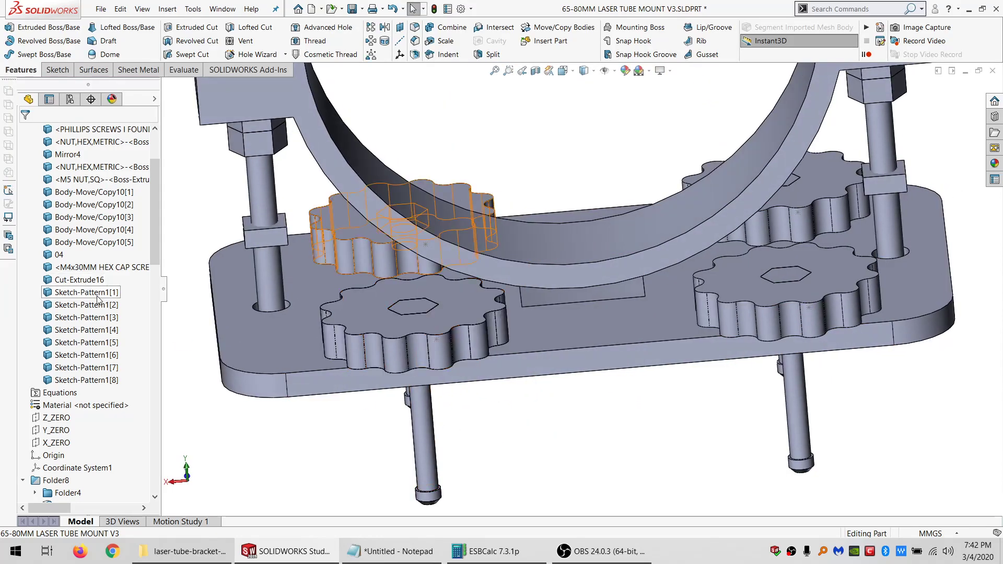
pyautogui.click(99, 319)
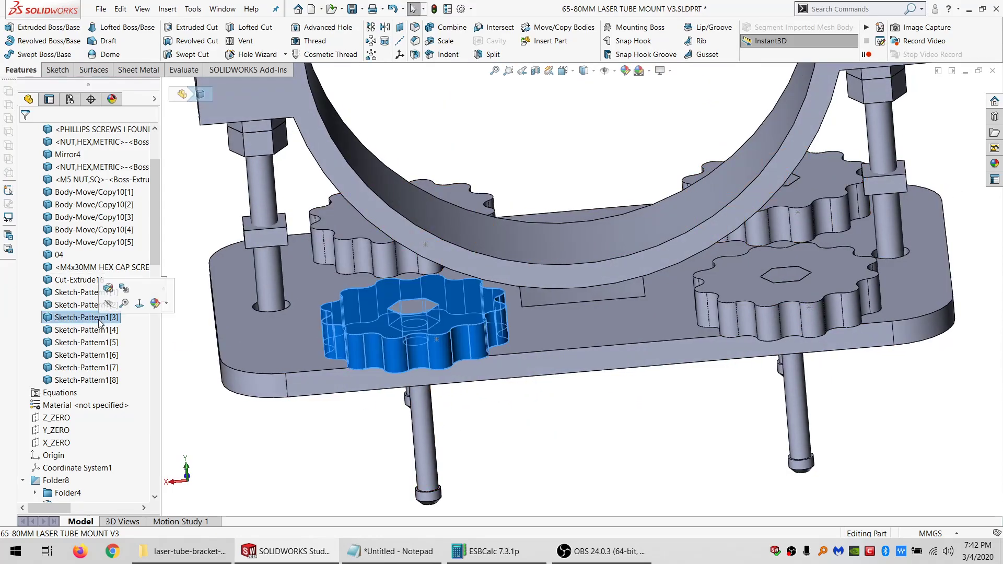
pyautogui.keyDown('ctrl'); pyautogui.click(99, 368); pyautogui.keyUp('ctrl')
pyautogui.press('Delete')
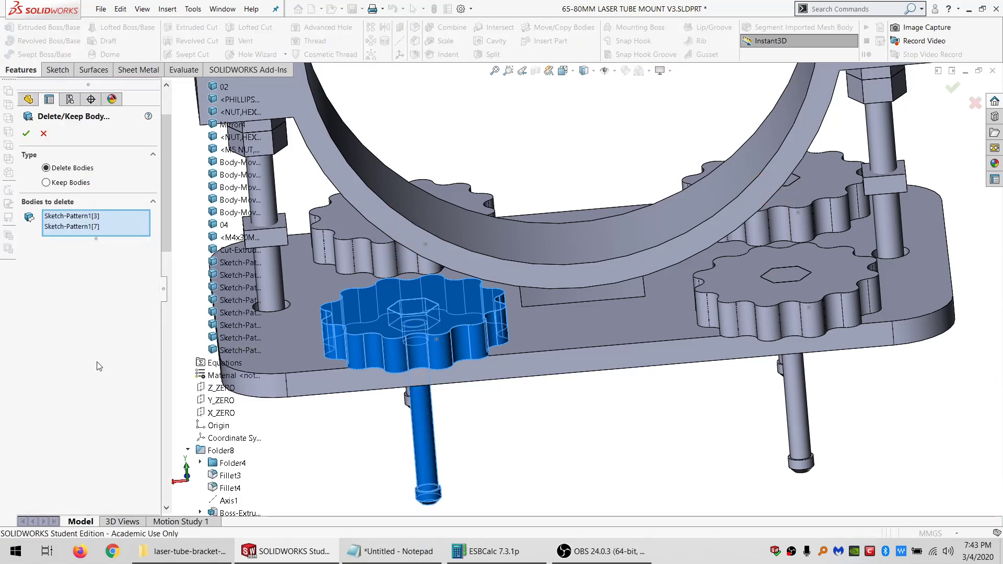
pyautogui.press('Return')
# - Hide the four-point sketch that drives the knob and screw pattern
pyautogui.scroll(-20, 120, 396)
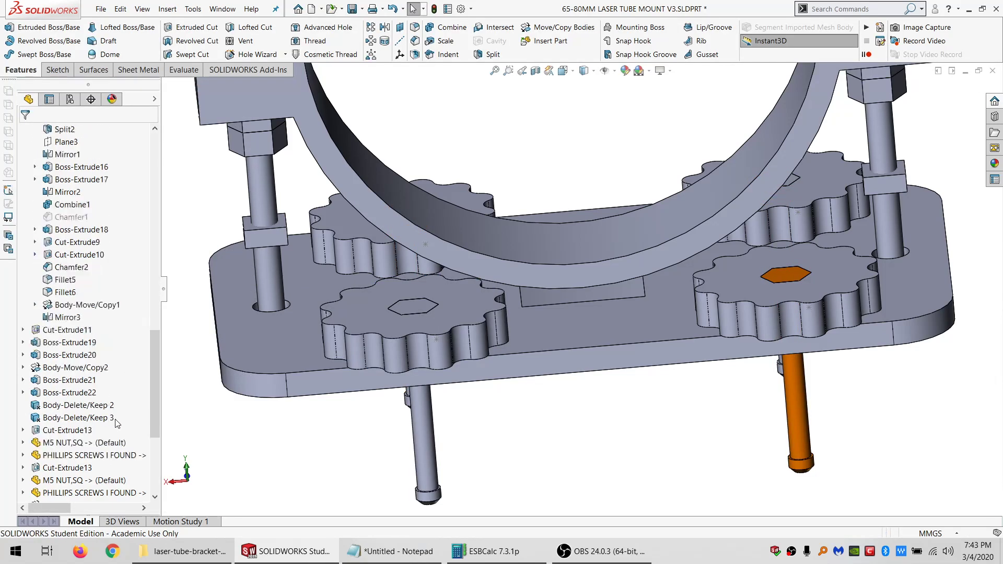
pyautogui.click(57, 455)
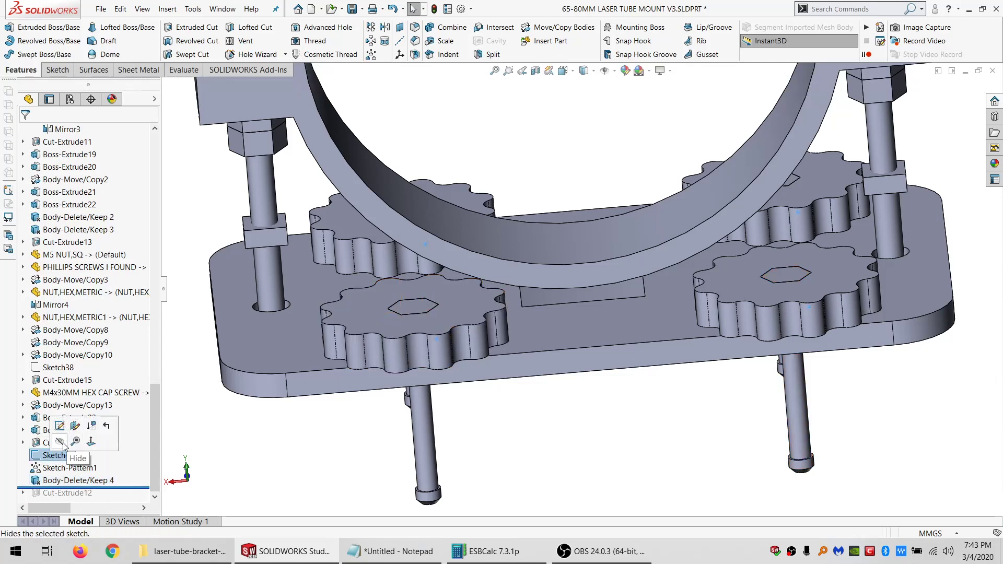
pyautogui.click(249, 445)
pyautogui.scroll(7, 591, 292)
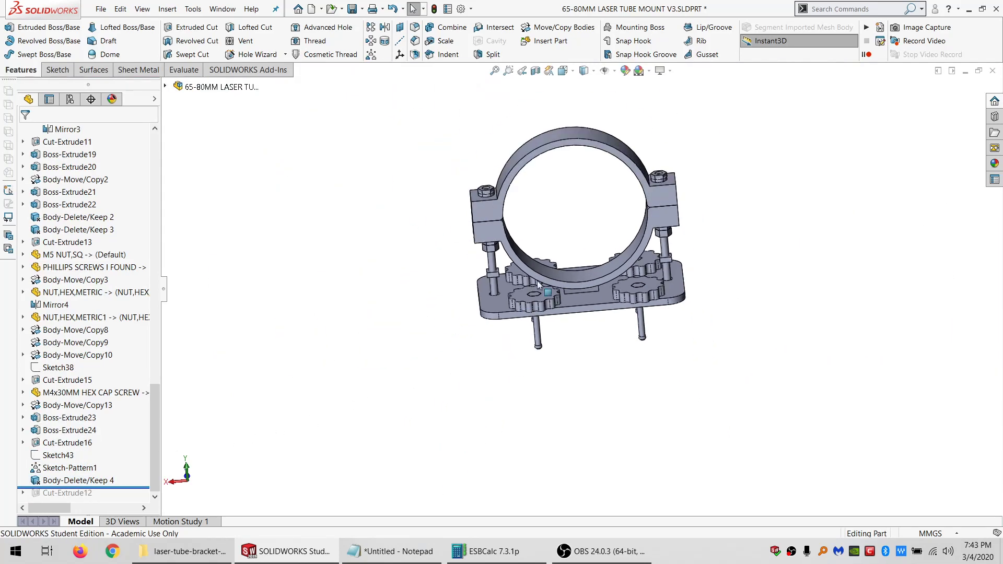
pyautogui.scroll(-2, 618, 302)
pyautogui.scroll(-5, 618, 302)
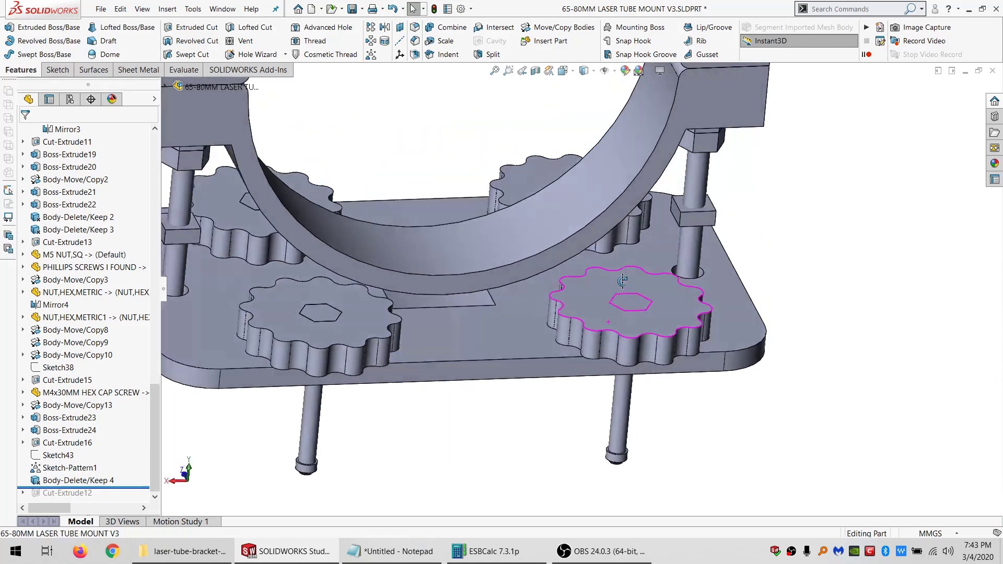
pyautogui.scroll(4, 611, 311)
pyautogui.moveTo(610, 312); pyautogui.dragTo(538, 301, button='middle')
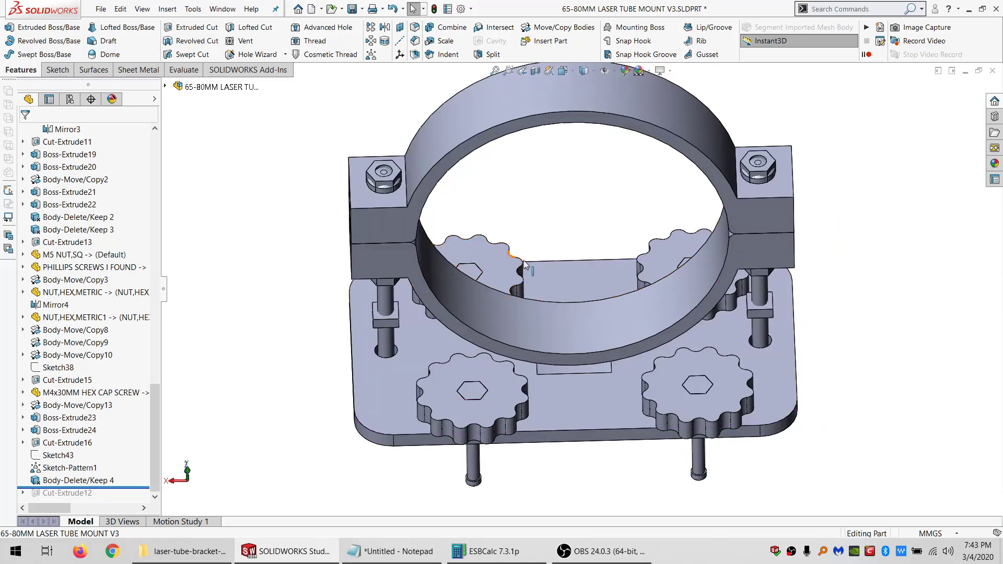
pyautogui.moveTo(524, 265); pyautogui.dragTo(732, 314, button='middle')
pyautogui.click(753, 324)
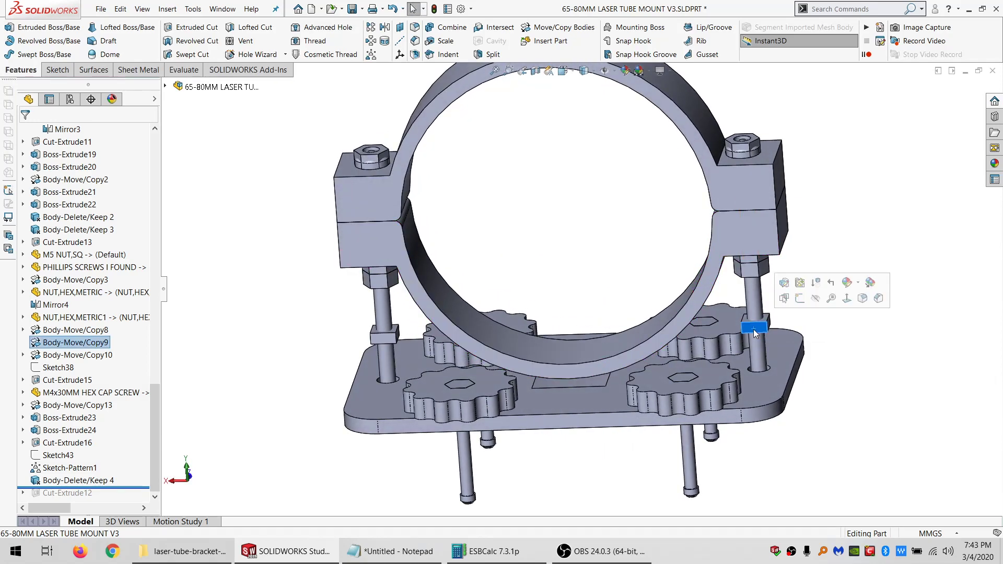
pyautogui.click(377, 341)
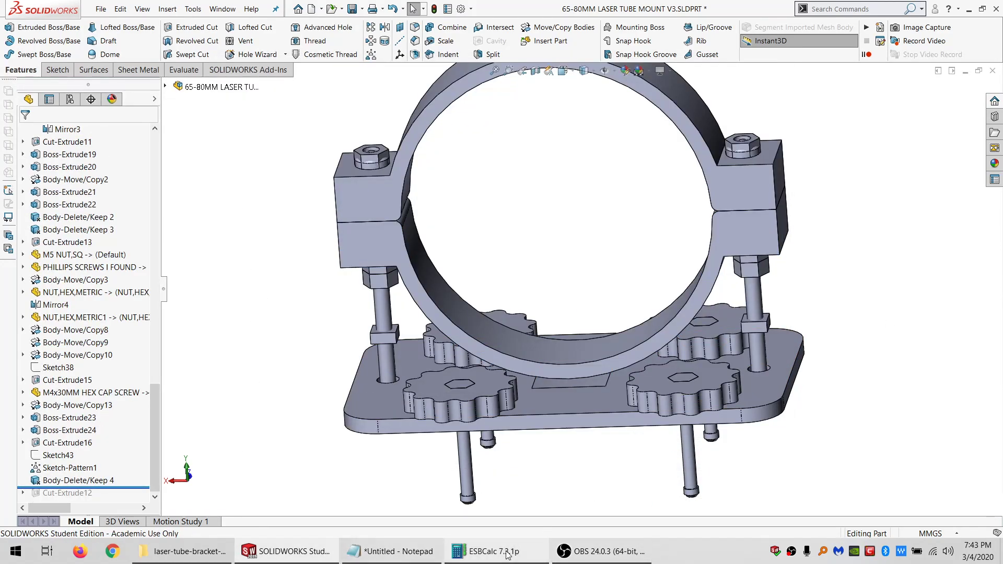
# - Switch to the Notepad notes and look up the width of the 65-80 rubber adapter
pyautogui.click(502, 552)
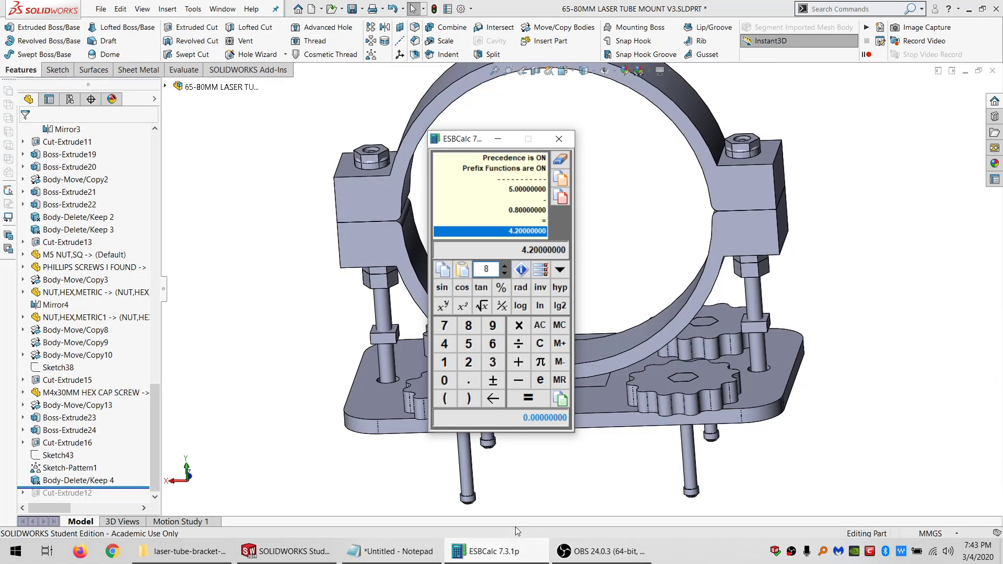
pyautogui.click(392, 552)
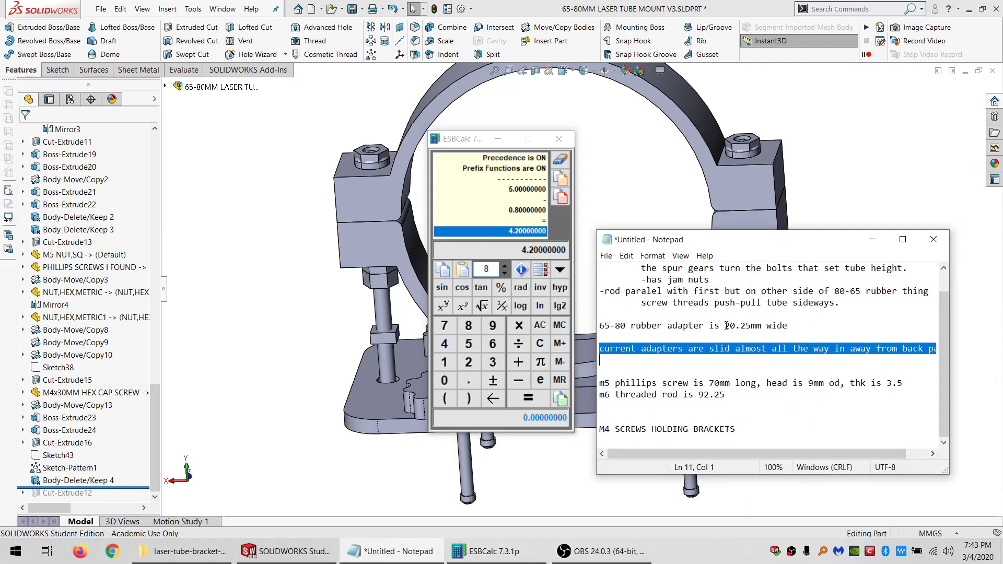
pyautogui.moveTo(625, 325); pyautogui.dragTo(614, 325)
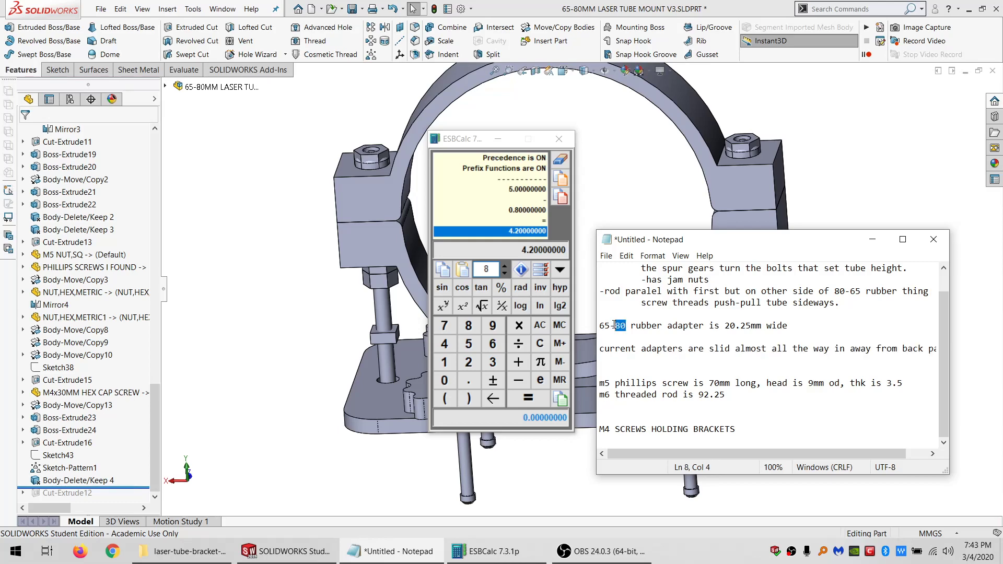
pyautogui.rightClick(615, 326)
pyautogui.click(639, 318)
pyautogui.moveTo(709, 325); pyautogui.dragTo(621, 324)
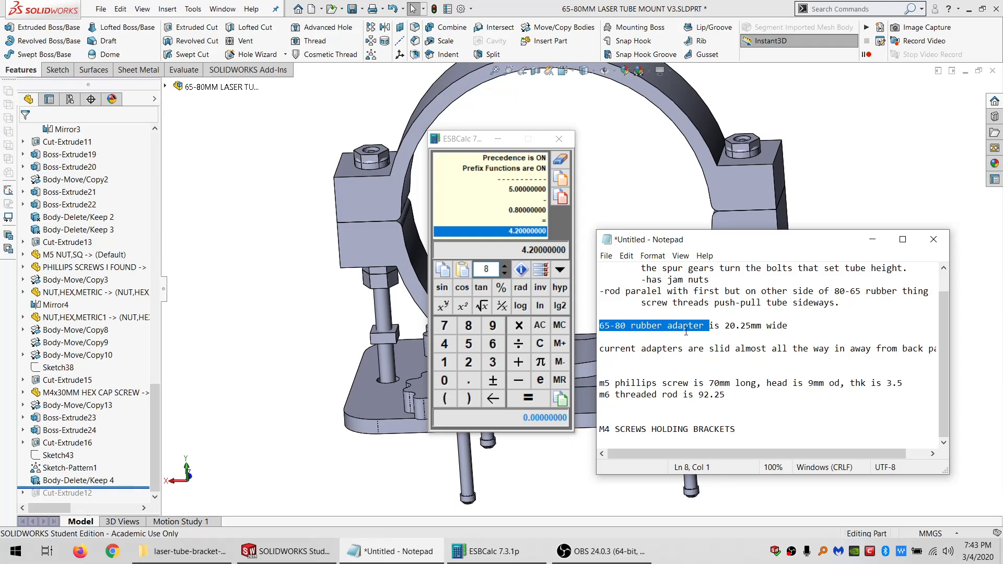
# - Return to SOLIDWORKS and check the clamp ring's width across the side faces of its upper and lower halves
pyautogui.click(711, 165)
pyautogui.moveTo(711, 164); pyautogui.dragTo(815, 178, button='middle')
pyautogui.scroll(-5, 815, 178)
pyautogui.click(805, 183)
pyautogui.scroll(5, 763, 197)
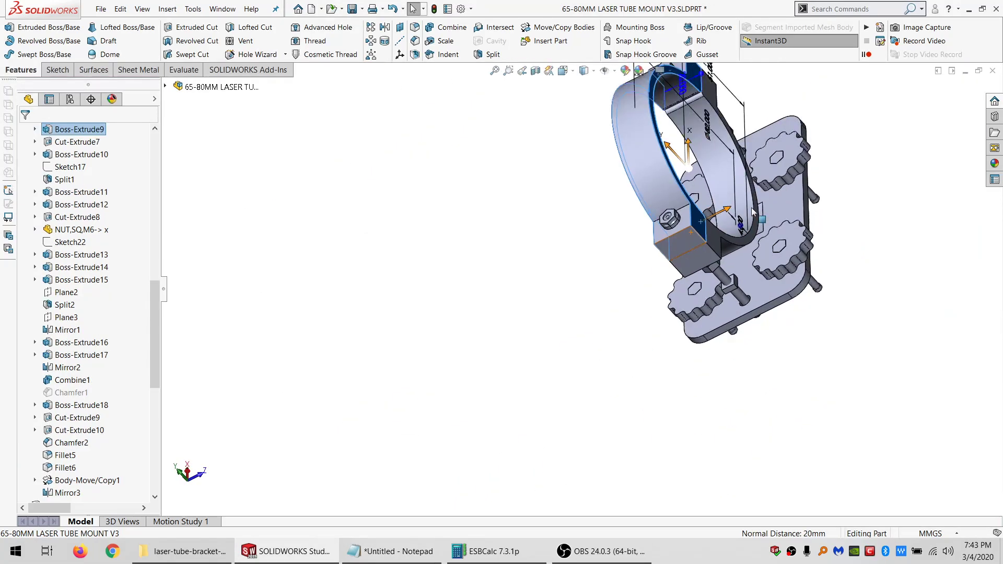
pyautogui.moveTo(653, 235); pyautogui.dragTo(595, 332, button='middle')
pyautogui.scroll(-3, 596, 332)
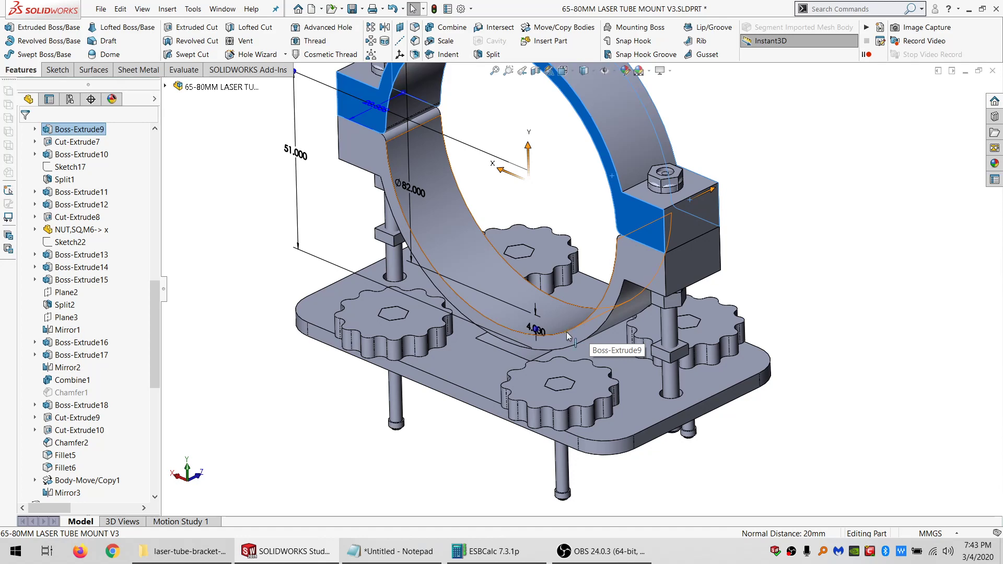
pyautogui.scroll(2, 569, 336)
pyautogui.scroll(-2, 547, 338)
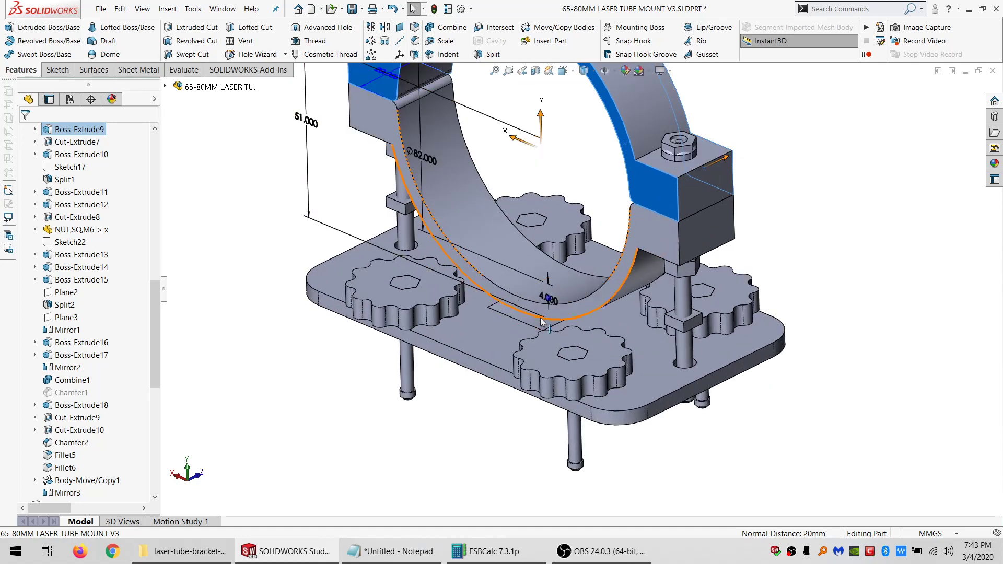
pyautogui.moveTo(546, 339); pyautogui.dragTo(463, 323, button='middle')
pyautogui.click(609, 312)
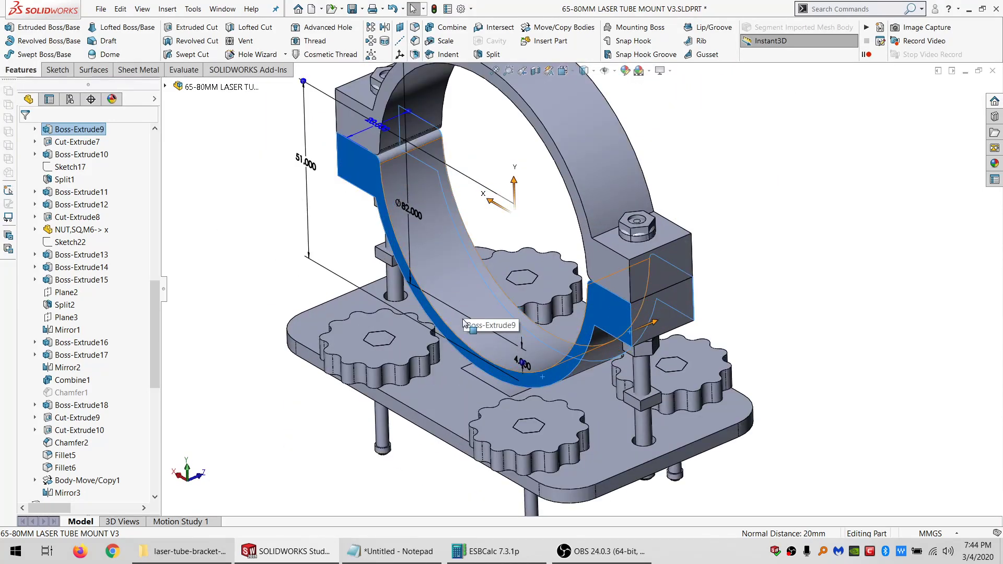
# - Examine the lower clamp half's inner cylindrical surface and the ring's side faces from both sides
pyautogui.click(391, 311)
pyautogui.click(266, 265)
pyautogui.click(431, 268)
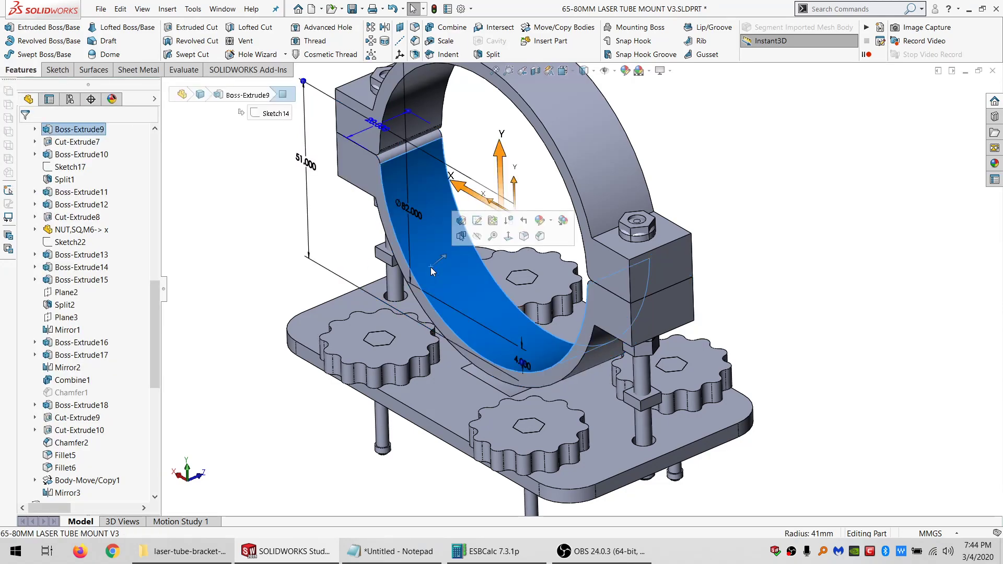
pyautogui.moveTo(461, 322); pyautogui.dragTo(391, 345, button='middle')
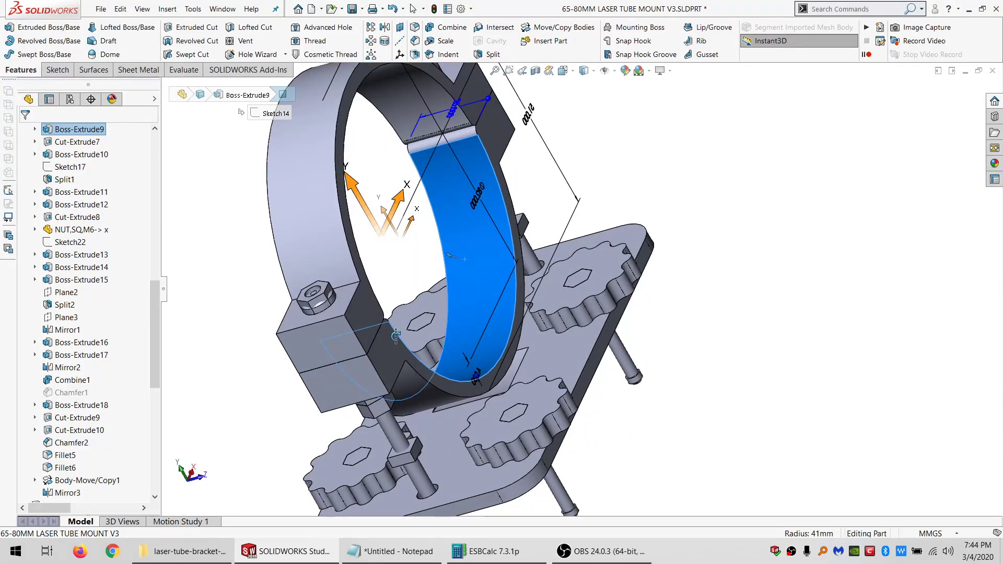
pyautogui.moveTo(396, 336)
pyautogui.mouseDown(button='middle')
pyautogui.moveTo(497, 325)
pyautogui.moveTo(484, 337)
pyautogui.moveTo(406, 335)
pyautogui.mouseUp(button='middle')
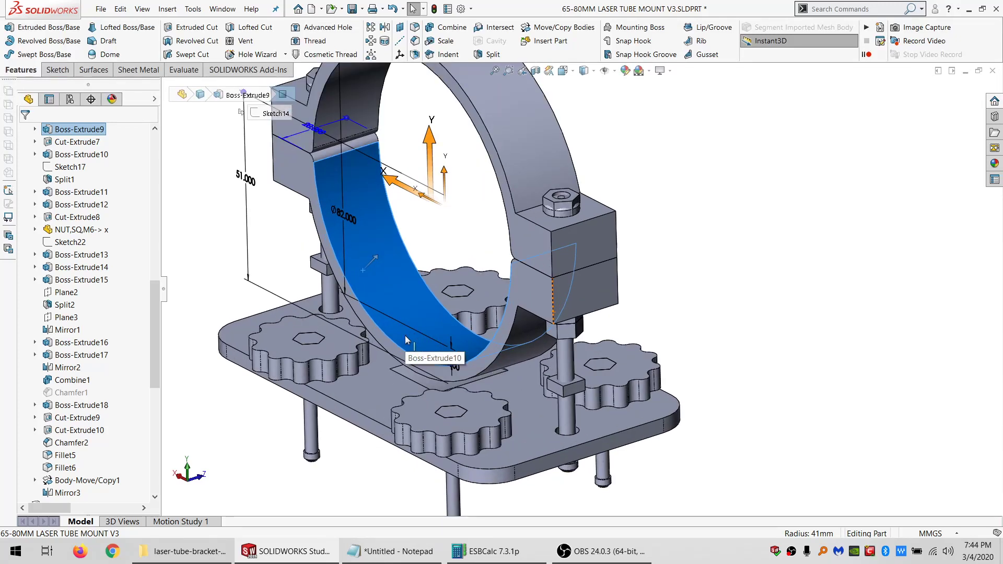
pyautogui.scroll(3, 405, 315)
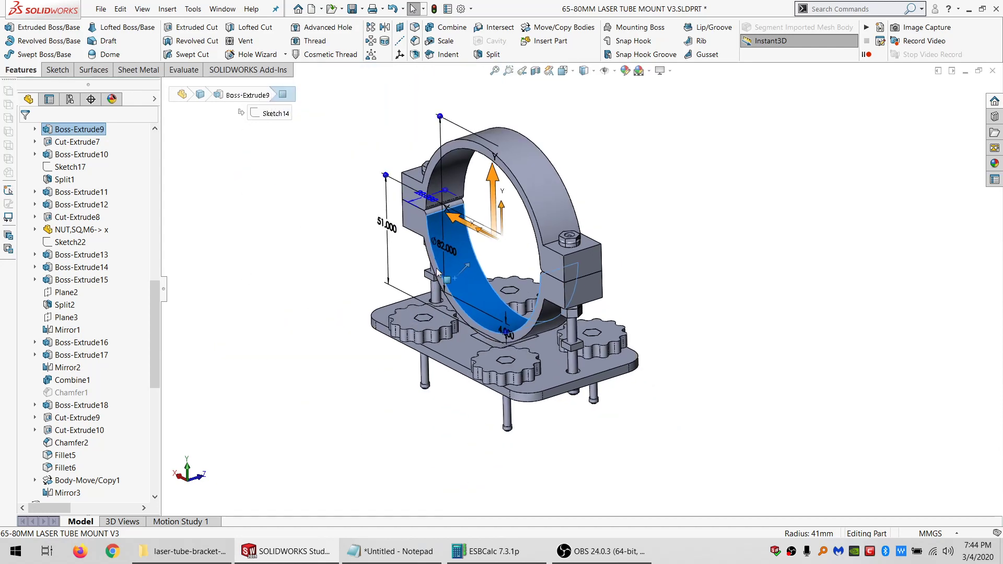
pyautogui.scroll(-3, 467, 270)
pyautogui.moveTo(467, 270); pyautogui.dragTo(458, 79, button='middle')
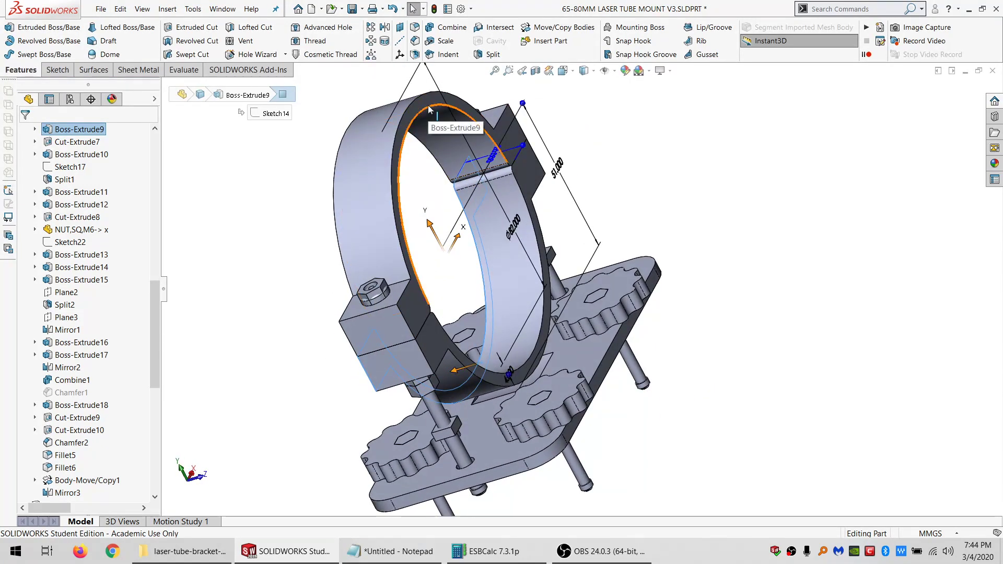
pyautogui.moveTo(452, 289); pyautogui.dragTo(443, 249, button='middle')
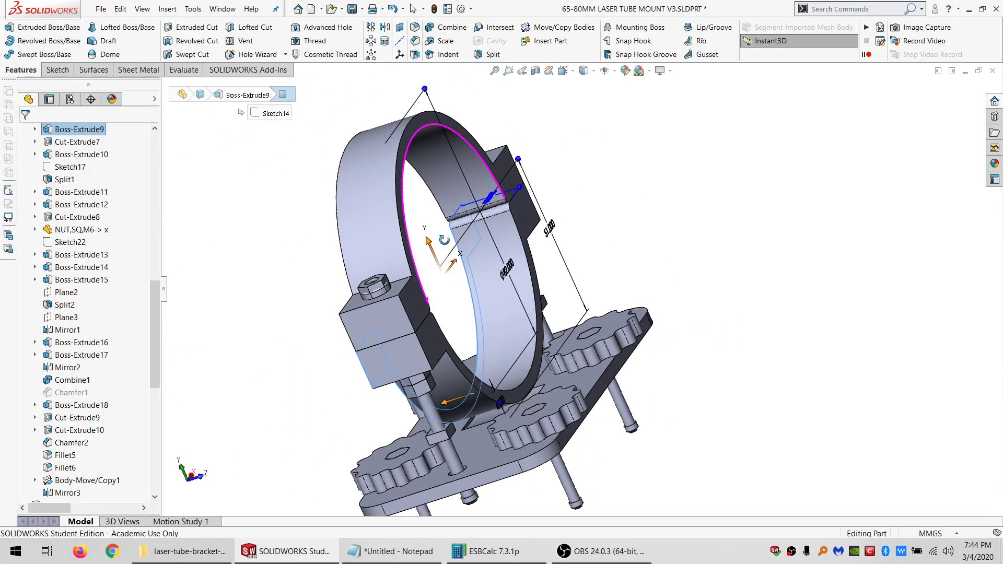
pyautogui.moveTo(444, 239)
pyautogui.mouseDown(button='middle')
pyautogui.moveTo(437, 338)
pyautogui.moveTo(502, 334)
pyautogui.moveTo(507, 346)
pyautogui.mouseUp(button='middle')
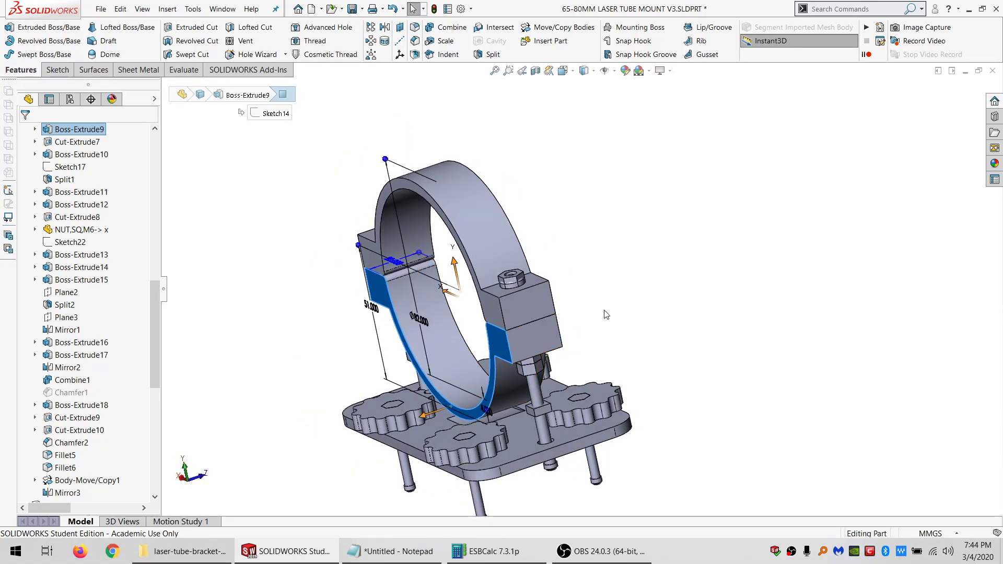
# - Start a sketch on the lower clamp half's side face and convert the face outline into sketch entities
pyautogui.scroll(-5, 499, 344)
pyautogui.click(525, 332)
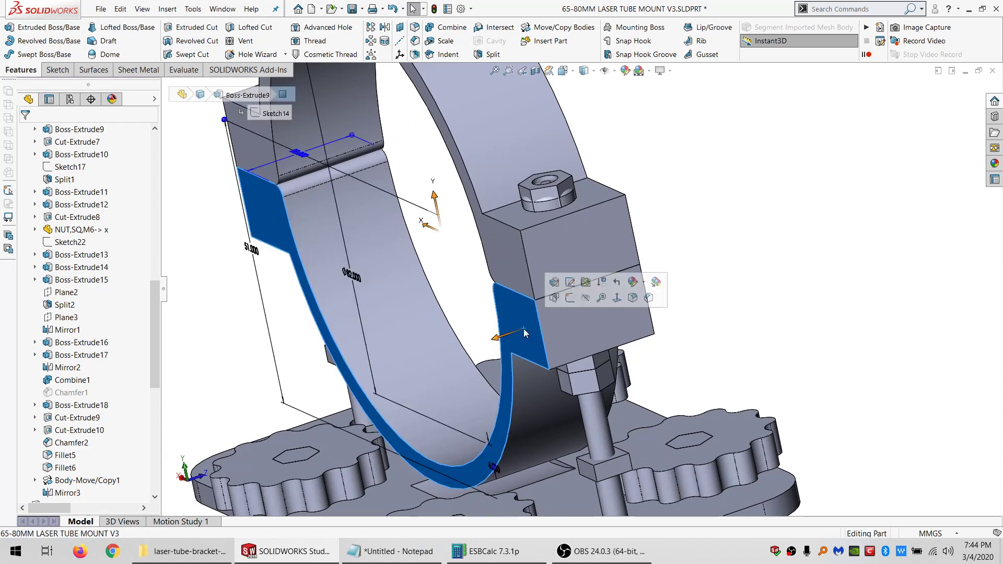
pyautogui.click(58, 70)
pyautogui.click(10, 29)
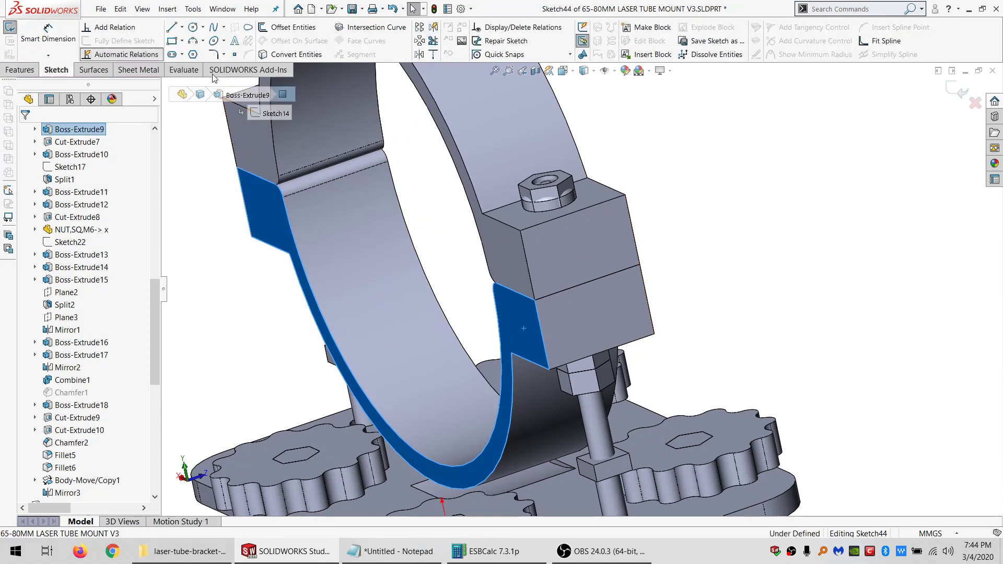
pyautogui.click(289, 58)
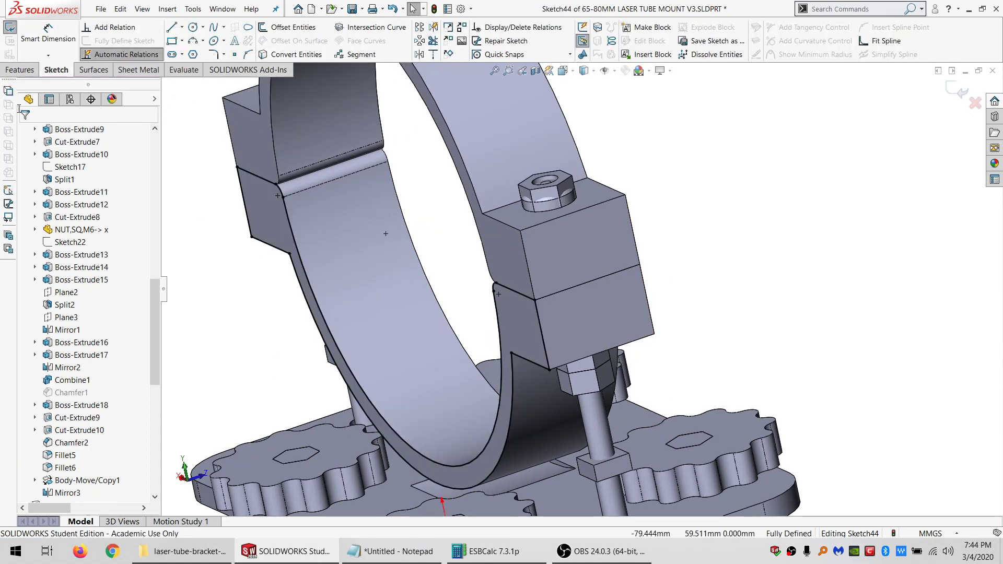
# - Extrude the converted profile 0.5 mm outward, merging it only with the lower clamp half
pyautogui.click(20, 70)
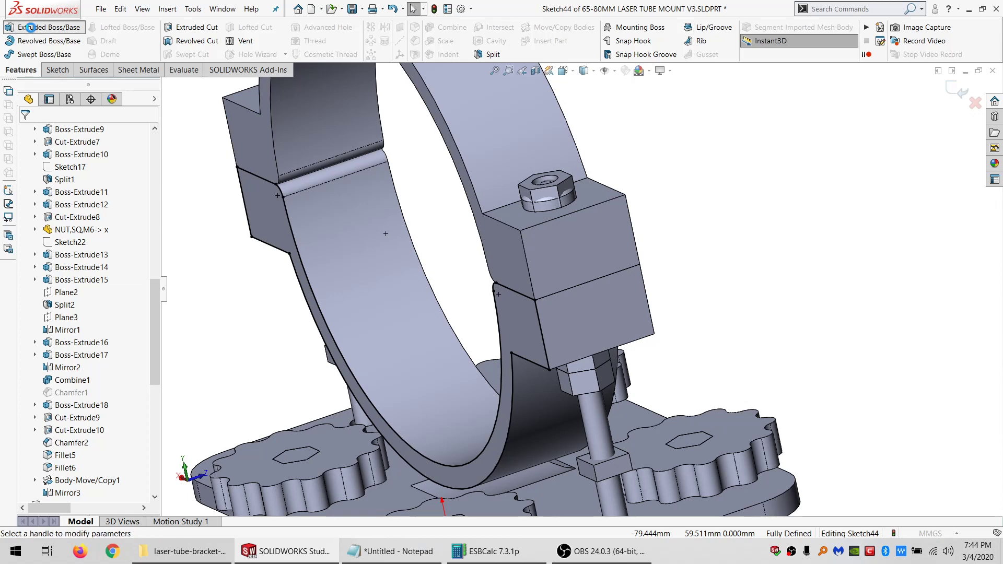
pyautogui.click(29, 28)
pyautogui.write('.5')
pyautogui.press('Return')
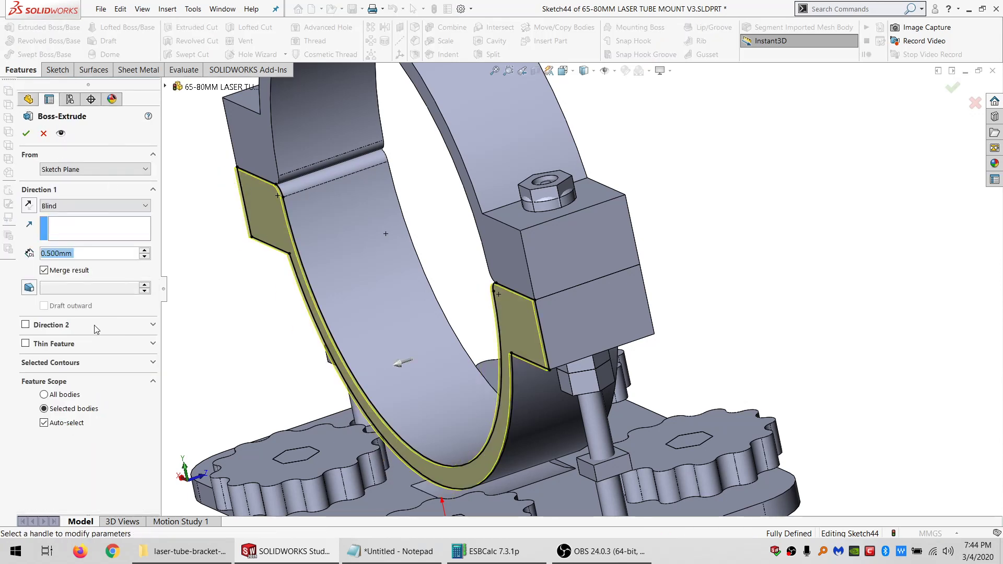
pyautogui.click(43, 423)
pyautogui.click(566, 316)
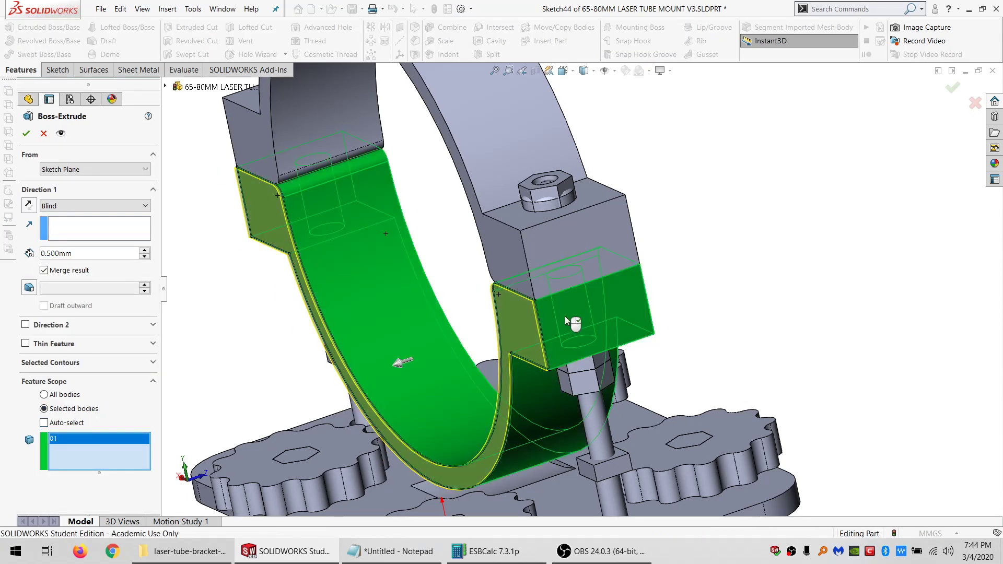
pyautogui.press('Return')
# - Sketch the converted outline of the upper clamp half's side face on that same face
pyautogui.click(495, 255)
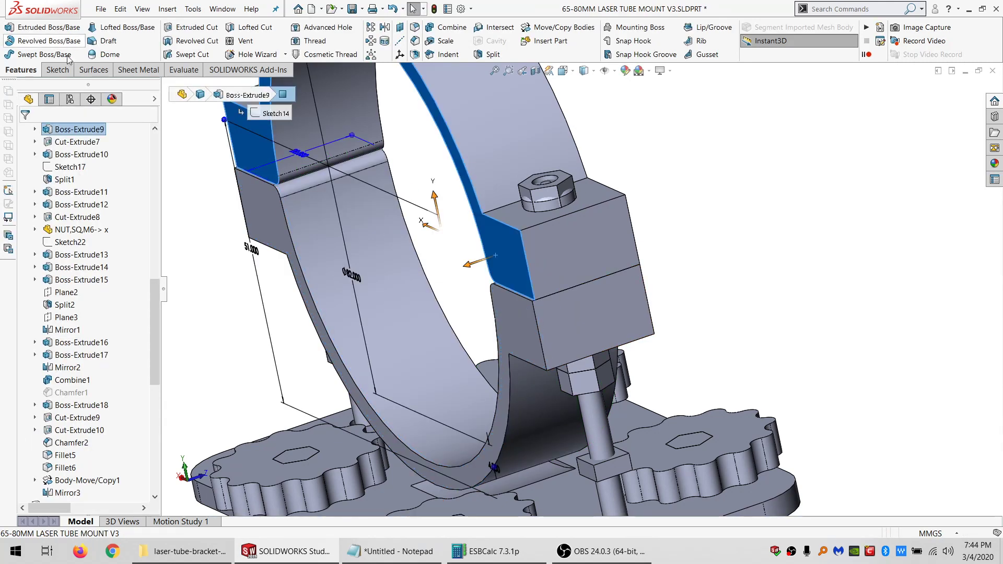
pyautogui.click(56, 69)
pyautogui.click(10, 27)
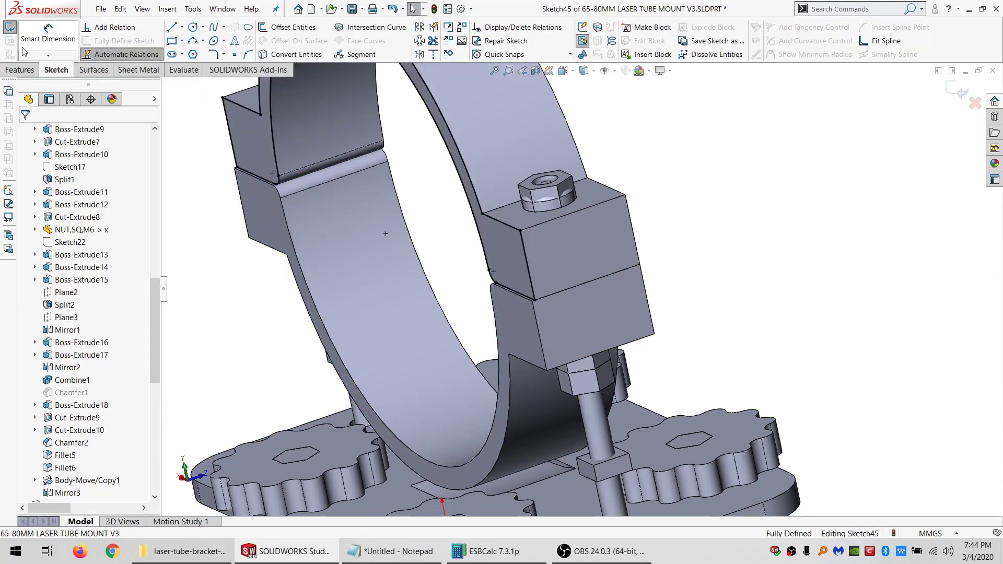
# - Extrude the upper profile up to the lower half's new side face, merging it only with the upper clamp half
pyautogui.click(15, 72)
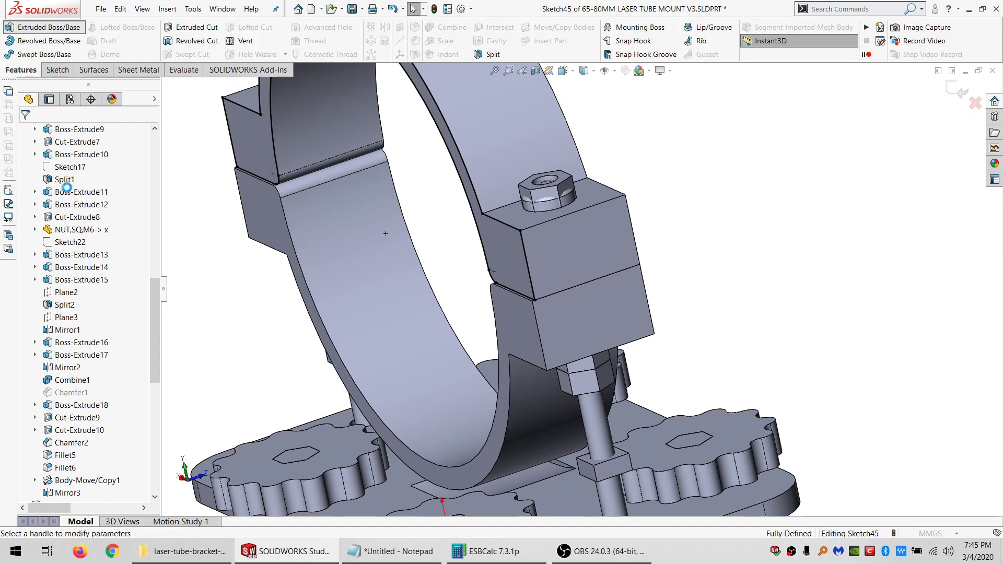
pyautogui.click(94, 206)
pyautogui.click(62, 249)
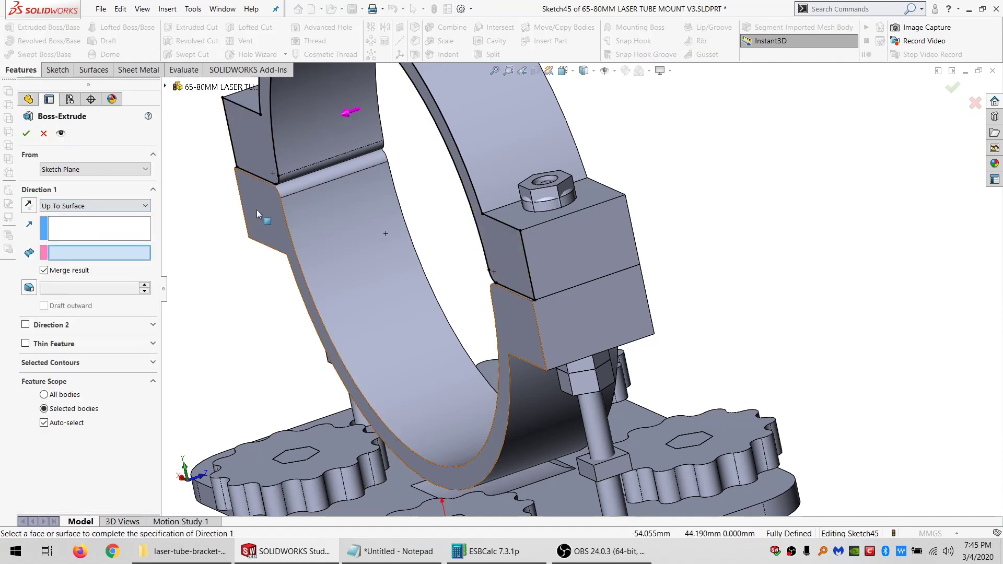
pyautogui.click(257, 214)
pyautogui.click(72, 425)
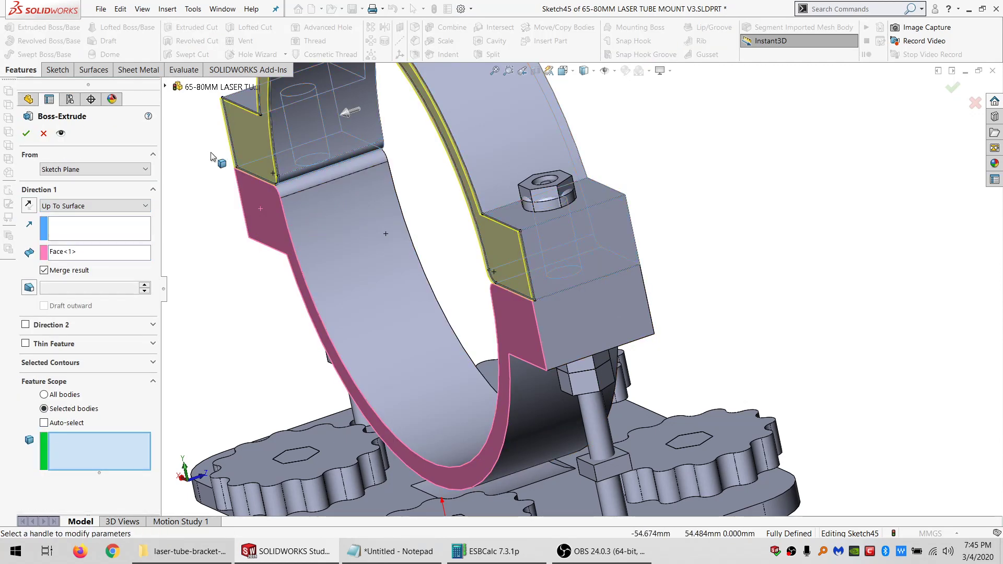
pyautogui.click(240, 151)
pyautogui.press('Return')
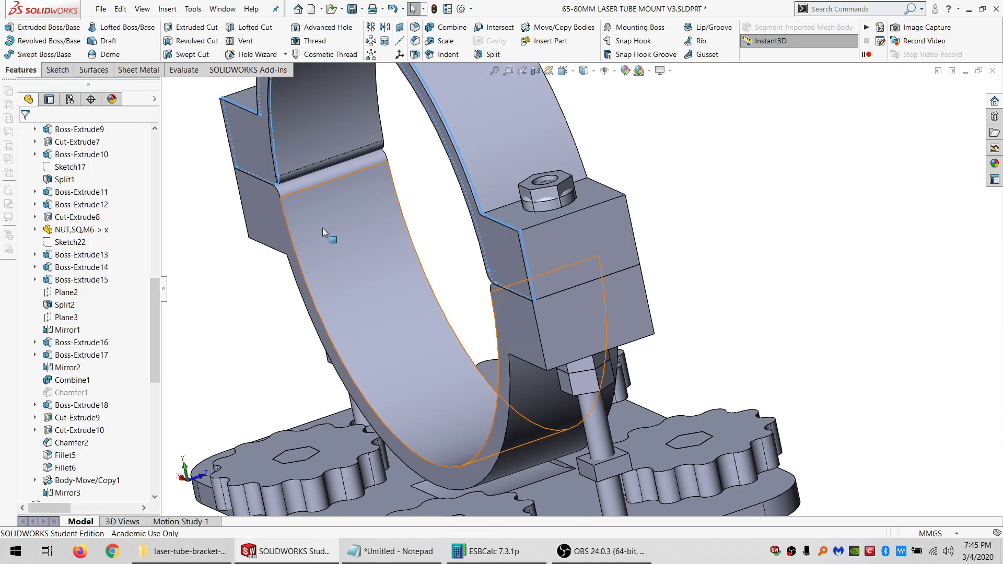
# - Reuse the lower clamp half's profile sketch to extrude 0.5 mm outward from its opposite side face, merging only with the lower half
pyautogui.moveTo(322, 228); pyautogui.dragTo(266, 258, button='middle')
pyautogui.scroll(3, 322, 369)
pyautogui.scroll(-1, 302, 373)
pyautogui.scroll(-10, 63, 460)
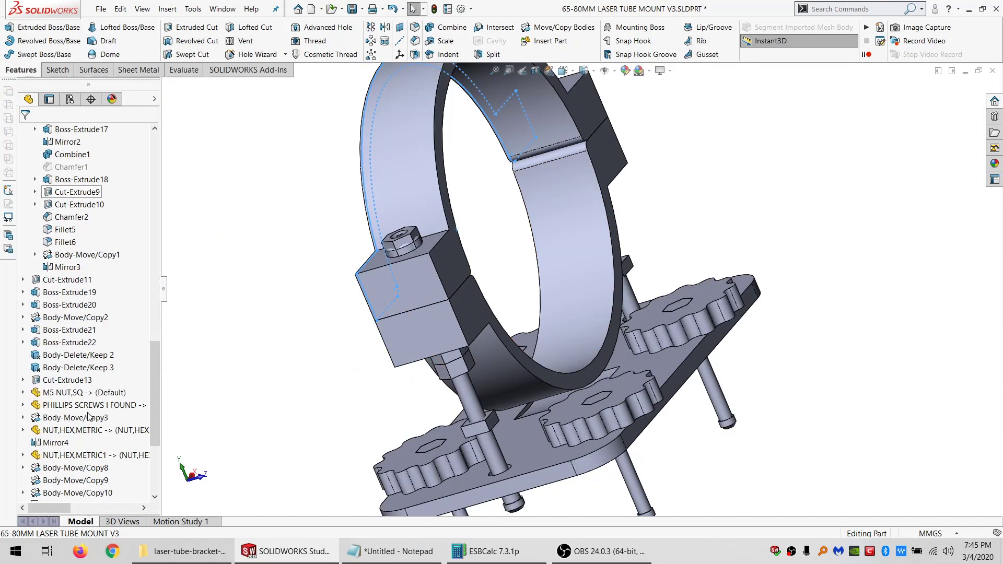
pyautogui.click(56, 481)
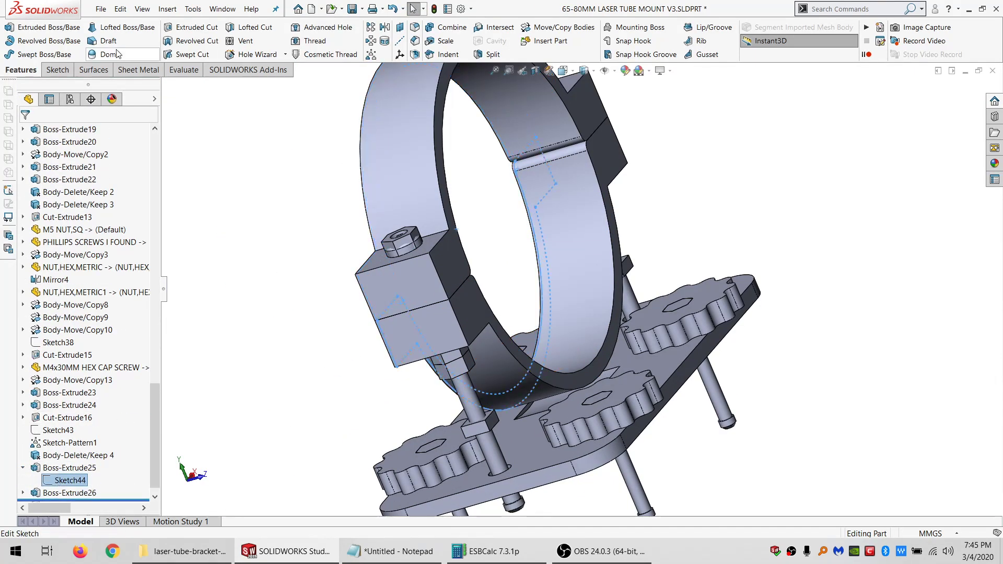
pyautogui.click(47, 27)
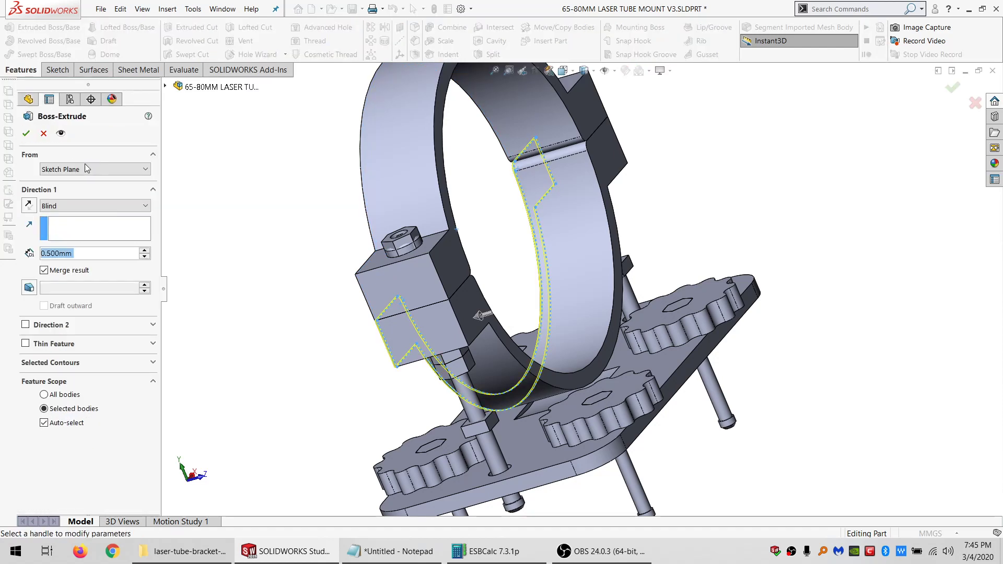
pyautogui.click(91, 169)
pyautogui.click(81, 188)
pyautogui.click(466, 305)
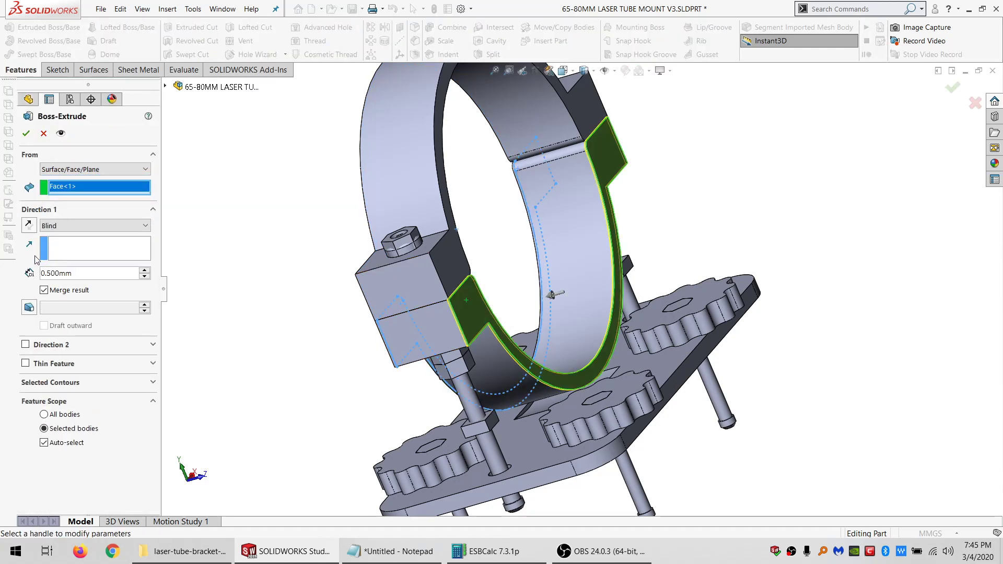
pyautogui.click(29, 227)
pyautogui.click(44, 442)
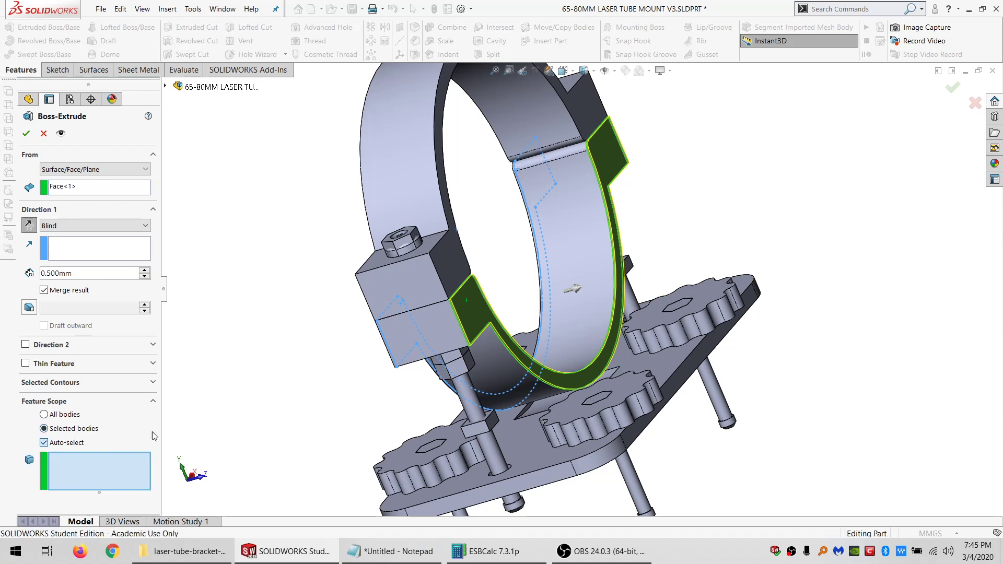
pyautogui.press('Return')
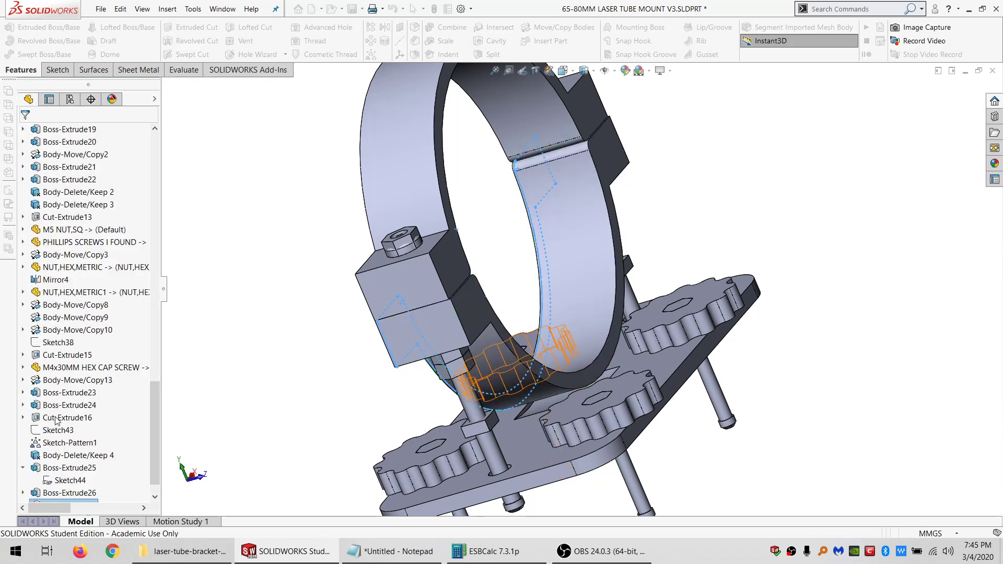
# - Extrude the upper profile sketch from the upper half's opposite side face up to the lower half's new face, merging only with the upper half
pyautogui.click(63, 481)
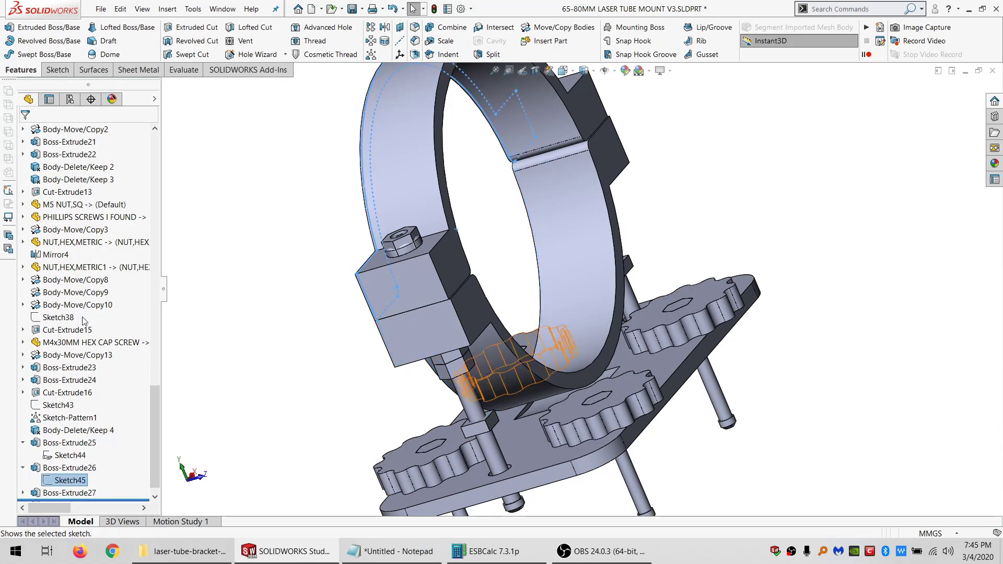
pyautogui.click(39, 40)
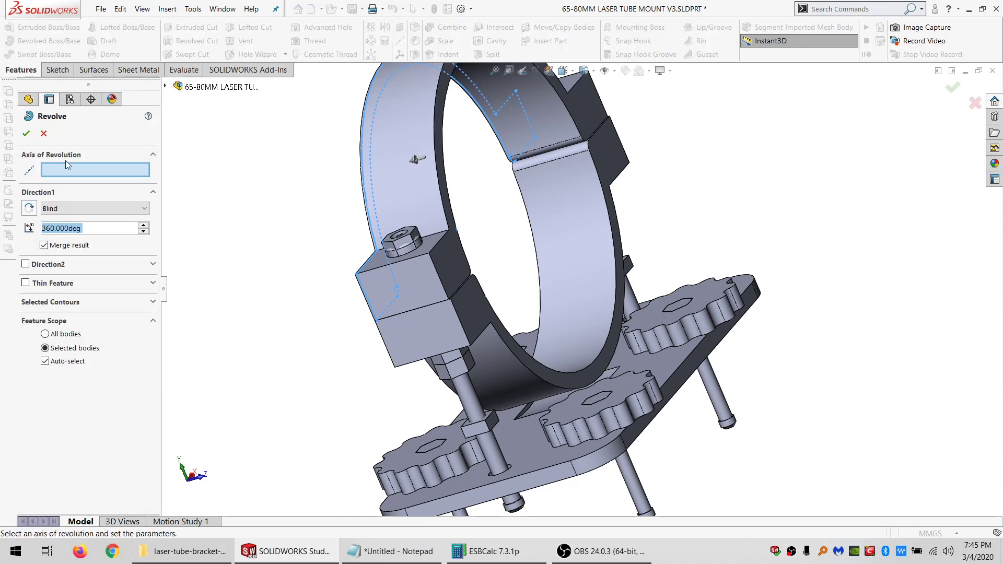
pyautogui.click(44, 134)
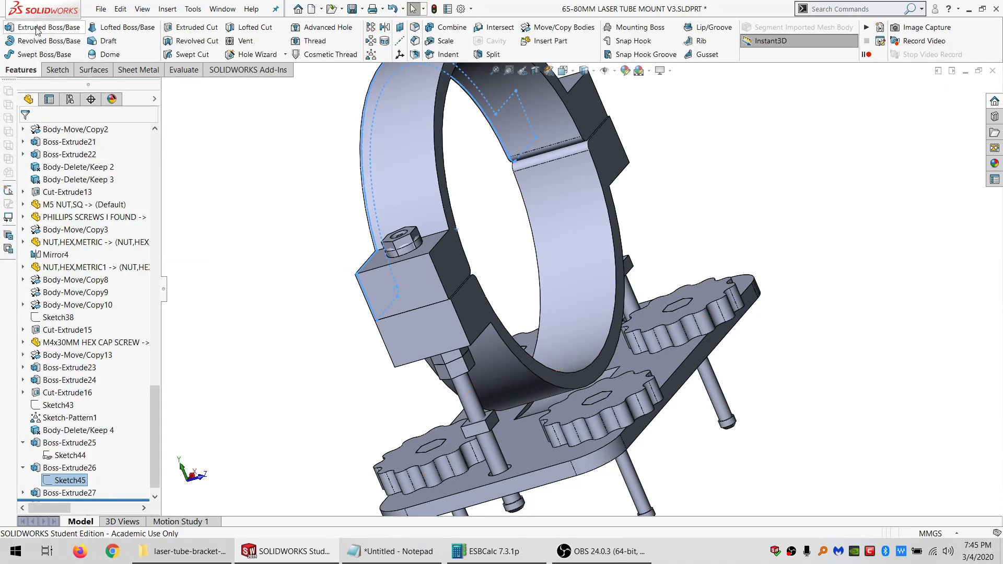
pyautogui.click(72, 172)
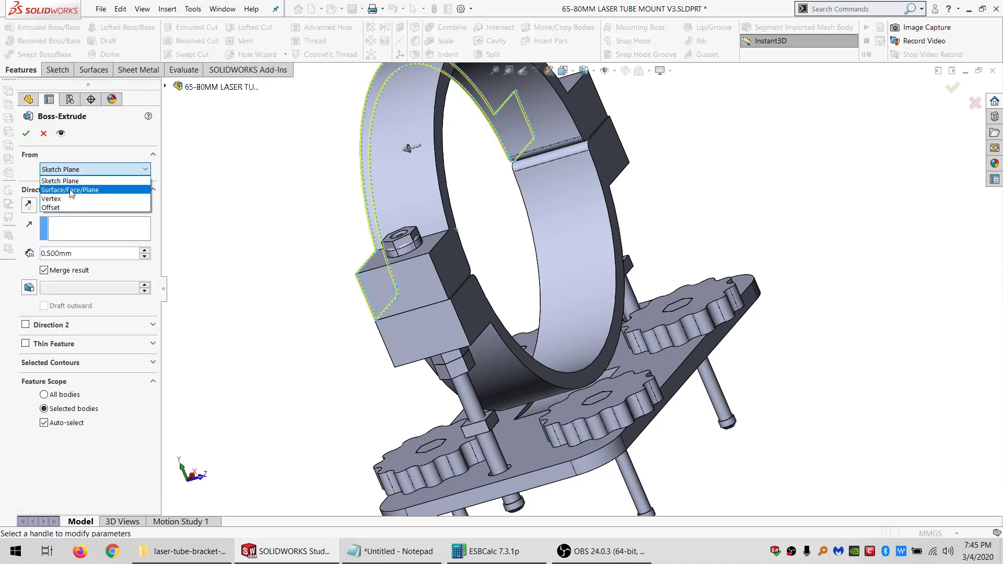
pyautogui.click(72, 190)
pyautogui.click(458, 261)
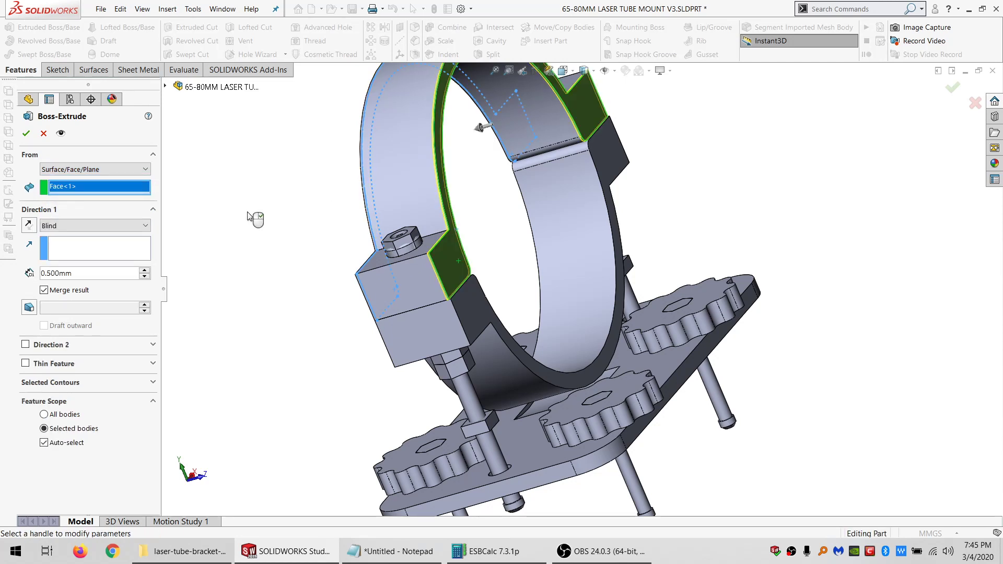
pyautogui.click(82, 226)
pyautogui.click(63, 256)
pyautogui.click(476, 313)
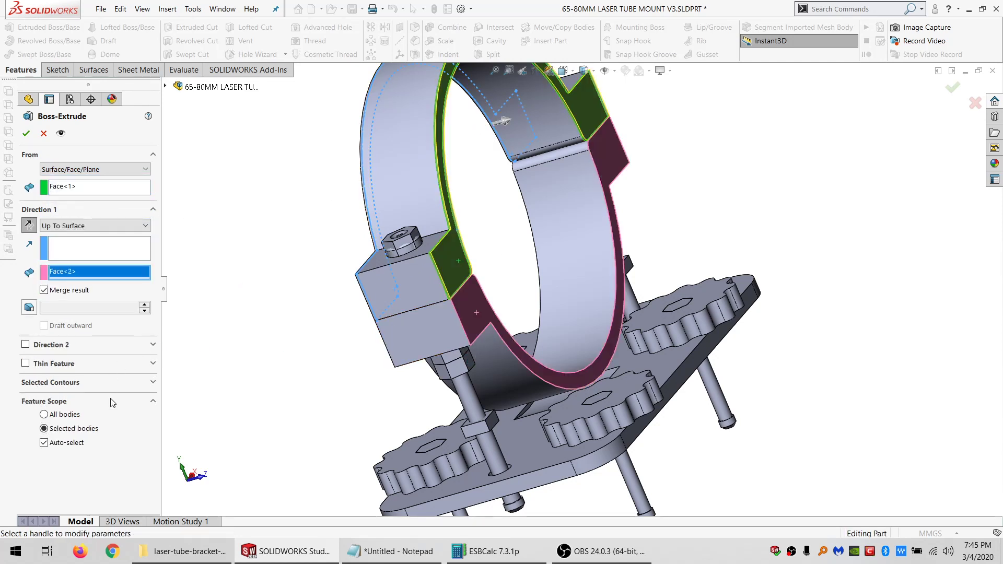
pyautogui.click(73, 445)
pyautogui.click(410, 190)
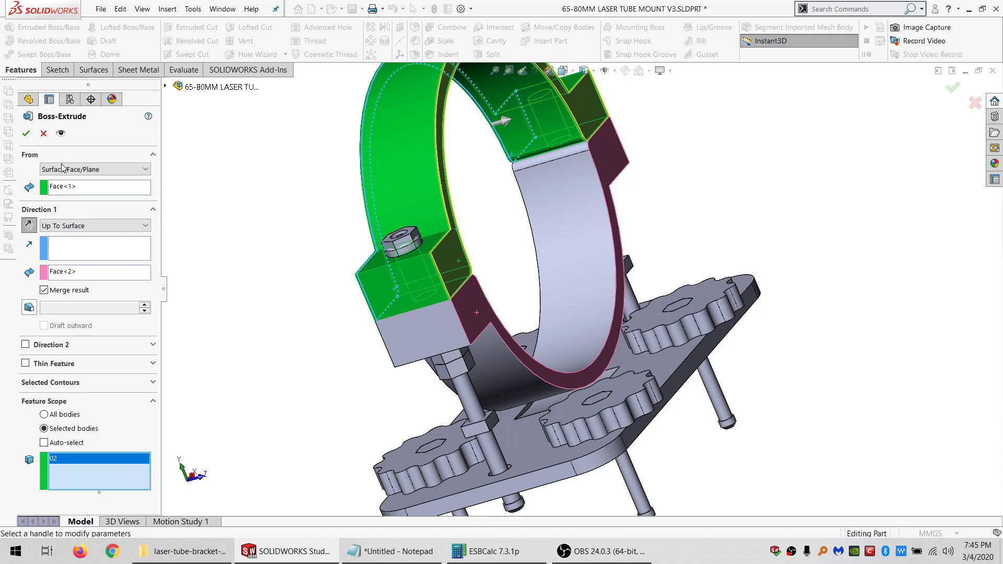
pyautogui.click(27, 135)
# - Examine the widened clamp from several sides and measure the gap between the M5 square nut's top face and the hex nut above it
pyautogui.moveTo(628, 282); pyautogui.dragTo(587, 410, button='middle')
pyautogui.scroll(-6, 586, 410)
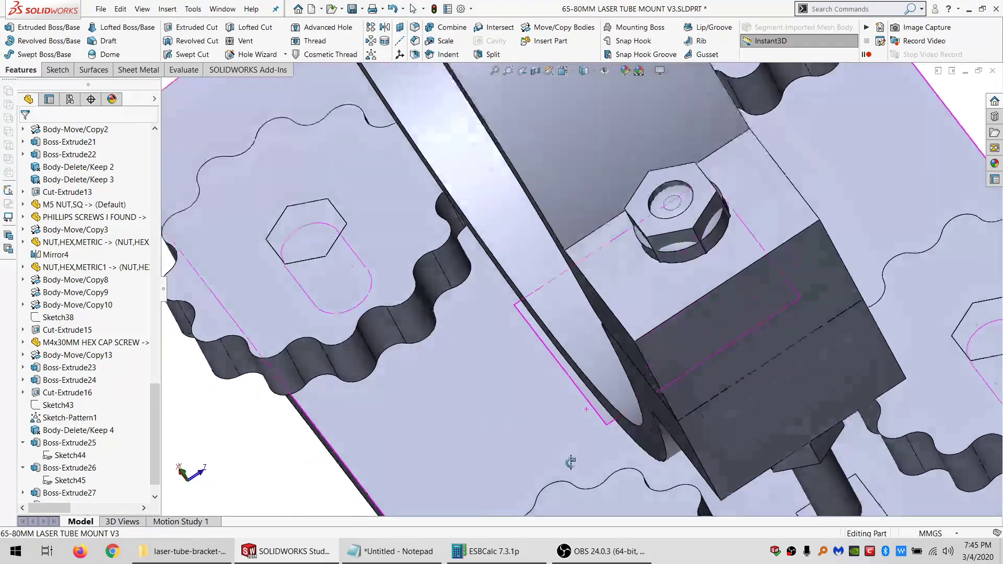
pyautogui.moveTo(570, 462); pyautogui.dragTo(589, 405, button='middle')
pyautogui.scroll(8, 629, 322)
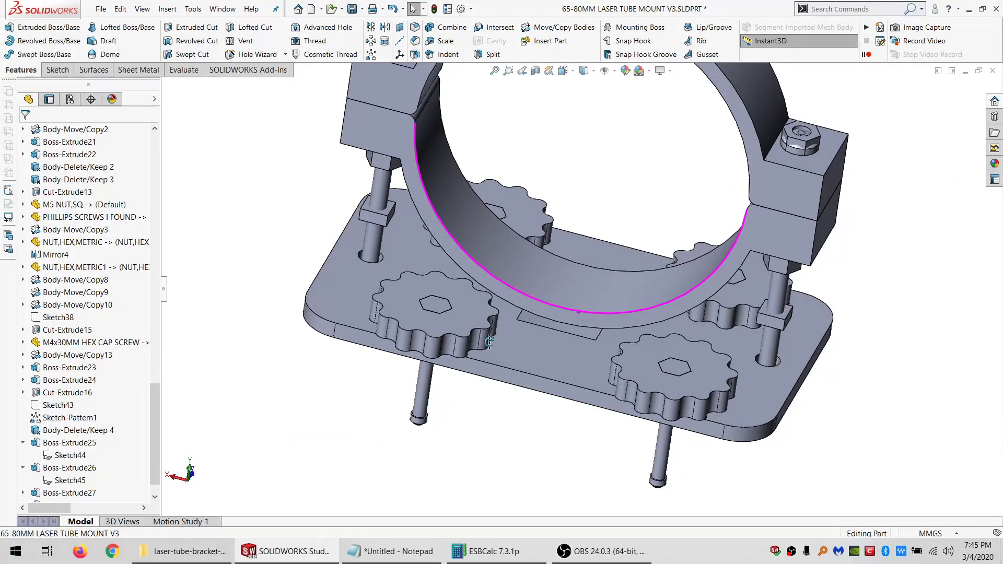
pyautogui.scroll(5, 489, 343)
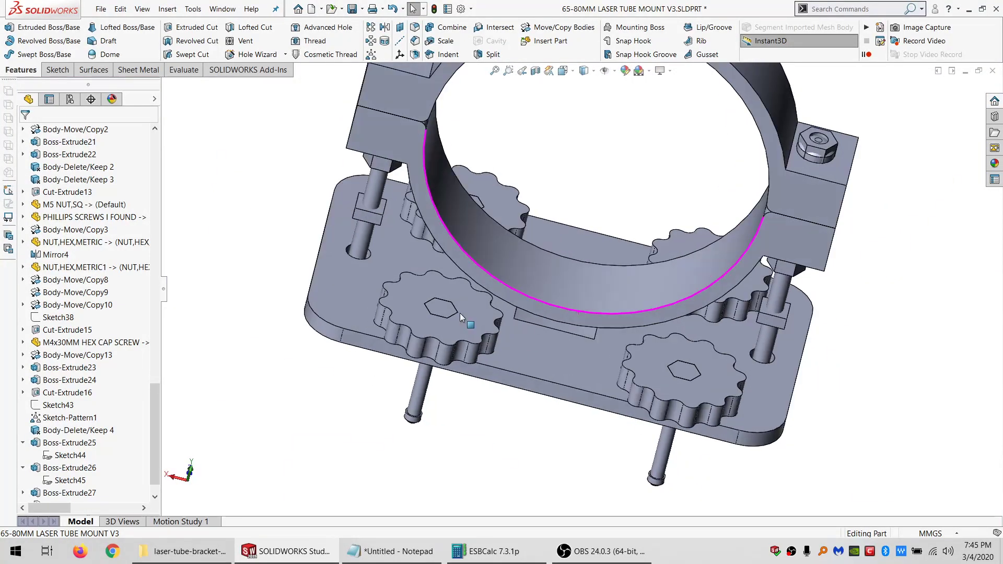
pyautogui.moveTo(505, 282); pyautogui.dragTo(487, 234, button='middle')
pyautogui.scroll(-5, 500, 305)
pyautogui.scroll(-3, 471, 274)
pyautogui.click(494, 274)
pyautogui.moveTo(493, 274); pyautogui.dragTo(508, 147, button='middle')
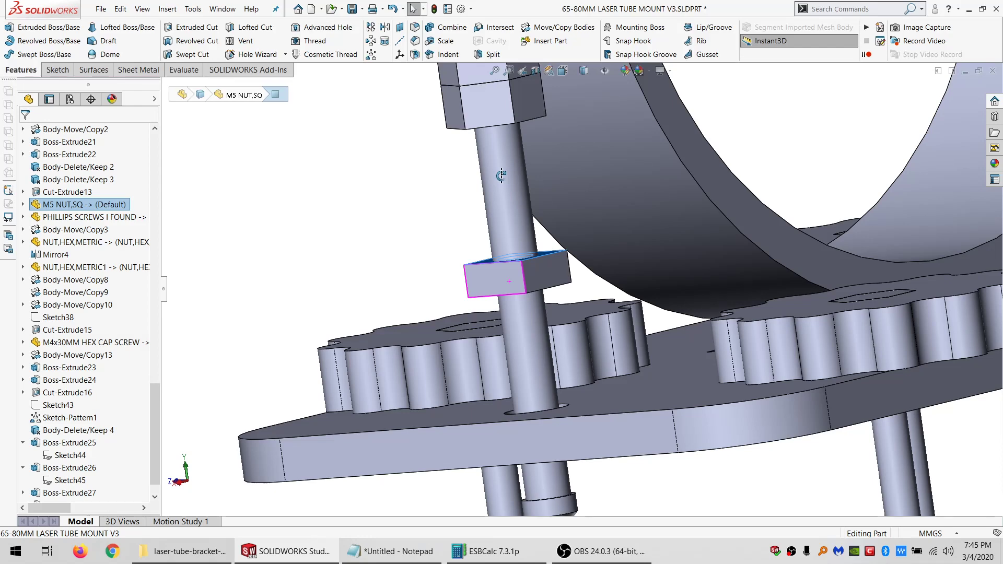
pyautogui.moveTo(501, 176); pyautogui.dragTo(515, 270, button='middle')
pyautogui.click(523, 149)
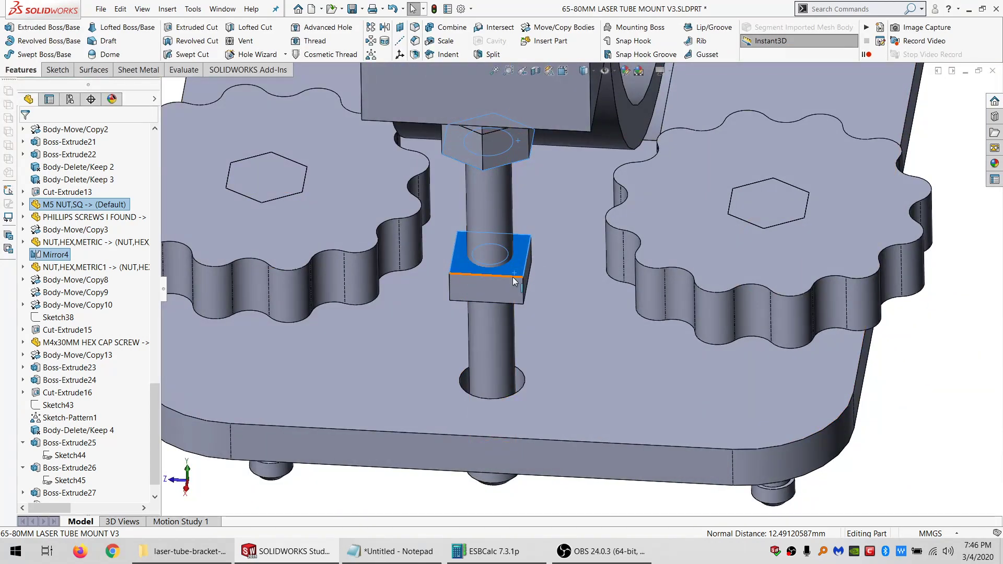
pyautogui.rightClick(514, 281)
pyautogui.click(854, 482)
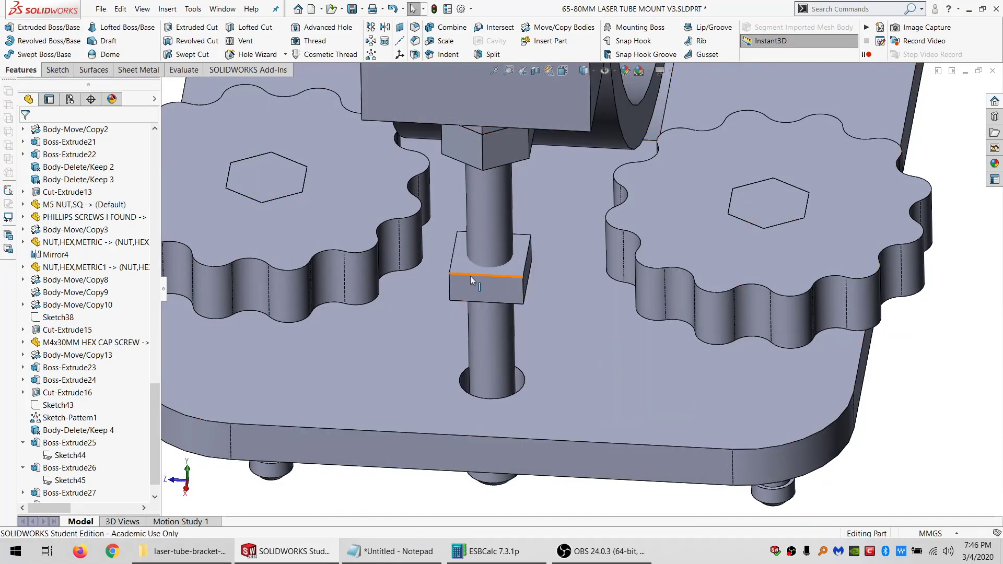
# - Sketch a center rectangle about 19 mm long on the M5 square nut's top face, centred near the screw axis
pyautogui.click(461, 265)
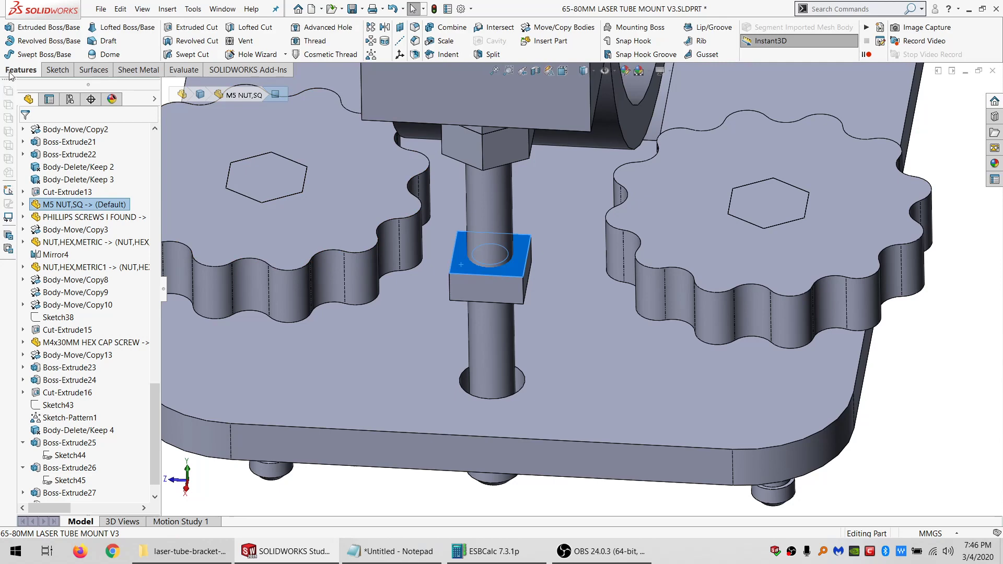
pyautogui.click(51, 70)
pyautogui.click(10, 29)
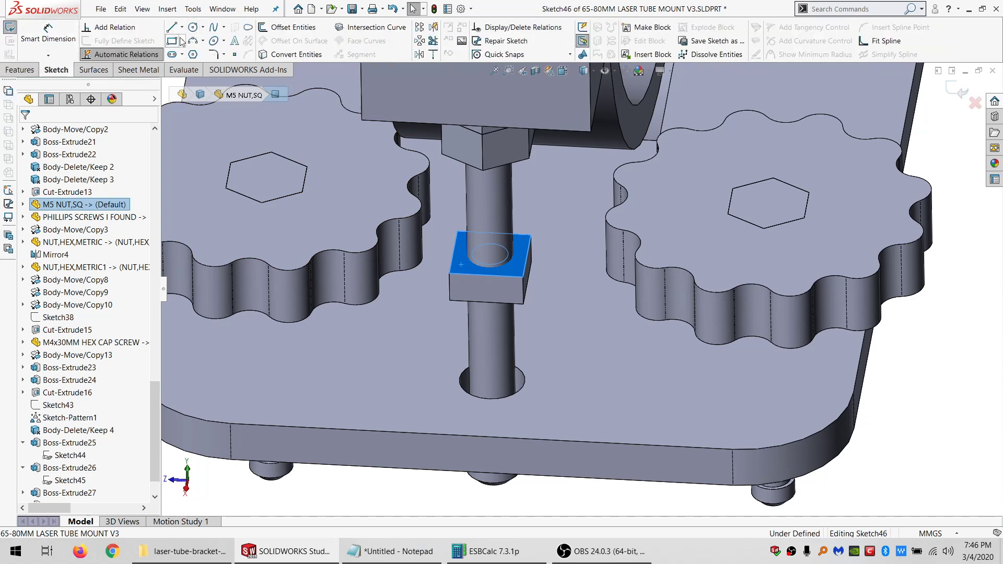
pyautogui.click(181, 41)
pyautogui.click(212, 65)
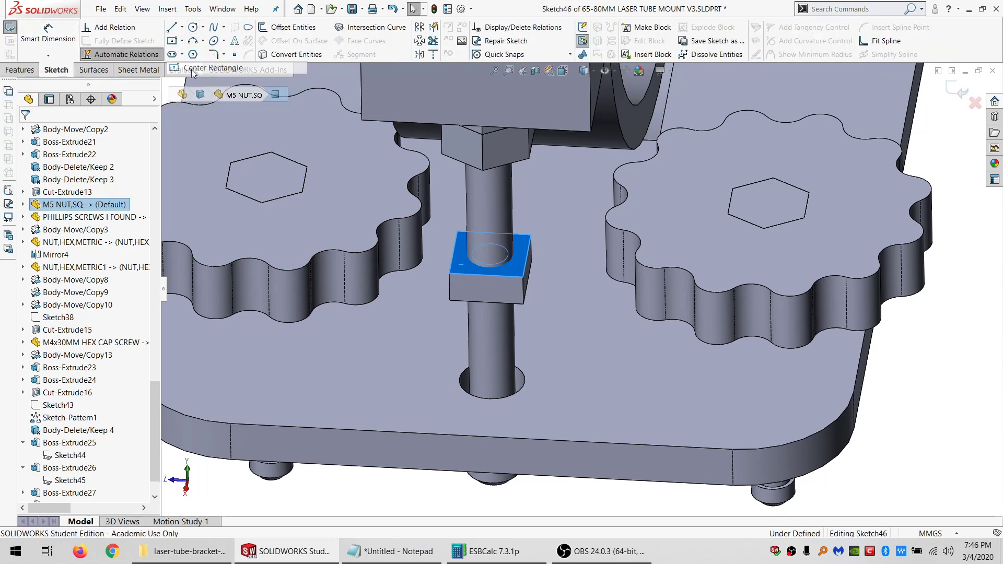
pyautogui.click(491, 253)
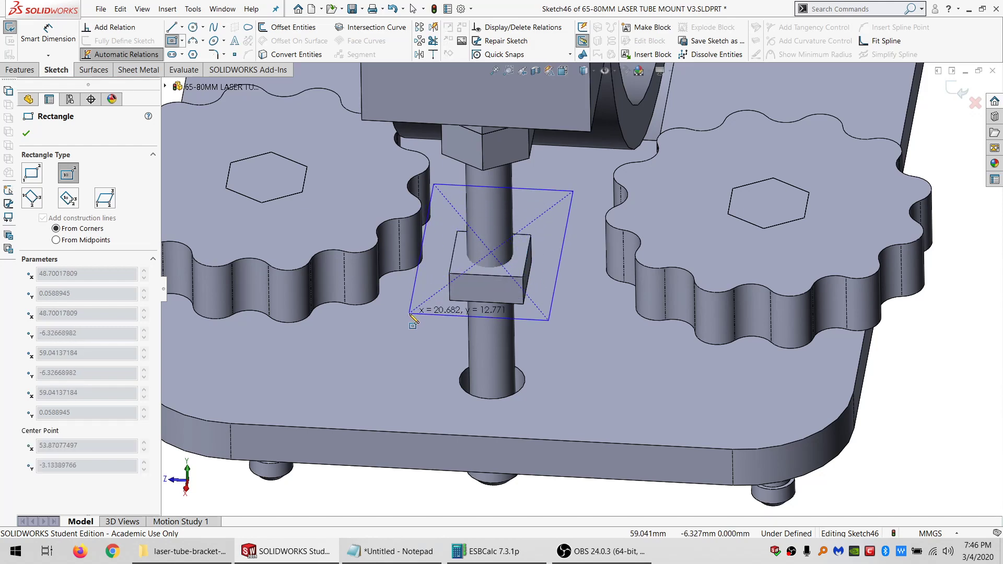
pyautogui.click(413, 308)
pyautogui.press('Escape')
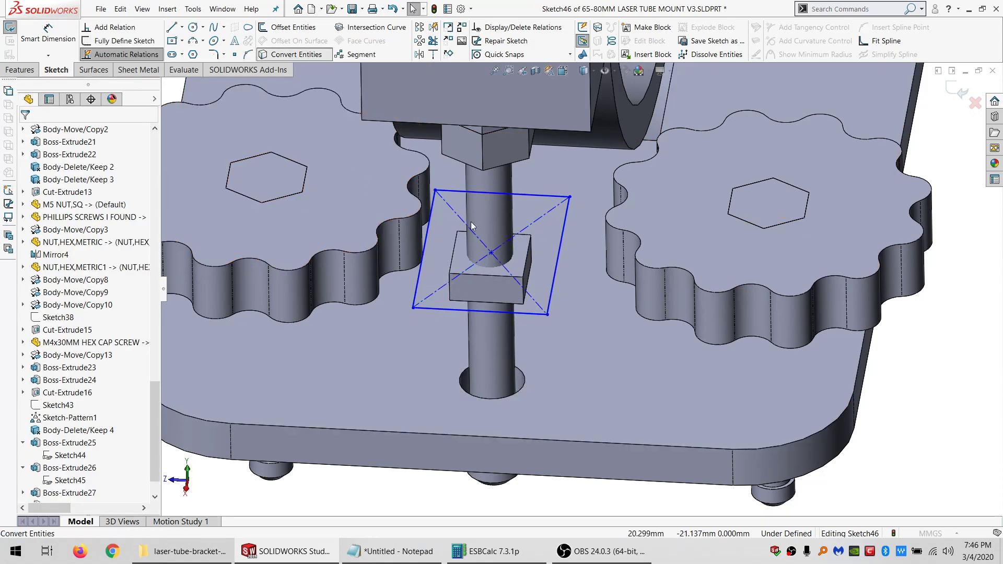
# - Convert the square nut's inner hole edge into a construction circle in the sketch
pyautogui.click(292, 55)
pyautogui.click(470, 256)
pyautogui.click(95, 222)
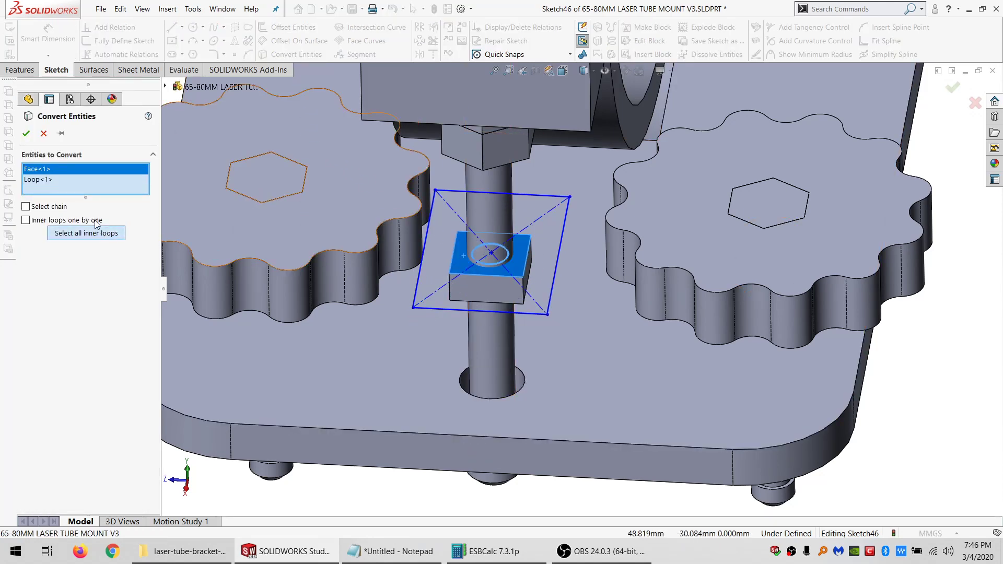
pyautogui.click(25, 134)
pyautogui.click(491, 267)
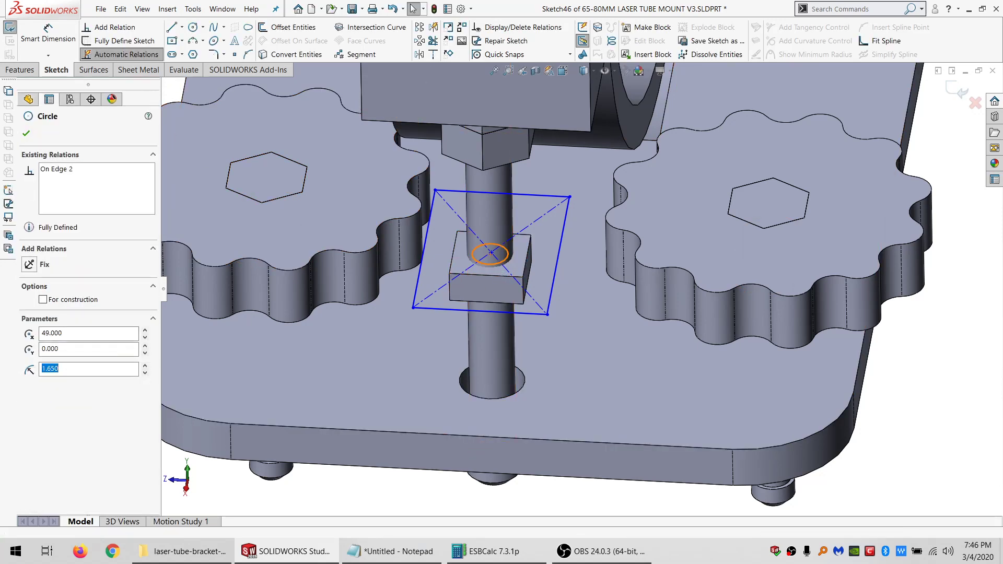
# - Make the rectangle's centre point concentric with the converted hole circle
pyautogui.click(491, 254)
pyautogui.keyDown('ctrl'); pyautogui.click(475, 259); pyautogui.keyUp('ctrl')
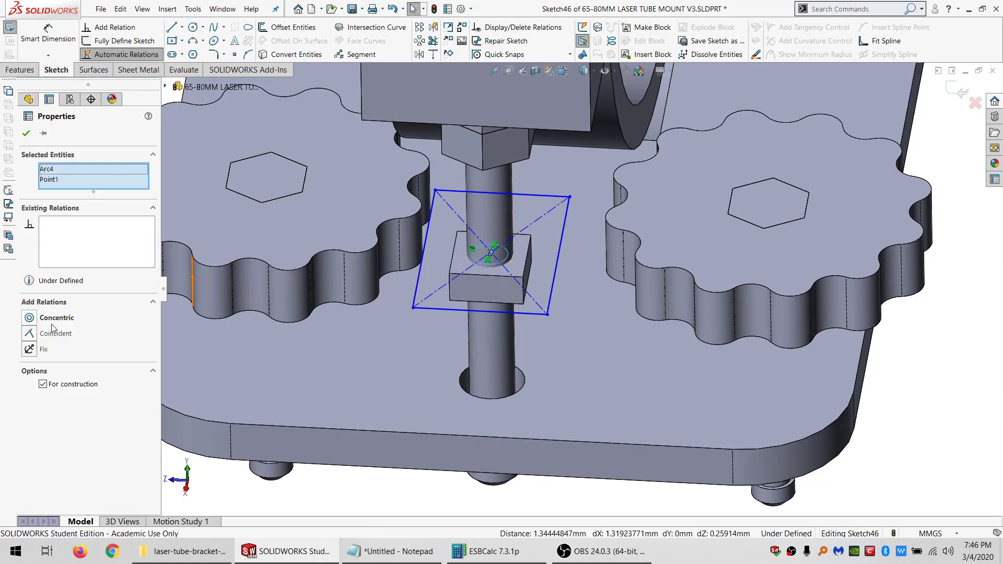
pyautogui.click(887, 349)
pyautogui.click(438, 312)
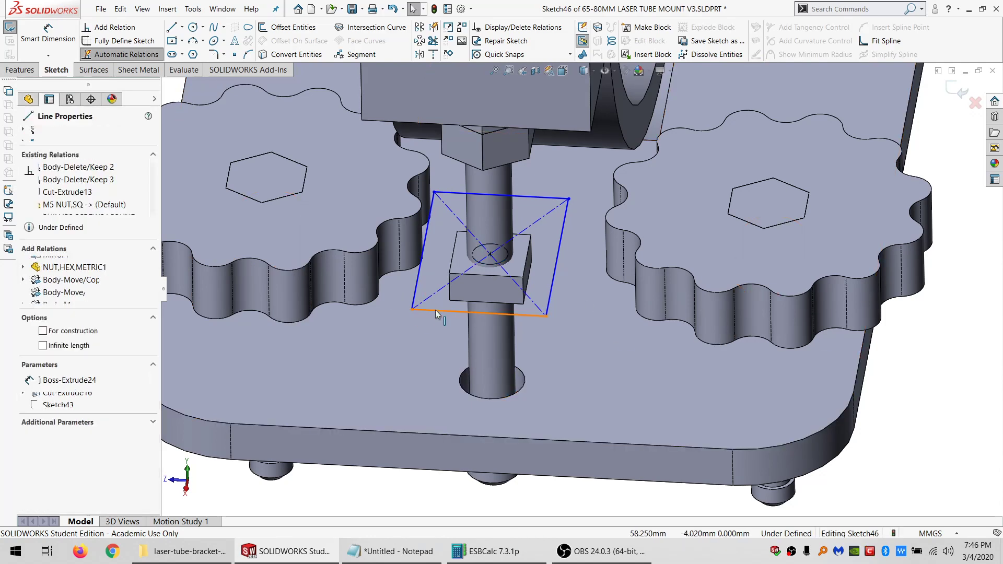
pyautogui.moveTo(501, 317); pyautogui.dragTo(506, 334, button='middle')
pyautogui.click(876, 391)
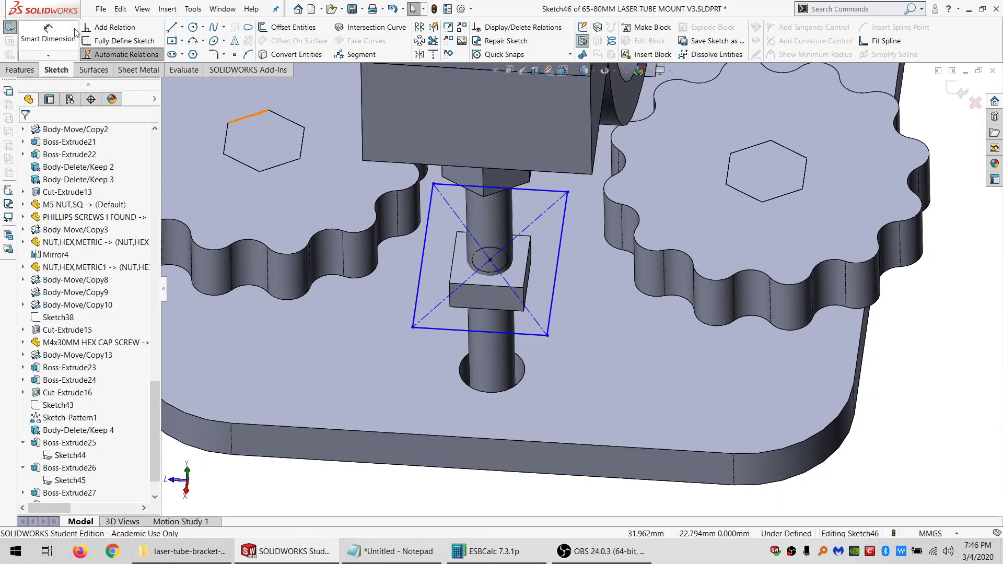
# - Dimension the distance from the square nut's corner to the facing side of the rectangle as 4 mm
pyautogui.click(75, 34)
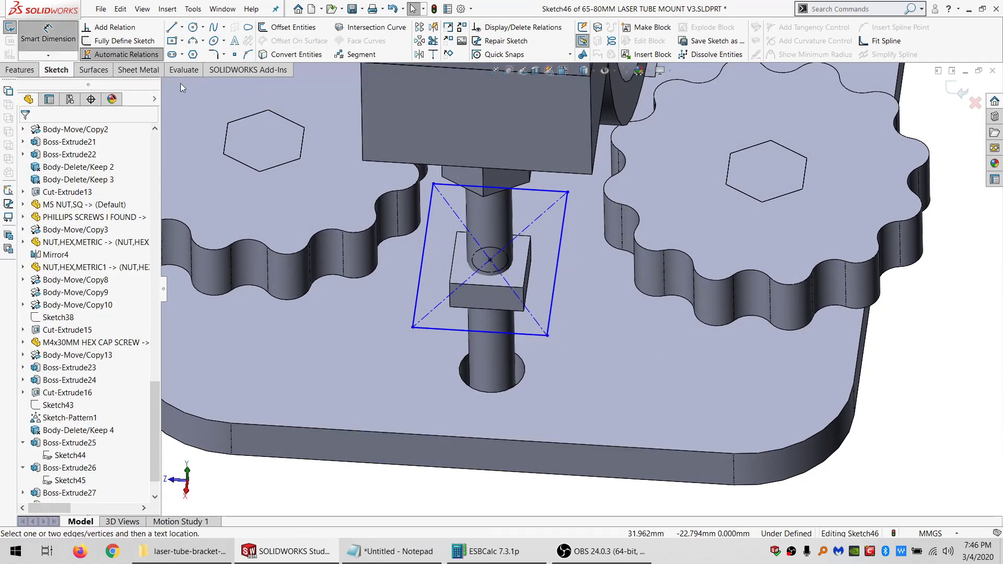
pyautogui.click(450, 282)
pyautogui.click(420, 283)
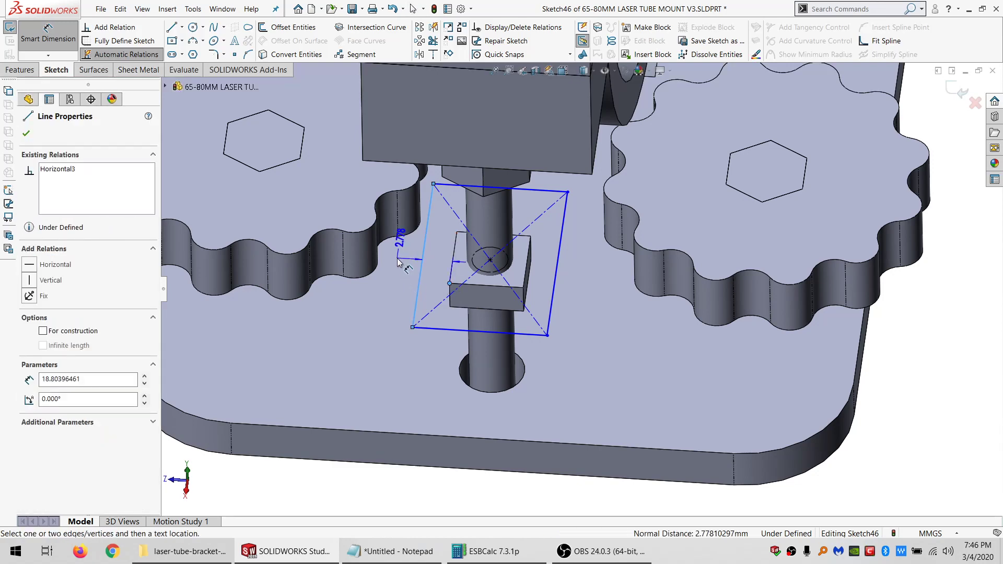
pyautogui.click(398, 261)
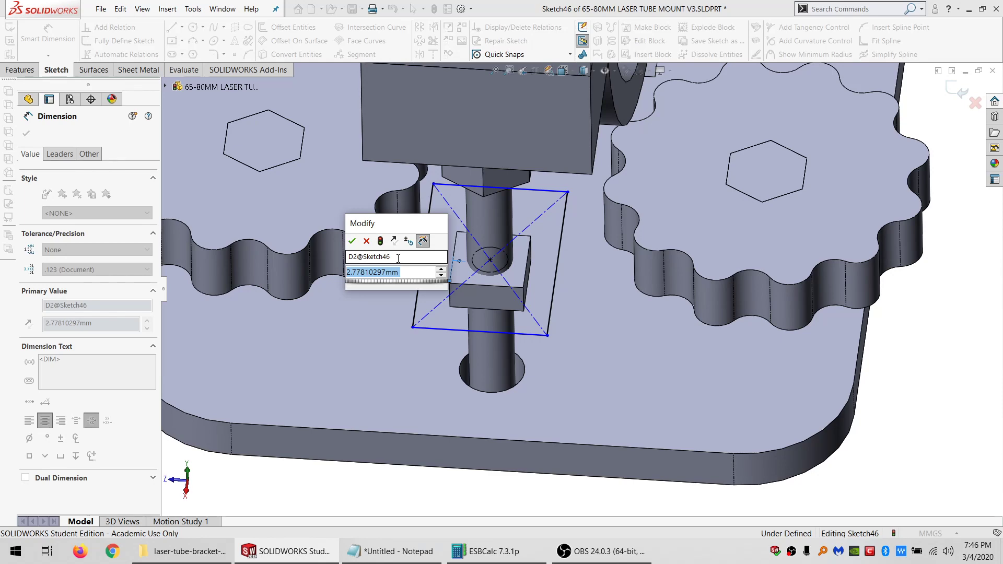
pyautogui.write('4')
pyautogui.press('Return')
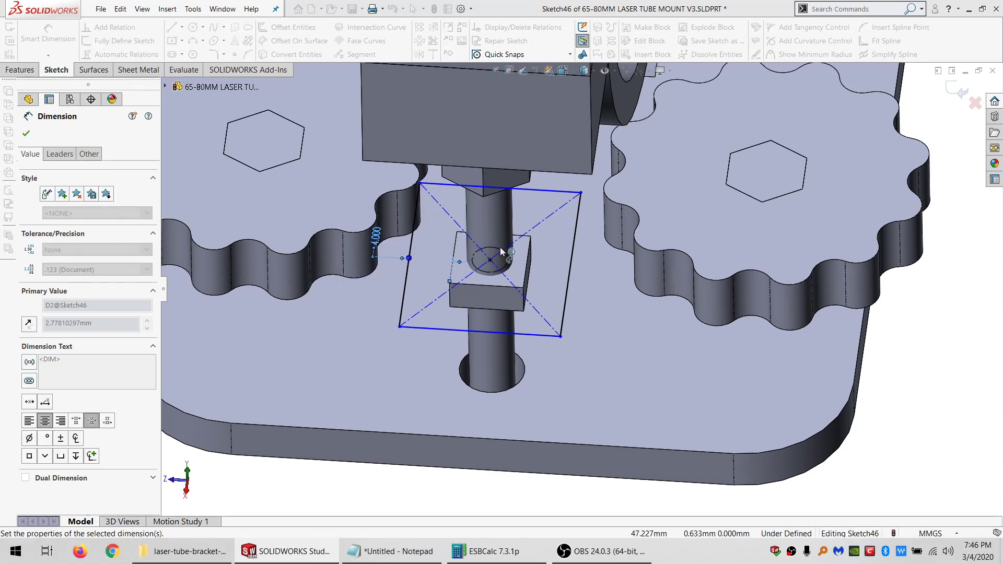
# - Set the distance between the square nut's corner and the rectangle's facing side to 6 mm
pyautogui.moveTo(500, 247)
pyautogui.mouseDown(button='middle')
pyautogui.moveTo(524, 280)
pyautogui.moveTo(502, 326)
pyautogui.moveTo(500, 267)
pyautogui.mouseUp(button='middle')
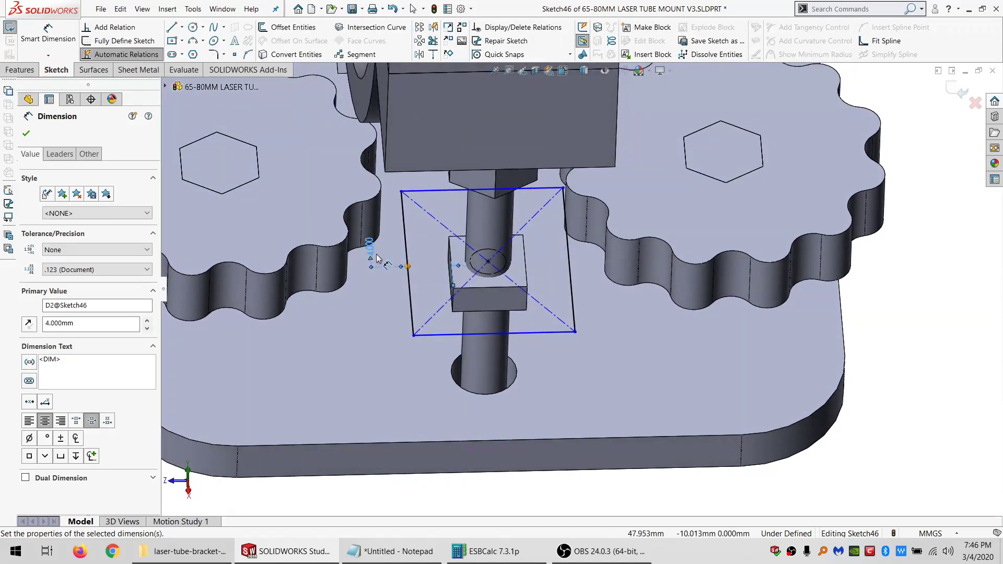
pyautogui.doubleClick(370, 248)
pyautogui.write('6')
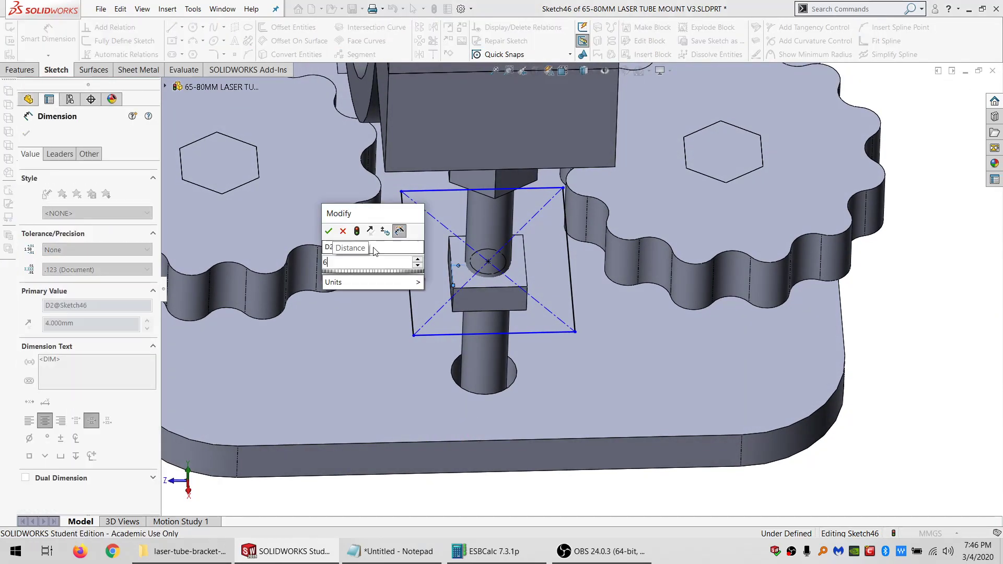
pyautogui.press('Return')
# - Dimension the distance from the square nut's adjacent edge to the nearby corner of the rectangle as 5 mm
pyautogui.moveTo(500, 276); pyautogui.dragTo(554, 245, button='middle')
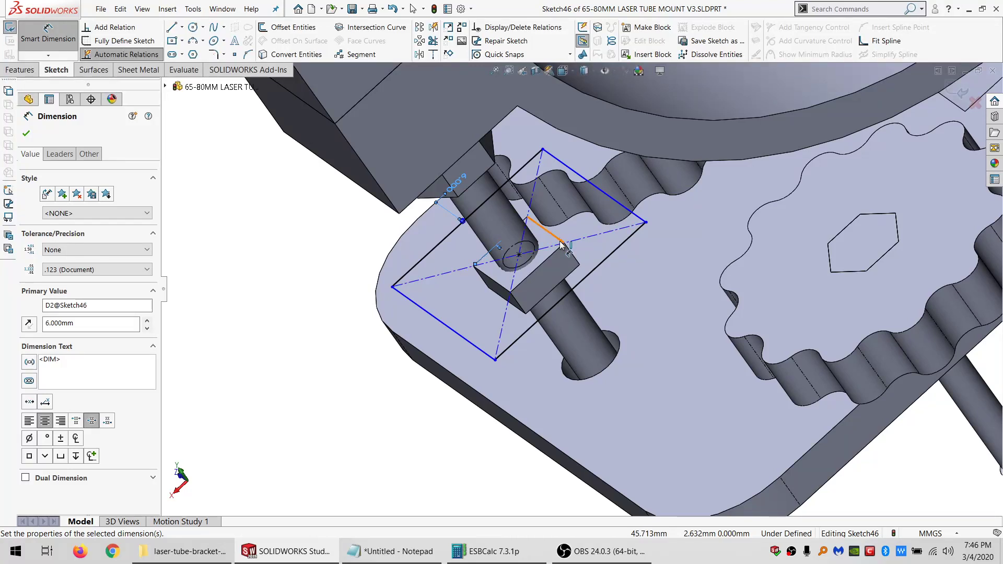
pyautogui.click(646, 223)
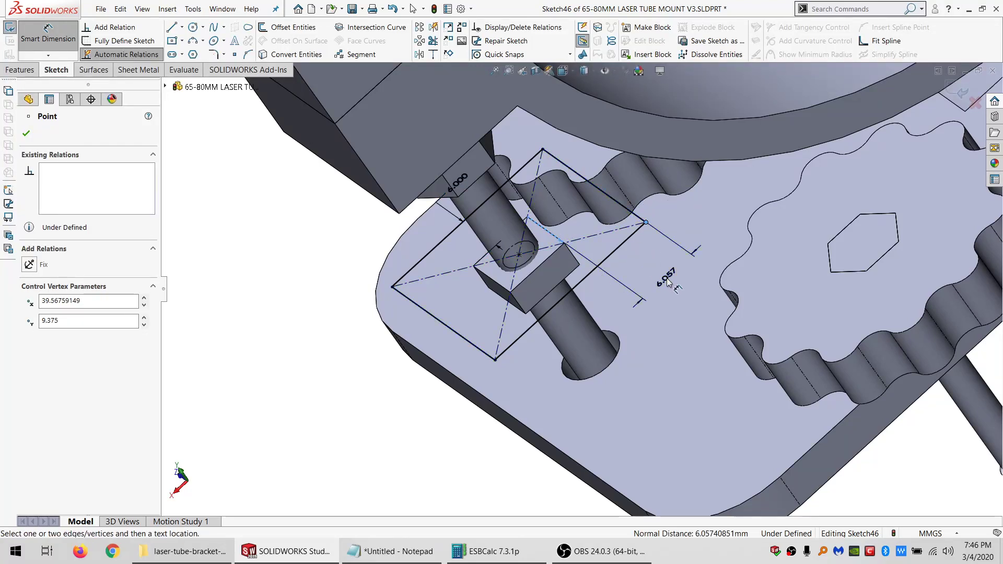
pyautogui.click(666, 285)
pyautogui.write('5')
pyautogui.press('Return')
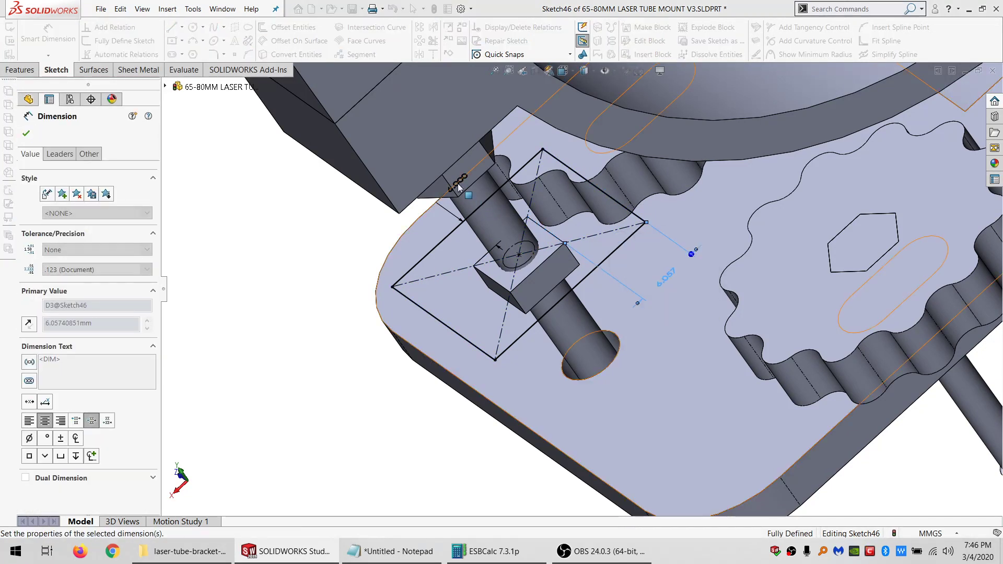
# - Set the distance between the square nut's corner and the rectangle's facing side to 5 mm
pyautogui.doubleClick(460, 183)
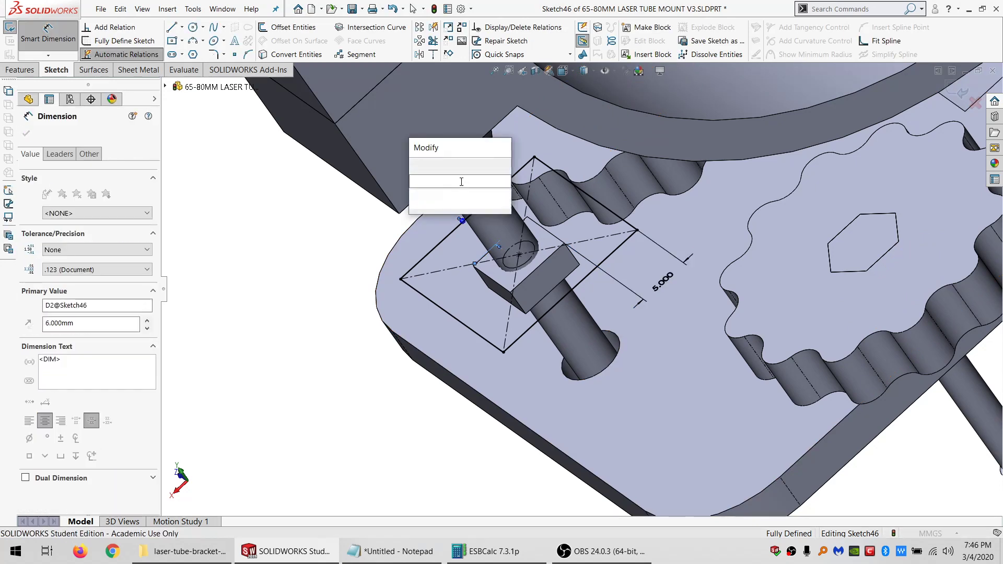
pyautogui.write('5')
pyautogui.press('Return')
# - Extrude the rectangle sketch upward from the square nut's top face as a 4 mm blind boss with merged result
pyautogui.moveTo(523, 263); pyautogui.dragTo(670, 173, button='middle')
pyautogui.scroll(6, 671, 174)
pyautogui.scroll(-5, 671, 175)
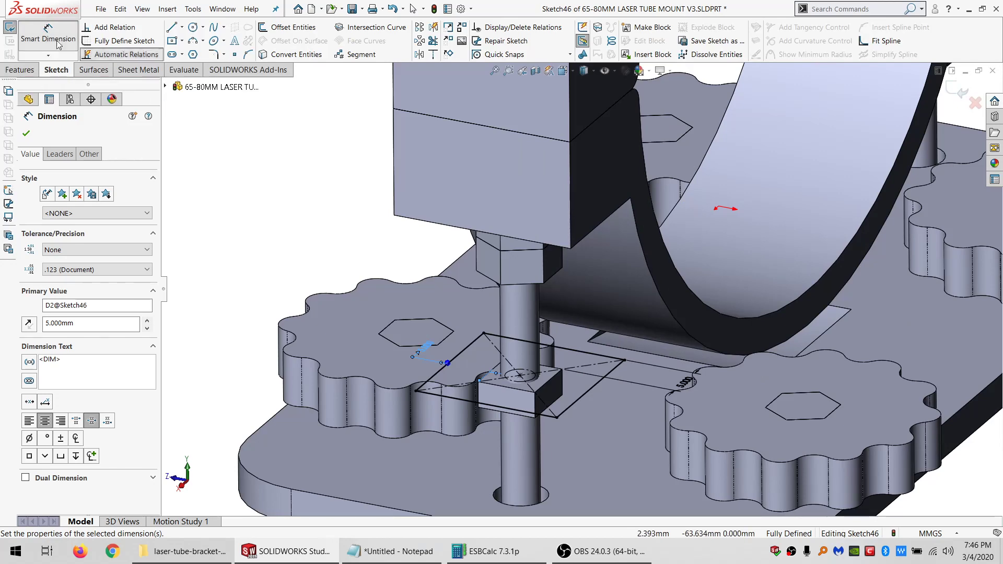
pyautogui.click(20, 70)
pyautogui.click(18, 27)
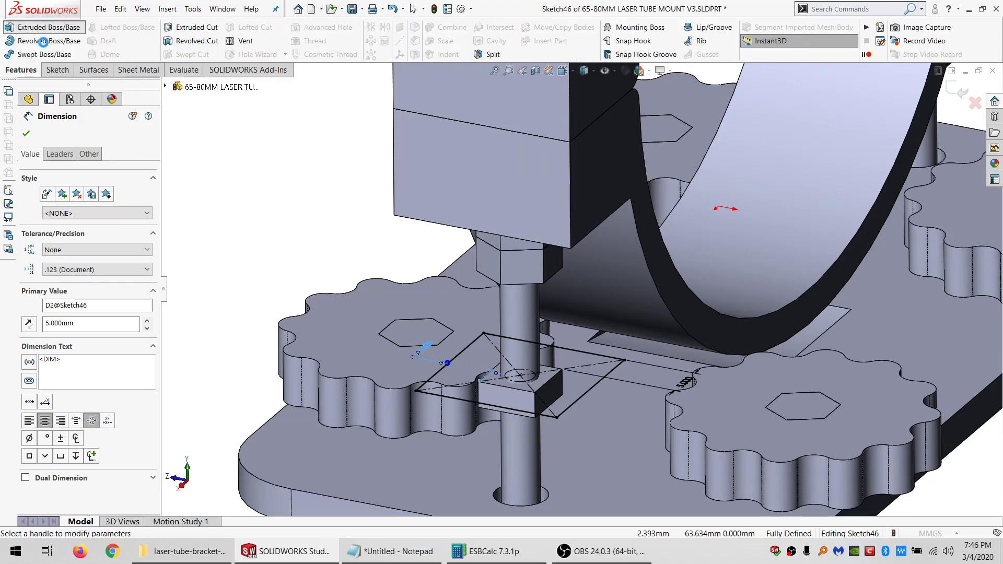
pyautogui.write('4')
pyautogui.press('Return')
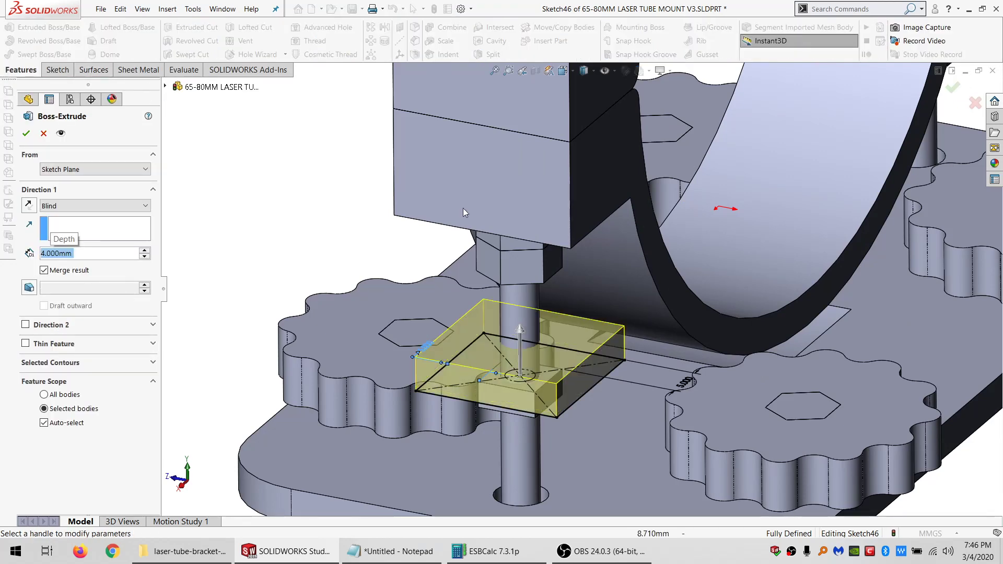
pyautogui.moveTo(535, 313); pyautogui.dragTo(507, 279, button='middle')
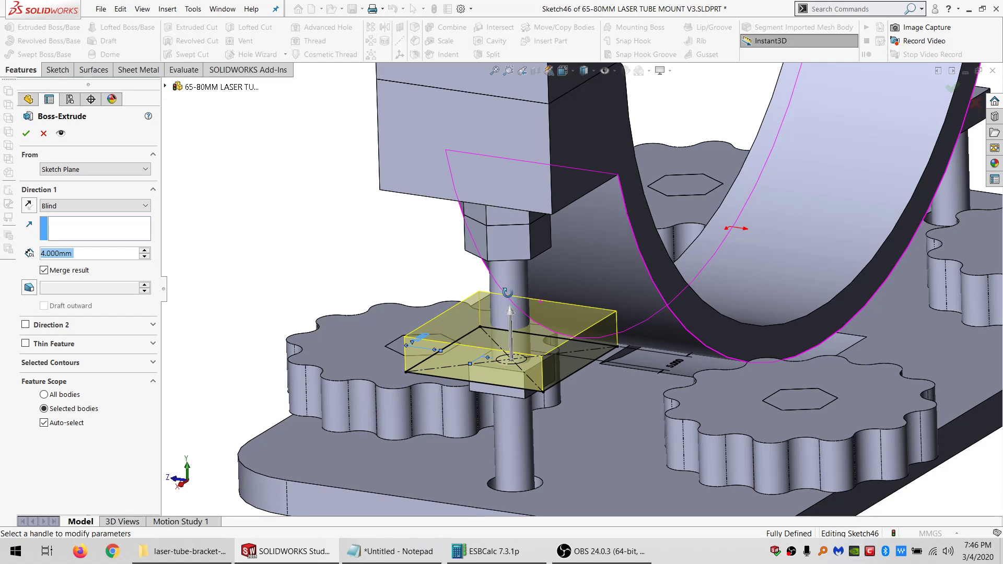
pyautogui.moveTo(508, 292); pyautogui.dragTo(168, 264, button='middle')
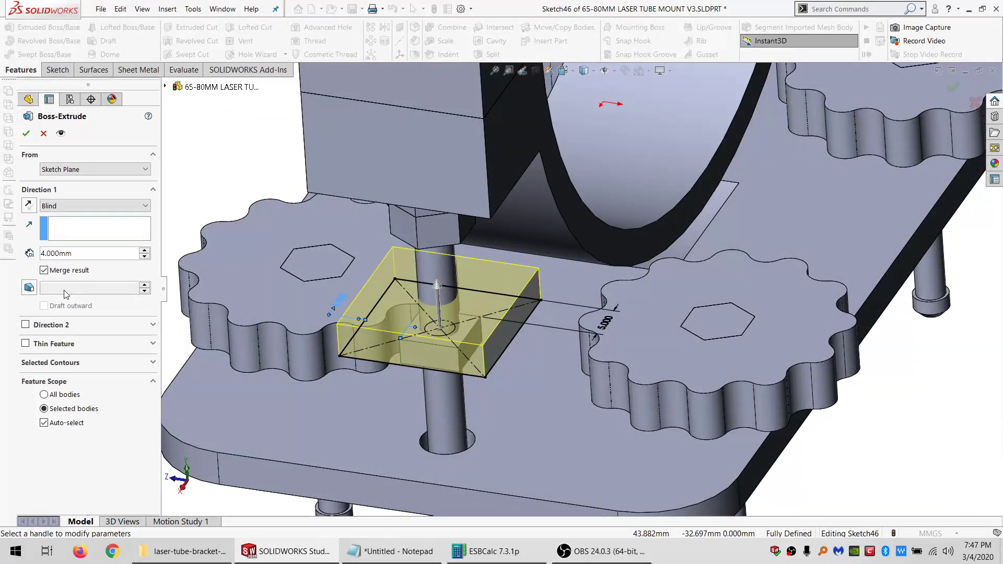
pyautogui.click(27, 134)
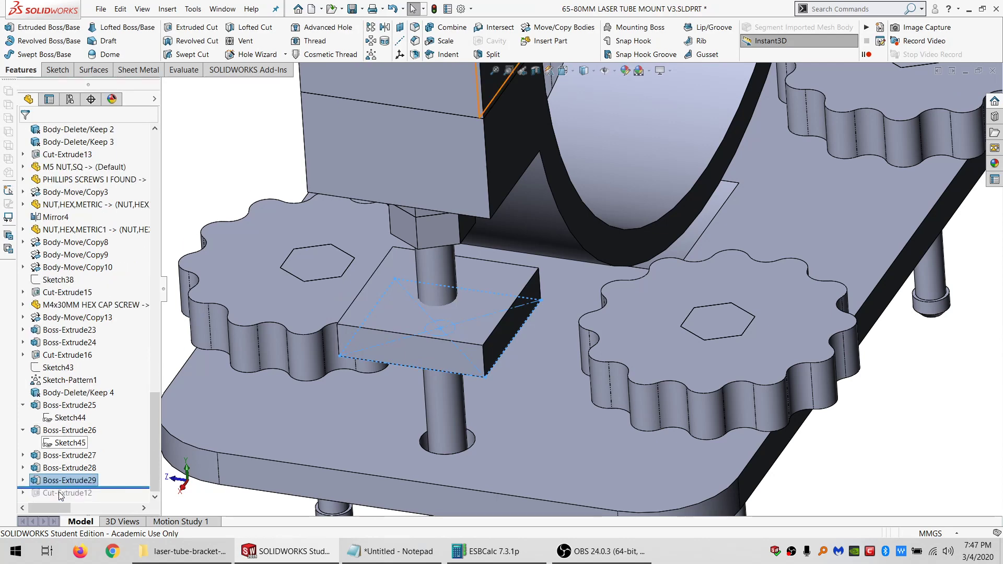
# - Reopen the sketch of the new block and draw a circle about 7.6 mm in diameter centred on the screw axis
pyautogui.rightClick(67, 482)
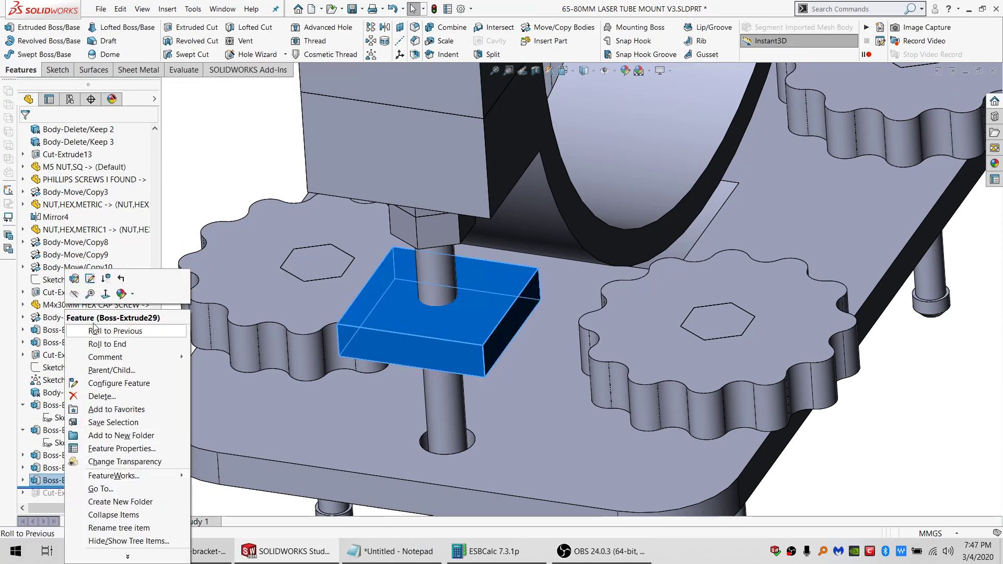
pyautogui.click(89, 278)
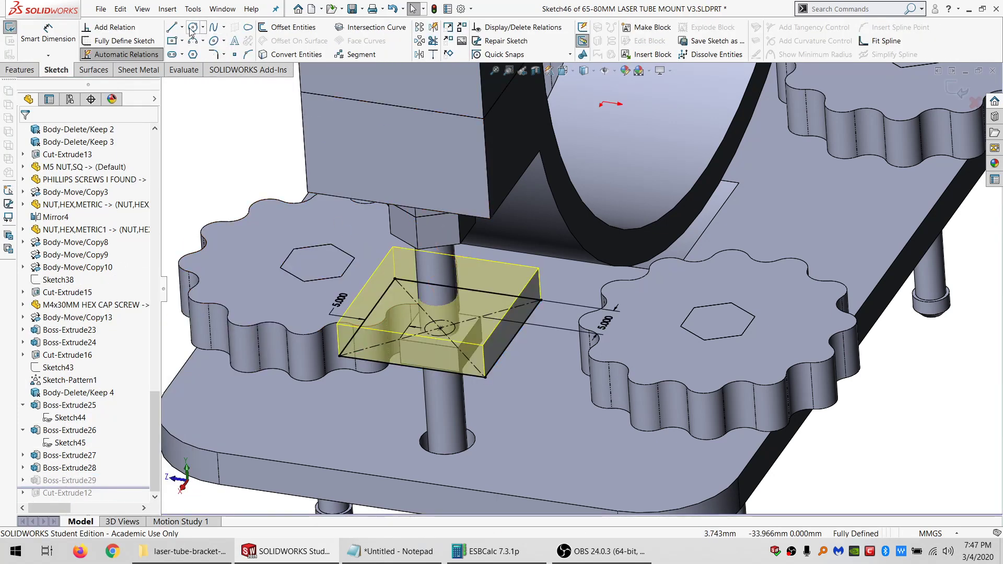
pyautogui.click(192, 28)
pyautogui.click(441, 329)
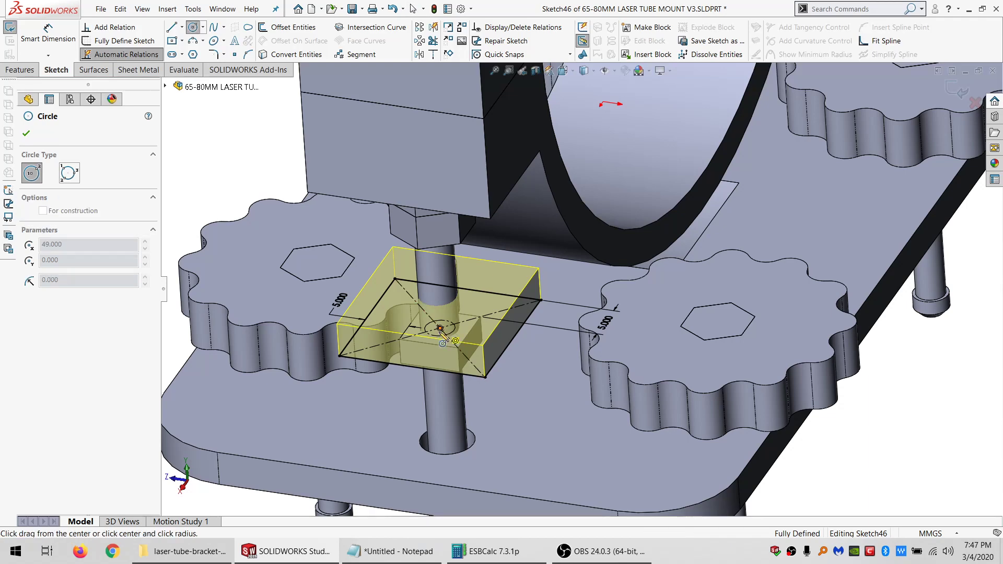
pyautogui.click(476, 326)
pyautogui.press('Escape')
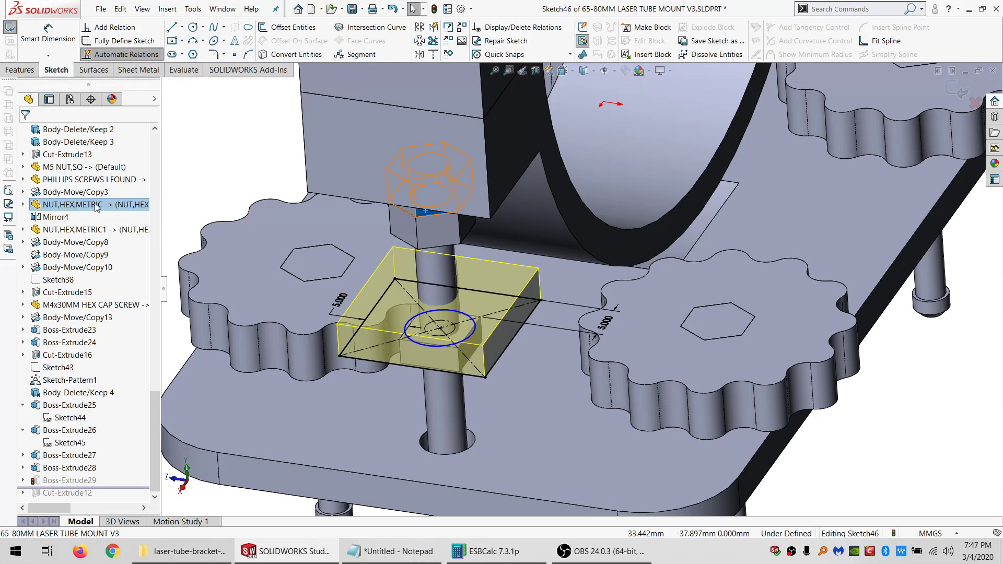
# - Dimension the circle's diameter as 5.1 mm and exit the sketch to rebuild the block with its screw hole
pyautogui.click(78, 167)
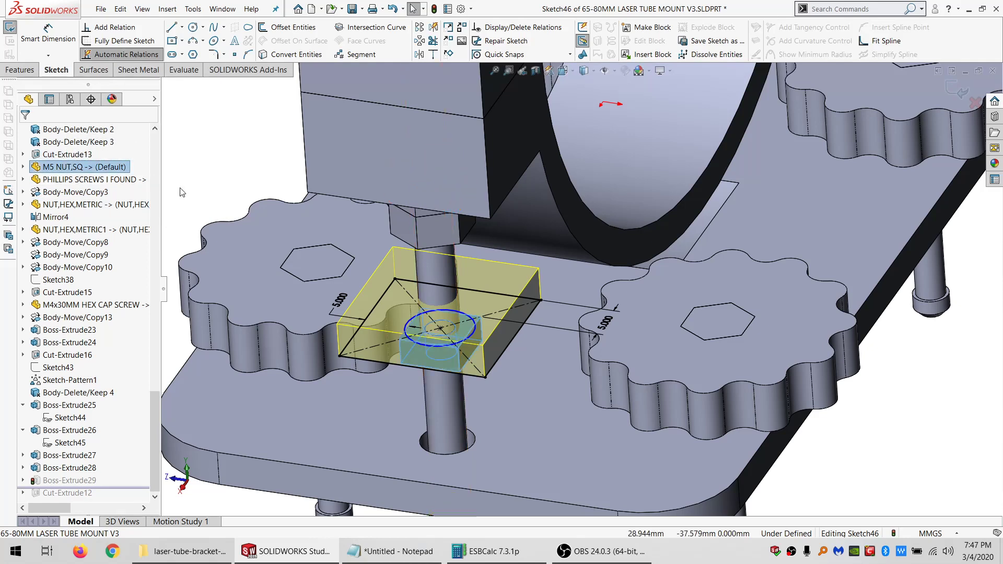
pyautogui.click(185, 153)
pyautogui.click(53, 40)
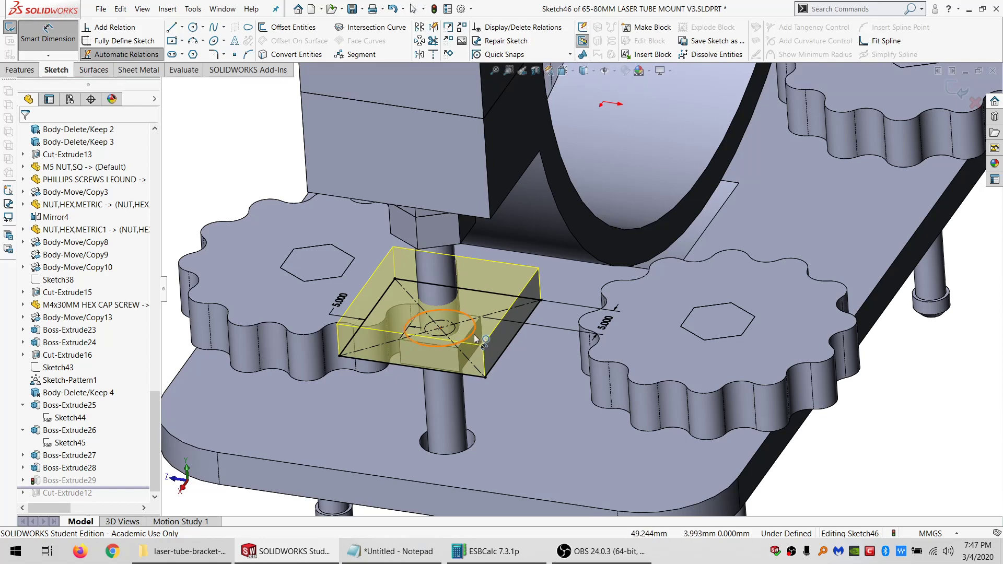
pyautogui.click(476, 339)
pyautogui.click(572, 410)
pyautogui.write('5.')
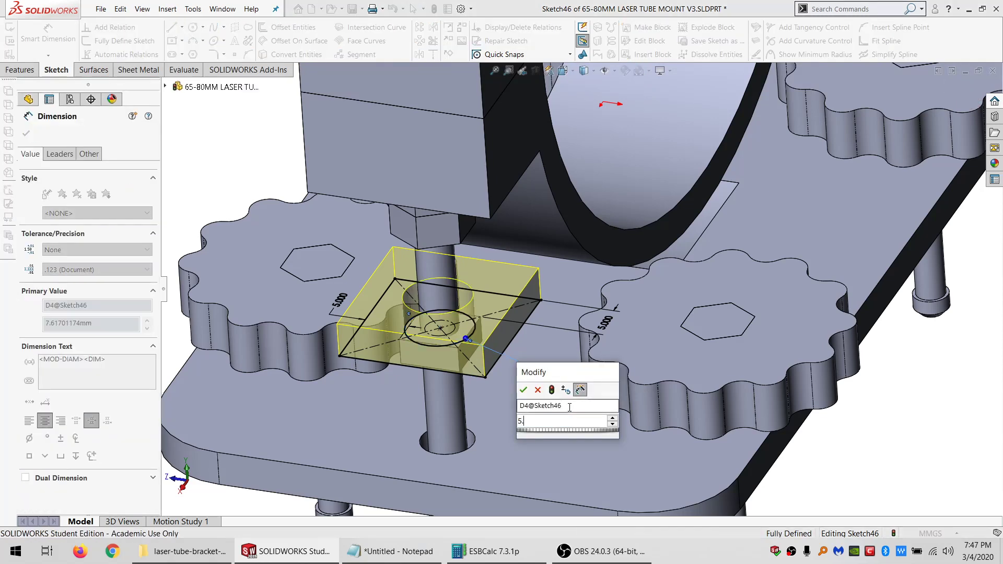
pyautogui.write('1')
pyautogui.press('Return')
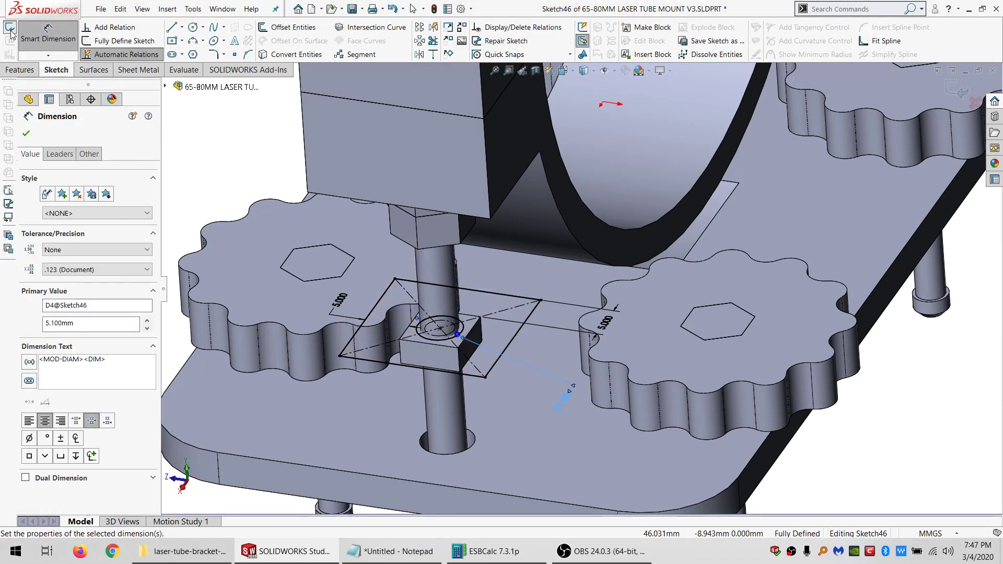
pyautogui.click(11, 31)
# - Start a sketch on the block's underside and convert the outer outlines of the underside and the square nut into it
pyautogui.scroll(1, 456, 362)
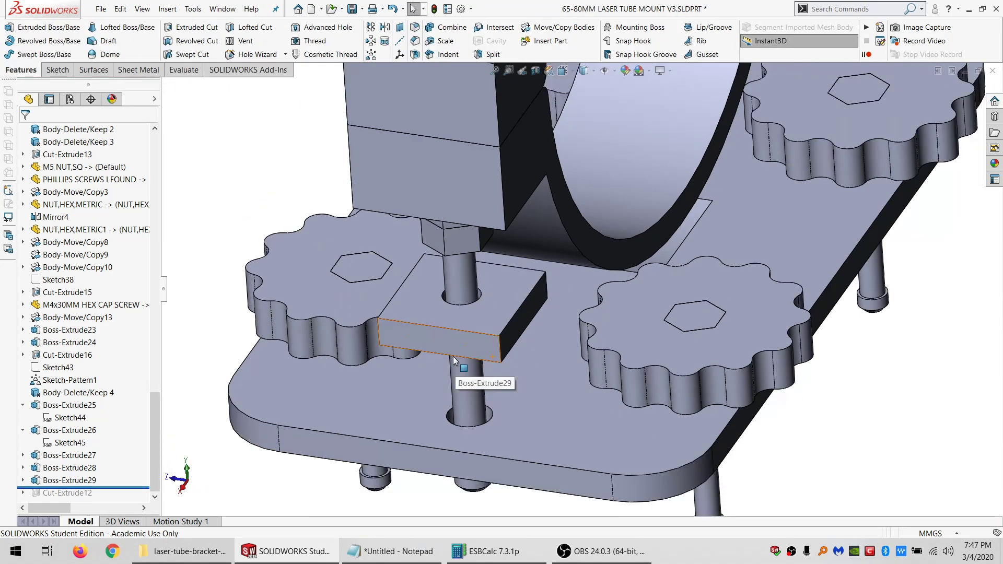
pyautogui.moveTo(451, 349)
pyautogui.mouseDown(button='middle')
pyautogui.moveTo(450, 261)
pyautogui.moveTo(434, 299)
pyautogui.moveTo(478, 277)
pyautogui.moveTo(512, 362)
pyautogui.mouseUp(button='middle')
pyautogui.click(512, 362)
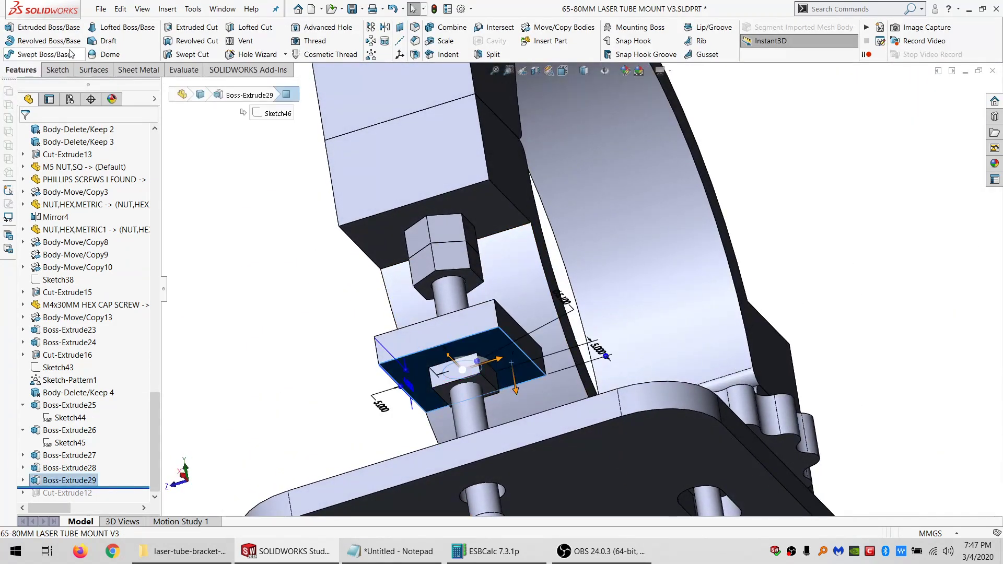
pyautogui.click(58, 70)
pyautogui.click(10, 33)
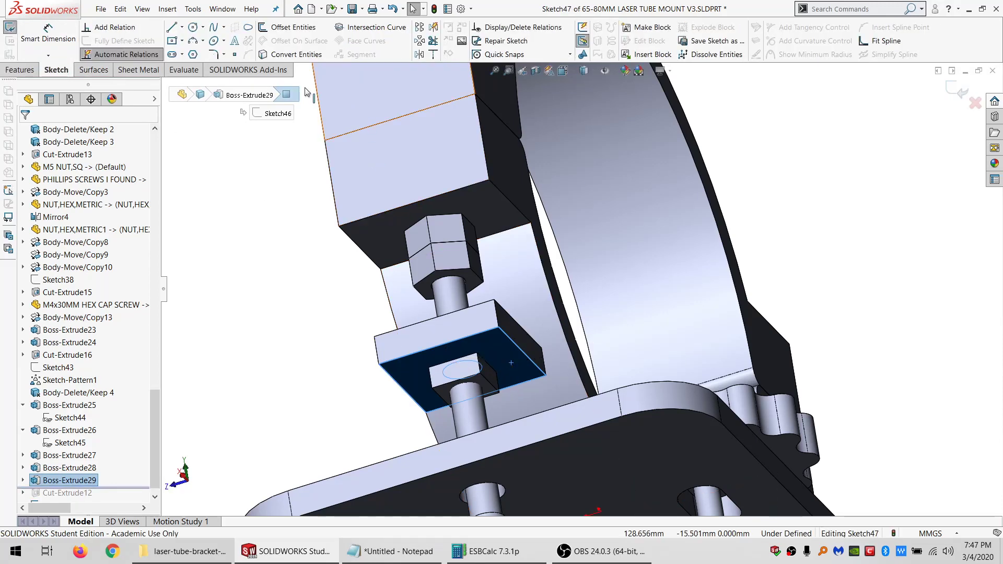
pyautogui.click(283, 55)
pyautogui.click(446, 387)
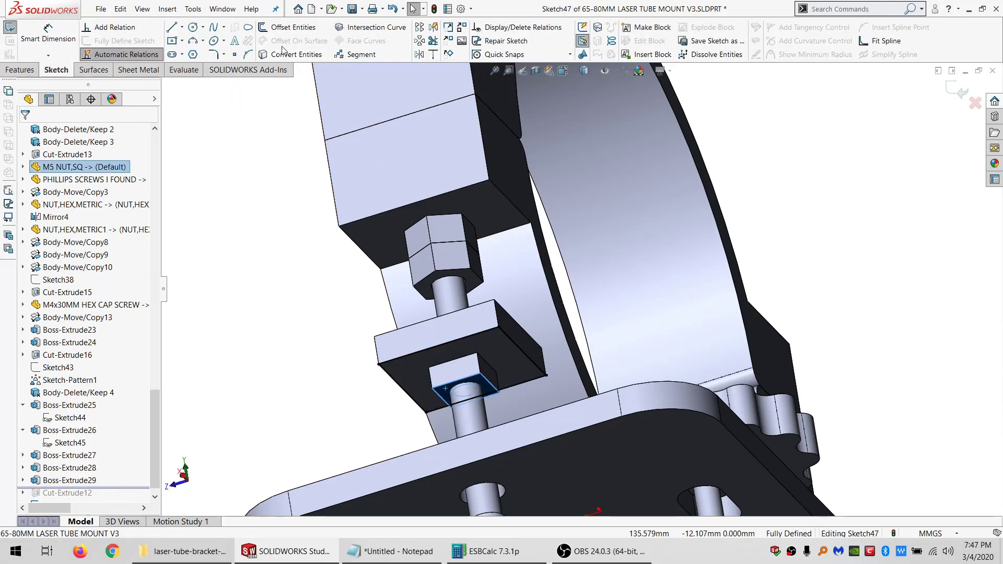
pyautogui.hotkey('ctrl', '8')
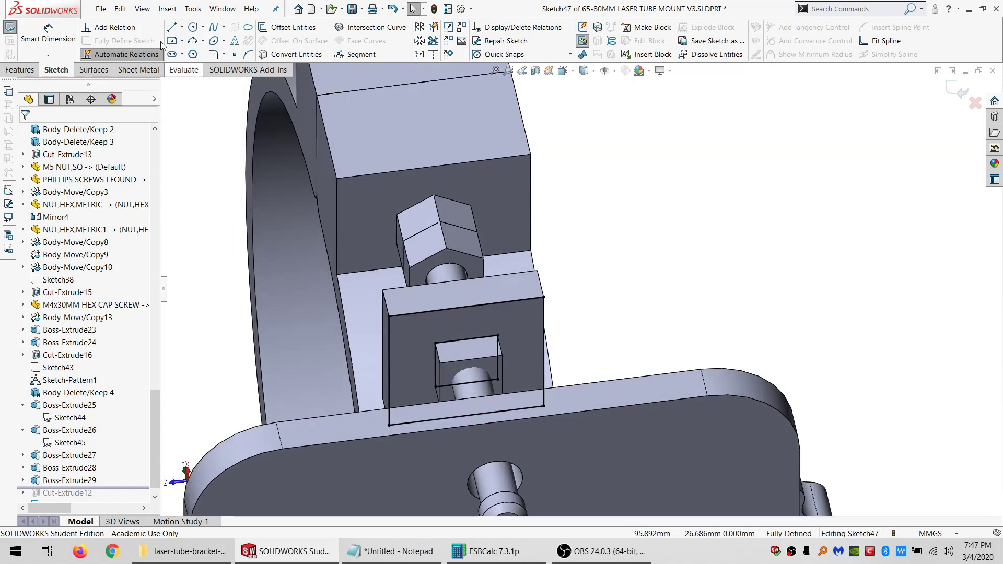
# - Draw two lines about 5 mm long from the nut outline's corners to the block outline's nearest edge
pyautogui.click(173, 29)
pyautogui.click(436, 342)
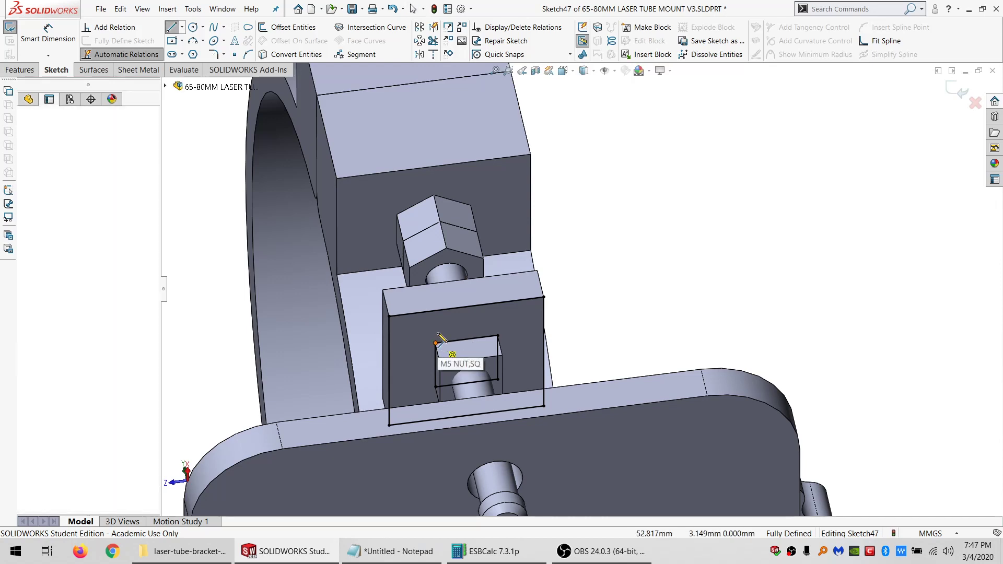
pyautogui.click(436, 311)
pyautogui.click(390, 316)
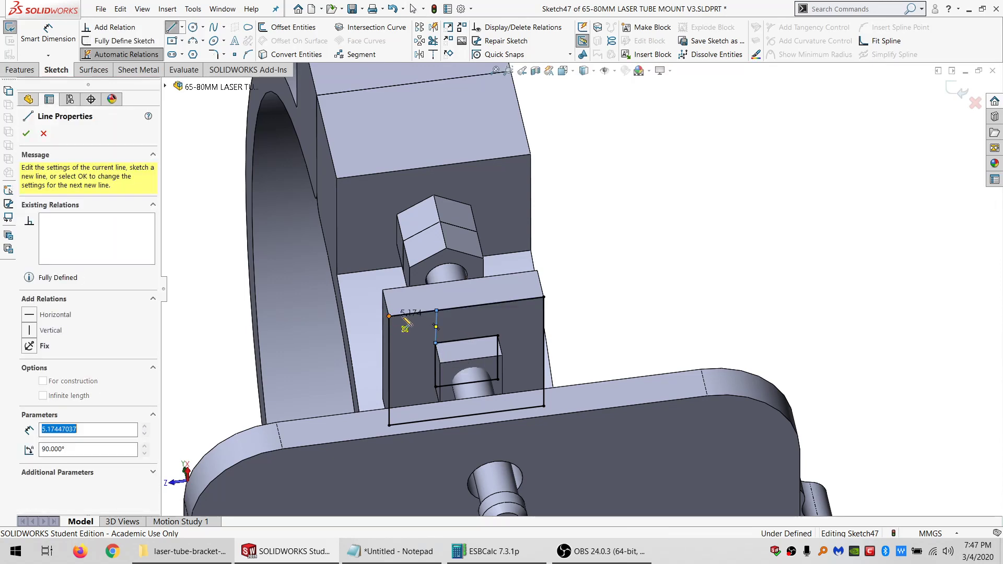
pyautogui.click(497, 336)
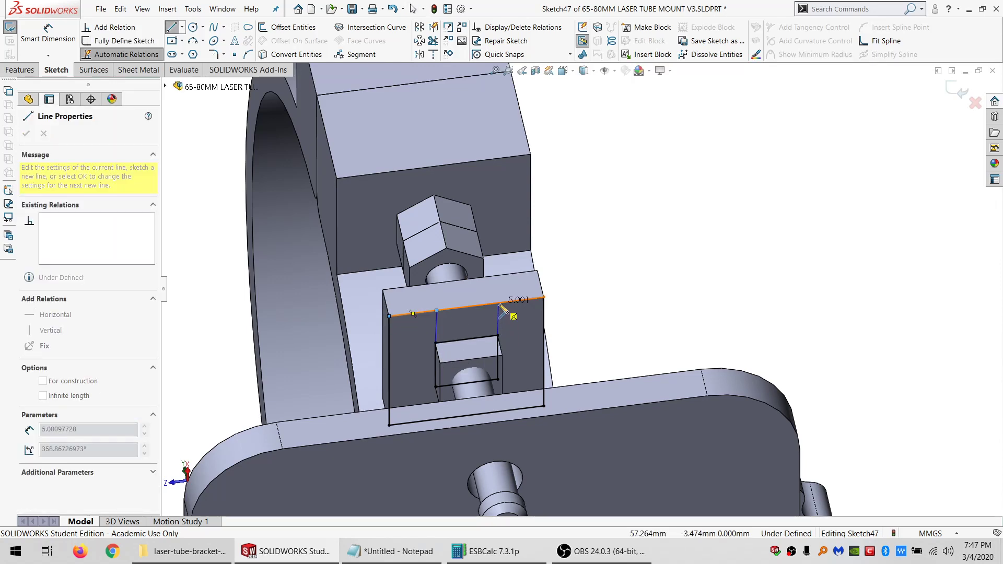
pyautogui.click(498, 303)
pyautogui.press('Escape')
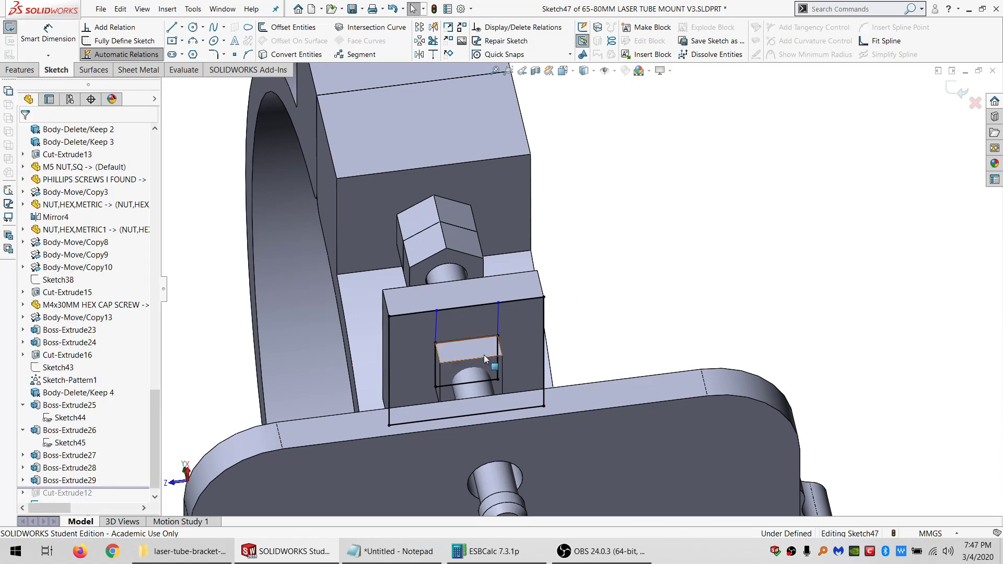
# - Turn the block outline's edge and the nut outline's facing edge at the two connecting lines into construction lines
pyautogui.click(465, 307)
pyautogui.keyDown('ctrl'); pyautogui.click(467, 339); pyautogui.keyUp('ctrl')
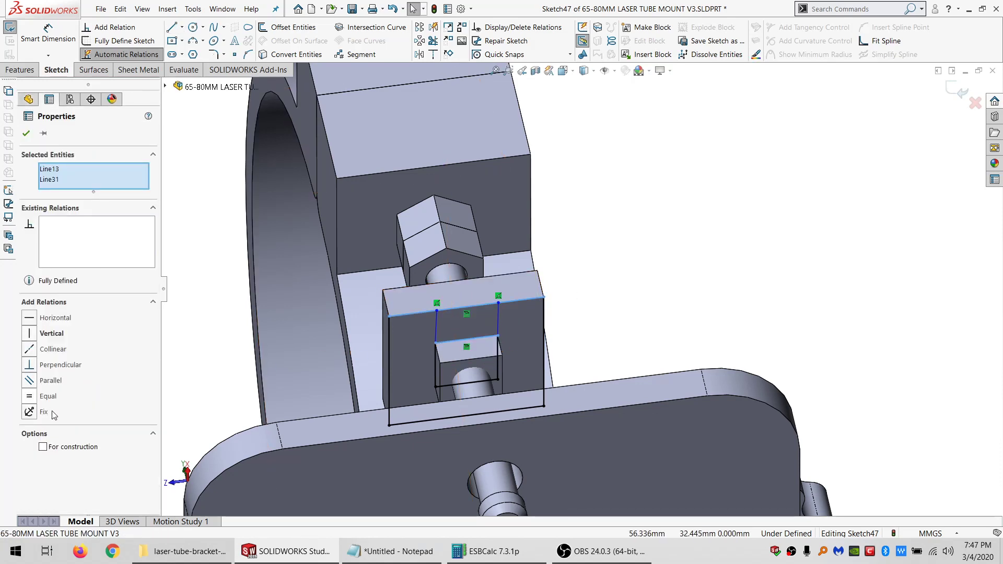
# - Select both connecting lines between the nut outline and the block's edge for a sketch relation
pyautogui.click(497, 321)
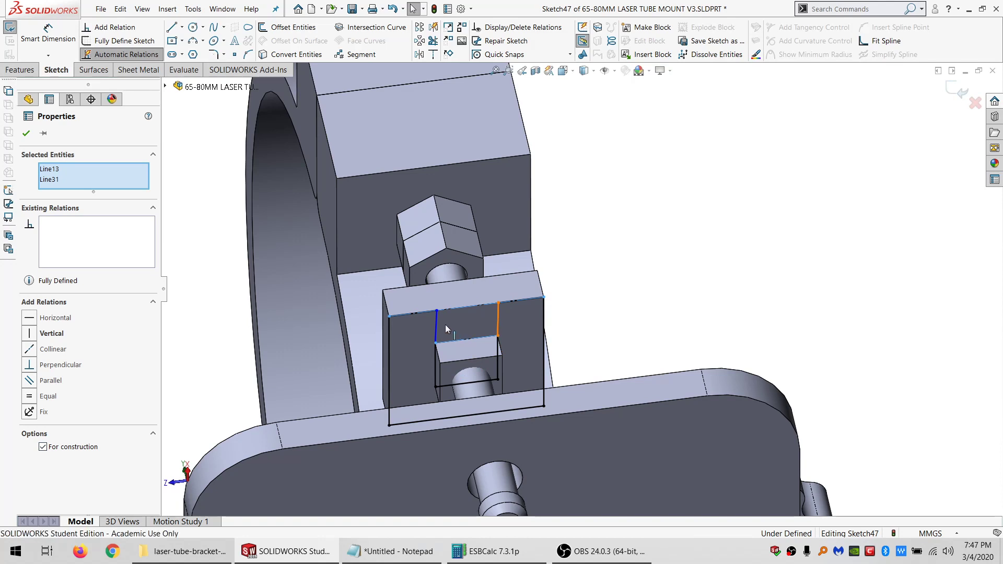
pyautogui.keyDown('ctrl'); pyautogui.click(436, 327); pyautogui.keyUp('ctrl')
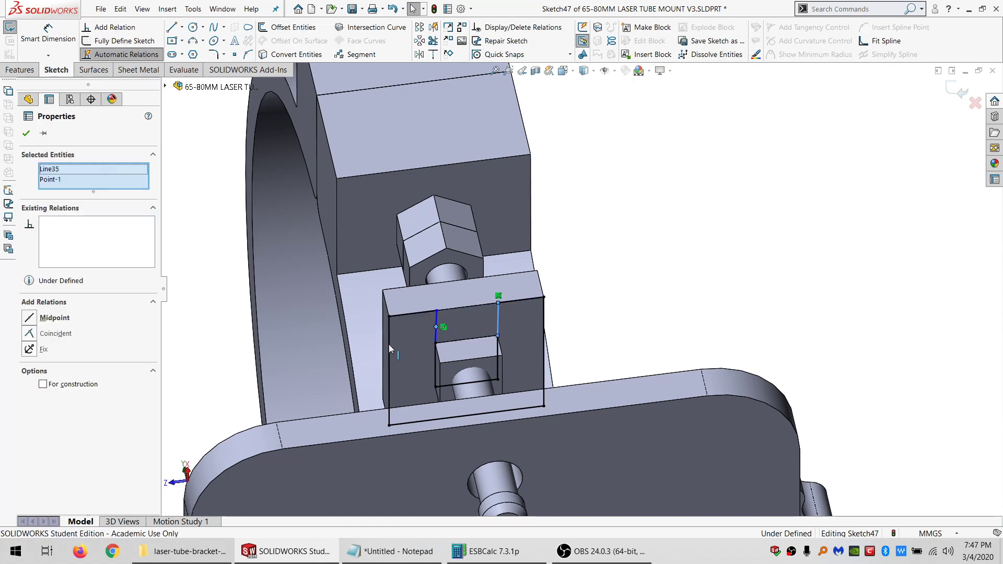
pyautogui.click(436, 326)
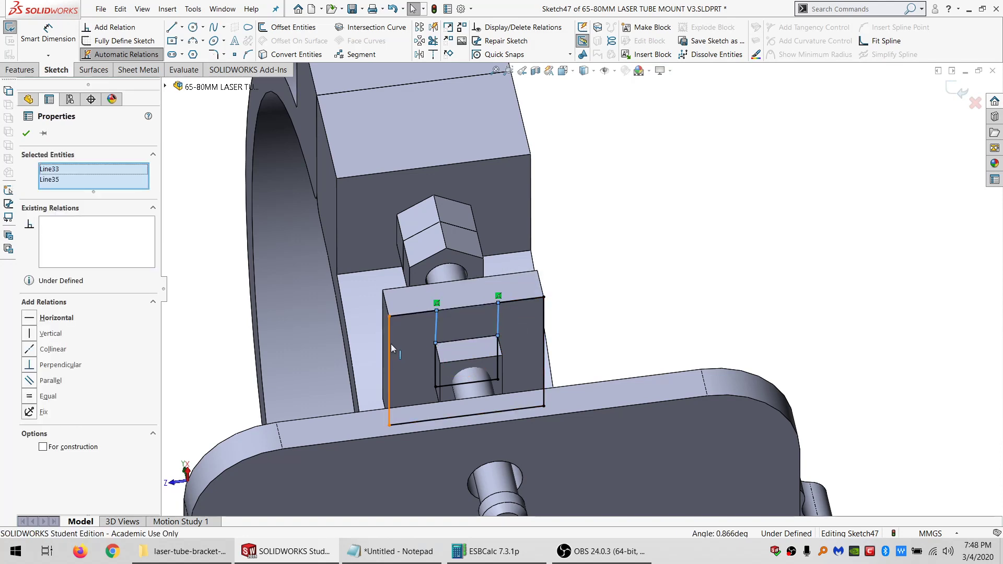
# - Make the two side lines of the notch parallel to the block outline's outer side line
pyautogui.click(42, 376)
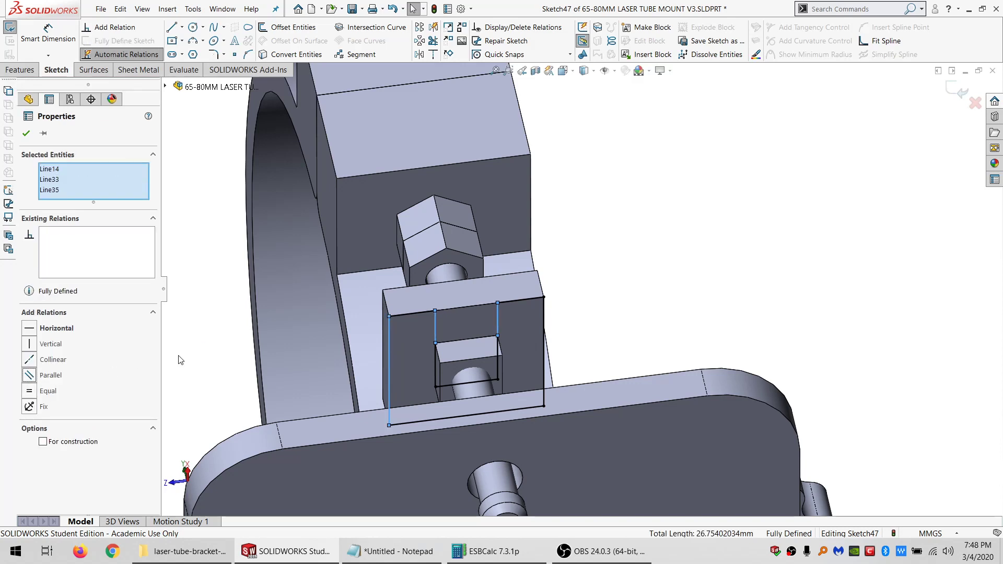
pyautogui.click(218, 349)
# - Start a boss extrusion of the notched block profile, ending up to the underside face of the square nut
pyautogui.click(21, 70)
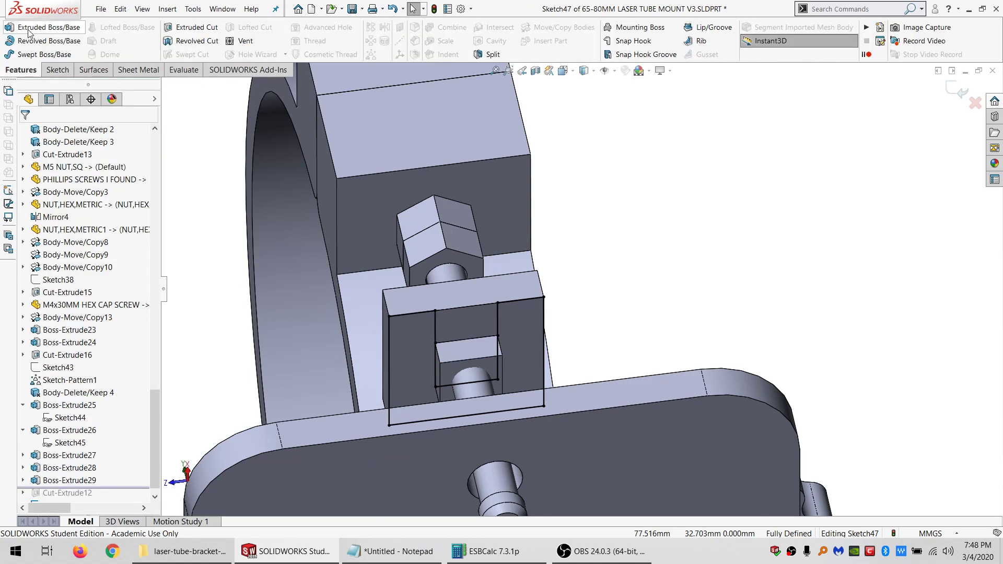
pyautogui.click(47, 27)
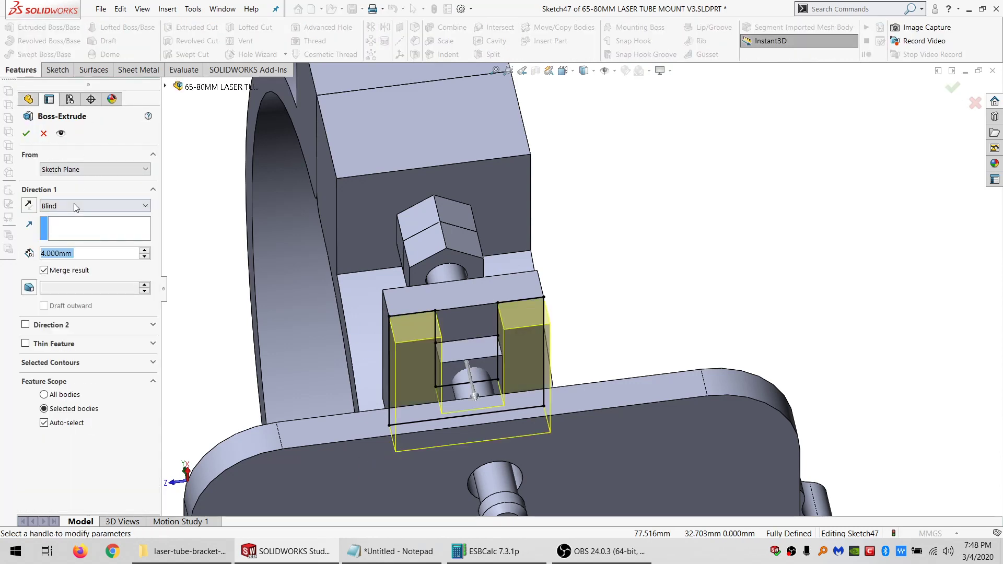
pyautogui.click(76, 208)
pyautogui.click(63, 260)
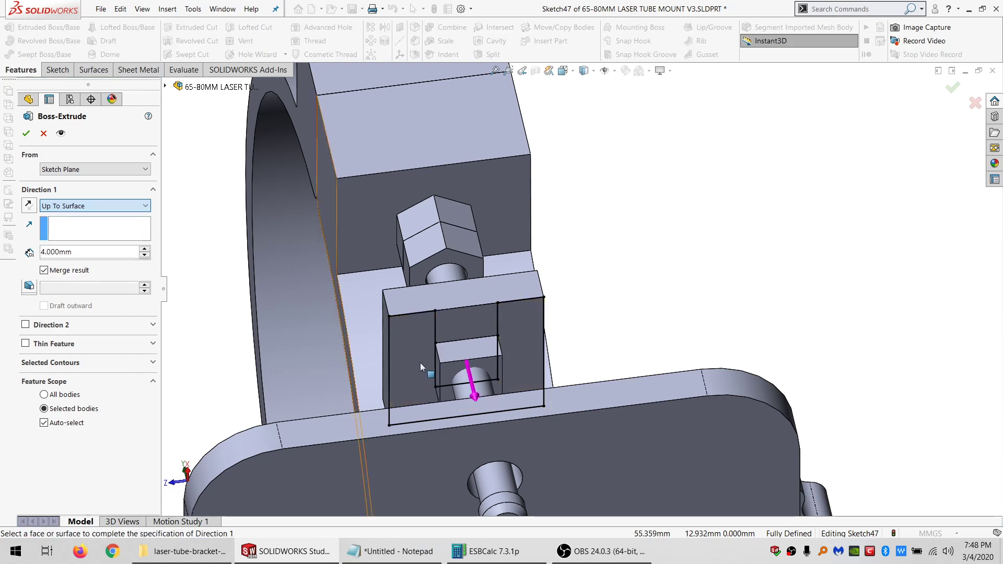
pyautogui.click(491, 366)
pyautogui.moveTo(491, 366); pyautogui.dragTo(455, 367, button='middle')
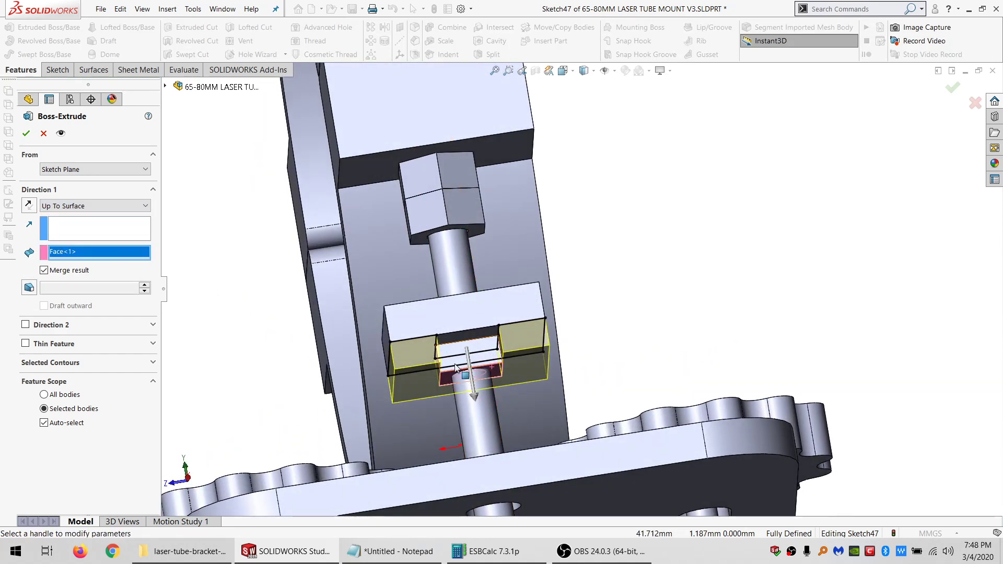
pyautogui.scroll(3, 470, 397)
pyautogui.scroll(-3, 486, 410)
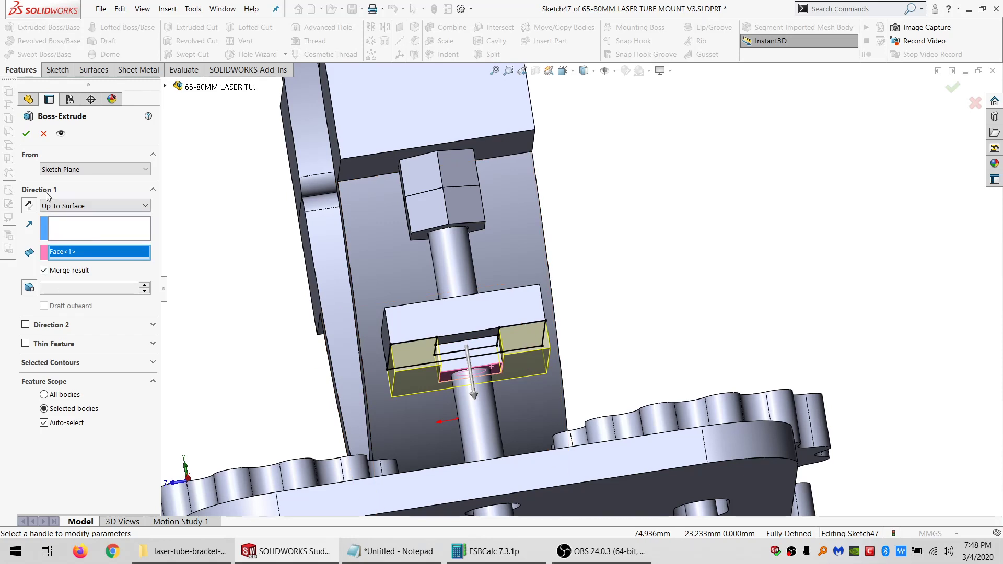
# - Change the extrusion's end condition to Offset From Surface with a reversed offset of 0.1 mm
pyautogui.click(67, 208)
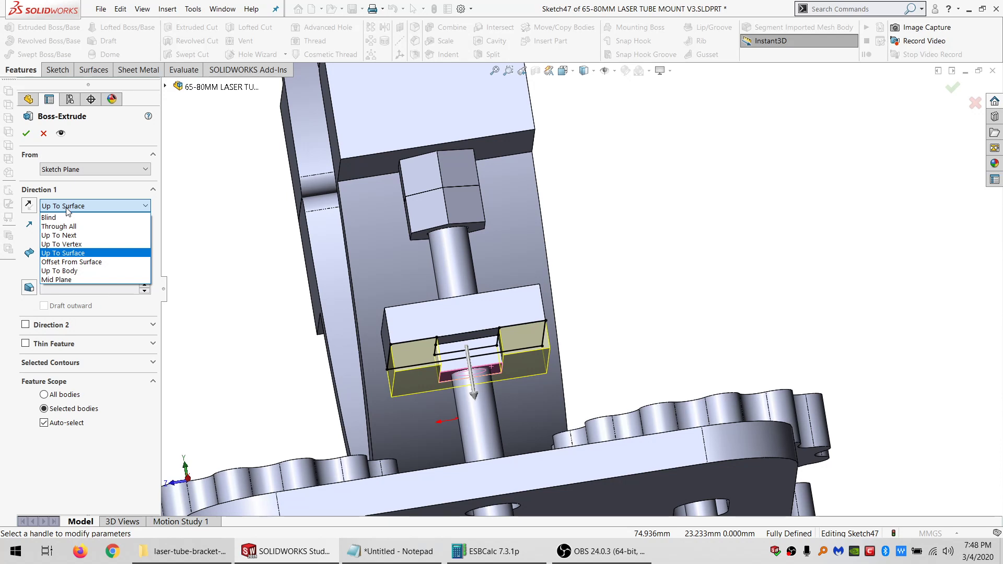
pyautogui.click(79, 262)
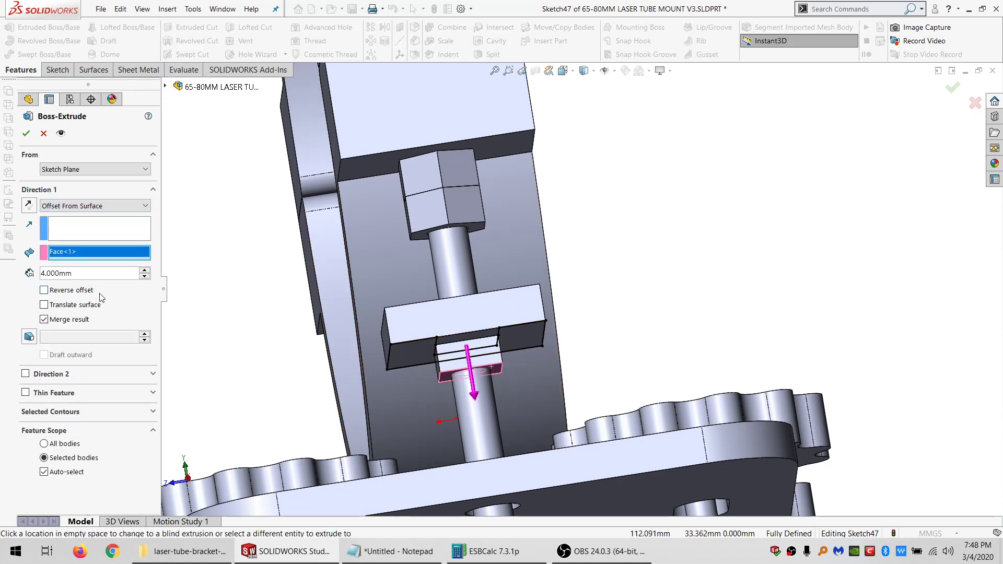
pyautogui.click(44, 291)
pyautogui.moveTo(98, 276); pyautogui.dragTo(1, 270)
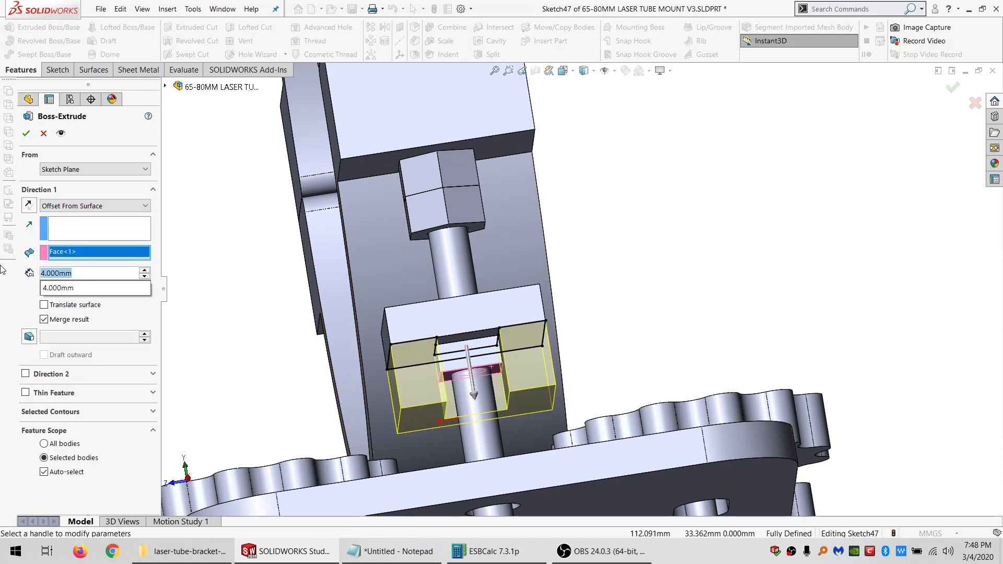
pyautogui.write('.1')
pyautogui.press('Return')
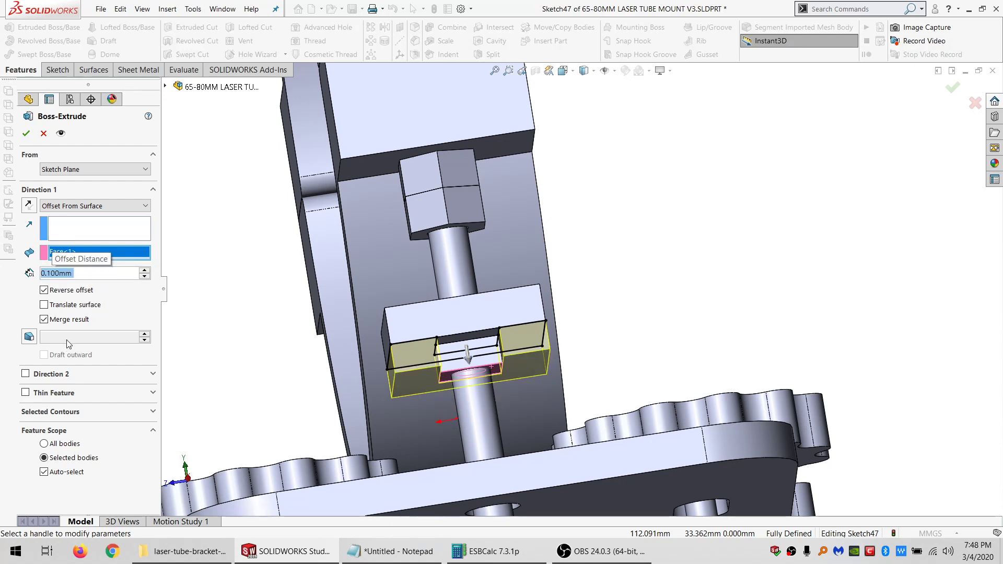
# - Limit the extrusion's feature scope to the existing block above the nut and complete the feature
pyautogui.click(69, 477)
pyautogui.click(424, 319)
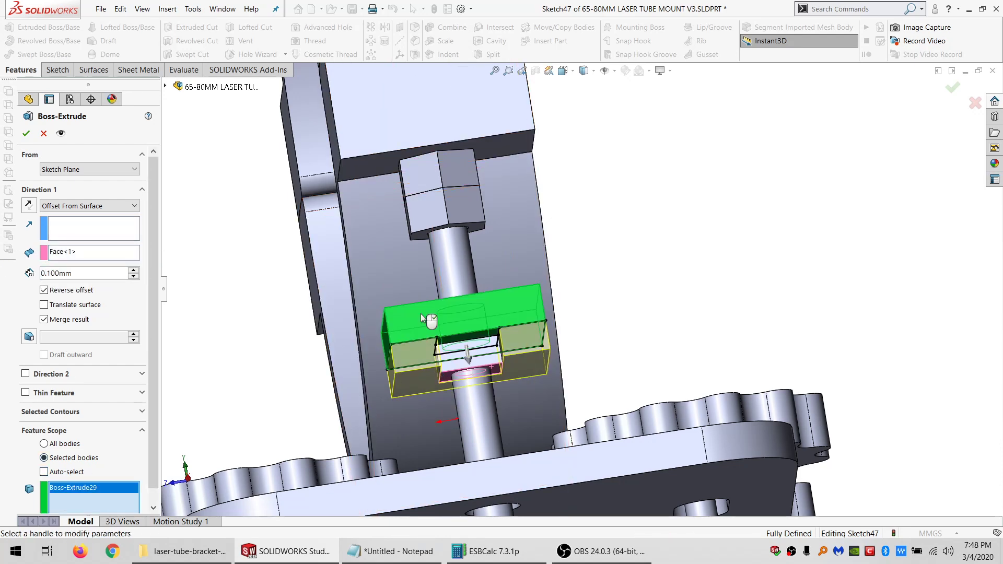
pyautogui.click(26, 133)
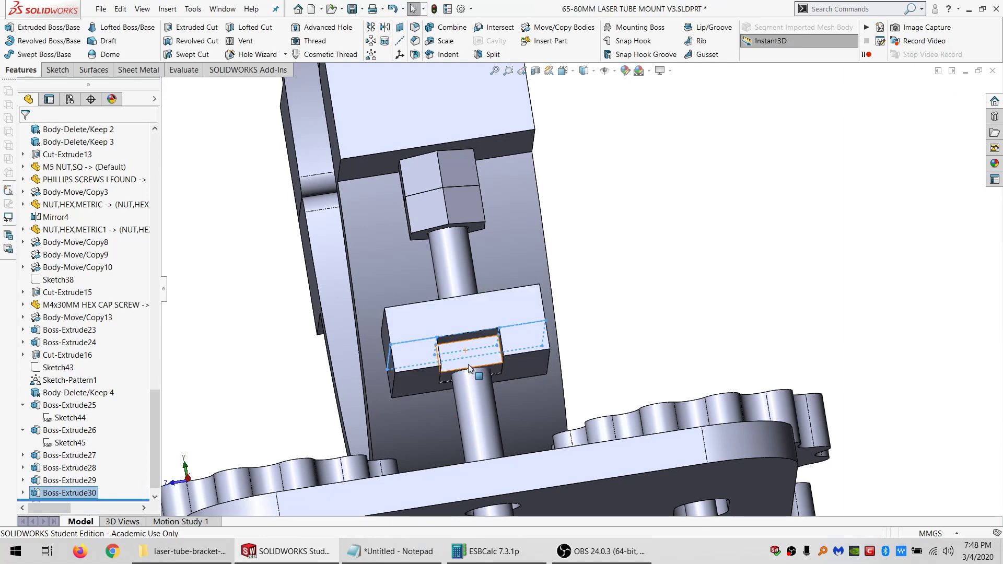
# - Start a sketch on the notched block's underside and convert the screw hole edge and the block's top face outline into it
pyautogui.scroll(2, 494, 328)
pyautogui.moveTo(495, 328); pyautogui.dragTo(400, 382, button='middle')
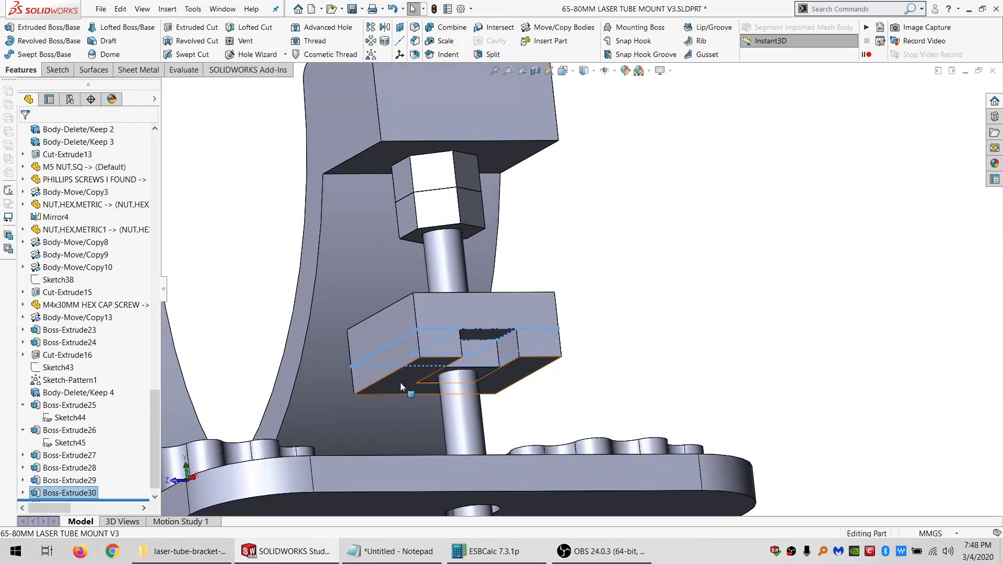
pyautogui.click(400, 383)
pyautogui.click(57, 70)
pyautogui.click(10, 28)
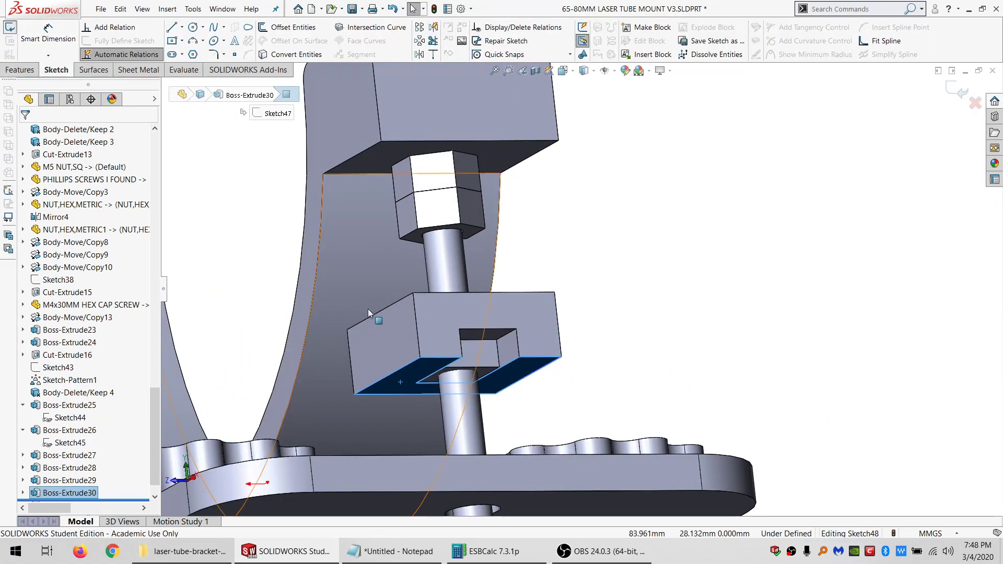
pyautogui.moveTo(368, 309)
pyautogui.mouseDown(button='middle')
pyautogui.moveTo(404, 406)
pyautogui.moveTo(431, 291)
pyautogui.mouseUp(button='middle')
pyautogui.click(444, 287)
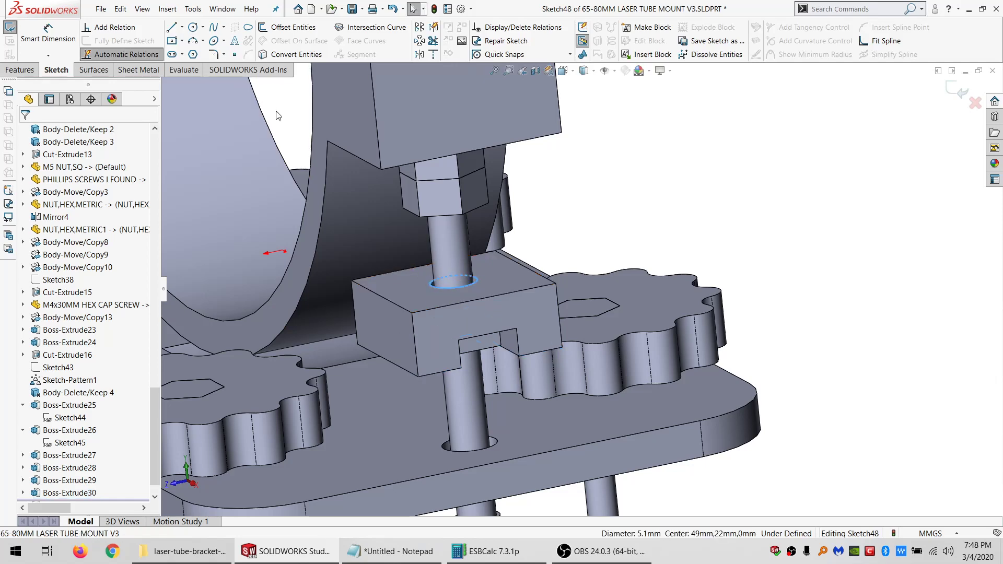
pyautogui.click(275, 59)
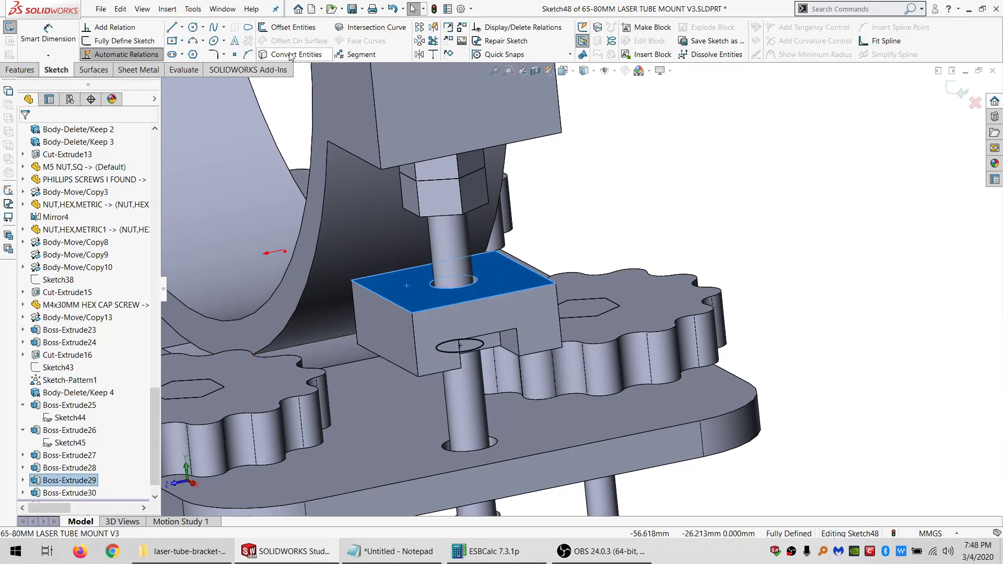
pyautogui.moveTo(418, 359)
pyautogui.mouseDown(button='middle')
pyautogui.moveTo(452, 341)
pyautogui.moveTo(371, 396)
pyautogui.mouseUp(button='middle')
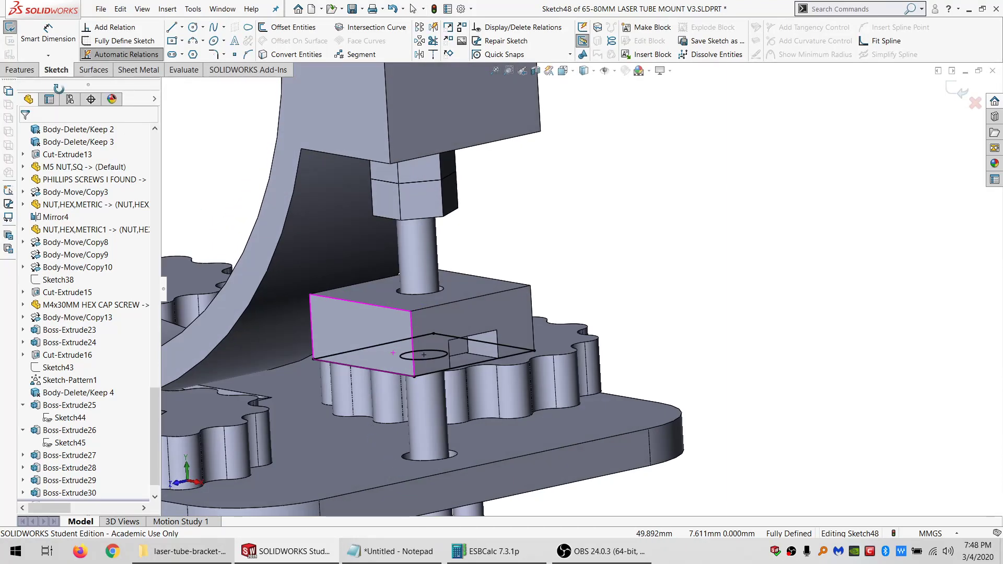
# - Extrude the converted profile up to the base plate's top face, merging it only with the nut block
pyautogui.moveTo(59, 88); pyautogui.dragTo(24, 73, button='middle')
pyautogui.click(21, 69)
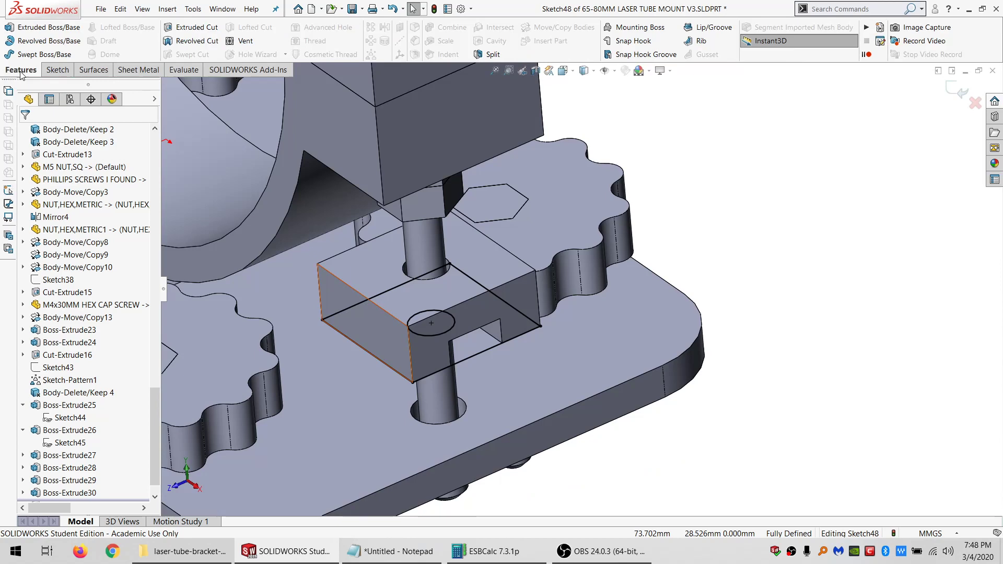
pyautogui.click(21, 26)
pyautogui.click(64, 207)
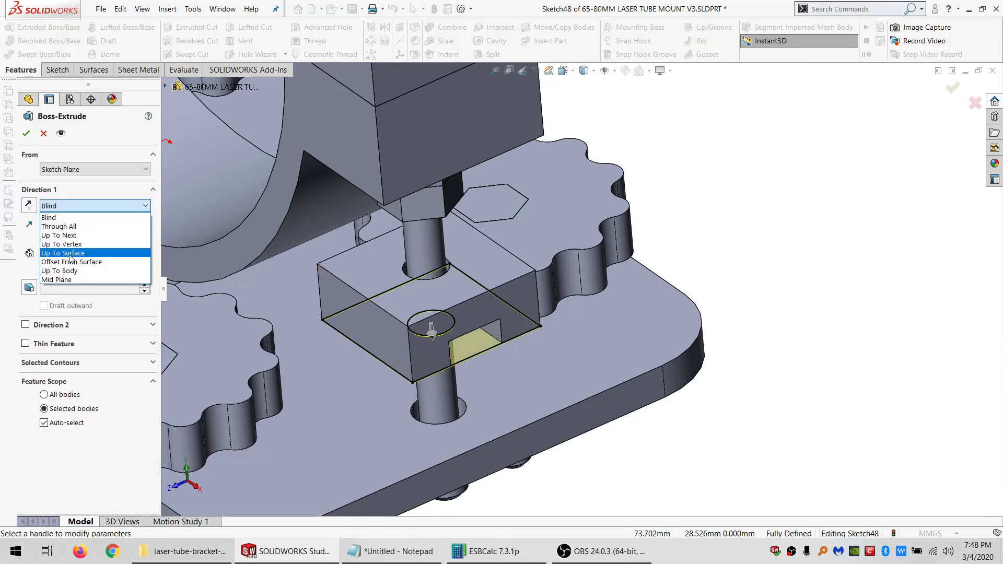
pyautogui.click(69, 254)
pyautogui.click(344, 410)
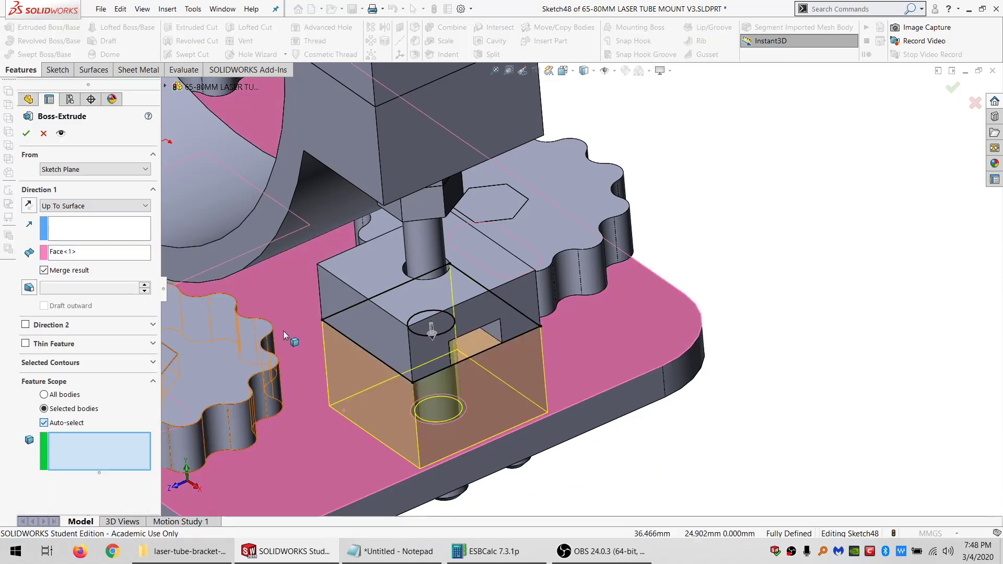
pyautogui.click(452, 300)
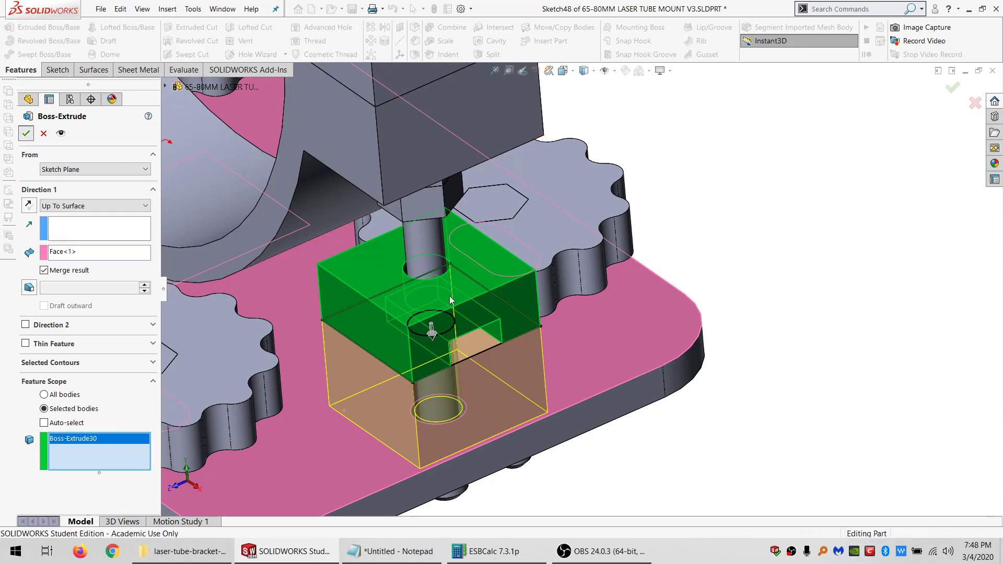
pyautogui.press('Return')
# - Make one copy of the nut block body, moved about 41.3 mm along X away from the base plate
pyautogui.moveTo(452, 301); pyautogui.dragTo(599, 313, button='middle')
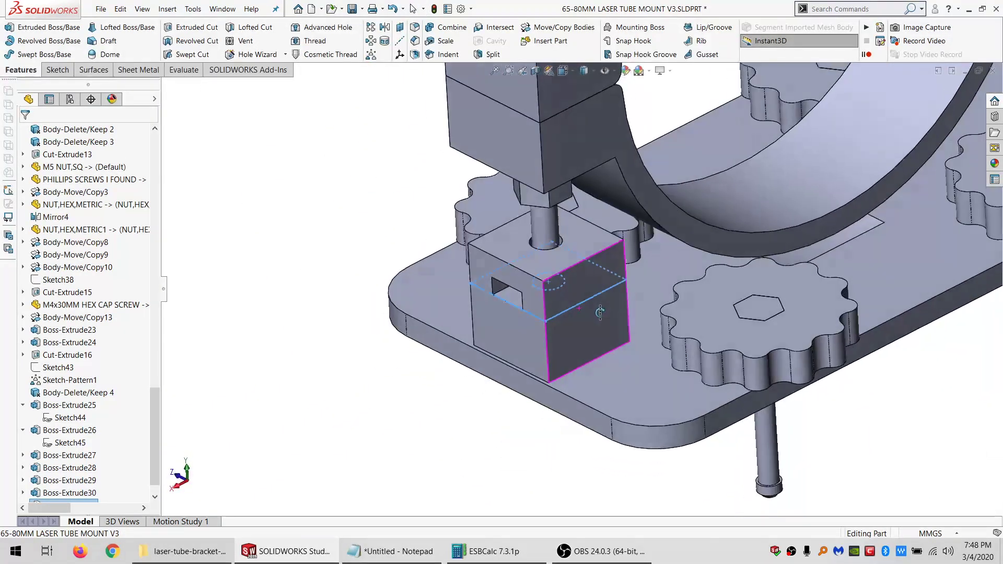
pyautogui.scroll(5, 606, 311)
pyautogui.scroll(-5, 757, 202)
pyautogui.moveTo(643, 257); pyautogui.dragTo(624, 265, button='middle')
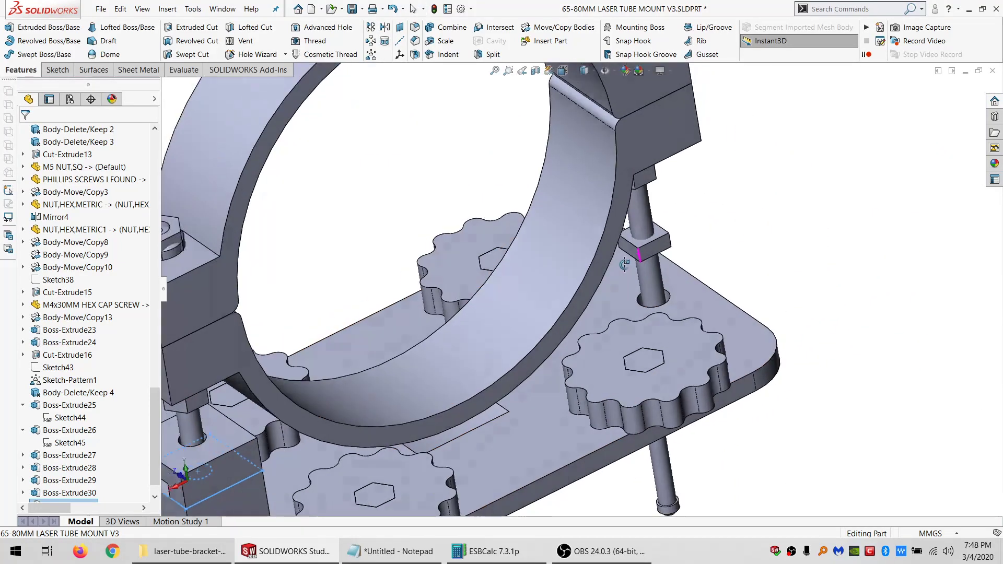
pyautogui.scroll(5, 624, 265)
pyautogui.scroll(-3, 423, 372)
pyautogui.moveTo(422, 373); pyautogui.dragTo(389, 385, button='middle')
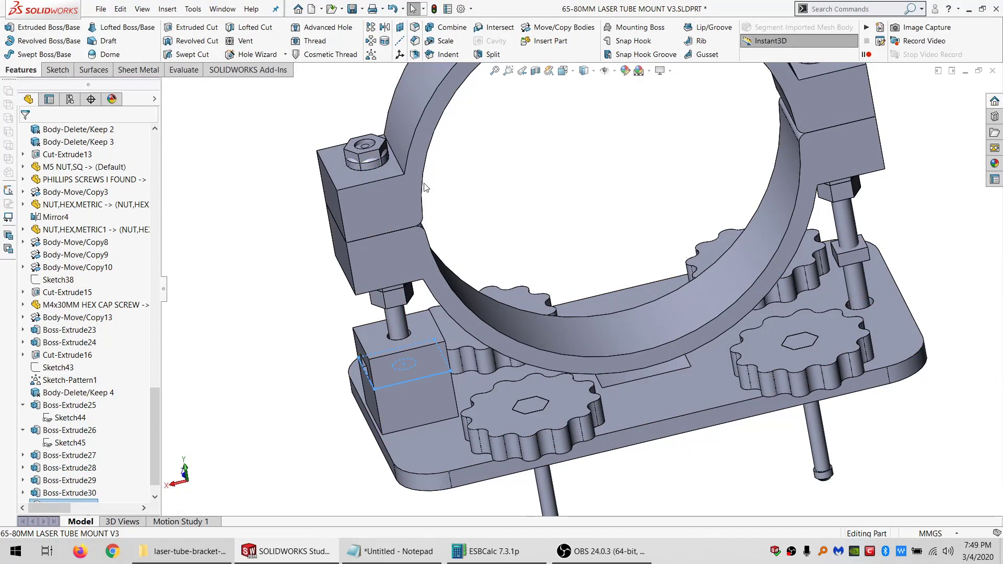
pyautogui.click(557, 27)
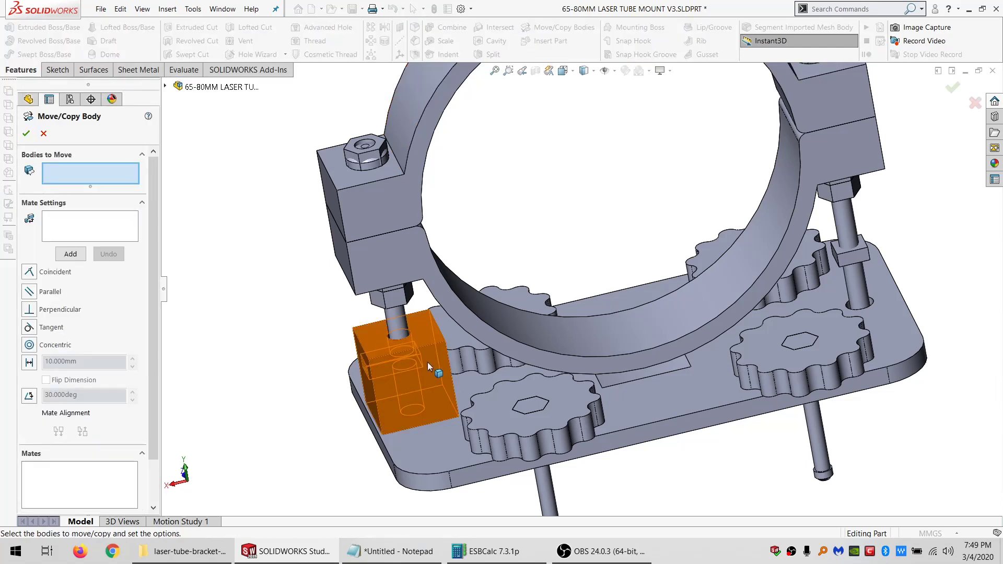
pyautogui.click(427, 362)
pyautogui.scroll(-2, 59, 444)
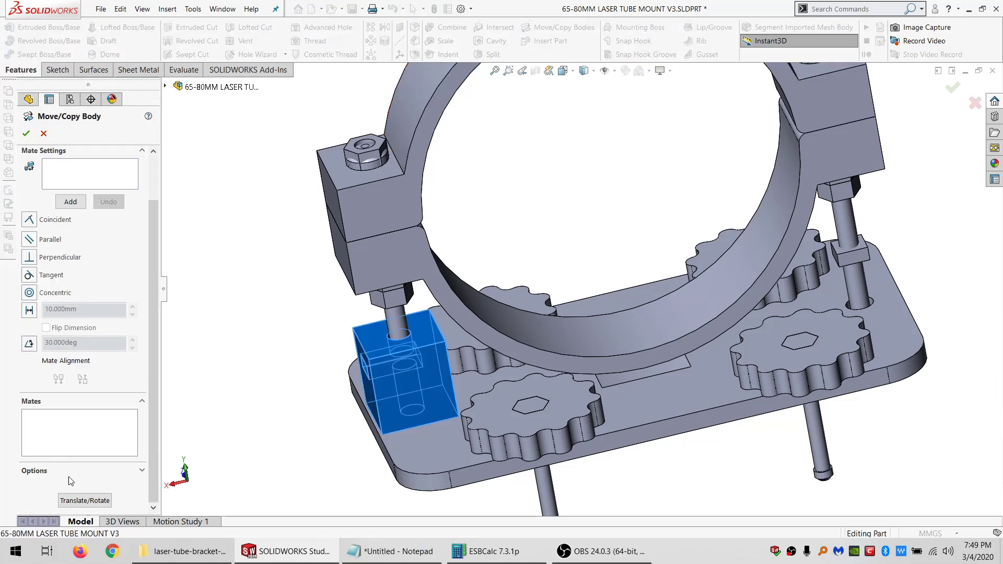
pyautogui.click(85, 501)
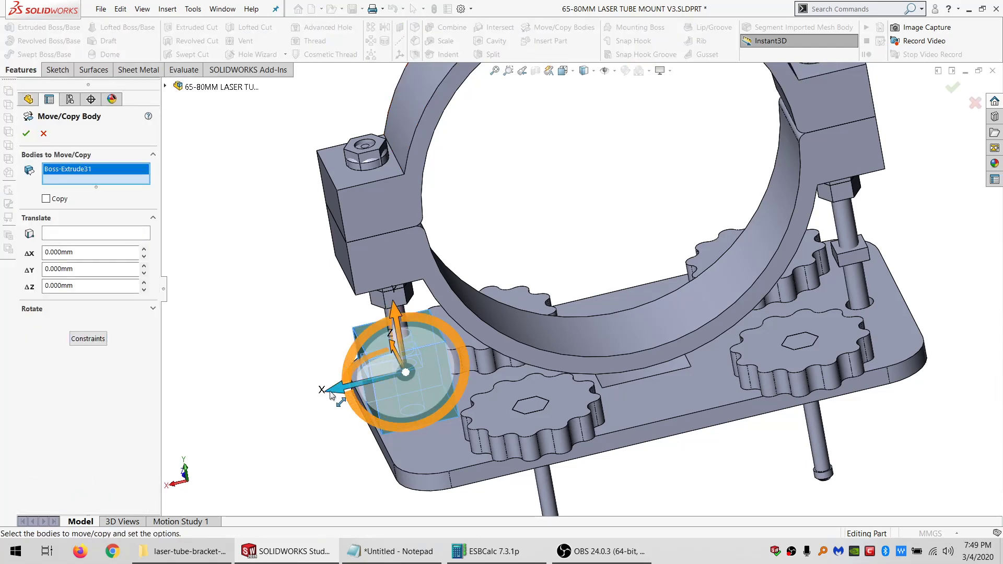
pyautogui.moveTo(344, 380); pyautogui.dragTo(138, 370)
pyautogui.click(70, 199)
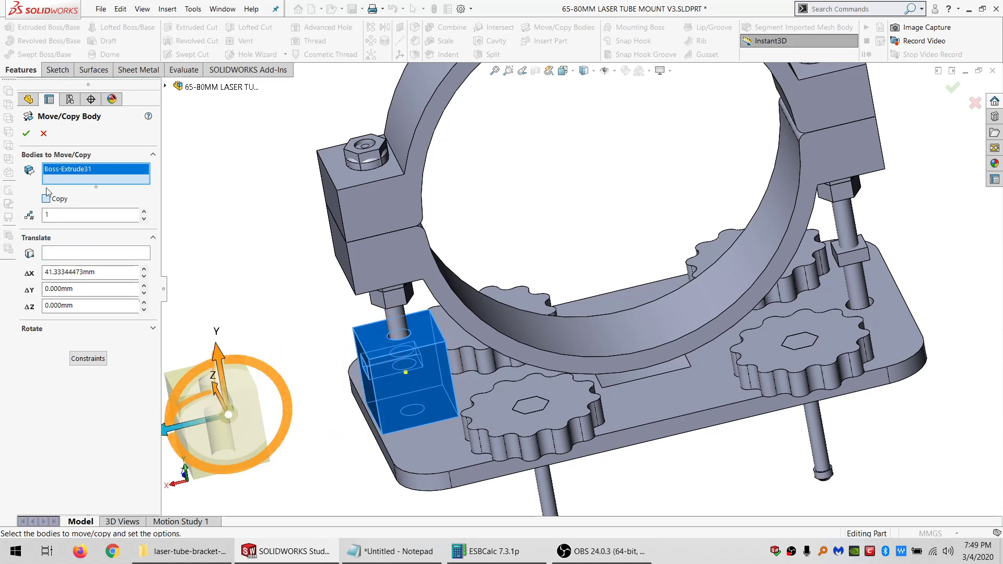
pyautogui.click(26, 132)
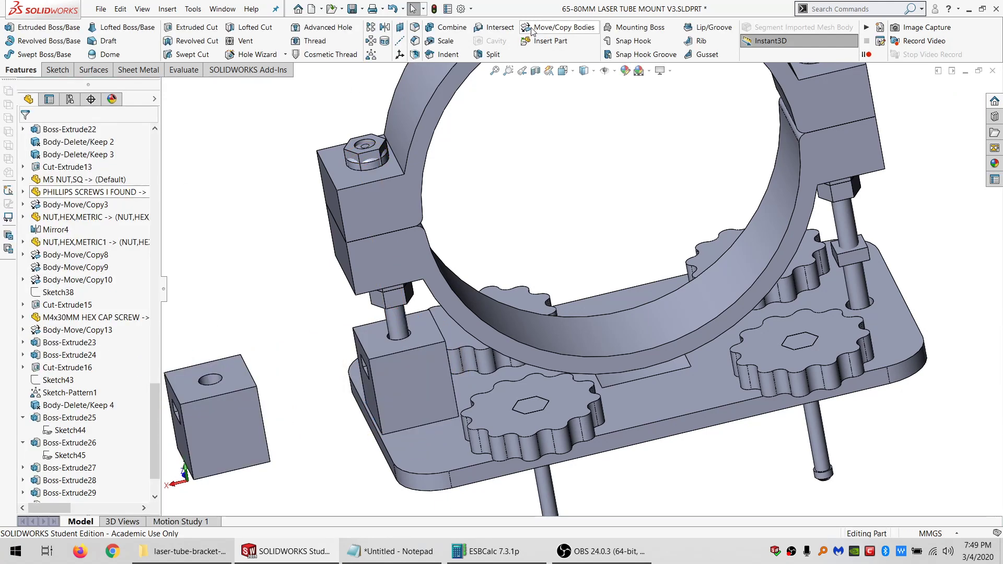
# - Move the copied block without copying it, adding a coincident mate between its bottom face and the base plate's top face
pyautogui.click(230, 420)
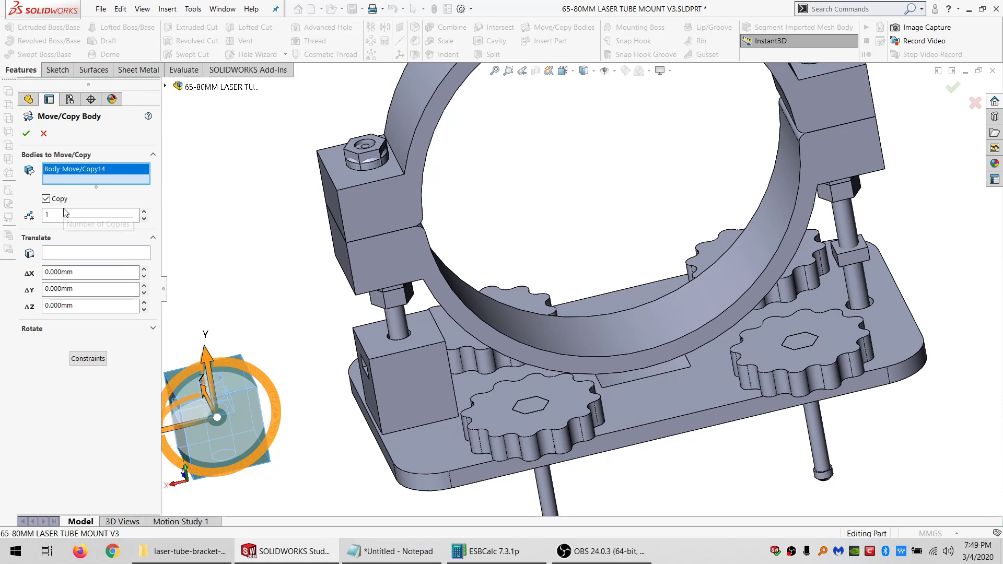
pyautogui.click(46, 198)
pyautogui.click(85, 340)
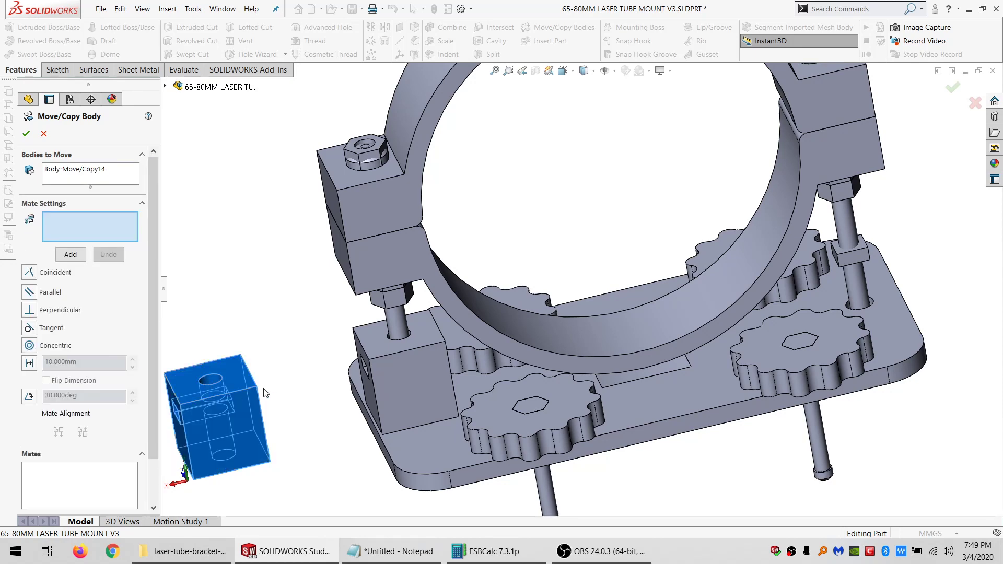
pyautogui.keyDown('ctrl'); pyautogui.moveTo(230, 422); pyautogui.dragTo(359, 375, button='middle'); pyautogui.keyUp('ctrl')
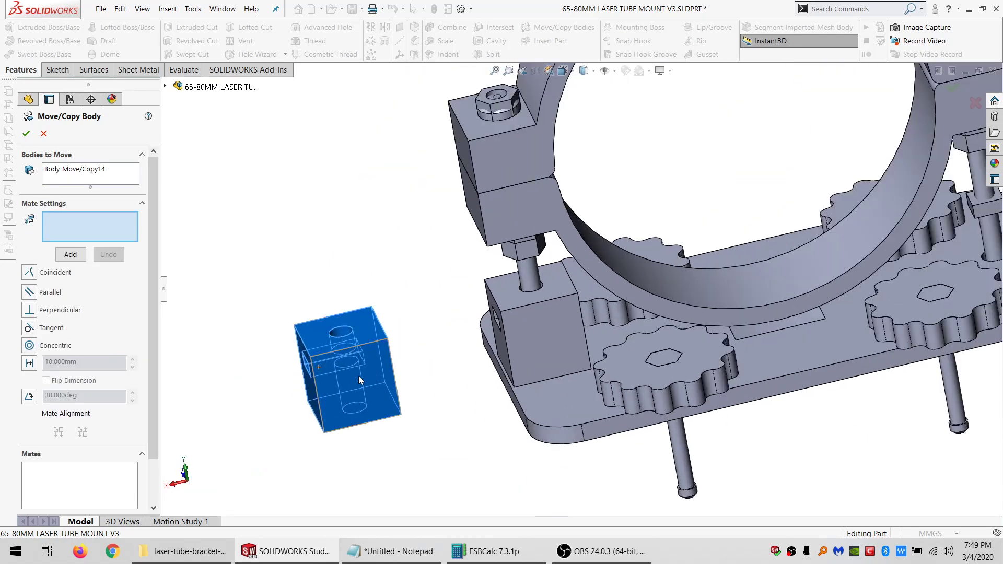
pyautogui.click(551, 394)
pyautogui.moveTo(551, 394); pyautogui.dragTo(324, 312, button='middle')
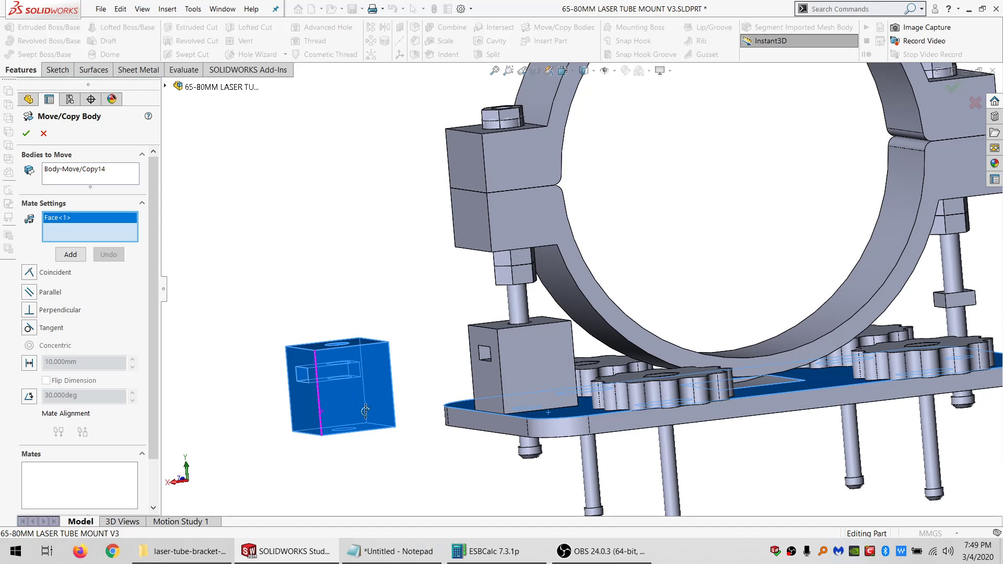
pyautogui.moveTo(330, 361); pyautogui.dragTo(354, 398, button='middle')
pyautogui.click(376, 445)
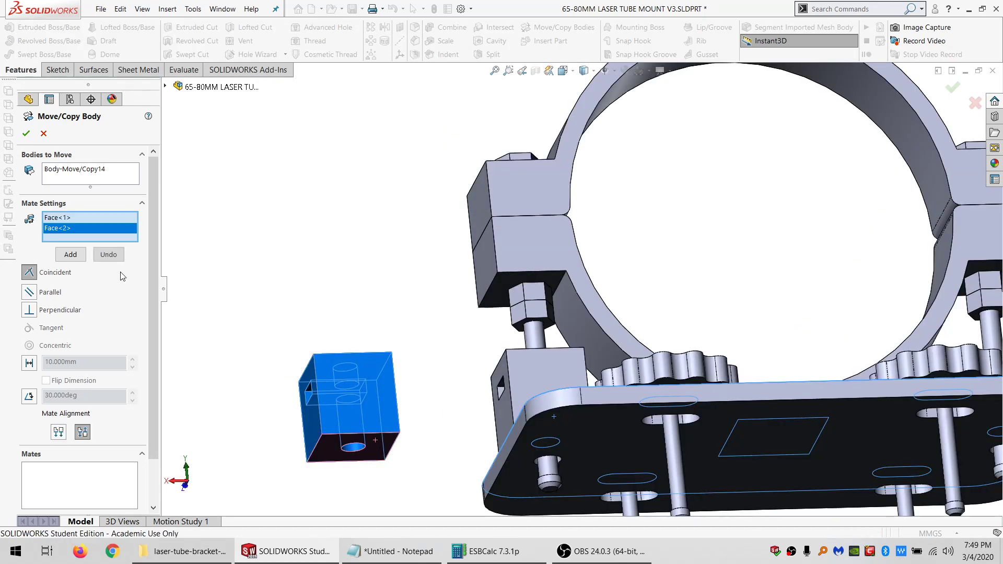
pyautogui.click(71, 255)
pyautogui.moveTo(366, 471); pyautogui.dragTo(376, 499, button='middle')
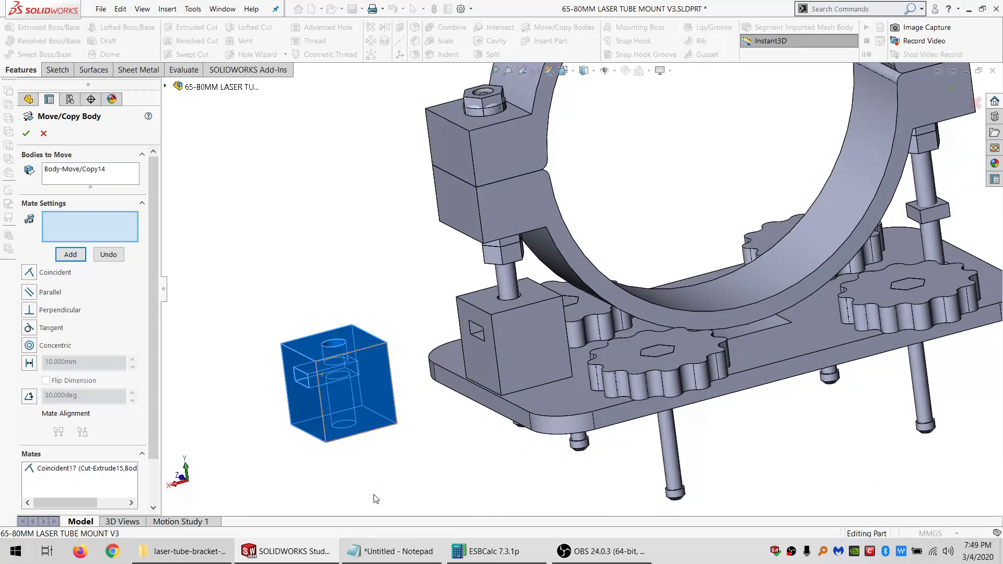
# - Mate the copied block's slotted side face parallel to the base plate's end face, with the alignment flipped
pyautogui.click(296, 429)
pyautogui.click(488, 397)
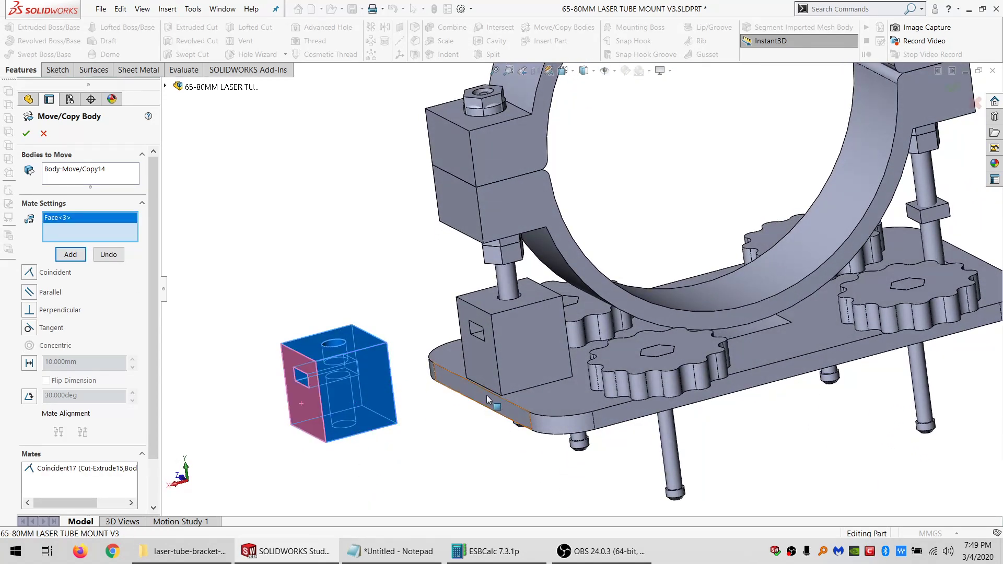
pyautogui.click(35, 293)
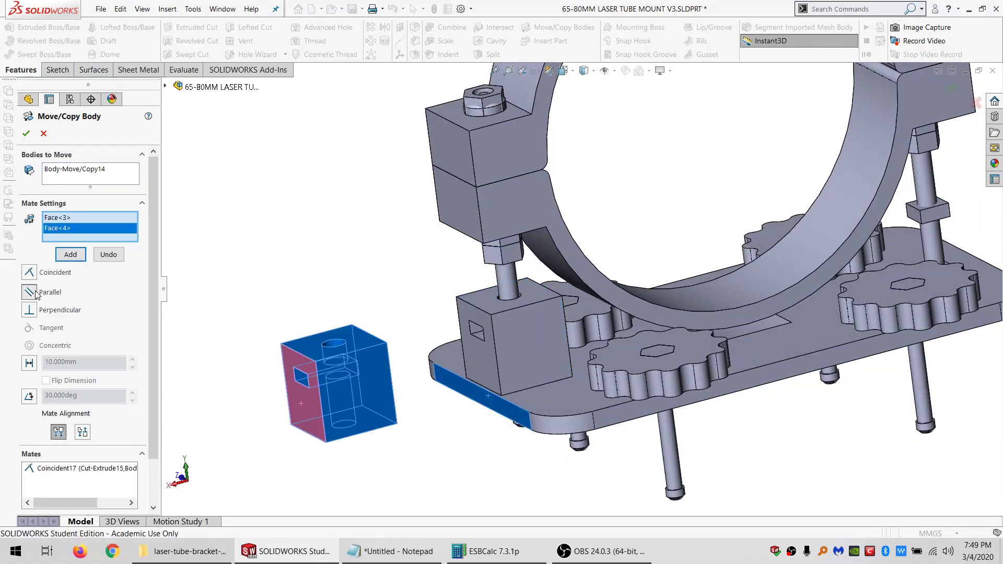
pyautogui.click(84, 433)
pyautogui.click(72, 257)
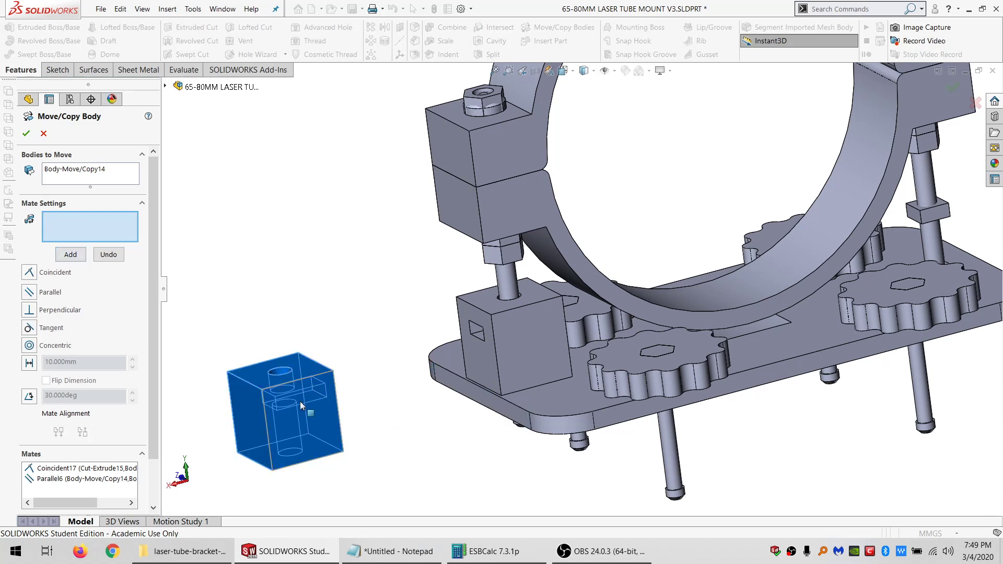
# - Add a concentric mate between the copied block's hole and the opposite adjustment screw, and finish moving the block
pyautogui.scroll(-2, 291, 386)
pyautogui.click(305, 358)
pyautogui.scroll(3, 402, 349)
pyautogui.scroll(3, 628, 290)
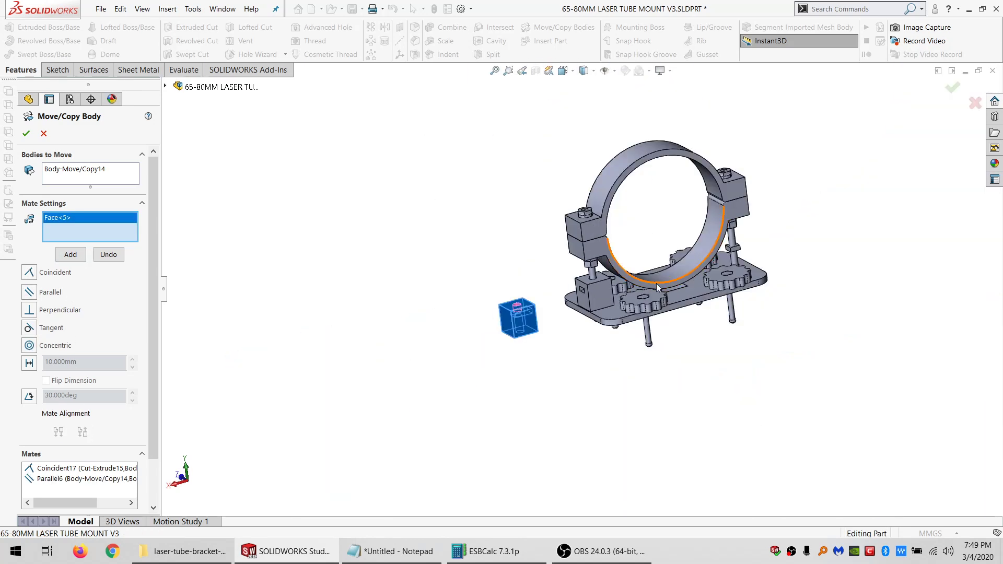
pyautogui.click(737, 234)
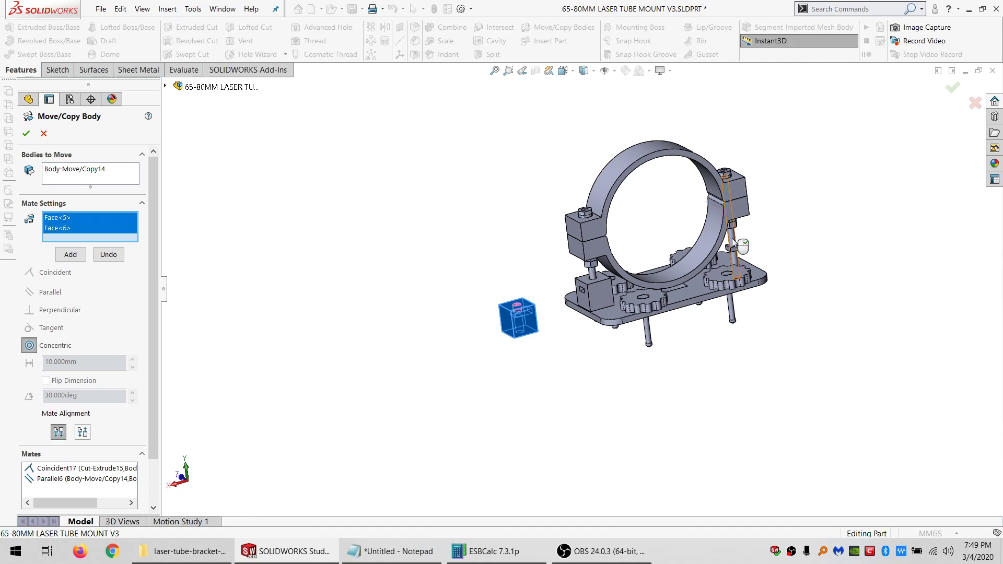
pyautogui.click(59, 255)
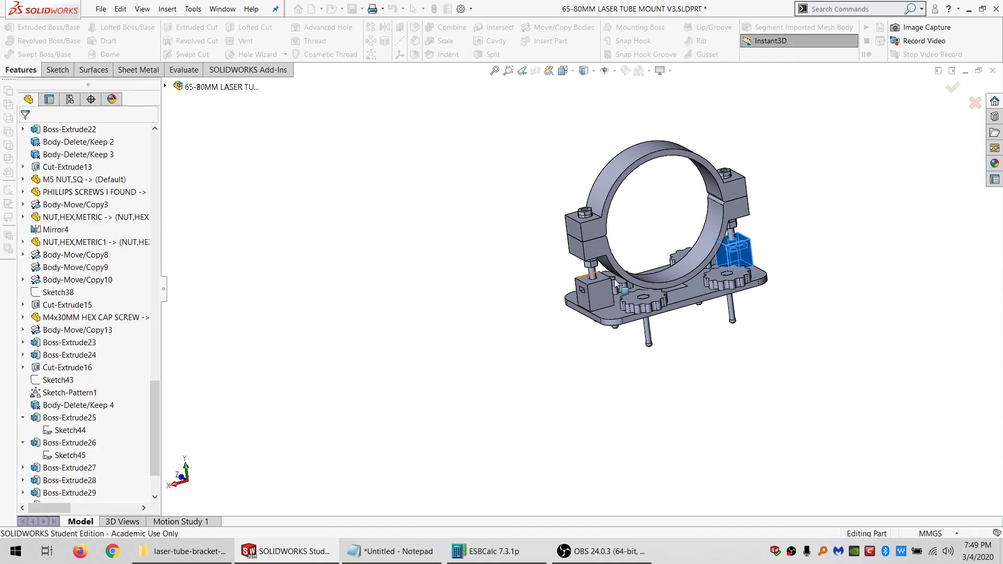
# - Examine the first nut block's slot and how its outer side lines up with the base plate's end and the clamp above
pyautogui.moveTo(679, 266); pyautogui.dragTo(652, 410, button='middle')
pyautogui.scroll(-5, 670, 292)
pyautogui.scroll(3, 653, 414)
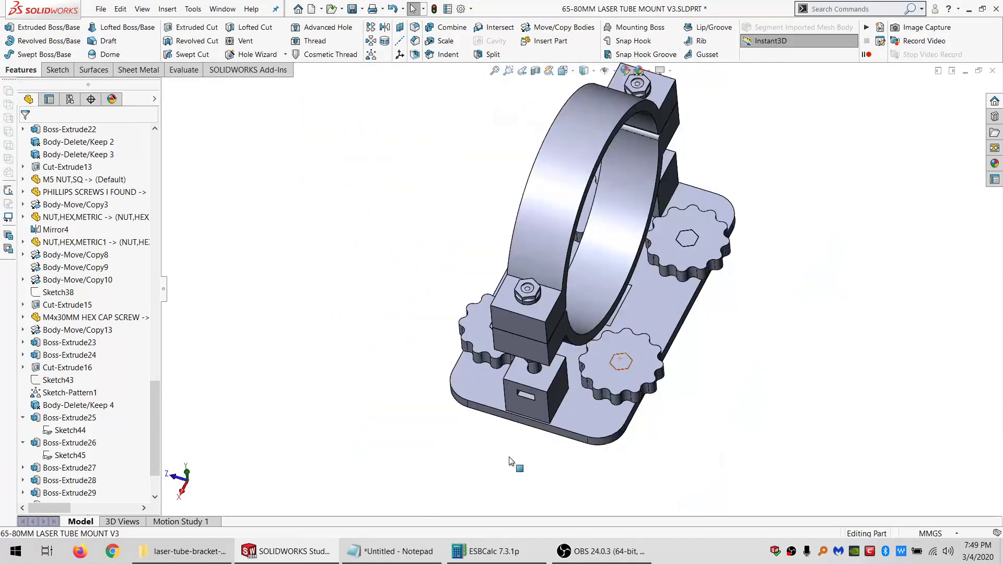
pyautogui.scroll(-5, 510, 463)
pyautogui.moveTo(562, 410); pyautogui.dragTo(501, 360, button='middle')
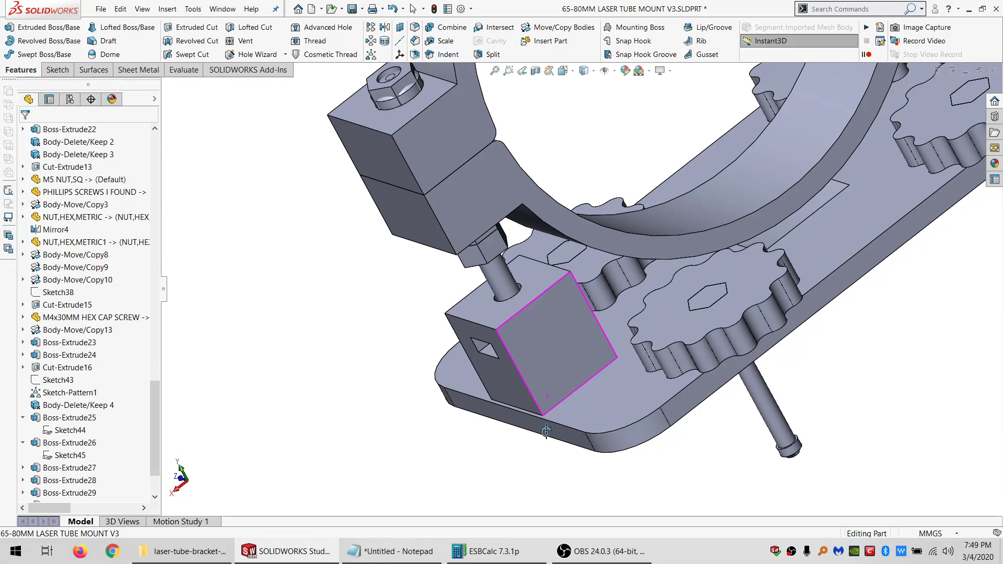
pyautogui.moveTo(547, 432); pyautogui.dragTo(542, 426, button='middle')
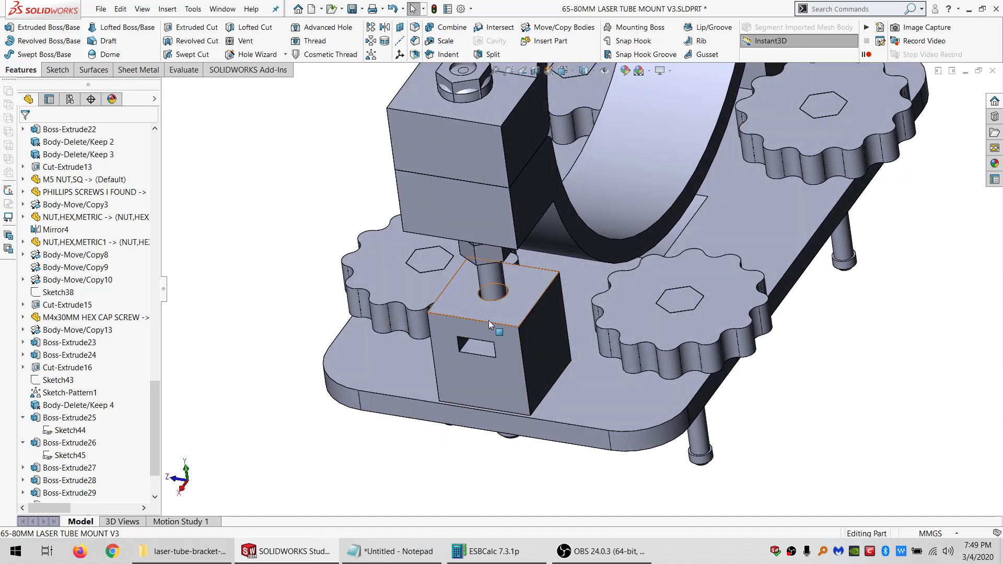
pyautogui.scroll(-2, 486, 309)
pyautogui.scroll(2, 502, 345)
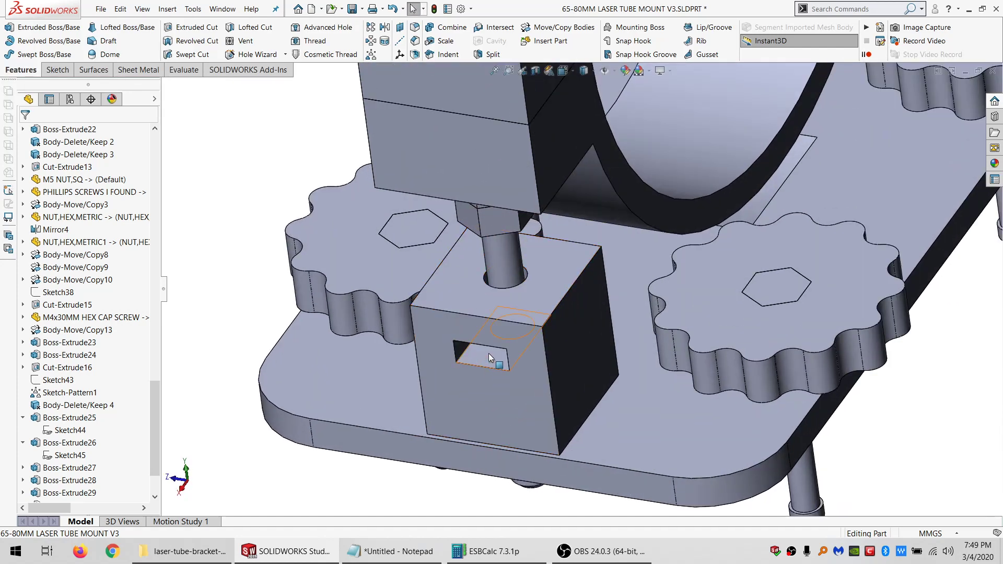
pyautogui.click(488, 354)
pyautogui.moveTo(487, 355)
pyautogui.mouseDown(button='middle')
pyautogui.moveTo(490, 366)
pyautogui.moveTo(491, 345)
pyautogui.moveTo(496, 382)
pyautogui.moveTo(494, 364)
pyautogui.moveTo(573, 418)
pyautogui.mouseUp(button='middle')
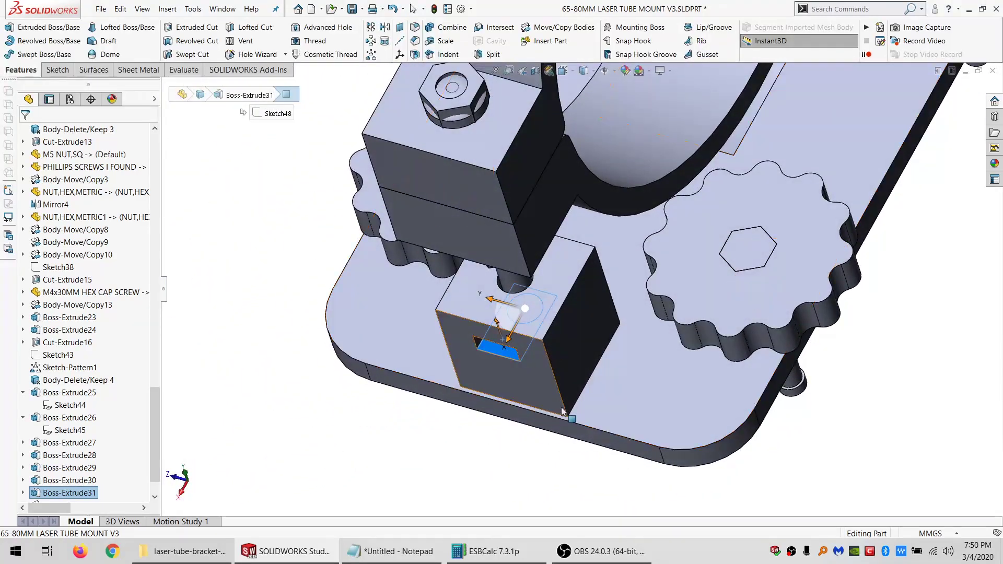
pyautogui.scroll(-3, 571, 419)
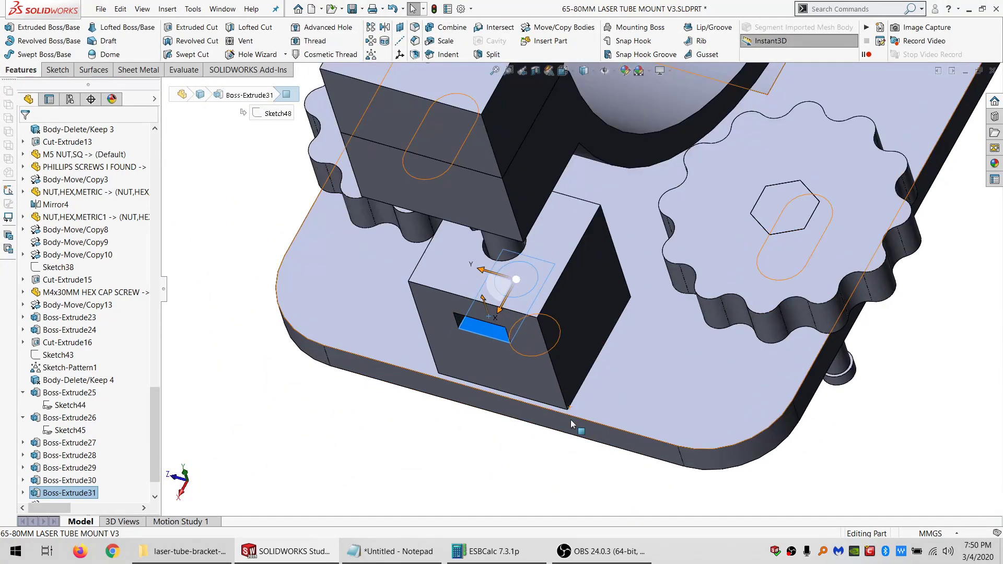
# - Start a sketch on the base plate's top face and draw a corner rectangle across the plate's width near the nut block's end
pyautogui.click(606, 384)
pyautogui.click(57, 70)
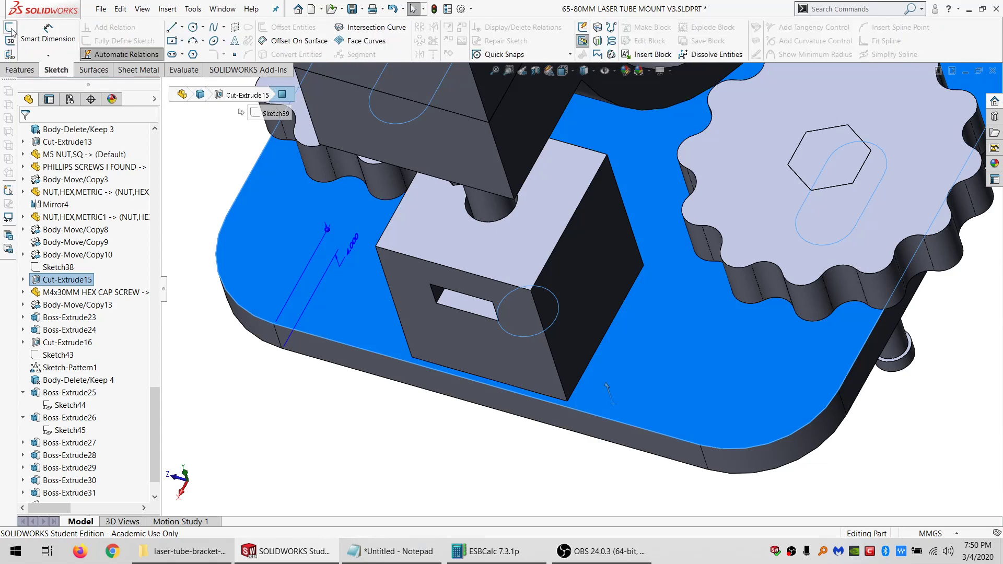
pyautogui.click(9, 27)
pyautogui.click(182, 42)
pyautogui.click(209, 43)
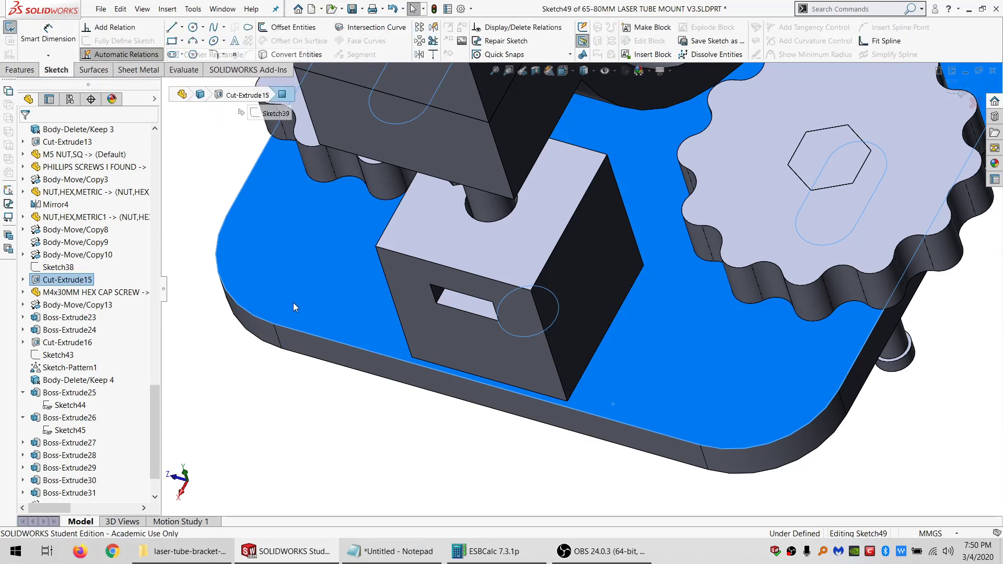
pyautogui.click(252, 174)
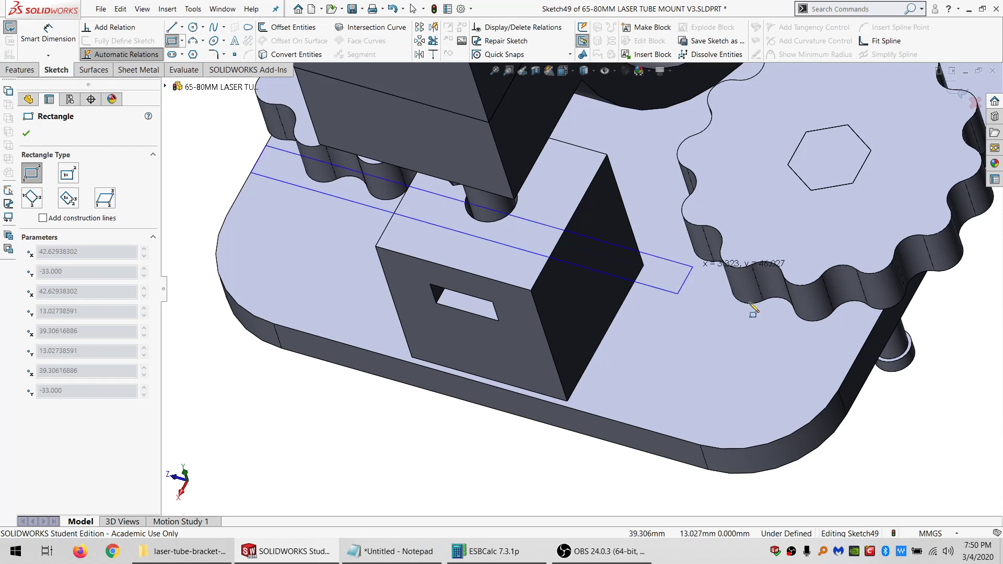
pyautogui.click(844, 381)
pyautogui.press('Escape')
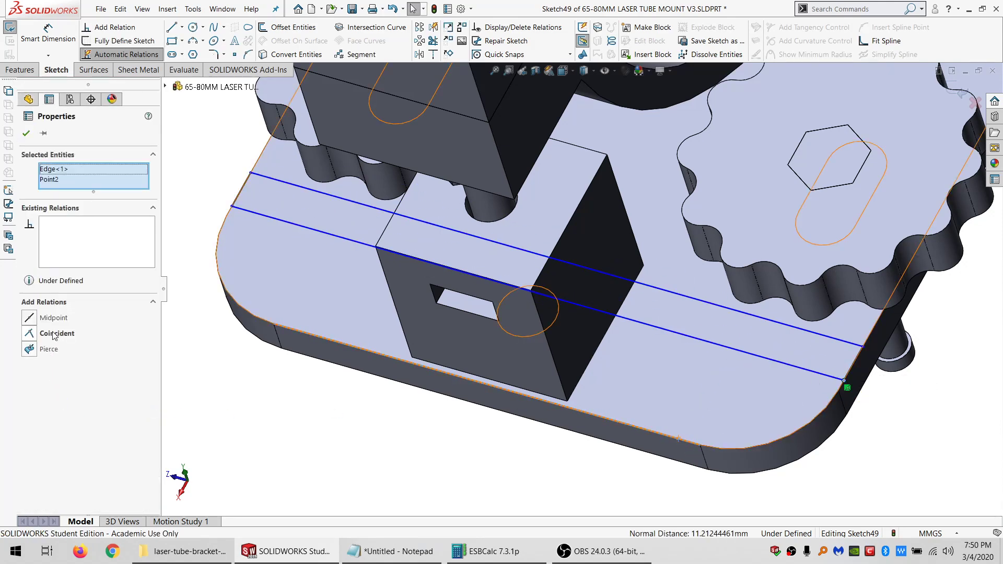
# - Make the rectangle's outer corner coincident with the plate's end edge and dimension the rectangle's width at 5 mm
pyautogui.click(54, 334)
pyautogui.click(74, 46)
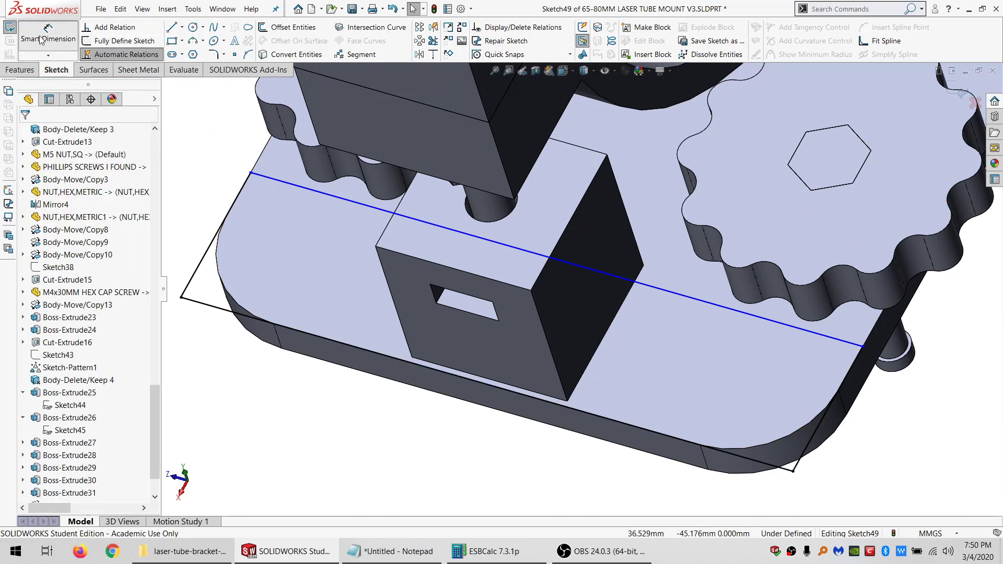
pyautogui.click(181, 297)
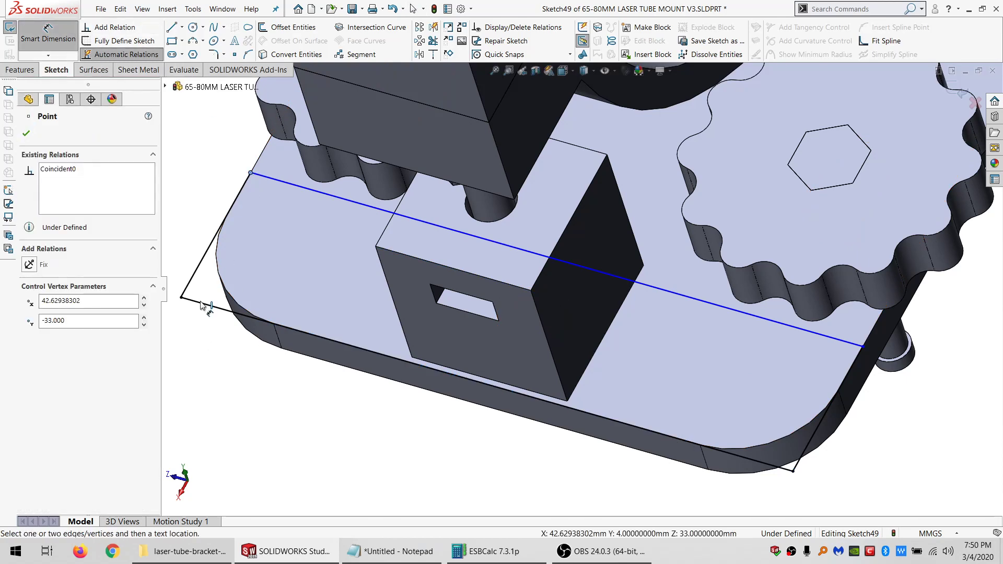
pyautogui.click(199, 213)
pyautogui.write('5')
pyautogui.press('Return')
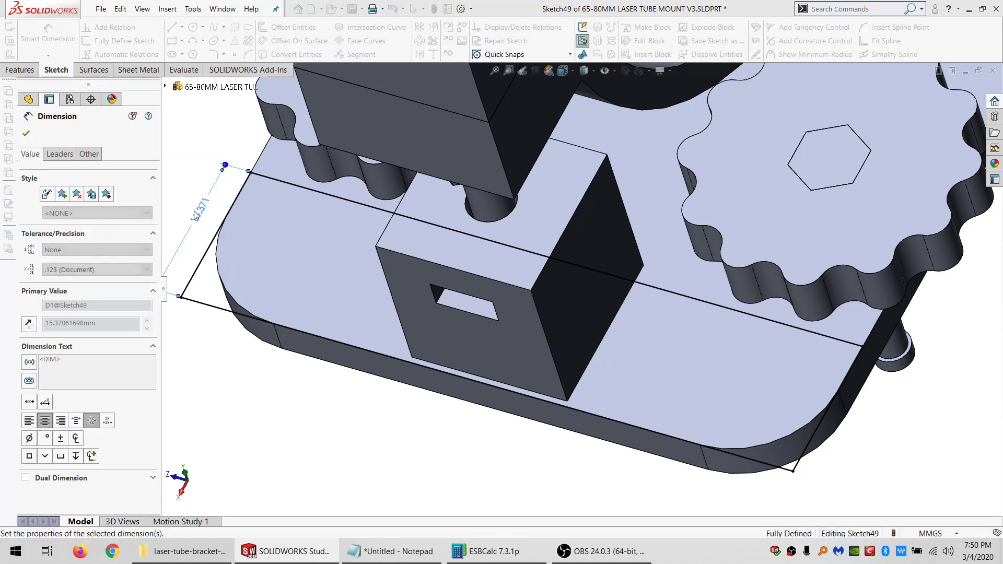
pyautogui.press('Escape')
# - Extrude-cut the rectangle with Through All - Both, limiting the cut to the base plate and the nut block
pyautogui.moveTo(528, 355); pyautogui.dragTo(454, 313, button='middle')
pyautogui.click(6, 69)
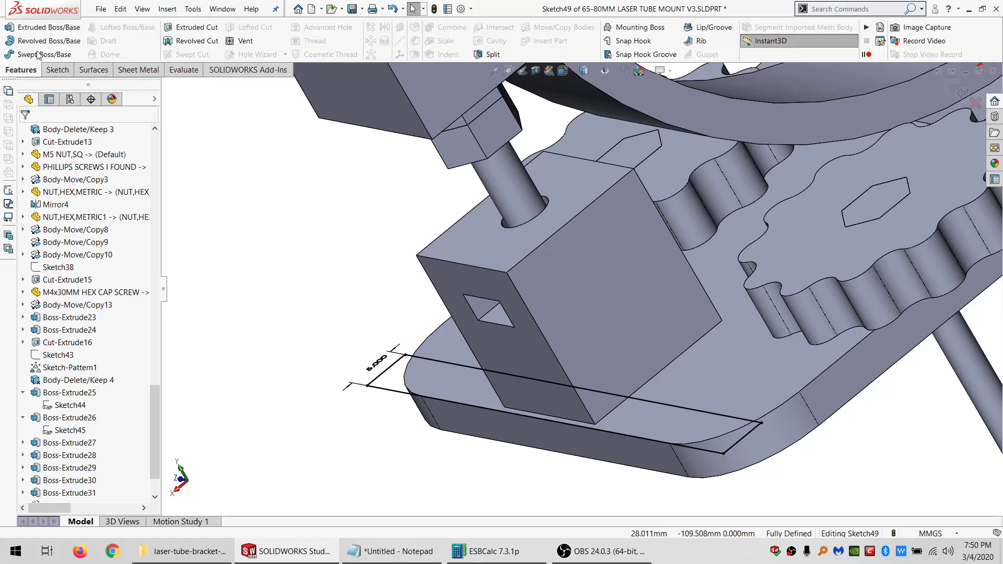
pyautogui.click(189, 27)
pyautogui.click(60, 206)
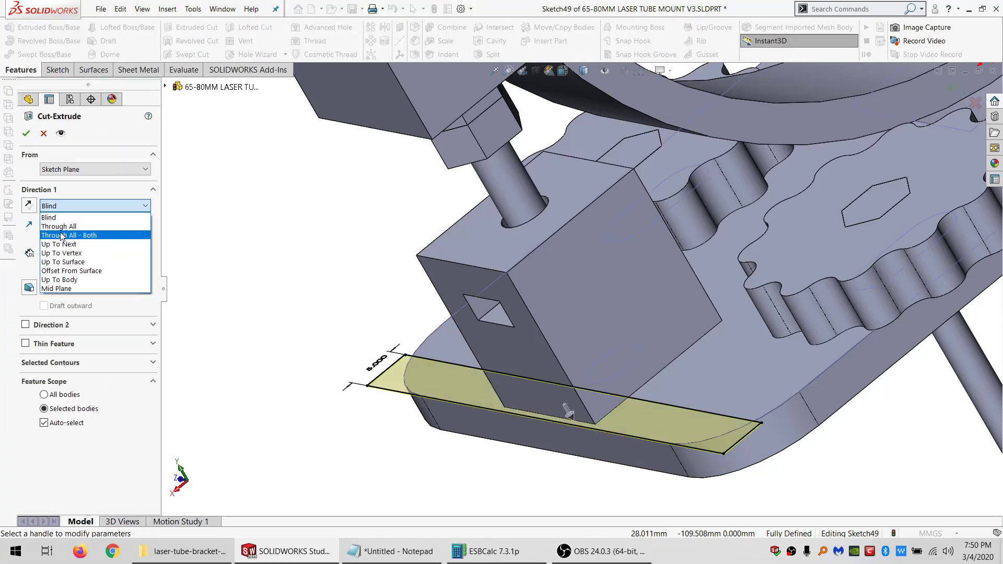
pyautogui.click(61, 230)
pyautogui.click(70, 442)
pyautogui.click(707, 378)
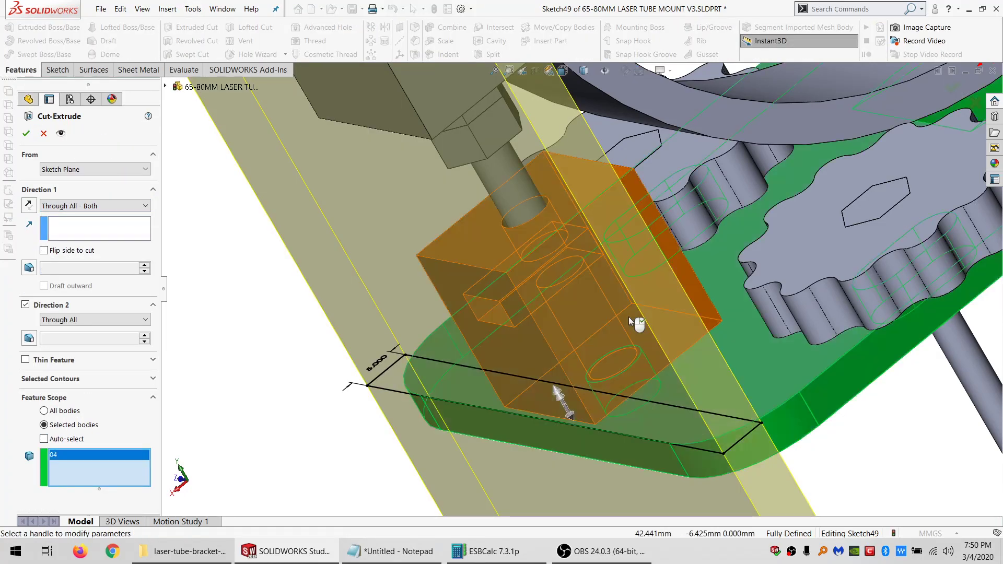
pyautogui.click(628, 317)
pyautogui.click(26, 133)
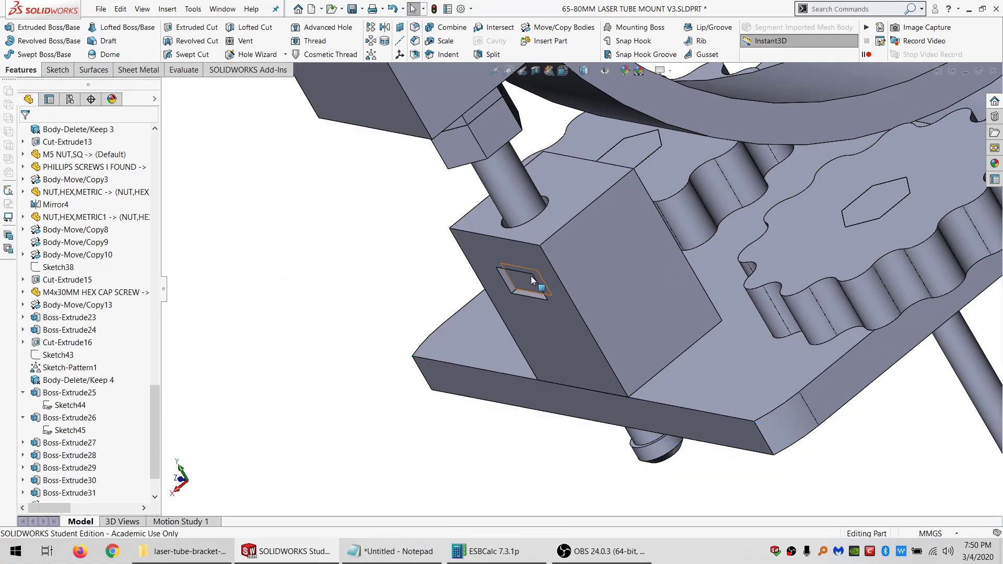
# - Hide the adjustment screw and the hex nut on top of the clamp block above the trimmed plate end
pyautogui.moveTo(532, 280); pyautogui.dragTo(507, 242, button='middle')
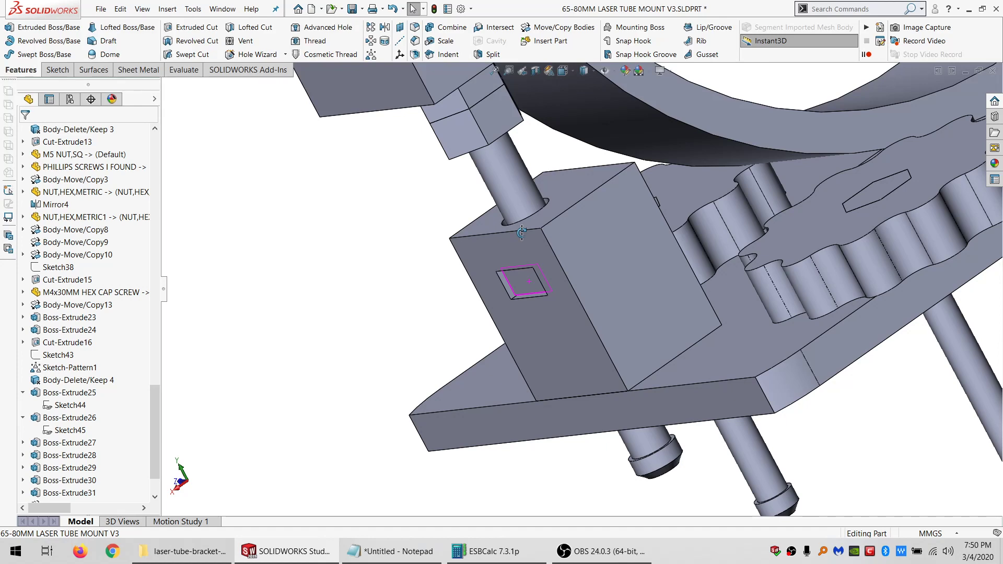
pyautogui.scroll(5, 526, 237)
pyautogui.moveTo(522, 232); pyautogui.dragTo(553, 273, button='middle')
pyautogui.scroll(-3, 555, 249)
pyautogui.moveTo(456, 154); pyautogui.dragTo(406, 87, button='middle')
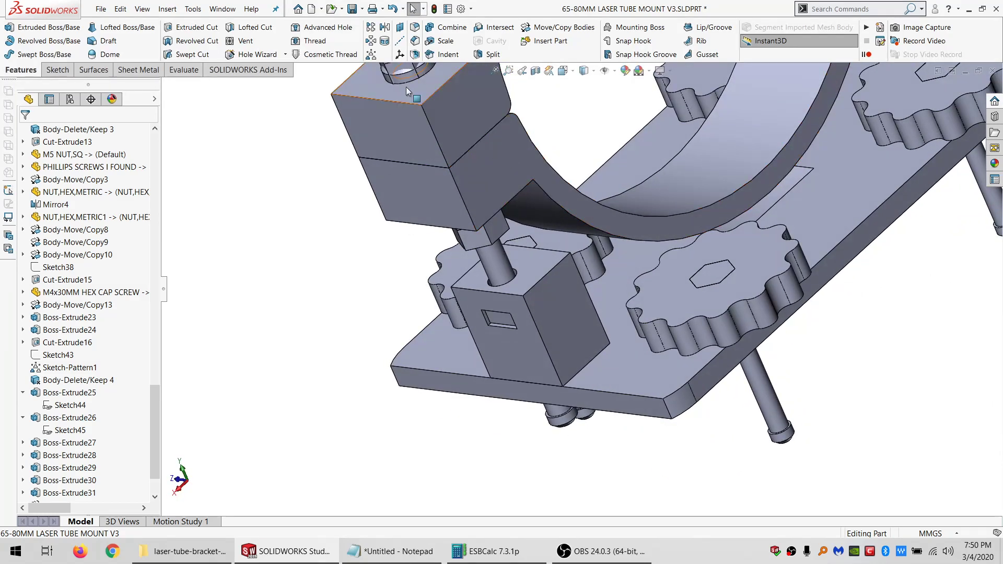
pyautogui.scroll(-3, 479, 170)
pyautogui.moveTo(455, 136); pyautogui.dragTo(510, 202, button='middle')
pyautogui.click(510, 203)
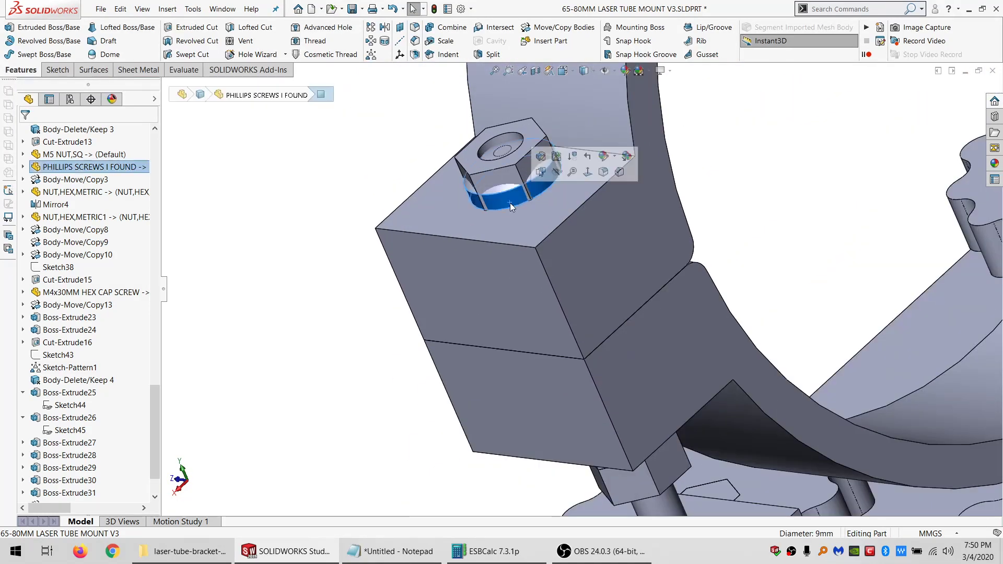
pyautogui.click(512, 175)
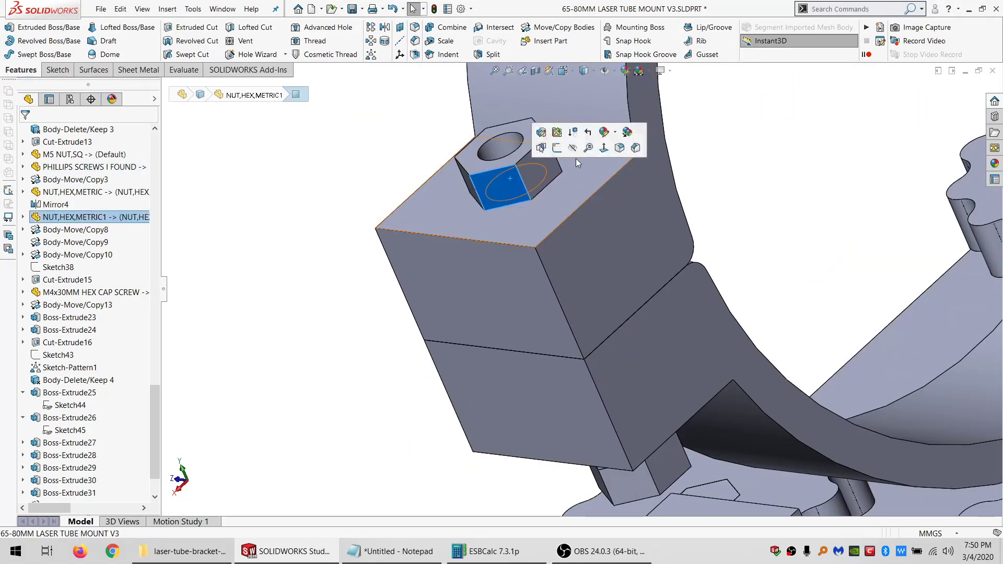
pyautogui.click(573, 148)
pyautogui.moveTo(515, 216); pyautogui.dragTo(506, 231, button='middle')
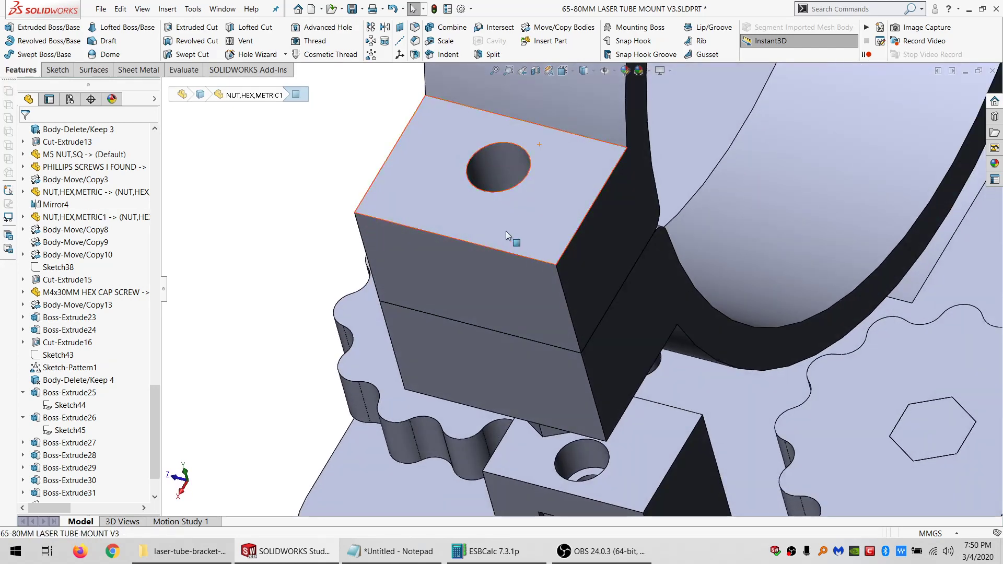
# - Start a sketch on the clamp block's top face and draw a rectangle about 21 by 4.7 mm along its outer edge
pyautogui.click(506, 231)
pyautogui.click(57, 69)
pyautogui.click(10, 29)
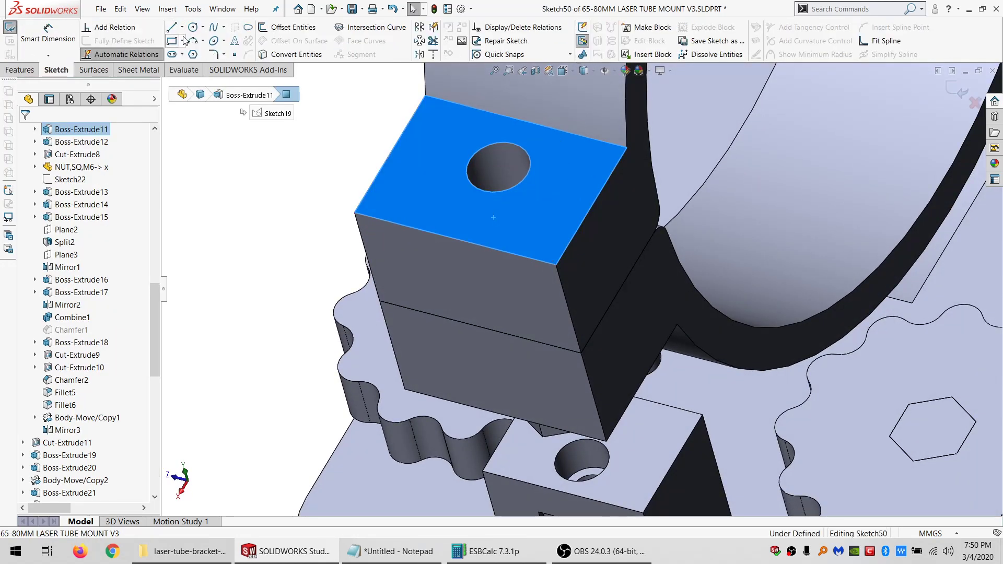
pyautogui.click(173, 40)
pyautogui.click(356, 213)
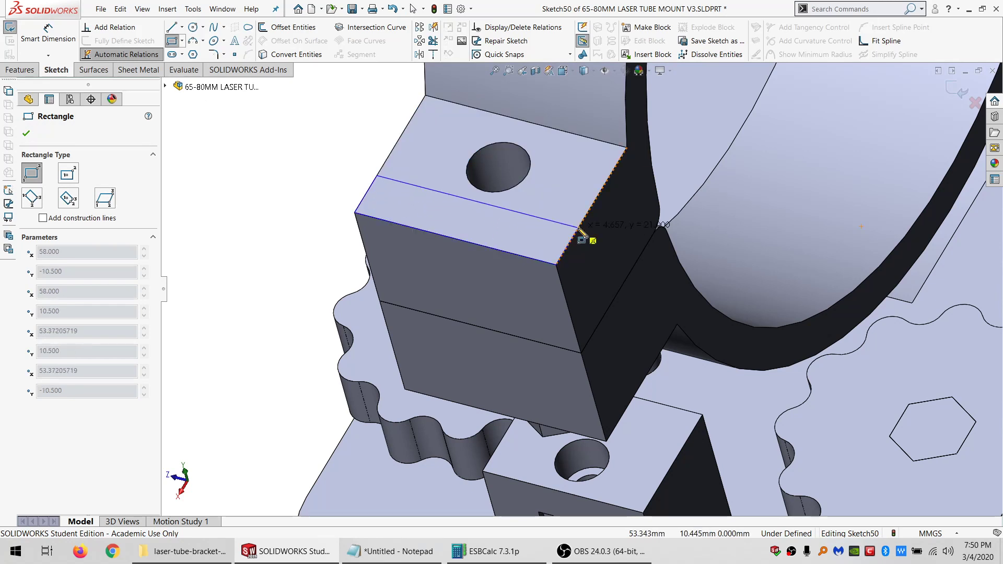
pyautogui.click(579, 227)
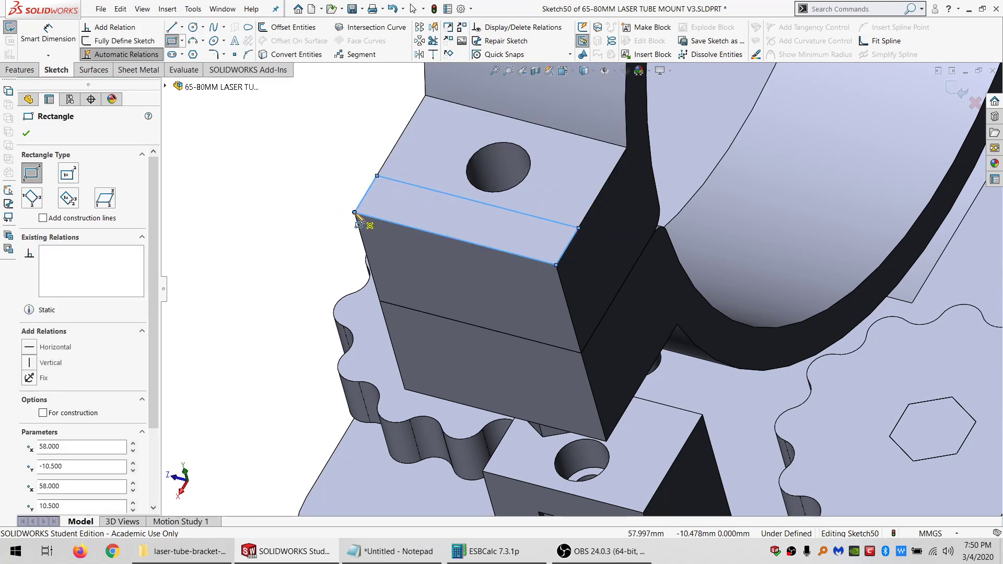
pyautogui.press('Escape')
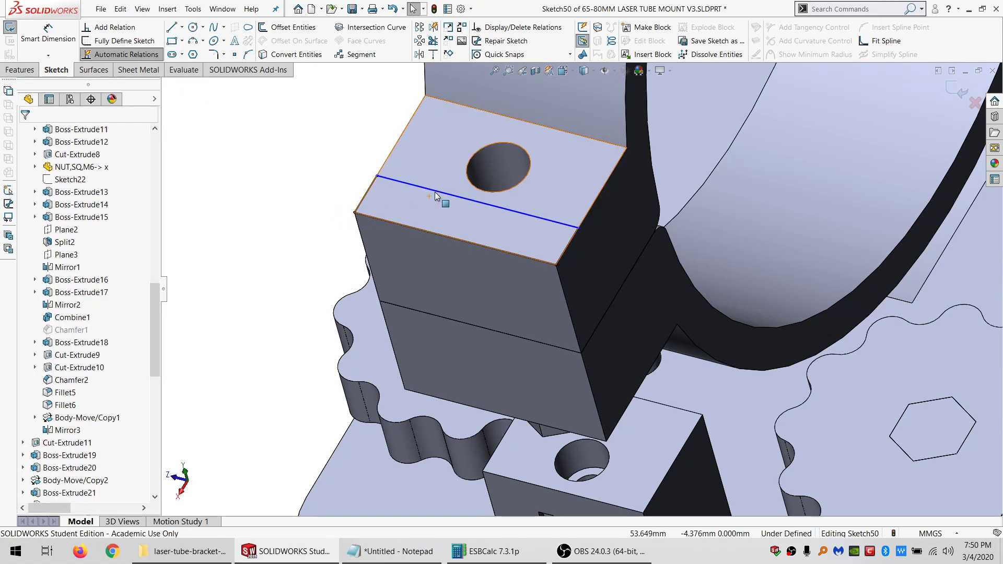
# - Draw a line about 21 mm long across the clamp block's top face by the screw hole, parallel to the rectangle's inner edge
pyautogui.click(443, 193)
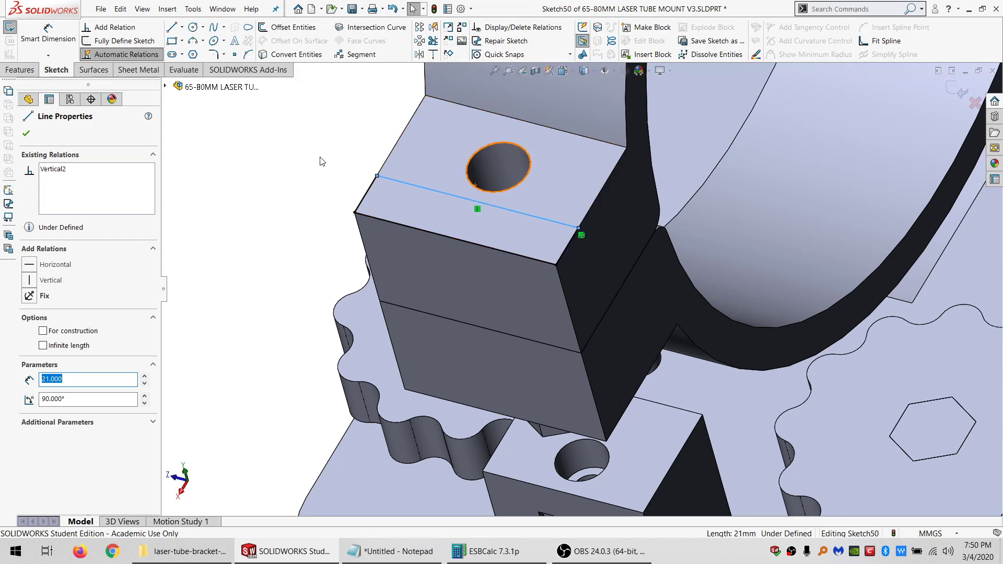
pyautogui.press('Escape')
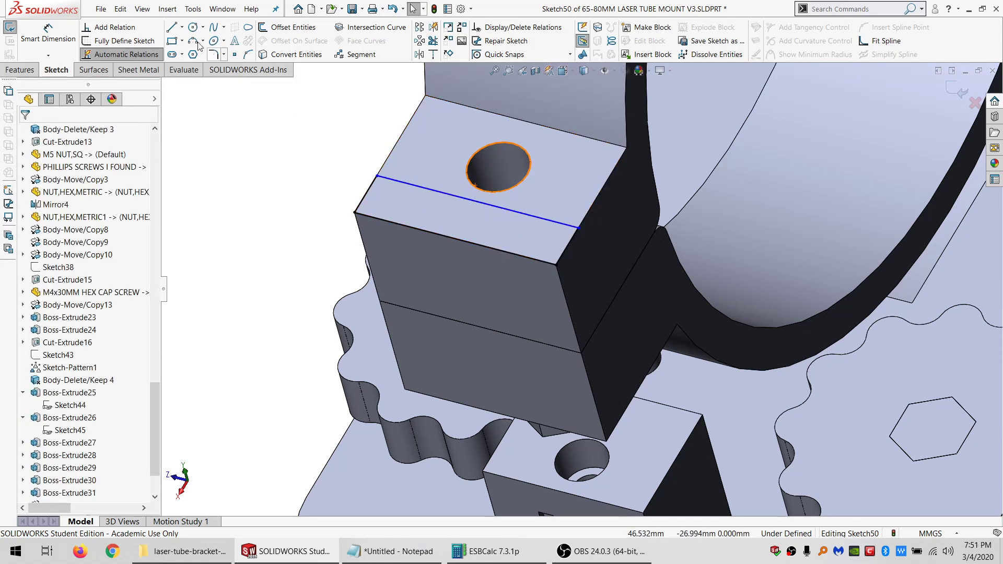
pyautogui.press('l')
pyautogui.click(385, 163)
pyautogui.click(586, 215)
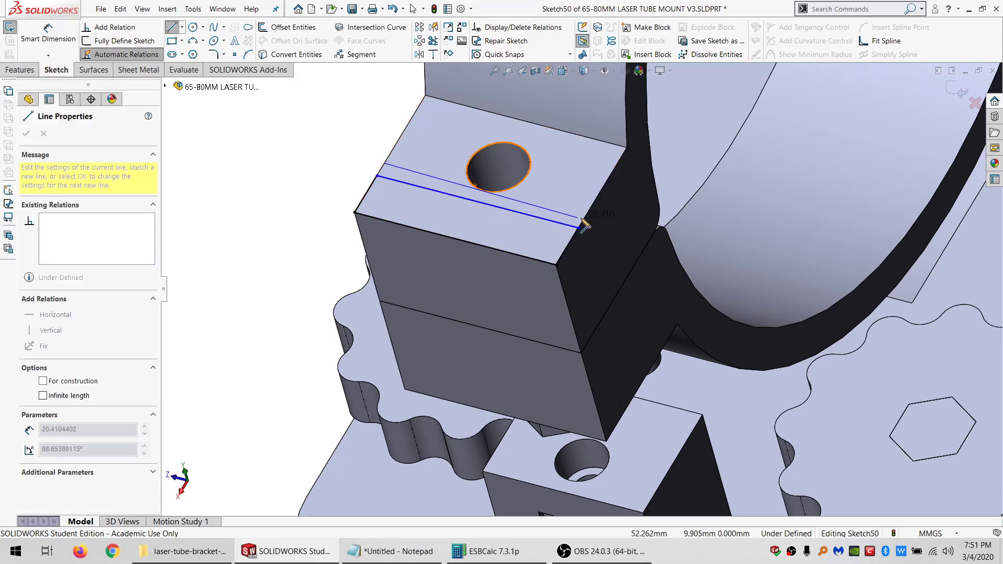
pyautogui.press('Escape')
pyautogui.click(475, 187)
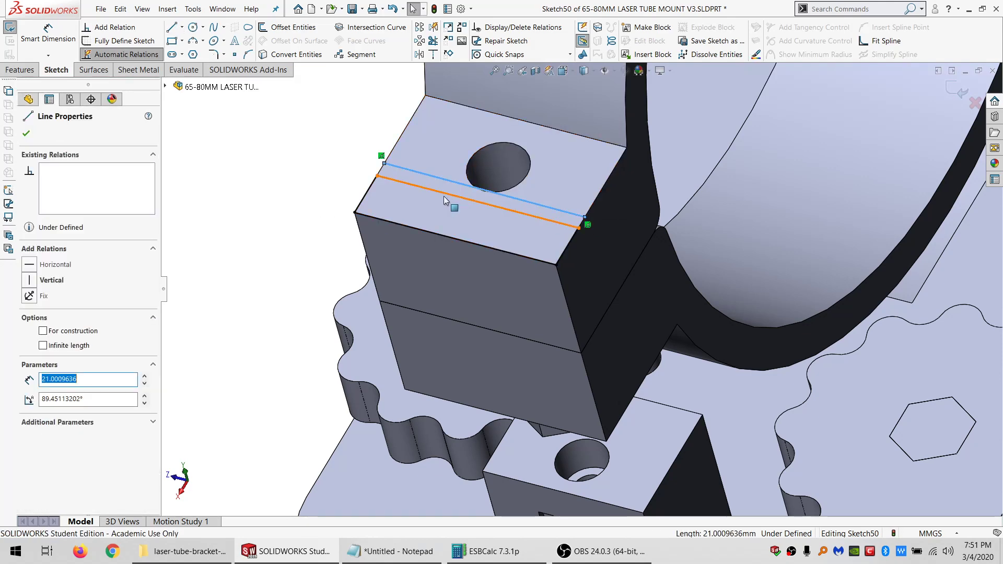
pyautogui.keyDown('ctrl'); pyautogui.click(434, 193); pyautogui.keyUp('ctrl')
pyautogui.keyDown('ctrl'); pyautogui.click(400, 181); pyautogui.keyUp('ctrl')
pyautogui.keyDown('ctrl'); pyautogui.click(377, 208); pyautogui.keyUp('ctrl')
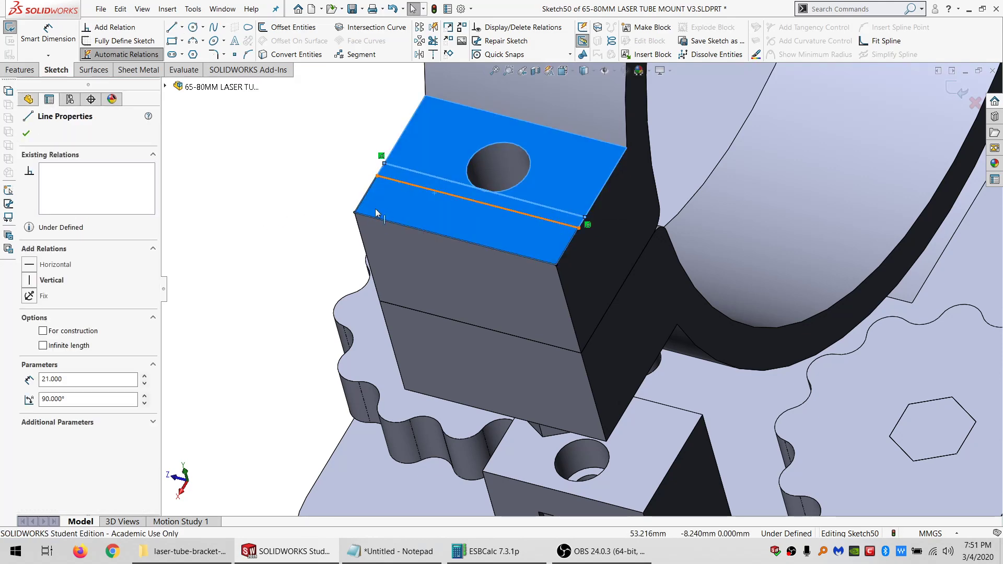
pyautogui.click(50, 382)
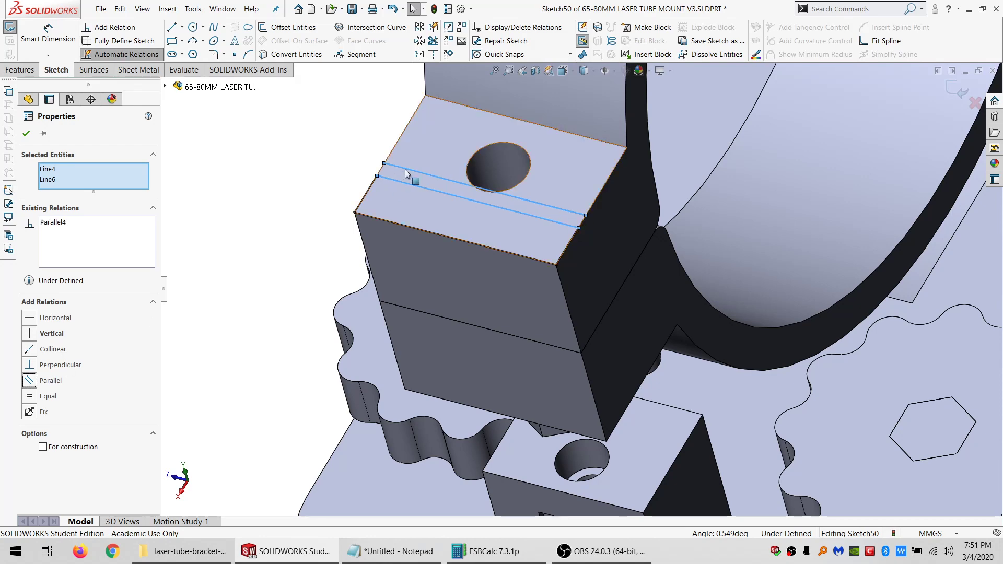
# - Make the new line tangent to the edge of the clamp block's screw hole
pyautogui.press('Escape')
pyautogui.click(460, 184)
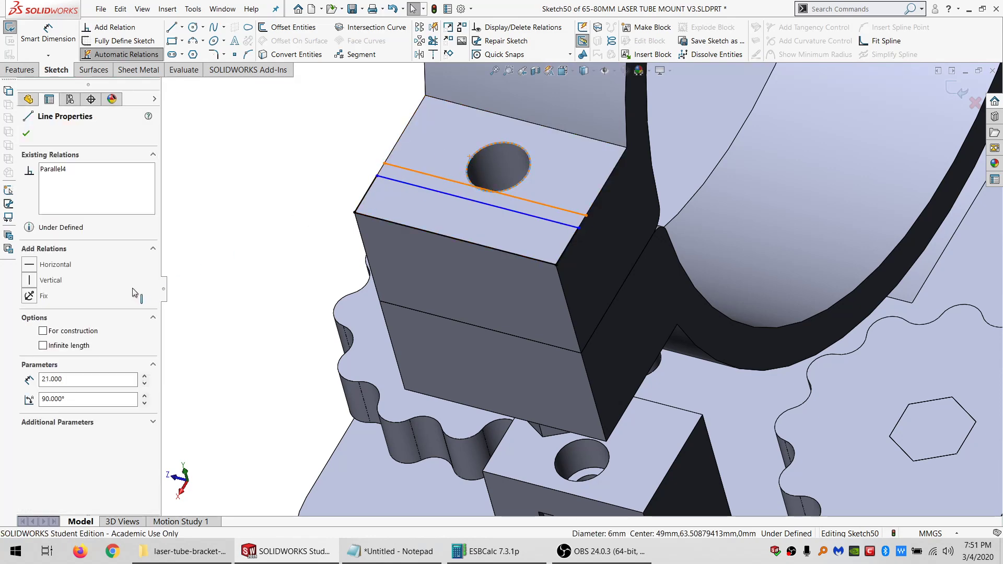
pyautogui.keyDown('ctrl'); pyautogui.click(482, 187); pyautogui.keyUp('ctrl')
pyautogui.click(55, 317)
pyautogui.click(253, 217)
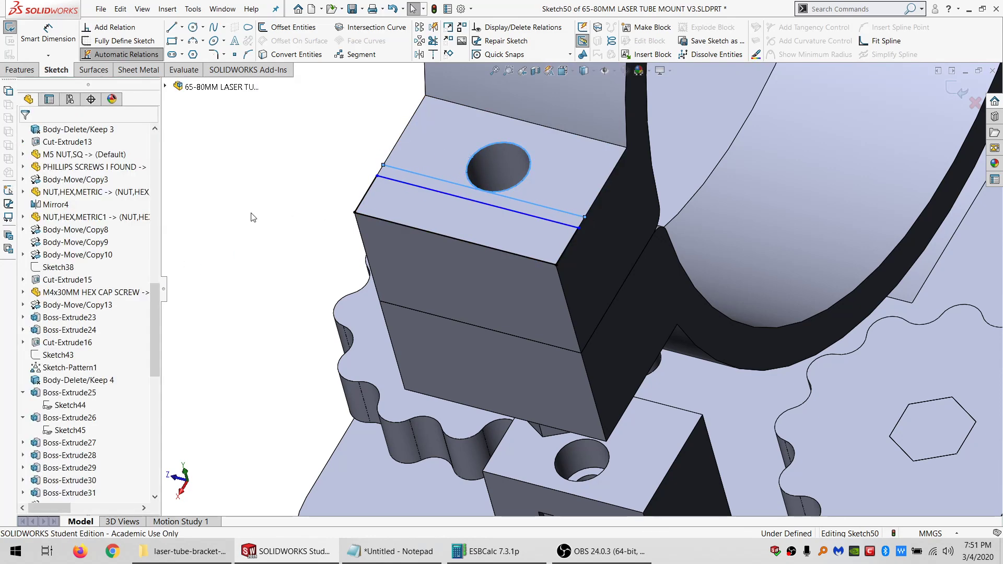
# - Add a driven dimension from the tangent line to the clamp block's outer edge and turn the line into construction geometry
pyautogui.click(54, 38)
pyautogui.click(383, 165)
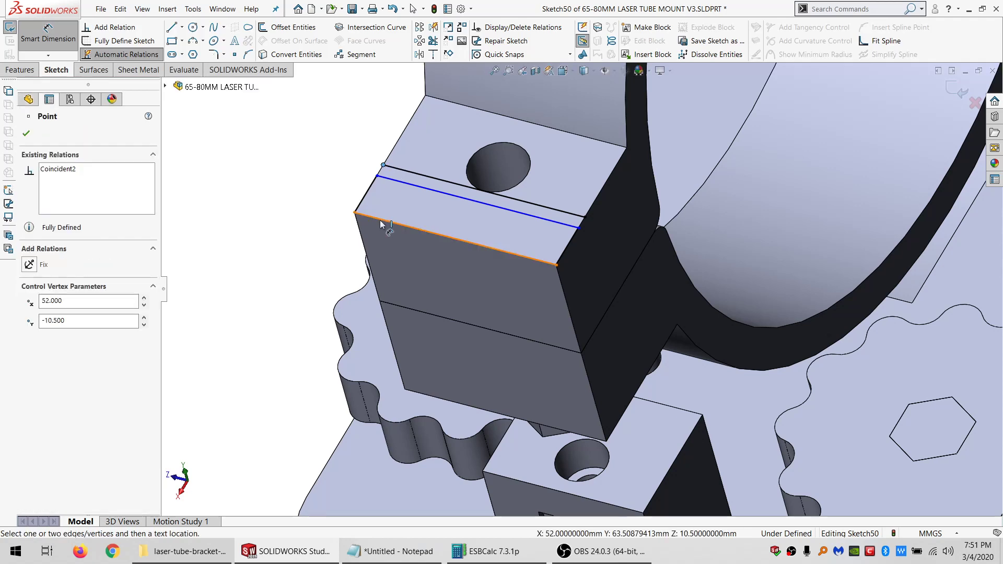
pyautogui.click(360, 215)
pyautogui.click(307, 162)
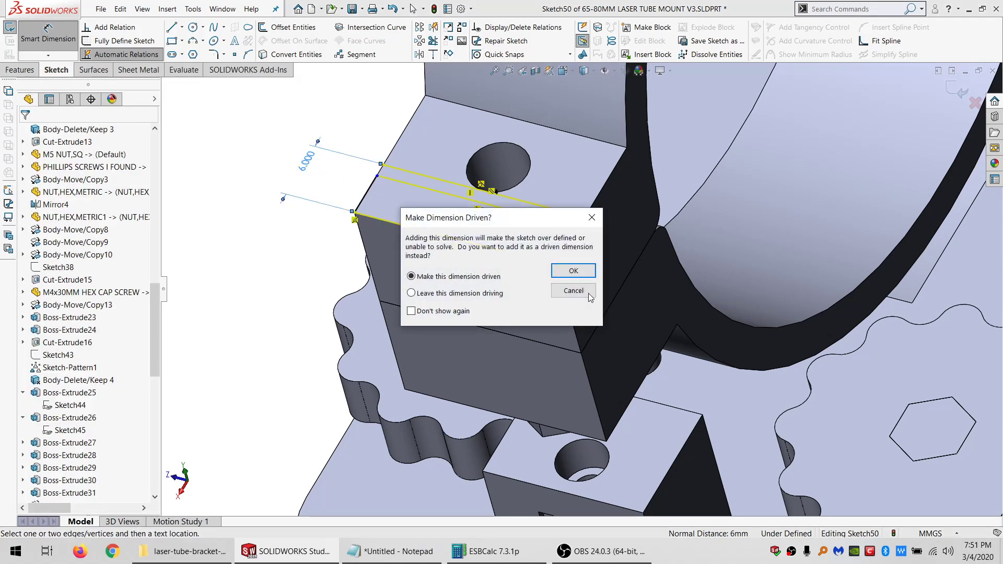
pyautogui.click(574, 271)
pyautogui.click(418, 174)
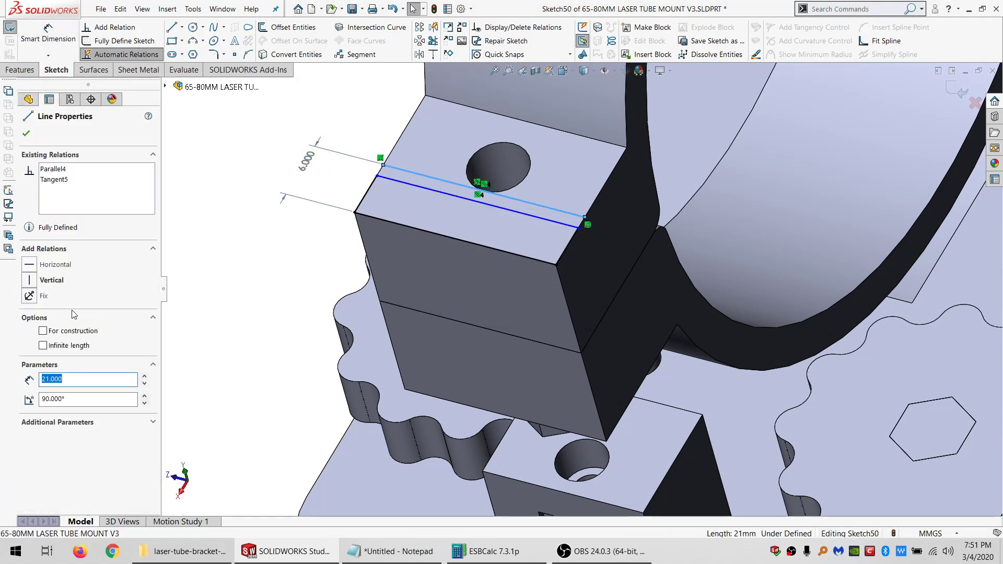
pyautogui.click(271, 291)
# - Dimension the distance between the construction line and the rectangle's inner edge at 4 mm
pyautogui.click(48, 37)
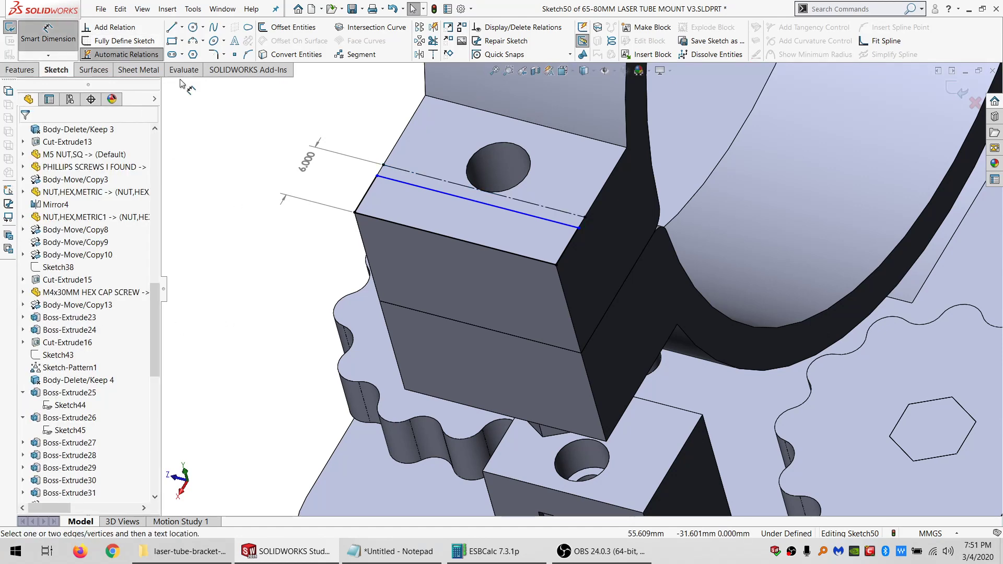
pyautogui.click(383, 165)
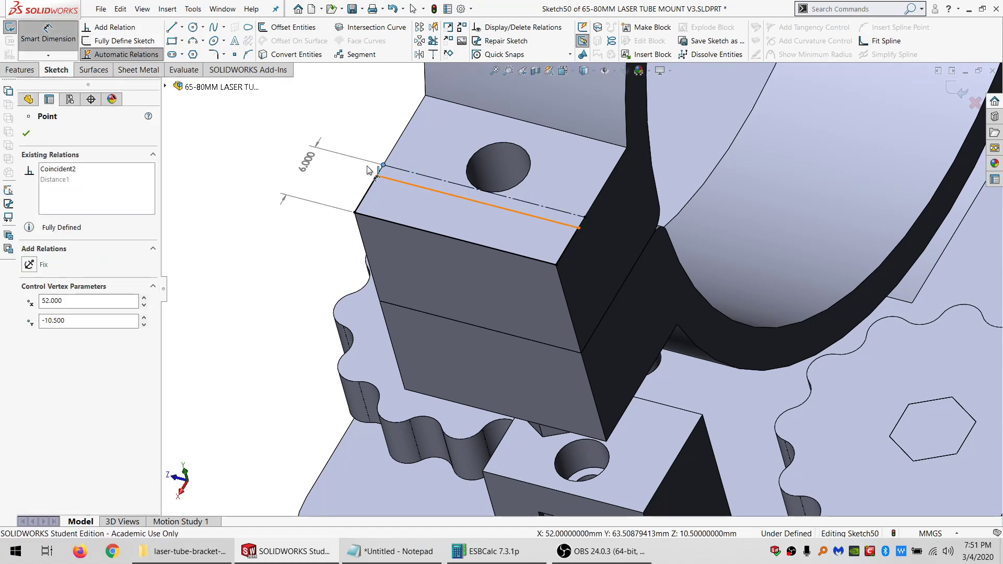
pyautogui.click(372, 175)
pyautogui.click(261, 128)
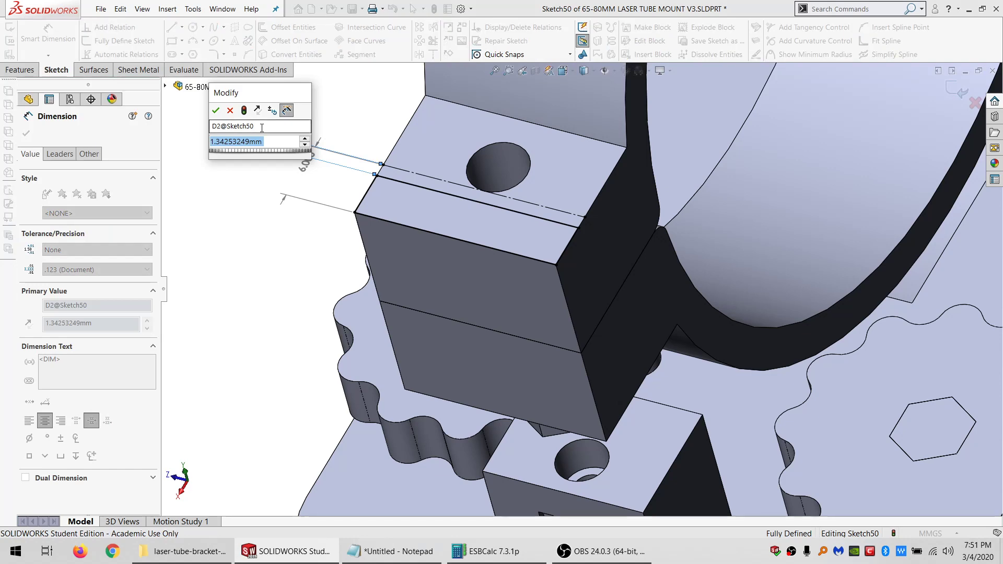
pyautogui.write('4')
pyautogui.press('Return')
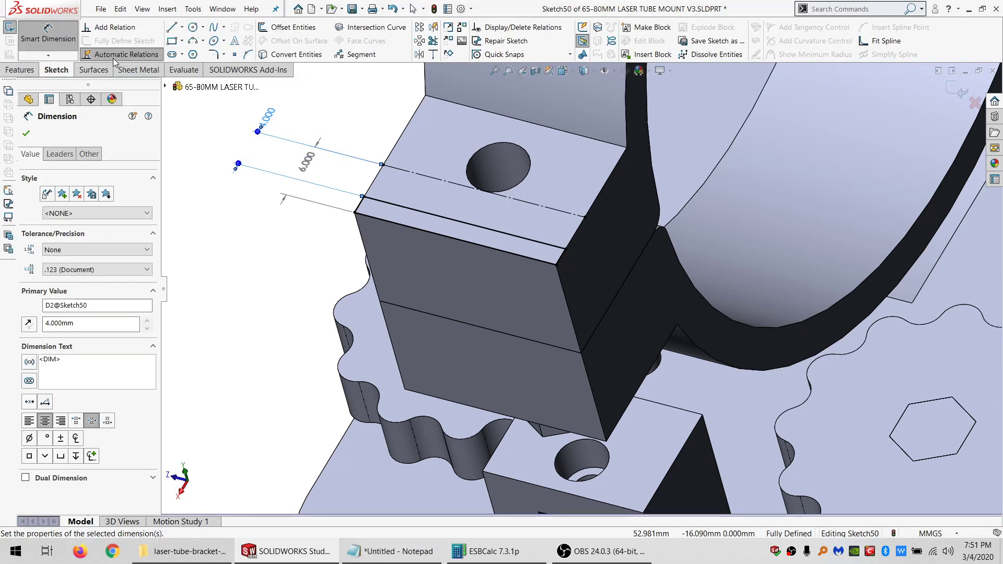
# - Extrude-cut the rectangle with Through All, limiting the cut to the clamp bodies 01 and 02
pyautogui.click(26, 71)
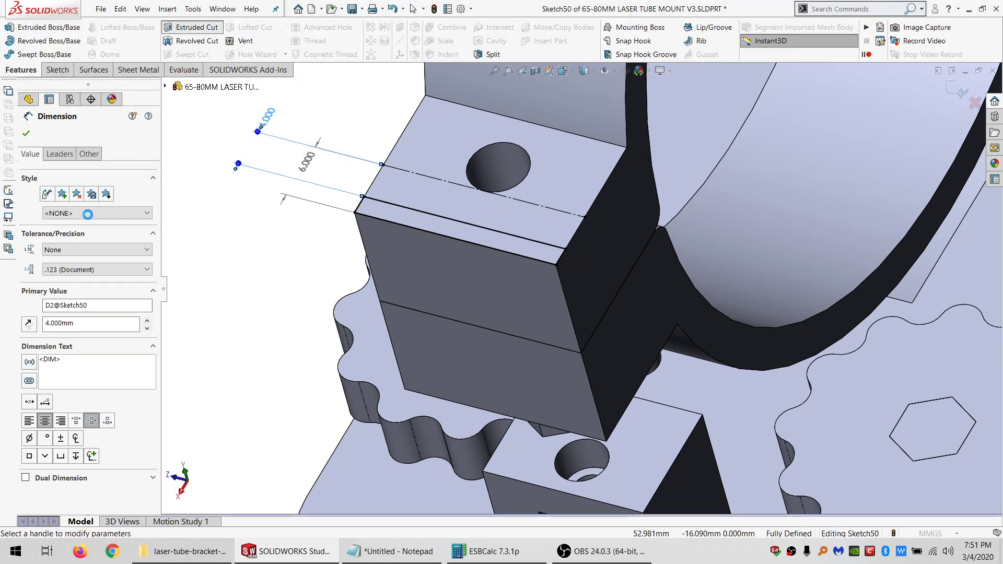
pyautogui.click(67, 207)
pyautogui.click(67, 225)
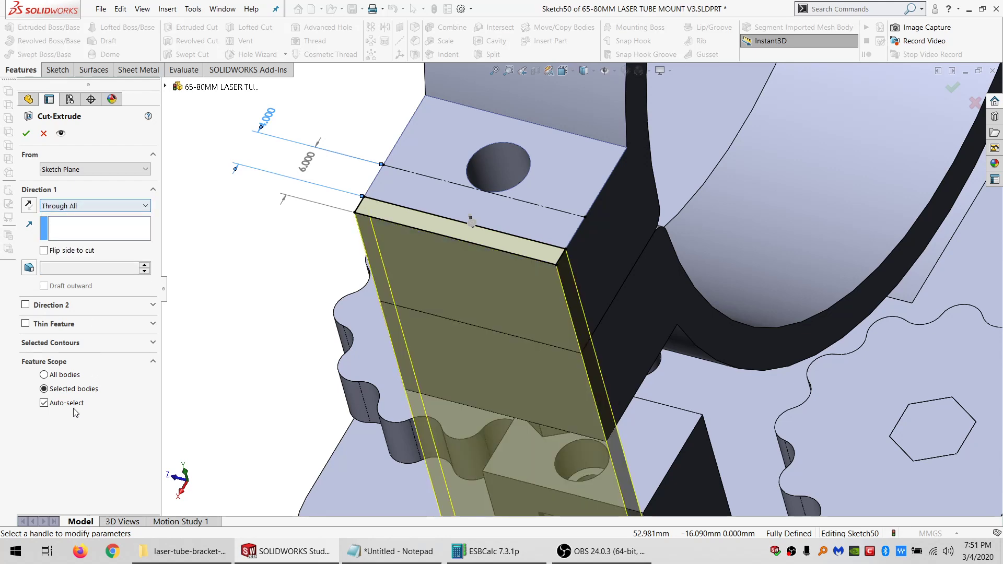
pyautogui.click(44, 403)
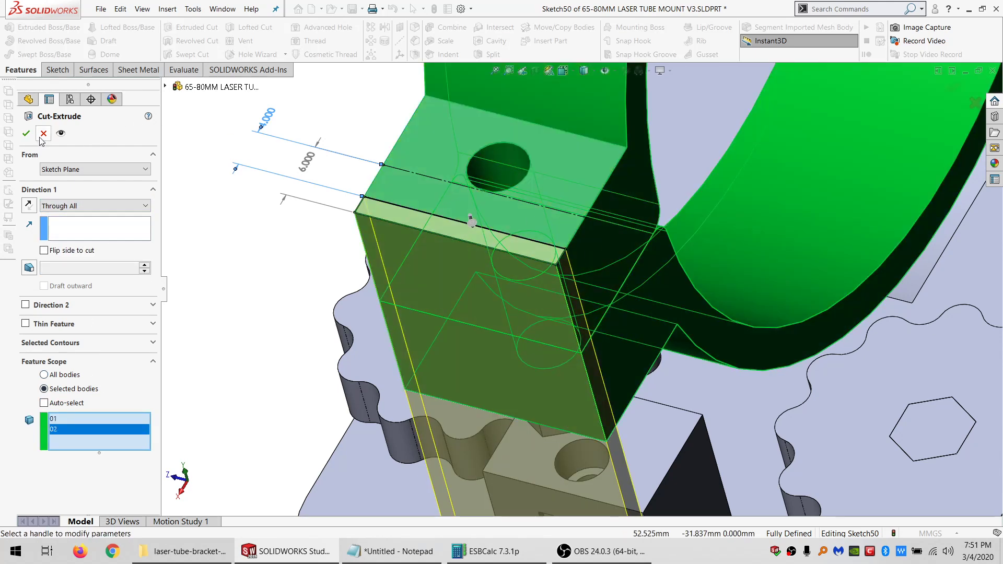
pyautogui.click(26, 134)
# - Reorder the base plate end cut, Cut-Extrude17, to come after the clamp block cut, Cut-Extrude18
pyautogui.scroll(4, 681, 293)
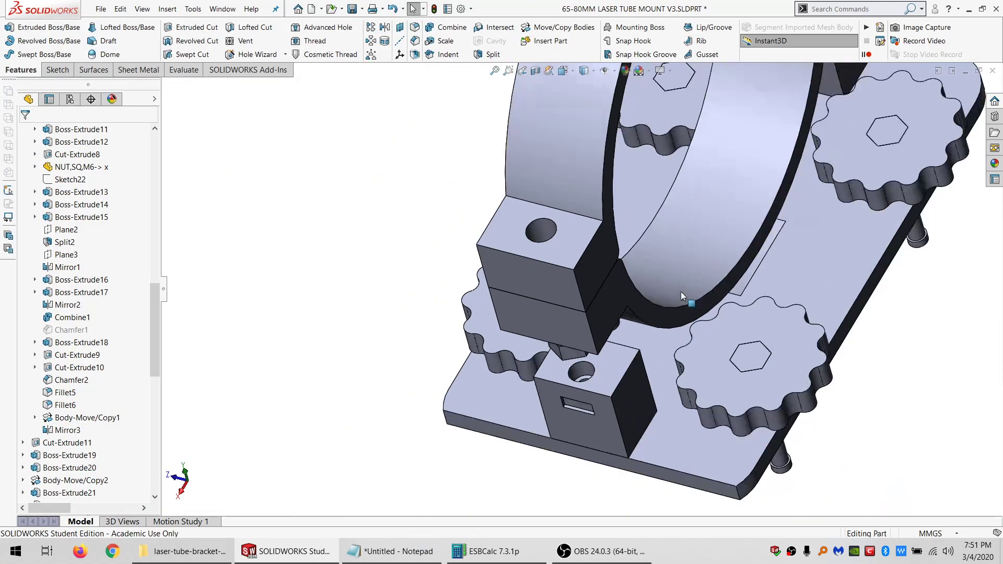
pyautogui.scroll(3, 682, 293)
pyautogui.moveTo(632, 354); pyautogui.dragTo(593, 366, button='middle')
pyautogui.scroll(-5, 567, 349)
pyautogui.moveTo(566, 329); pyautogui.dragTo(607, 314, button='middle')
pyautogui.scroll(5, 568, 313)
pyautogui.scroll(-6, 86, 458)
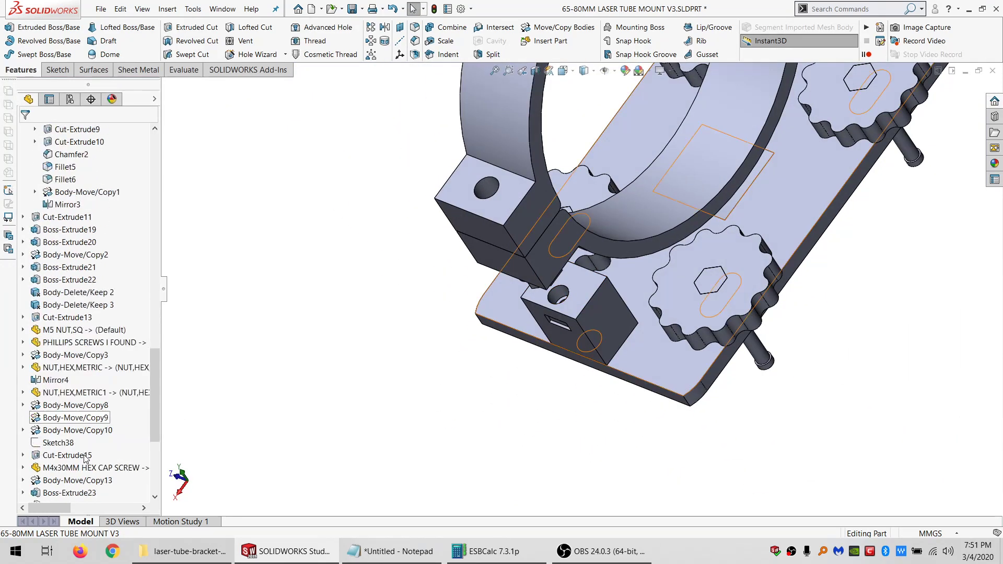
pyautogui.scroll(-6, 86, 458)
pyautogui.moveTo(81, 470)
pyautogui.mouseDown()
pyautogui.moveTo(104, 479)
pyautogui.moveTo(84, 480)
pyautogui.mouseUp()
# - In the plate end cut's sketch, delete the rectangle's width dimension, align its inner edge with the trimmed clamp block's outer edge, and rebuild
pyautogui.rightClick(68, 480)
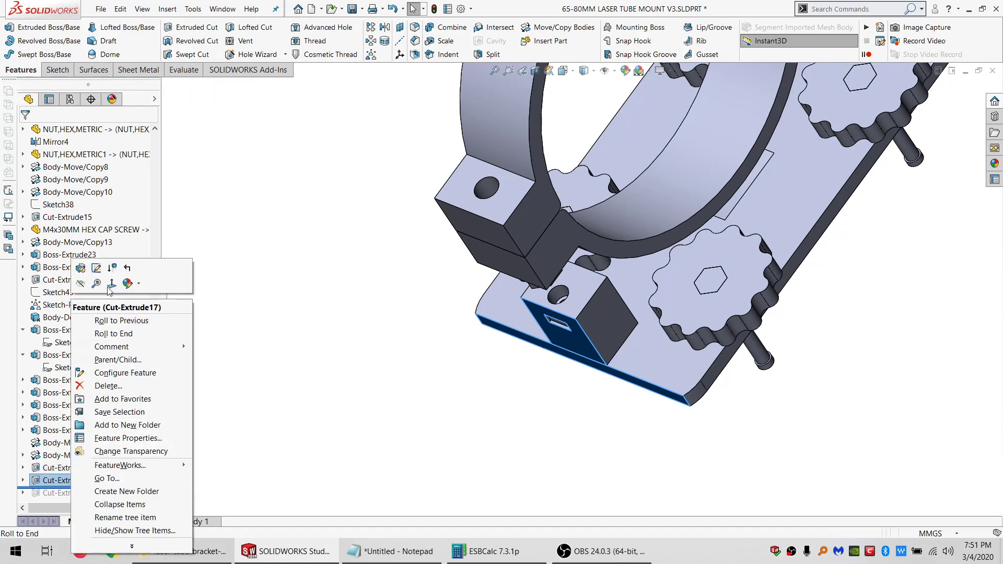
pyautogui.click(96, 268)
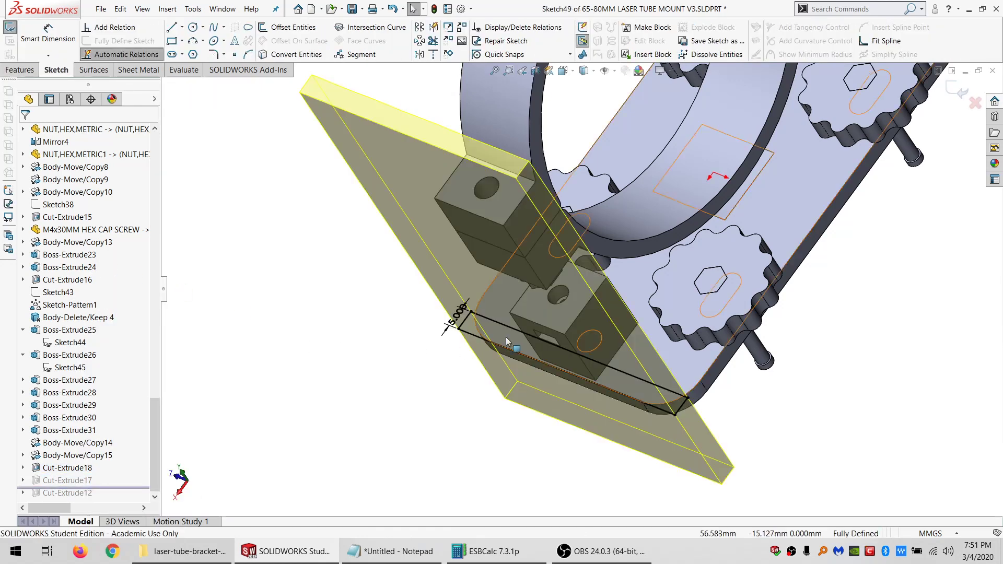
pyautogui.click(460, 315)
pyautogui.press('Delete')
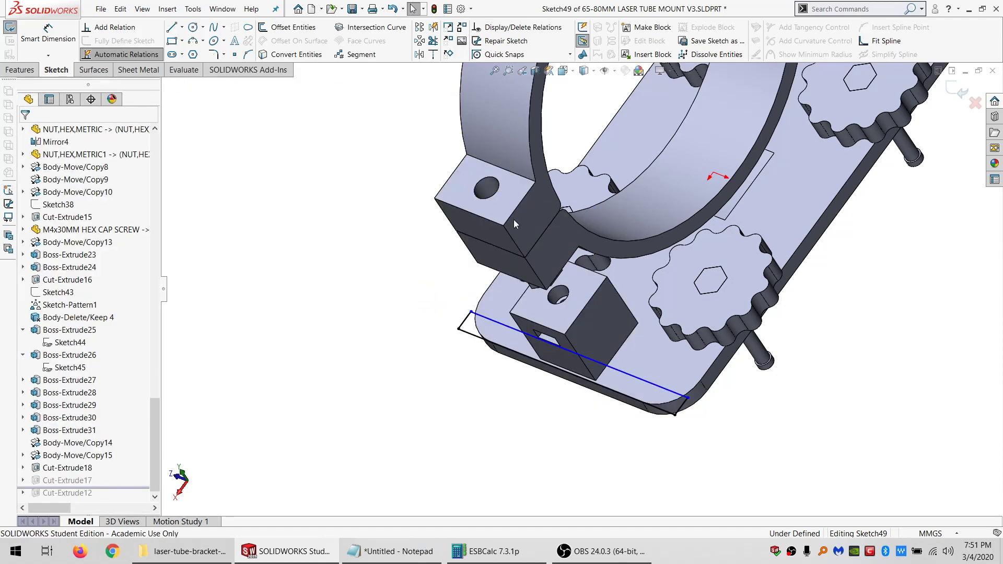
pyautogui.keyDown('ctrl'); pyautogui.click(465, 328); pyautogui.keyUp('ctrl')
pyautogui.click(53, 333)
pyautogui.click(325, 340)
pyautogui.scroll(-5, 470, 336)
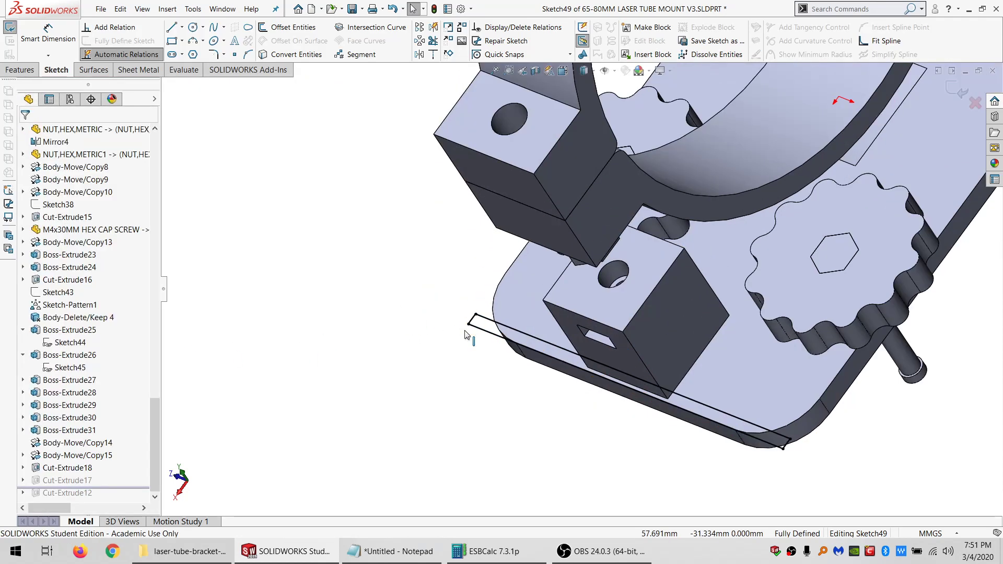
pyautogui.click(489, 309)
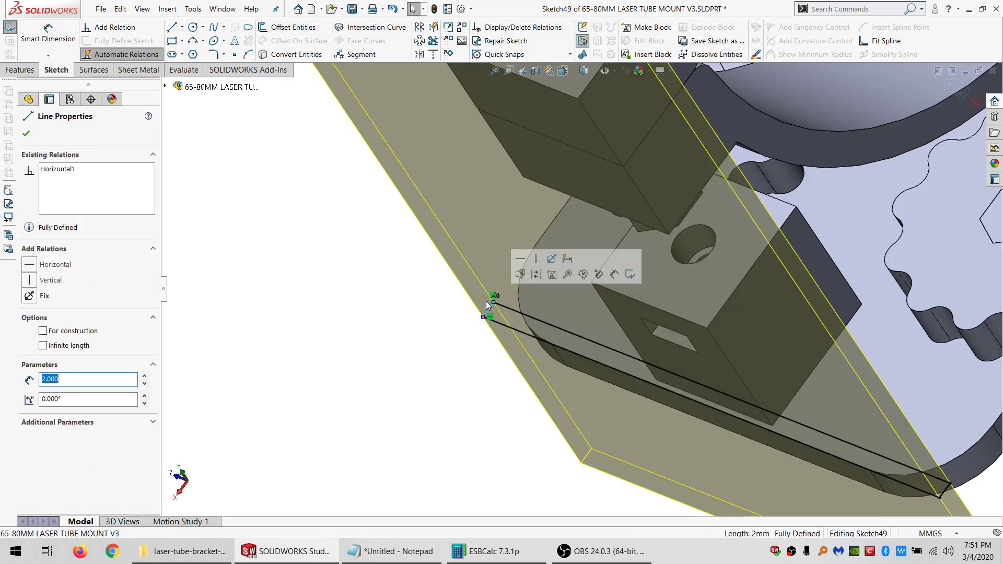
pyautogui.scroll(5, 577, 390)
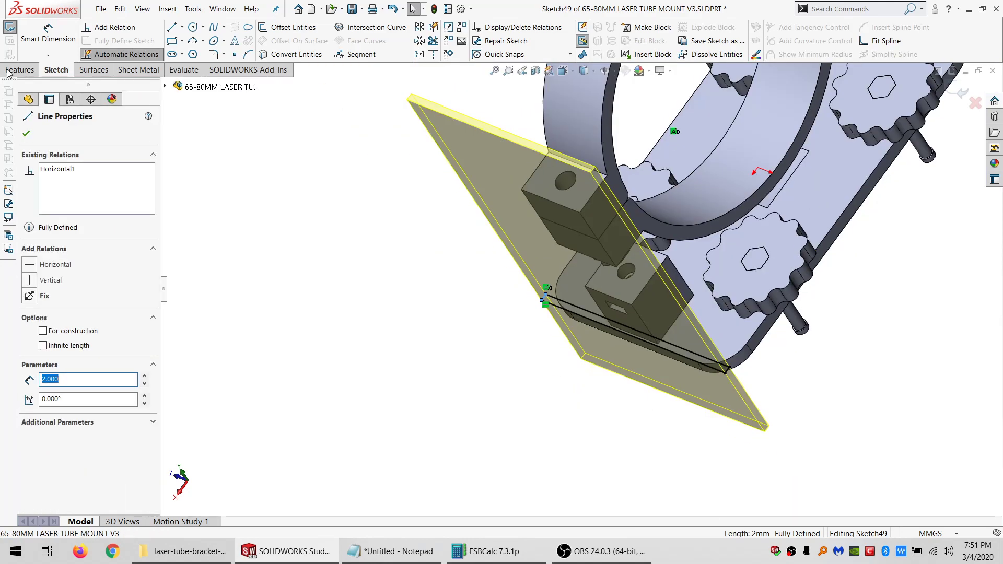
pyautogui.click(10, 37)
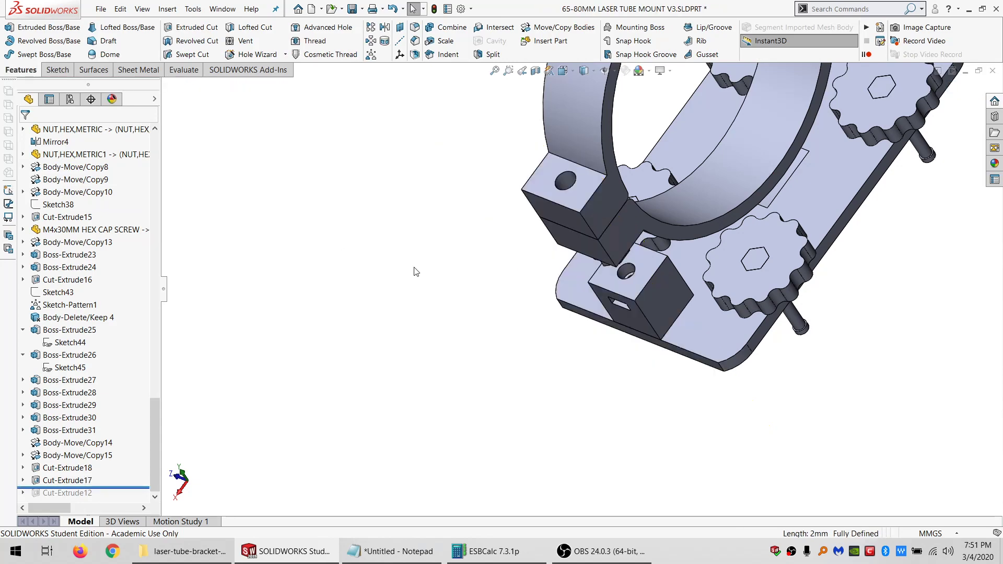
# - Start a sketch on the base plate's top face and convert the face's outline into sketch entities
pyautogui.moveTo(611, 259); pyautogui.dragTo(680, 252, button='middle')
pyautogui.scroll(-5, 681, 252)
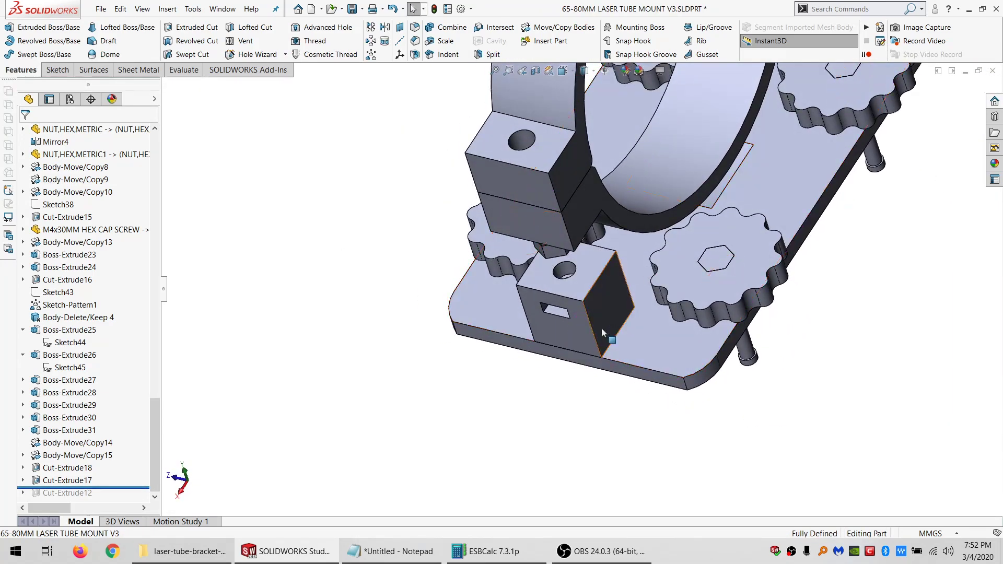
pyautogui.moveTo(637, 363); pyautogui.dragTo(683, 277, button='middle')
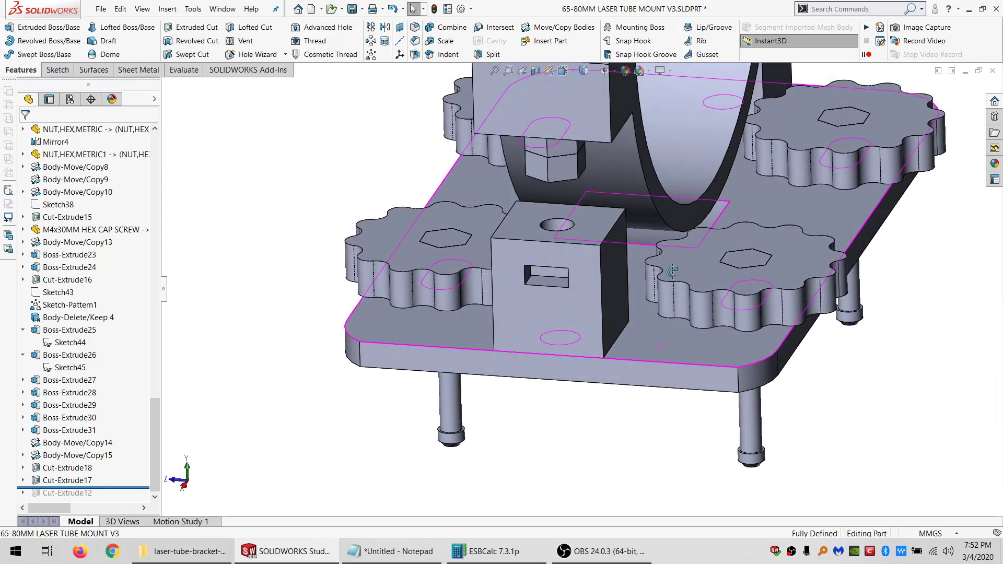
pyautogui.moveTo(673, 271); pyautogui.dragTo(659, 411, button='middle')
pyautogui.click(56, 70)
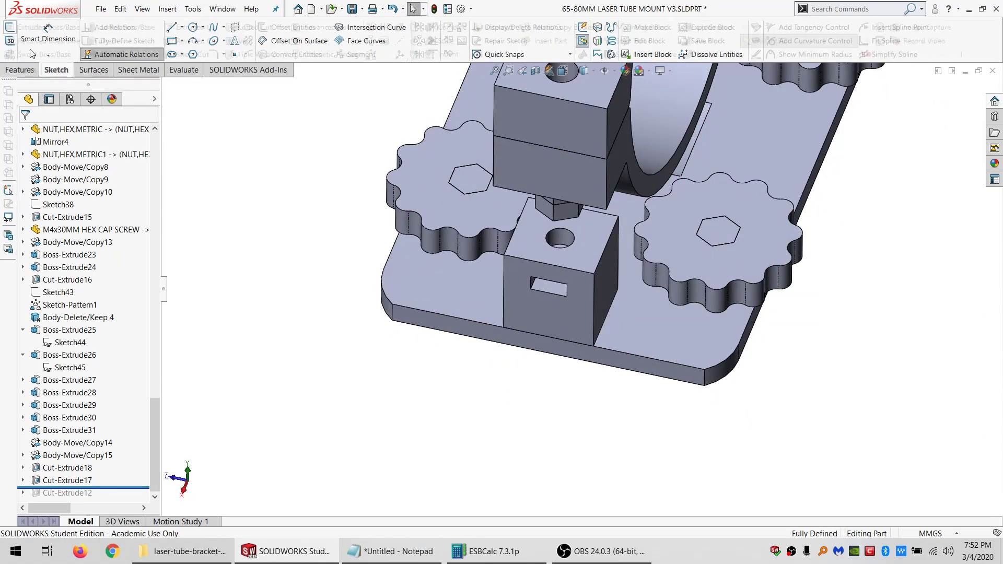
pyautogui.click(10, 27)
pyautogui.click(438, 298)
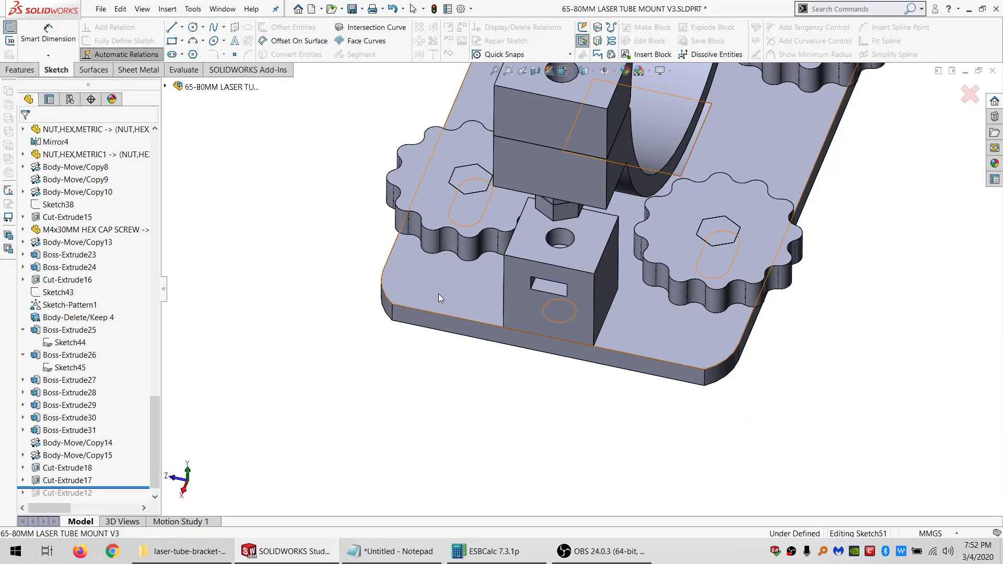
pyautogui.click(418, 272)
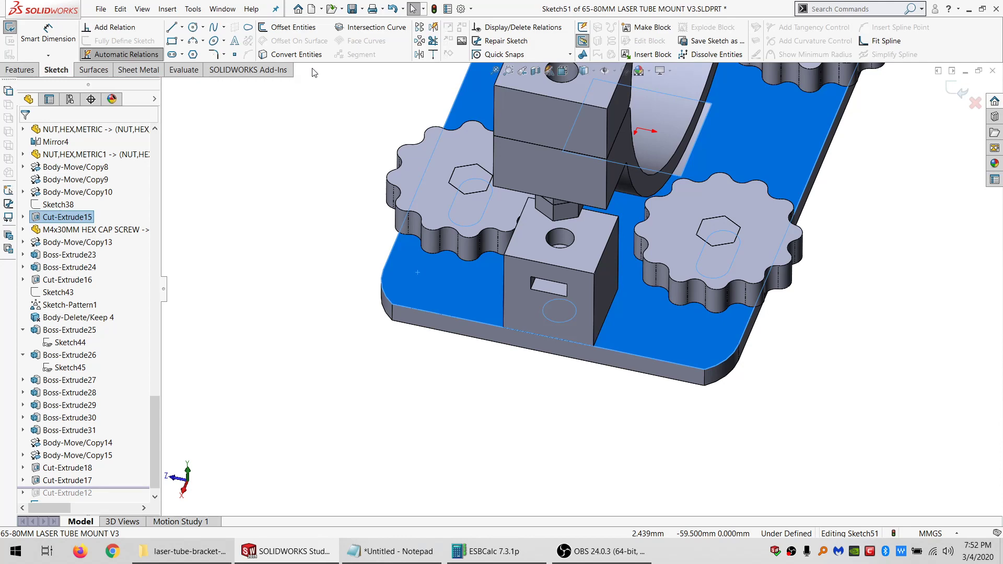
# - Draw a circle about 6 mm in radius on the base plate on each side of the nut block
pyautogui.click(193, 41)
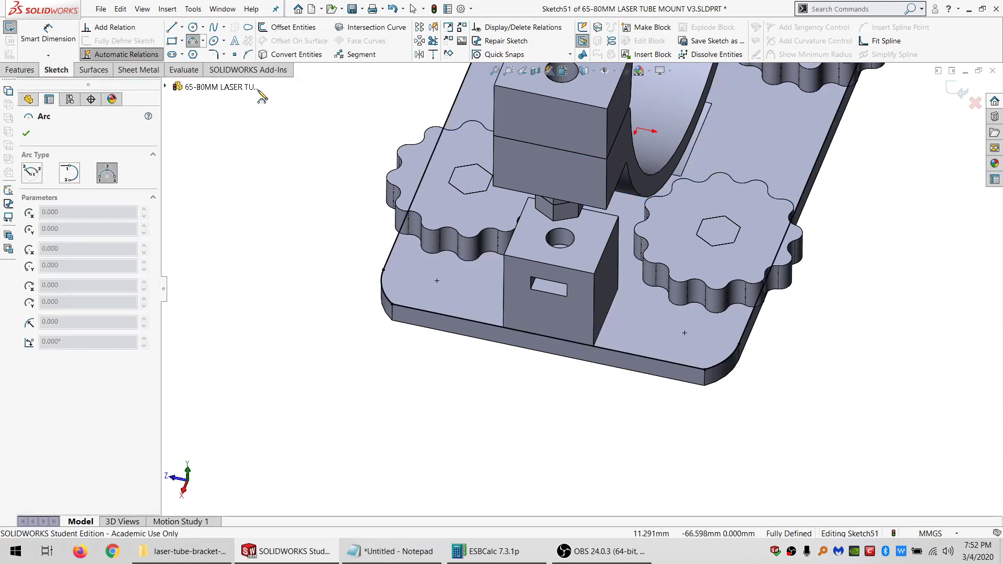
pyautogui.click(193, 27)
pyautogui.click(461, 267)
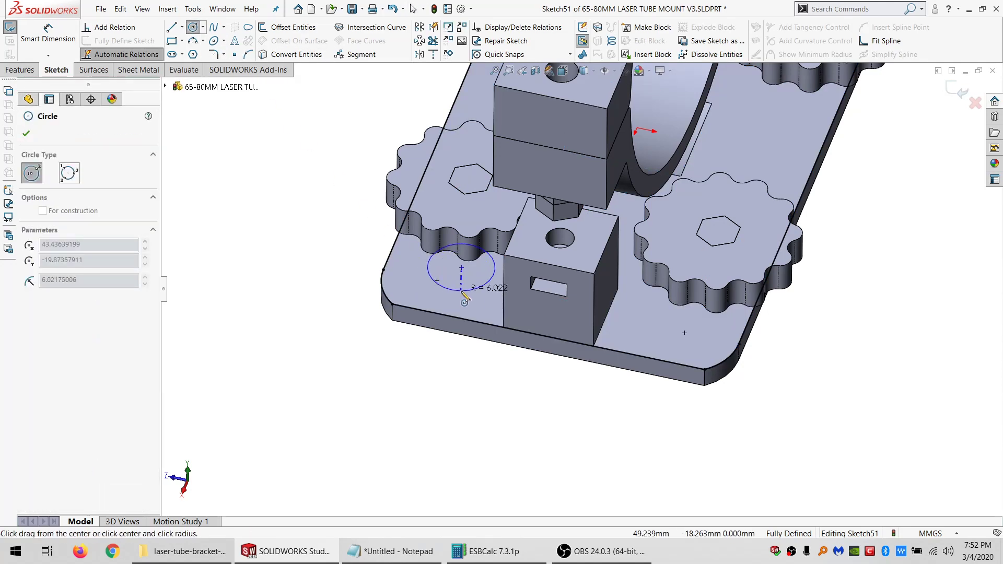
pyautogui.click(437, 281)
pyautogui.click(643, 308)
pyautogui.click(676, 312)
pyautogui.press('Escape')
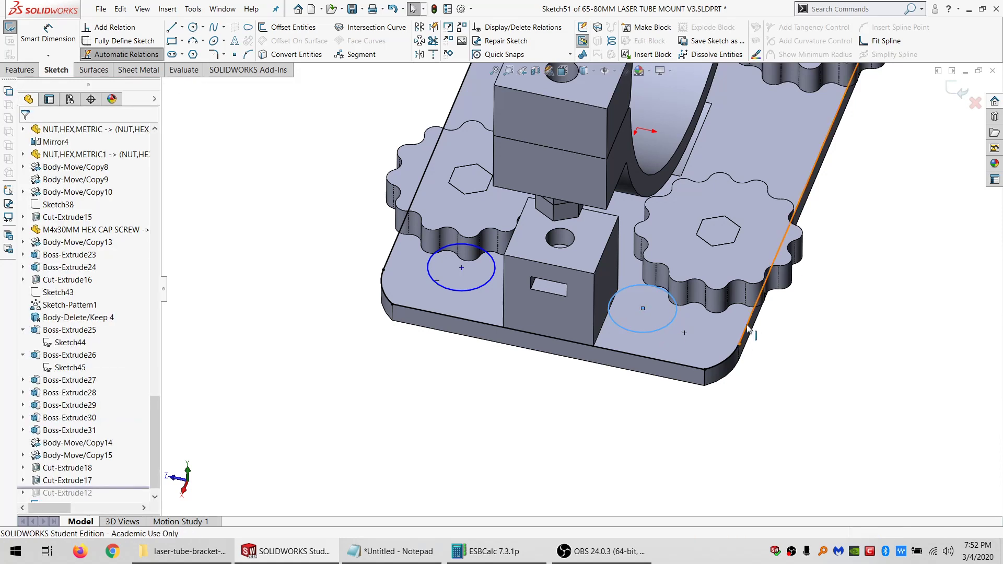
# - Make the circle on the outer side of the nut block tangent to the base plate's adjacent long edge and its end edge
pyautogui.click(749, 329)
pyautogui.keyDown('ctrl'); pyautogui.click(748, 329); pyautogui.keyUp('ctrl')
pyautogui.click(779, 276)
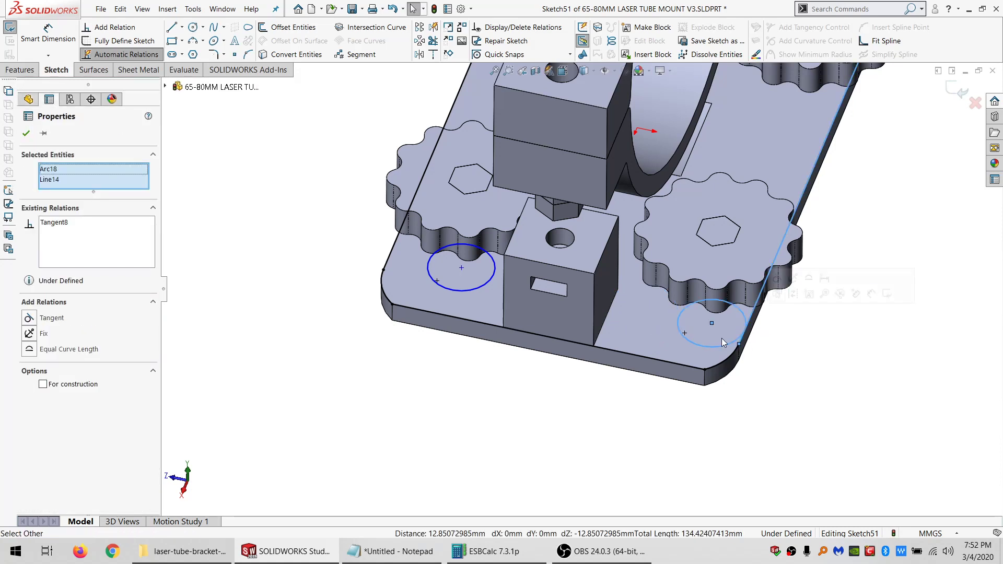
pyautogui.click(695, 362)
pyautogui.click(689, 342)
pyautogui.keyDown('ctrl'); pyautogui.click(698, 365); pyautogui.keyUp('ctrl')
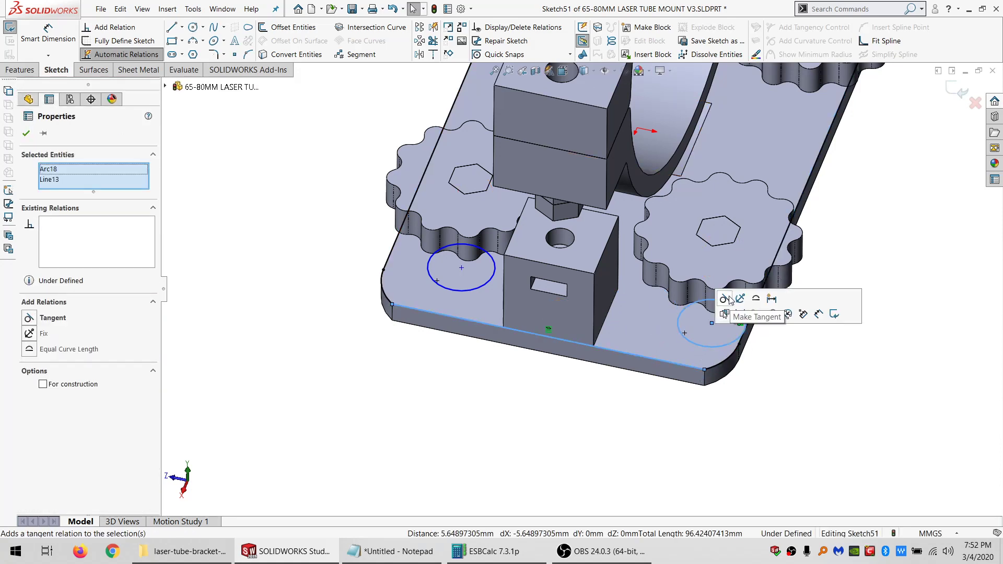
pyautogui.click(730, 296)
# - Make the circle on the opposite side of the nut block tangent to the plate's end edge and other long edge
pyautogui.click(461, 291)
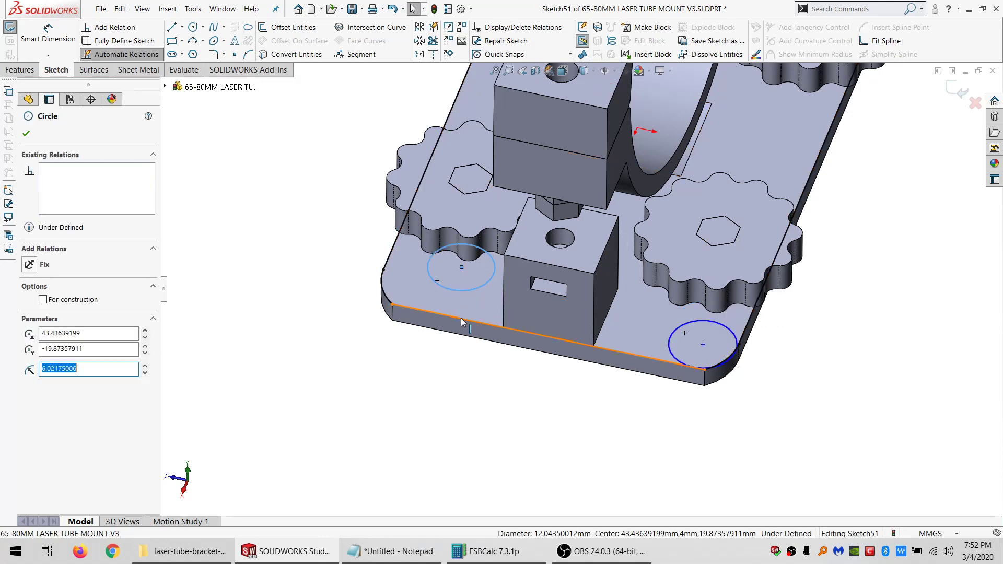
pyautogui.click(461, 318)
pyautogui.keyDown('ctrl'); pyautogui.click(489, 281); pyautogui.keyUp('ctrl')
pyautogui.click(491, 271)
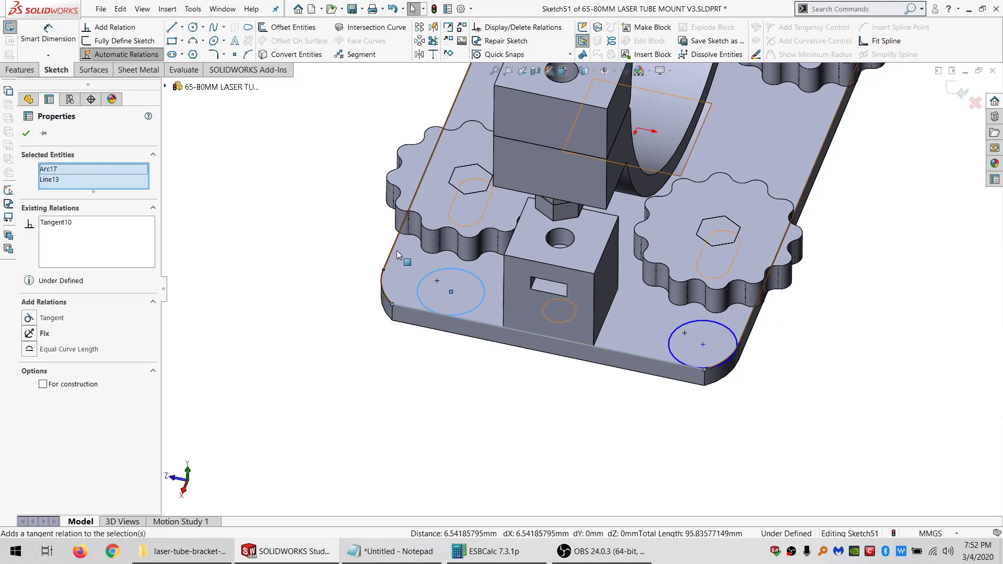
pyautogui.click(391, 253)
pyautogui.keyDown('ctrl'); pyautogui.click(431, 275); pyautogui.keyUp('ctrl')
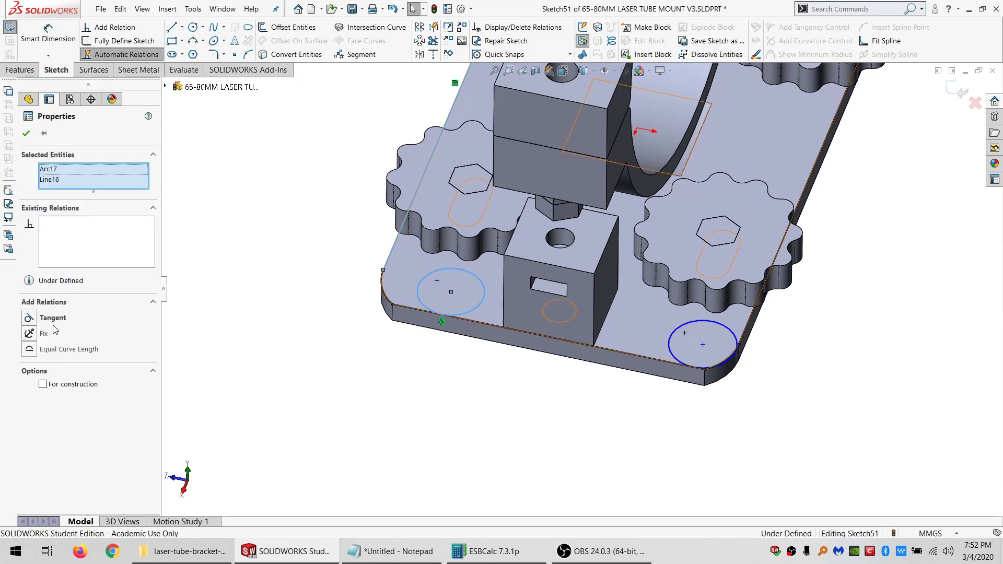
pyautogui.click(44, 320)
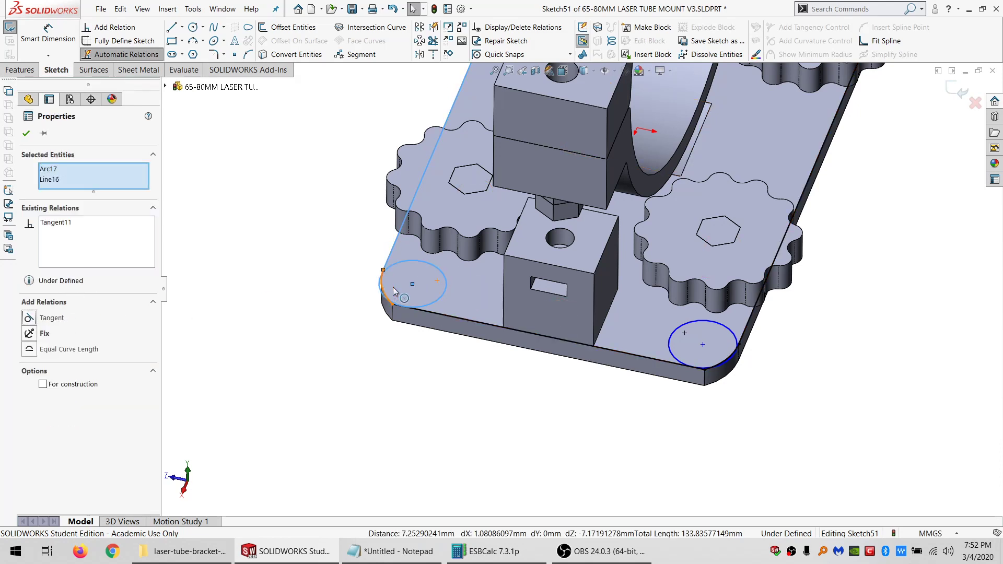
# - Add an equal relation between the plate's rounded corner arc and both circles
pyautogui.click(442, 291)
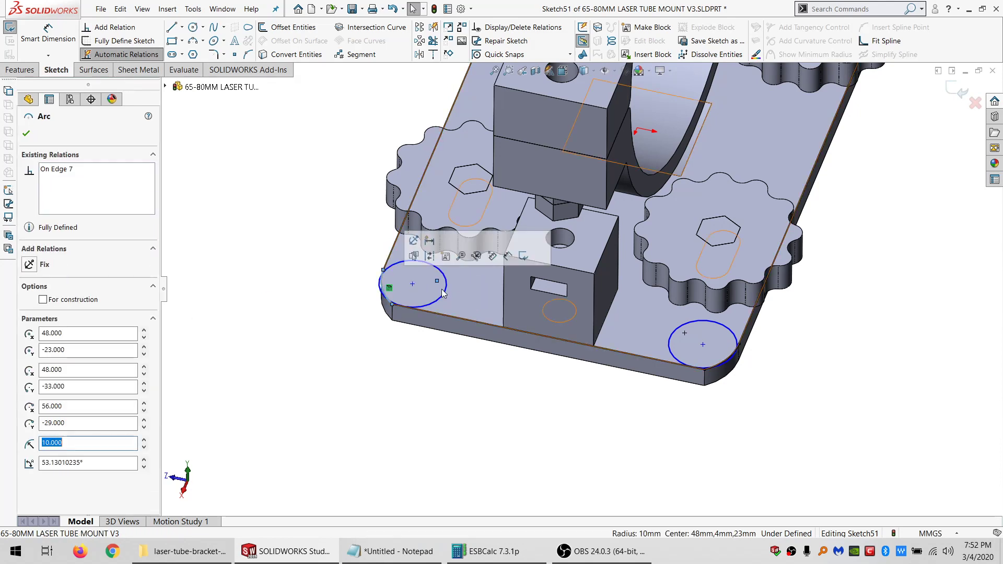
pyautogui.keyDown('ctrl'); pyautogui.click(699, 321); pyautogui.keyUp('ctrl')
pyautogui.click(37, 360)
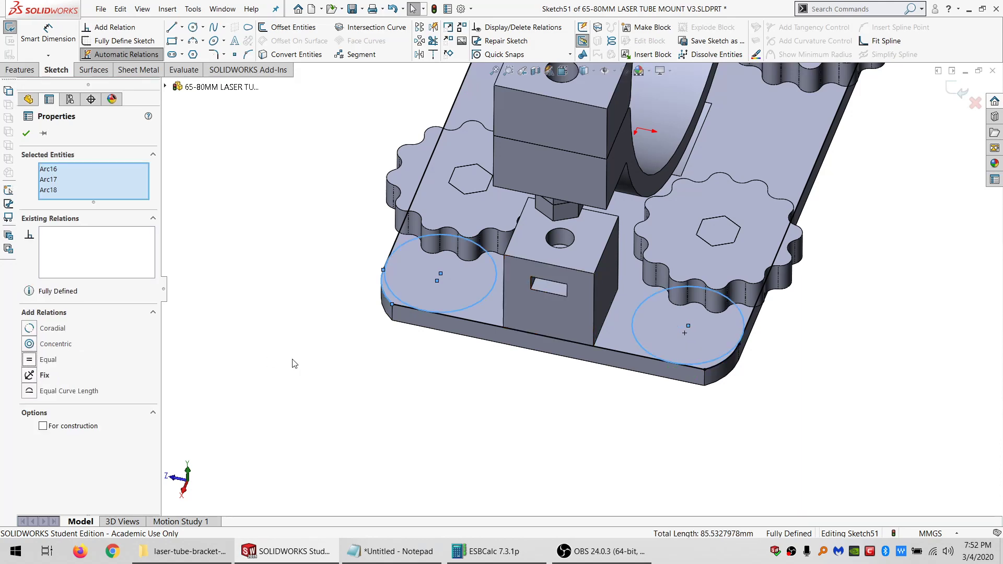
pyautogui.click(292, 362)
# - Extrude-cut the two corner slivers outside the circles Through All, limiting the feature scope to the base plate body
pyautogui.click(22, 71)
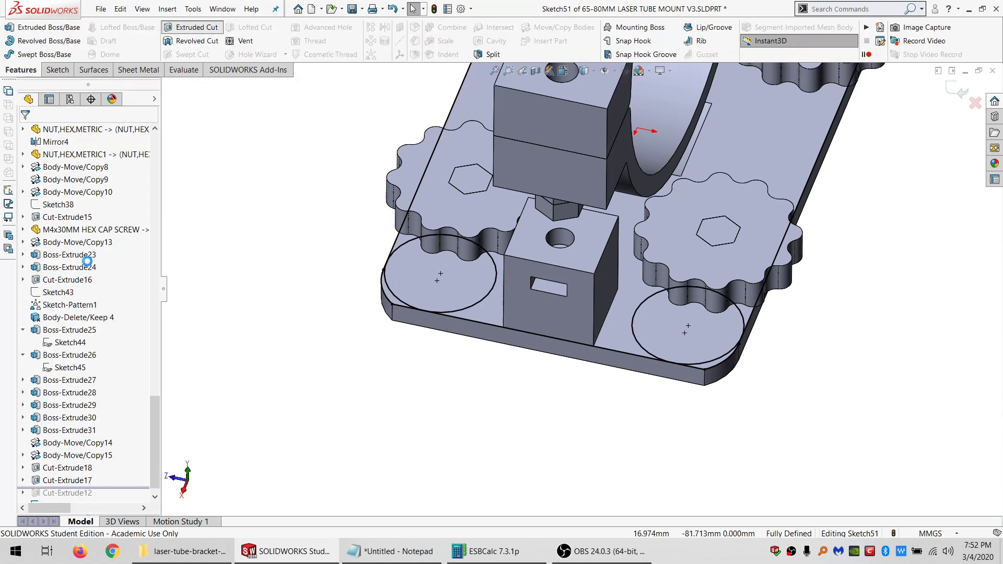
pyautogui.click(94, 206)
pyautogui.click(57, 226)
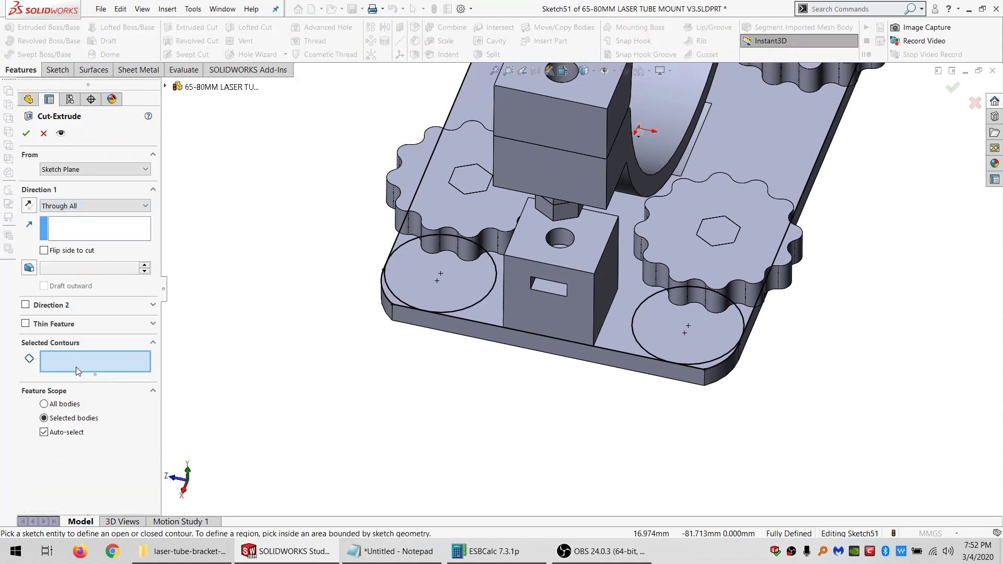
pyautogui.scroll(-5, 413, 314)
pyautogui.click(422, 236)
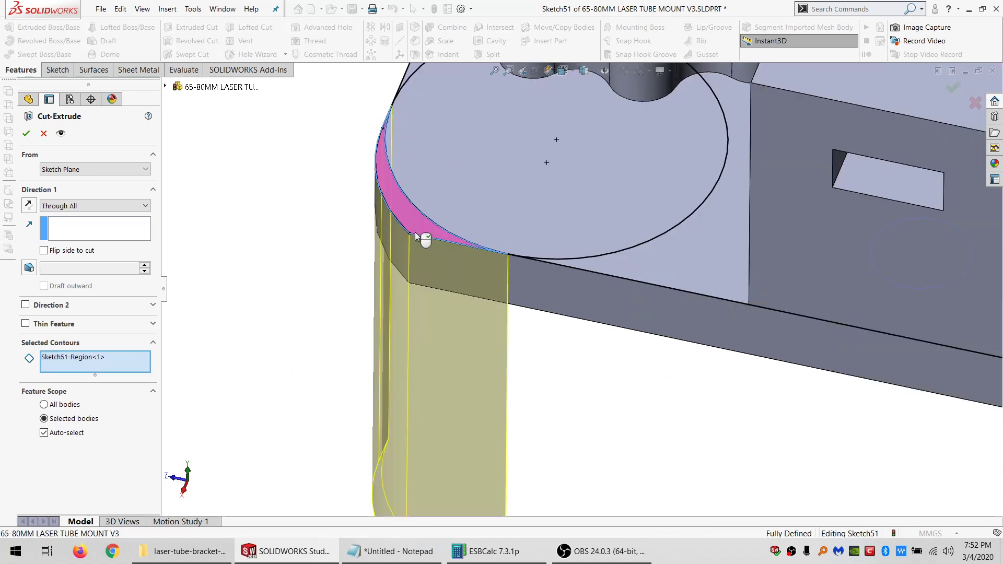
pyautogui.scroll(3, 834, 339)
pyautogui.scroll(-4, 834, 340)
pyautogui.click(839, 291)
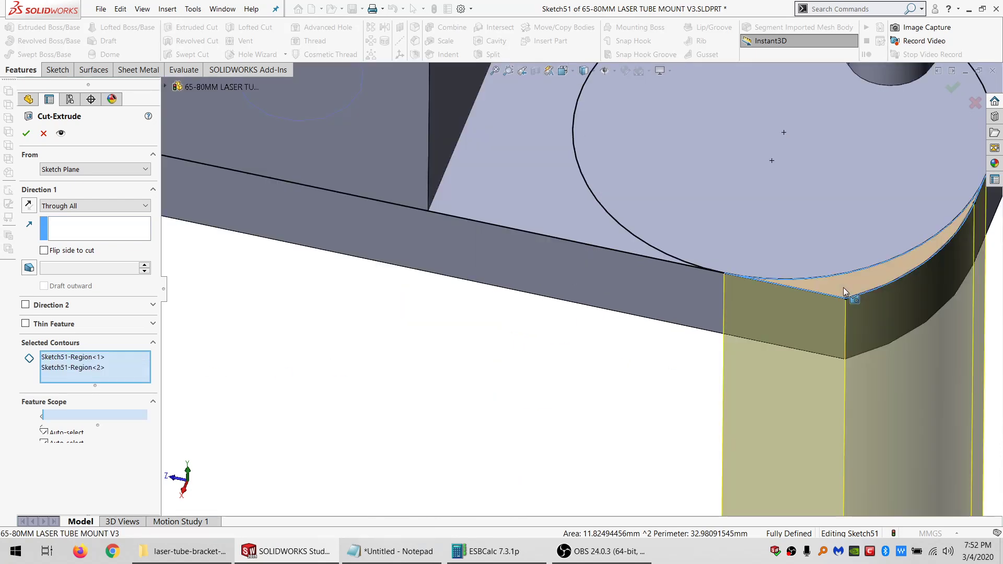
pyautogui.click(77, 446)
pyautogui.click(454, 256)
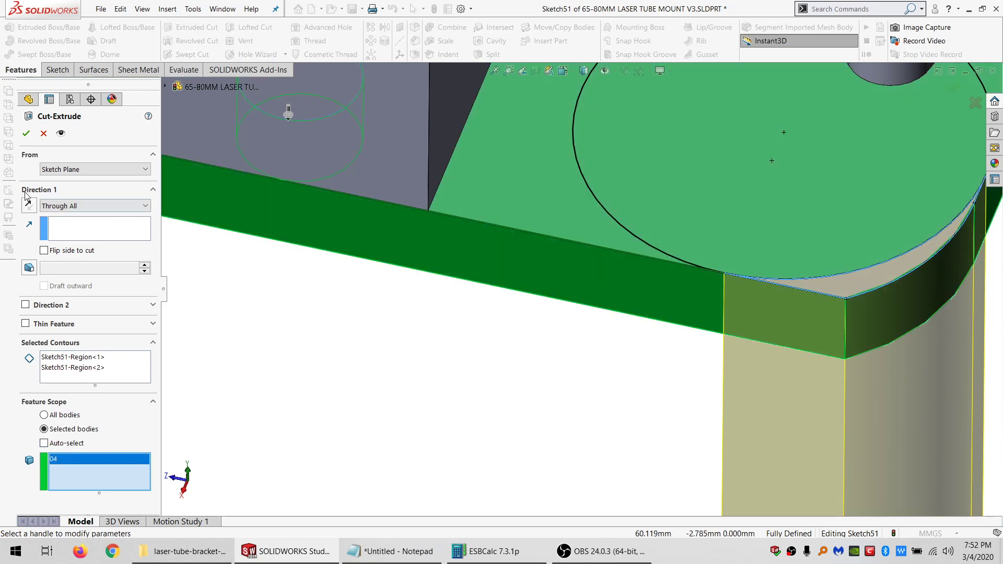
pyautogui.click(28, 137)
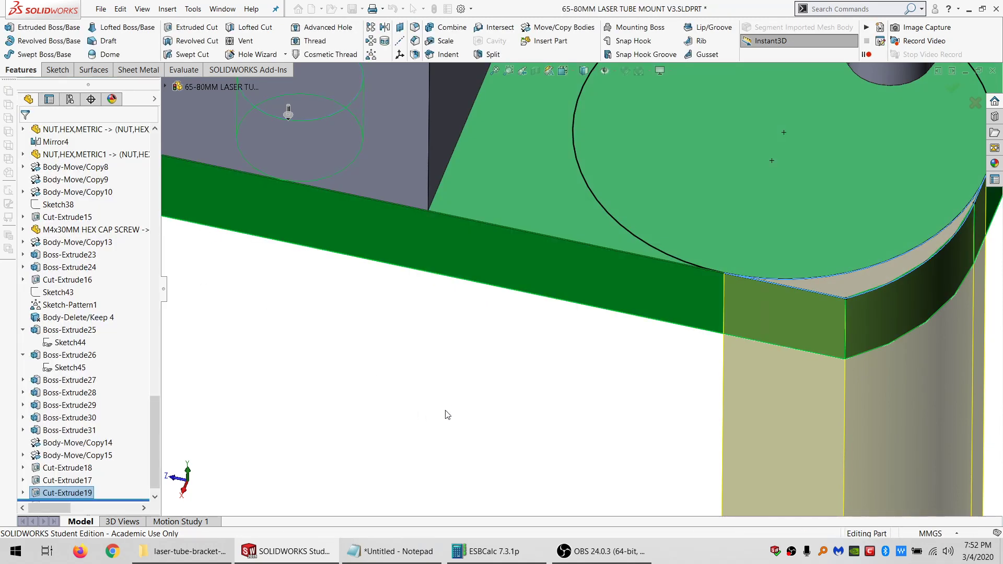
# - Combine the base plate with both nut blocks into one body using the Add operation
pyautogui.click(446, 415)
pyautogui.scroll(10, 473, 290)
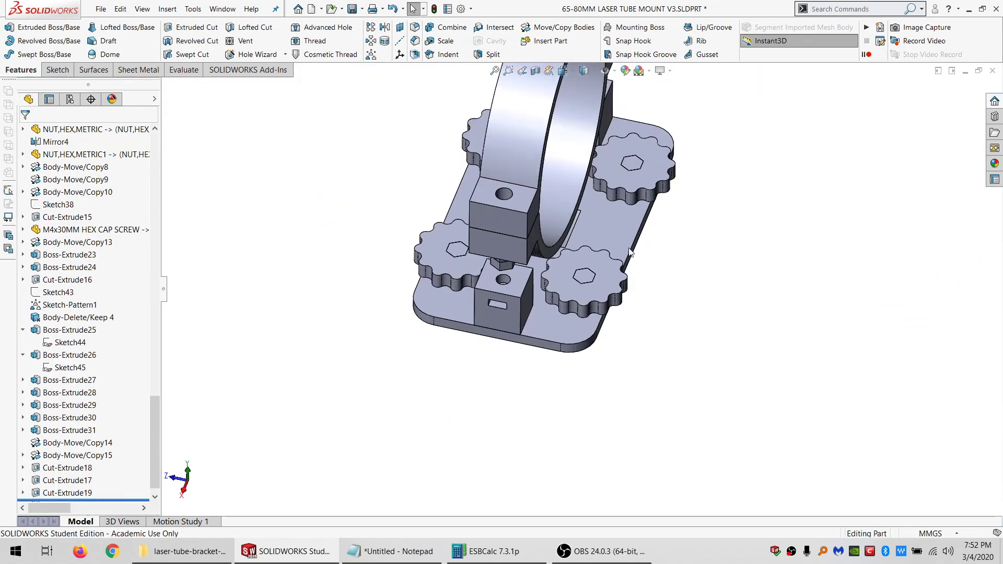
pyautogui.moveTo(630, 252); pyautogui.dragTo(520, 219, button='middle')
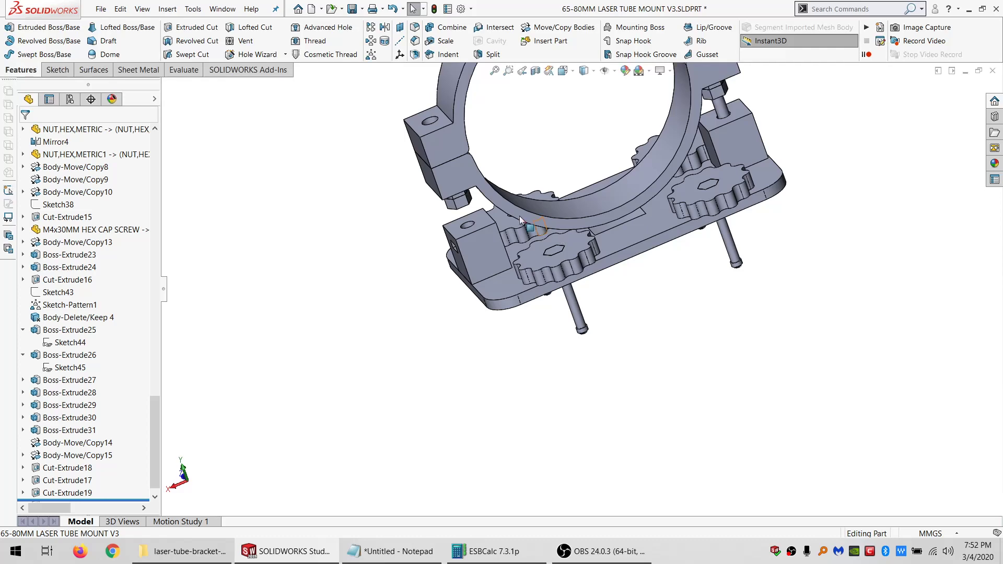
pyautogui.click(448, 37)
pyautogui.click(484, 256)
pyautogui.click(486, 288)
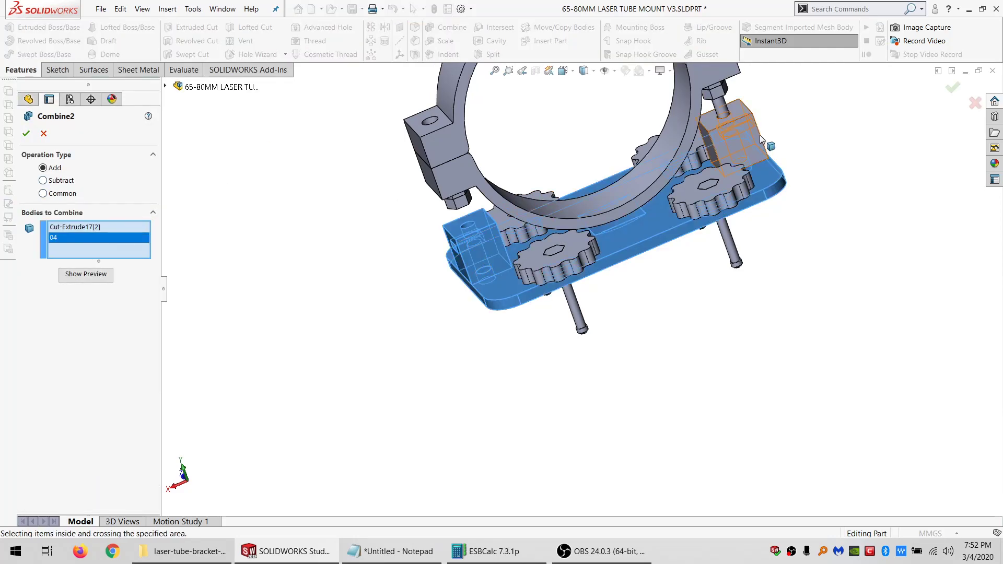
pyautogui.click(731, 141)
pyautogui.click(27, 134)
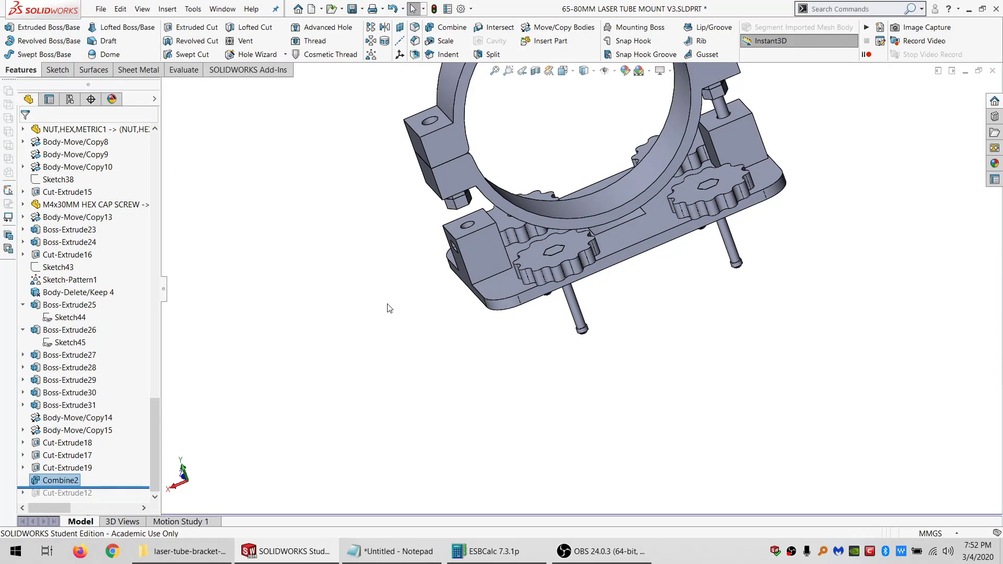
# - Hide the lower and upper halves of the tube clamp ring
pyautogui.moveTo(387, 305); pyautogui.dragTo(496, 345, button='middle')
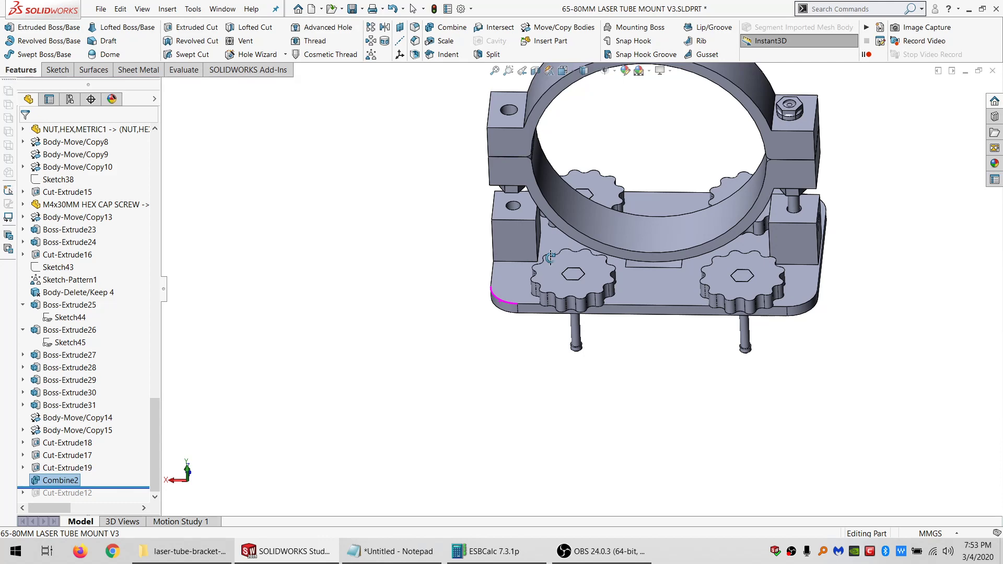
pyautogui.moveTo(550, 257); pyautogui.dragTo(580, 235, button='middle')
pyautogui.click(598, 215)
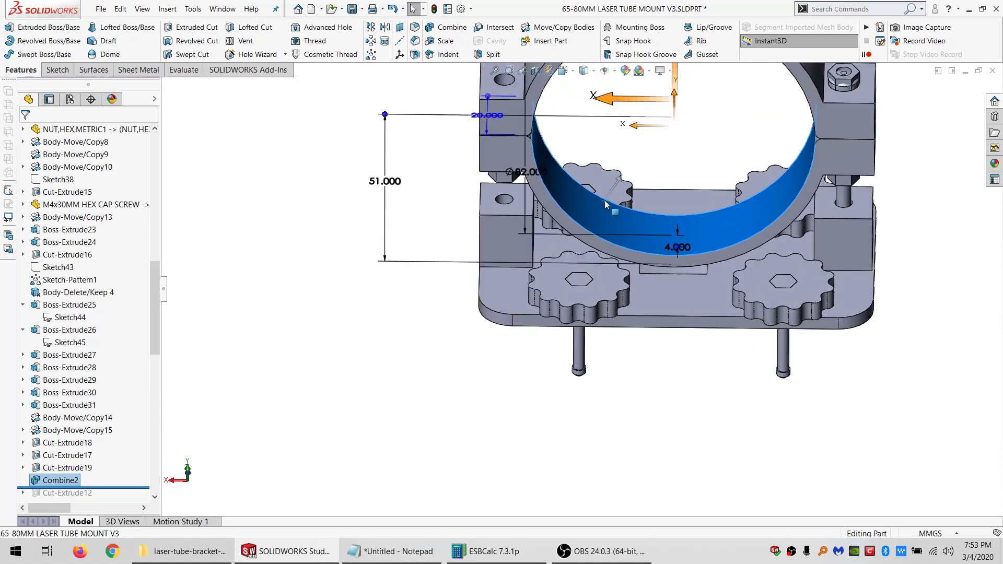
pyautogui.click(651, 170)
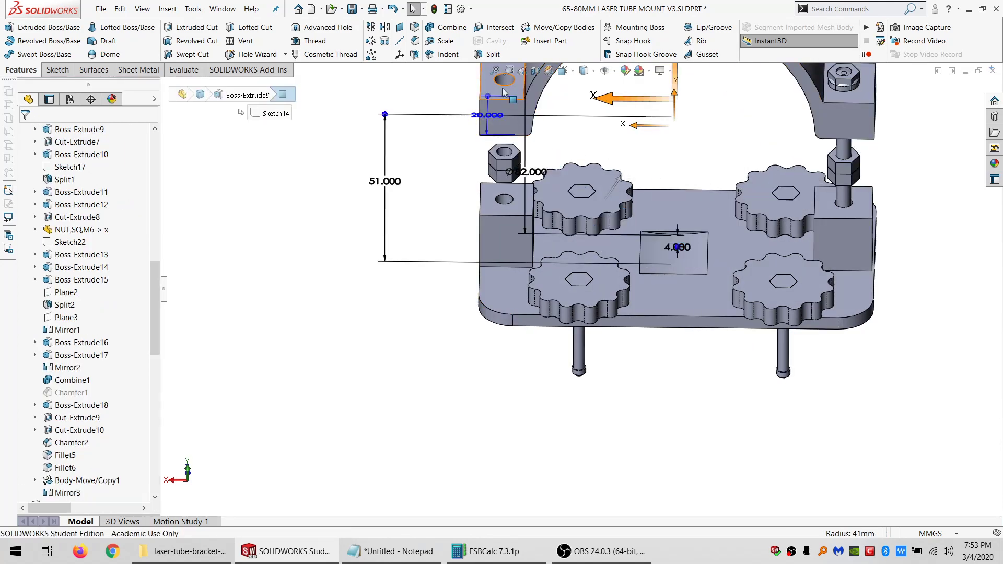
pyautogui.click(510, 89)
pyautogui.click(564, 56)
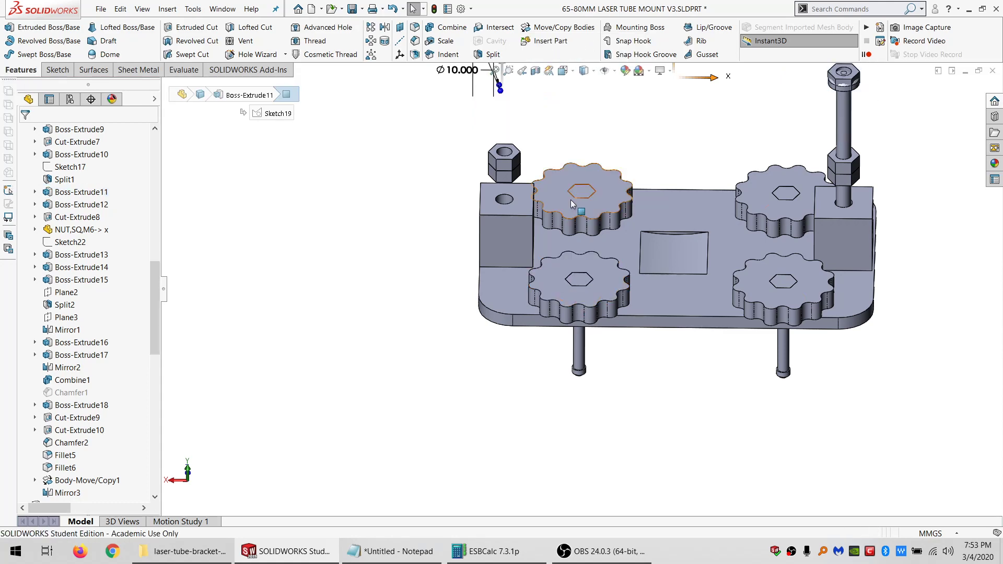
# - Show Sketch38, which holds the circles around the adjustment knobs
pyautogui.scroll(-2, 568, 244)
pyautogui.moveTo(567, 244); pyautogui.dragTo(554, 284, button='middle')
pyautogui.scroll(-3, 563, 277)
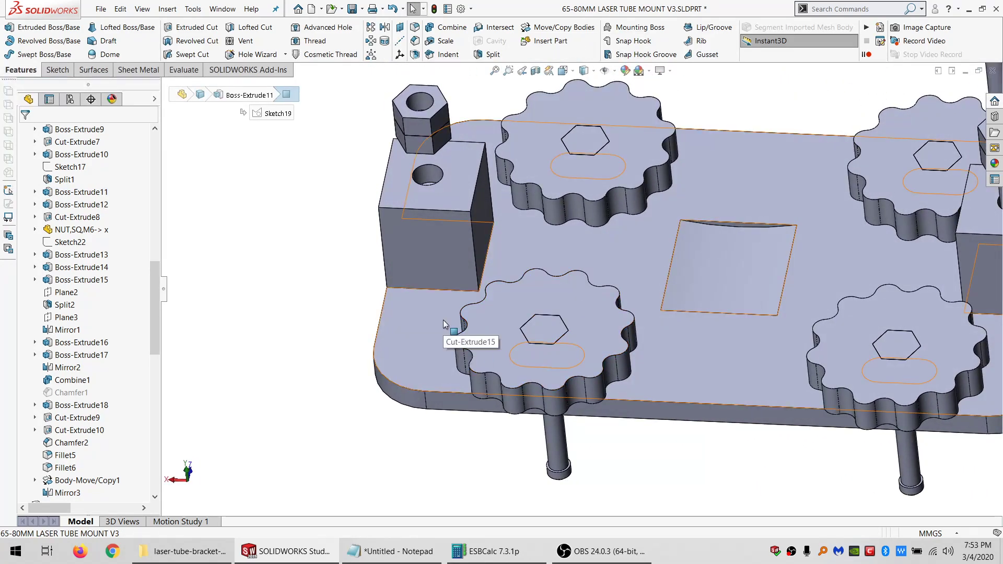
pyautogui.click(494, 329)
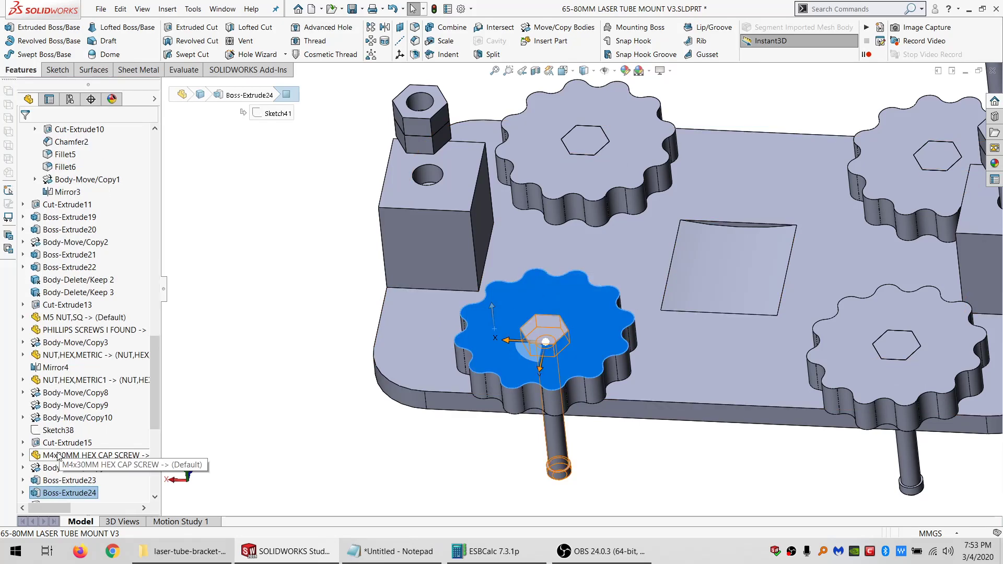
pyautogui.click(58, 431)
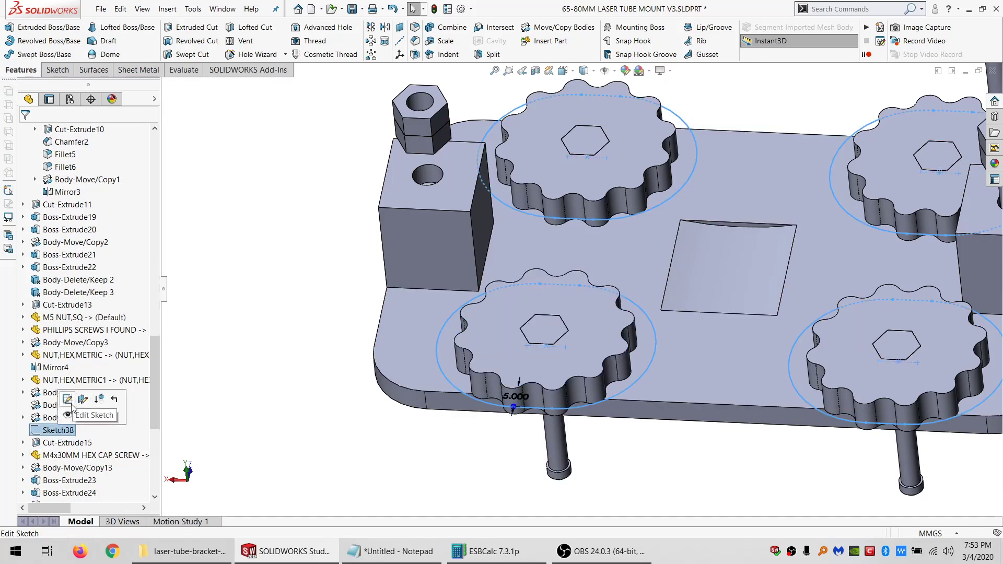
pyautogui.click(69, 415)
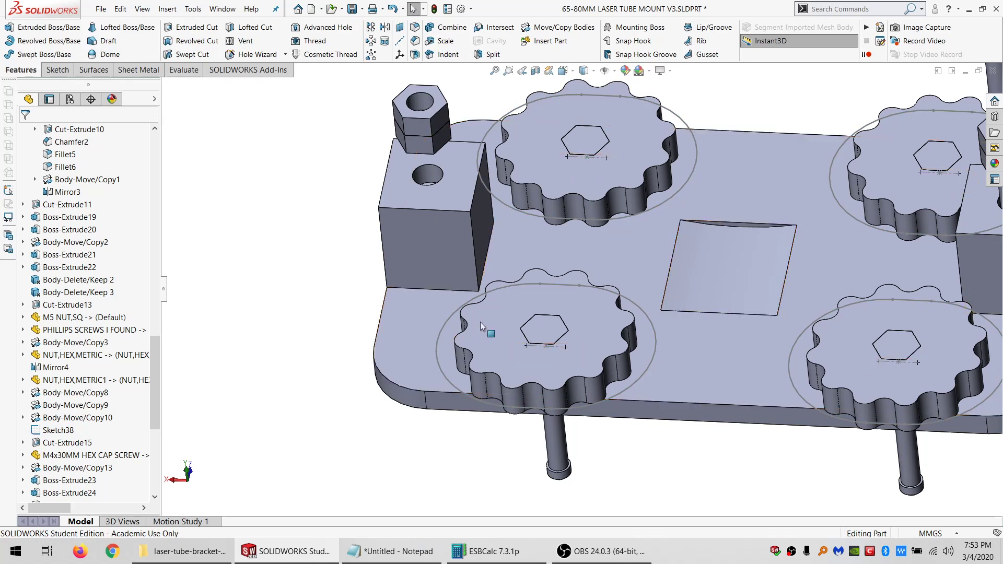
# - Examine the free plate area between the nut block and the circle around the nearest adjustment knob
pyautogui.moveTo(424, 318)
pyautogui.mouseDown(button='middle')
pyautogui.moveTo(454, 298)
pyautogui.moveTo(429, 319)
pyautogui.mouseUp(button='middle')
pyautogui.click(428, 318)
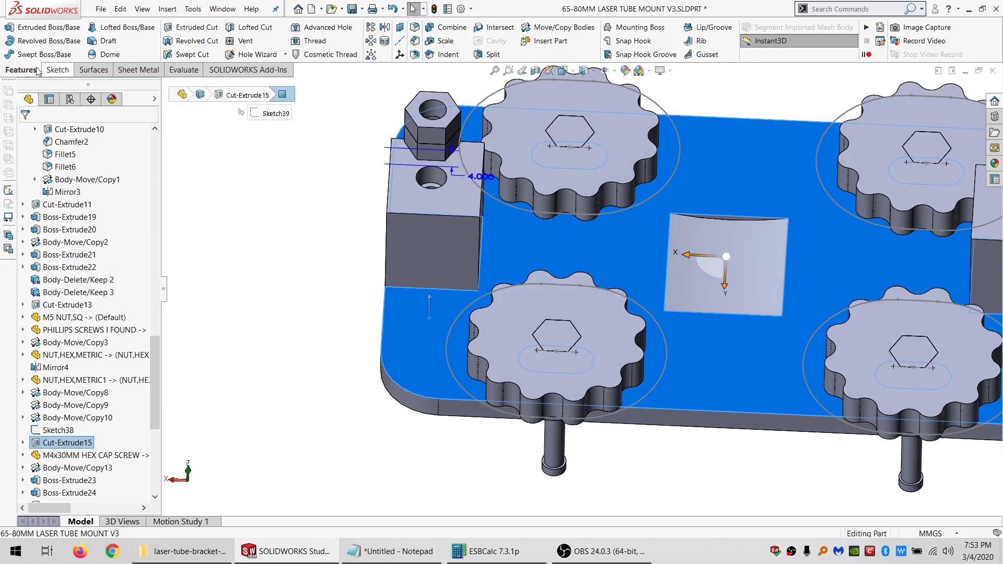
pyautogui.moveTo(499, 254); pyautogui.dragTo(493, 306, button='middle')
pyautogui.scroll(-5, 493, 305)
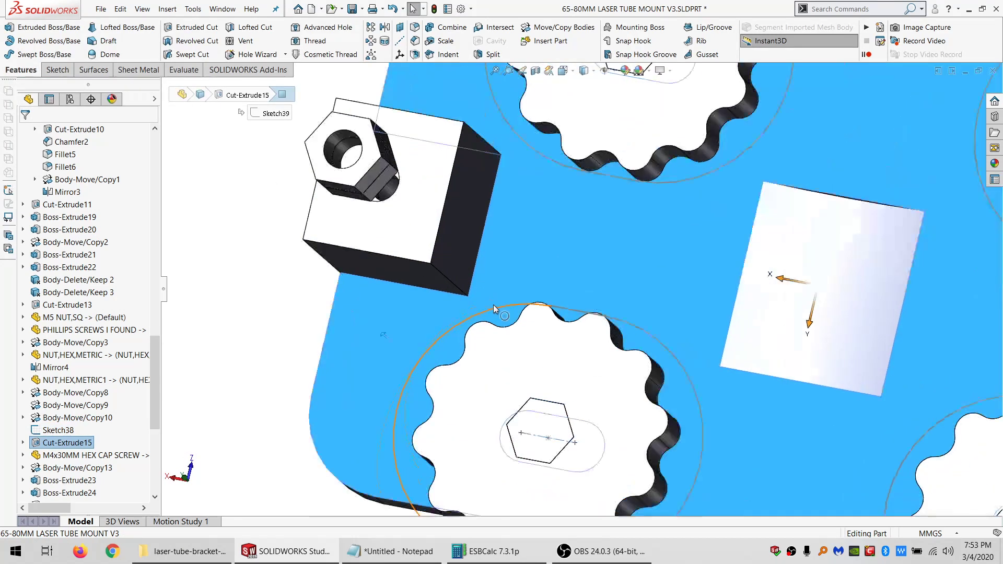
pyautogui.moveTo(542, 319); pyautogui.dragTo(415, 328, button='middle')
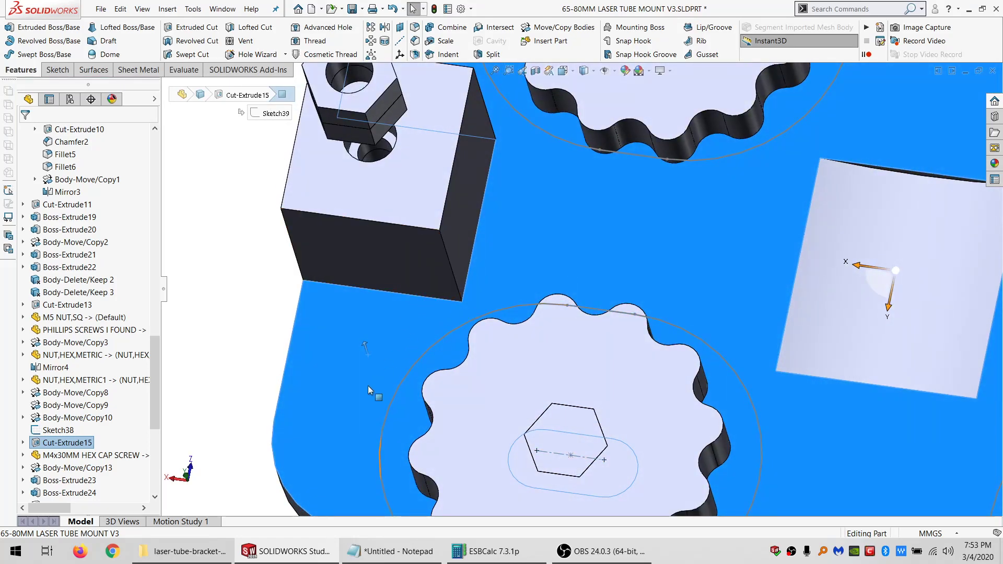
pyautogui.scroll(5, 399, 355)
pyautogui.scroll(-2, 409, 358)
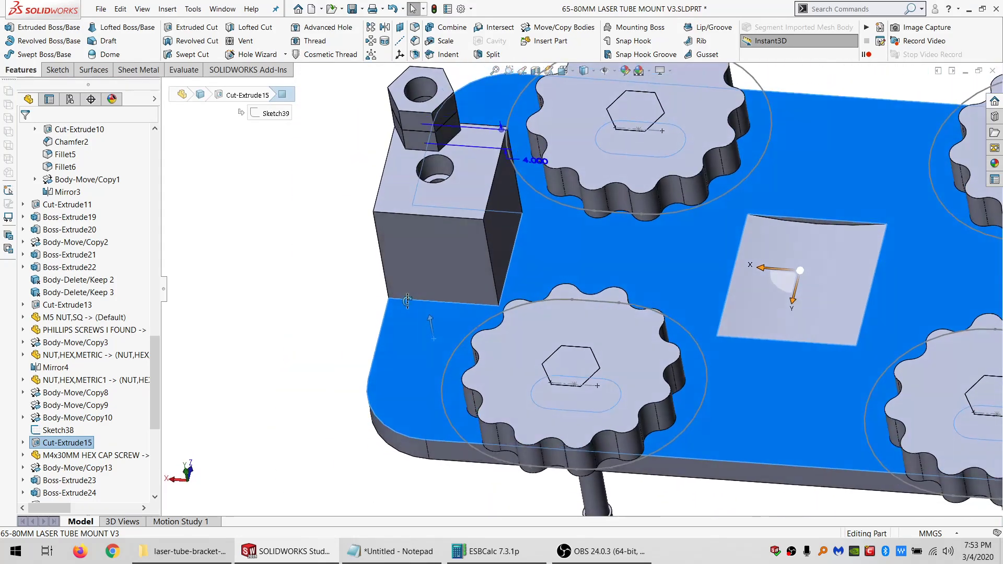
pyautogui.click(272, 345)
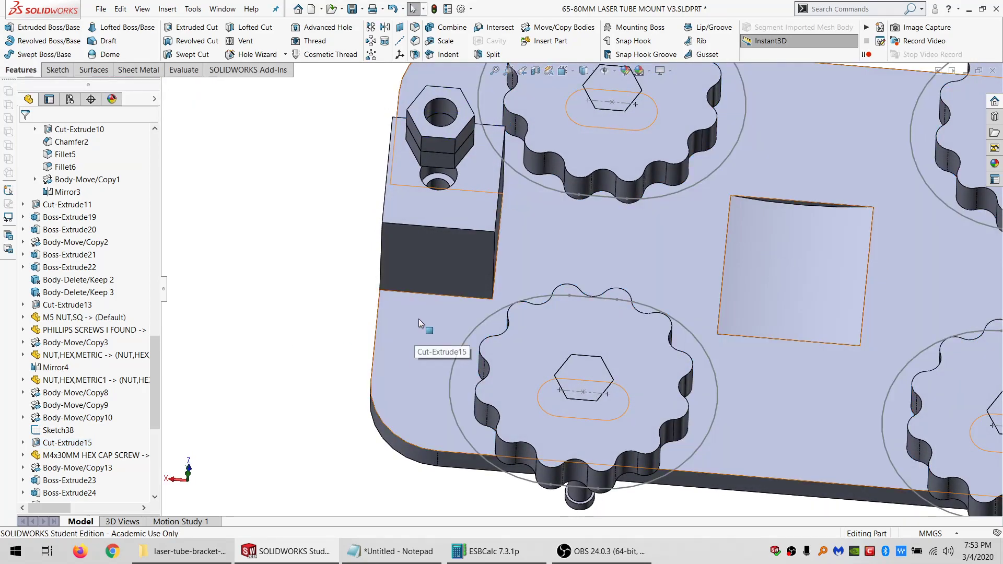
# - Start a sketch on the base plate's top face and draw two connected lines, about 11 and 15 mm, from the nut block corner to the plate edge
pyautogui.moveTo(419, 318); pyautogui.dragTo(418, 340, button='middle')
pyautogui.click(418, 337)
pyautogui.click(59, 71)
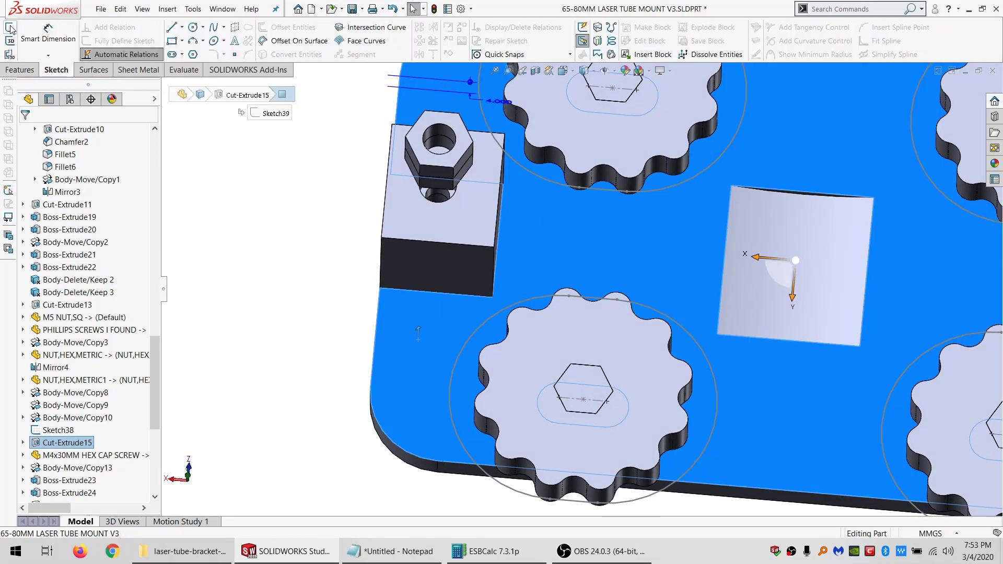
pyautogui.click(10, 29)
pyautogui.press('l')
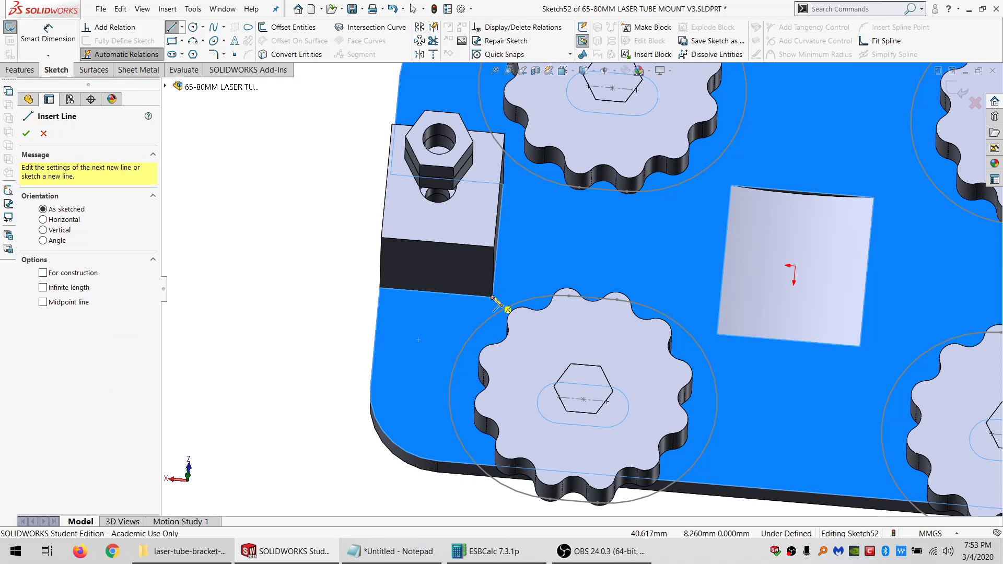
pyautogui.click(493, 299)
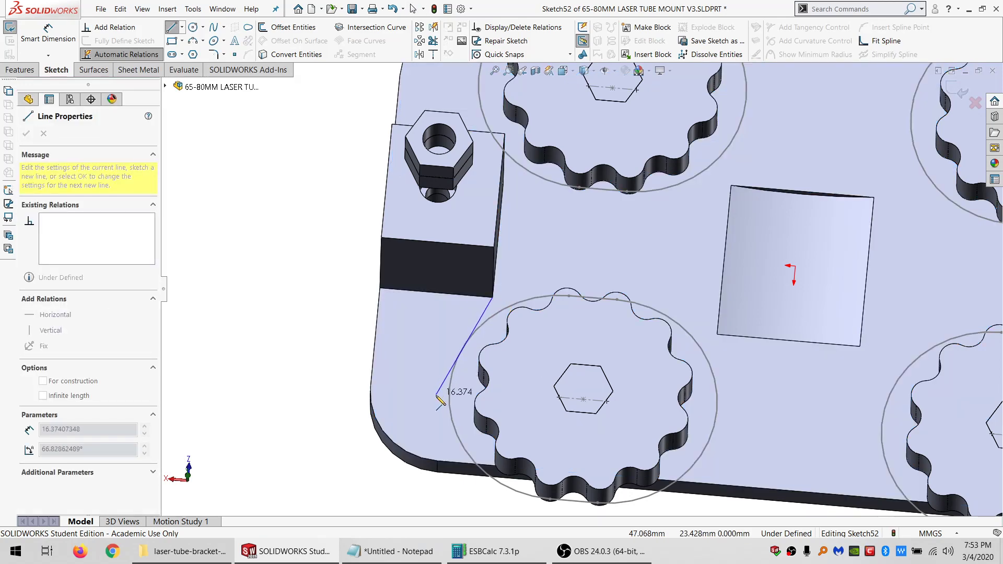
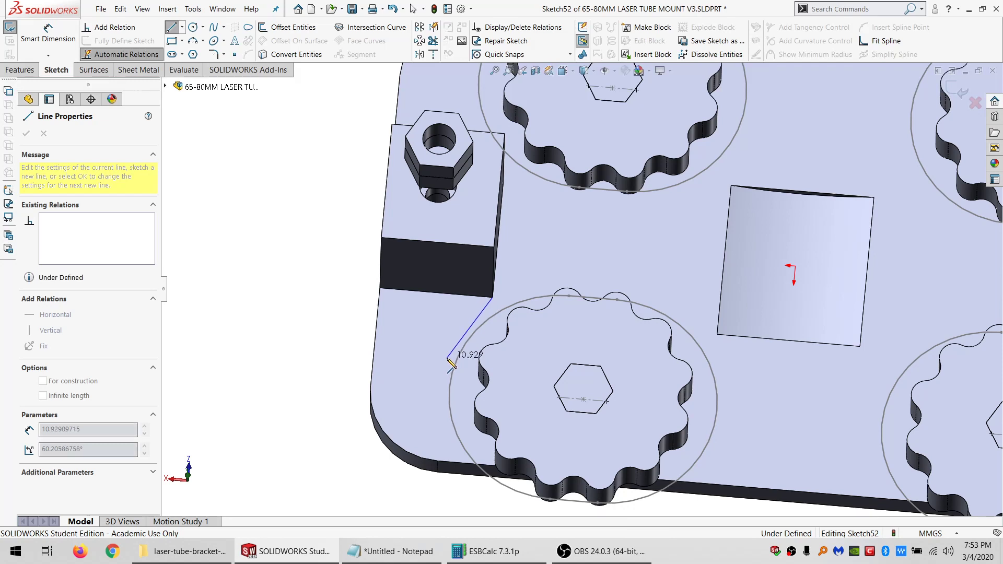
pyautogui.click(448, 358)
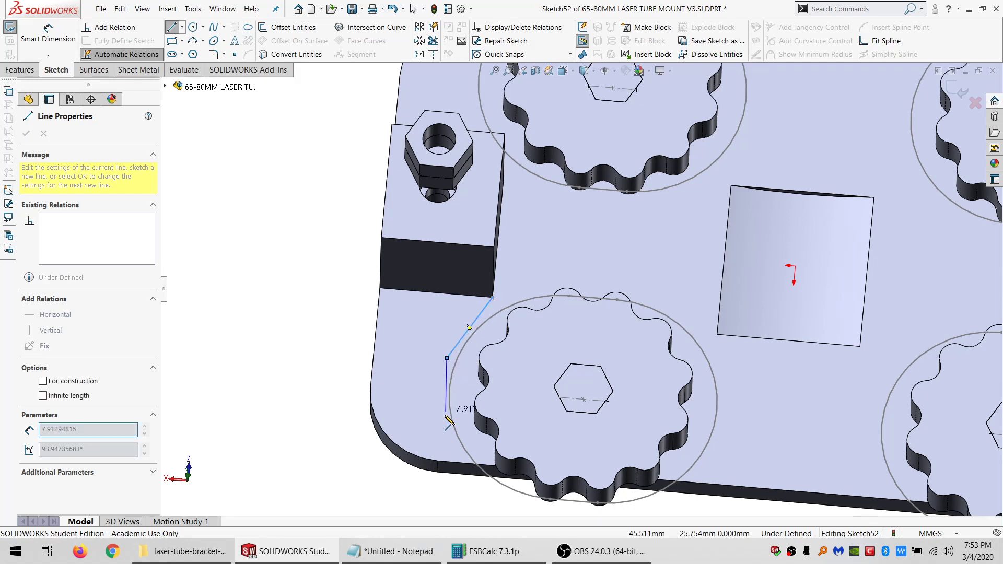
pyautogui.click(444, 461)
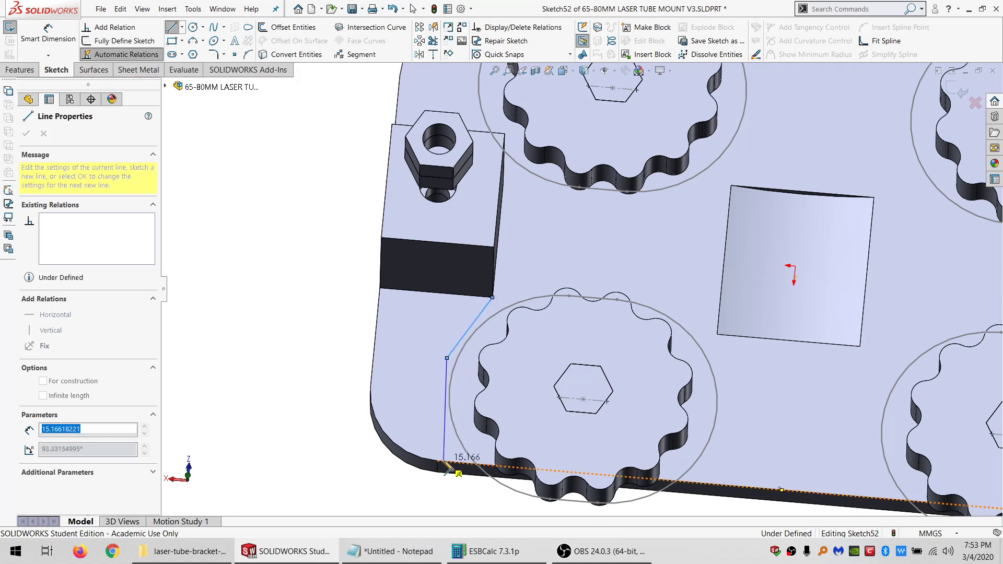
# - Draw a connected line outline from the same nut block corner, between the two knobs, and back to the block's inner edge
pyautogui.click(172, 41)
pyautogui.click(174, 28)
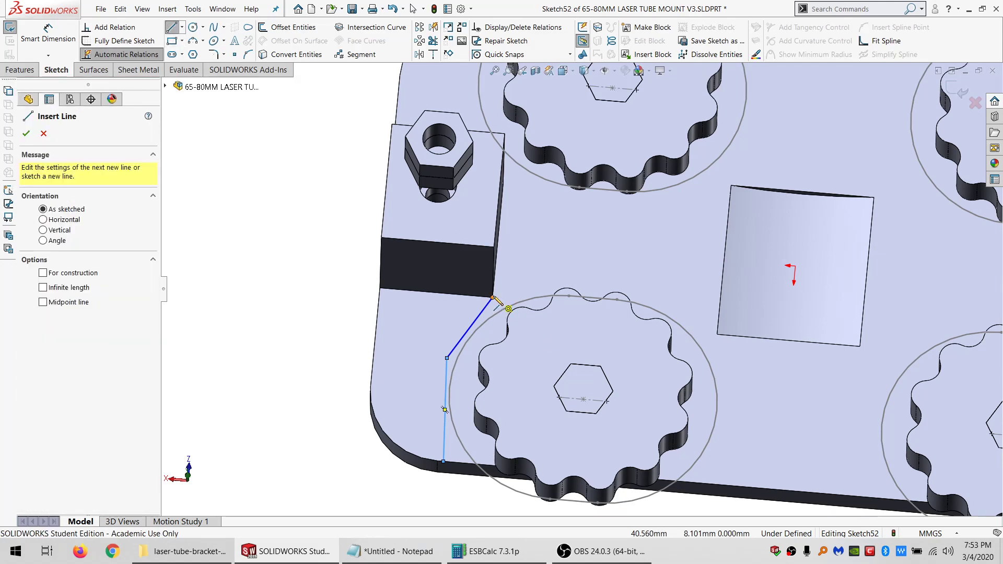
pyautogui.click(493, 297)
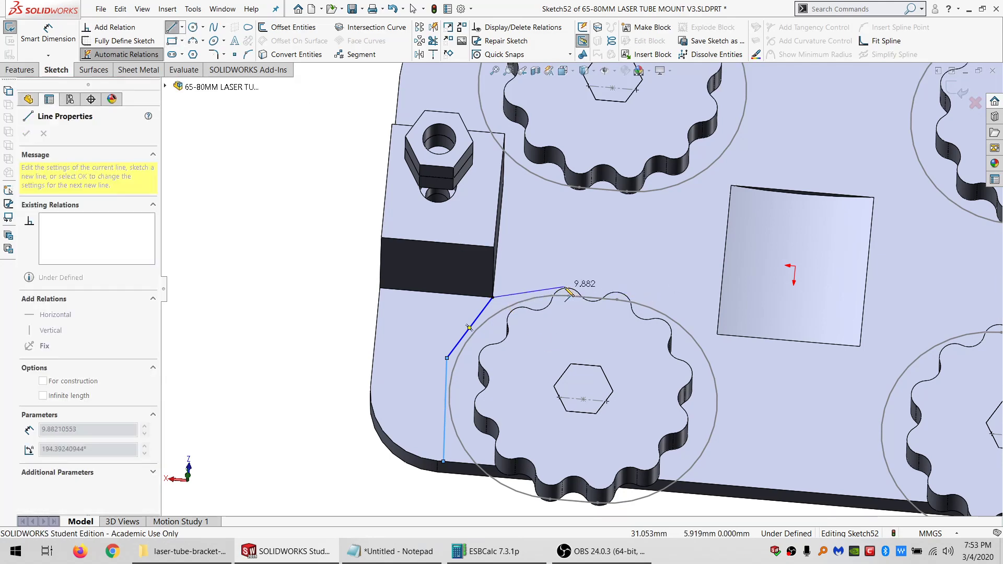
pyautogui.click(565, 287)
pyautogui.click(644, 291)
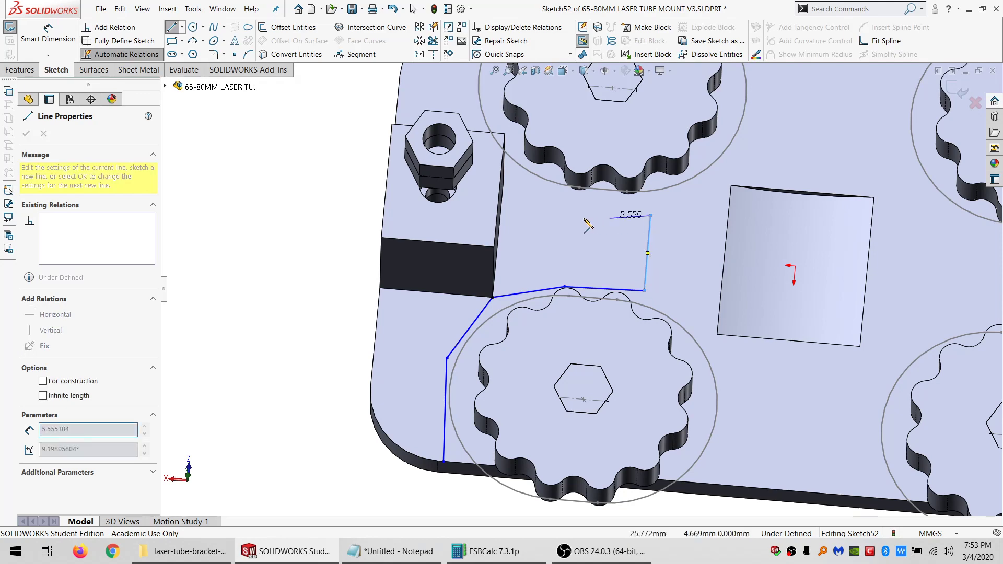
pyautogui.click(560, 212)
pyautogui.moveTo(560, 212); pyautogui.dragTo(574, 300, button='middle')
pyautogui.click(512, 185)
pyautogui.press('Escape')
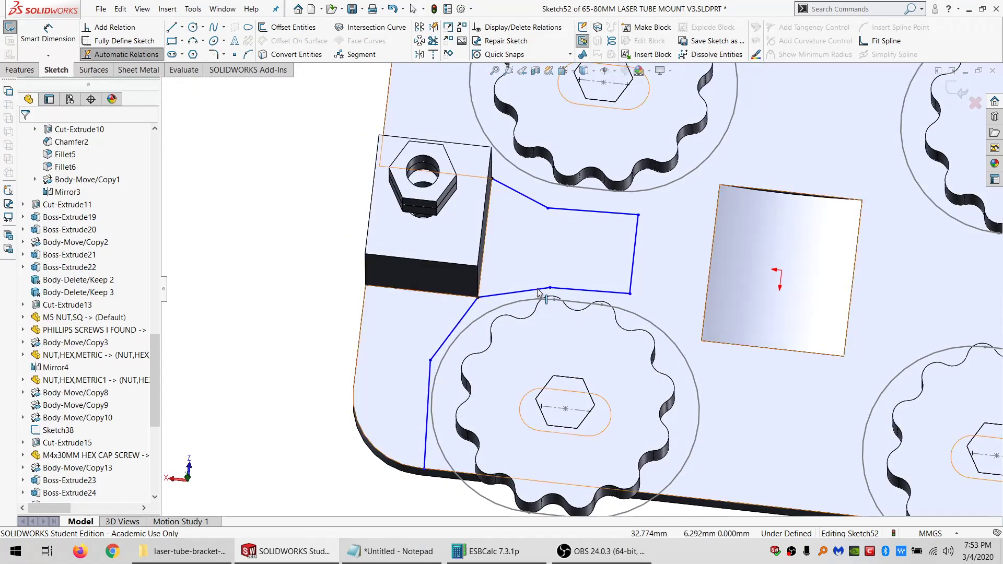
# - Make the outline's two angled lines equal in length and its two long lines parallel and equal
pyautogui.keyDown('ctrl'); pyautogui.click(541, 203); pyautogui.keyUp('ctrl')
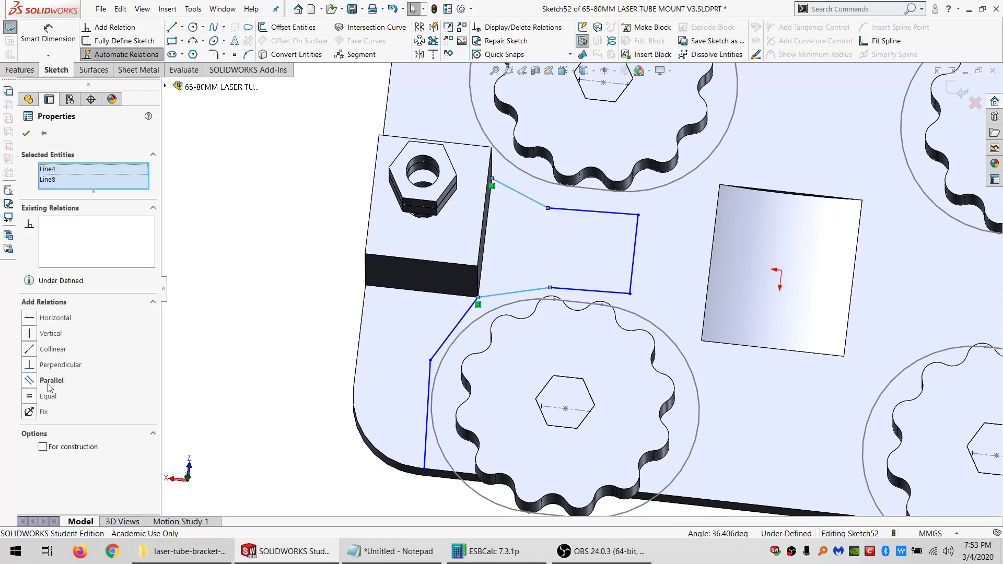
pyautogui.click(581, 210)
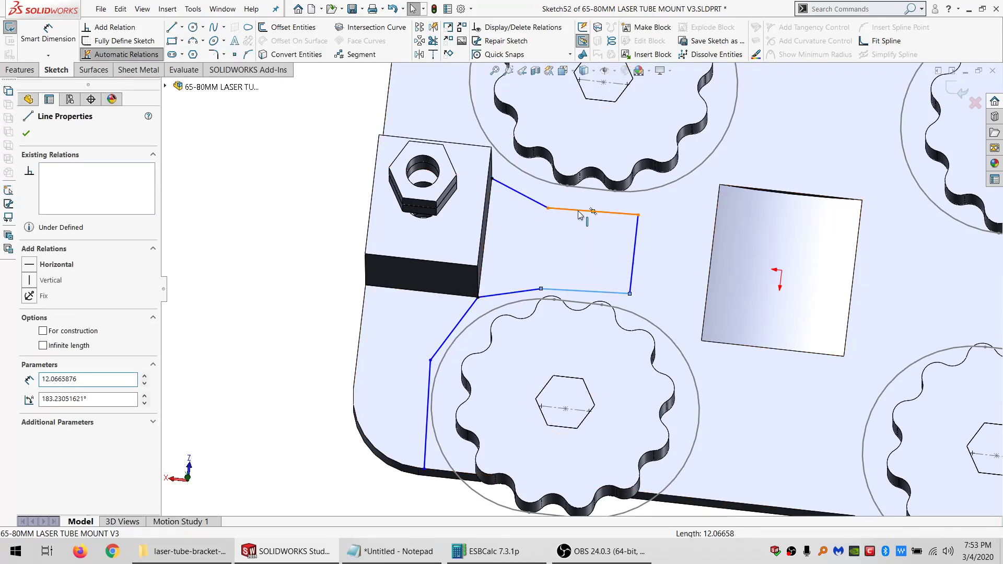
pyautogui.keyDown('ctrl'); pyautogui.click(586, 292); pyautogui.keyUp('ctrl')
pyautogui.click(46, 399)
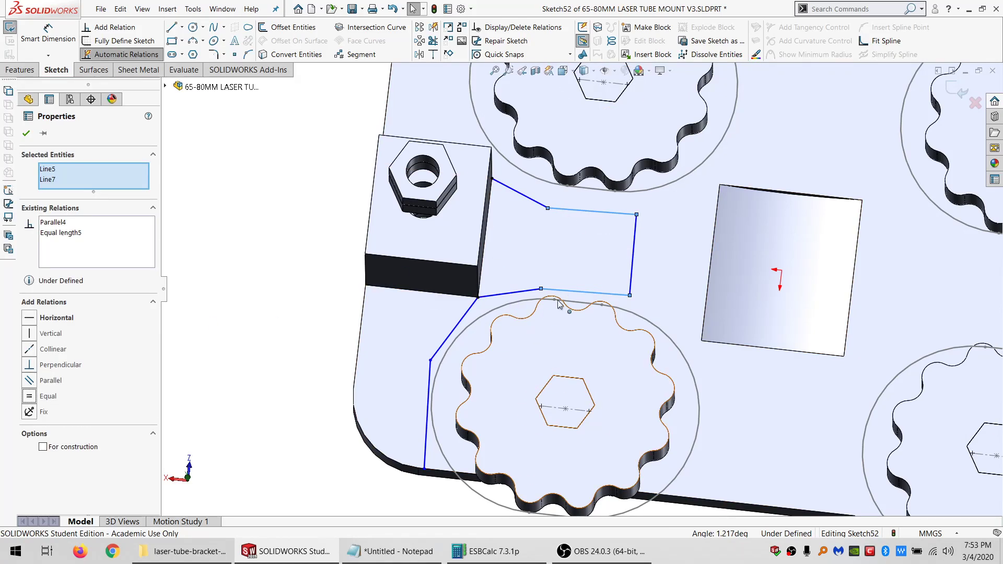
pyautogui.press('Escape')
# - Make the long line beside the lower knob parallel to the short straight segment of the surrounding Sketch38 outline
pyautogui.keyDown('ctrl'); pyautogui.click(570, 293); pyautogui.keyUp('ctrl')
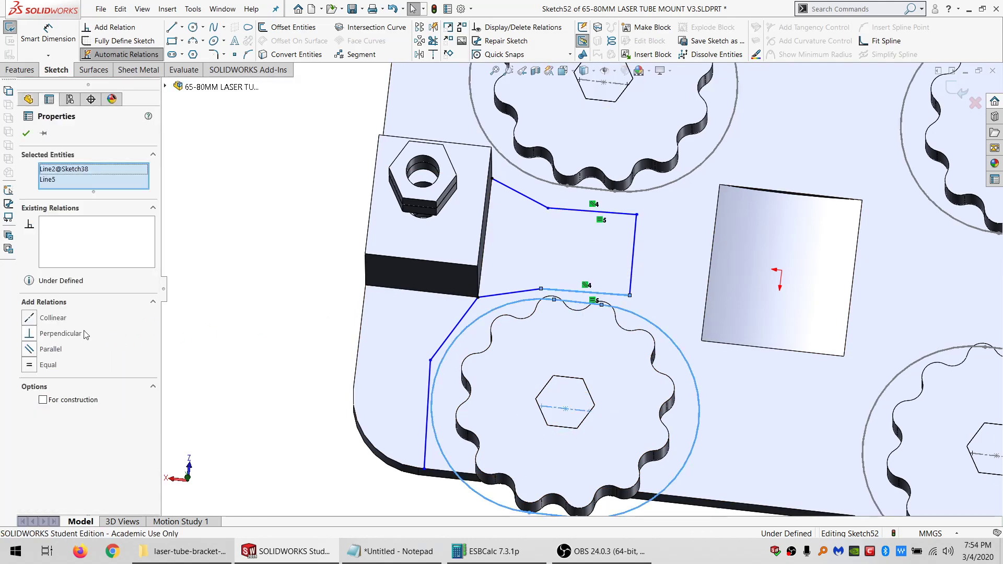
pyautogui.click(48, 351)
pyautogui.click(282, 234)
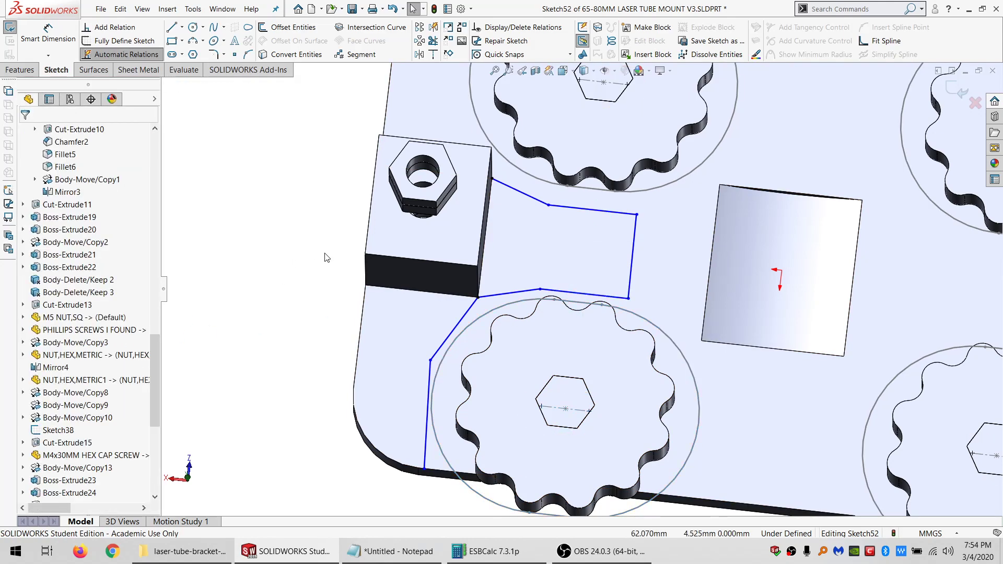
# - Dimension the outline's lower long line at 1 mm from the straight segment of the lower knob's clearance outline
pyautogui.click(48, 38)
pyautogui.click(540, 290)
pyautogui.click(578, 302)
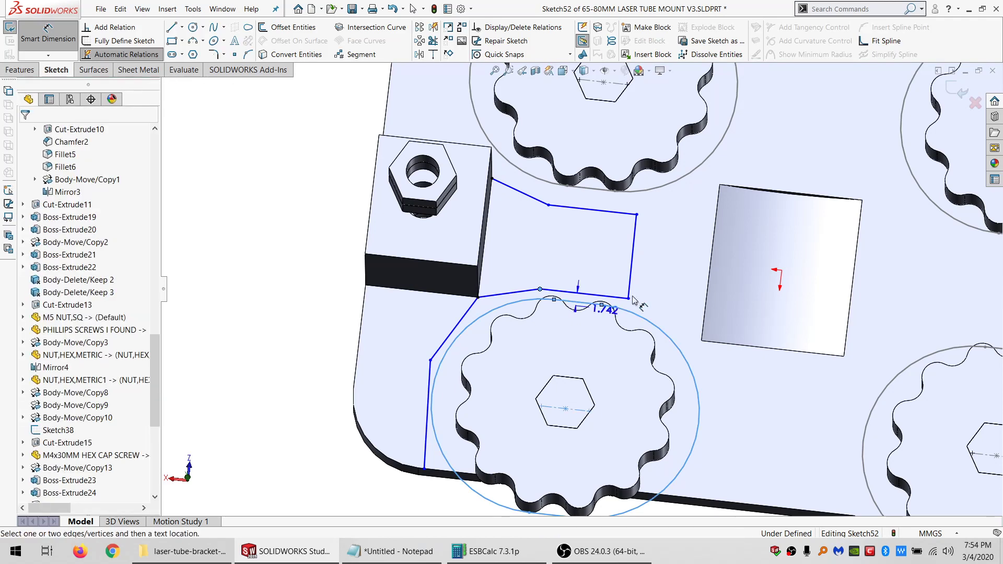
pyautogui.click(677, 309)
pyautogui.write('1')
pyautogui.press('Return')
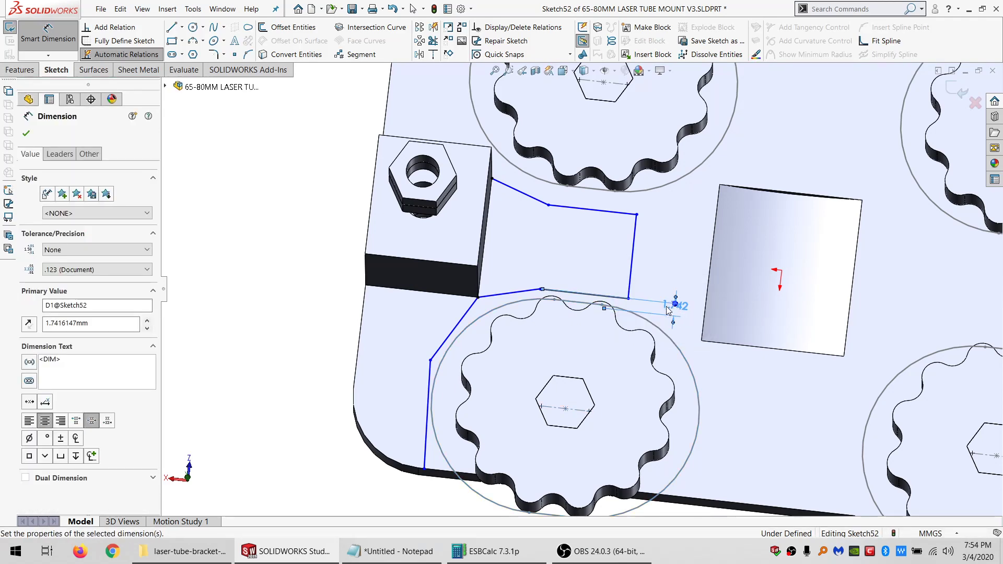
pyautogui.press('Escape')
pyautogui.press('Escape')
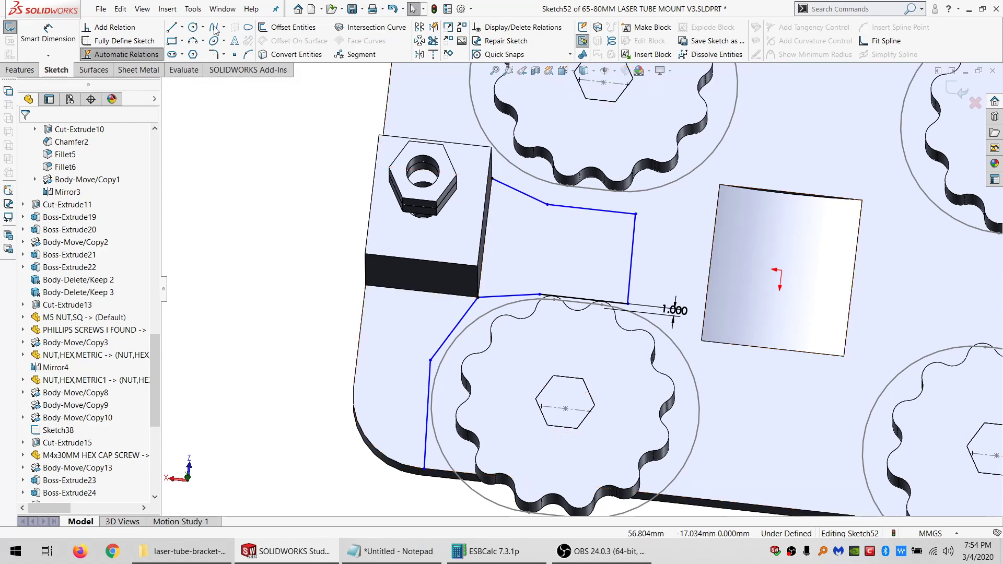
# - Dimension the outline's upper long line at 1 mm from the straight segment of the upper knob's clearance outline
pyautogui.moveTo(553, 209); pyautogui.dragTo(544, 211, button='middle')
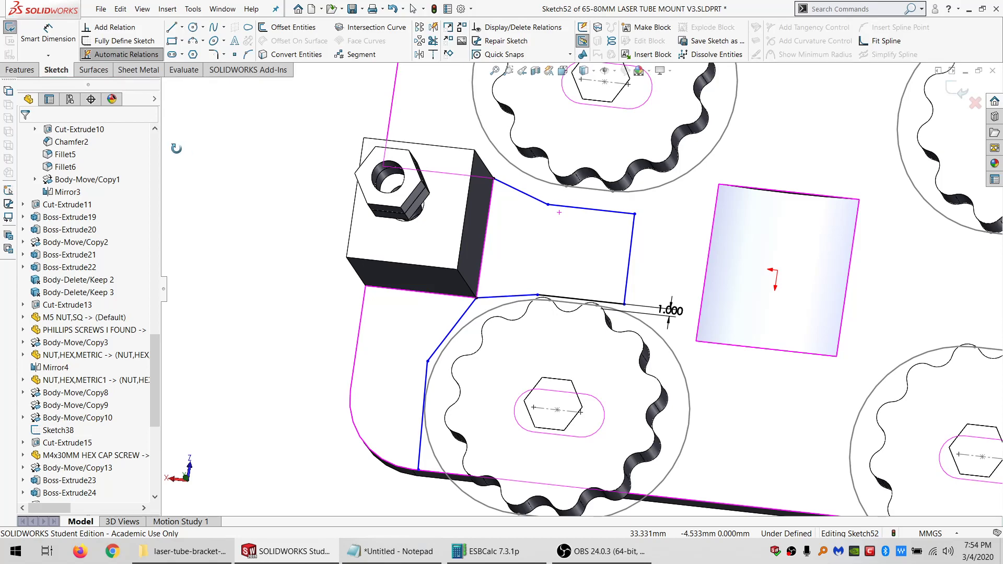
pyautogui.moveTo(176, 148); pyautogui.dragTo(183, 145, button='middle')
pyautogui.click(48, 33)
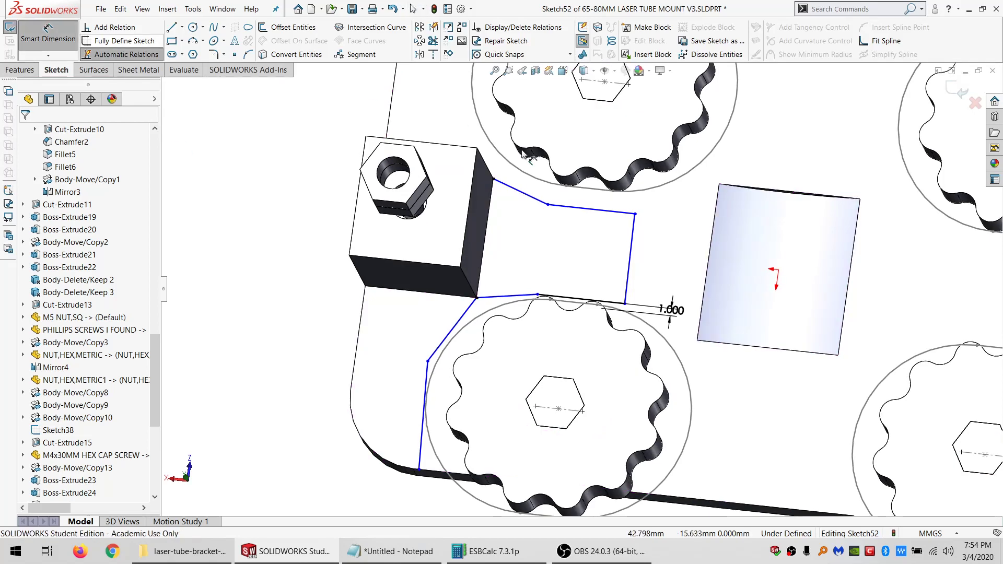
pyautogui.click(548, 205)
pyautogui.click(632, 230)
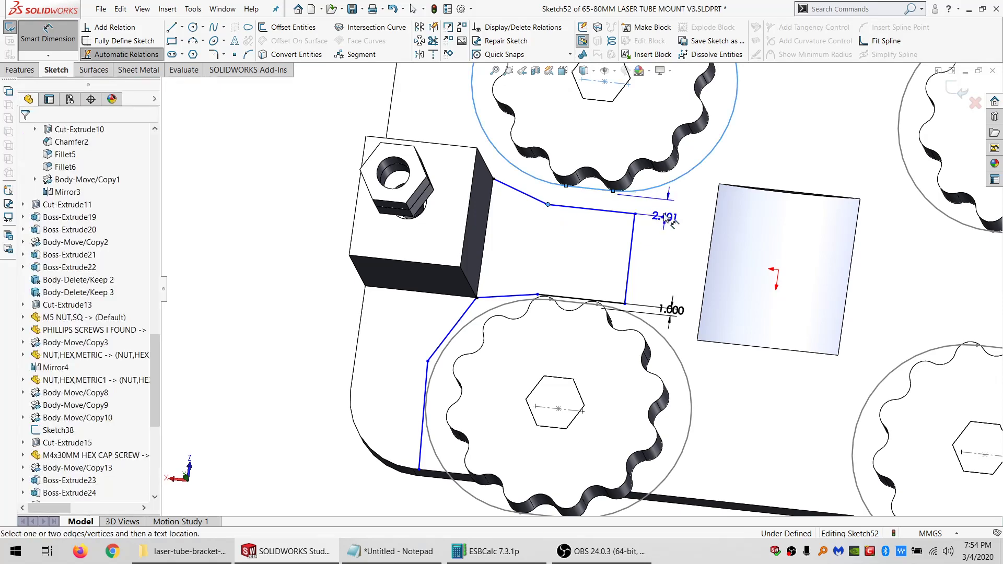
pyautogui.click(664, 216)
pyautogui.write('1')
pyautogui.press('Return')
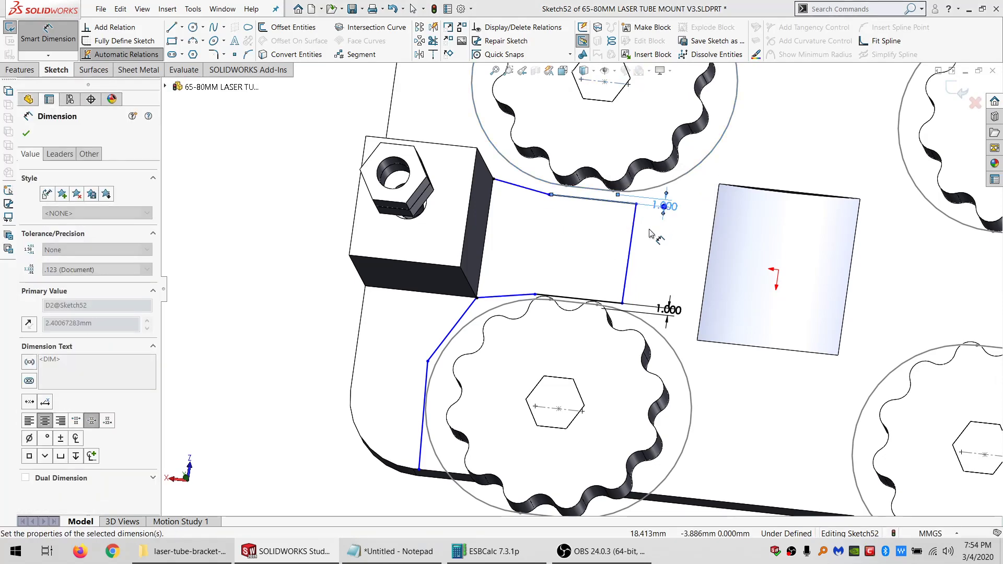
pyautogui.press('Escape')
# - Dimension the distance from the nut block's inner edge to the outline's end line as 20 mm
pyautogui.moveTo(510, 227); pyautogui.dragTo(475, 169, button='middle')
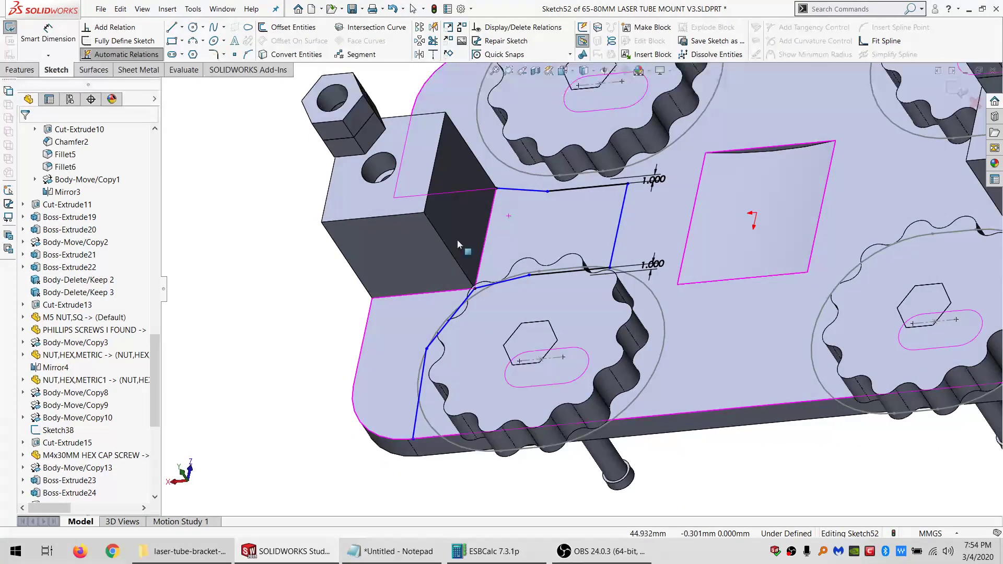
pyautogui.moveTo(519, 233); pyautogui.dragTo(530, 250, button='middle')
pyautogui.click(46, 41)
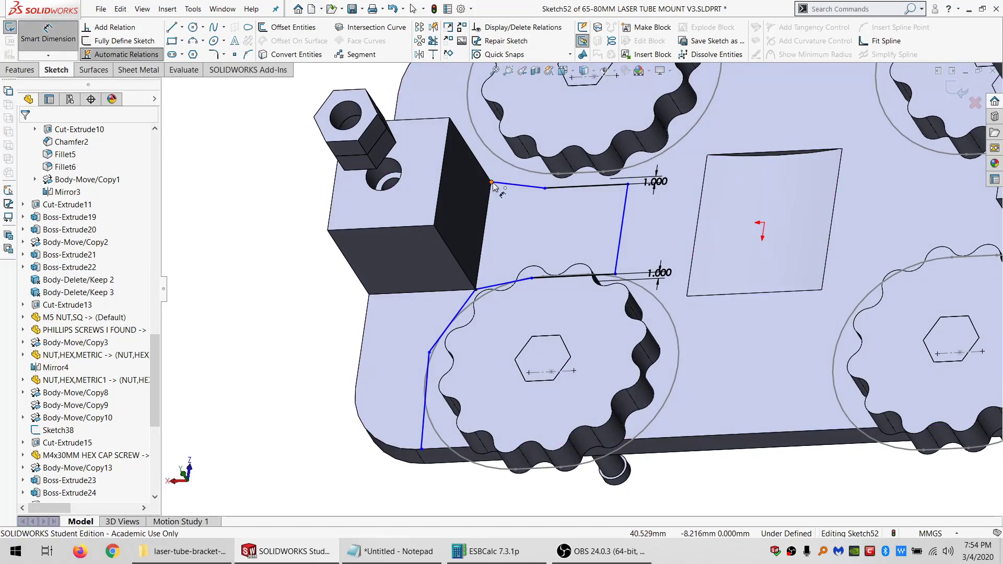
pyautogui.click(492, 183)
pyautogui.click(621, 230)
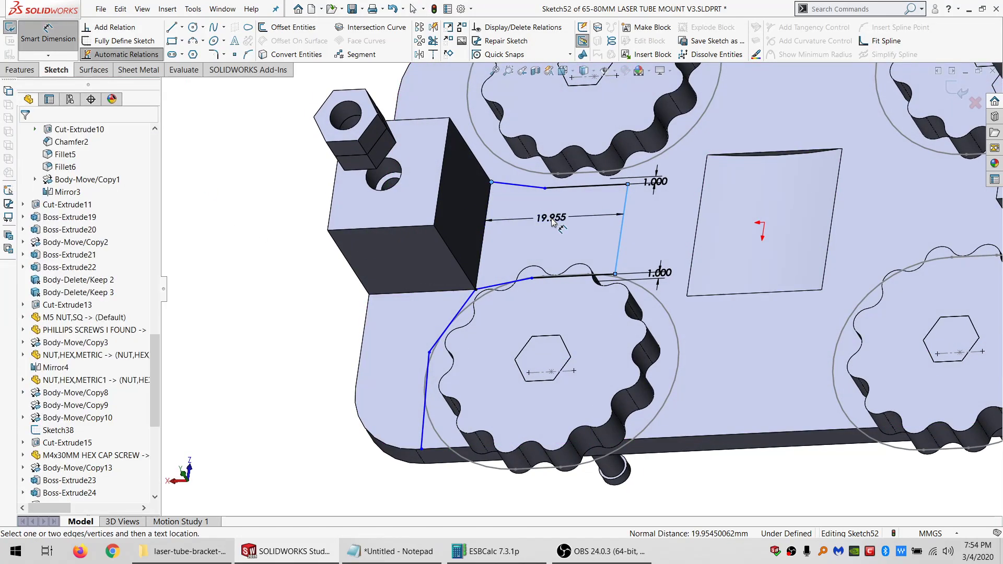
pyautogui.click(552, 221)
pyautogui.write('20')
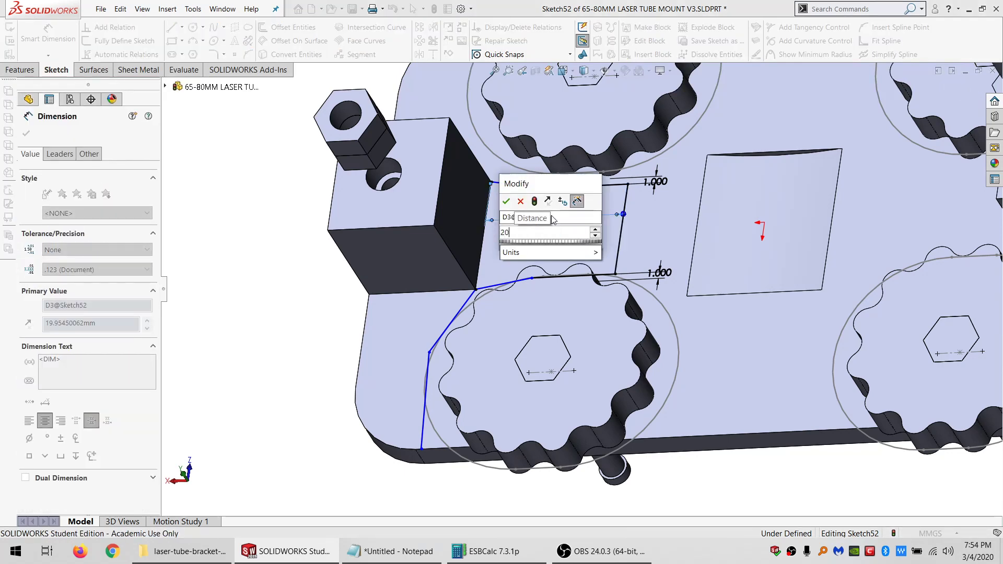
pyautogui.press('Return')
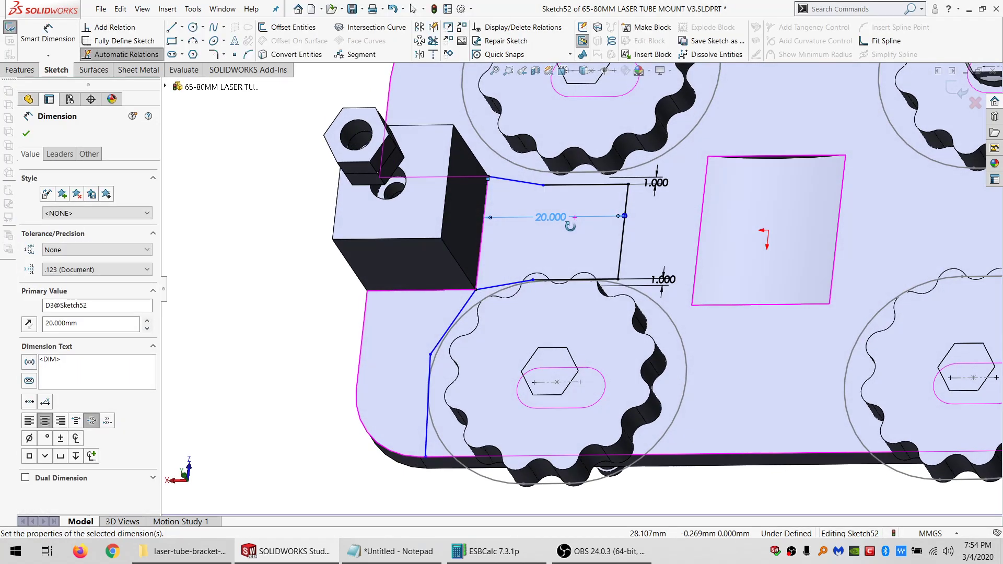
# - Change the distance between the nut block edge and the outline's end line to 18 mm
pyautogui.scroll(-2, 578, 212)
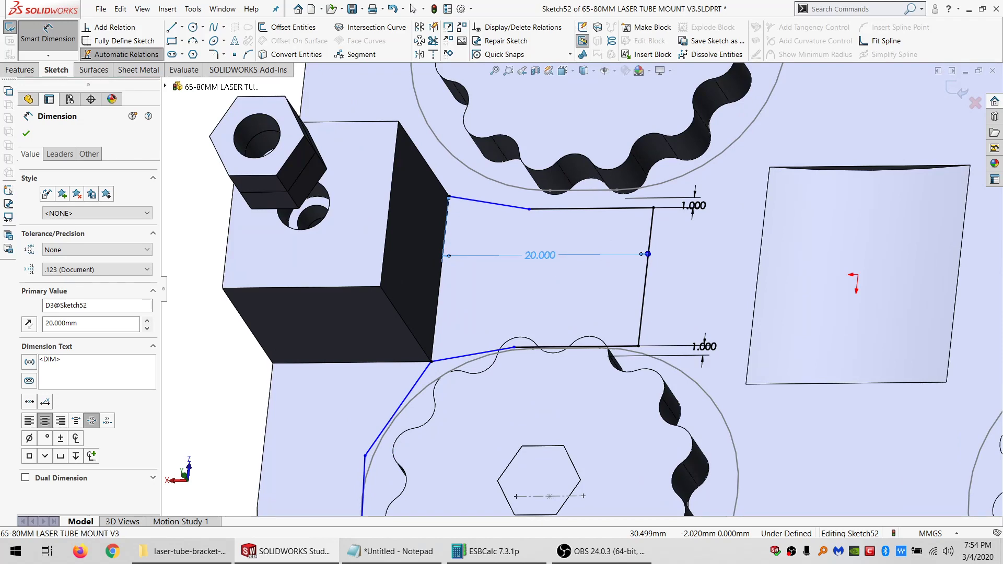
pyautogui.doubleClick(548, 263)
pyautogui.write('18')
pyautogui.press('Return')
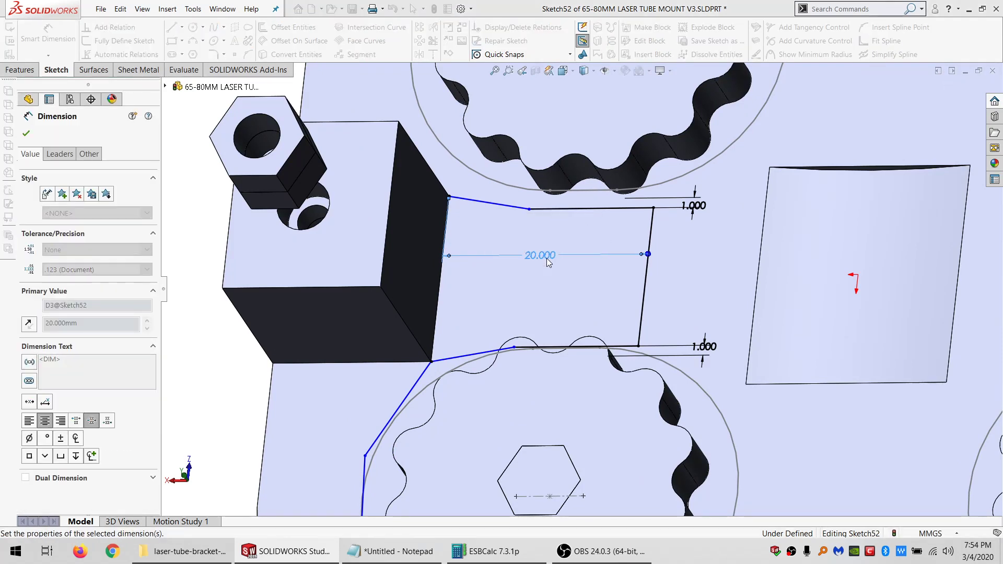
pyautogui.press('Escape')
pyautogui.moveTo(522, 221)
pyautogui.mouseDown(button='middle')
pyautogui.moveTo(526, 233)
pyautogui.moveTo(528, 224)
pyautogui.mouseUp(button='middle')
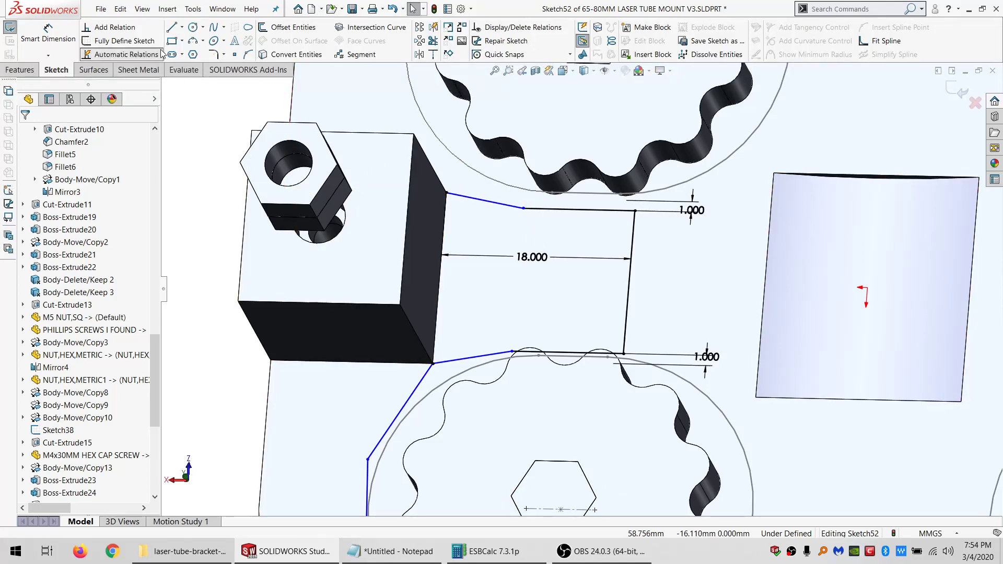
# - Offset only the outline's upper angled line by 1 mm toward the upper knob, with chain selection off
pyautogui.click(462, 200)
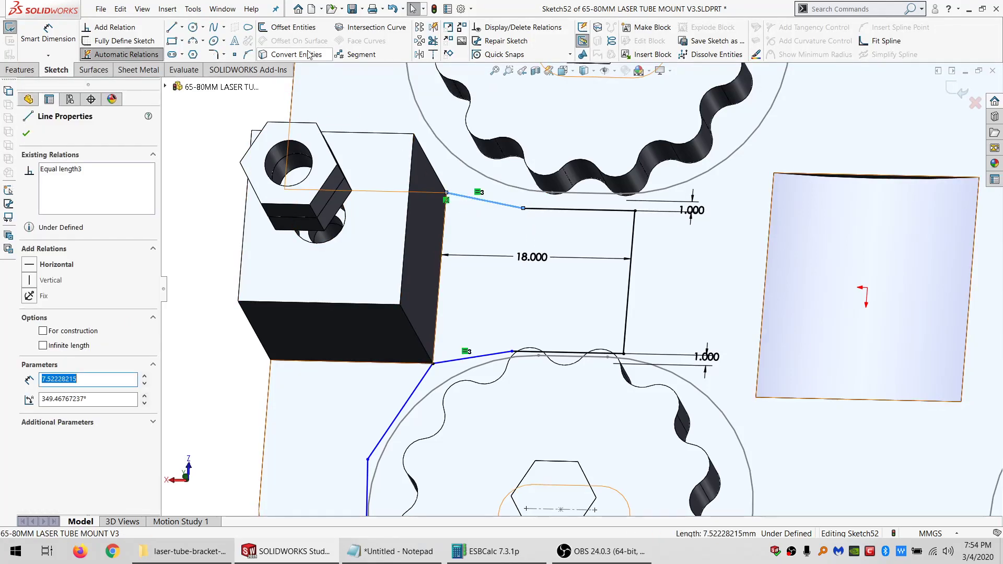
pyautogui.click(293, 28)
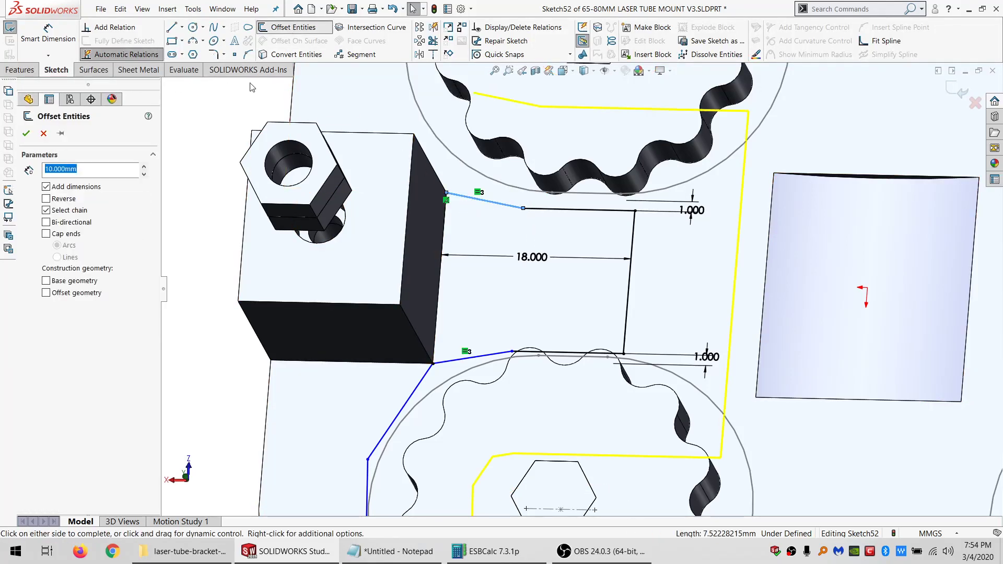
pyautogui.click(63, 213)
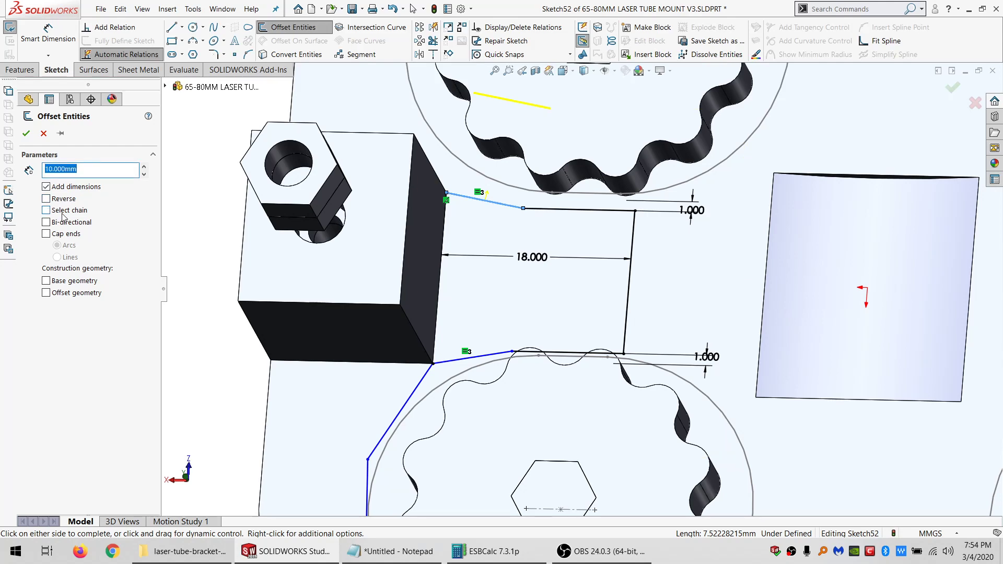
pyautogui.click(511, 201)
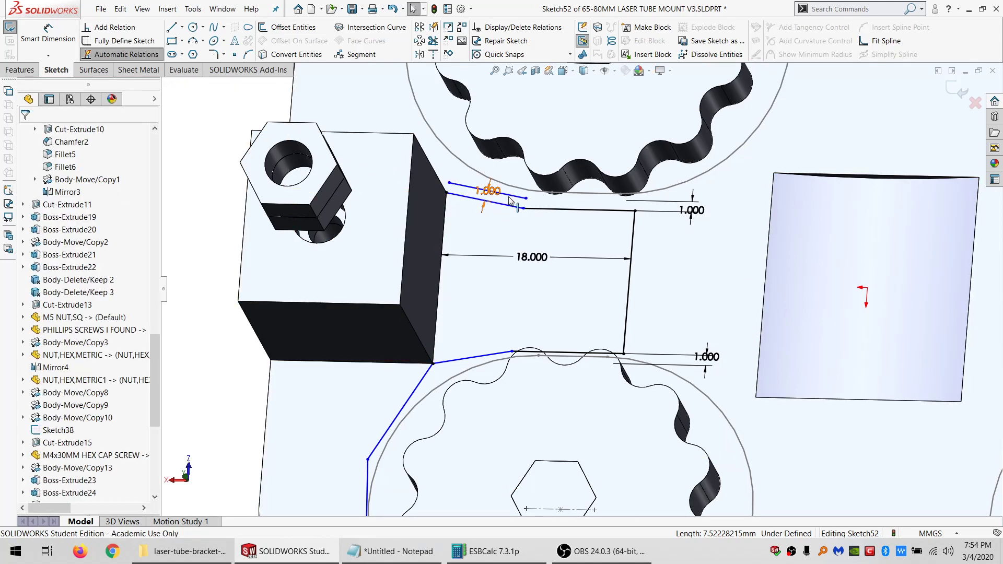
# - Turn the offset line by the upper knob into construction geometry and make it tangent to that knob's clearance arc
pyautogui.click(66, 333)
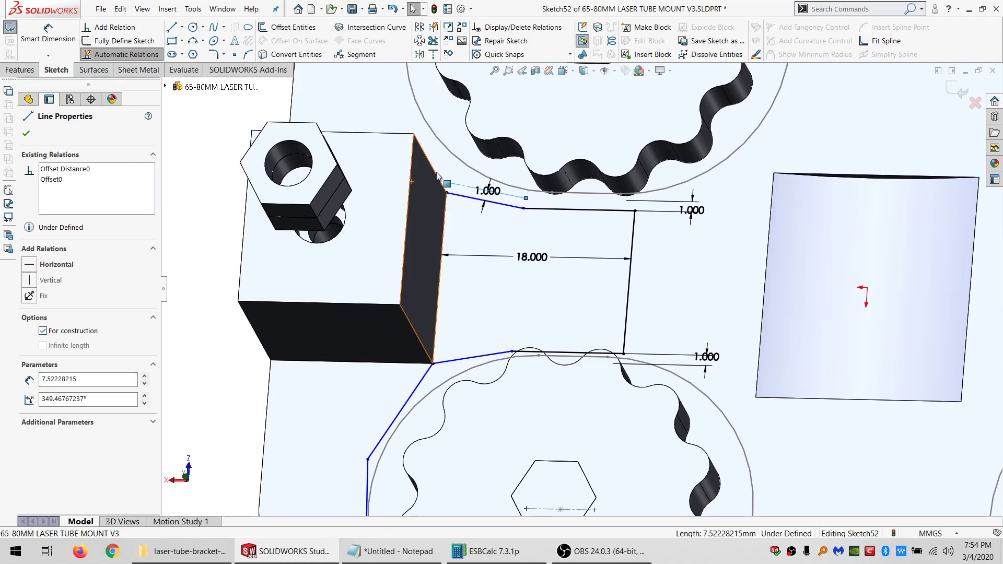
pyautogui.keyDown('ctrl'); pyautogui.click(463, 142); pyautogui.keyUp('ctrl')
pyautogui.click(53, 319)
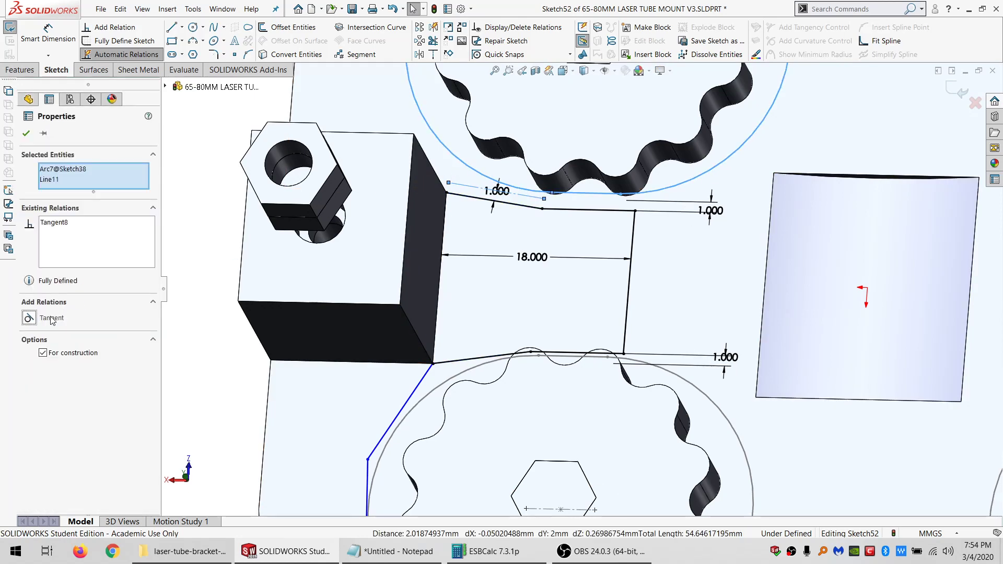
pyautogui.press('Escape')
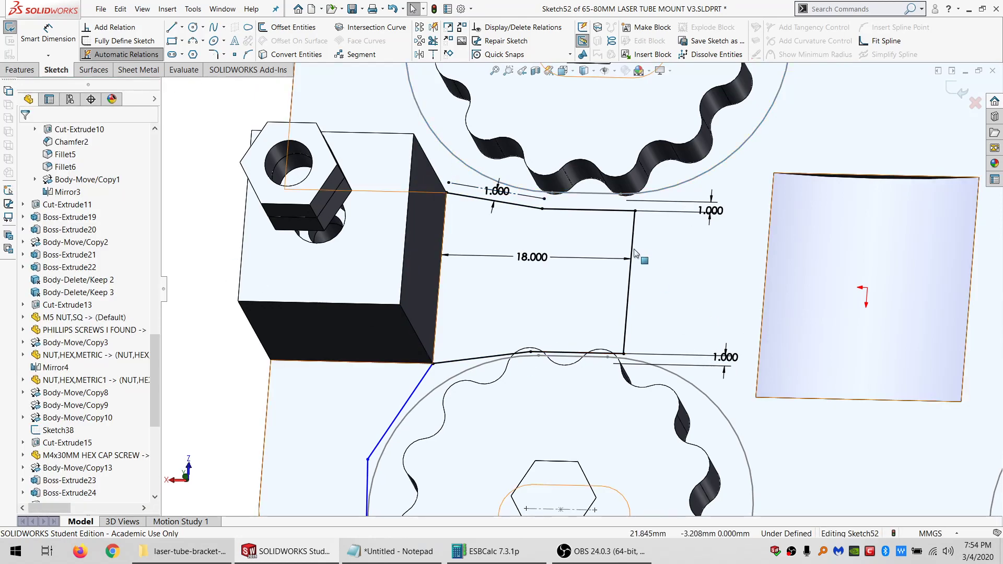
pyautogui.scroll(5, 435, 336)
pyautogui.scroll(-5, 494, 343)
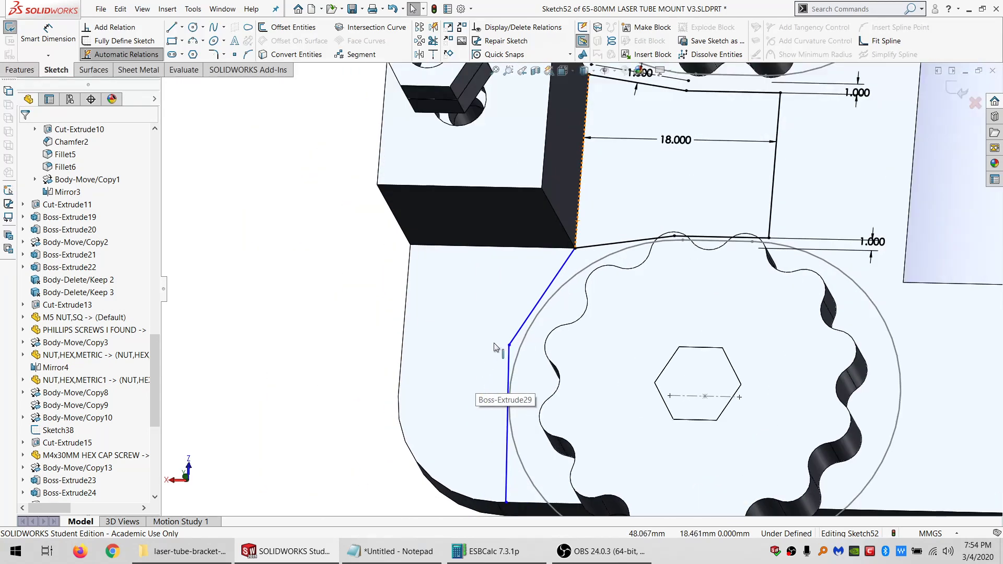
pyautogui.click(509, 376)
pyautogui.keyDown('ctrl'); pyautogui.click(513, 378); pyautogui.keyUp('ctrl')
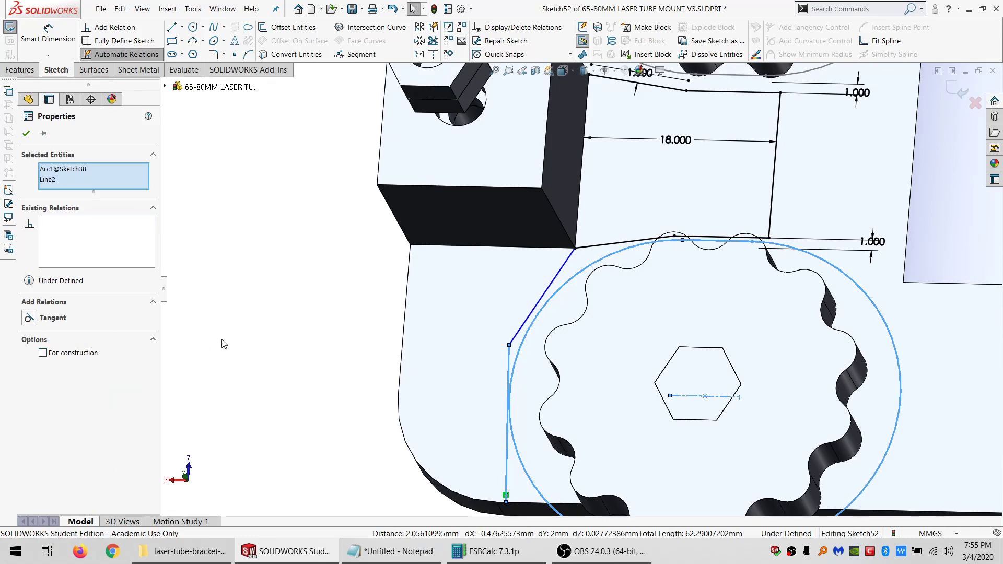
pyautogui.click(370, 378)
# - Offset the outline's line running to the plate edge by 1 mm toward the lower knob
pyautogui.click(509, 382)
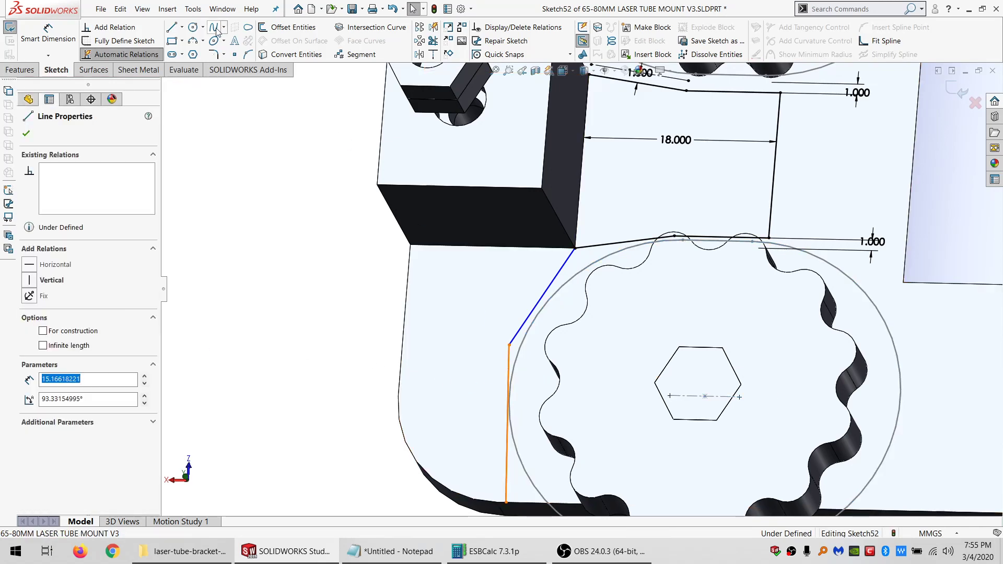
pyautogui.click(292, 28)
pyautogui.click(57, 197)
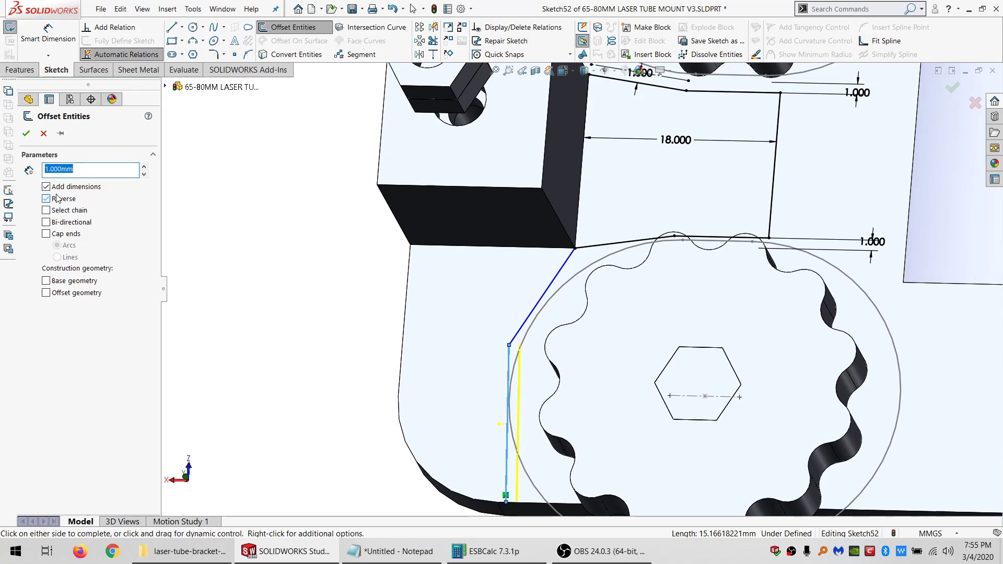
pyautogui.click(26, 134)
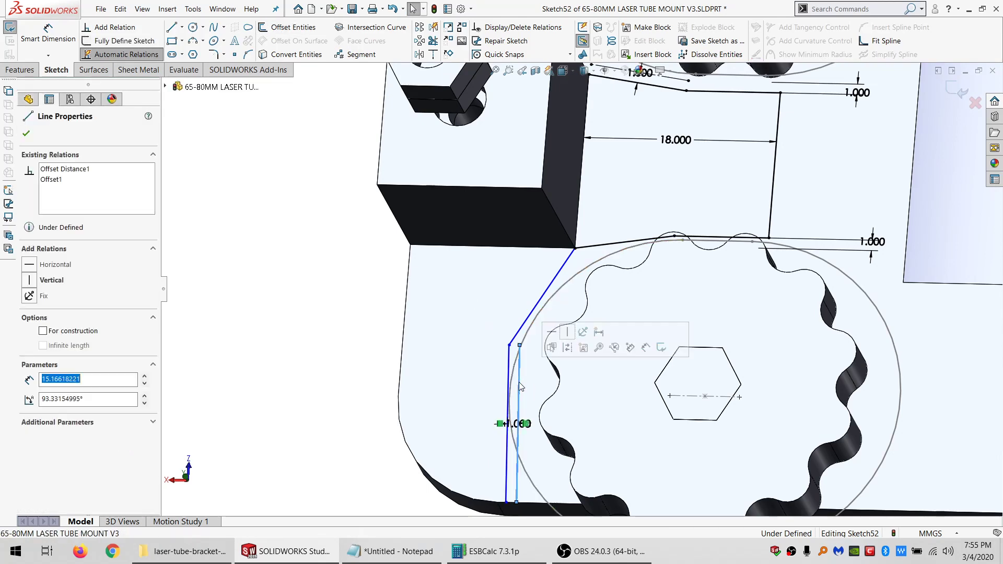
# - Make the offset of the line running to the plate edge construction geometry, tangent to the lower knob's clearance arc
pyautogui.click(76, 334)
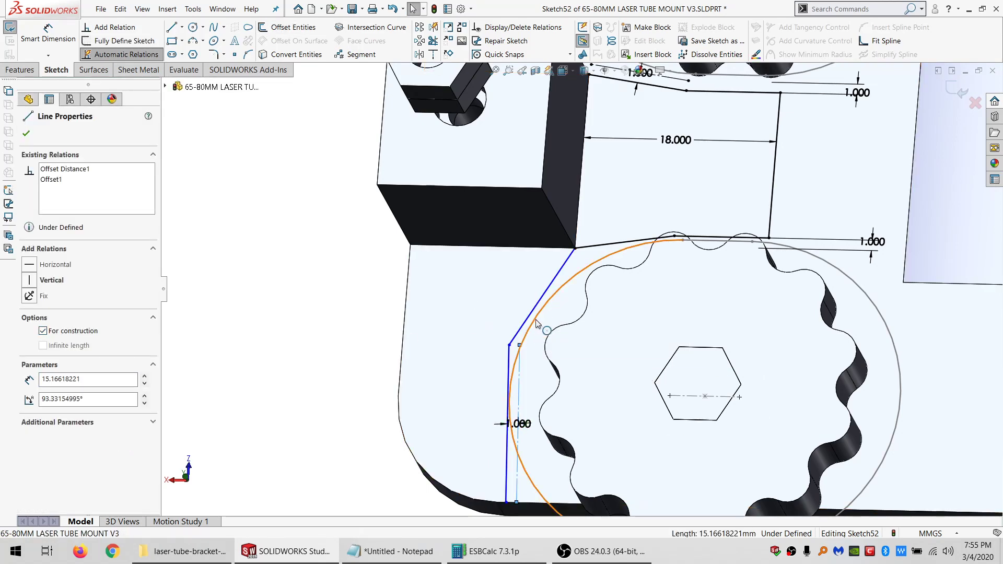
pyautogui.keyDown('ctrl'); pyautogui.click(529, 321); pyautogui.keyUp('ctrl')
pyautogui.click(45, 325)
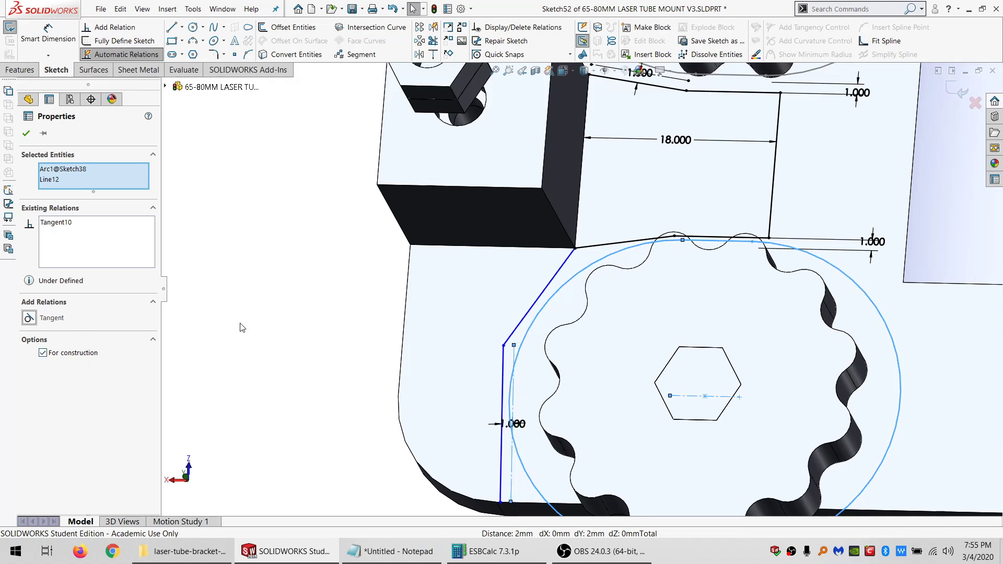
pyautogui.click(240, 327)
# - Offset the sloped line that leaves the nut block's corner by 1 mm toward the lower knob
pyautogui.click(555, 282)
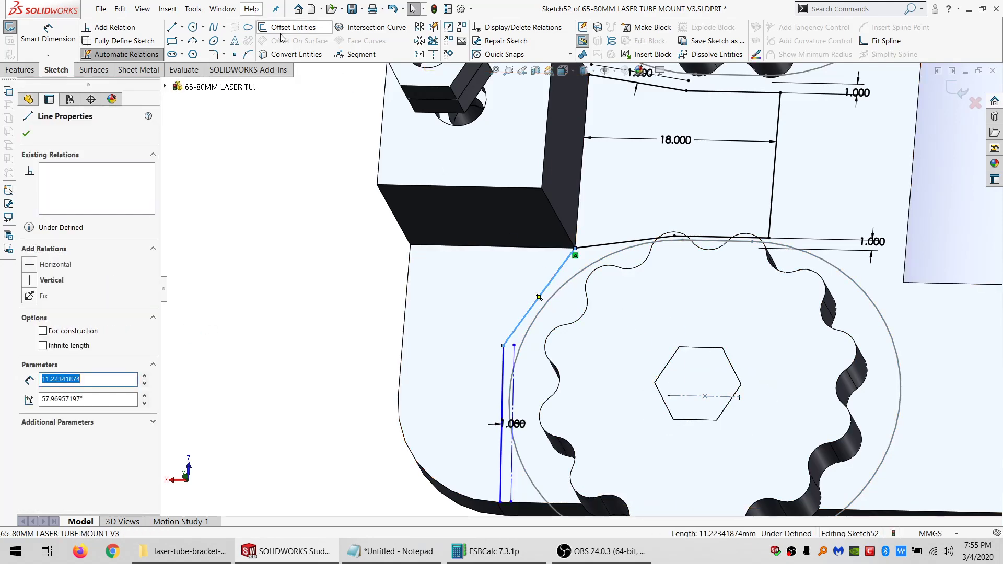
pyautogui.click(286, 27)
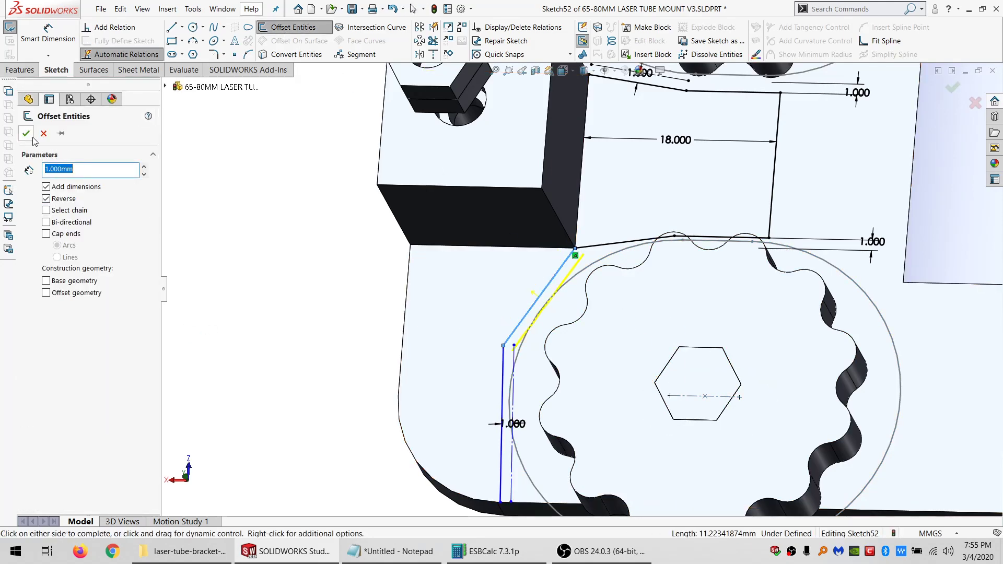
pyautogui.click(26, 134)
# - Make the sloped line's offset construction geometry and tangent to the lower knob's clearance arc
pyautogui.click(525, 330)
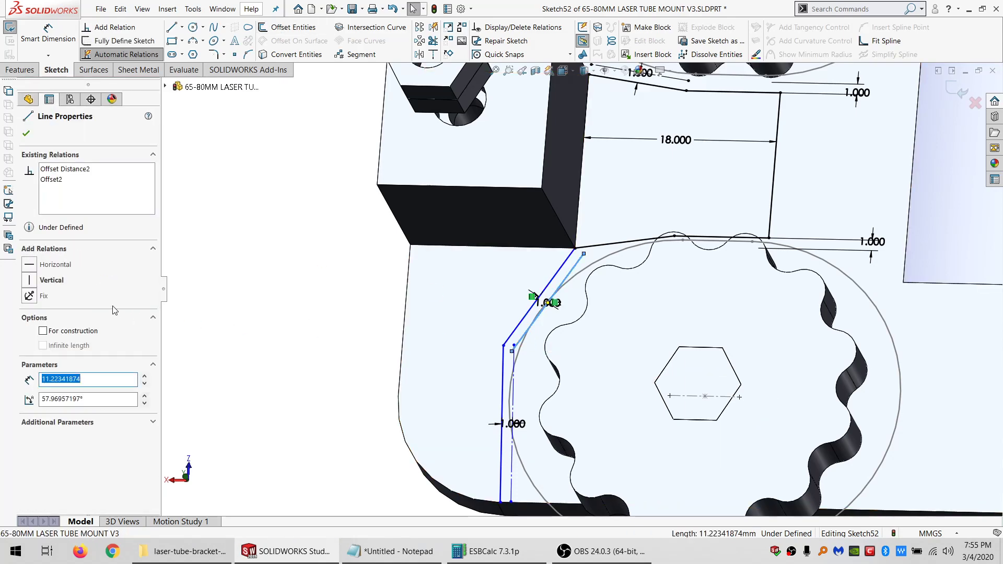
pyautogui.click(69, 331)
pyautogui.keyDown('ctrl'); pyautogui.click(570, 269); pyautogui.keyUp('ctrl')
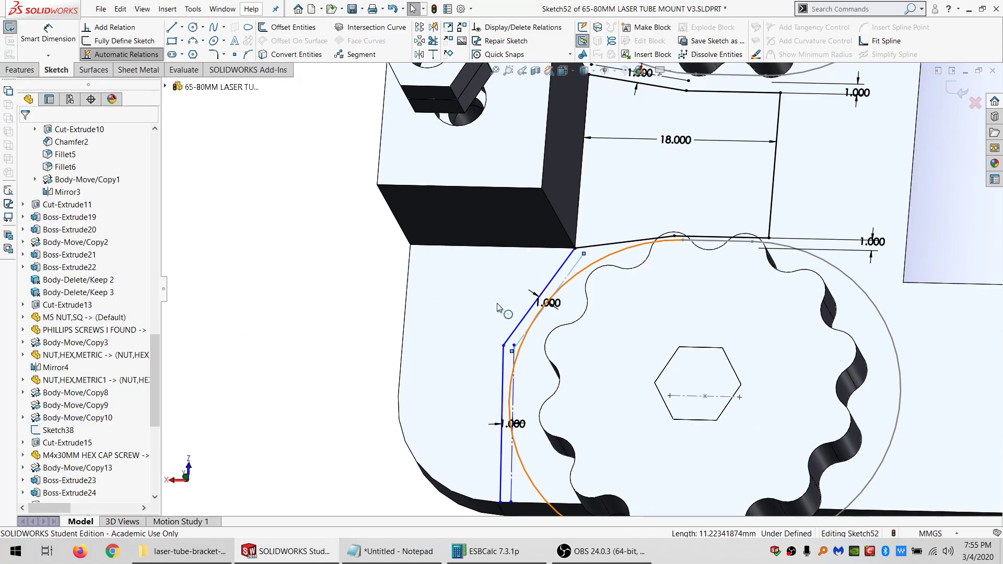
pyautogui.click(53, 318)
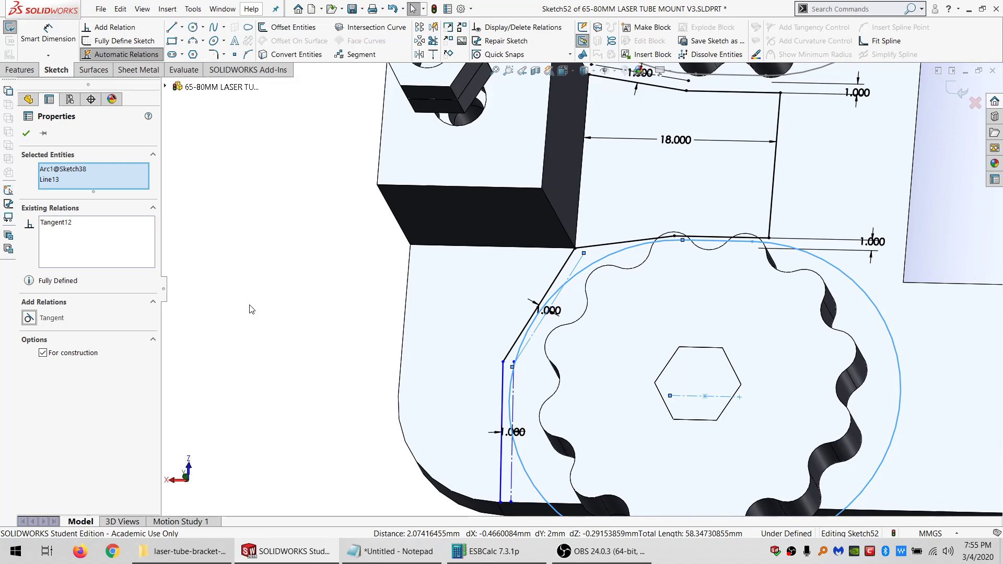
pyautogui.hotkey('ctrl', 'z')
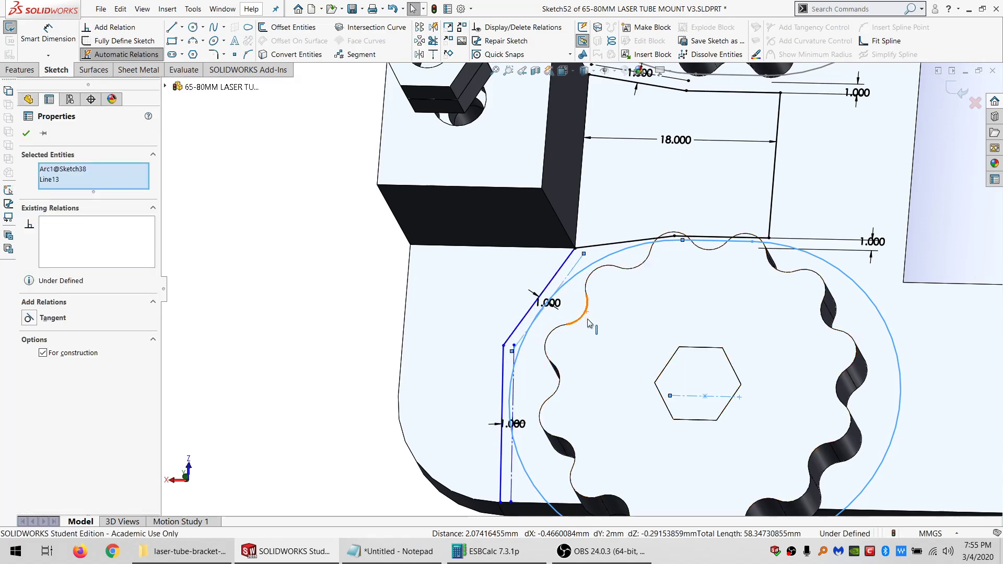
pyautogui.moveTo(590, 329); pyautogui.dragTo(595, 362, button='middle')
pyautogui.click(52, 317)
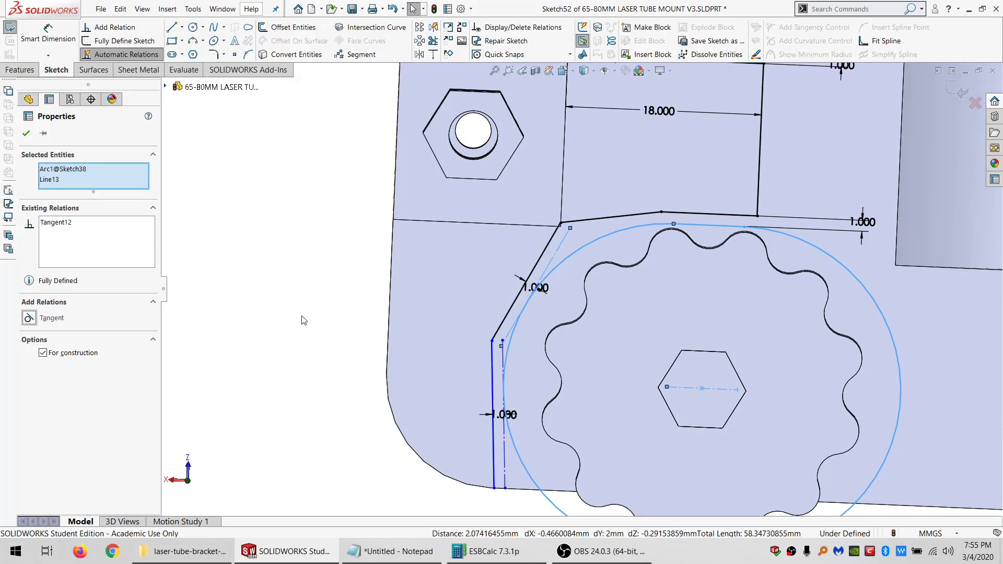
pyautogui.click(303, 321)
# - View the sketch straight on and make the line running to the plate edge perpendicular to the outline's long line beside the same knob
pyautogui.scroll(-10, 71, 465)
pyautogui.click(70, 481)
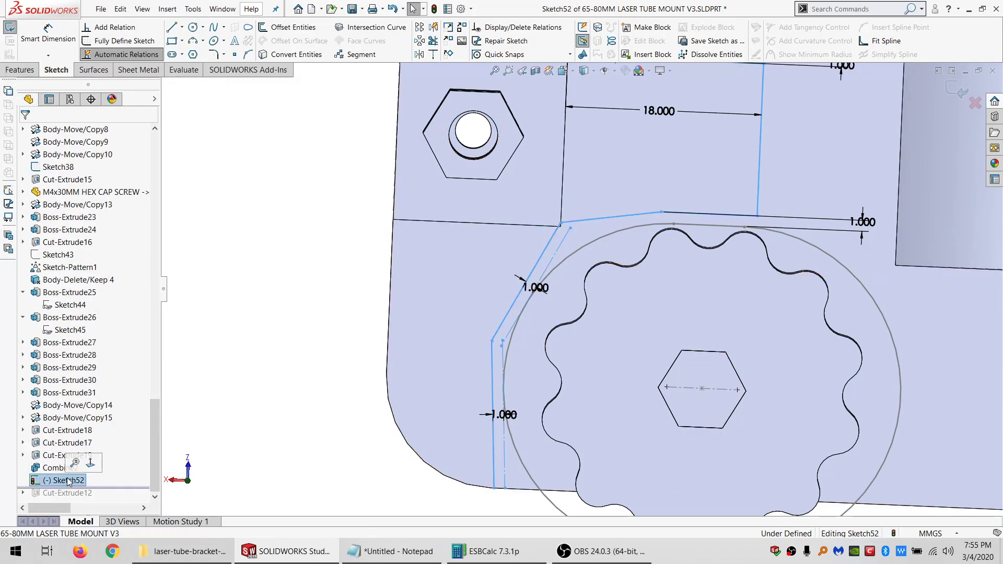
pyautogui.click(89, 465)
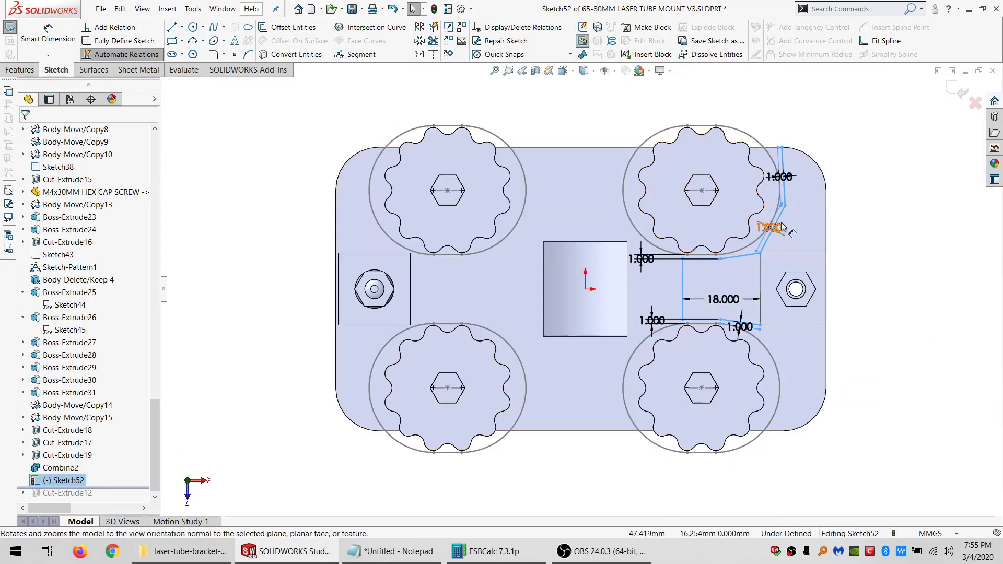
pyautogui.scroll(-5, 783, 217)
pyautogui.scroll(-1, 748, 190)
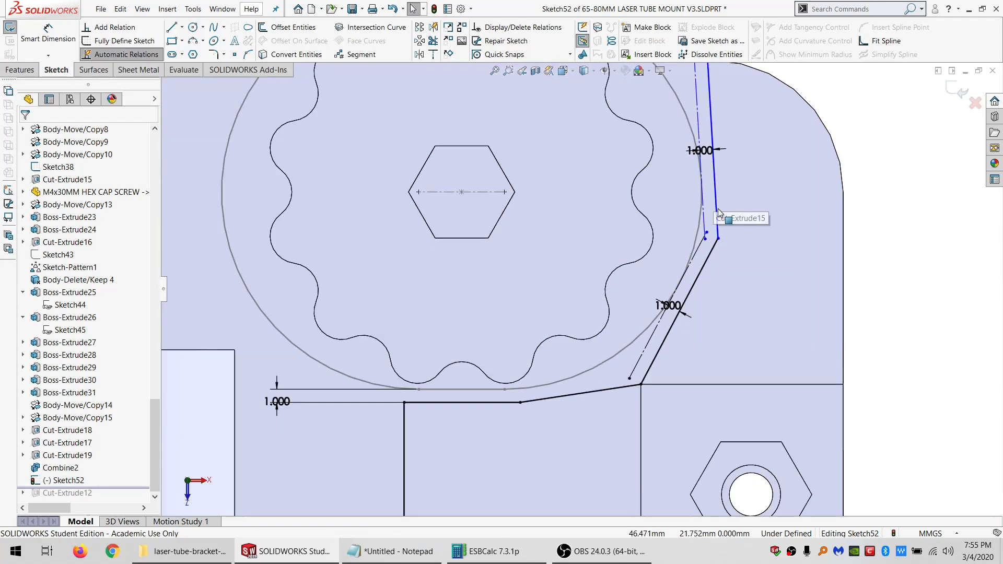
pyautogui.click(721, 219)
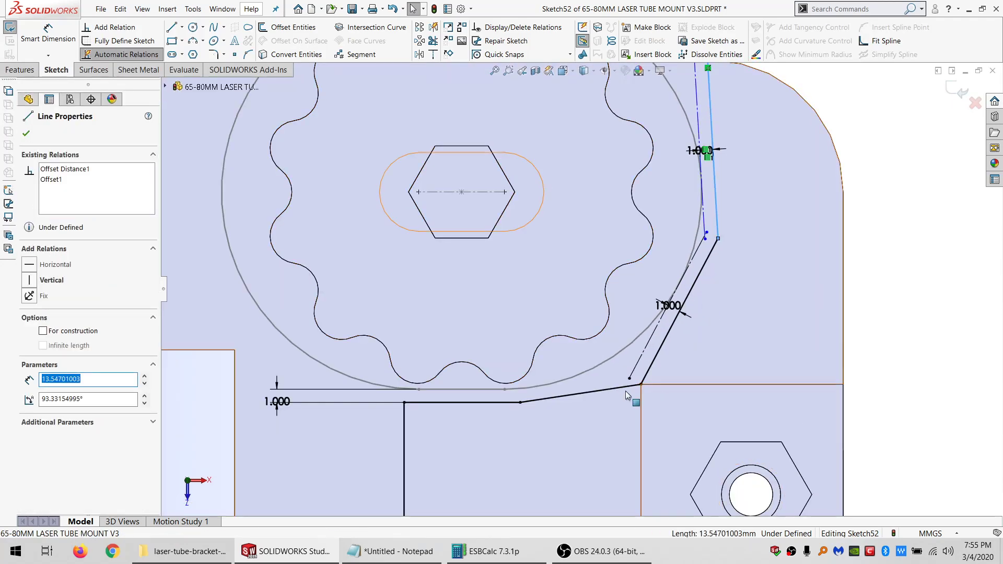
pyautogui.keyDown('ctrl'); pyautogui.click(465, 403); pyautogui.keyUp('ctrl')
pyautogui.click(69, 364)
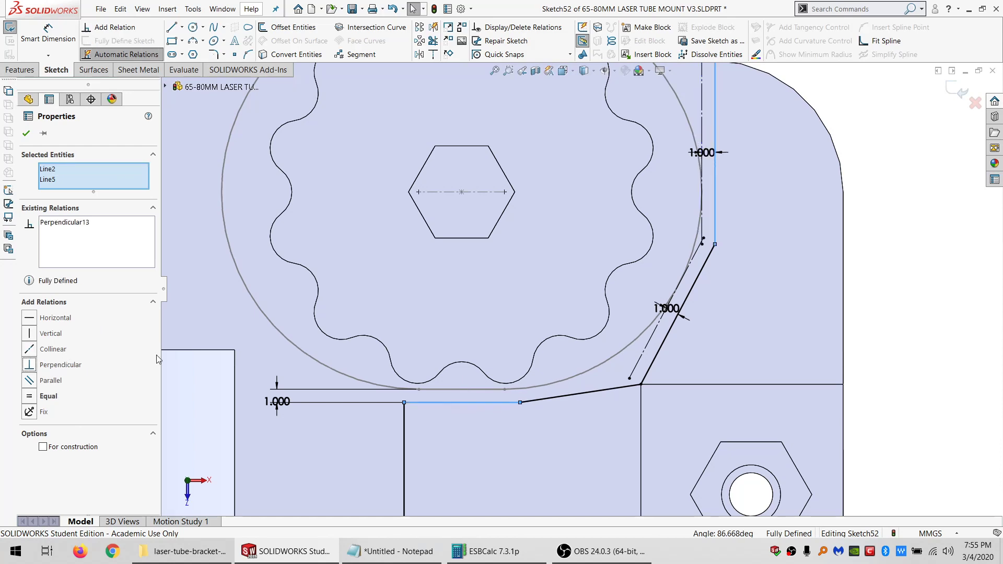
pyautogui.scroll(3, 673, 313)
pyautogui.click(783, 318)
# - Convert the base plate's rounded corner edge next to the outline into a sketch arc
pyautogui.scroll(2, 693, 335)
pyautogui.scroll(-2, 674, 333)
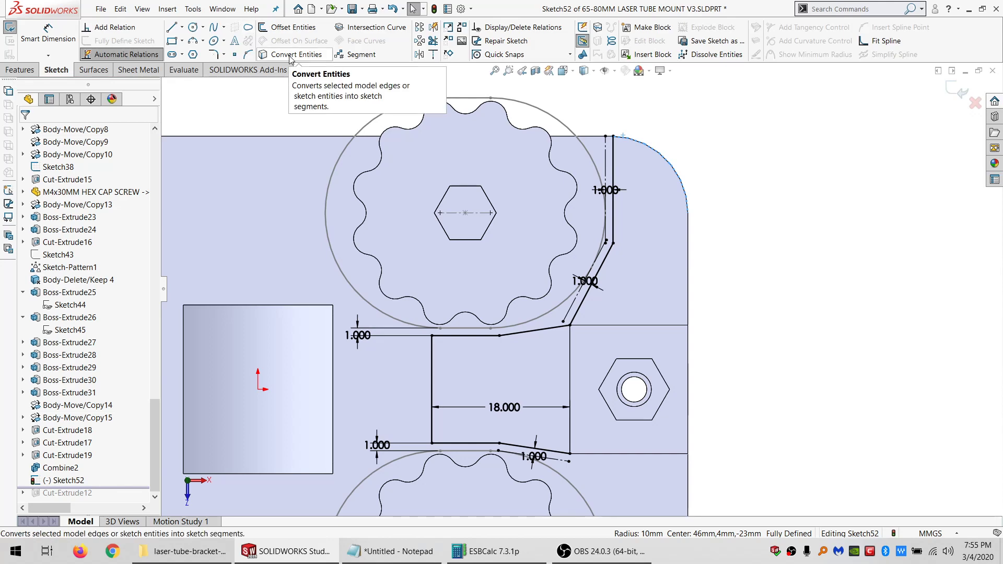
pyautogui.scroll(-5, 611, 157)
pyautogui.scroll(-3, 608, 161)
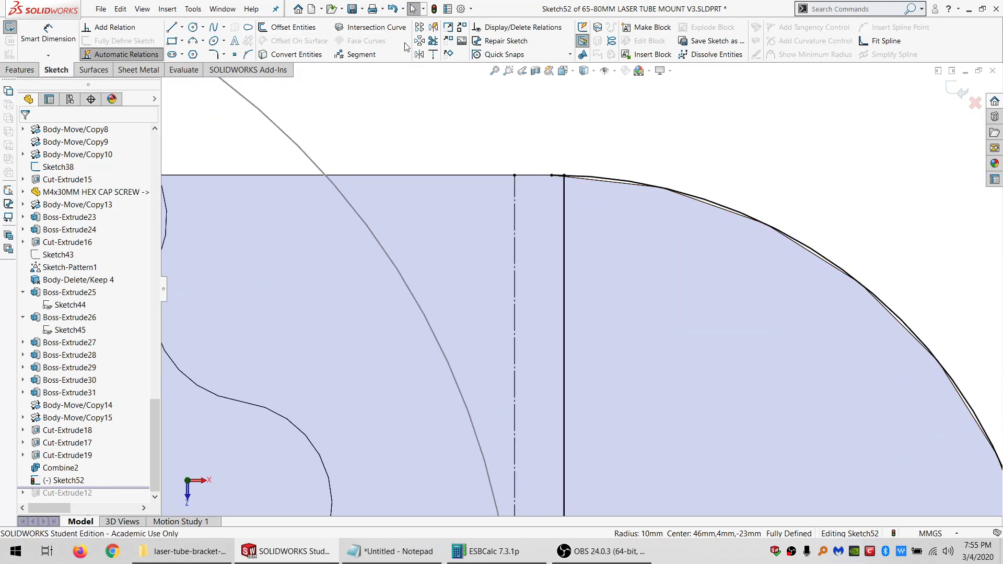
# - Trim the corner arc and the outline's outer line back to their intersection at the plate edge
pyautogui.click(433, 41)
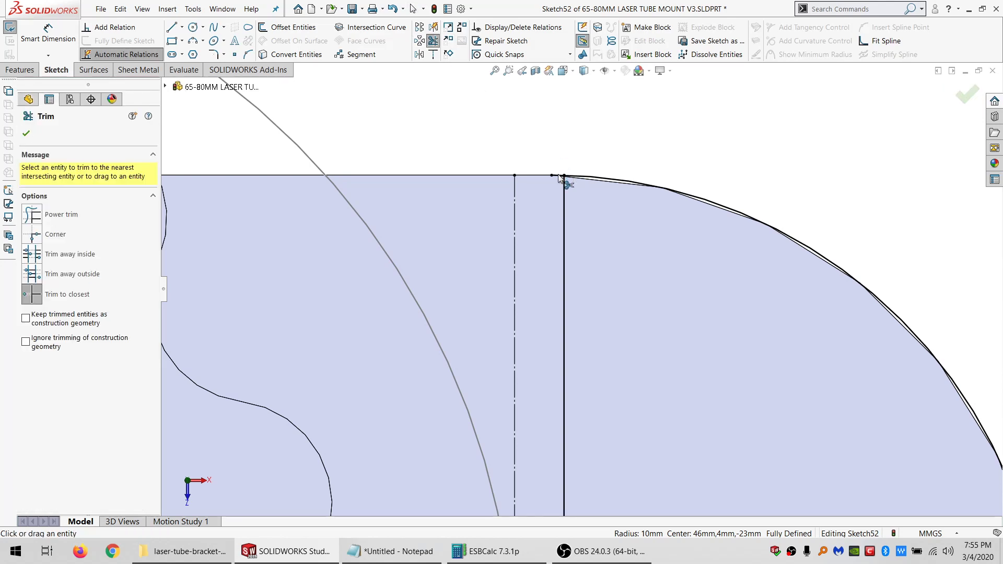
pyautogui.scroll(-5, 559, 177)
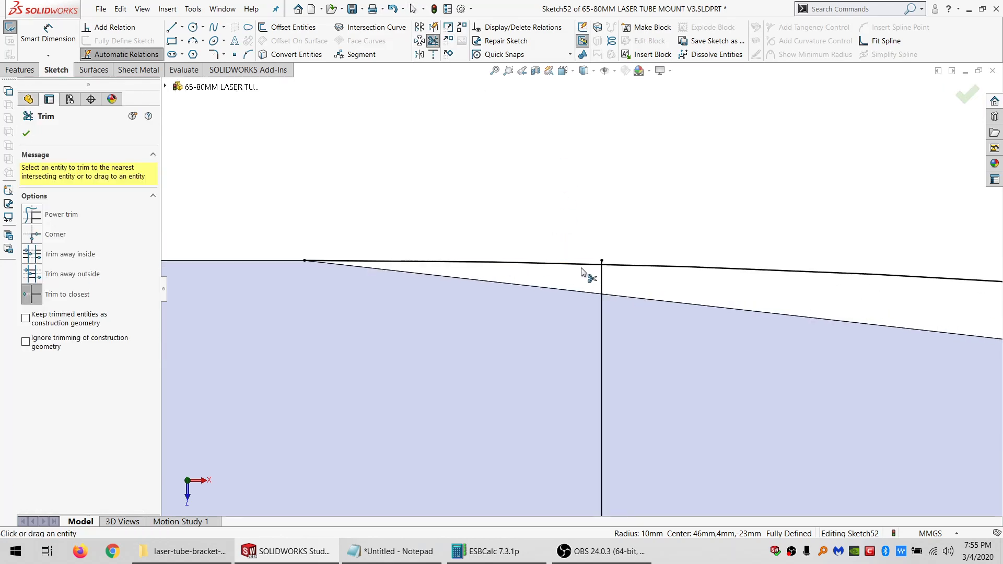
pyautogui.click(581, 265)
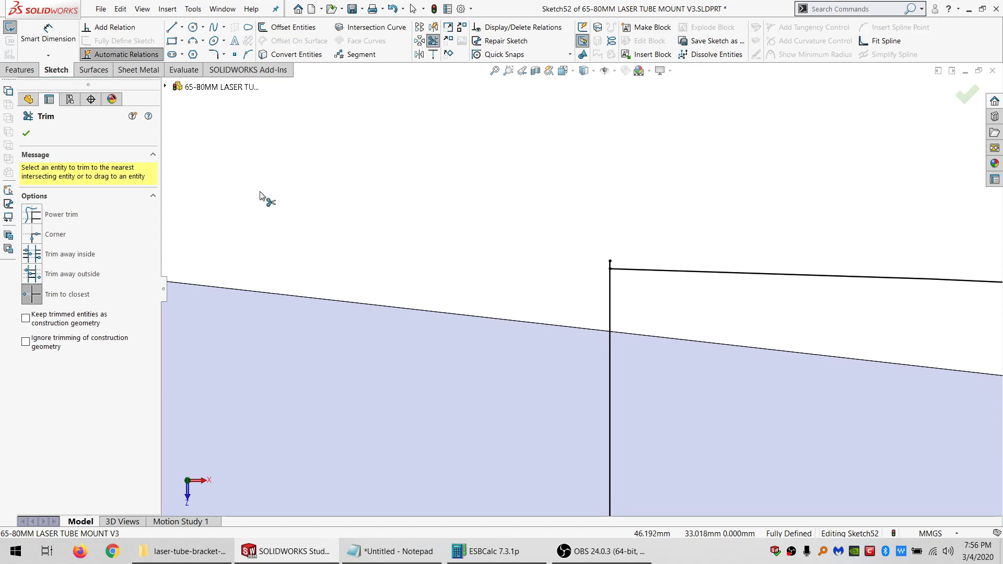
pyautogui.press('Escape')
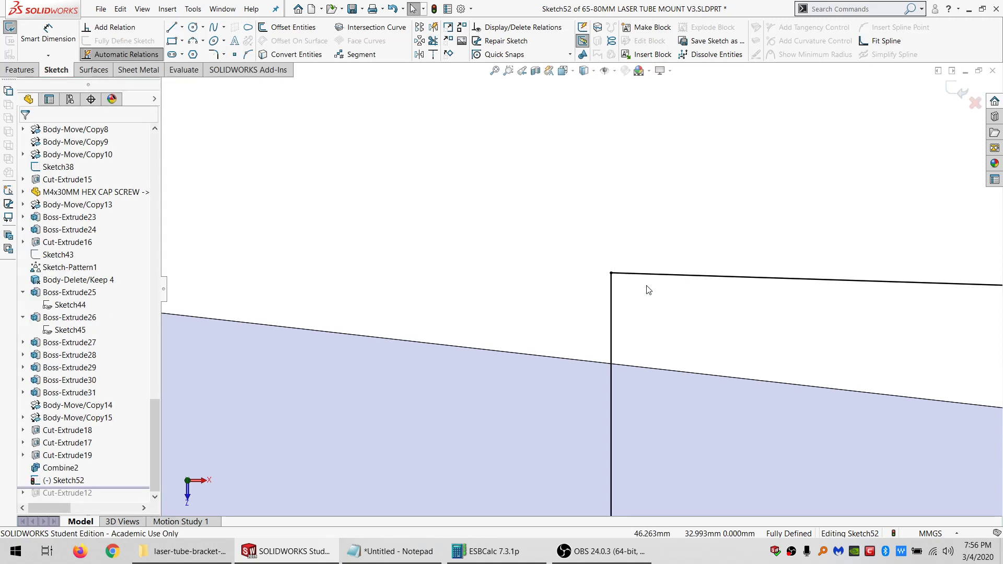
# - Make the outer construction line's endpoint coincident with the plate's straight edge
pyautogui.press('f')
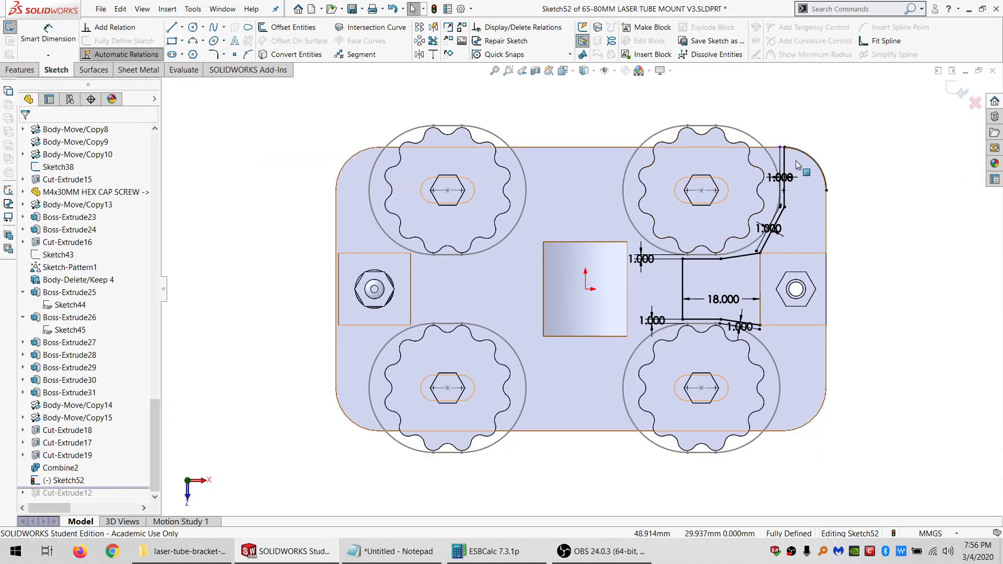
pyautogui.scroll(-4, 790, 173)
pyautogui.scroll(-1, 725, 173)
pyautogui.scroll(-1, 685, 169)
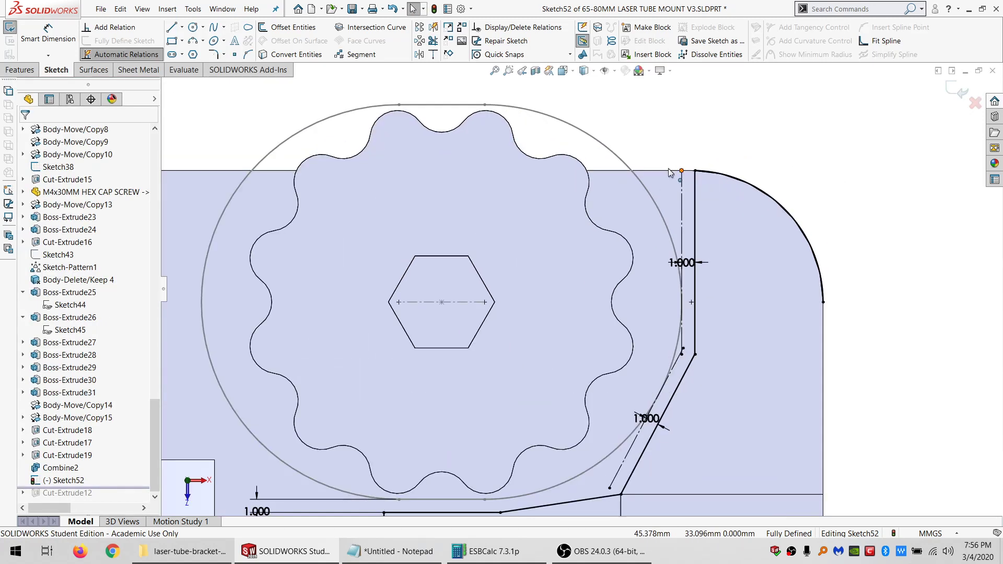
pyautogui.click(681, 171)
pyautogui.keyDown('ctrl'); pyautogui.click(661, 171); pyautogui.keyUp('ctrl')
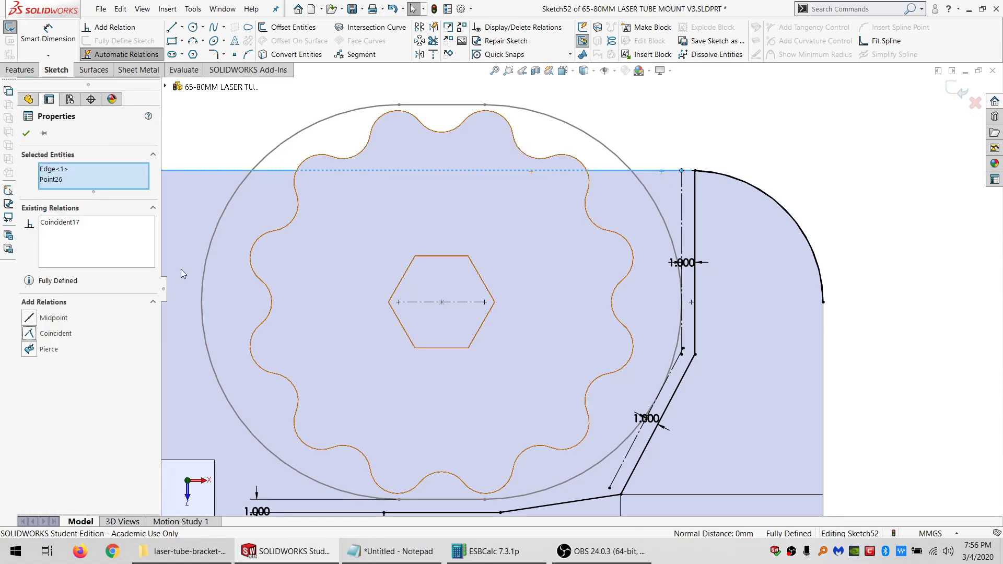
# - Convert the plate's straight side edge beside the corner arc and the adjoining nut block edge into sketch lines
pyautogui.press('Escape')
pyautogui.scroll(3, 744, 264)
pyautogui.scroll(-2, 619, 415)
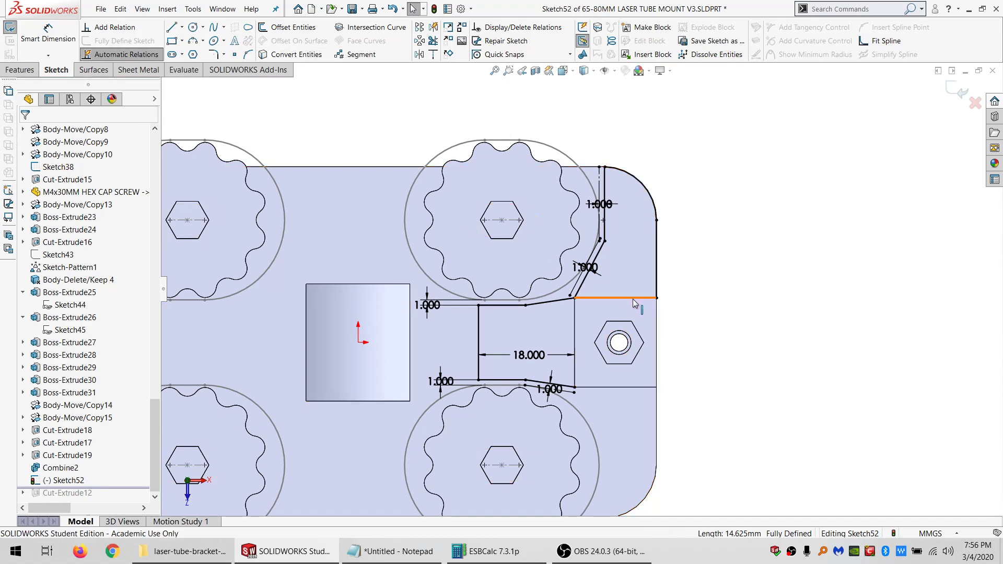
pyautogui.click(298, 56)
pyautogui.scroll(4, 609, 315)
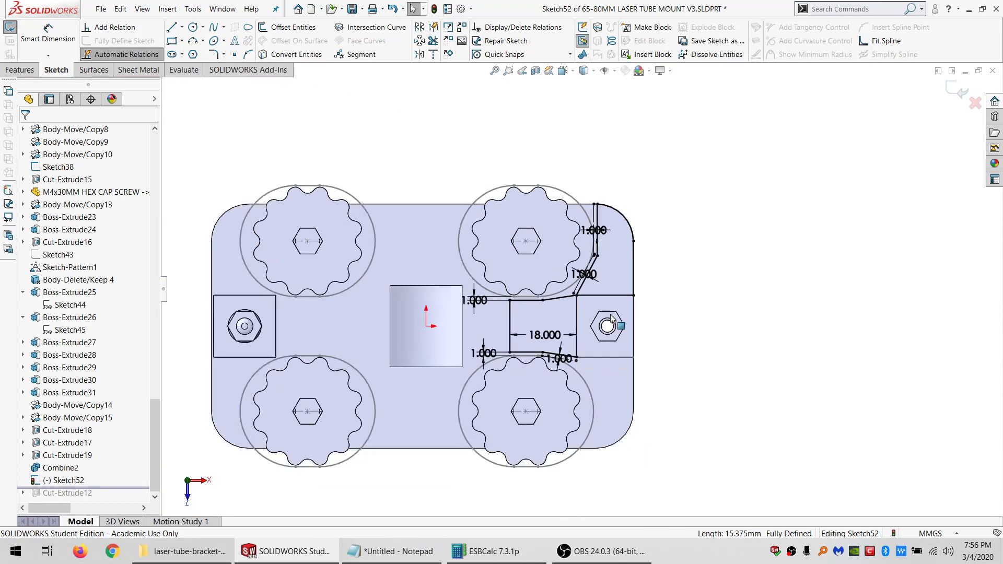
pyautogui.scroll(-2, 499, 327)
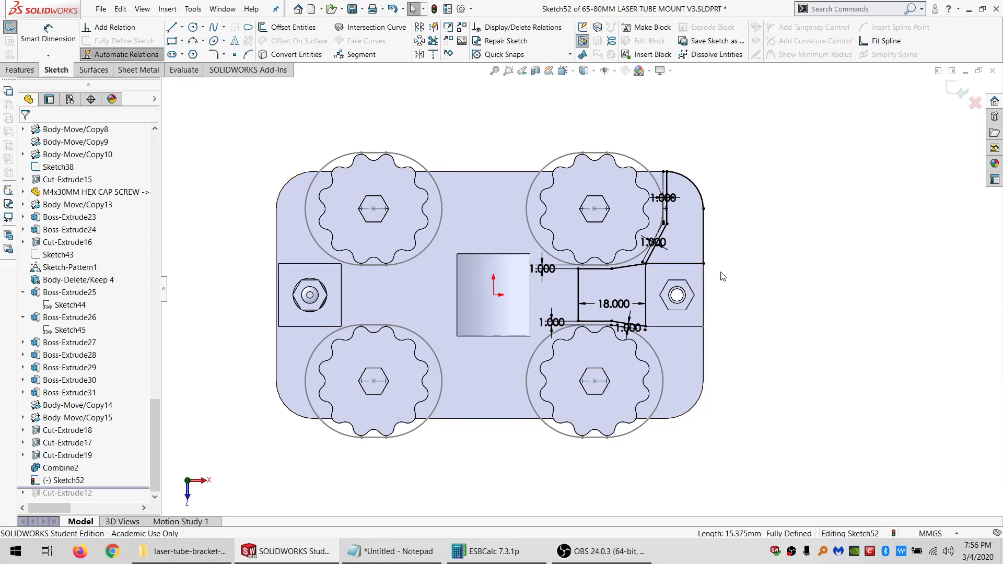
# - Sketch a horizontal construction line about 20 mm long outward from the plate's side edge near the nut block
pyautogui.click(174, 28)
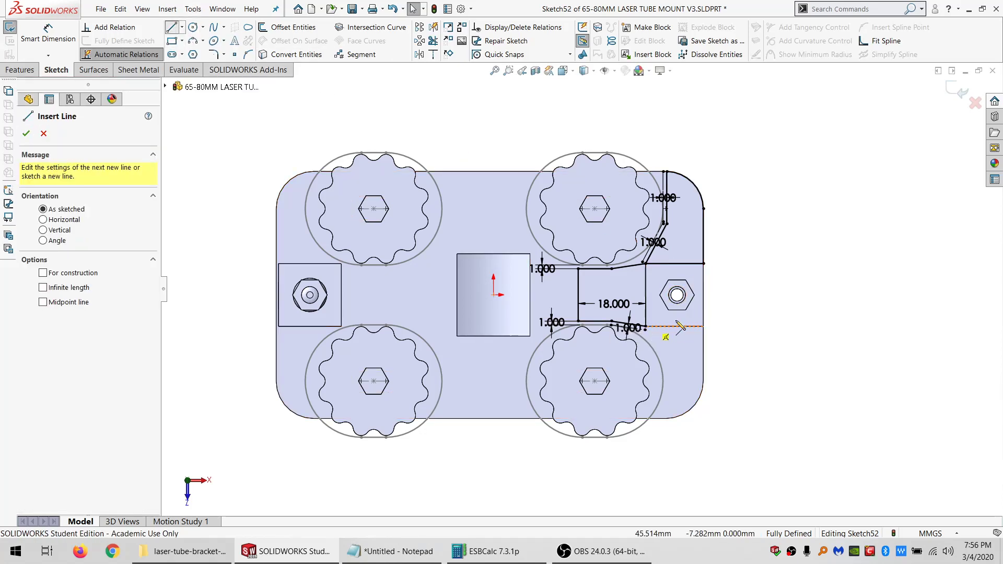
pyautogui.moveTo(704, 338); pyautogui.dragTo(780, 336)
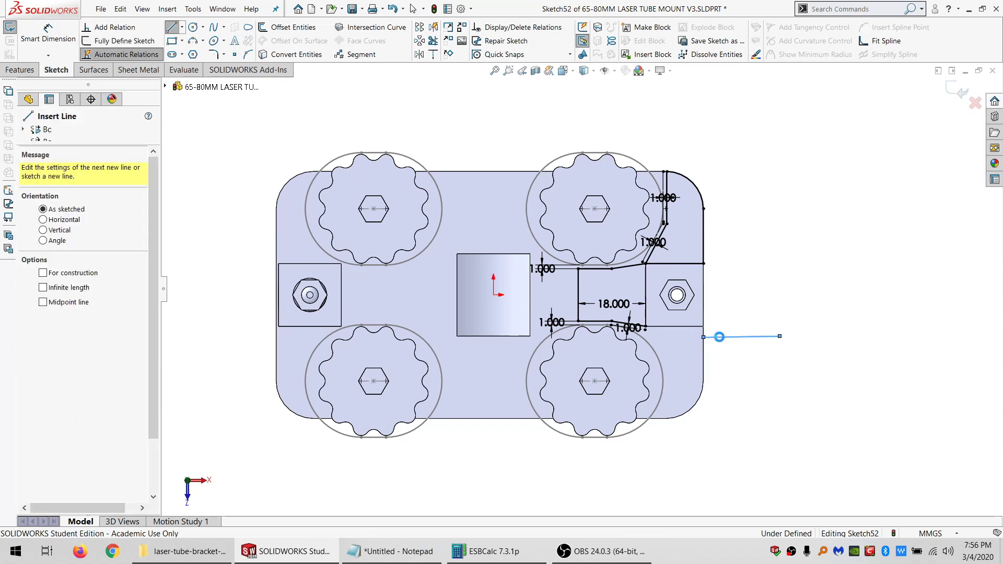
pyautogui.press('Escape')
pyautogui.click(716, 338)
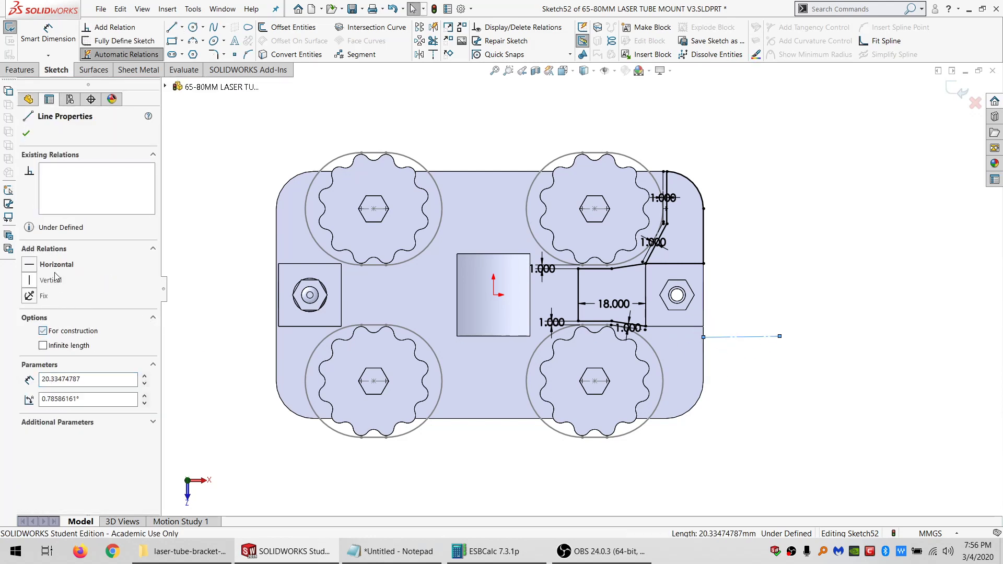
# - Make the new construction line equal in length to the converted nut block edge line
pyautogui.keyDown('ctrl'); pyautogui.click(652, 263); pyautogui.keyUp('ctrl')
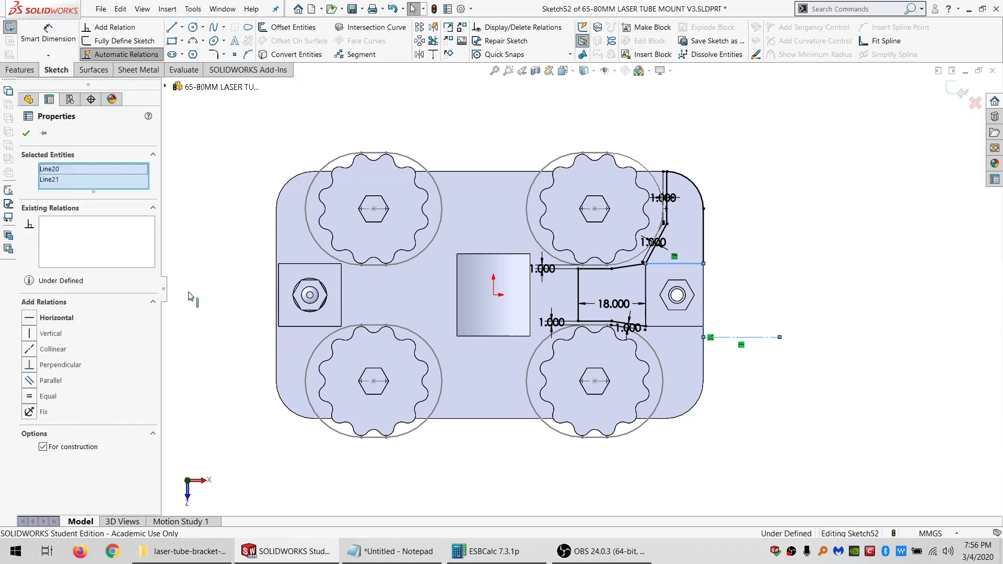
pyautogui.click(47, 398)
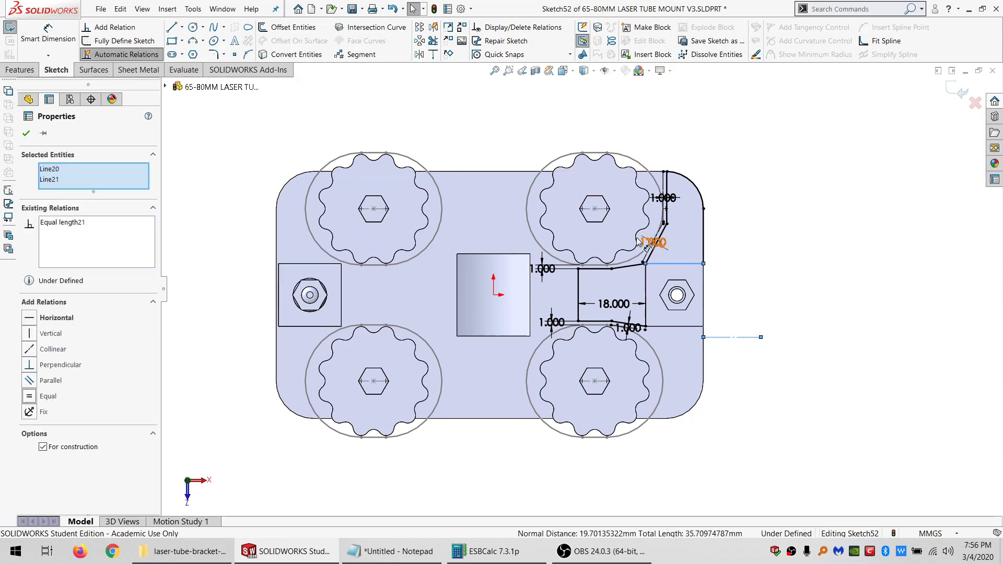
pyautogui.press('Escape')
pyautogui.rightClick(675, 264)
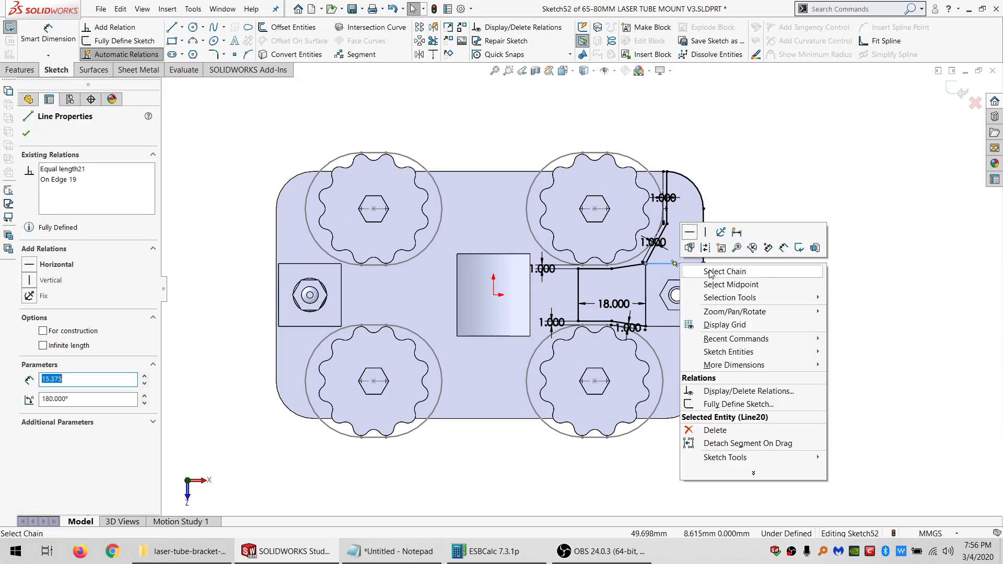
pyautogui.click(725, 272)
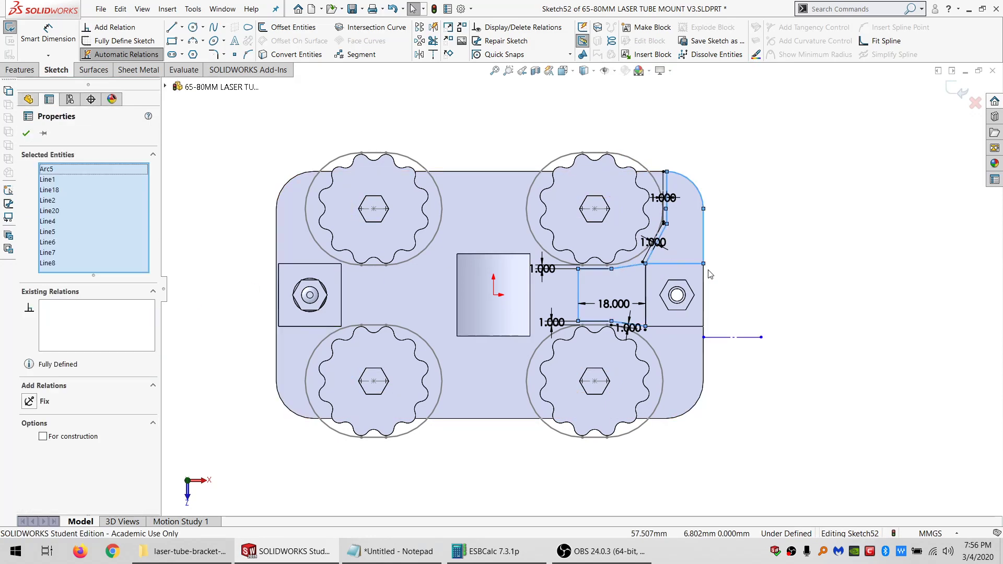
pyautogui.click(749, 292)
pyautogui.moveTo(776, 257)
pyautogui.mouseDown()
pyautogui.moveTo(667, 143)
pyautogui.moveTo(680, 206)
pyautogui.mouseUp()
pyautogui.click(744, 284)
# - Mirror the closed corner outline, made of four lines and the corner arc, about the horizontal construction line
pyautogui.scroll(-5, 665, 269)
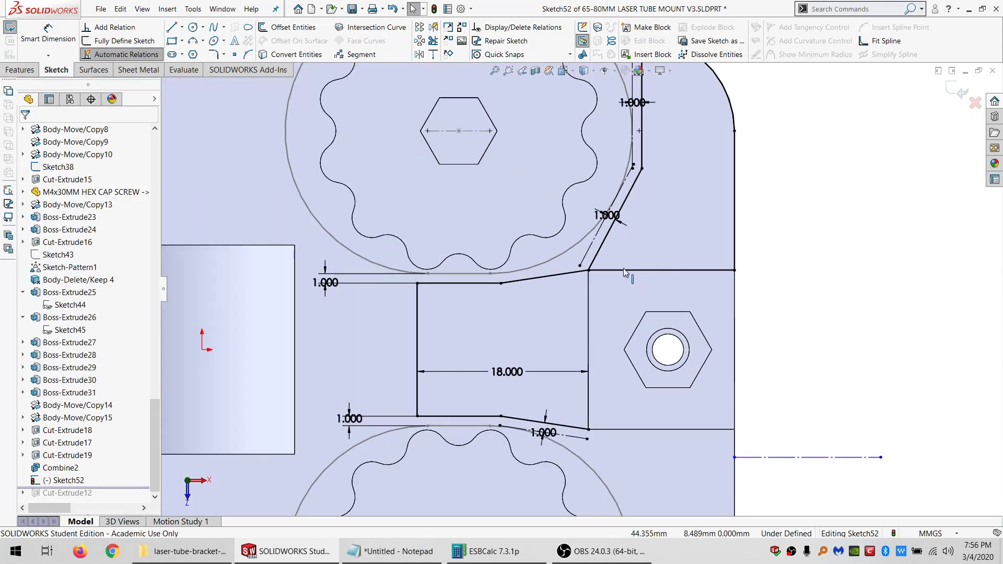
pyautogui.click(635, 183)
pyautogui.keyDown('ctrl'); pyautogui.click(642, 159); pyautogui.keyUp('ctrl')
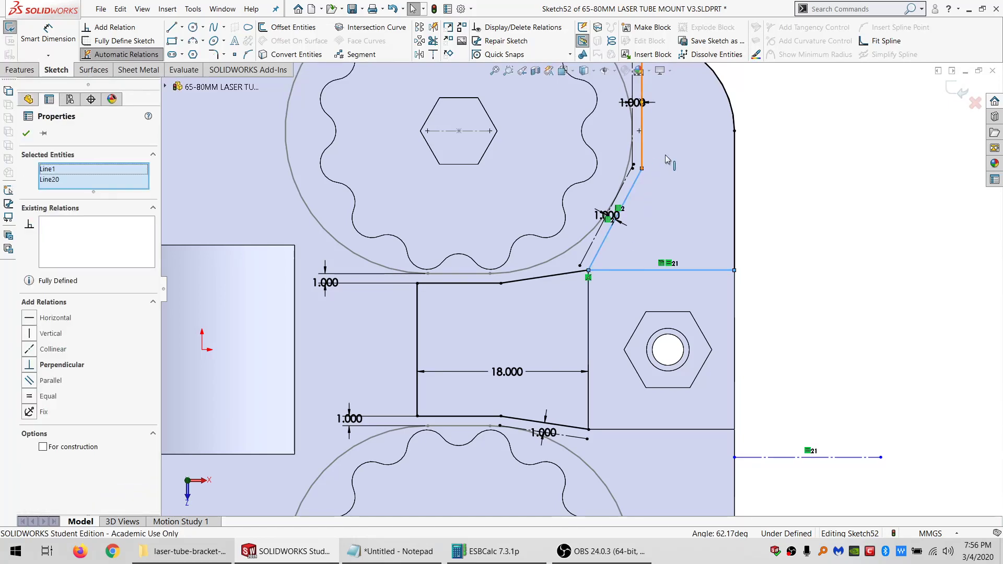
pyautogui.keyDown('ctrl'); pyautogui.click(735, 156); pyautogui.keyUp('ctrl')
pyautogui.keyDown('ctrl'); pyautogui.click(735, 125); pyautogui.keyUp('ctrl')
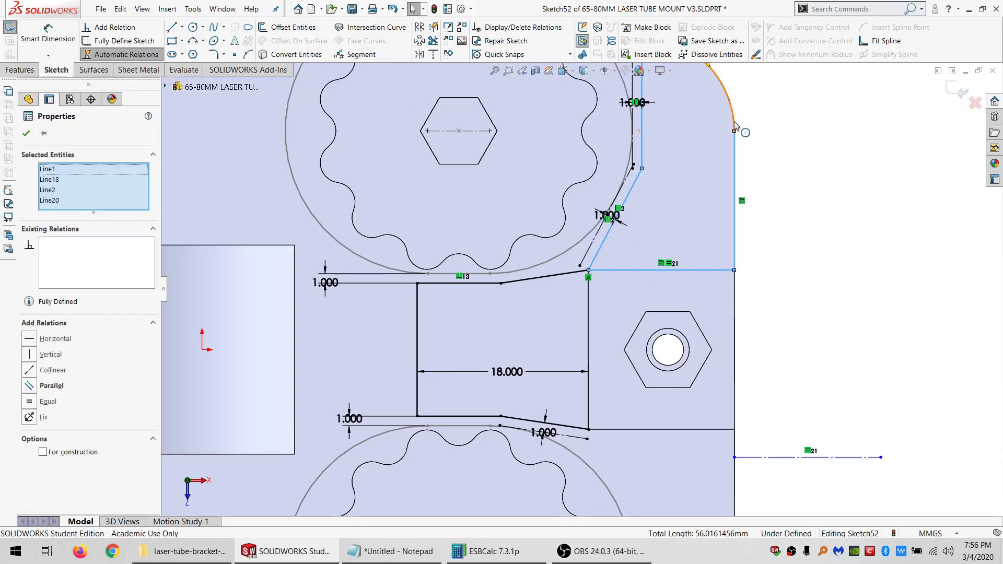
pyautogui.scroll(5, 581, 289)
pyautogui.click(431, 41)
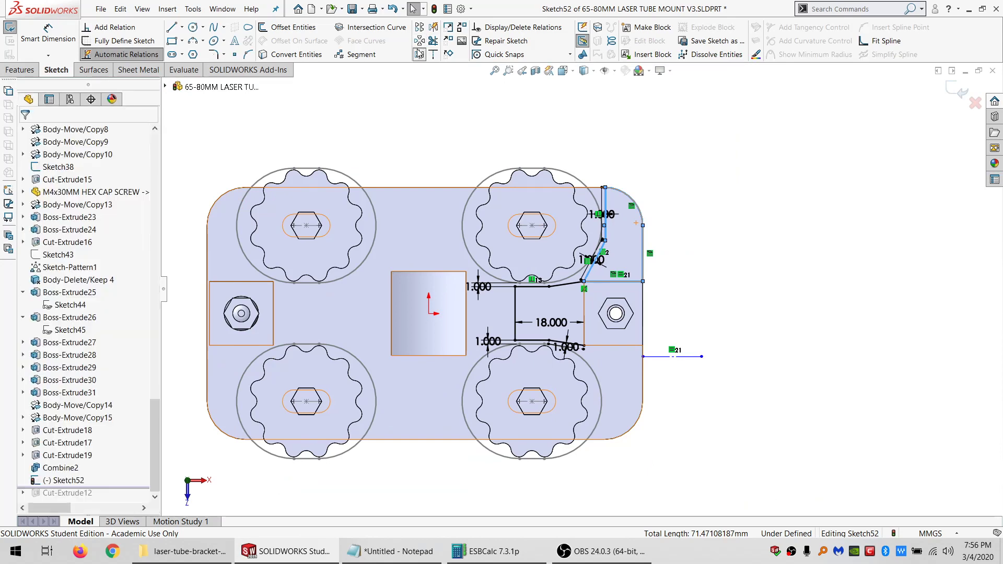
pyautogui.click(92, 327)
pyautogui.click(671, 361)
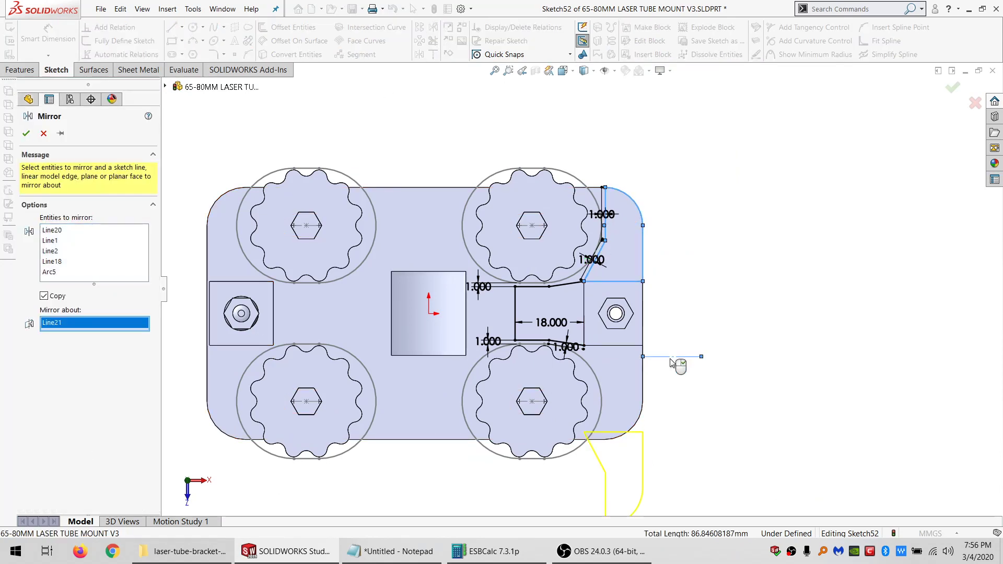
pyautogui.click(26, 133)
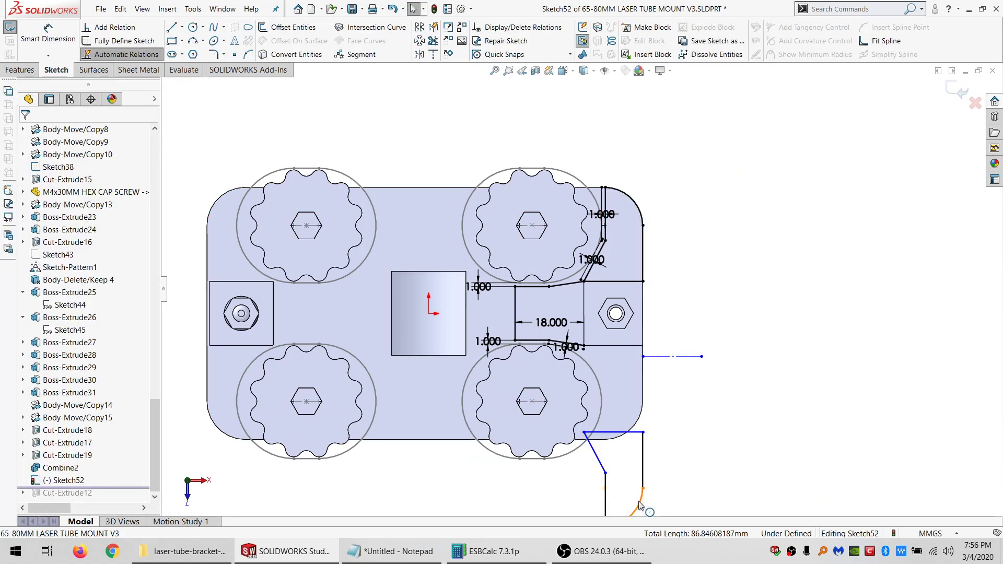
# - Make the mirrored arc concentric with the plate's other rounded corner edge on the same side
pyautogui.click(638, 423)
pyautogui.keyDown('ctrl'); pyautogui.click(641, 418); pyautogui.keyUp('ctrl')
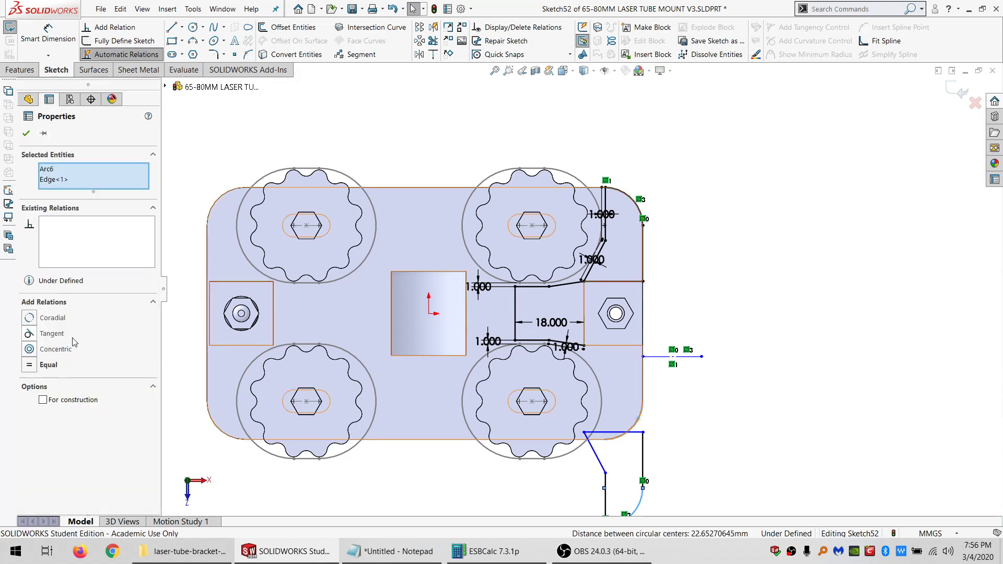
pyautogui.click(60, 353)
pyautogui.click(810, 413)
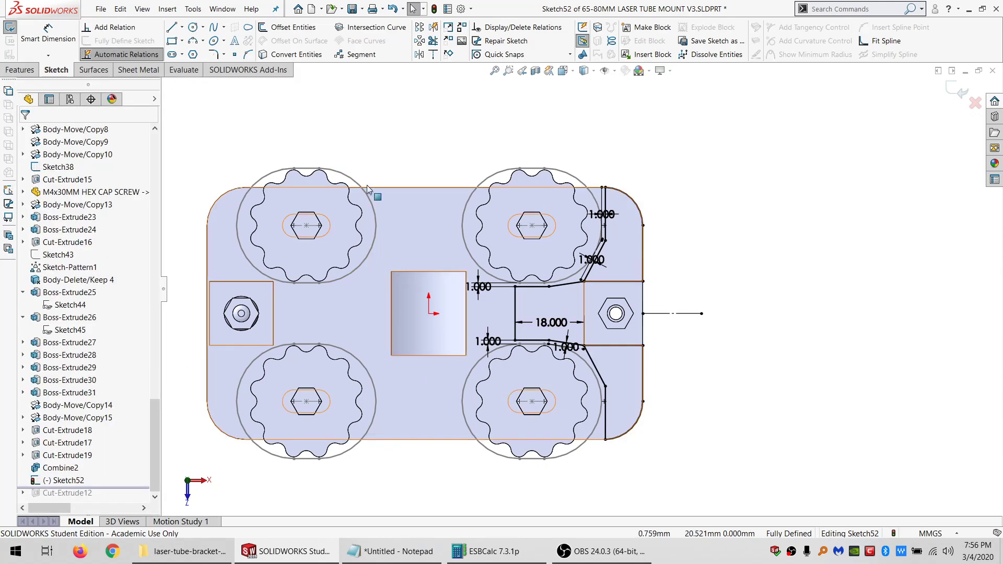
# - Sketch a construction line outward from the plate's long edge, perpendicular to that edge and equal to it in length
pyautogui.click(172, 28)
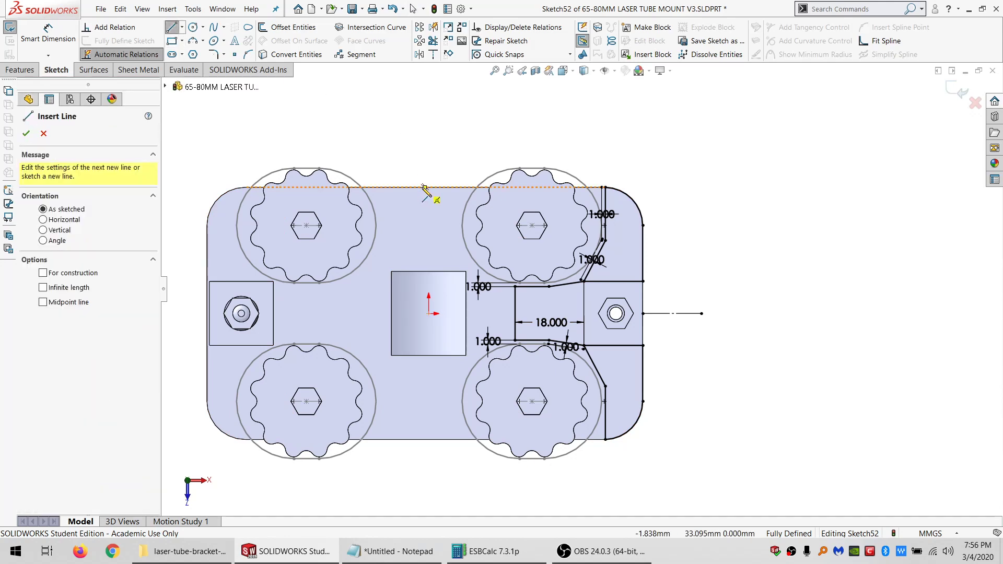
pyautogui.click(422, 187)
pyautogui.click(401, 104)
pyautogui.press('Escape')
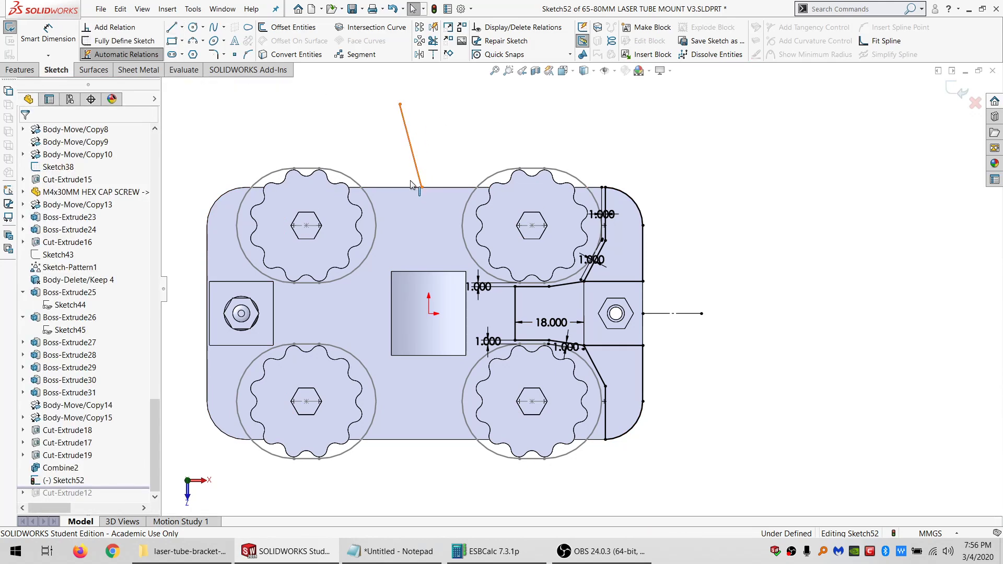
pyautogui.click(410, 184)
pyautogui.keyDown('ctrl'); pyautogui.click(408, 186); pyautogui.keyUp('ctrl')
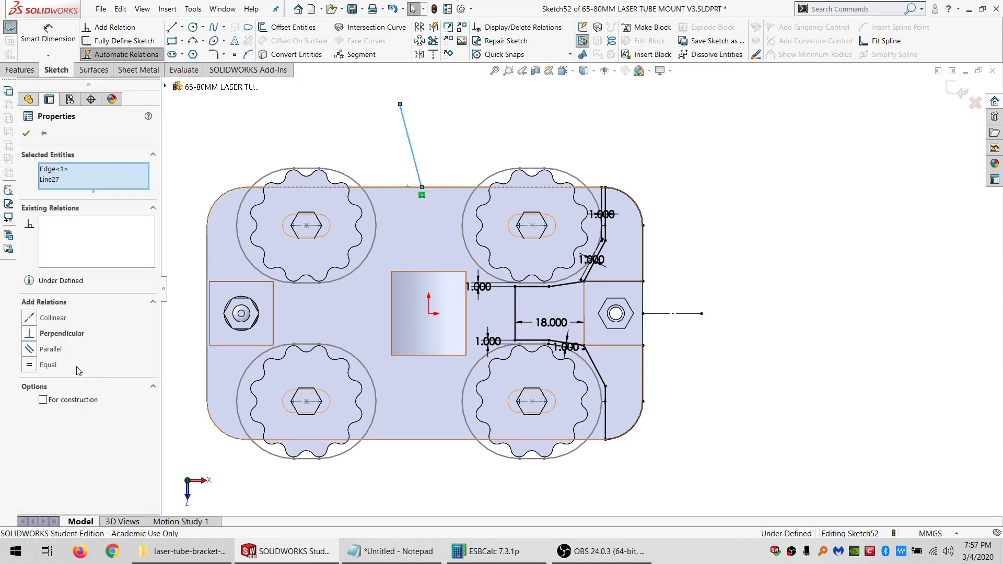
pyautogui.click(50, 339)
pyautogui.click(747, 326)
pyautogui.moveTo(784, 270)
pyautogui.mouseDown()
pyautogui.moveTo(716, 157)
pyautogui.moveTo(457, 293)
pyautogui.moveTo(567, 504)
pyautogui.moveTo(639, 360)
pyautogui.mouseUp()
pyautogui.click(642, 354)
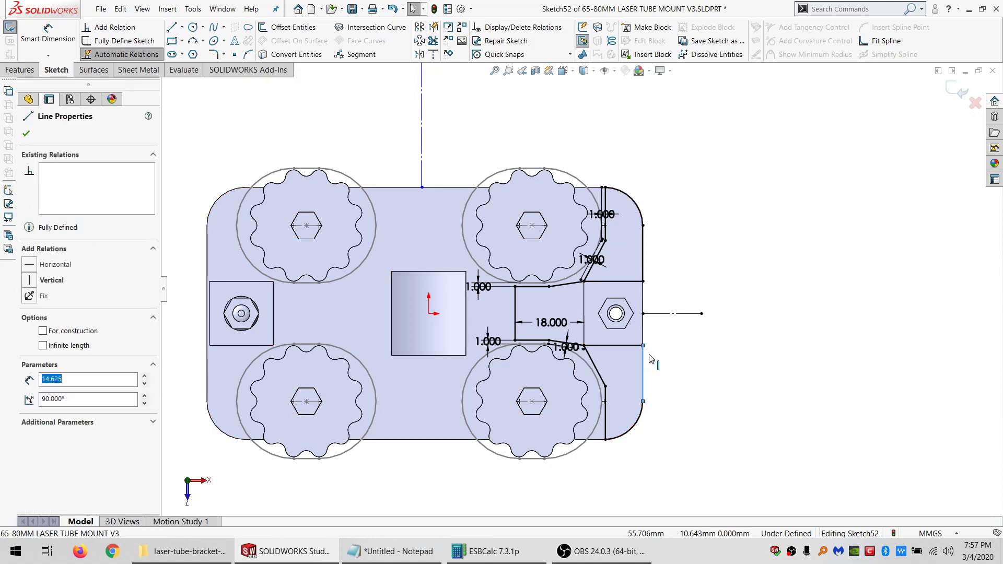
pyautogui.rightClick(642, 354)
pyautogui.click(661, 360)
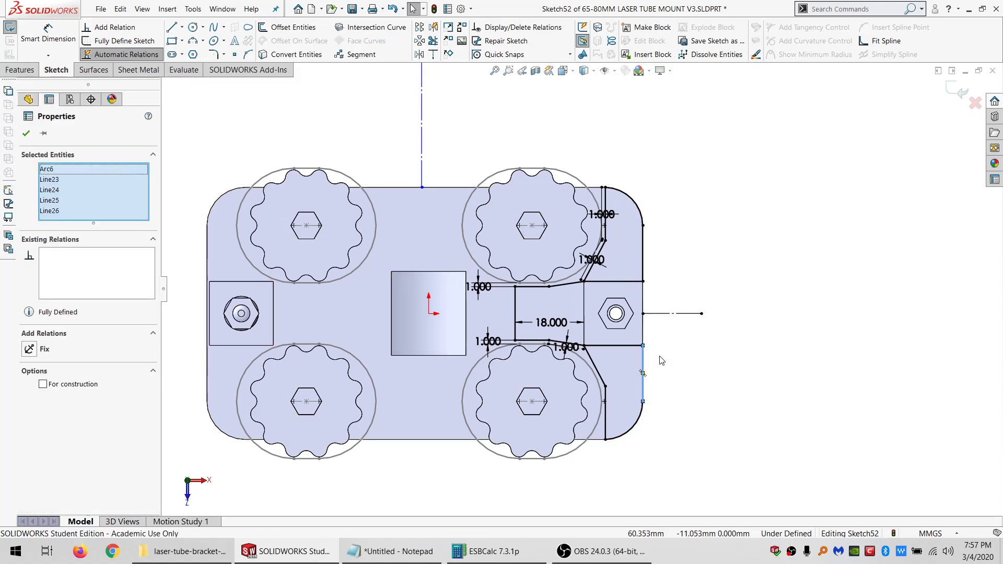
pyautogui.rightClick(626, 285)
pyautogui.click(601, 282)
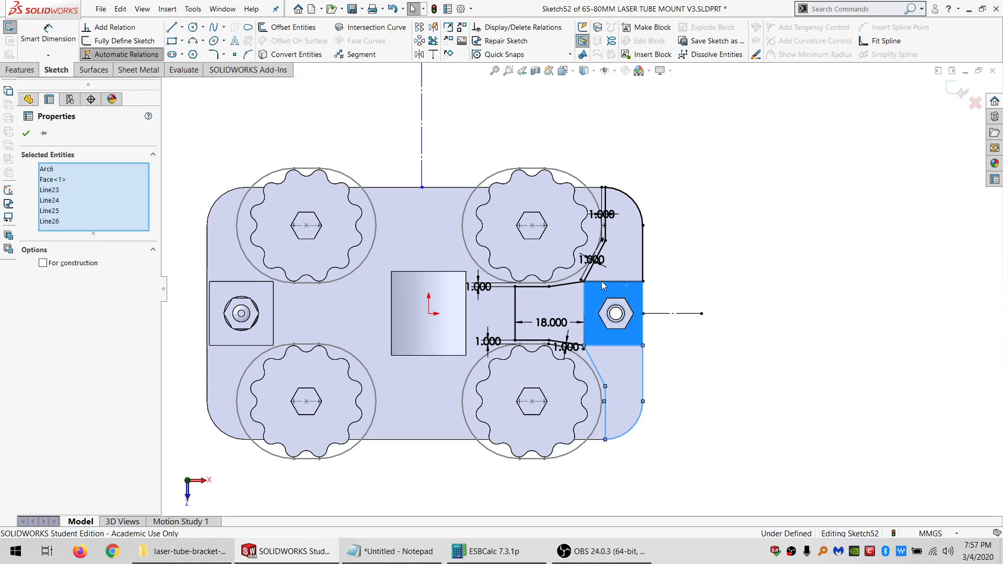
pyautogui.rightClick(600, 281)
pyautogui.click(715, 291)
# - Mirror both corner outlines and the connecting profile between the knobs about the vertical construction line
pyautogui.click(623, 283)
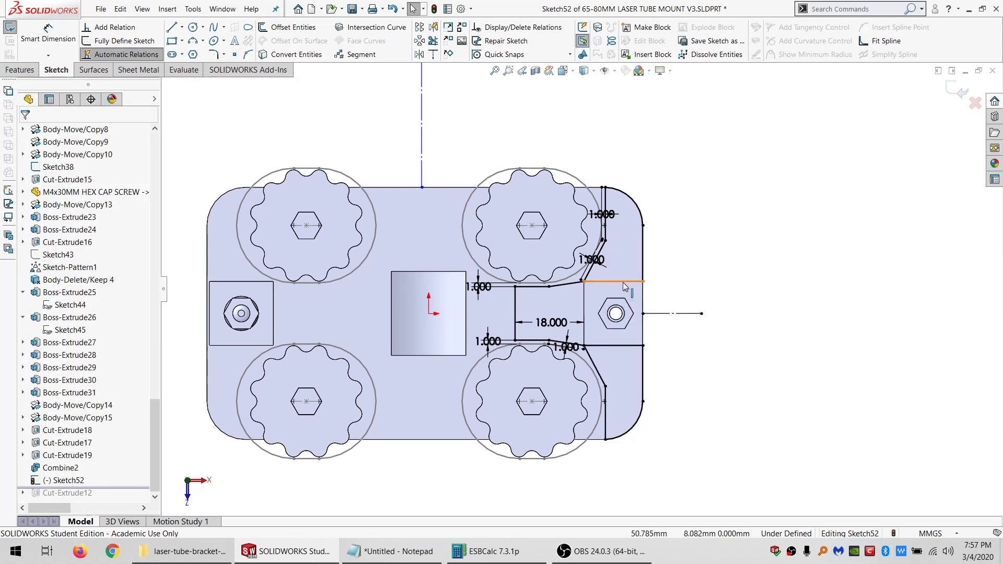
pyautogui.rightClick(623, 283)
pyautogui.click(669, 291)
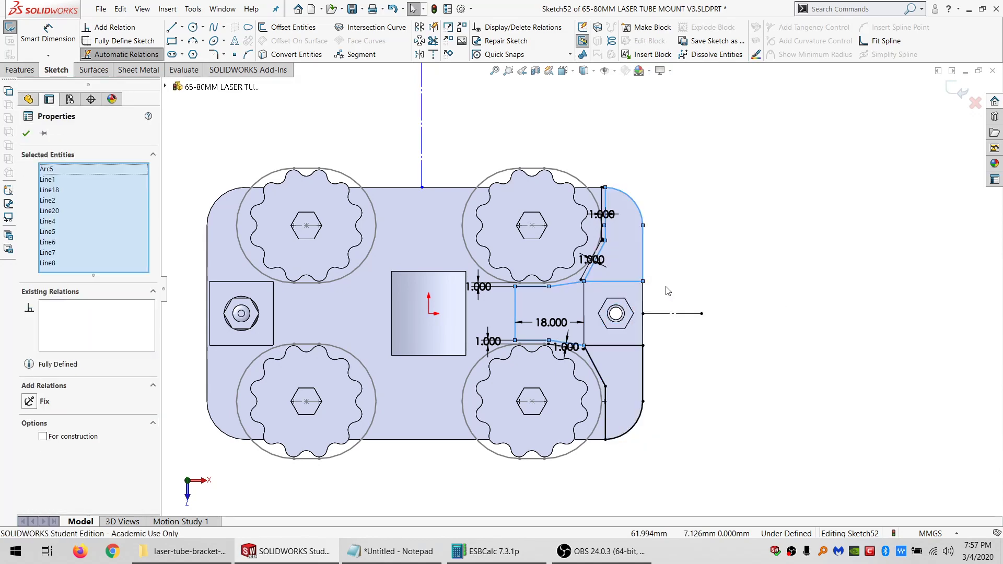
pyautogui.rightClick(628, 350)
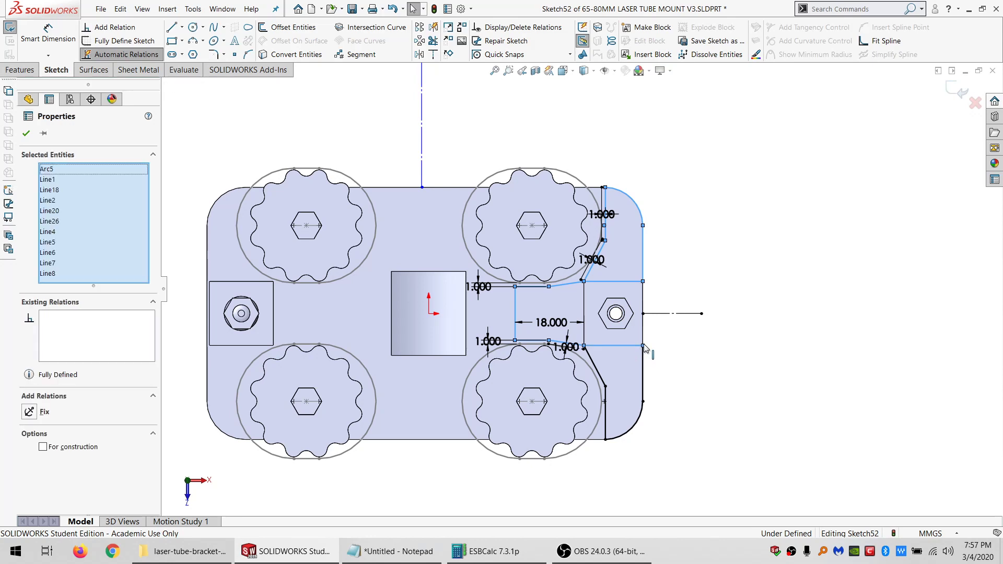
pyautogui.click(655, 353)
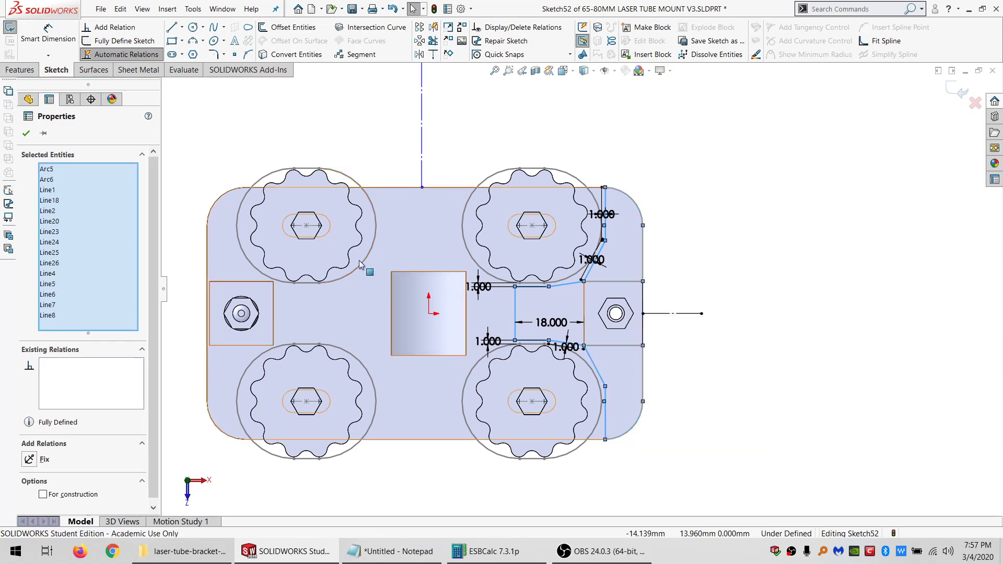
pyautogui.click(419, 54)
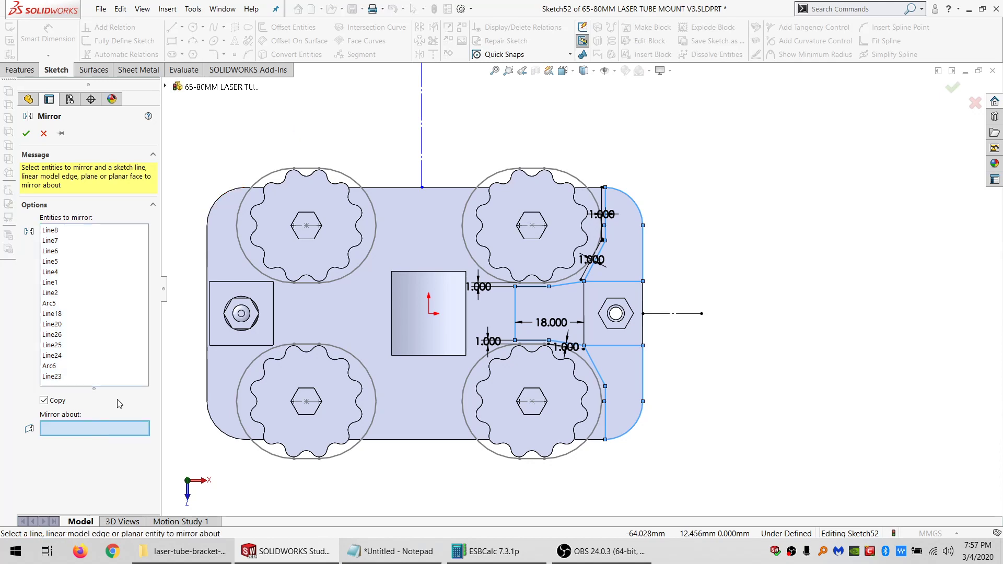
pyautogui.click(423, 158)
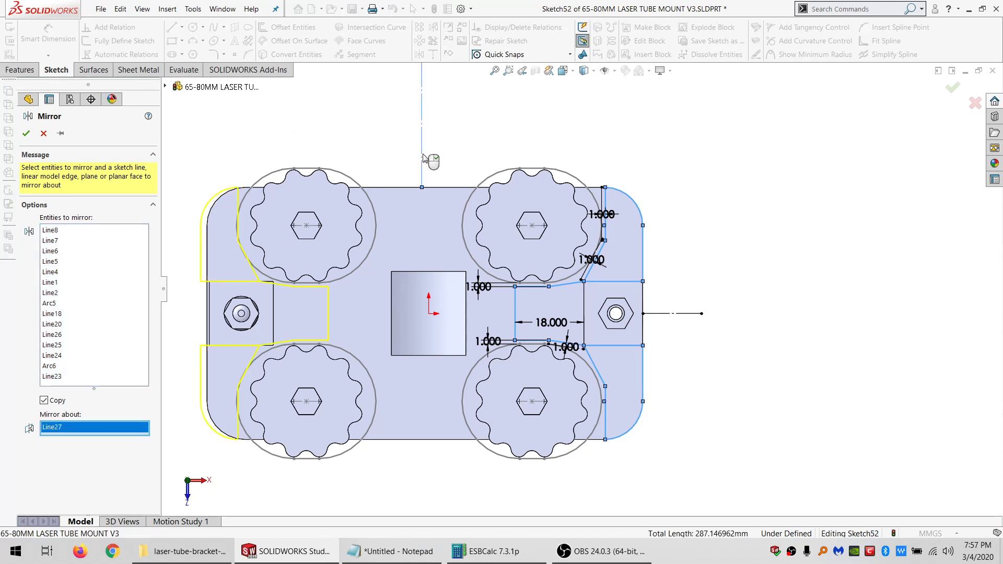
pyautogui.click(26, 134)
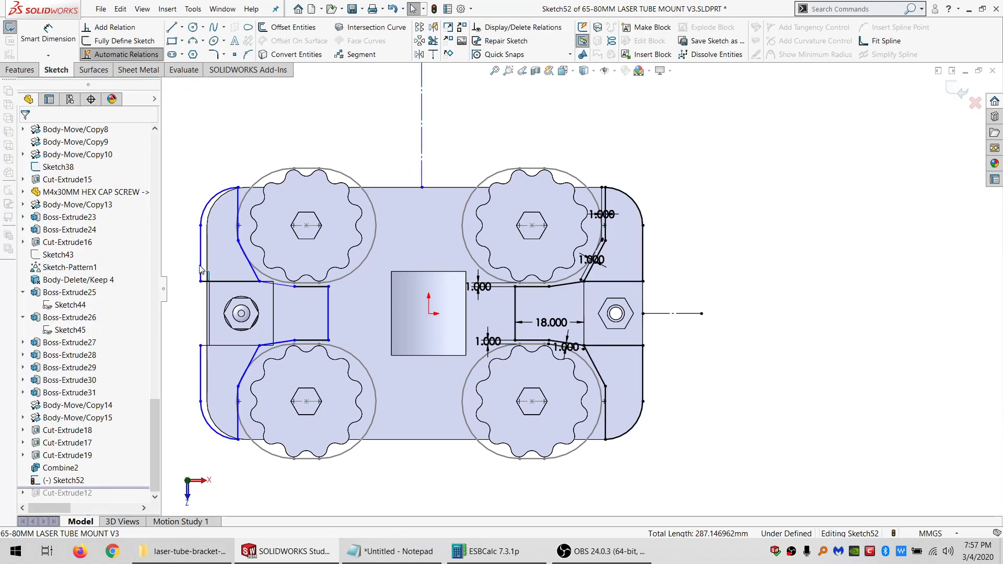
# - Make the mirrored upper corner arc concentric with the plate's matching rounded corner edge
pyautogui.keyDown('ctrl'); pyautogui.click(204, 219); pyautogui.keyUp('ctrl')
pyautogui.click(66, 350)
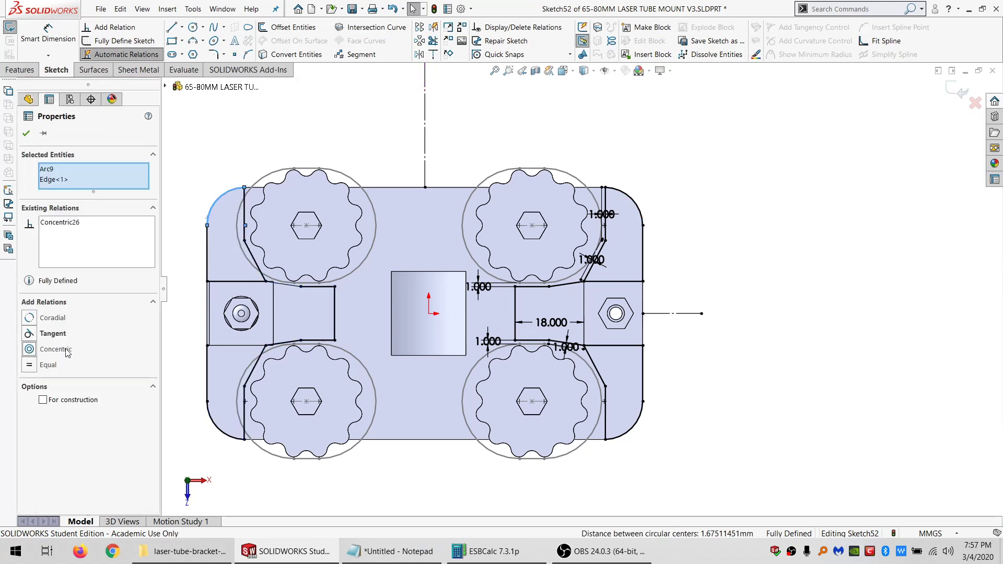
pyautogui.scroll(2, 258, 291)
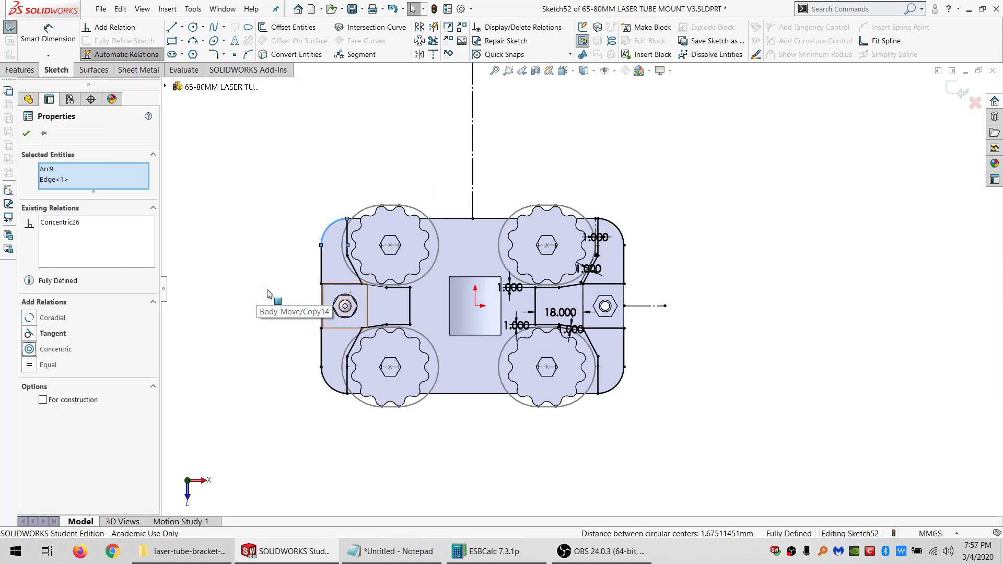
pyautogui.scroll(-1, 317, 330)
# - Undo the concentric relation and the mirroring of the profile across the vertical construction line
pyautogui.hotkey('ctrl', 'z')
pyautogui.hotkey('ctrl', 'z')
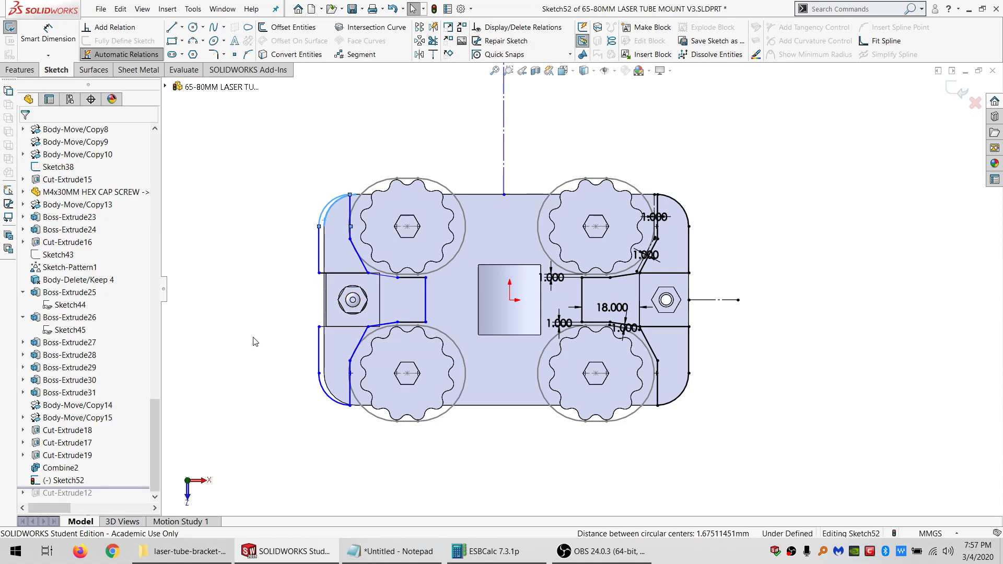
pyautogui.press('Escape')
pyautogui.scroll(-2, 612, 342)
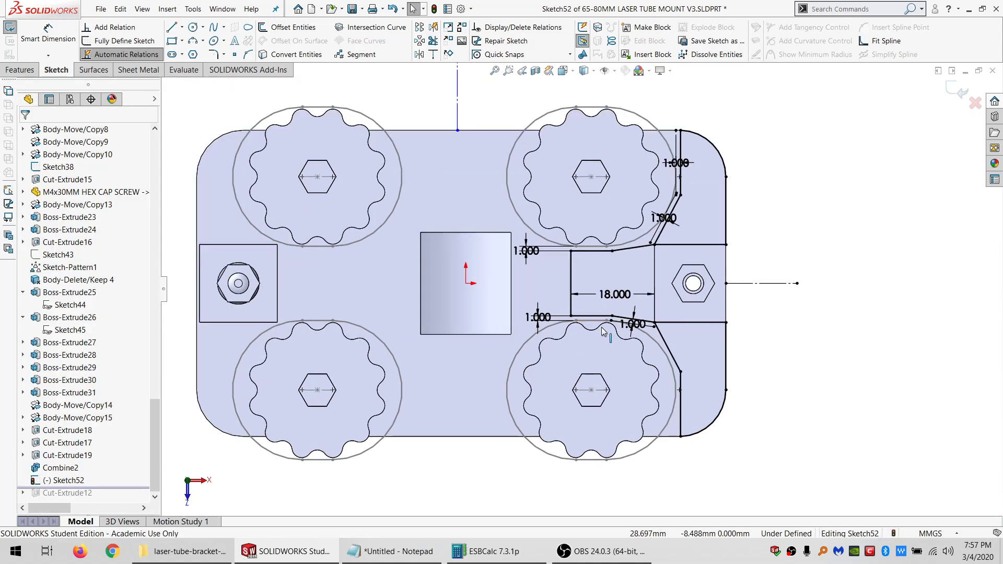
# - Examine how the nut block at the bolt end sits against the plate's short edge and the neighbouring knobs
pyautogui.scroll(2, 432, 321)
pyautogui.scroll(-3, 391, 297)
pyautogui.scroll(-1, 391, 295)
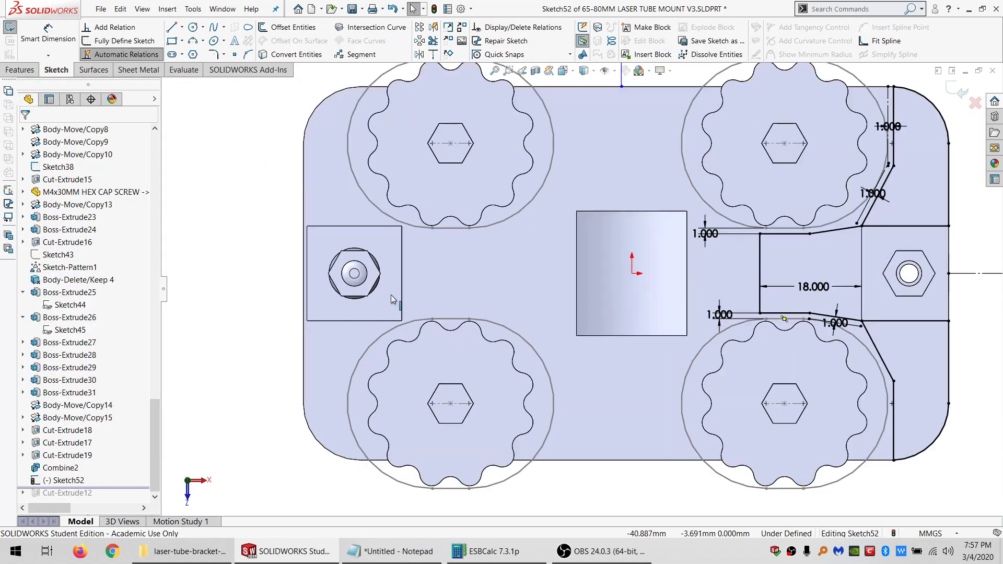
pyautogui.press('l')
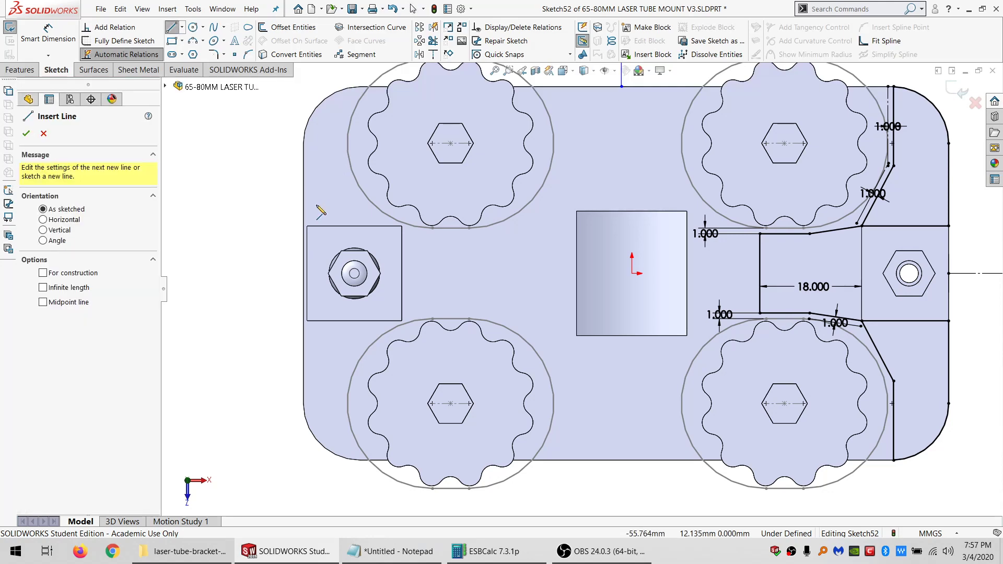
pyautogui.press('Escape')
pyautogui.scroll(-4, 325, 296)
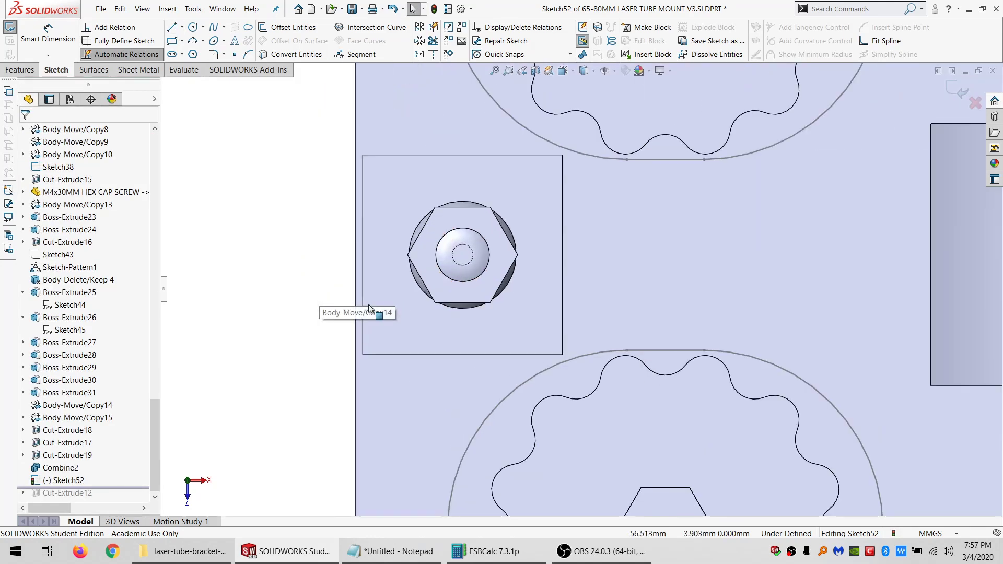
pyautogui.scroll(8, 576, 279)
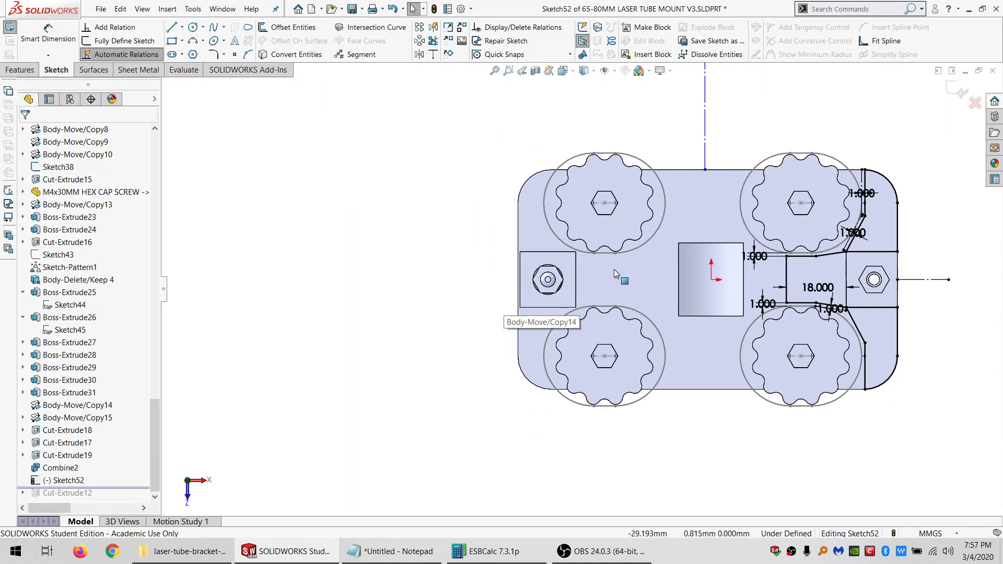
pyautogui.scroll(-2, 635, 259)
pyautogui.scroll(-2, 635, 259)
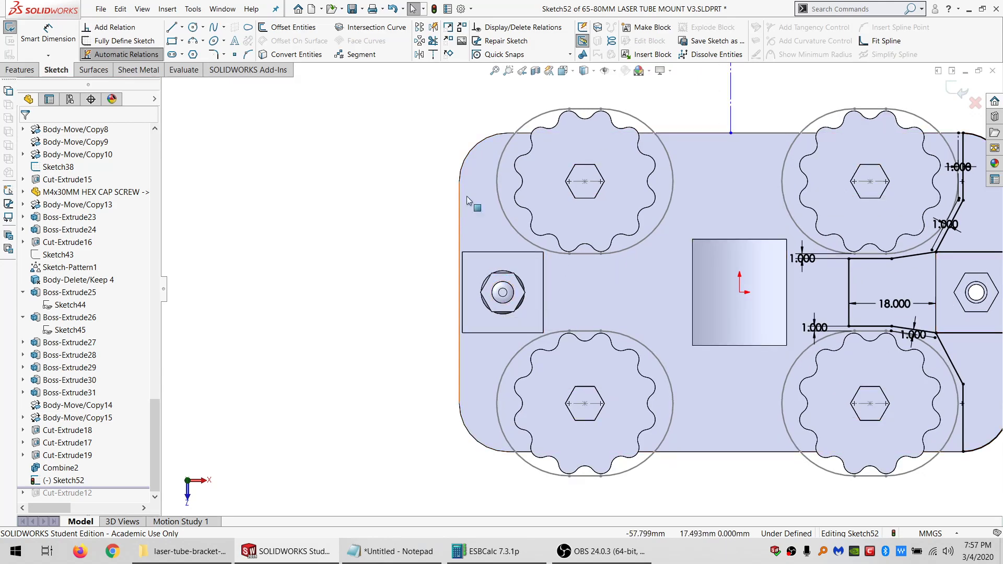
pyautogui.scroll(4, 537, 244)
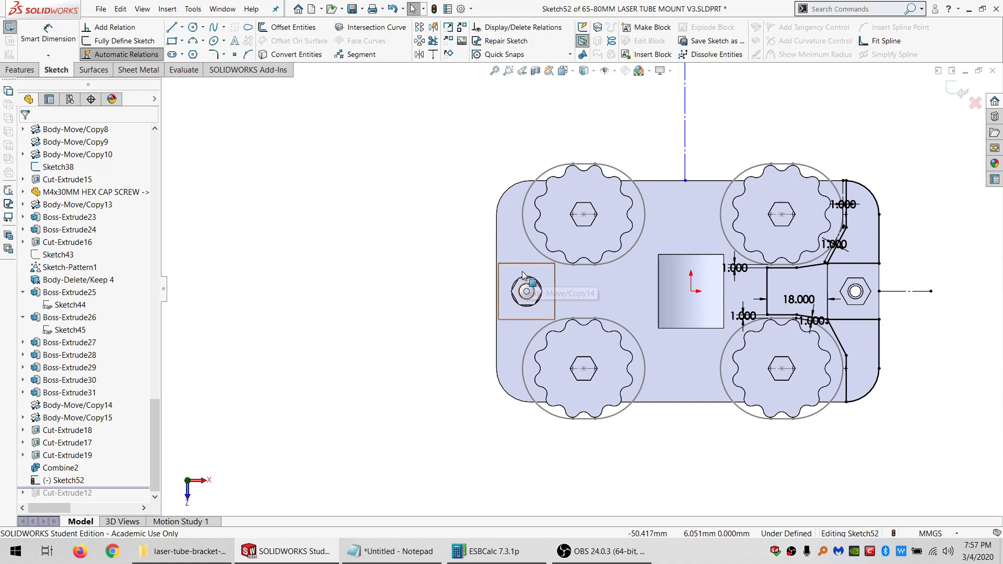
# - Start a sketch on the plate's face, convert its outline to sketch entities and select the bolt end's edge, corner arcs and adjoining sides
pyautogui.moveTo(522, 272)
pyautogui.mouseDown(button='middle')
pyautogui.moveTo(522, 228)
pyautogui.moveTo(574, 251)
pyautogui.mouseUp(button='middle')
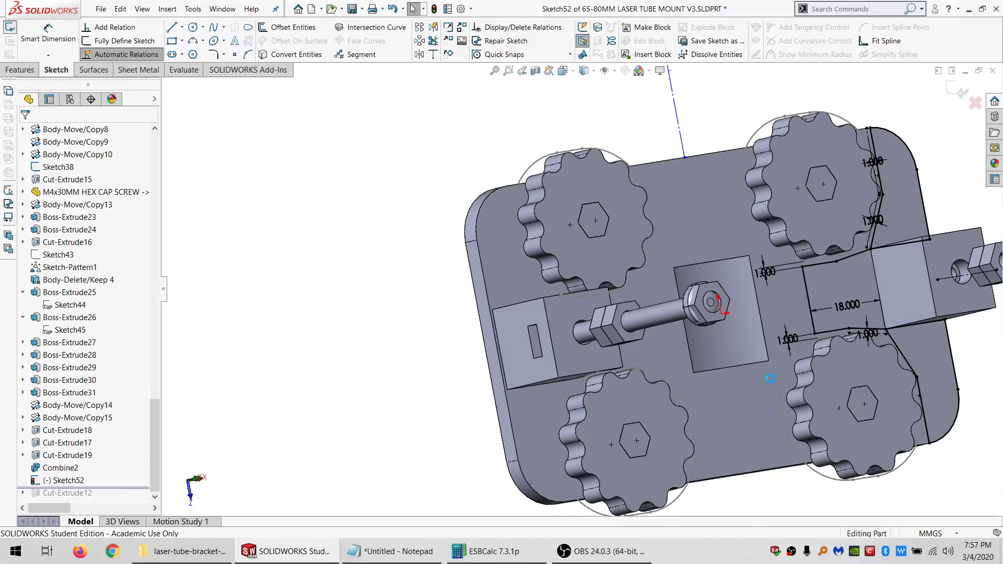
pyautogui.moveTo(541, 378)
pyautogui.mouseDown(button='middle')
pyautogui.moveTo(481, 235)
pyautogui.moveTo(593, 173)
pyautogui.moveTo(598, 314)
pyautogui.mouseUp(button='middle')
pyautogui.scroll(-1, 603, 332)
pyautogui.click(468, 378)
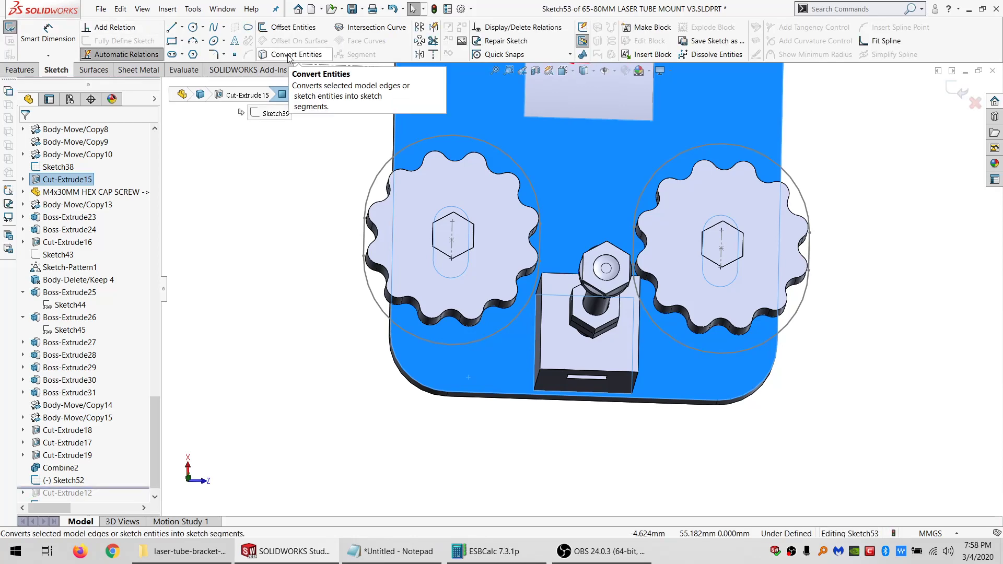
pyautogui.click(289, 55)
pyautogui.moveTo(925, 438)
pyautogui.mouseDown()
pyautogui.moveTo(408, 246)
pyautogui.moveTo(732, 483)
pyautogui.moveTo(899, 444)
pyautogui.mouseUp()
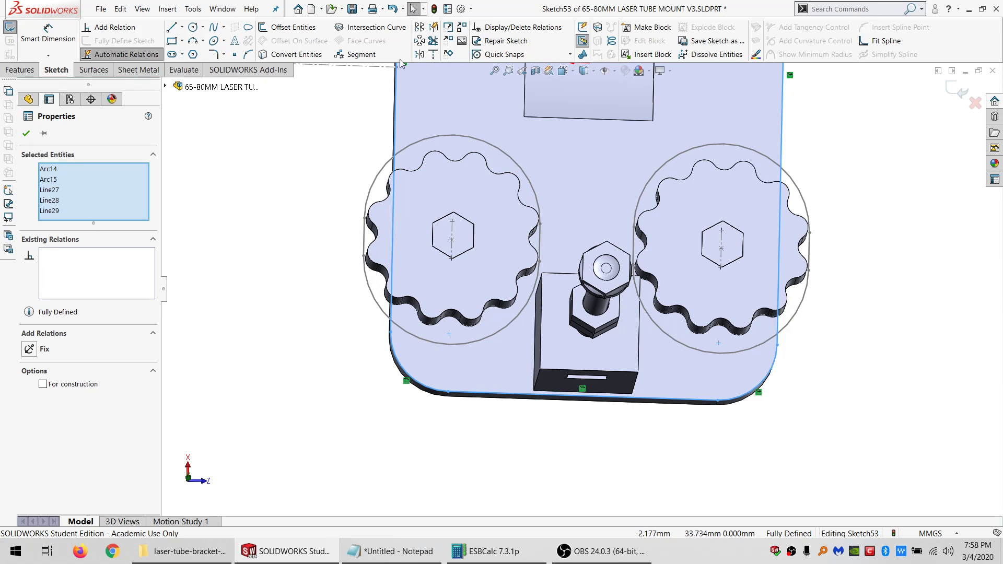
# - Copy the selected outline with a 2-instance linear pattern at 10 mm along X, and make its end line collinear with the nut block's outer edge
pyautogui.click(419, 29)
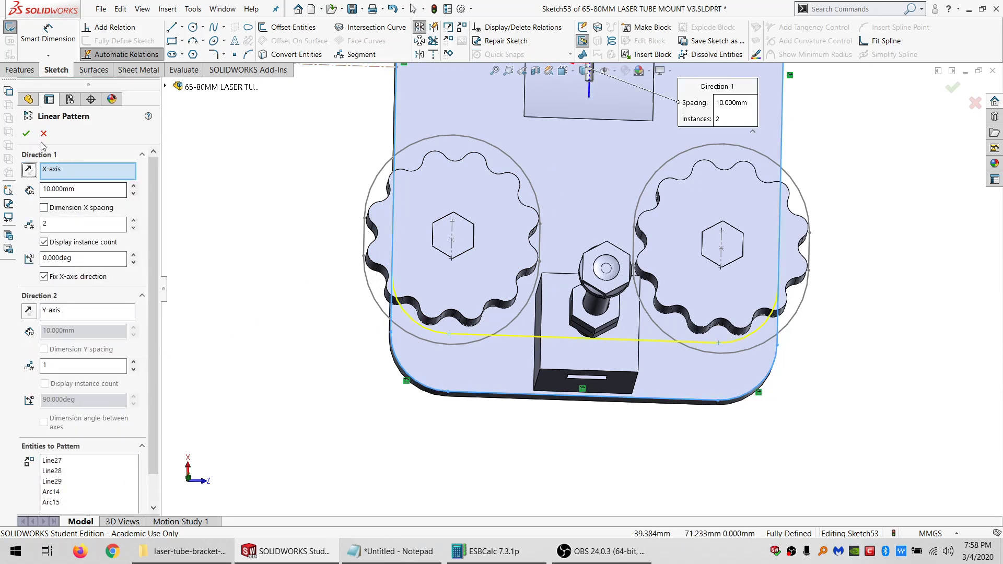
pyautogui.click(26, 134)
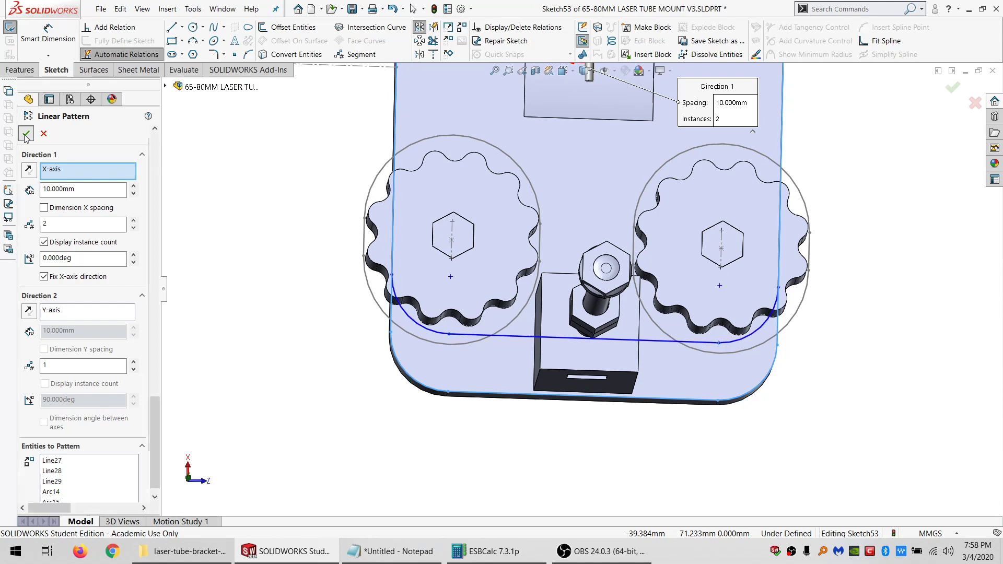
pyautogui.click(527, 338)
pyautogui.keyDown('ctrl'); pyautogui.click(543, 371); pyautogui.keyUp('ctrl')
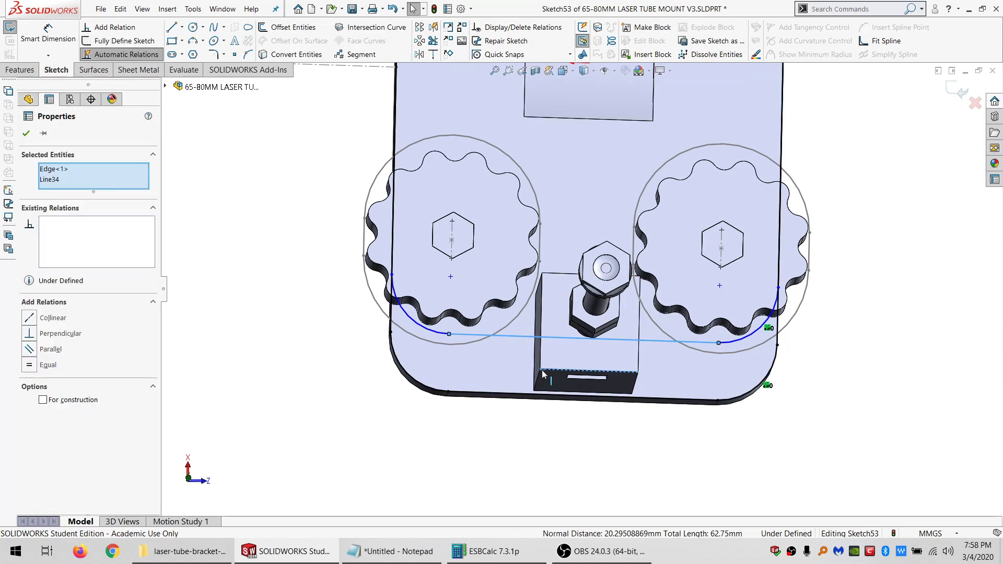
pyautogui.click(53, 318)
pyautogui.click(283, 331)
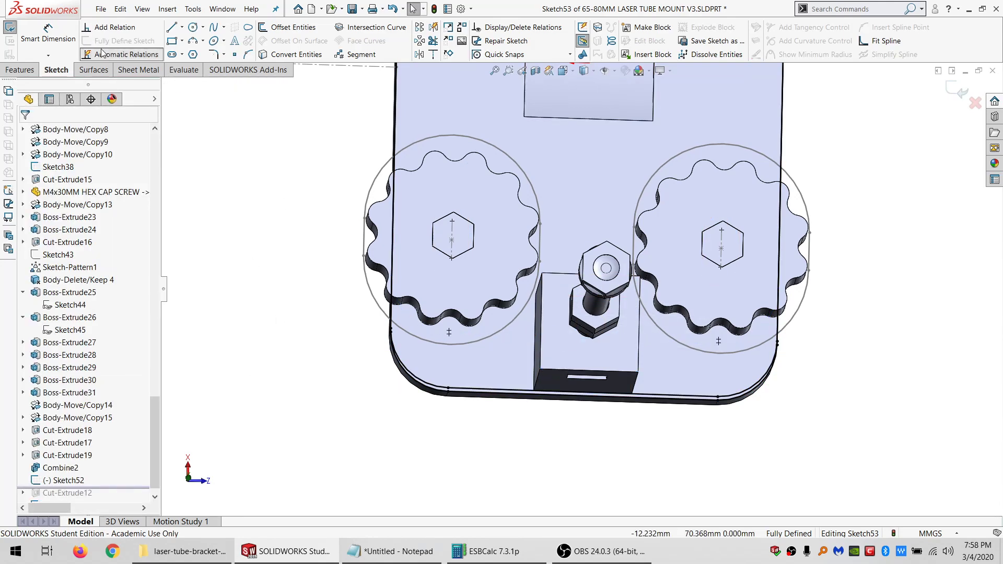
# - Cut the thin strip between the two end outlines Through All, limiting the feature scope to the Combine2 plate body
pyautogui.scroll(1, 102, 52)
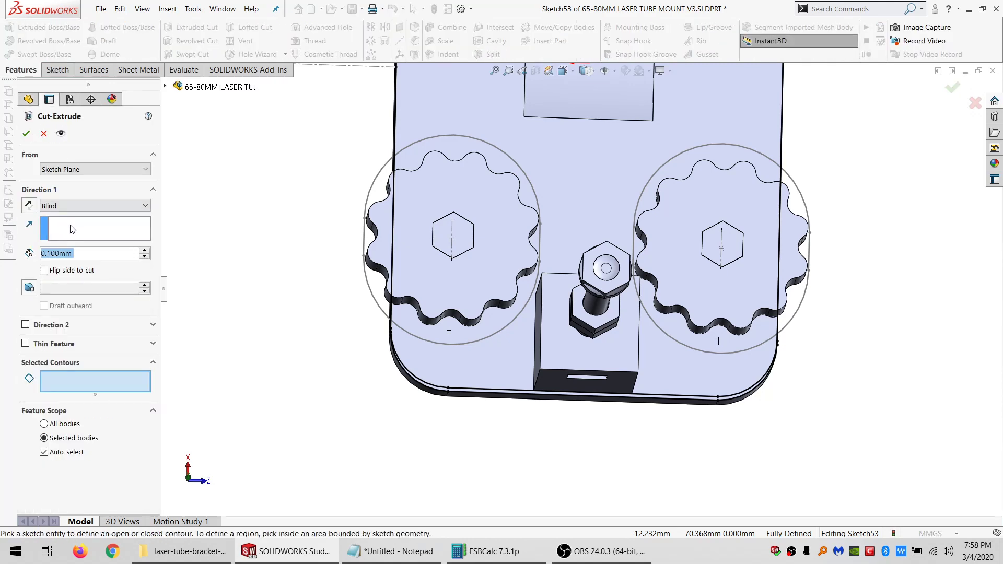
pyautogui.click(79, 206)
pyautogui.click(58, 223)
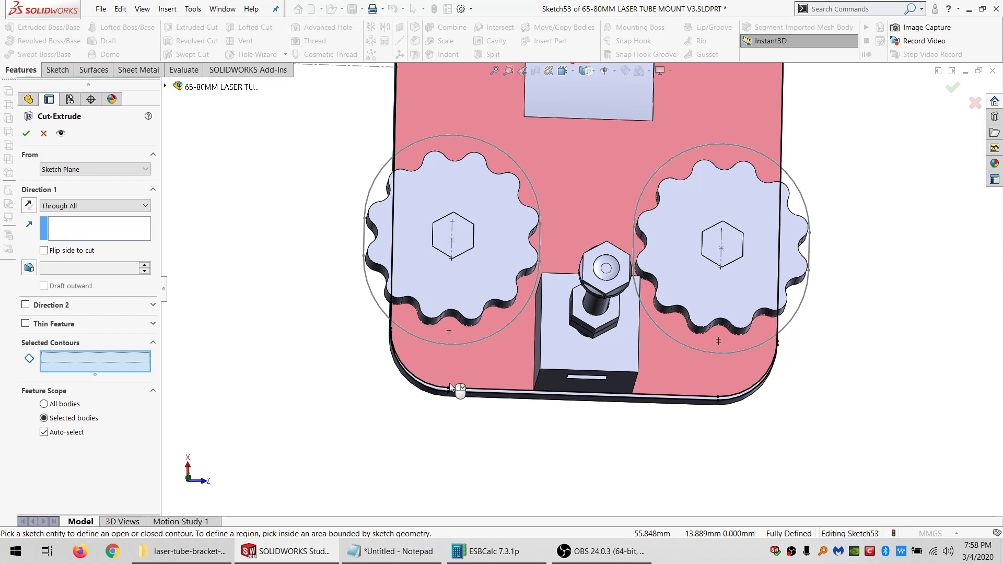
pyautogui.scroll(-5, 451, 384)
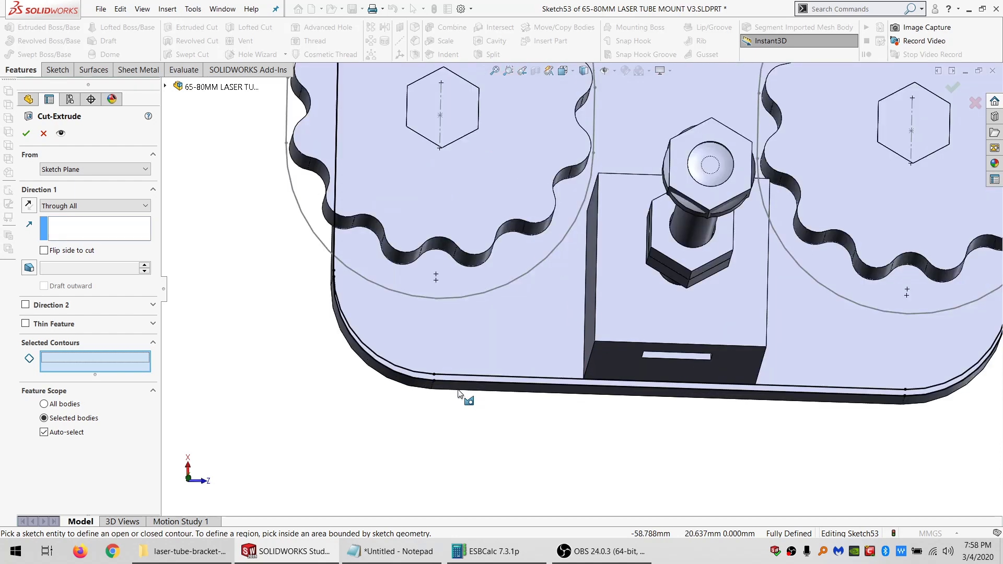
pyautogui.click(466, 328)
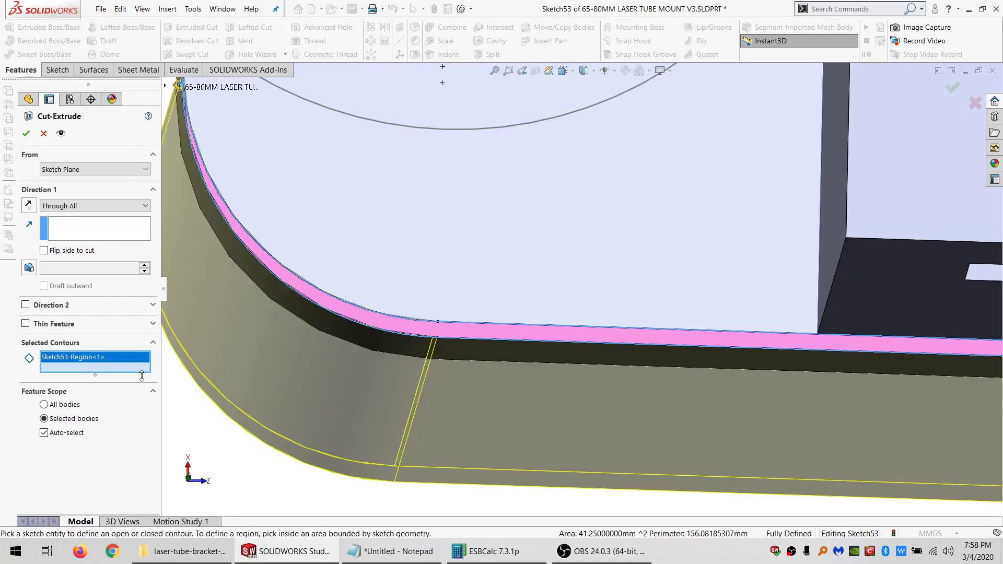
pyautogui.click(80, 434)
pyautogui.click(301, 245)
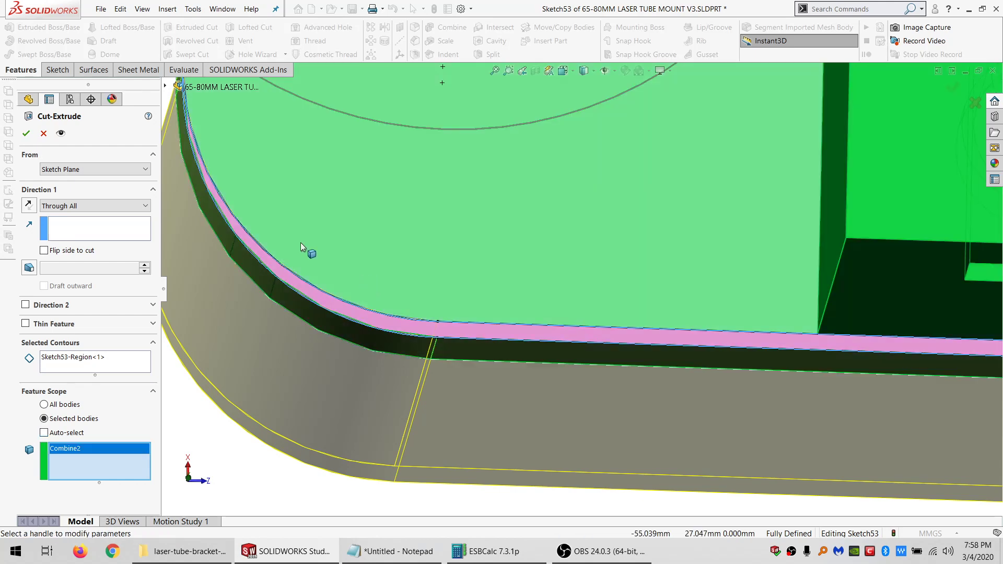
pyautogui.click(32, 134)
pyautogui.scroll(3, 465, 270)
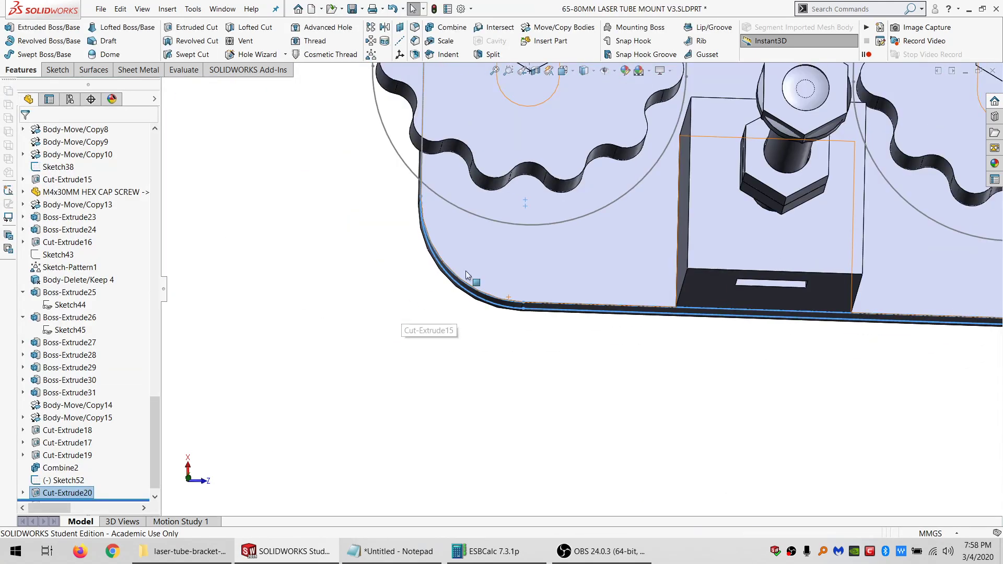
# - Collapse Folder8 in the feature tree and reopen Sketch52 for editing, viewed normal to its plane
pyautogui.click(706, 326)
pyautogui.scroll(7, 725, 299)
pyautogui.scroll(-4, 642, 271)
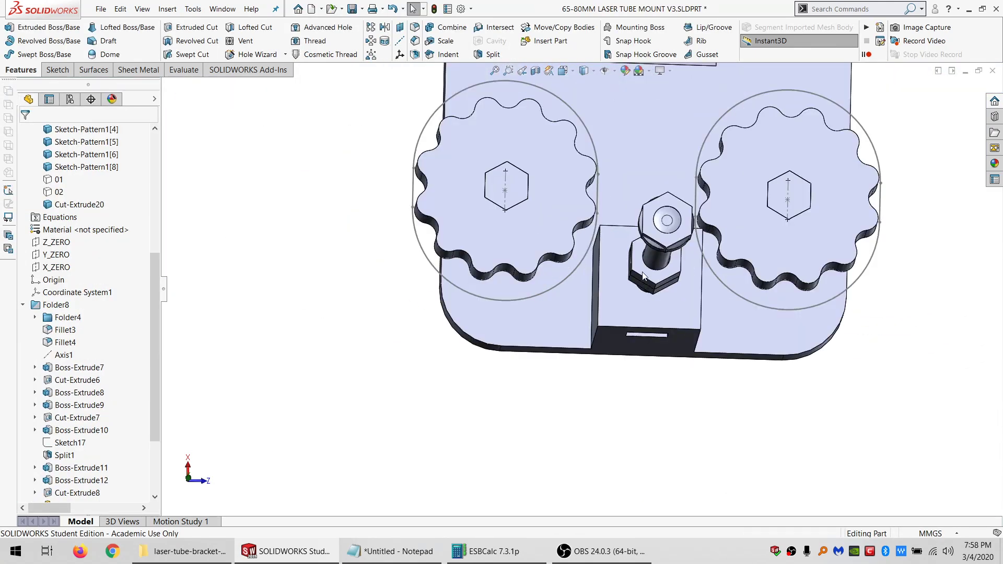
pyautogui.hotkey('ctrl', '5')
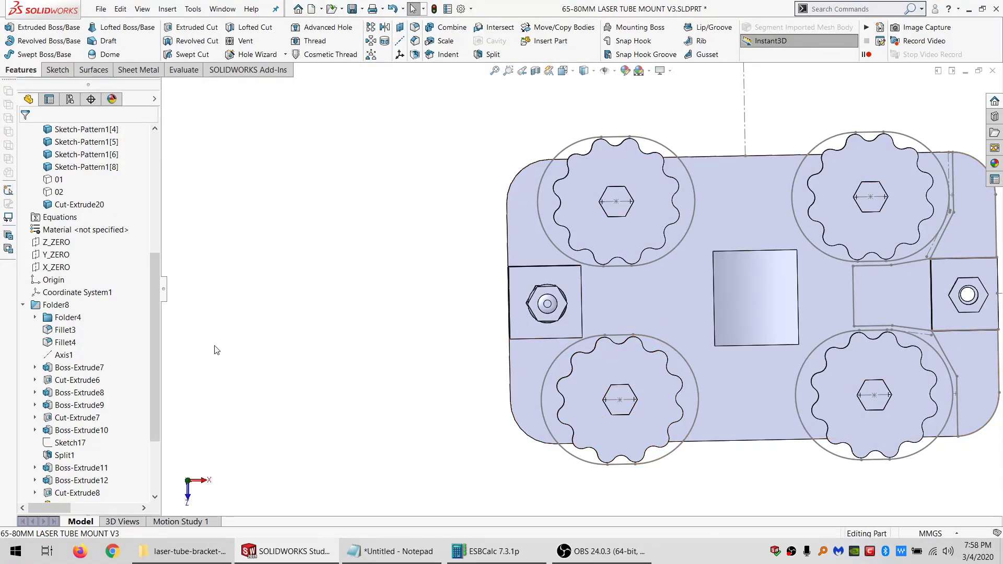
pyautogui.moveTo(152, 385); pyautogui.dragTo(151, 435)
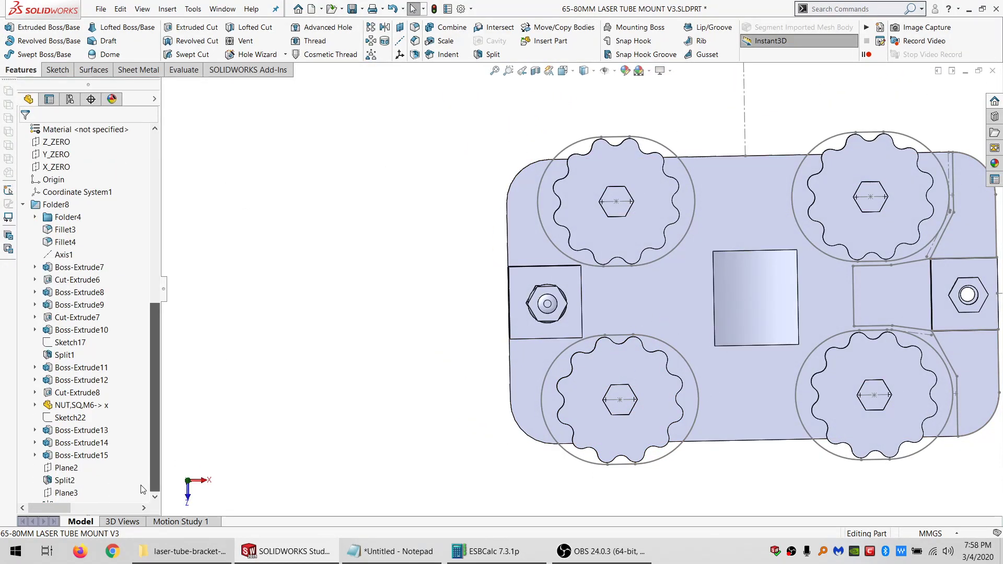
pyautogui.click(68, 484)
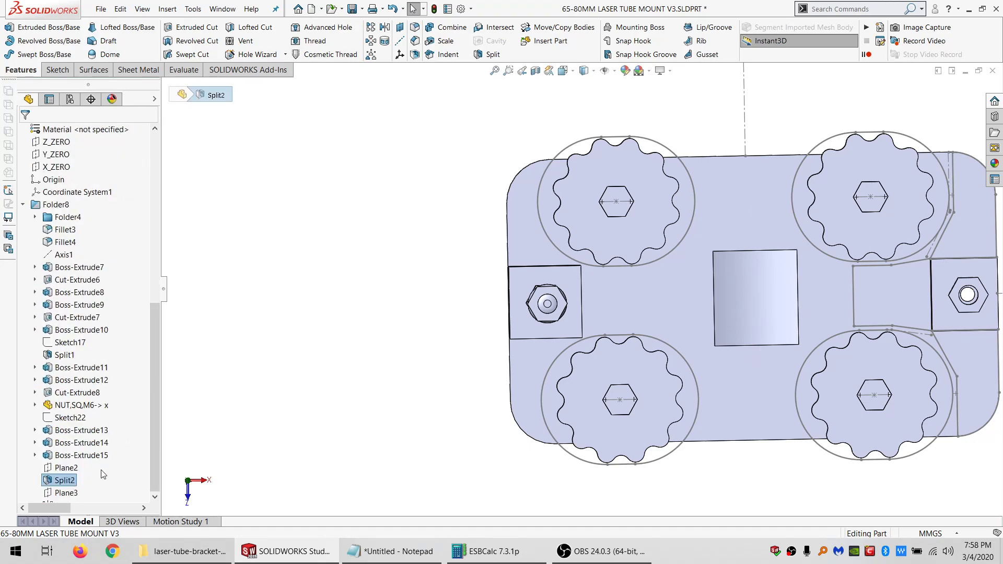
pyautogui.click(23, 205)
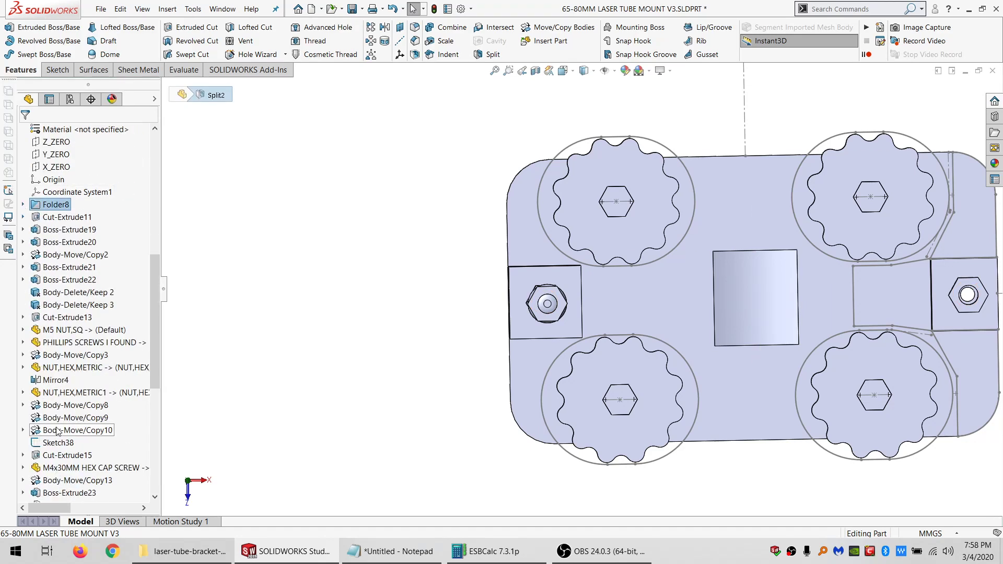
pyautogui.scroll(-8, 57, 431)
pyautogui.click(56, 473)
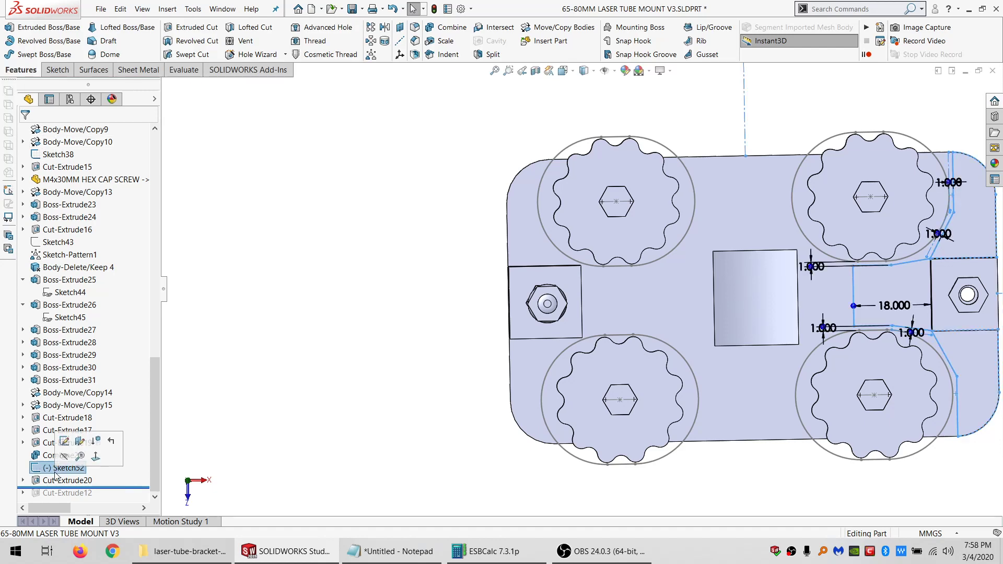
pyautogui.click(99, 466)
pyautogui.click(50, 67)
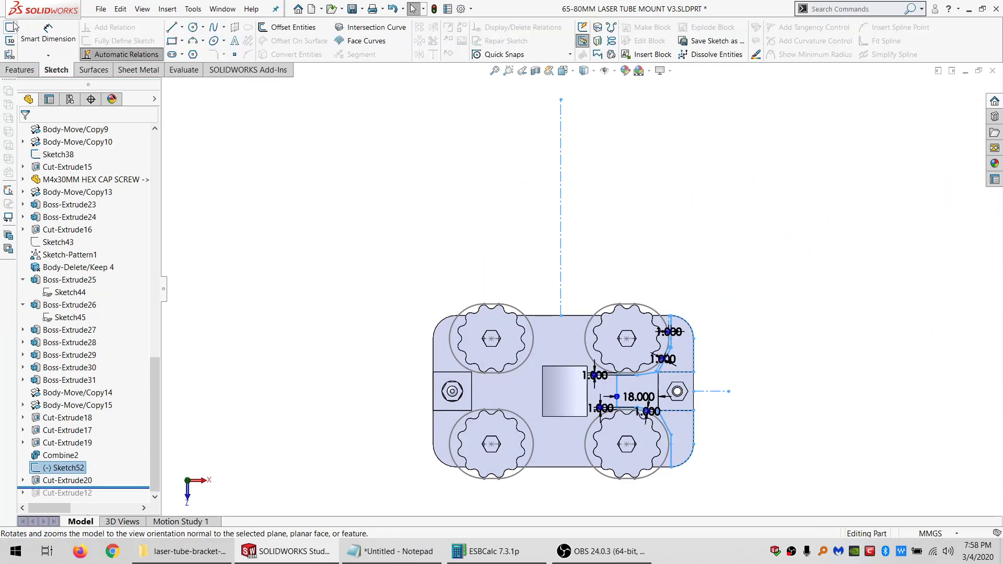
# - Sketch a closed six-line profile between the knobs joining the bolt-end nut block's two inner corners, starting about 4 mm at 30° and closing with 16.75 mm
pyautogui.scroll(-5, 496, 397)
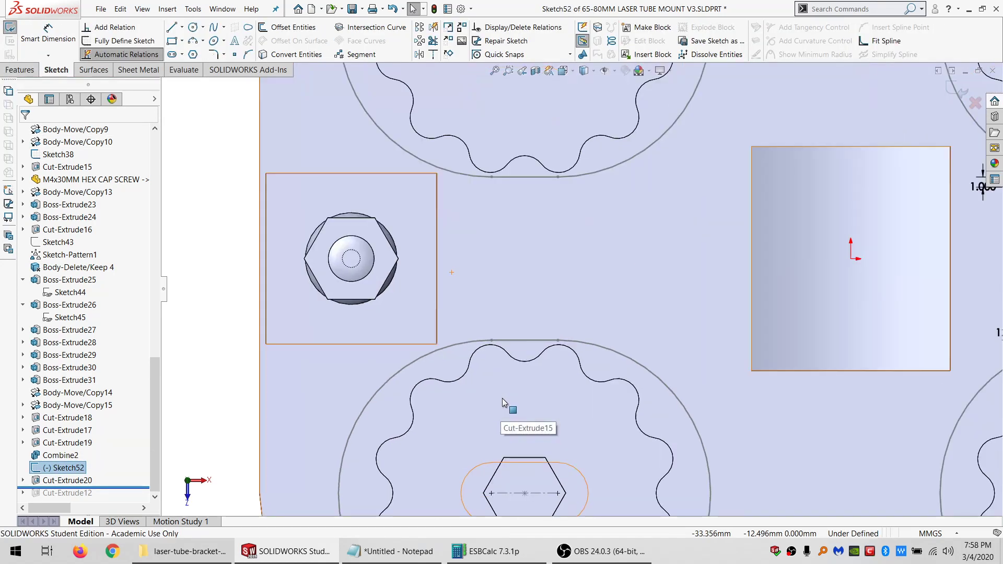
pyautogui.press('l')
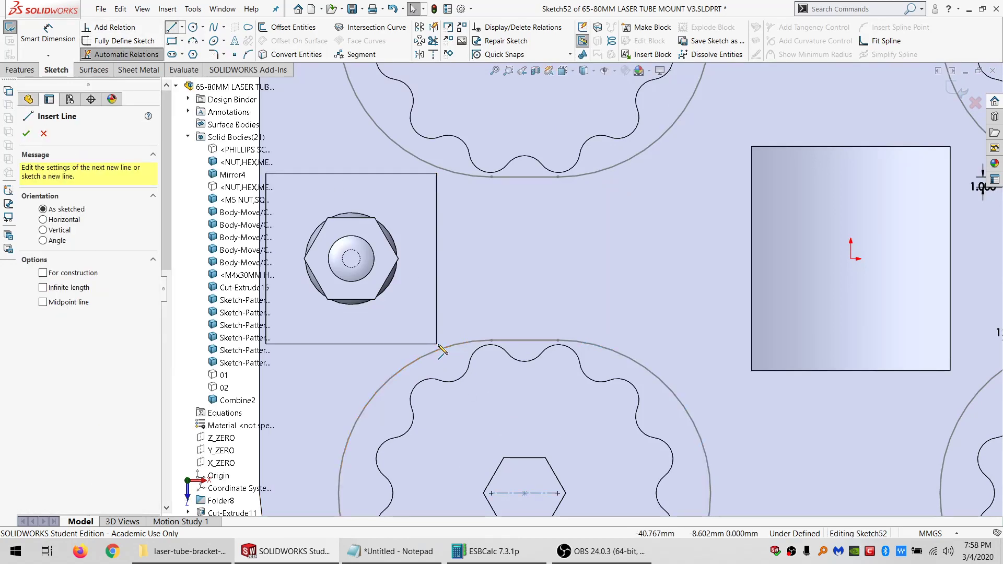
pyautogui.click(437, 344)
pyautogui.click(472, 324)
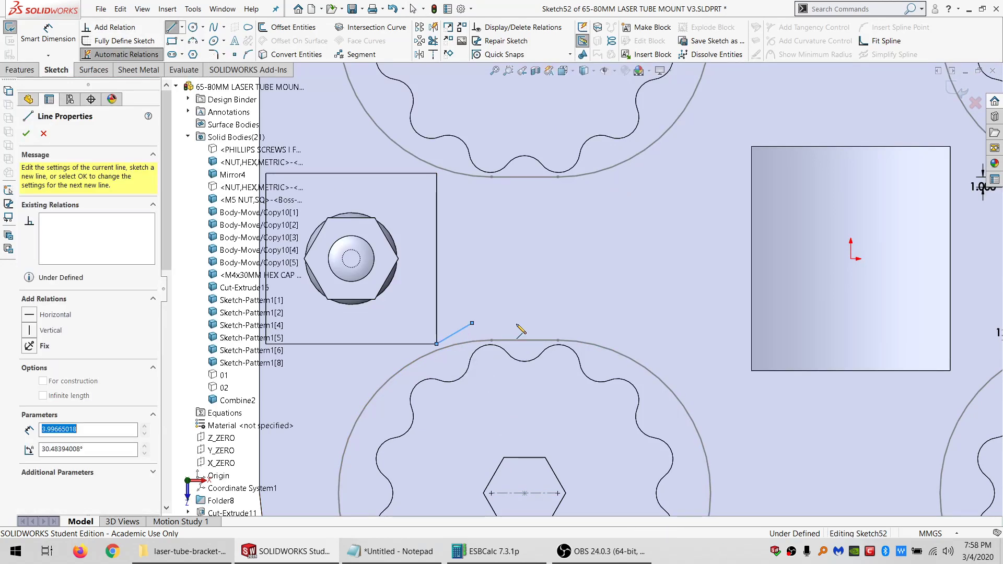
pyautogui.click(601, 325)
pyautogui.click(602, 224)
pyautogui.click(477, 224)
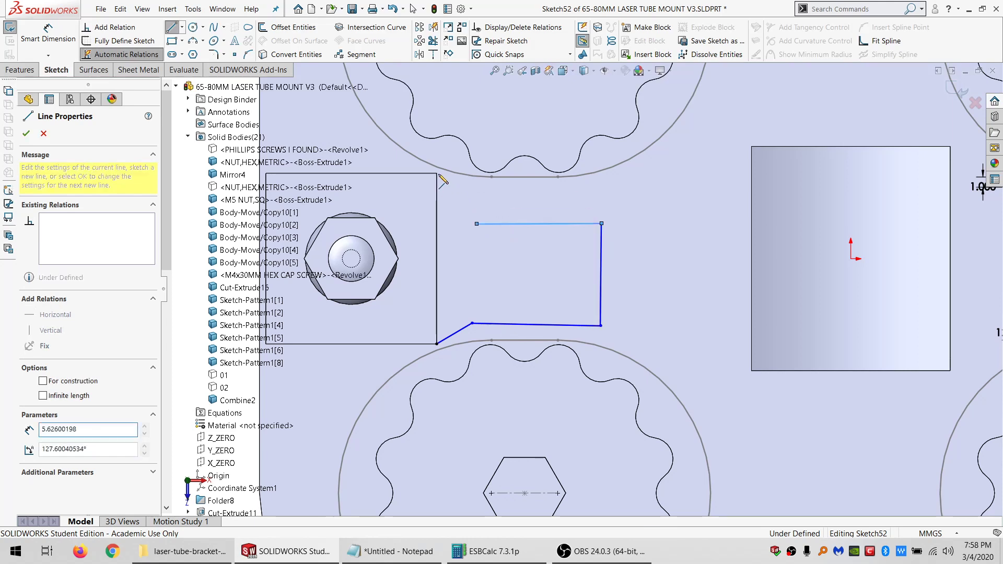
pyautogui.click(437, 174)
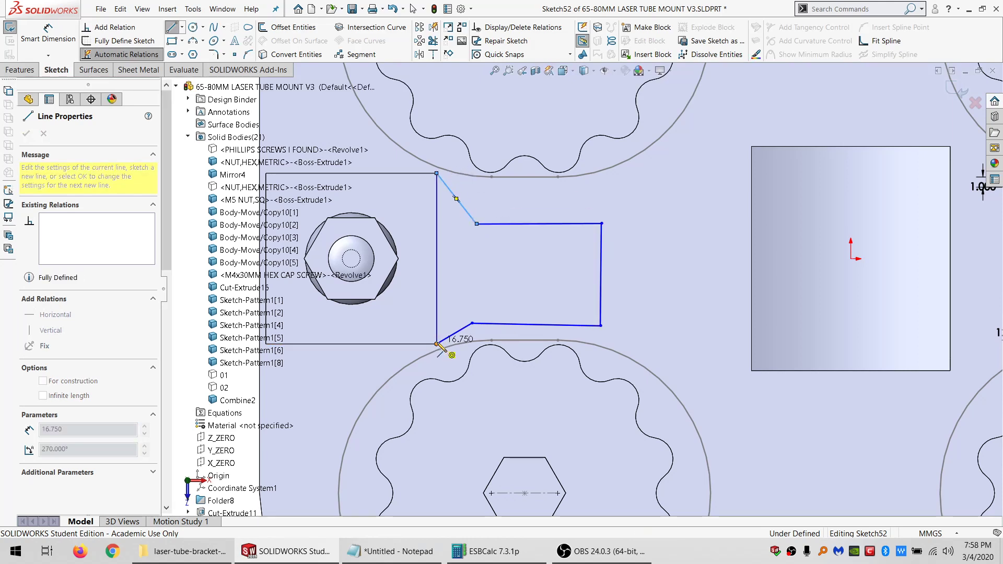
pyautogui.press('Escape')
# - Offset the whole closed profile chain outward by 1 mm with the offset dimension added
pyautogui.rightClick(455, 333)
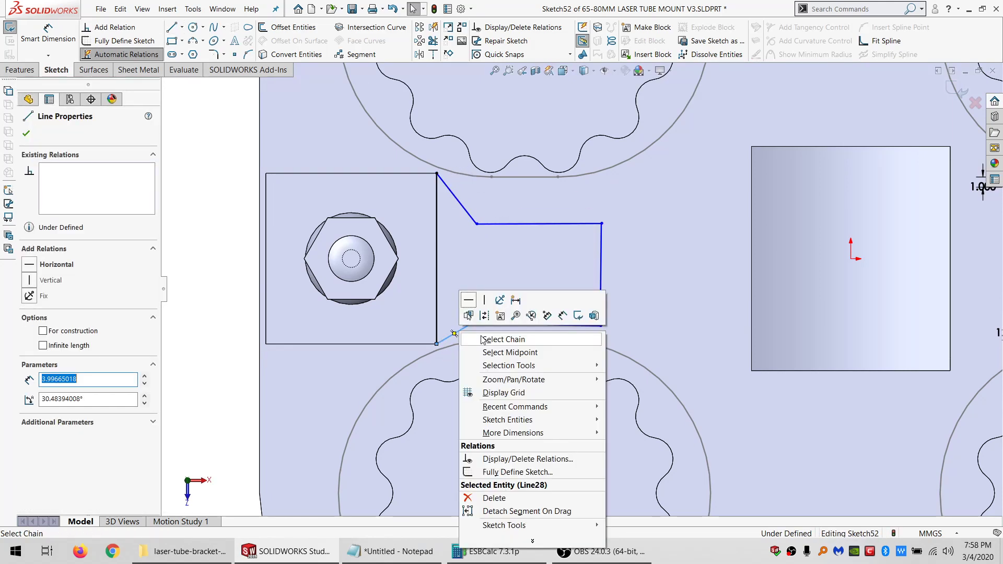
pyautogui.click(503, 340)
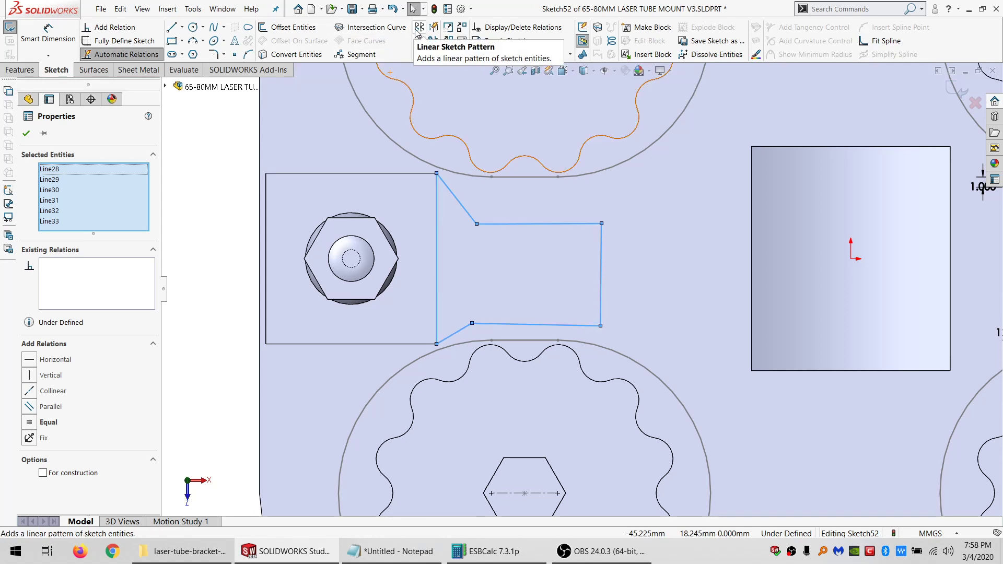
pyautogui.click(307, 29)
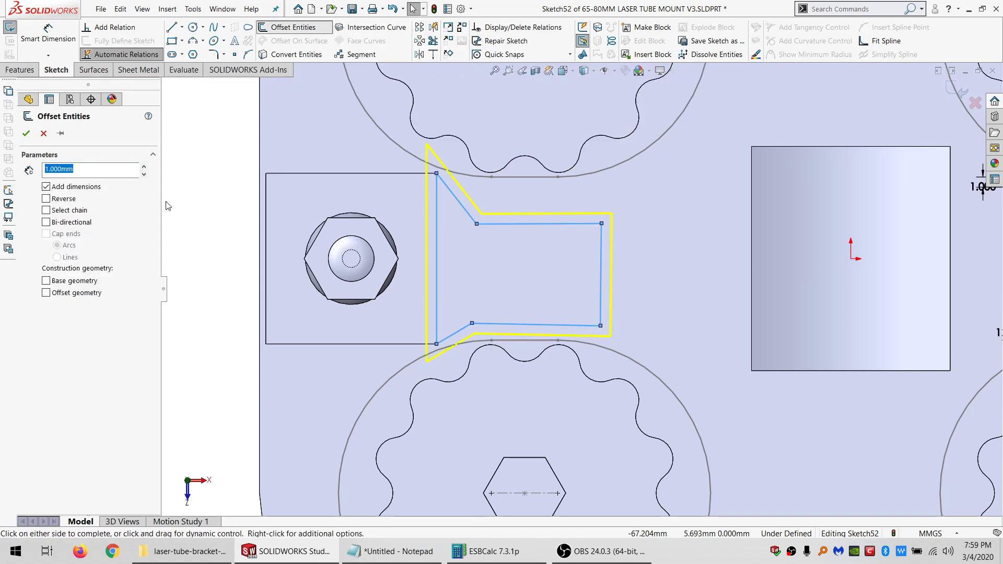
pyautogui.click(27, 135)
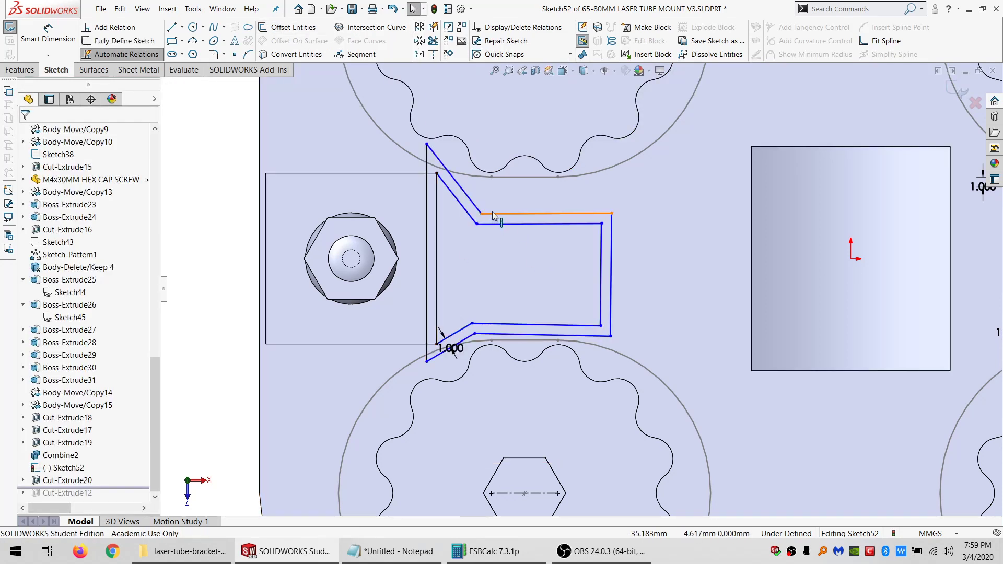
# - Convert the whole 1 mm offset outline chain to construction geometry
pyautogui.rightClick(491, 216)
pyautogui.click(528, 219)
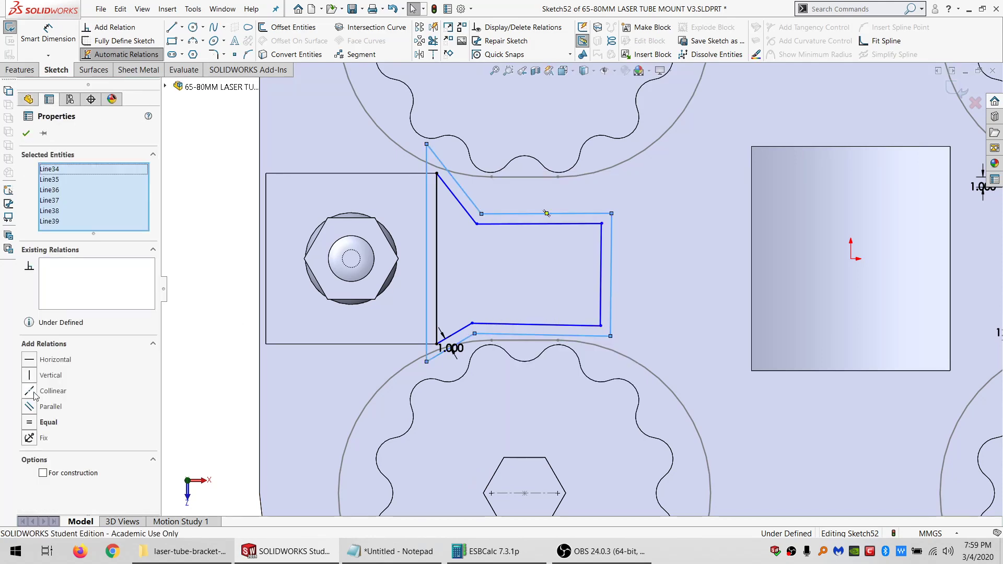
pyautogui.click(52, 476)
pyautogui.press('Escape')
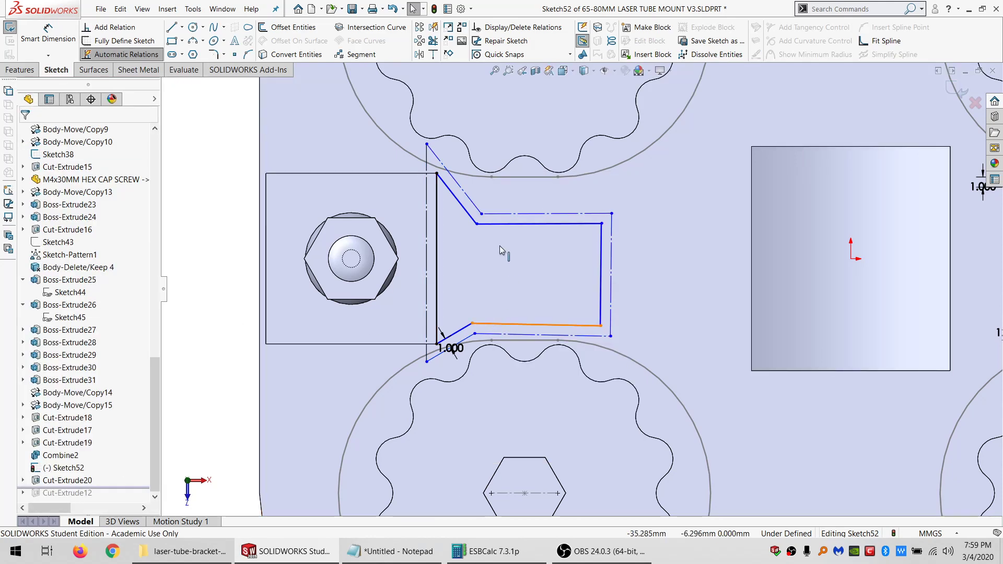
# - Make the inner profile's two long lines between the knobs parallel and equal in length
pyautogui.click(490, 225)
pyautogui.keyDown('ctrl'); pyautogui.click(490, 224); pyautogui.keyUp('ctrl')
pyautogui.click(45, 384)
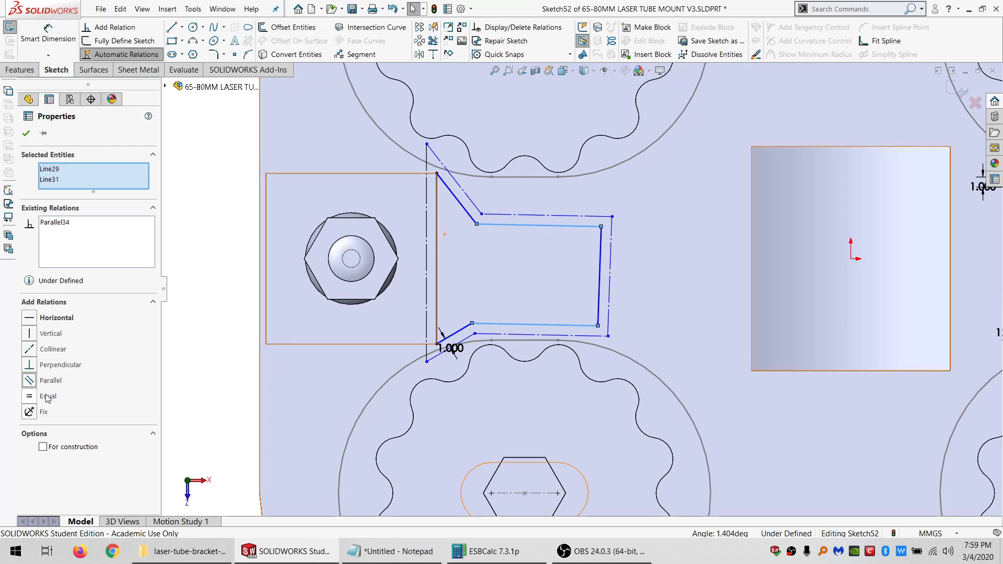
pyautogui.click(45, 396)
pyautogui.press('Escape')
# - Dimension the distance from the profile line on the nut block to the profile's far corner as 18 mm
pyautogui.click(50, 37)
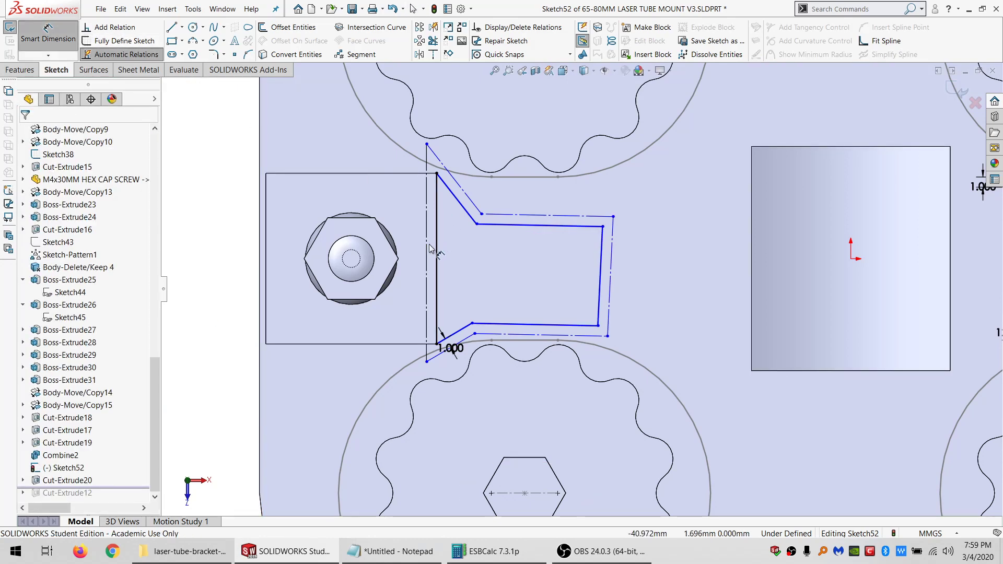
pyautogui.click(604, 227)
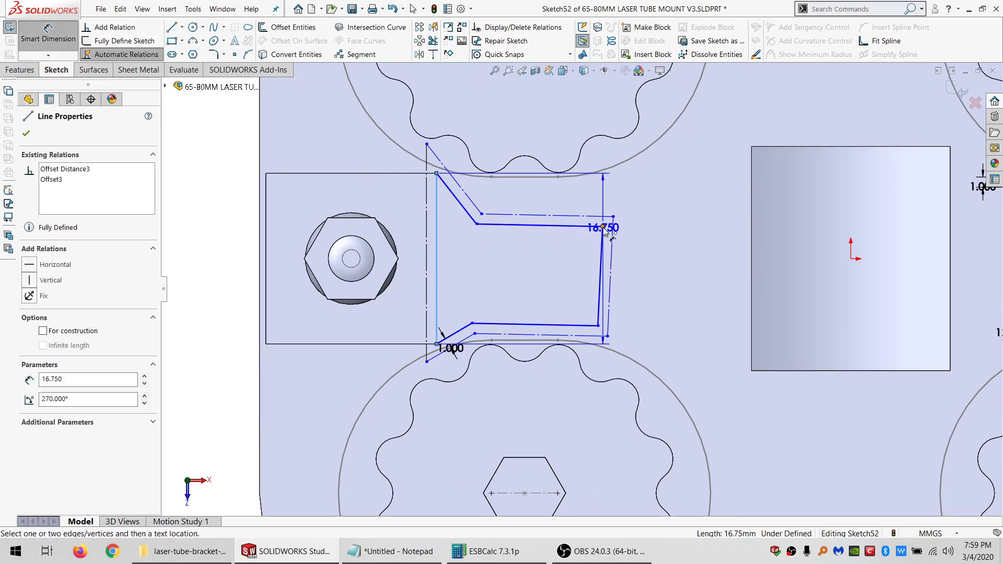
pyautogui.click(532, 276)
pyautogui.write('18')
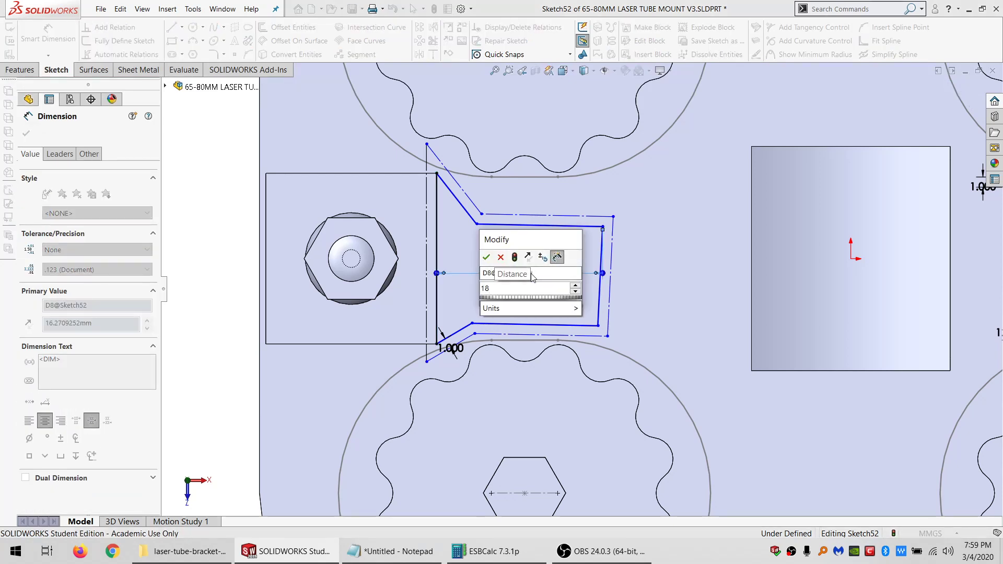
pyautogui.press('Return')
pyautogui.press('Escape')
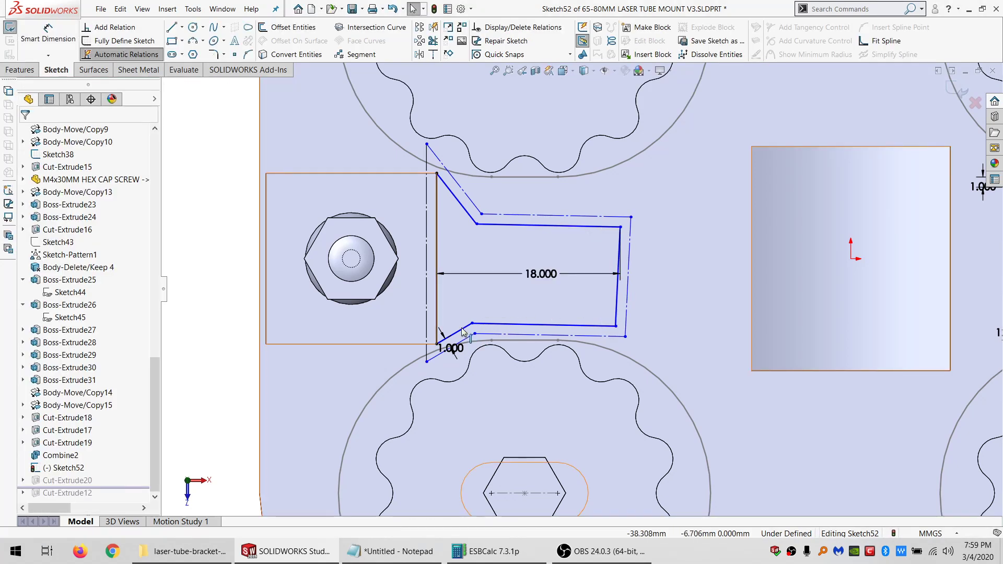
# - Make the two angled lines at the nut block corners equal in length
pyautogui.click(471, 217)
pyautogui.keyDown('ctrl'); pyautogui.click(454, 333); pyautogui.keyUp('ctrl')
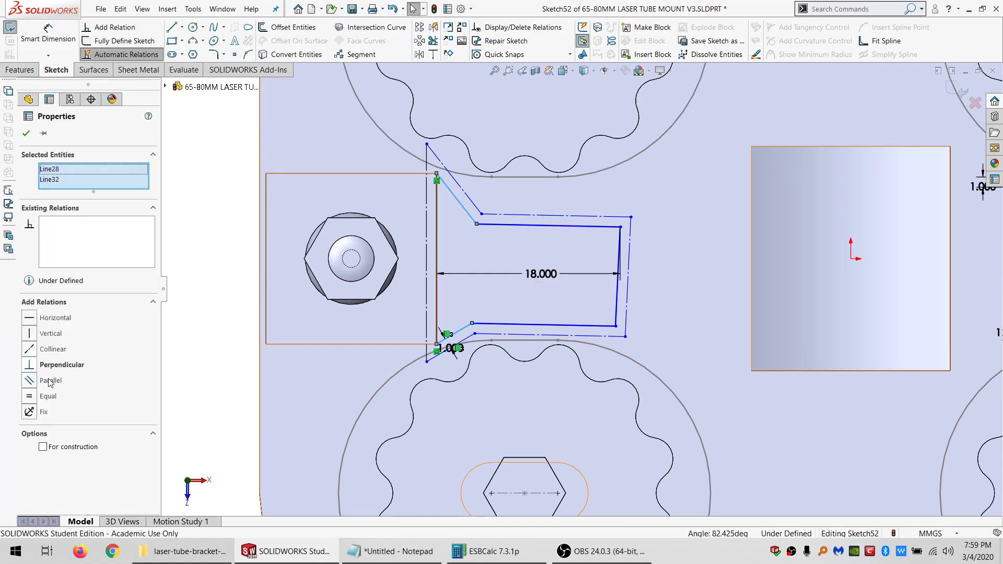
pyautogui.click(56, 394)
pyautogui.press('Escape')
# - Try to make the upper angled construction line tangent to the upper knob's clearance arc
pyautogui.click(471, 174)
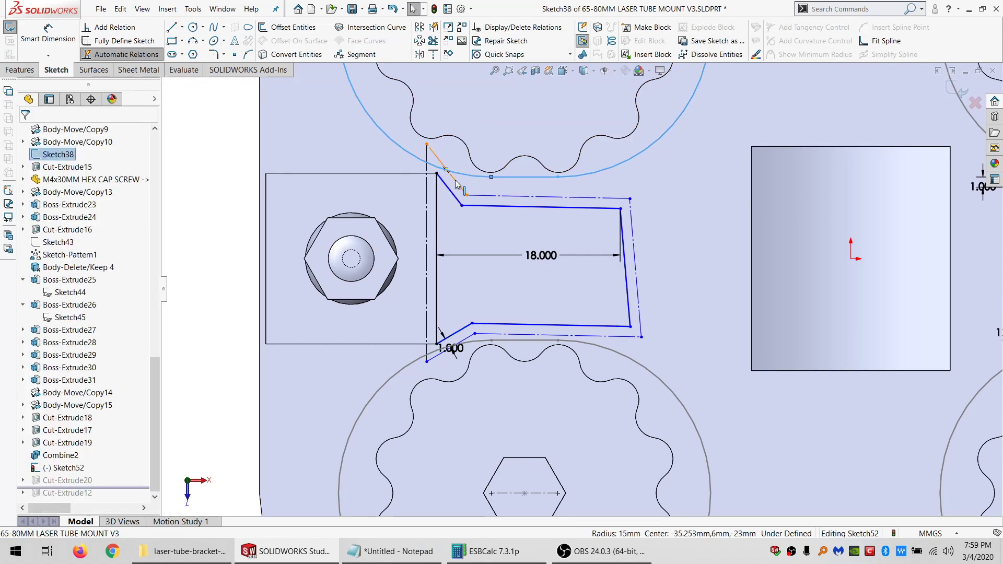
pyautogui.keyDown('ctrl'); pyautogui.click(454, 178); pyautogui.keyUp('ctrl')
pyautogui.click(30, 318)
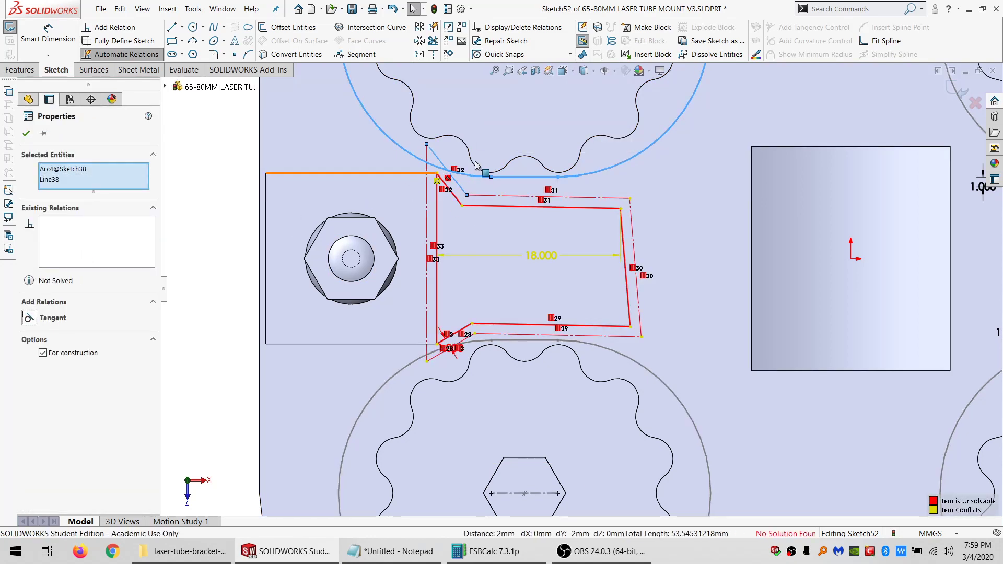
pyautogui.press('Escape')
pyautogui.hotkey('ctrl', 'z')
# - Make the two long offset construction lines collinear with the flat segments of the upper and lower knob clearance outlines
pyautogui.click(506, 196)
pyautogui.keyDown('ctrl'); pyautogui.click(509, 177); pyautogui.keyUp('ctrl')
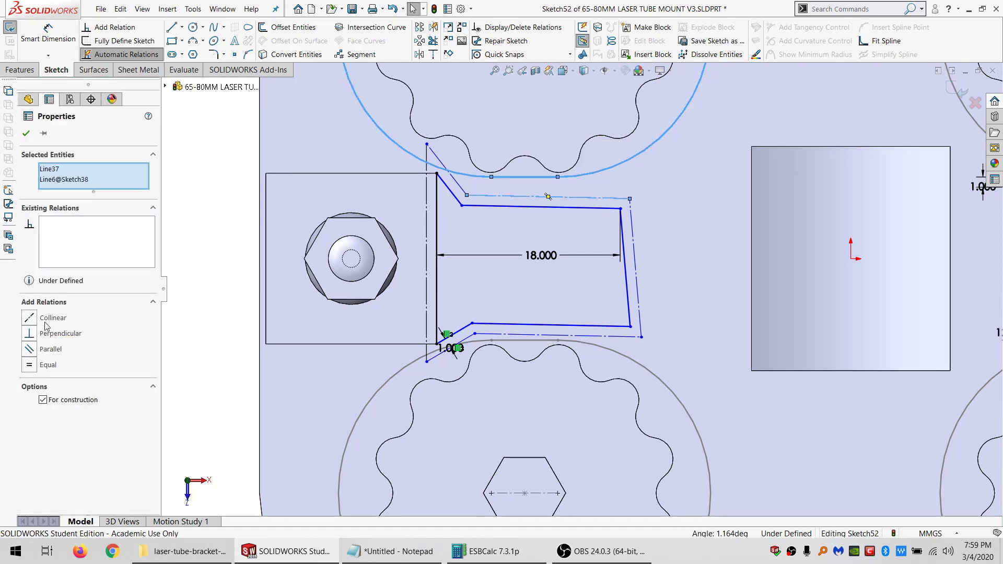
pyautogui.click(46, 323)
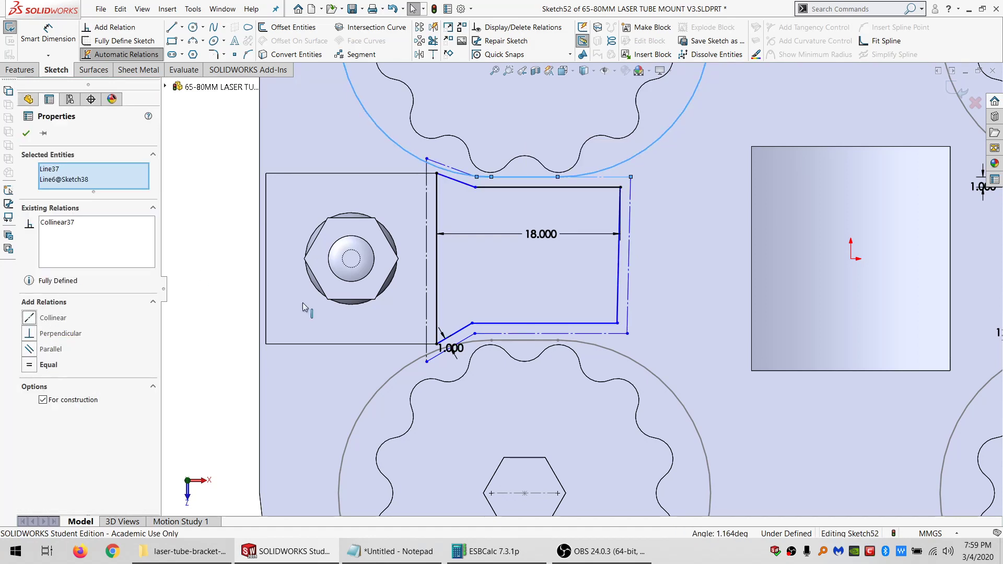
pyautogui.click(514, 341)
pyautogui.keyDown('ctrl'); pyautogui.click(512, 335); pyautogui.keyUp('ctrl')
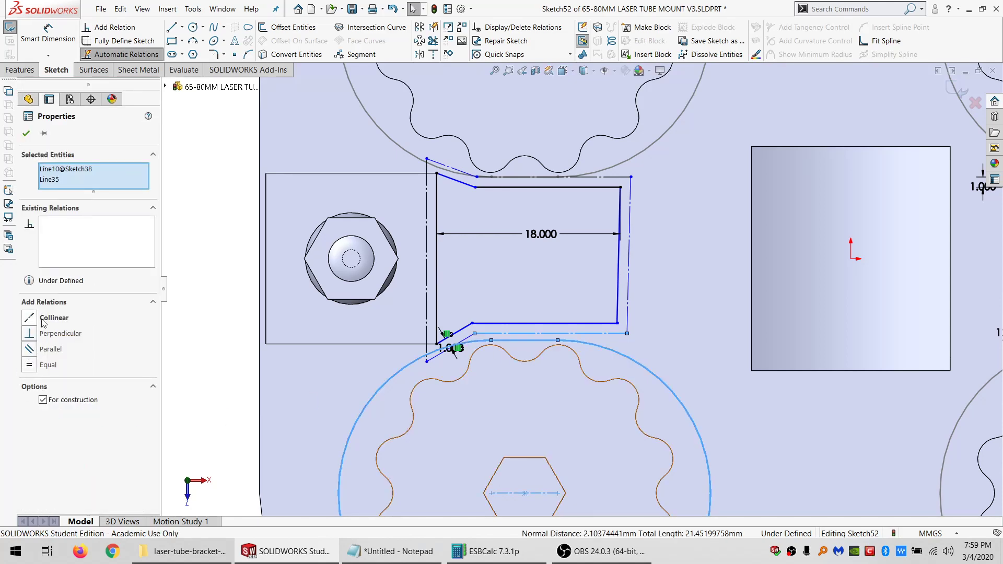
pyautogui.click(43, 323)
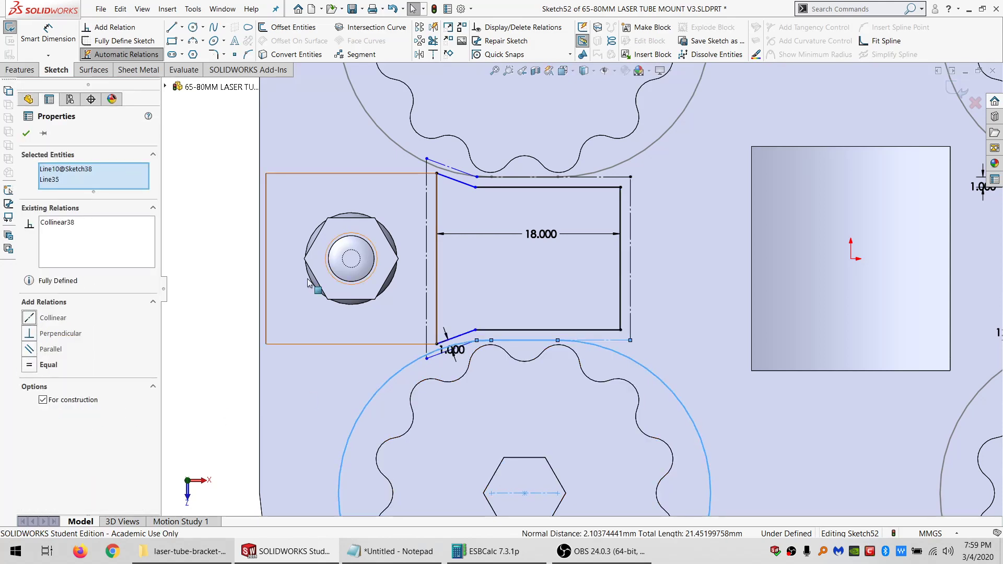
# - Dimension the angle between the upper angled profile line and the profile line along the nut block as 45°
pyautogui.click(426, 161)
pyautogui.scroll(-1, 426, 158)
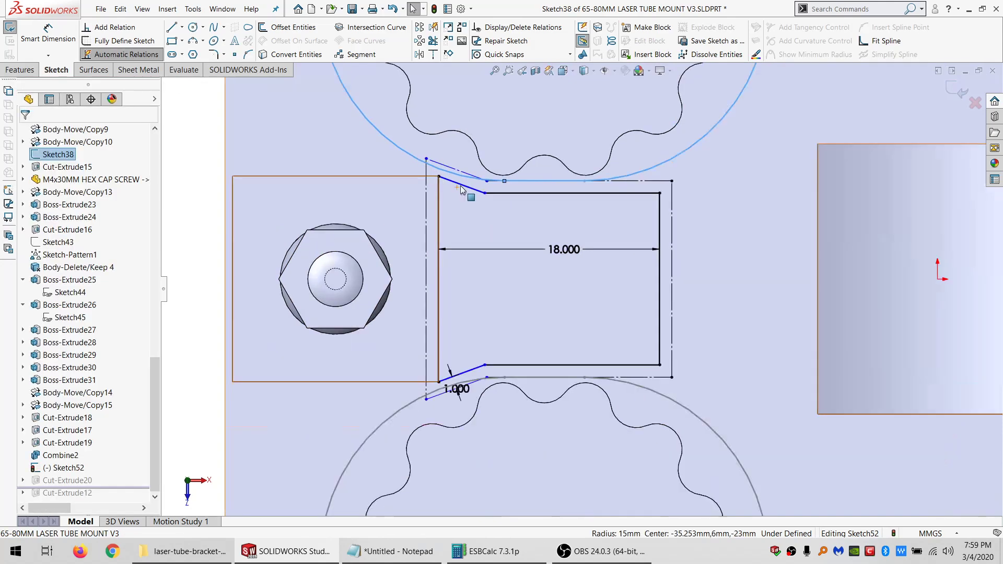
pyautogui.scroll(-5, 462, 190)
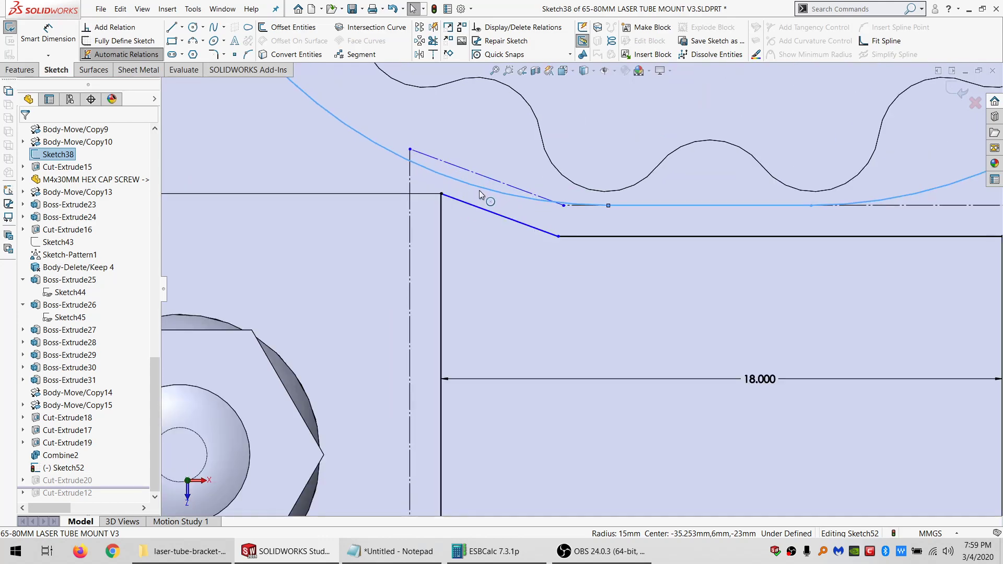
pyautogui.scroll(5, 527, 247)
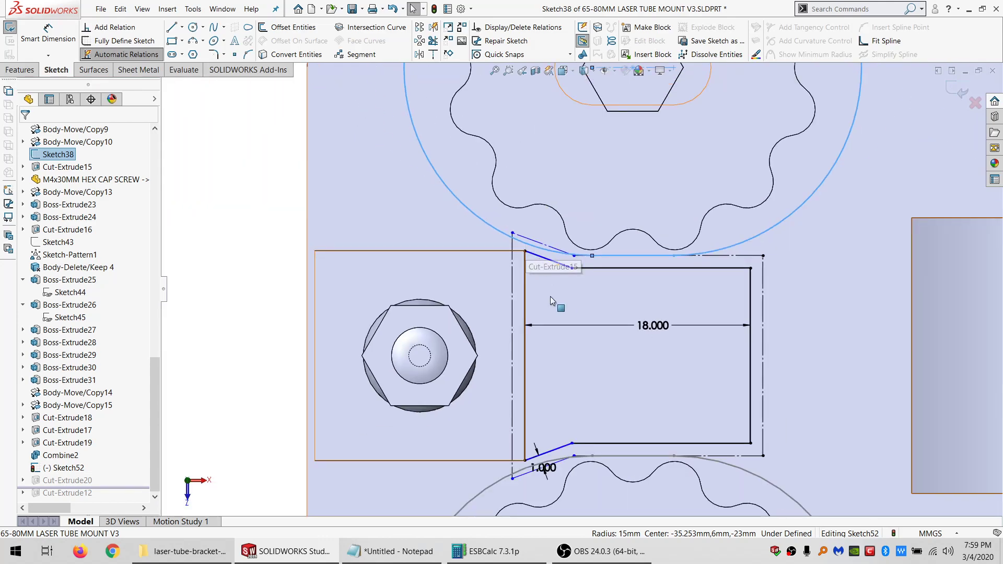
pyautogui.click(183, 160)
pyautogui.click(50, 52)
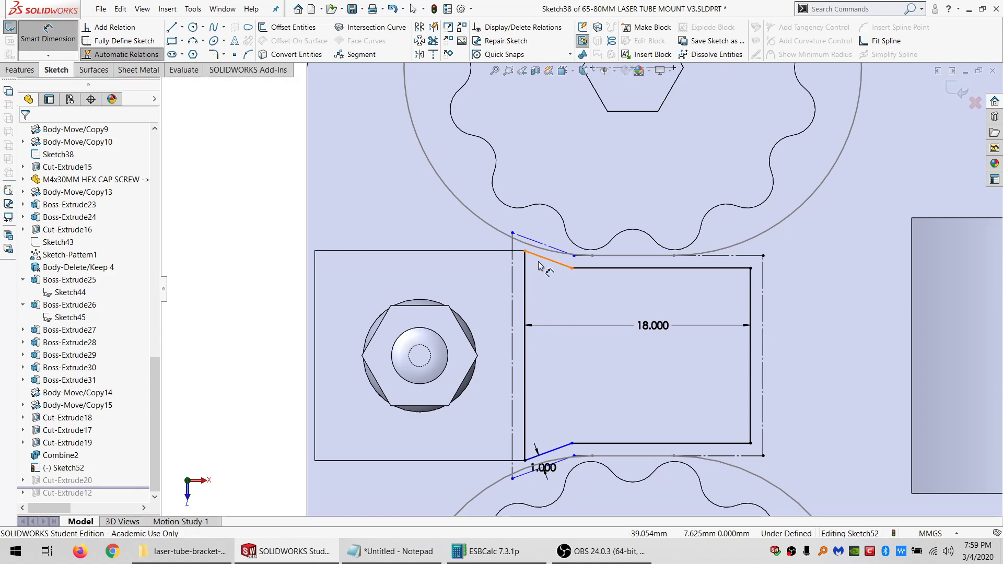
pyautogui.click(539, 263)
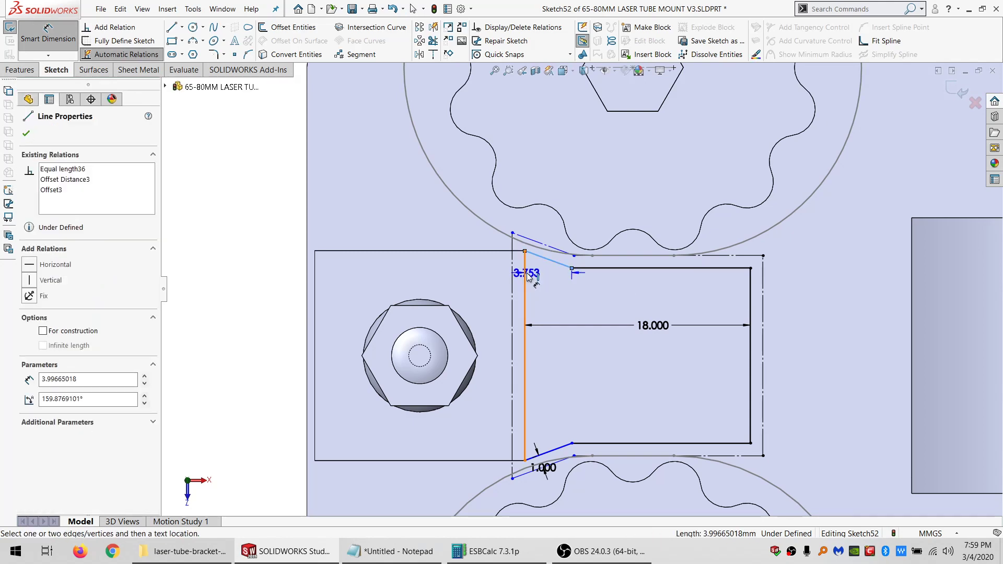
pyautogui.click(527, 277)
pyautogui.click(560, 283)
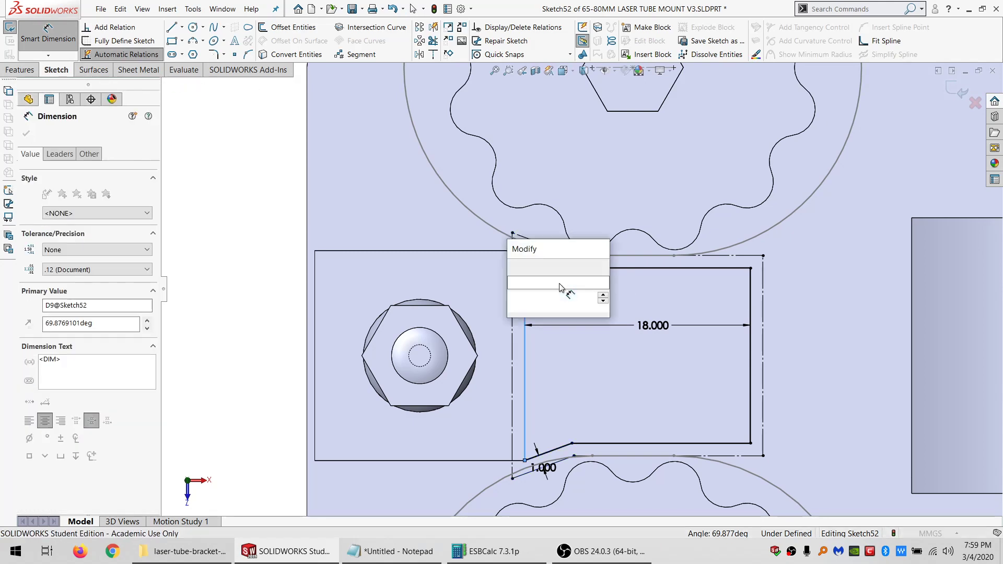
pyautogui.write('45')
pyautogui.press('Return')
pyautogui.press('Escape')
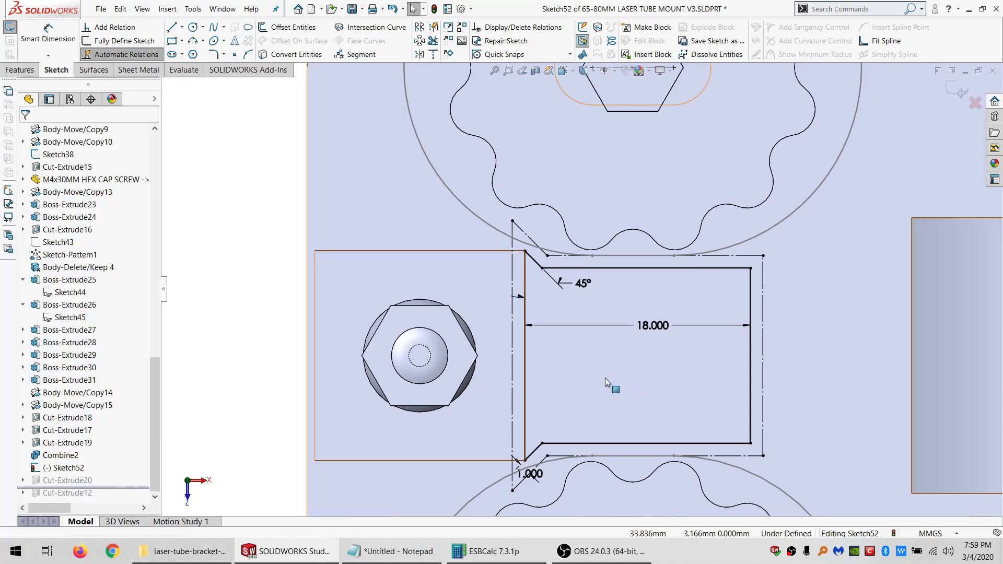
# - Exit the profile sketch and start a new sketch on the side face of the bolt-end nut block
pyautogui.scroll(3, 605, 378)
pyautogui.scroll(-1, 561, 415)
pyautogui.moveTo(576, 370)
pyautogui.mouseDown(button='middle')
pyautogui.moveTo(566, 336)
pyautogui.moveTo(559, 398)
pyautogui.moveTo(603, 332)
pyautogui.moveTo(596, 285)
pyautogui.mouseUp(button='middle')
pyautogui.scroll(4, 608, 322)
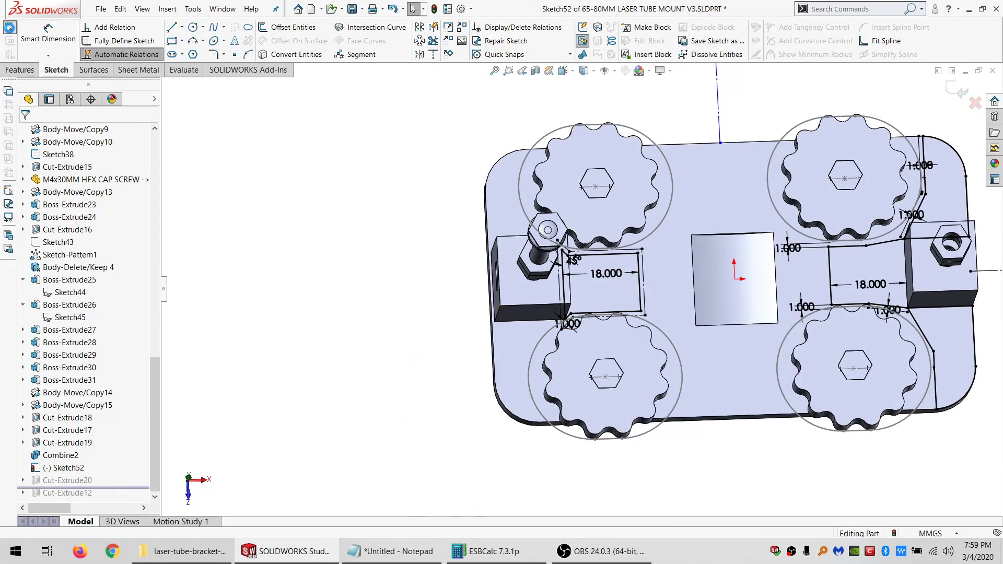
pyautogui.scroll(-1, 555, 374)
pyautogui.moveTo(556, 374); pyautogui.dragTo(521, 284, button='middle')
pyautogui.scroll(-2, 522, 287)
pyautogui.click(522, 283)
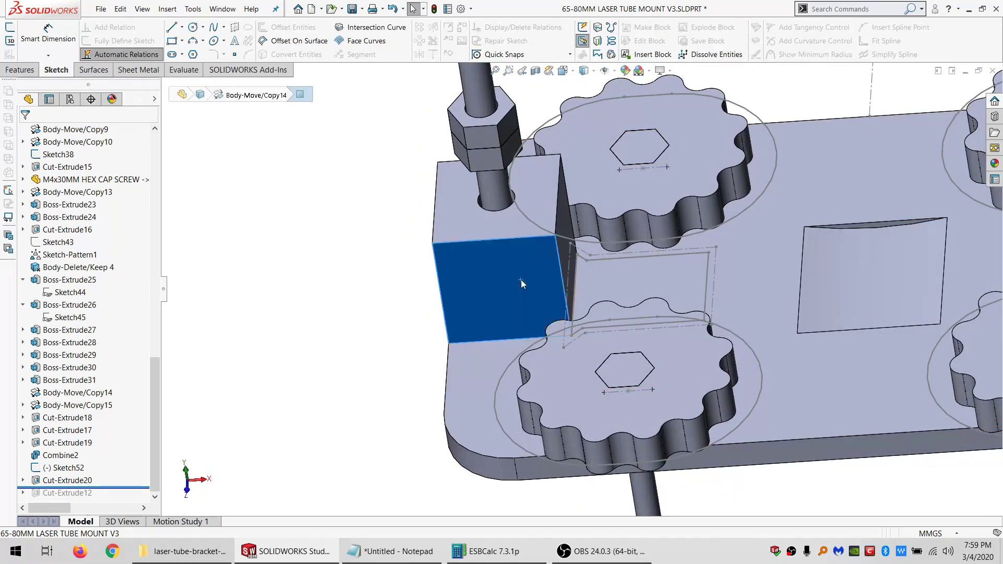
pyautogui.click(13, 30)
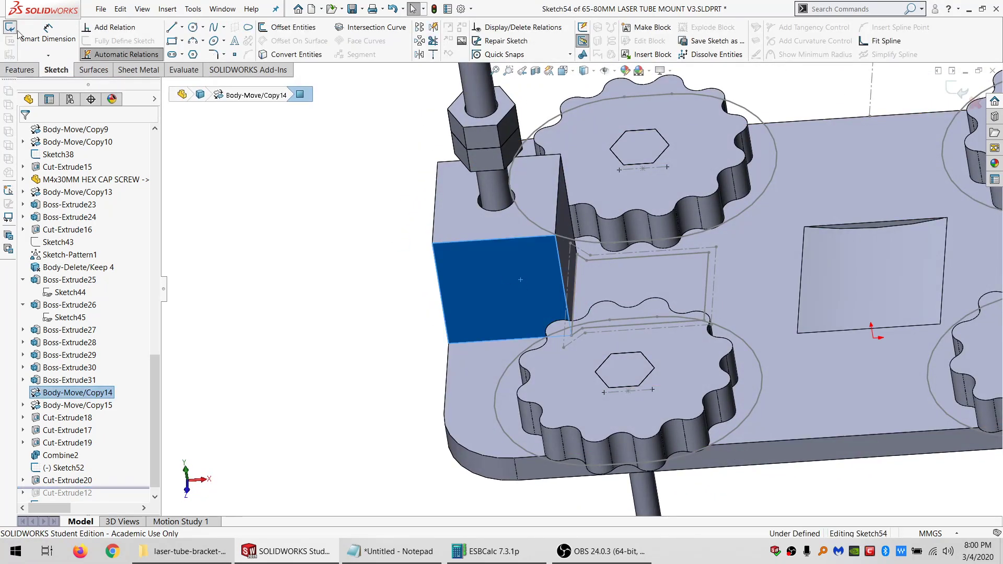
# - Sketch a closed triangle from the block face's upper inner corner down to the plate and outward, with a sloping side about 31.2 mm long
pyautogui.click(172, 27)
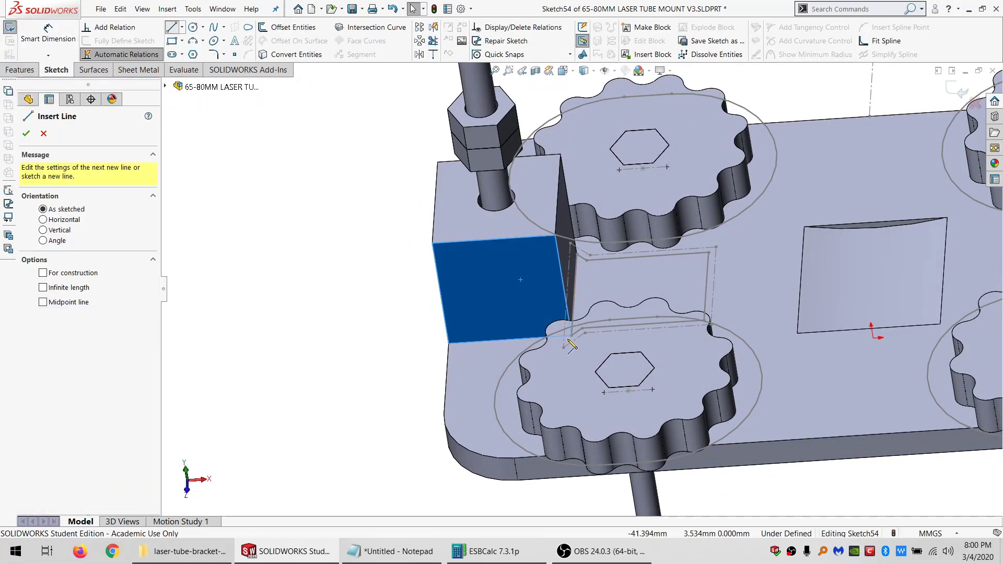
pyautogui.click(555, 236)
pyautogui.click(525, 339)
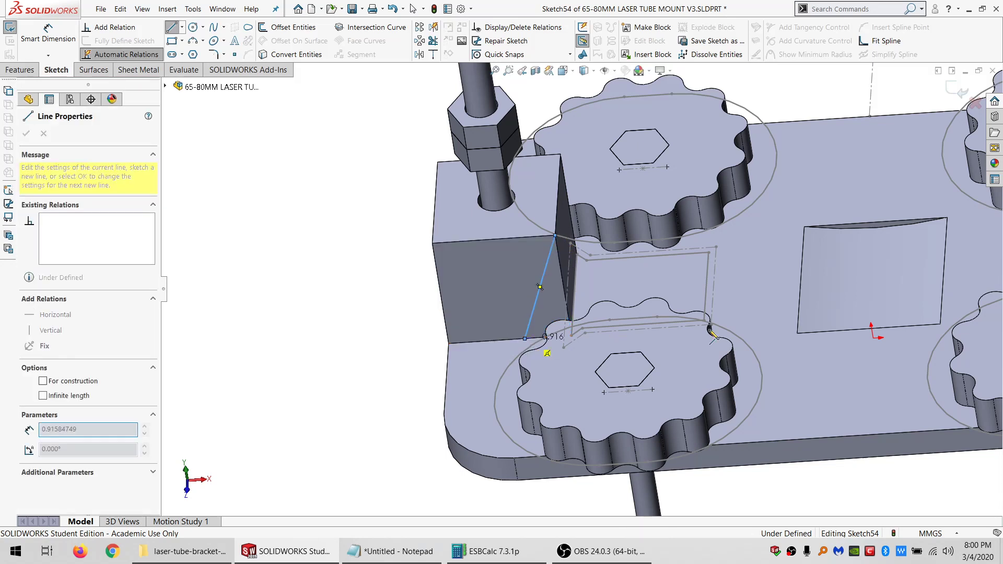
pyautogui.click(758, 324)
pyautogui.click(555, 236)
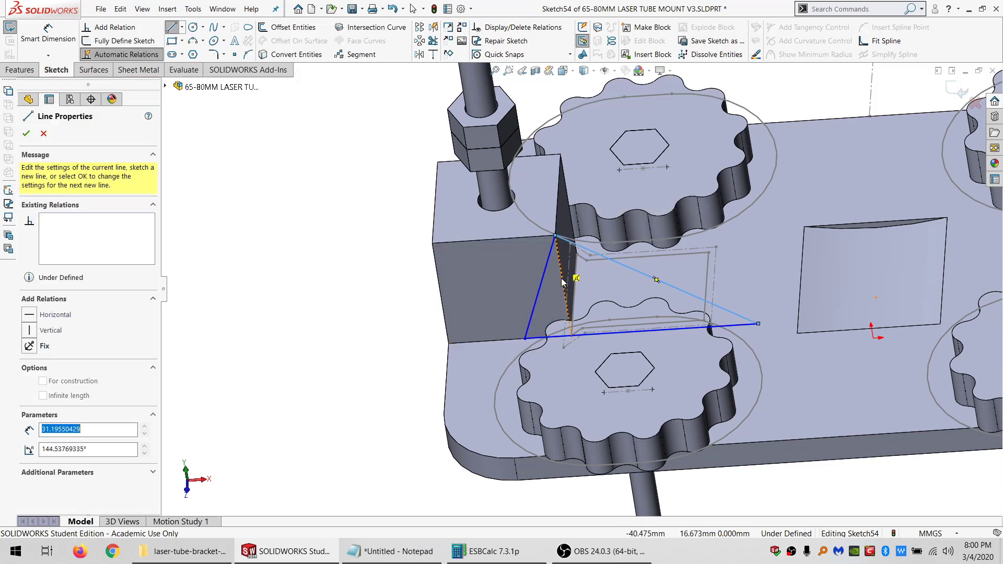
pyautogui.press('Escape')
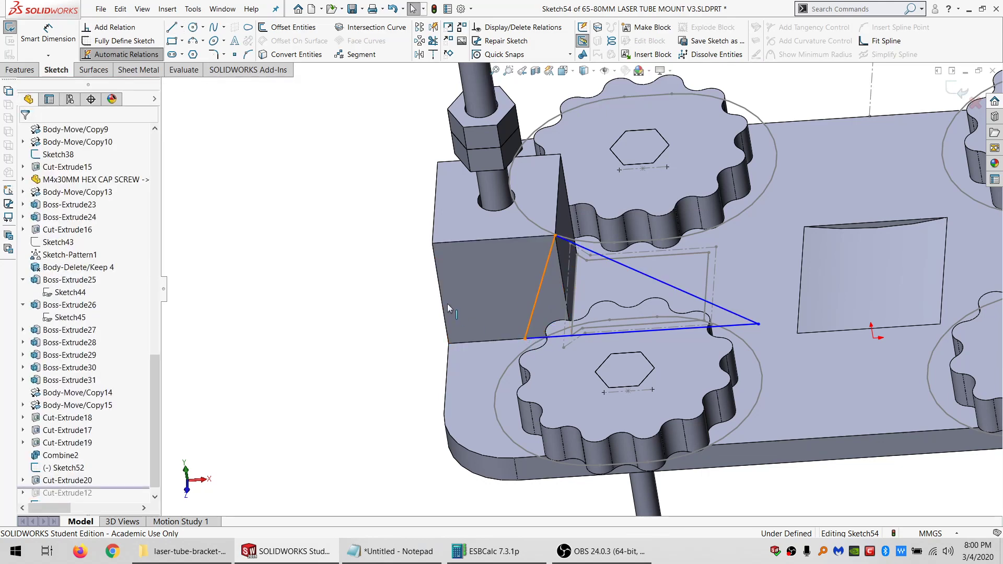
# - Make the triangle's short side parallel to the outer vertical edge of the block face
pyautogui.keyDown('ctrl'); pyautogui.click(443, 301); pyautogui.keyUp('ctrl')
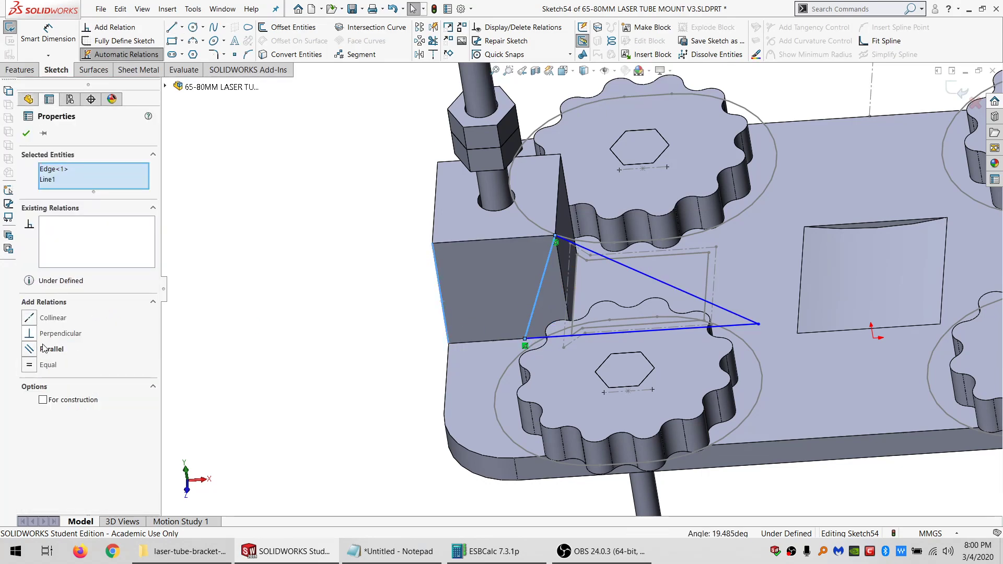
pyautogui.click(45, 350)
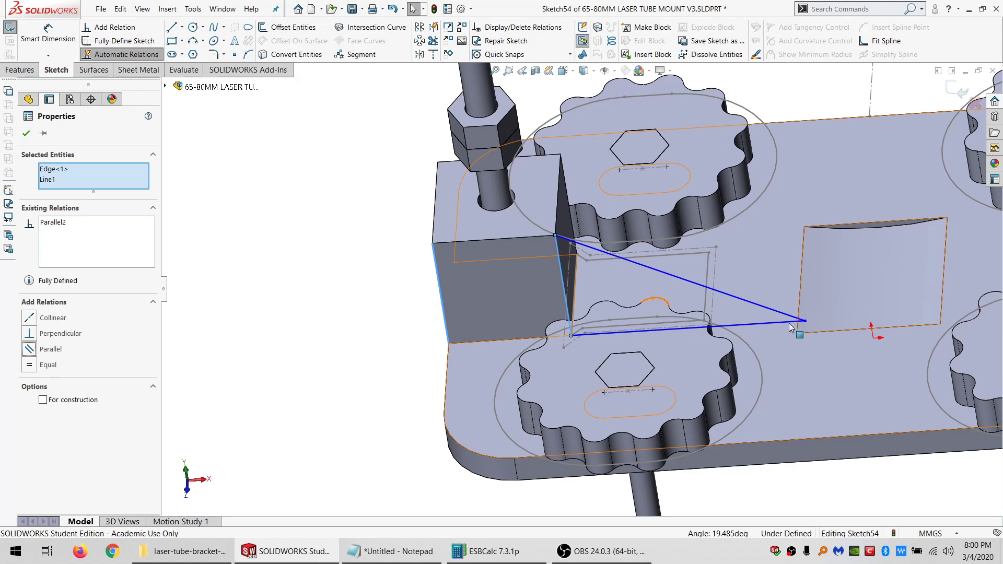
pyautogui.click(285, 161)
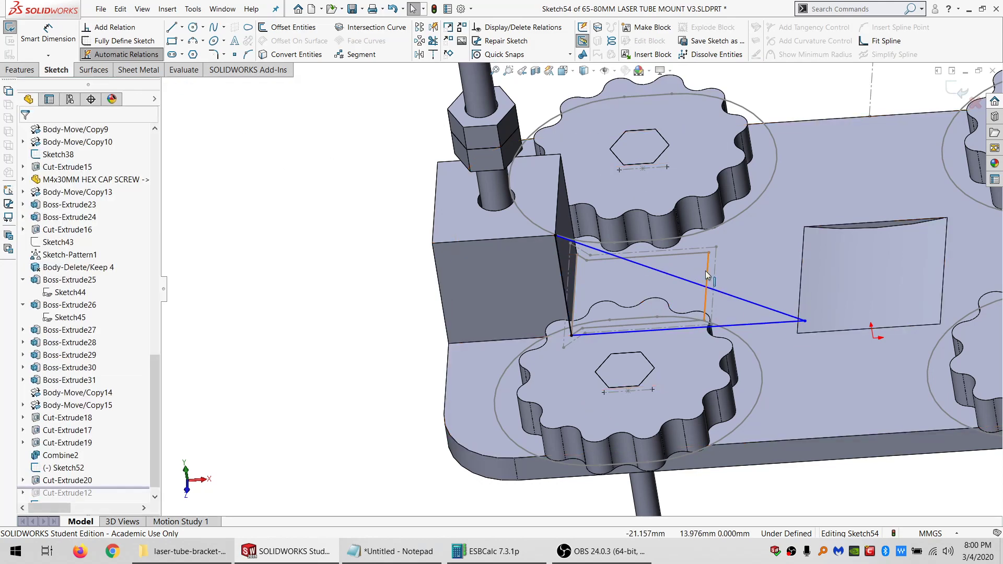
# - Try to apply a Pierce relation between the triangle's outer corner and the far end line of the Sketch52 profile
pyautogui.click(706, 271)
pyautogui.keyDown('ctrl'); pyautogui.click(805, 321); pyautogui.keyUp('ctrl')
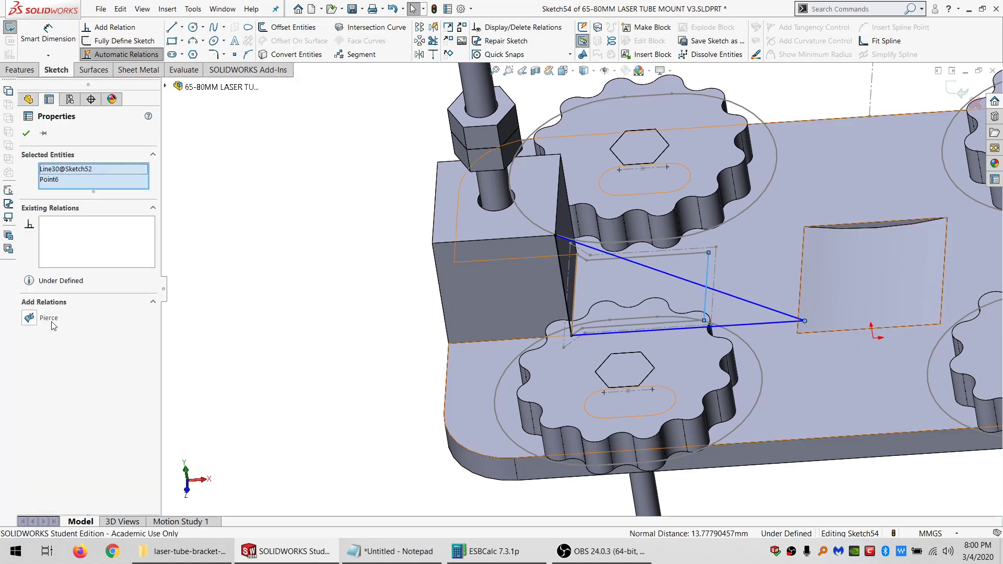
pyautogui.click(51, 322)
pyautogui.press('Return')
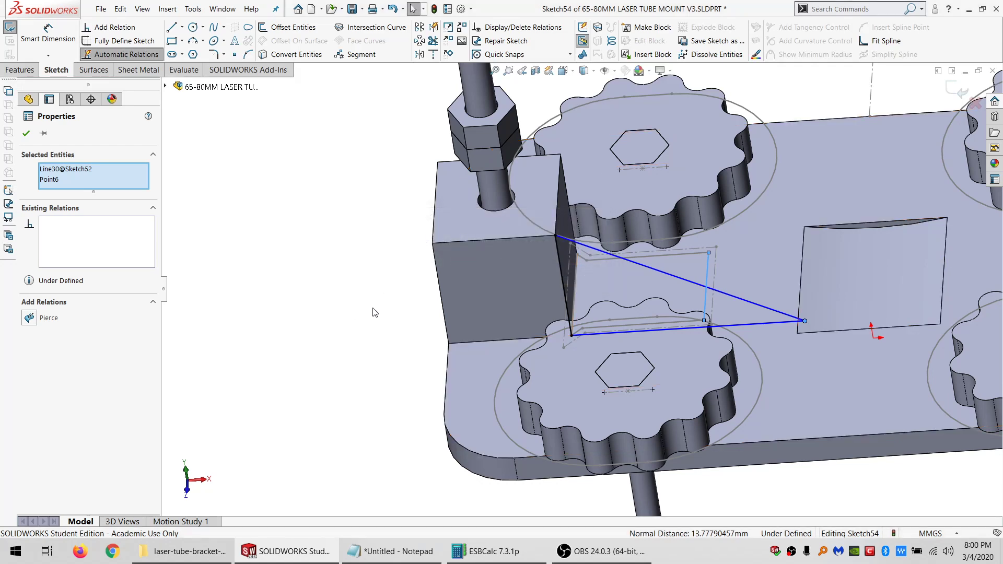
pyautogui.click(375, 312)
# - Constrain the triangle's outer corner to the upper far corner point of the Sketch52 profile
pyautogui.click(708, 253)
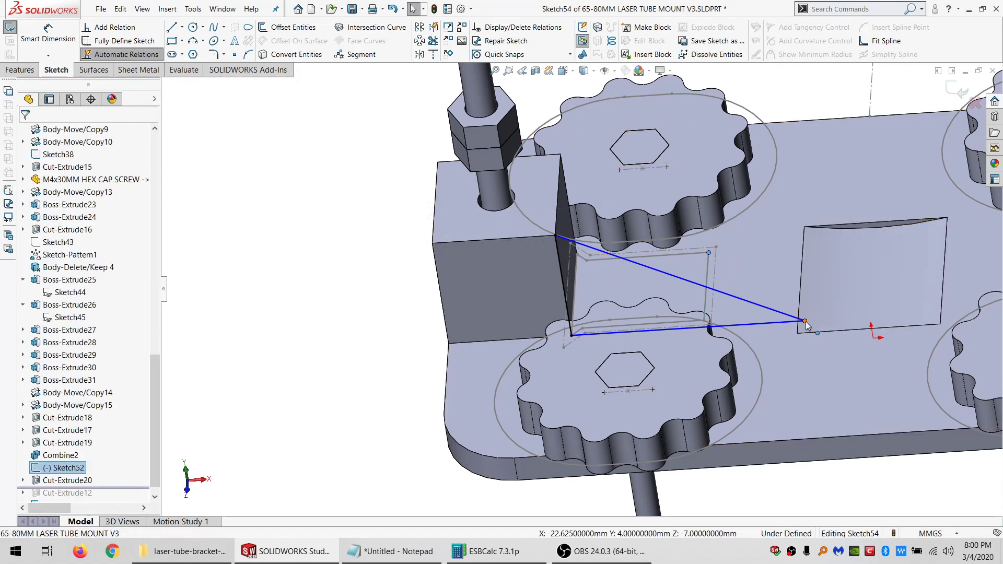
pyautogui.keyDown('ctrl'); pyautogui.click(804, 321); pyautogui.keyUp('ctrl')
pyautogui.click(50, 348)
pyautogui.click(314, 304)
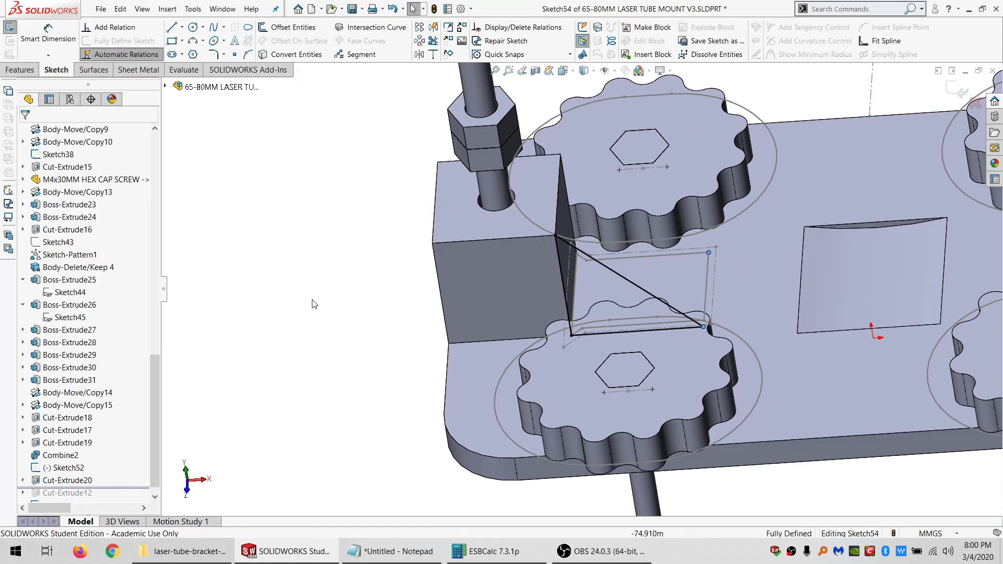
# - Sketch a line up the opposite nut block's inner face edge, then a sloping line from its upper corner down toward the plate's middle
pyautogui.click(19, 69)
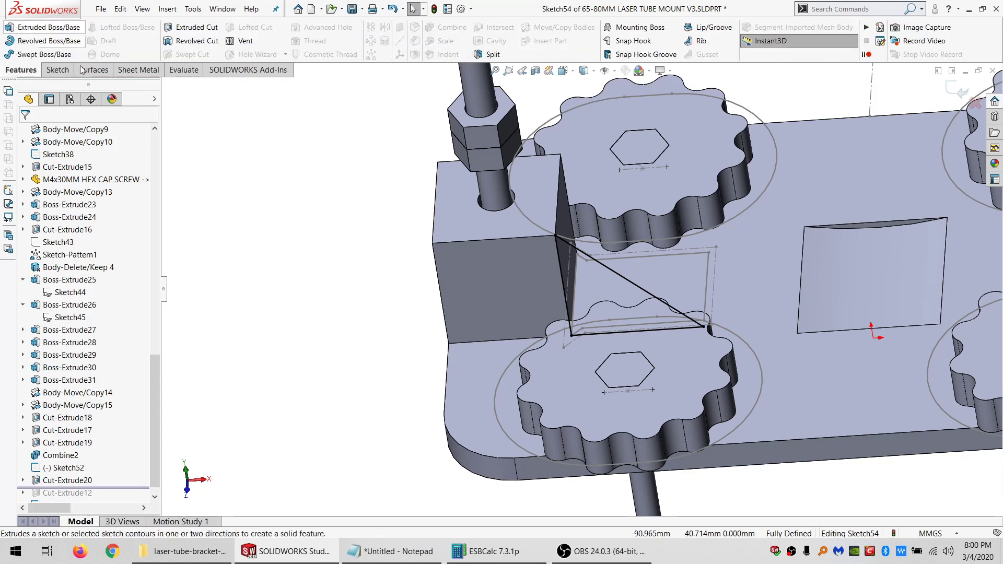
pyautogui.press('f')
pyautogui.scroll(-3, 821, 307)
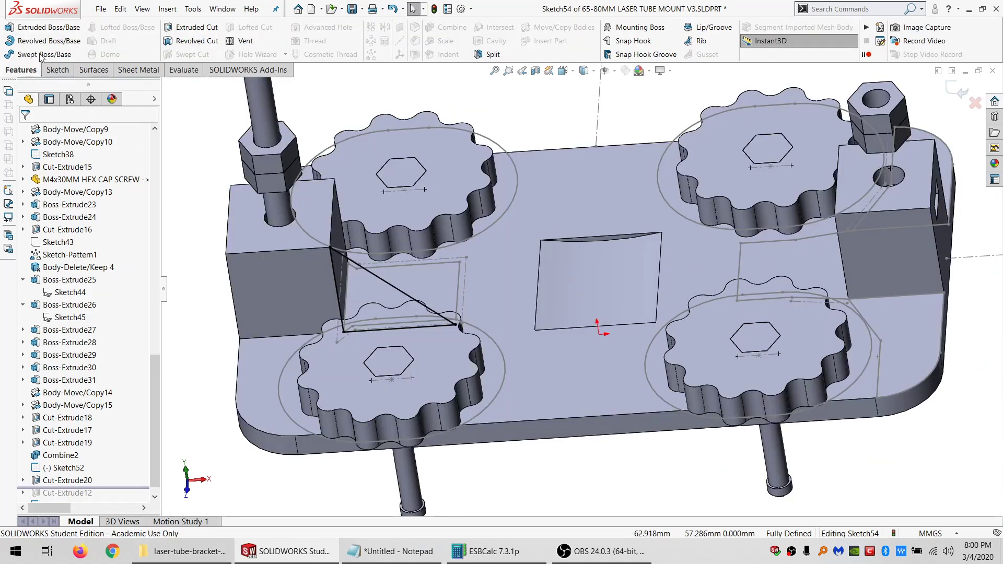
pyautogui.click(52, 70)
pyautogui.click(172, 27)
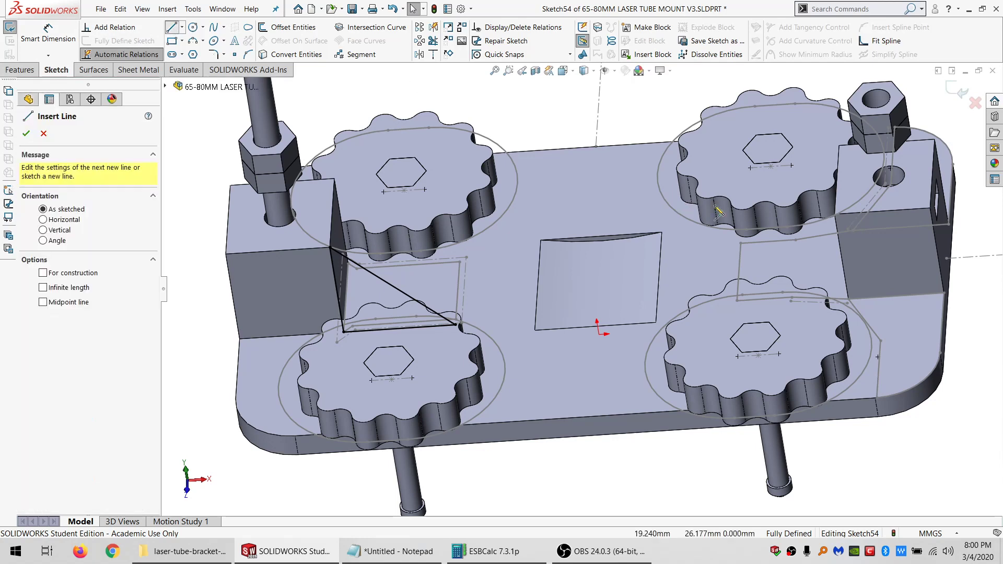
pyautogui.click(849, 300)
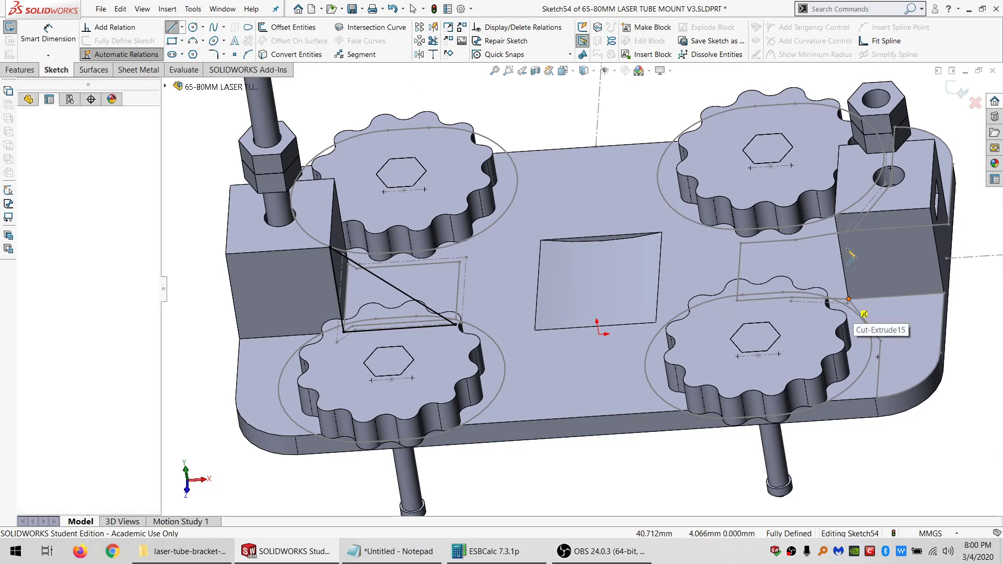
pyautogui.click(837, 216)
pyautogui.click(678, 304)
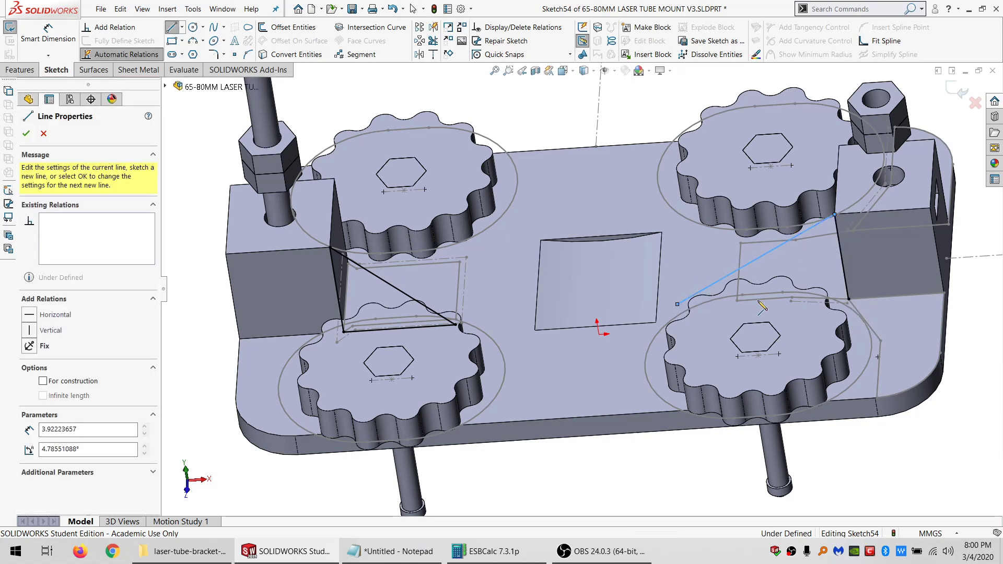
pyautogui.click(848, 300)
pyautogui.press('Escape')
pyautogui.click(847, 300)
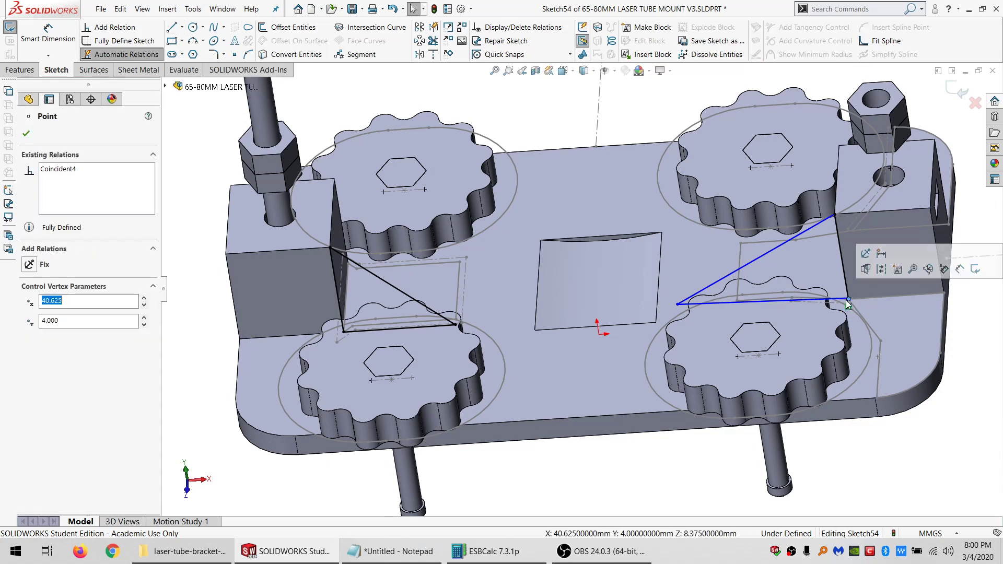
pyautogui.hotkey('ctrl', 'z')
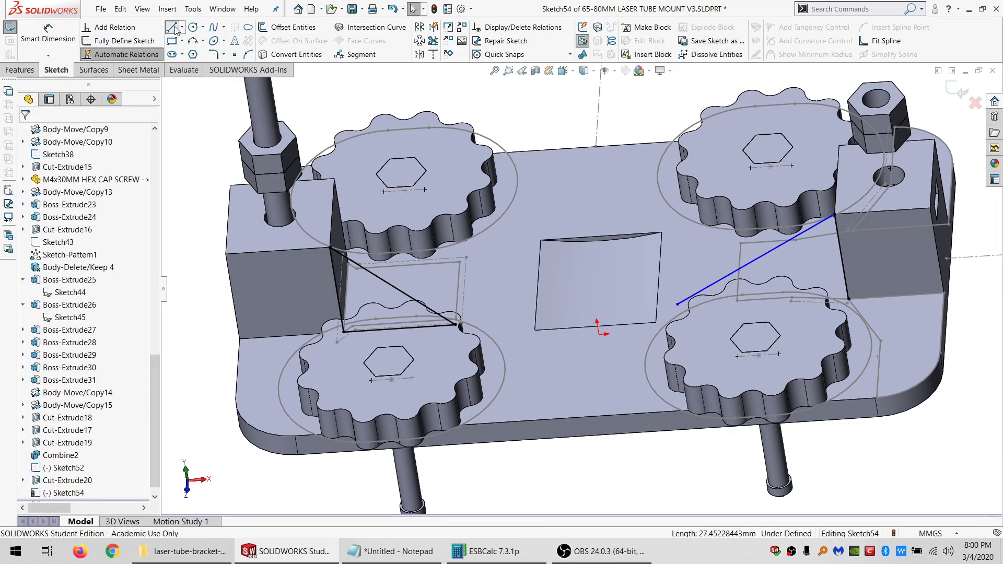
# - Close the second triangle with a base line about 27.5 mm long, ending at the block face's lower inner corner
pyautogui.click(173, 27)
pyautogui.click(678, 305)
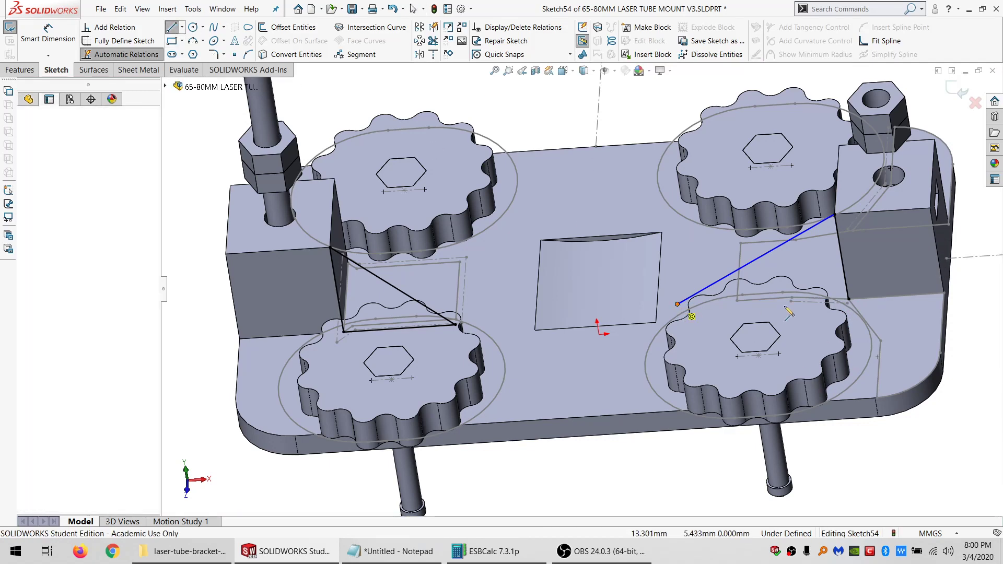
pyautogui.click(850, 299)
pyautogui.press('Escape')
# - Make the second triangle's base equal in length to the first triangle's base
pyautogui.click(710, 302)
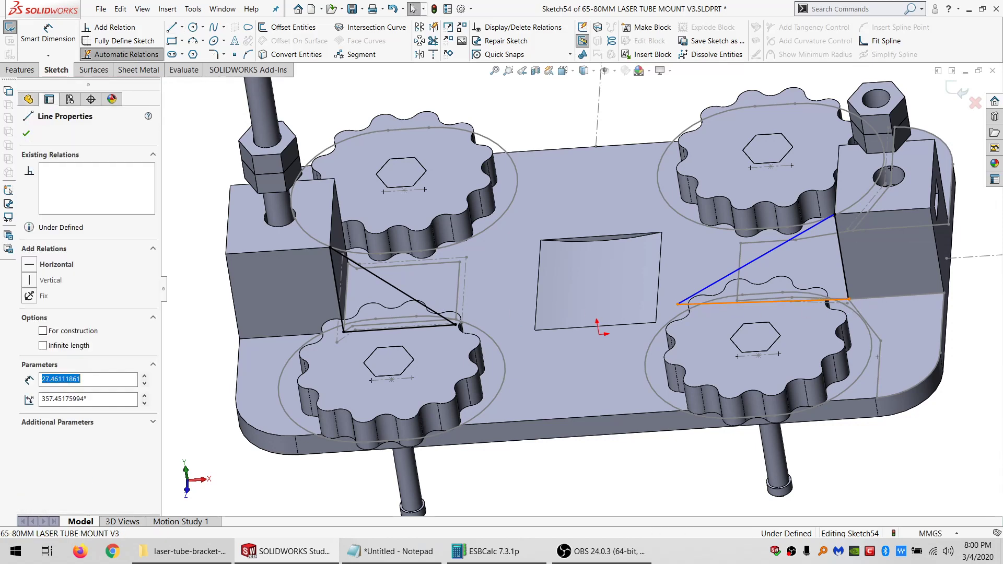
pyautogui.keyDown('ctrl'); pyautogui.click(350, 330); pyautogui.keyUp('ctrl')
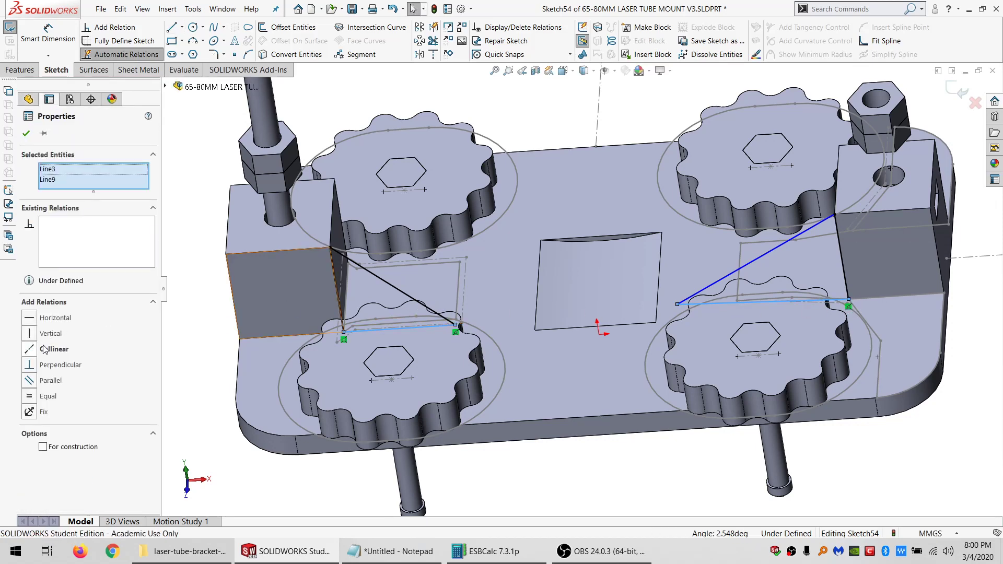
pyautogui.click(45, 350)
pyautogui.hotkey('ctrl', 'z')
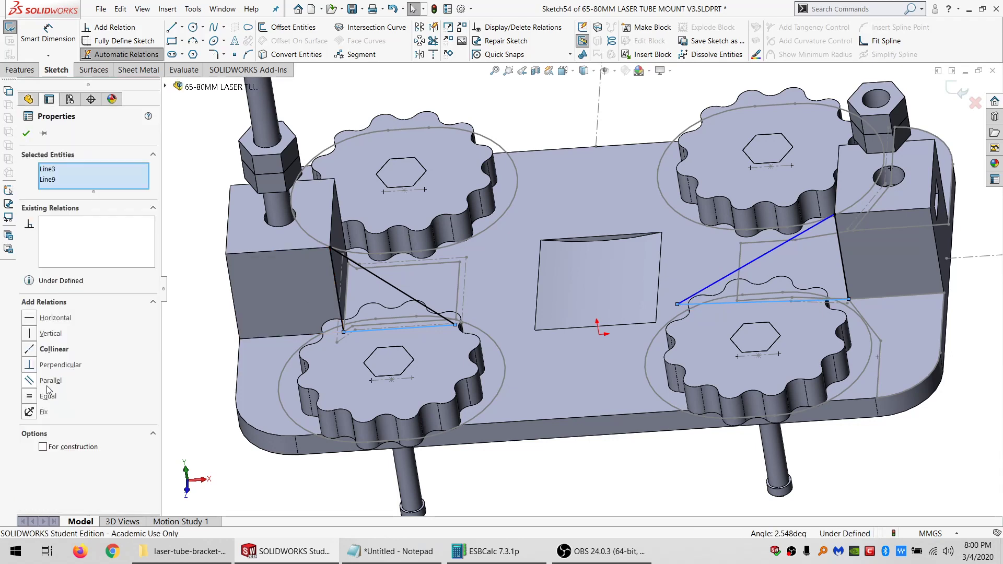
pyautogui.click(44, 396)
pyautogui.click(967, 320)
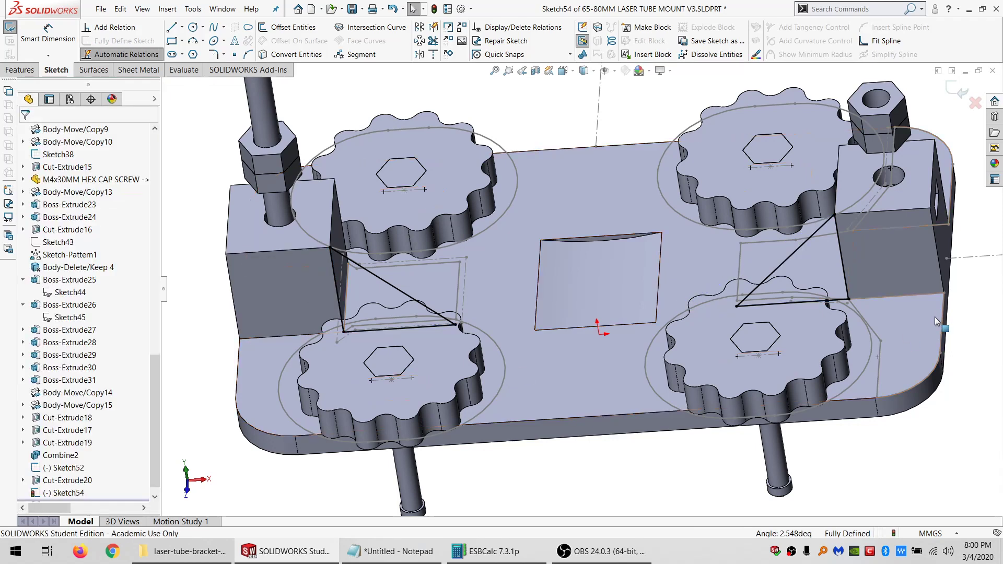
# - Extrude both triangles as a boss up to the far side face of the bolt-end nut block, with Merge result off
pyautogui.scroll(1, 735, 242)
pyautogui.click(9, 27)
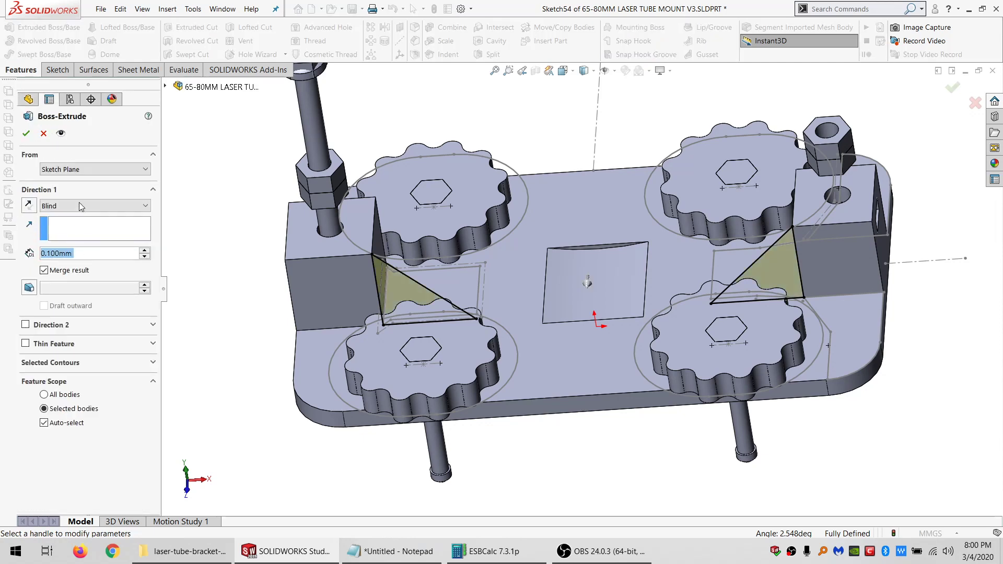
pyautogui.click(81, 206)
pyautogui.click(62, 242)
pyautogui.moveTo(293, 397); pyautogui.dragTo(328, 412, button='middle')
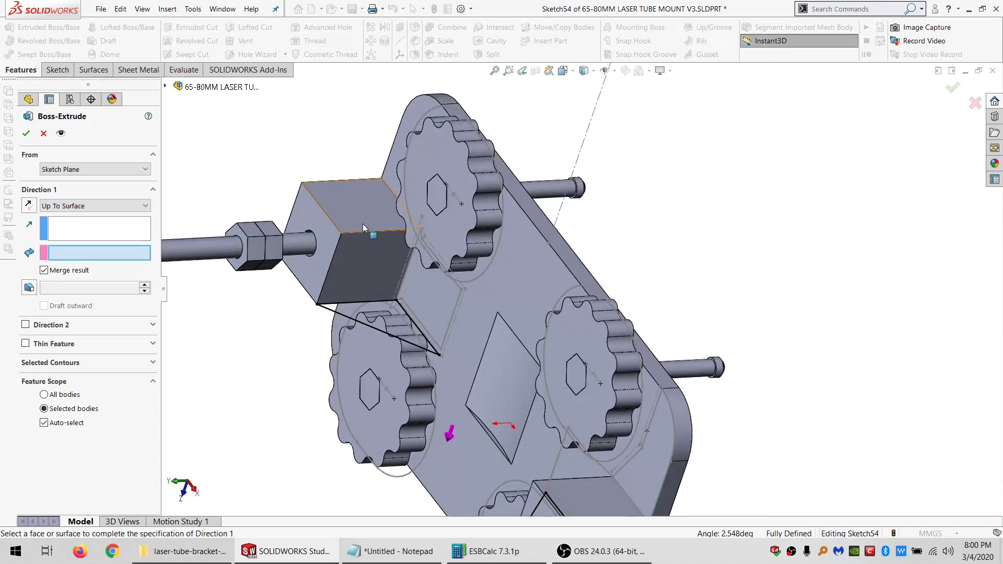
pyautogui.click(364, 228)
pyautogui.moveTo(364, 228); pyautogui.dragTo(18, 285, button='middle')
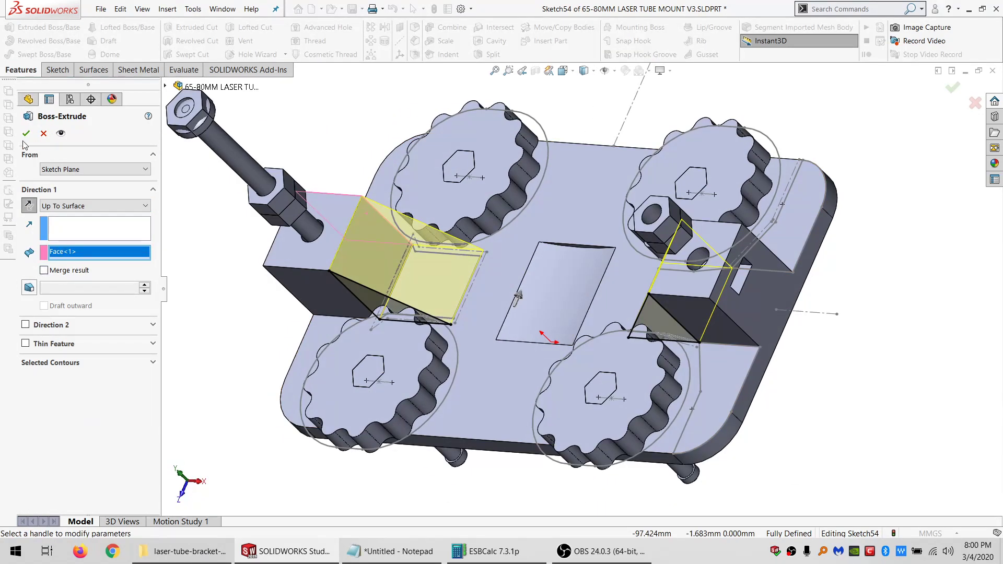
pyautogui.moveTo(393, 334)
pyautogui.mouseDown(button='middle')
pyautogui.moveTo(432, 384)
pyautogui.moveTo(475, 287)
pyautogui.mouseUp(button='middle')
# - Start a sketch on the plate's upper face and convert the Sketch52 profile into it
pyautogui.click(475, 287)
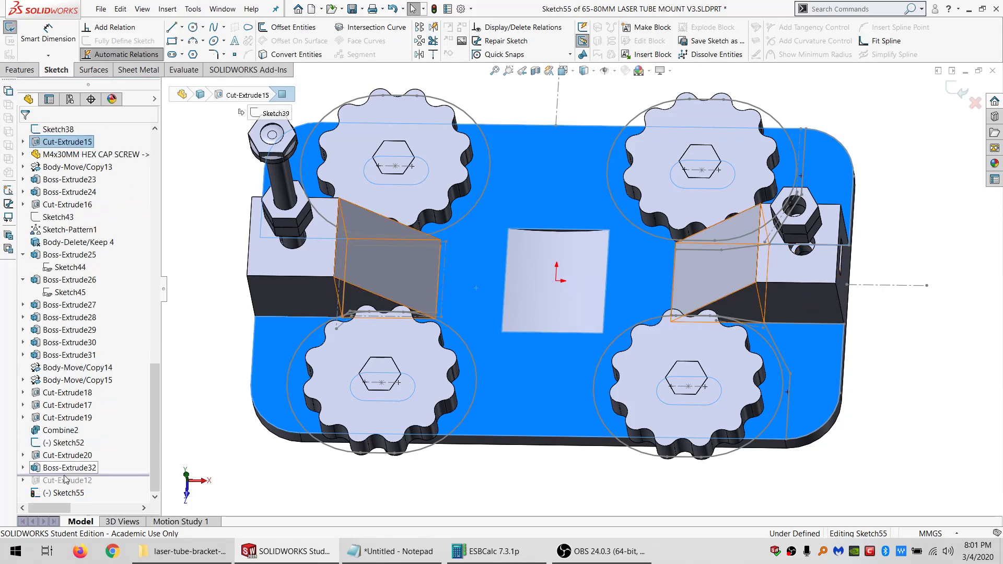
pyautogui.click(63, 442)
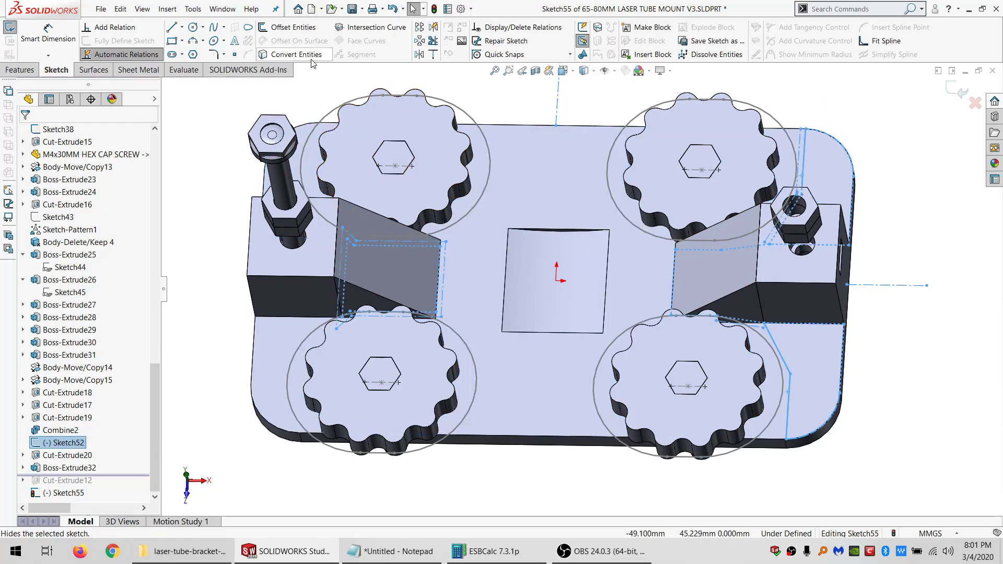
pyautogui.click(311, 59)
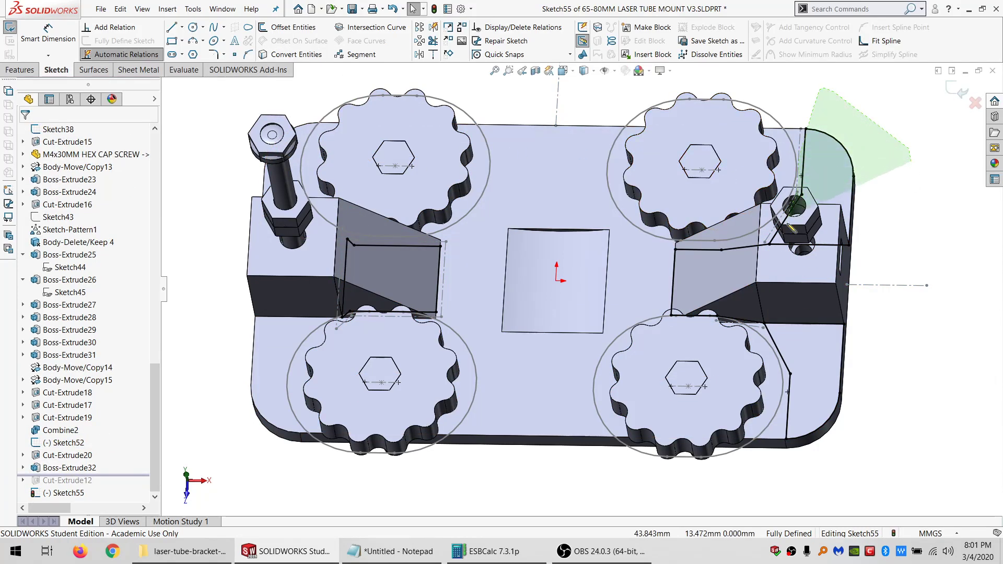
# - Delete the converted lines and arcs around the plate's outer end beyond the second rib
pyautogui.moveTo(788, 225)
pyautogui.mouseDown()
pyautogui.moveTo(878, 304)
pyautogui.moveTo(852, 299)
pyautogui.moveTo(920, 361)
pyautogui.moveTo(778, 518)
pyautogui.moveTo(831, 438)
pyautogui.mouseUp()
pyautogui.press('Delete')
pyautogui.press('Delete')
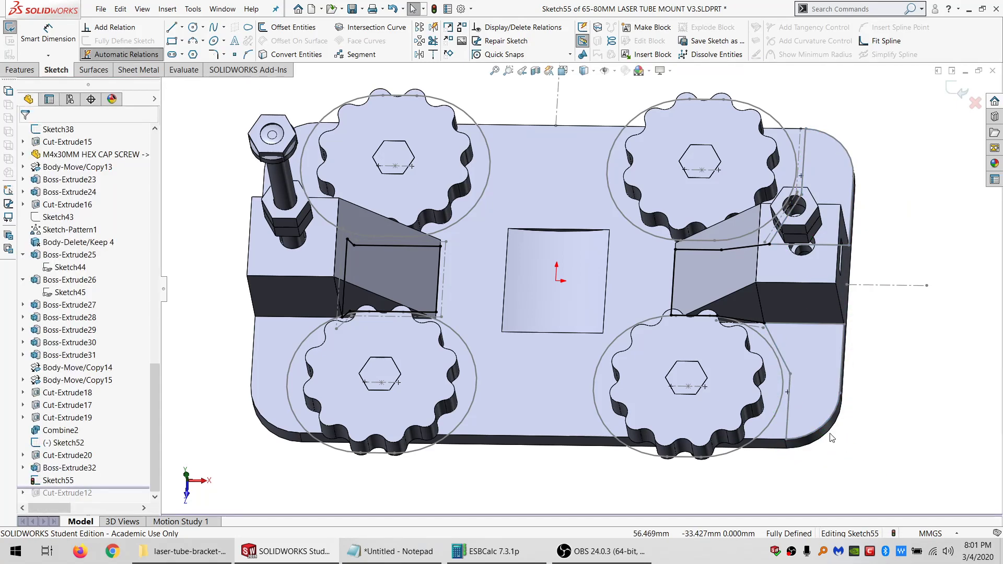
# - Close the second rib's profile with a vertical line 16.75 mm long between its two open ends
pyautogui.scroll(-1, 737, 330)
pyautogui.moveTo(735, 331); pyautogui.dragTo(742, 351, button='middle')
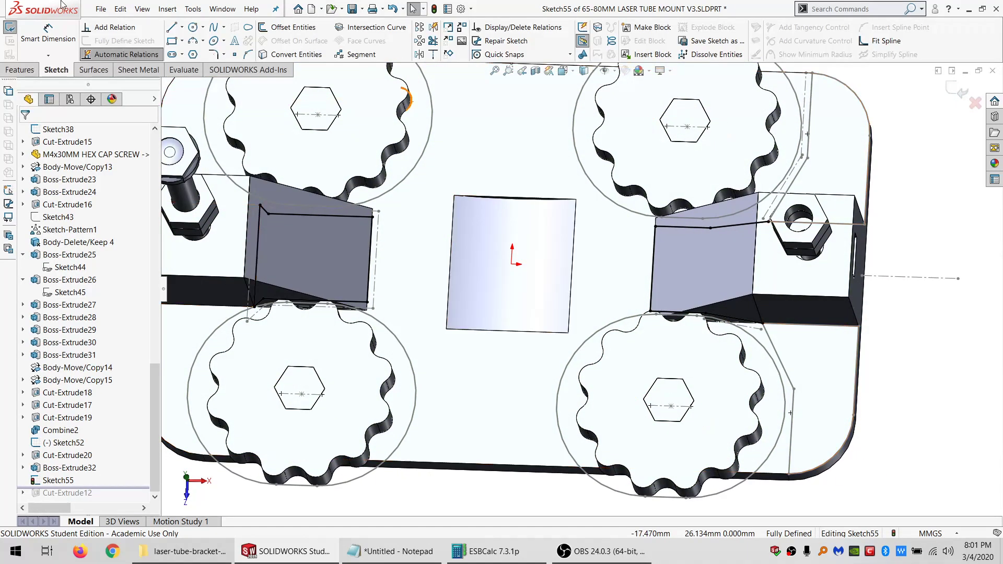
pyautogui.click(172, 28)
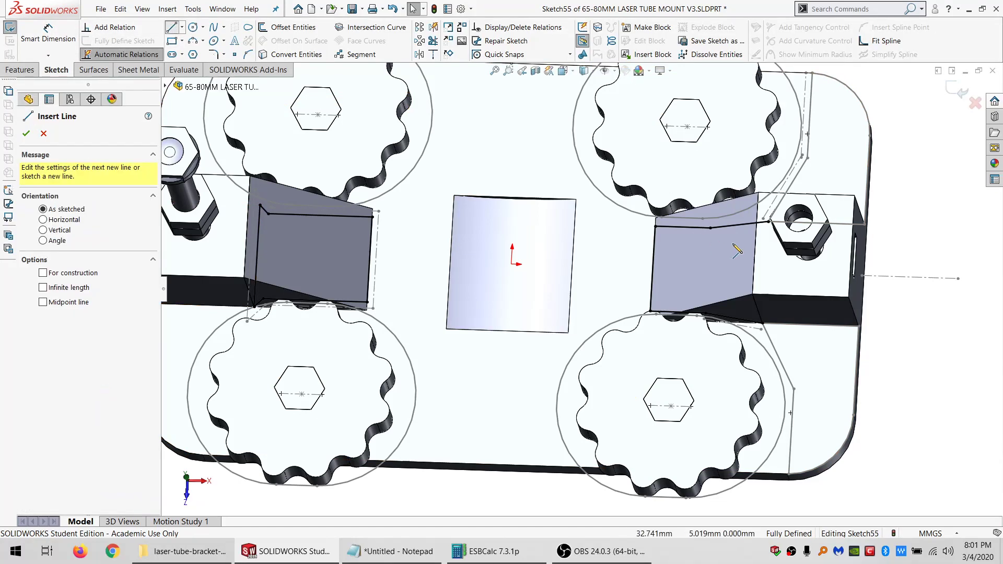
pyautogui.click(768, 222)
pyautogui.click(763, 323)
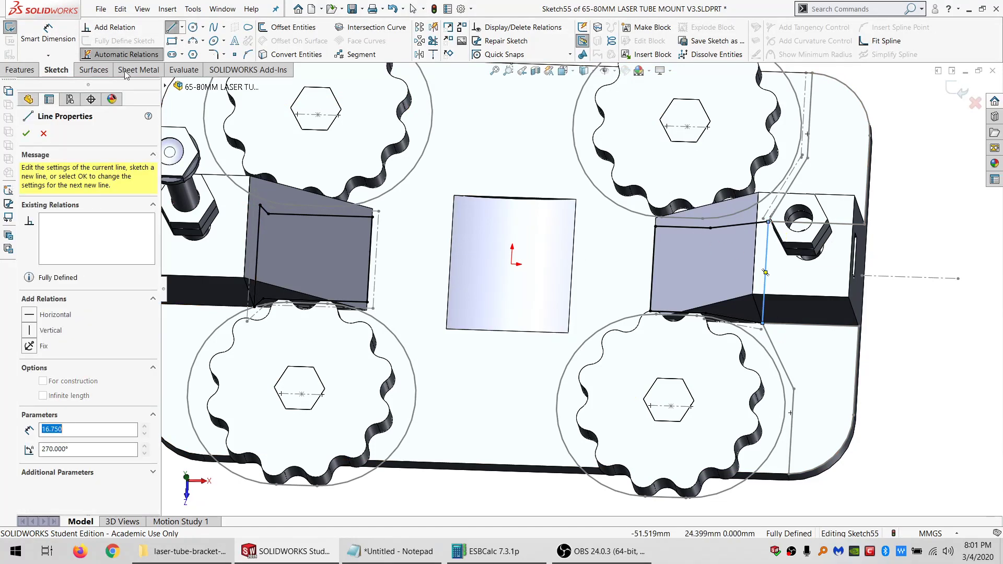
pyautogui.press('Escape')
pyautogui.click(19, 70)
pyautogui.click(19, 28)
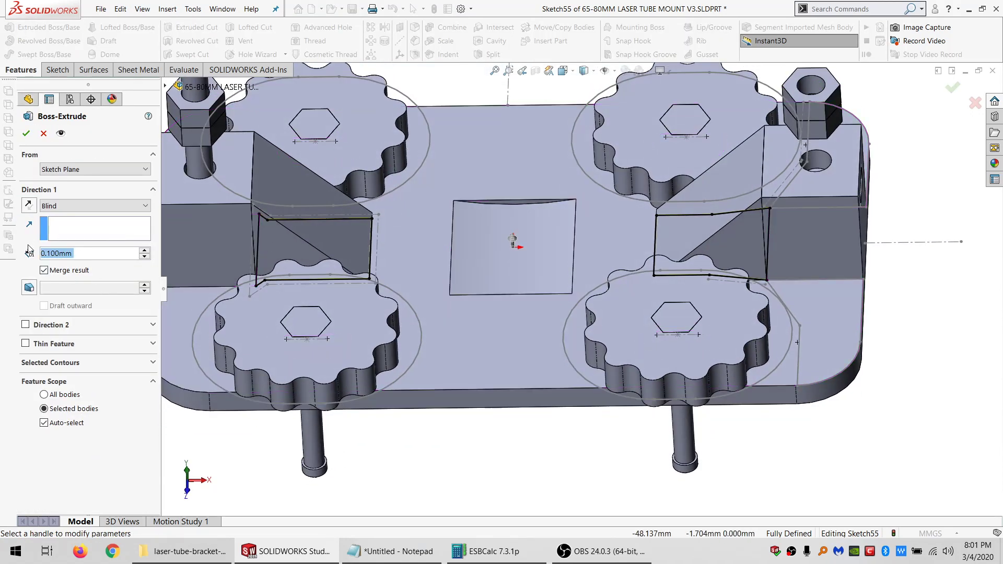
pyautogui.write('10')
pyautogui.press('Return')
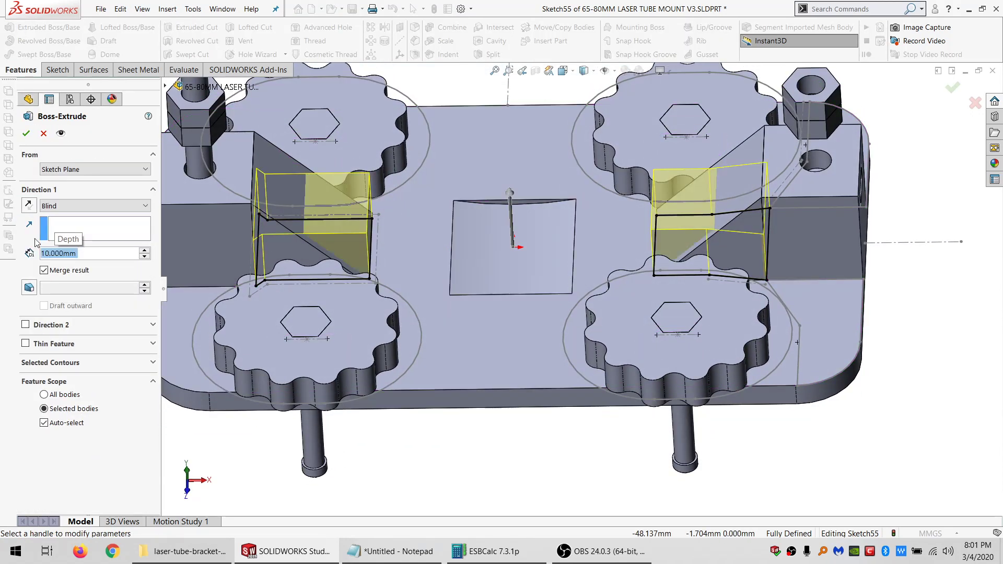
pyautogui.click(45, 135)
pyautogui.scroll(3, 518, 320)
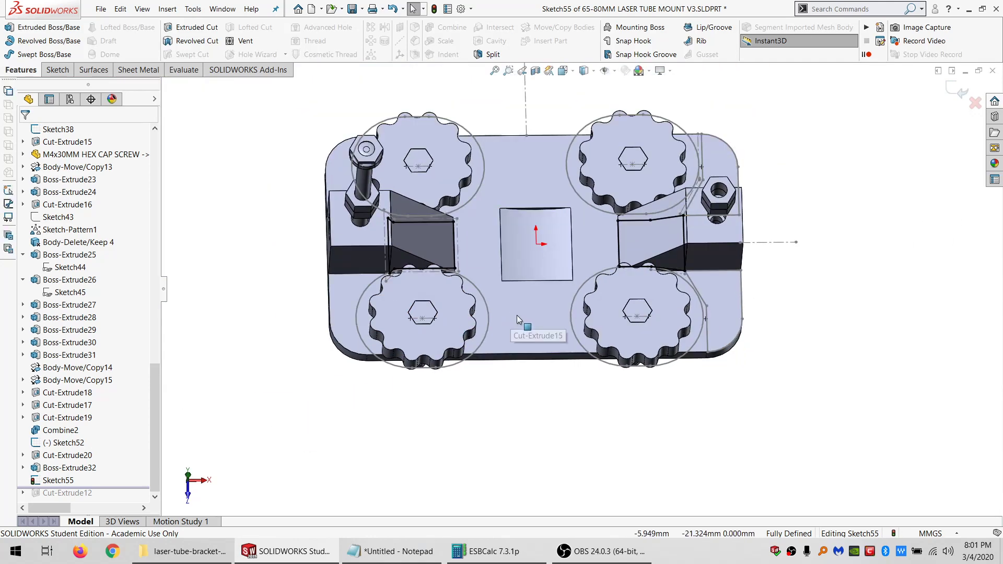
# - Try a Through All extruded cut with the plate face's converted outline added around the two rib profiles
pyautogui.click(518, 320)
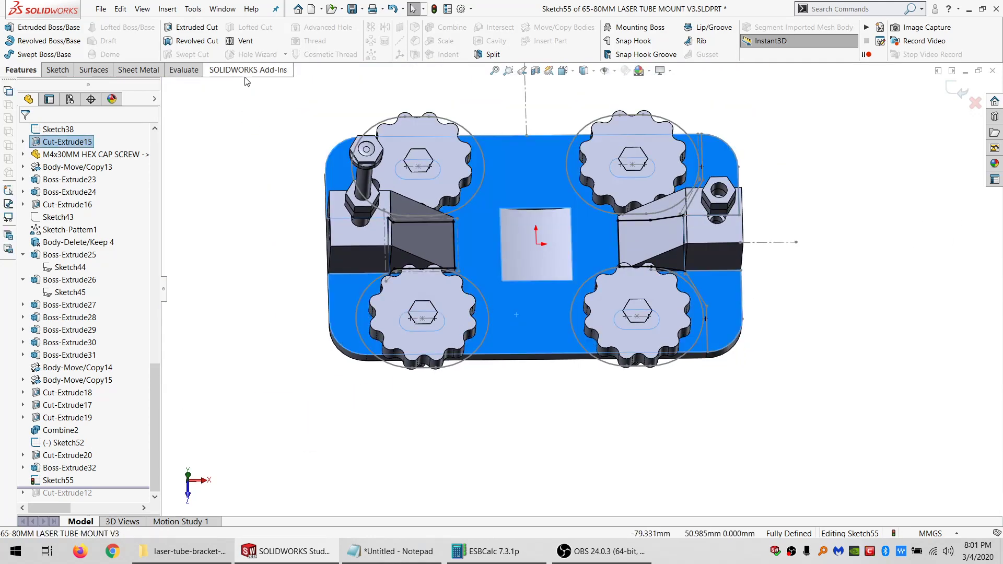
pyautogui.click(58, 70)
pyautogui.press('Escape')
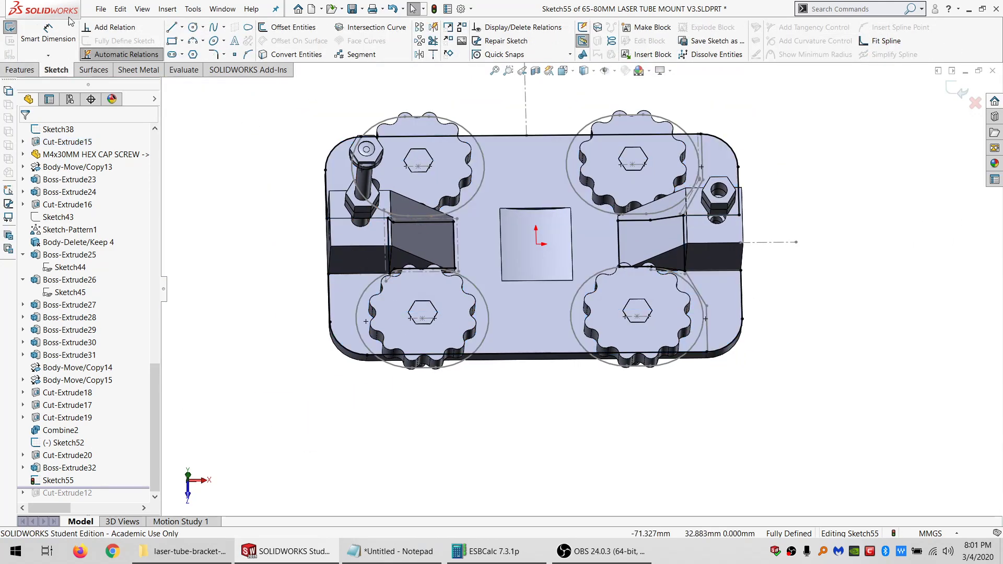
pyautogui.click(23, 72)
pyautogui.click(187, 27)
pyautogui.click(78, 205)
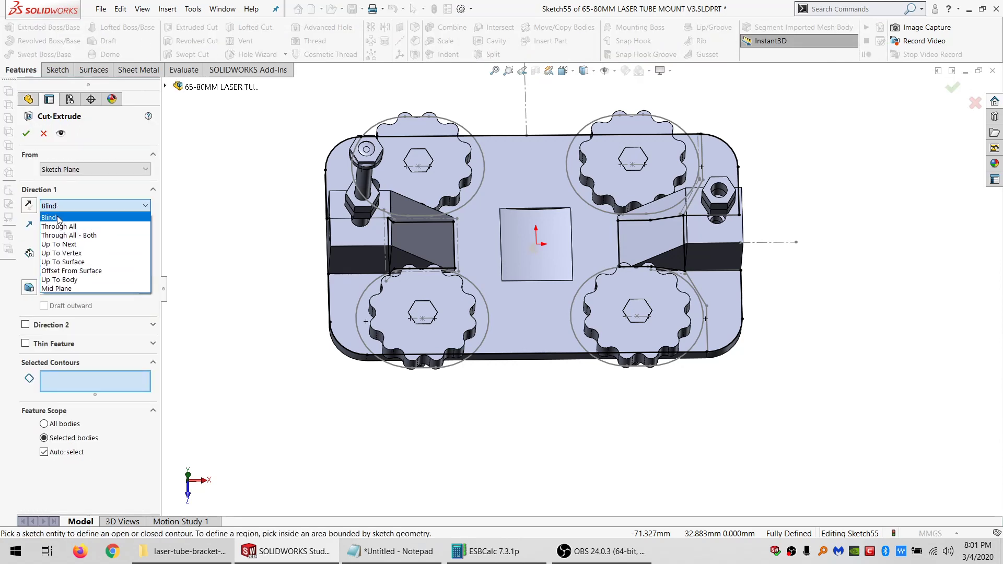
pyautogui.click(59, 226)
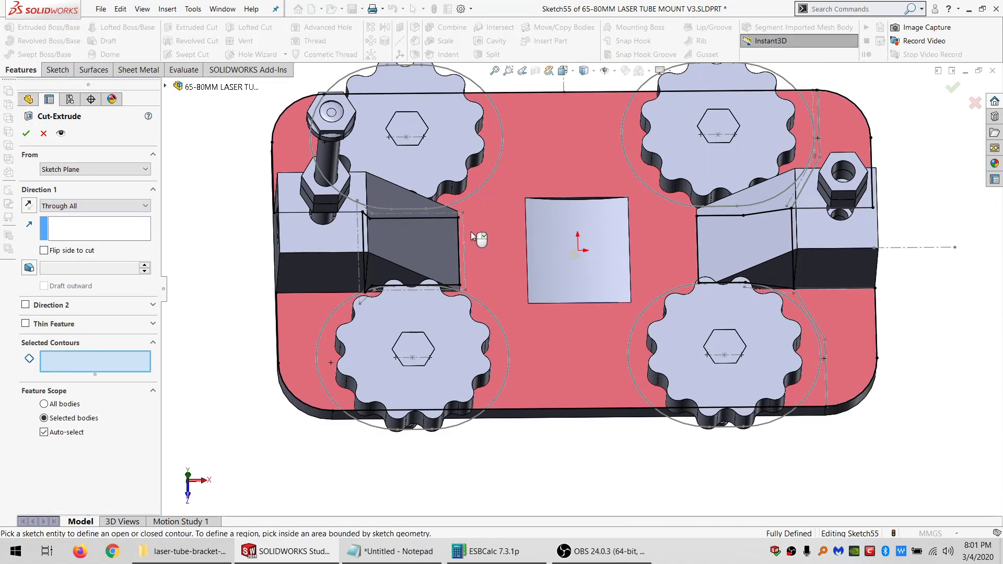
pyautogui.moveTo(472, 231); pyautogui.dragTo(316, 286, button='middle')
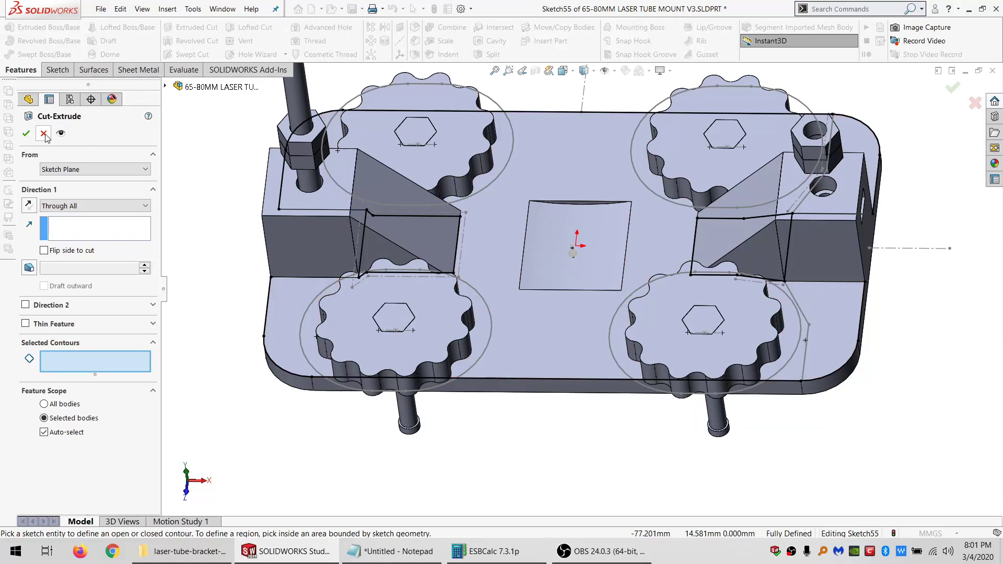
pyautogui.press('Escape')
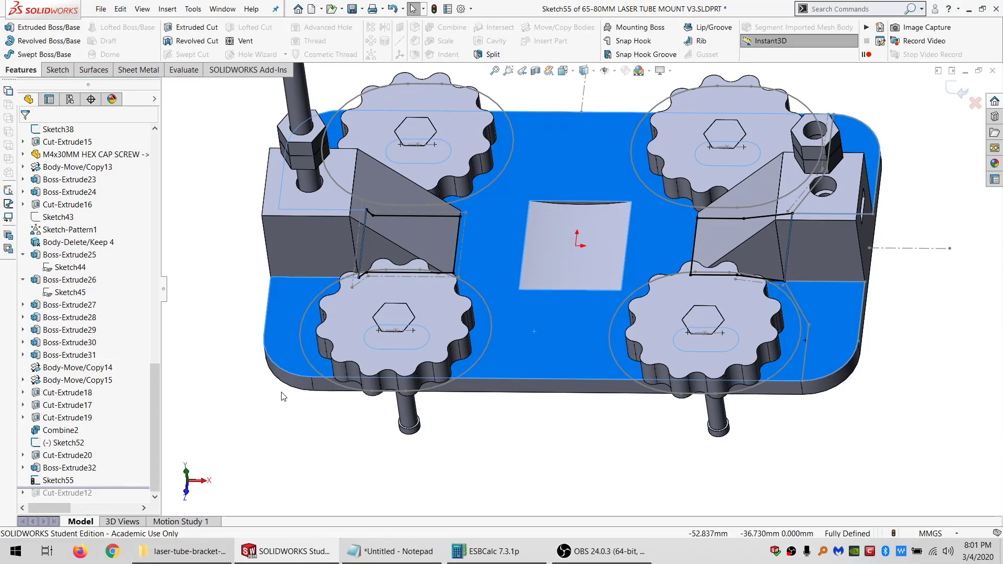
# - Sketch a large circle centred on the origin that encloses the whole plate
pyautogui.moveTo(303, 289); pyautogui.dragTo(245, 147, button='middle')
pyautogui.click(64, 70)
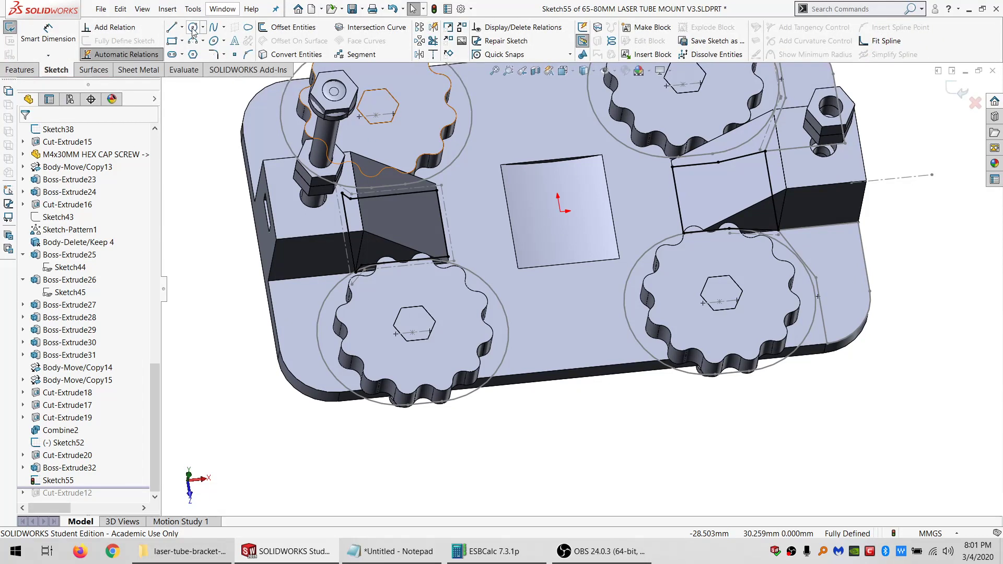
pyautogui.scroll(5, 559, 212)
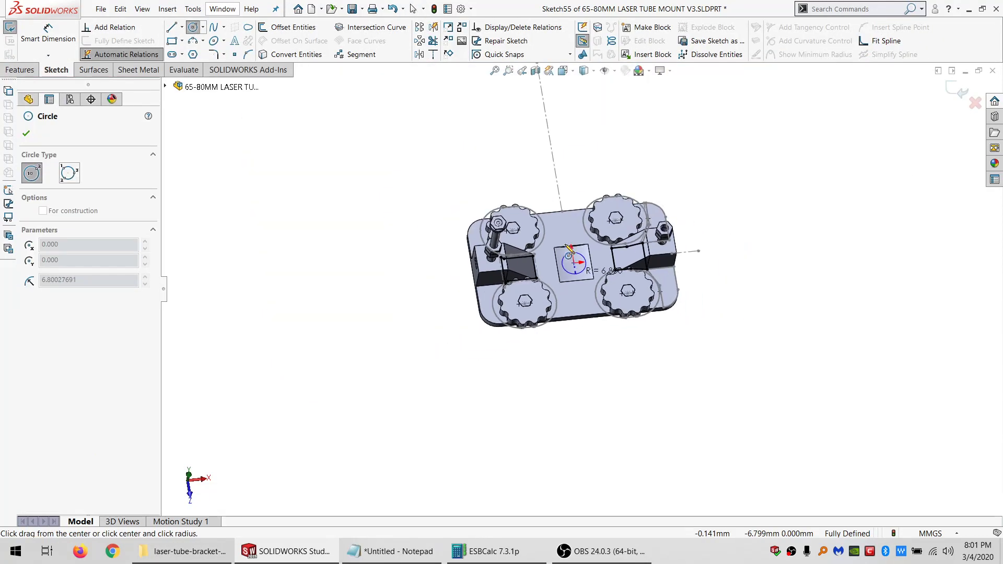
pyautogui.click(575, 267)
pyautogui.click(415, 272)
pyautogui.click(48, 34)
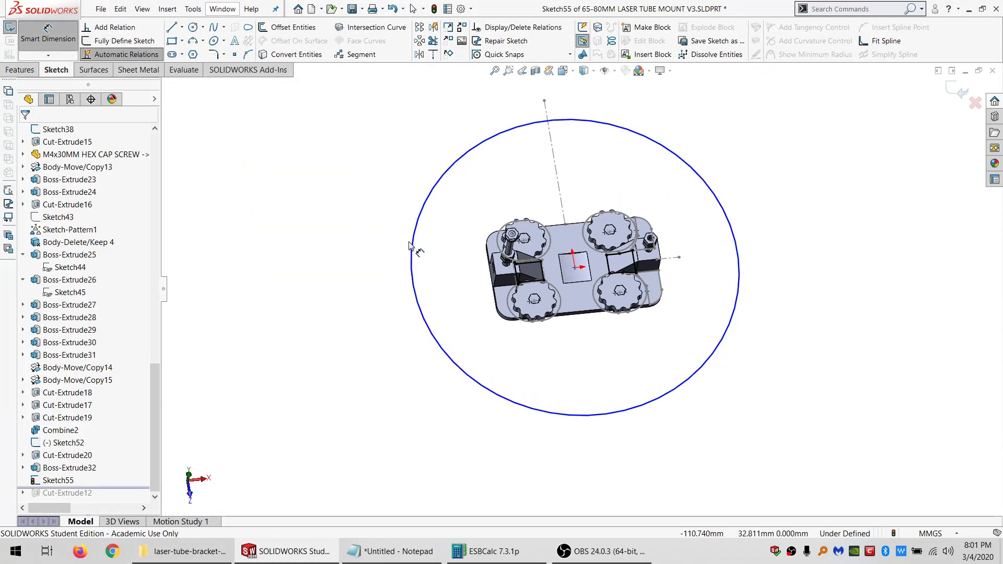
# - Dimension the large circle around the mount to a 200 mm diameter
pyautogui.click(412, 247)
pyautogui.click(373, 228)
pyautogui.write('200')
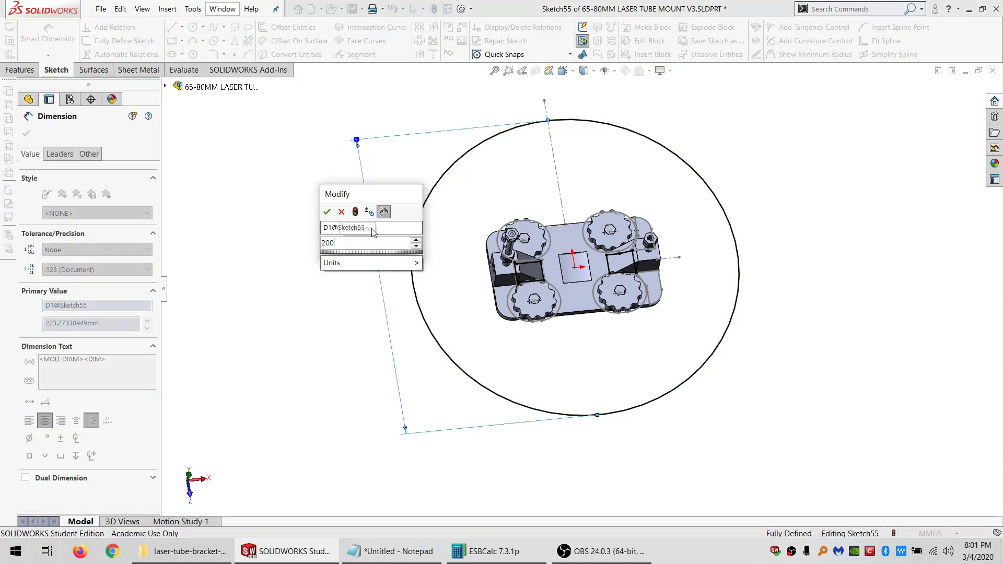
pyautogui.press('Return')
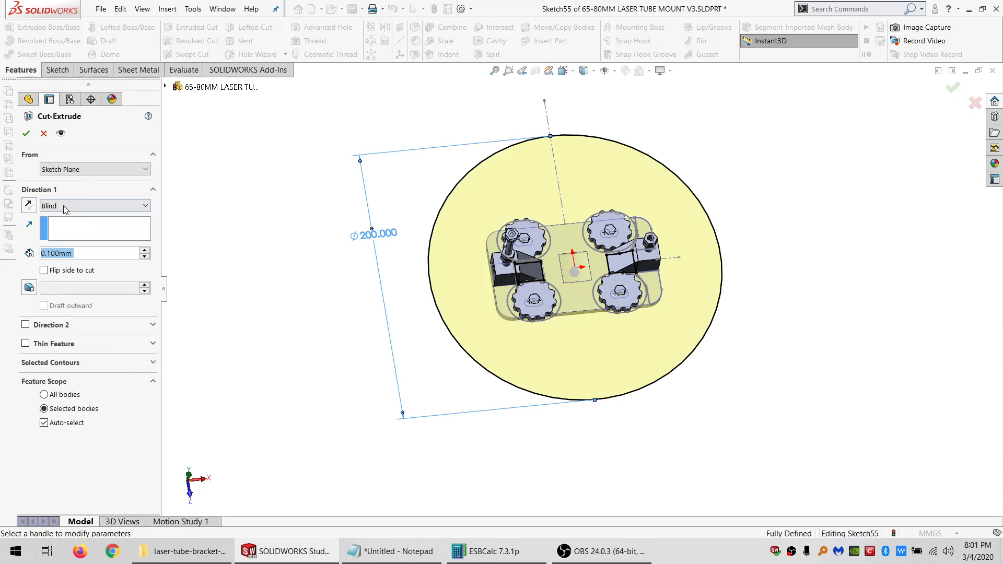
# - Cut-extrude the circle sketch Through All in the reversed direction, limiting the feature scope to the two wedge-shaped rib bodies
pyautogui.click(66, 206)
pyautogui.click(59, 224)
pyautogui.click(28, 205)
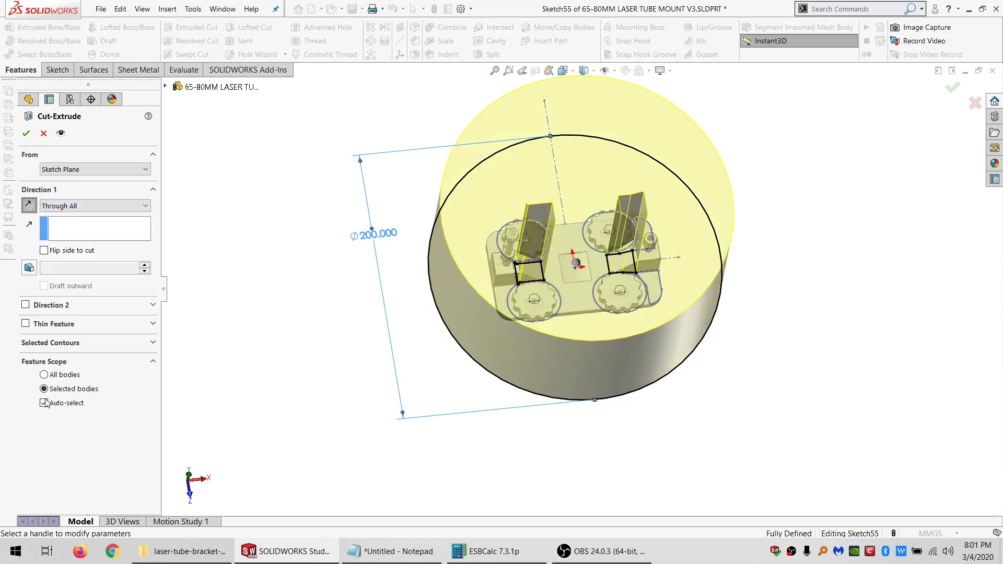
pyautogui.click(44, 403)
pyautogui.scroll(-5, 544, 290)
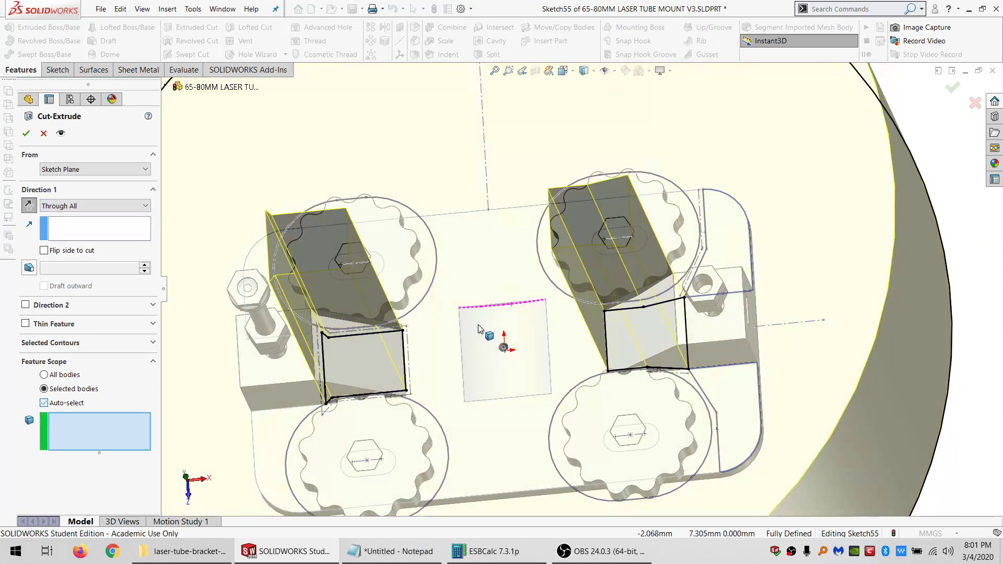
pyautogui.click(352, 345)
pyautogui.click(645, 348)
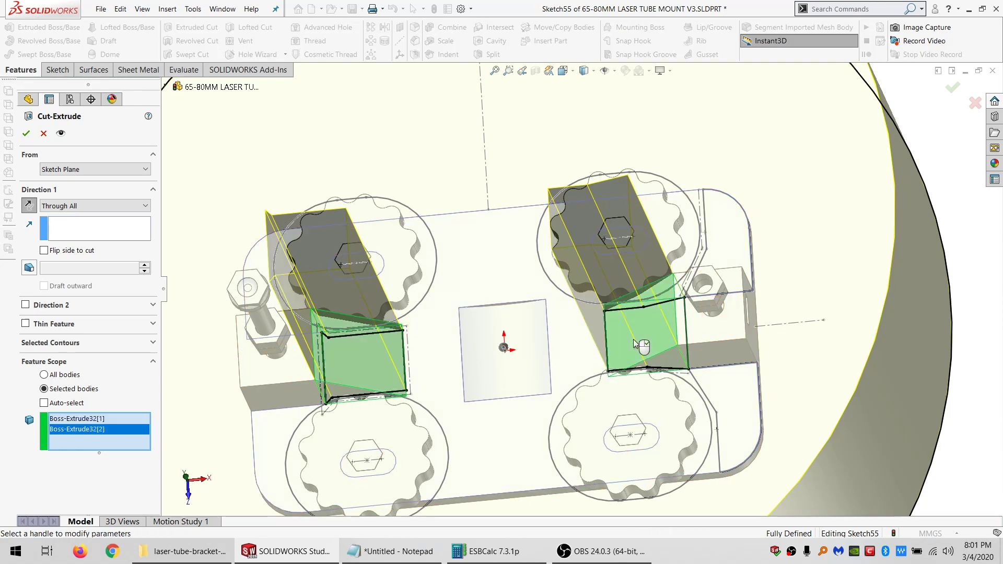
pyautogui.click(23, 133)
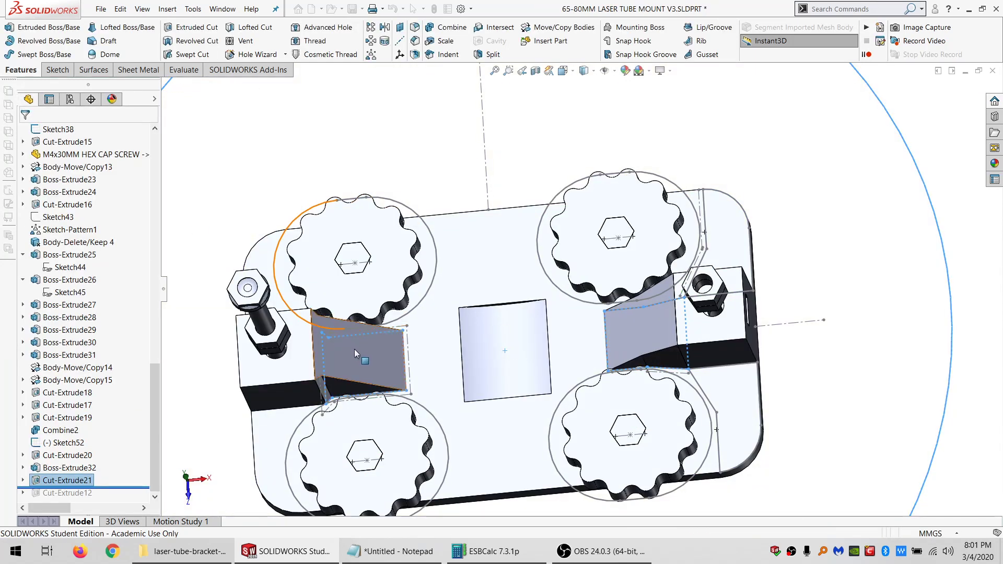
# - Inspect the trimmed ribs and blocks from several angles and locate the sketch containing the circles around the knobs
pyautogui.scroll(-2, 359, 363)
pyautogui.scroll(5, 482, 394)
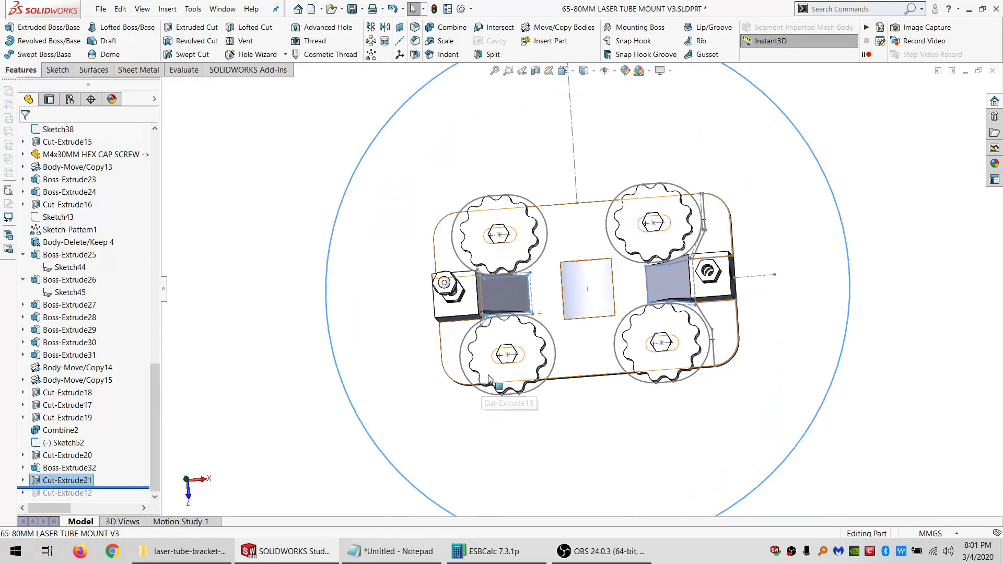
pyautogui.scroll(-3, 591, 376)
pyautogui.moveTo(681, 358); pyautogui.dragTo(661, 277, button='middle')
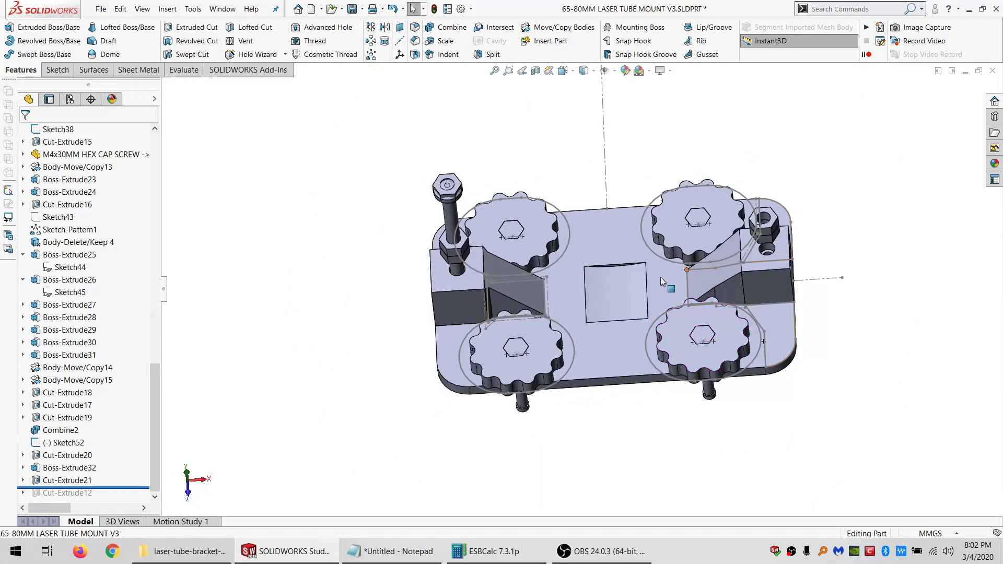
pyautogui.moveTo(732, 334); pyautogui.dragTo(561, 326, button='middle')
pyautogui.hotkey('ctrl', '1')
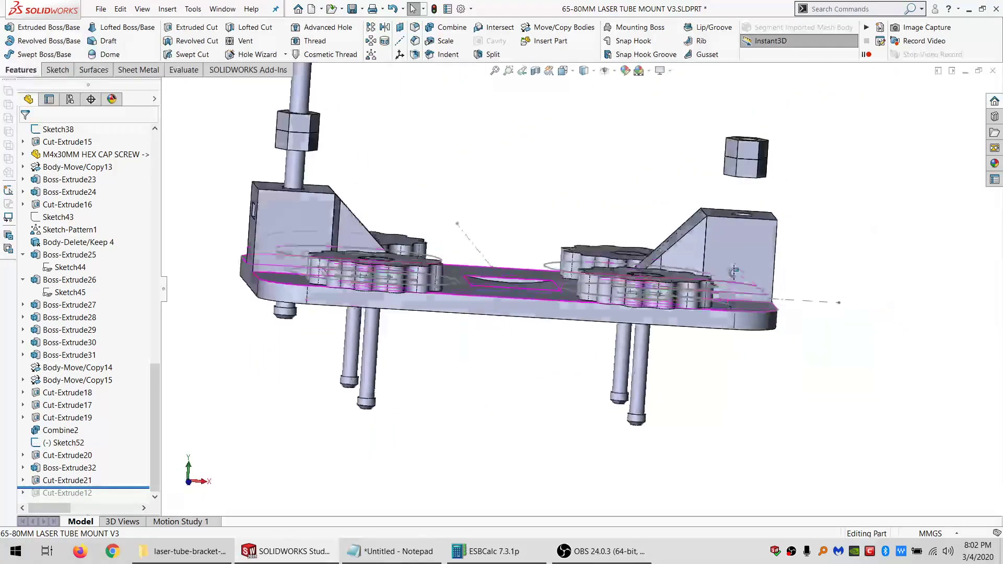
pyautogui.click(730, 260)
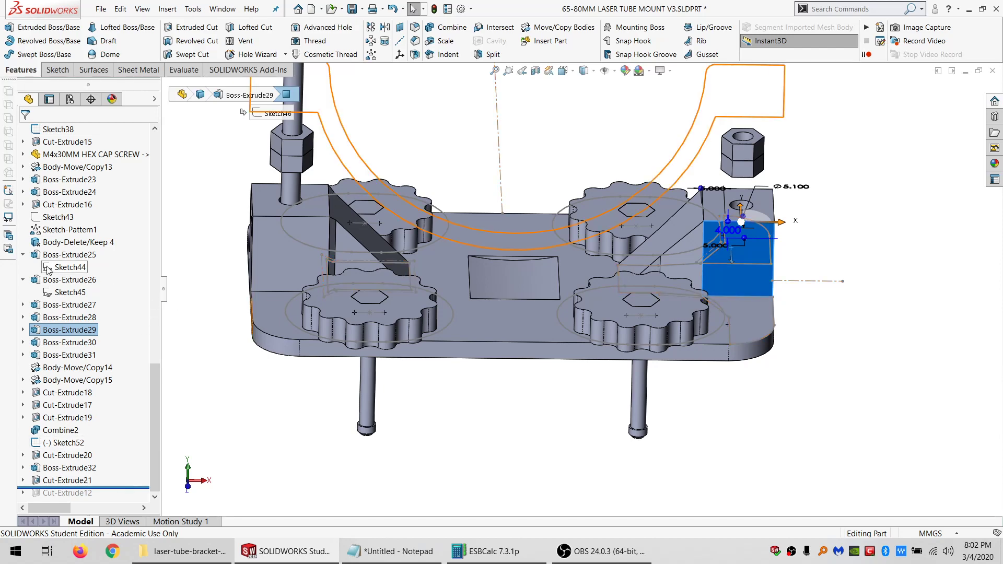
pyautogui.scroll(3, 49, 250)
pyautogui.click(48, 242)
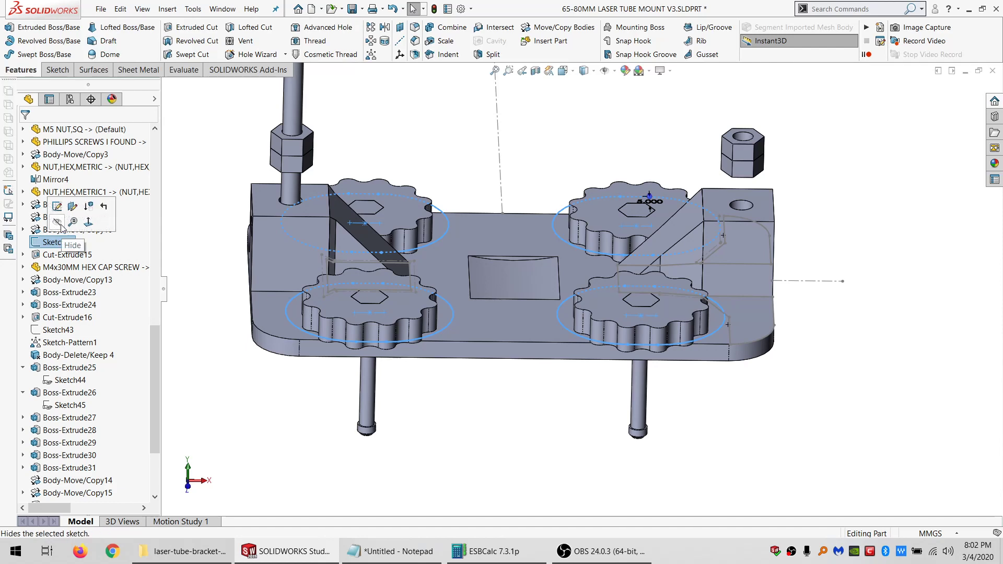
pyautogui.click(209, 262)
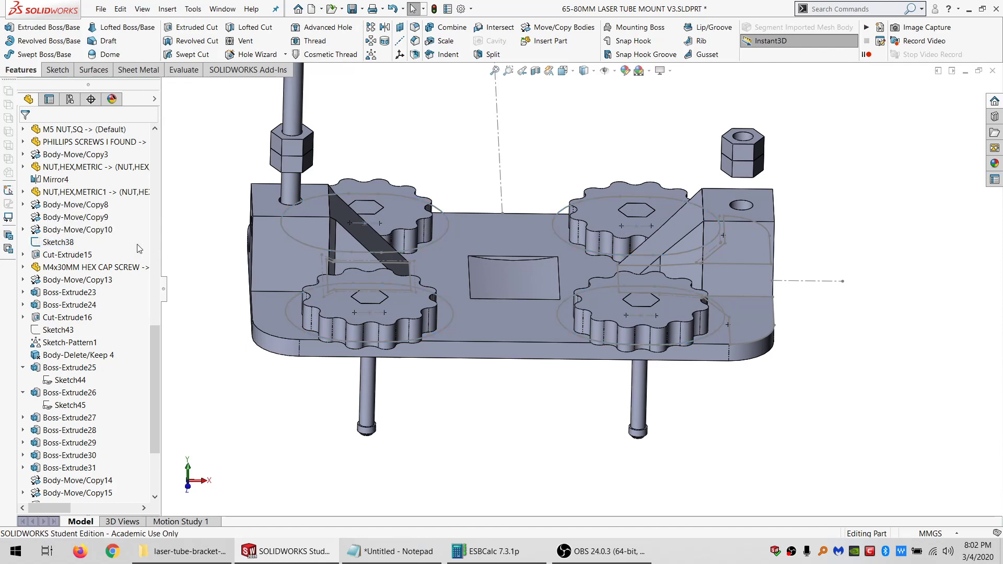
pyautogui.scroll(7, 137, 248)
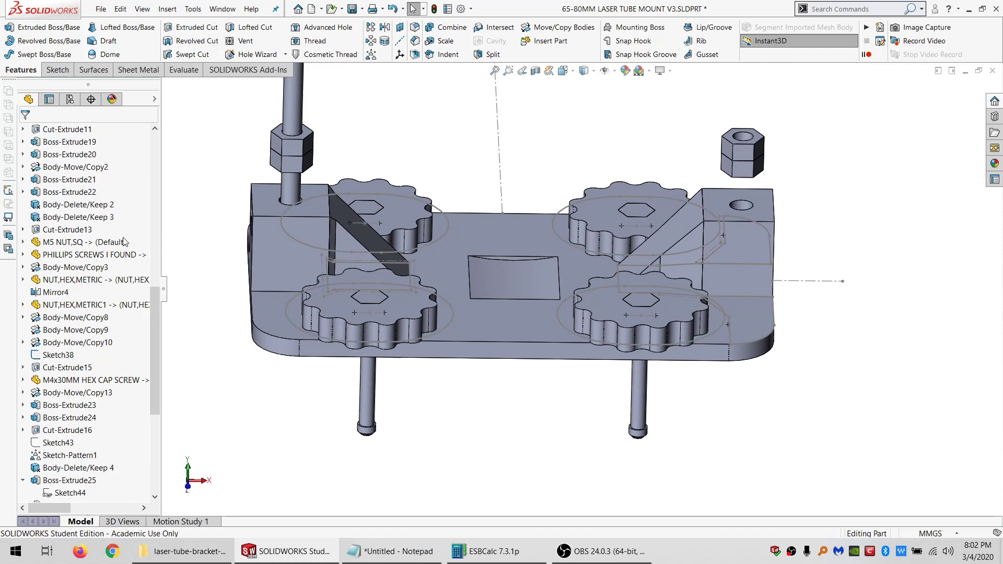
# - Sketch a rectangle about 4.5 mm wide and 18 mm high from the upper outer corner of the left block's front face
pyautogui.click(289, 271)
pyautogui.click(172, 40)
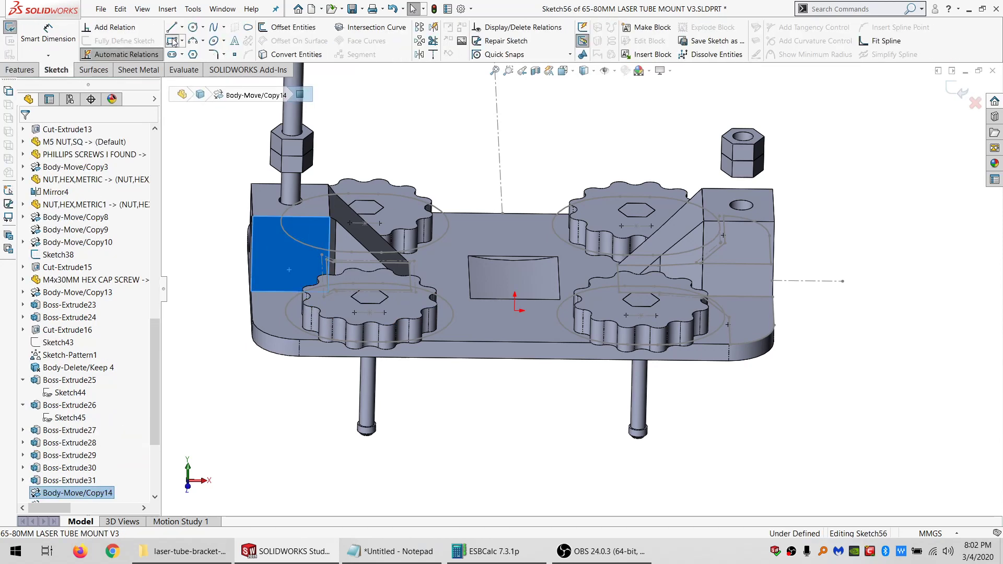
pyautogui.click(253, 216)
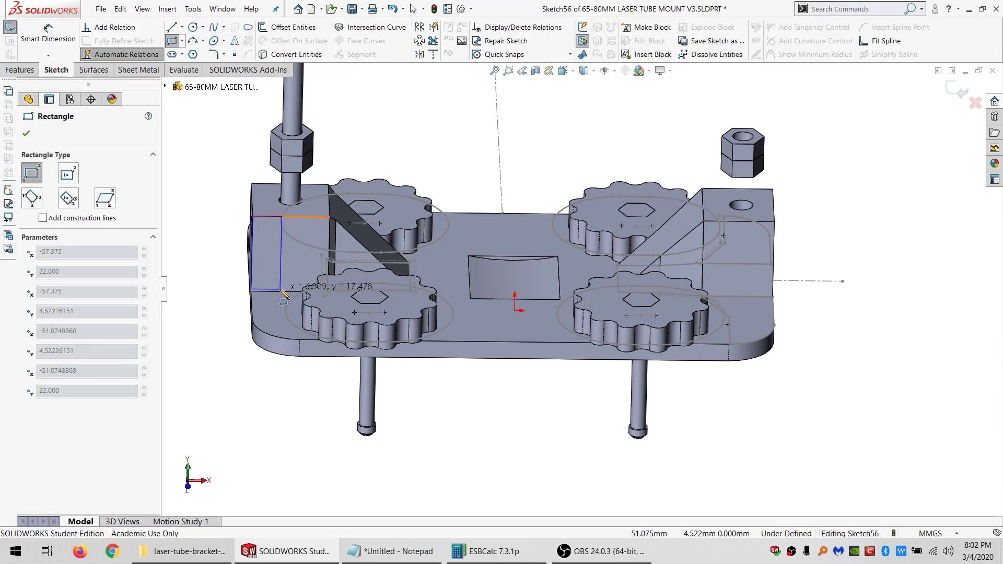
pyautogui.click(274, 291)
pyautogui.press('Escape')
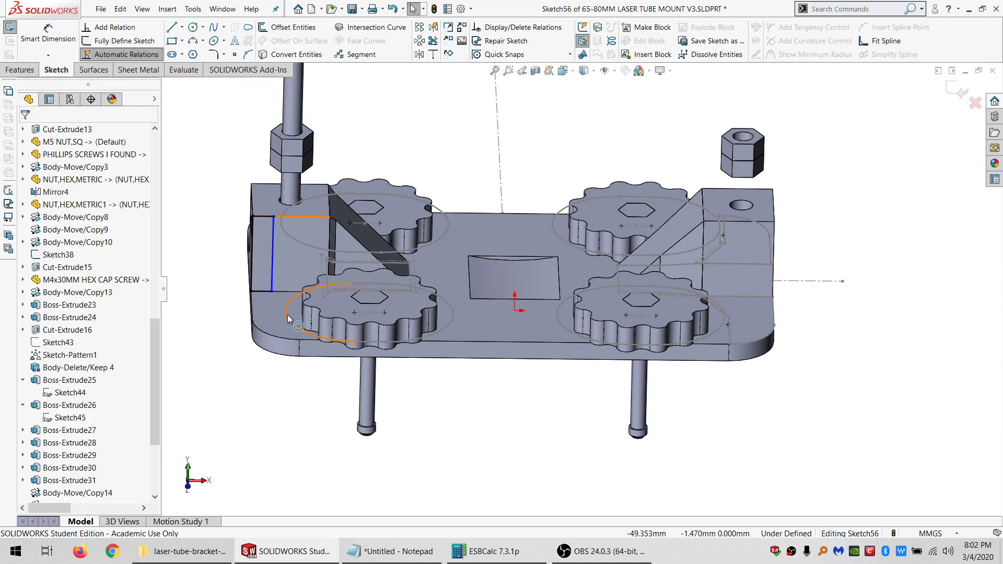
# - Examine the clearance circle around the front-left knob in relation to the left block
pyautogui.click(293, 301)
pyautogui.moveTo(299, 230); pyautogui.dragTo(397, 318, button='middle')
pyautogui.scroll(-1, 312, 299)
pyautogui.scroll(-1, 457, 298)
pyautogui.scroll(3, 457, 295)
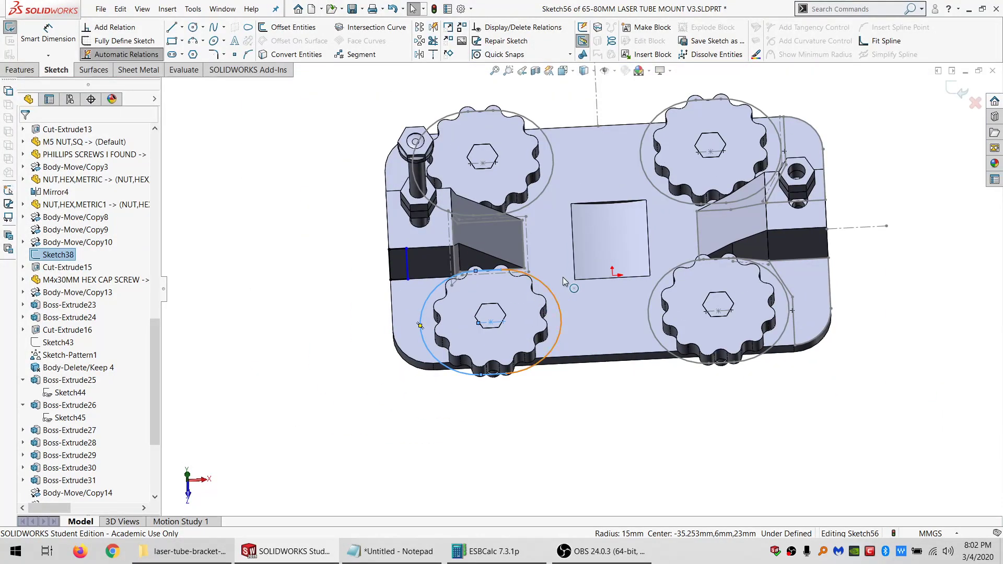
pyautogui.moveTo(562, 277); pyautogui.dragTo(842, 317, button='middle')
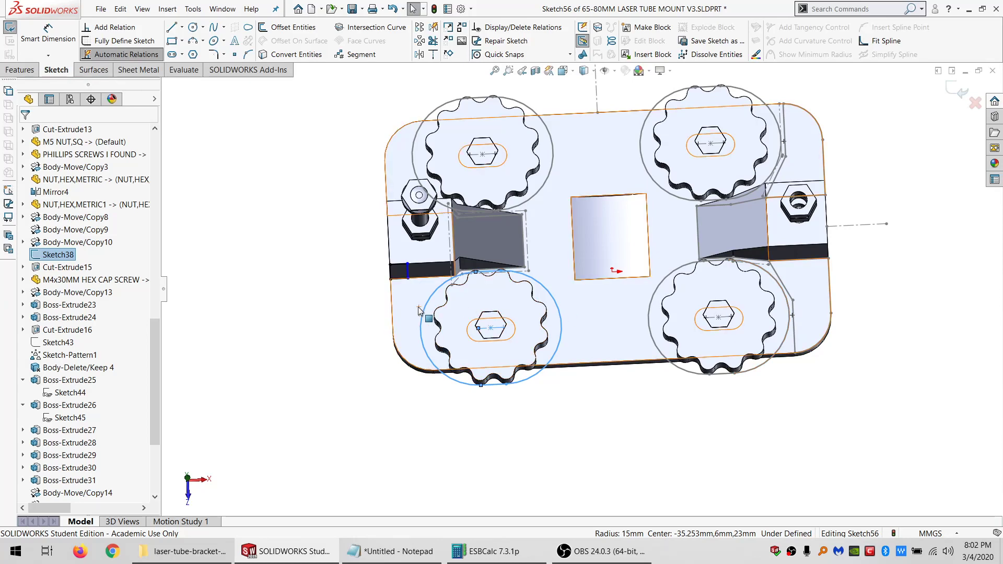
pyautogui.scroll(-2, 431, 326)
pyautogui.moveTo(429, 309); pyautogui.dragTo(434, 288, button='middle')
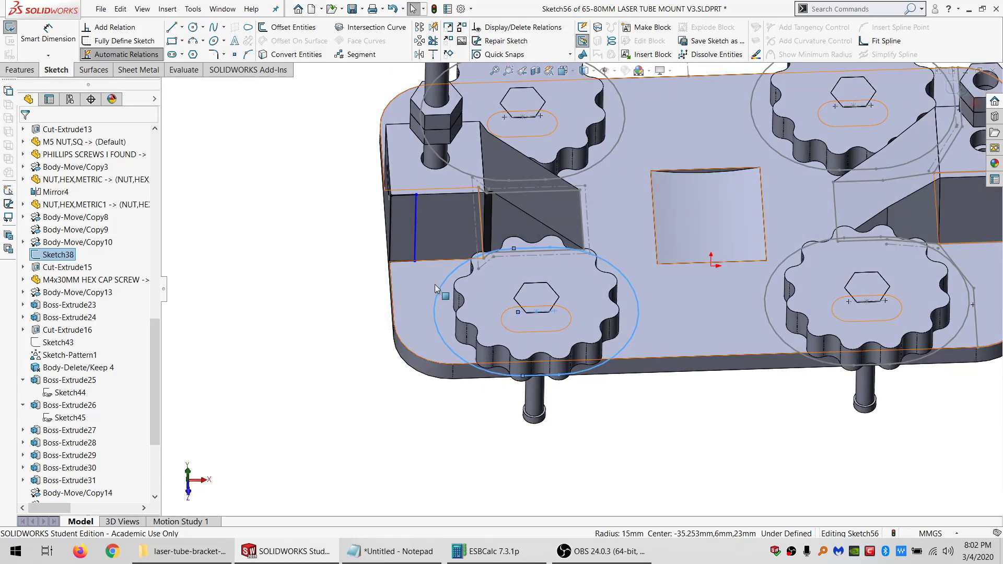
# - Make the rectangle's lower inner corner coincident with the inner vertical edge of the left block's front face
pyautogui.click(415, 260)
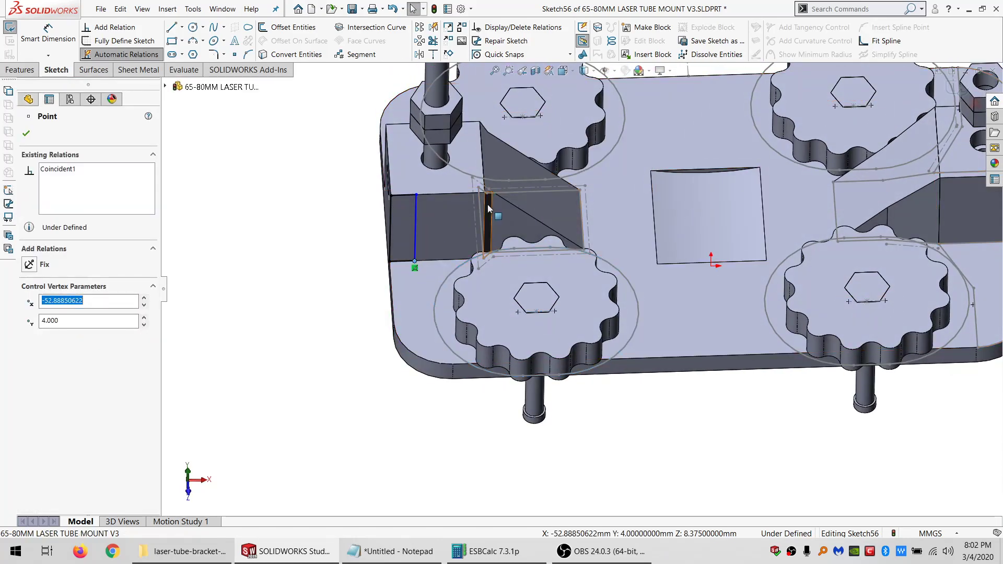
pyautogui.keyDown('ctrl'); pyautogui.click(485, 209); pyautogui.keyUp('ctrl')
pyautogui.click(54, 335)
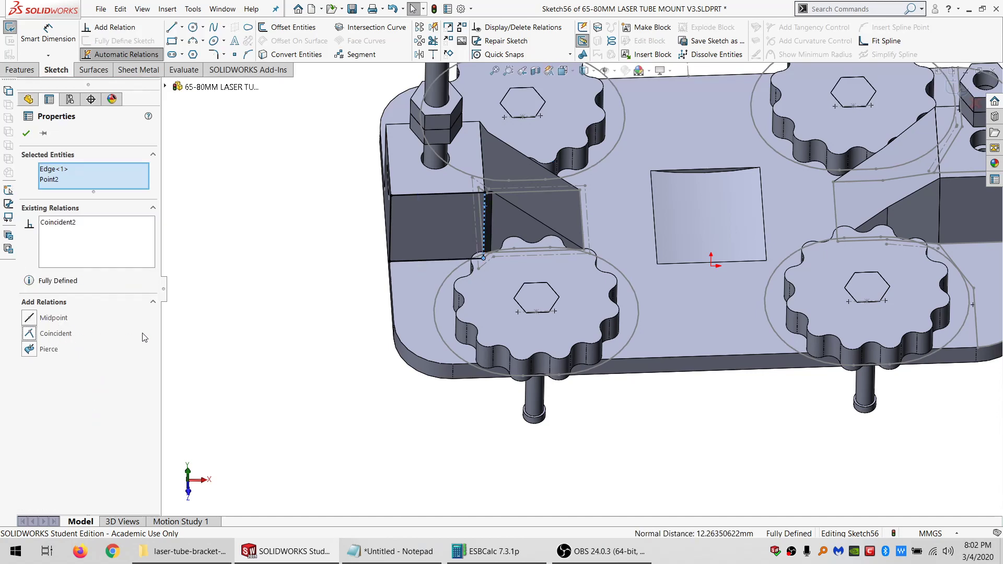
pyautogui.click(295, 372)
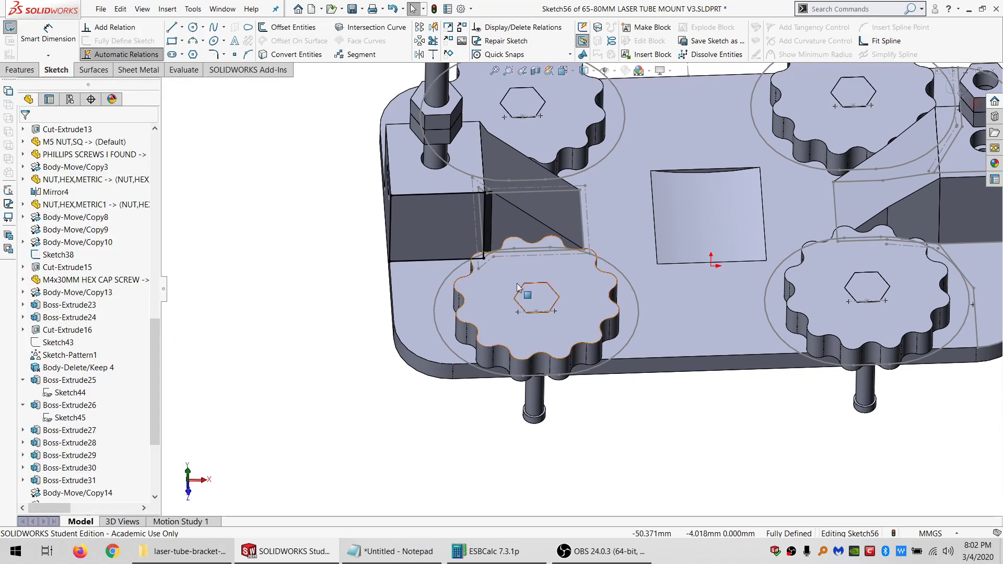
# - Convert the outline of the right block's front face into entities of the current sketch
pyautogui.scroll(5, 581, 289)
pyautogui.scroll(-8, 718, 268)
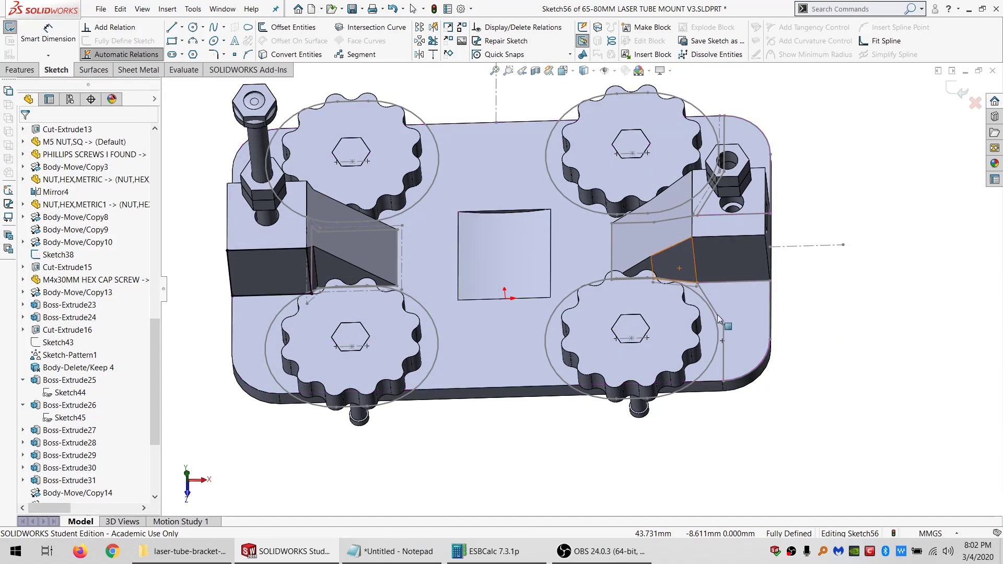
pyautogui.click(694, 234)
pyautogui.moveTo(686, 277); pyautogui.dragTo(607, 235, button='middle')
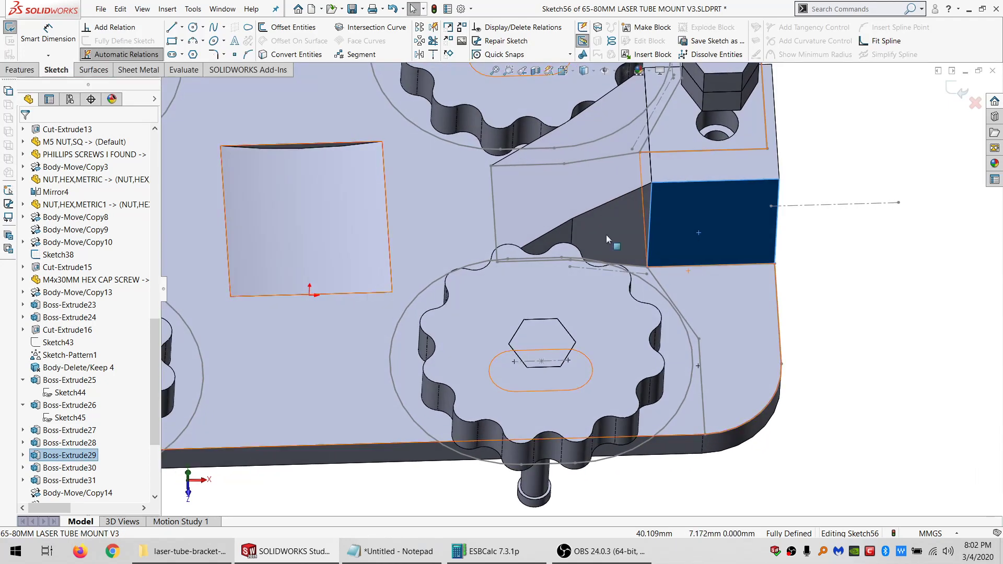
pyautogui.click(279, 56)
# - Extrude both block profiles Up To Surface, ending at the base plate's front side face, with the result merged
pyautogui.scroll(6, 418, 168)
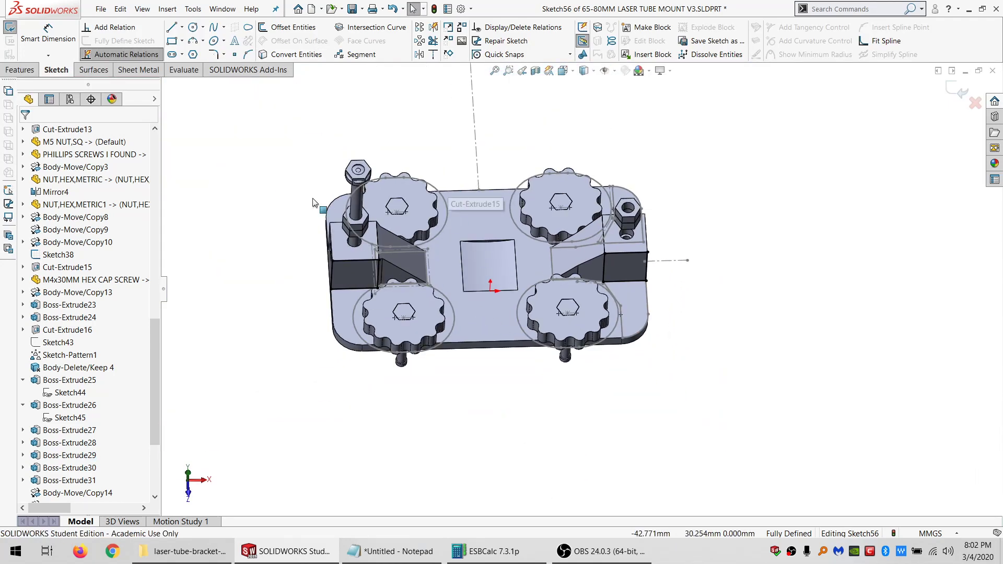
pyautogui.scroll(-2, 318, 203)
pyautogui.click(11, 70)
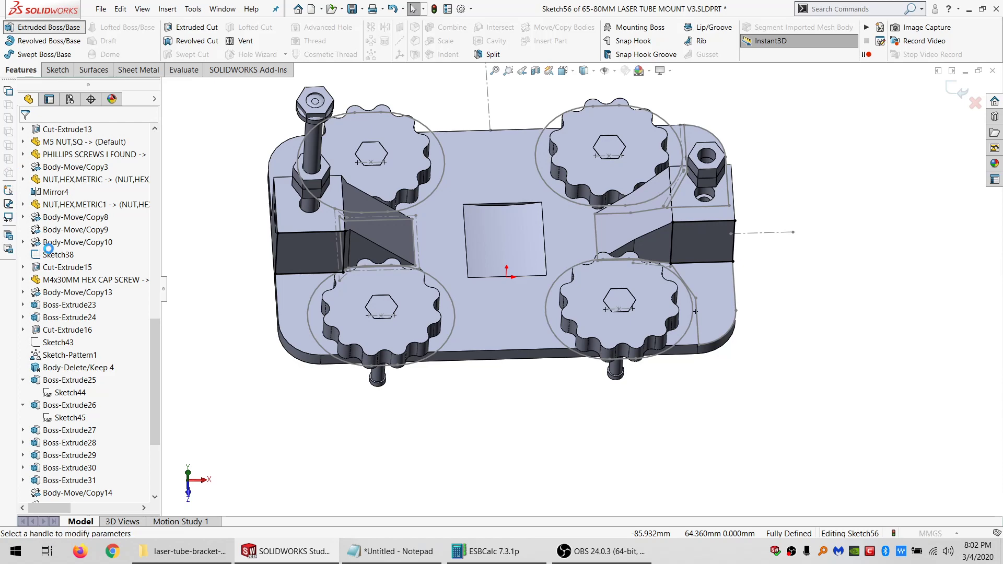
pyautogui.click(57, 206)
pyautogui.click(57, 255)
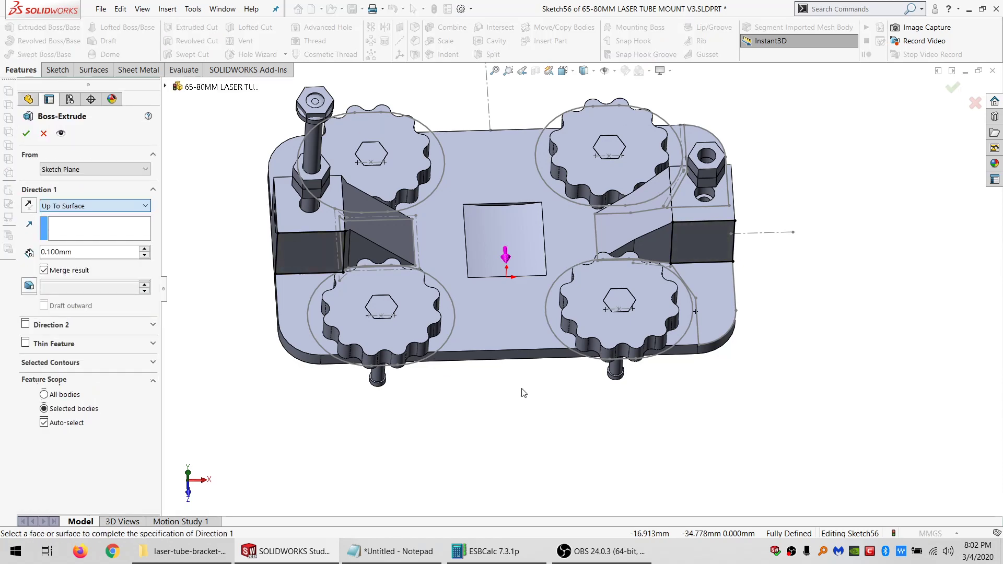
pyautogui.click(491, 358)
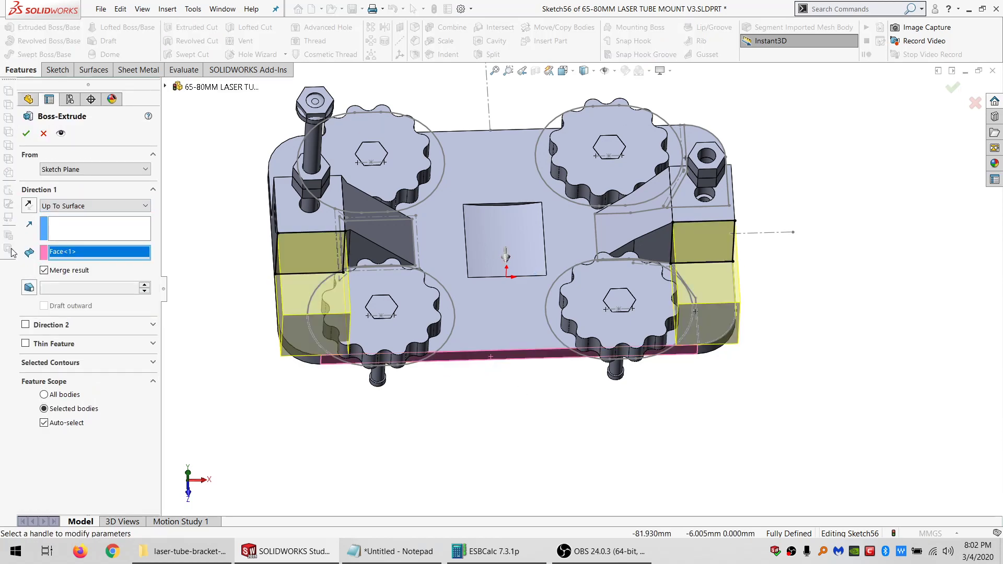
pyautogui.click(26, 133)
# - Reuse Sketch56 for a merged boss extrusion starting from the blocks' rear face and ending Up To Surface at the plate's rear side face
pyautogui.moveTo(320, 277); pyautogui.dragTo(314, 418, button='middle')
pyautogui.scroll(-4, 79, 366)
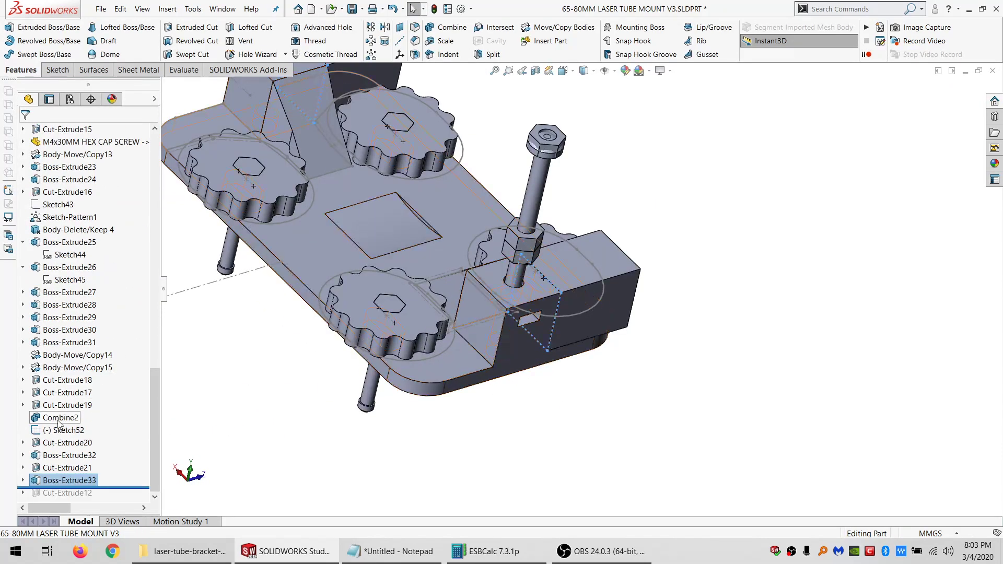
pyautogui.click(24, 480)
pyautogui.click(59, 494)
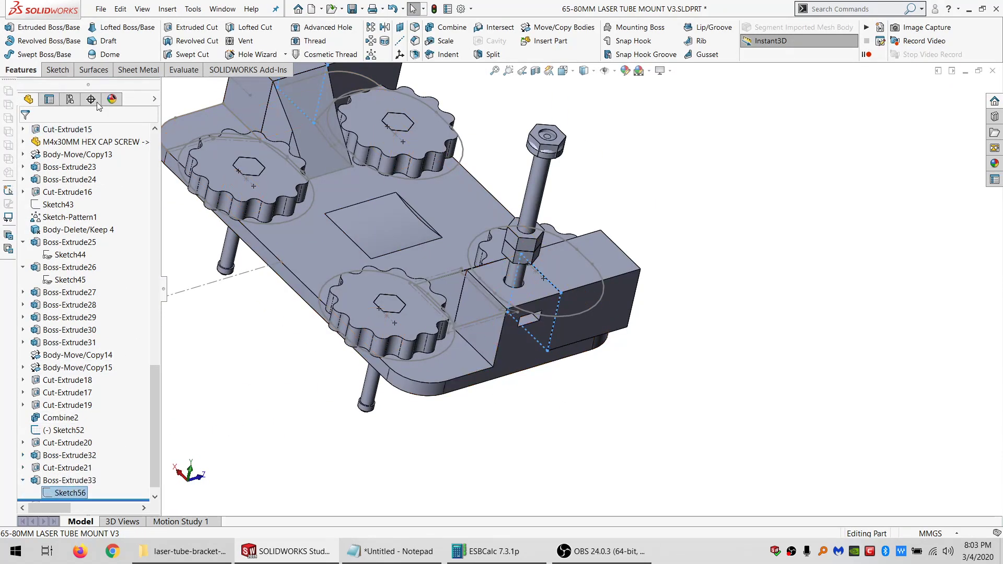
pyautogui.click(42, 29)
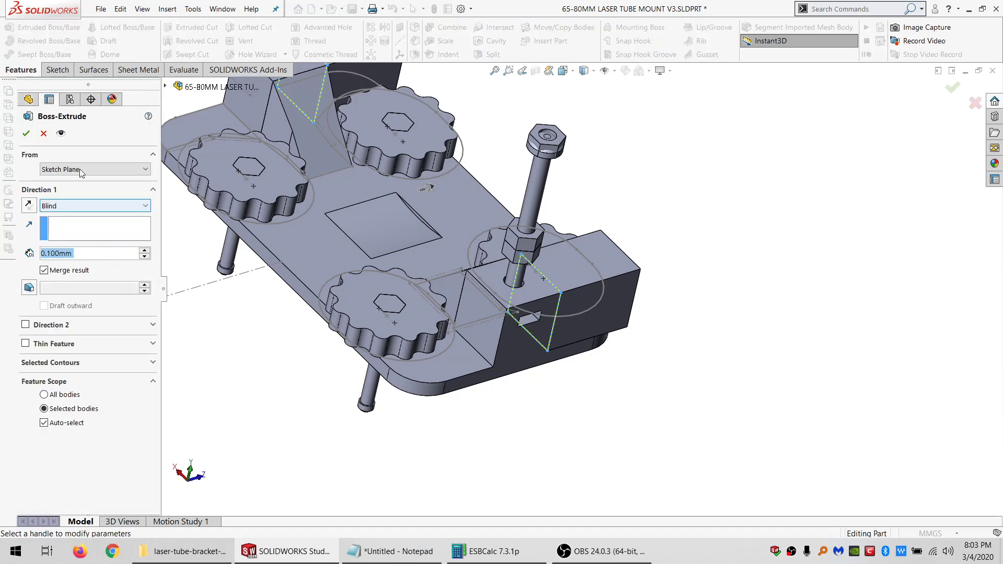
pyautogui.click(78, 169)
pyautogui.click(78, 189)
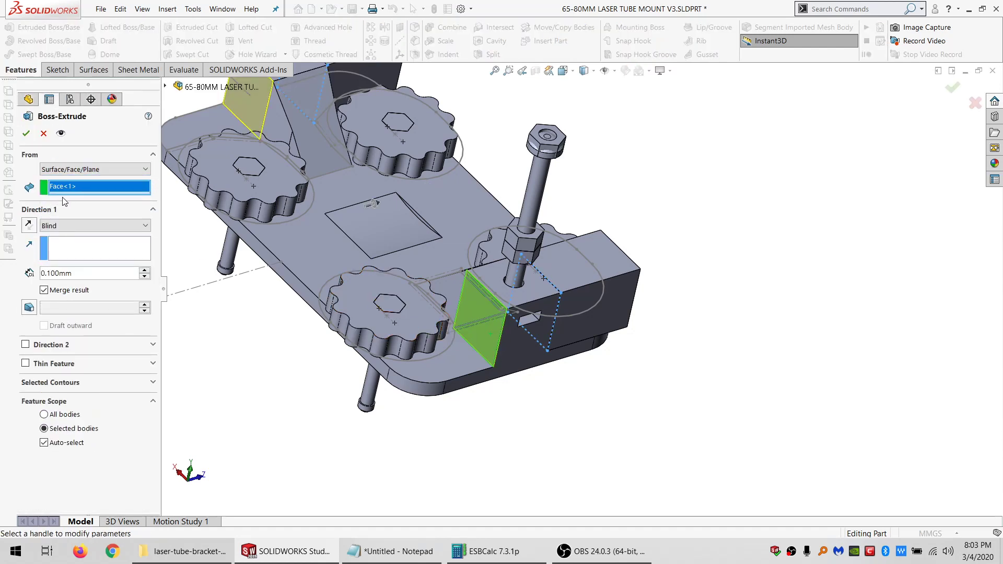
pyautogui.click(67, 268)
pyautogui.click(296, 283)
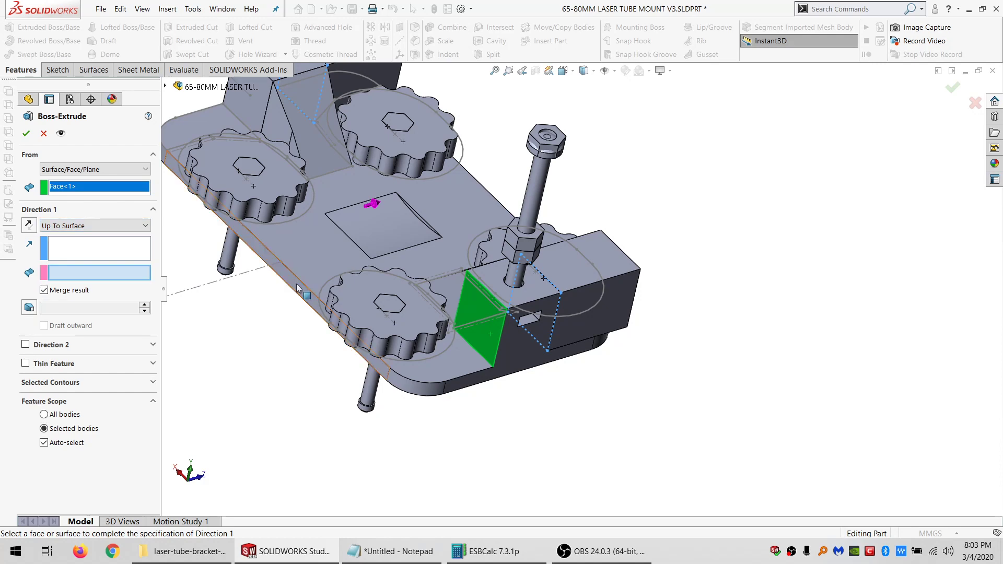
pyautogui.click(26, 134)
# - Start a new sketch on the base plate's upper face, viewed face-on
pyautogui.click(391, 214)
pyautogui.hotkey('ctrl', '8')
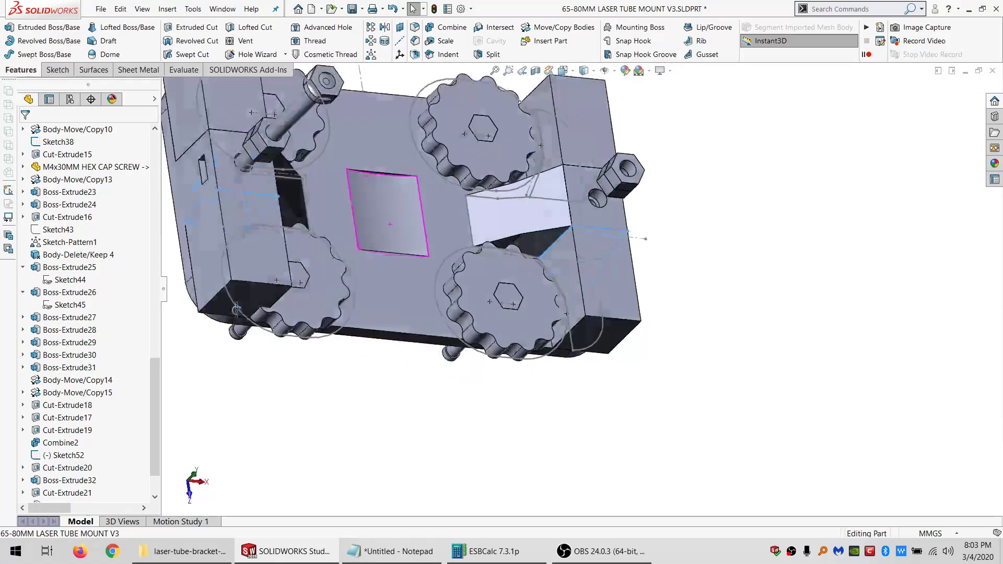
pyautogui.click(391, 296)
pyautogui.hotkey('ctrl', '8')
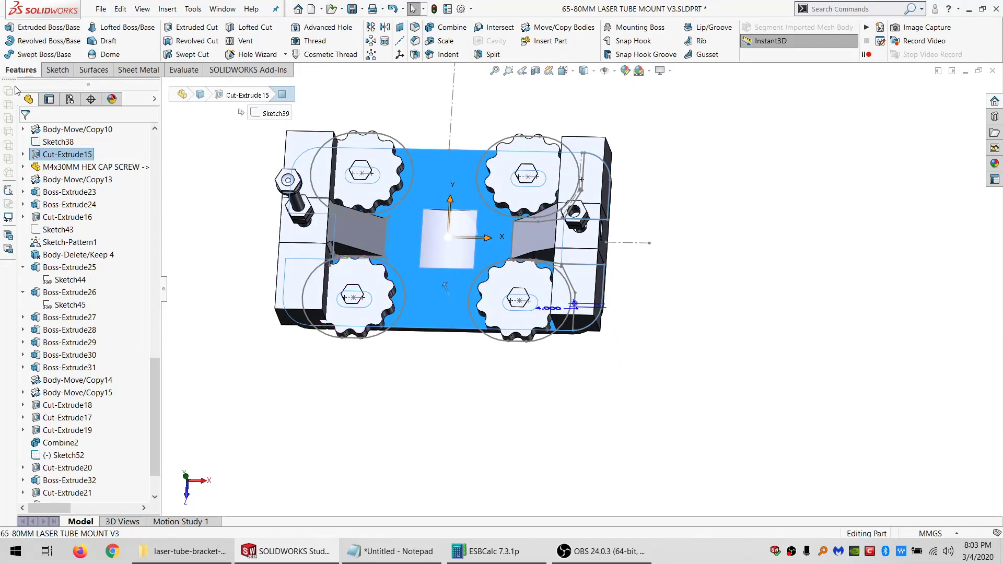
pyautogui.click(46, 72)
pyautogui.click(10, 31)
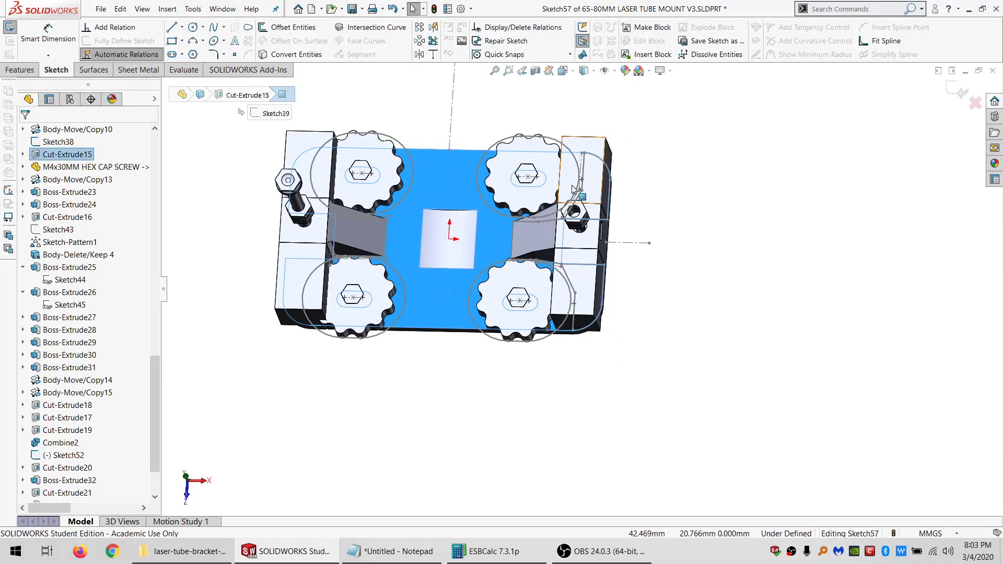
# - Convert Sketch52's upper block outline at the plate's +X end into the current sketch and delete the converted rib segments
pyautogui.rightClick(600, 166)
pyautogui.click(615, 171)
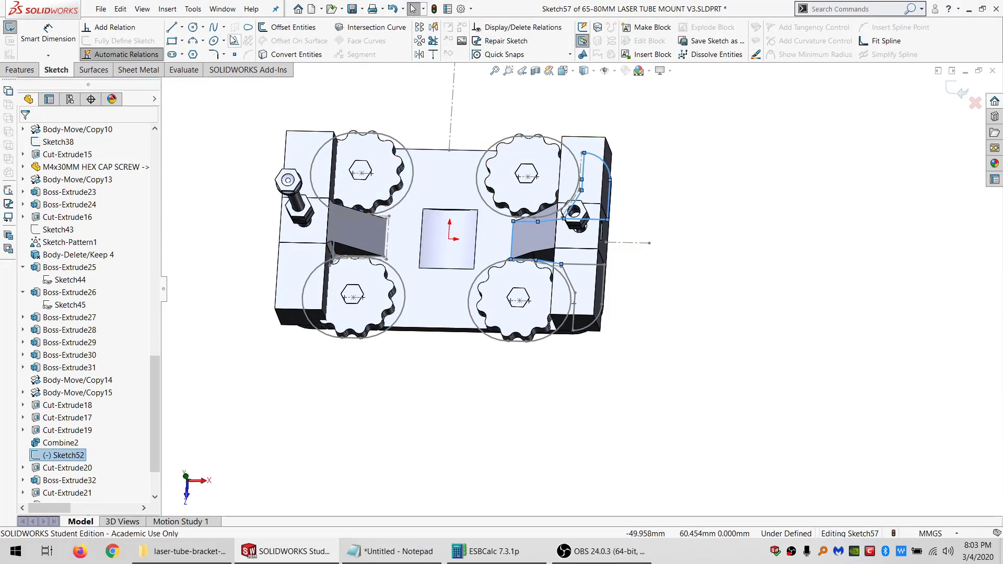
pyautogui.moveTo(646, 284); pyautogui.dragTo(624, 267, button='right')
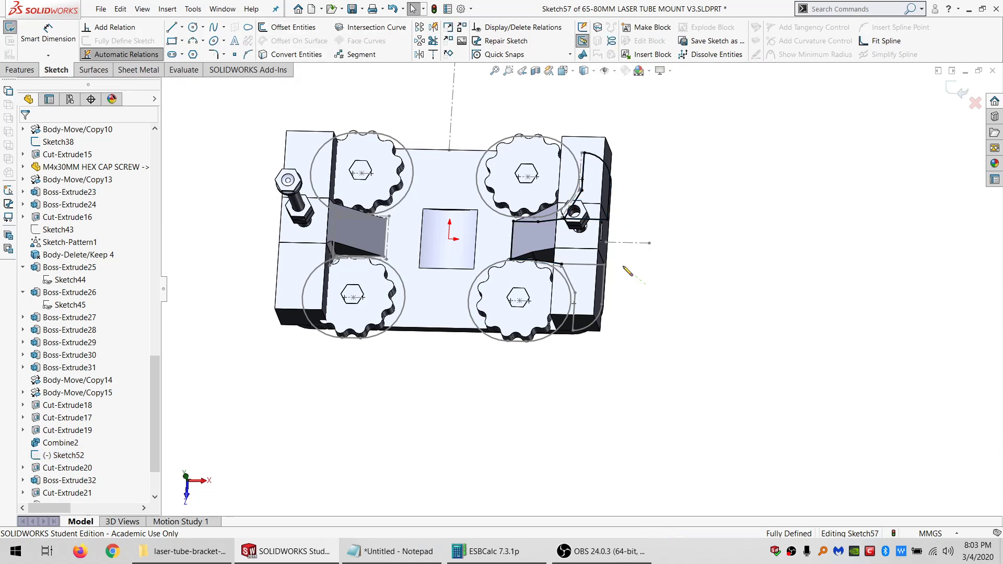
pyautogui.moveTo(528, 212); pyautogui.dragTo(484, 309)
pyautogui.press('Delete')
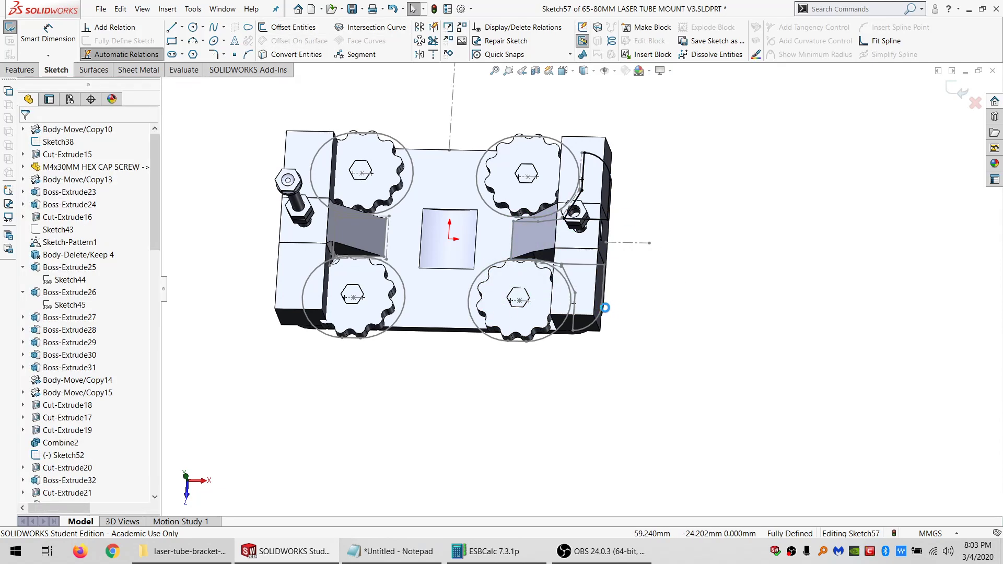
# - Convert Sketch52's lower block outline at the plate's +X end into the current sketch
pyautogui.rightClick(609, 293)
pyautogui.click(627, 296)
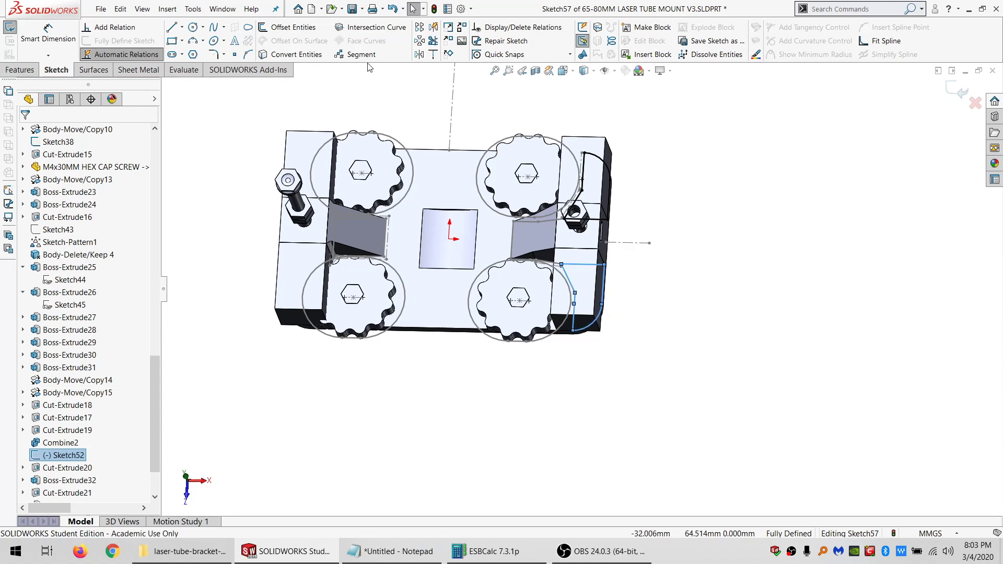
pyautogui.moveTo(538, 293)
pyautogui.mouseDown(button='middle')
pyautogui.moveTo(570, 285)
pyautogui.moveTo(556, 290)
pyautogui.mouseUp(button='middle')
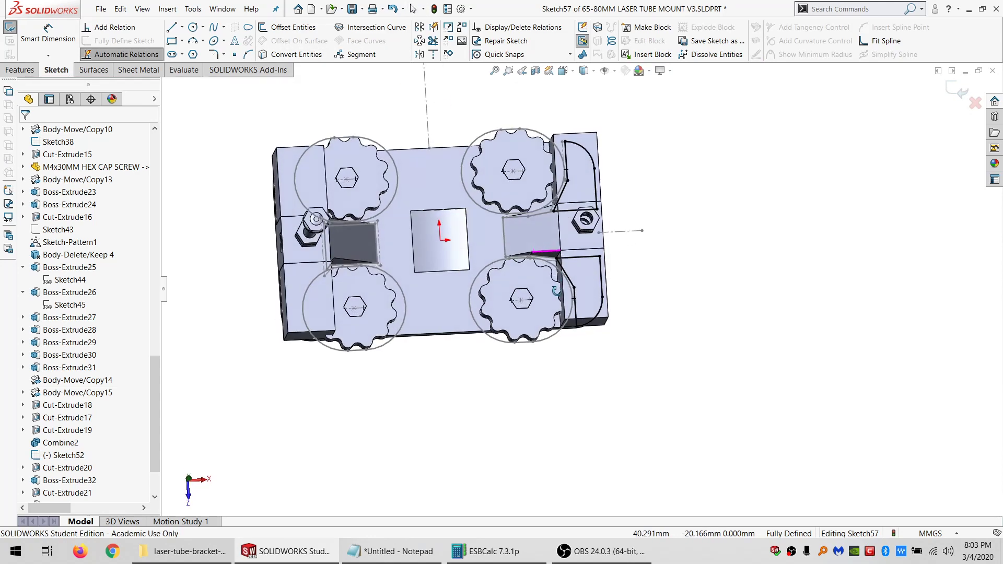
# - Draw a circle centred on the origin around the whole mount and dimension its diameter to 200 mm
pyautogui.click(192, 29)
pyautogui.click(439, 240)
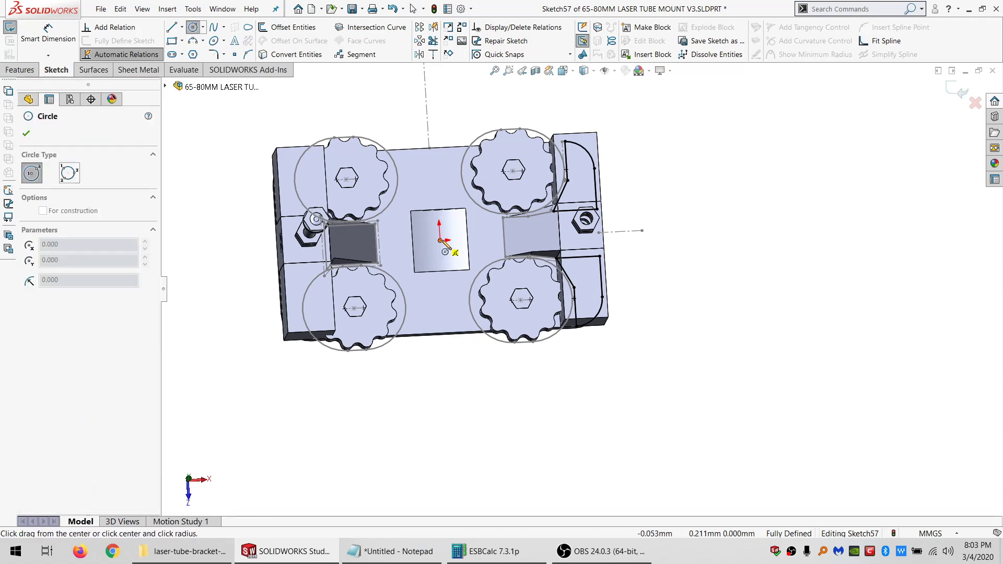
pyautogui.click(681, 250)
pyautogui.press('Escape')
pyautogui.click(48, 35)
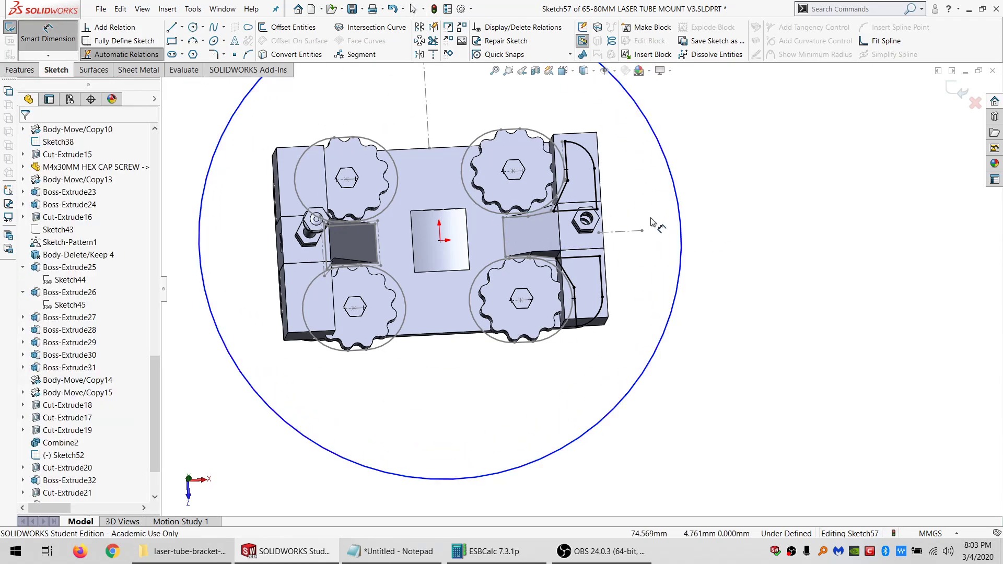
pyautogui.click(682, 235)
pyautogui.click(705, 228)
pyautogui.write('20')
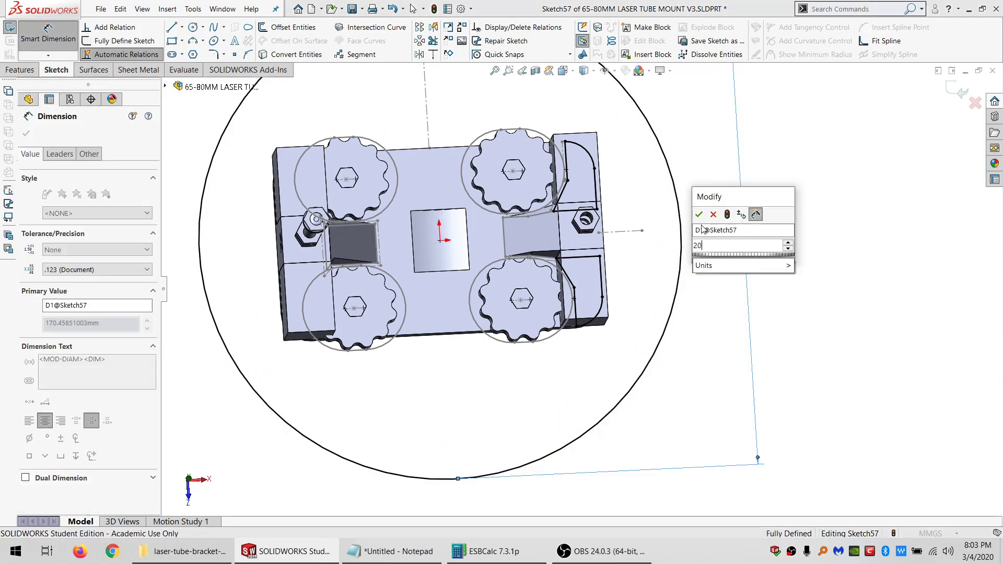
pyautogui.write('0')
pyautogui.press('Return')
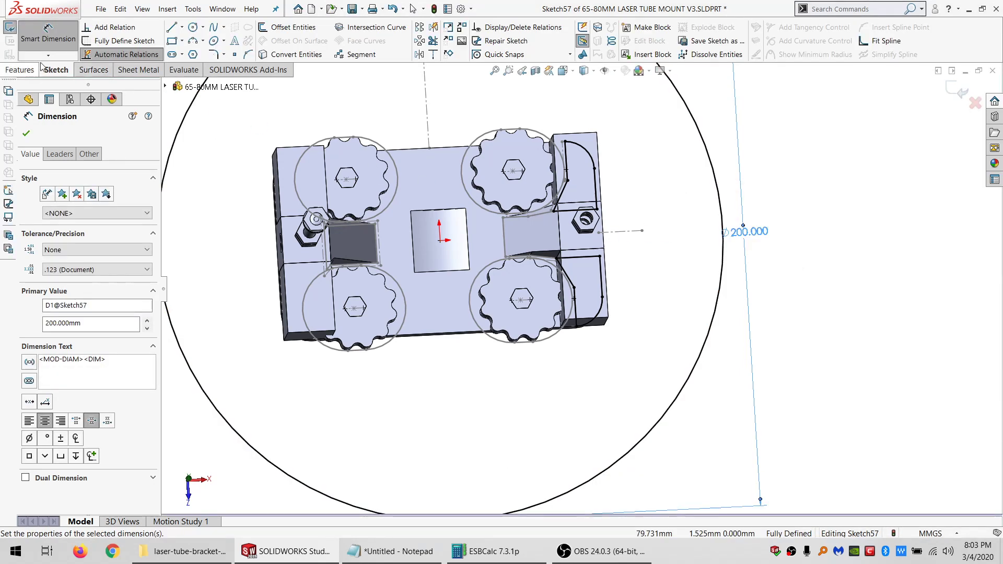
# - Extrude-cut the sketch Through All toward the blocks, limiting the feature scope to the two outer block bodies at the +X end
pyautogui.click(23, 70)
pyautogui.click(188, 27)
pyautogui.click(59, 207)
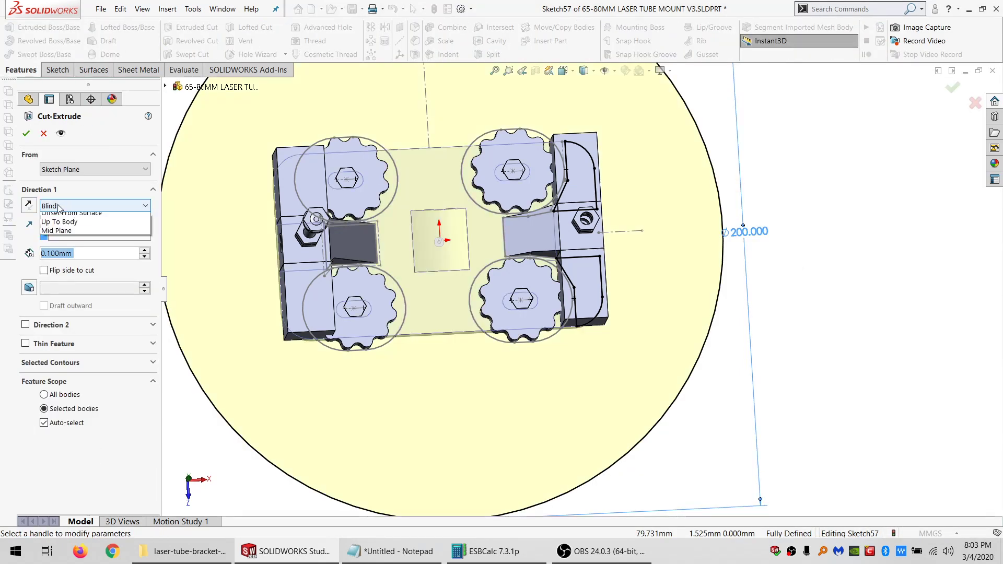
pyautogui.click(58, 214)
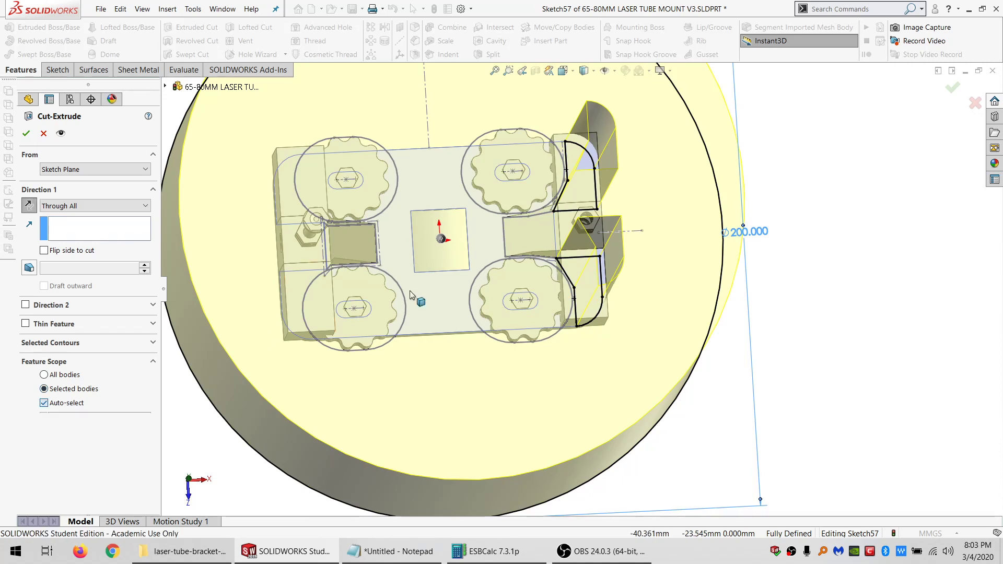
pyautogui.click(44, 403)
pyautogui.click(586, 287)
pyautogui.click(580, 172)
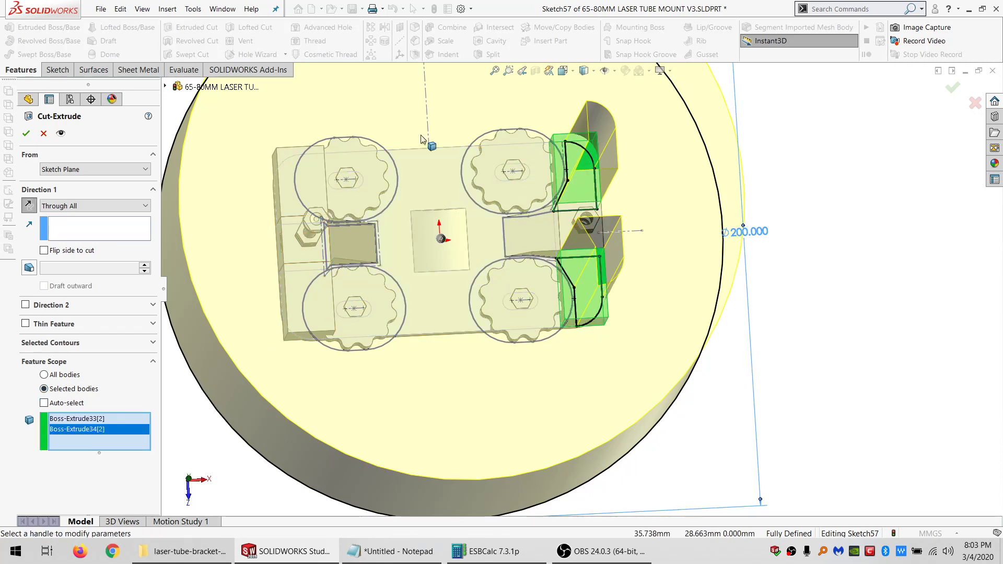
pyautogui.click(26, 133)
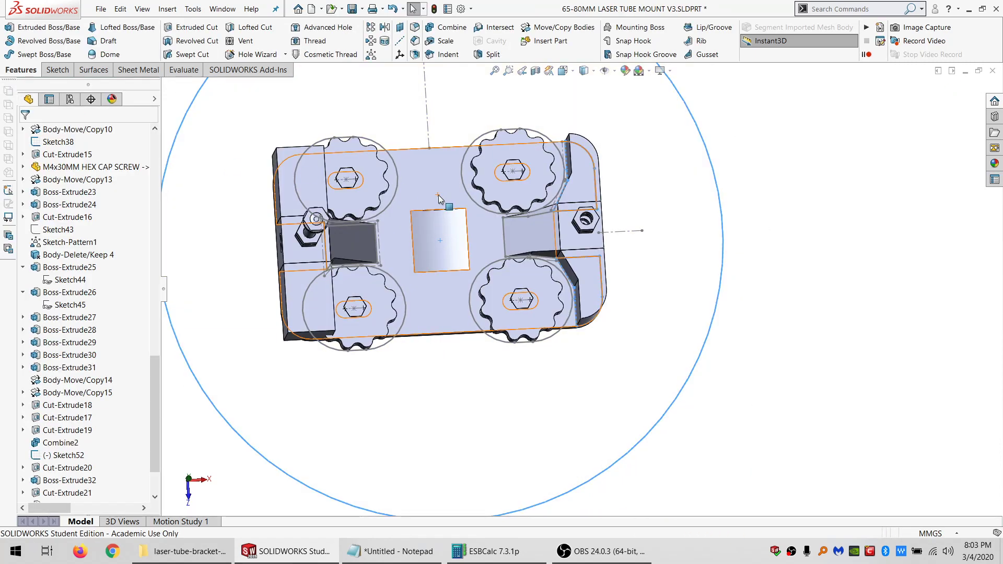
pyautogui.moveTo(548, 182); pyautogui.dragTo(632, 322, button='middle')
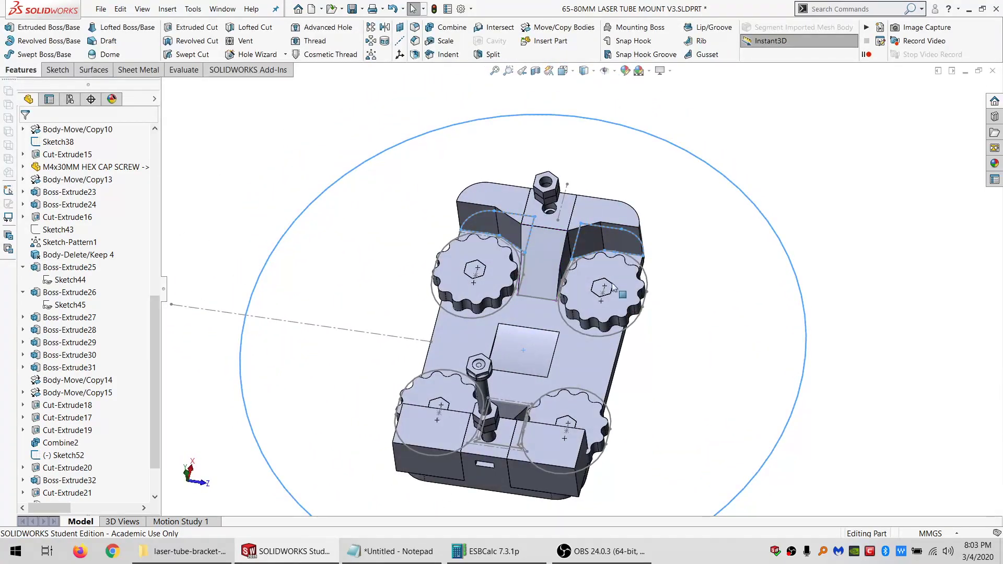
pyautogui.hotkey('ctrl', '8')
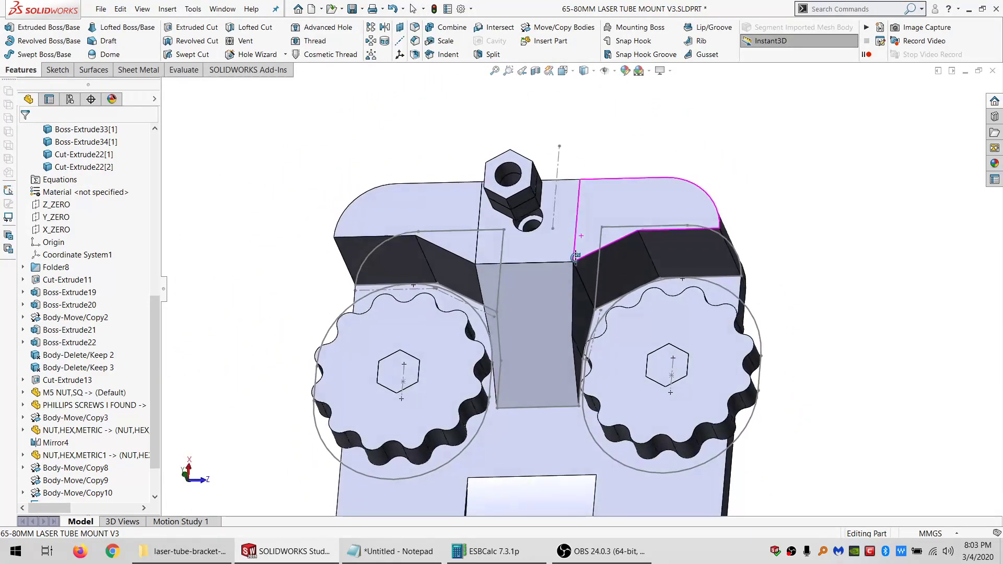
pyautogui.hotkey('ctrl', '8')
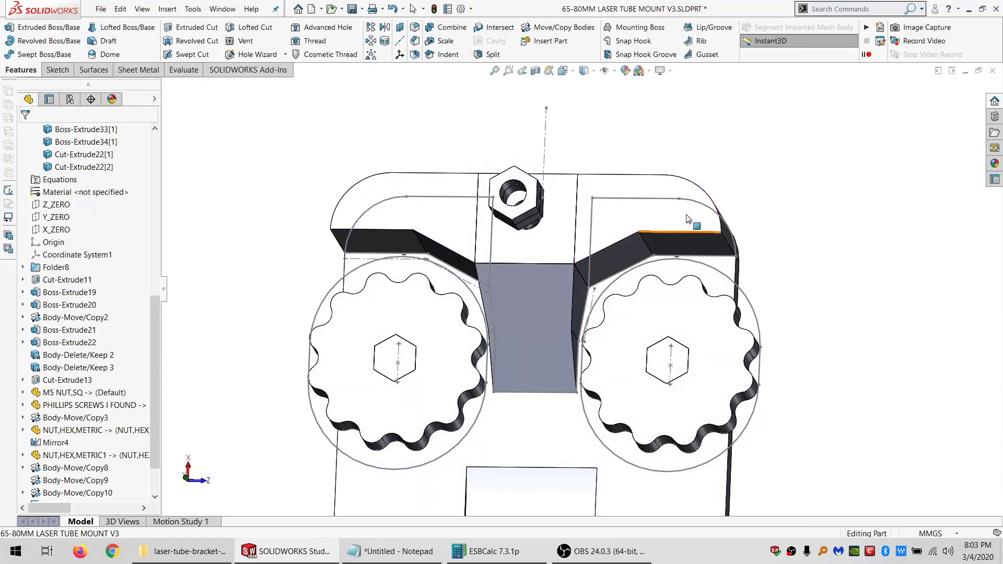
pyautogui.click(687, 220)
pyautogui.click(57, 70)
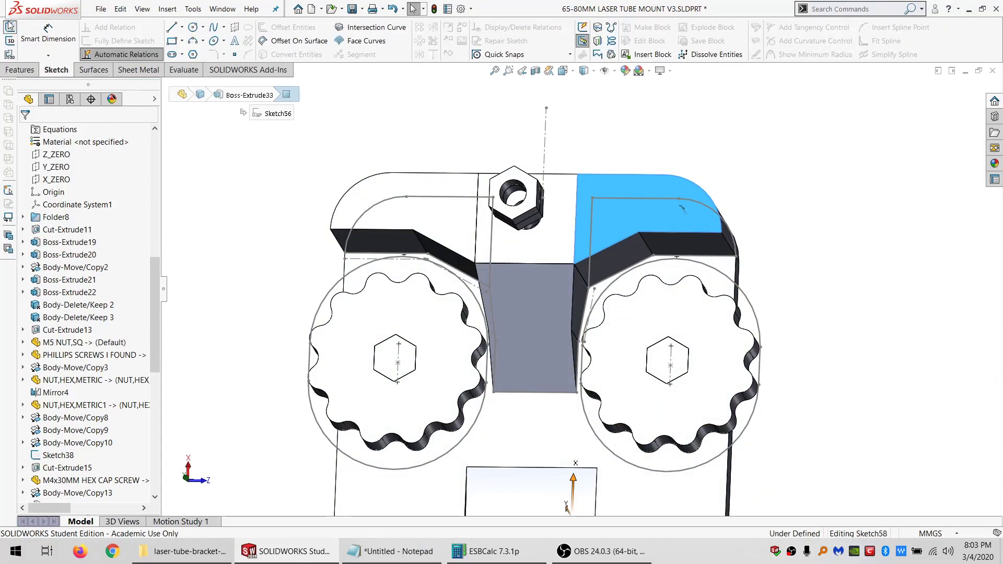
pyautogui.click(10, 30)
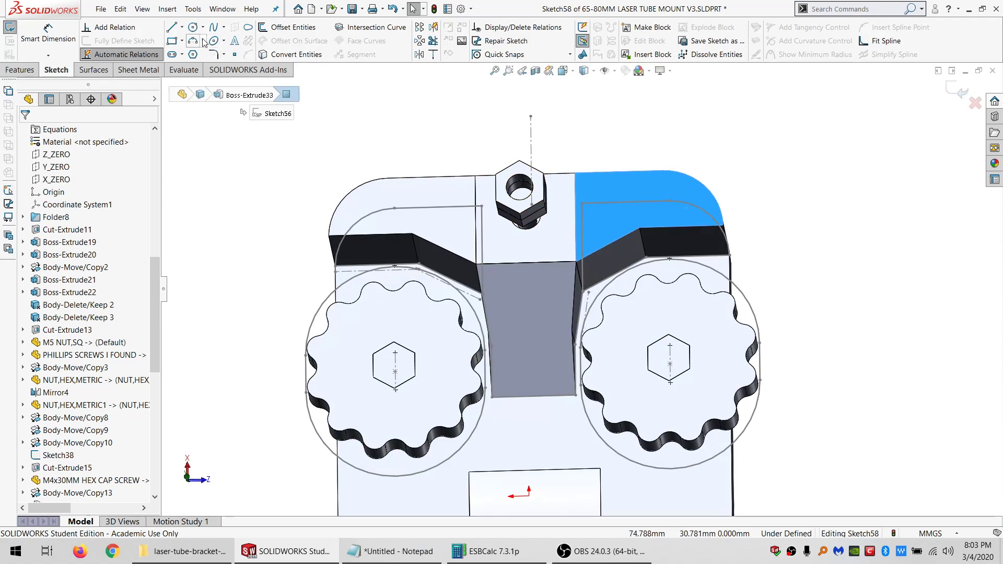
pyautogui.click(193, 28)
pyautogui.scroll(-2, 699, 220)
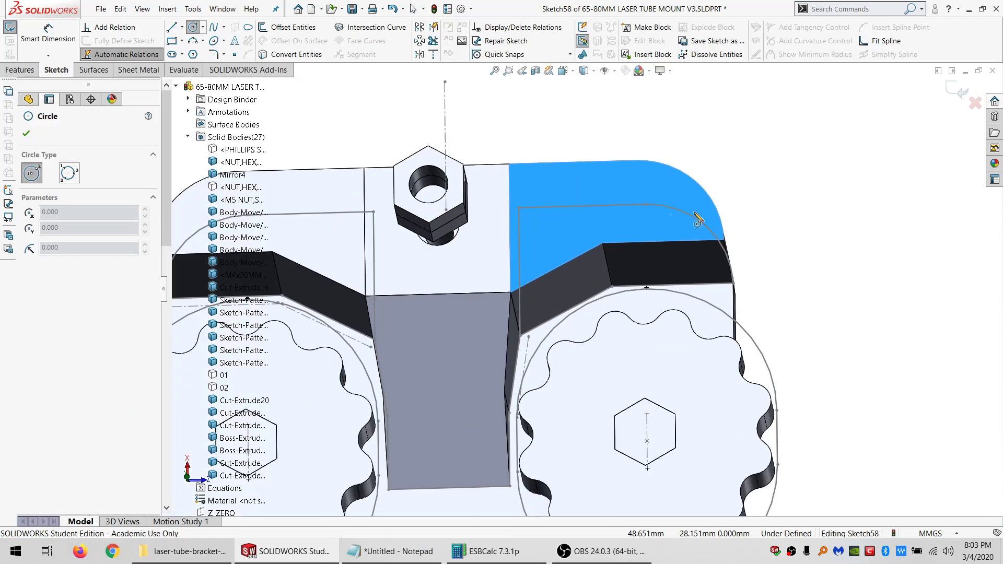
pyautogui.click(10, 27)
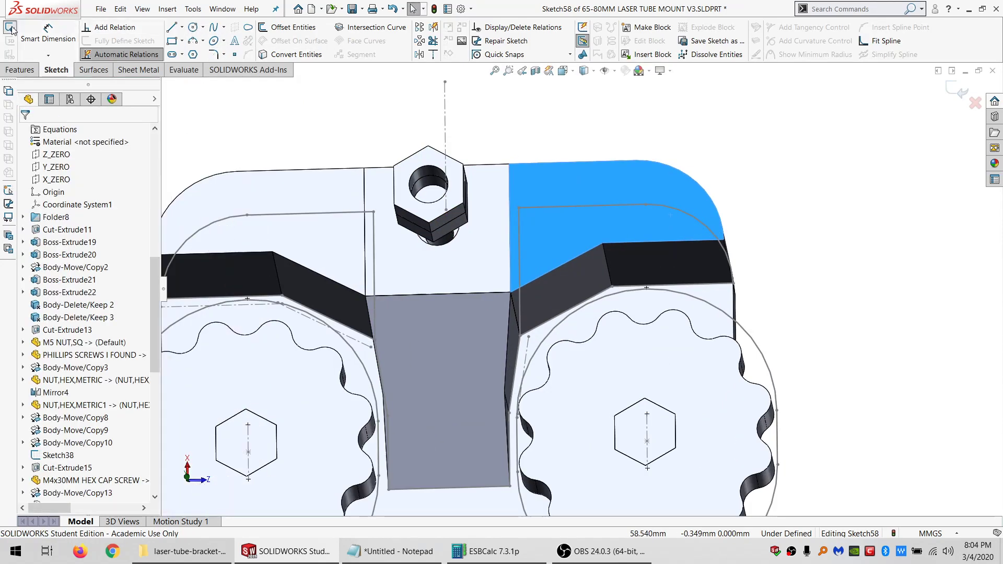
# - Fillet the vertical knob-side edge at the outer end of the trimmed +Z block with a 4 mm radius
pyautogui.click(20, 70)
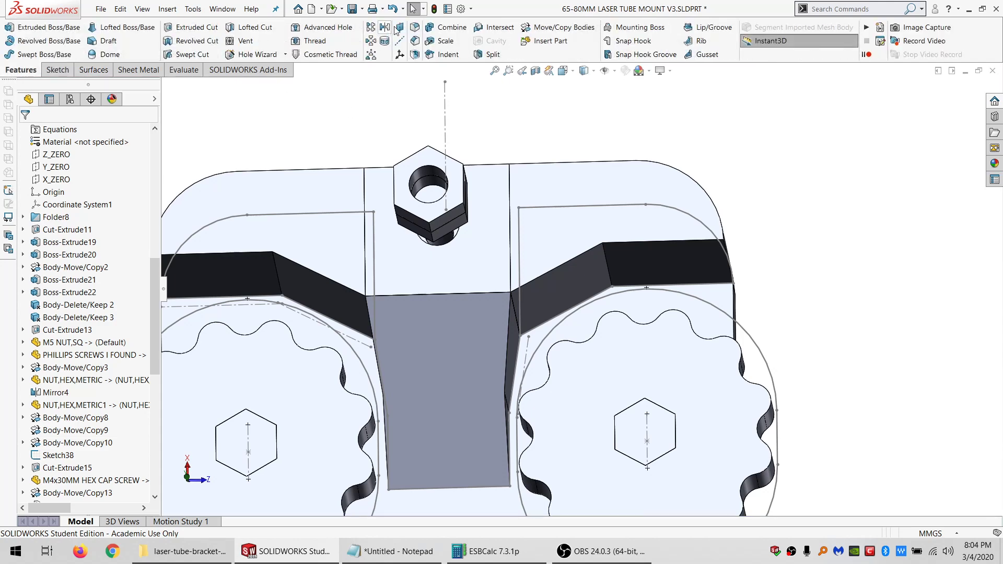
pyautogui.moveTo(728, 288); pyautogui.dragTo(707, 283, button='middle')
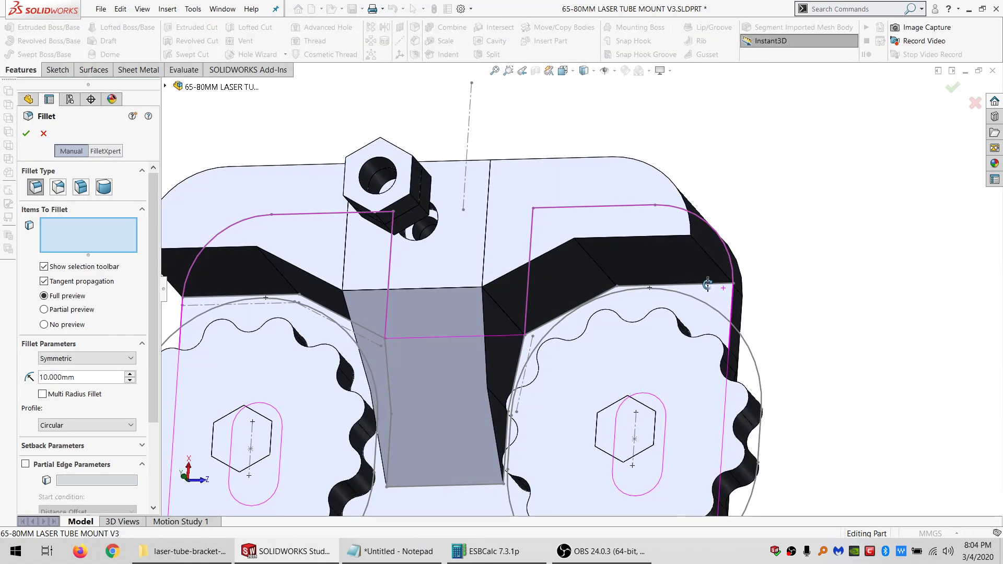
pyautogui.click(707, 258)
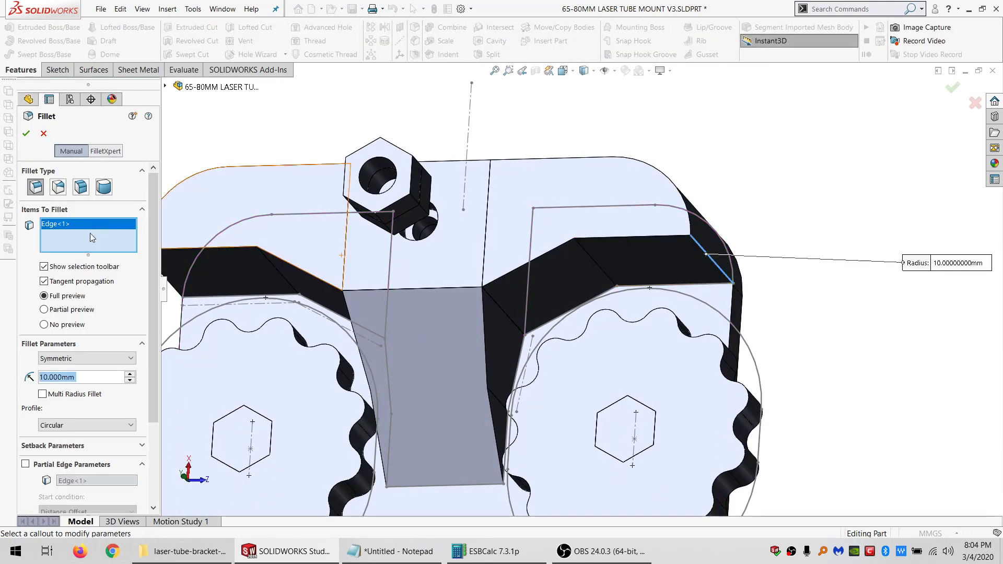
pyautogui.doubleClick(84, 377)
pyautogui.write('5')
pyautogui.press('Return')
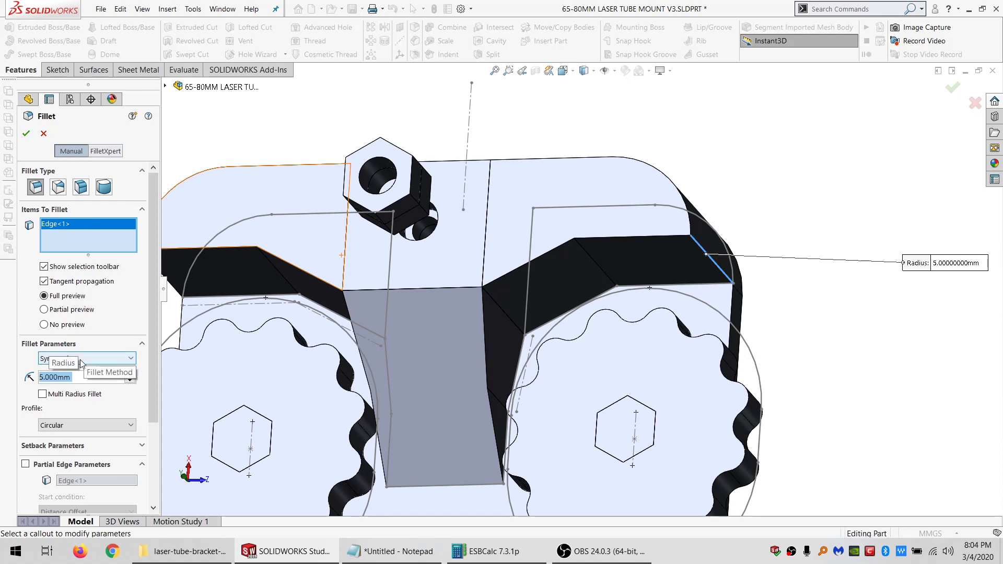
pyautogui.write('3')
pyautogui.press('Return')
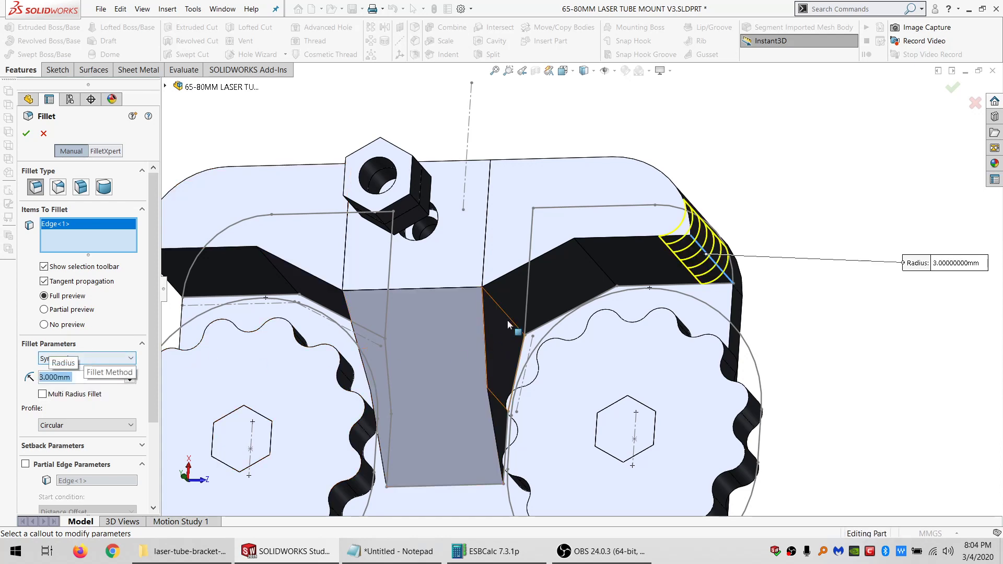
pyautogui.moveTo(541, 296)
pyautogui.mouseDown(button='middle')
pyautogui.moveTo(546, 356)
pyautogui.moveTo(542, 314)
pyautogui.mouseUp(button='middle')
pyautogui.scroll(3, 544, 347)
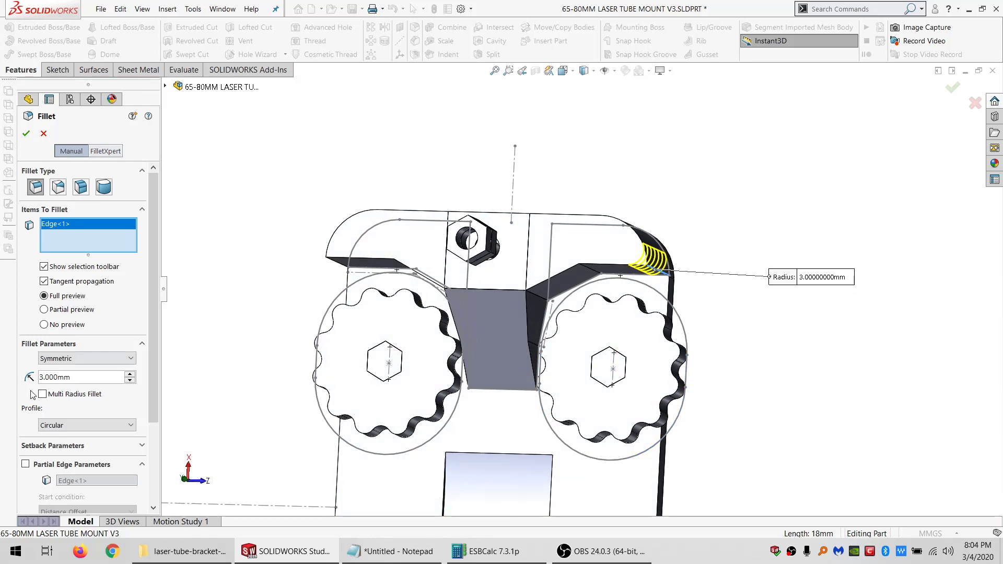
pyautogui.write('4')
pyautogui.press('Return')
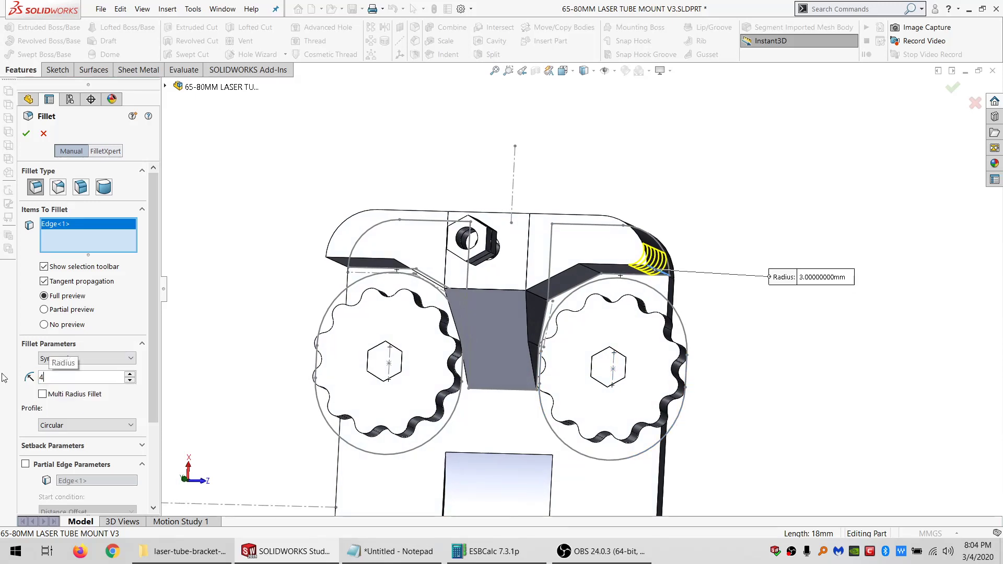
pyautogui.moveTo(227, 335); pyautogui.dragTo(291, 262, button='middle')
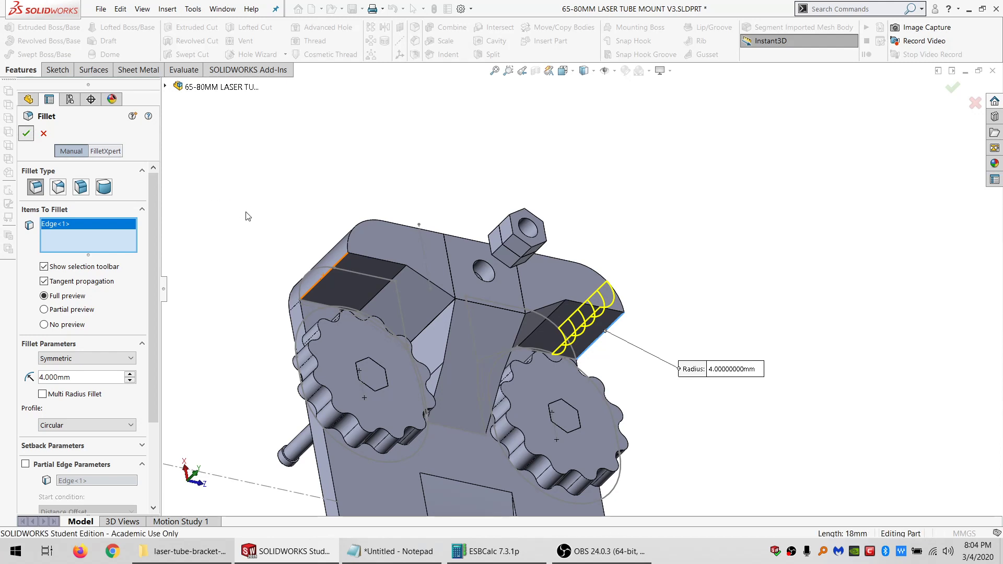
pyautogui.click(26, 134)
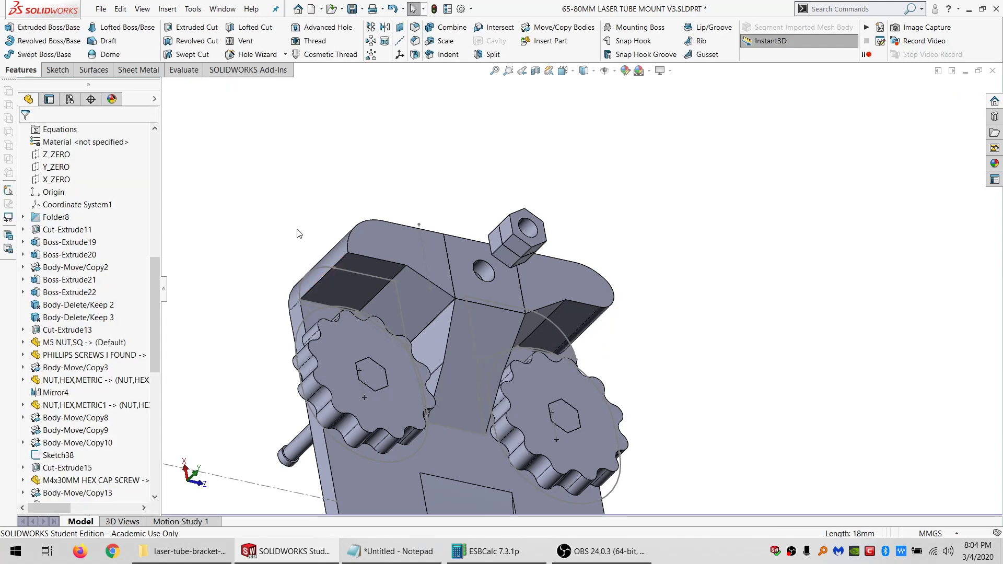
# - Apply the same fillet to the matching vertical edge of the trimmed block on the opposite side
pyautogui.click(345, 256)
pyautogui.press('Return')
pyautogui.moveTo(501, 332); pyautogui.dragTo(589, 298, button='middle')
pyautogui.scroll(3, 550, 387)
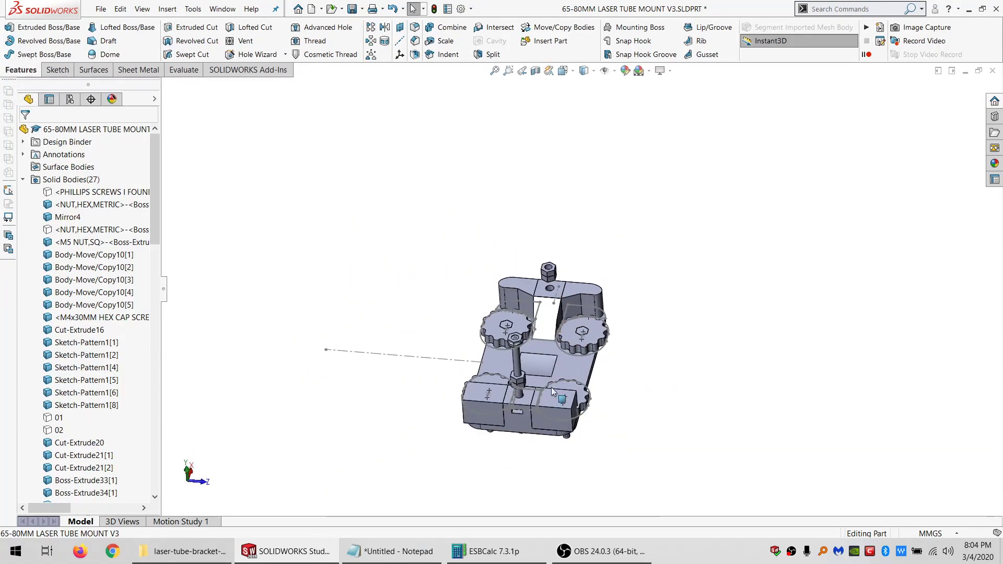
# - Start a new sketch on the top face of the end block at the -X, +Z corner, viewed normal to it
pyautogui.scroll(-3, 550, 383)
pyautogui.moveTo(550, 383); pyautogui.dragTo(457, 446, button='middle')
pyautogui.scroll(-3, 585, 402)
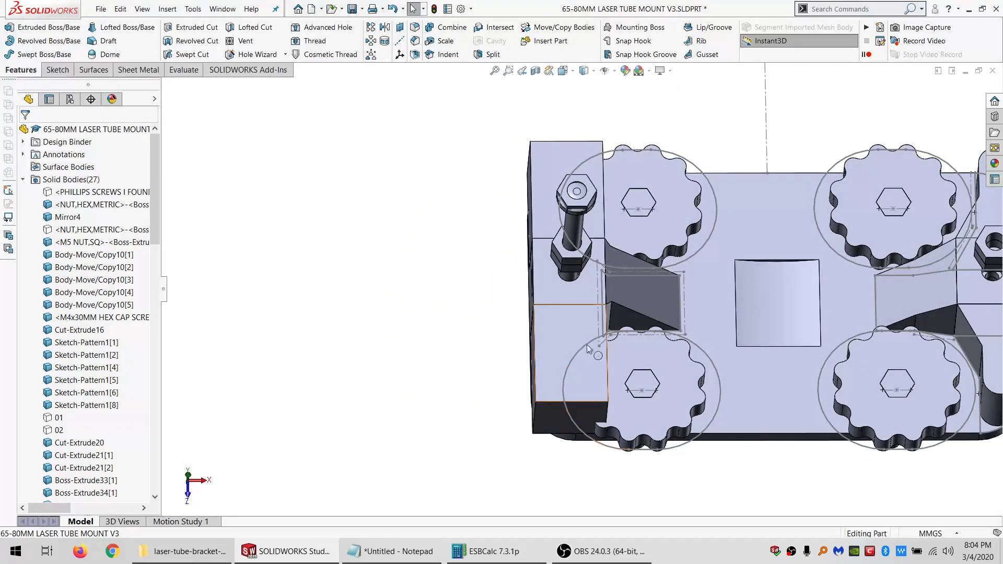
pyautogui.scroll(-5, 588, 335)
pyautogui.click(544, 333)
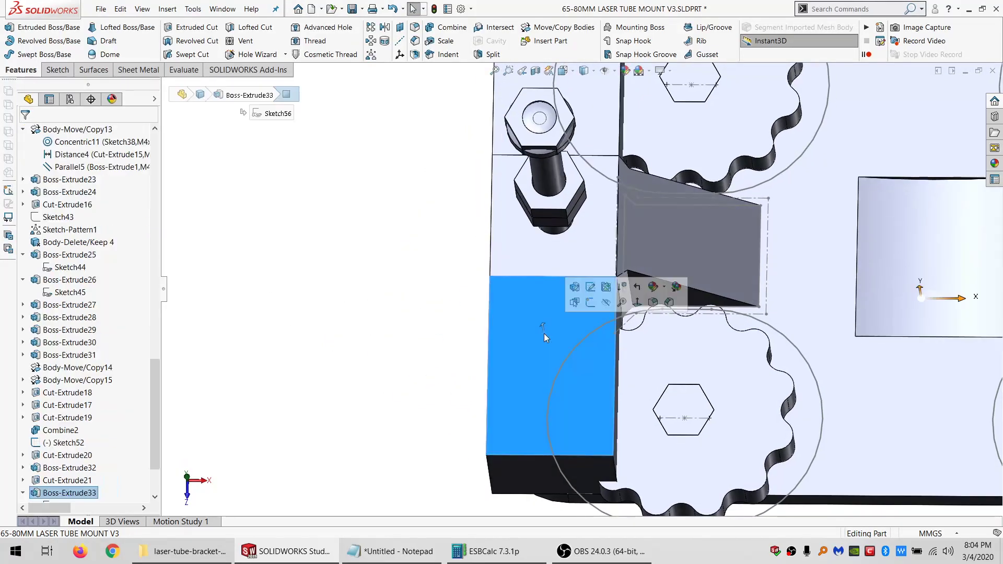
pyautogui.click(638, 302)
pyautogui.scroll(-6, 473, 439)
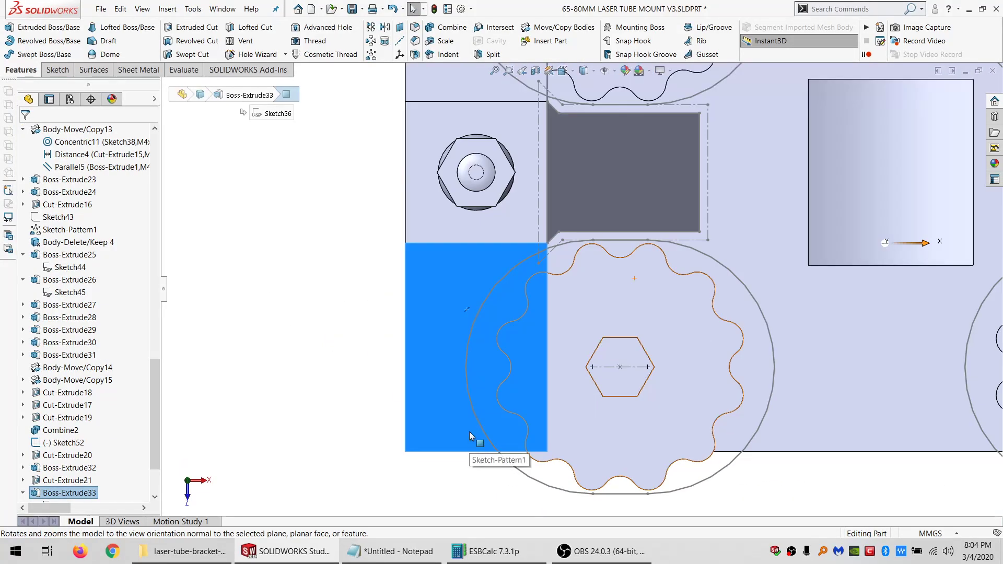
pyautogui.click(56, 70)
pyautogui.click(12, 26)
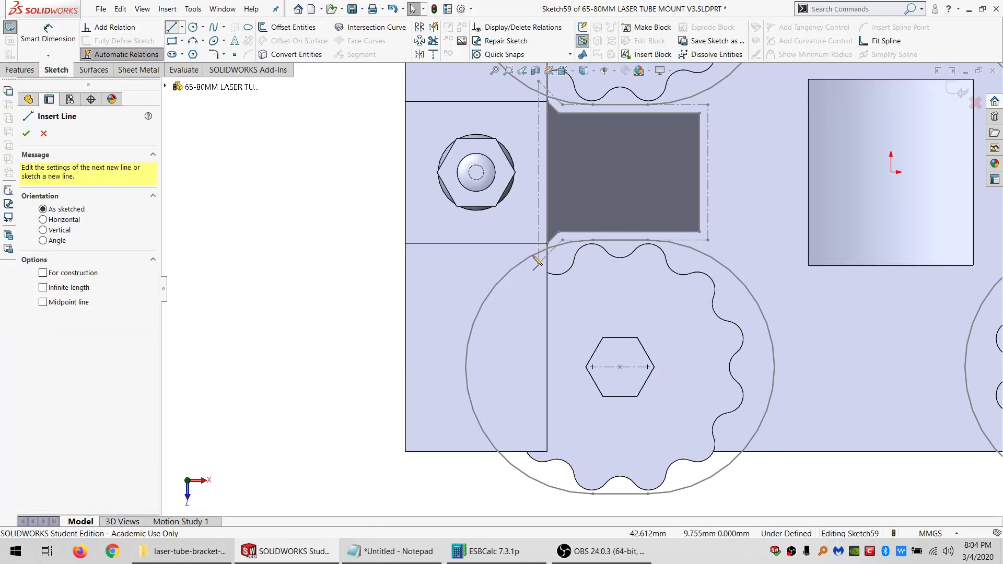
# - Sketch a sloped line from the block's -Z edge to beside the knob clearance circle, continue it toward +Z, and make that second line vertical
pyautogui.scroll(-4, 549, 248)
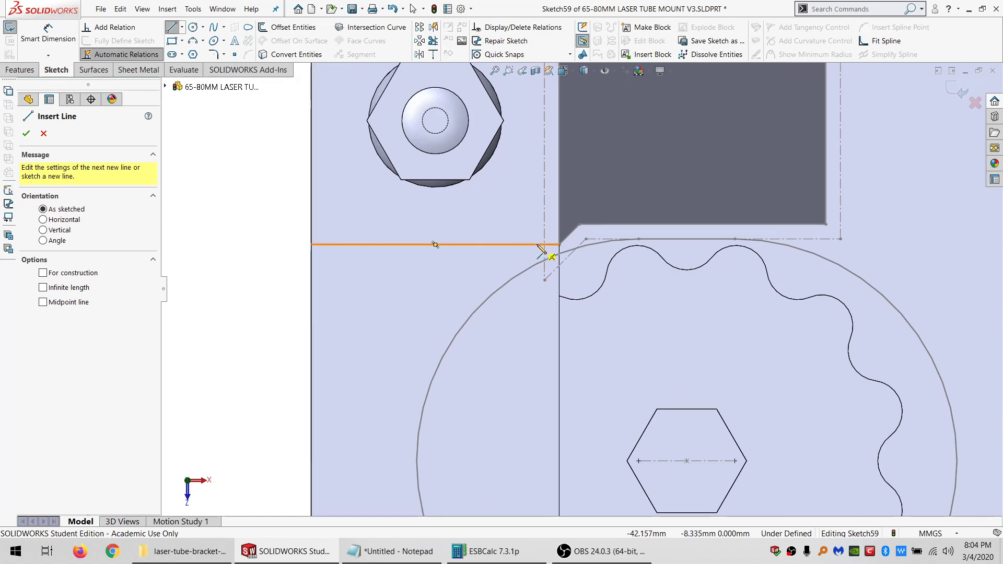
pyautogui.click(537, 245)
pyautogui.click(382, 361)
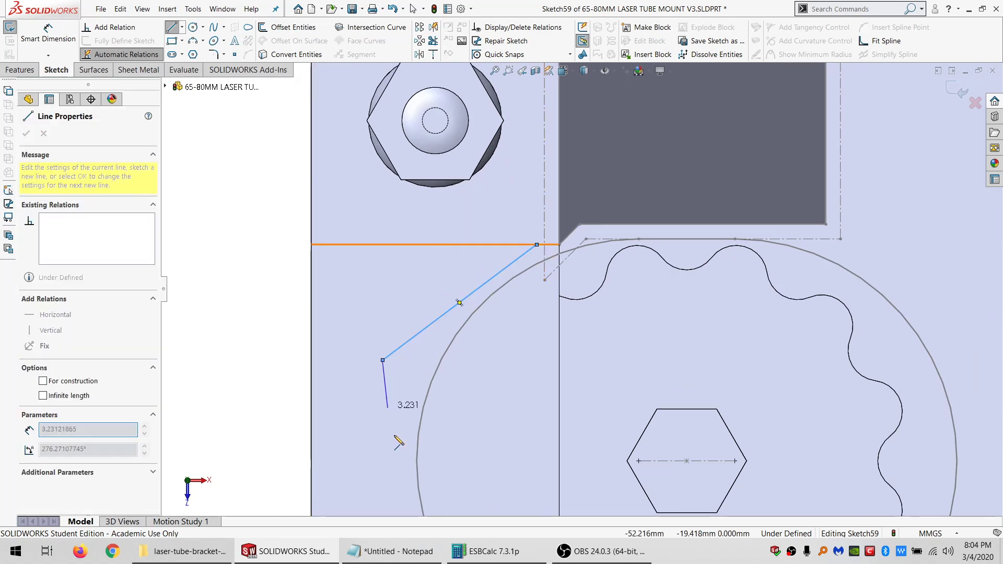
pyautogui.click(385, 494)
pyautogui.press('Escape')
pyautogui.click(385, 442)
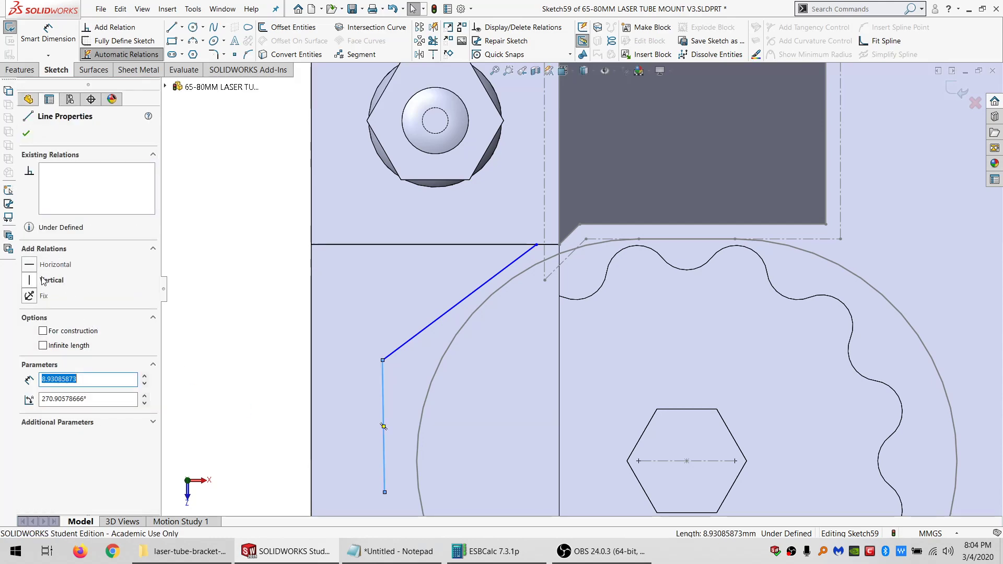
# - Offset the chain of two connected lines by 1 mm toward the knob
pyautogui.rightClick(472, 302)
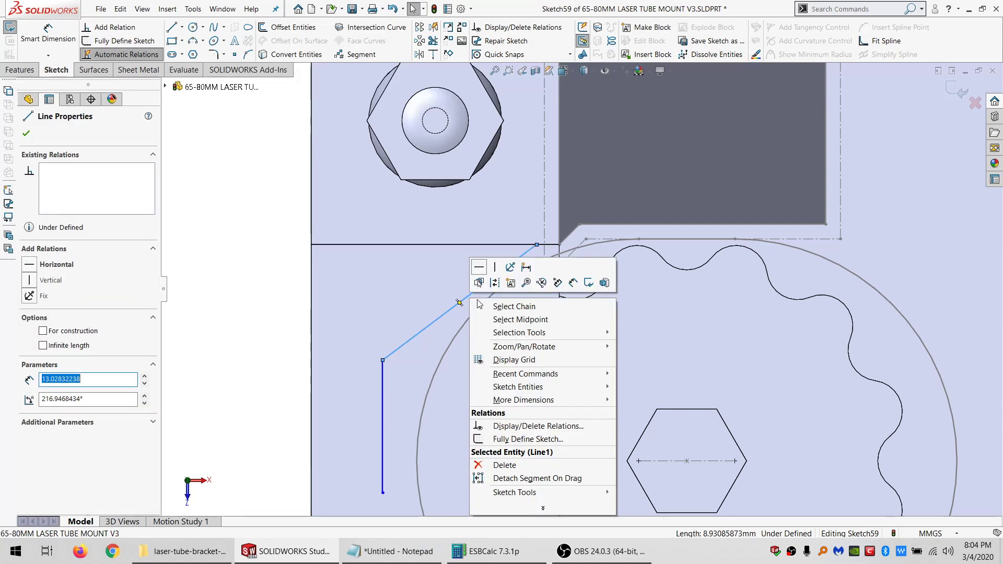
pyautogui.click(491, 308)
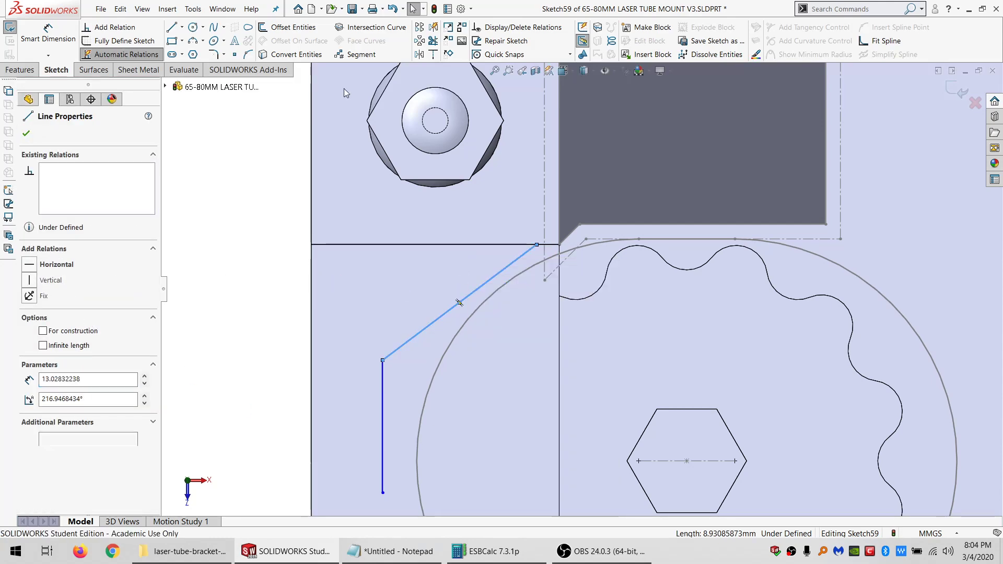
pyautogui.click(291, 27)
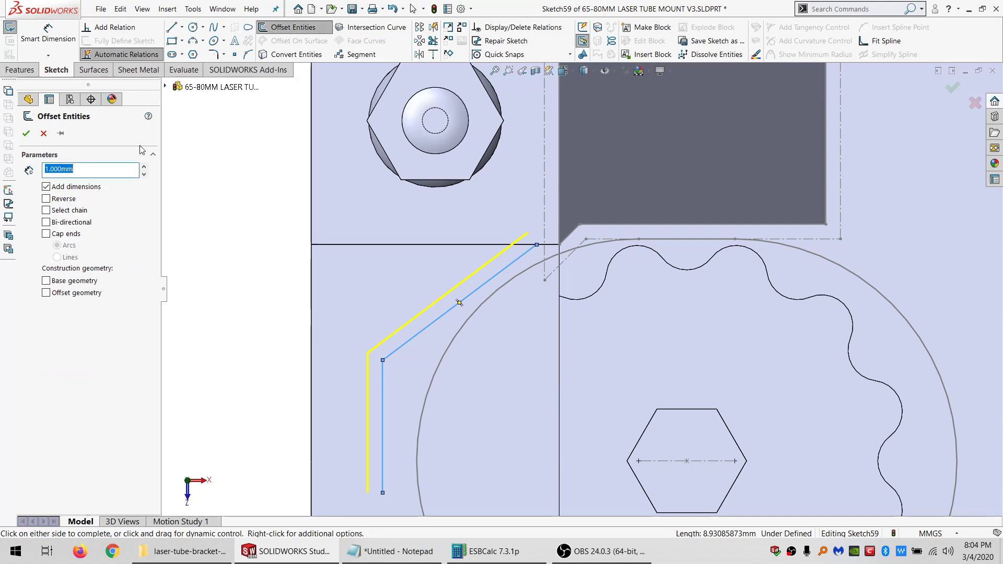
pyautogui.click(27, 134)
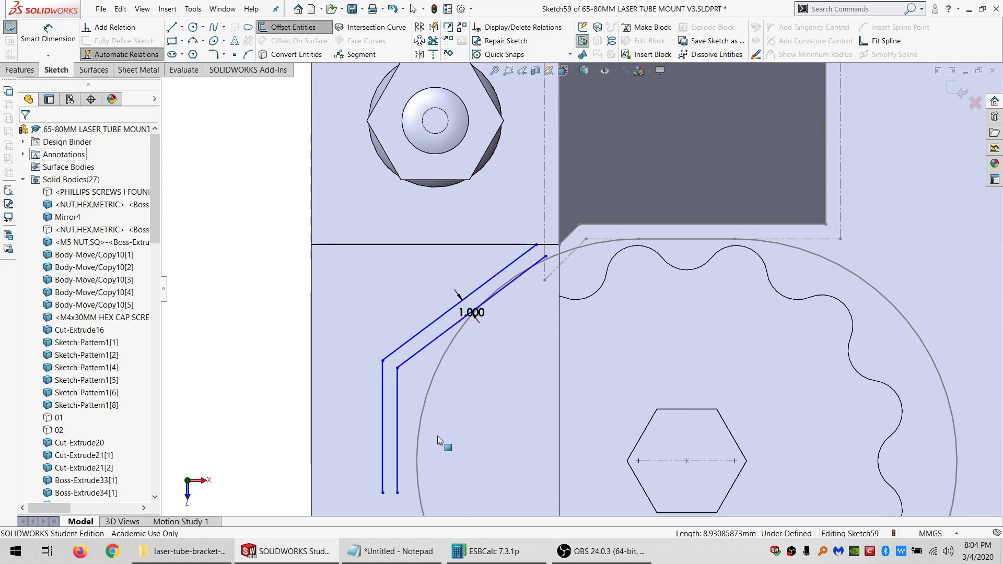
# - Convert the sloped offset line to construction geometry and make it tangent to the knob clearance arc
pyautogui.click(437, 344)
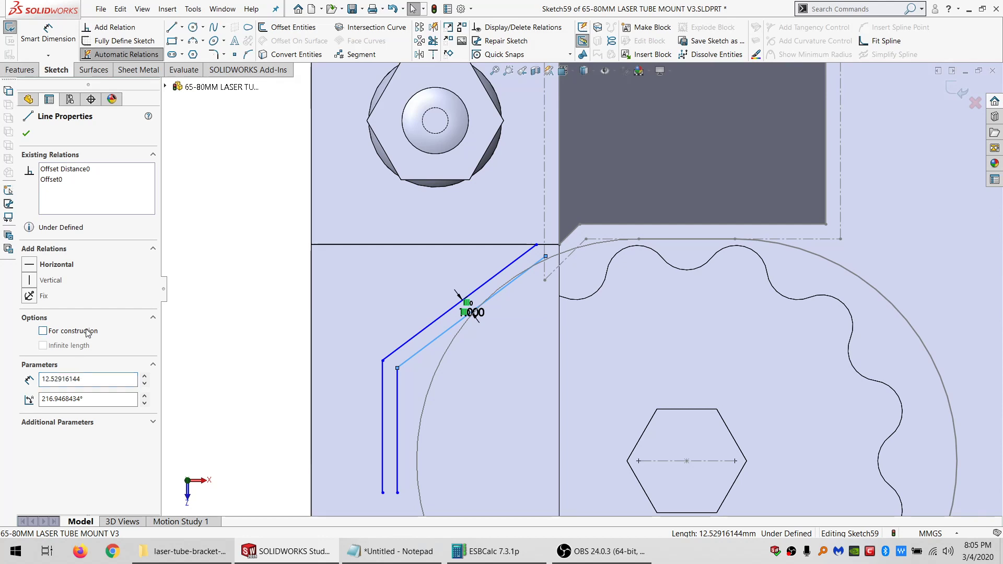
pyautogui.click(87, 333)
pyautogui.keyDown('ctrl'); pyautogui.click(451, 345); pyautogui.keyUp('ctrl')
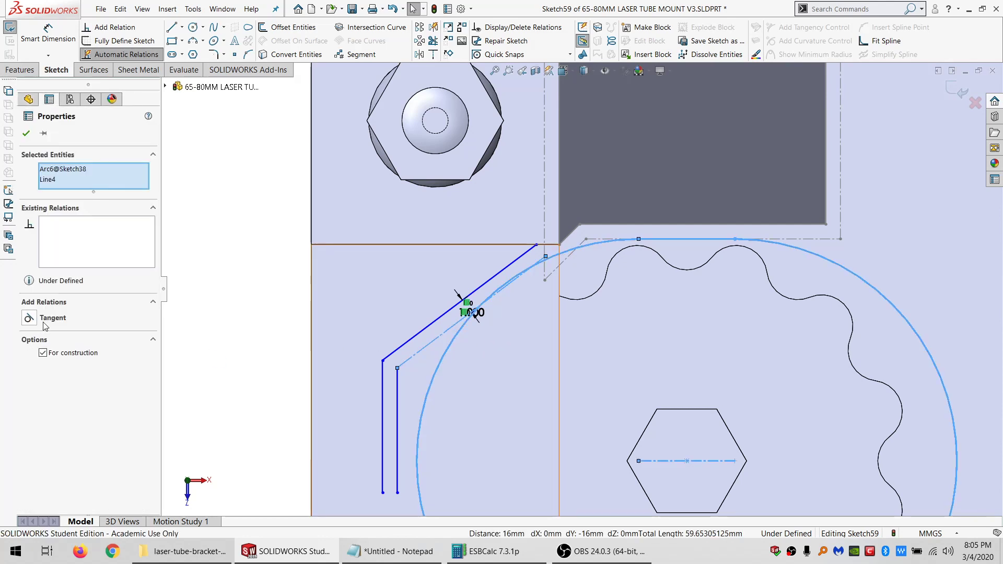
pyautogui.click(44, 324)
# - Convert the vertical offset line to construction geometry and make it tangent to the knob clearance arc
pyautogui.click(399, 374)
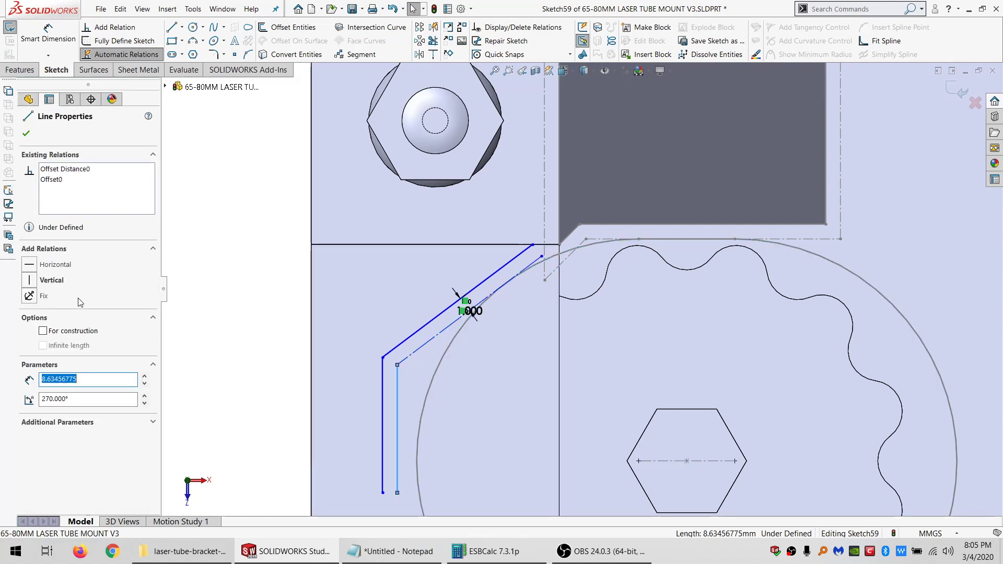
pyautogui.click(74, 332)
pyautogui.keyDown('ctrl'); pyautogui.click(429, 384); pyautogui.keyUp('ctrl')
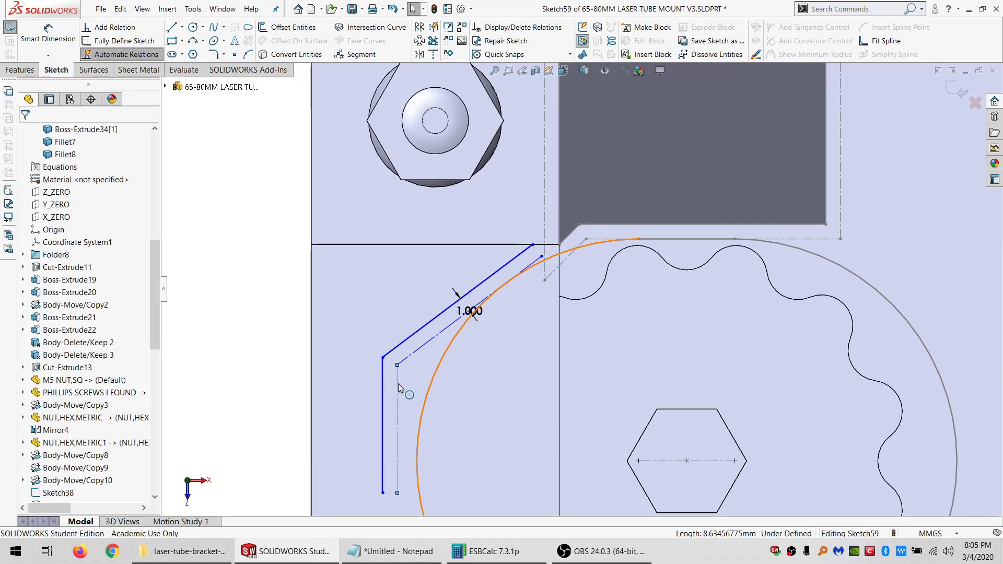
pyautogui.click(44, 320)
pyautogui.click(431, 358)
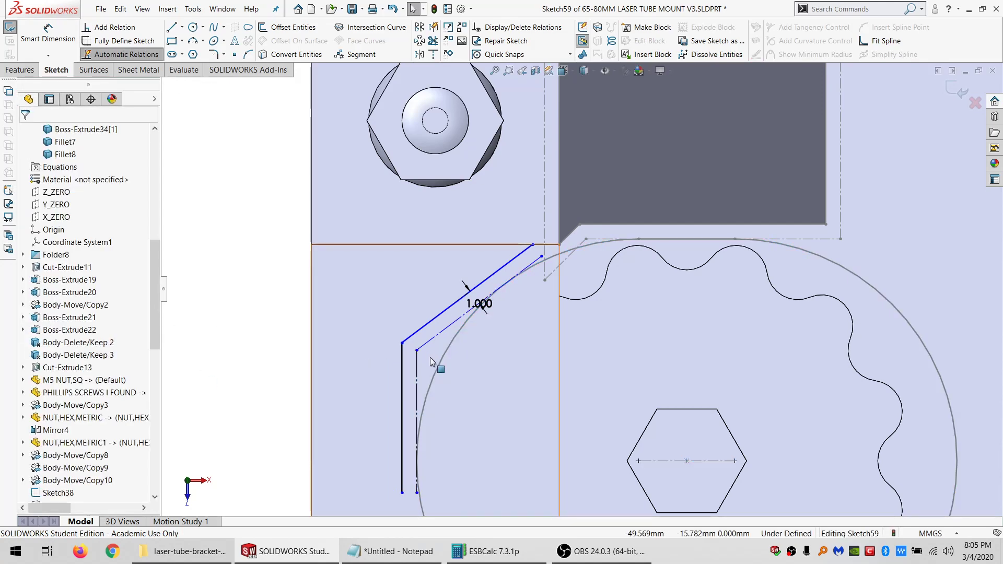
# - Draw lines from the sloped line's end along the block's -Z and -X edges, and about 6.4 mm along its +Z edge
pyautogui.scroll(1, 439, 358)
pyautogui.click(171, 27)
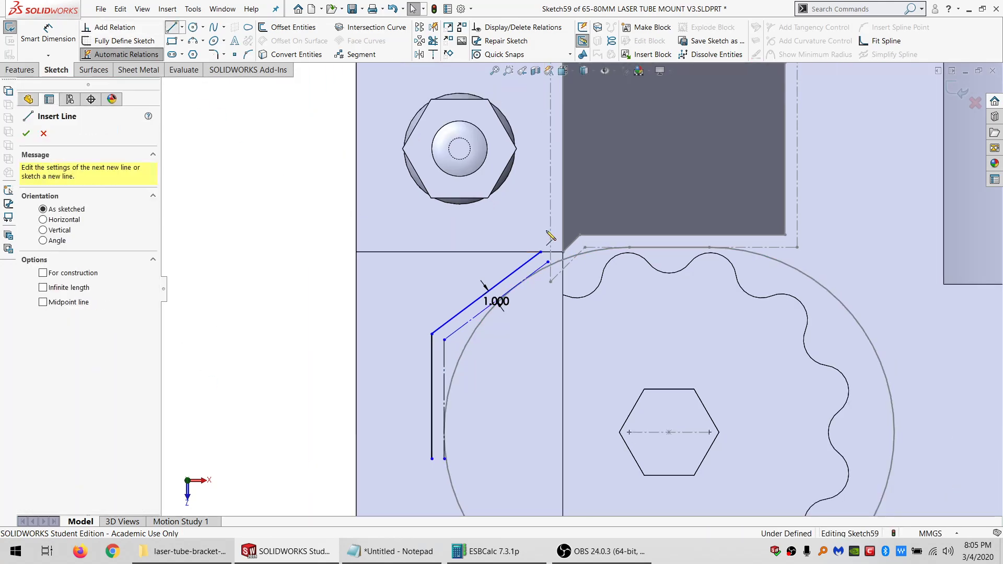
pyautogui.click(542, 253)
pyautogui.click(358, 253)
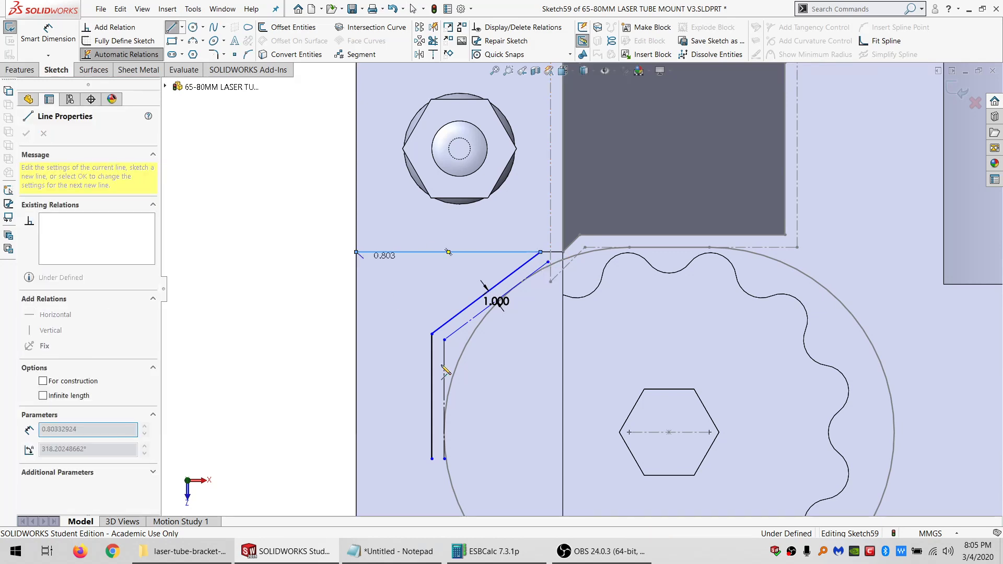
pyautogui.scroll(3, 580, 289)
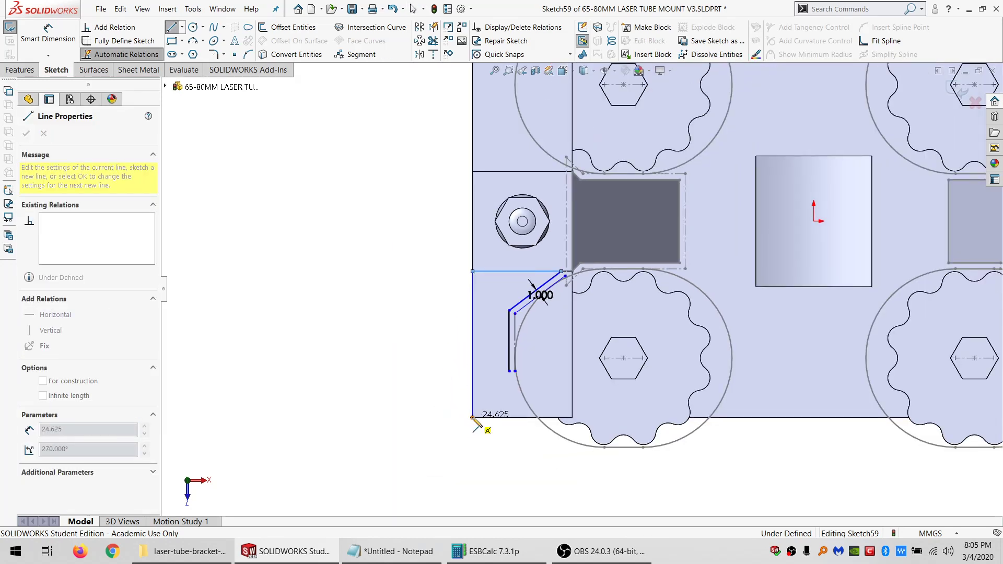
pyautogui.click(472, 418)
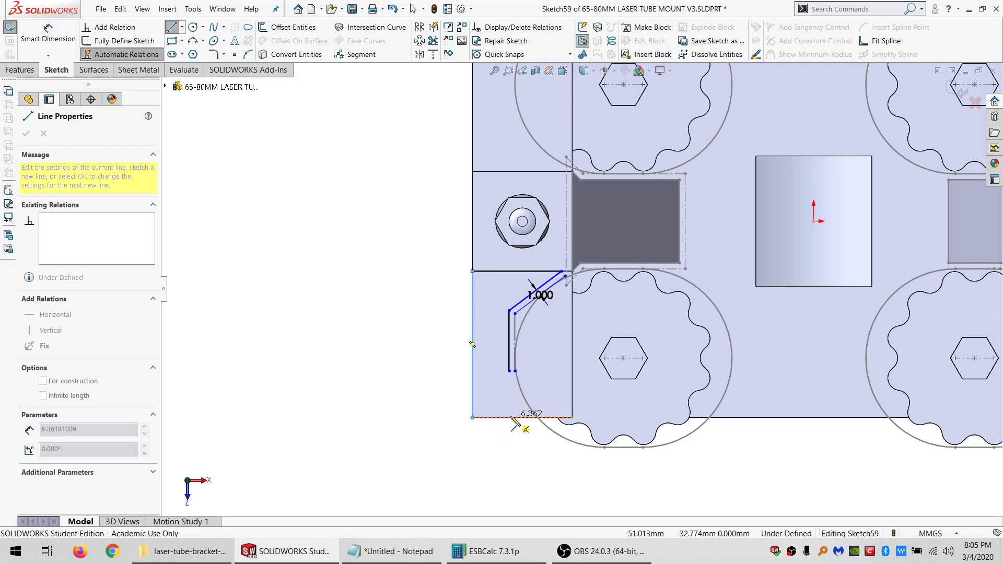
pyautogui.click(511, 417)
pyautogui.press('Escape')
# - Merge the vertical line's free end with the end of the line on the block's +Z edge to close the profile
pyautogui.click(509, 371)
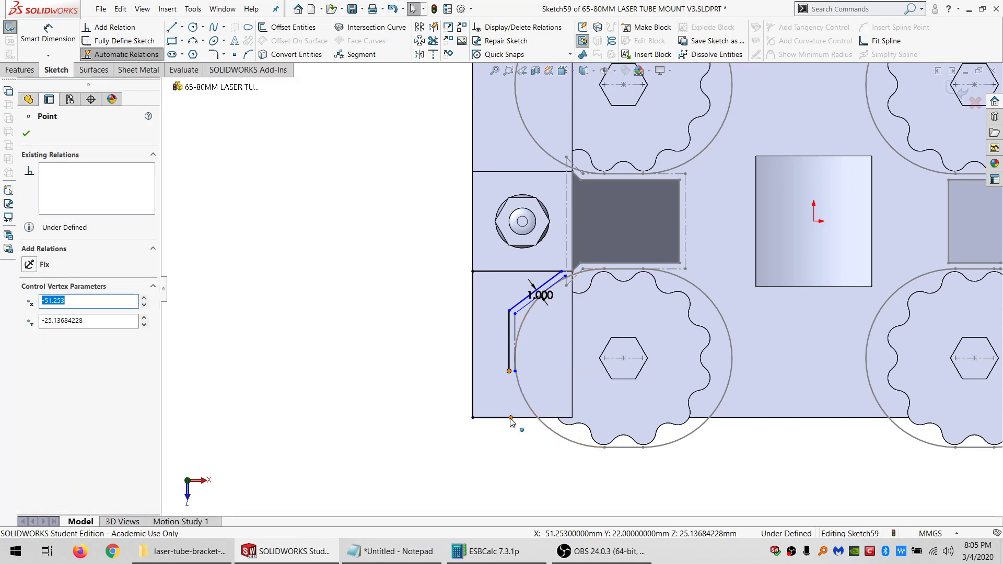
pyautogui.keyDown('ctrl'); pyautogui.click(511, 418); pyautogui.keyUp('ctrl')
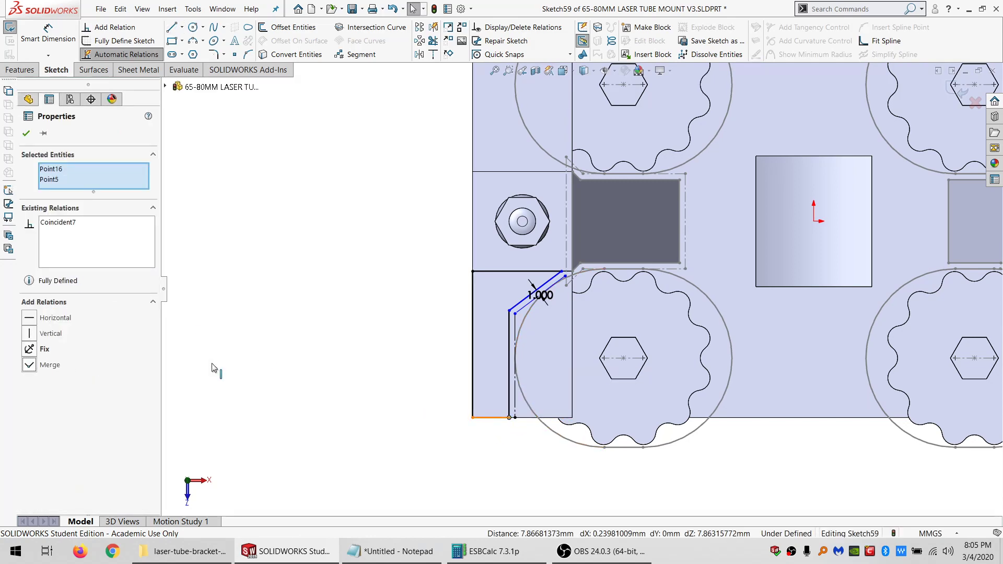
pyautogui.press('Escape')
# - Steepen the sloped profile line and dimension its angle to the block's -Z edge line at 50°
pyautogui.scroll(-4, 523, 321)
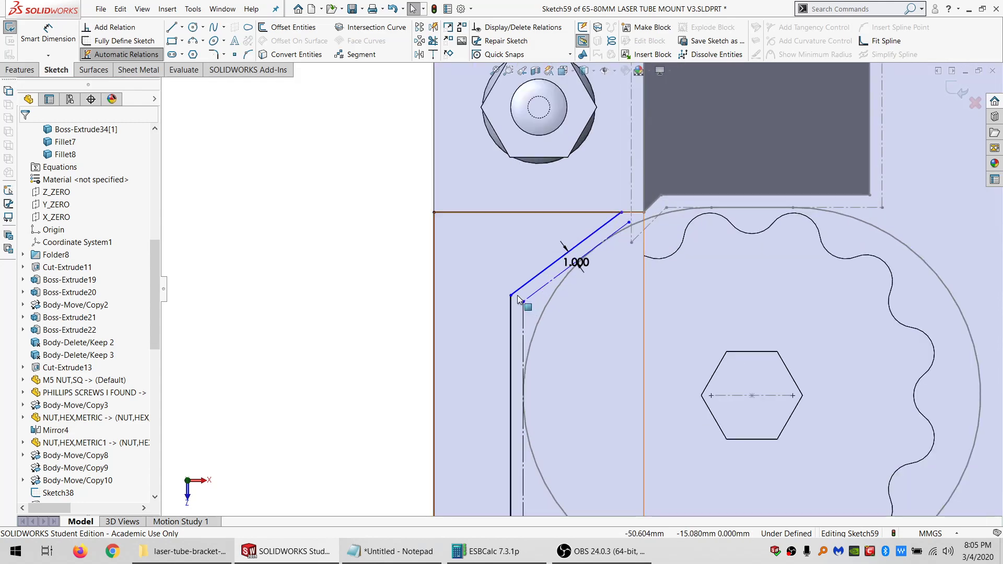
pyautogui.moveTo(511, 295)
pyautogui.mouseDown()
pyautogui.moveTo(513, 340)
pyautogui.moveTo(514, 222)
pyautogui.moveTo(508, 360)
pyautogui.moveTo(509, 319)
pyautogui.mouseUp()
pyautogui.press('Escape')
pyautogui.click(30, 26)
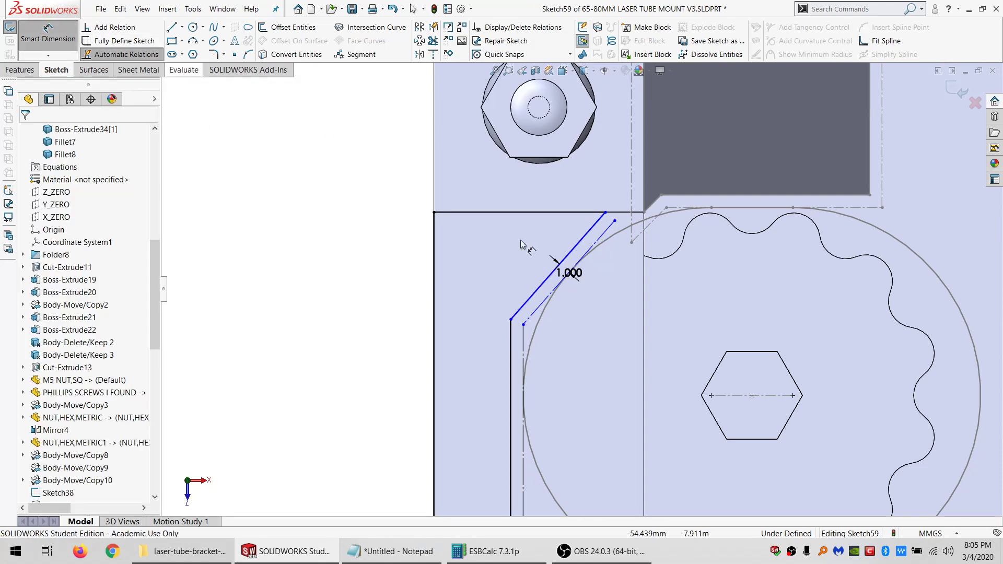
pyautogui.click(586, 233)
pyautogui.click(585, 212)
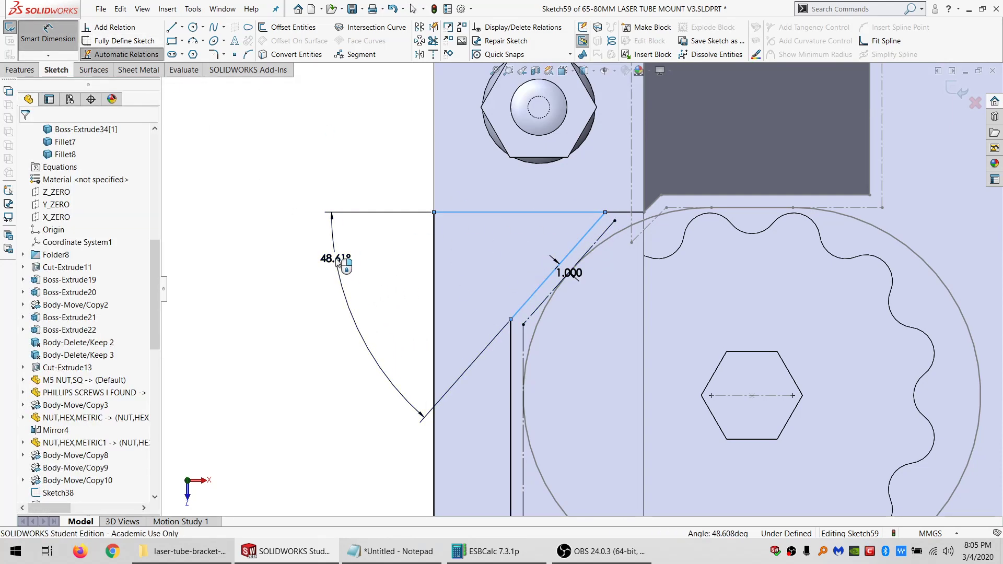
pyautogui.click(337, 263)
pyautogui.write('50')
pyautogui.press('Return')
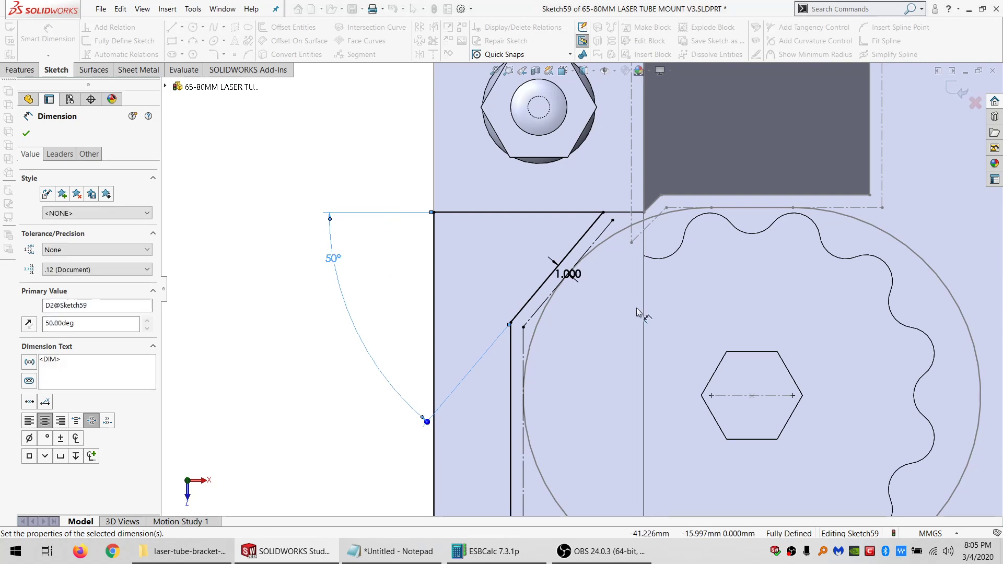
pyautogui.press('Escape')
# - Draw a three-point arc between the profile's two long vertical sides, bulging toward the block's +Z edge
pyautogui.scroll(4, 554, 317)
pyautogui.scroll(-2, 543, 409)
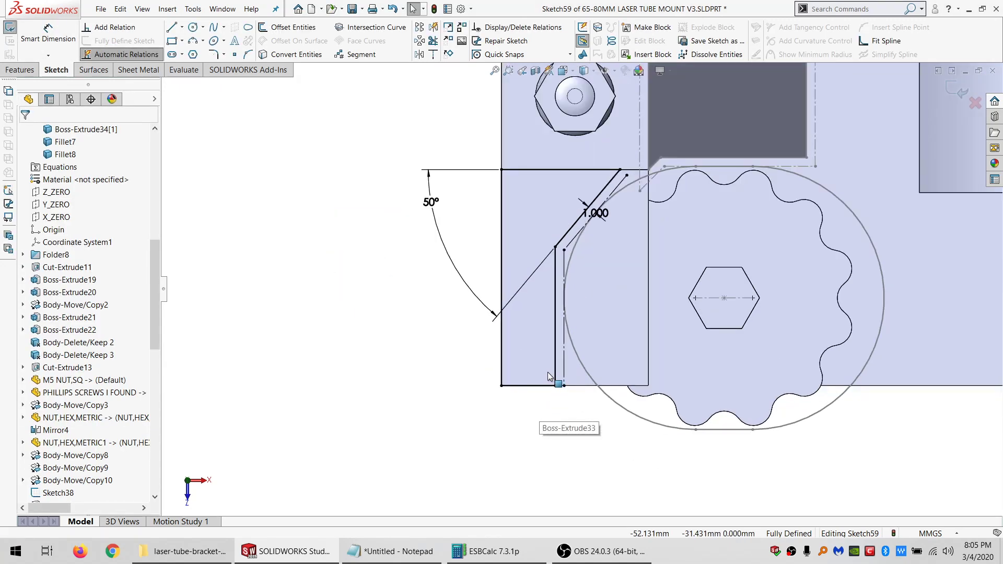
pyautogui.scroll(-2, 548, 372)
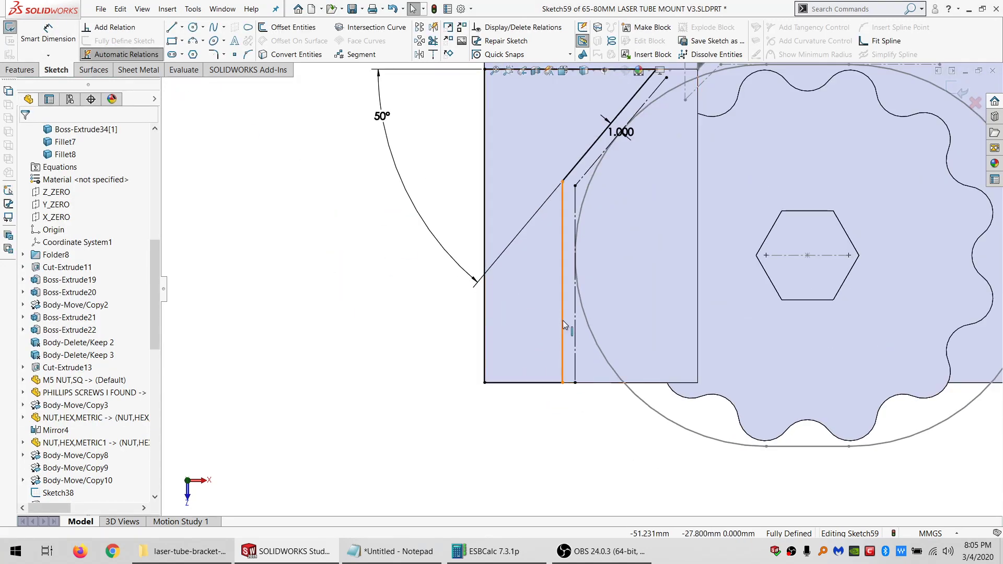
pyautogui.moveTo(538, 325)
pyautogui.mouseDown(button='middle')
pyautogui.moveTo(549, 256)
pyautogui.moveTo(582, 291)
pyautogui.moveTo(583, 275)
pyautogui.moveTo(609, 280)
pyautogui.moveTo(585, 284)
pyautogui.mouseUp(button='middle')
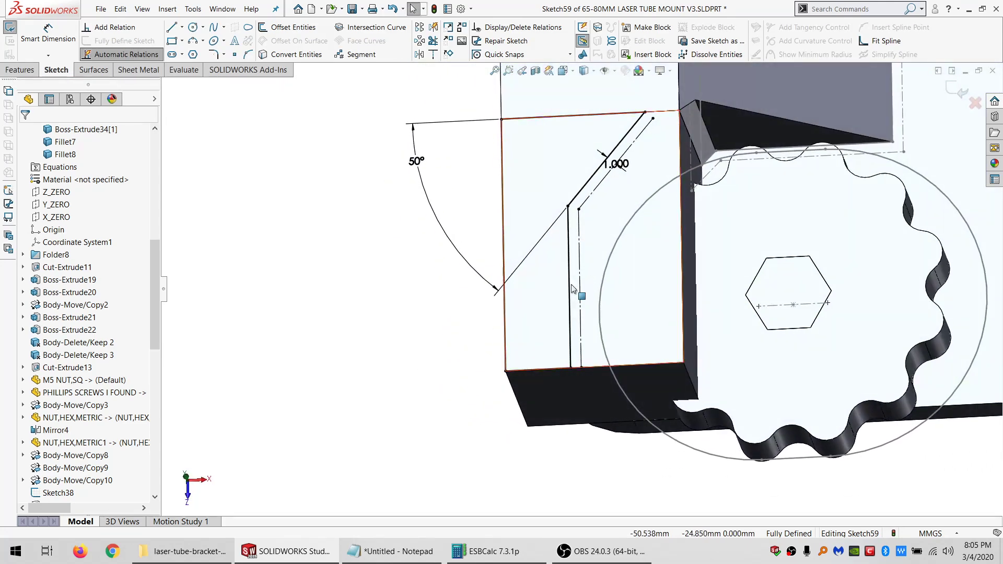
pyautogui.moveTo(508, 246); pyautogui.dragTo(511, 244, button='middle')
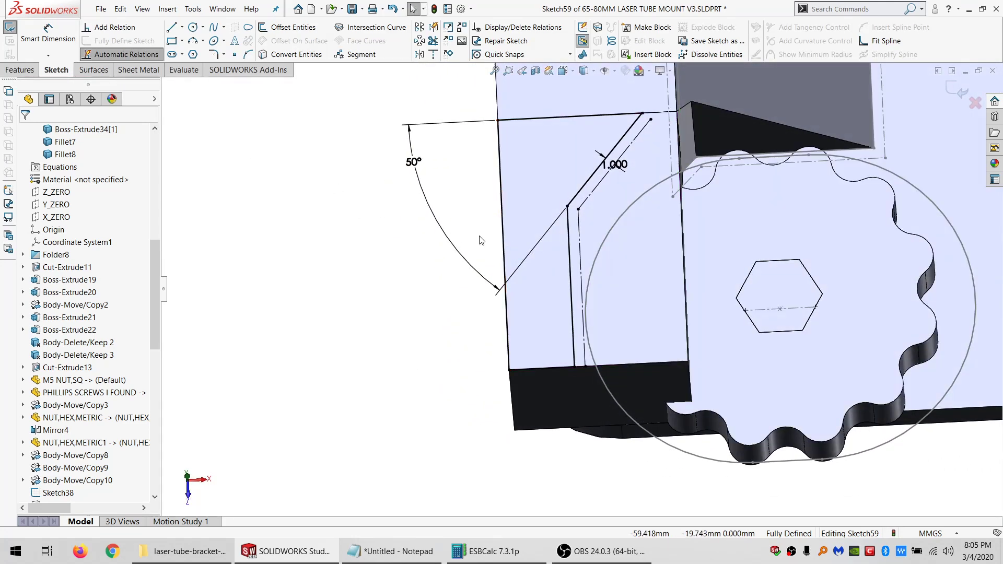
pyautogui.click(193, 29)
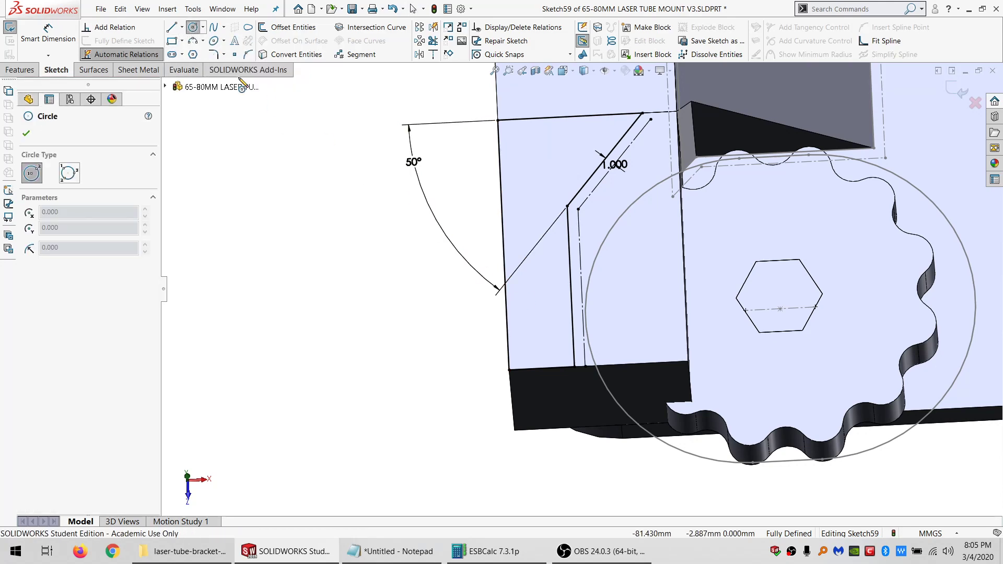
pyautogui.click(193, 41)
pyautogui.click(507, 305)
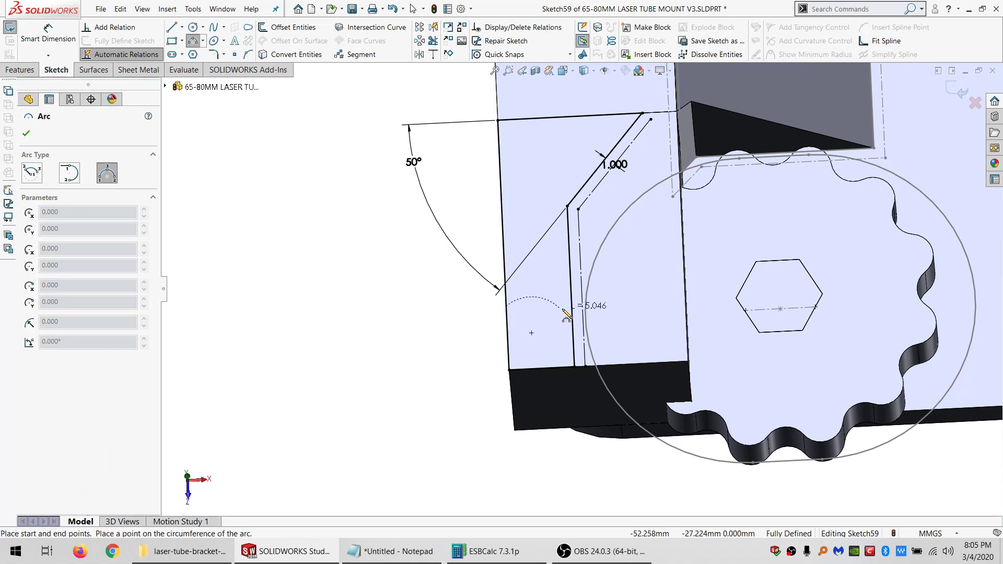
pyautogui.click(572, 308)
pyautogui.click(538, 340)
pyautogui.press('Escape')
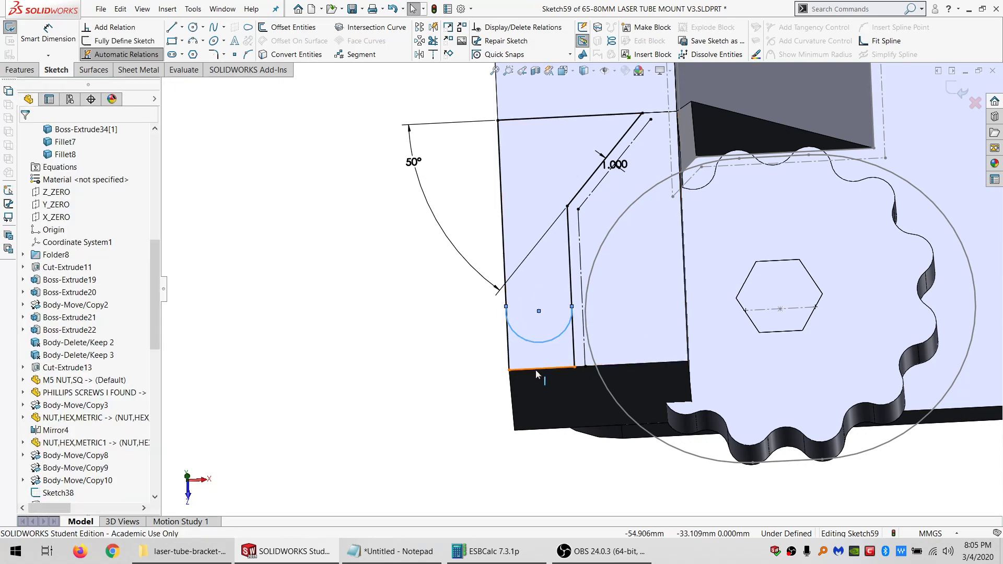
# - Make the arc tangent to the line on the block's +Z edge and to both long vertical sides of the profile
pyautogui.keyDown('ctrl'); pyautogui.click(537, 370); pyautogui.keyUp('ctrl')
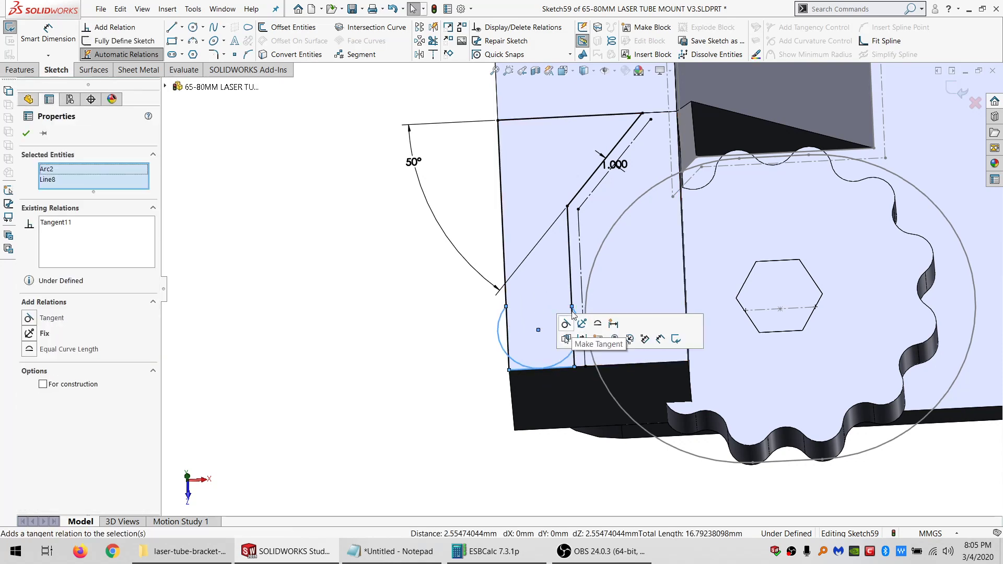
pyautogui.click(571, 290)
pyautogui.keyDown('ctrl'); pyautogui.click(579, 325); pyautogui.keyUp('ctrl')
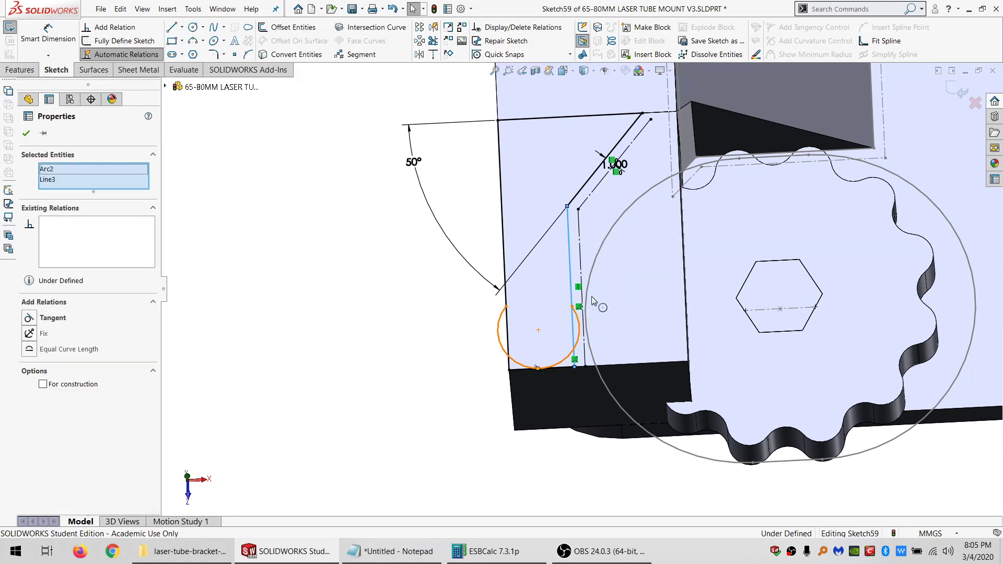
pyautogui.click(607, 277)
pyautogui.click(499, 313)
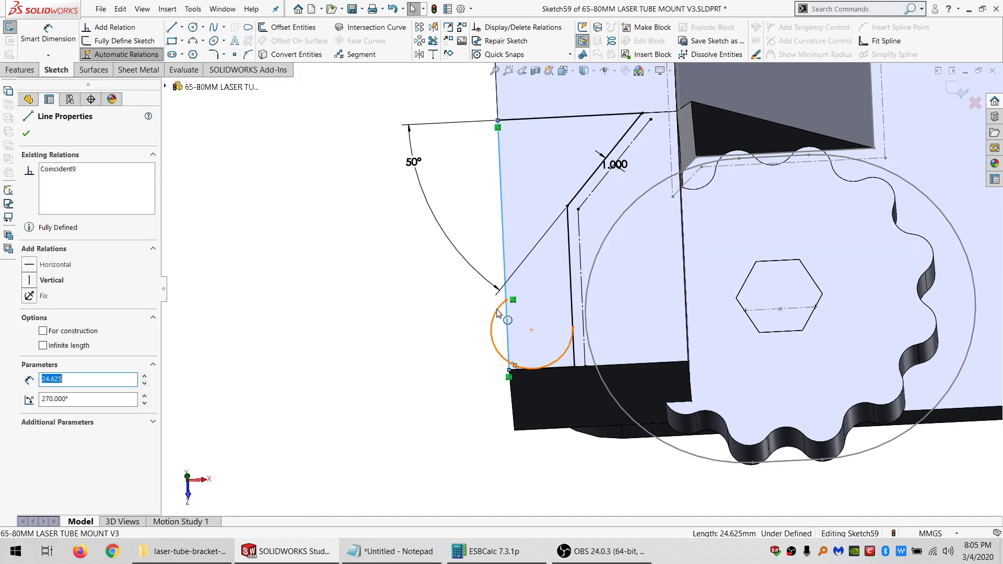
pyautogui.keyDown('ctrl'); pyautogui.click(497, 310); pyautogui.keyUp('ctrl')
pyautogui.click(44, 316)
pyautogui.click(530, 385)
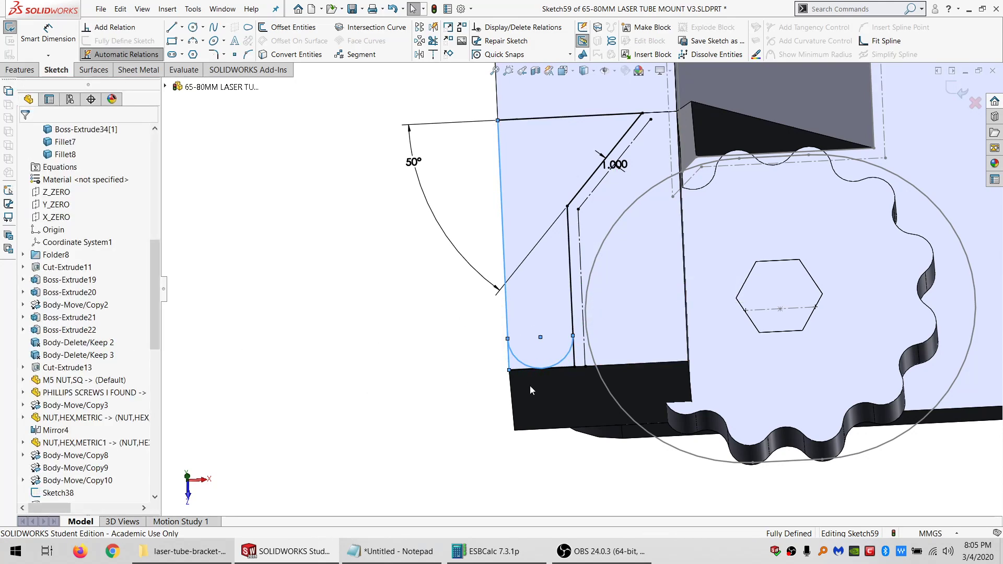
# - Convert the profile's two long vertical sides and the line on the block's +Z edge to construction geometry
pyautogui.scroll(2, 557, 337)
pyautogui.scroll(-4, 583, 299)
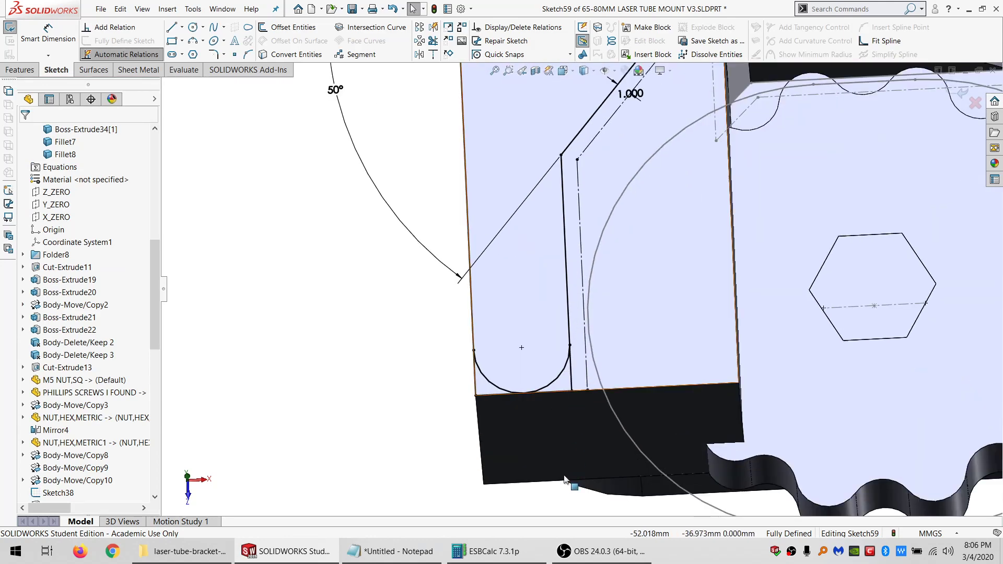
pyautogui.scroll(-2, 565, 480)
pyautogui.moveTo(596, 413); pyautogui.dragTo(387, 418)
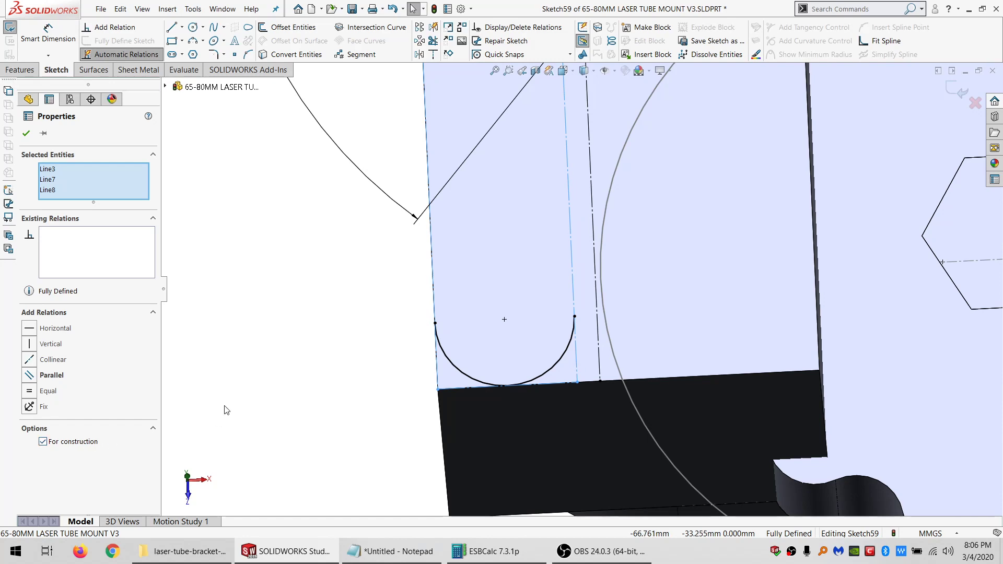
pyautogui.click(183, 251)
# - Draw solid lines from the arc's inner end to the sloped line's end and from its outer end to the block's -X/-Z corner
pyautogui.click(172, 27)
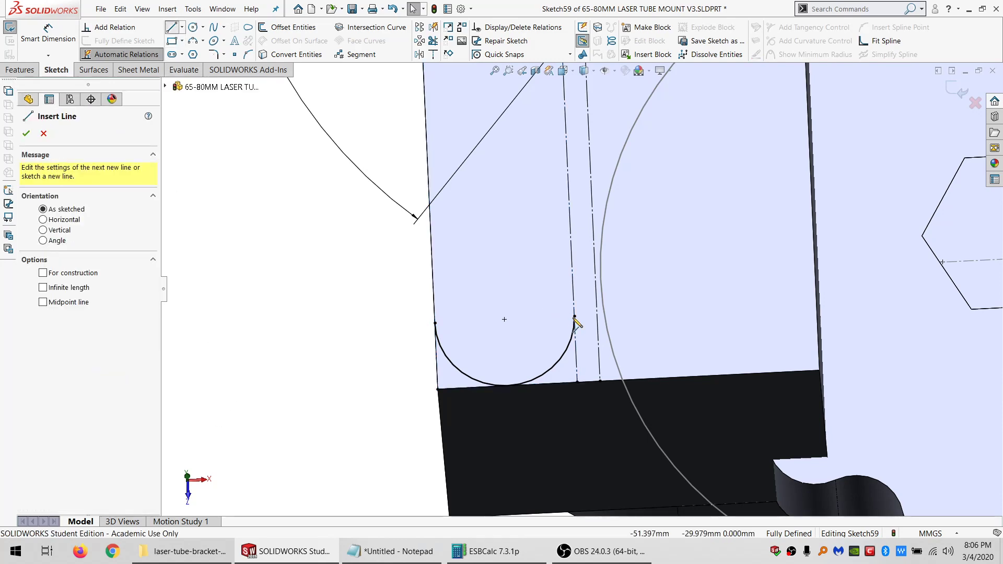
pyautogui.click(575, 317)
pyautogui.scroll(3, 580, 321)
pyautogui.scroll(2, 575, 290)
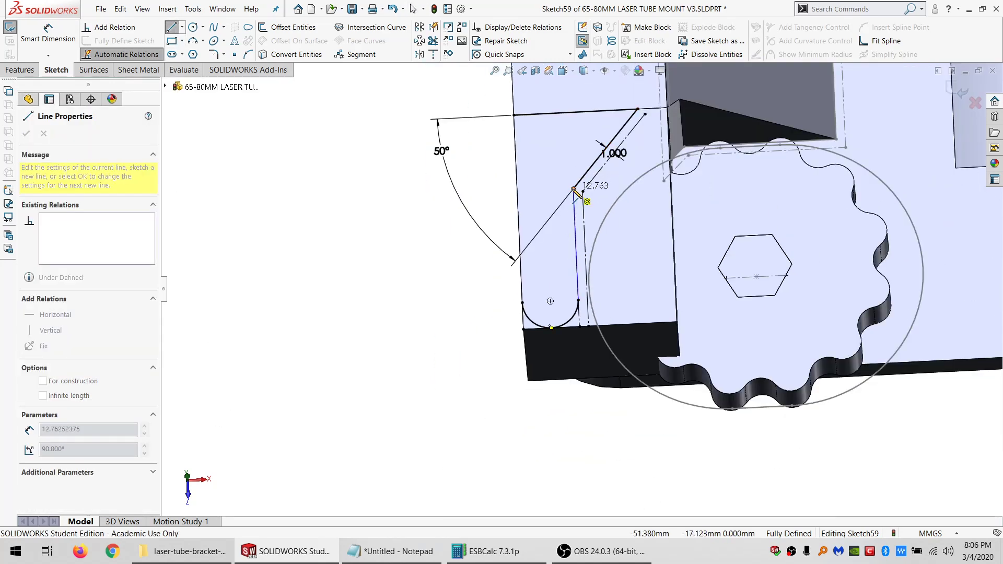
pyautogui.doubleClick(574, 189)
pyautogui.click(522, 303)
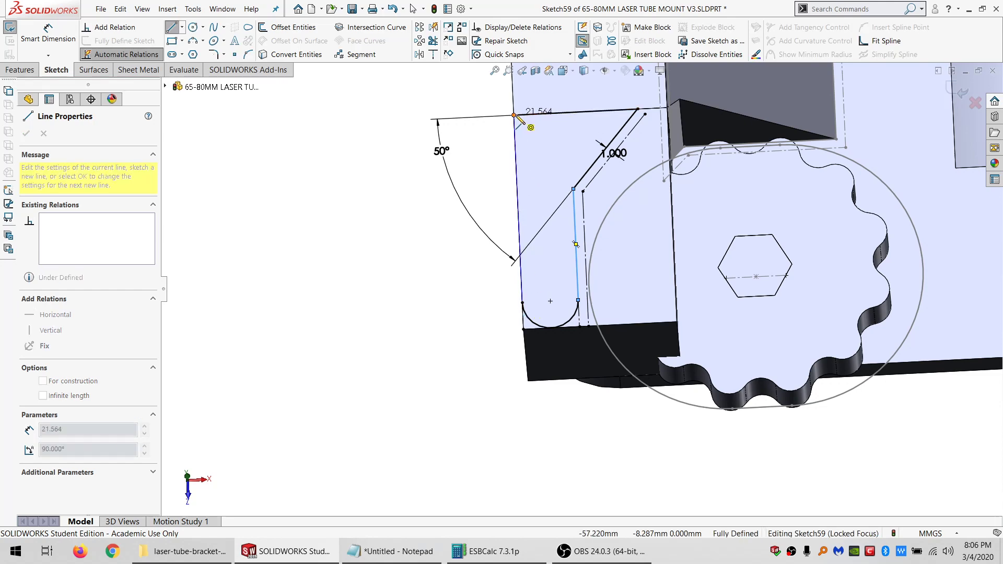
pyautogui.doubleClick(514, 115)
pyautogui.press('Escape')
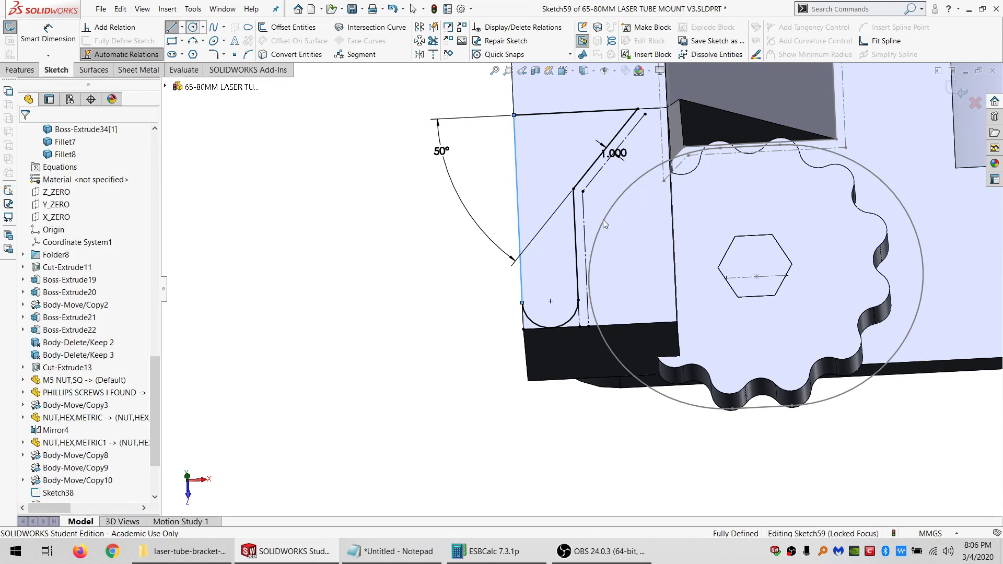
pyautogui.press('c')
pyautogui.scroll(5, 601, 222)
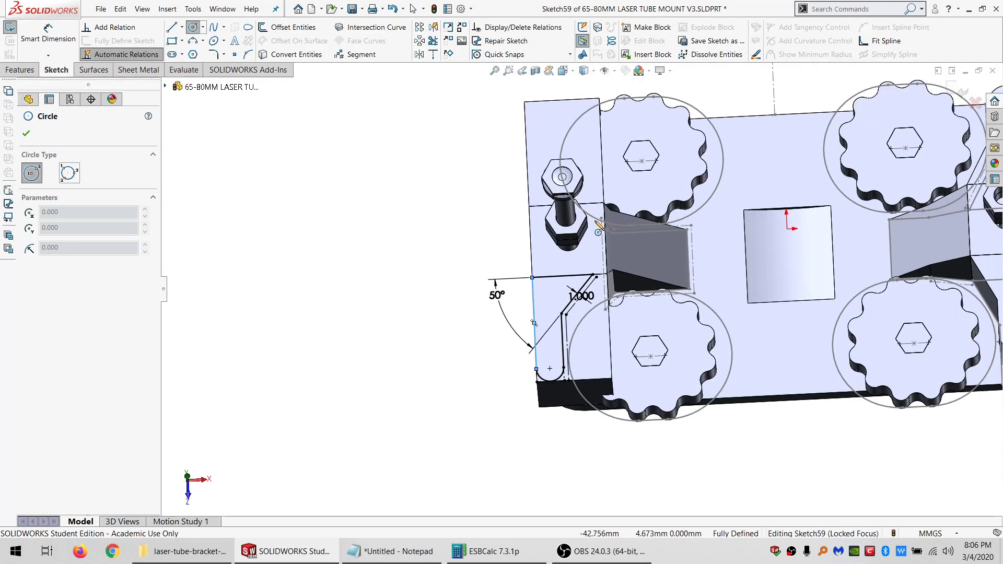
pyautogui.moveTo(596, 233)
pyautogui.mouseDown(button='middle')
pyautogui.moveTo(592, 273)
pyautogui.moveTo(588, 250)
pyautogui.mouseUp(button='middle')
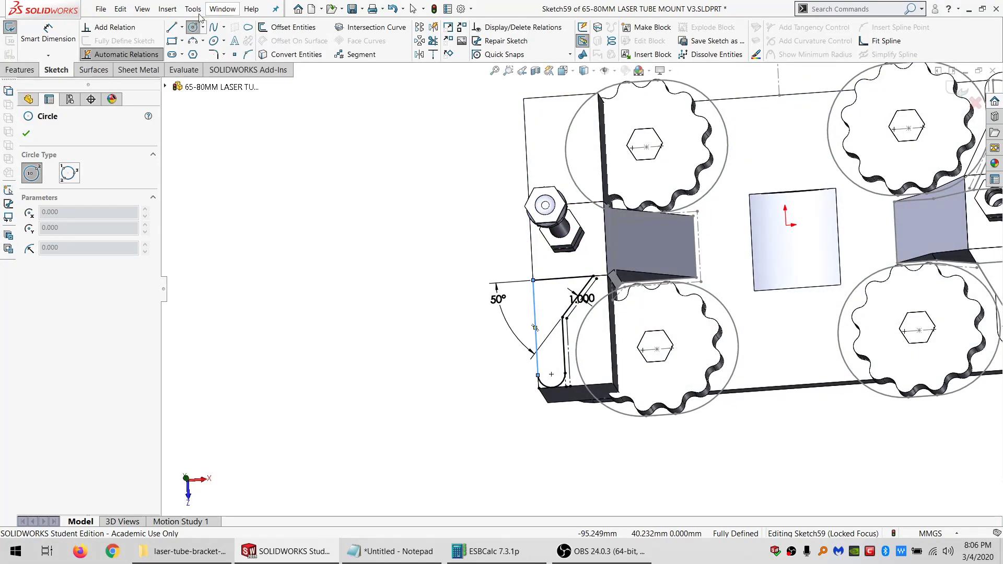
pyautogui.click(176, 29)
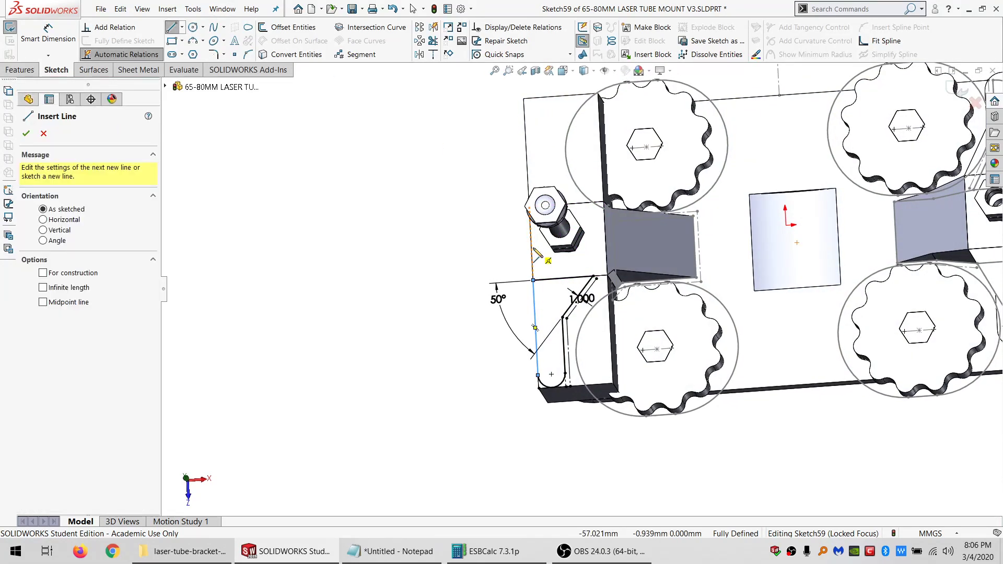
pyautogui.moveTo(531, 243); pyautogui.dragTo(380, 238)
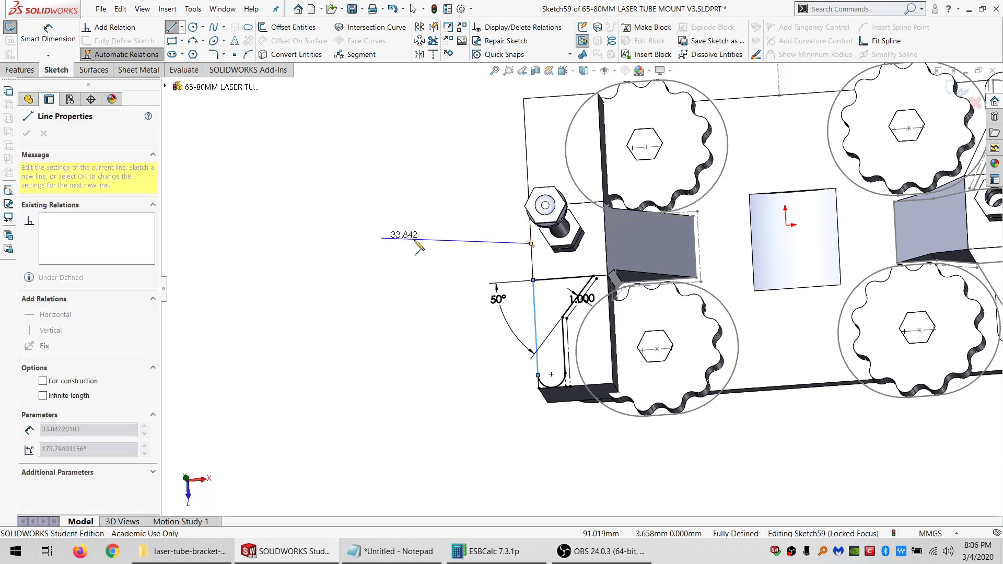
pyautogui.press('Escape')
pyautogui.hotkey('ctrl', 'z')
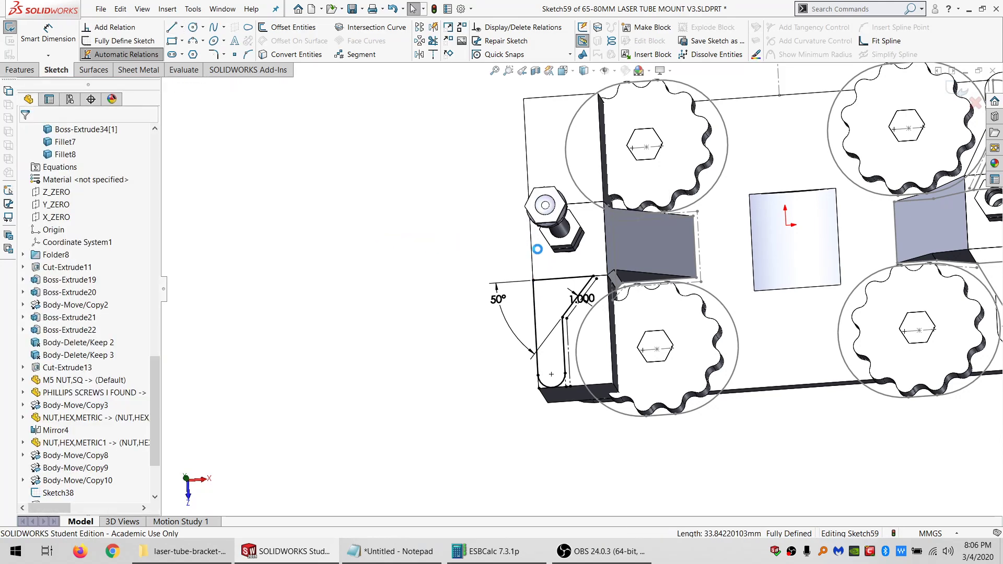
# - Draw a line along the -X edge of the -Z end block, and add a three-point arc from its end bulging toward the -Z edge
pyautogui.click(172, 27)
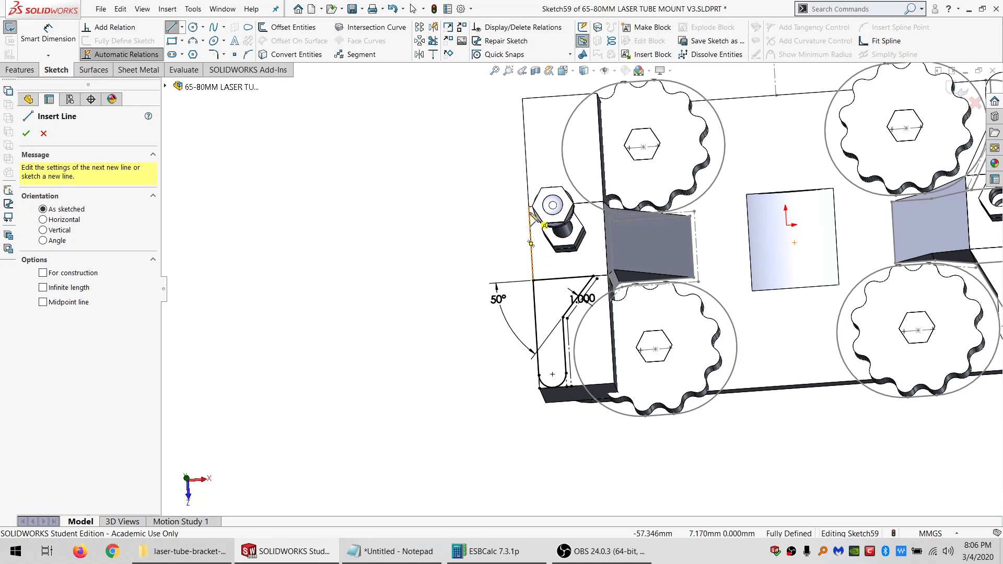
pyautogui.moveTo(528, 206)
pyautogui.mouseDown()
pyautogui.moveTo(526, 103)
pyautogui.moveTo(523, 119)
pyautogui.mouseUp()
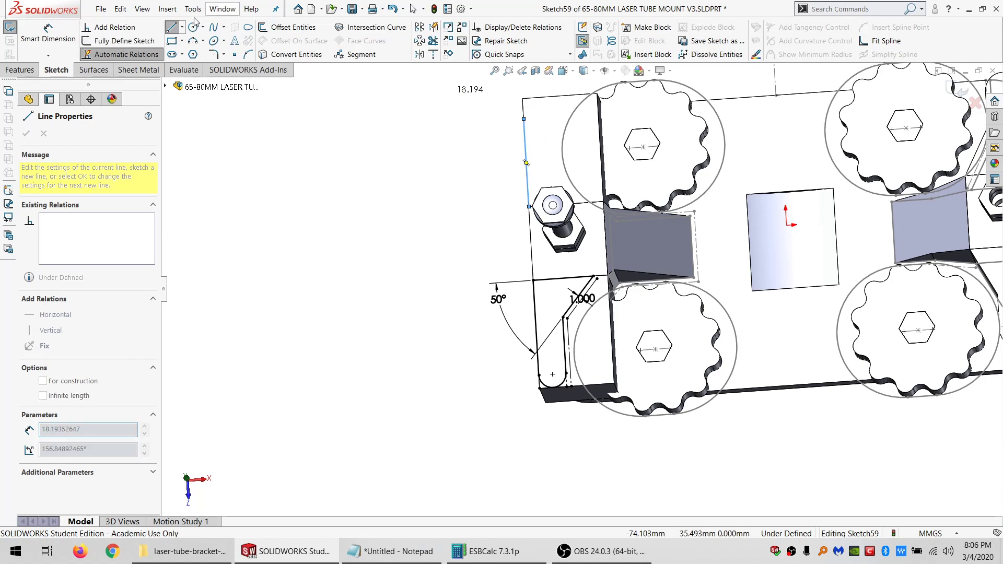
pyautogui.click(524, 120)
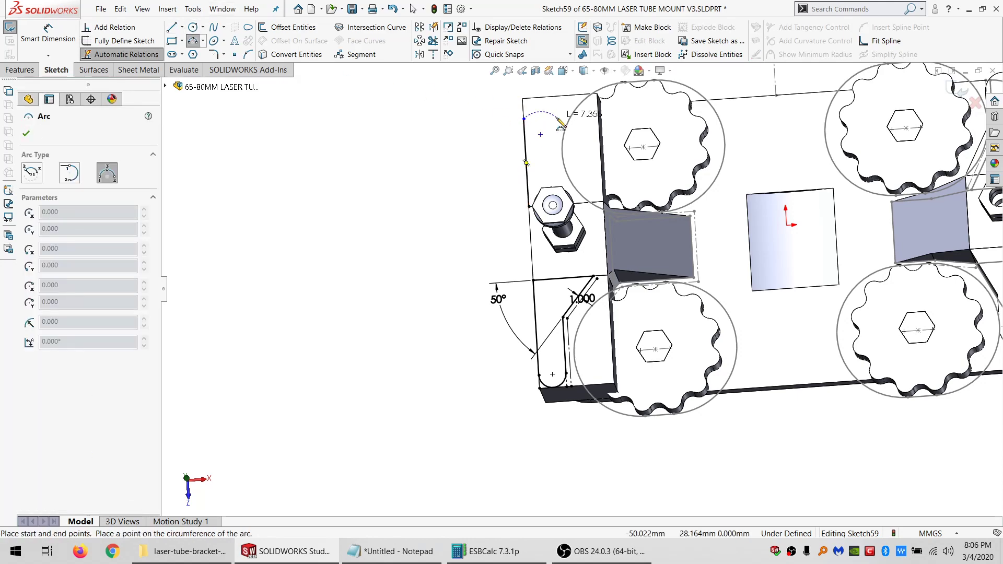
pyautogui.click(538, 106)
# - Close the second profile with a vertical line, a line sloping to the block's +Z edge, and a line about 12.4 mm along that edge
pyautogui.click(174, 27)
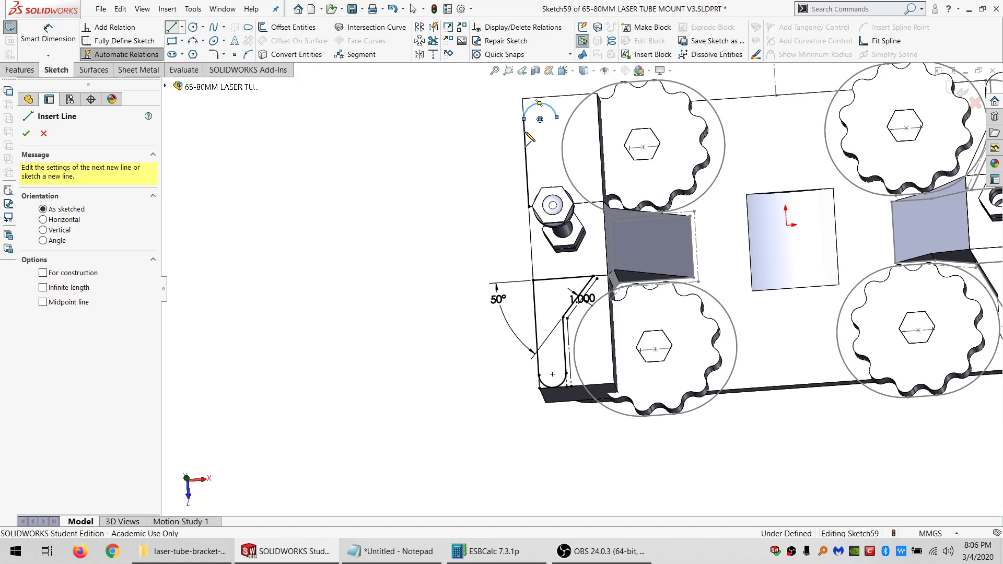
pyautogui.click(558, 119)
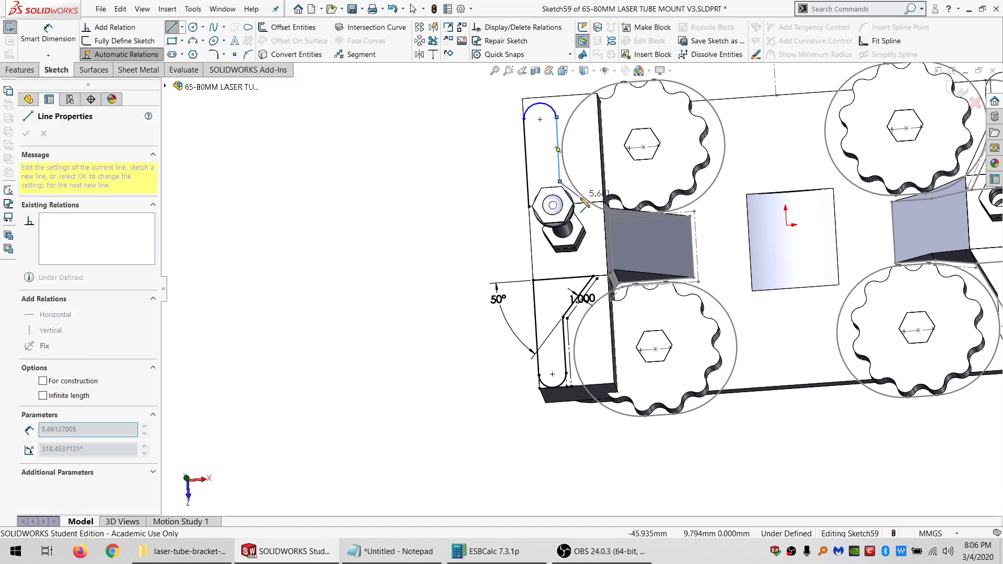
pyautogui.click(560, 182)
pyautogui.press('Escape')
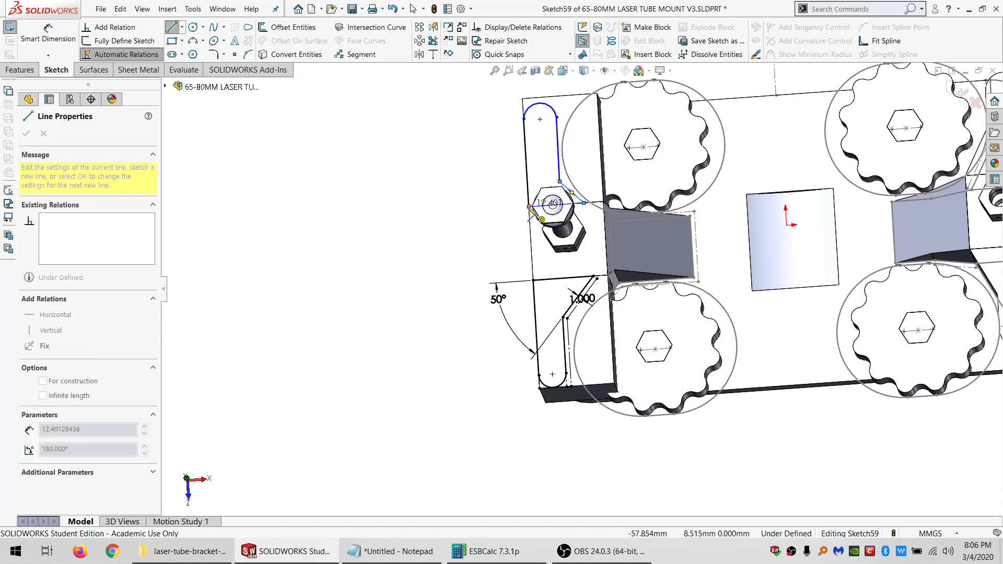
pyautogui.press('Escape')
# - Make the second profile's inner vertical line collinear with the first profile's inner vertical line
pyautogui.click(564, 354)
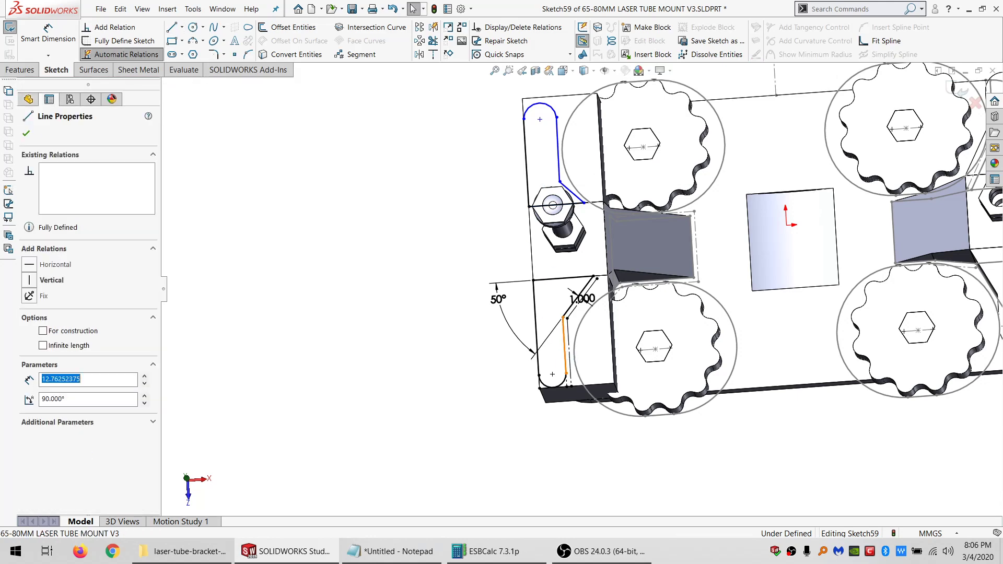
pyautogui.keyDown('ctrl'); pyautogui.click(559, 152); pyautogui.keyUp('ctrl')
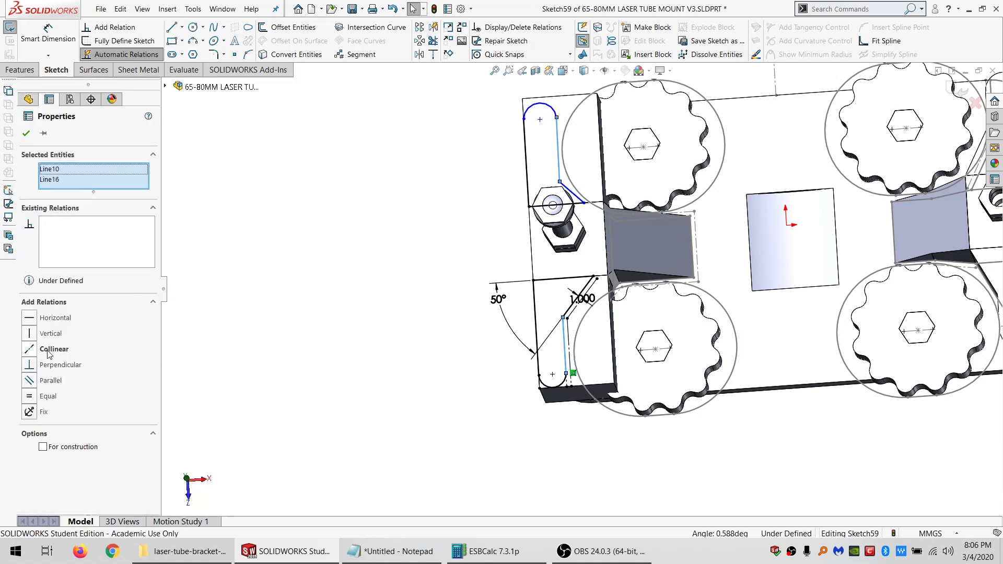
pyautogui.click(48, 349)
# - Make the second profile's arc tangent to its -X side line, the block's -Z edge and its inner vertical line
pyautogui.click(540, 117)
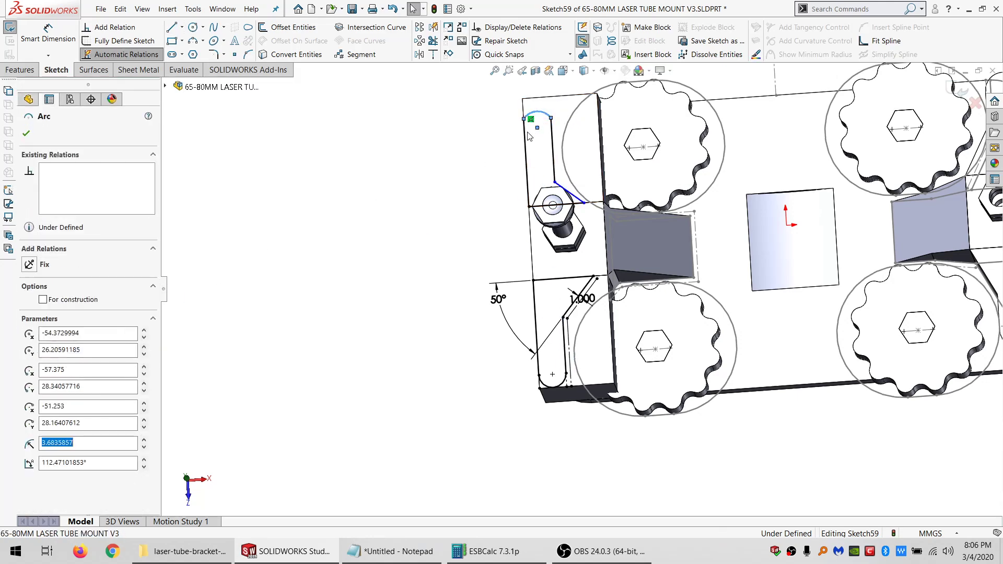
pyautogui.keyDown('ctrl'); pyautogui.click(527, 141); pyautogui.keyUp('ctrl')
pyautogui.click(52, 318)
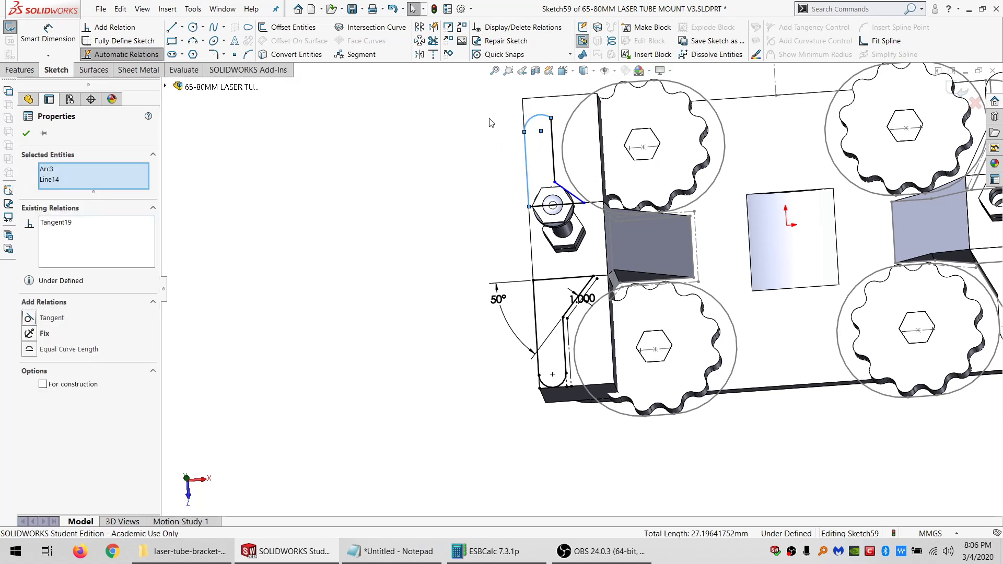
pyautogui.press('Escape')
pyautogui.click(542, 119)
pyautogui.keyDown('ctrl'); pyautogui.click(527, 149); pyautogui.keyUp('ctrl')
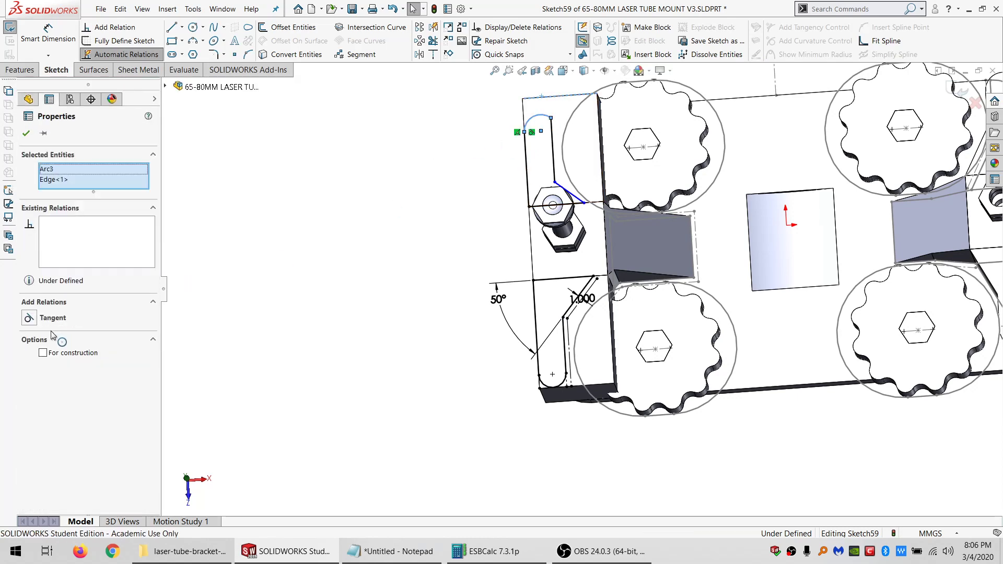
pyautogui.click(551, 118)
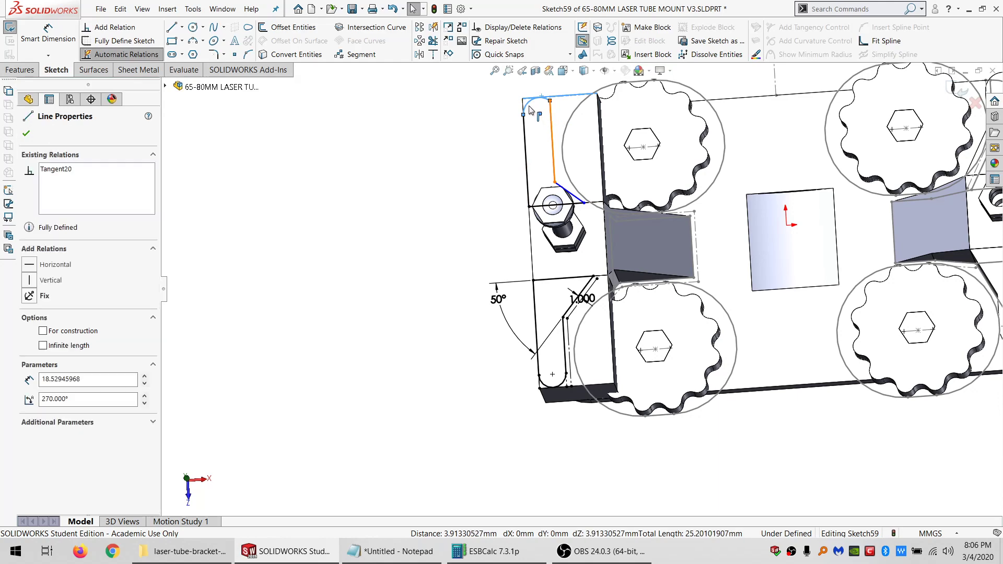
pyautogui.keyDown('ctrl'); pyautogui.click(532, 100); pyautogui.keyUp('ctrl')
pyautogui.click(33, 317)
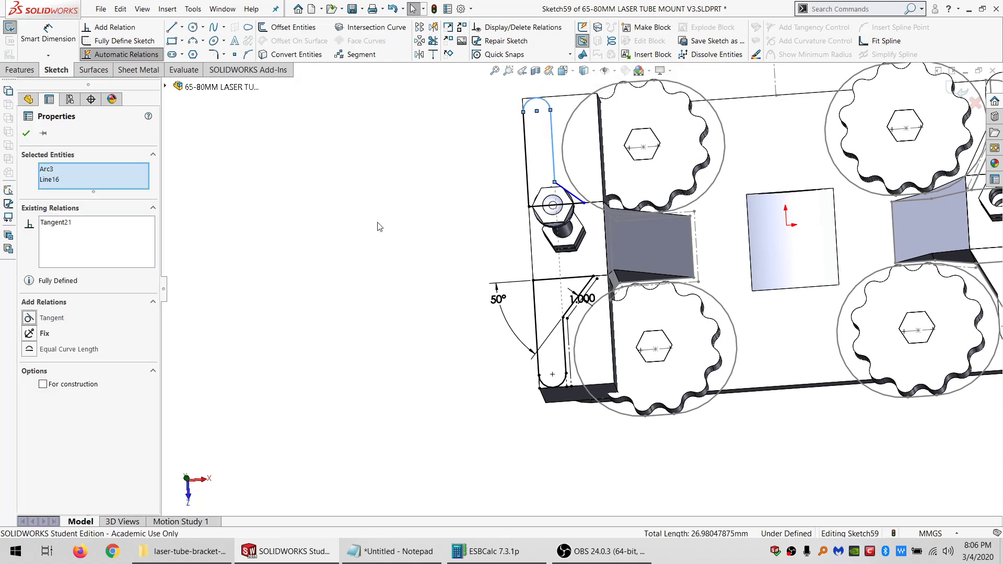
pyautogui.press('Escape')
# - Dimension the angle between the second profile's sloped line and its line on the block's +Z edge at 50°
pyautogui.scroll(-2, 581, 242)
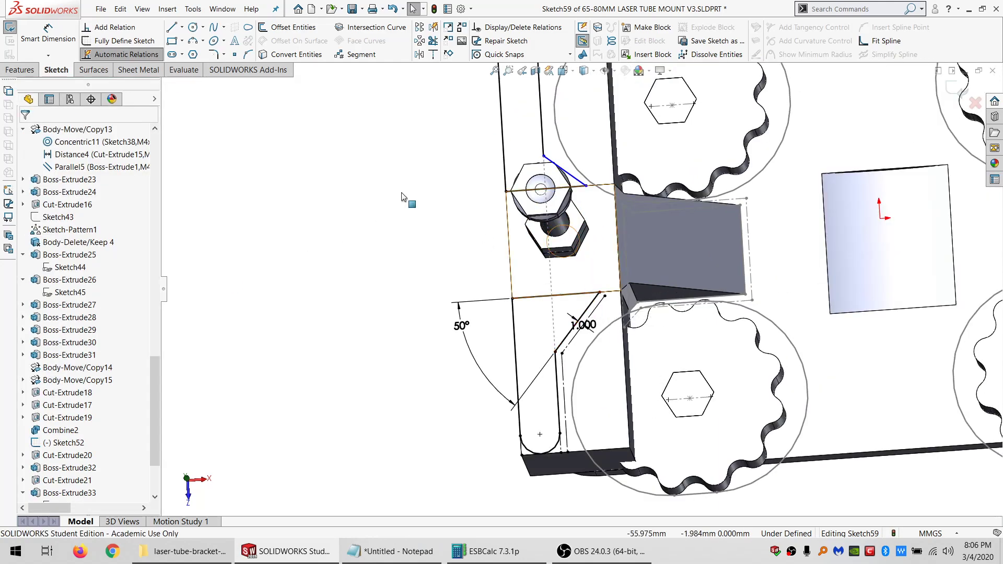
pyautogui.click(66, 31)
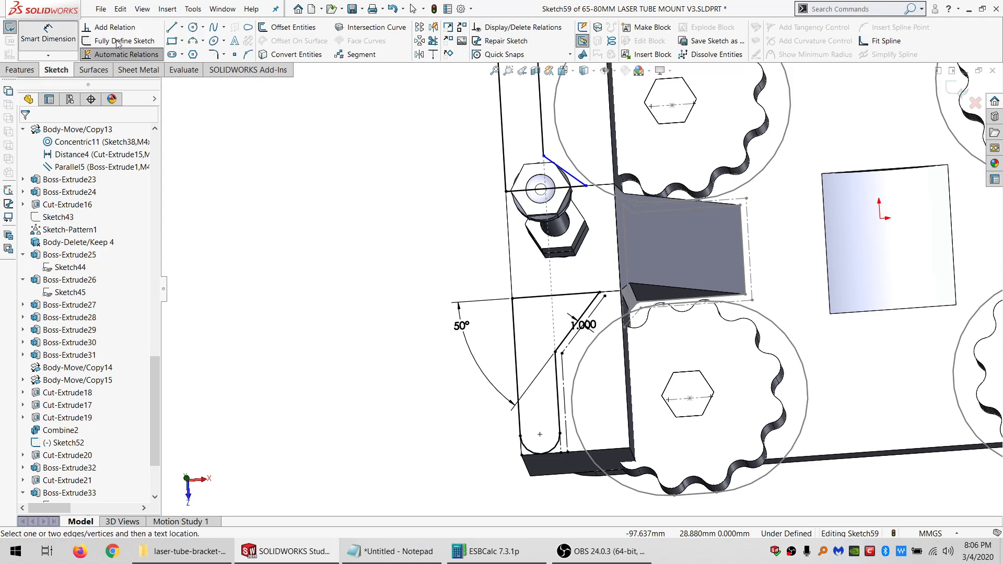
pyautogui.click(581, 180)
pyautogui.click(572, 187)
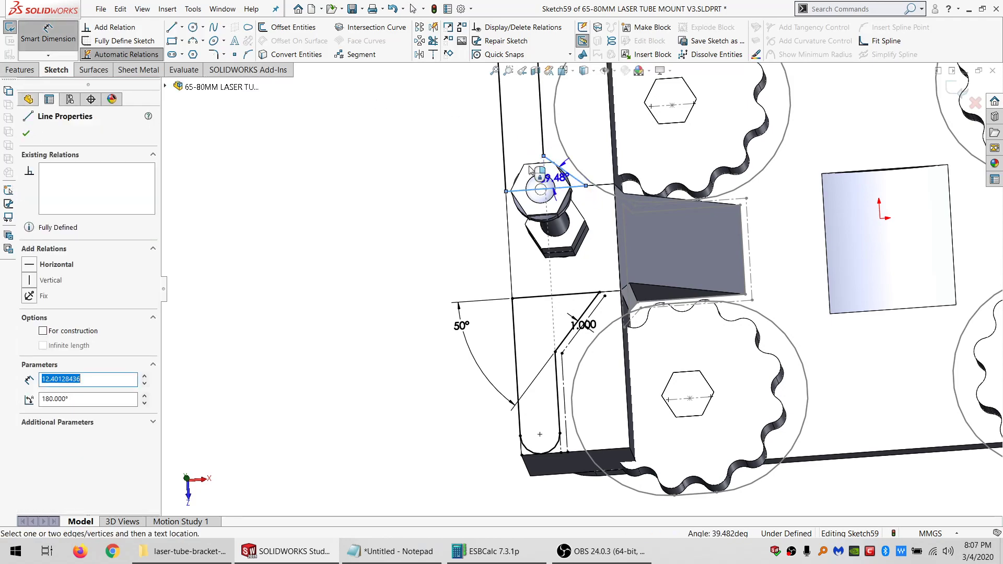
pyautogui.click(422, 119)
pyautogui.write('50')
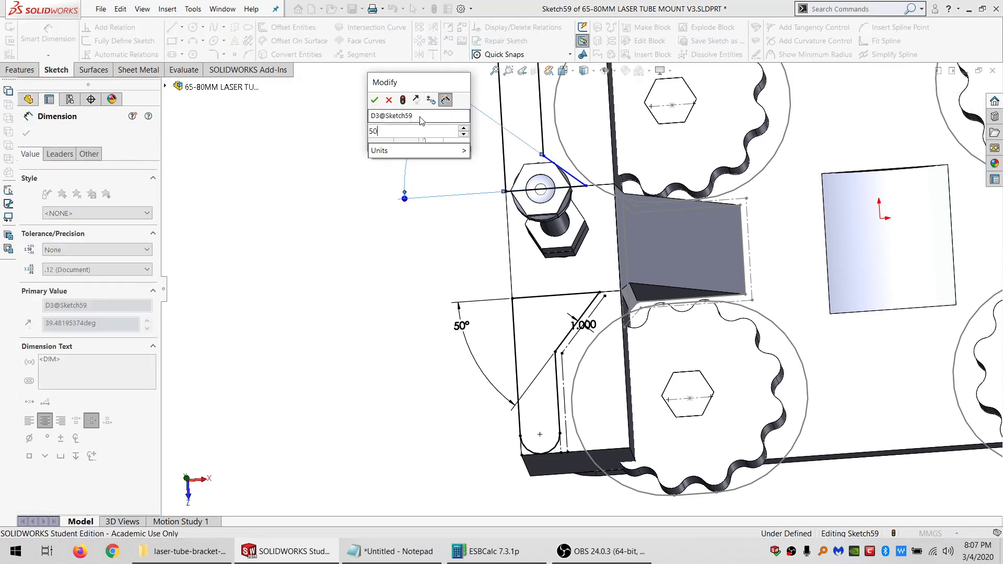
pyautogui.press('Return')
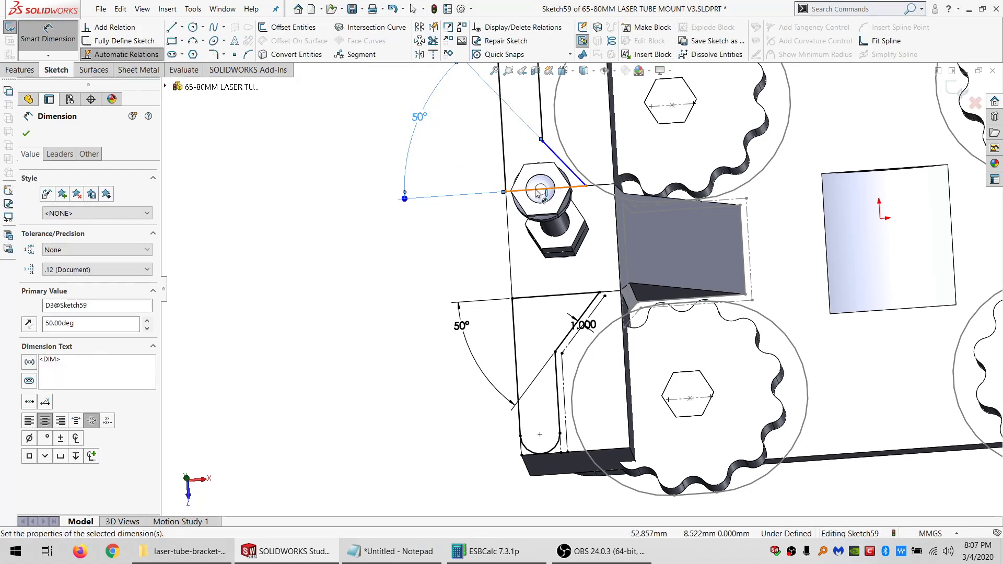
pyautogui.press('Escape')
# - Make the second profile's sloped line equal in length to the first profile's sloped line
pyautogui.click(580, 180)
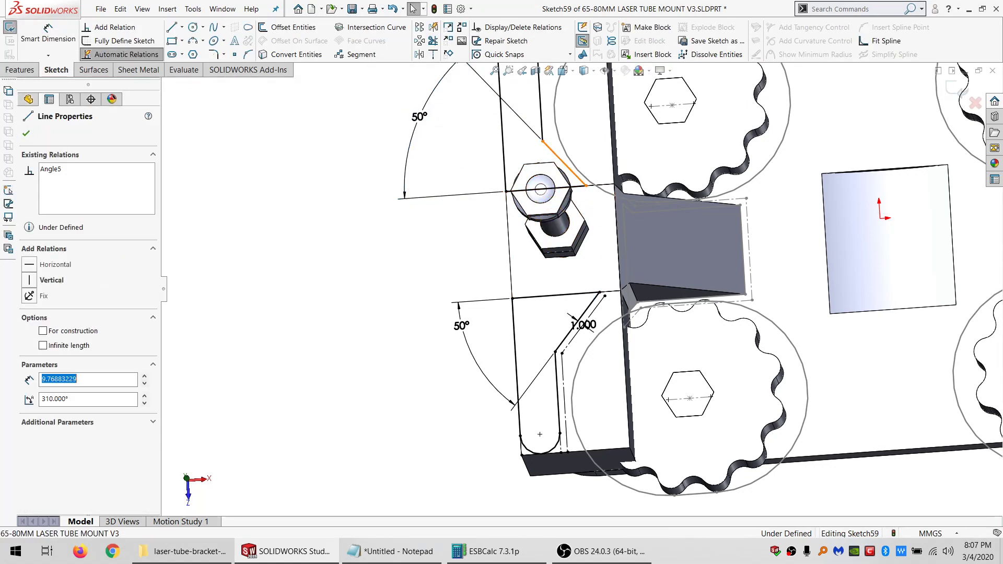
pyautogui.keyDown('ctrl'); pyautogui.click(596, 304); pyautogui.keyUp('ctrl')
pyautogui.click(50, 374)
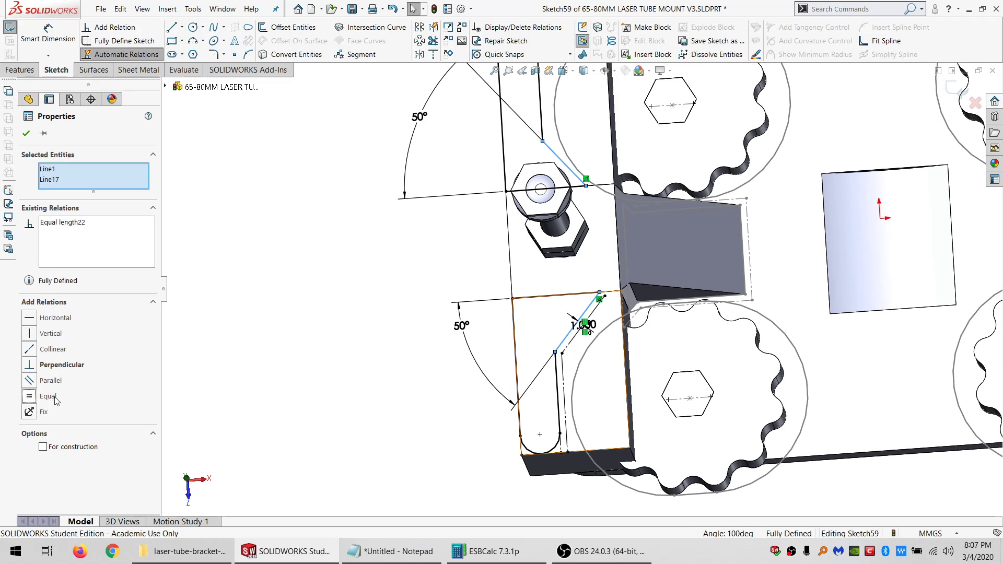
# - Draw a circle around both profiles, centred near the -X end bolt, and dimension its diameter at 200 mm
pyautogui.click(307, 319)
pyautogui.moveTo(454, 263); pyautogui.dragTo(544, 266, button='middle')
pyautogui.scroll(4, 547, 271)
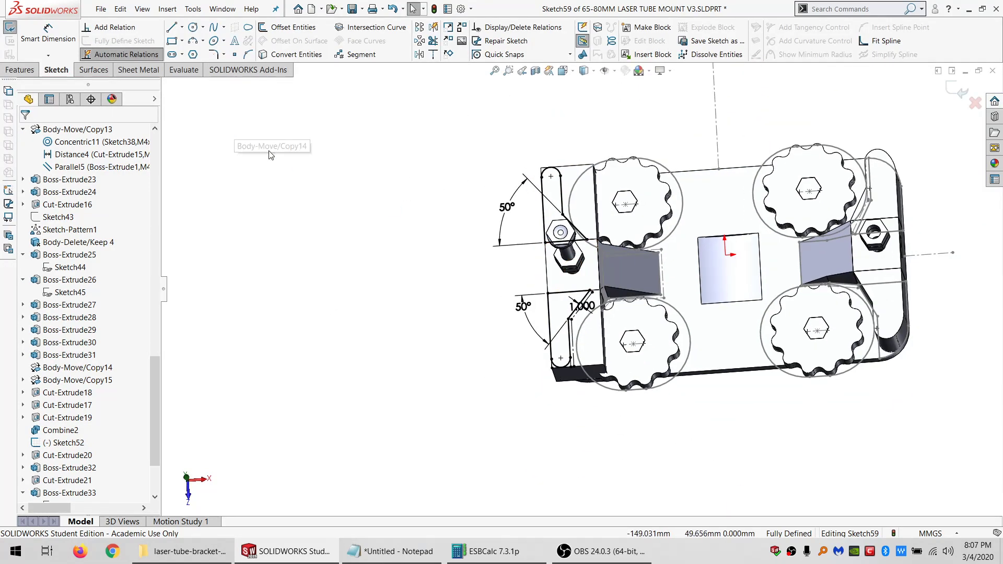
pyautogui.press('c')
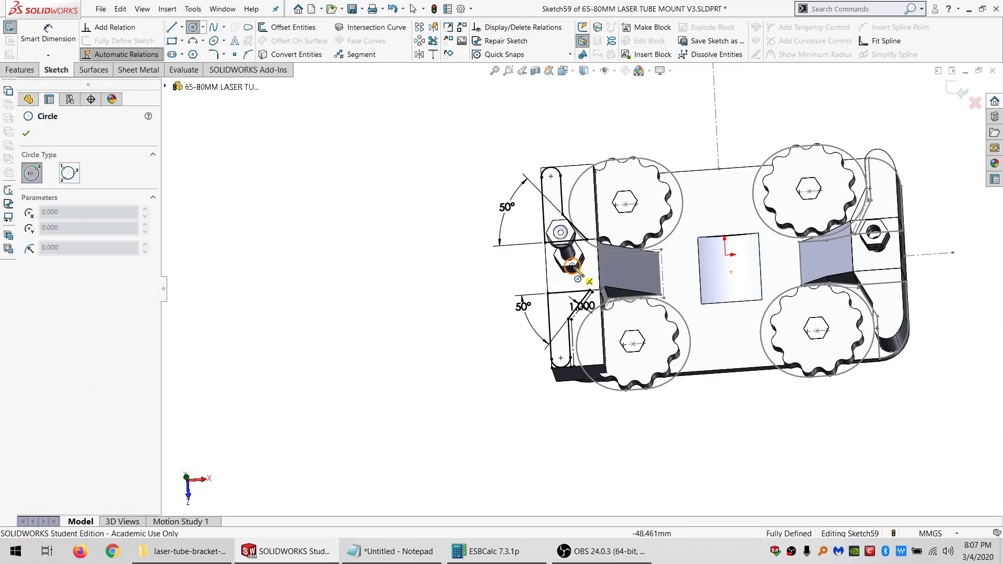
pyautogui.click(571, 266)
pyautogui.click(48, 37)
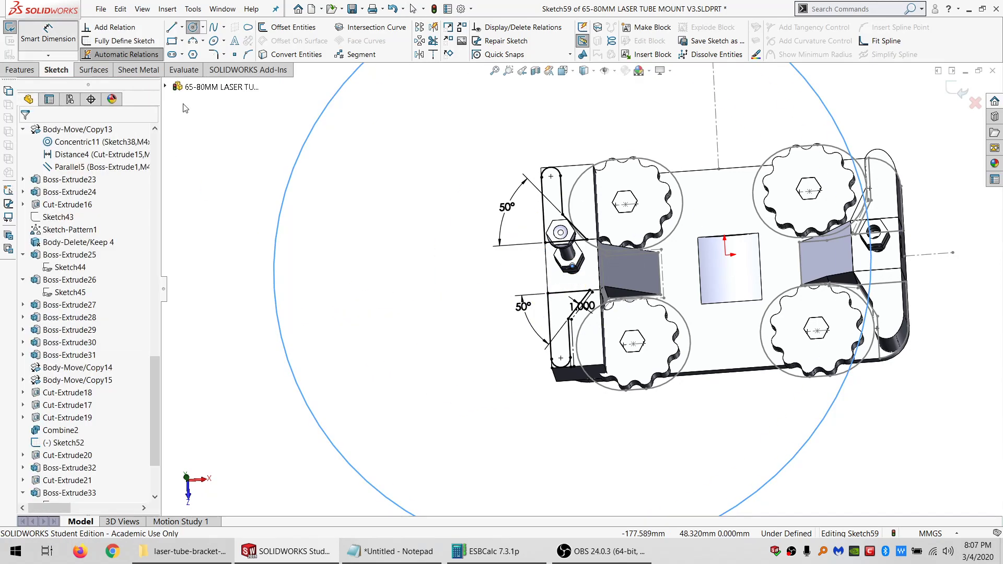
pyautogui.click(295, 171)
pyautogui.click(261, 180)
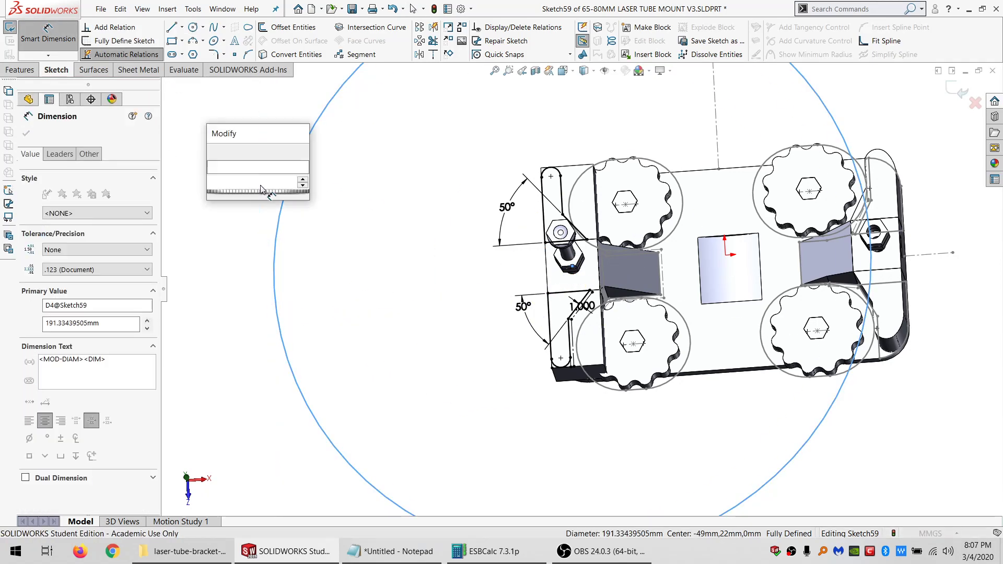
pyautogui.write('200.')
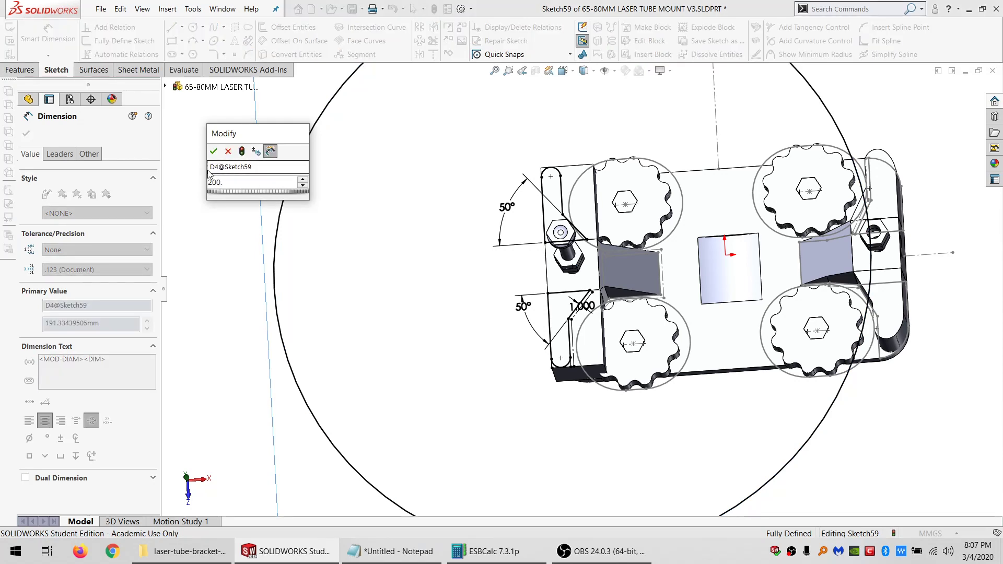
pyautogui.click(214, 152)
# - Cut-extrude the sketch Through All - Both, limiting the cut to the two end blocks at the -X end
pyautogui.click(20, 70)
pyautogui.click(189, 27)
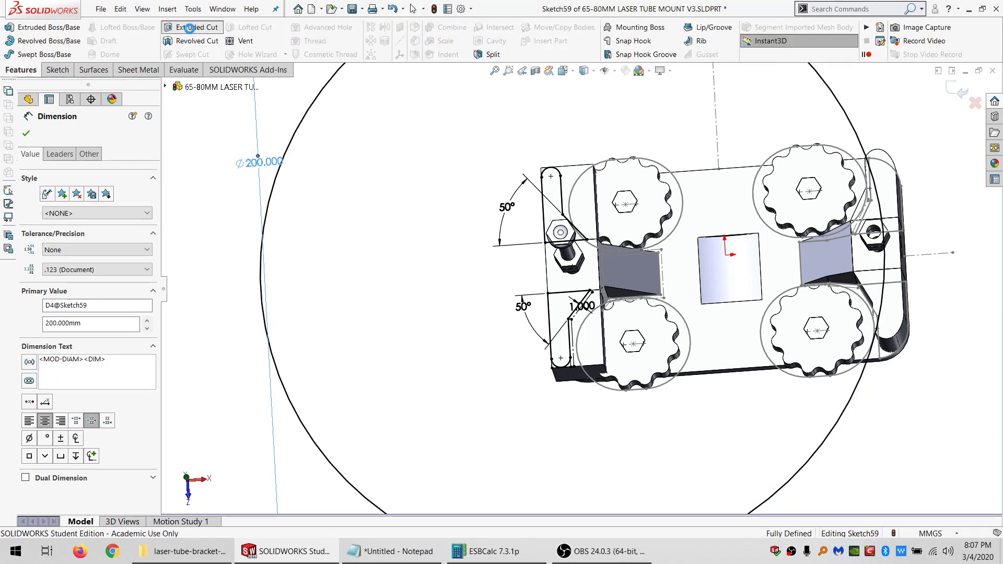
pyautogui.click(84, 206)
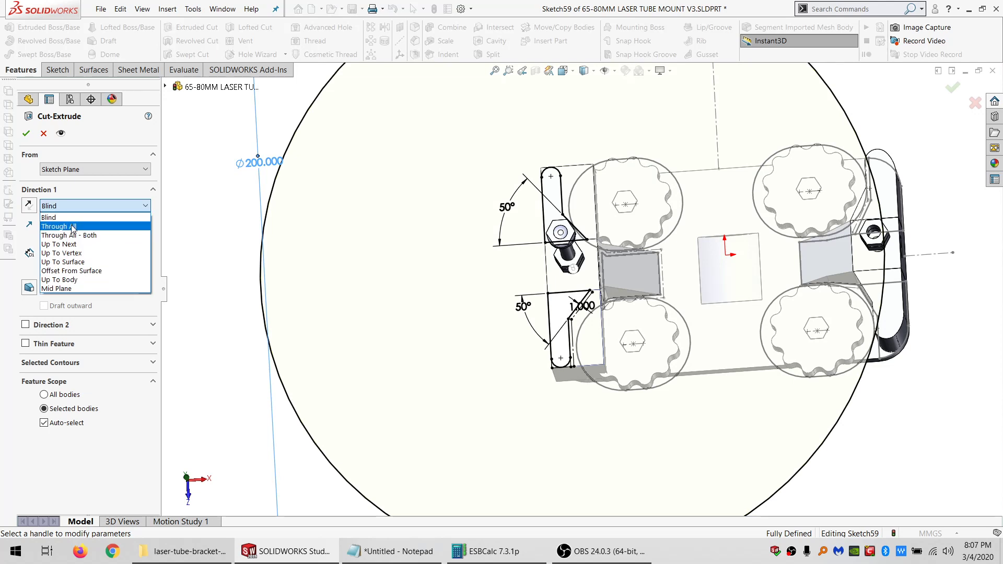
pyautogui.click(74, 225)
pyautogui.click(62, 206)
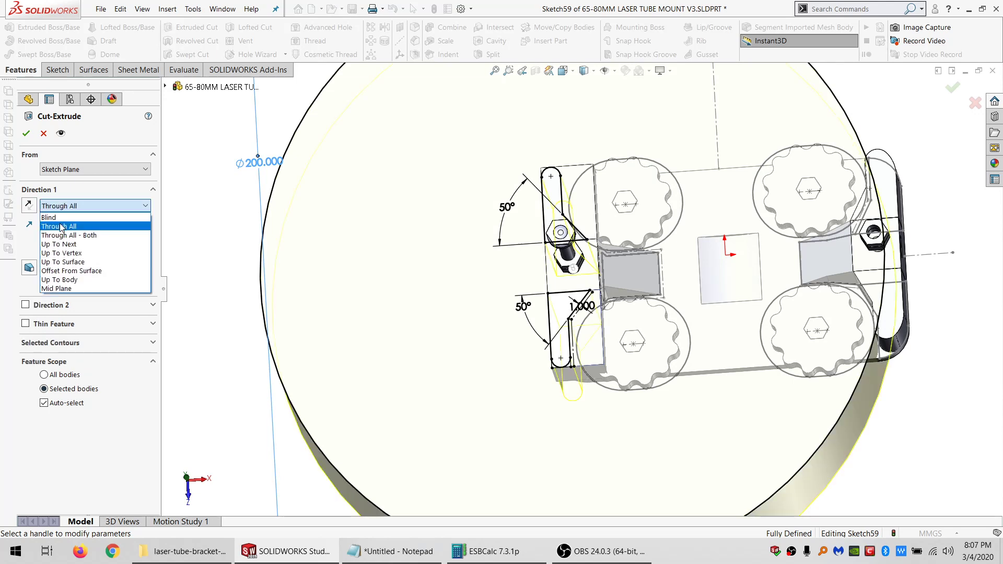
pyautogui.click(67, 235)
pyautogui.click(44, 439)
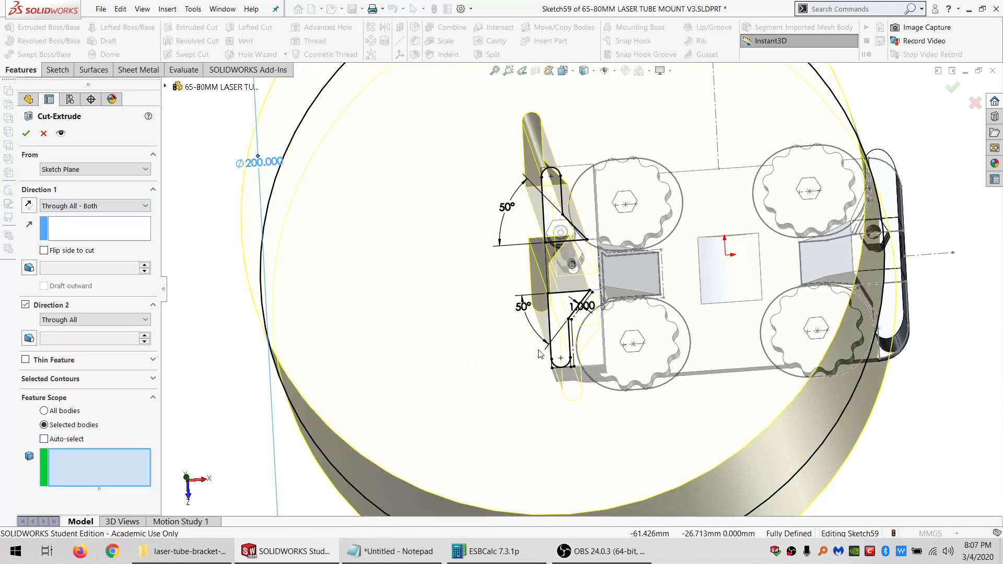
pyautogui.click(566, 353)
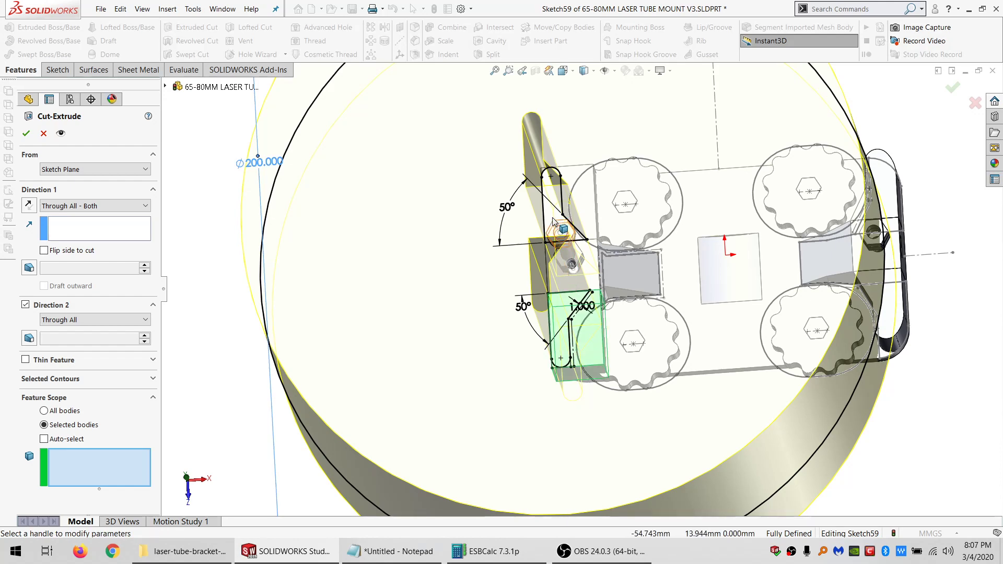
pyautogui.click(559, 209)
pyautogui.click(26, 134)
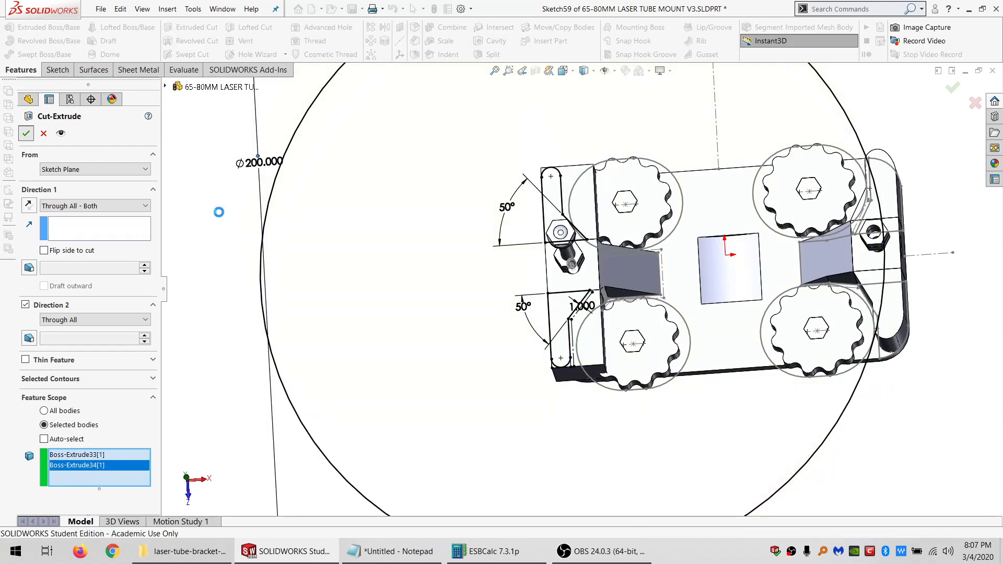
# - Sketch a triangle on the +Z block's -X face, from its inner top corner past the lower outer corner and back along the bottom edge
pyautogui.moveTo(538, 366)
pyautogui.mouseDown(button='middle')
pyautogui.moveTo(553, 258)
pyautogui.moveTo(602, 302)
pyautogui.moveTo(507, 190)
pyautogui.moveTo(569, 311)
pyautogui.mouseUp(button='middle')
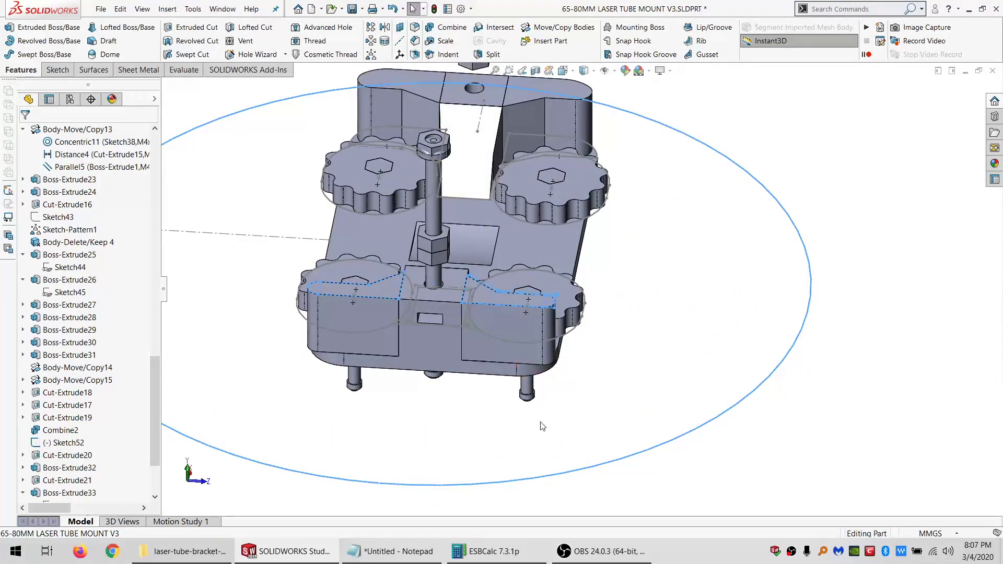
pyautogui.click(487, 320)
pyautogui.click(69, 71)
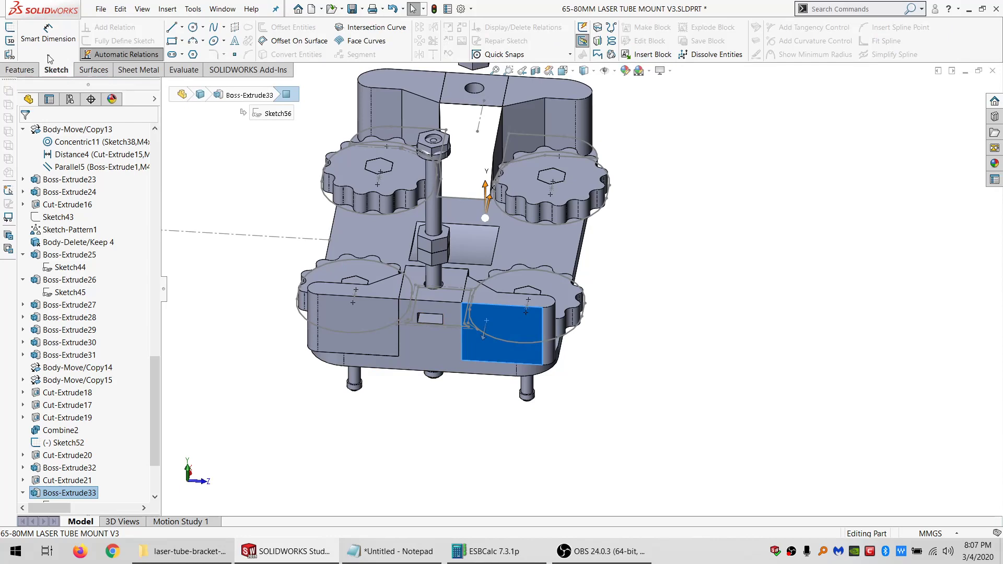
pyautogui.click(11, 27)
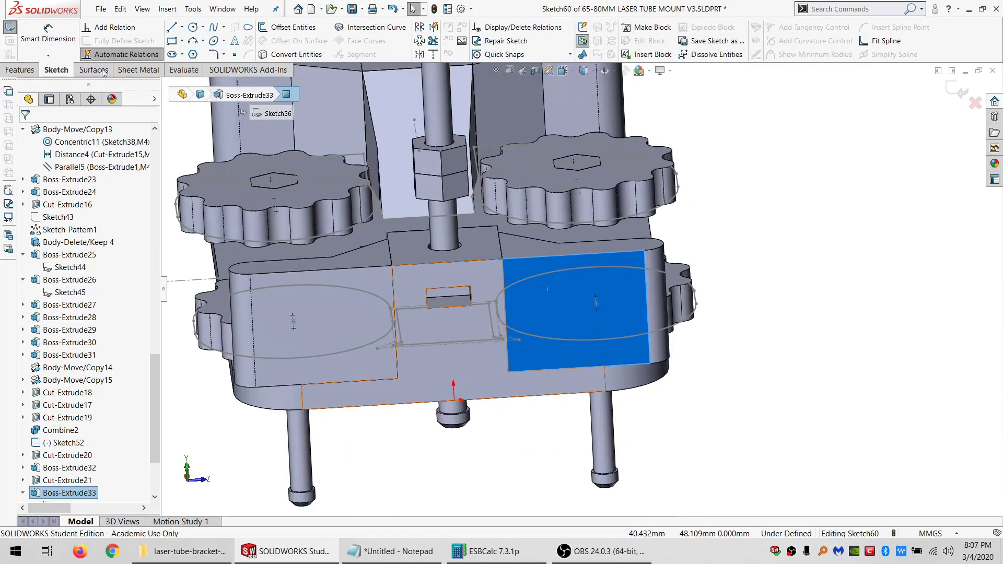
pyautogui.press('l')
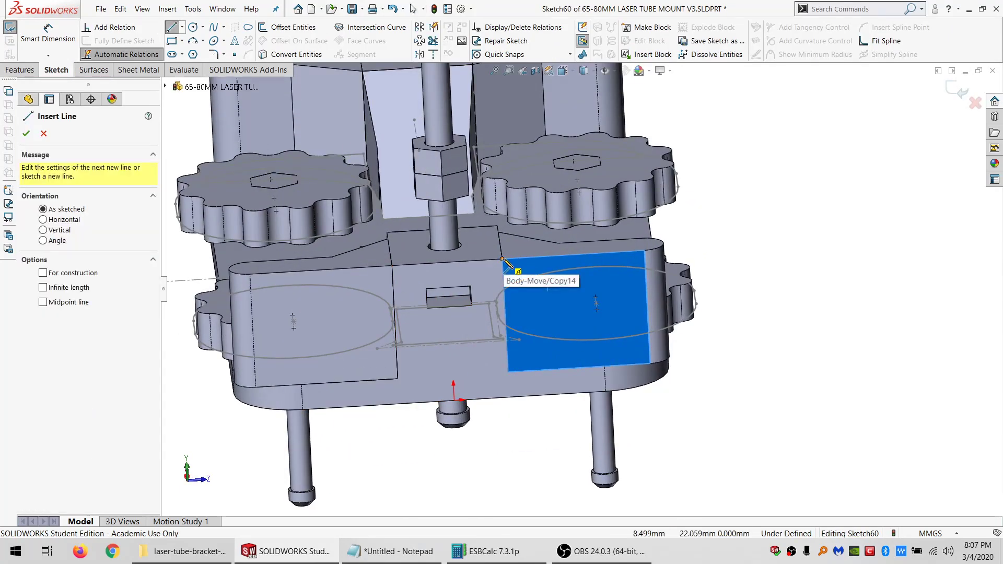
pyautogui.click(503, 260)
pyautogui.moveTo(578, 314); pyautogui.dragTo(637, 306, button='middle')
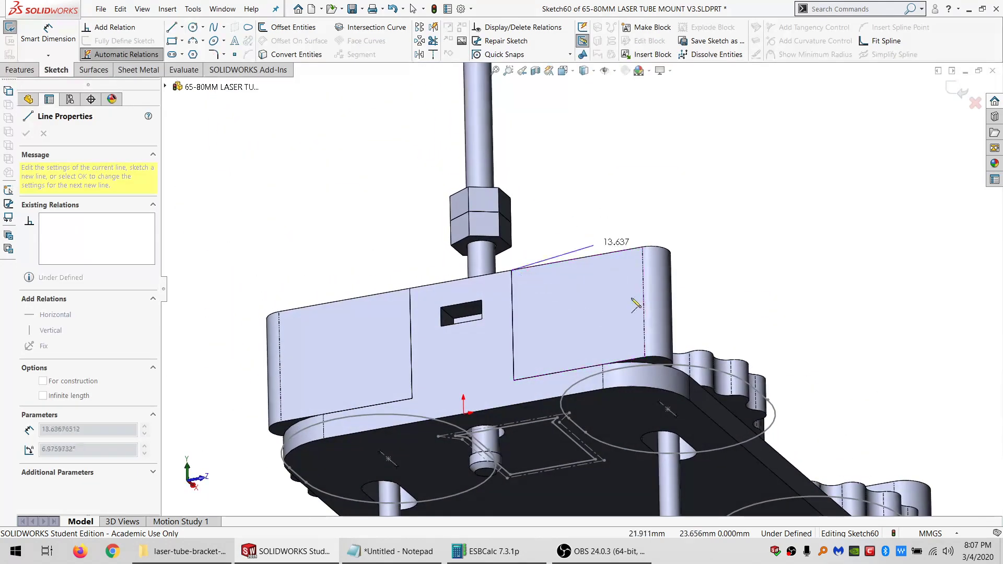
pyautogui.moveTo(653, 347); pyautogui.dragTo(680, 371, button='middle')
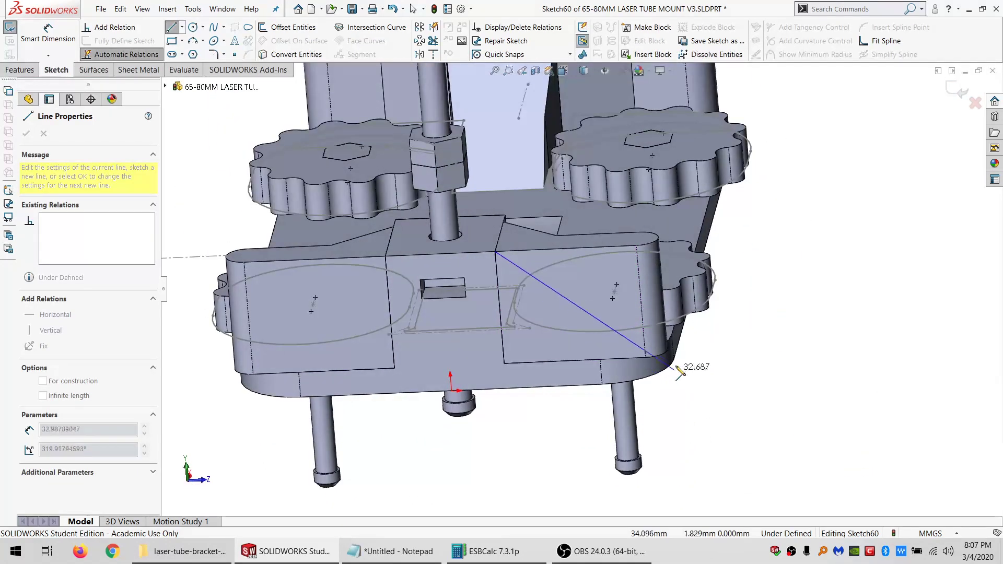
pyautogui.click(678, 355)
pyautogui.click(504, 362)
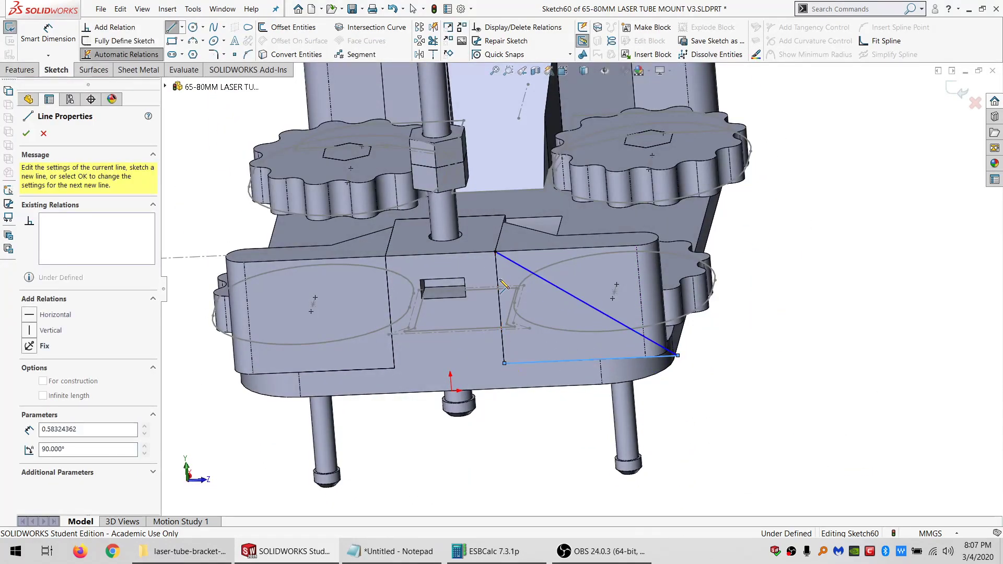
pyautogui.click(496, 253)
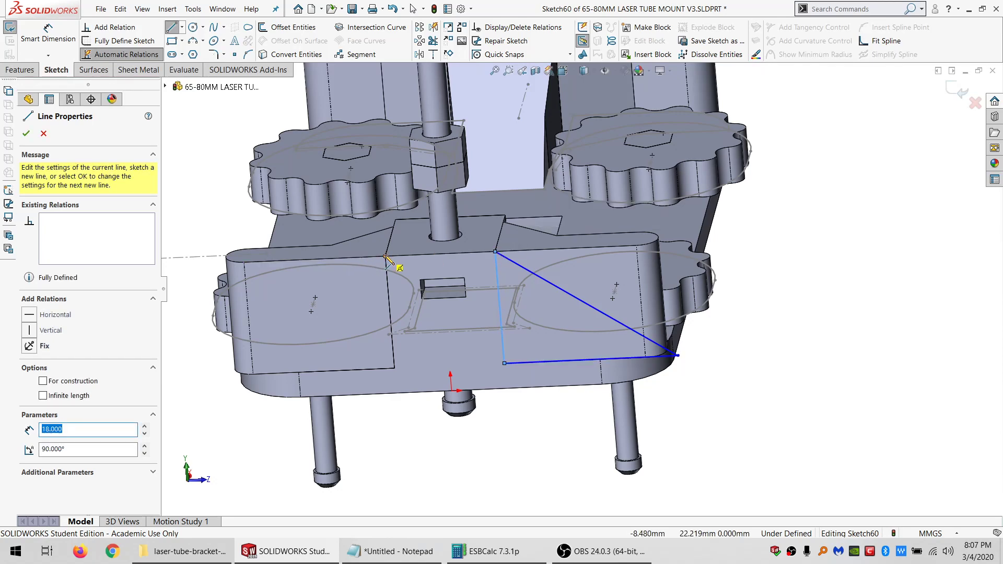
# - Sketch a matching triangle on the -Z block's -X face, with its sloped line ending beyond the lower outer corner
pyautogui.click(387, 259)
pyautogui.click(395, 369)
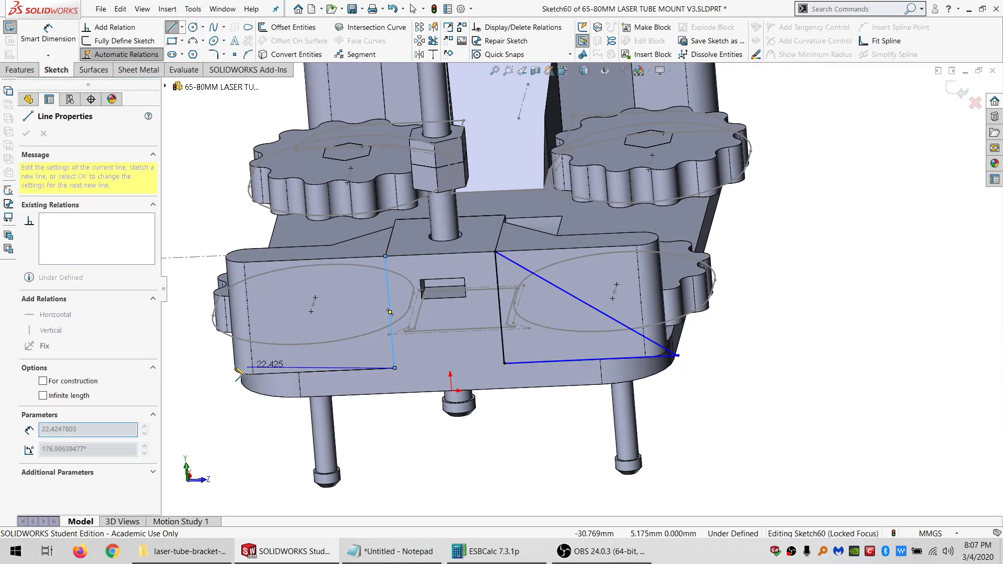
pyautogui.click(201, 377)
pyautogui.click(385, 257)
pyautogui.press('Escape')
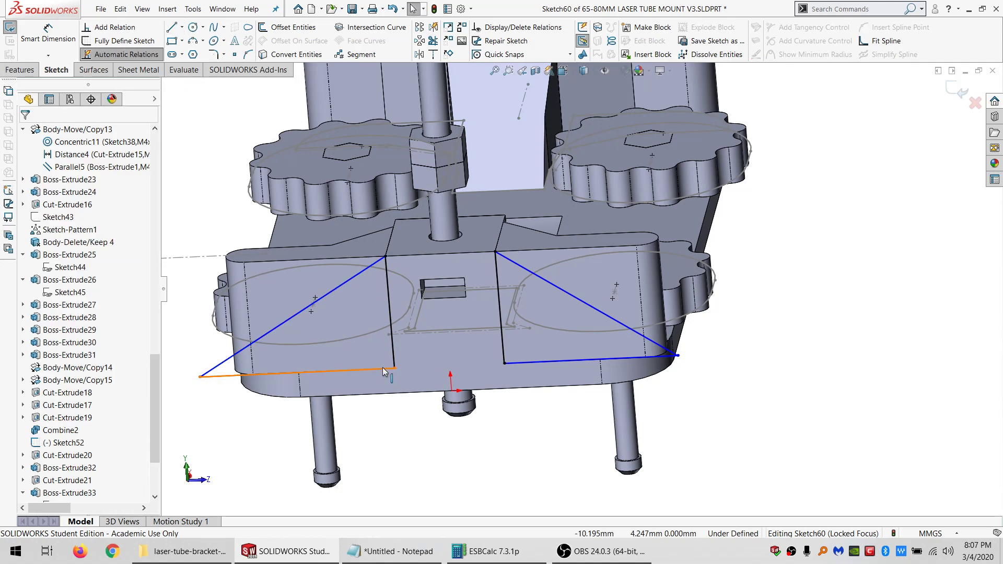
# - Make the two triangles' bottom lines collinear and equal in length
pyautogui.click(516, 364)
pyautogui.keyDown('ctrl'); pyautogui.click(319, 374); pyautogui.keyUp('ctrl')
pyautogui.click(52, 349)
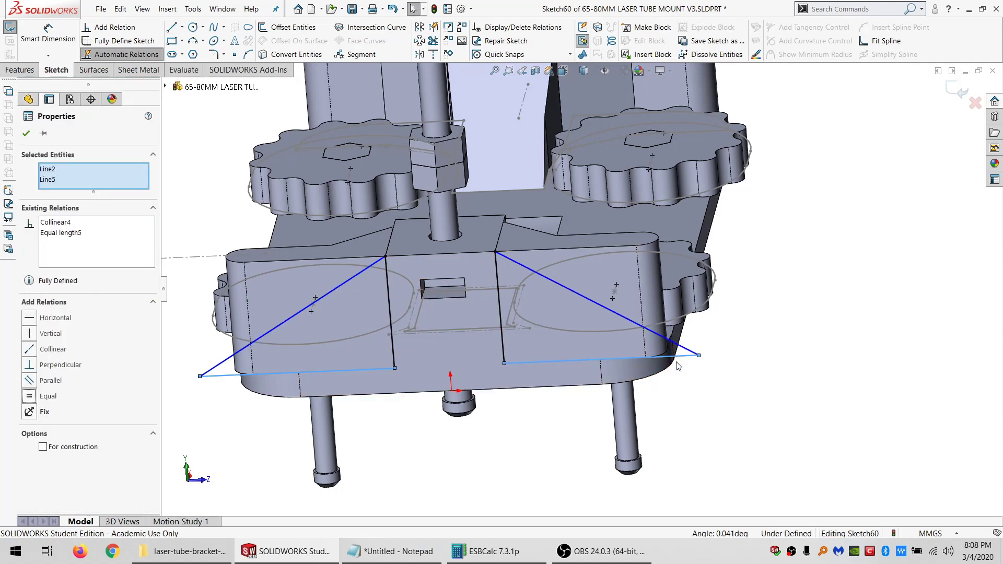
pyautogui.moveTo(672, 363); pyautogui.dragTo(667, 324, button='middle')
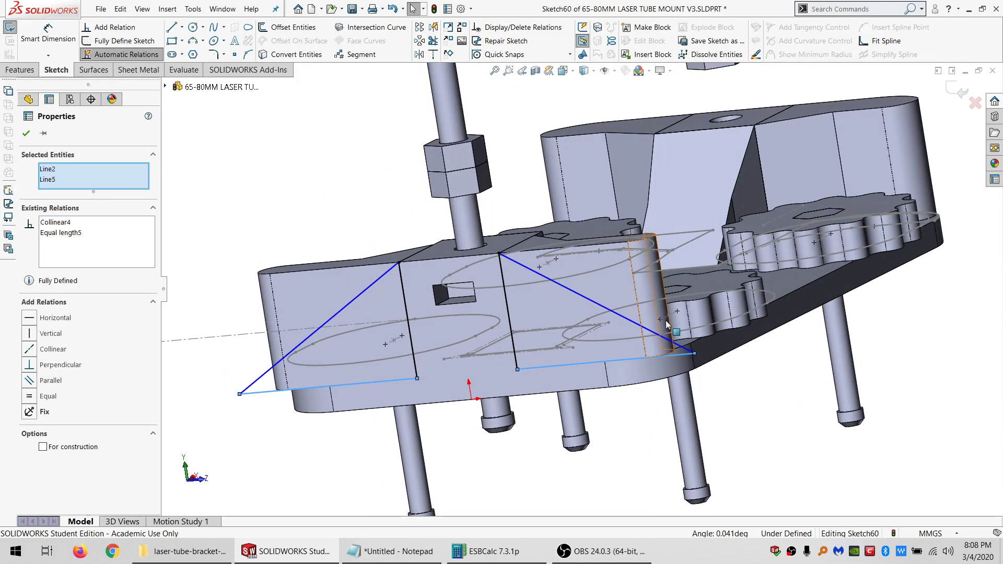
# - Convert the +Z block's outer vertical edge into a construction line and make the +Z triangle's outer corner coincident with it
pyautogui.click(666, 313)
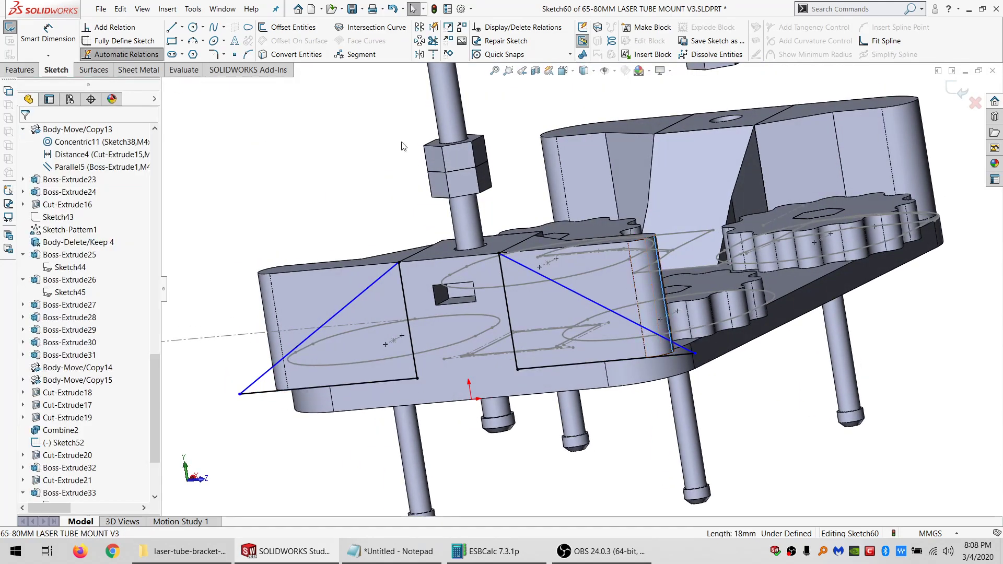
pyautogui.click(655, 290)
pyautogui.moveTo(654, 290); pyautogui.dragTo(448, 378, button='middle')
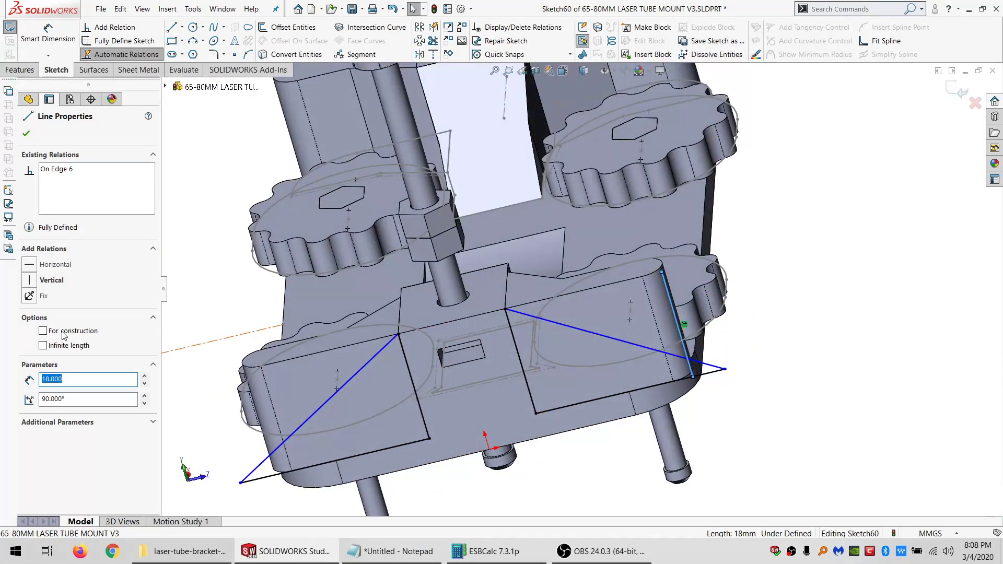
pyautogui.keyDown('ctrl'); pyautogui.click(725, 369); pyautogui.keyUp('ctrl')
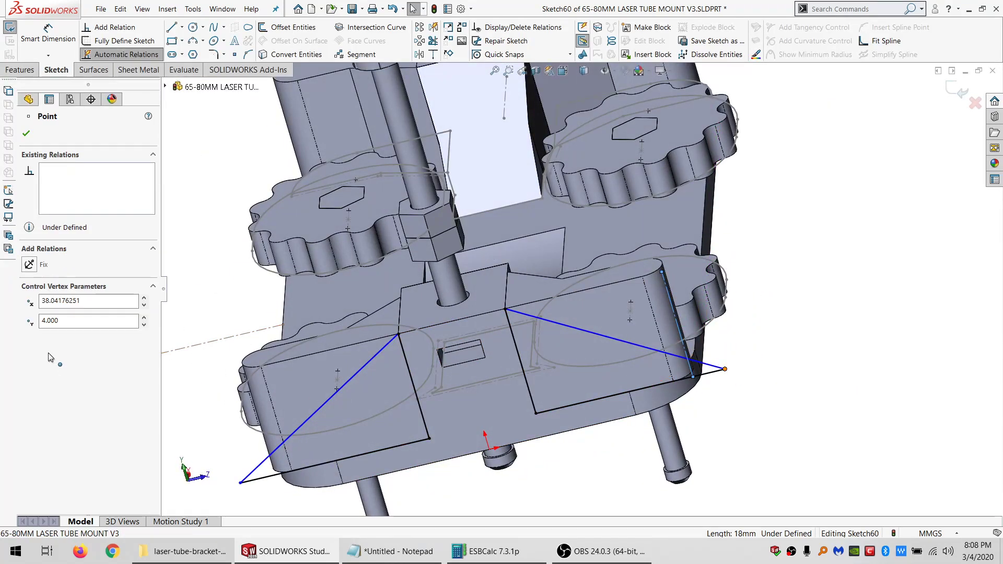
pyautogui.click(47, 336)
pyautogui.moveTo(397, 361)
pyautogui.mouseDown(button='middle')
pyautogui.moveTo(415, 353)
pyautogui.moveTo(394, 286)
pyautogui.moveTo(428, 331)
pyautogui.moveTo(430, 405)
pyautogui.mouseUp(button='middle')
pyautogui.scroll(2, 555, 324)
pyautogui.scroll(-2, 557, 315)
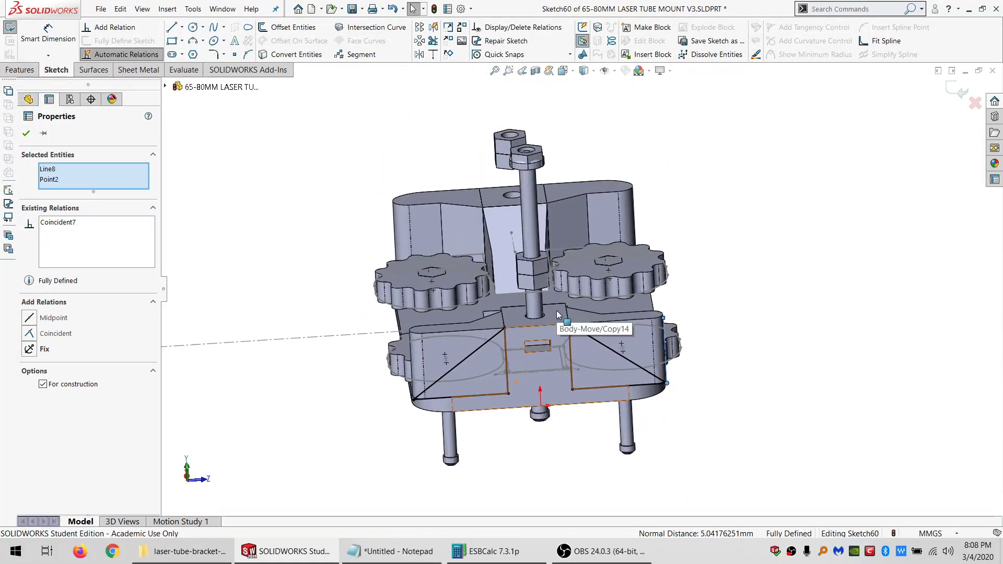
# - Draw a circle enclosing both triangles, centred between the end blocks, and dimension its diameter at 200 mm
pyautogui.click(289, 226)
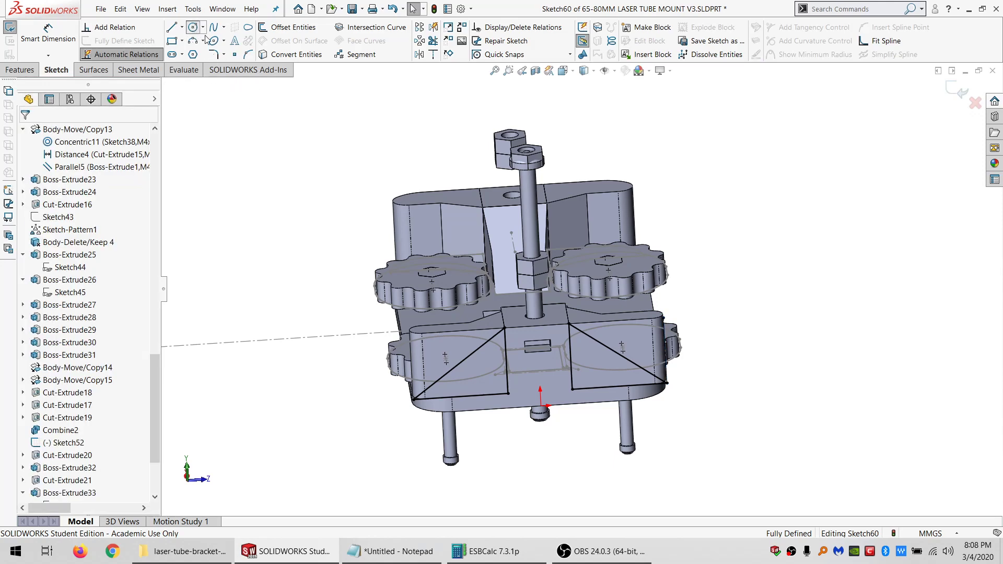
pyautogui.click(194, 28)
pyautogui.click(551, 350)
pyautogui.click(297, 286)
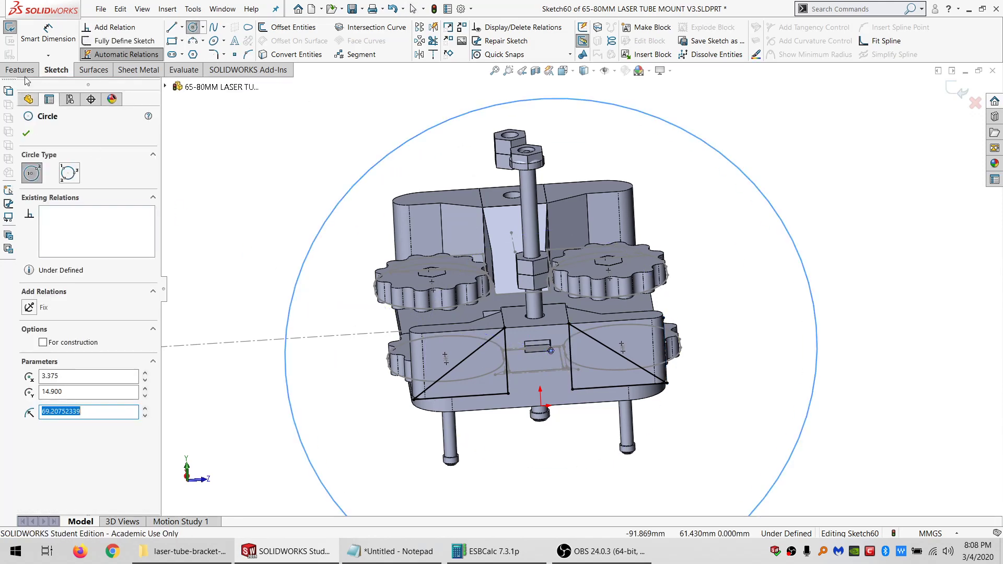
pyautogui.click(39, 36)
pyautogui.click(312, 251)
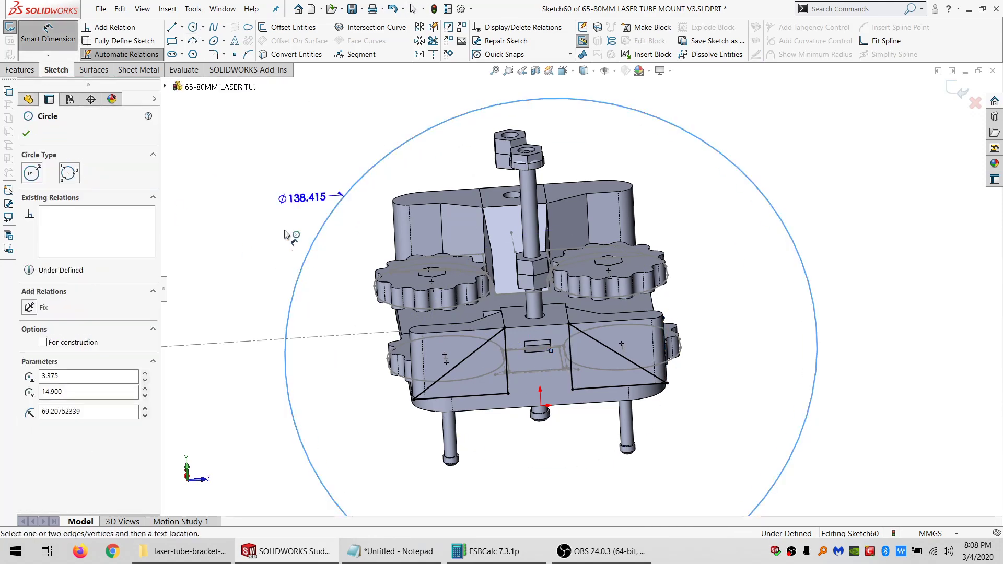
pyautogui.click(269, 228)
pyautogui.write('200')
pyautogui.press('Return')
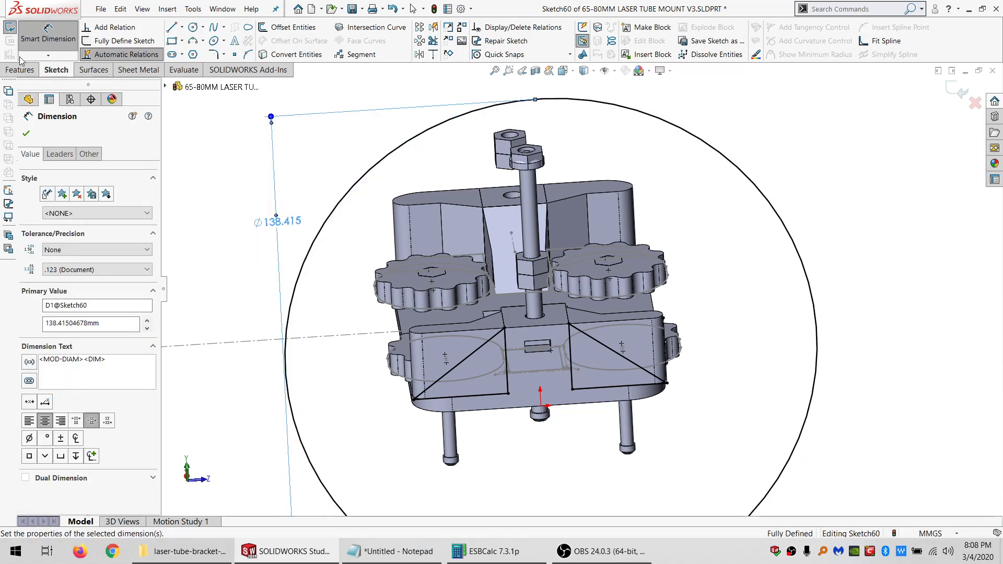
# - Cut-extrude the sketch Through All, limiting the feature scope to the four end-block bodies
pyautogui.click(20, 70)
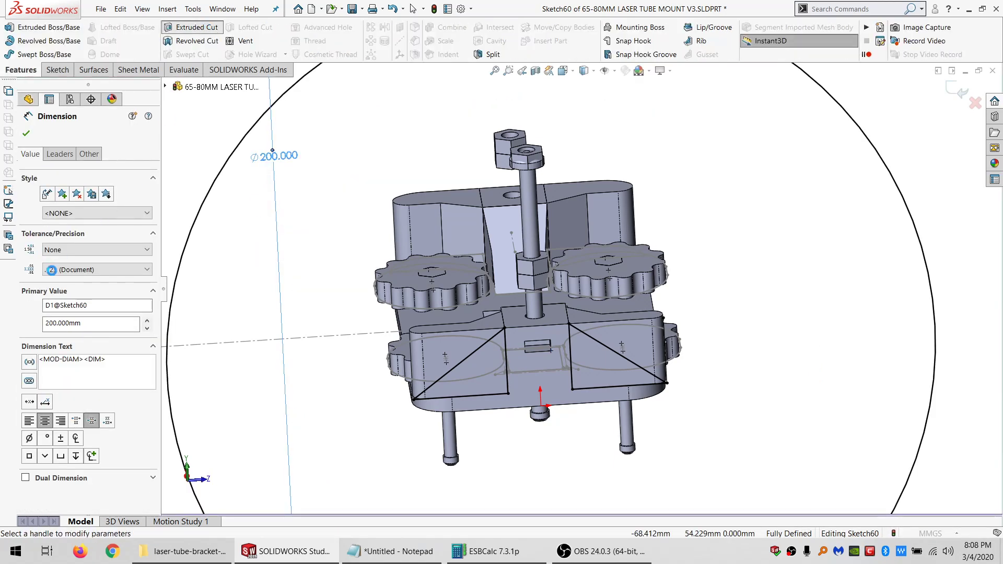
pyautogui.click(190, 27)
pyautogui.click(94, 205)
pyautogui.click(64, 223)
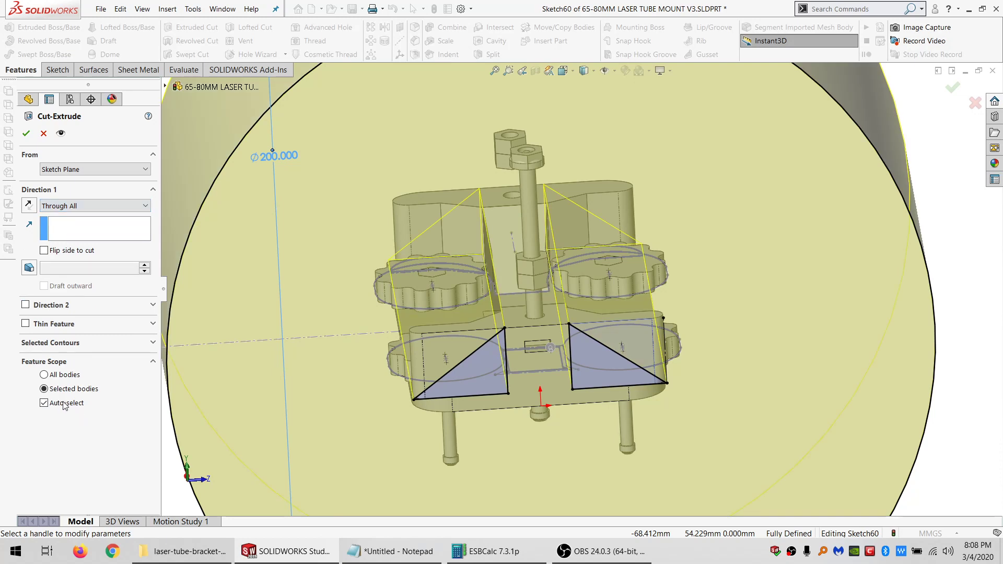
pyautogui.click(45, 403)
pyautogui.click(477, 357)
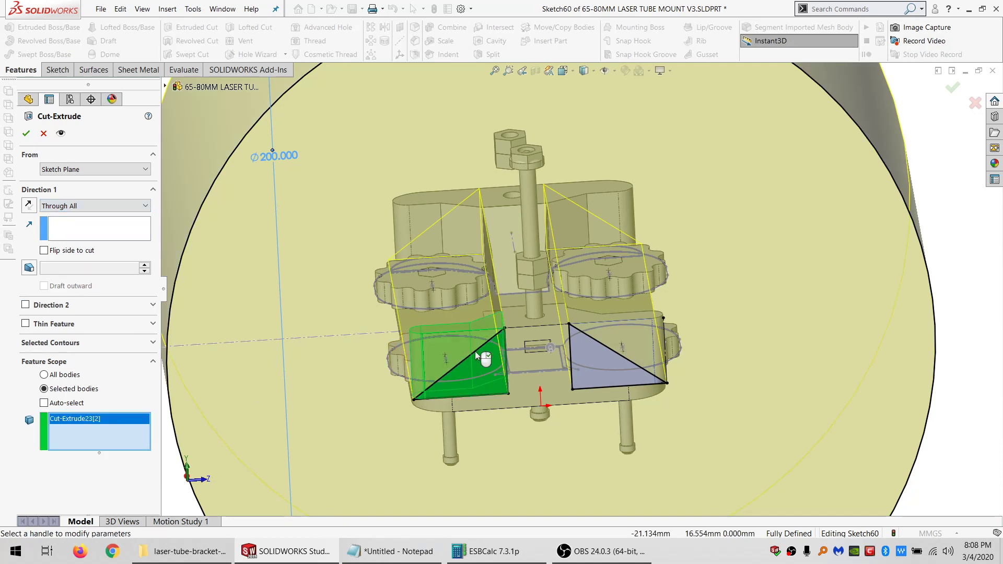
pyautogui.click(607, 339)
pyautogui.click(579, 199)
pyautogui.click(473, 214)
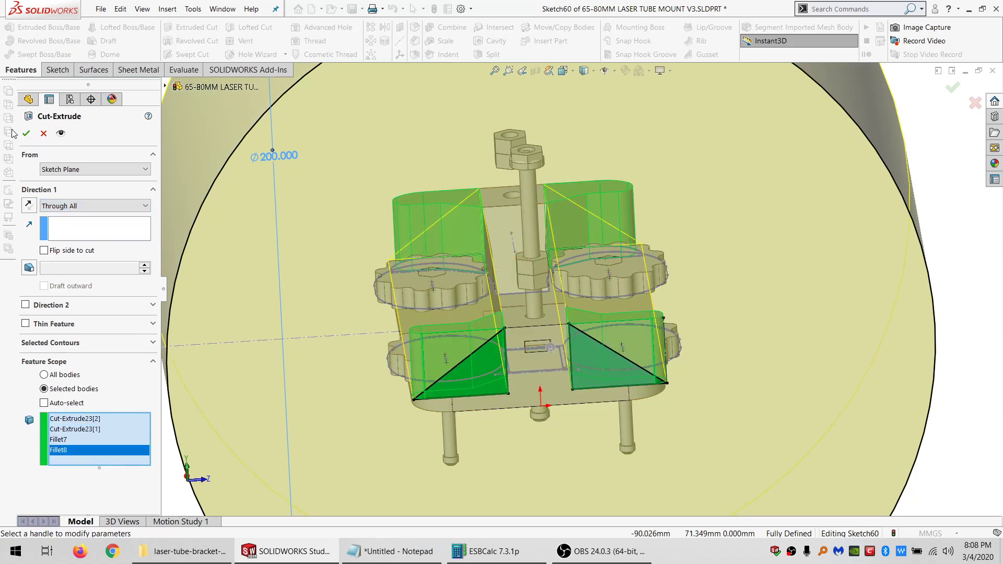
pyautogui.click(26, 133)
# - Examine how the cut blocks' rounded lower ends sit relative to the base plate's rounded corners
pyautogui.moveTo(440, 318); pyautogui.dragTo(564, 438, button='middle')
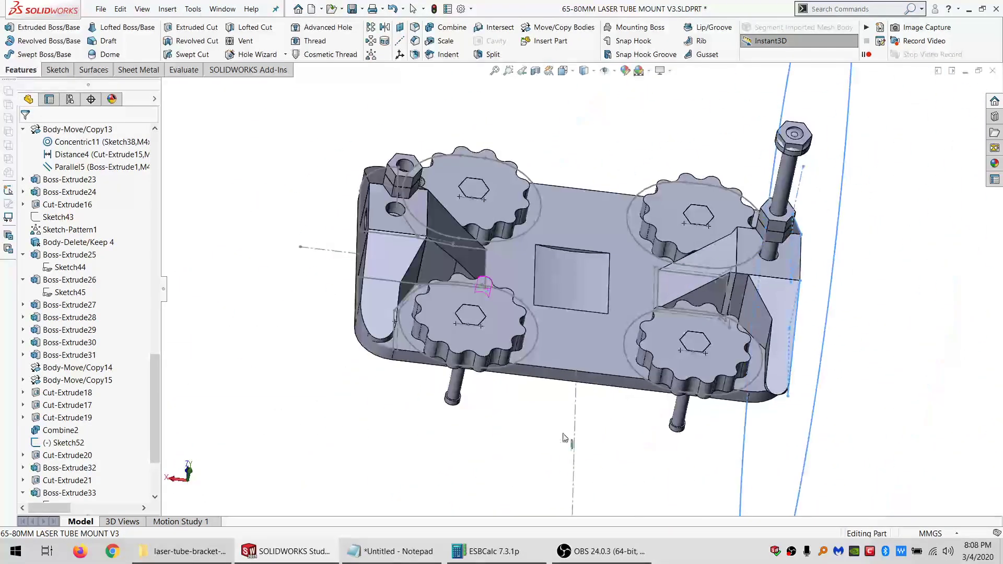
pyautogui.click(406, 384)
pyautogui.scroll(-7, 407, 385)
pyautogui.moveTo(408, 359); pyautogui.dragTo(414, 251, button='middle')
pyautogui.moveTo(416, 329)
pyautogui.mouseDown(button='middle')
pyautogui.moveTo(497, 397)
pyautogui.moveTo(606, 457)
pyautogui.moveTo(575, 365)
pyautogui.moveTo(464, 315)
pyautogui.moveTo(431, 341)
pyautogui.mouseUp(button='middle')
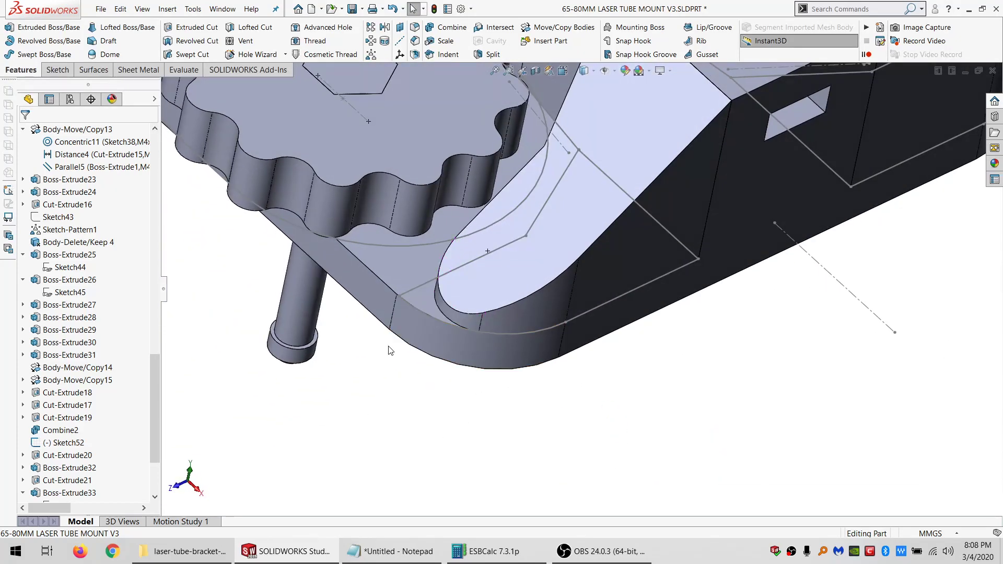
pyautogui.scroll(8, 390, 349)
pyautogui.scroll(-5, 365, 109)
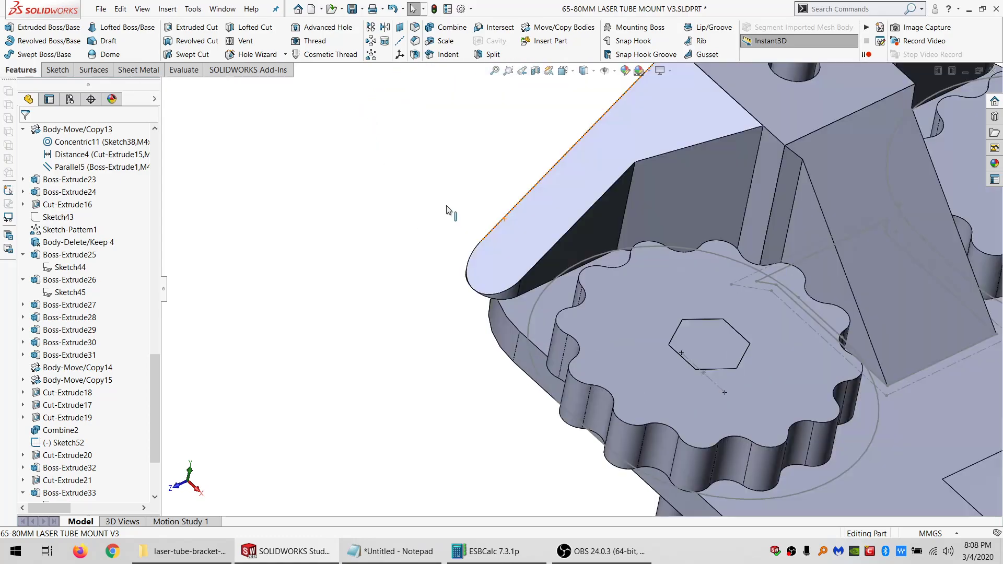
pyautogui.moveTo(448, 213); pyautogui.dragTo(560, 253, button='middle')
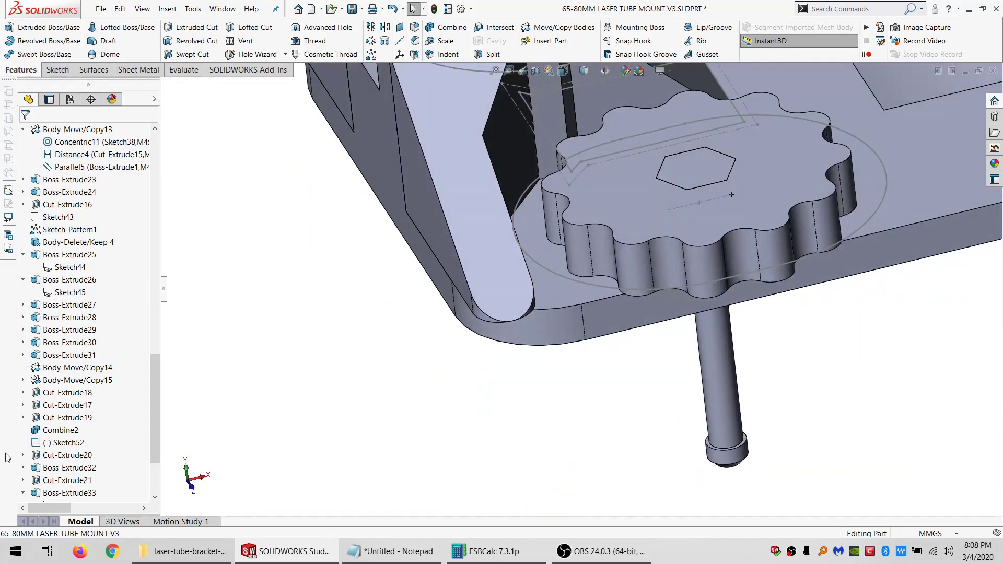
# - Reopen the end blocks' knob-clearance cut sketch and delete the tangent relation between the +Z profile's end arc and the construction line
pyautogui.scroll(-3, 65, 469)
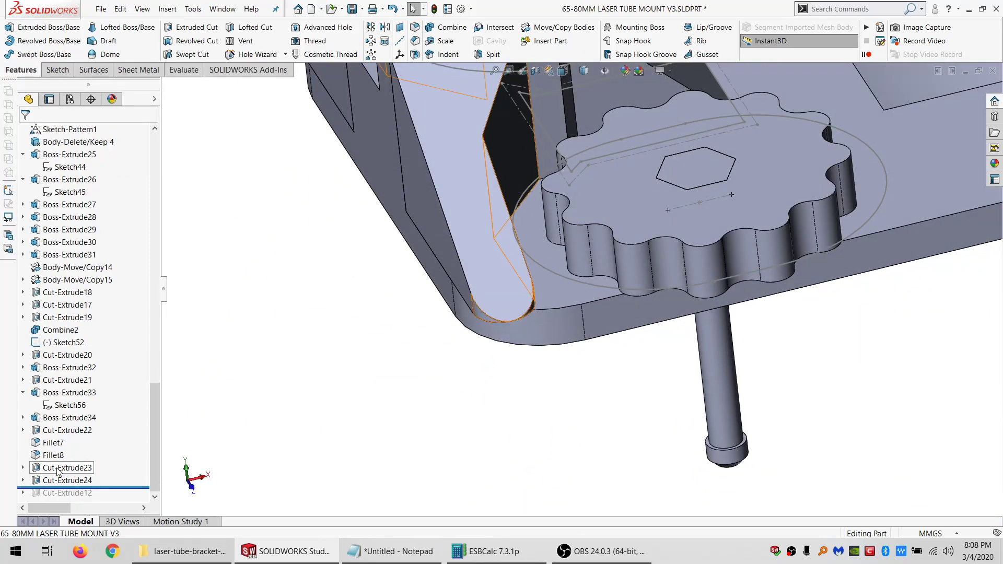
pyautogui.click(59, 469)
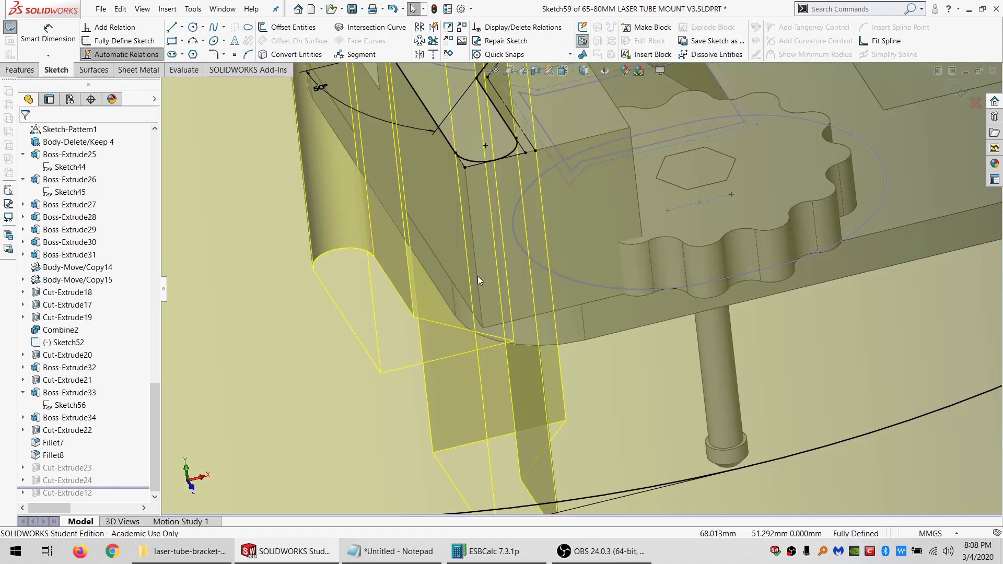
pyautogui.moveTo(478, 276)
pyautogui.mouseDown(button='middle')
pyautogui.moveTo(549, 265)
pyautogui.moveTo(573, 341)
pyautogui.mouseUp(button='middle')
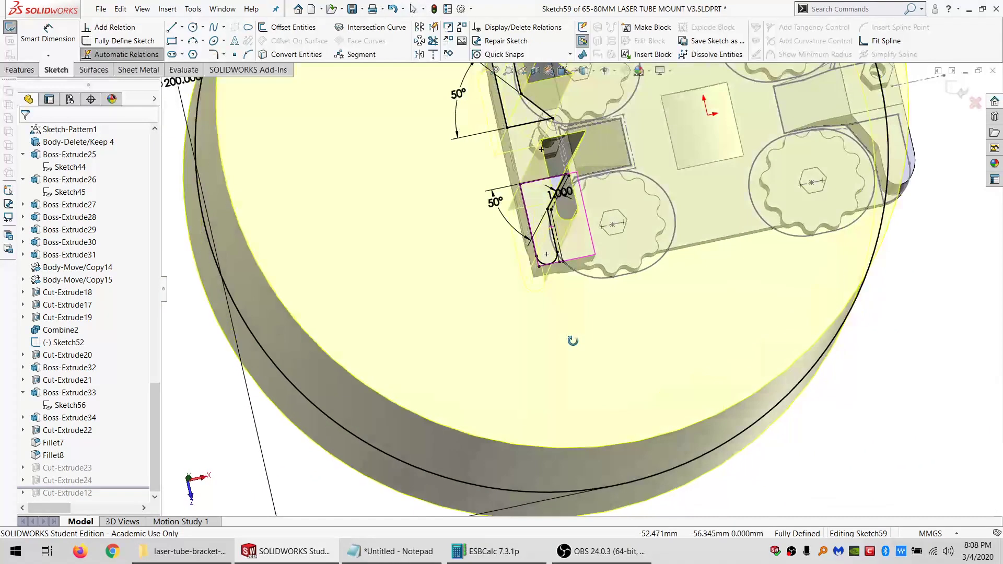
pyautogui.scroll(-5, 557, 267)
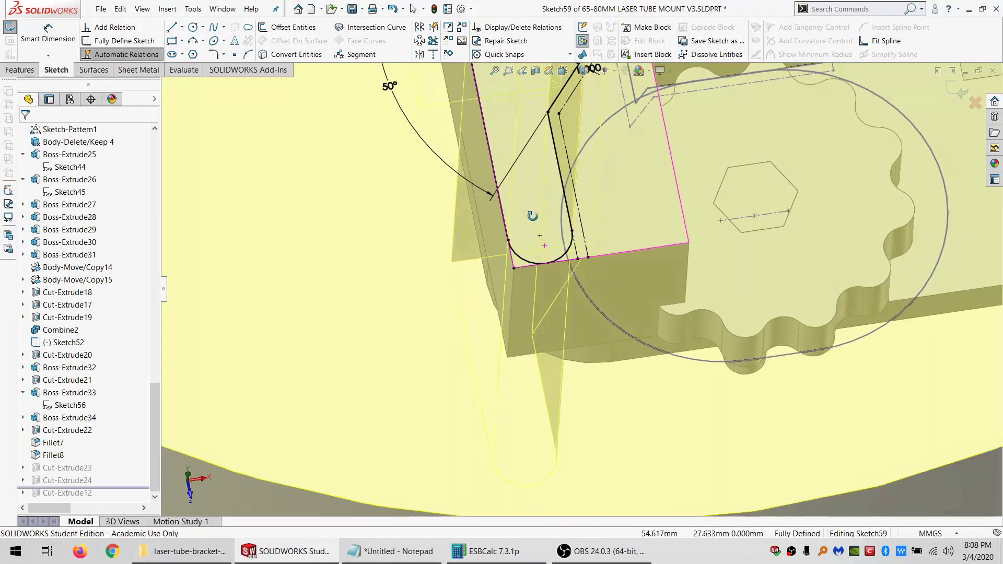
pyautogui.moveTo(532, 215); pyautogui.dragTo(519, 259, button='middle')
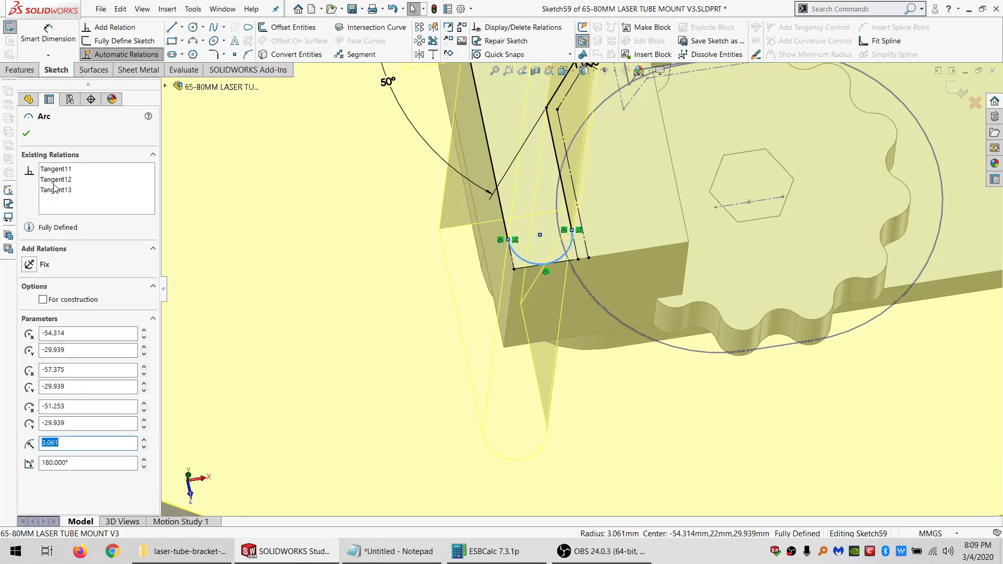
pyautogui.click(520, 270)
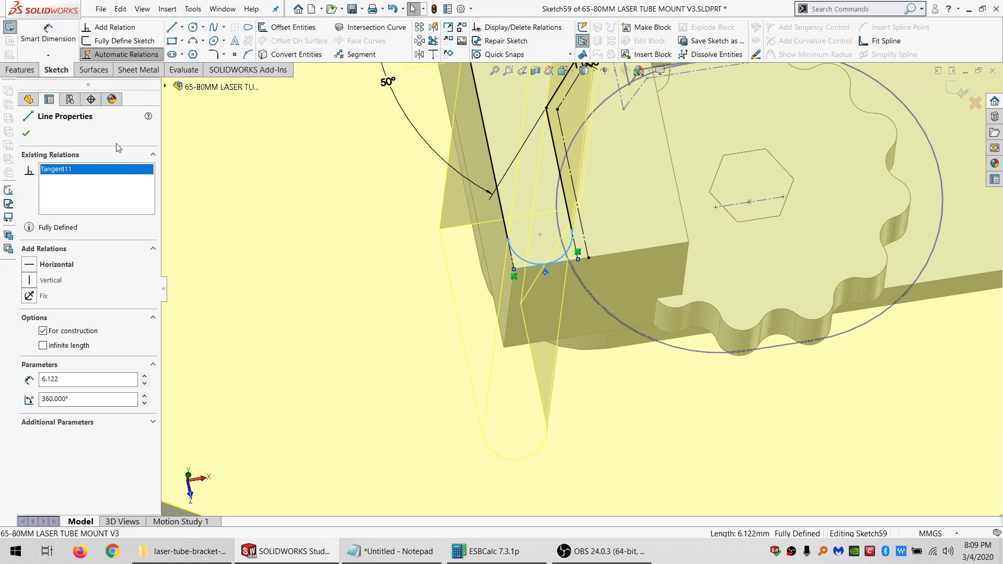
pyautogui.press('Delete')
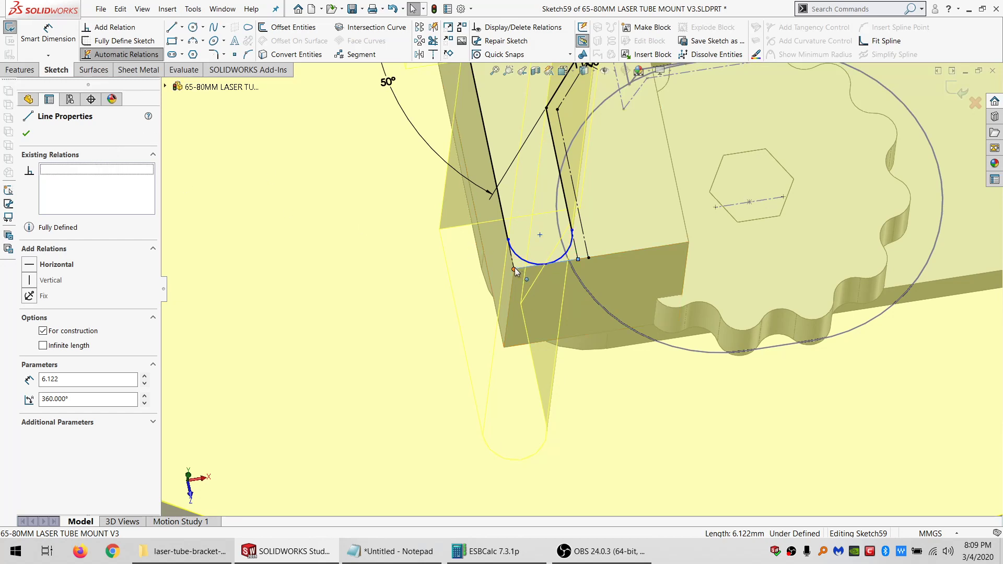
# - Delete the coincident relation at the construction line's inner endpoint, shorten the +Z profile, and make the arc's outer endpoint coincident with the block's outer edge
pyautogui.click(515, 270)
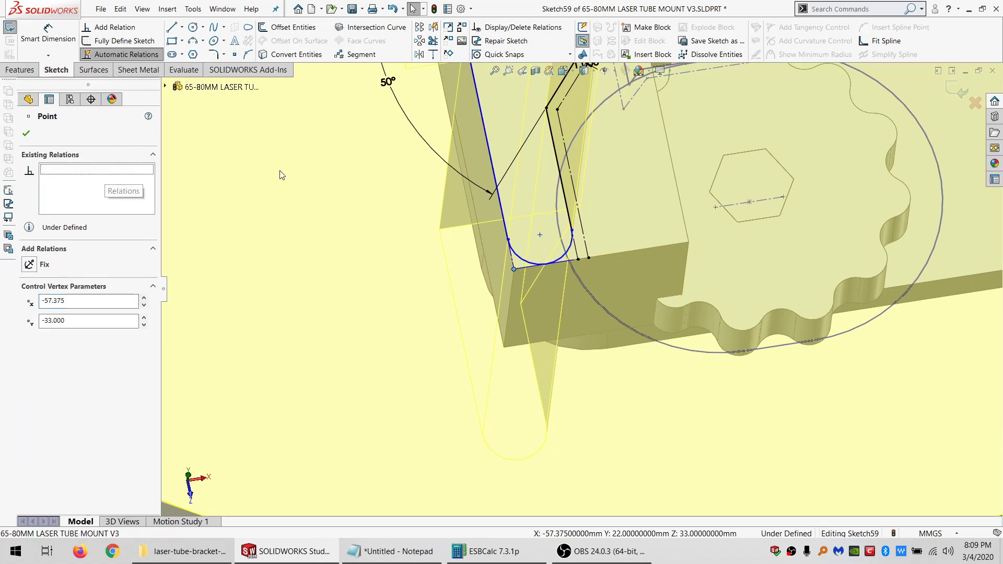
pyautogui.click(578, 259)
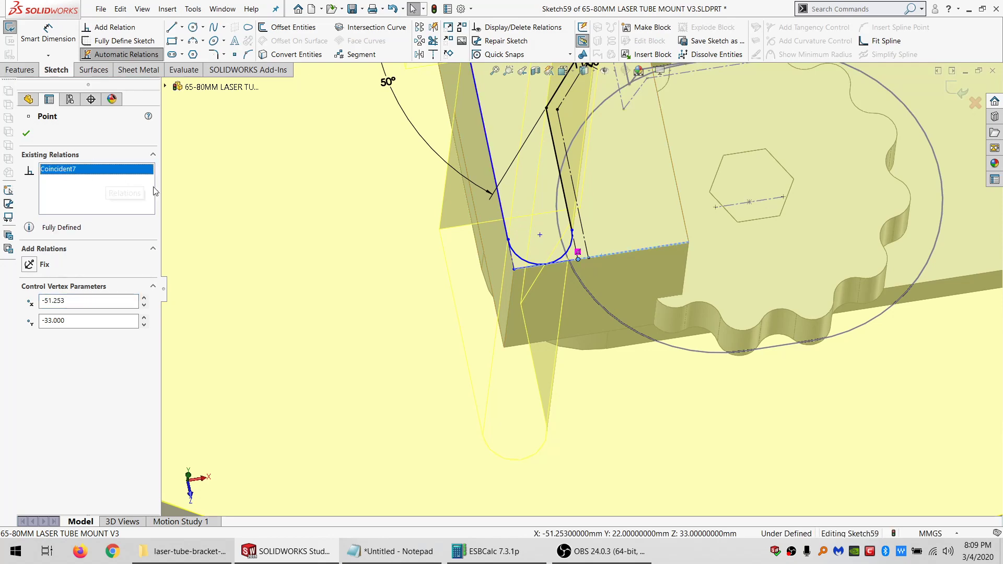
pyautogui.press('Delete')
pyautogui.moveTo(286, 204); pyautogui.dragTo(613, 378, button='middle')
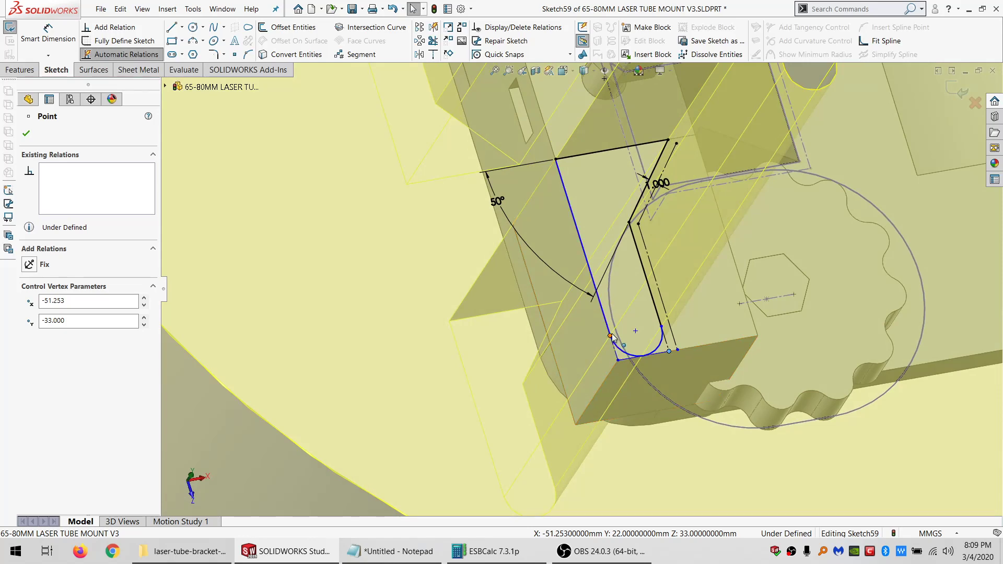
pyautogui.moveTo(611, 337); pyautogui.dragTo(592, 269)
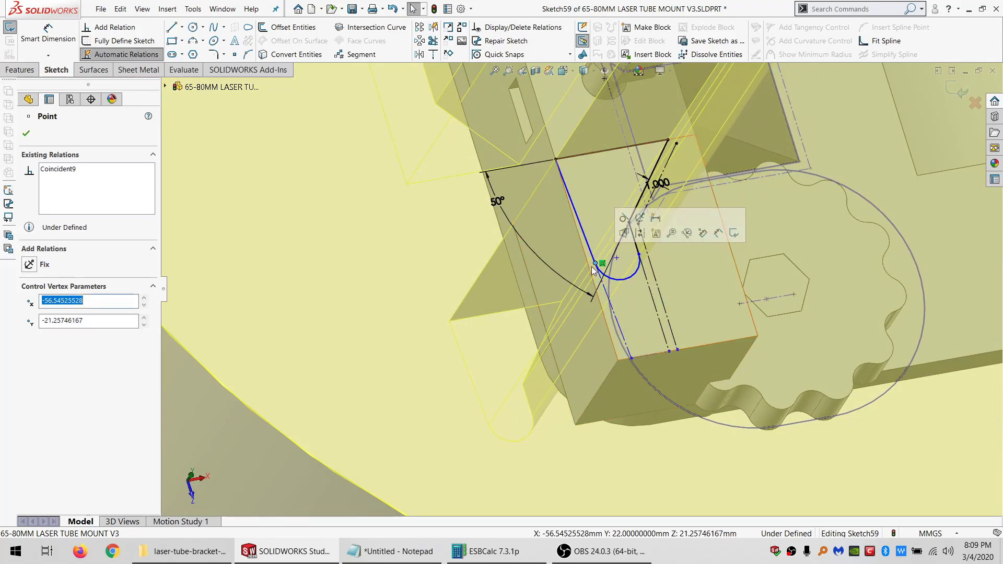
pyautogui.keyDown('ctrl'); pyautogui.click(592, 270); pyautogui.keyUp('ctrl')
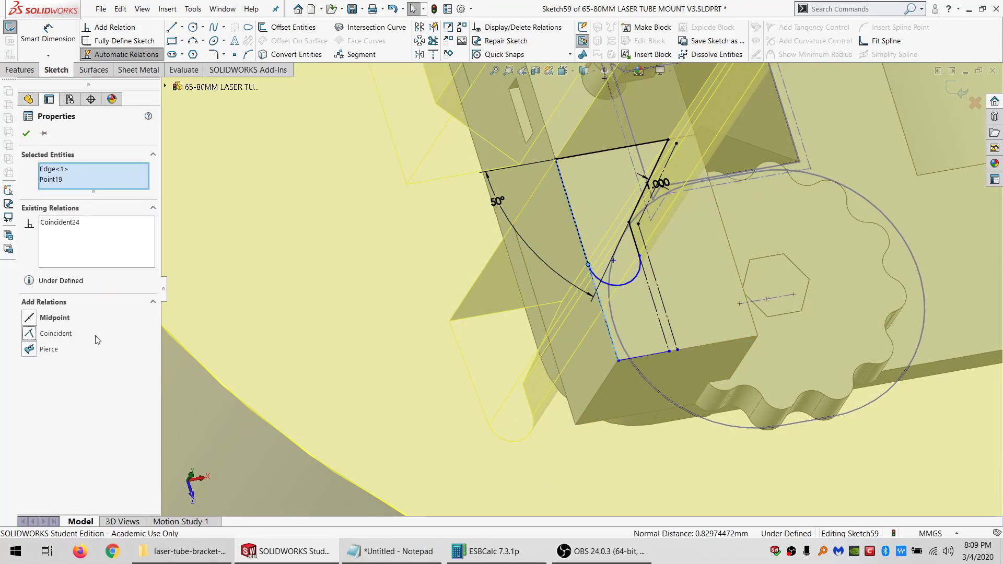
# - Make the +Z profile's end arc tangent to the base plate's rounded corner edge
pyautogui.click(559, 386)
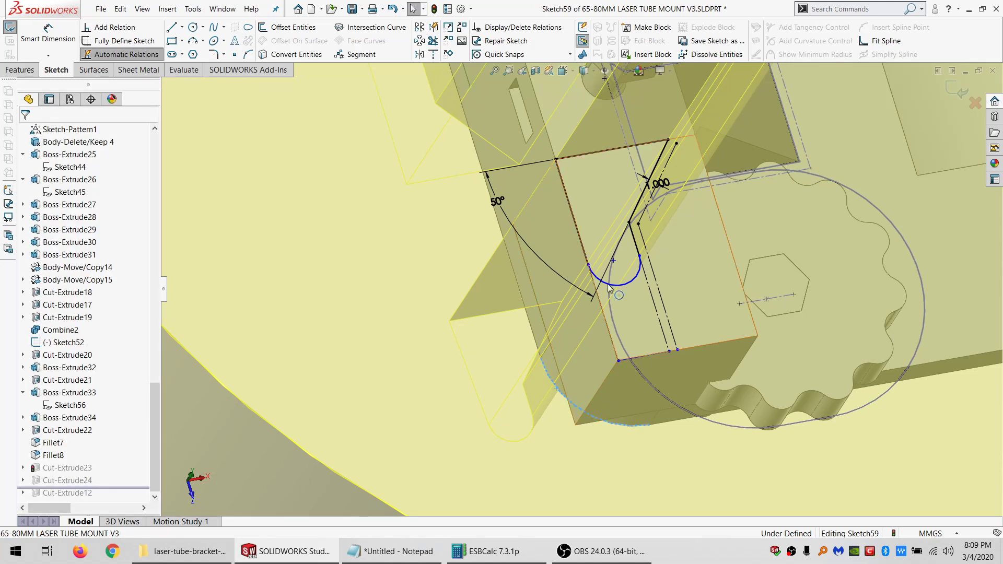
pyautogui.keyDown('ctrl'); pyautogui.click(617, 284); pyautogui.keyUp('ctrl')
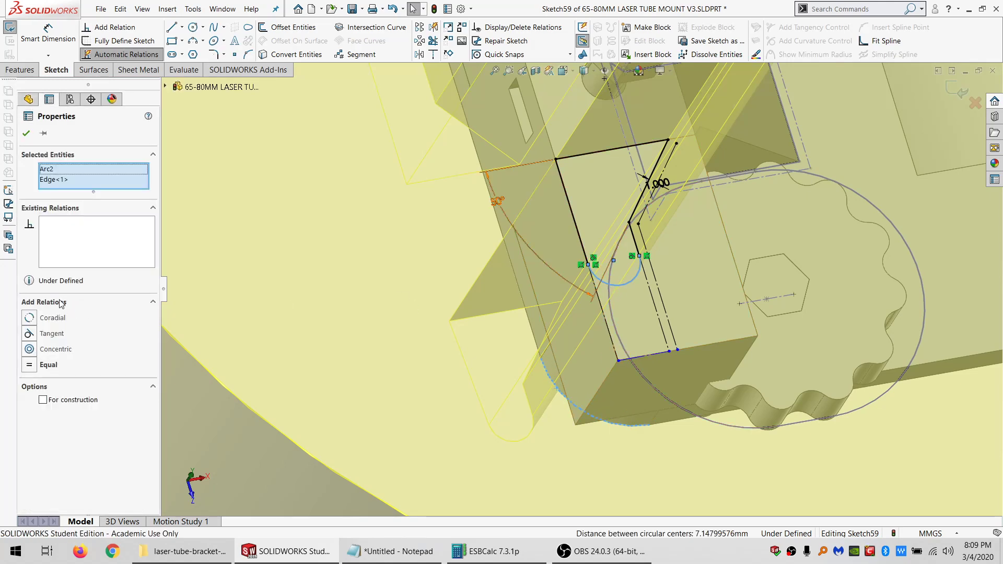
pyautogui.click(41, 334)
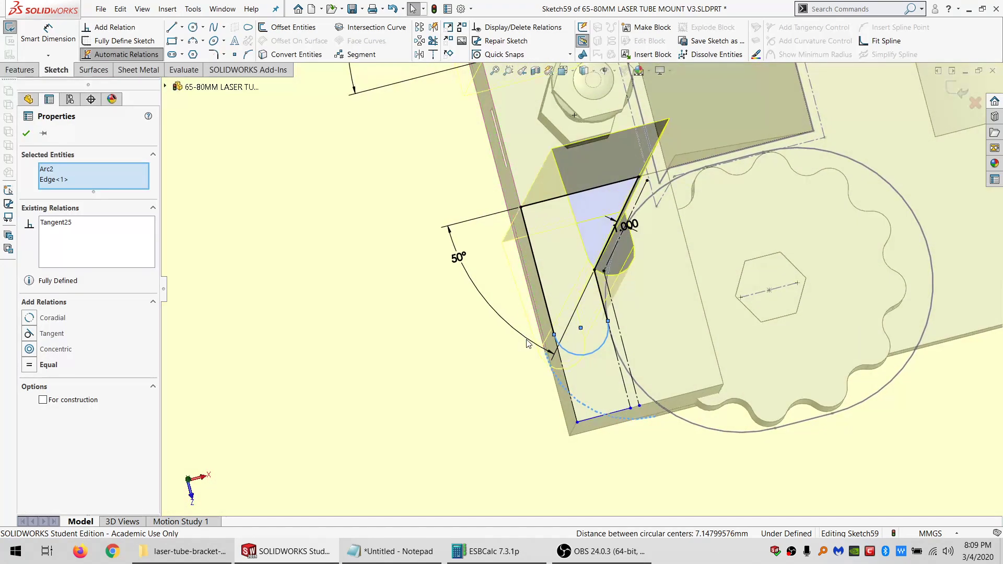
pyautogui.press('Escape')
# - Make both endpoints of the +Z construction line coincident with the block's end edge
pyautogui.moveTo(616, 384); pyautogui.dragTo(635, 415, button='middle')
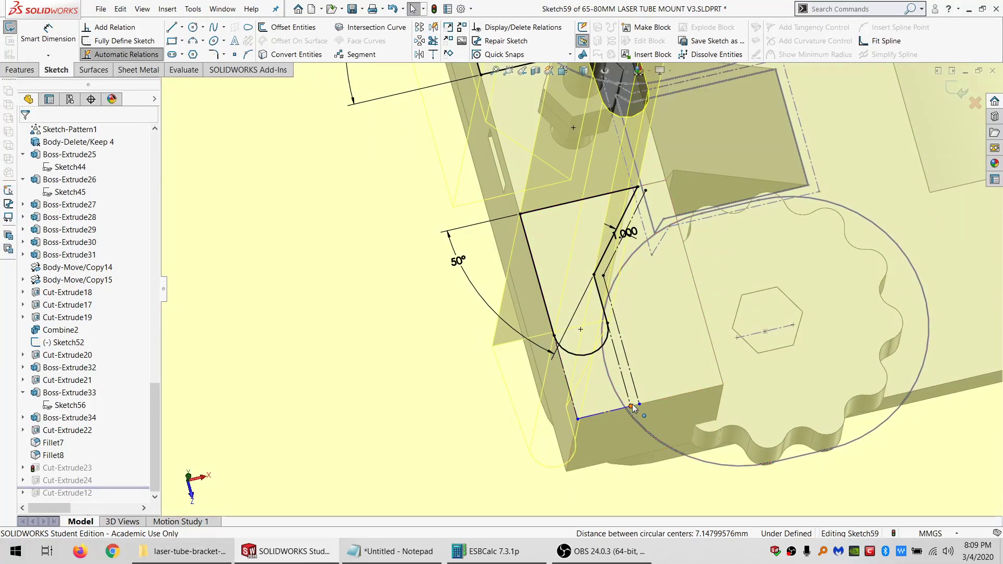
pyautogui.click(631, 407)
pyautogui.keyDown('ctrl'); pyautogui.click(653, 401); pyautogui.keyUp('ctrl')
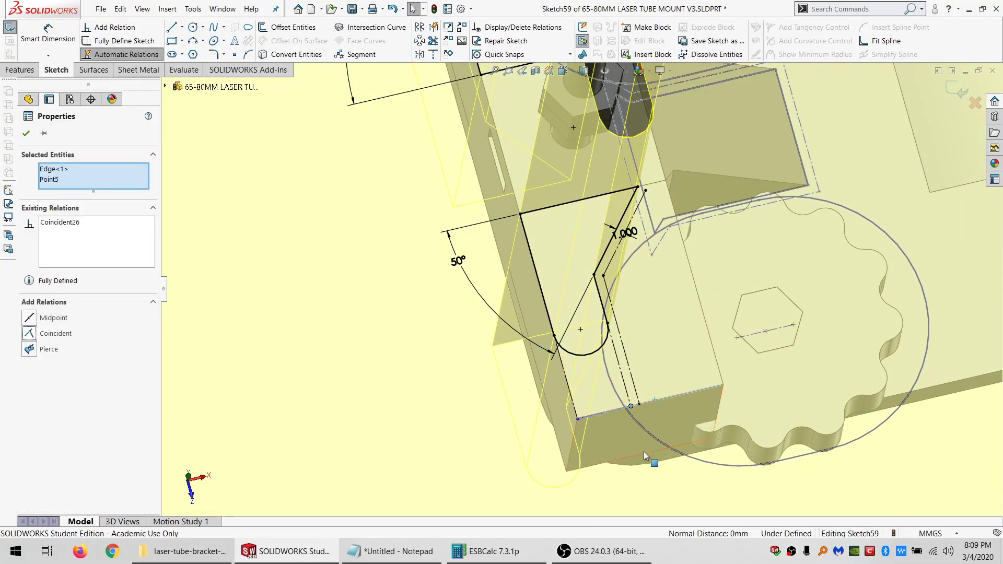
pyautogui.click(579, 419)
pyautogui.keyDown('ctrl'); pyautogui.click(658, 401); pyautogui.keyUp('ctrl')
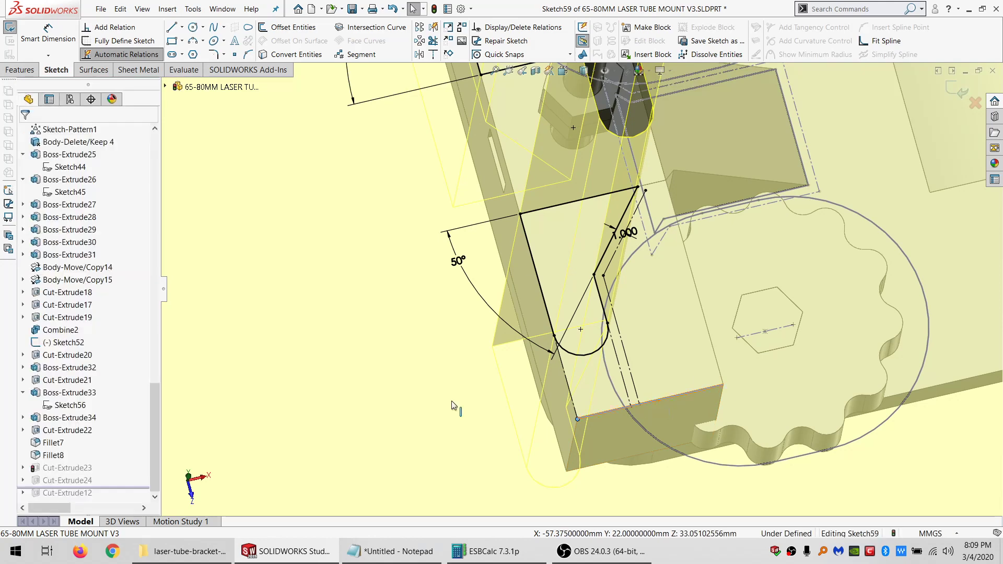
pyautogui.press('Escape')
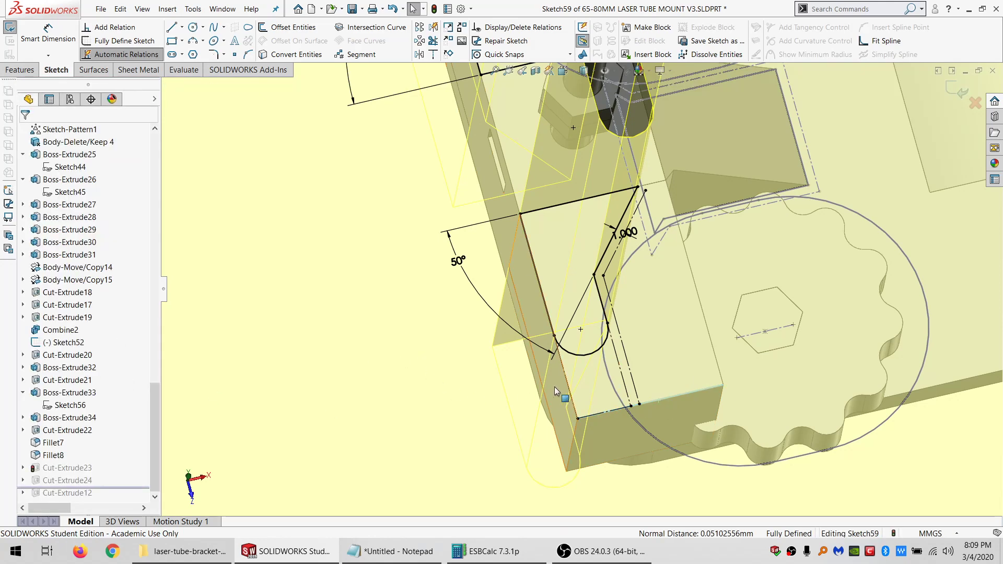
# - Delete the tangent relation that ties the -Z profile's end arc to the block's end edge
pyautogui.scroll(5, 554, 387)
pyautogui.scroll(-2, 559, 220)
pyautogui.scroll(-1, 559, 219)
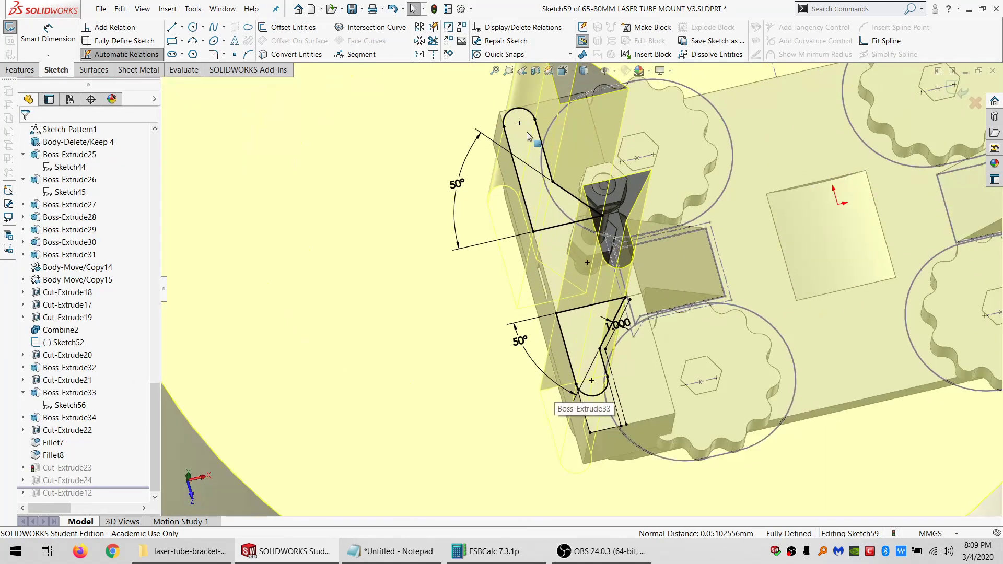
pyautogui.click(516, 108)
pyautogui.click(56, 170)
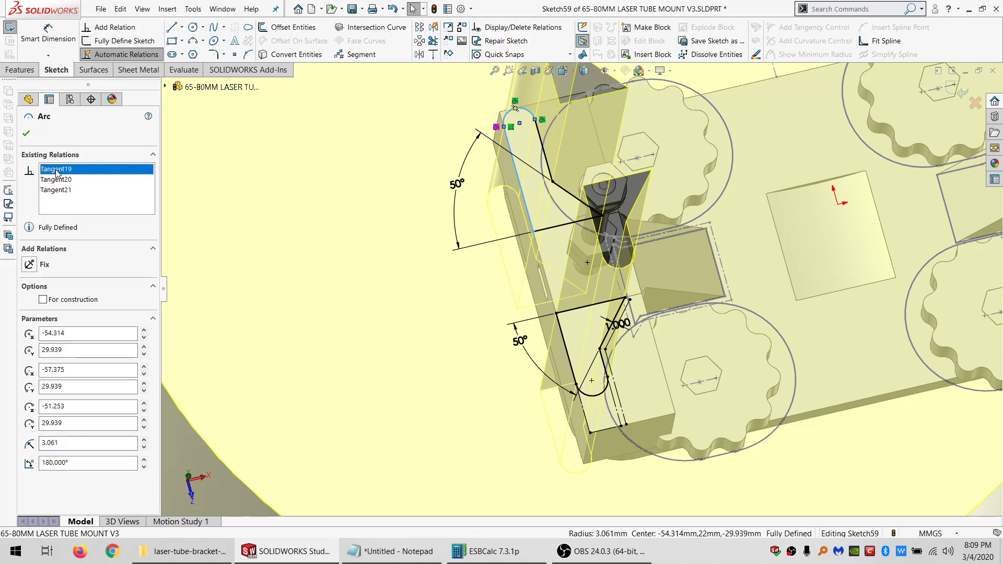
pyautogui.click(59, 190)
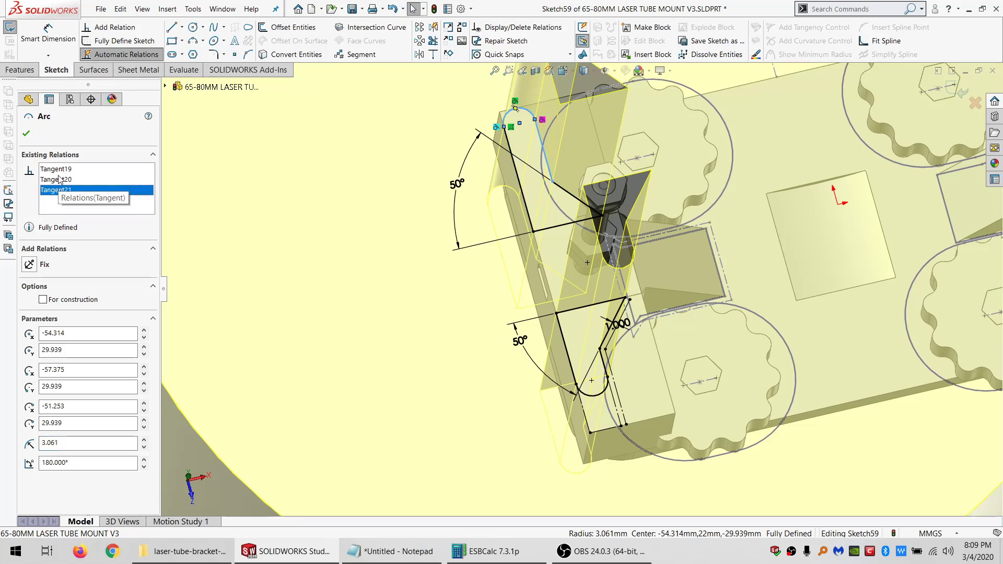
pyautogui.click(60, 179)
pyautogui.press('Delete')
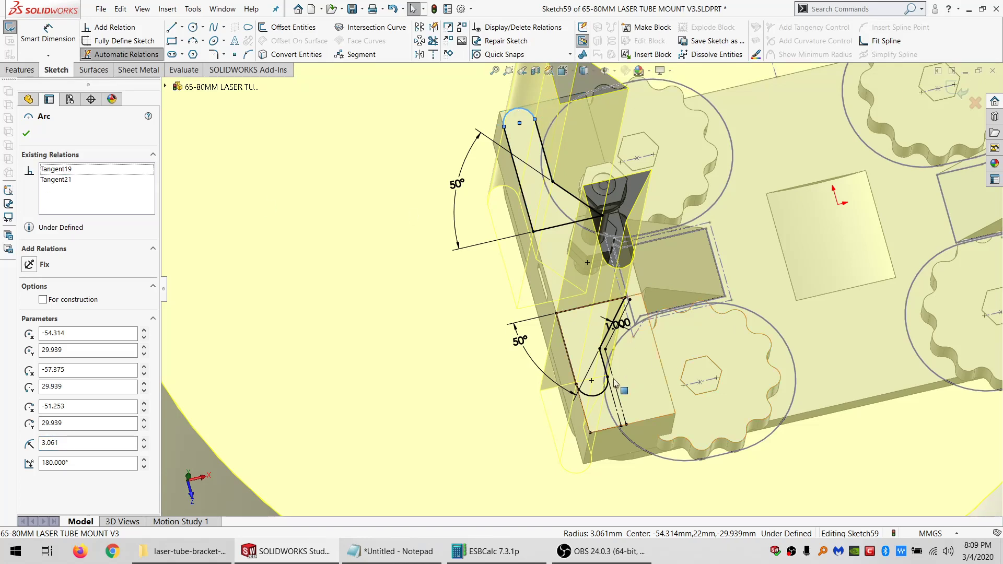
# - Make the outer straight sides of the two profiles equal in length and exit the sketch to rebuild the model
pyautogui.click(575, 371)
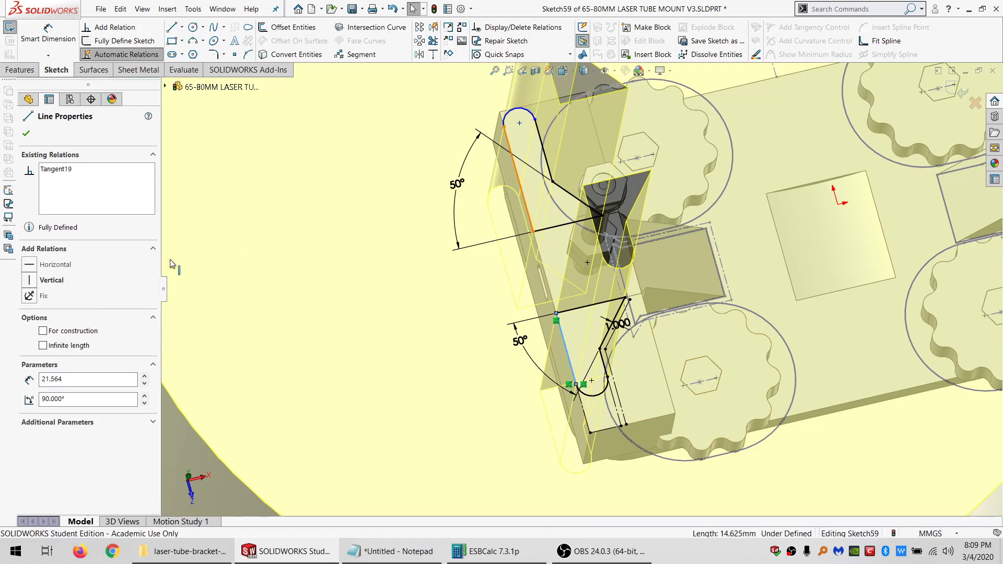
pyautogui.click(48, 396)
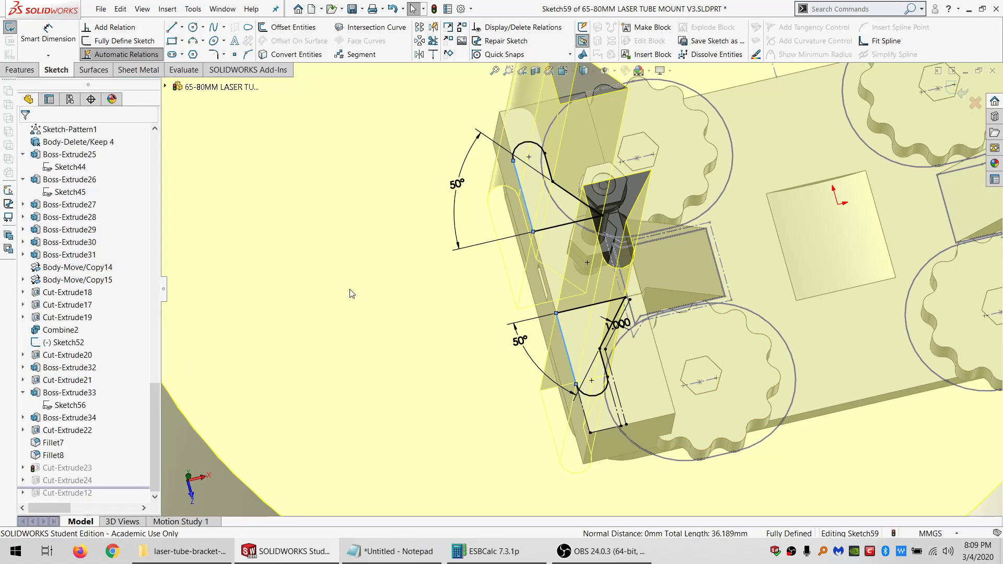
pyautogui.click(10, 27)
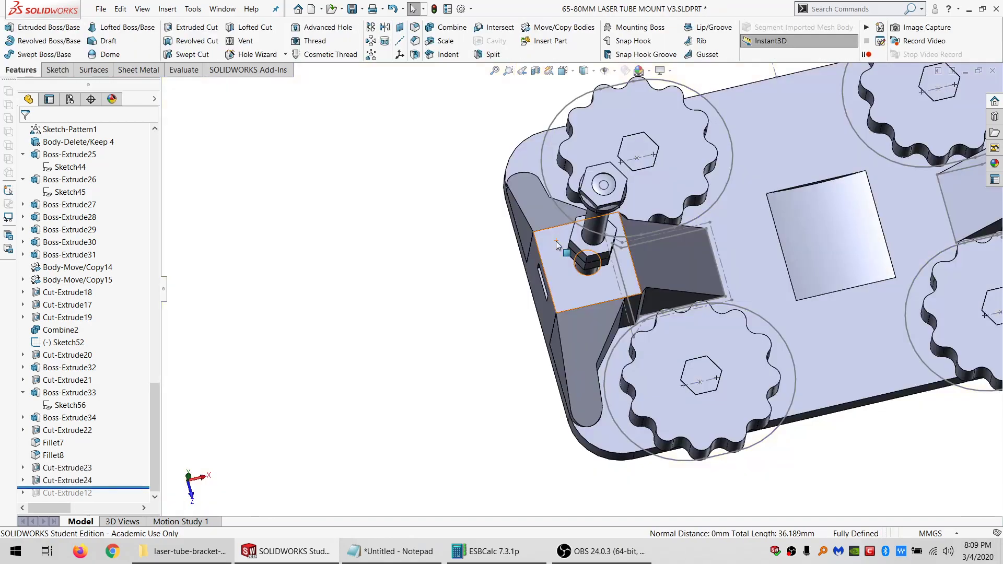
pyautogui.moveTo(556, 240); pyautogui.dragTo(726, 244, button='middle')
pyautogui.scroll(5, 726, 243)
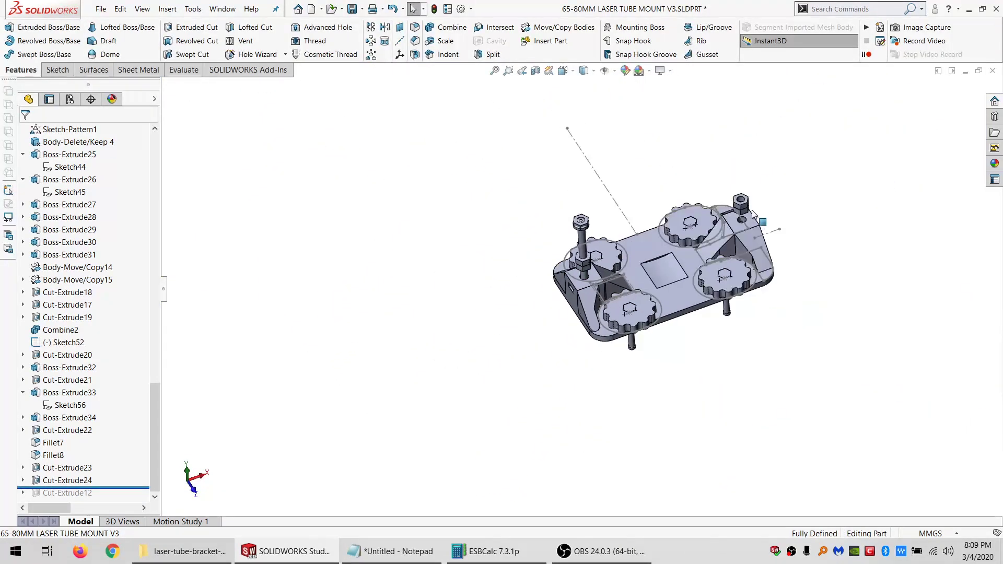
# - Examine the trimmed end blocks, their clearance to the knobs and the base plate's rounded corners from several sides
pyautogui.scroll(-8, 697, 296)
pyautogui.moveTo(698, 296); pyautogui.dragTo(638, 299, button='middle')
pyautogui.scroll(-8, 480, 373)
pyautogui.scroll(-8, 635, 351)
pyautogui.scroll(6, 626, 271)
pyautogui.scroll(3, 626, 271)
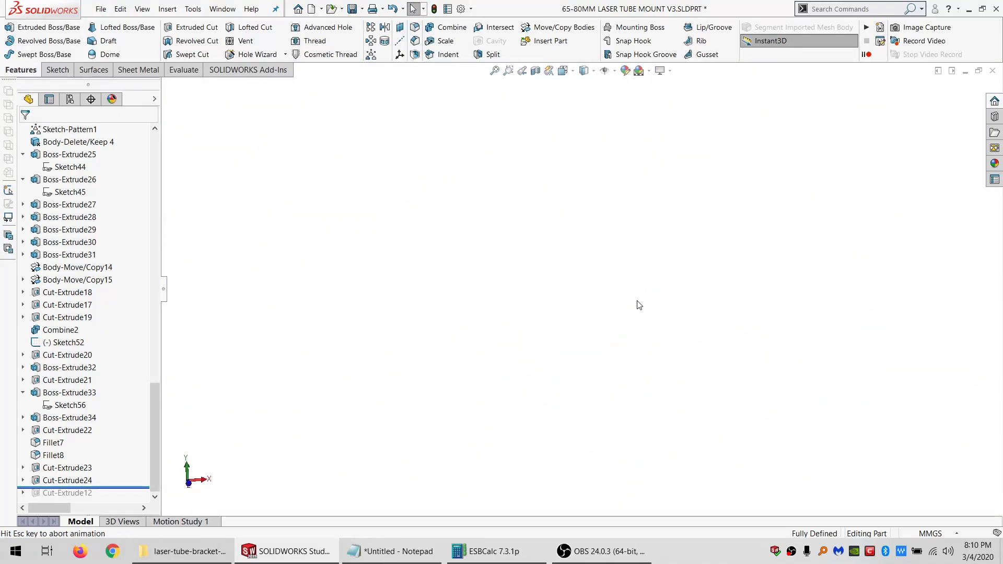
pyautogui.scroll(-10, 638, 304)
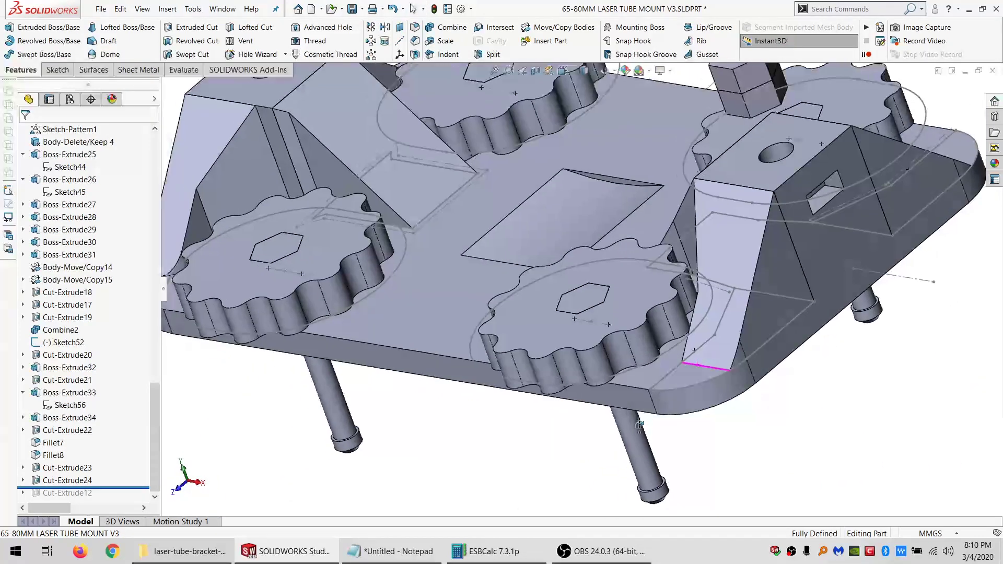
pyautogui.moveTo(640, 426); pyautogui.dragTo(680, 397, button='middle')
pyautogui.scroll(4, 698, 304)
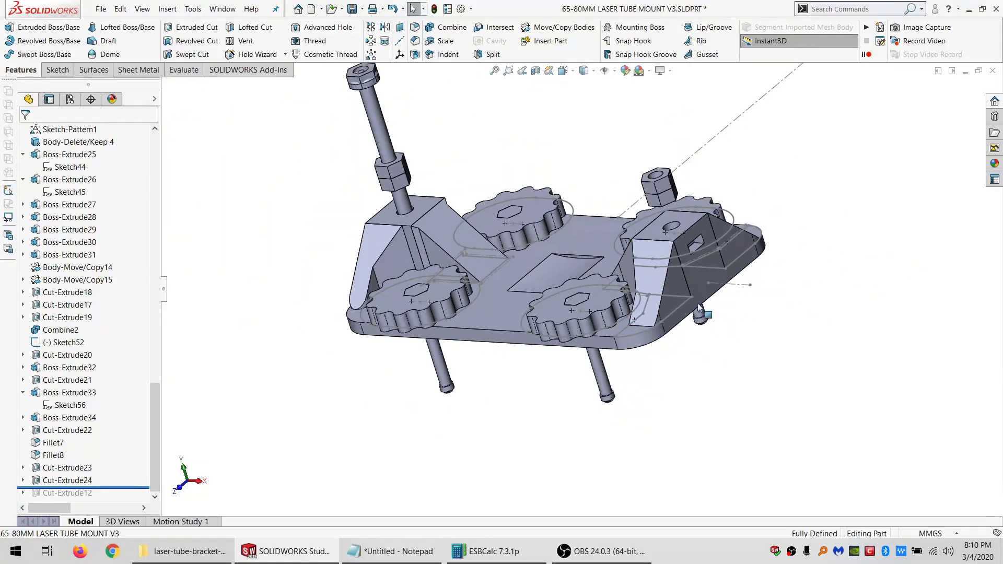
pyautogui.scroll(-3, 634, 317)
pyautogui.moveTo(635, 318)
pyautogui.mouseDown(button='middle')
pyautogui.moveTo(659, 292)
pyautogui.moveTo(620, 316)
pyautogui.mouseUp(button='middle')
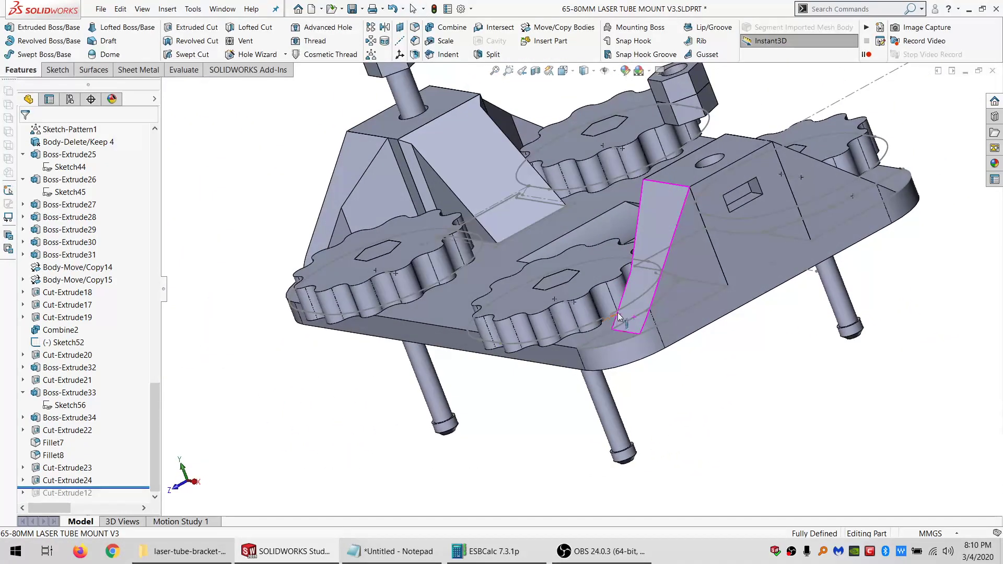
pyautogui.scroll(4, 622, 311)
pyautogui.scroll(-5, 625, 277)
pyautogui.moveTo(626, 271); pyautogui.dragTo(699, 305, button='middle')
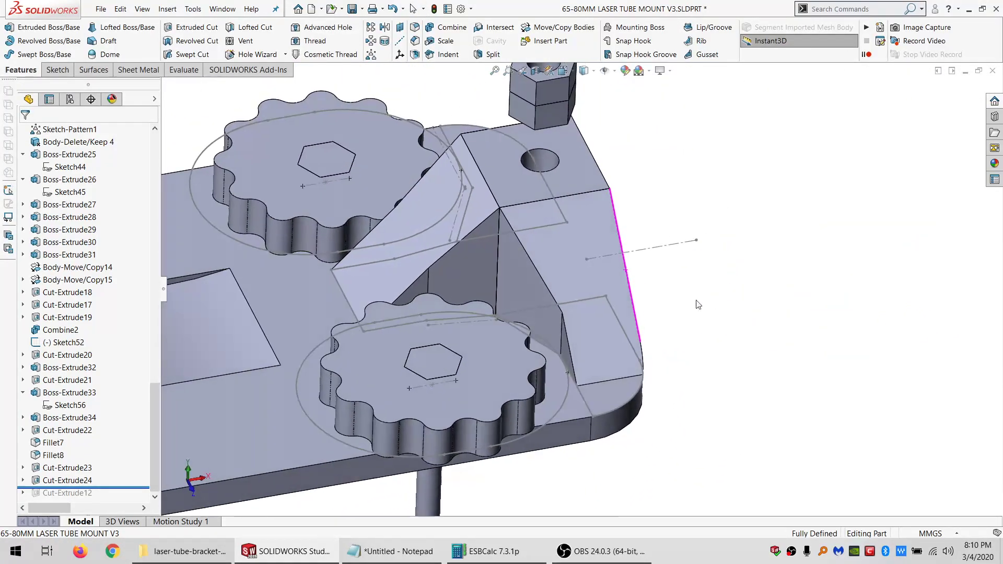
pyautogui.scroll(4, 699, 304)
pyautogui.moveTo(596, 296); pyautogui.dragTo(609, 337, button='middle')
pyautogui.scroll(-5, 586, 310)
pyautogui.scroll(-2, 586, 311)
pyautogui.scroll(4, 562, 324)
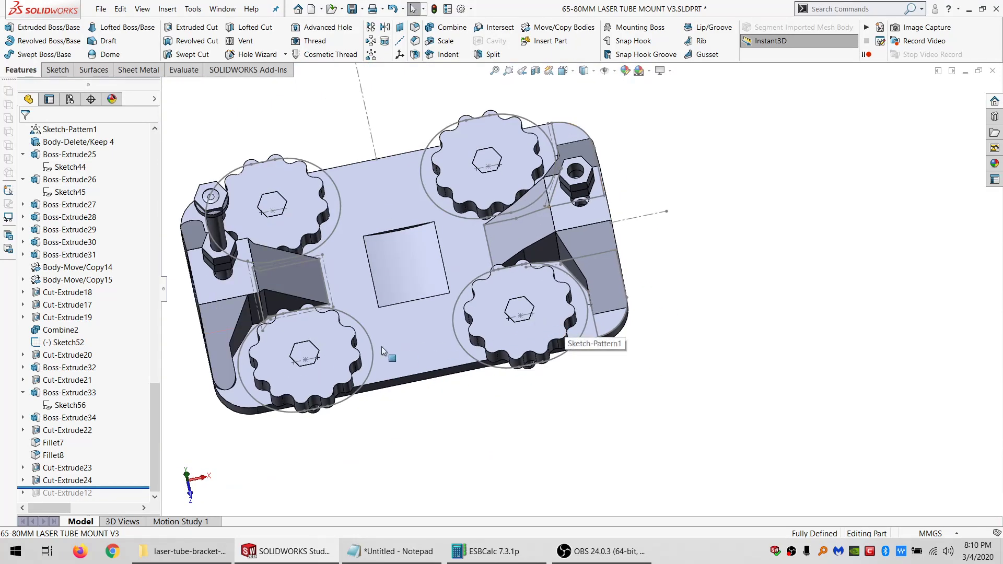
pyautogui.moveTo(381, 347); pyautogui.dragTo(150, 506, button='middle')
# - Limit the second end cut's feature scope to the two end blocks at its sketched end
pyautogui.click(73, 477)
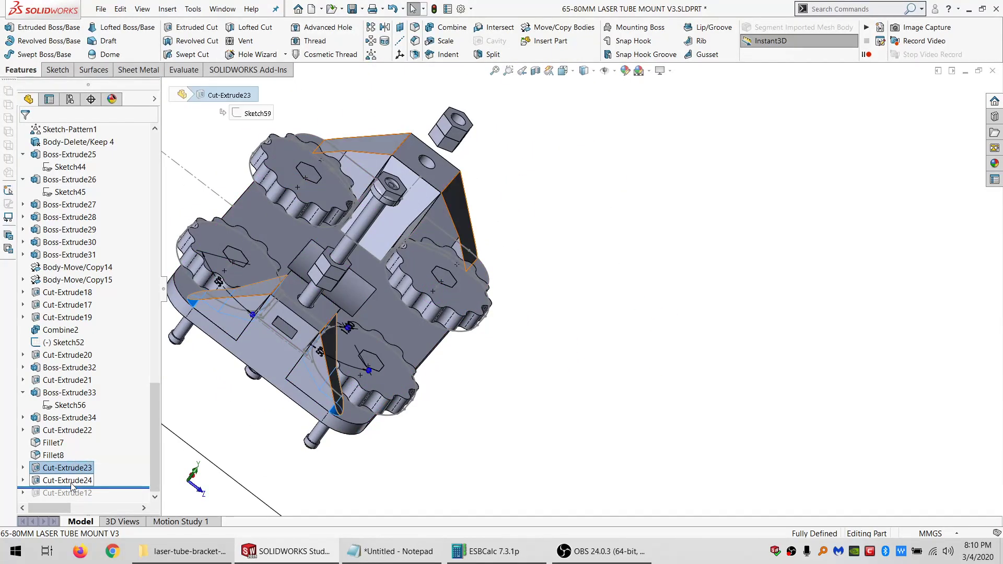
pyautogui.click(103, 454)
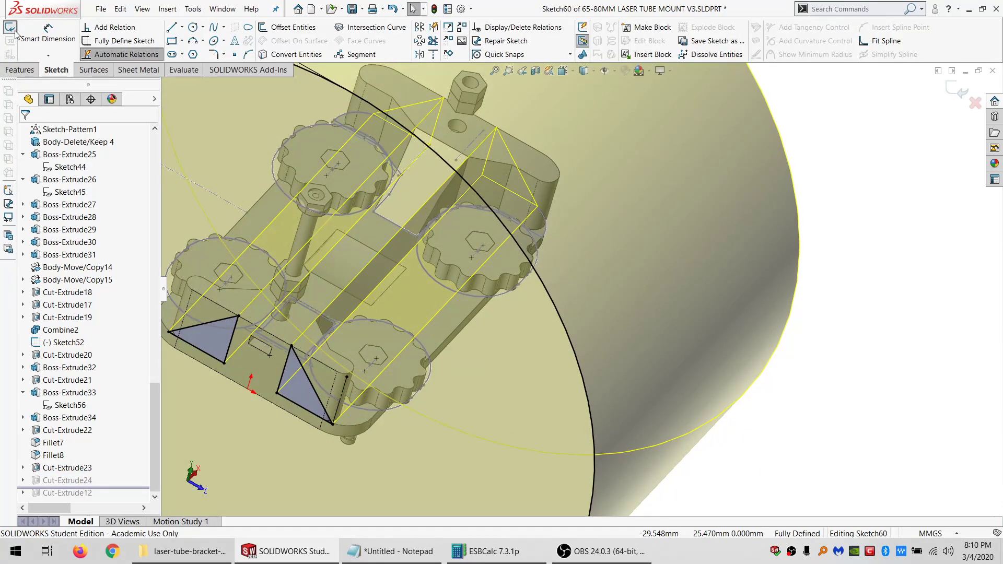
pyautogui.click(10, 28)
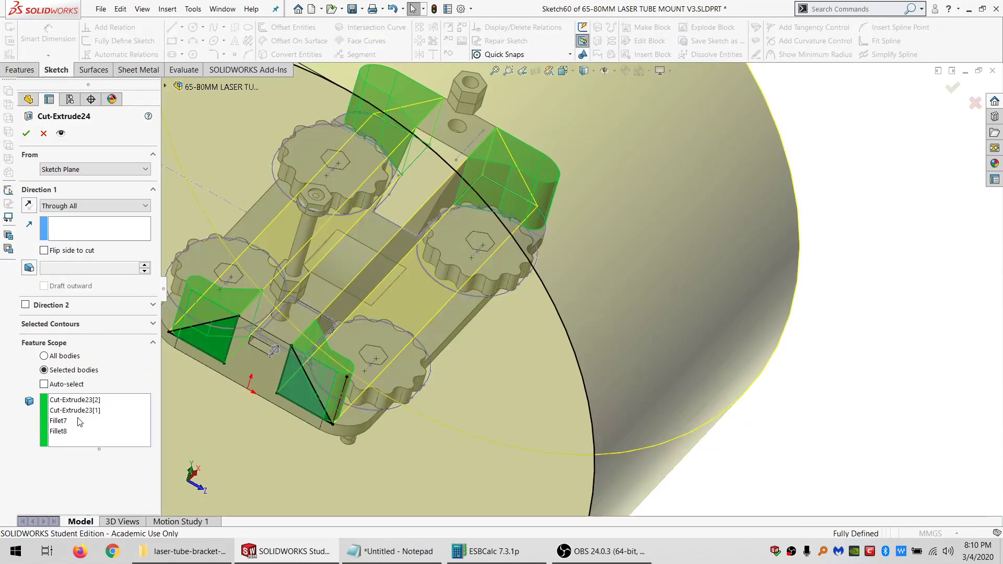
pyautogui.rightClick(79, 420)
pyautogui.click(124, 426)
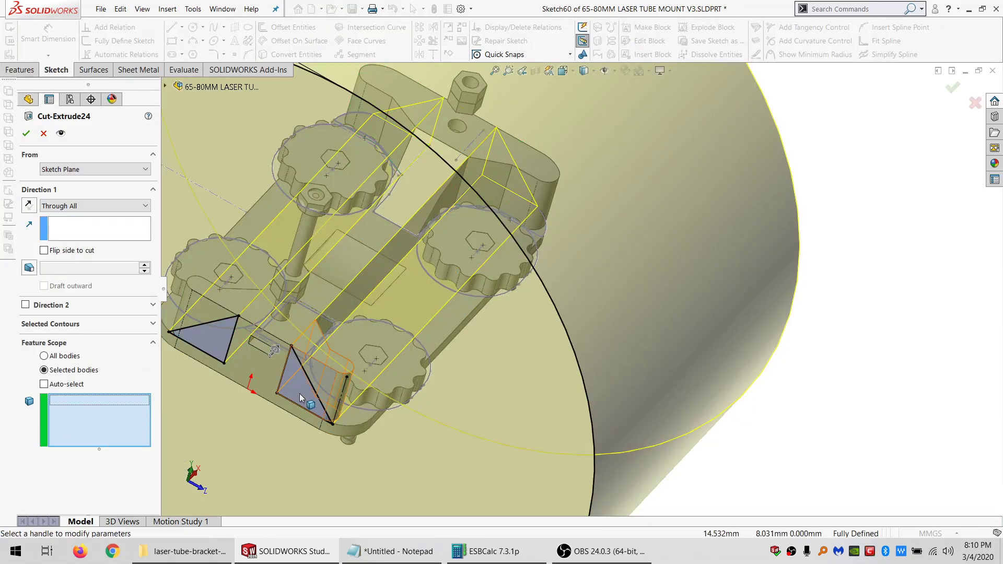
pyautogui.click(300, 394)
pyautogui.click(206, 340)
pyautogui.click(25, 135)
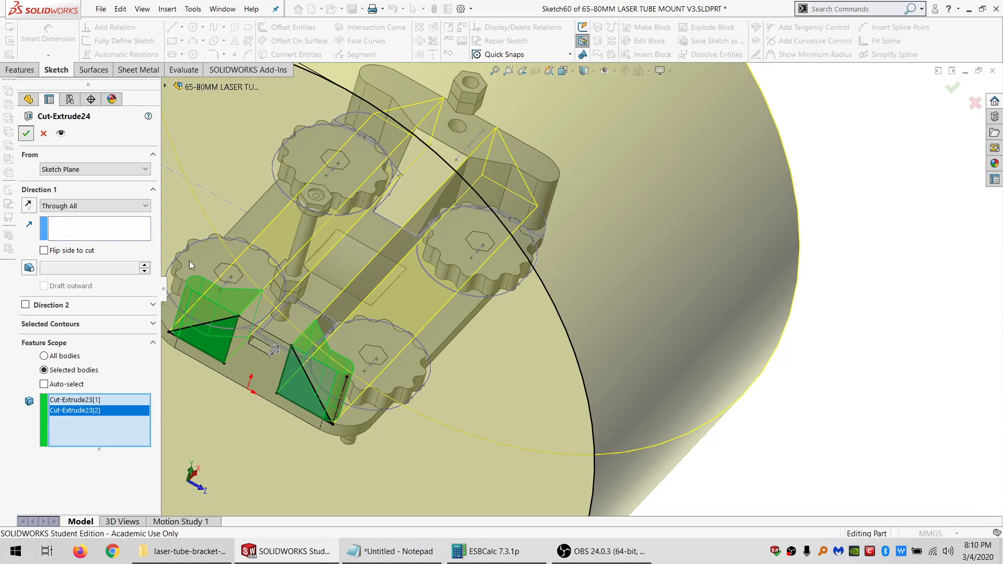
# - Start a sketch on the mount's opposite, uncut end face and draw a closed triangle over the +Z block, with its base about 29.5 mm long
pyautogui.moveTo(317, 395); pyautogui.dragTo(228, 434, button='middle')
pyautogui.scroll(-5, 353, 427)
pyautogui.scroll(5, 228, 434)
pyautogui.hotkey('ctrl', '4')
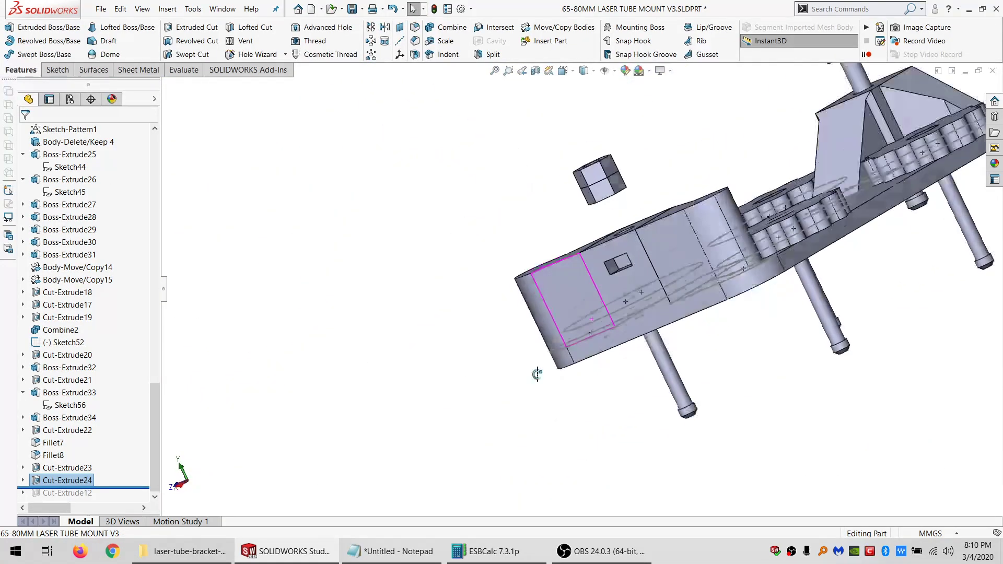
pyautogui.scroll(-5, 596, 309)
pyautogui.scroll(-4, 591, 322)
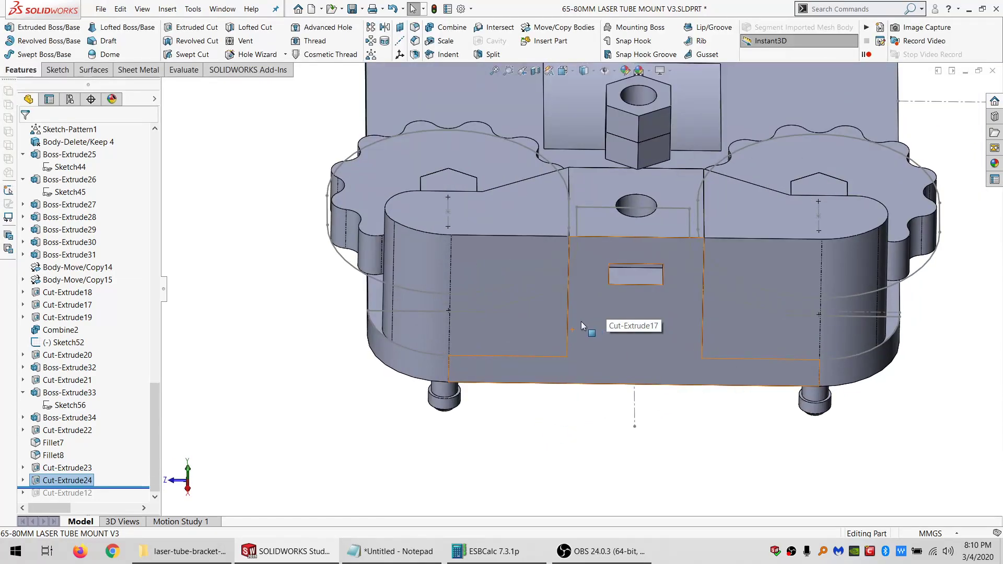
pyautogui.click(582, 323)
pyautogui.click(57, 70)
pyautogui.click(10, 27)
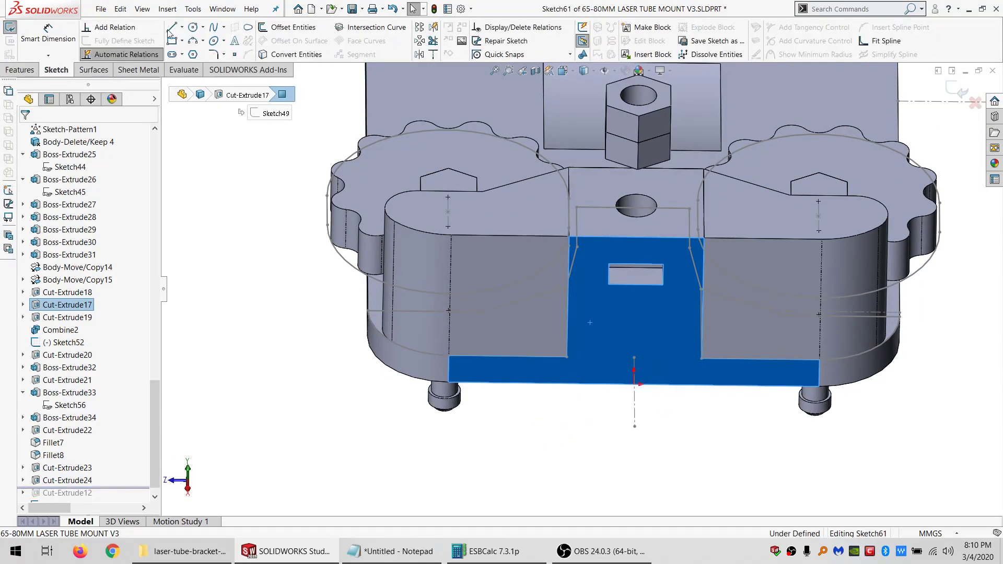
pyautogui.click(172, 27)
pyautogui.click(329, 362)
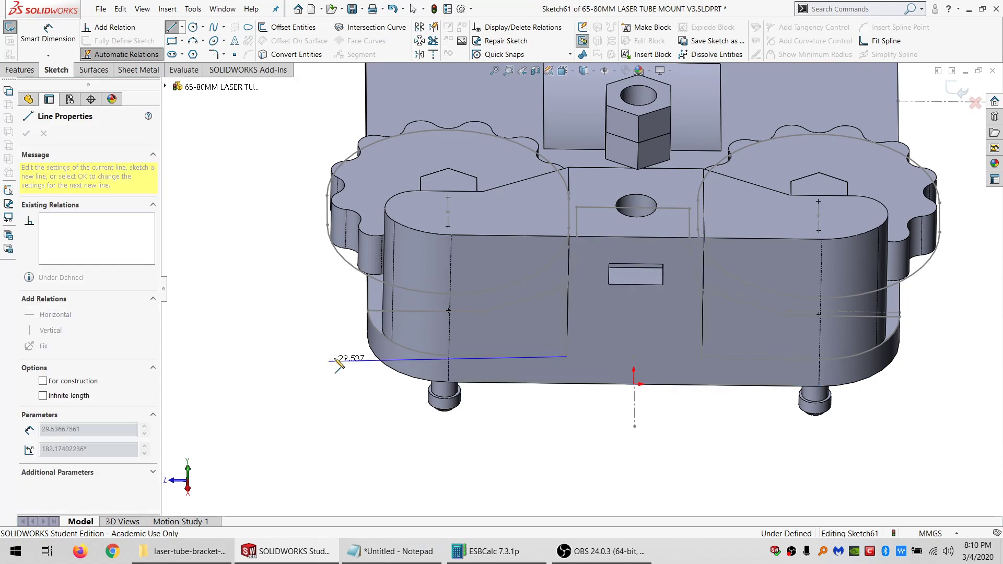
pyautogui.click(569, 236)
pyautogui.doubleClick(565, 357)
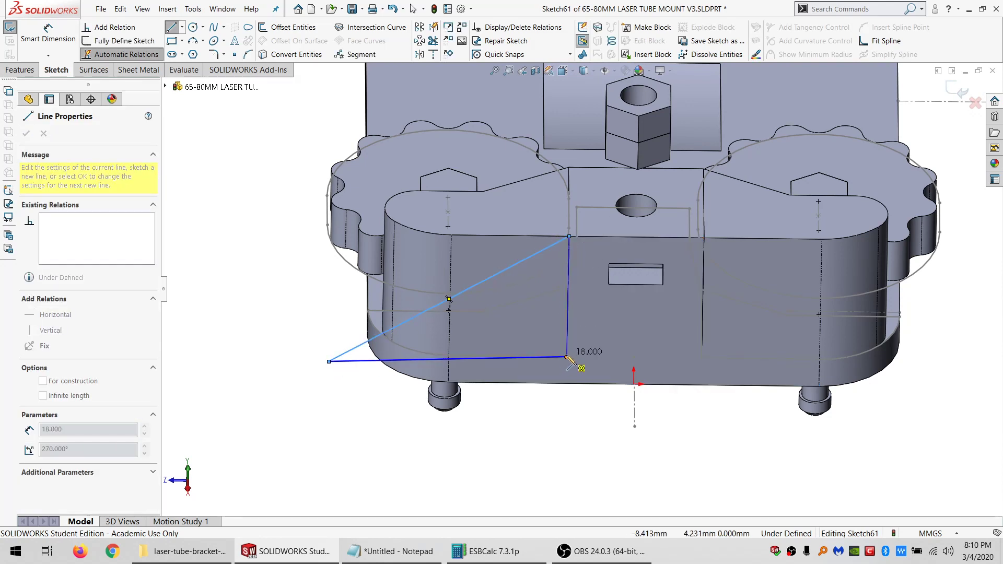
# - Draw a matching closed triangle over the -Z block, with its base about 34.5 mm long
pyautogui.click(702, 359)
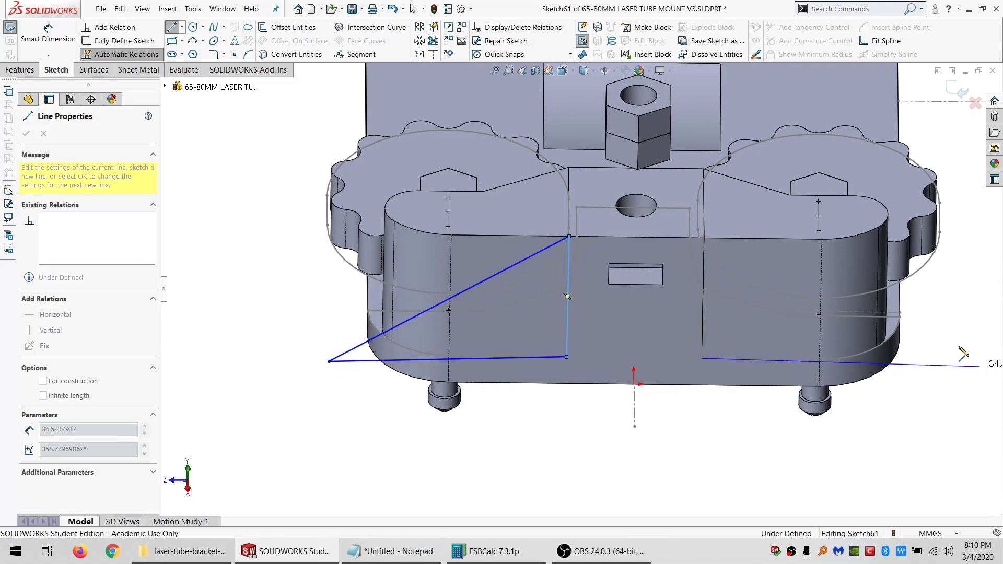
pyautogui.click(980, 367)
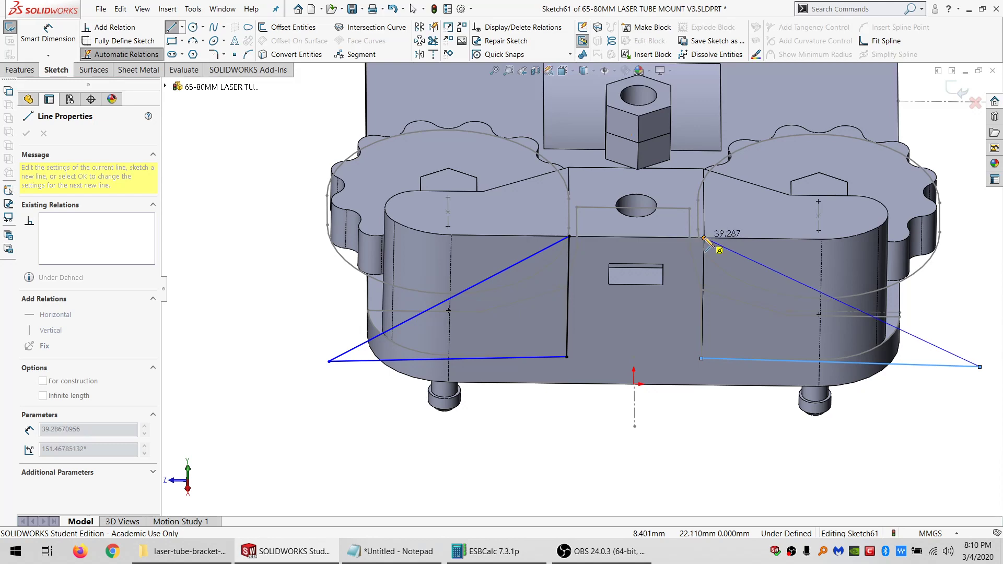
pyautogui.click(703, 238)
pyautogui.doubleClick(701, 359)
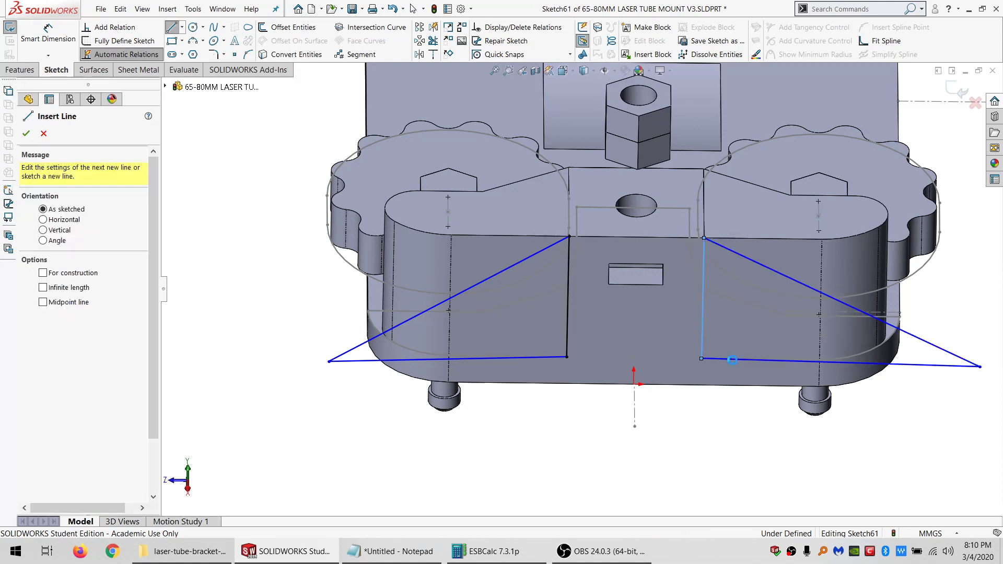
pyautogui.press('Escape')
# - Make the base lines of the two triangles collinear and equal in length
pyautogui.click(450, 360)
pyautogui.keyDown('ctrl'); pyautogui.click(837, 362); pyautogui.keyUp('ctrl')
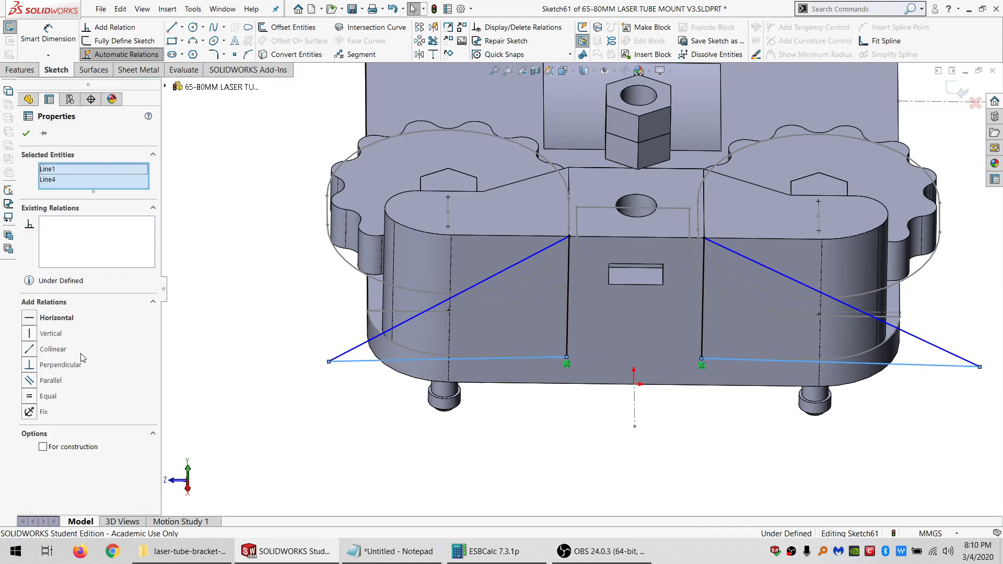
pyautogui.click(50, 349)
pyautogui.click(47, 396)
# - Convert the +Z block's rounded outer edge into a construction line and make the triangle's outer corner coincident with it
pyautogui.moveTo(417, 277); pyautogui.dragTo(438, 287, button='middle')
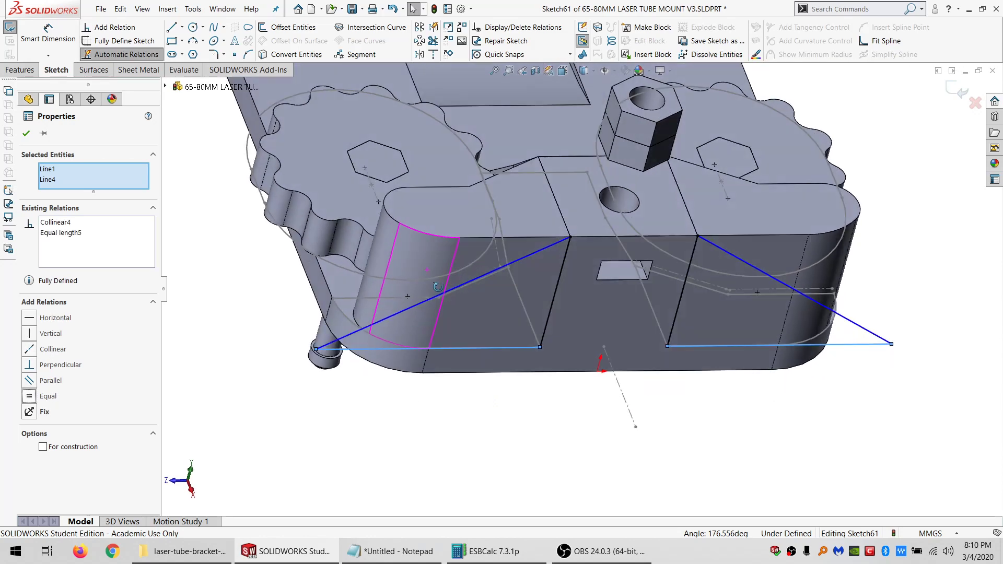
pyautogui.click(377, 236)
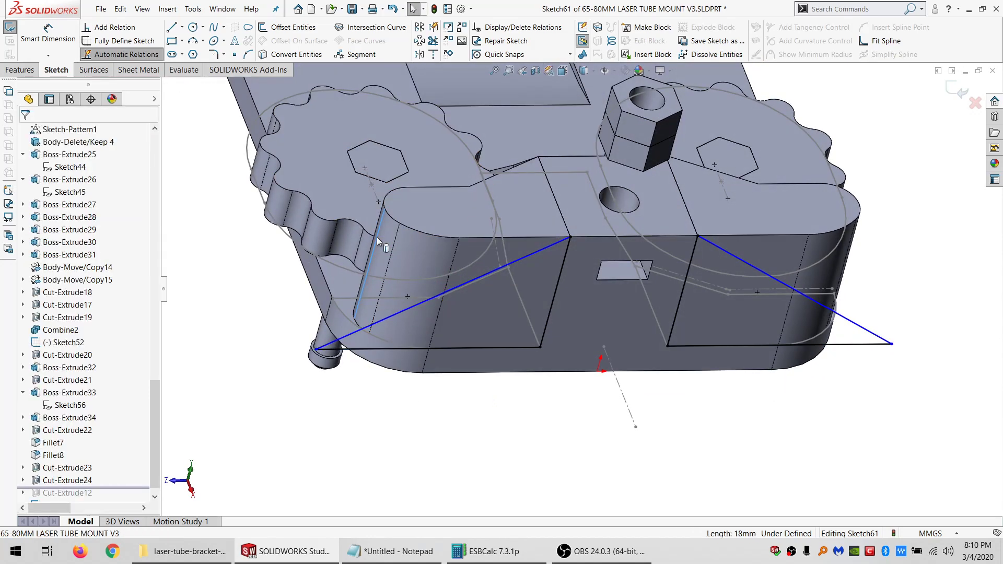
pyautogui.click(301, 58)
pyautogui.click(397, 255)
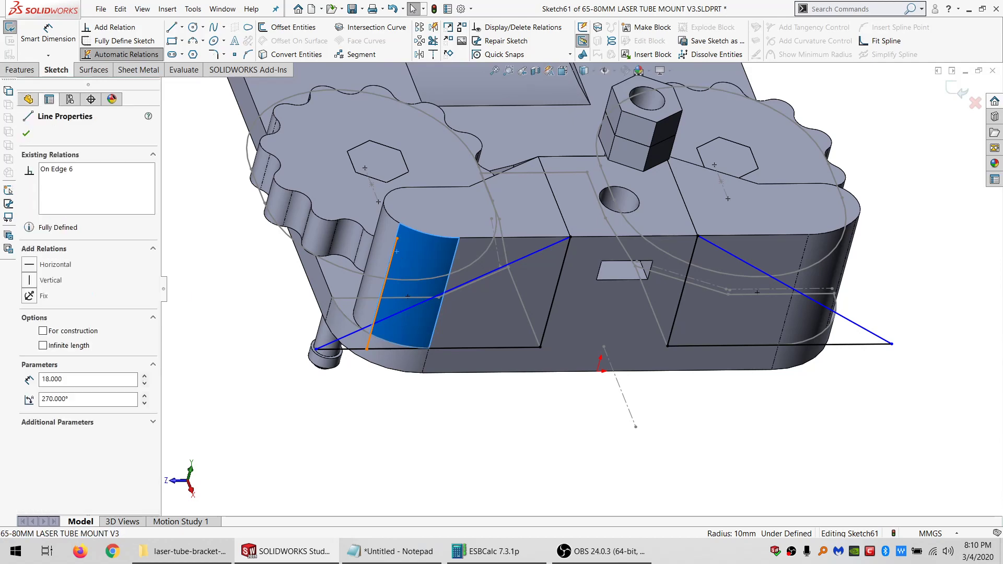
pyautogui.keyDown('ctrl'); pyautogui.click(315, 349); pyautogui.keyUp('ctrl')
pyautogui.click(46, 334)
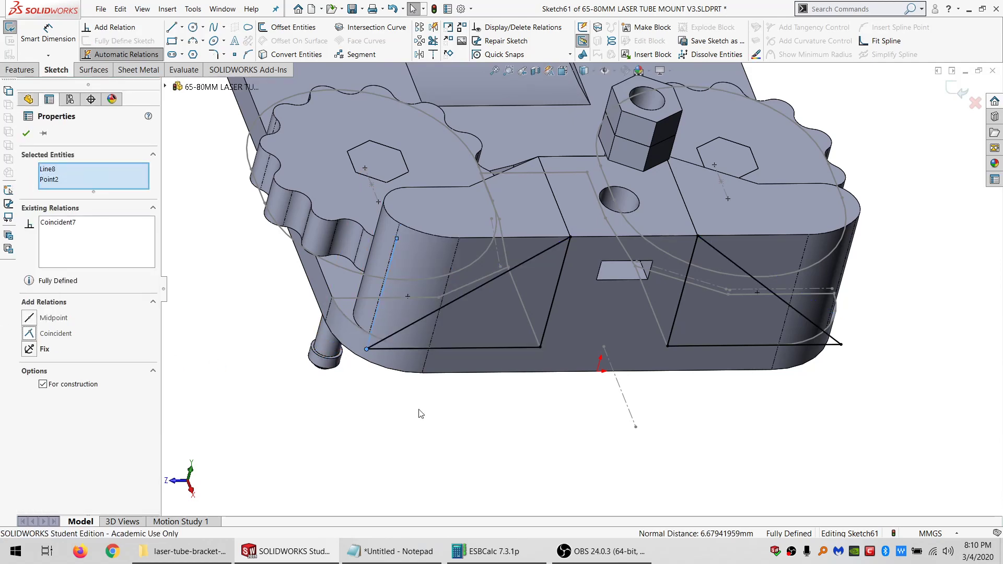
pyautogui.click(419, 411)
# - Draw a large circle around both triangles, centred on the rectangular slot's lower corner, and set its diameter to 200 mm
pyautogui.click(193, 27)
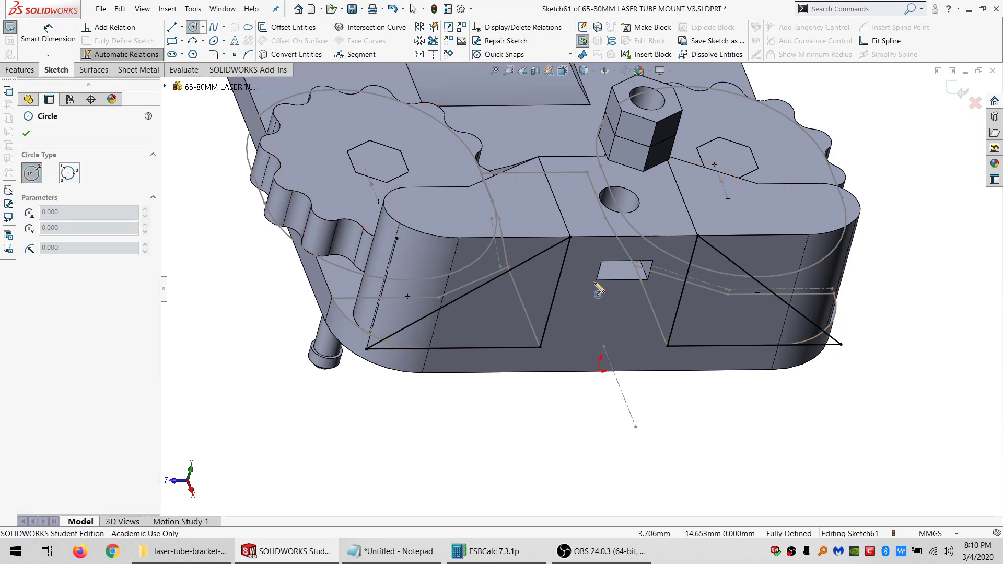
pyautogui.click(597, 280)
pyautogui.click(883, 421)
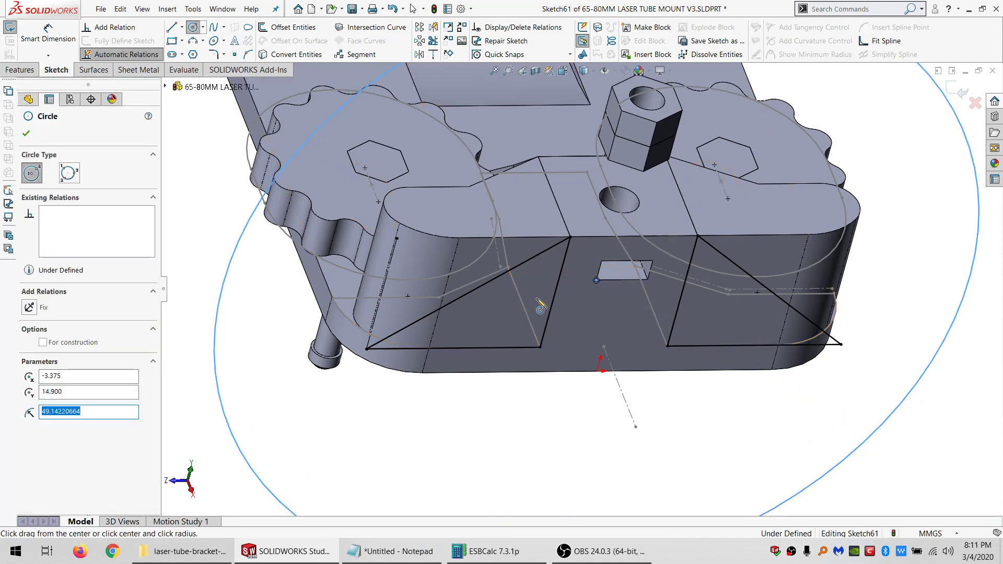
pyautogui.click(67, 45)
pyautogui.click(221, 281)
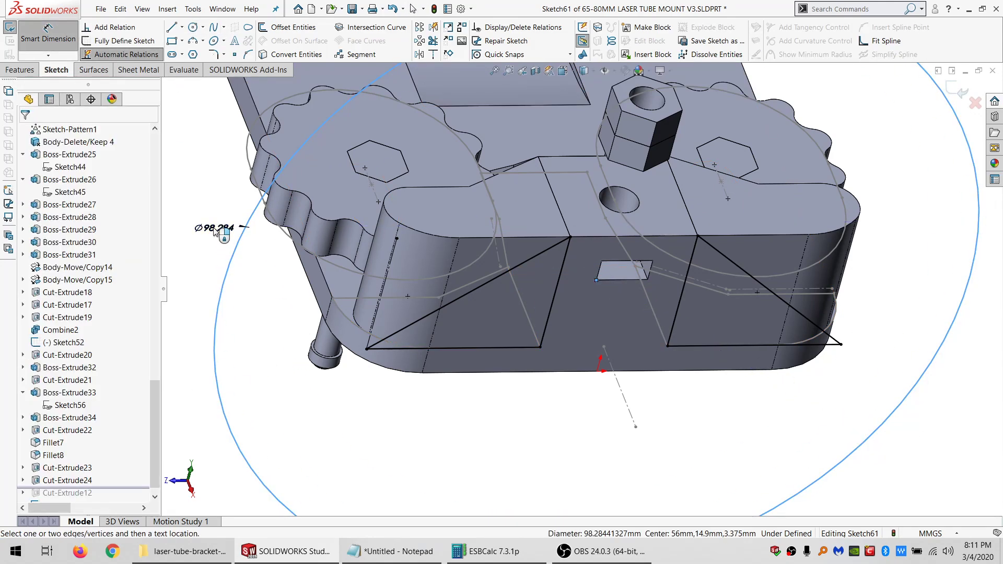
pyautogui.click(214, 230)
pyautogui.write('200')
pyautogui.press('Return')
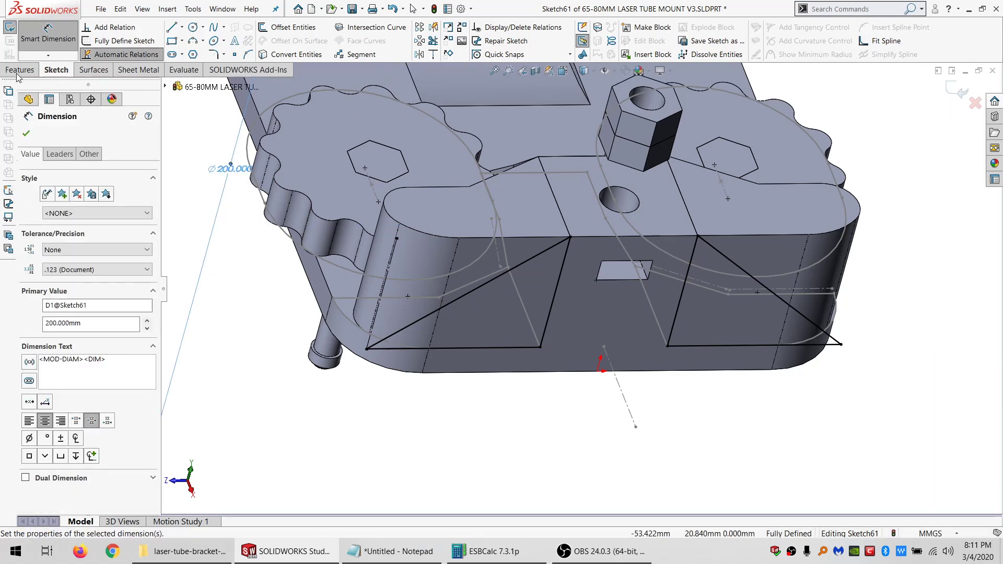
# - Cut-extrude the sketch Through All, with the feature scope limited to the two end blocks at this end
pyautogui.click(20, 70)
pyautogui.click(193, 27)
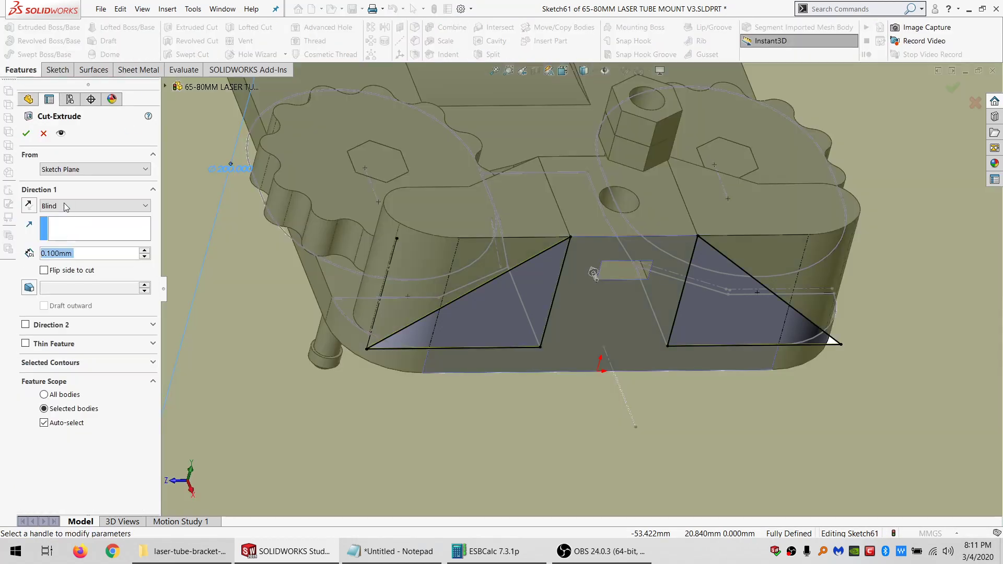
pyautogui.click(67, 206)
pyautogui.click(67, 206)
pyautogui.click(67, 206)
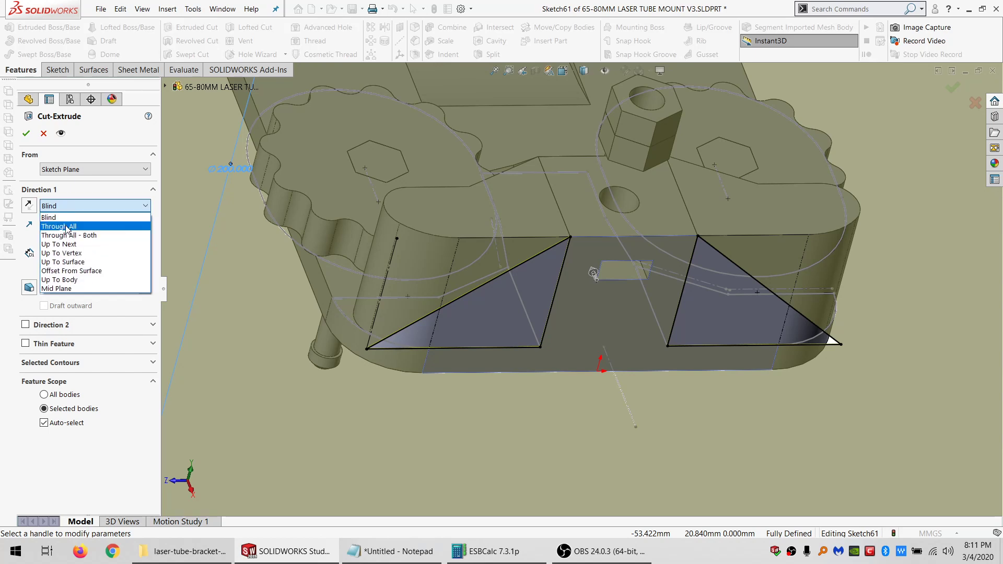
pyautogui.click(67, 226)
pyautogui.click(71, 404)
pyautogui.click(509, 220)
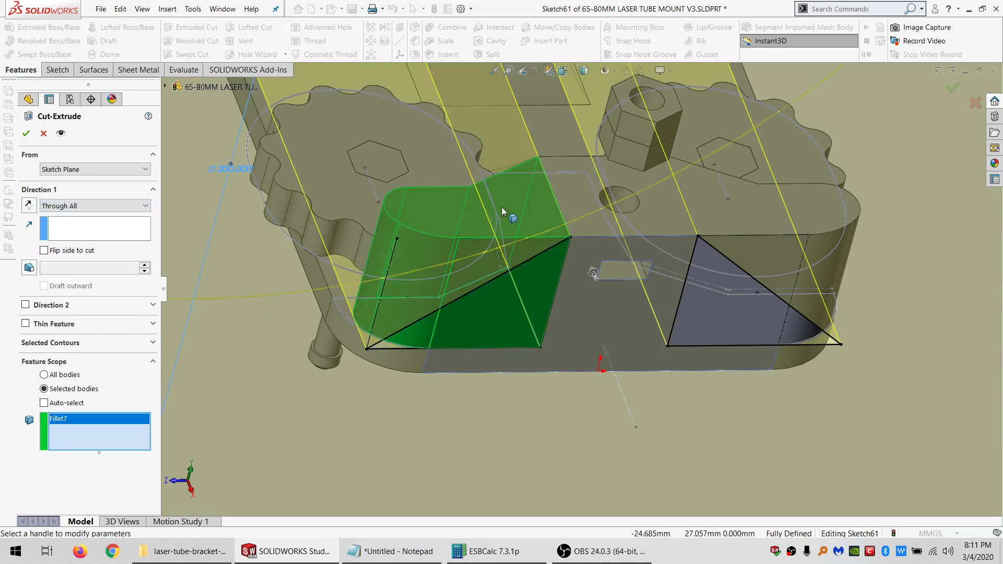
pyautogui.click(754, 219)
pyautogui.click(27, 134)
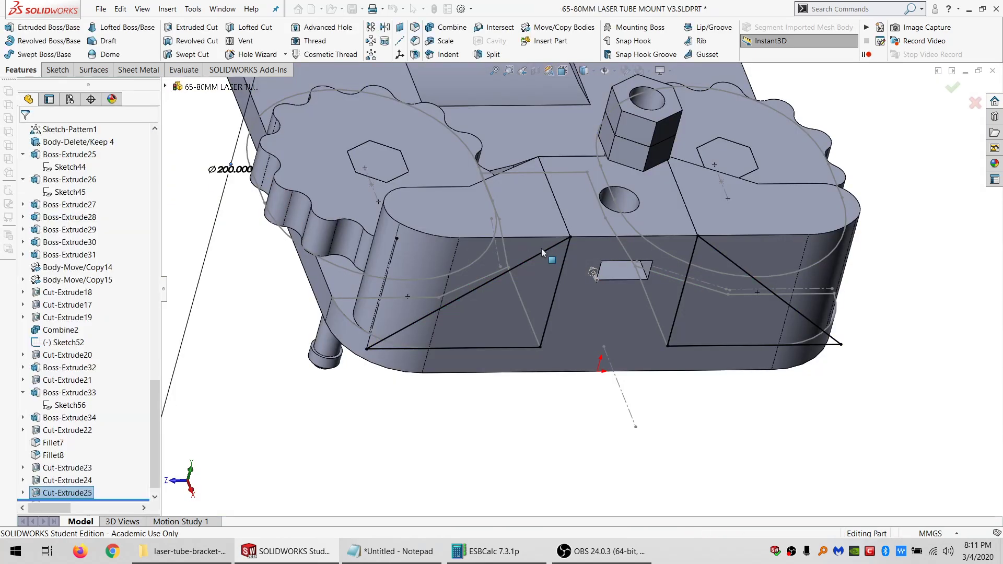
# - Combine the base plate, the two central ramp blocks and the four side end blocks into one body with the Add operation
pyautogui.moveTo(555, 374); pyautogui.dragTo(591, 345, button='middle')
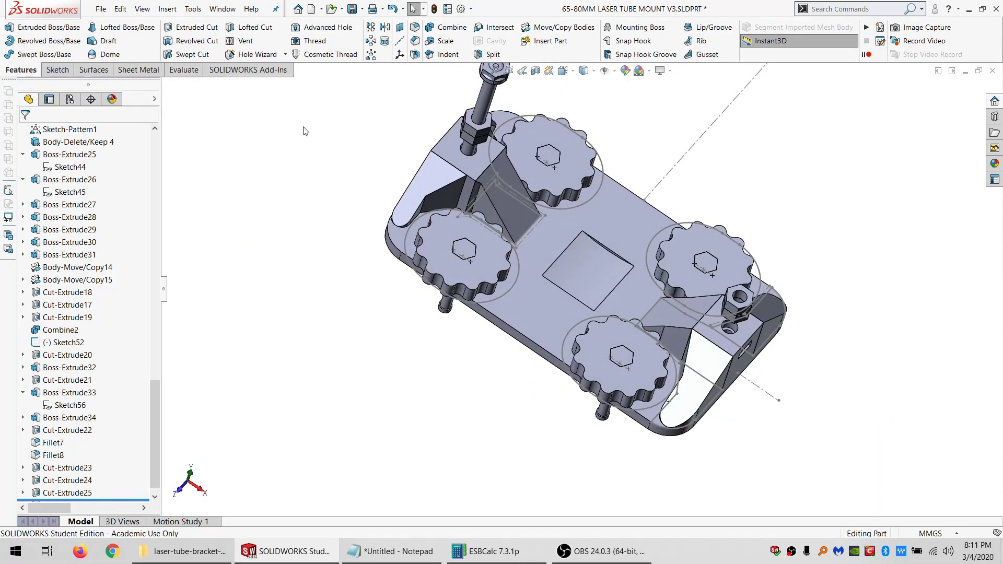
pyautogui.click(452, 27)
pyautogui.click(457, 173)
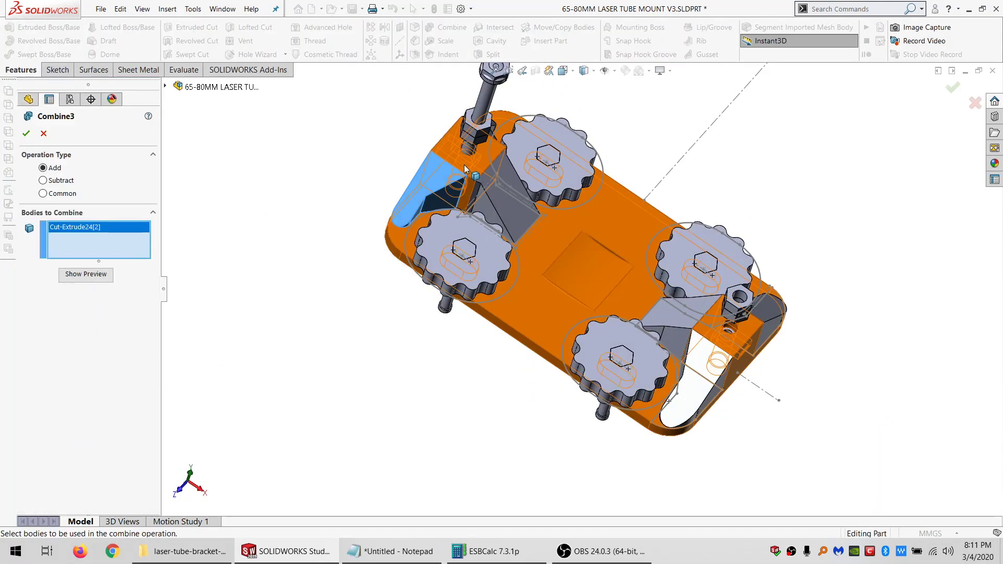
pyautogui.click(496, 128)
pyautogui.moveTo(499, 128); pyautogui.dragTo(517, 219, button='middle')
pyautogui.click(486, 151)
pyautogui.click(589, 361)
pyautogui.moveTo(652, 401); pyautogui.dragTo(601, 422, button='middle')
pyautogui.click(599, 372)
pyautogui.click(672, 356)
pyautogui.click(672, 356)
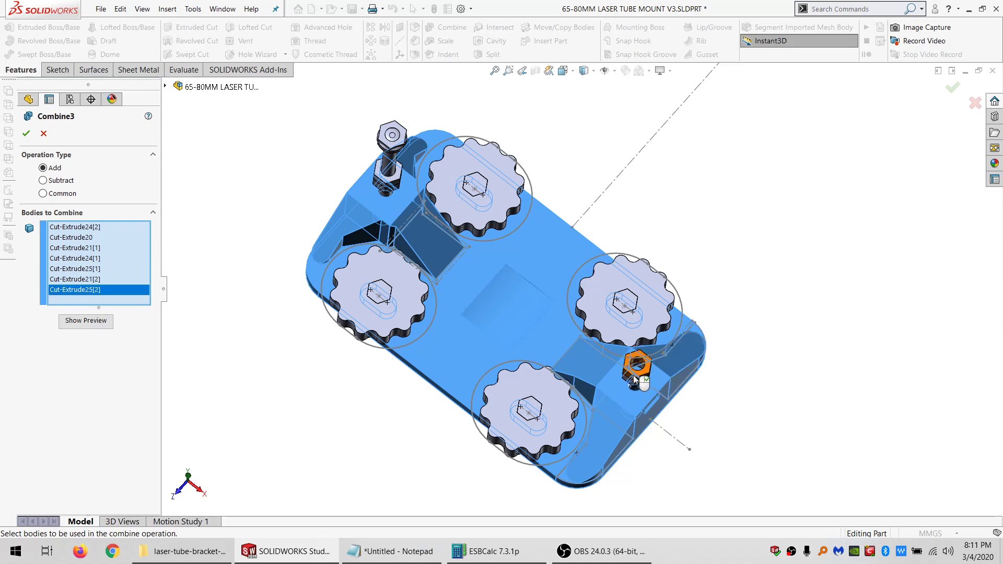
pyautogui.moveTo(637, 375); pyautogui.dragTo(618, 389, button='middle')
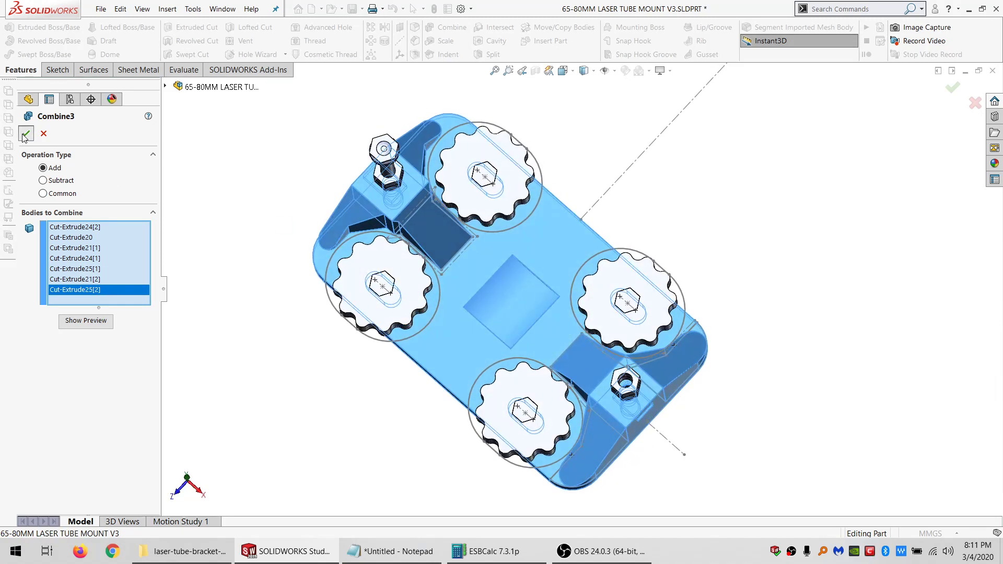
pyautogui.click(25, 134)
# - Start a symmetric 2 mm fillet on the three vertical corner edges beside one knob at the long-bolt end
pyautogui.scroll(-5, 421, 287)
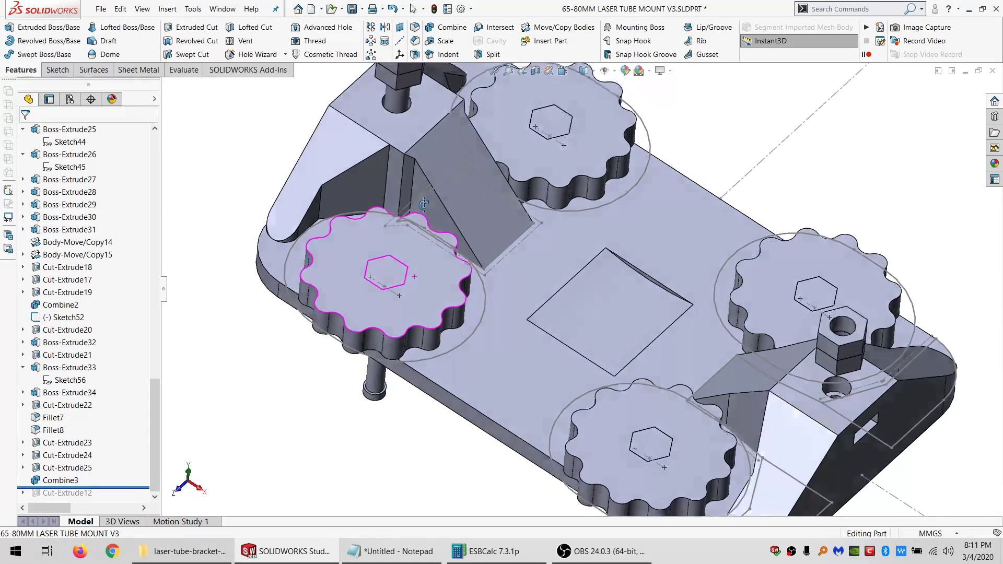
pyautogui.moveTo(424, 204); pyautogui.dragTo(405, 236, button='middle')
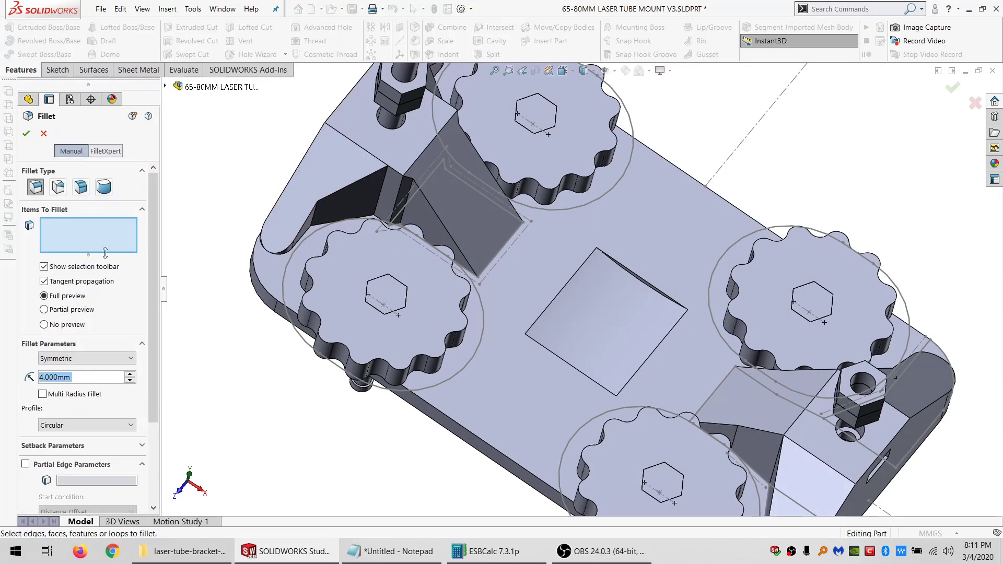
pyautogui.write('2')
pyautogui.click(399, 197)
pyautogui.scroll(-5, 397, 209)
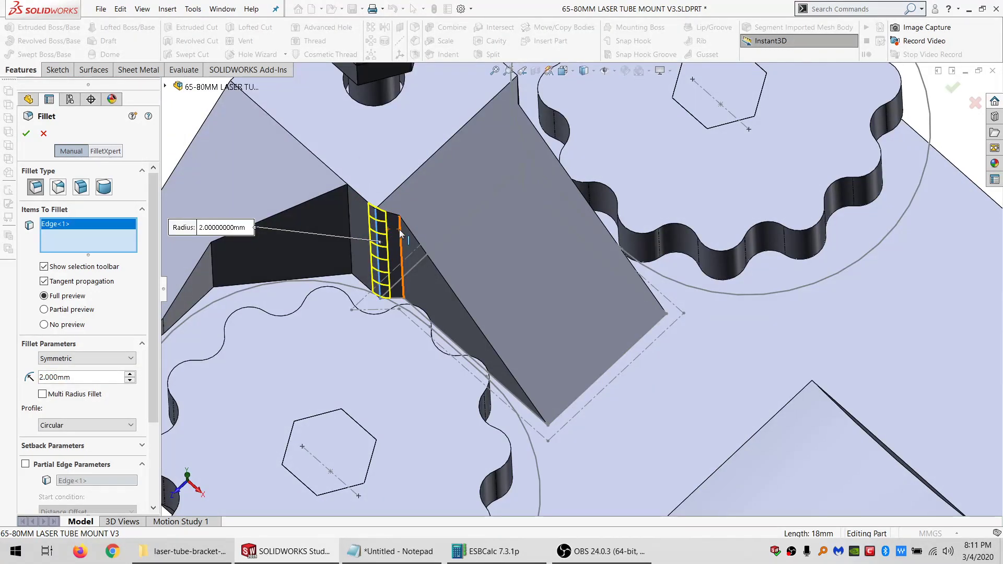
pyautogui.click(399, 230)
pyautogui.click(349, 212)
pyautogui.moveTo(349, 211); pyautogui.dragTo(511, 161, button='middle')
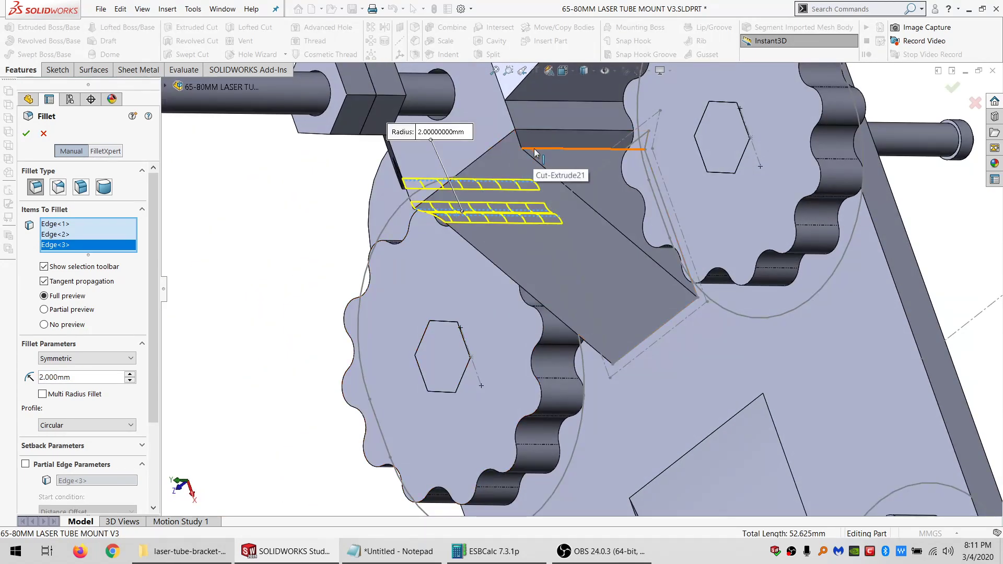
# - Add the three matching vertical corner edges on the other side of the same ramp to the fillet
pyautogui.click(534, 149)
pyautogui.click(534, 131)
pyautogui.click(523, 100)
pyautogui.scroll(3, 534, 179)
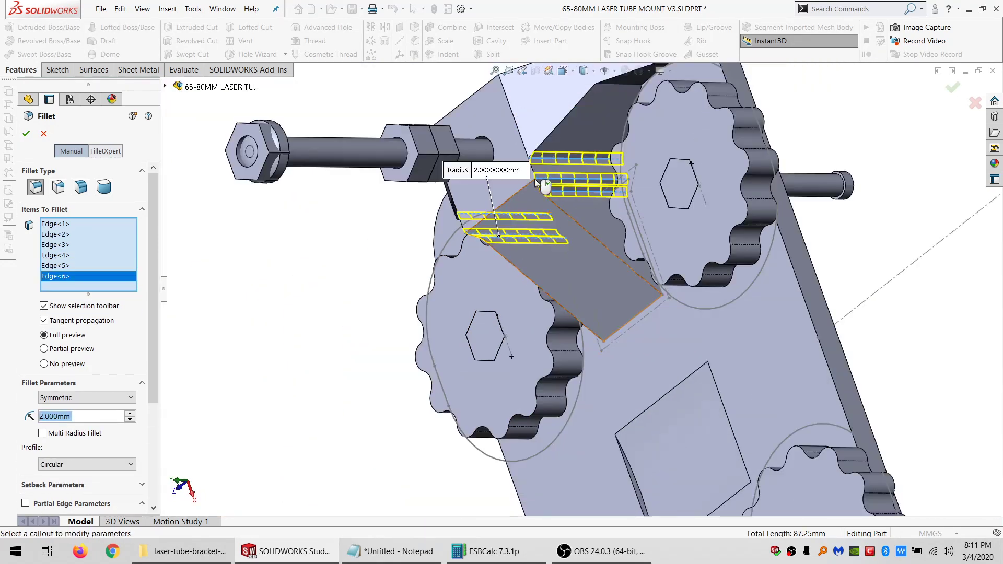
# - Add the six vertical corner edges flanking the ramp at the opposite end to the 2 mm fillet
pyautogui.moveTo(535, 178); pyautogui.dragTo(622, 453, button='middle')
pyautogui.scroll(-5, 663, 398)
pyautogui.moveTo(662, 399); pyautogui.dragTo(684, 332, button='middle')
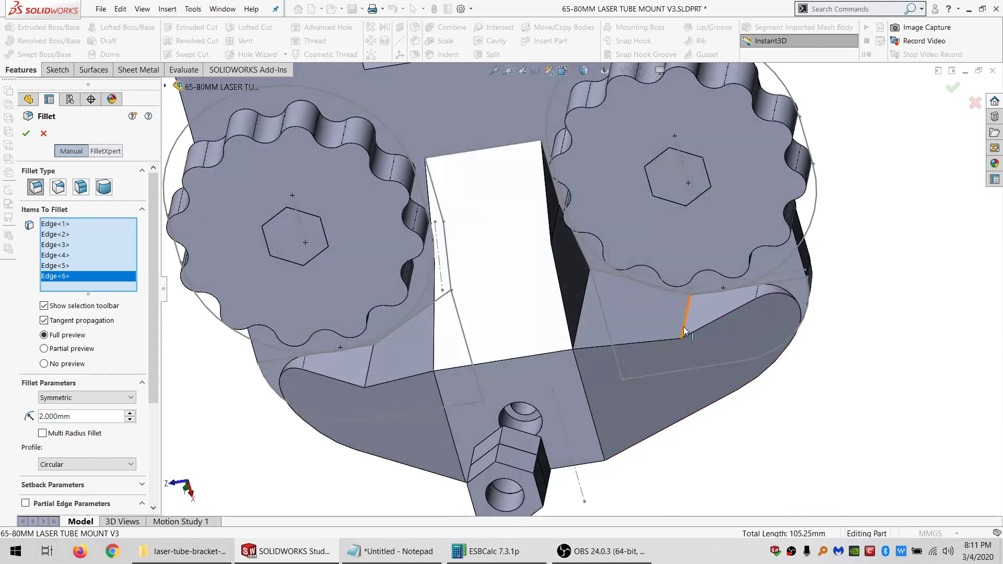
pyautogui.click(582, 315)
pyautogui.moveTo(538, 336); pyautogui.dragTo(572, 294, button='middle')
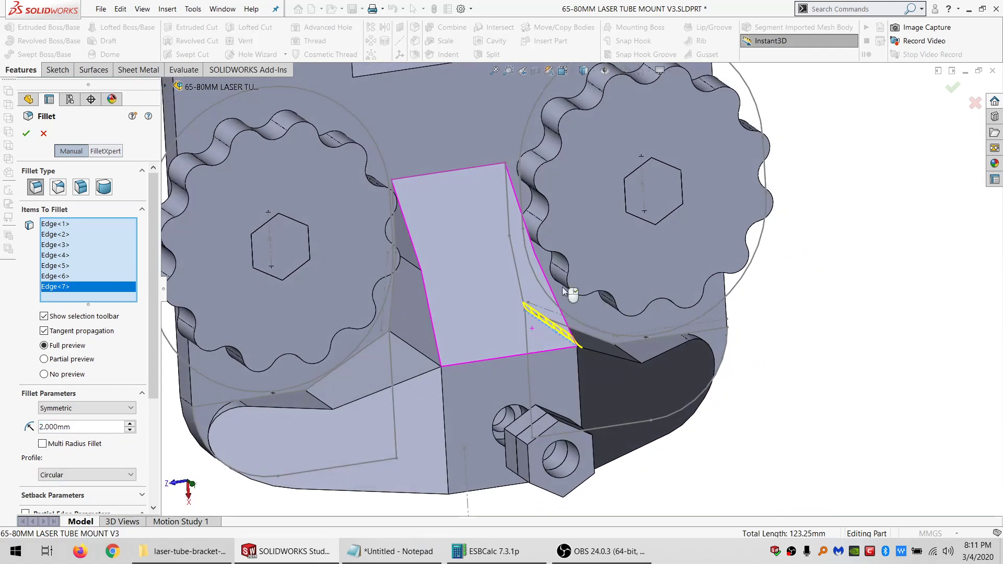
pyautogui.click(418, 353)
pyautogui.click(322, 405)
pyautogui.moveTo(528, 337); pyautogui.dragTo(568, 385, button='middle')
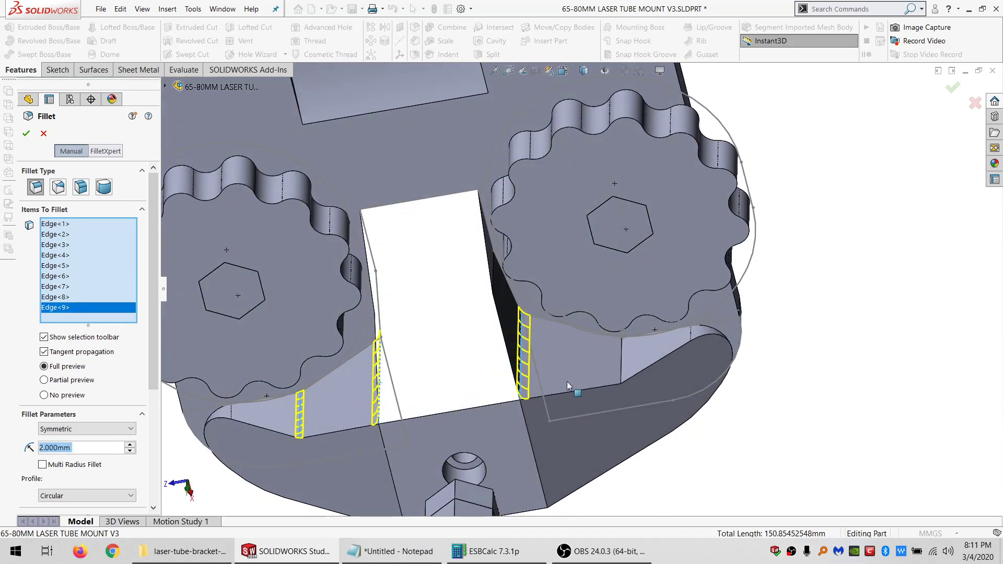
pyautogui.click(623, 369)
pyautogui.moveTo(623, 368); pyautogui.dragTo(364, 316, button='middle')
pyautogui.click(505, 284)
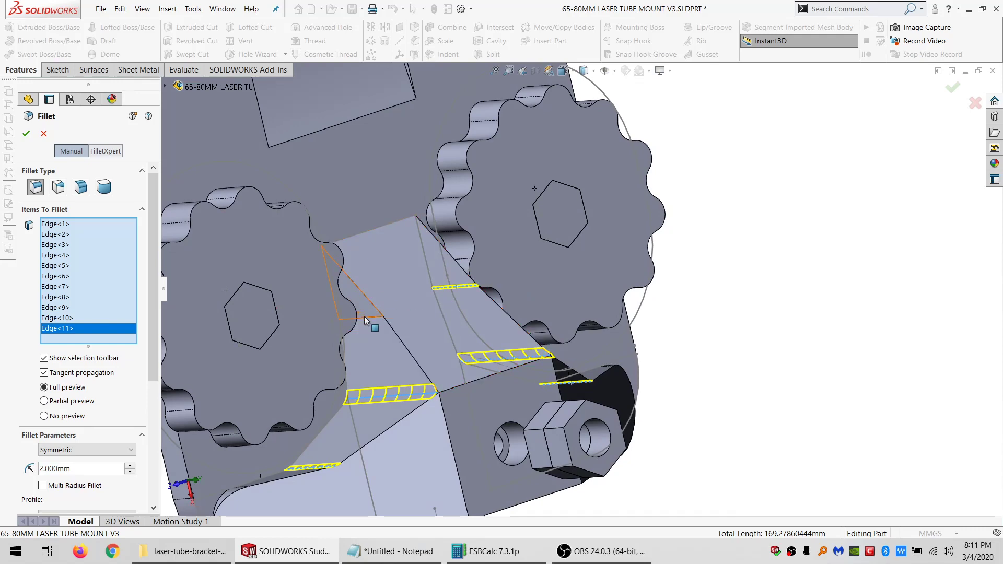
pyautogui.click(365, 317)
# - Add the bend edge of each side block facing the knobs at the long-bolt end to the fillet
pyautogui.scroll(7, 373, 319)
pyautogui.scroll(-7, 476, 156)
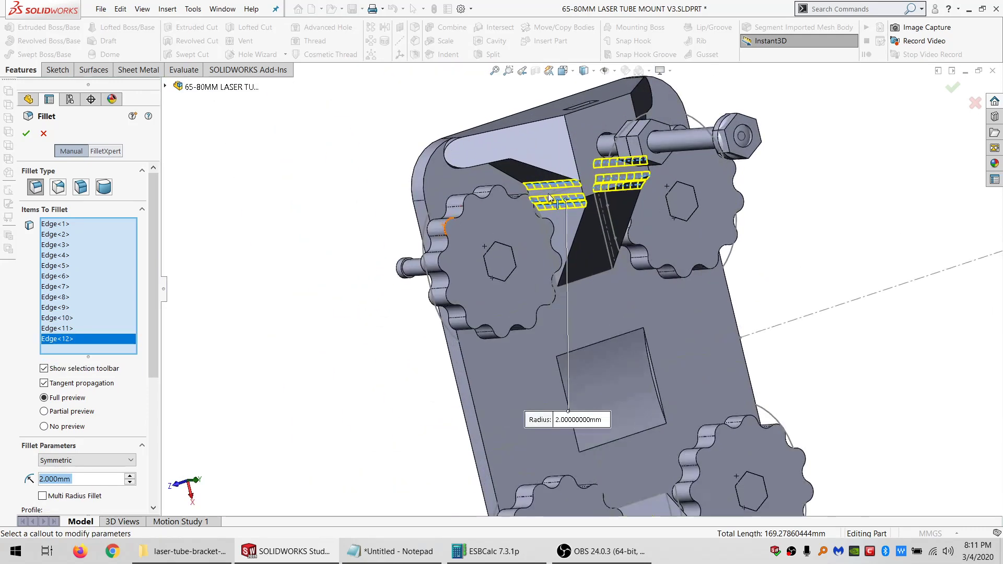
pyautogui.moveTo(620, 239); pyautogui.dragTo(579, 193, button='middle')
pyautogui.scroll(7, 578, 193)
pyautogui.scroll(-8, 526, 131)
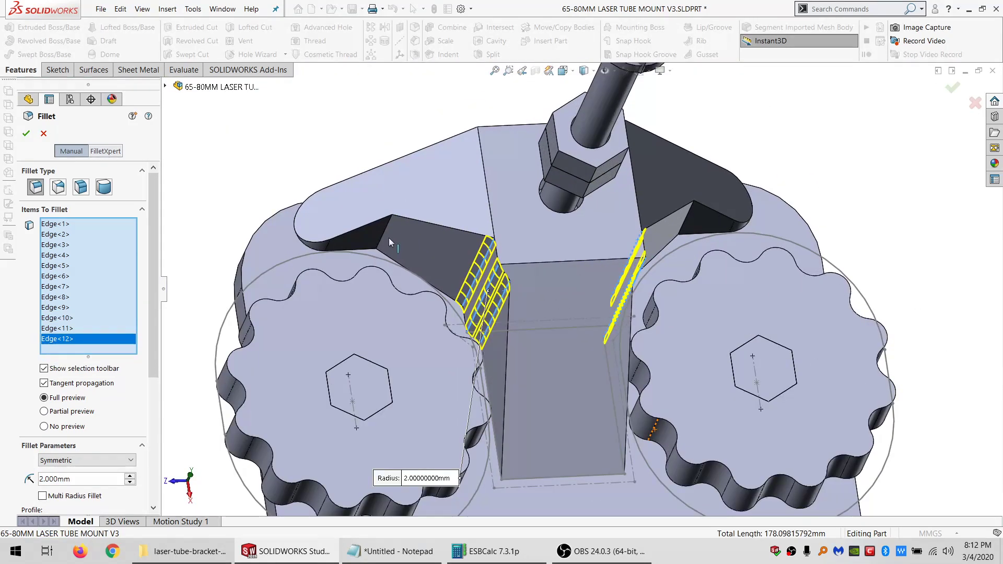
pyautogui.click(384, 236)
pyautogui.moveTo(384, 237); pyautogui.dragTo(567, 316, button='middle')
pyautogui.click(772, 214)
# - Try adding both sloped ramp edges and the upper edges of the adjoining side block to the fillet
pyautogui.click(651, 276)
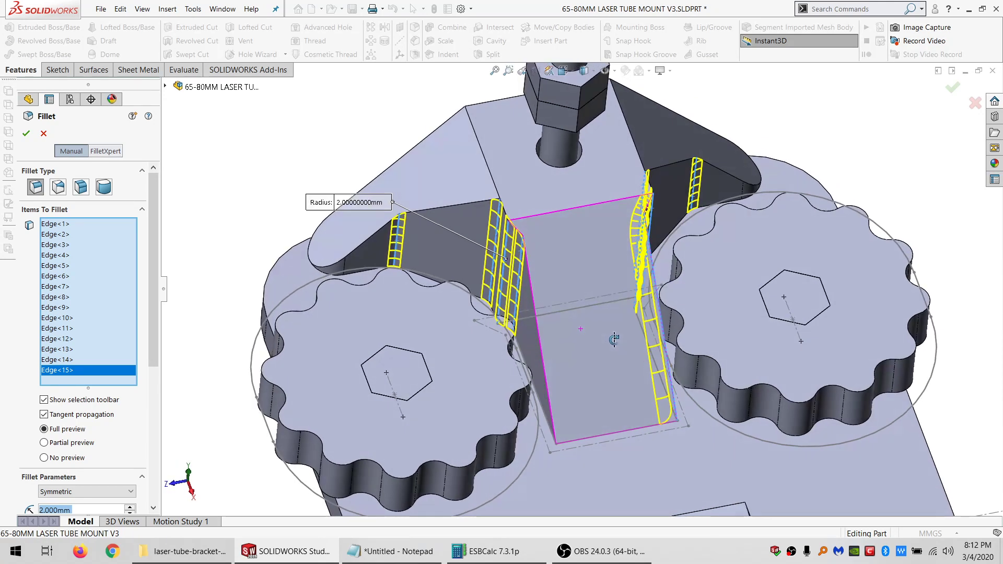
pyautogui.click(538, 320)
pyautogui.click(510, 212)
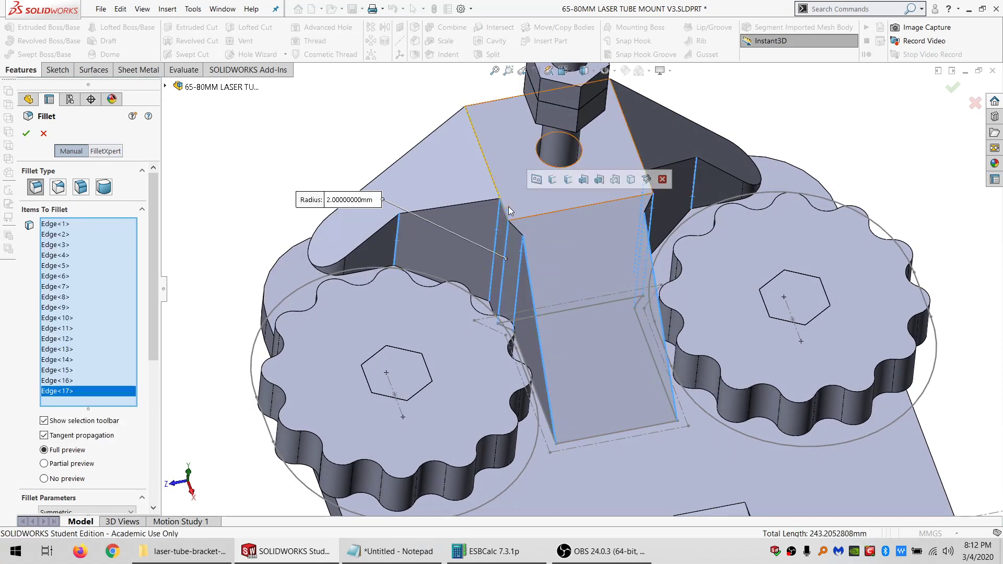
pyautogui.click(506, 215)
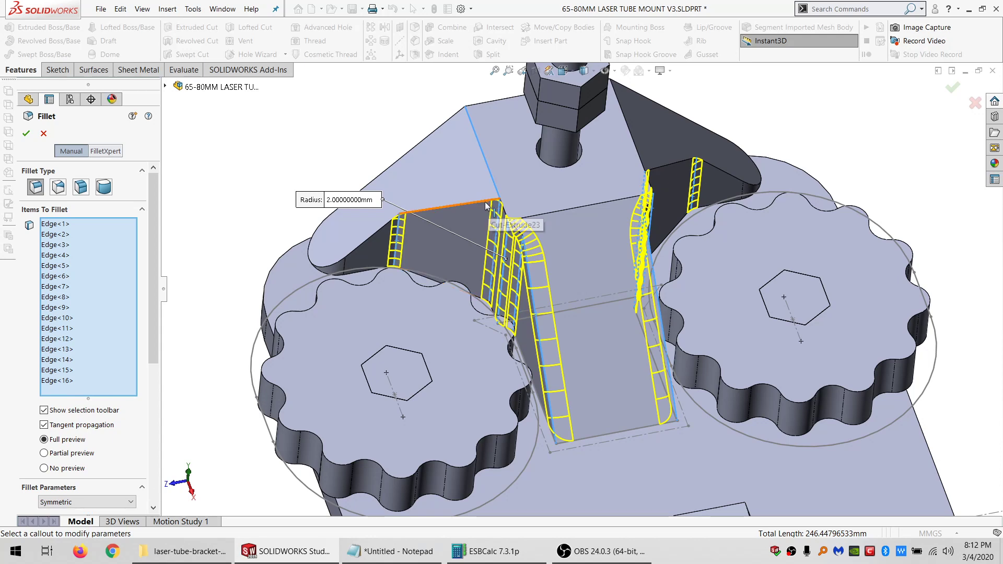
pyautogui.click(486, 205)
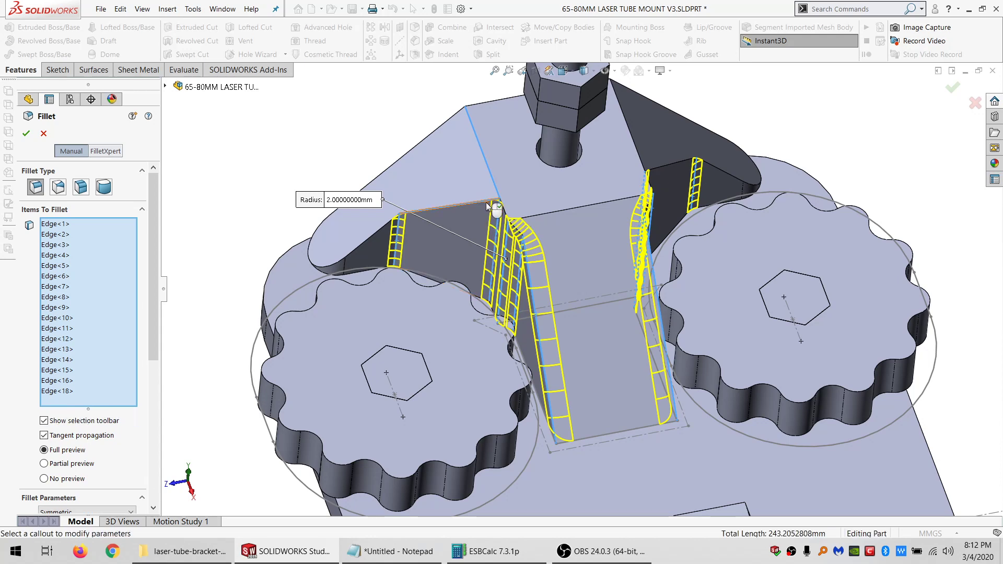
pyautogui.click(377, 230)
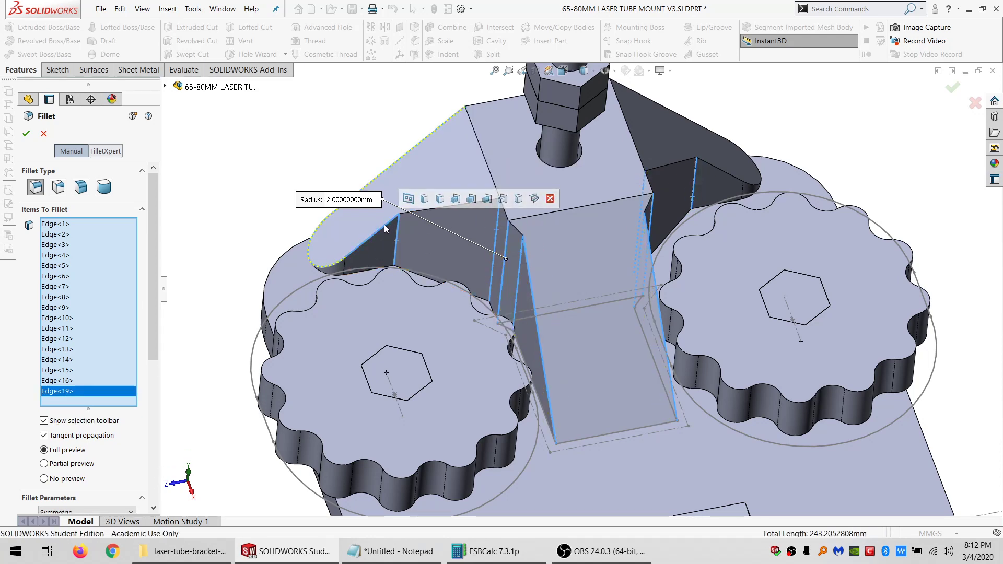
pyautogui.click(384, 224)
# - Try adding the sloped side edge of the ramp at the opposite end to the fillet
pyautogui.scroll(5, 626, 343)
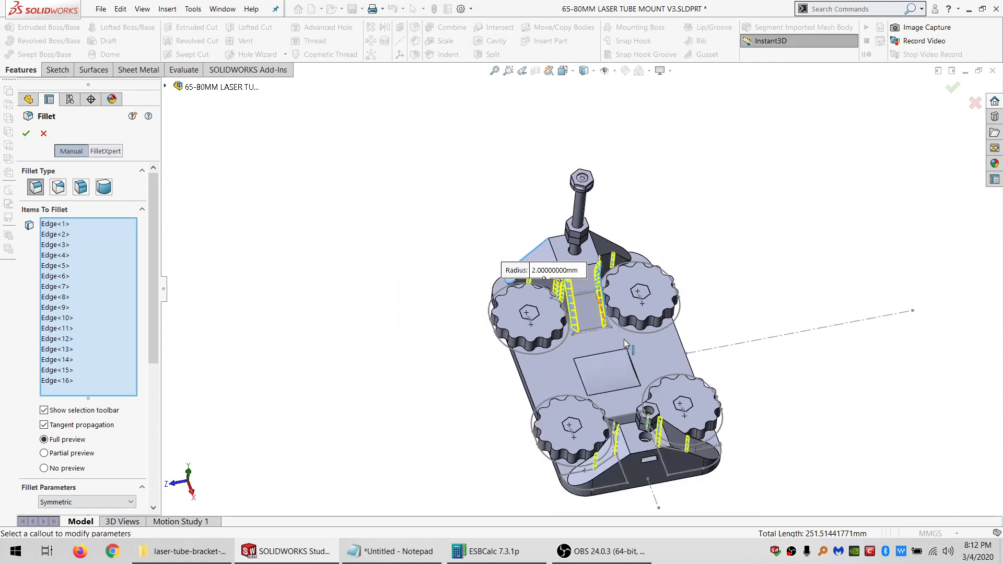
pyautogui.scroll(-5, 625, 343)
pyautogui.moveTo(626, 343); pyautogui.dragTo(514, 343, button='middle')
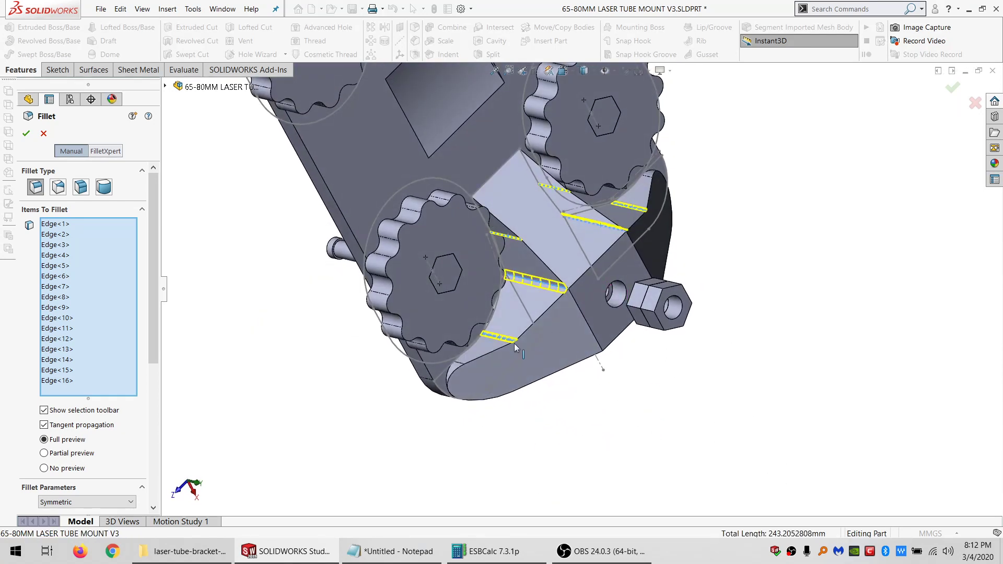
pyautogui.moveTo(566, 293); pyautogui.dragTo(550, 212, button='middle')
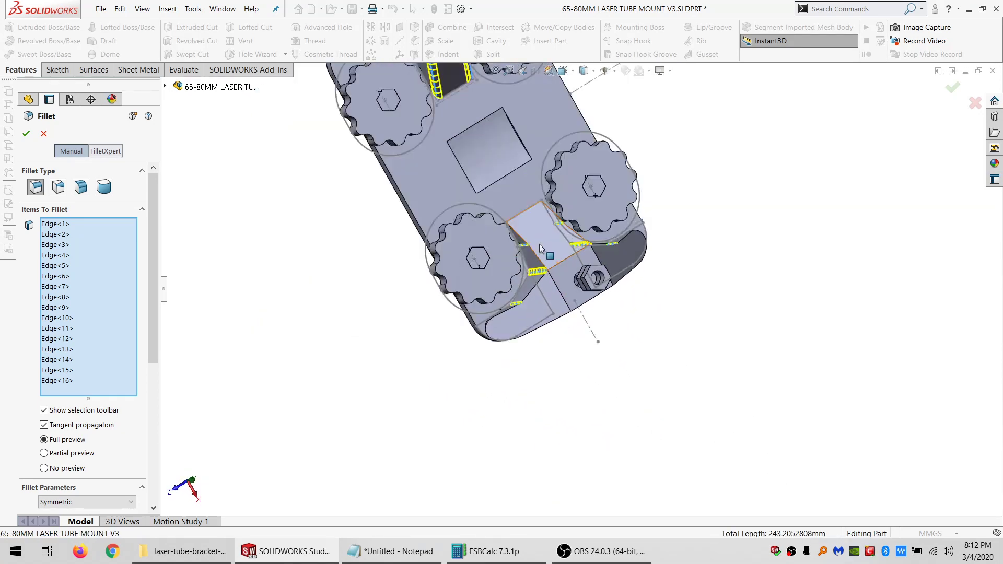
pyautogui.scroll(3, 550, 211)
pyautogui.scroll(-3, 551, 211)
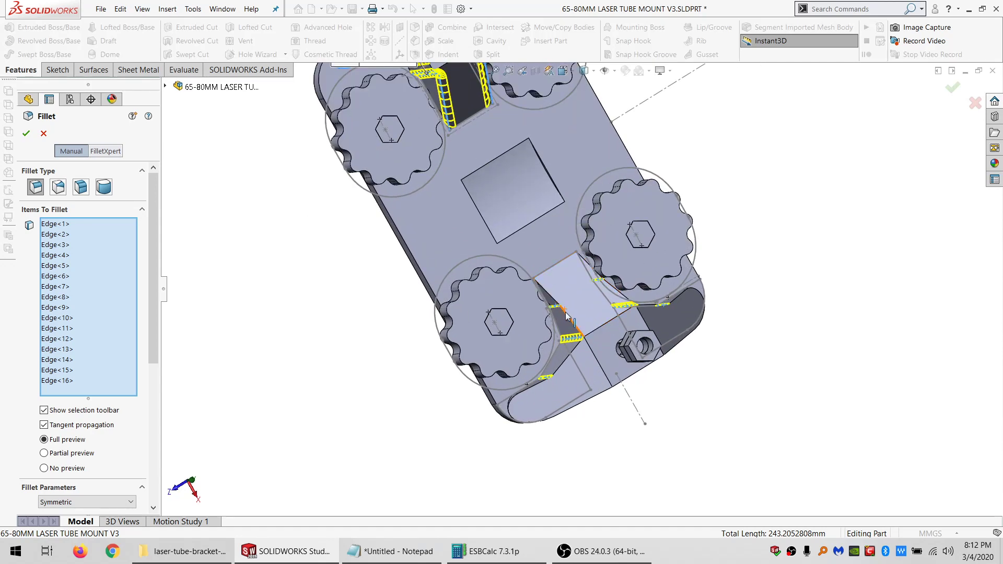
pyautogui.click(566, 312)
pyautogui.click(561, 307)
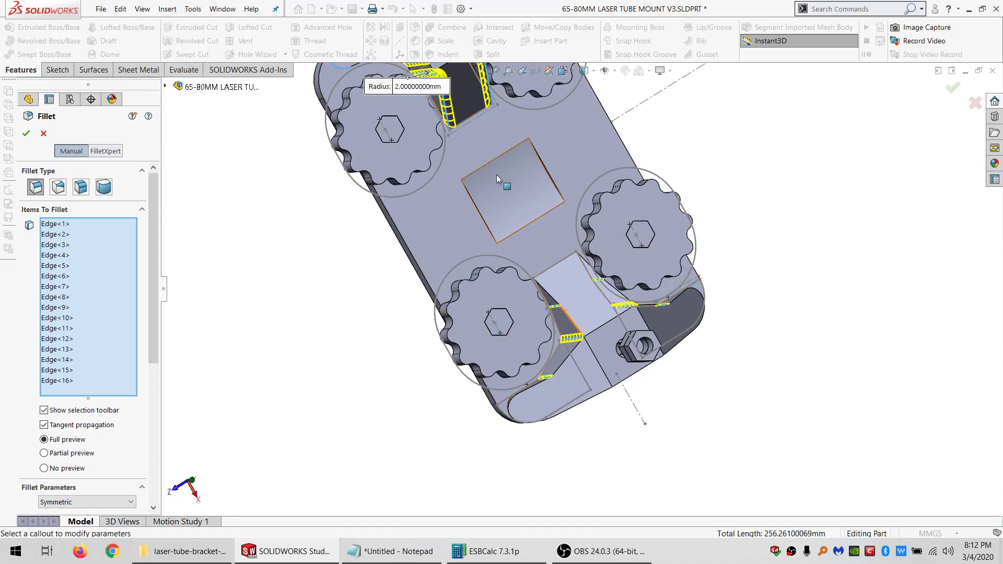
# - Try adding the lower side edge and side face of the long-bolt end's ramp to the fillet
pyautogui.moveTo(468, 128); pyautogui.dragTo(540, 238, button='middle')
pyautogui.scroll(3, 540, 237)
pyautogui.scroll(-5, 540, 238)
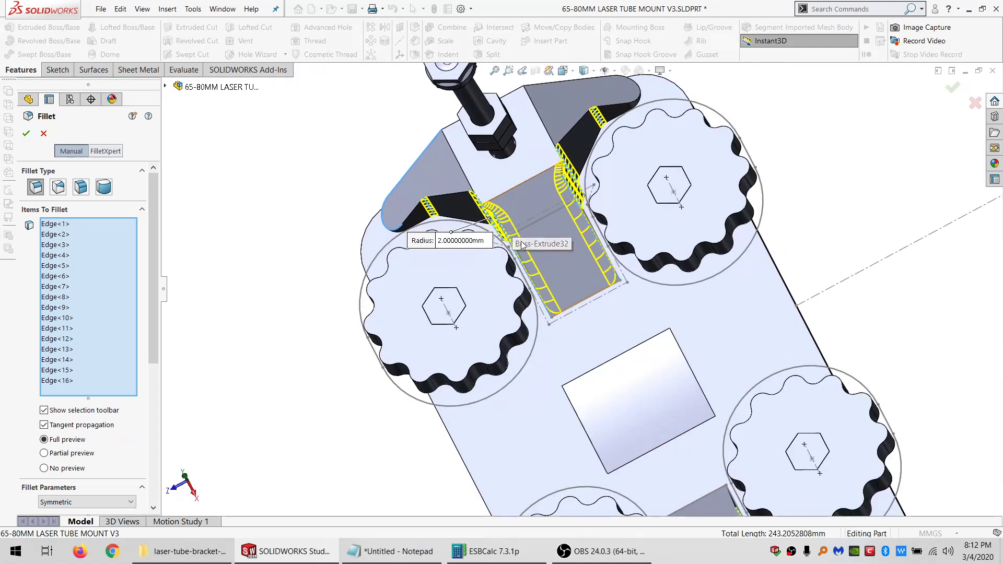
pyautogui.scroll(-2, 540, 235)
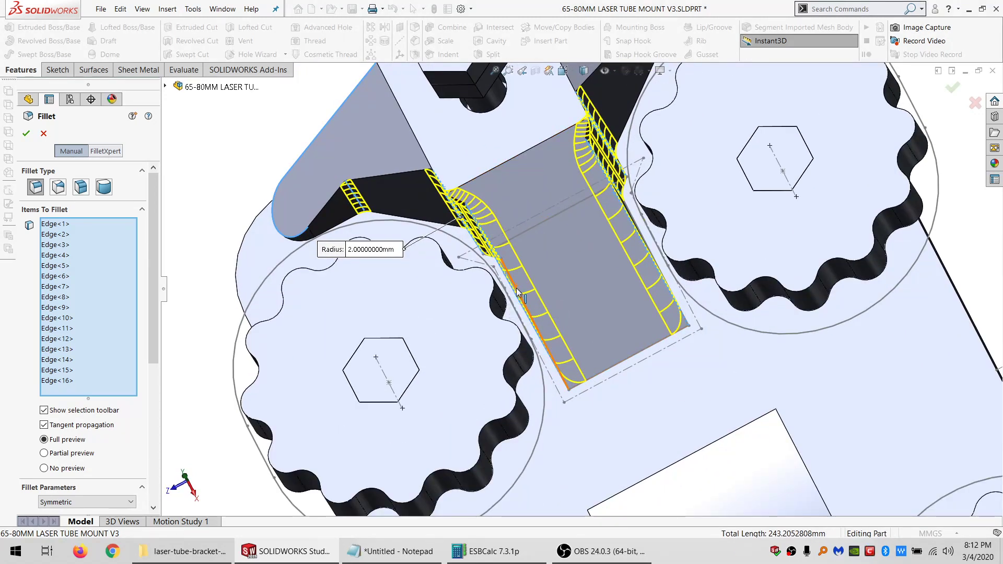
pyautogui.click(516, 289)
pyautogui.click(643, 243)
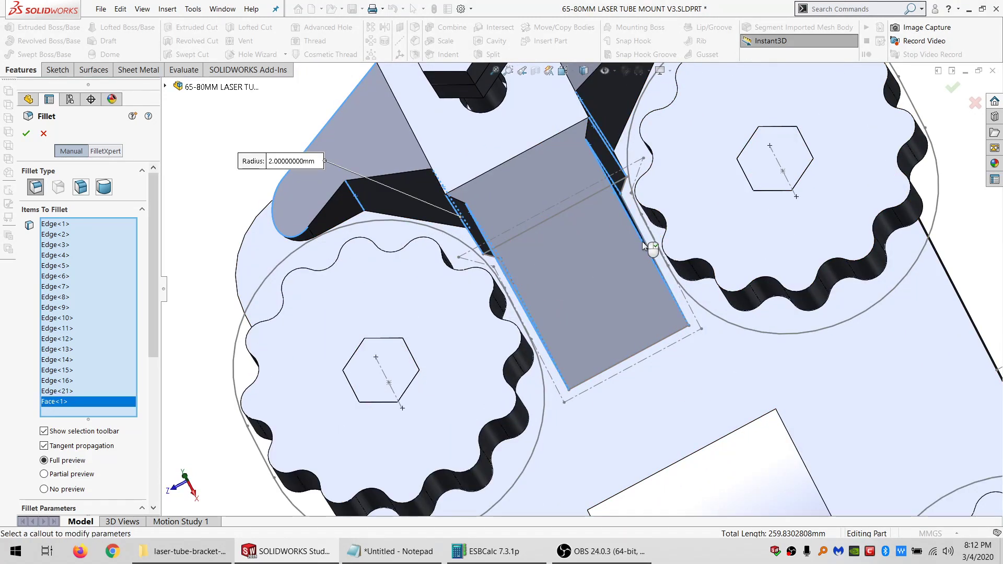
pyautogui.moveTo(643, 243); pyautogui.dragTo(360, 373, button='middle')
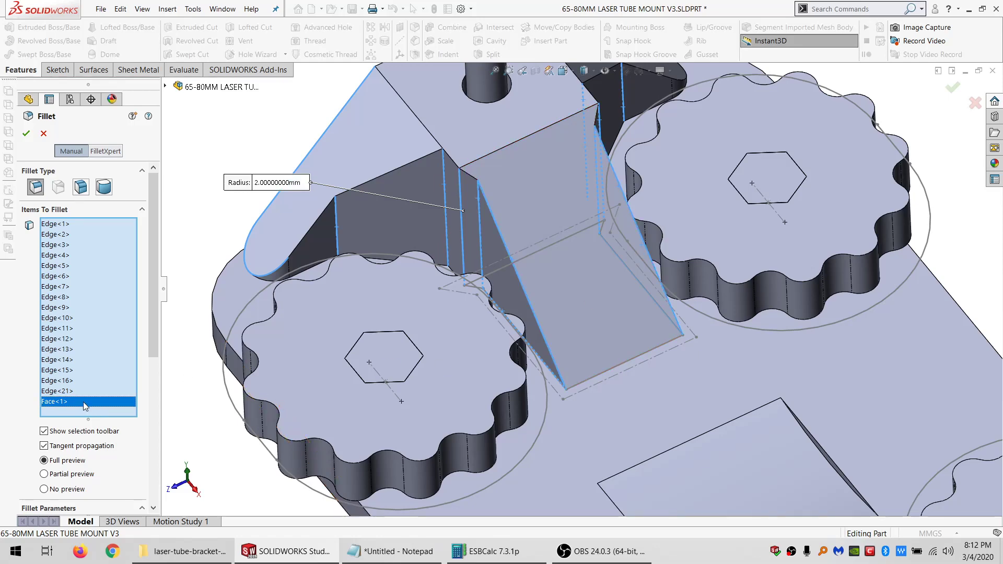
# - Remove the ramp's side face, lower side edge and two sloped edges from the fillet selection
pyautogui.press('Delete')
pyautogui.click(65, 396)
pyautogui.press('Delete')
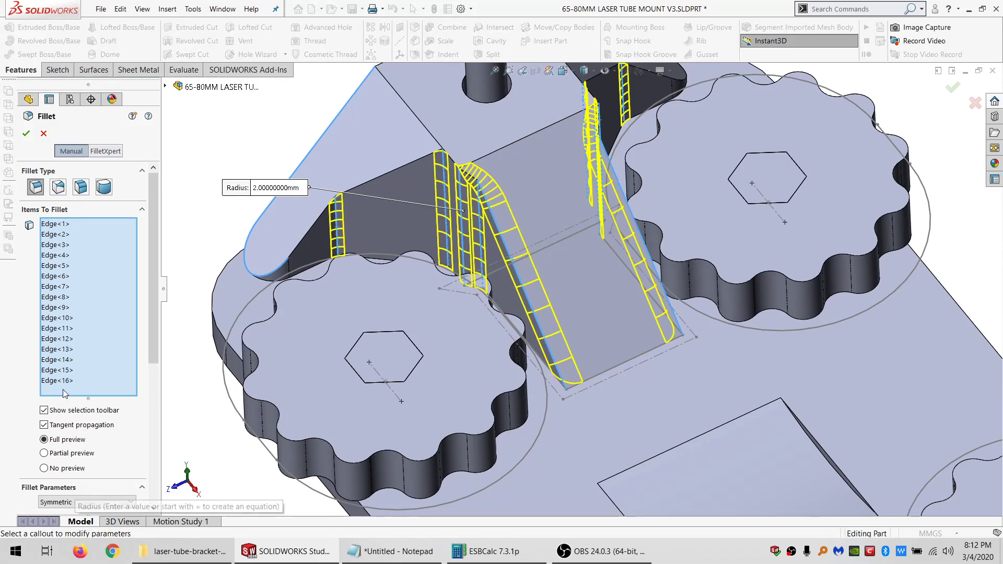
pyautogui.click(63, 381)
pyautogui.press('Delete')
pyautogui.click(63, 371)
pyautogui.press('Delete')
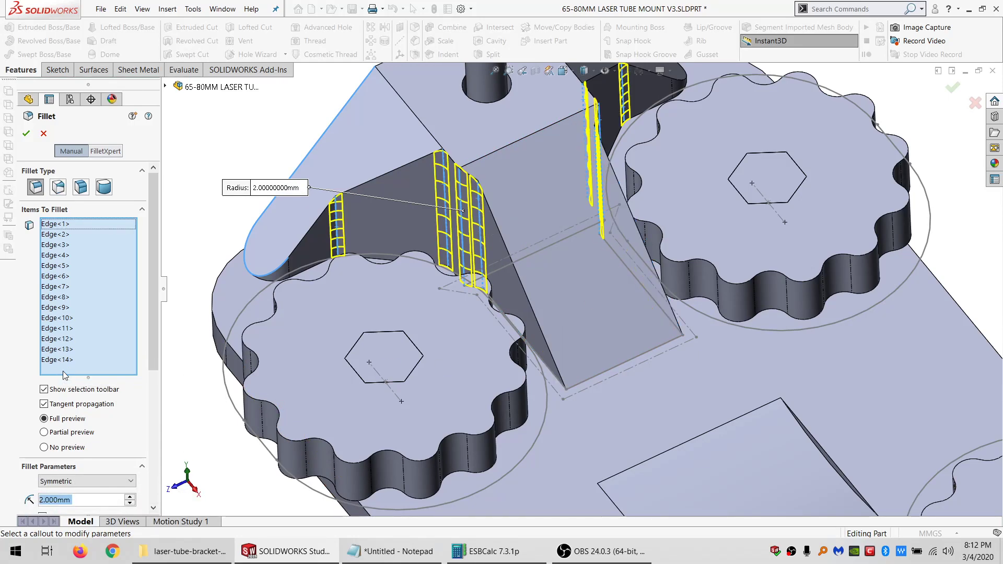
# - Apply the 2 mm fillet to the fourteen selected vertical edges
pyautogui.press('f')
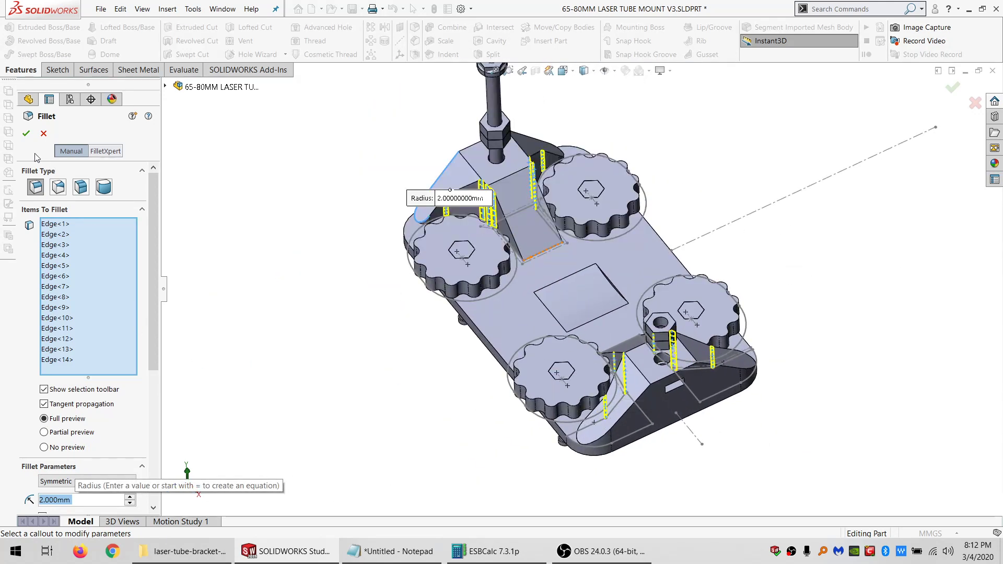
pyautogui.click(25, 133)
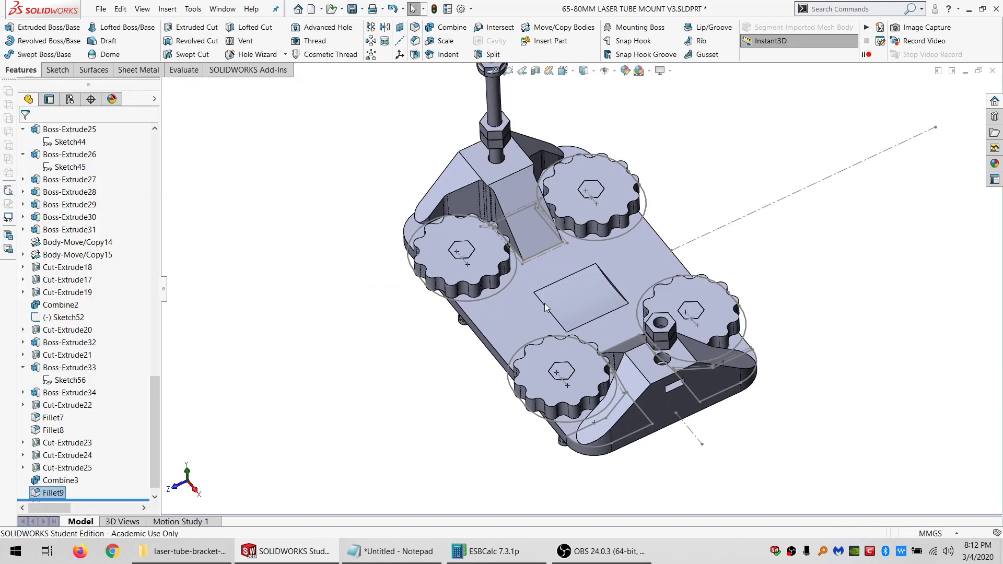
pyautogui.moveTo(562, 308); pyautogui.dragTo(570, 195, button='middle')
pyautogui.hotkey('ctrl', '7')
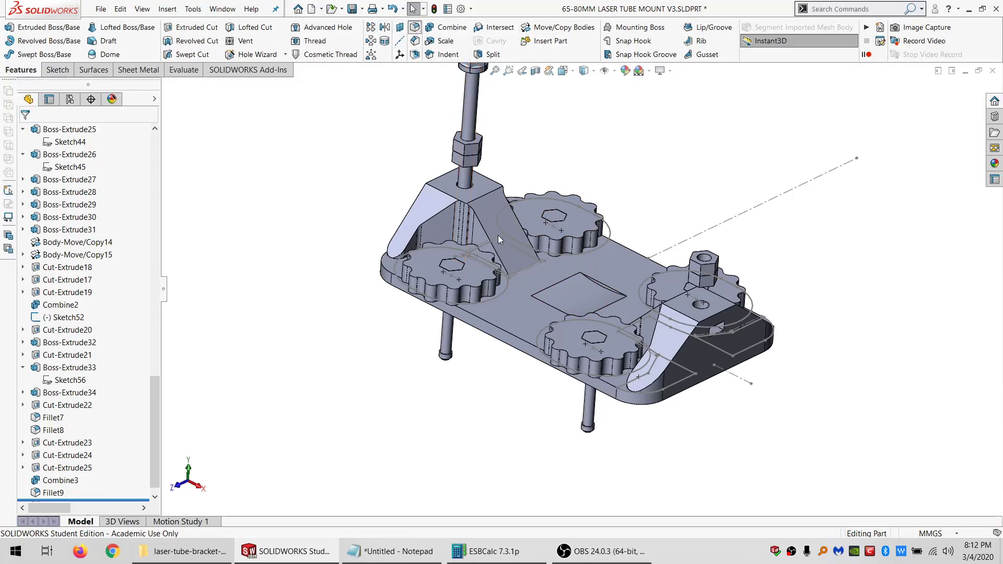
# - Start a 2 mm fillet on the two long sloped edges of the inner ramp on the long-bolt end block
pyautogui.press('Return')
pyautogui.click(484, 231)
pyautogui.scroll(-2, 495, 201)
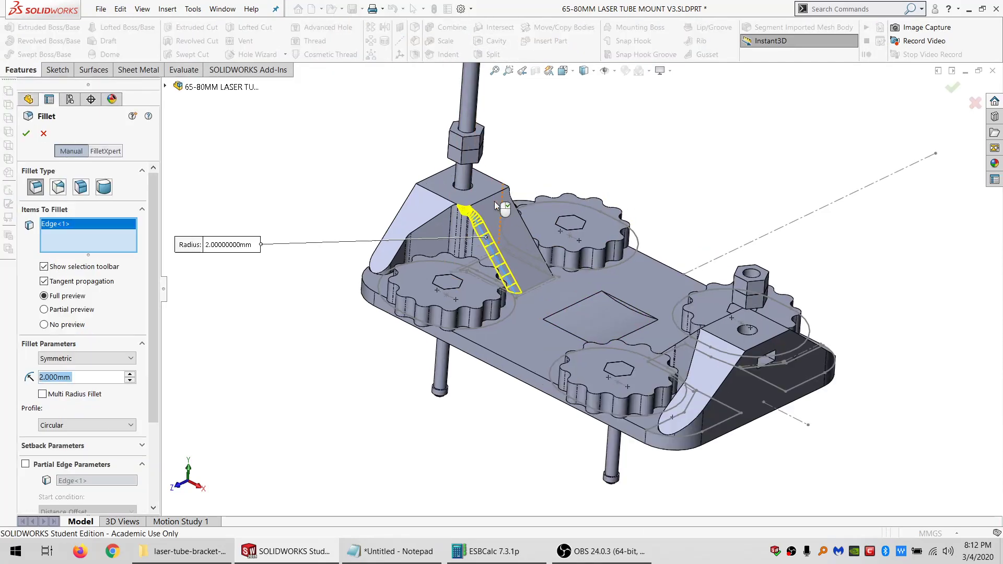
pyautogui.scroll(-3, 495, 203)
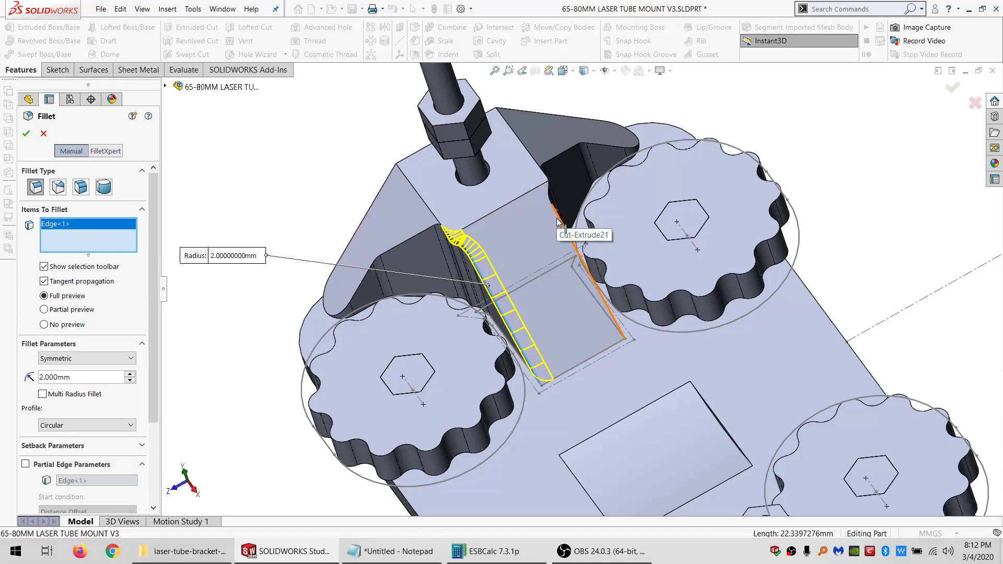
pyautogui.moveTo(558, 222); pyautogui.dragTo(537, 272, button='middle')
pyautogui.click(565, 228)
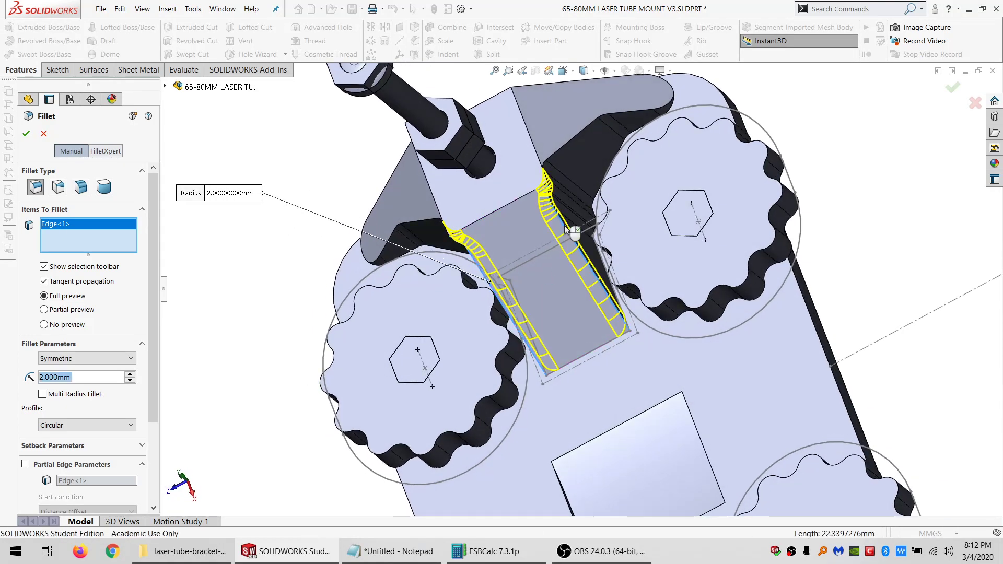
# - Add the knob-side edges of both side ramps and the inner and outer edges of the long-bolt block's top face to the fillet
pyautogui.click(554, 158)
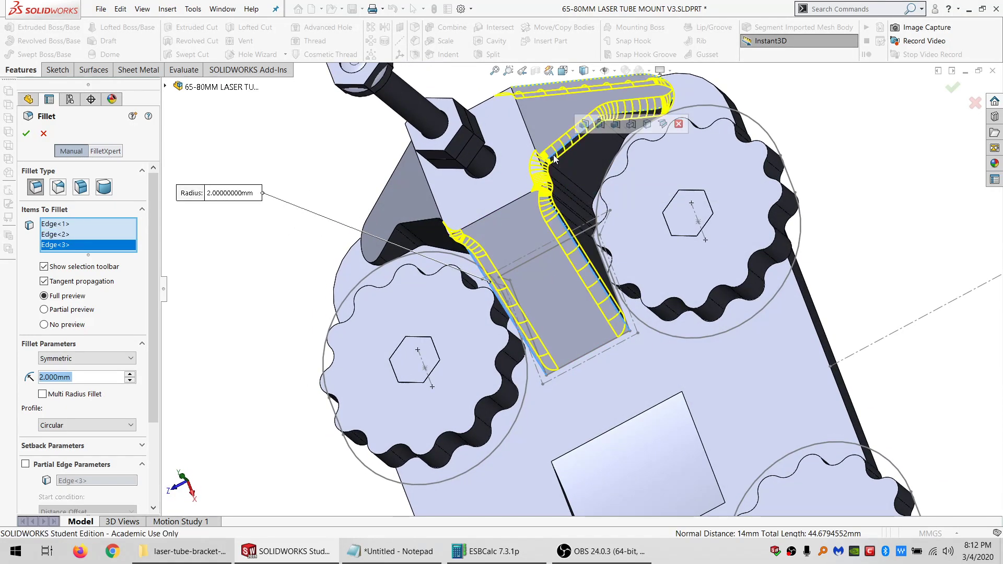
pyautogui.click(428, 225)
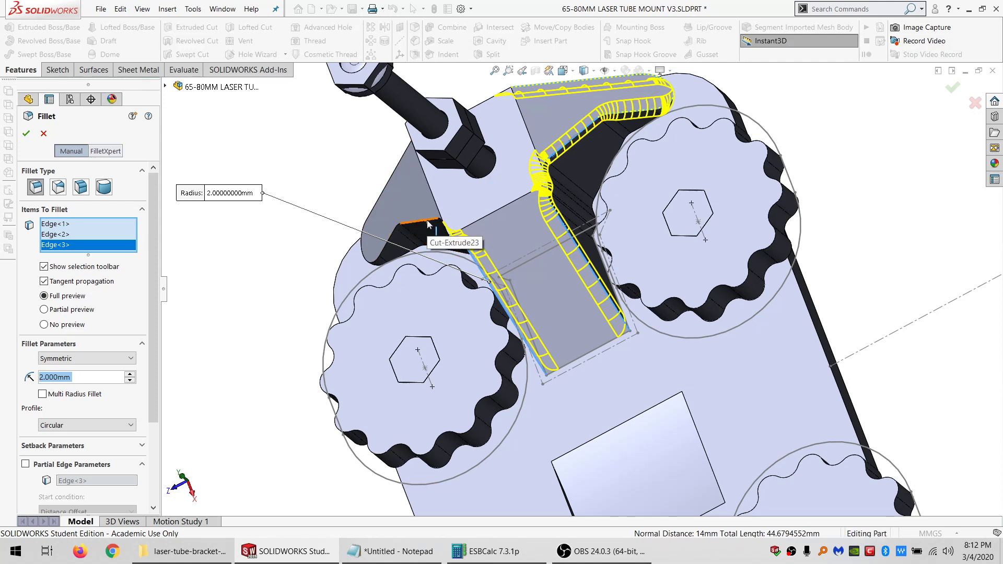
pyautogui.click(477, 220)
pyautogui.moveTo(484, 228); pyautogui.dragTo(438, 169, button='middle')
pyautogui.click(421, 113)
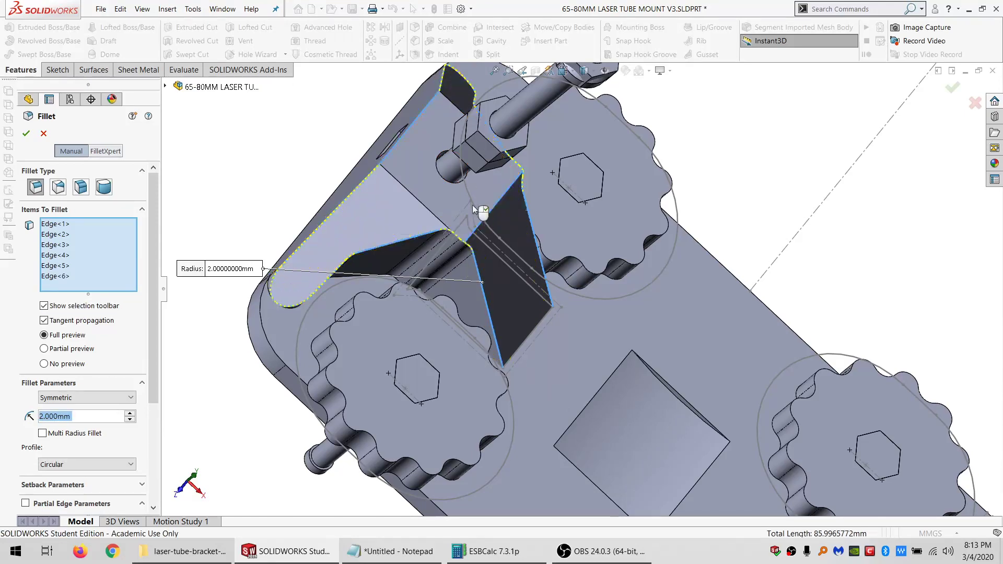
# - Try adding the opposite end block's two inner-ramp edges and one knob-side ramp edge to the fillet
pyautogui.hotkey('ctrl', '7')
pyautogui.moveTo(582, 337); pyautogui.dragTo(552, 297, button='middle')
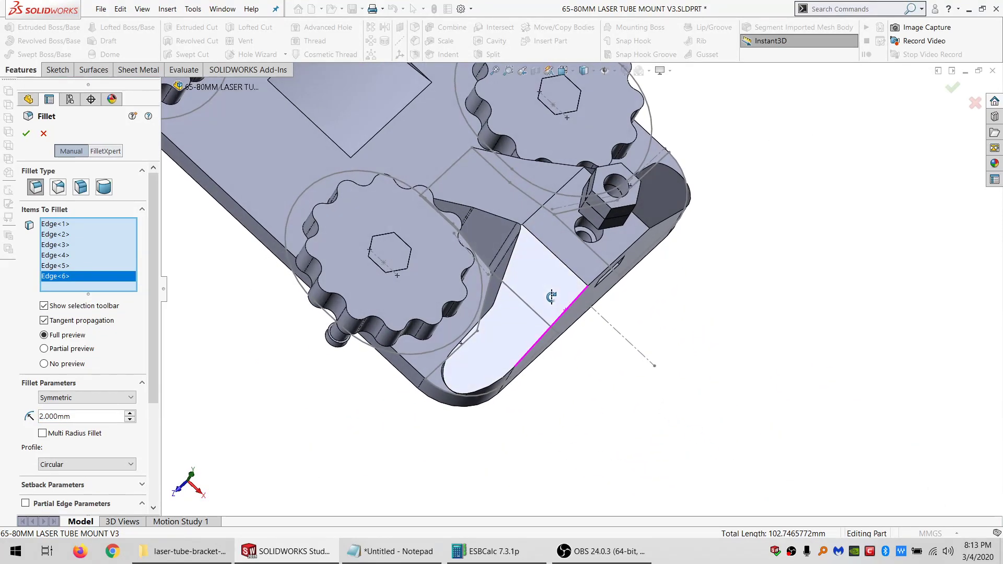
pyautogui.click(506, 224)
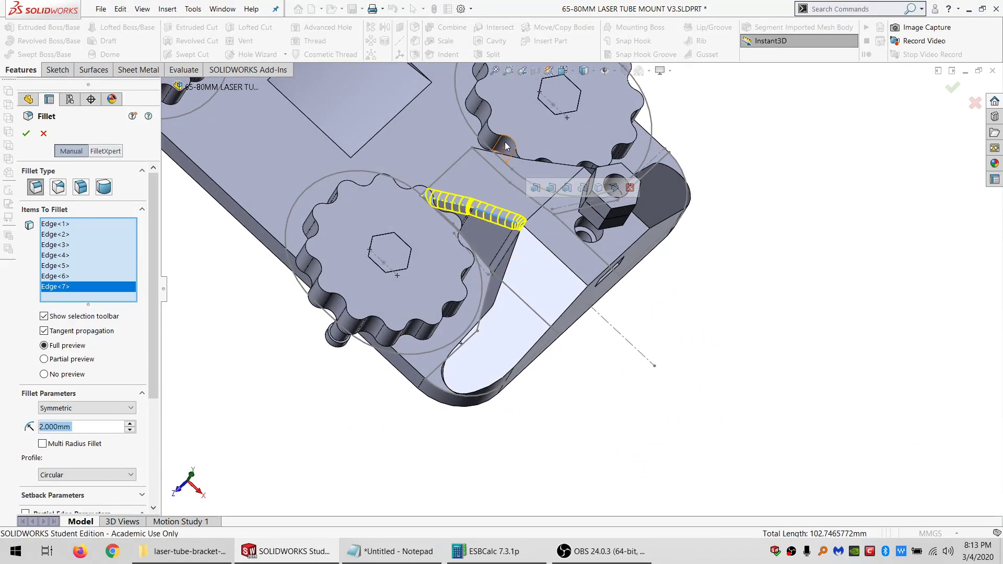
pyautogui.click(547, 166)
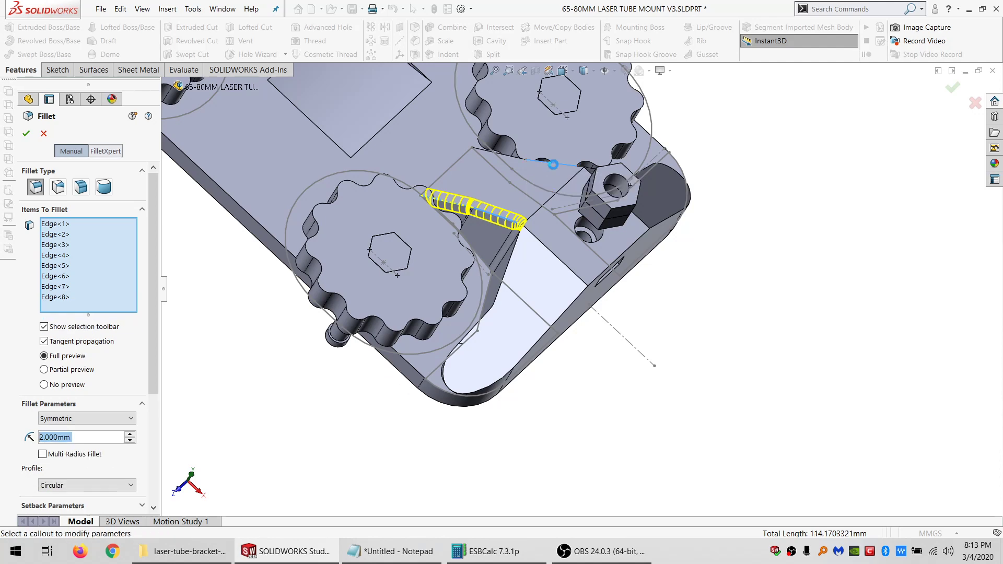
pyautogui.click(516, 250)
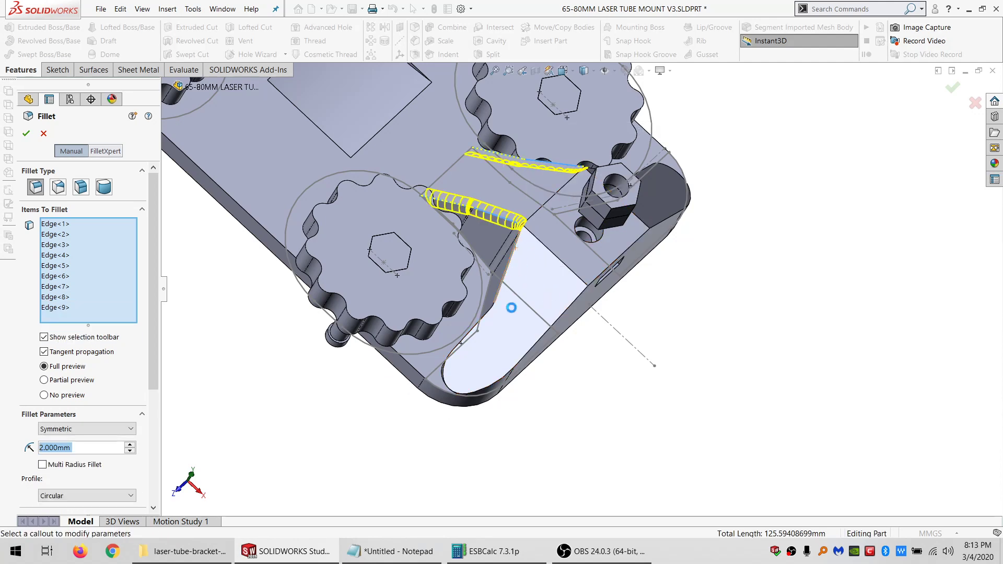
pyautogui.moveTo(528, 331); pyautogui.dragTo(517, 293, button='middle')
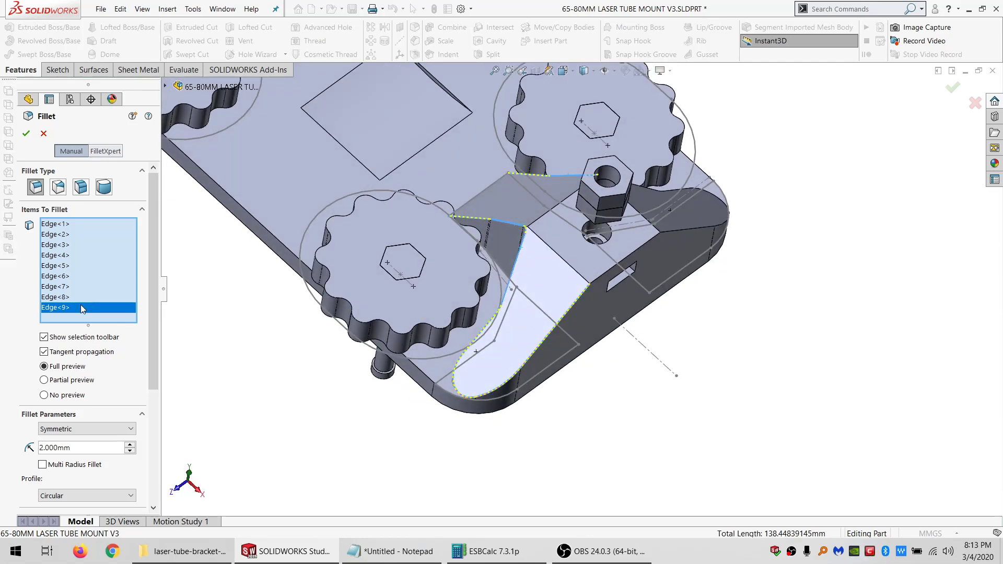
# - Remove the opposite block's three edges from the selection and apply the 2 mm fillet to the long-bolt block's six edges
pyautogui.press('Delete')
pyautogui.press('Delete')
pyautogui.press('Delete')
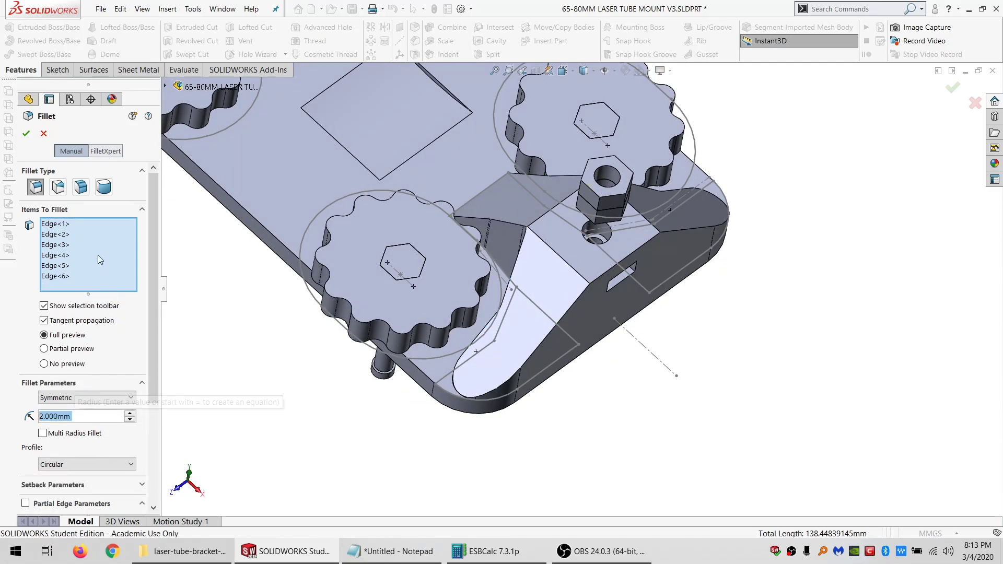
pyautogui.click(26, 133)
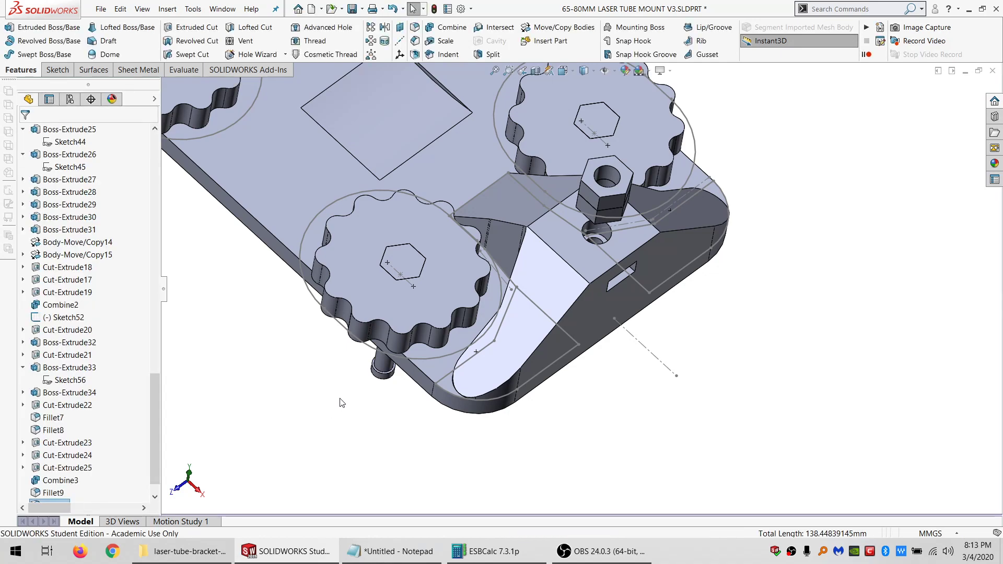
# - Examine the rounded edges of the long-bolt end block and the sharp edges of the opposite end block
pyautogui.press('f')
pyautogui.scroll(4, 448, 269)
pyautogui.scroll(-6, 491, 230)
pyautogui.middleClick(526, 240)
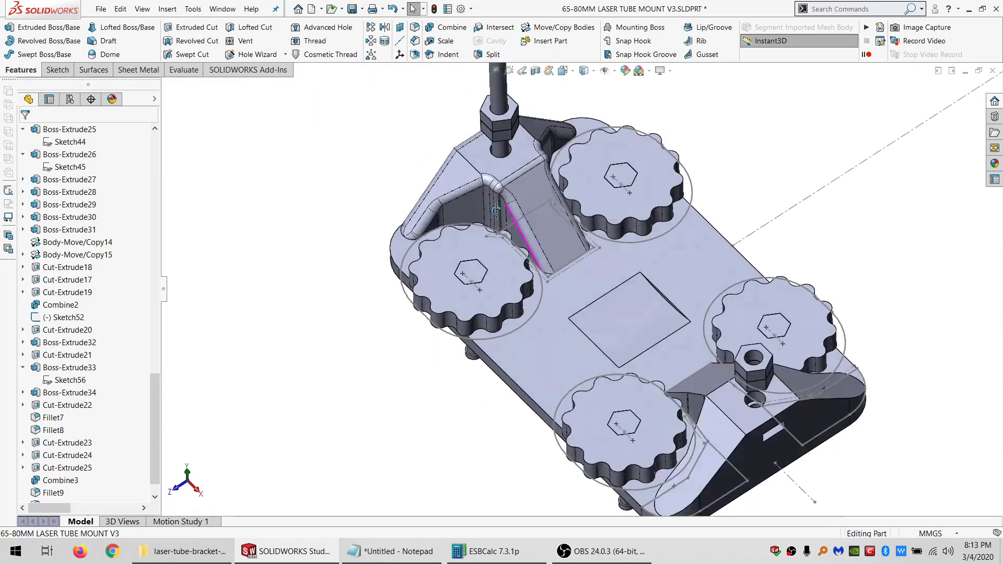
pyautogui.moveTo(527, 240); pyautogui.dragTo(574, 233, button='middle')
pyautogui.scroll(-2, 824, 276)
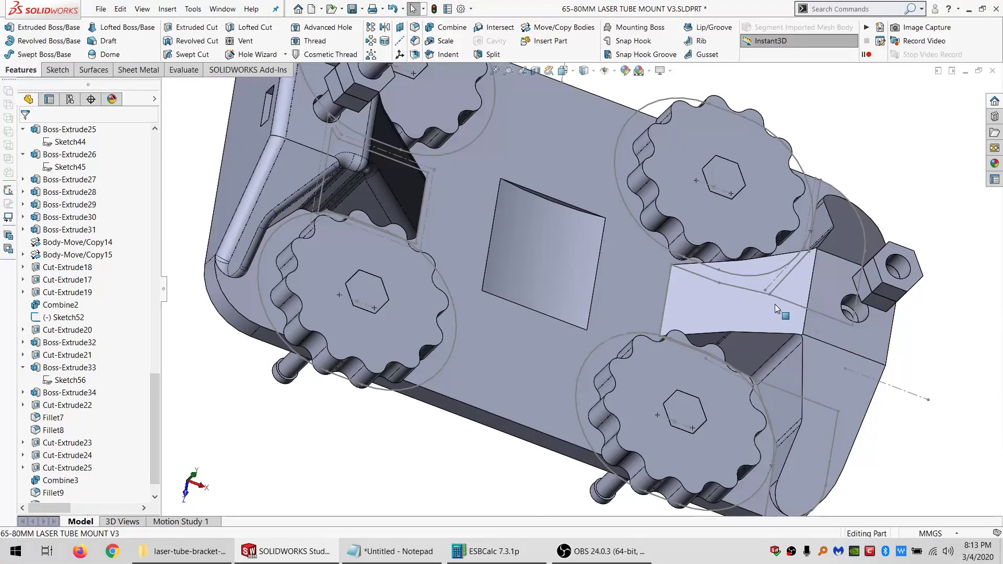
pyautogui.scroll(2, 776, 304)
pyautogui.scroll(-1, 706, 311)
pyautogui.middleClick(701, 311)
pyautogui.moveTo(701, 311); pyautogui.dragTo(652, 248, button='middle')
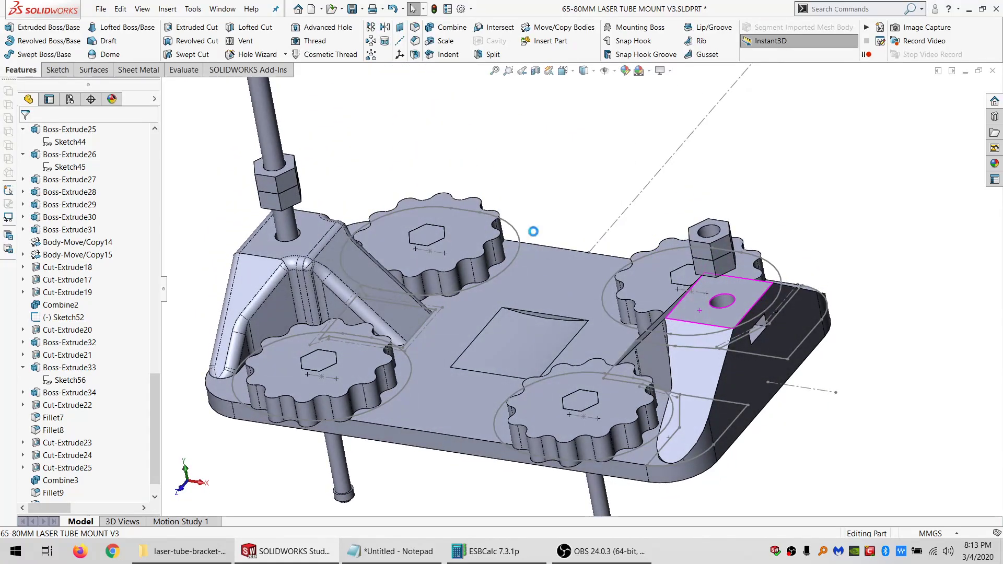
pyautogui.click(538, 188)
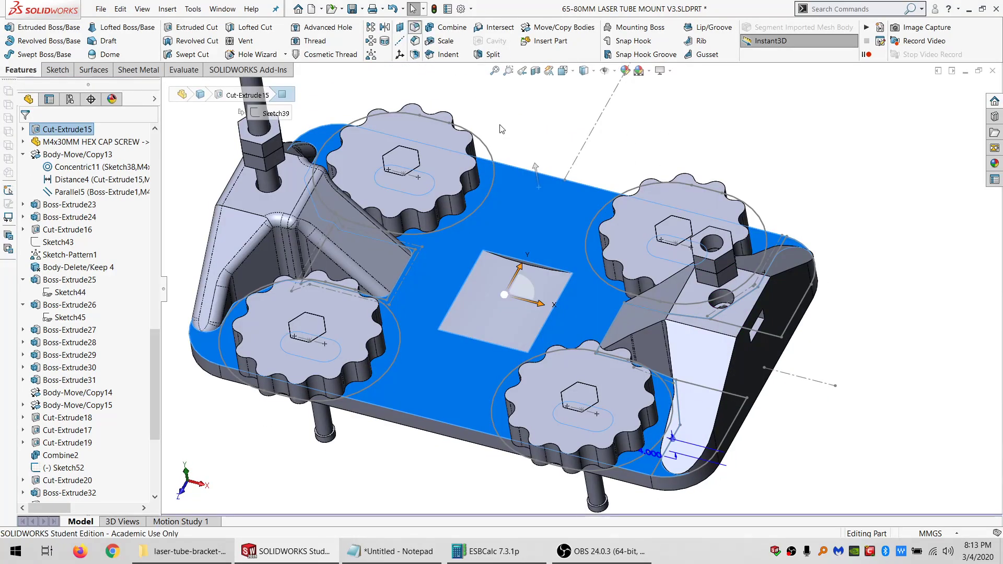
pyautogui.click(78, 223)
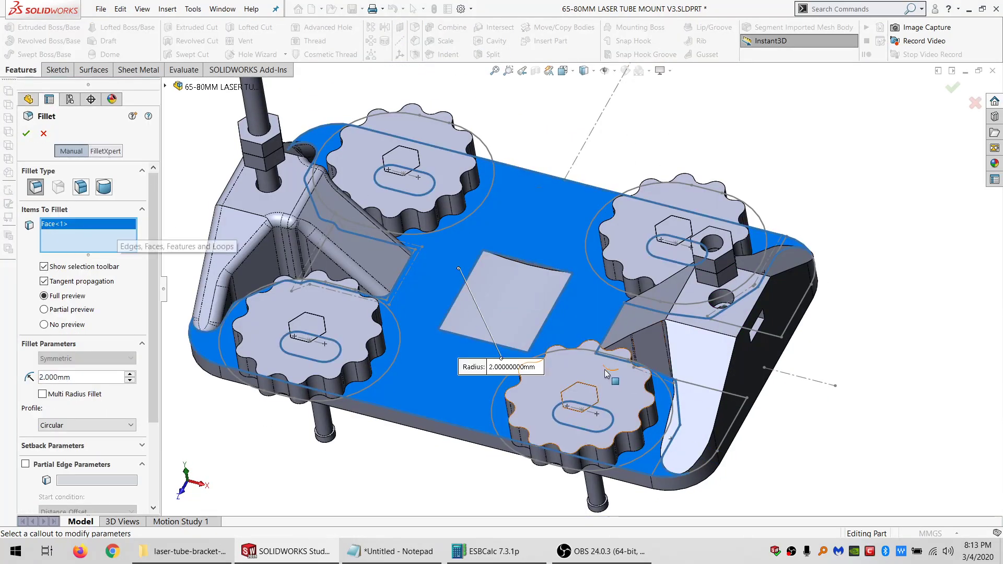
pyautogui.rightClick(87, 240)
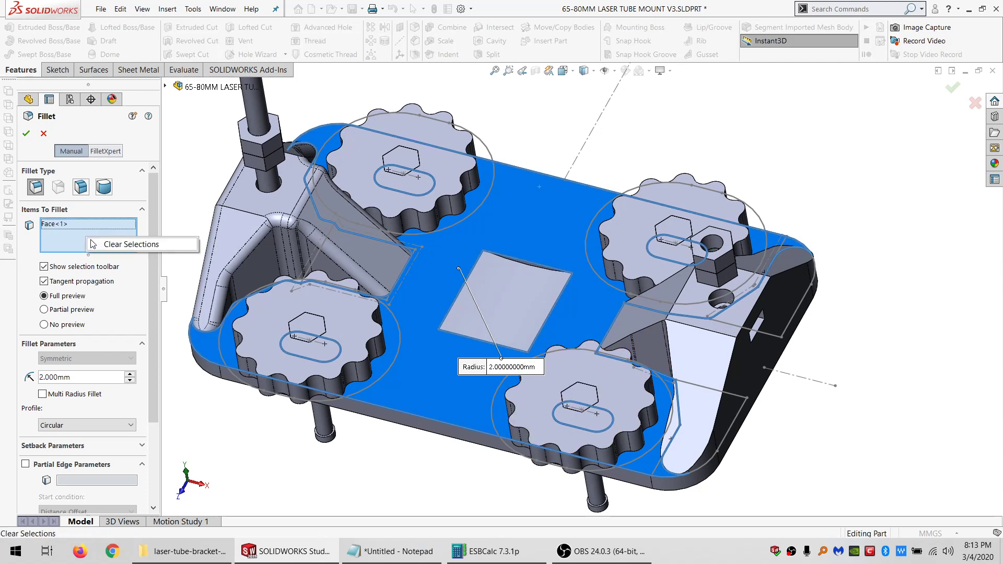
pyautogui.click(131, 244)
# - Try selecting the two sloped edges of the short-bolt block's inner ramp and an adjoining side-ramp edge for a 2 mm fillet
pyautogui.click(650, 326)
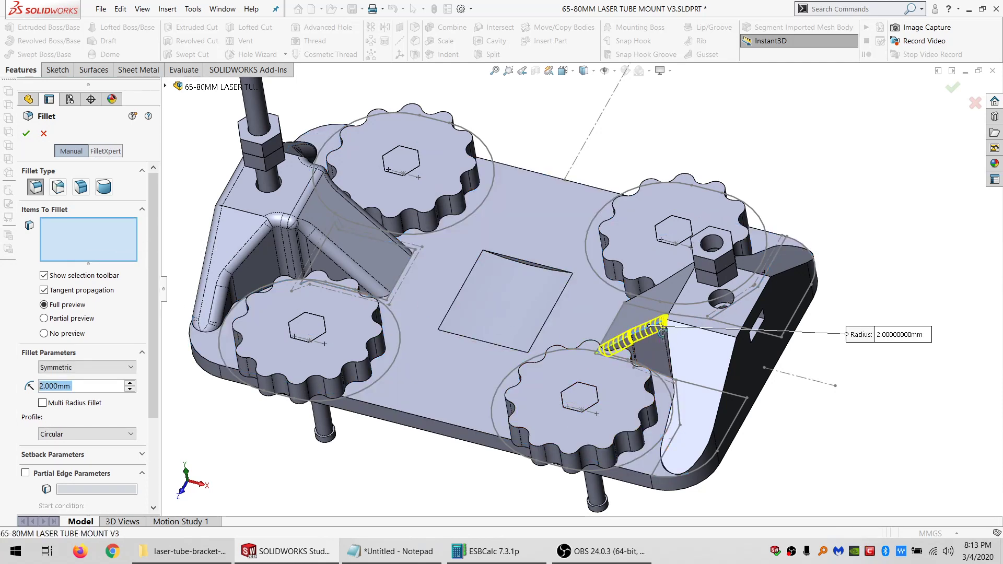
pyautogui.moveTo(651, 326); pyautogui.dragTo(710, 378, button='middle')
pyautogui.click(657, 255)
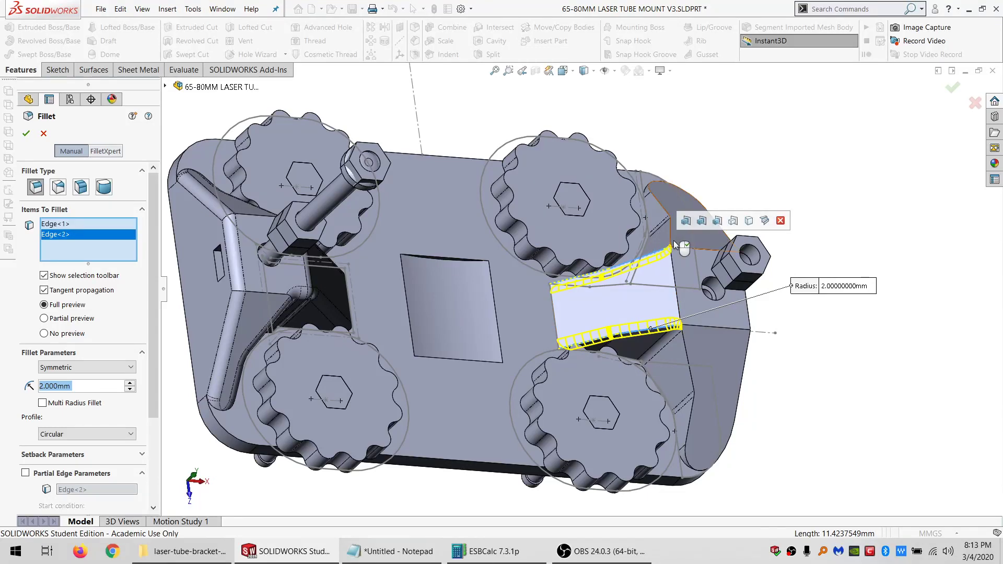
pyautogui.click(667, 253)
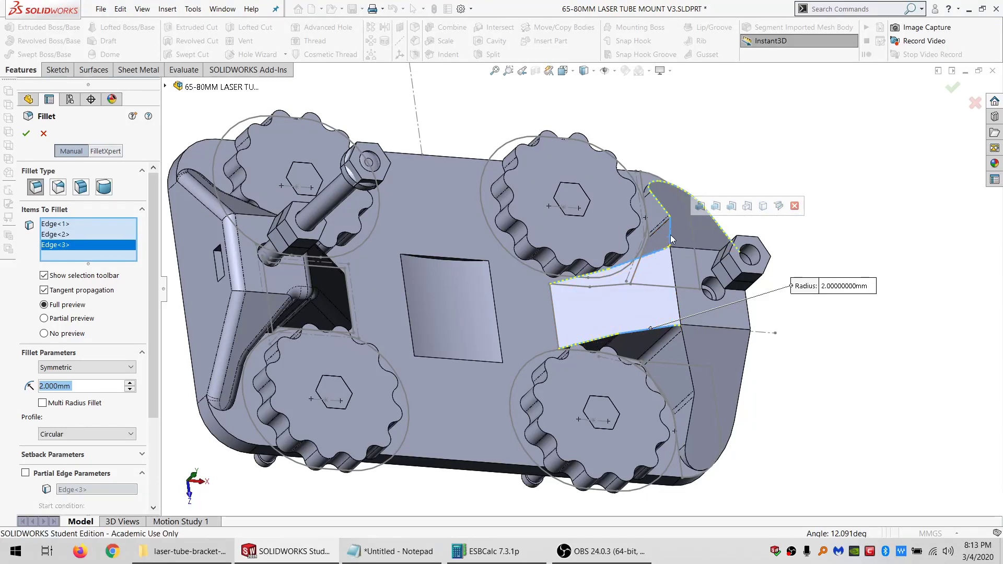
pyautogui.click(671, 239)
pyautogui.scroll(-5, 676, 255)
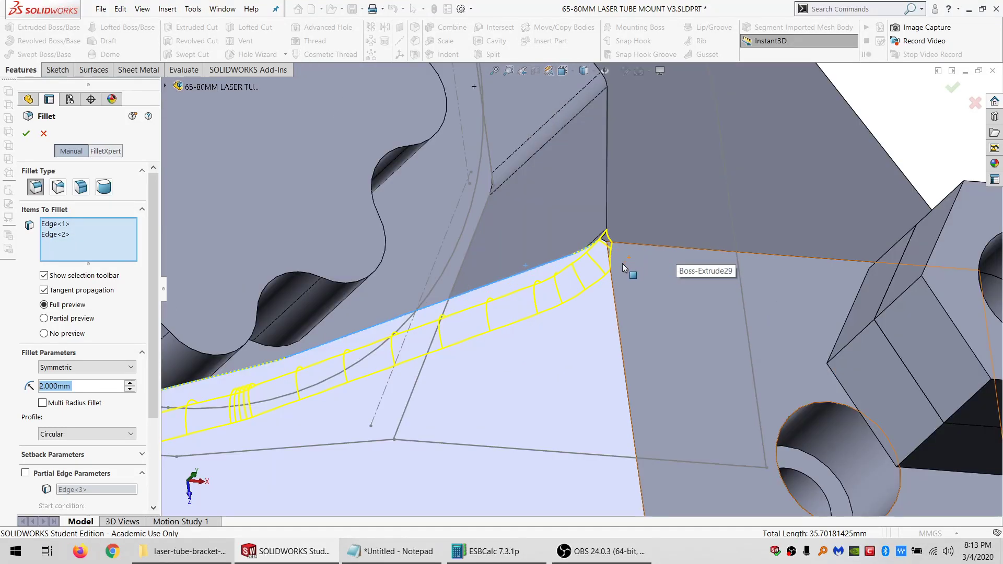
# - Try adding the chain of knob-side edges and the rounded end of the adjoining side ramp to the fillet, and cancel it
pyautogui.moveTo(622, 263); pyautogui.dragTo(613, 231, button='middle')
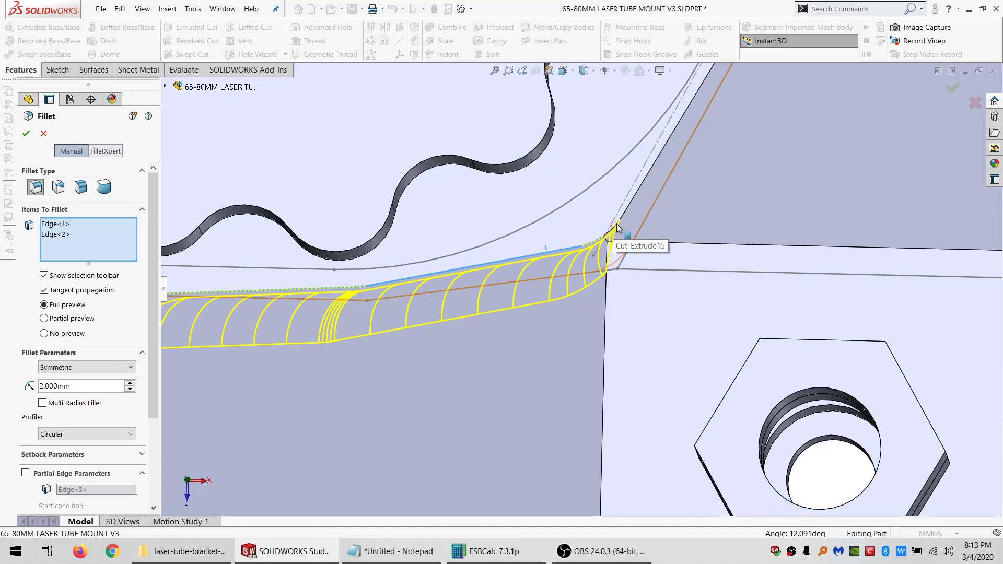
pyautogui.click(618, 224)
pyautogui.click(625, 213)
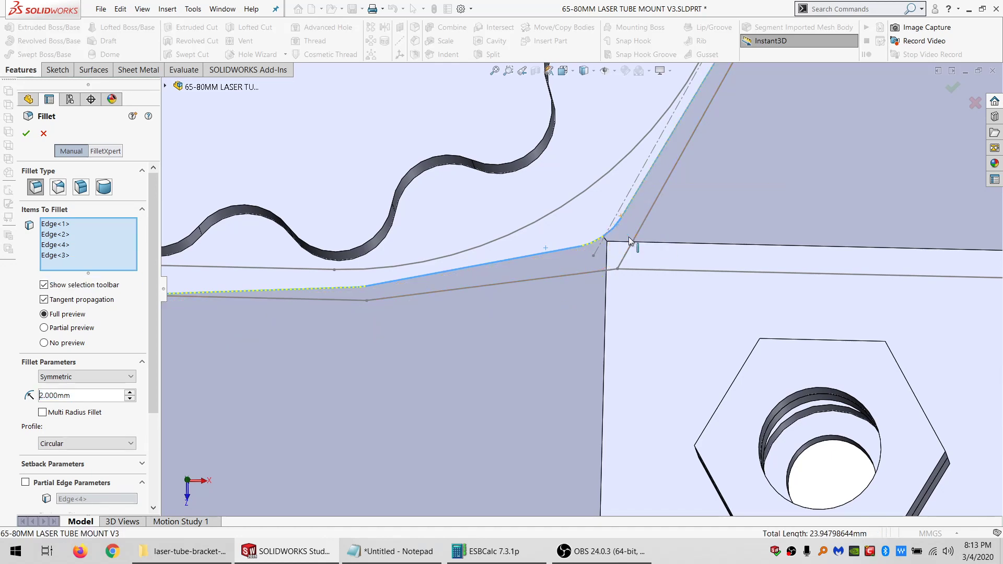
pyautogui.scroll(6, 635, 254)
pyautogui.scroll(-5, 635, 253)
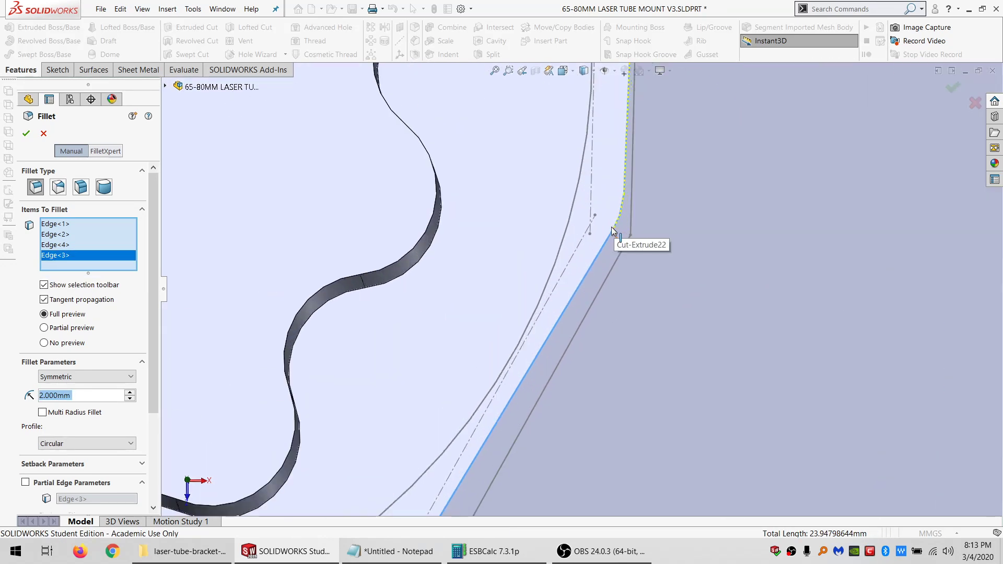
pyautogui.click(621, 223)
pyautogui.click(627, 190)
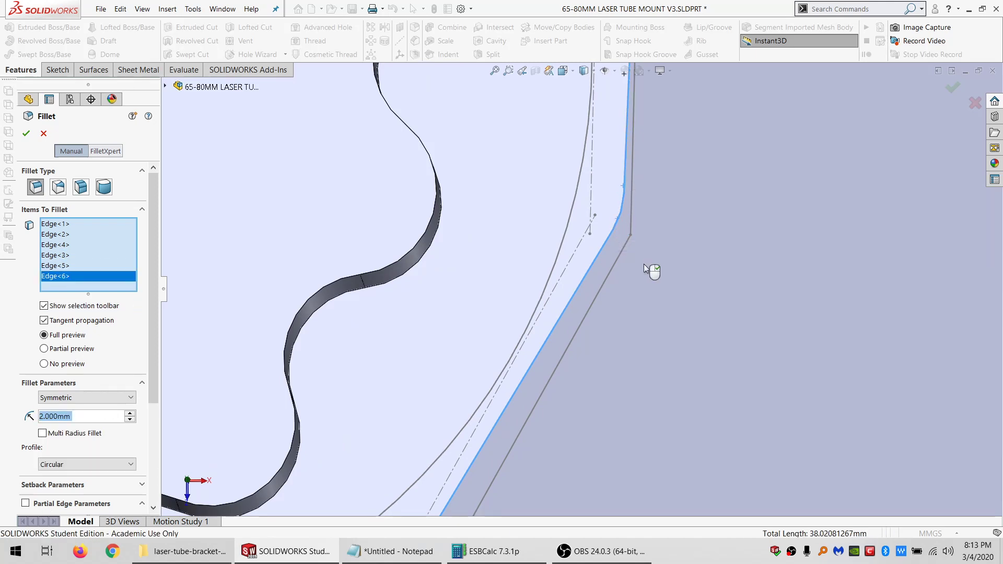
pyautogui.scroll(5, 649, 270)
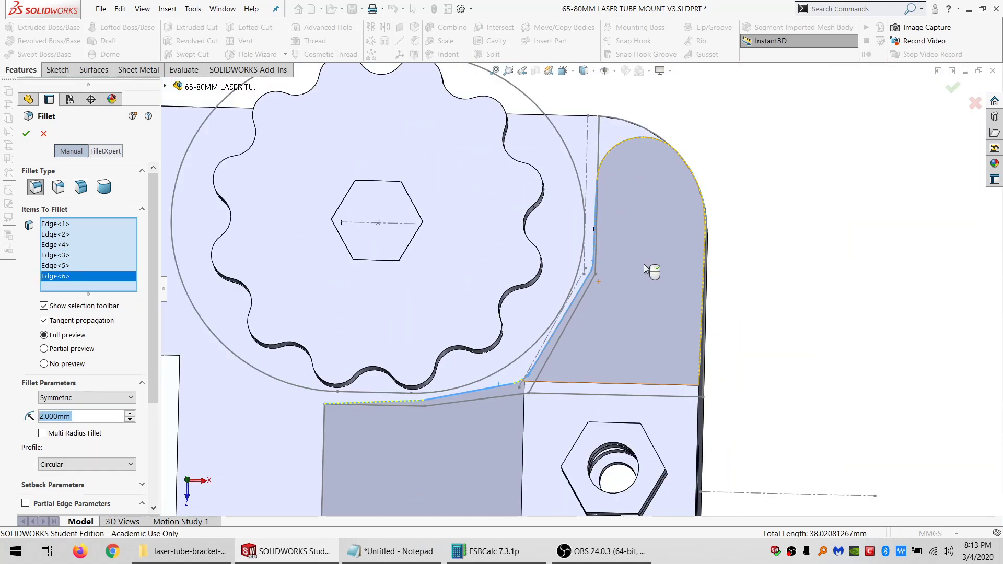
pyautogui.click(604, 157)
pyautogui.scroll(10, 578, 270)
pyautogui.moveTo(578, 270); pyautogui.dragTo(246, 230, button='middle')
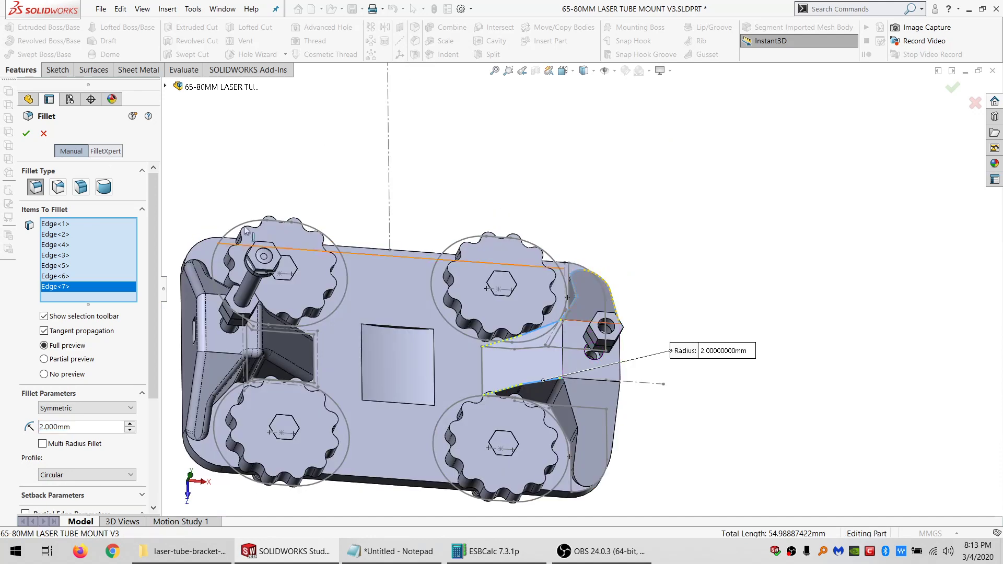
pyautogui.click(45, 133)
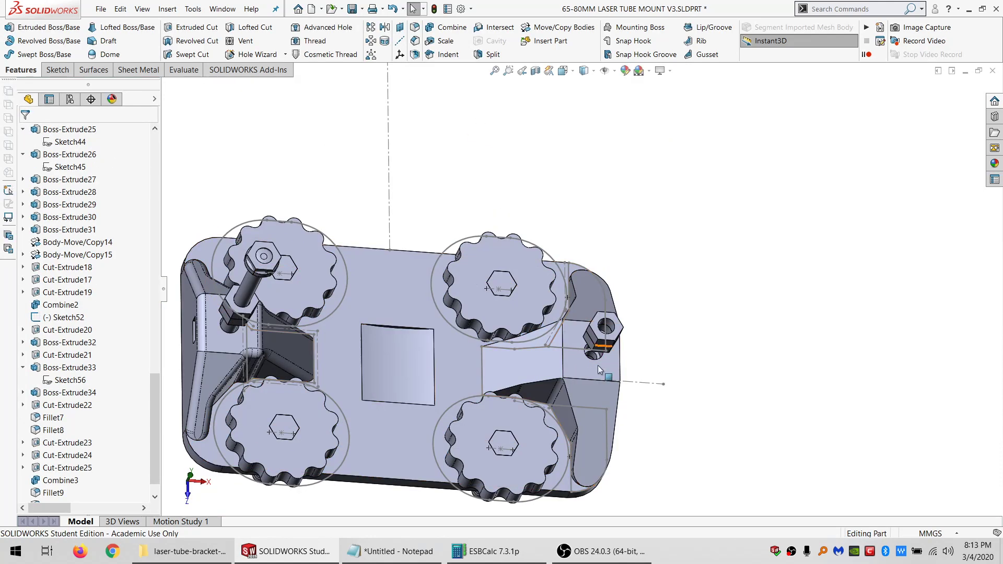
# - Fillet the two long sloped edges of the short-bolt block's inner ramp with a 2 mm radius
pyautogui.scroll(-2, 571, 476)
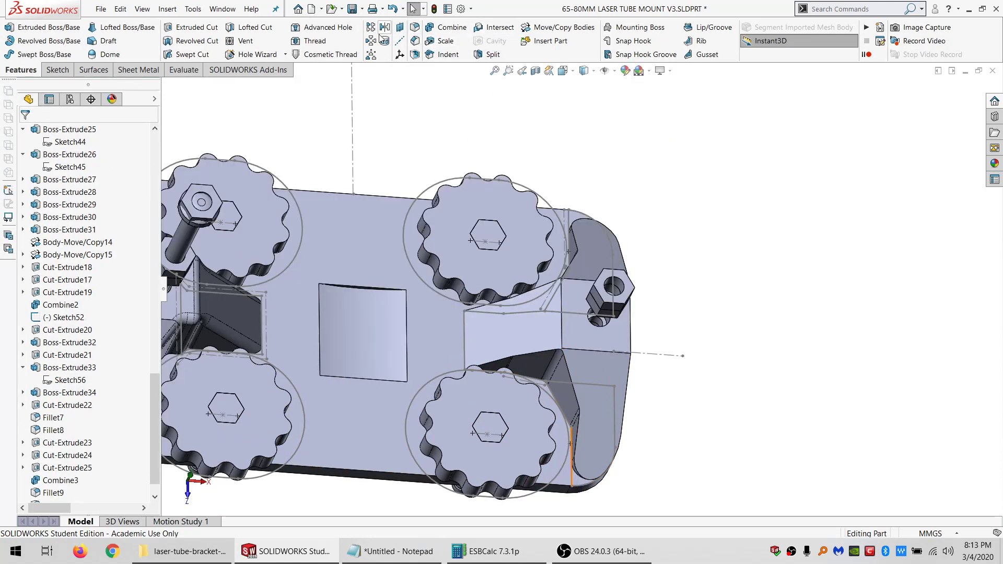
pyautogui.press('Return')
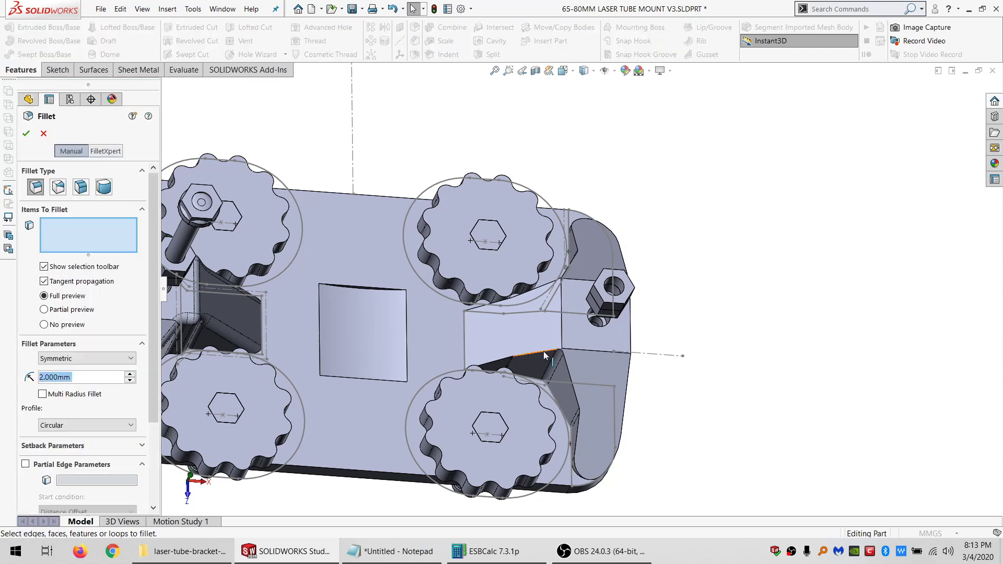
pyautogui.click(547, 351)
pyautogui.click(541, 290)
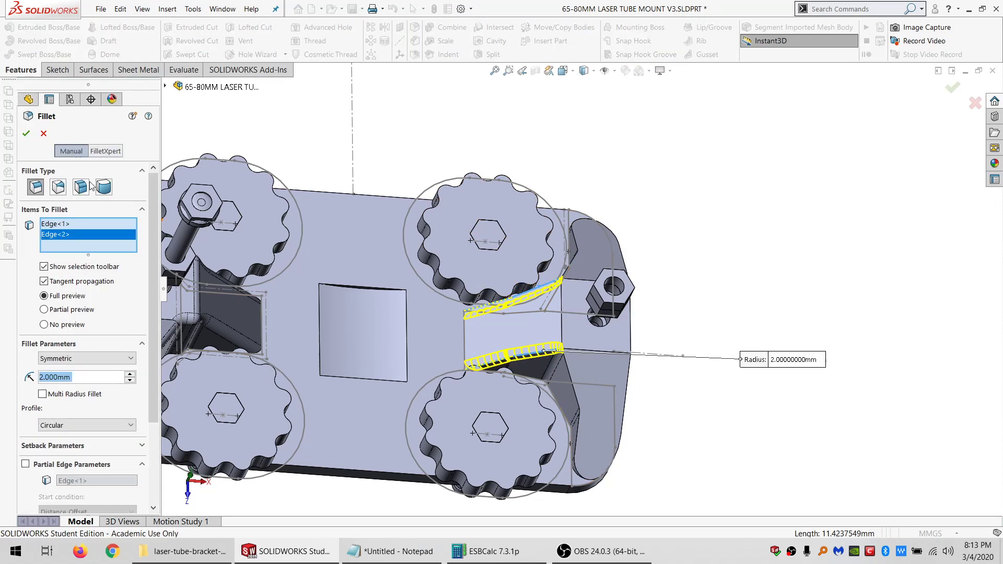
pyautogui.press('Return')
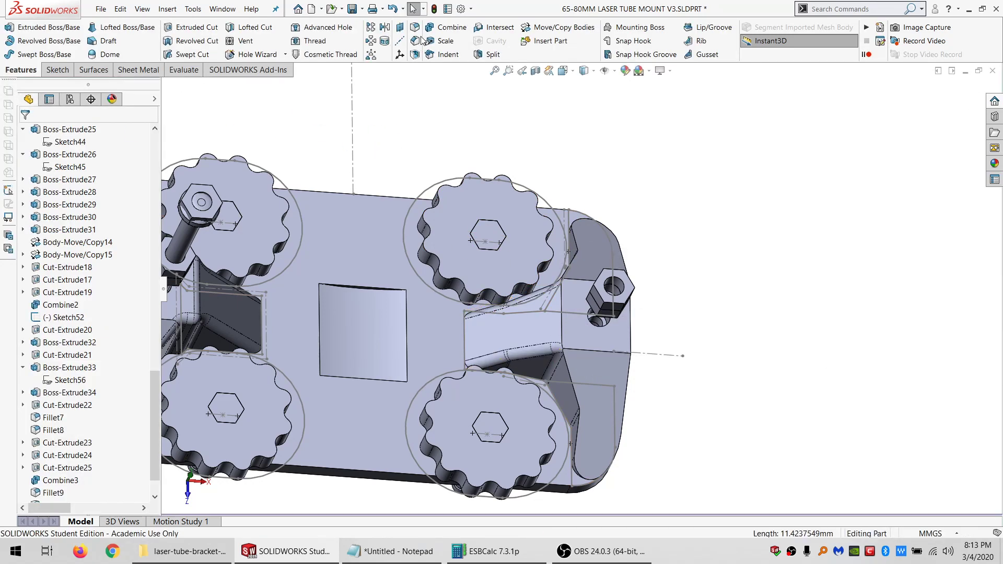
# - Try to round the knob-side edge of the short-bolt block's side ramp with a 2 mm fillet
pyautogui.press('Return')
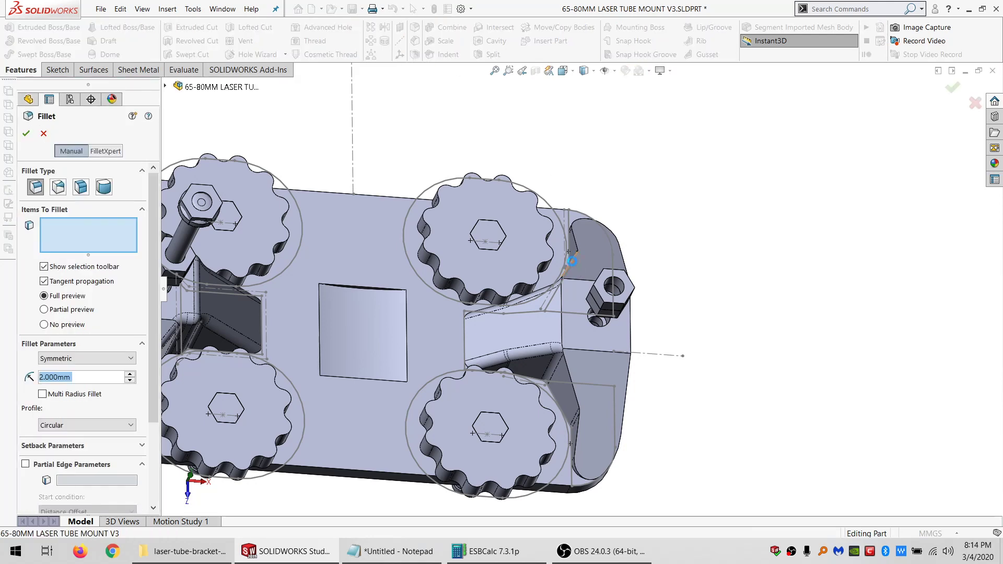
pyautogui.click(574, 262)
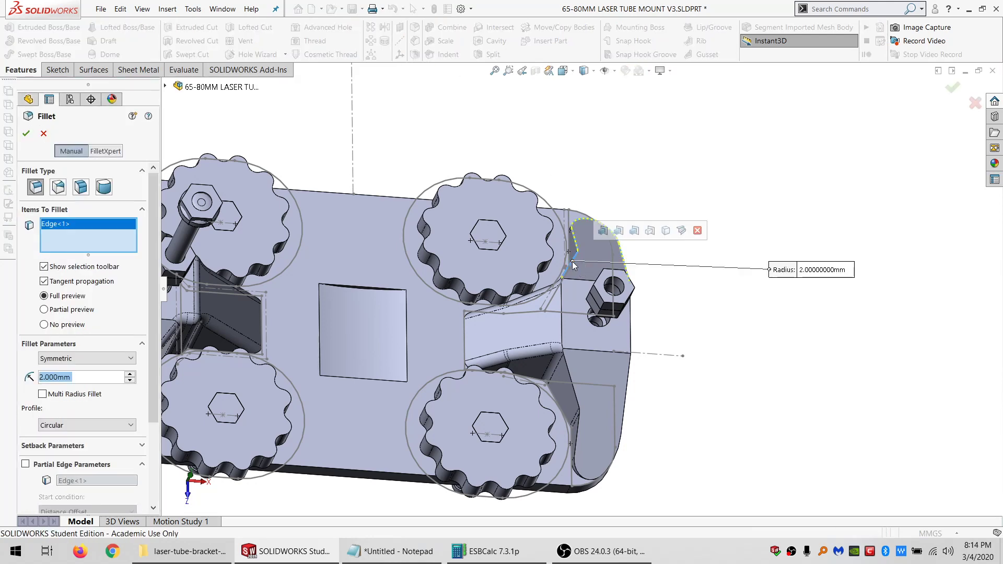
pyautogui.click(26, 134)
pyautogui.click(377, 84)
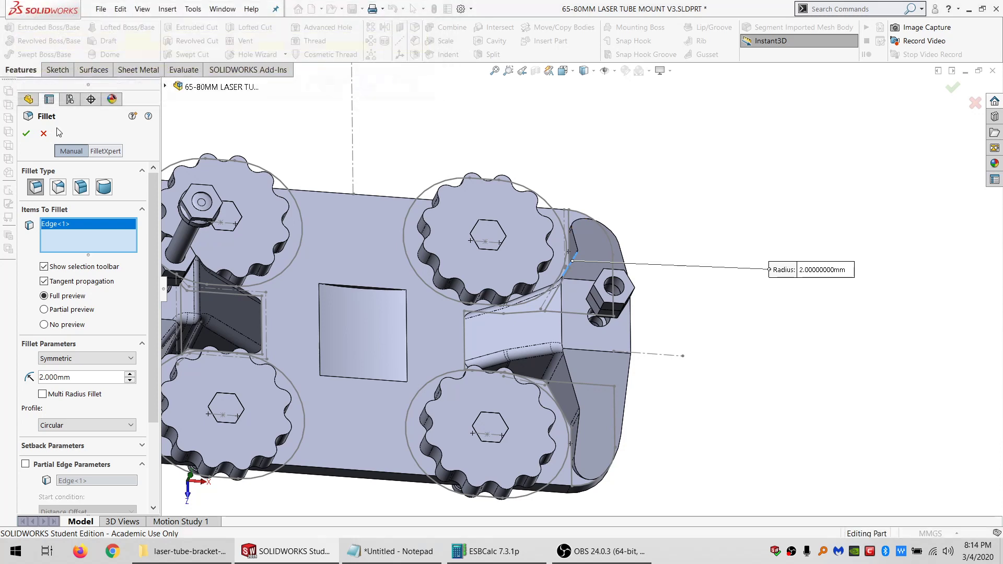
pyautogui.click(44, 133)
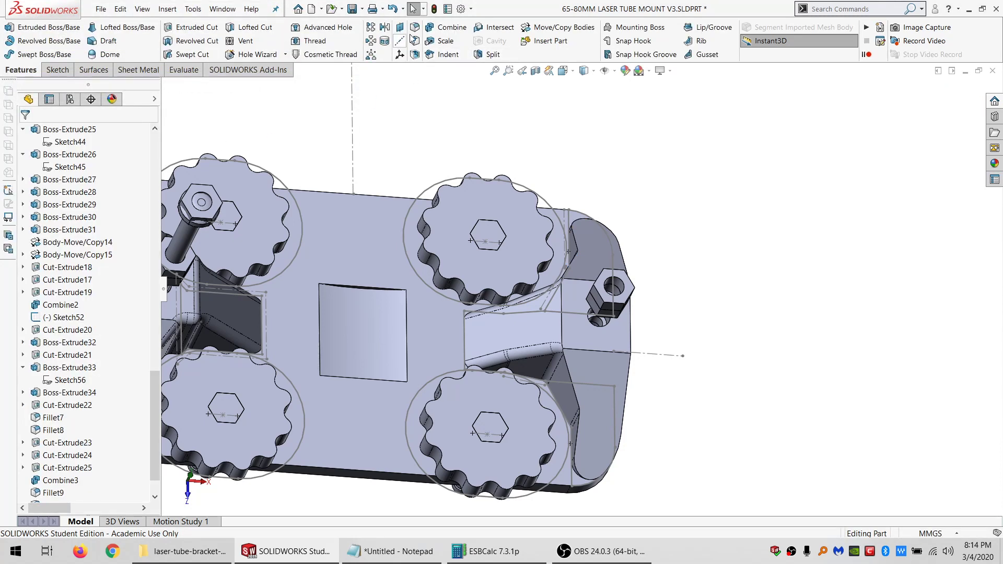
# - Fillet the chain of outer edges around the short-bolt block's end face with a 2 mm radius, without tangent propagation
pyautogui.hotkey('ctrl', '7')
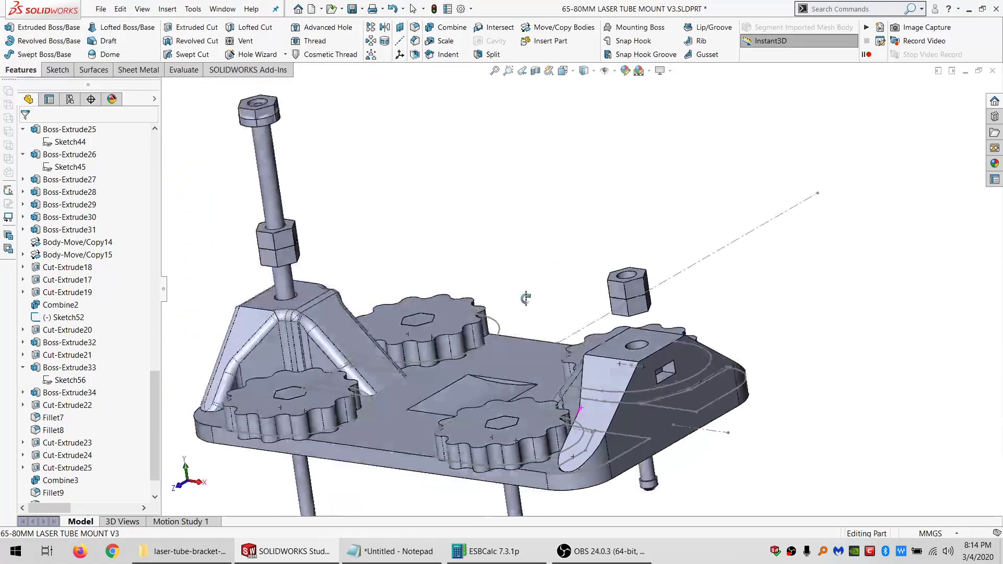
pyautogui.moveTo(512, 324)
pyautogui.mouseDown(button='middle')
pyautogui.moveTo(530, 293)
pyautogui.moveTo(512, 320)
pyautogui.mouseUp(button='middle')
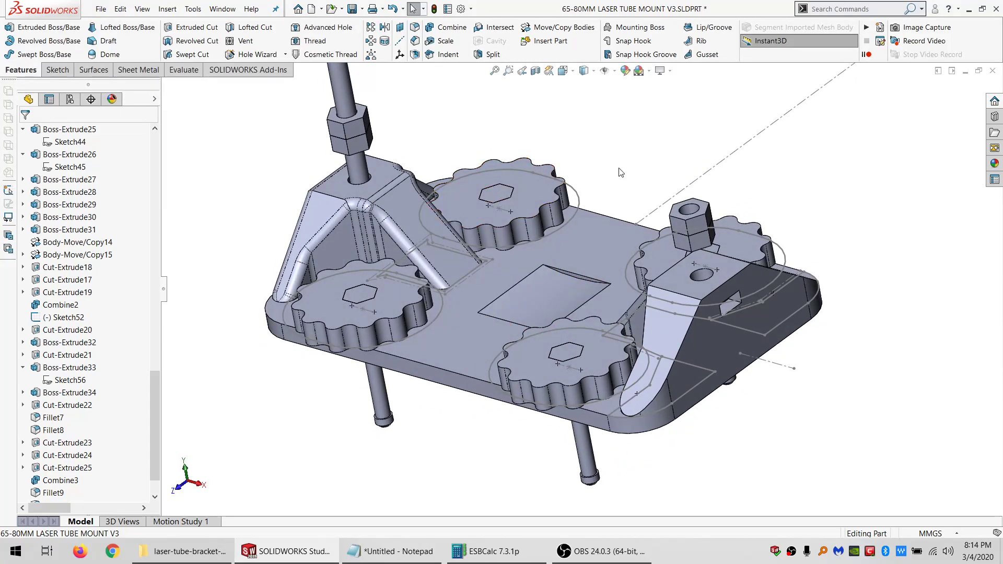
pyautogui.click(688, 328)
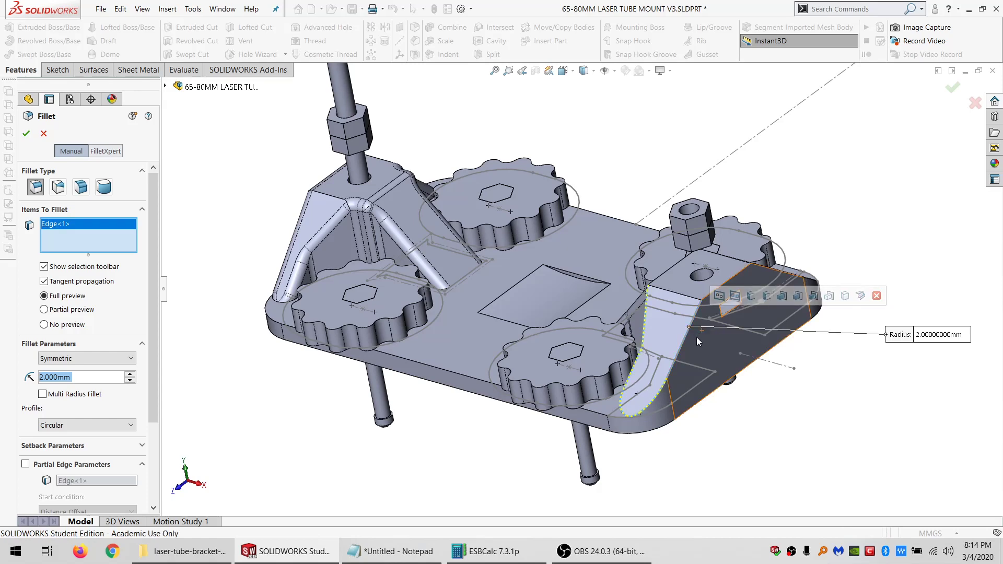
pyautogui.click(58, 281)
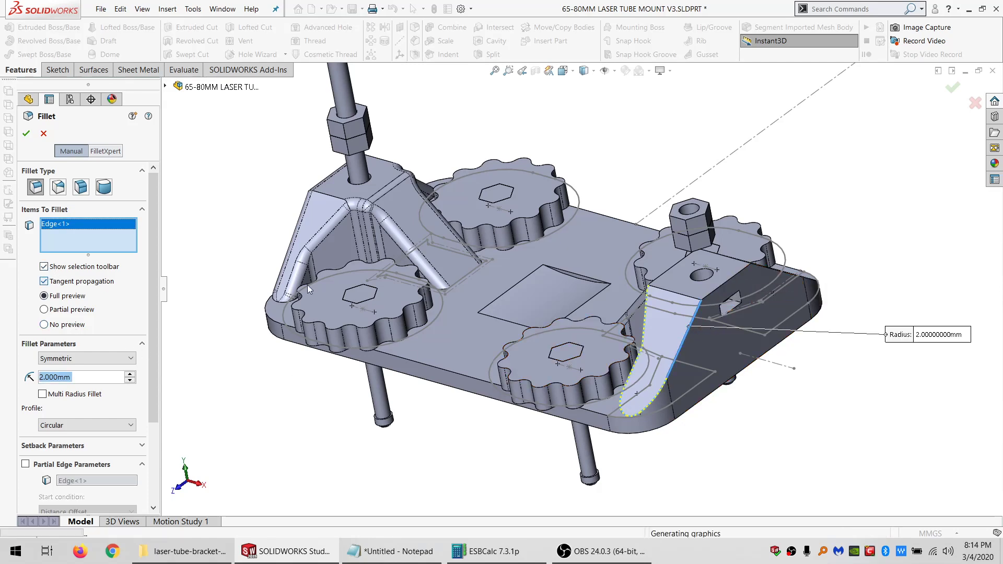
pyautogui.click(719, 287)
pyautogui.moveTo(754, 284); pyautogui.dragTo(725, 303, button='middle')
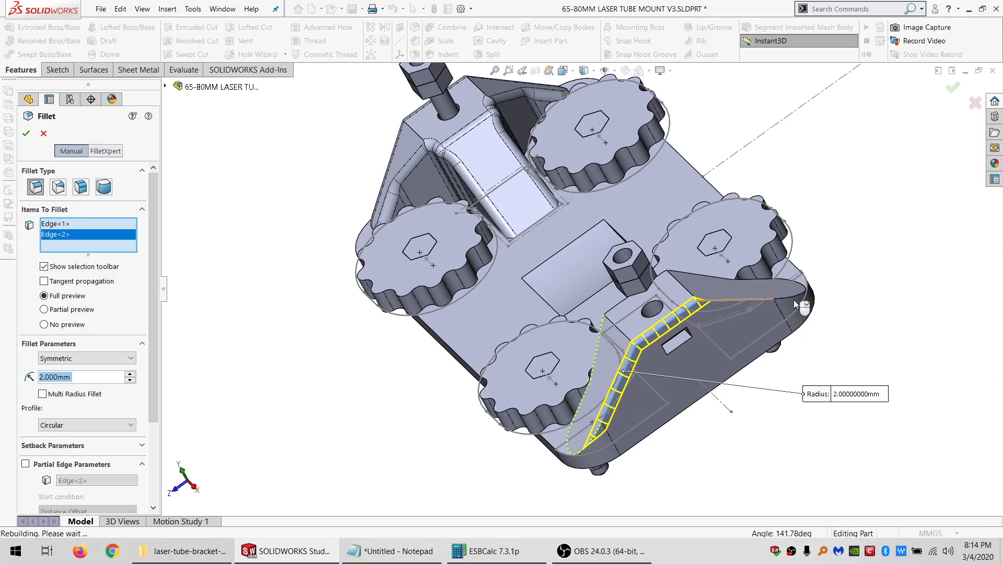
pyautogui.click(794, 300)
pyautogui.click(742, 300)
pyautogui.moveTo(660, 415); pyautogui.dragTo(560, 433, button='middle')
pyautogui.click(597, 438)
pyautogui.click(570, 415)
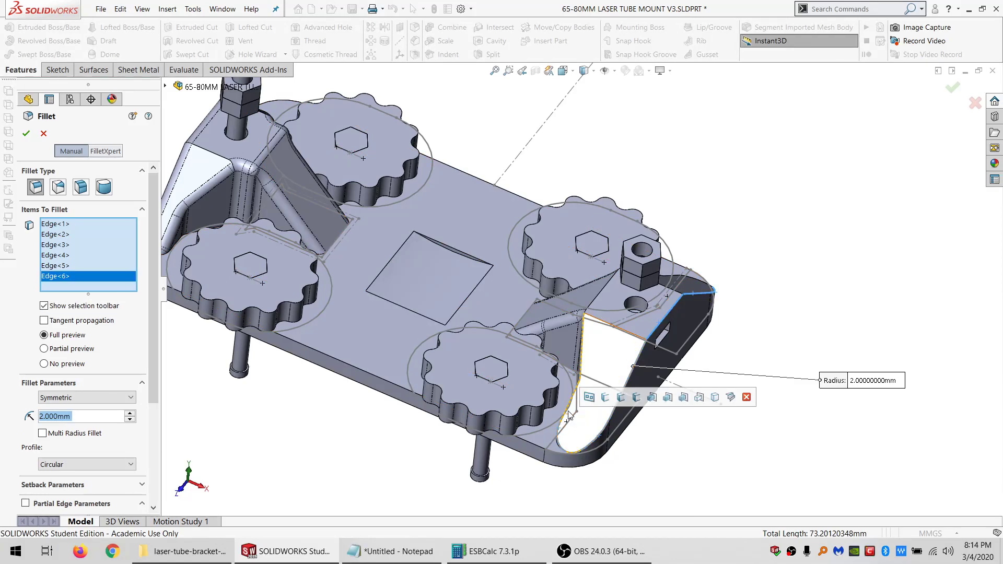
pyautogui.press('Delete')
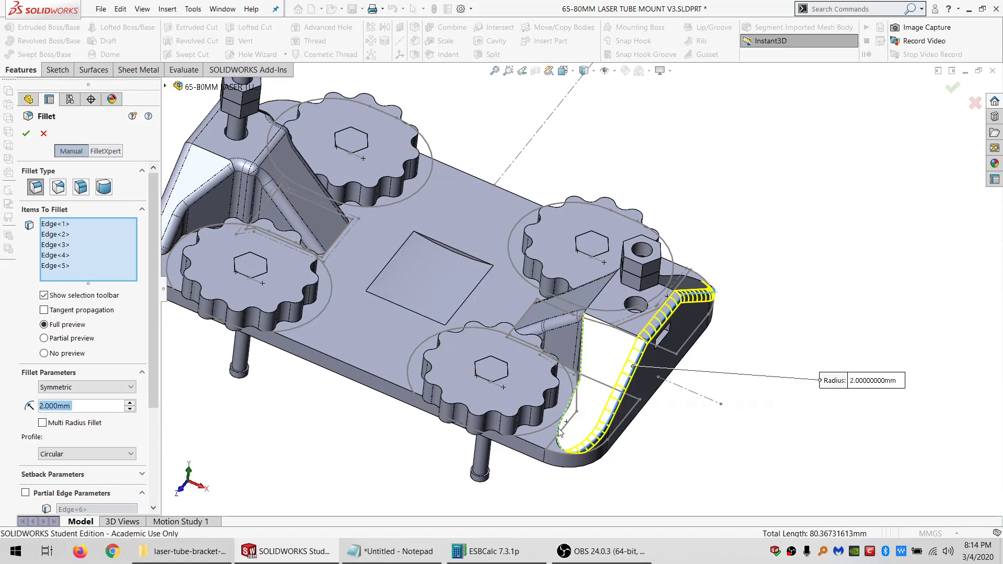
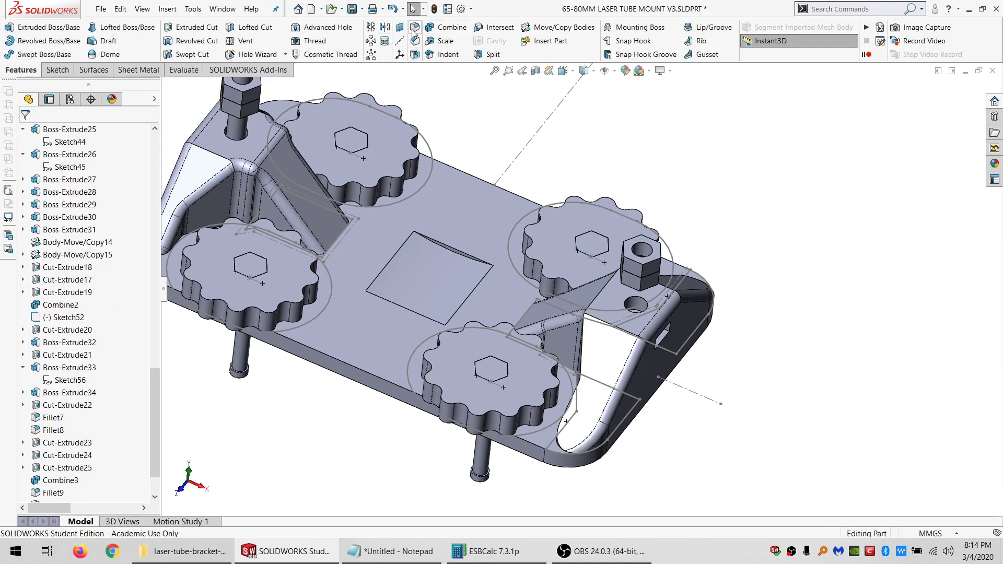
# - Try selecting the knob-side edges of the short-bolt block's side ramp one by one for a 2 mm fillet, and cancel it
pyautogui.click(413, 31)
pyautogui.scroll(-2, 612, 384)
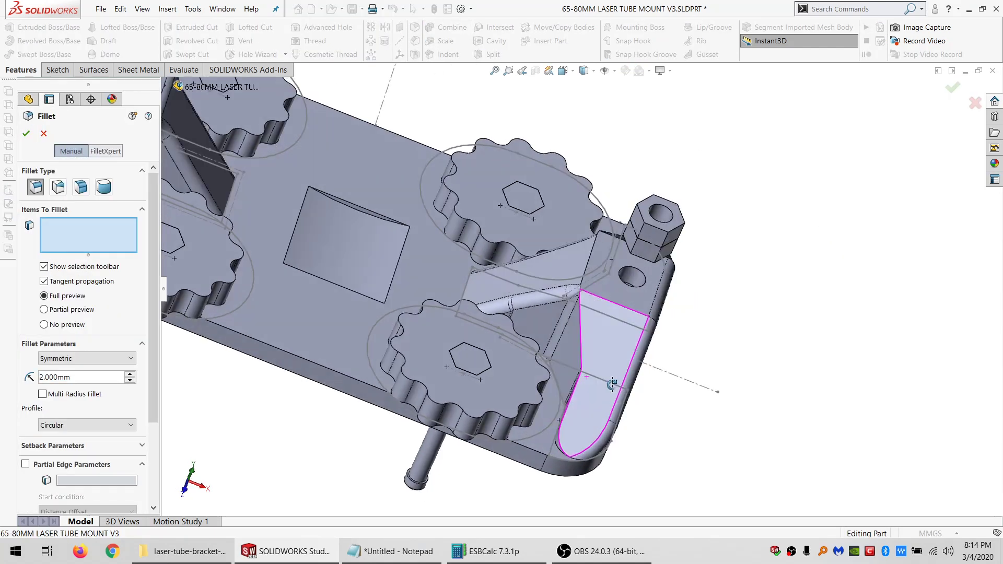
pyautogui.moveTo(613, 384); pyautogui.dragTo(542, 366, button='middle')
pyautogui.click(83, 283)
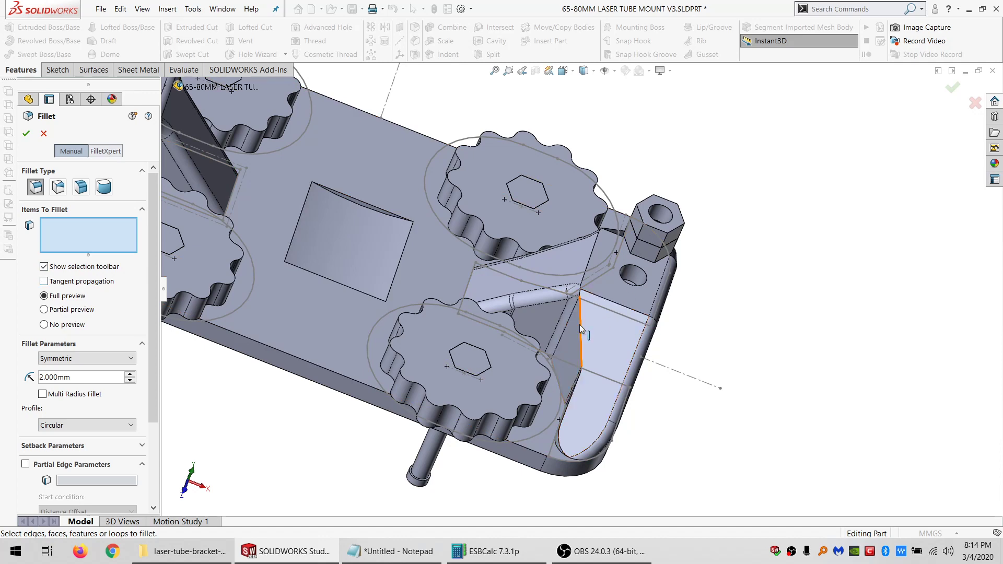
pyautogui.click(579, 325)
pyautogui.click(580, 328)
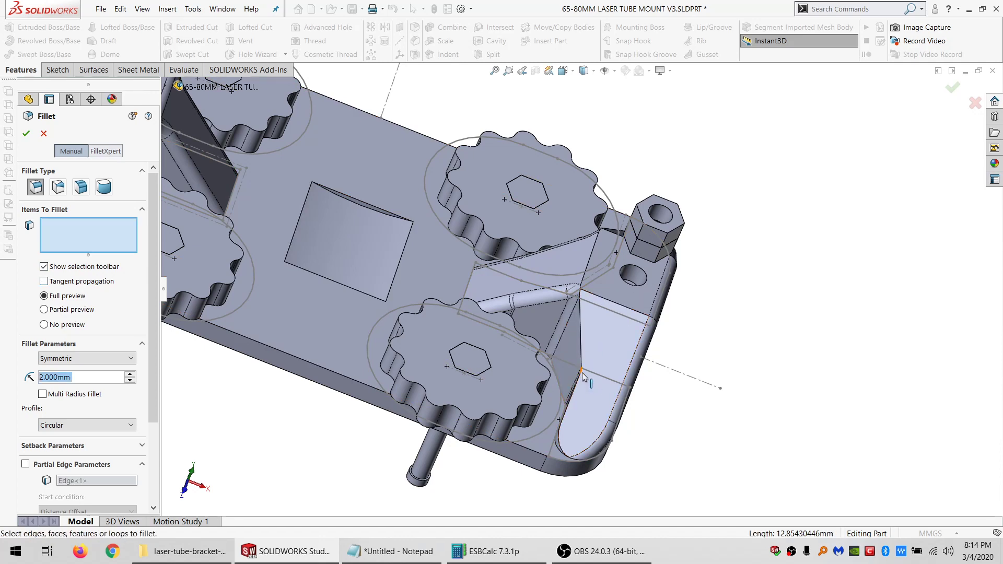
pyautogui.scroll(-3, 584, 376)
pyautogui.moveTo(612, 338); pyautogui.dragTo(635, 341, button='middle')
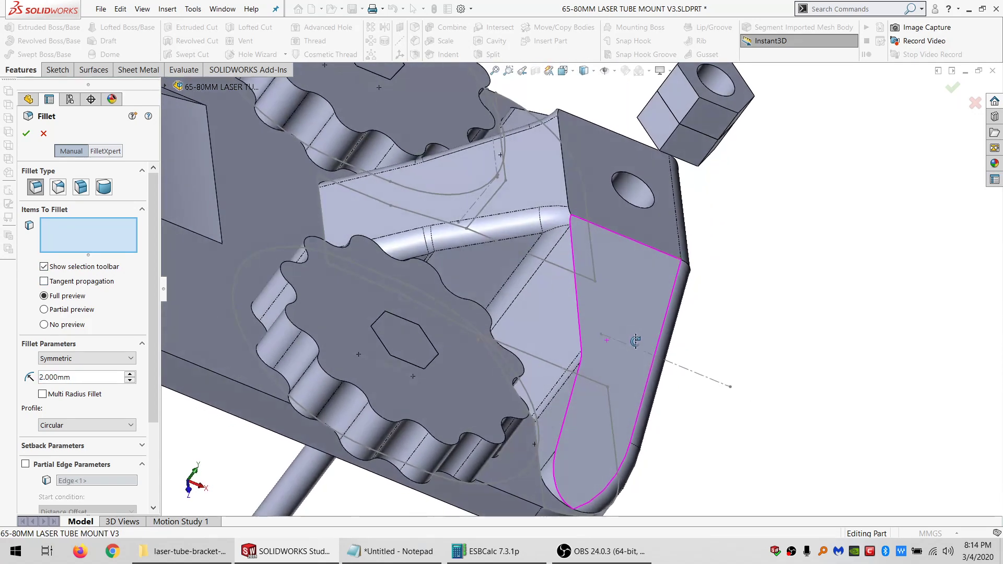
pyautogui.click(571, 225)
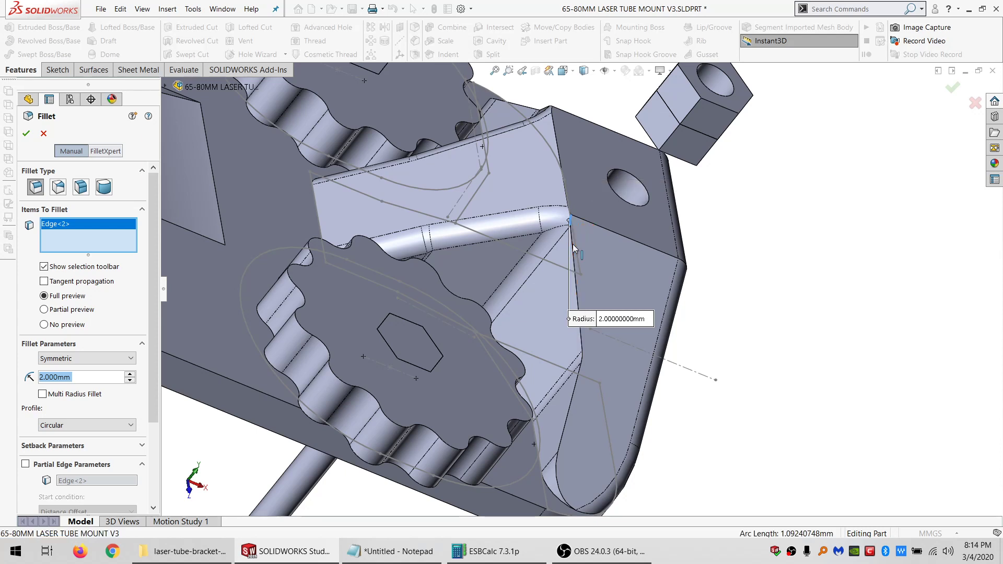
pyautogui.click(573, 243)
pyautogui.click(573, 243)
pyautogui.click(570, 217)
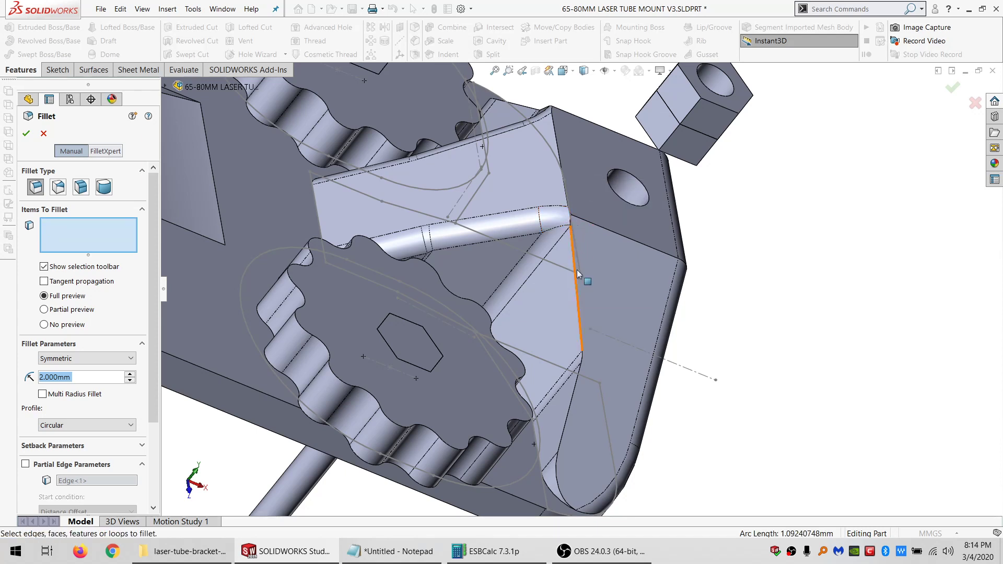
pyautogui.click(578, 377)
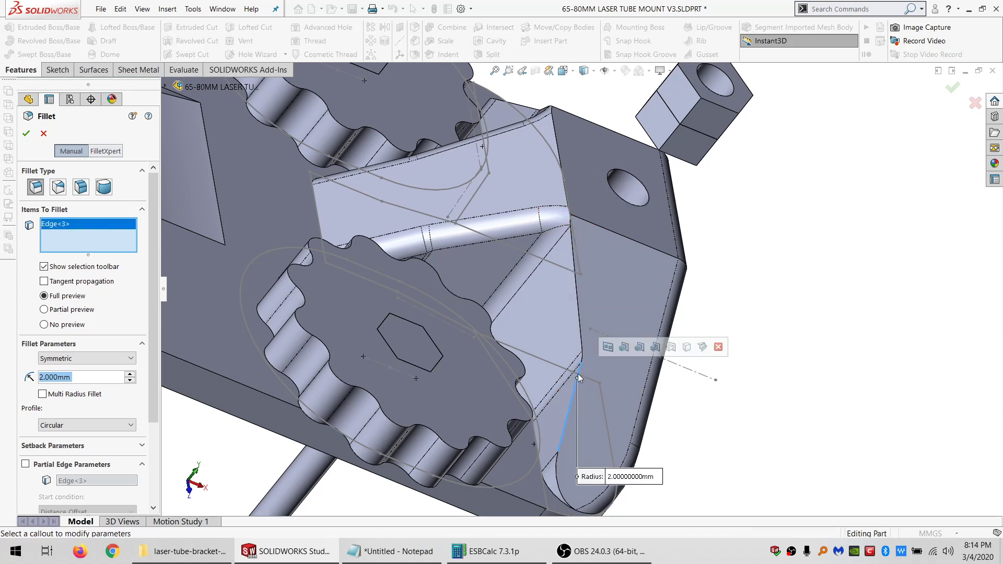
pyautogui.moveTo(575, 293)
pyautogui.mouseDown(button='middle')
pyautogui.moveTo(570, 332)
pyautogui.moveTo(560, 299)
pyautogui.mouseUp(button='middle')
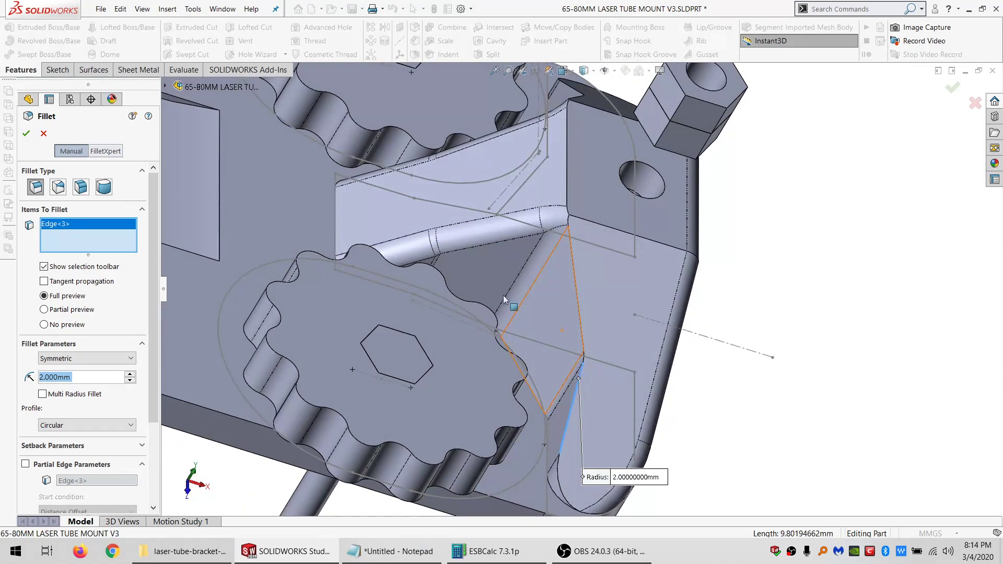
pyautogui.click(43, 133)
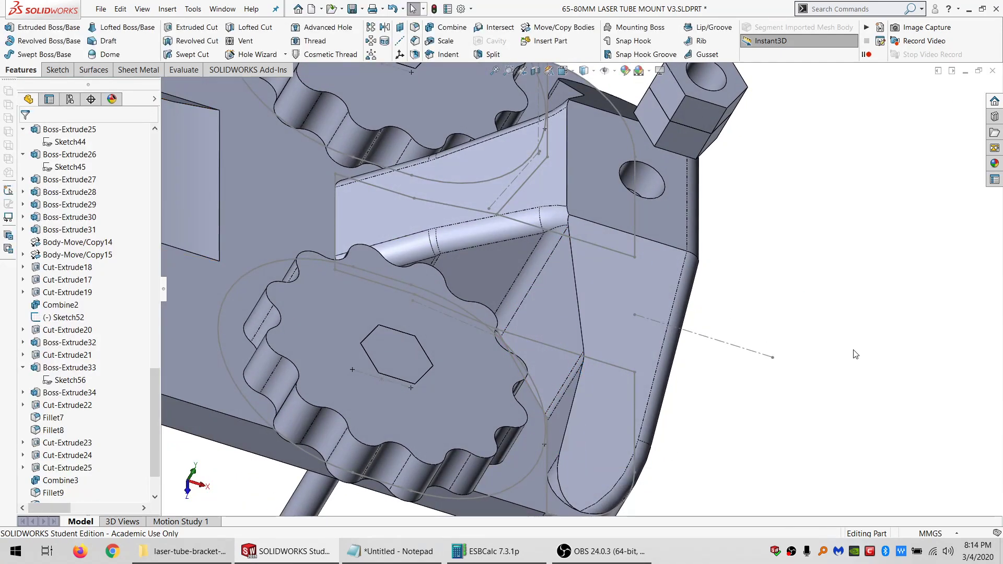
# - Show all solid bodies of the mount, including the hidden clamp ring and its hardware
pyautogui.scroll(5, 835, 306)
pyautogui.moveTo(444, 313); pyautogui.dragTo(371, 238, button='middle')
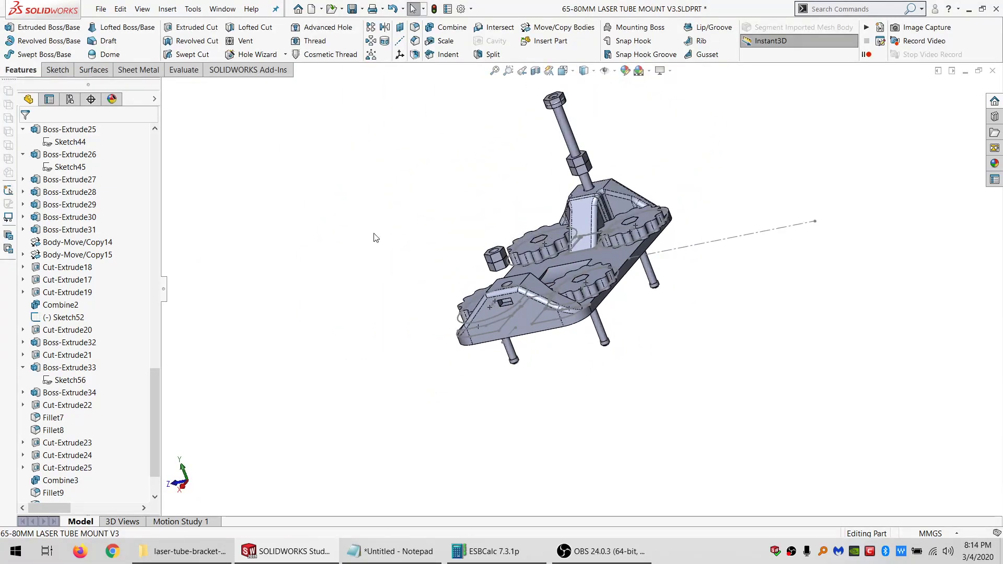
pyautogui.scroll(10, 155, 149)
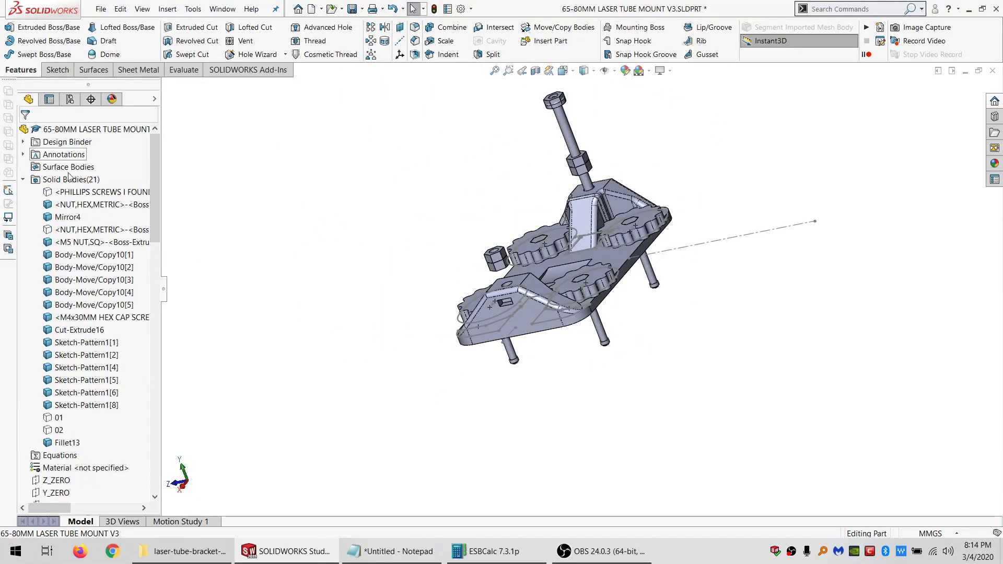
pyautogui.click(71, 179)
pyautogui.rightClick(73, 178)
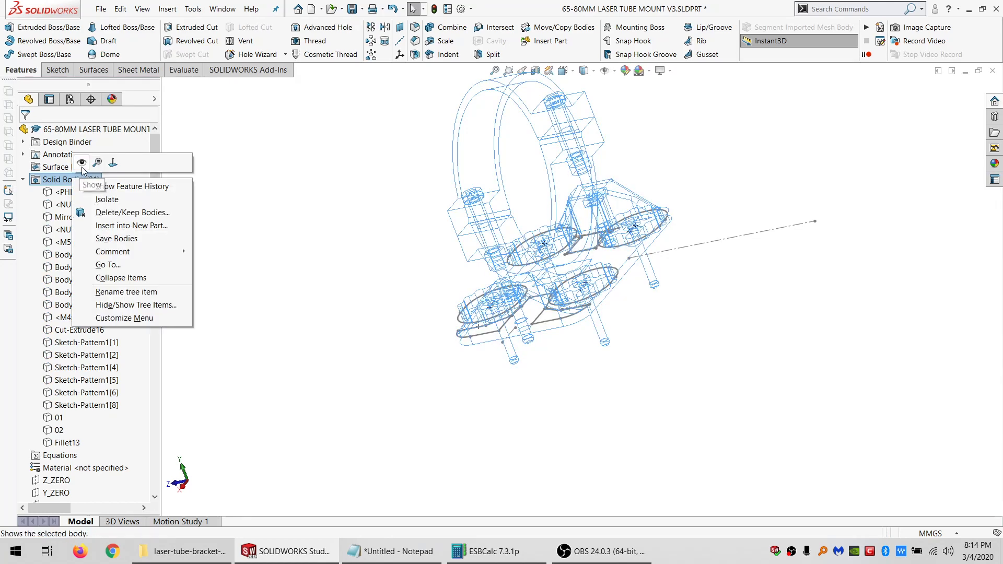
pyautogui.click(81, 162)
pyautogui.click(456, 243)
pyautogui.moveTo(483, 269); pyautogui.dragTo(547, 243, button='middle')
# - Hide Sketch52 and the knob-clearance circles of Sketch38
pyautogui.scroll(-8, 59, 435)
pyautogui.scroll(-10, 54, 435)
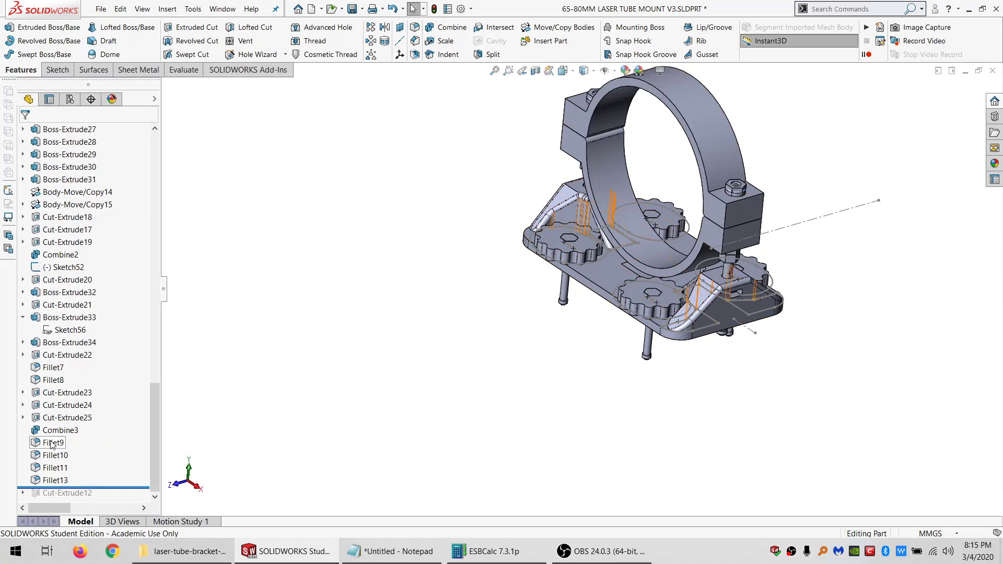
pyautogui.click(50, 267)
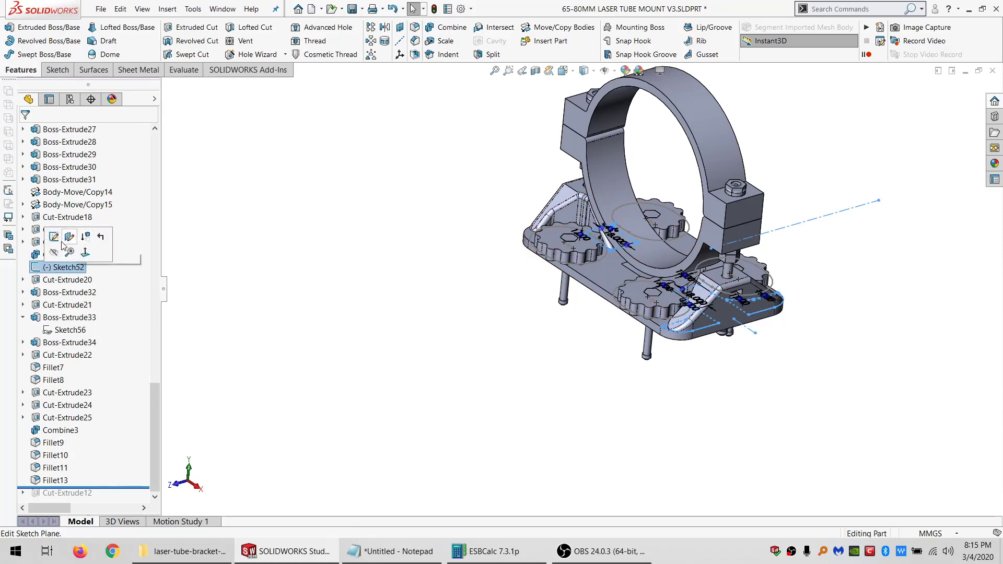
pyautogui.click(55, 251)
pyautogui.scroll(2, 53, 254)
pyautogui.scroll(4, 52, 255)
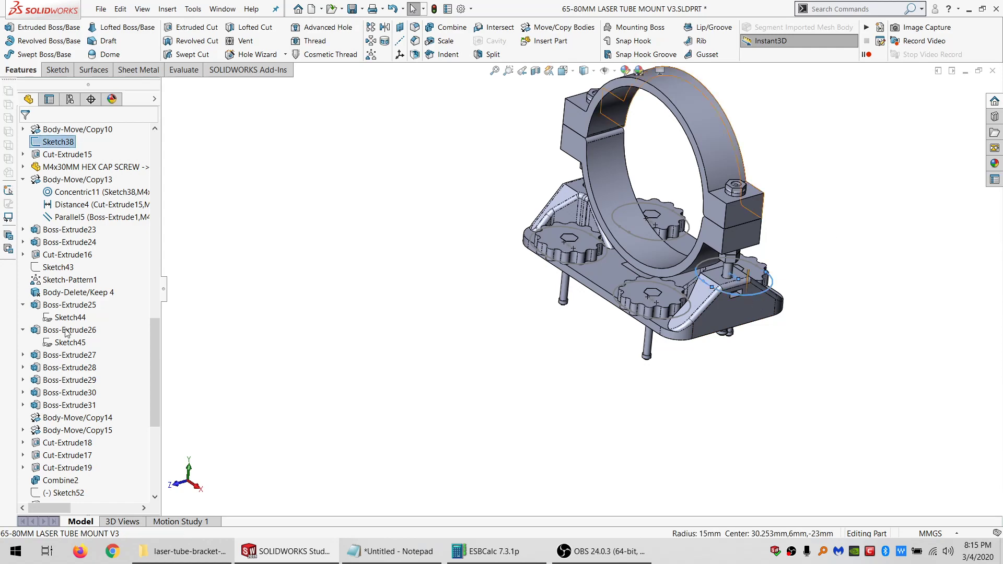
pyautogui.click(53, 144)
pyautogui.rightClick(53, 144)
pyautogui.click(381, 269)
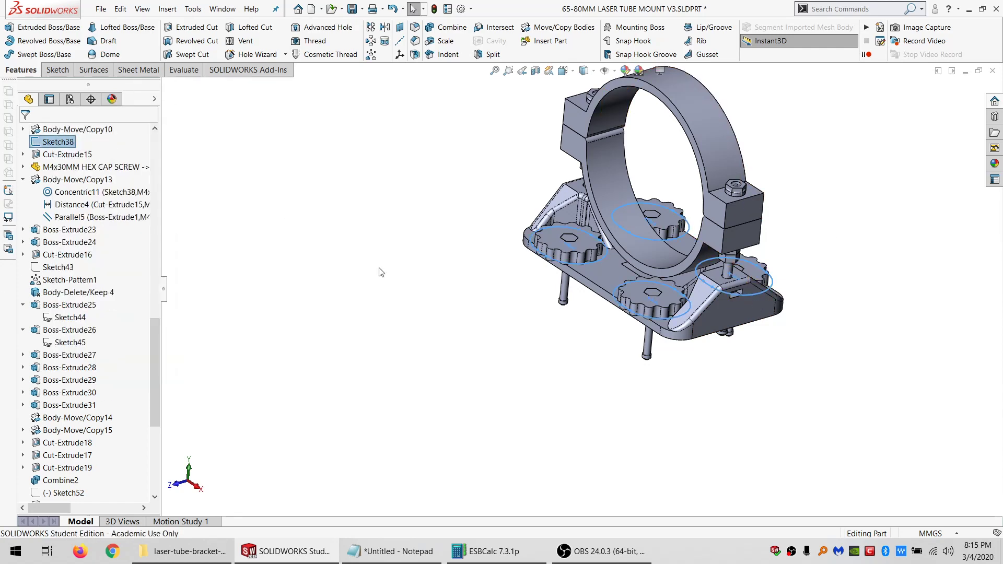
# - Examine the complete mount from several sides, including the filleted end blocks, knobs, clamp ring and clamp bolts
pyautogui.scroll(3, 616, 306)
pyautogui.scroll(-6, 622, 288)
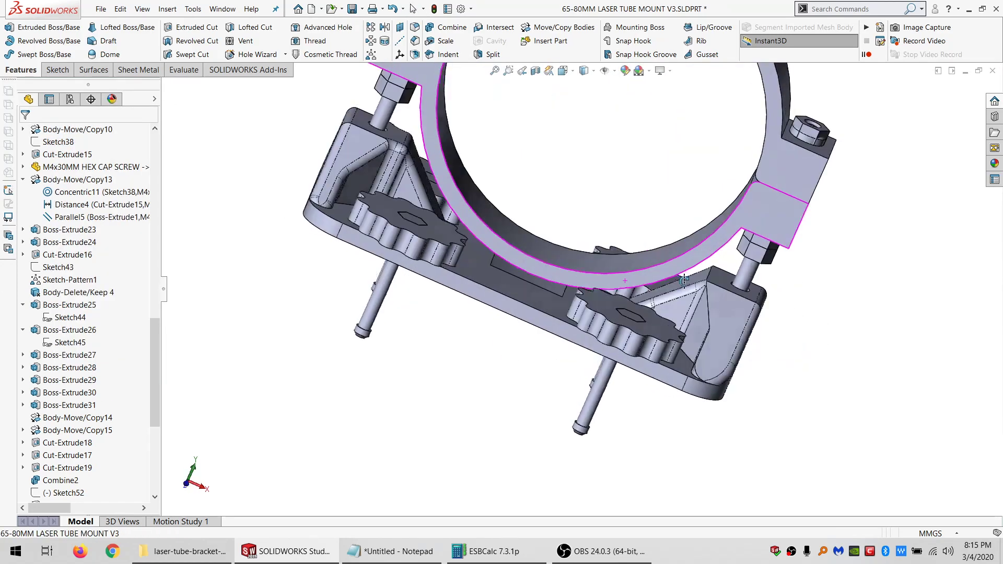
pyautogui.moveTo(625, 281)
pyautogui.mouseDown(button='middle')
pyautogui.moveTo(635, 356)
pyautogui.moveTo(675, 262)
pyautogui.moveTo(700, 297)
pyautogui.moveTo(669, 255)
pyautogui.moveTo(669, 269)
pyautogui.mouseUp(button='middle')
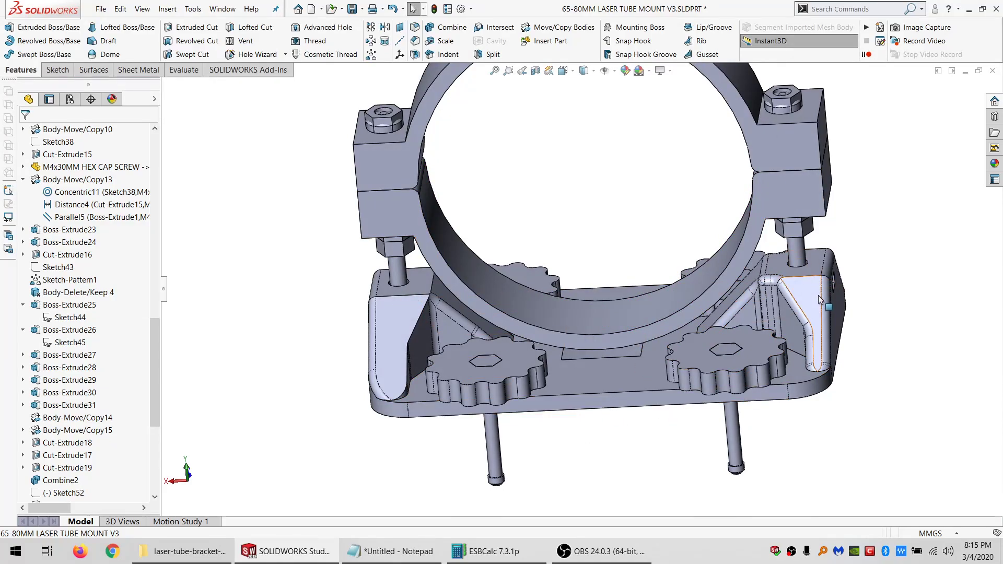
pyautogui.scroll(-3, 832, 305)
pyautogui.moveTo(836, 307)
pyautogui.mouseDown(button='middle')
pyautogui.moveTo(700, 293)
pyautogui.moveTo(846, 298)
pyautogui.mouseUp(button='middle')
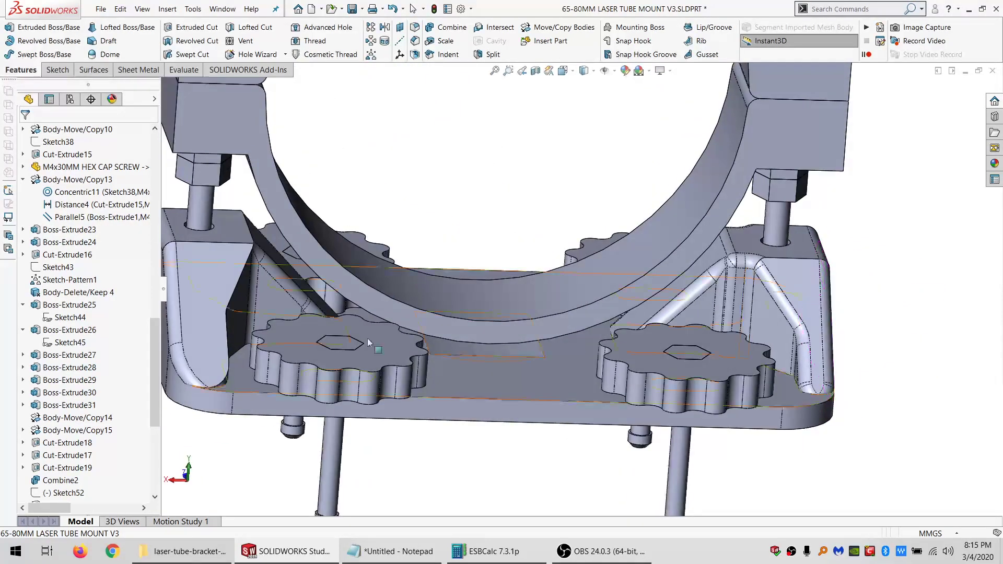
pyautogui.scroll(3, 369, 342)
pyautogui.scroll(-3, 368, 340)
pyautogui.moveTo(369, 340); pyautogui.dragTo(553, 398, button='middle')
pyautogui.scroll(5, 470, 368)
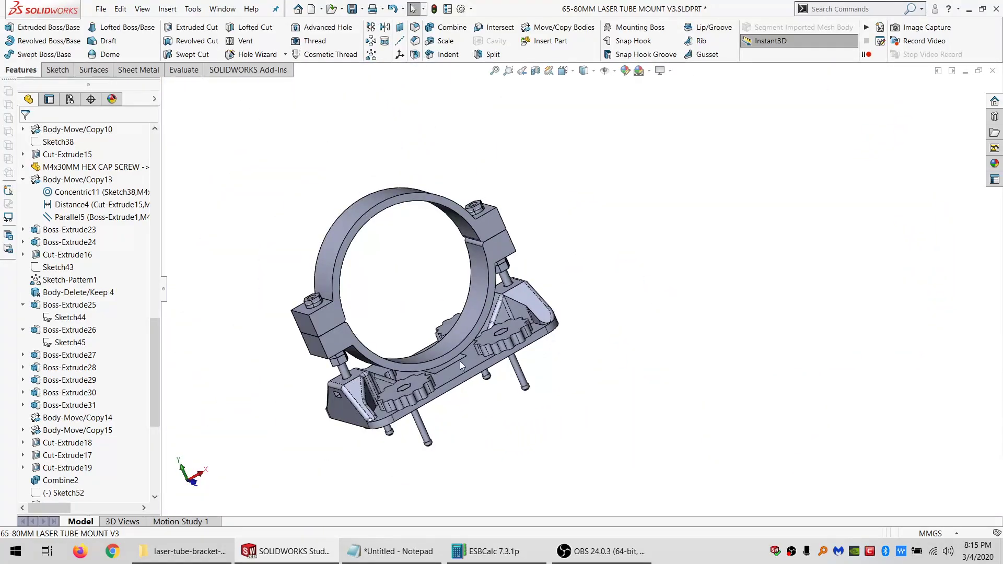
pyautogui.scroll(-4, 461, 361)
pyautogui.moveTo(429, 350); pyautogui.dragTo(435, 440, button='middle')
pyautogui.scroll(4, 366, 409)
pyautogui.scroll(-4, 366, 409)
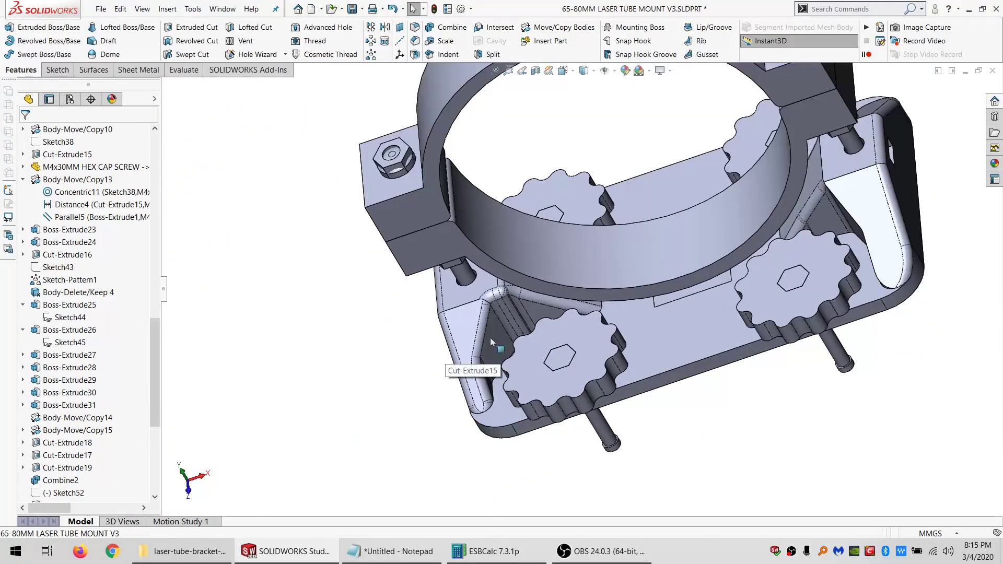
pyautogui.moveTo(491, 340); pyautogui.dragTo(656, 343, button='middle')
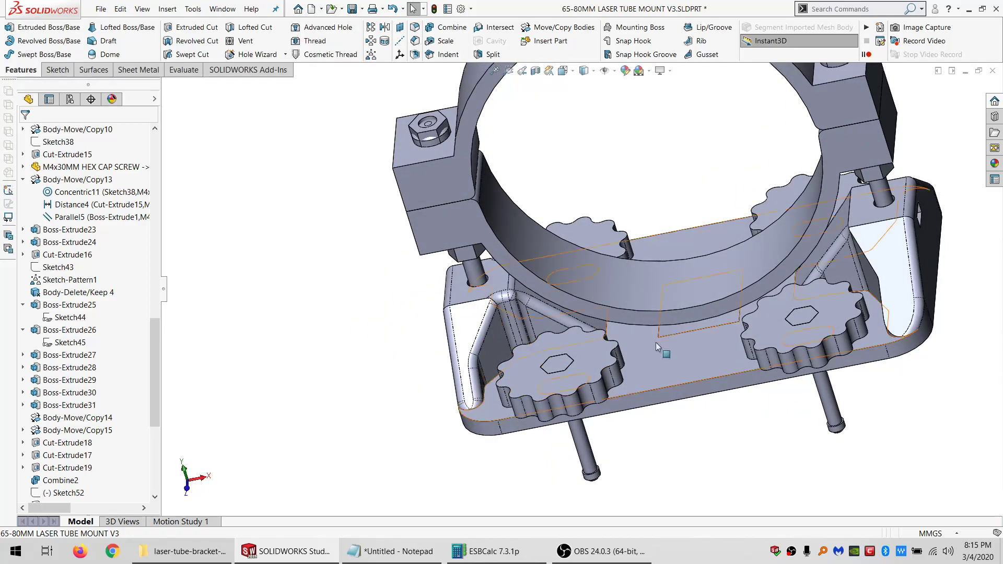
pyautogui.scroll(4, 593, 217)
pyautogui.scroll(-2, 606, 317)
pyautogui.moveTo(559, 384); pyautogui.dragTo(537, 154, button='middle')
pyautogui.moveTo(590, 406); pyautogui.dragTo(632, 556, button='middle')
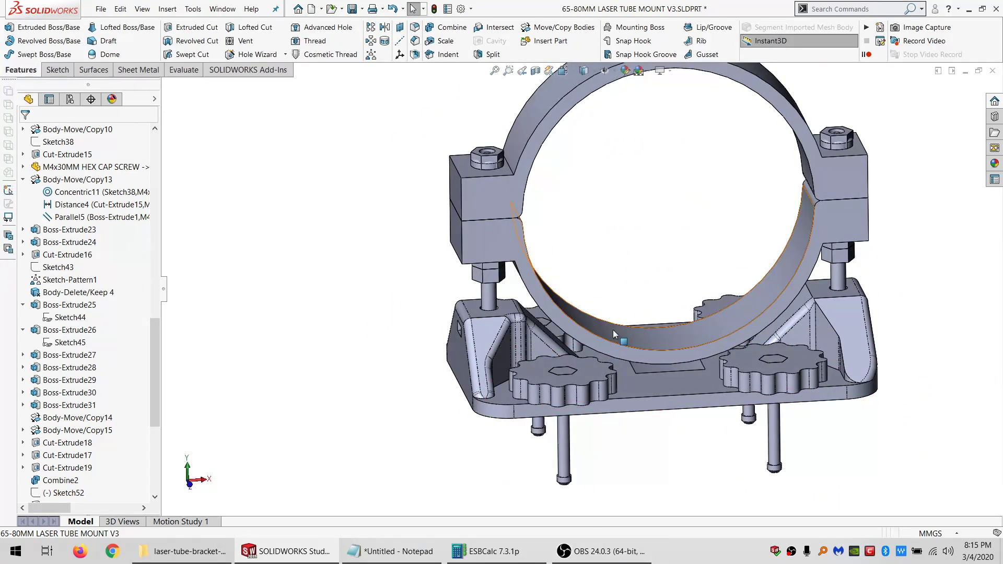
pyautogui.moveTo(619, 335); pyautogui.dragTo(610, 398, button='middle')
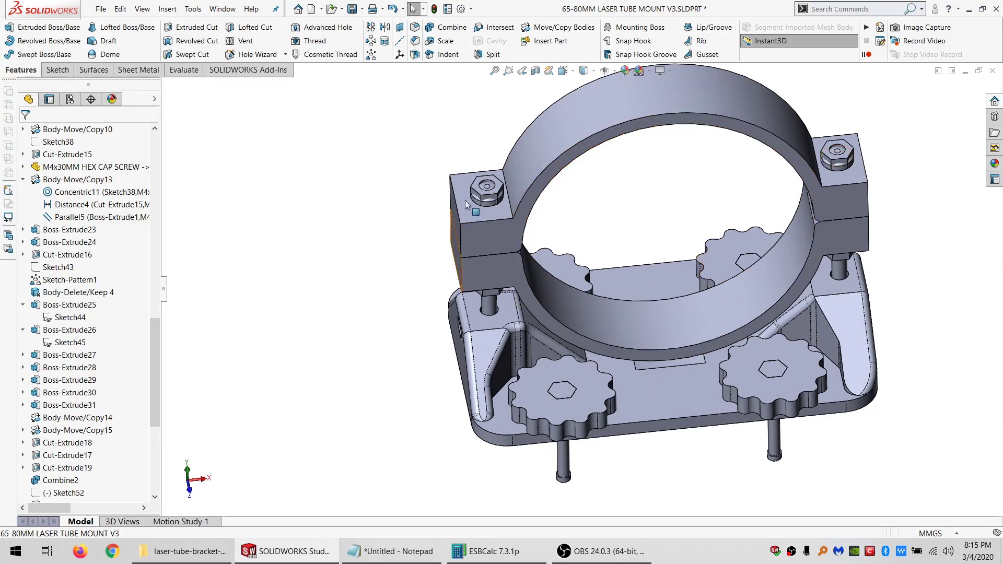
pyautogui.moveTo(586, 313); pyautogui.dragTo(565, 238, button='middle')
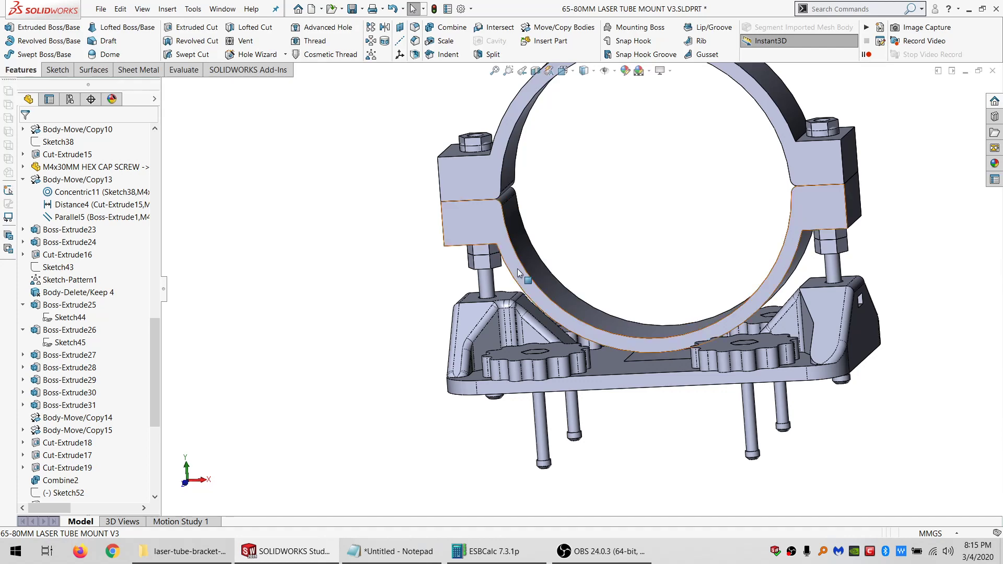
pyautogui.scroll(-5, 500, 295)
pyautogui.scroll(8, 500, 292)
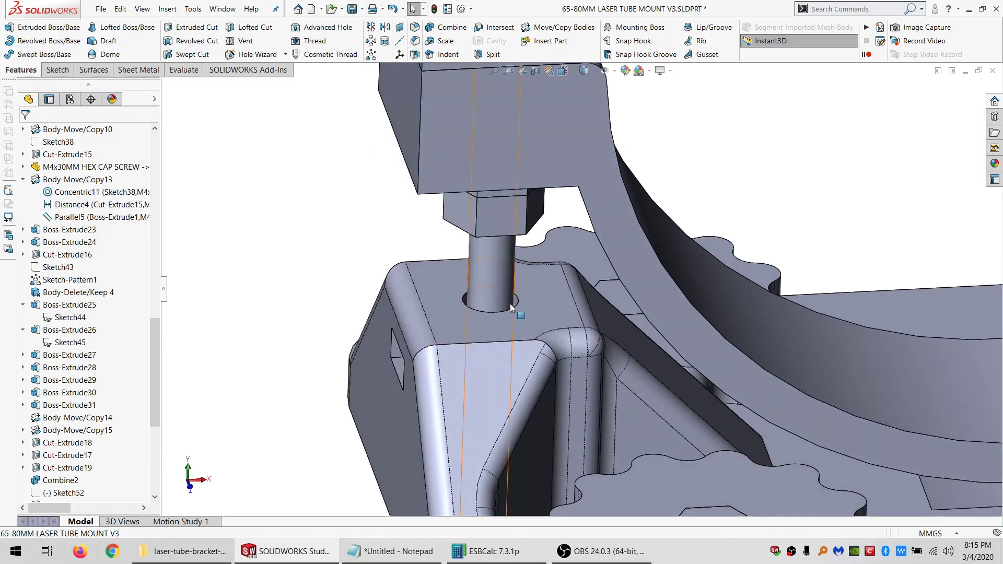